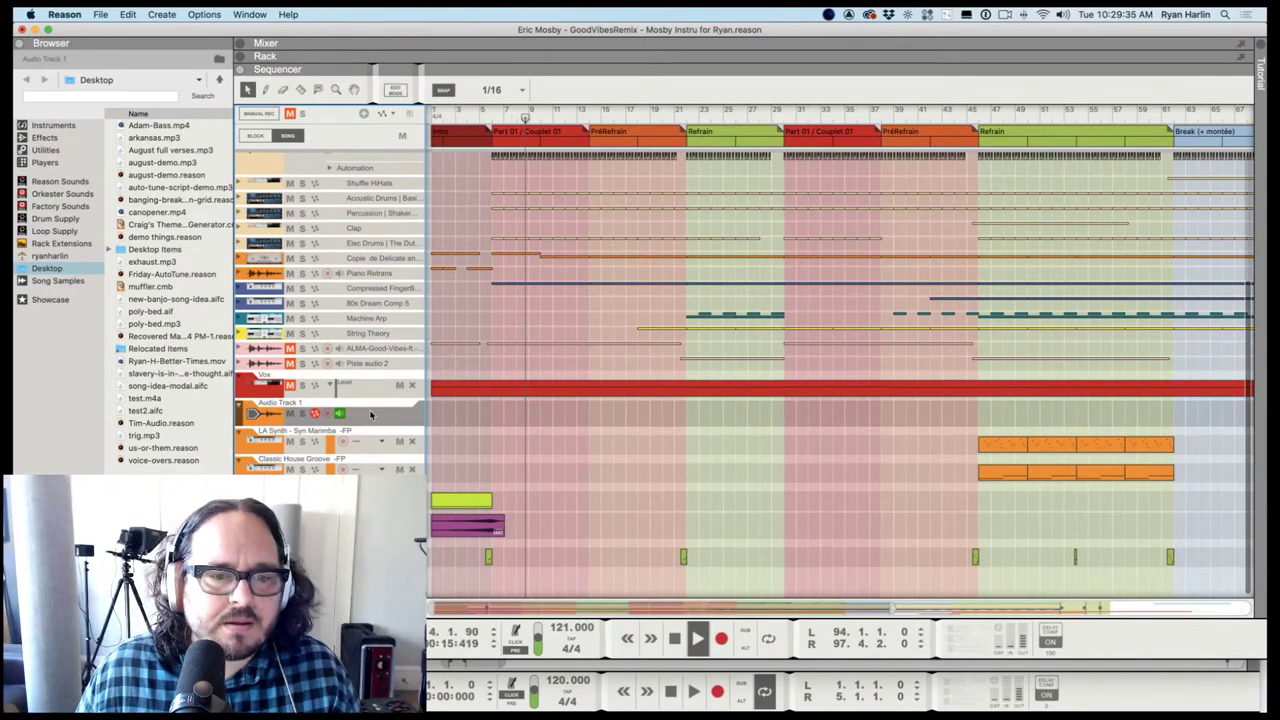
Check the livestream chat in YouTube Studio in Chrome, and stop the song playback back in Reason
key("super+Tab")
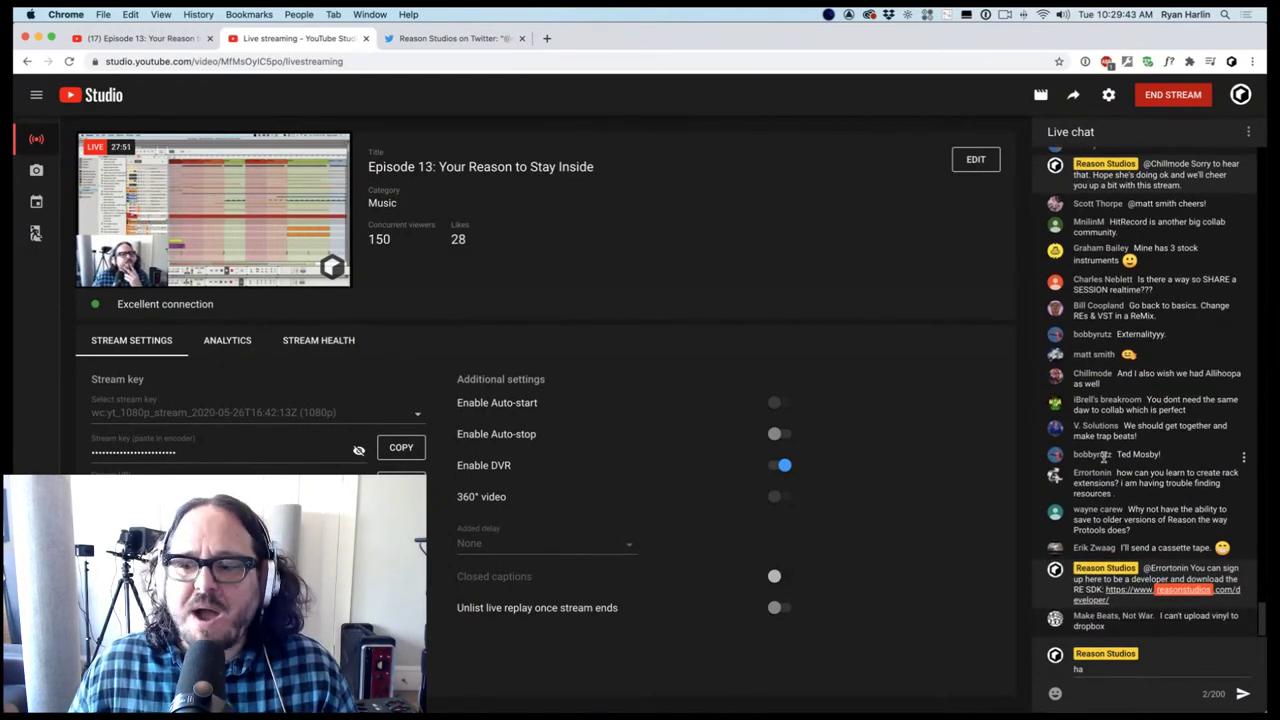
key("super+Tab")
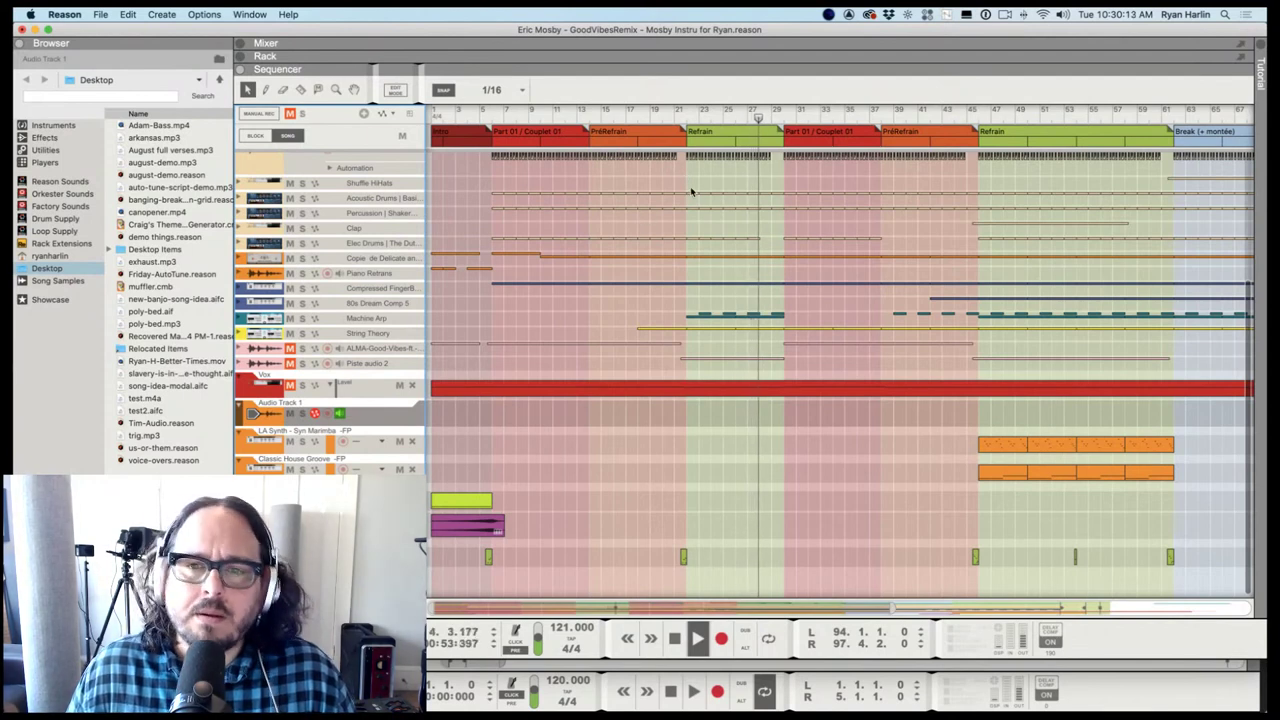
key("space")
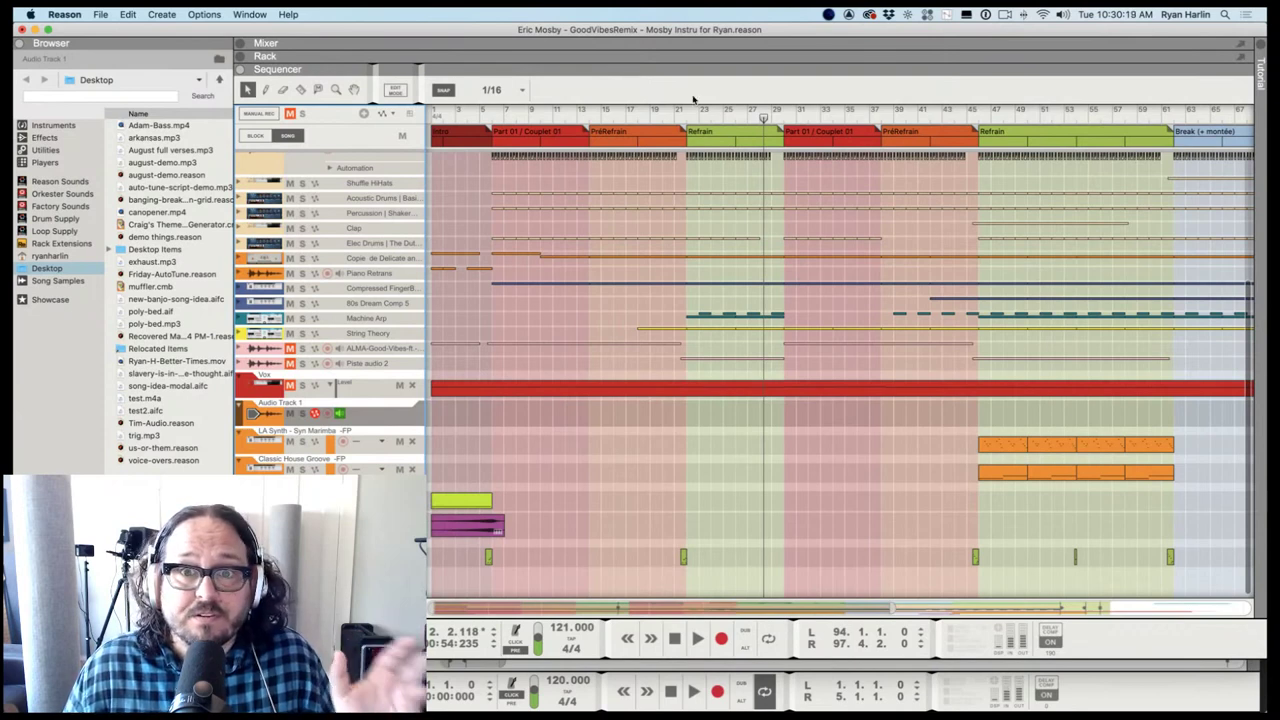
Set the sequencer snap to Bar and place the playhead at the start of the first Part 01 / Couplet 01 block
left_click_drag(687, 118, 685, 118)
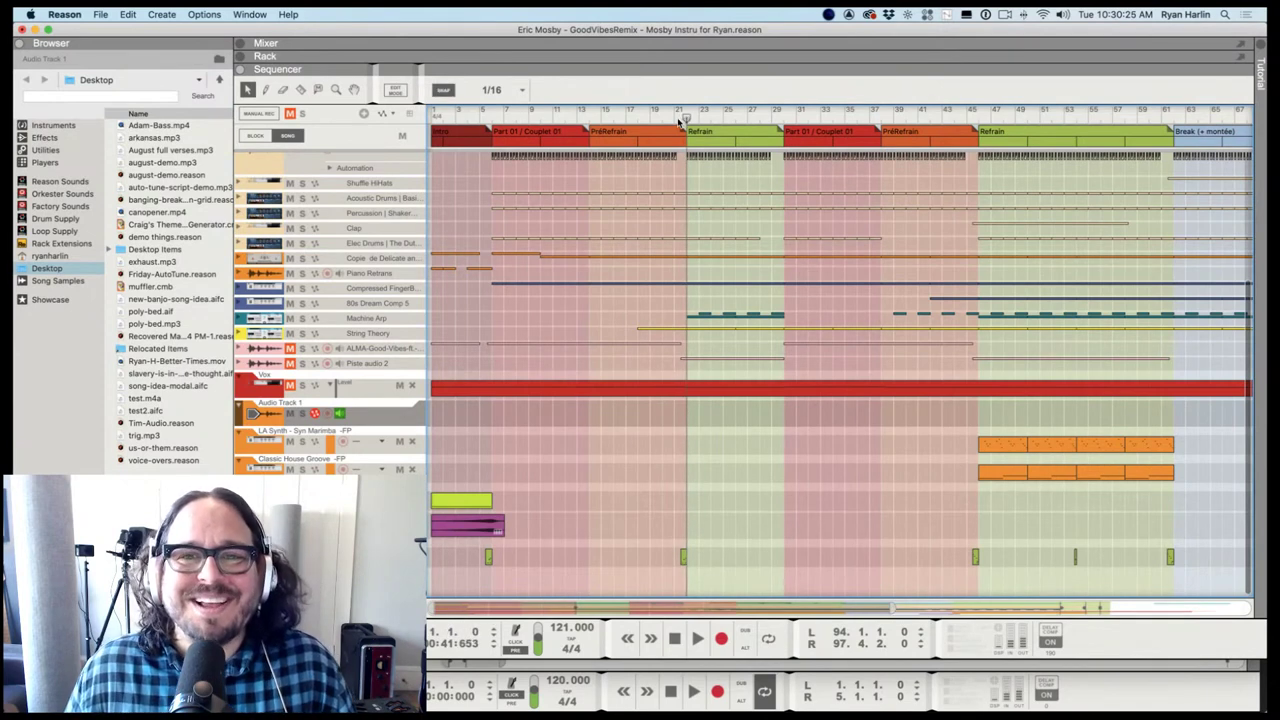
left_click(488, 90)
left_click(480, 90)
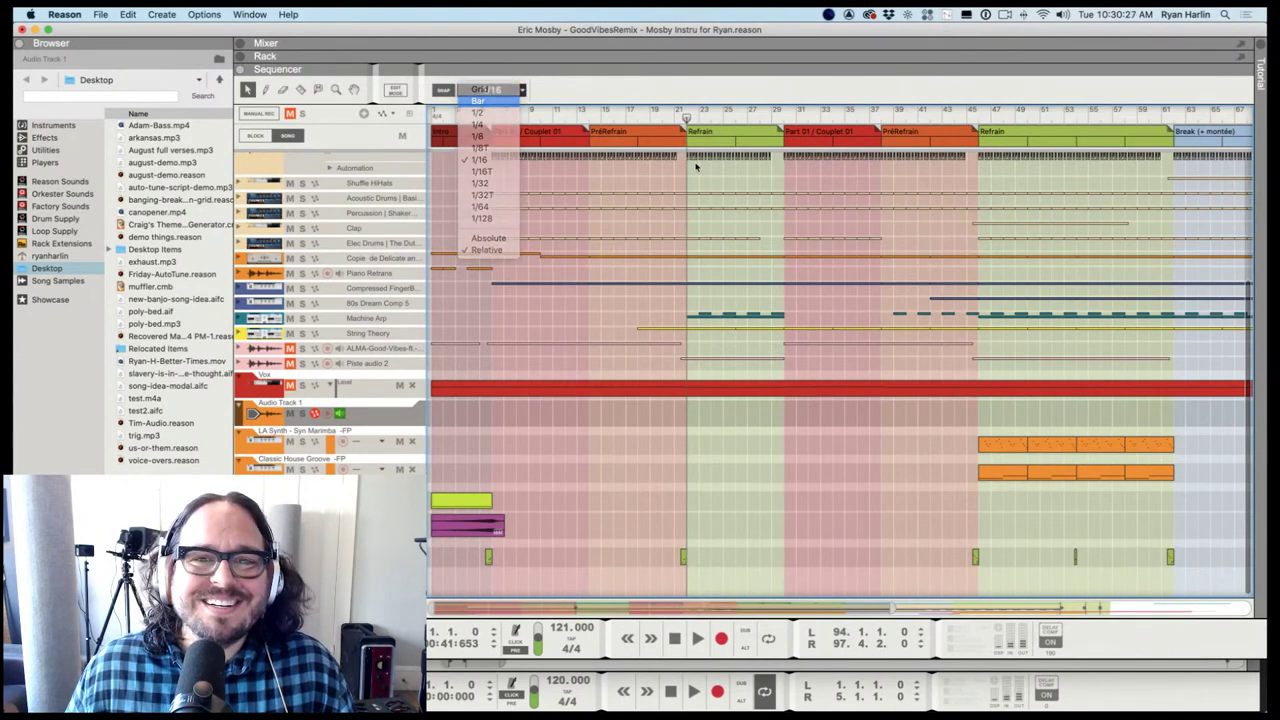
left_click_drag(683, 118, 491, 118)
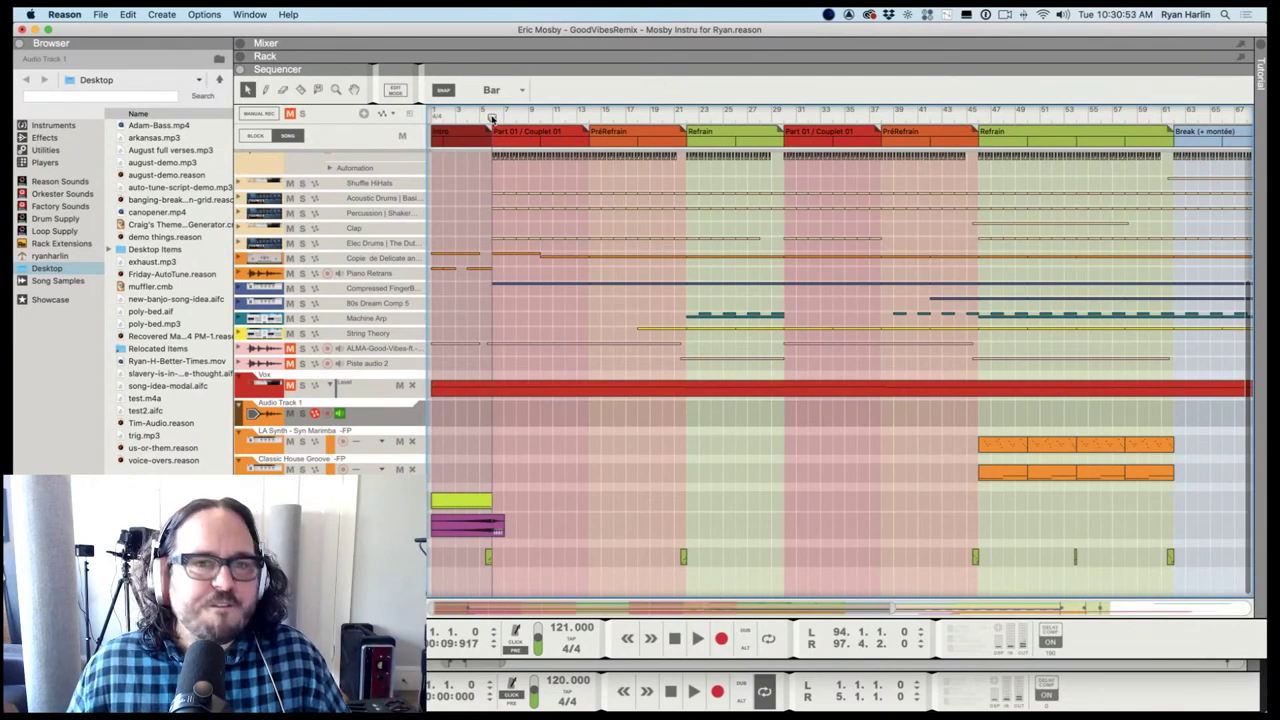
Review the song structure by selecting the first Couplet, PréRefrain and Refrain blocks and the second Couplet block in turn
left_click(511, 139)
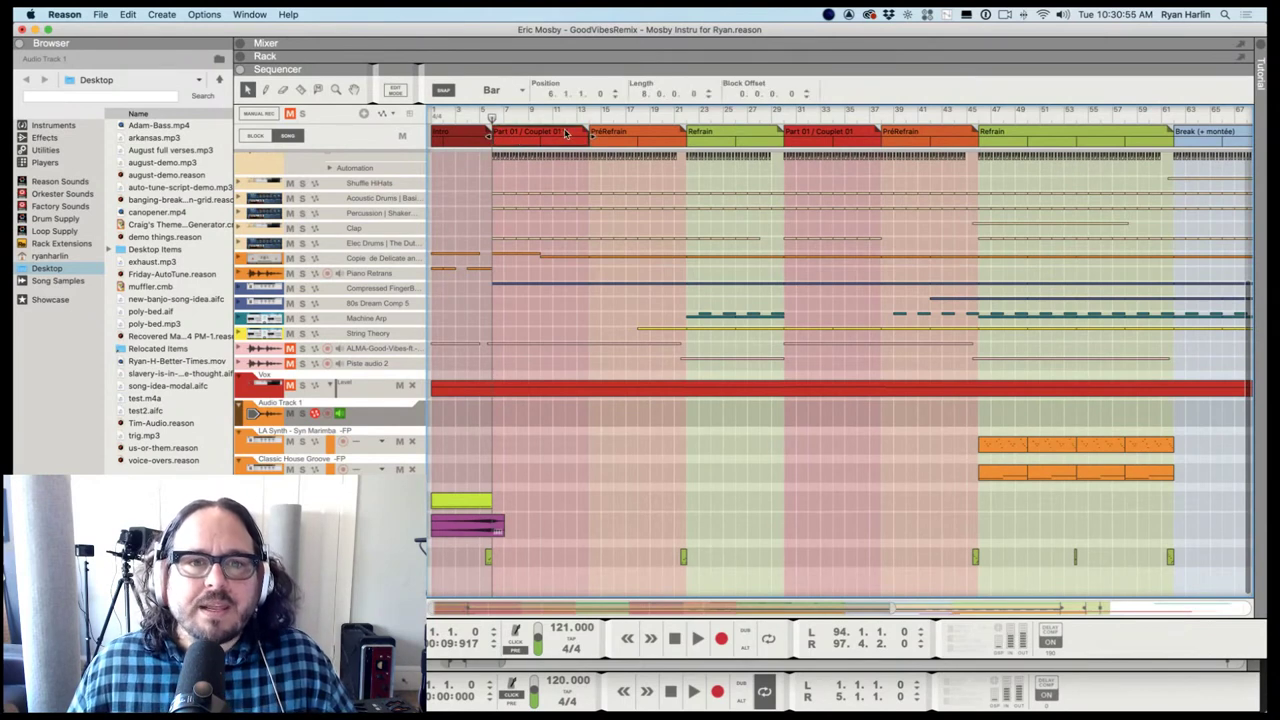
left_click(604, 133)
left_click(703, 131)
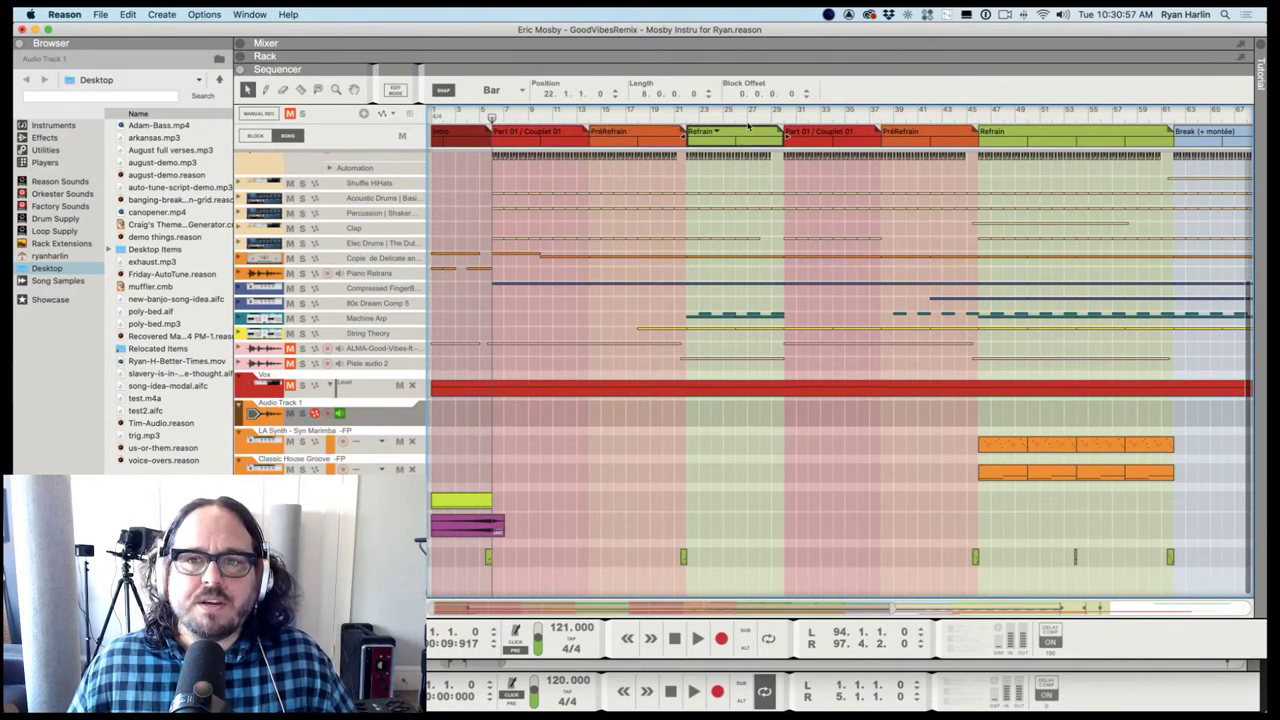
left_click(822, 131)
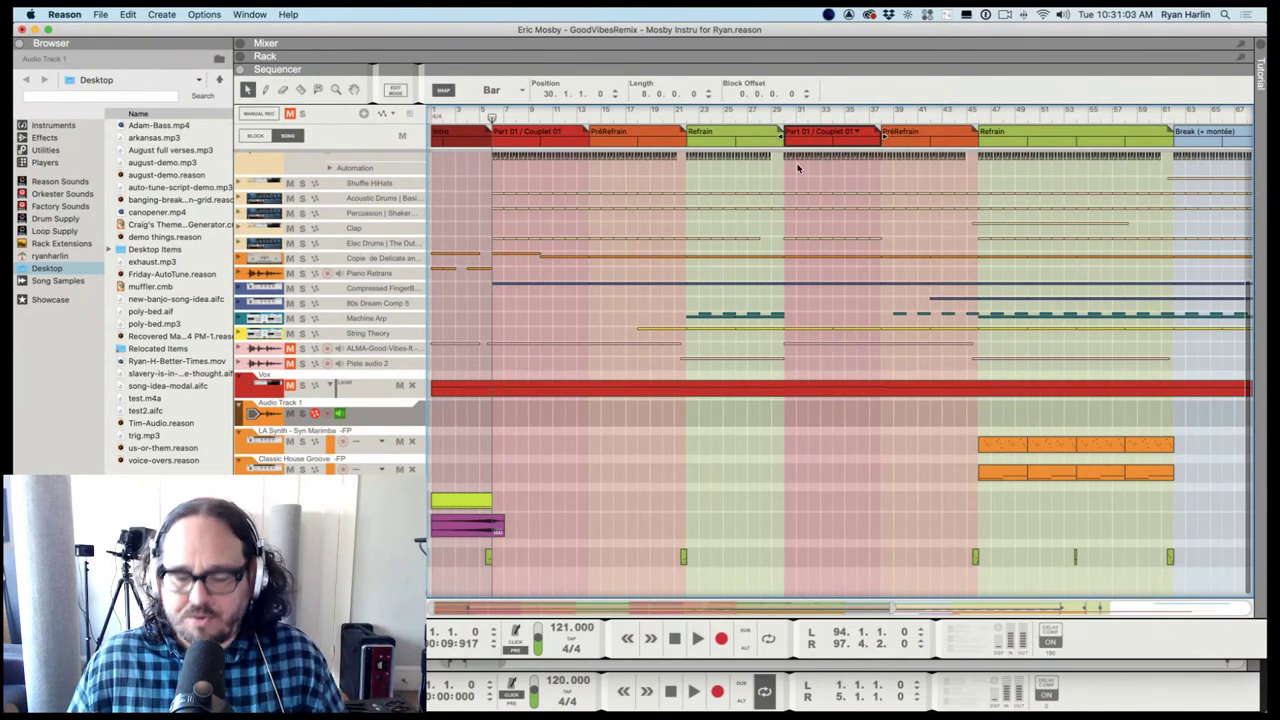
Play the song from the start of the Break (+ montée) block, and again from about four bars before it
scroll(752, 249, "down", 5)
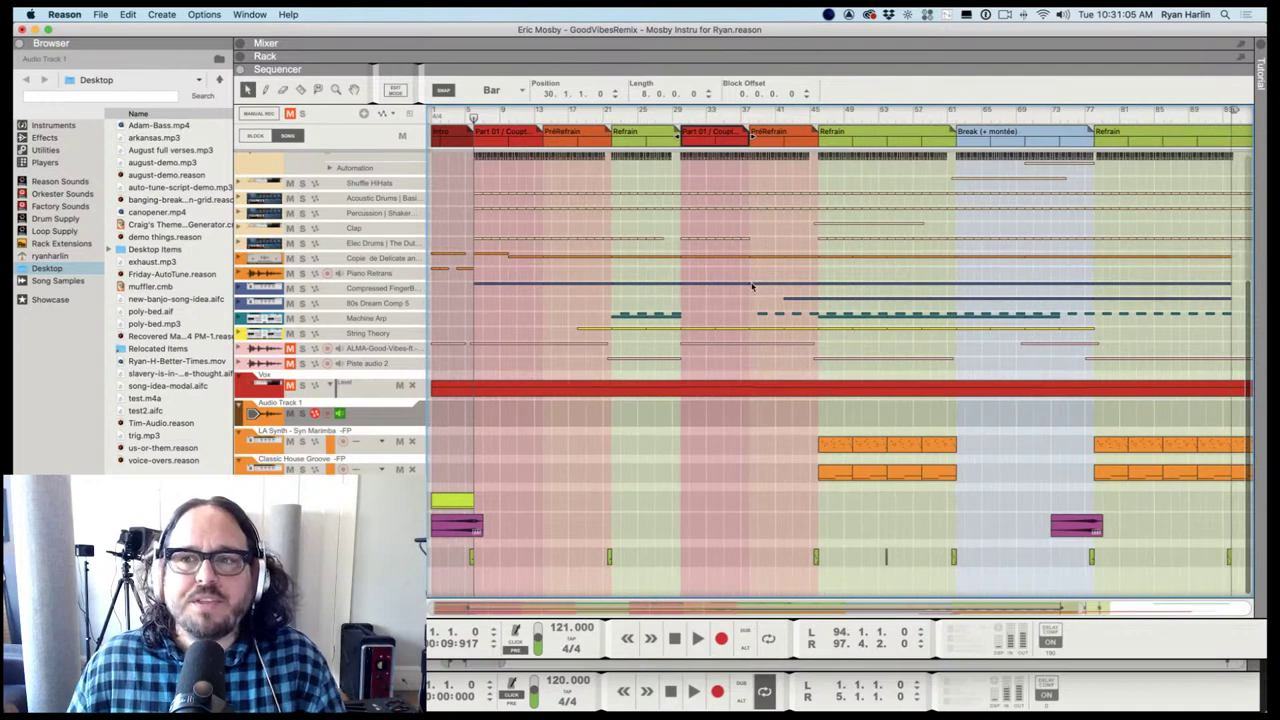
left_click(956, 114)
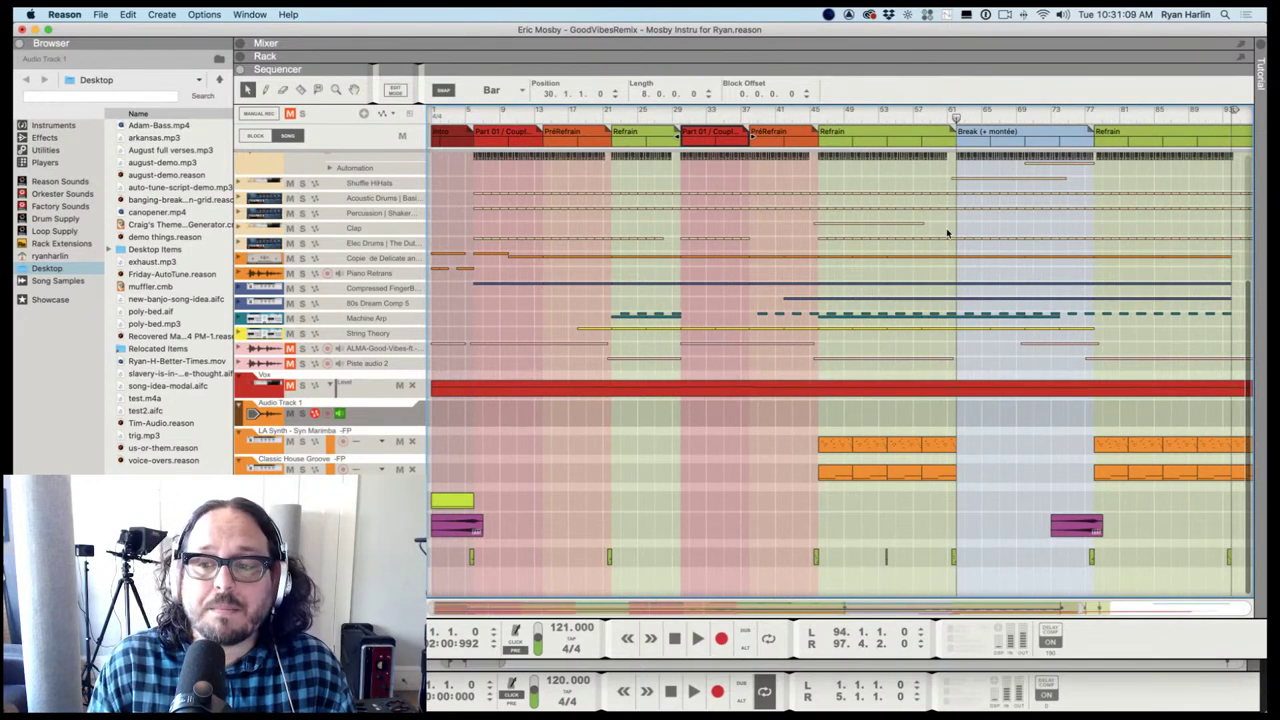
key("space")
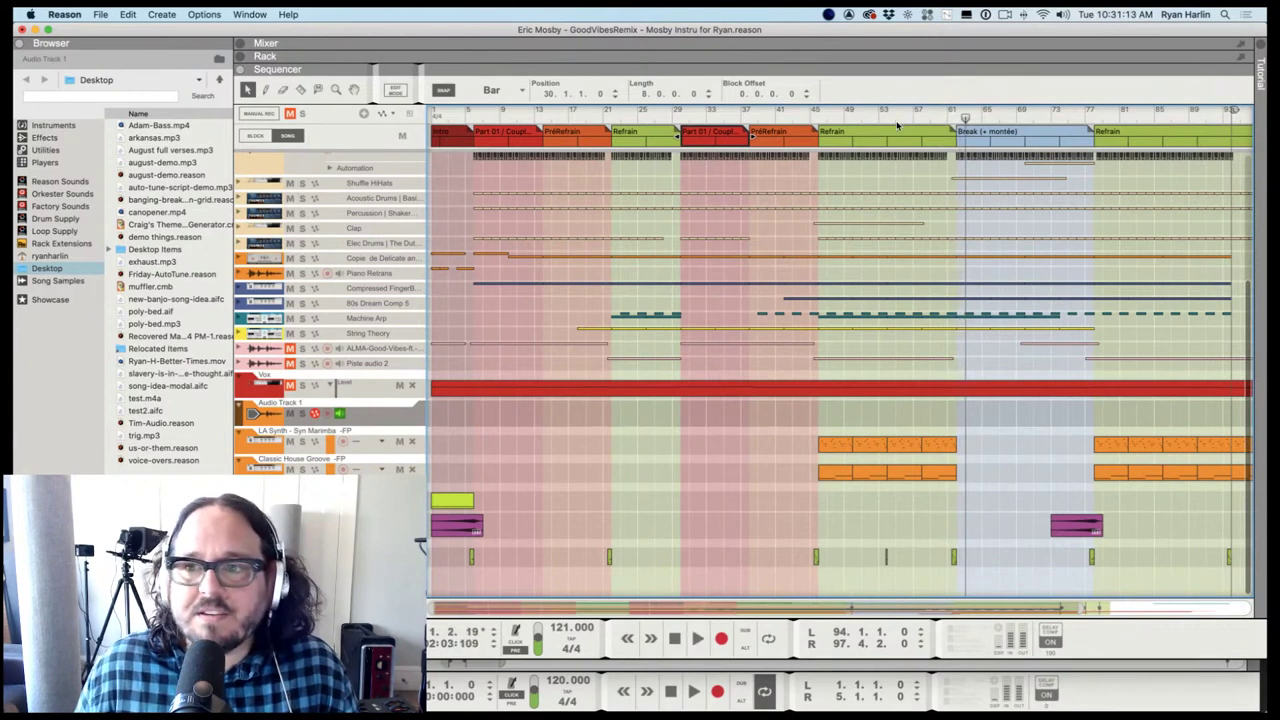
left_click(930, 118)
left_click(922, 118)
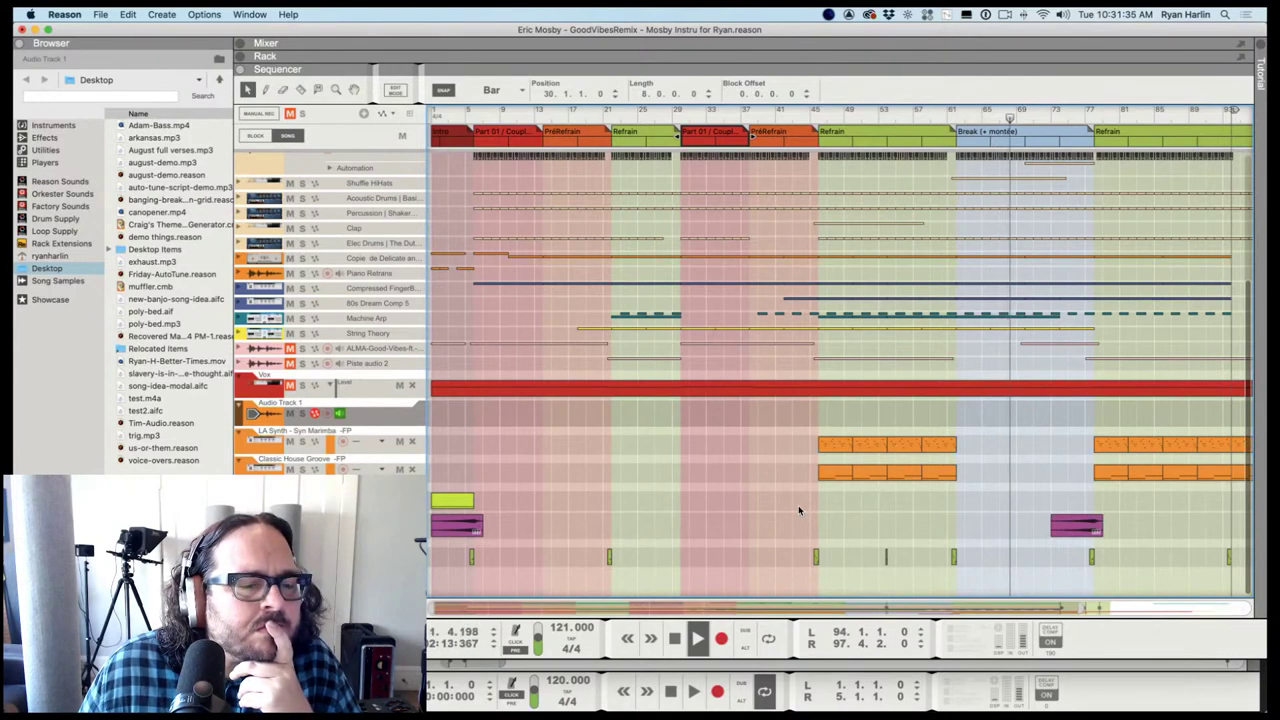
Stop playback and return the playhead to the start of the first Refrain block
scroll(922, 457, "down", 4)
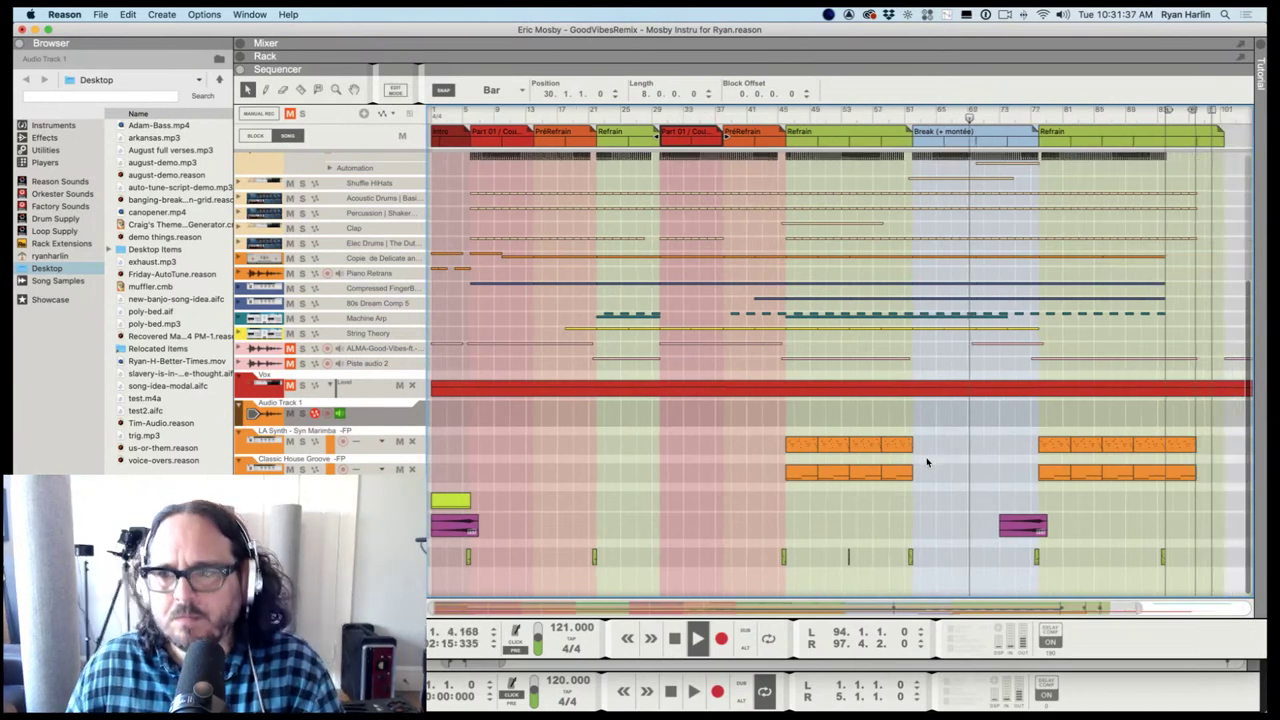
scroll(955, 455, "down", 2)
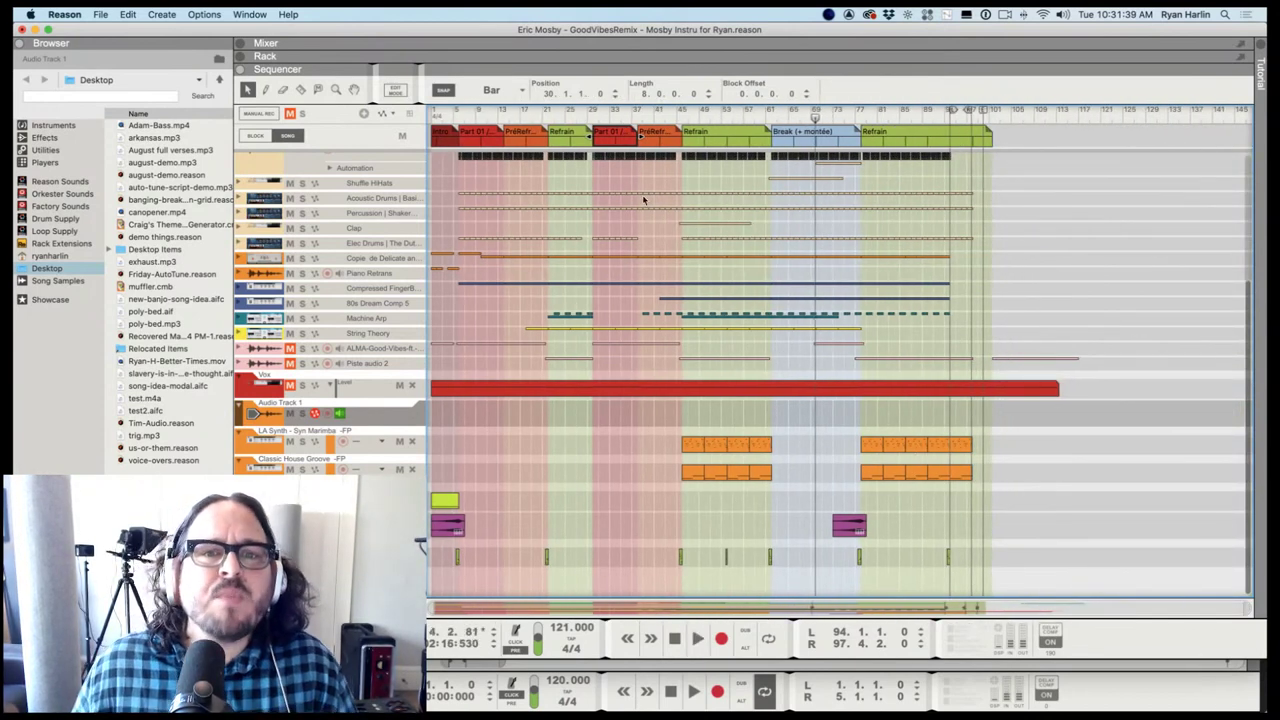
left_click_drag(573, 112, 547, 117)
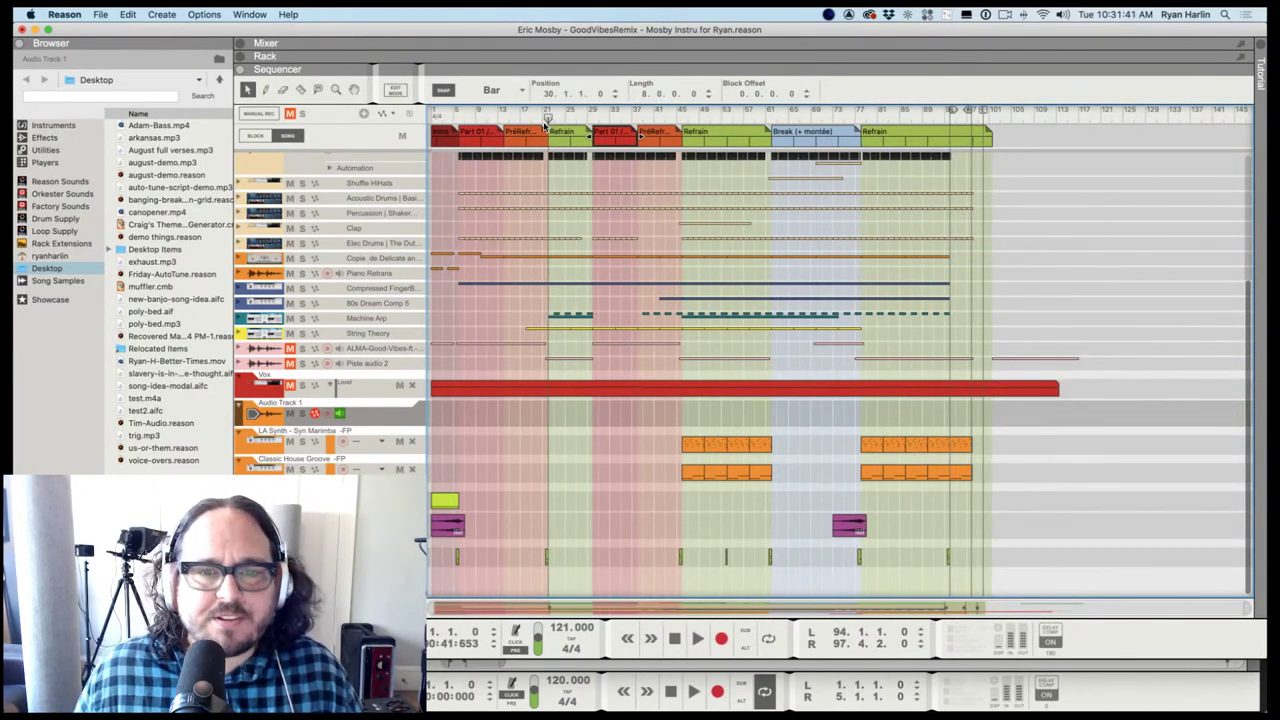
scroll(543, 121, "up", 5)
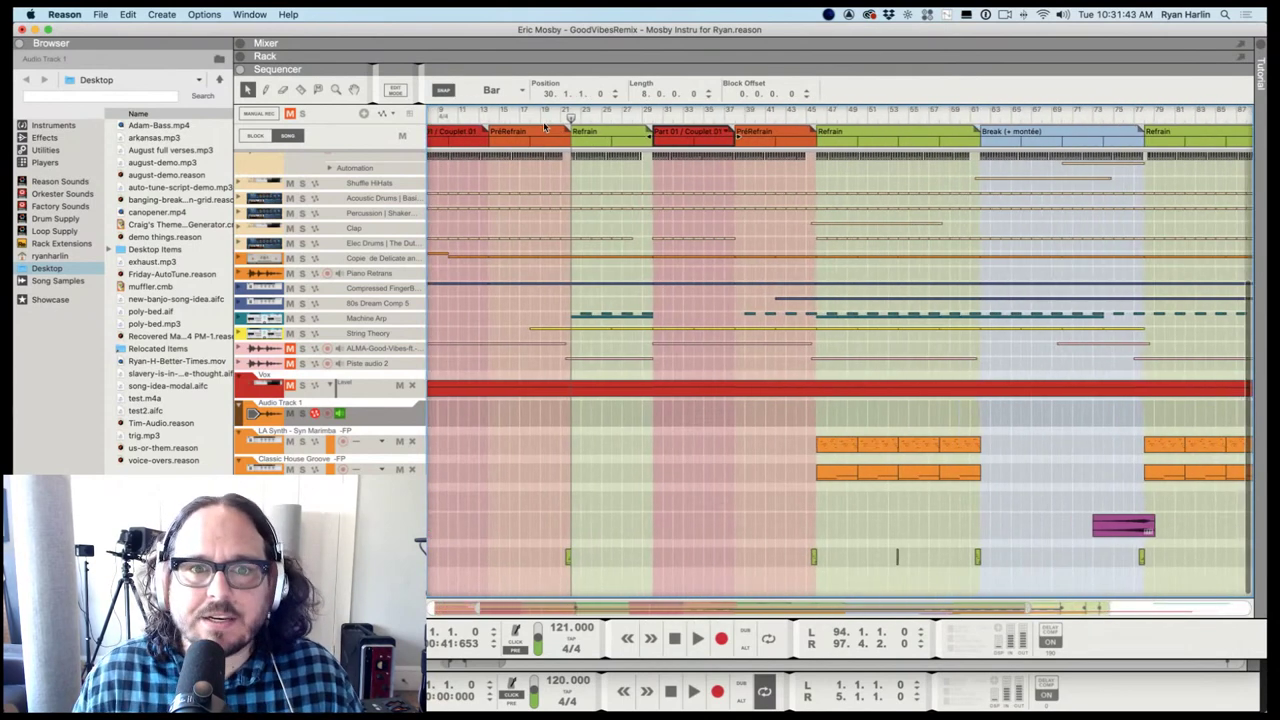
Switch to Chrome to read the recent livestream chat comments about the song, and return to Reason
key("super+Tab")
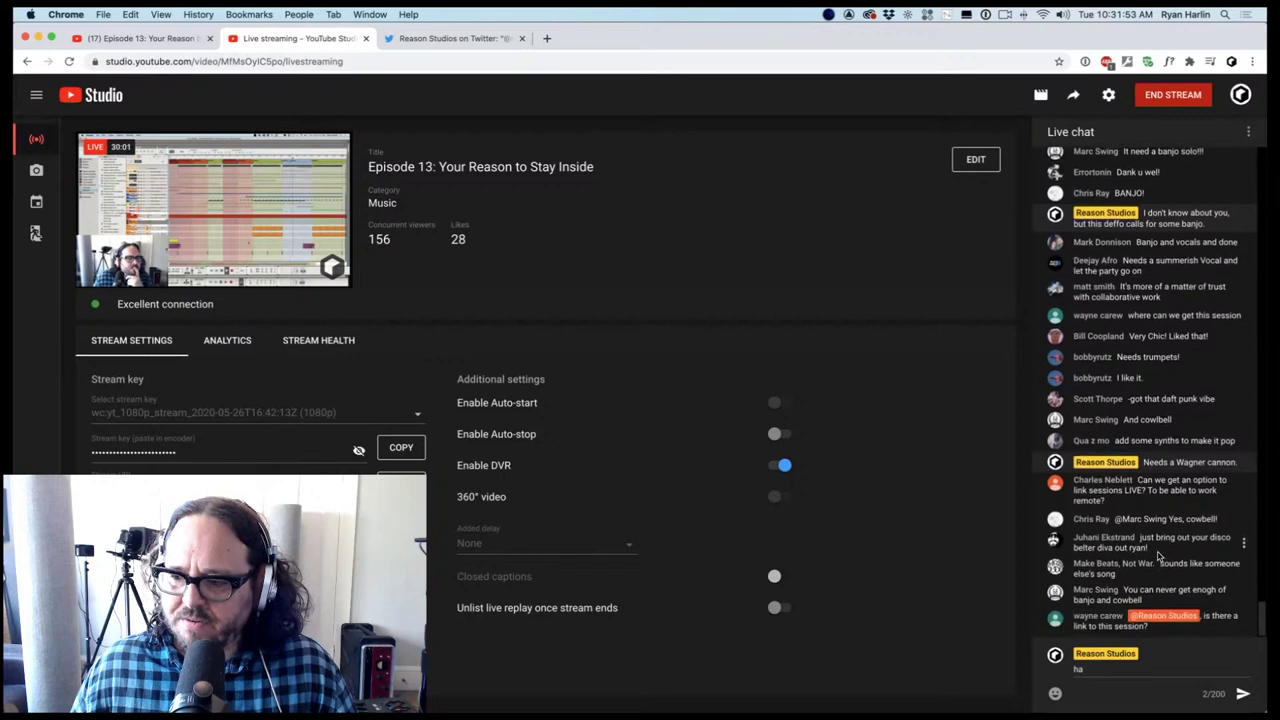
scroll(1160, 540, "up", 1)
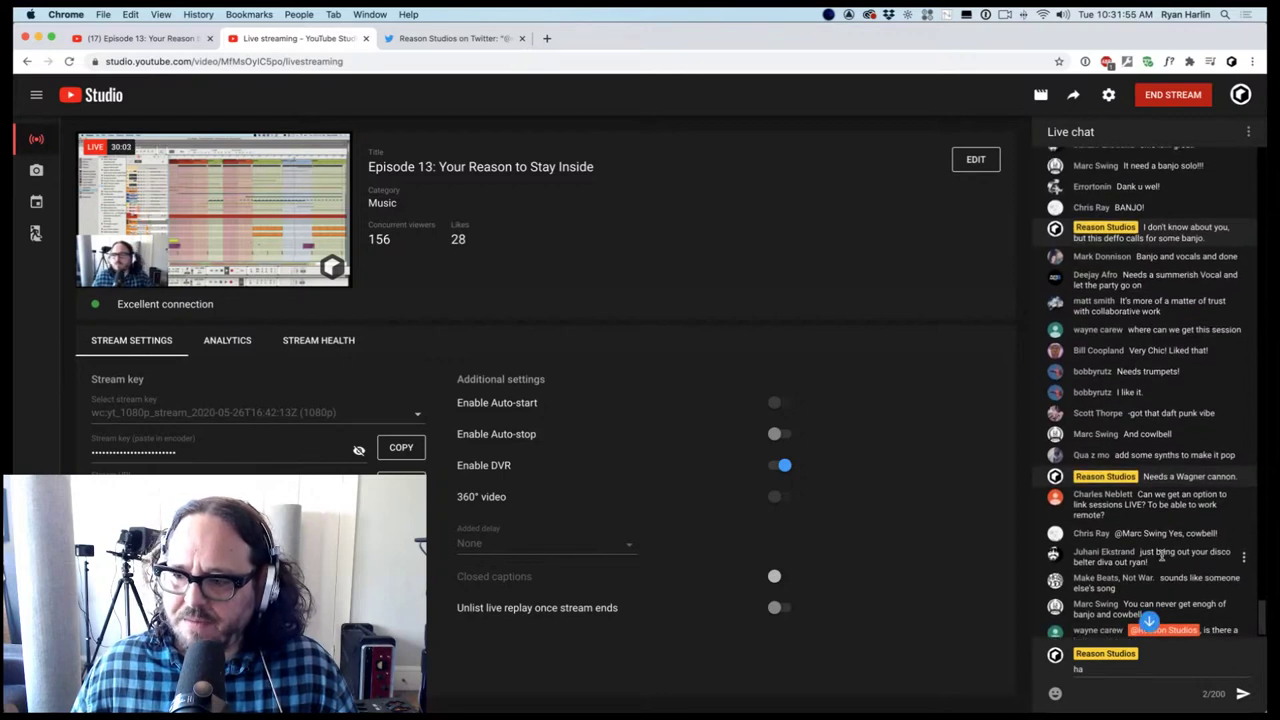
scroll(1148, 490, "up", 3)
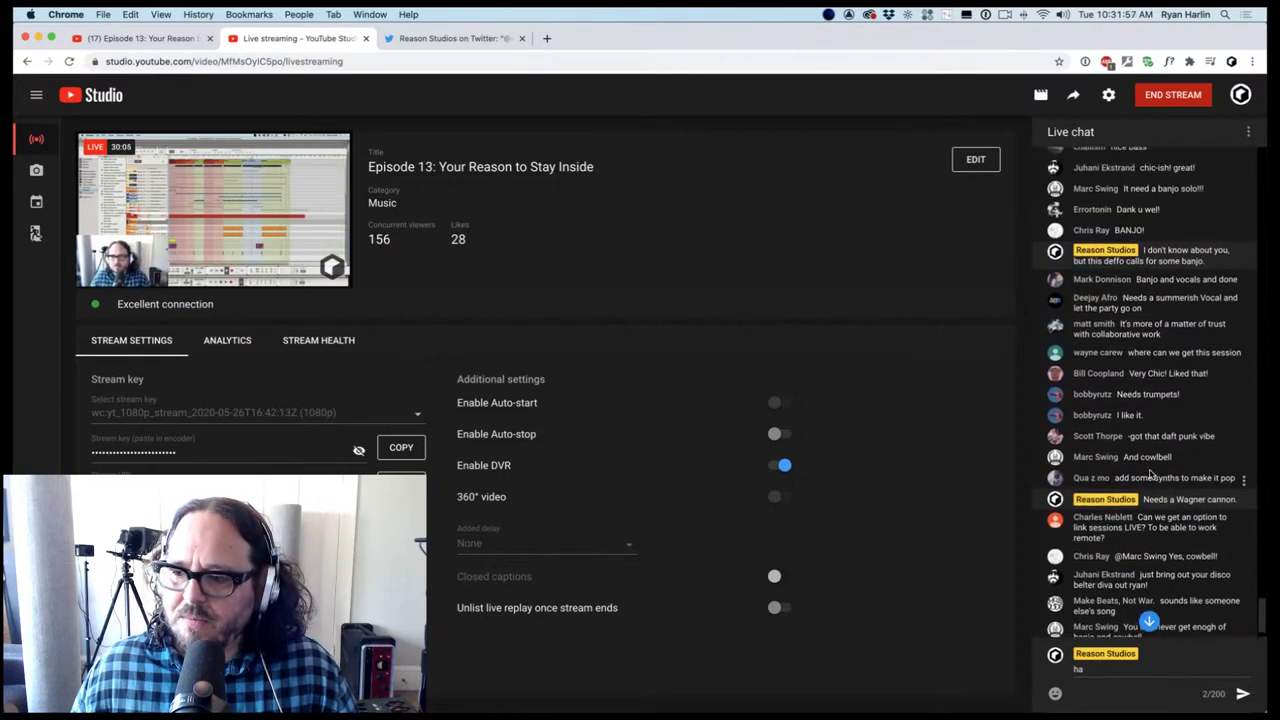
scroll(1150, 475, "down", 3)
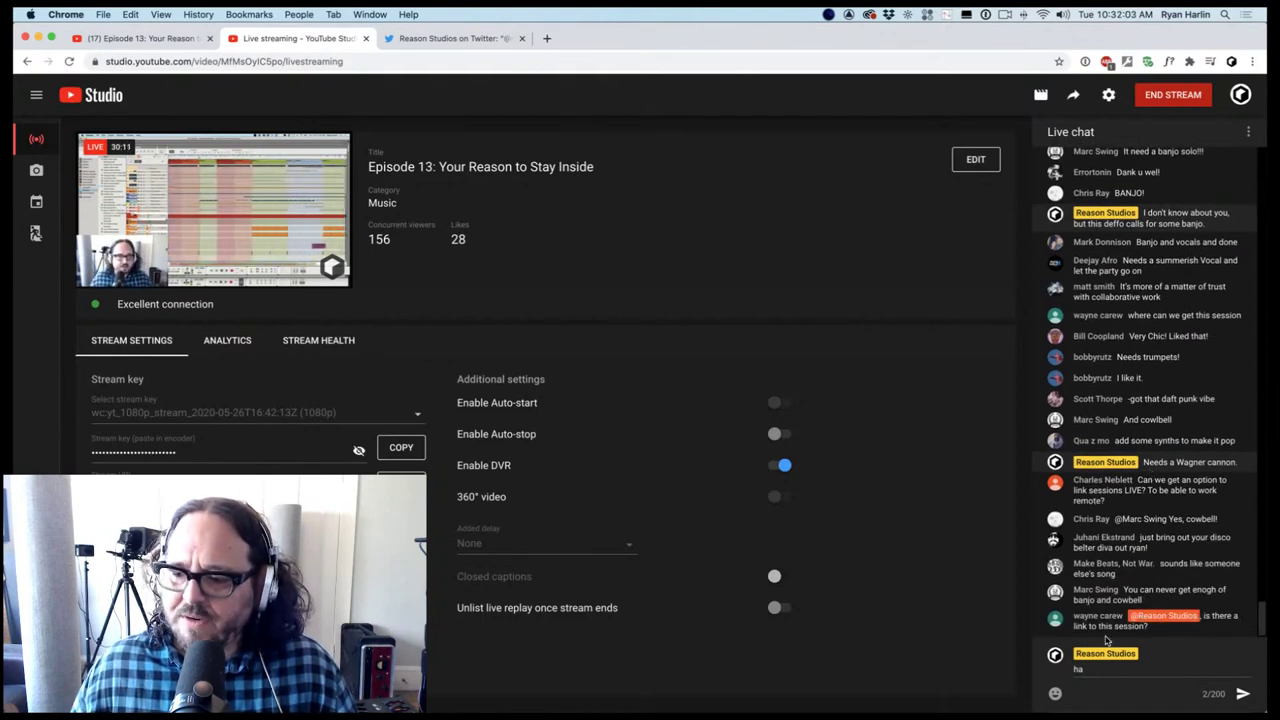
key("super+Tab")
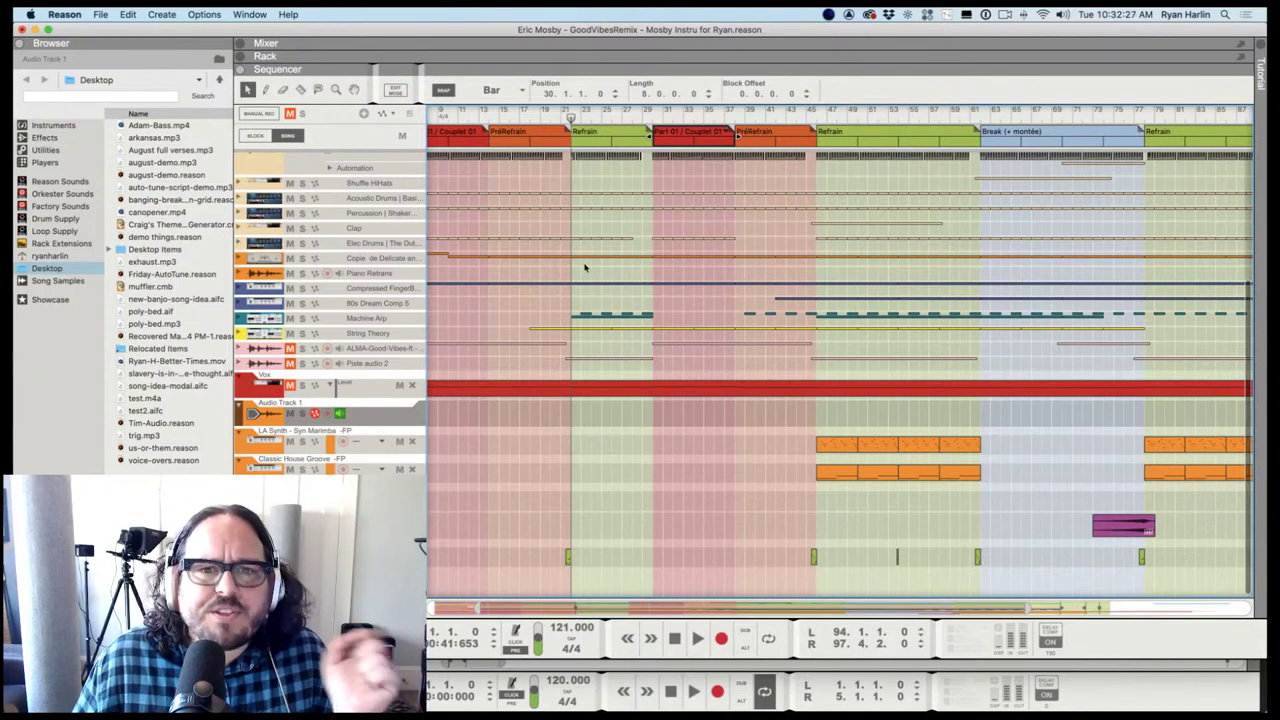
Frame the first PréRefrain block with the left locator at bar 14 and the right locator at bar 22, showing the mixer
left_click_drag(533, 116, 488, 117)
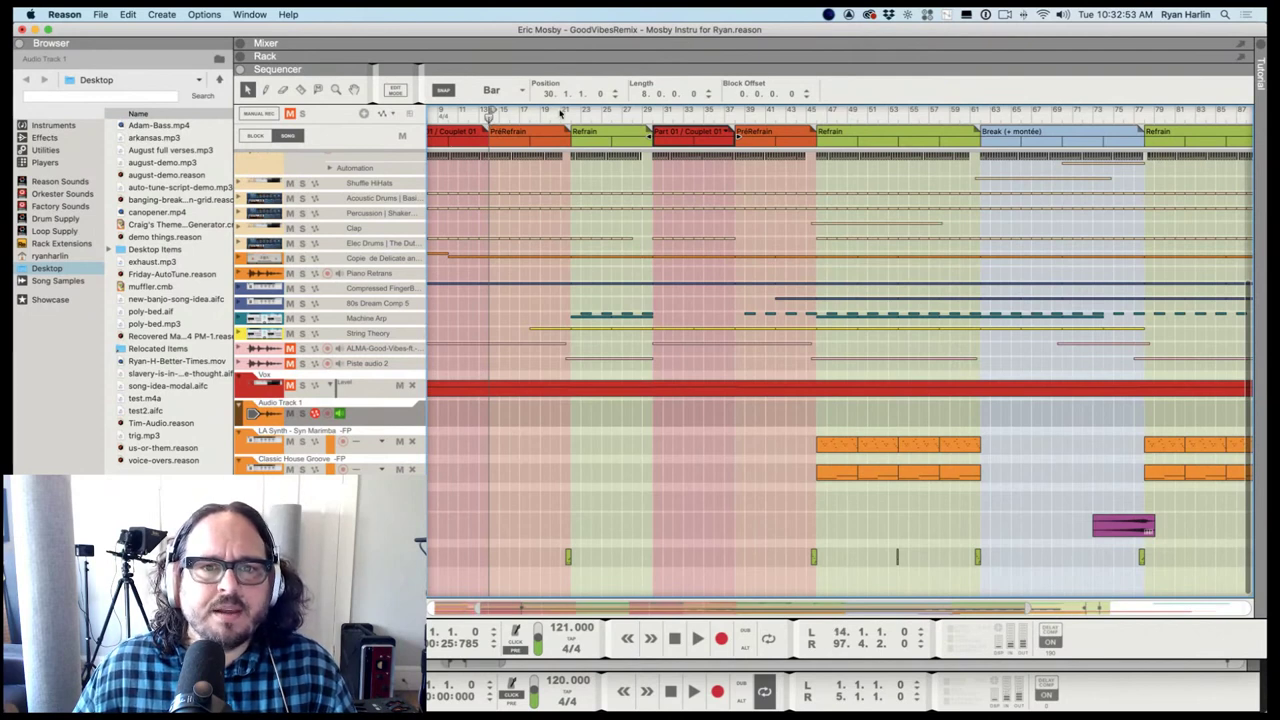
left_click_drag(533, 70, 570, 37)
key("F5")
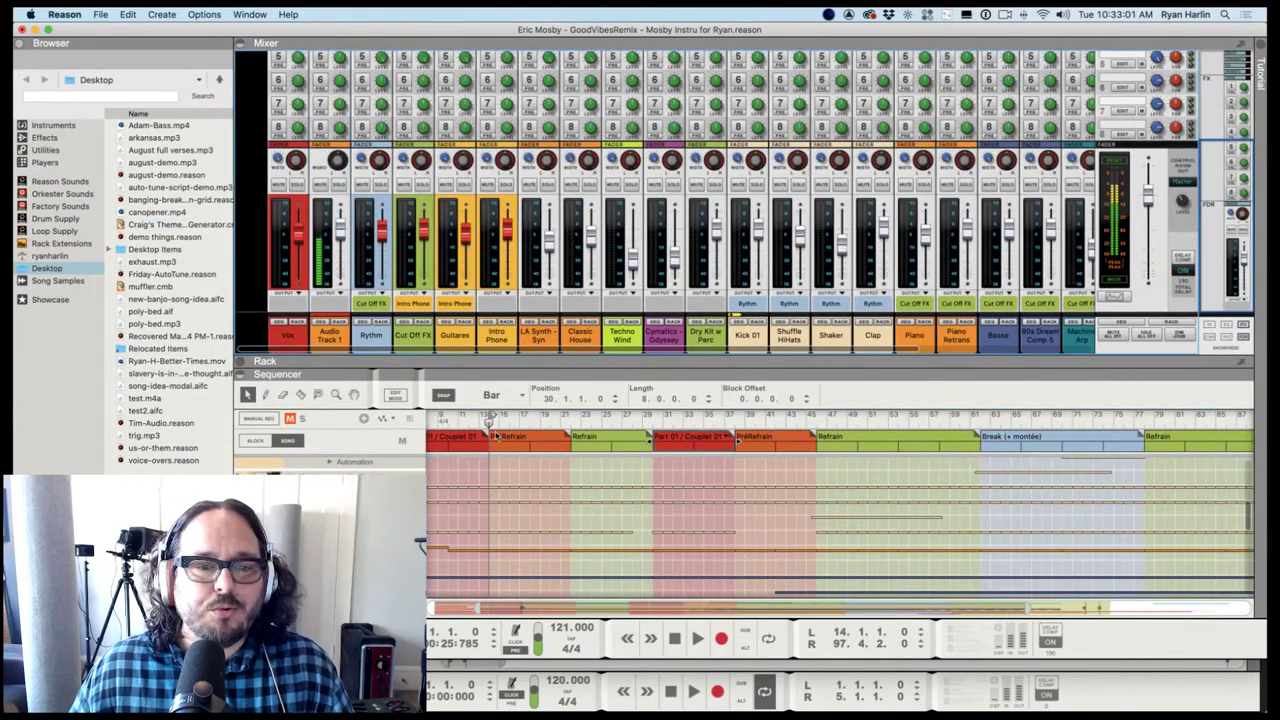
left_click(567, 417, "alt")
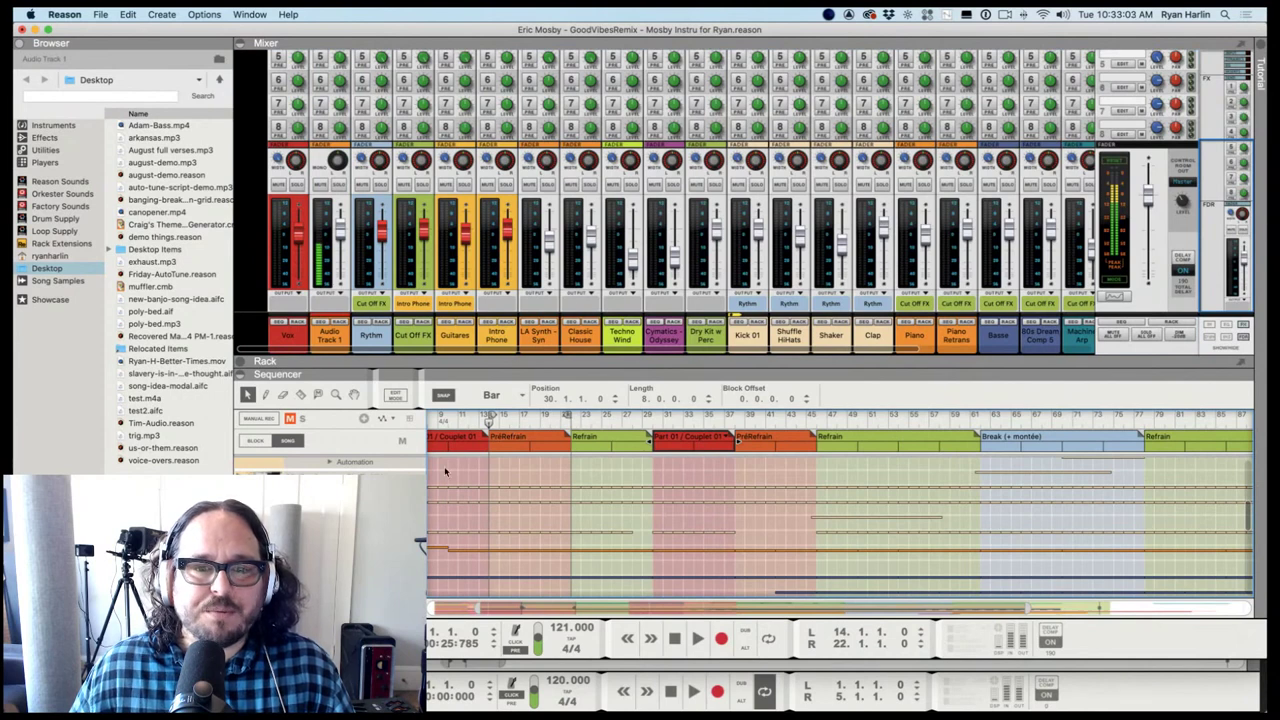
Audition the Rythm bus on its own in the first PréRefrain and bring its mix channel device into view in the rack
key("space")
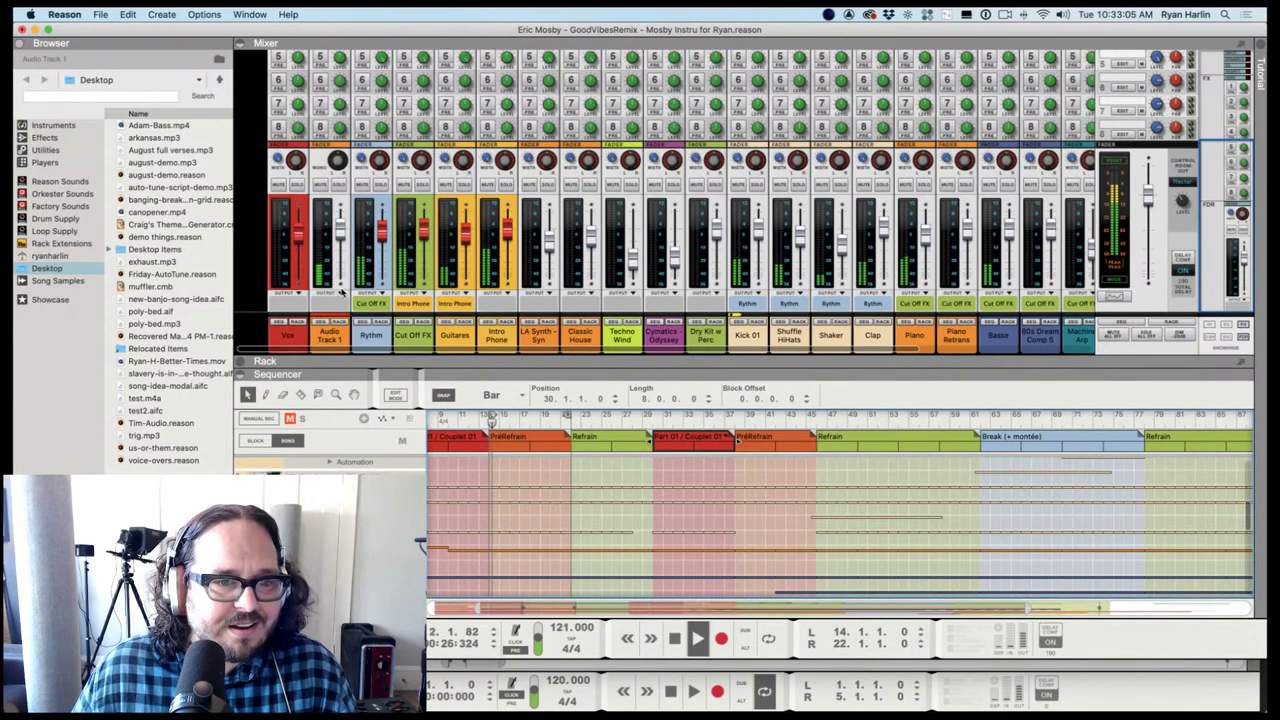
left_click(379, 186)
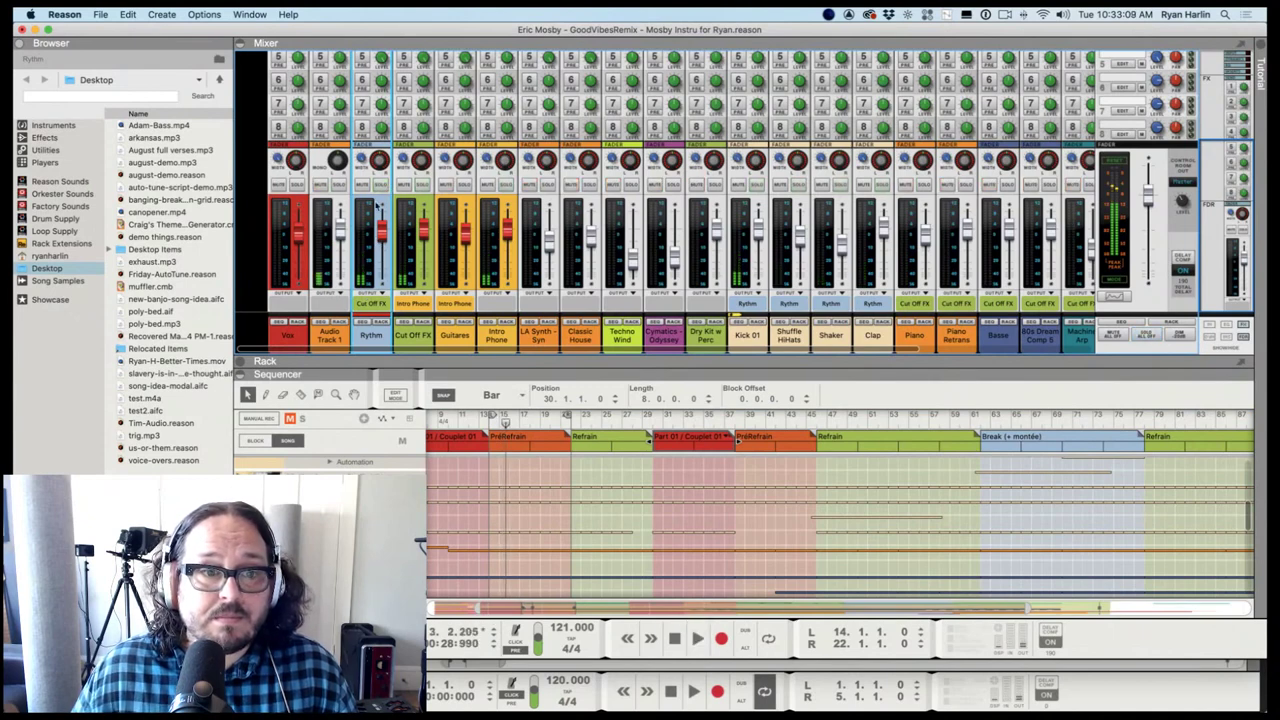
left_click(379, 323)
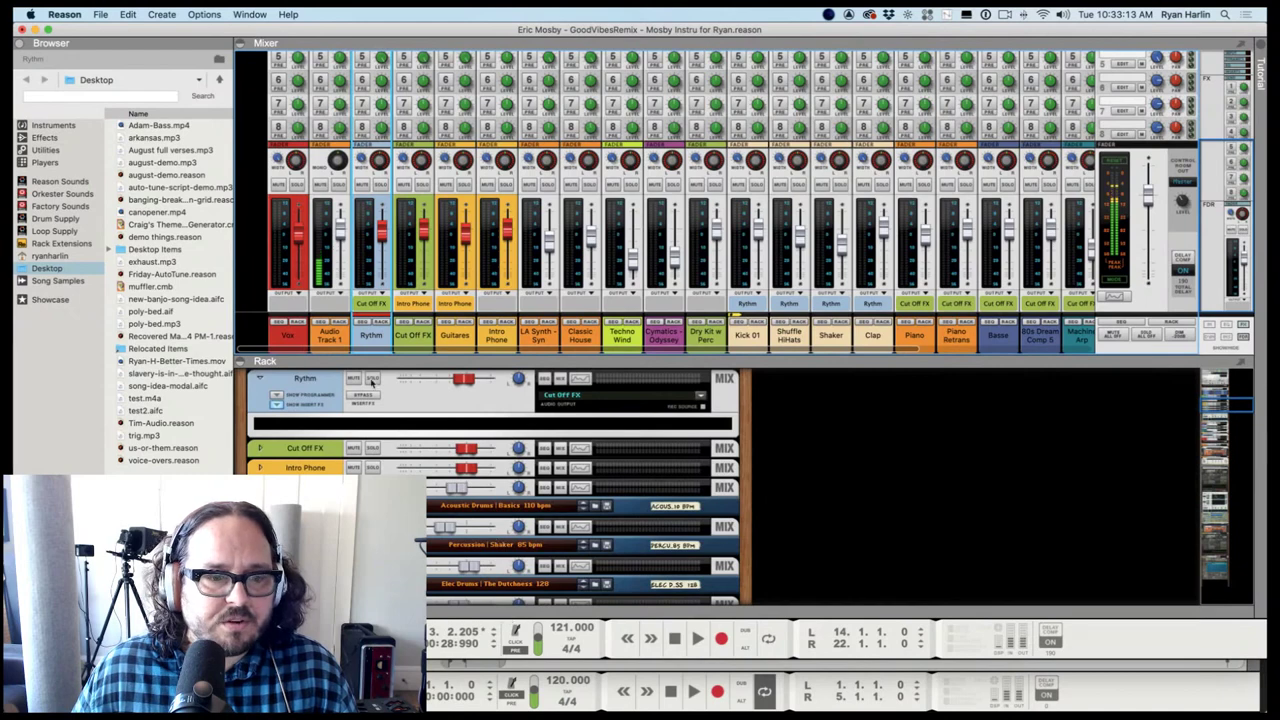
left_click(368, 322)
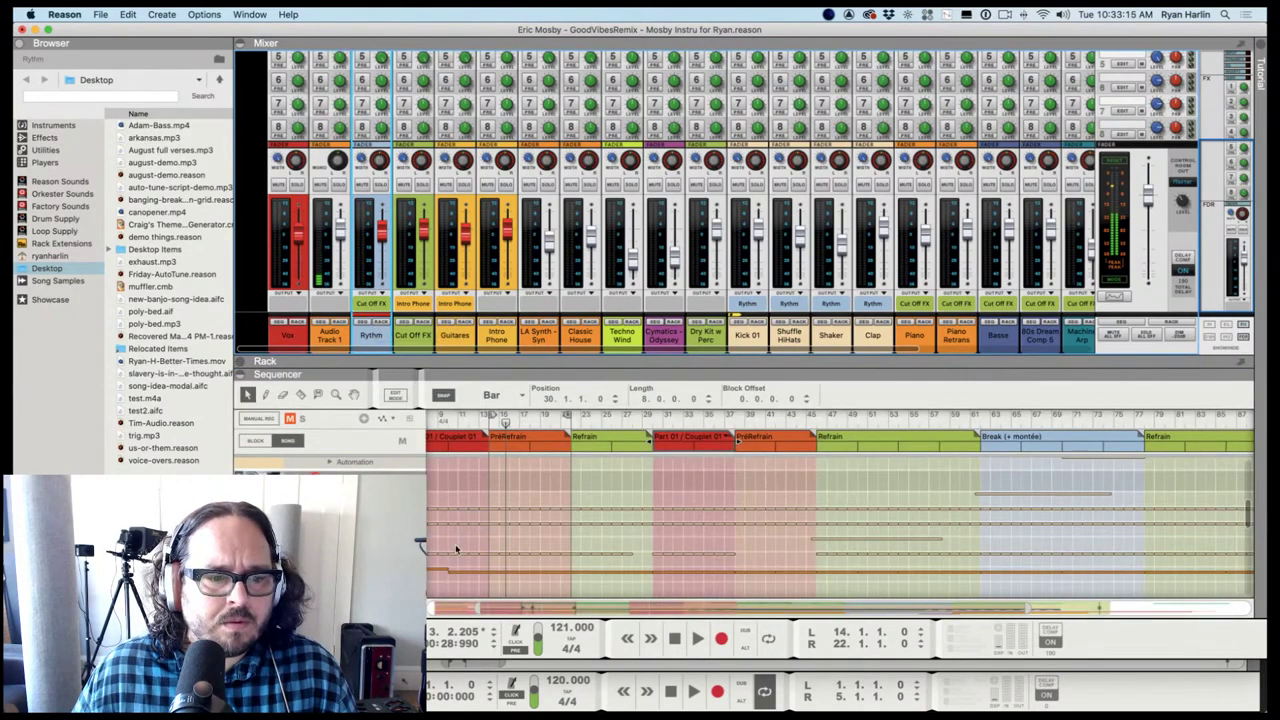
left_click(381, 305)
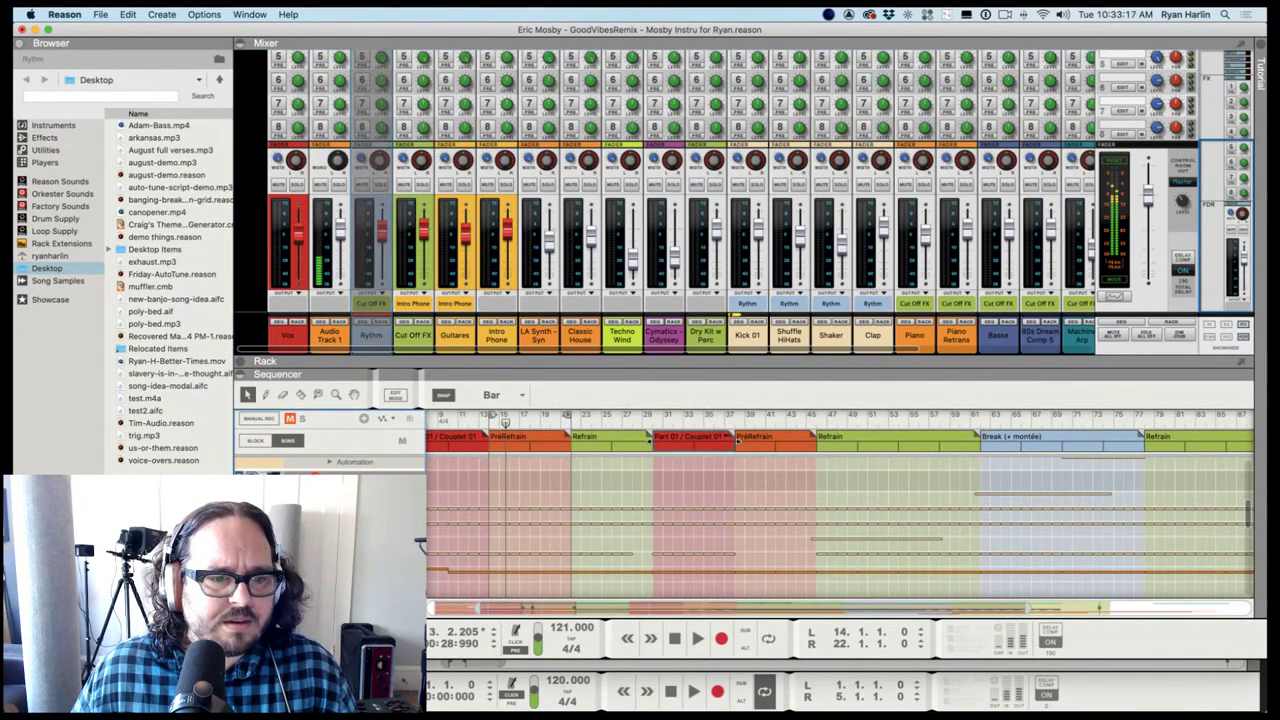
left_click(382, 322)
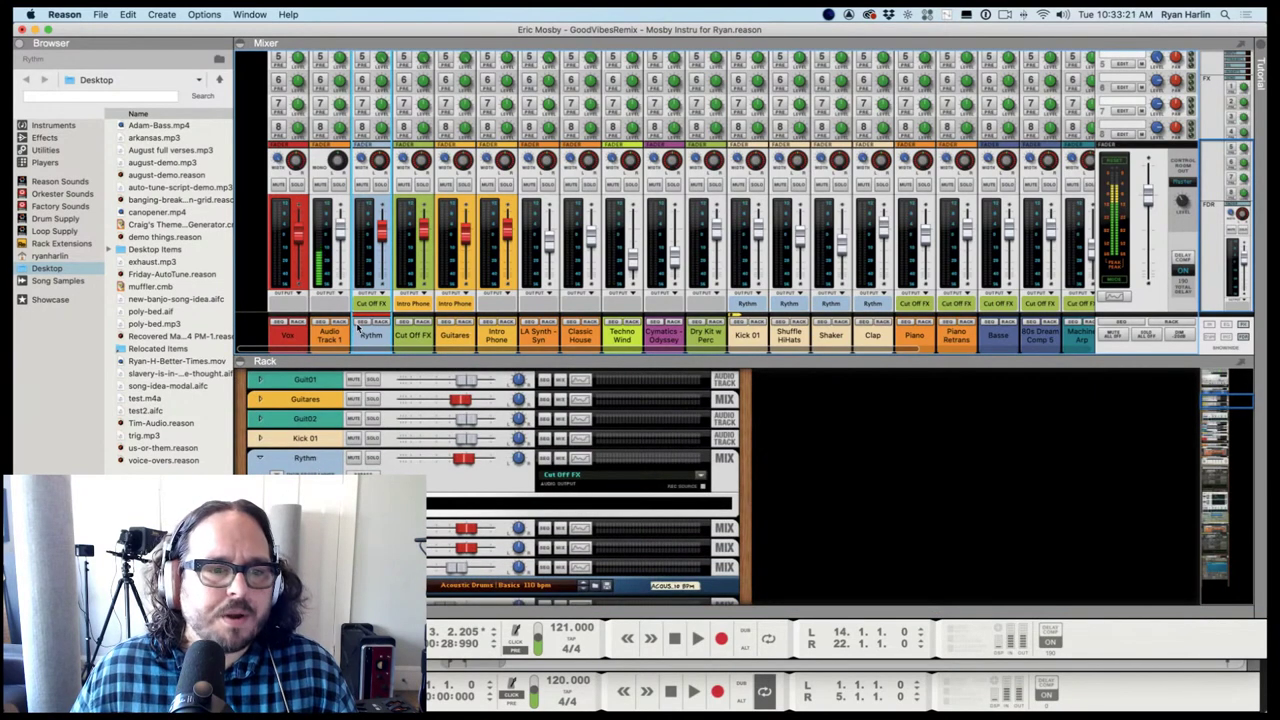
Resume playback and audition the Cut Off FX and Intro Phone buses in solo, leaving all solos off
key("space")
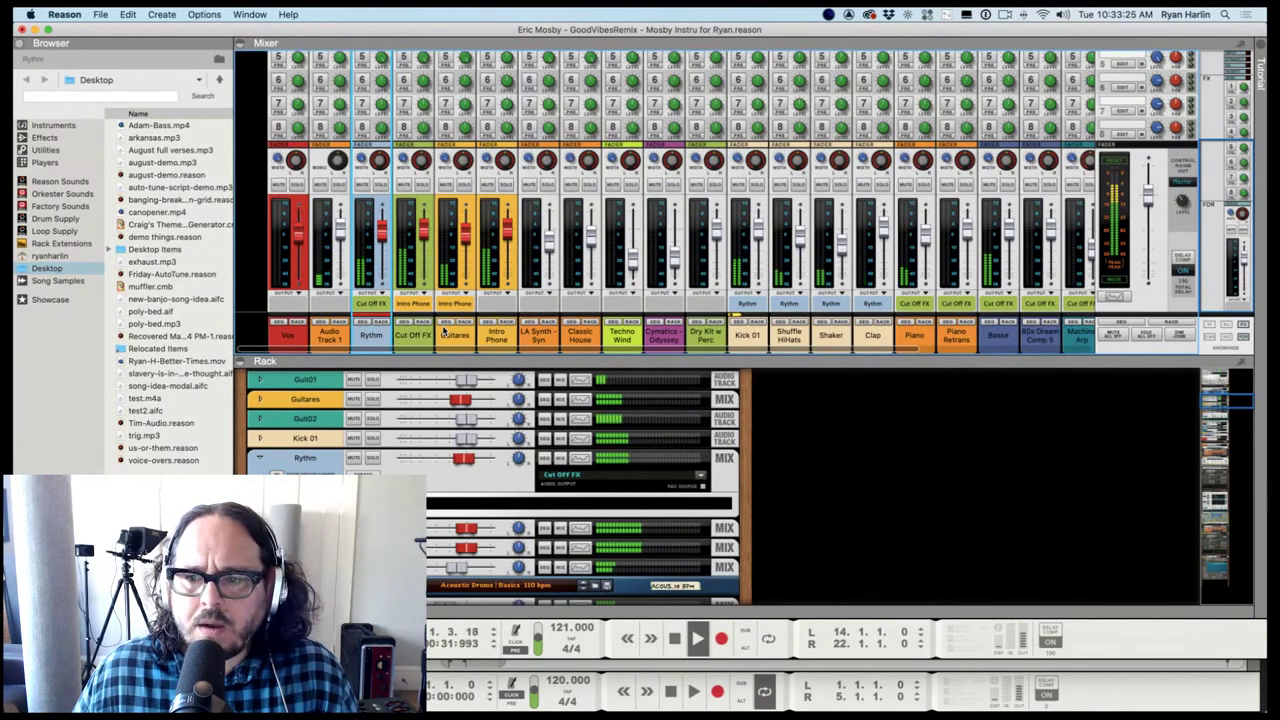
left_click(422, 183)
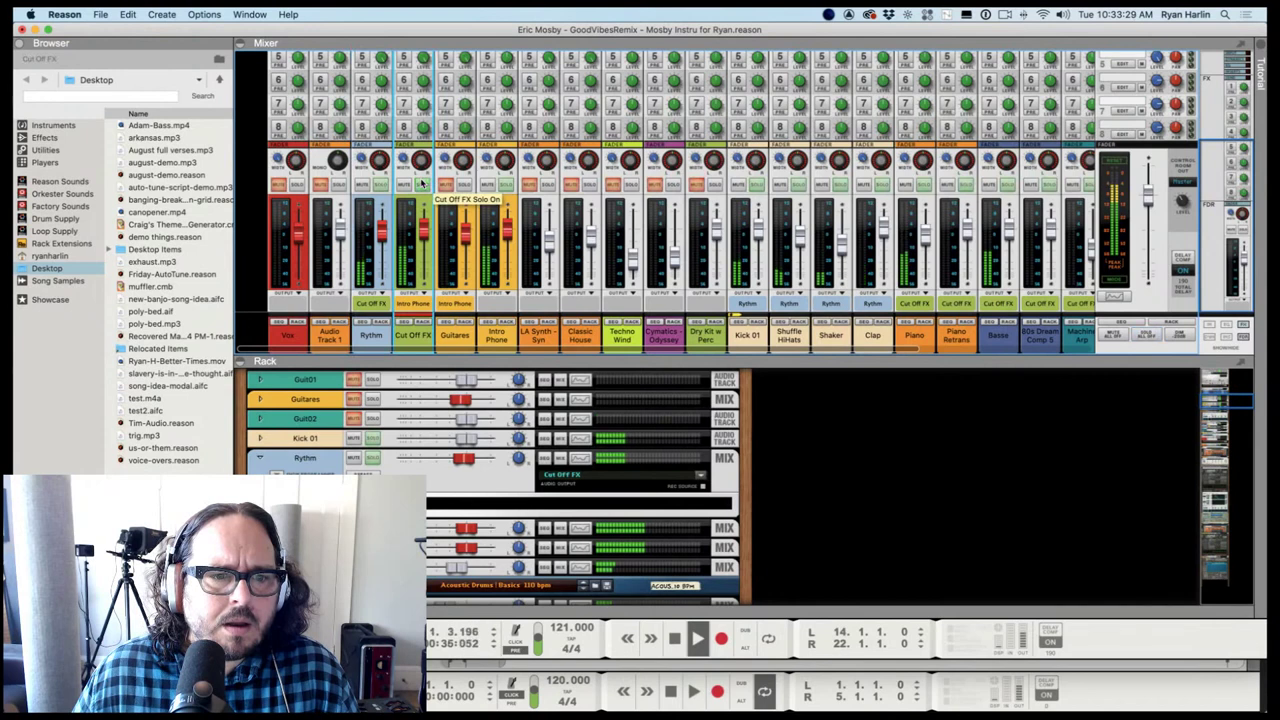
left_click(338, 188)
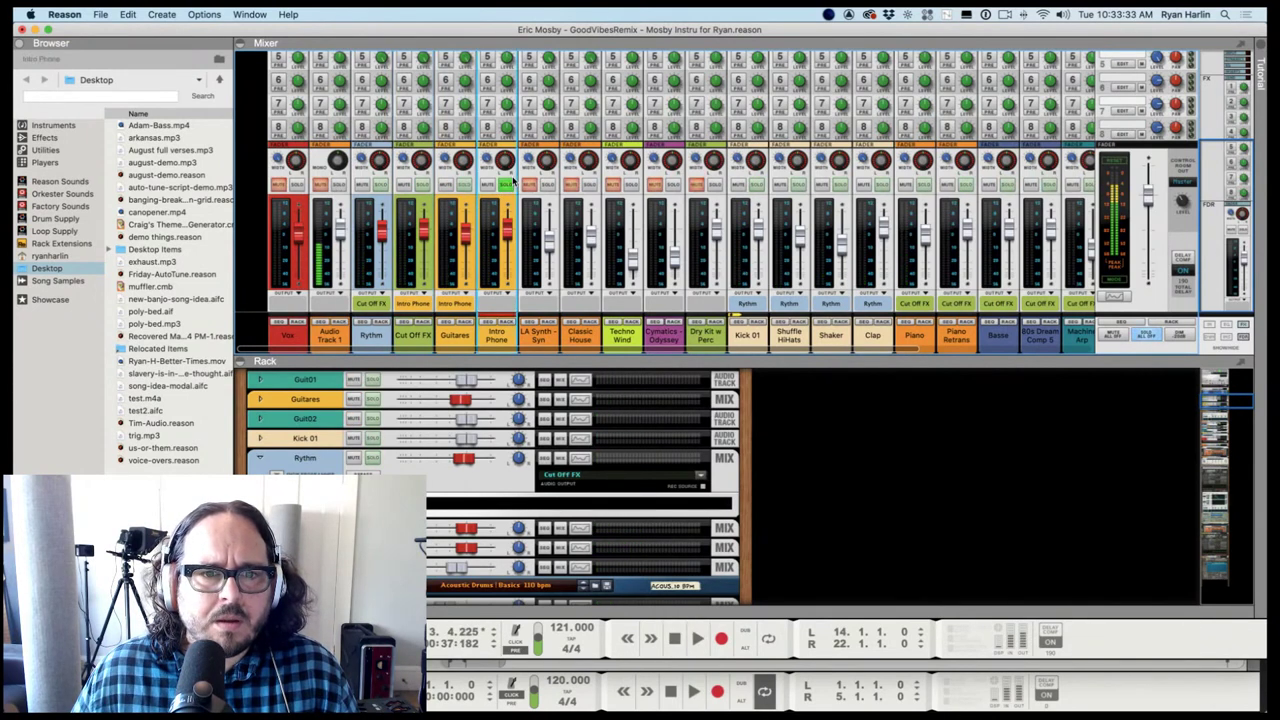
left_click(503, 215)
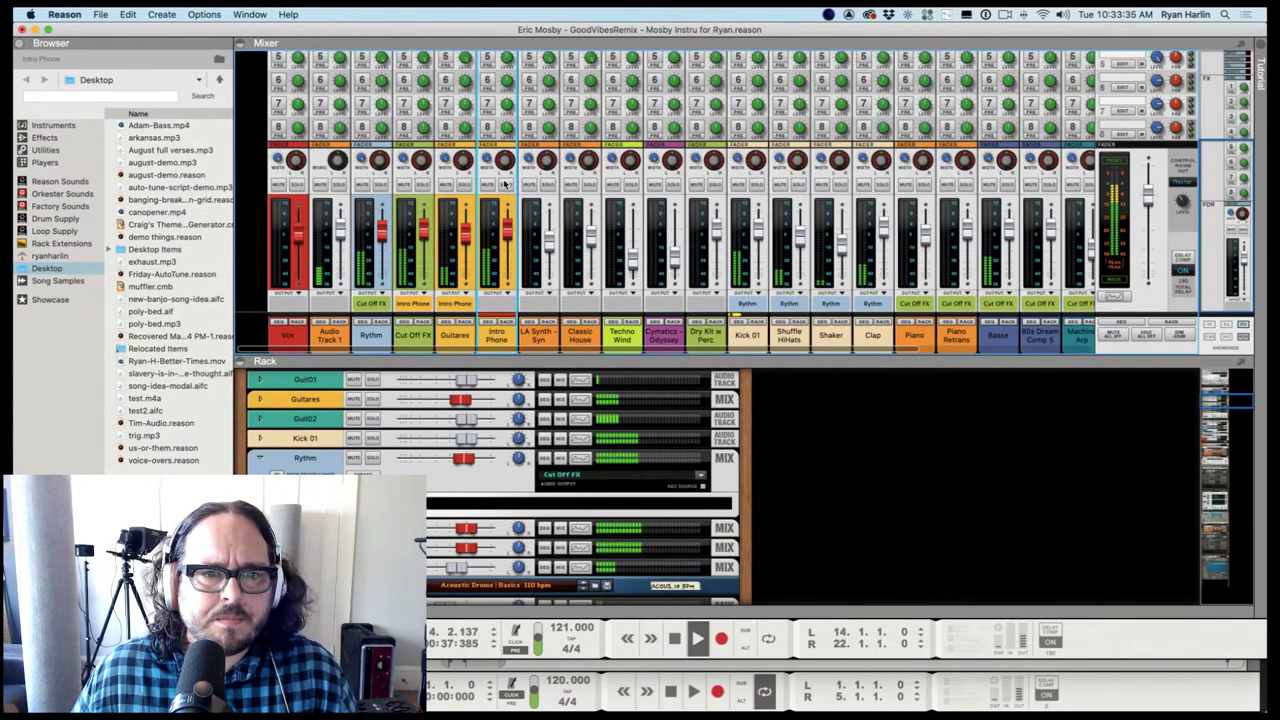
Audition the Intro Phone and Guitares buses in solo, stopping playback with all solos off
left_click(341, 188)
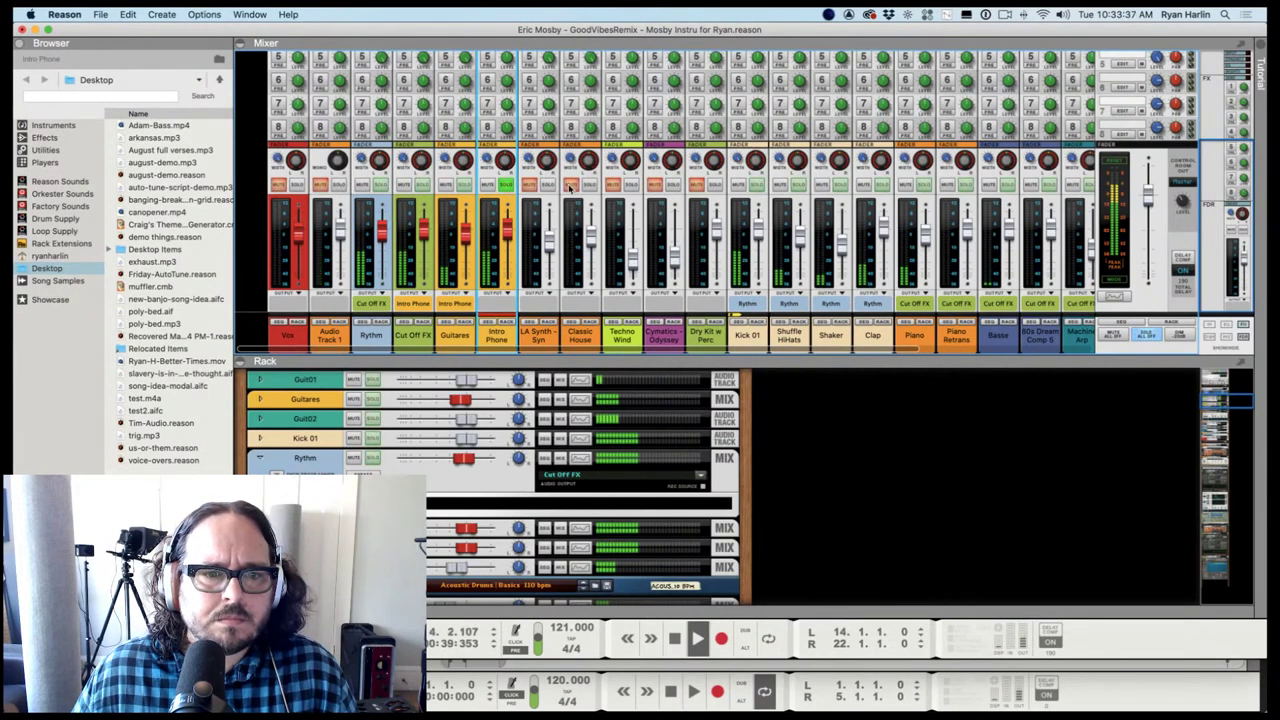
left_click(506, 185)
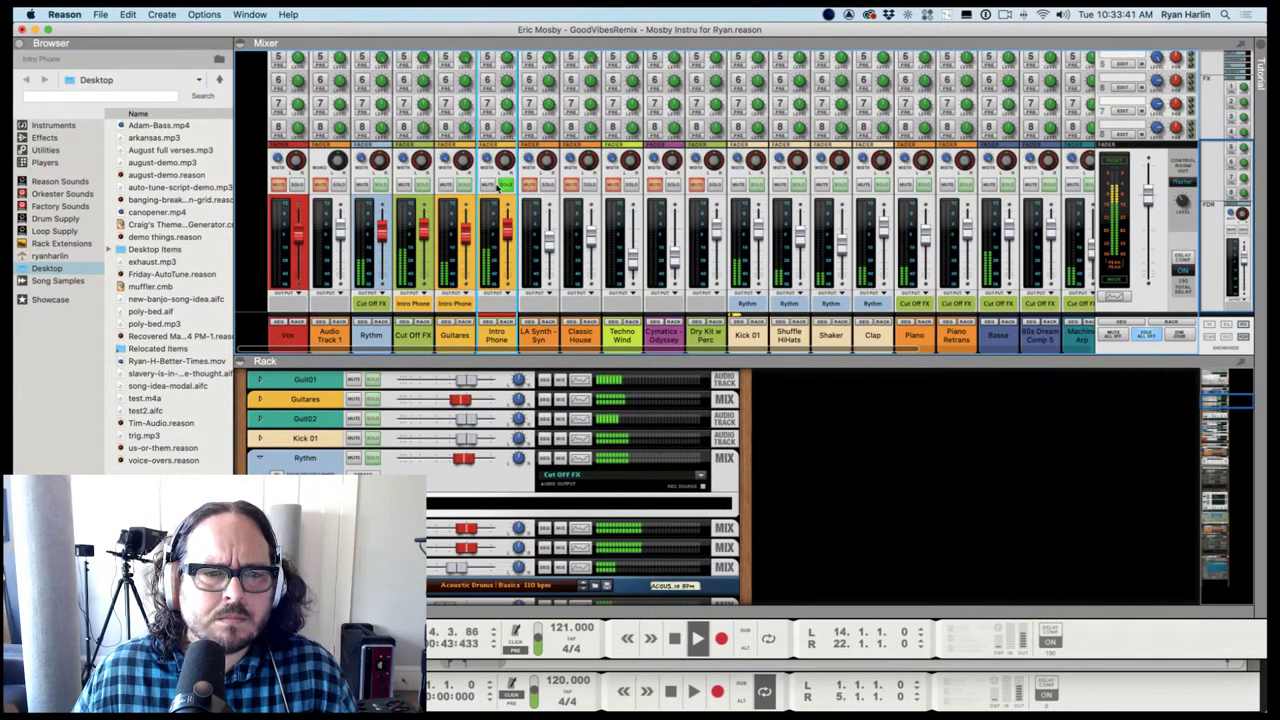
left_click(464, 185)
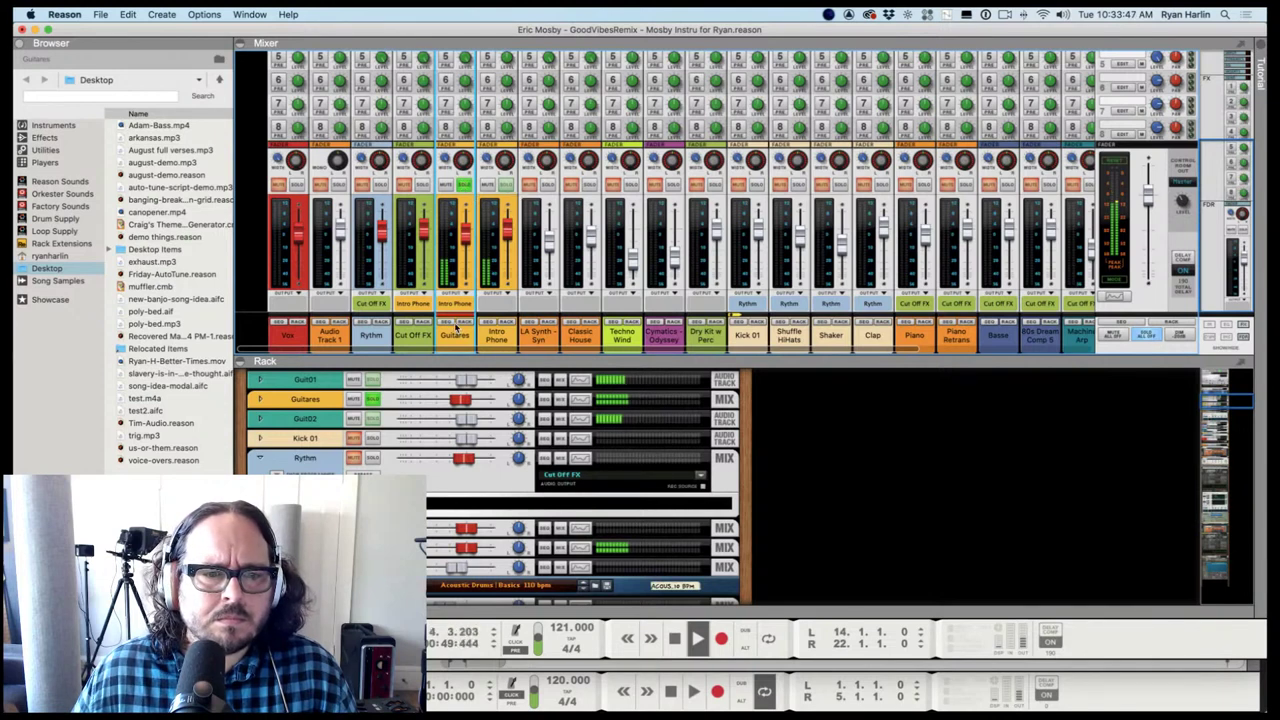
left_click(463, 185)
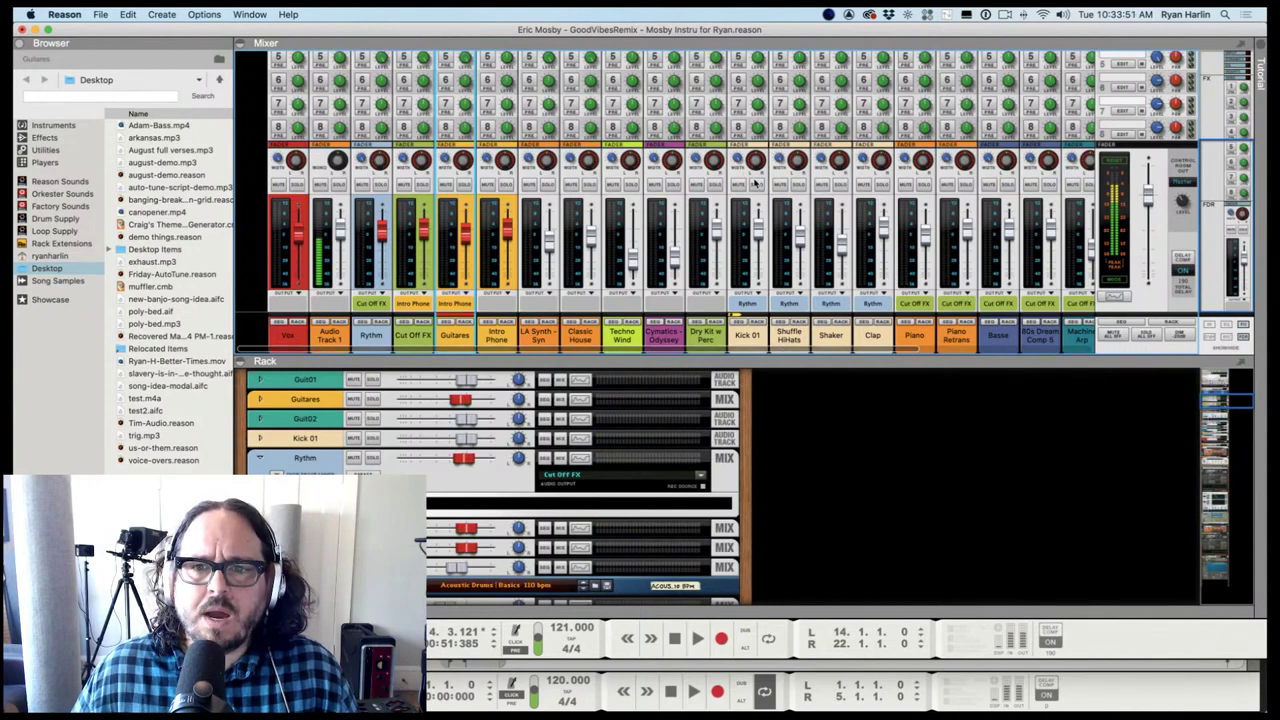
Show Kick 01's track in the sequencer and audition the Kick 01, Shuffle HiHats, Shaker and Clap channels together in solo
left_click(752, 312)
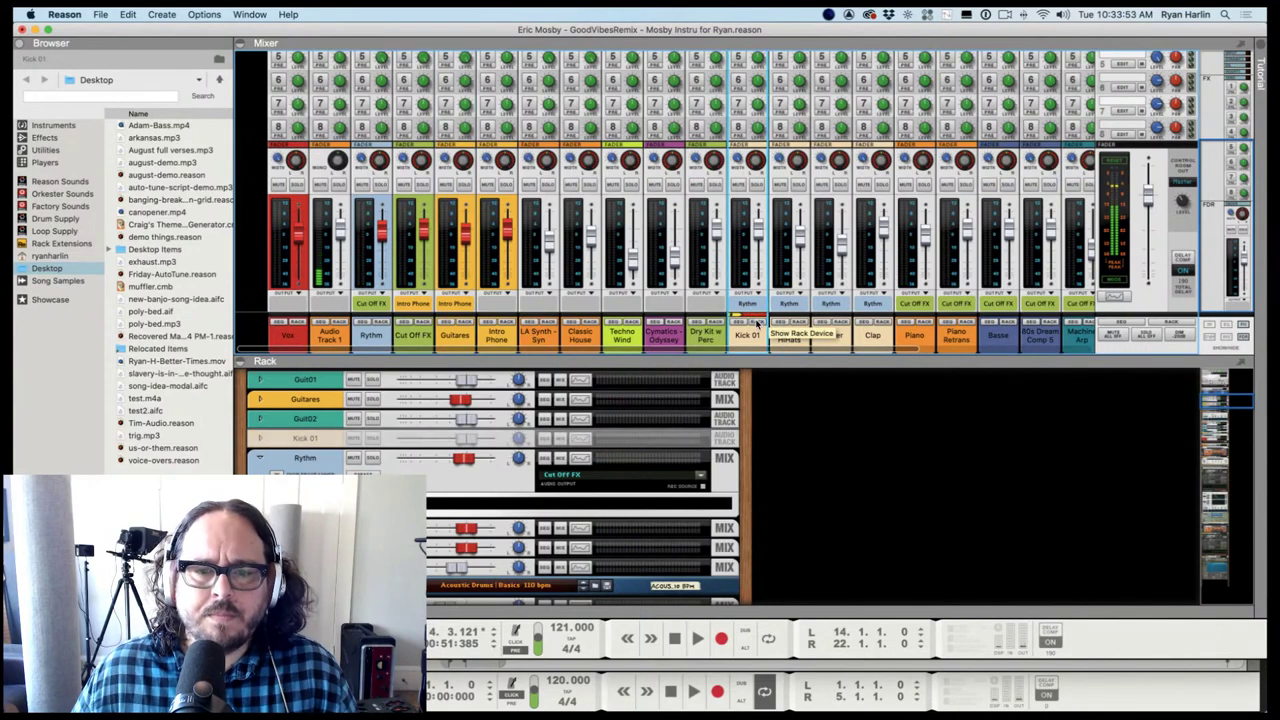
left_click(738, 321)
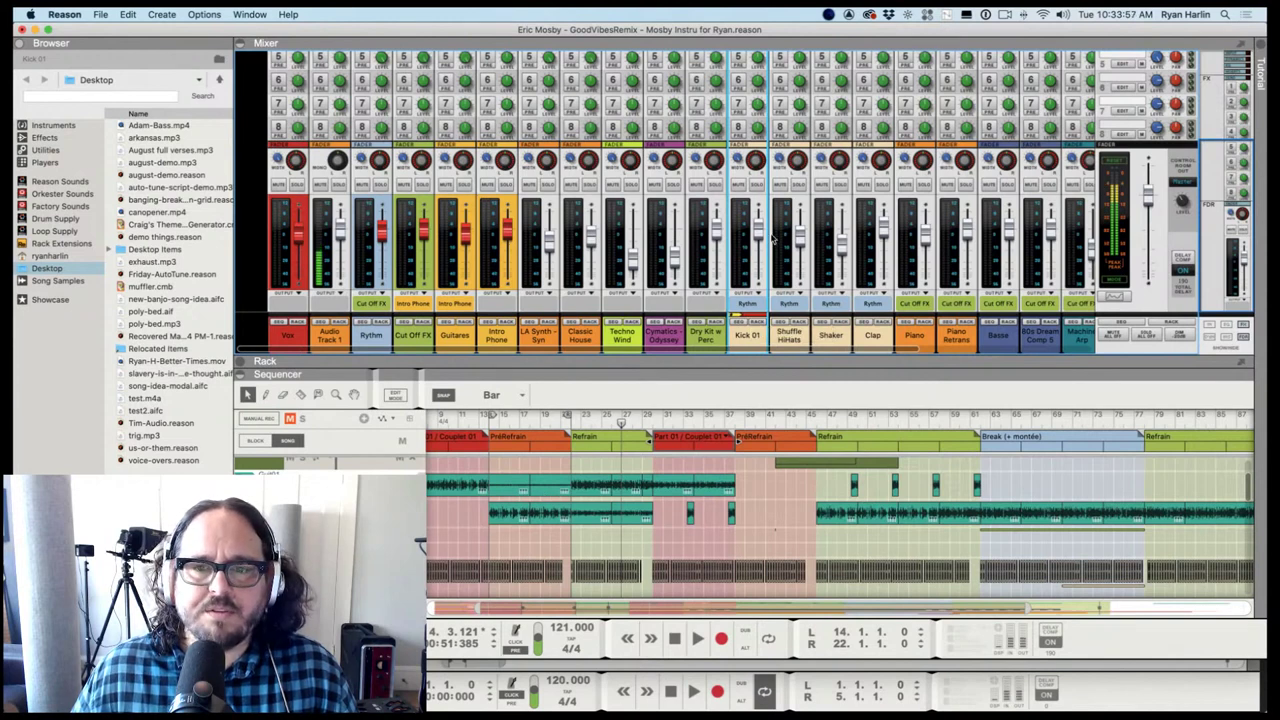
left_click(757, 185)
key("space")
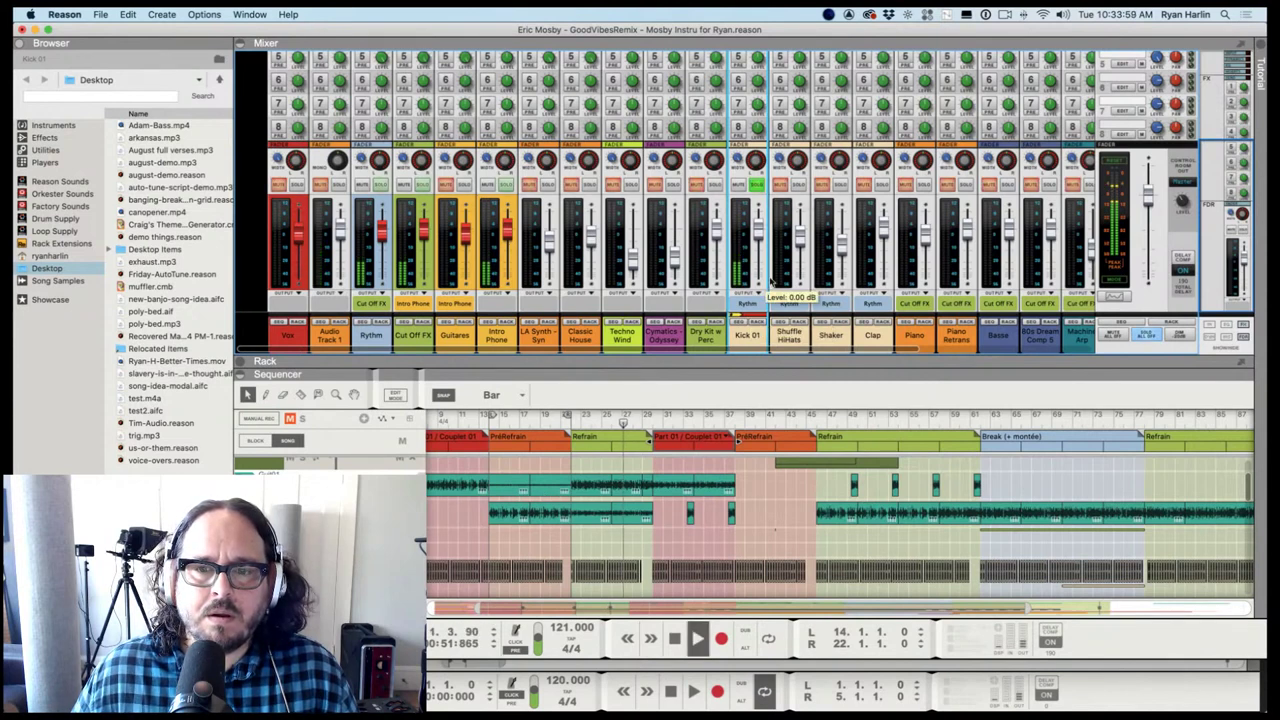
left_click(798, 185)
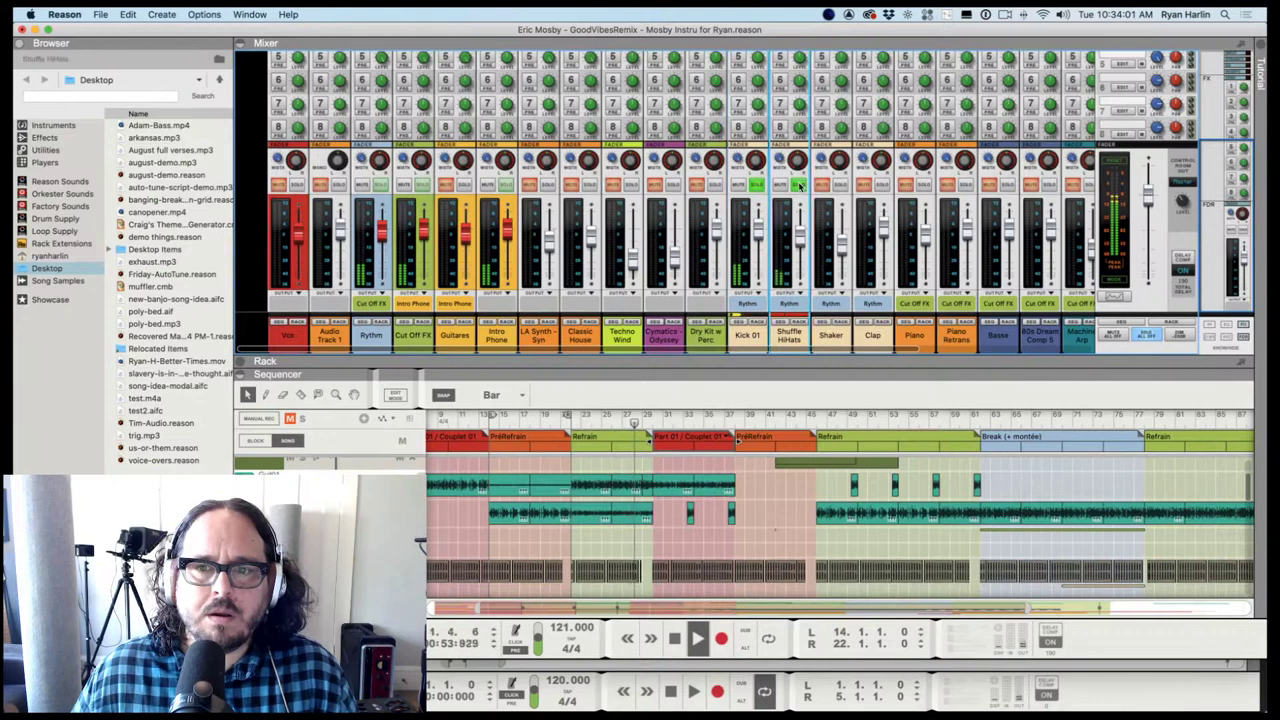
left_click(840, 185)
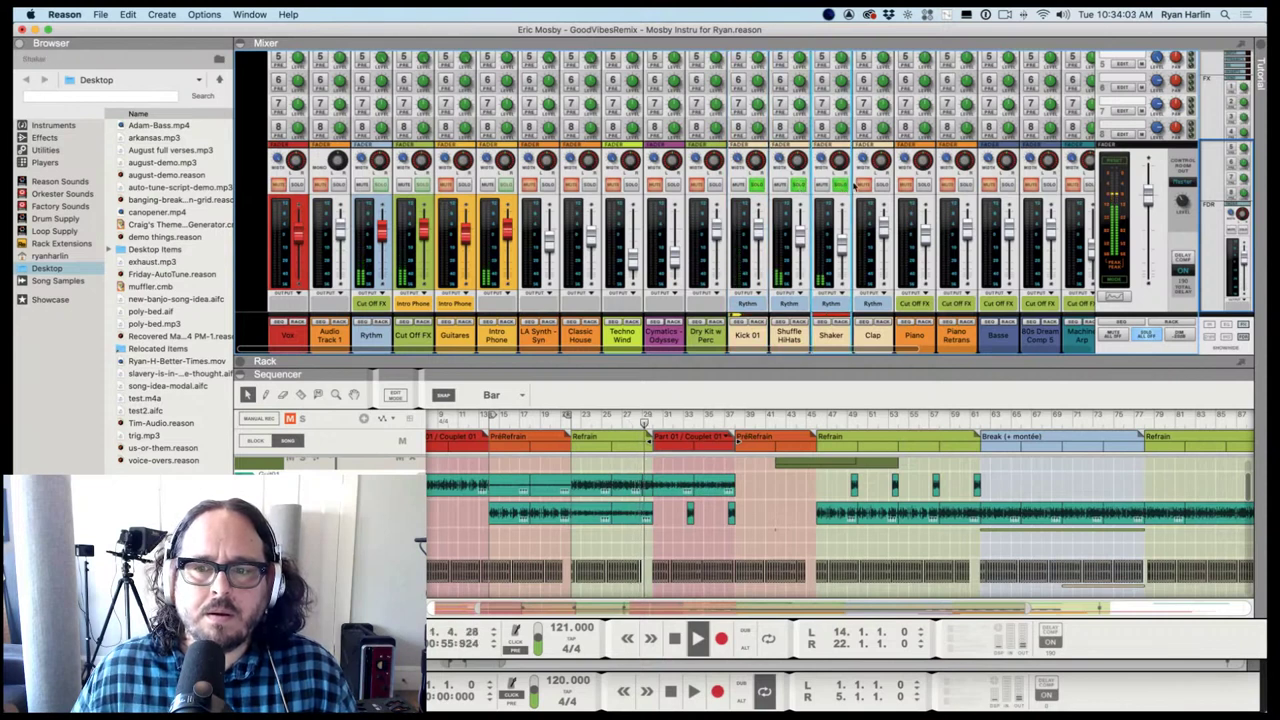
left_click(886, 186)
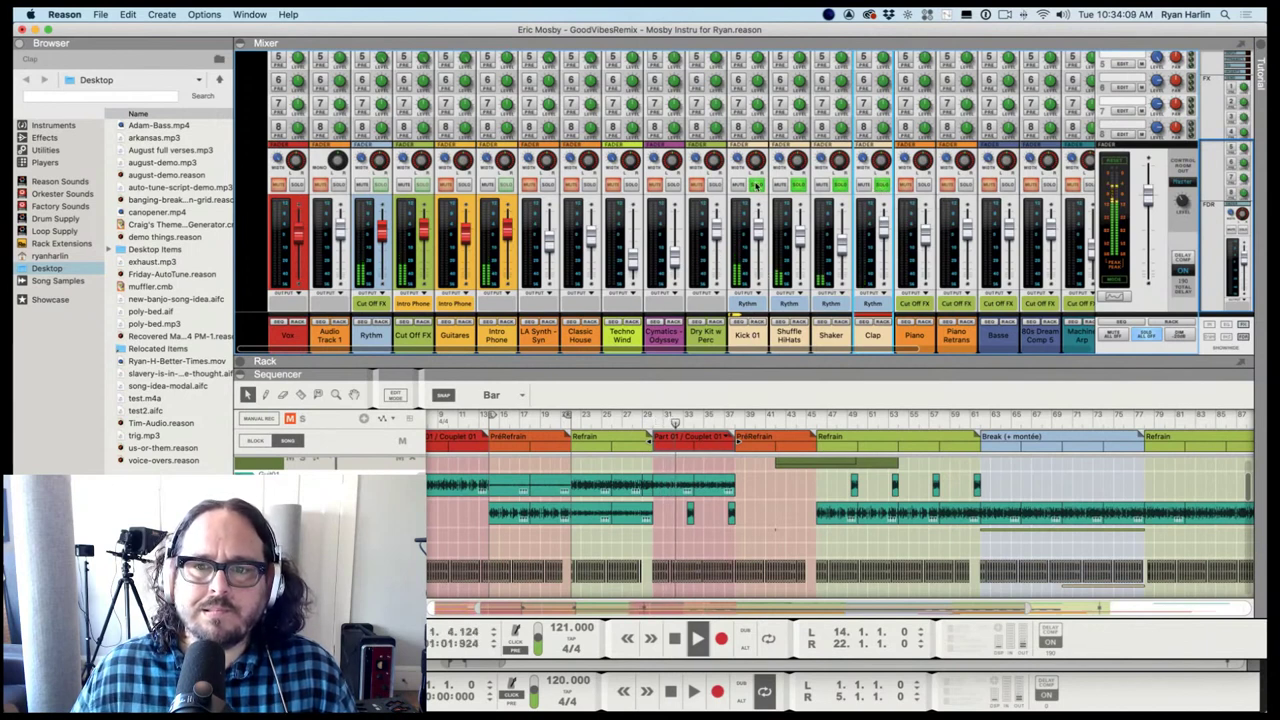
Stop playback and clear the solos on the Kick 01, Shuffle HiHats, Shaker and Clap channels
left_click(798, 187)
left_click(798, 187)
left_click(840, 186)
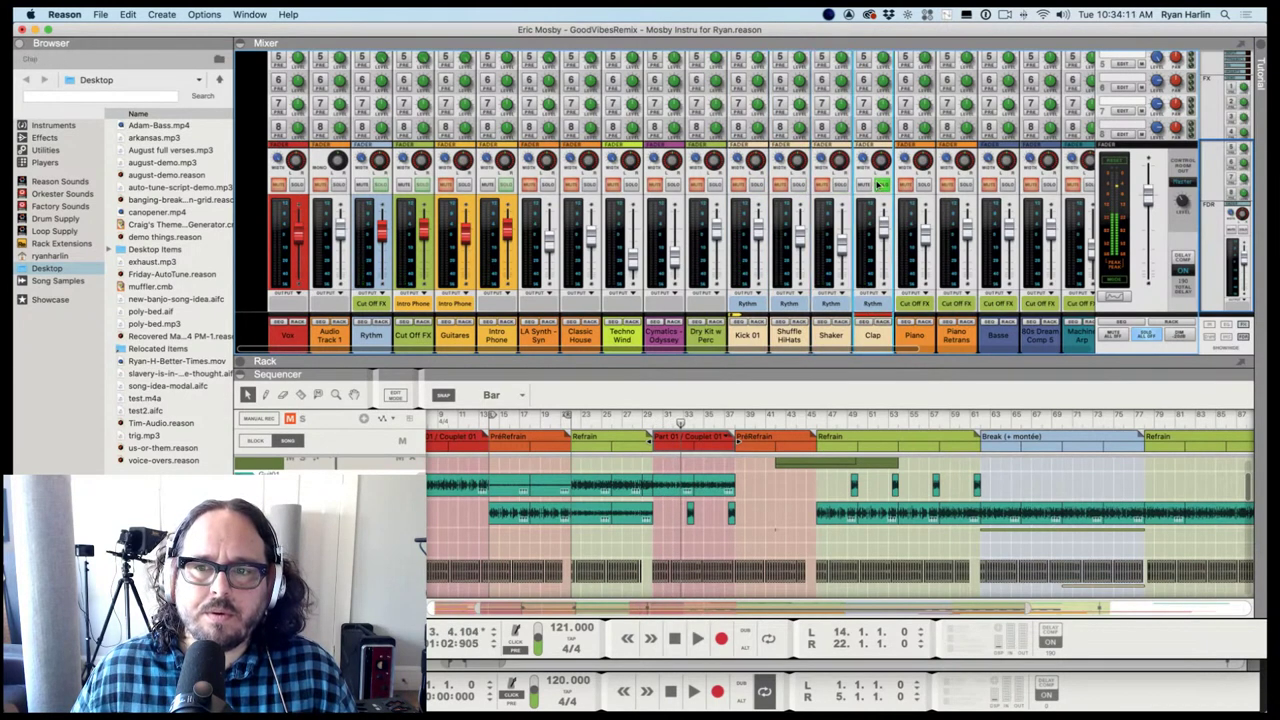
left_click(880, 186)
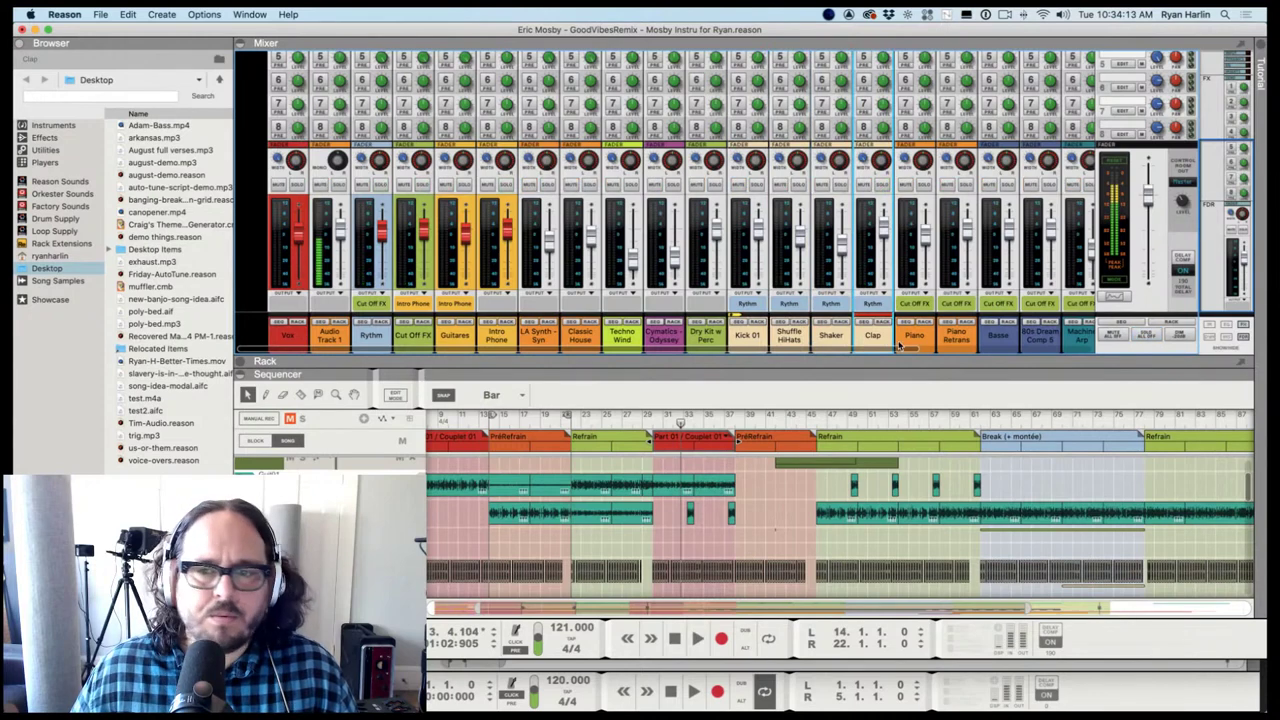
Select the Kick 01, Shuffle HiHats, Shaker and Clap channels and move them directly after the Rythm bus in the mixer
left_click(753, 338)
left_click(797, 338)
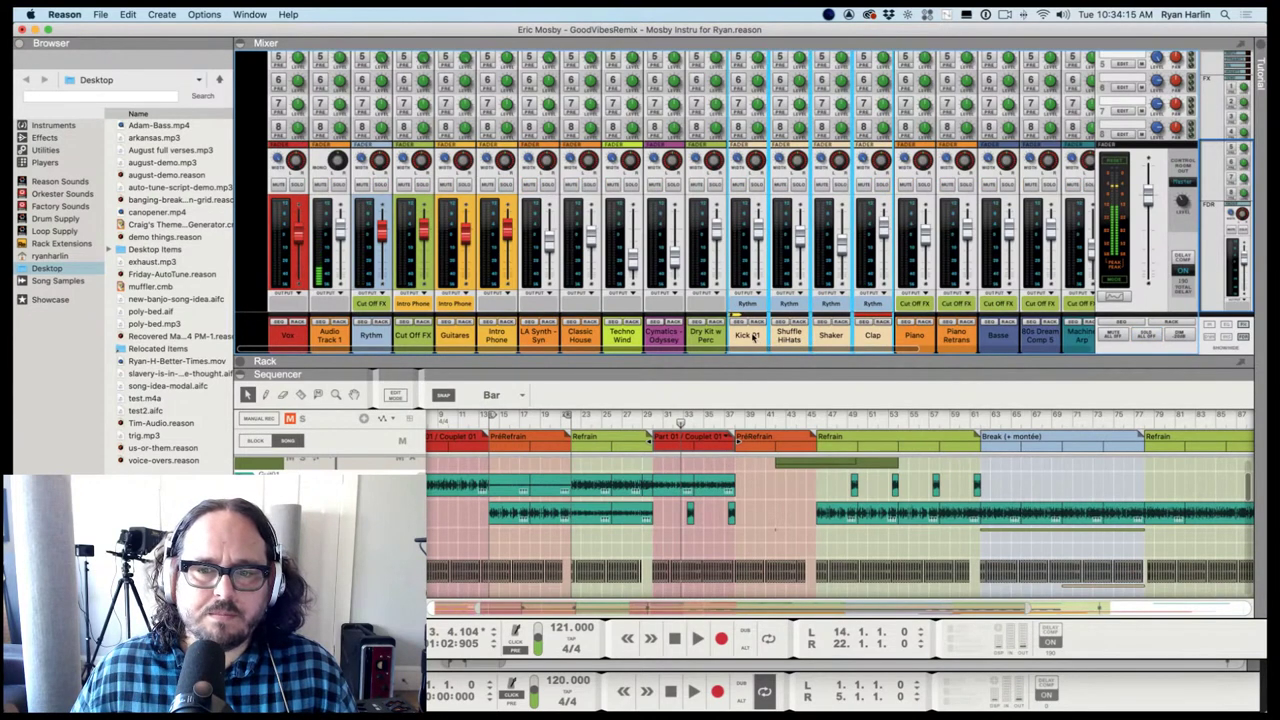
left_click_drag(753, 338, 412, 330)
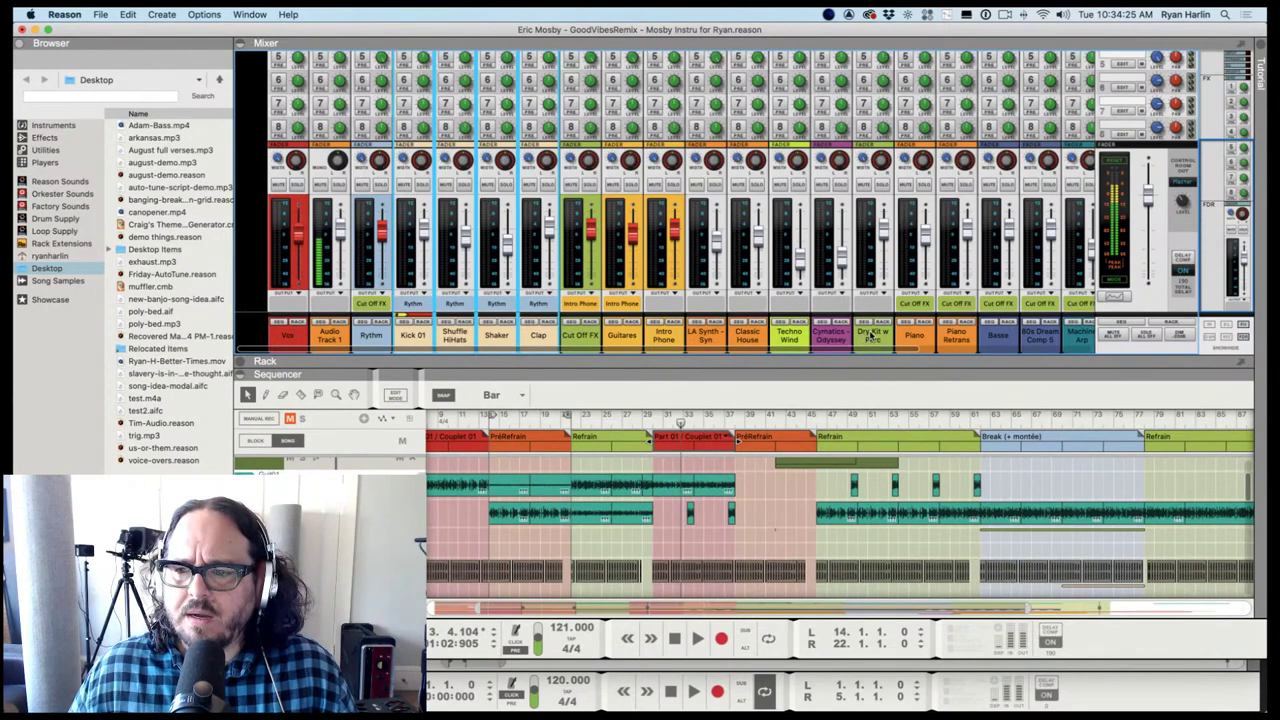
Resume playback and audition the Guit01 and Guit02 channels in solo, stopping with both solos off
key("space")
left_click_drag(848, 350, 1058, 349)
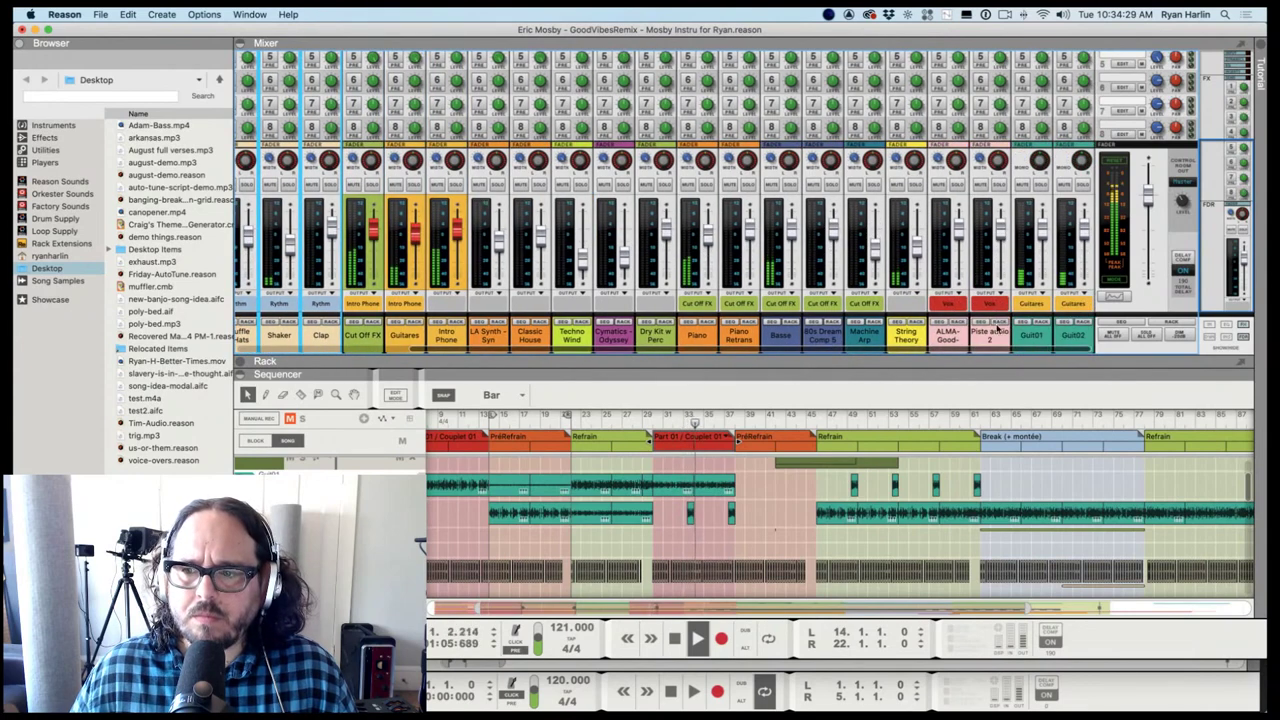
left_click(1043, 186)
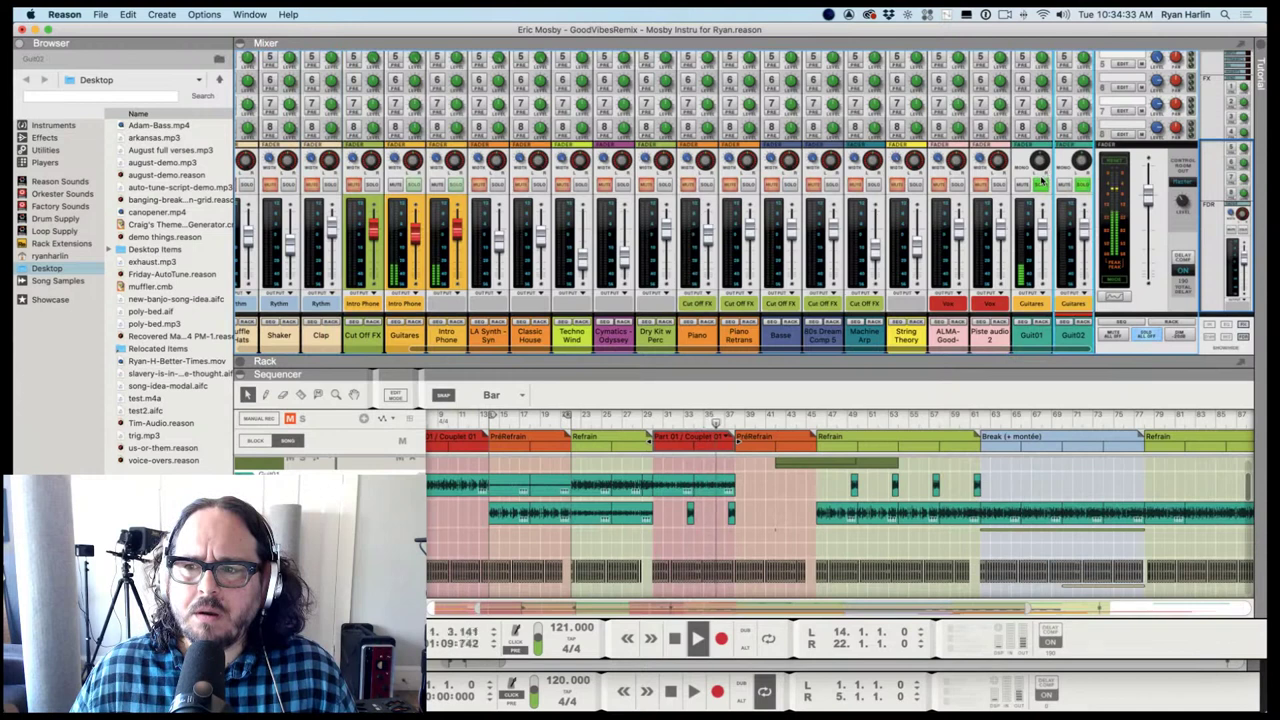
key("space")
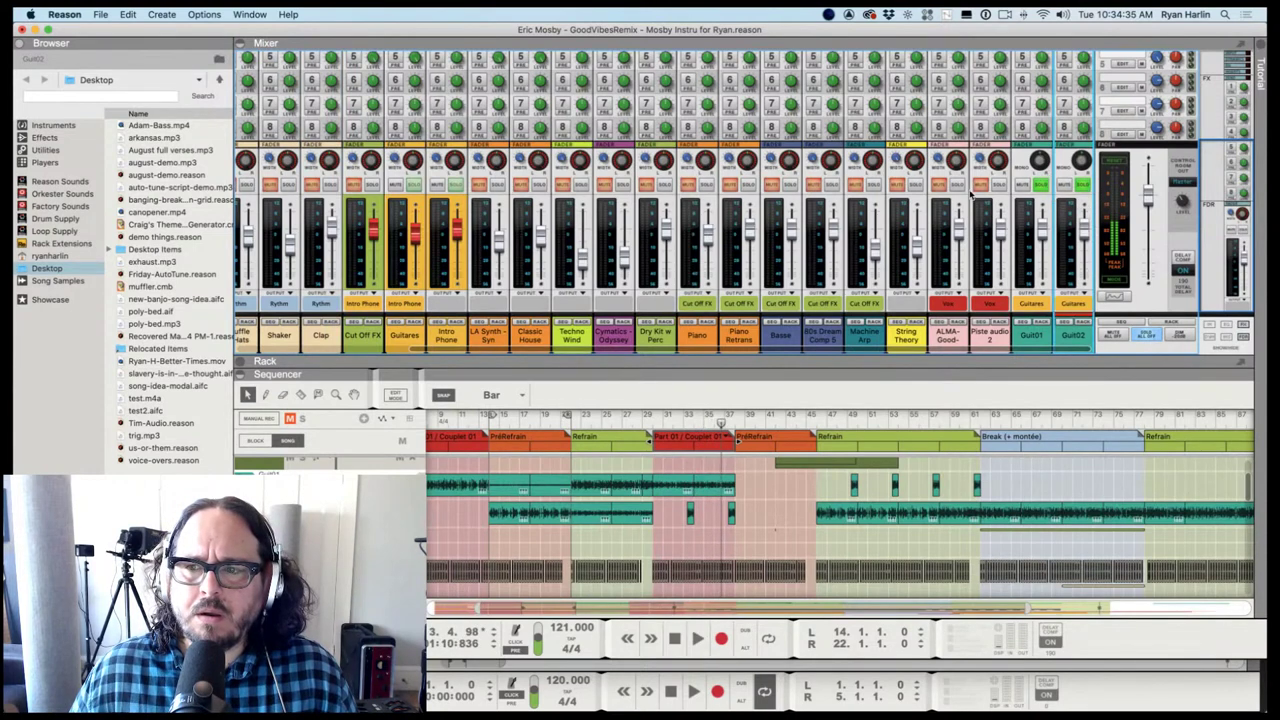
left_click(1043, 185)
left_click(1085, 185)
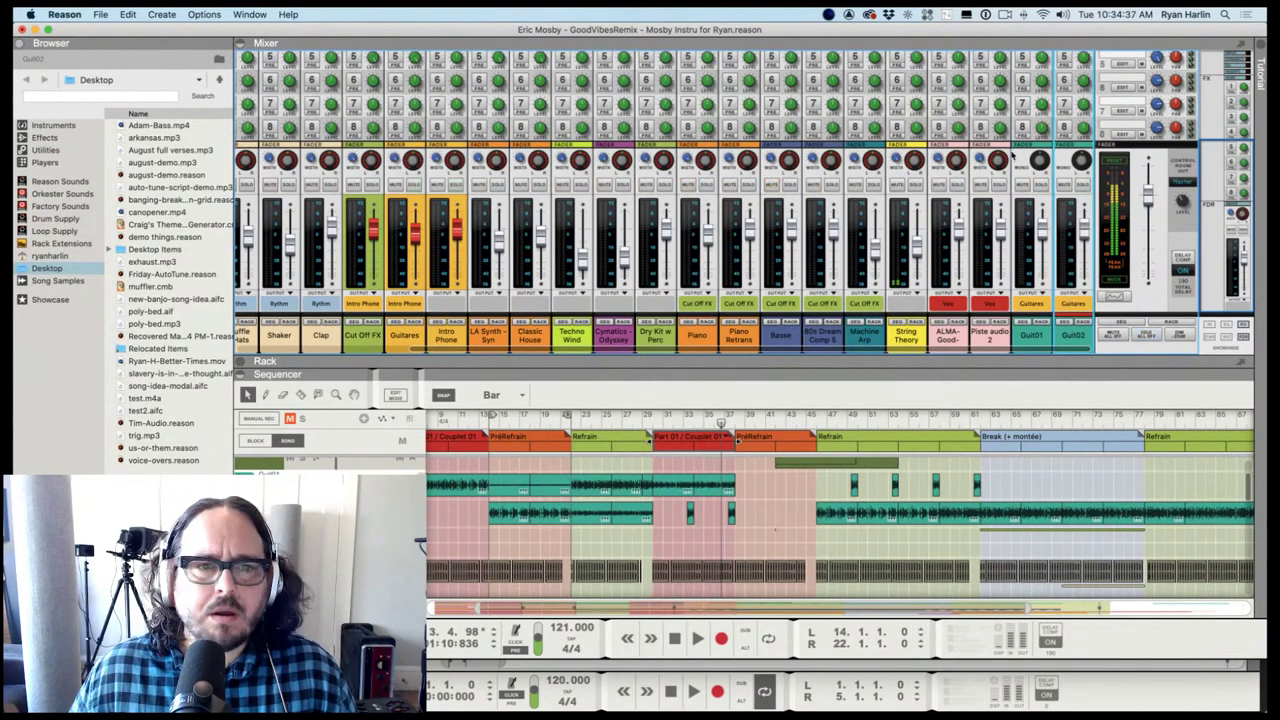
Pan the Guit01 channel to the left and the Guit02 channel to the right
left_click(1037, 161)
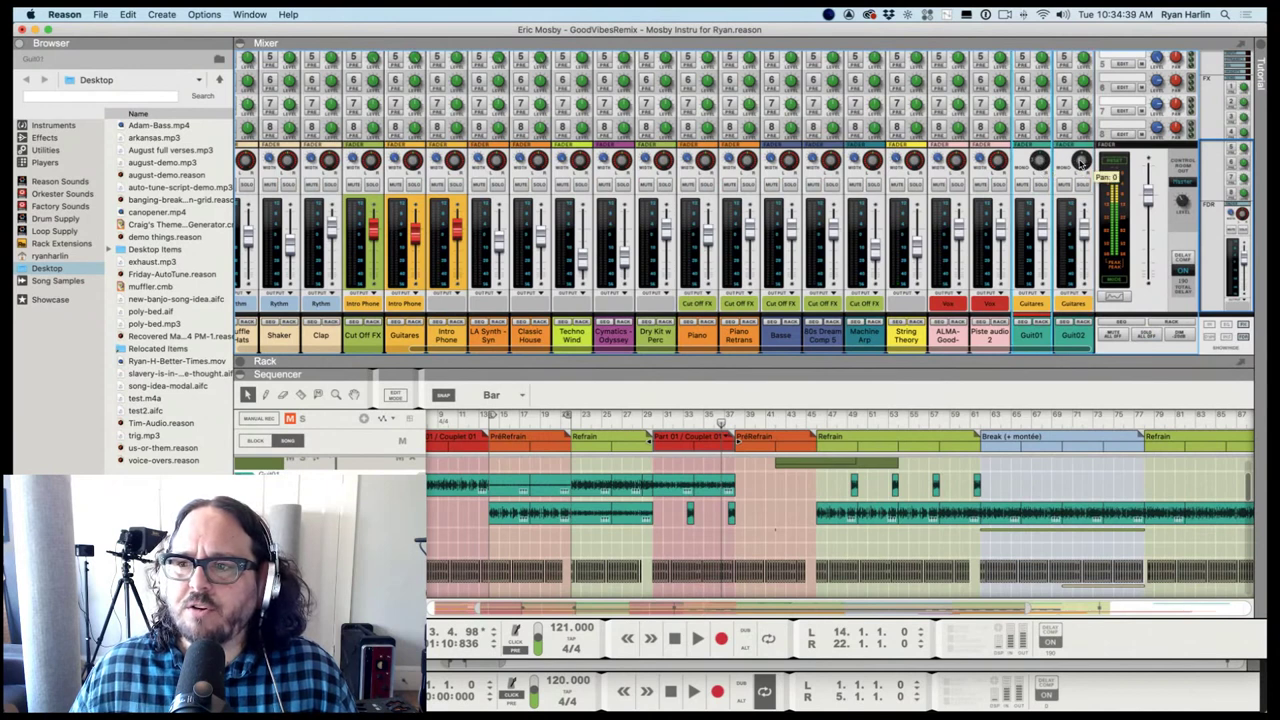
left_click_drag(1080, 163, 1080, 152)
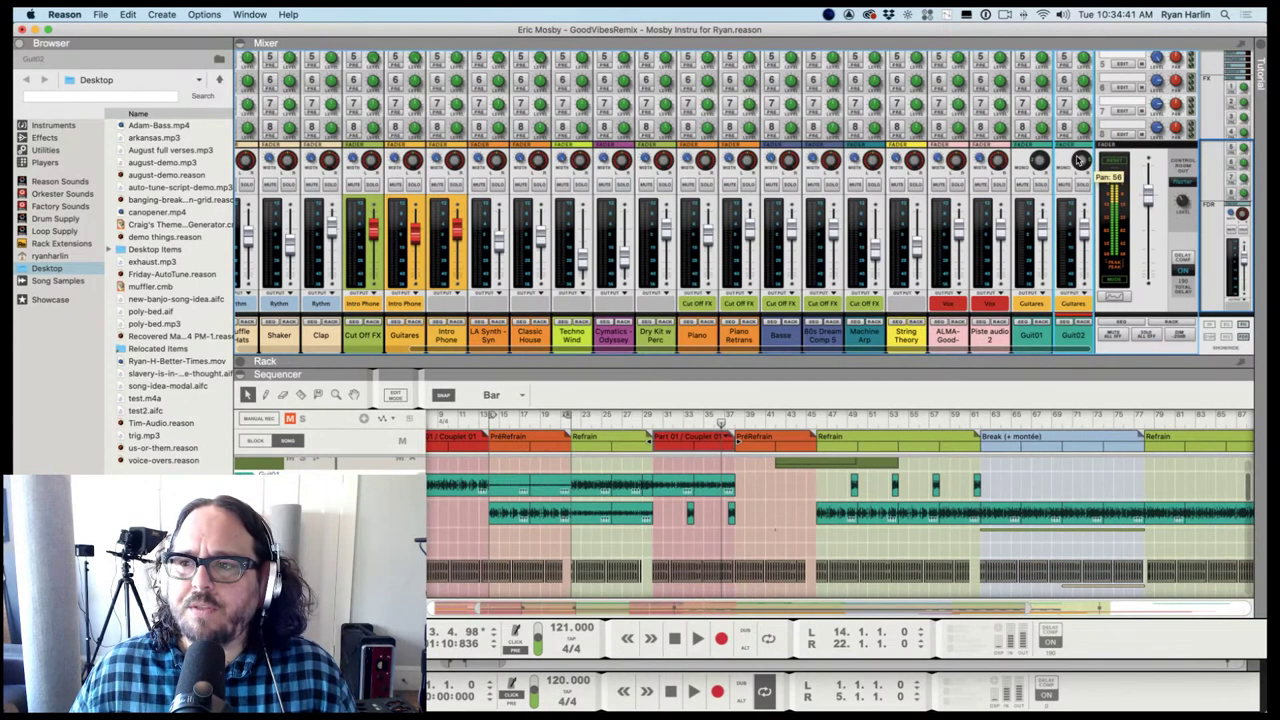
left_click(1043, 162)
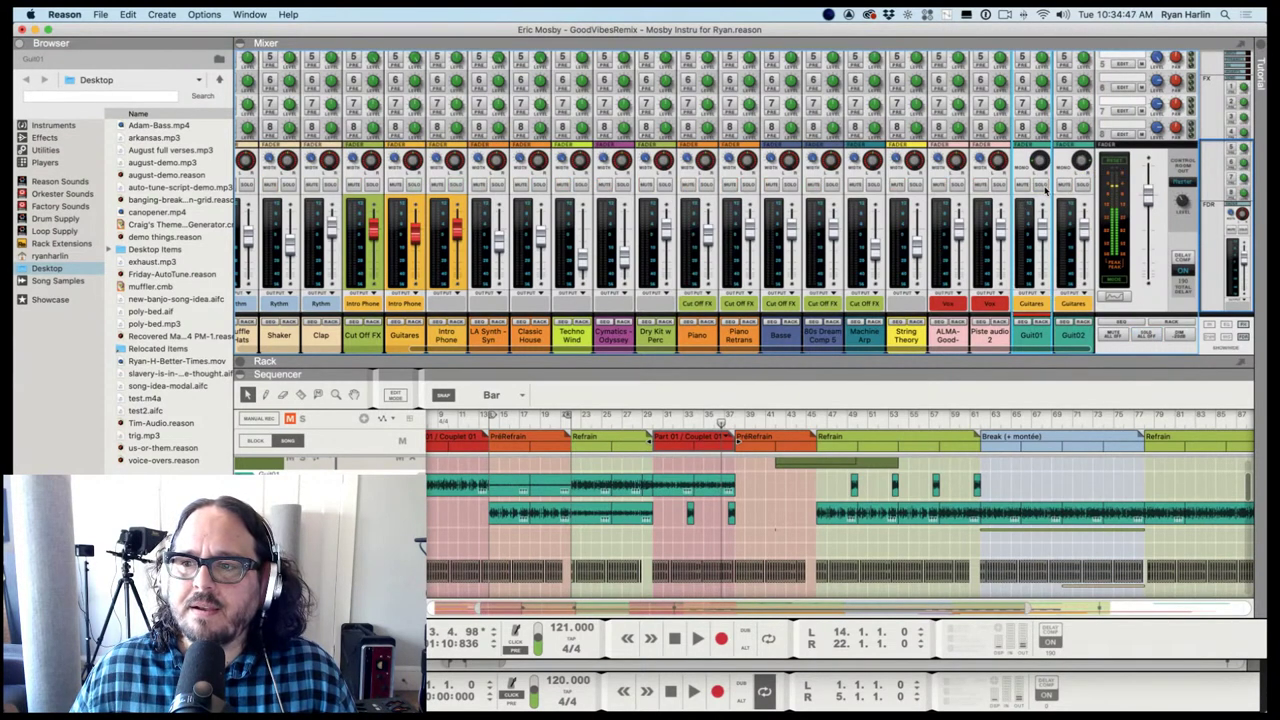
Loop the first PréRefrain with Guit01 and Guit02 soloed, and raise Guit02's level to 7.90 dB
key("space")
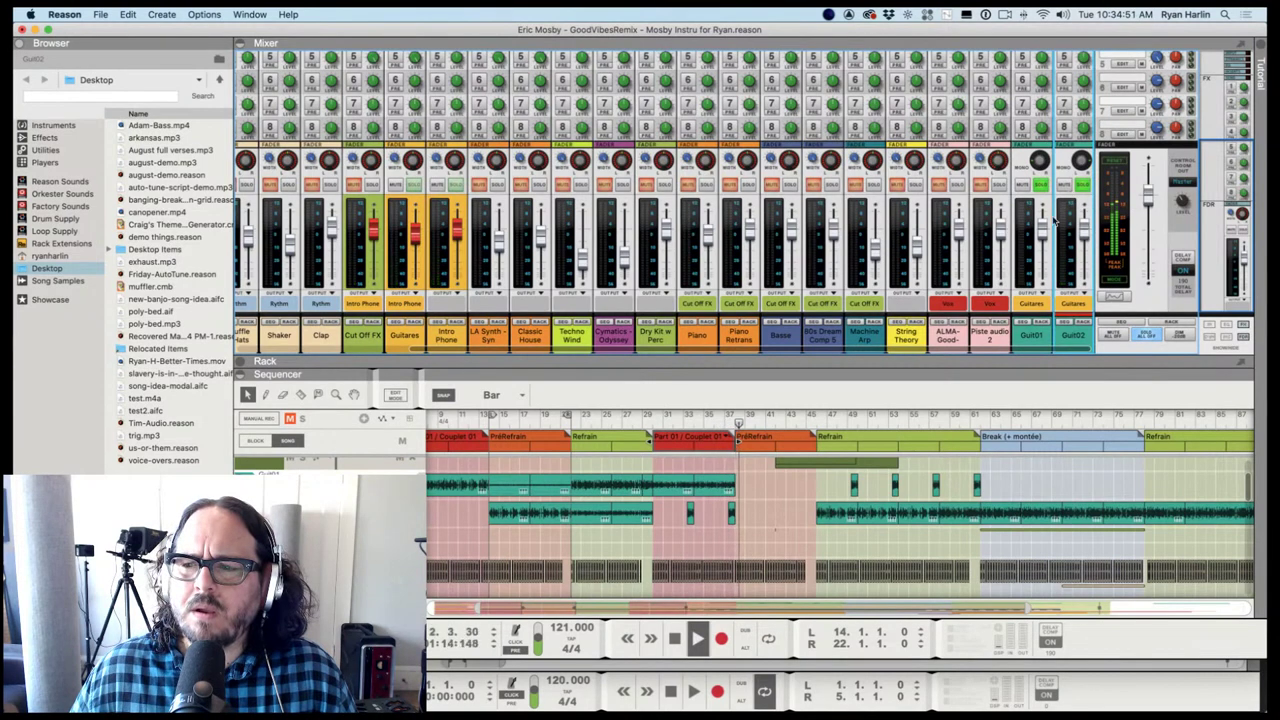
key("KP_1")
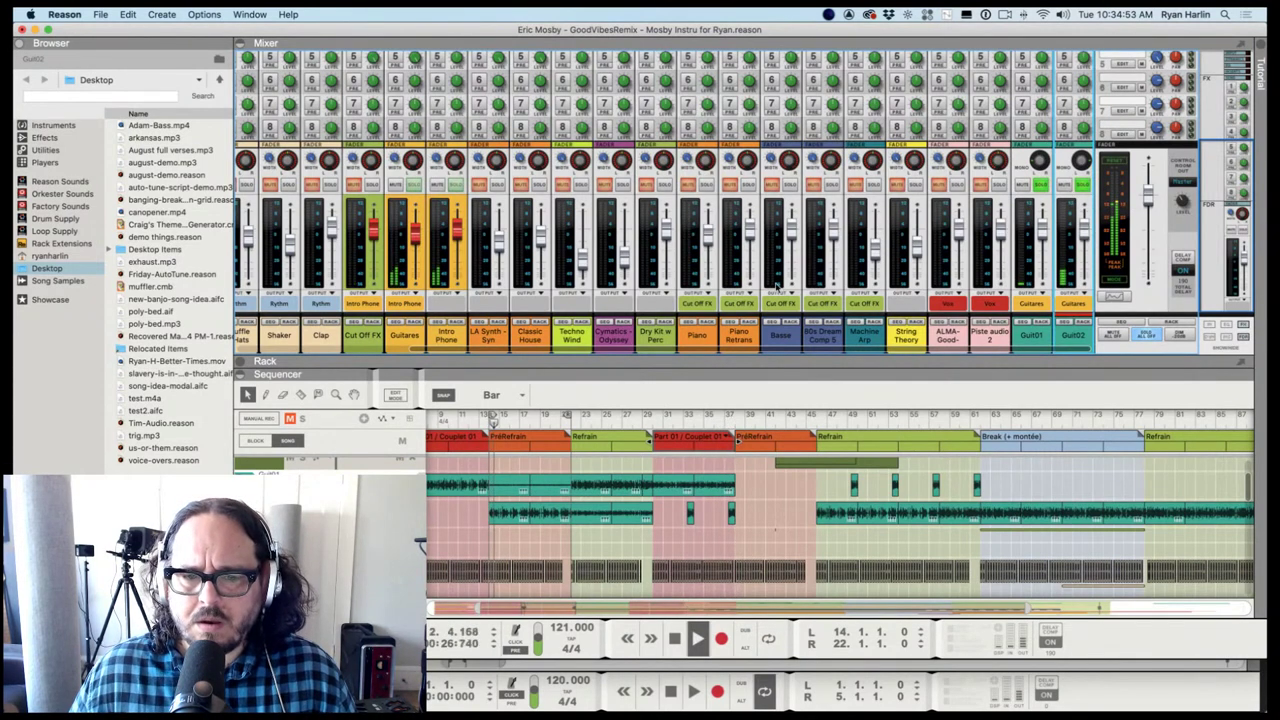
left_click(1042, 186)
left_click(1082, 185)
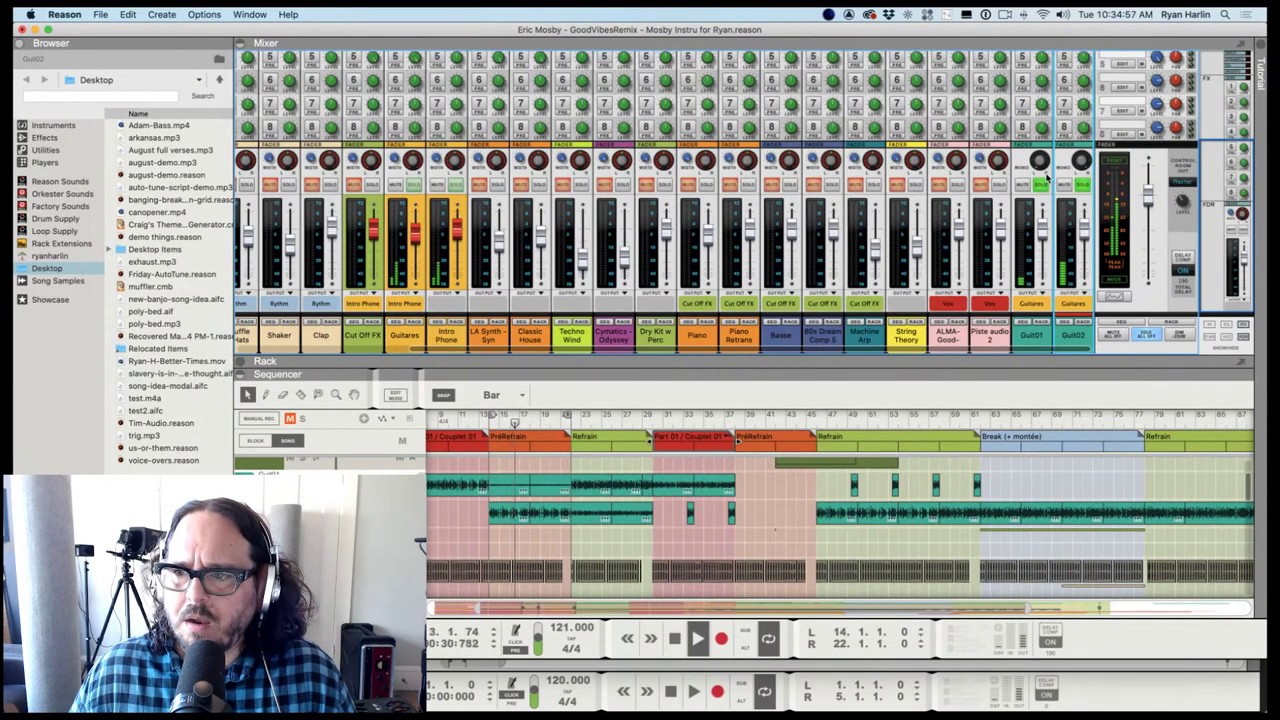
mouse_move(1086, 210)
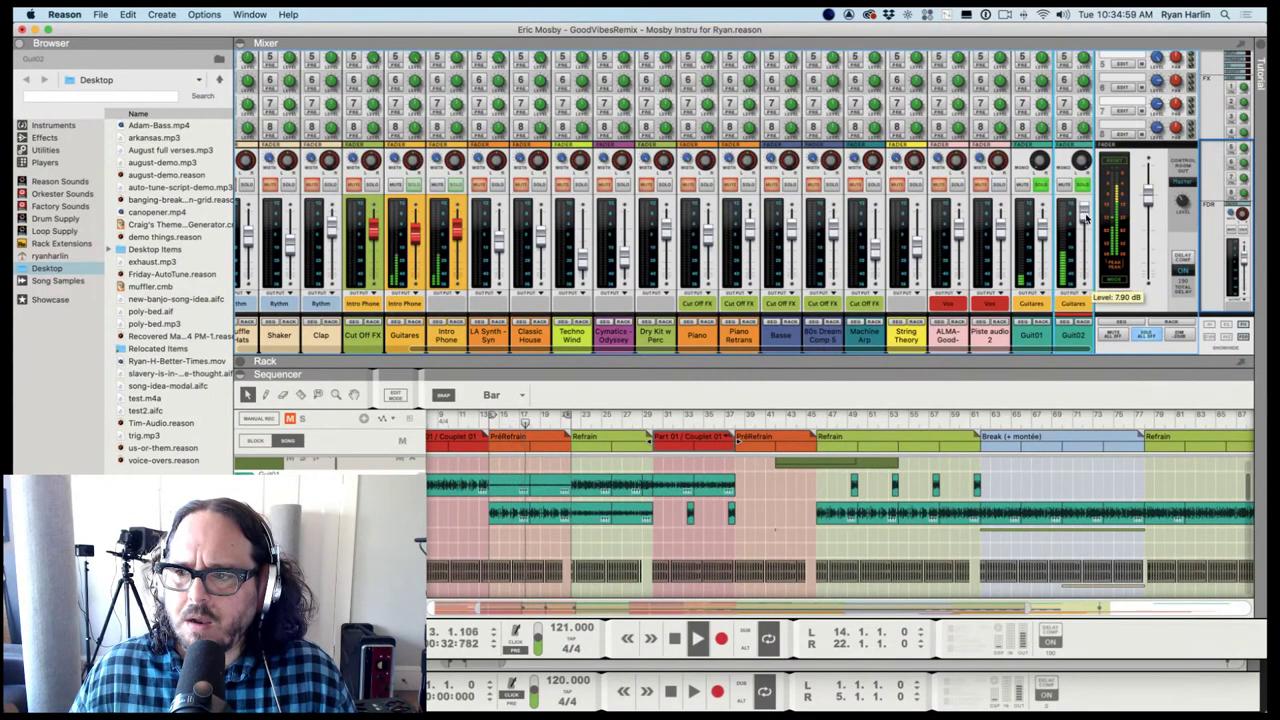
Swap the guitars' sides by panning Guit01 to 100 and Guit02 to the left, leaving Guit02 unsoloed
mouse_move(1042, 164)
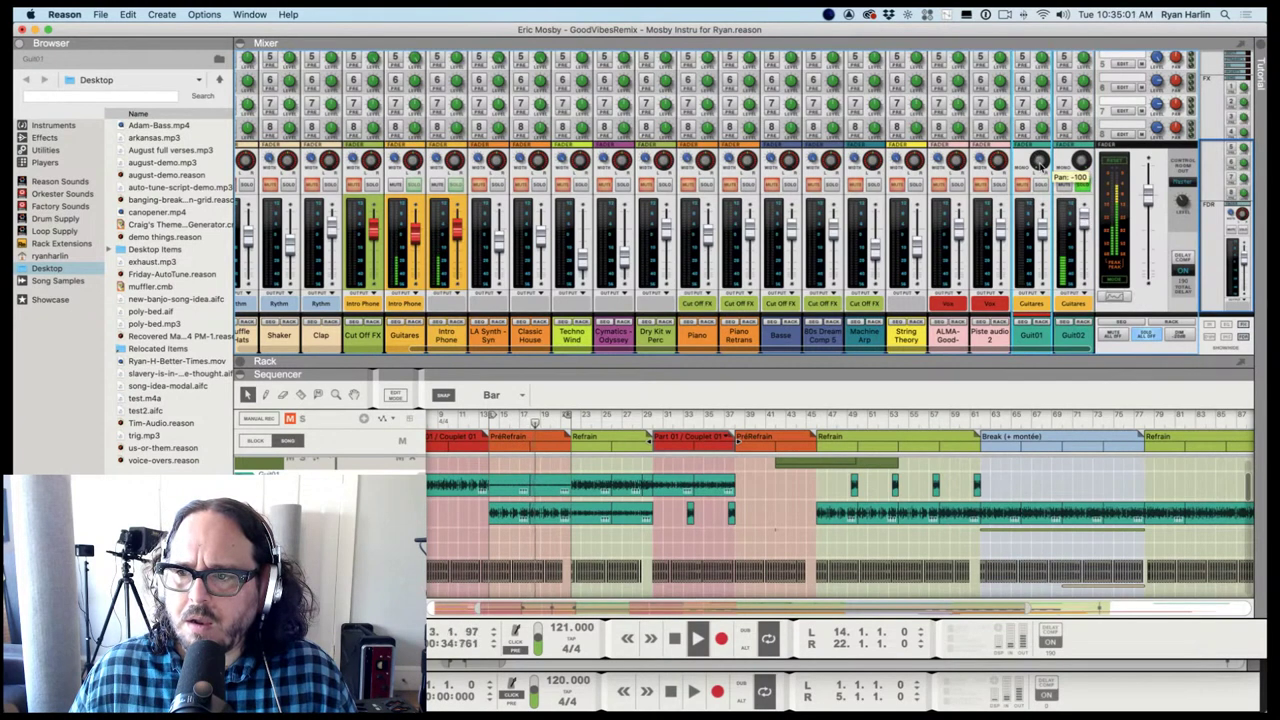
left_click_drag(1042, 164, 1046, 143)
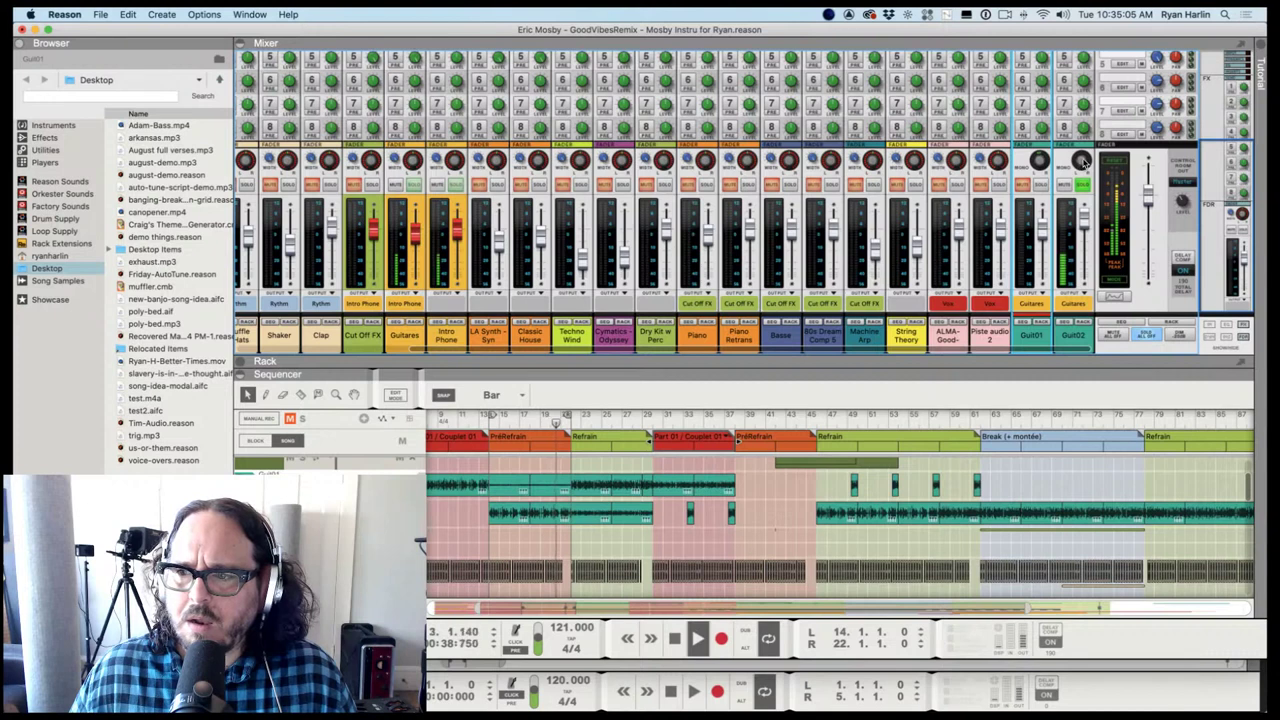
left_click(1084, 163)
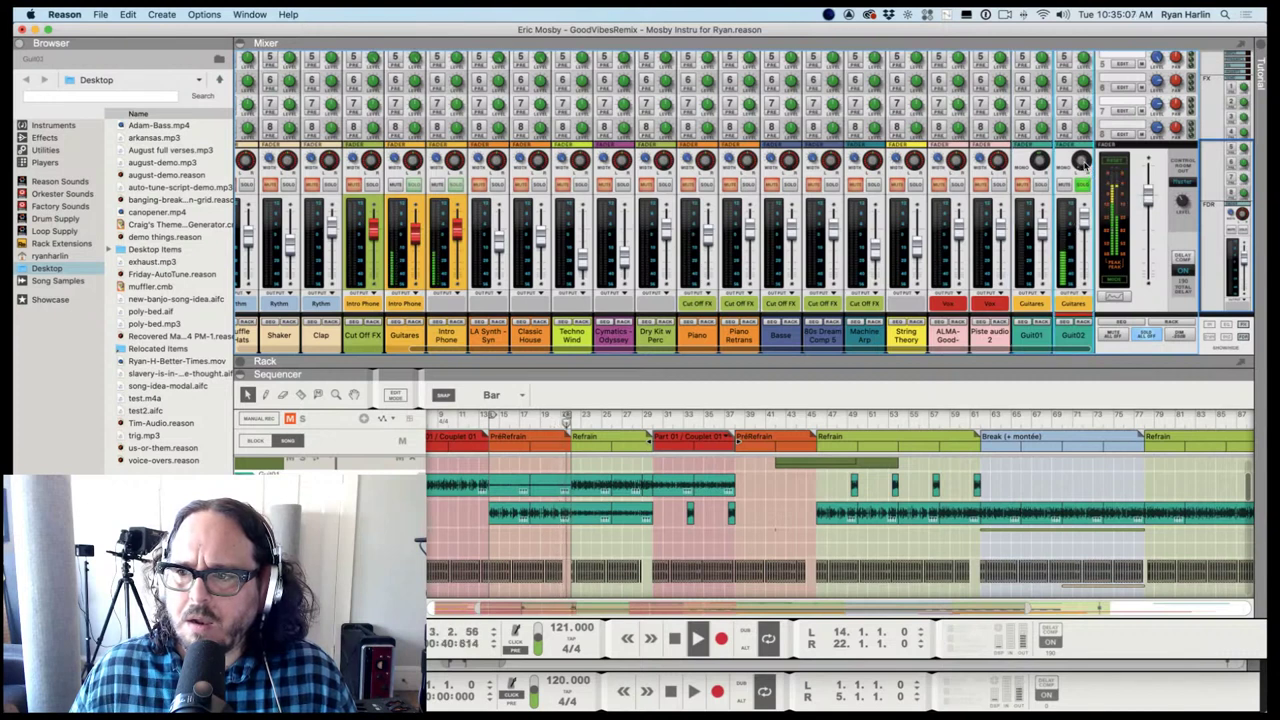
left_click_drag(1085, 165, 1061, 186)
left_click(1081, 187)
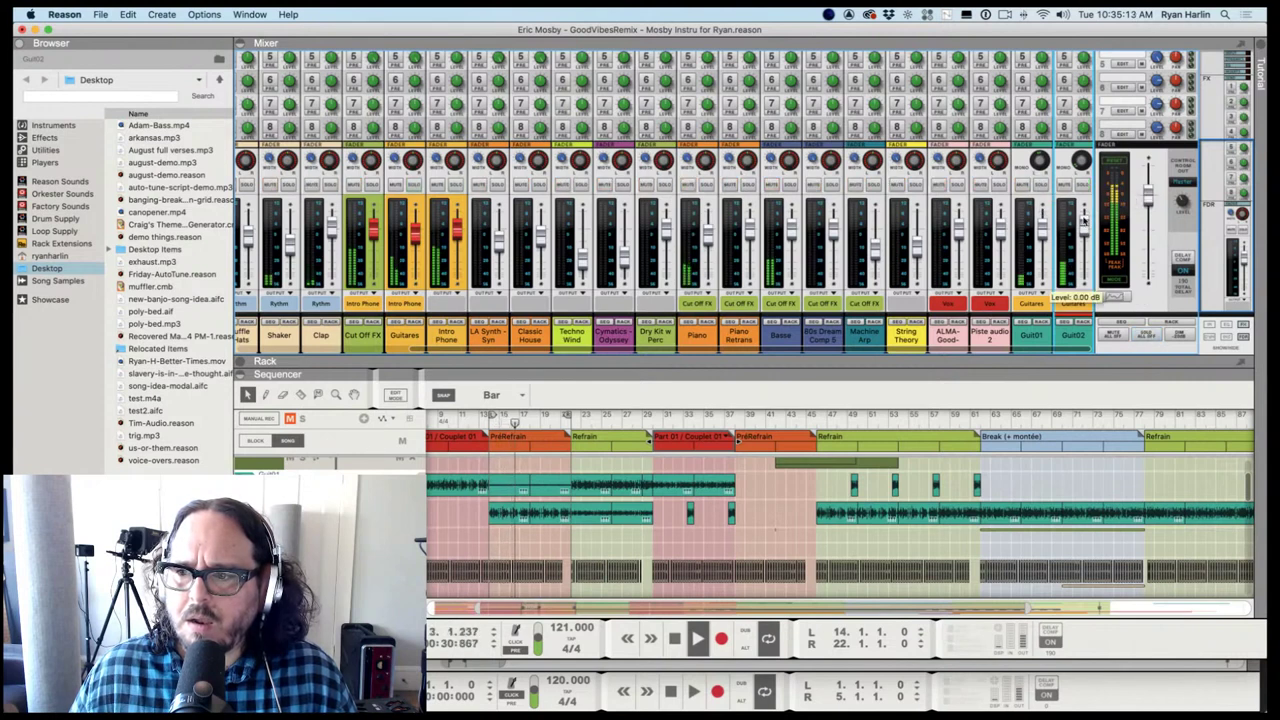
Pull Guit02's level far down, raise Guit01's level while auditioning it in solo, and stop playback with solos off
left_click_drag(1084, 228, 1063, 268)
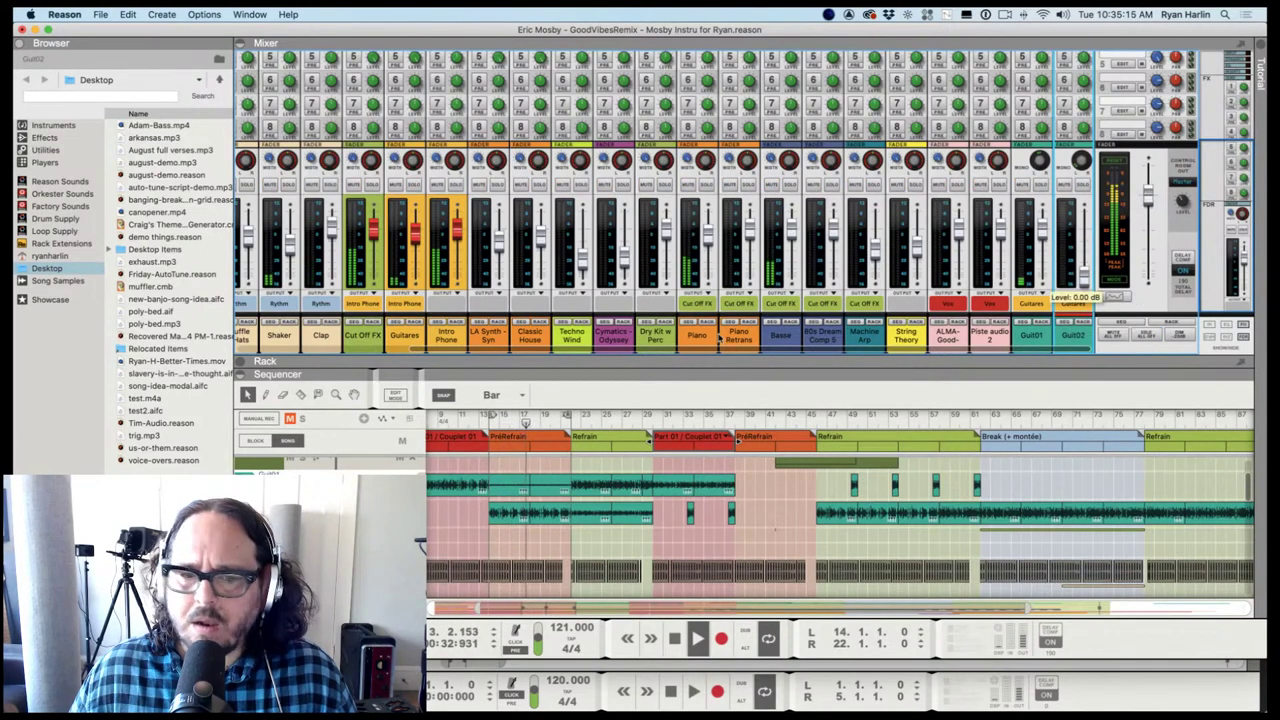
left_click(1046, 183)
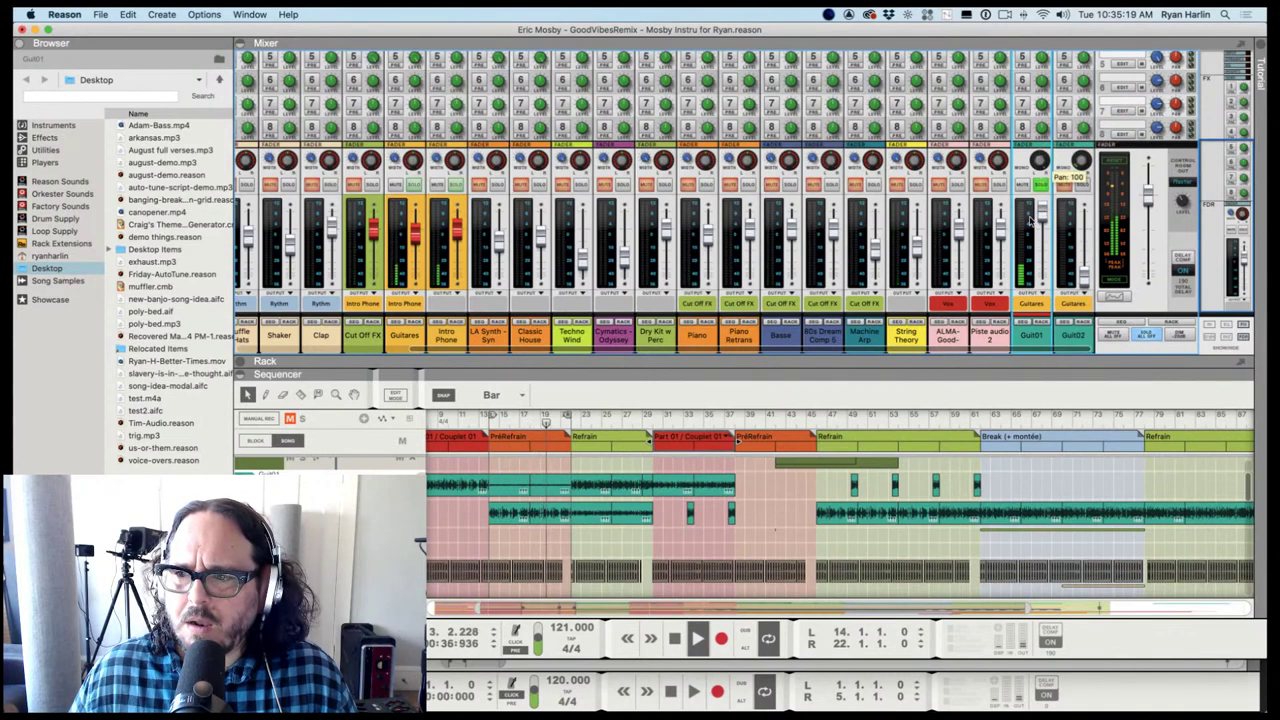
left_click(1044, 184)
key("space")
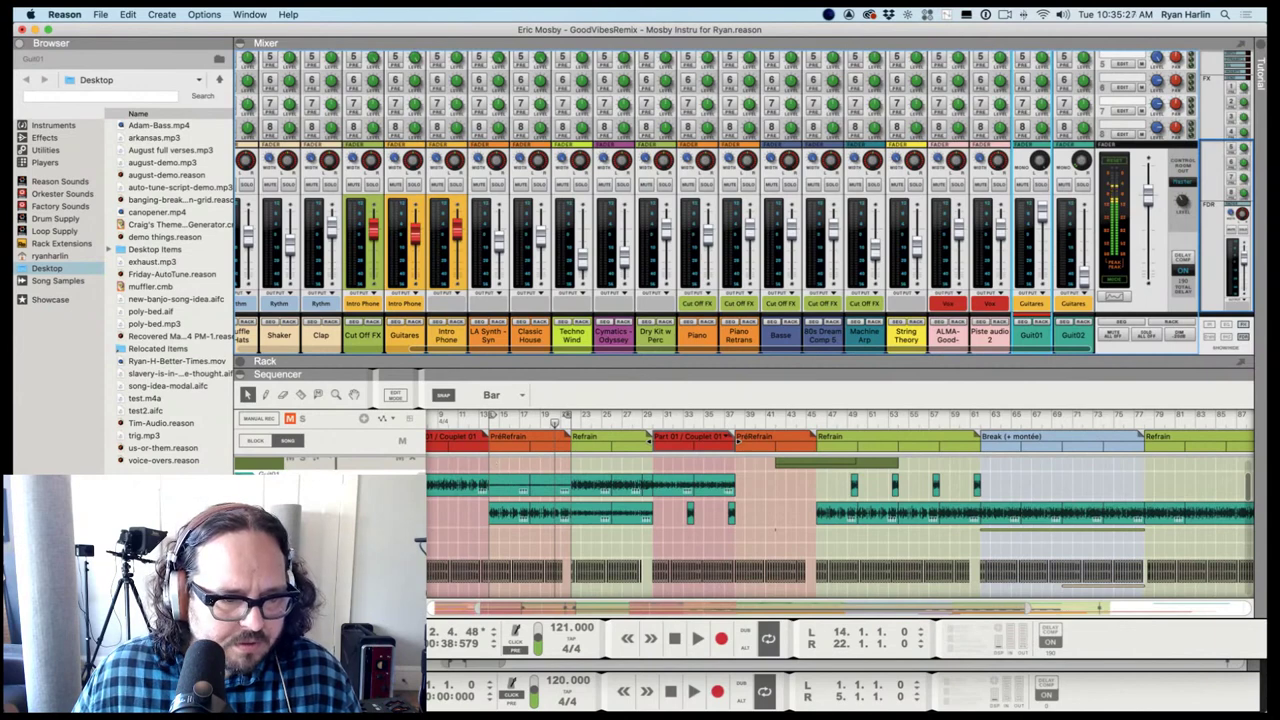
Select both Guit01 clips in the first PréRefrain and the Guit02 mixer channel
left_click(506, 493)
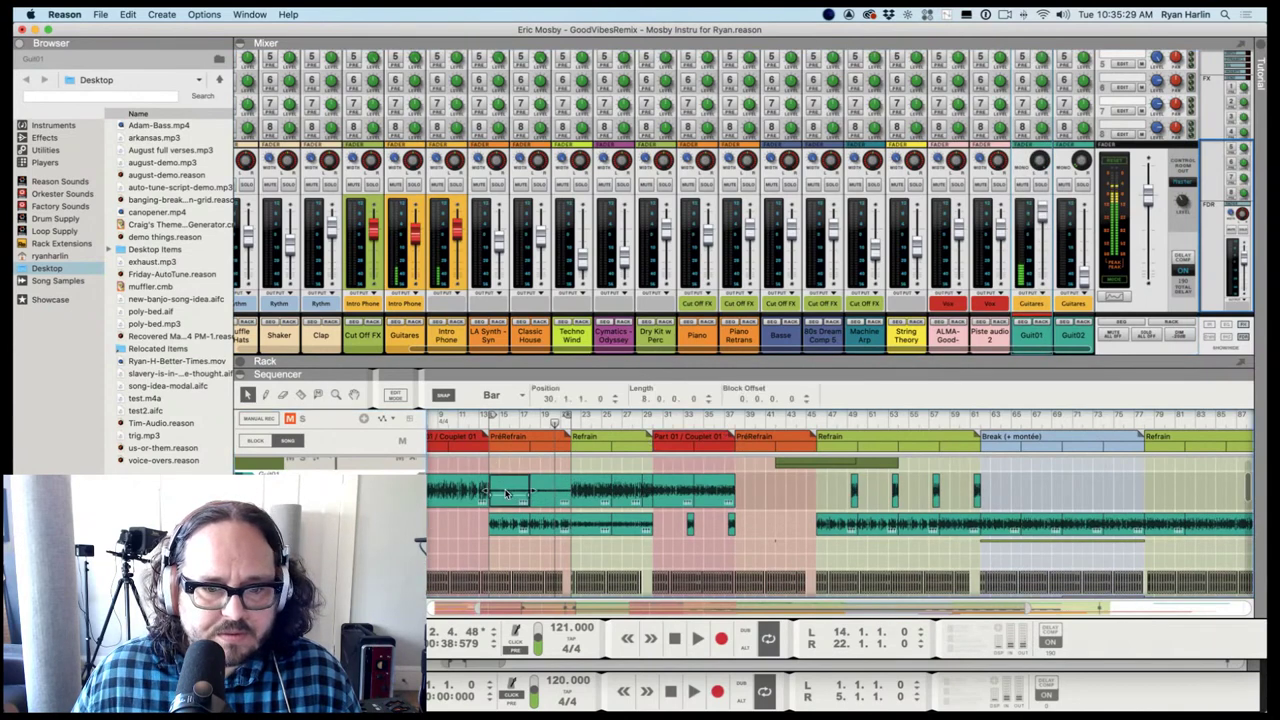
left_click(553, 499)
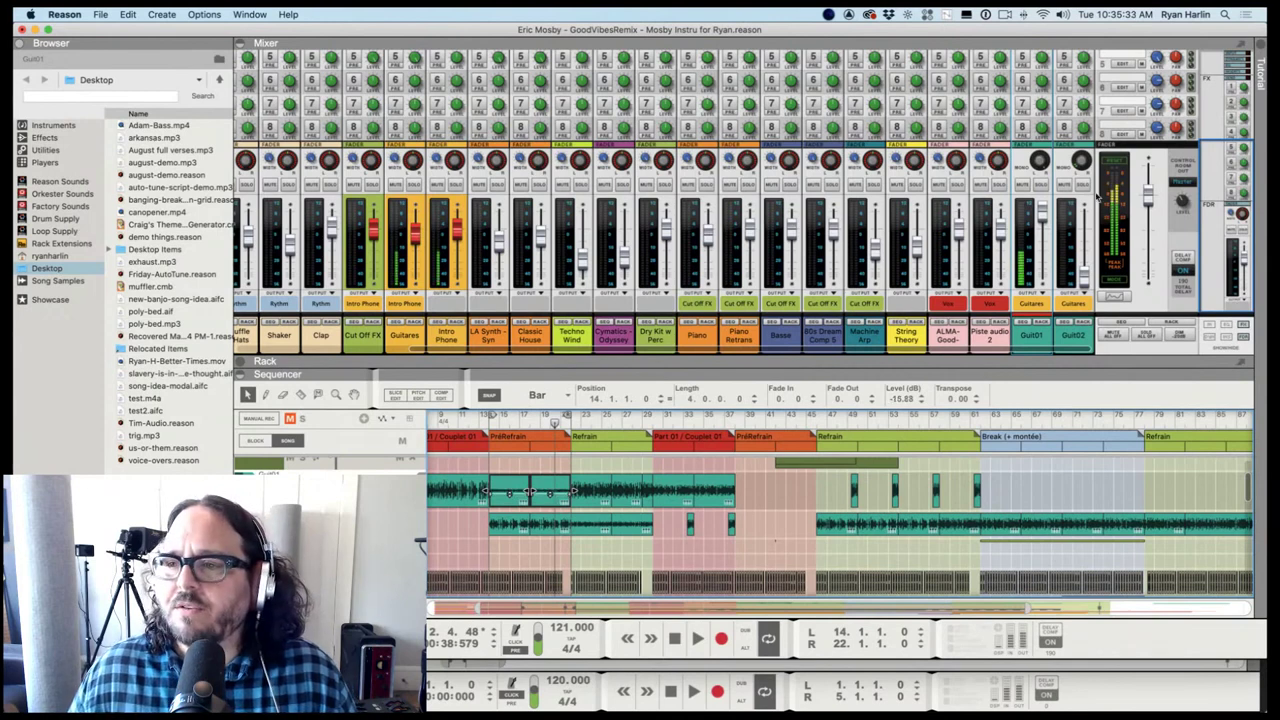
left_click_drag(1081, 180, 1097, 143)
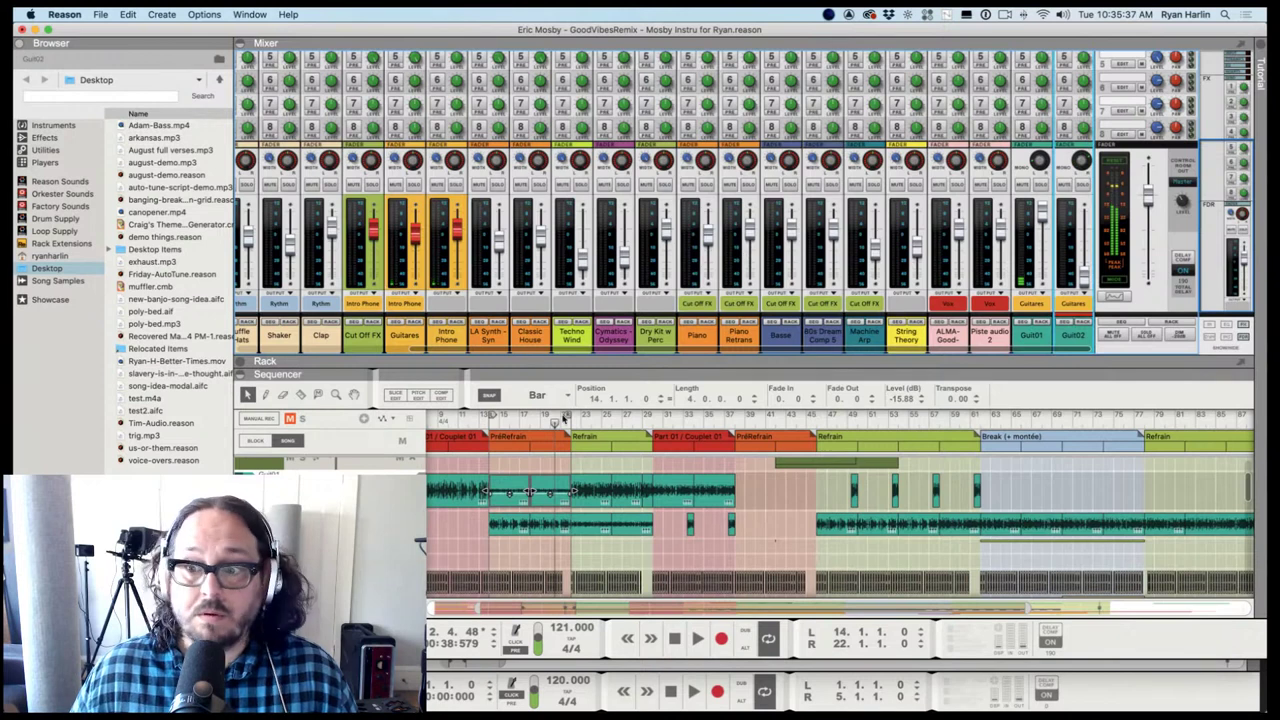
Select the Audio Track 1 mixer channel and locate its corresponding track in the sequencer
scroll(399, 467, "up", 2)
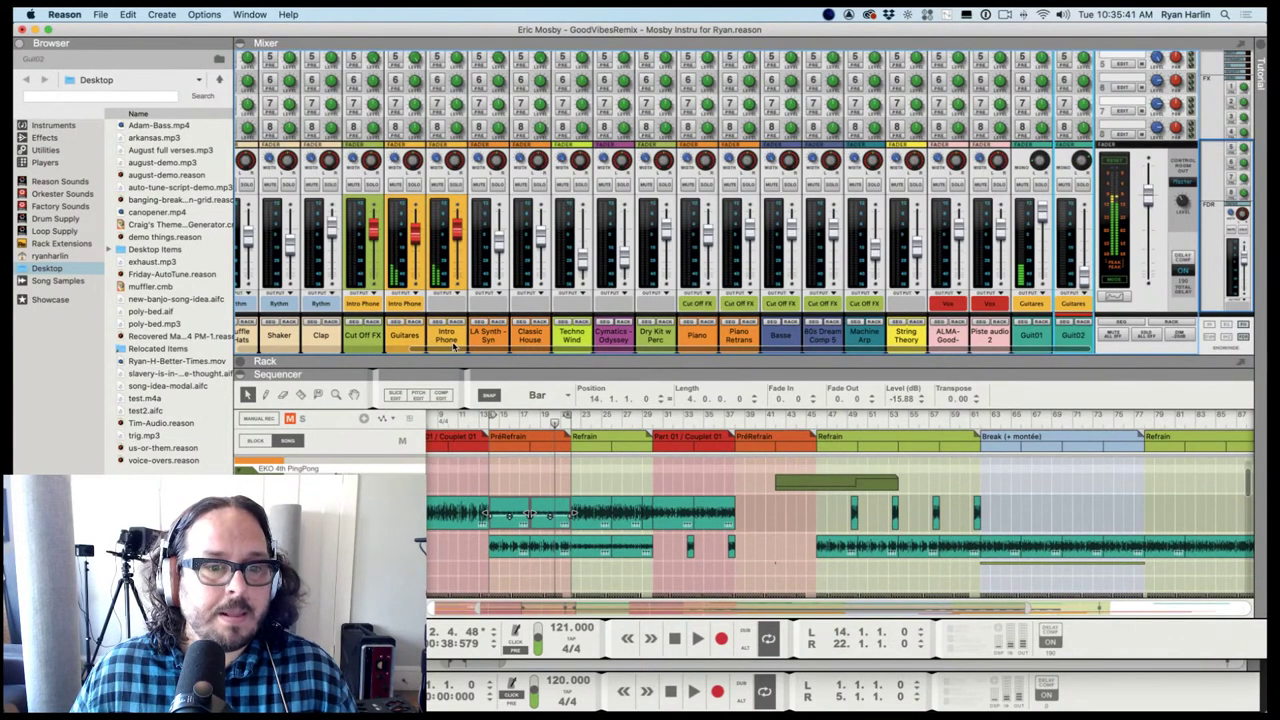
left_click_drag(453, 348, 295, 350)
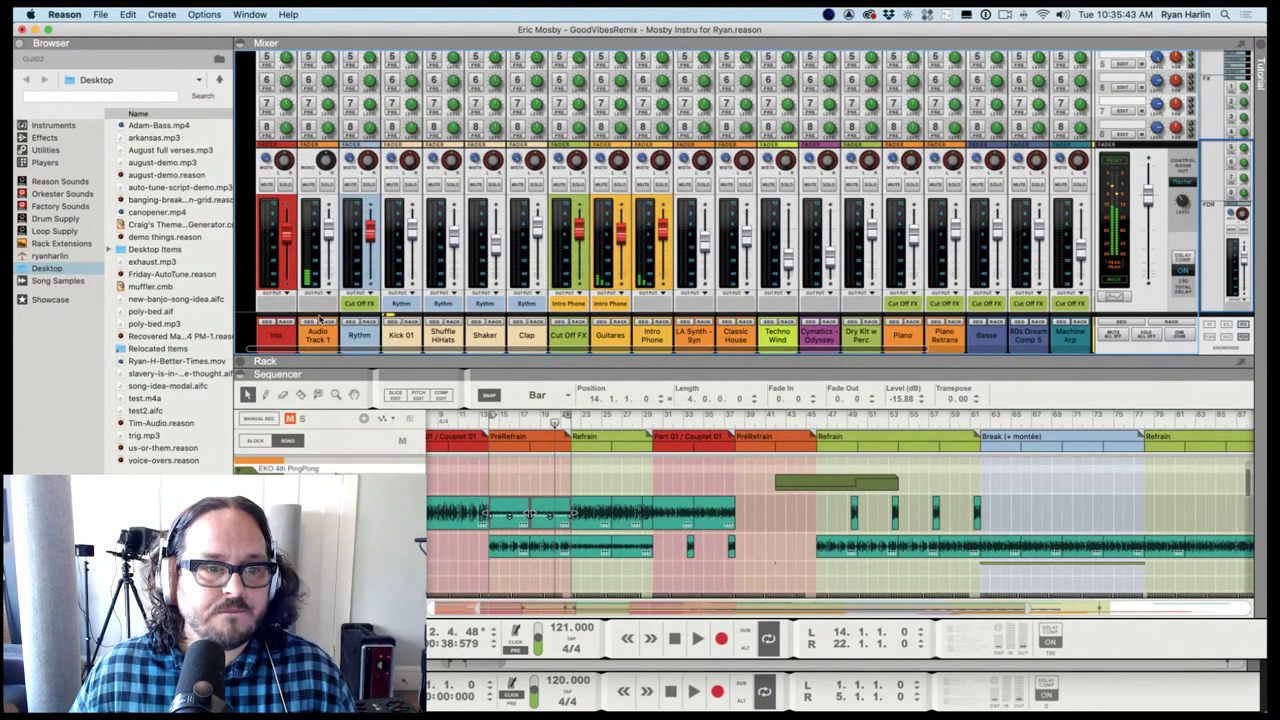
left_click(313, 333)
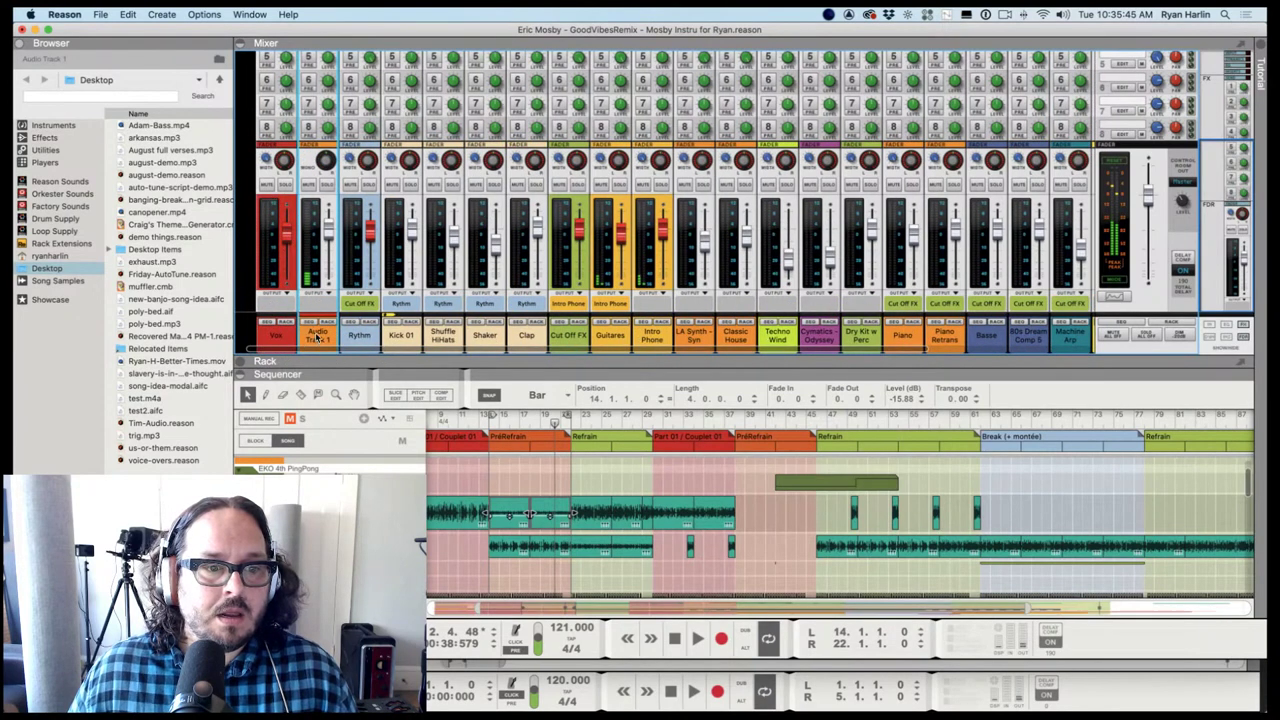
left_click(316, 320)
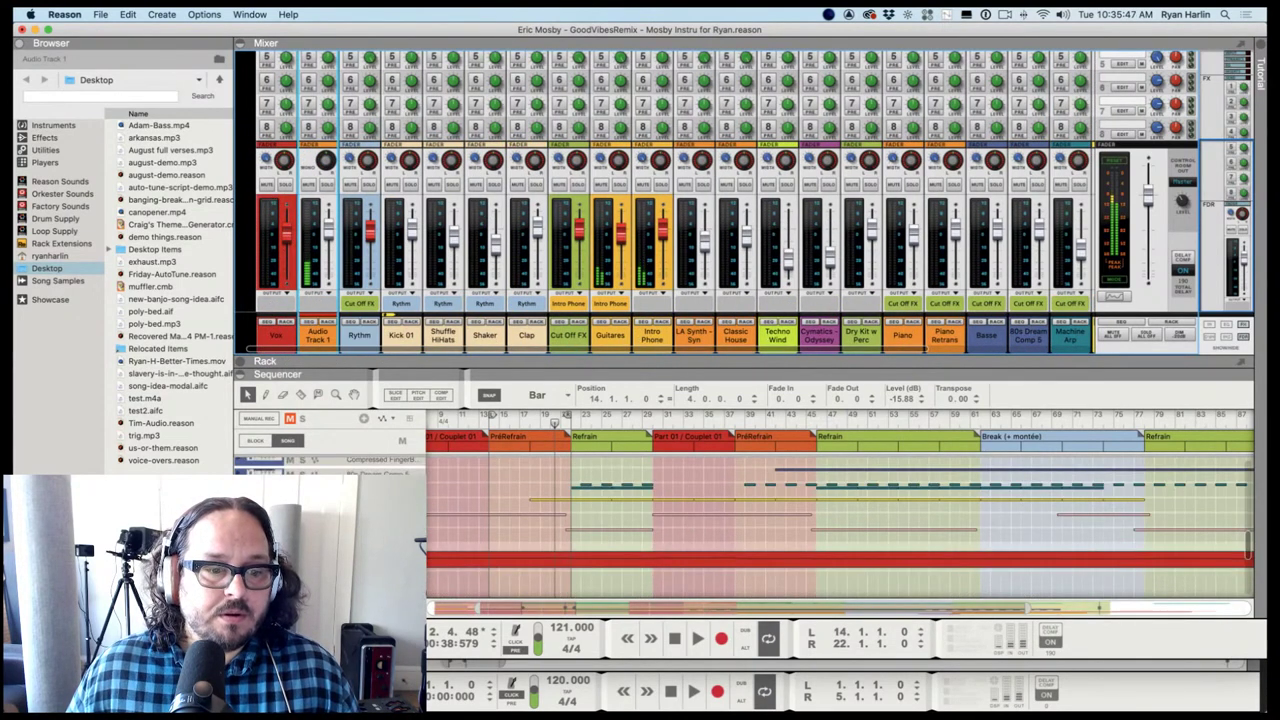
left_click(316, 320)
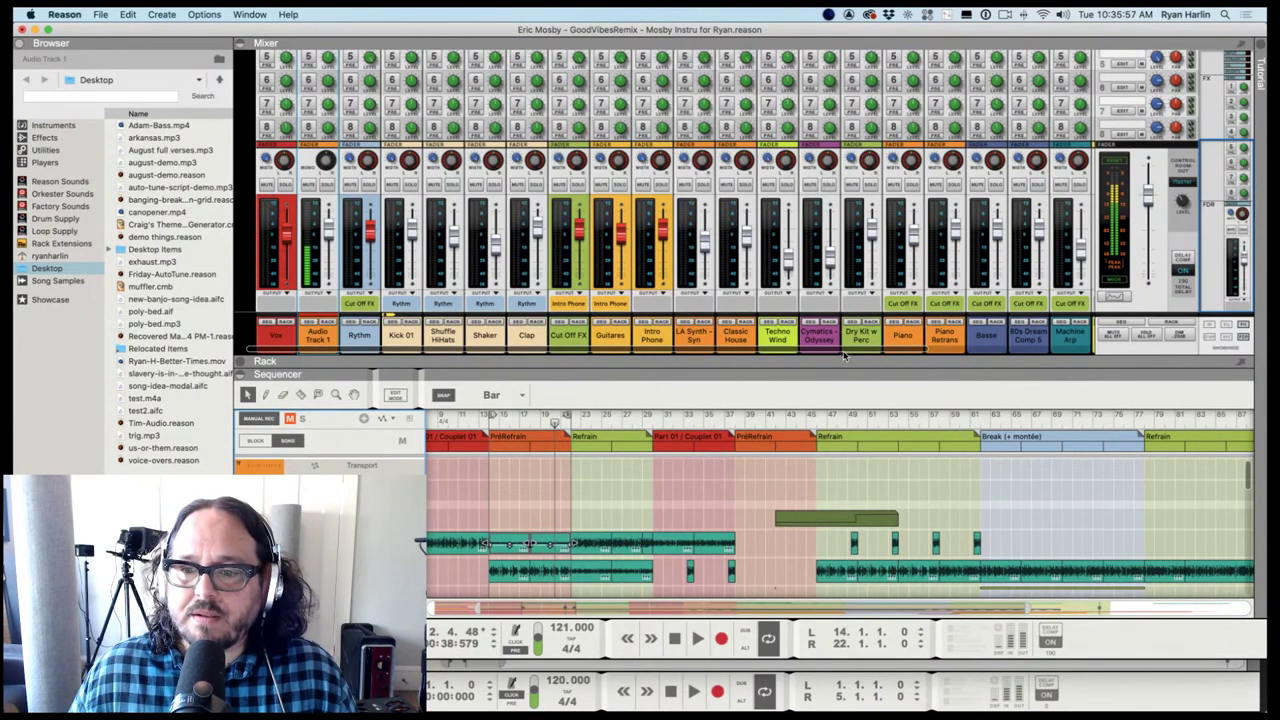
Match the Guit01 and Guit02 levels by lowering Guit01 and raising Guit02, and pan Guit01 left and Guit02 right
left_click_drag(845, 354, 1092, 349)
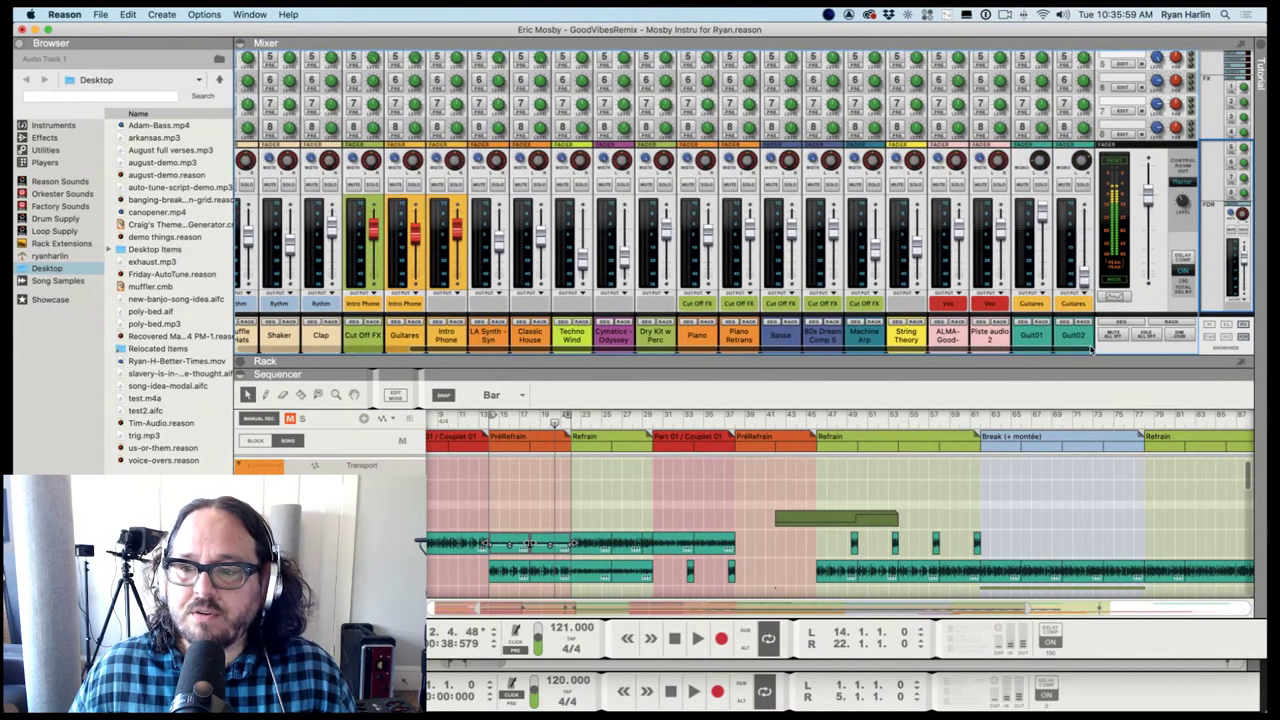
left_click(1036, 334)
left_click_drag(1083, 272, 1043, 228)
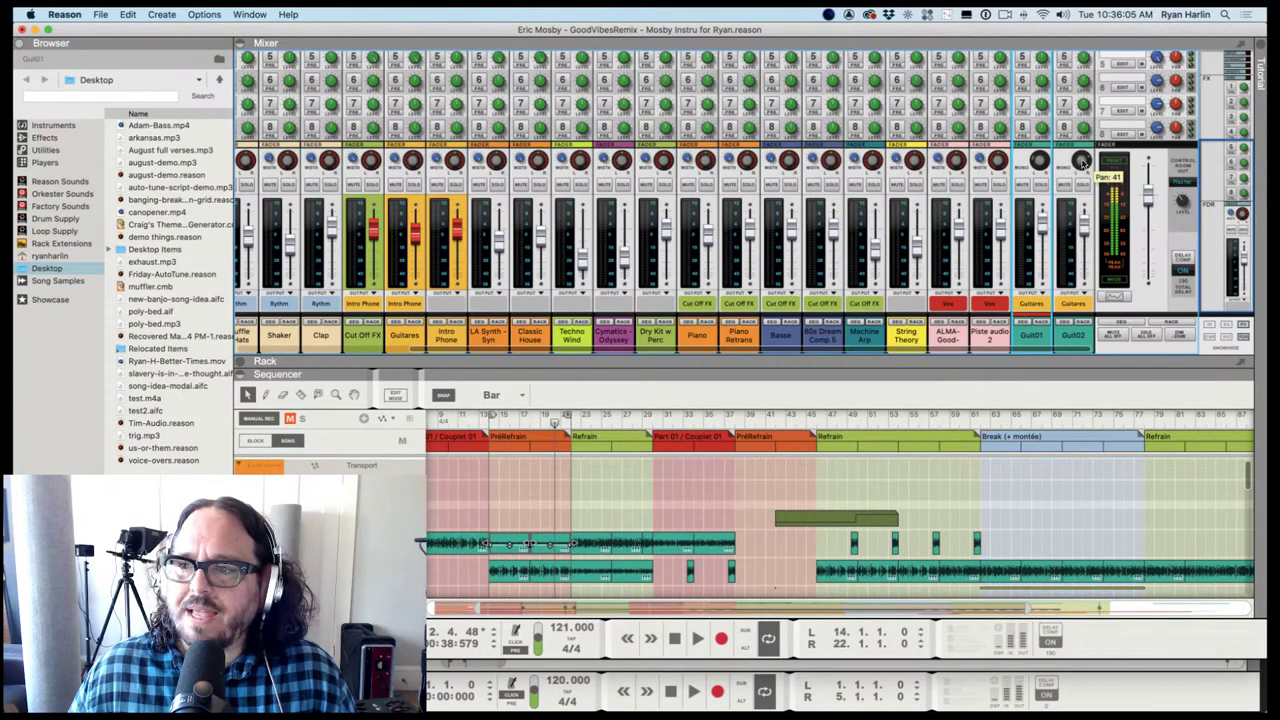
left_click_drag(1081, 161, 1045, 170)
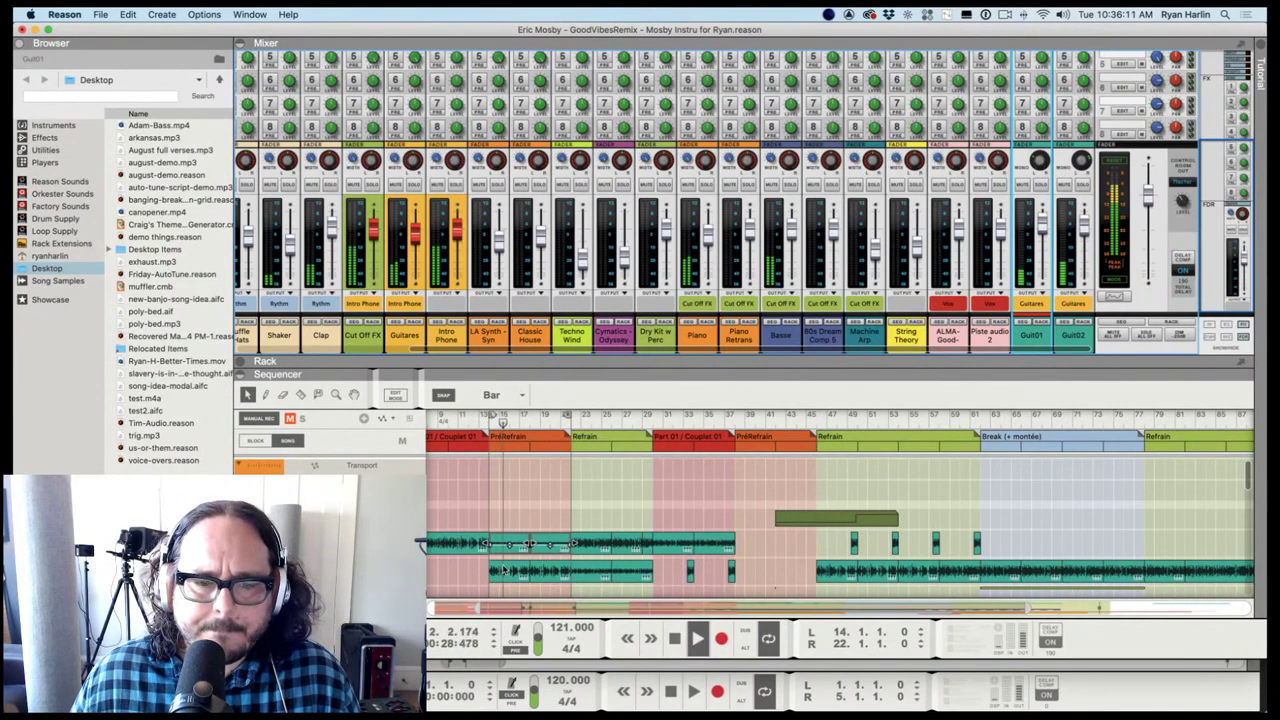
Extend the loop's end to bar 30, clear the clip selection, and play from the start of the first Refrain
key("space")
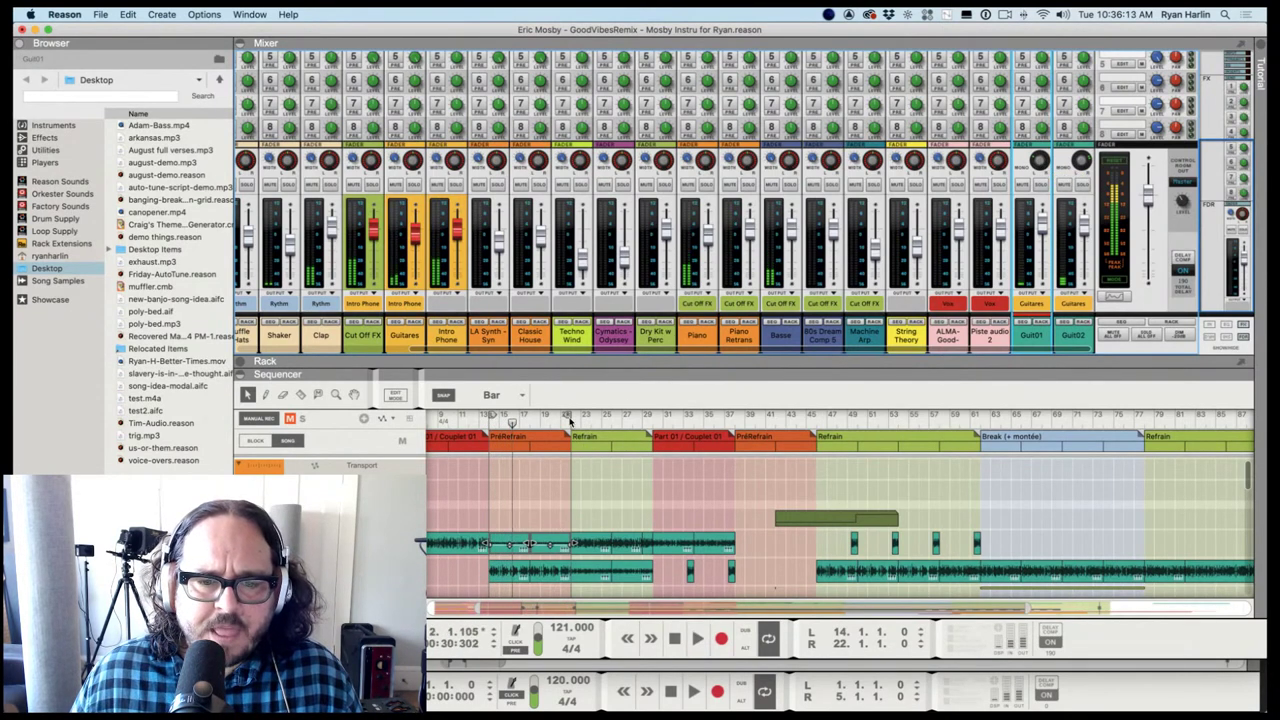
left_click(560, 543)
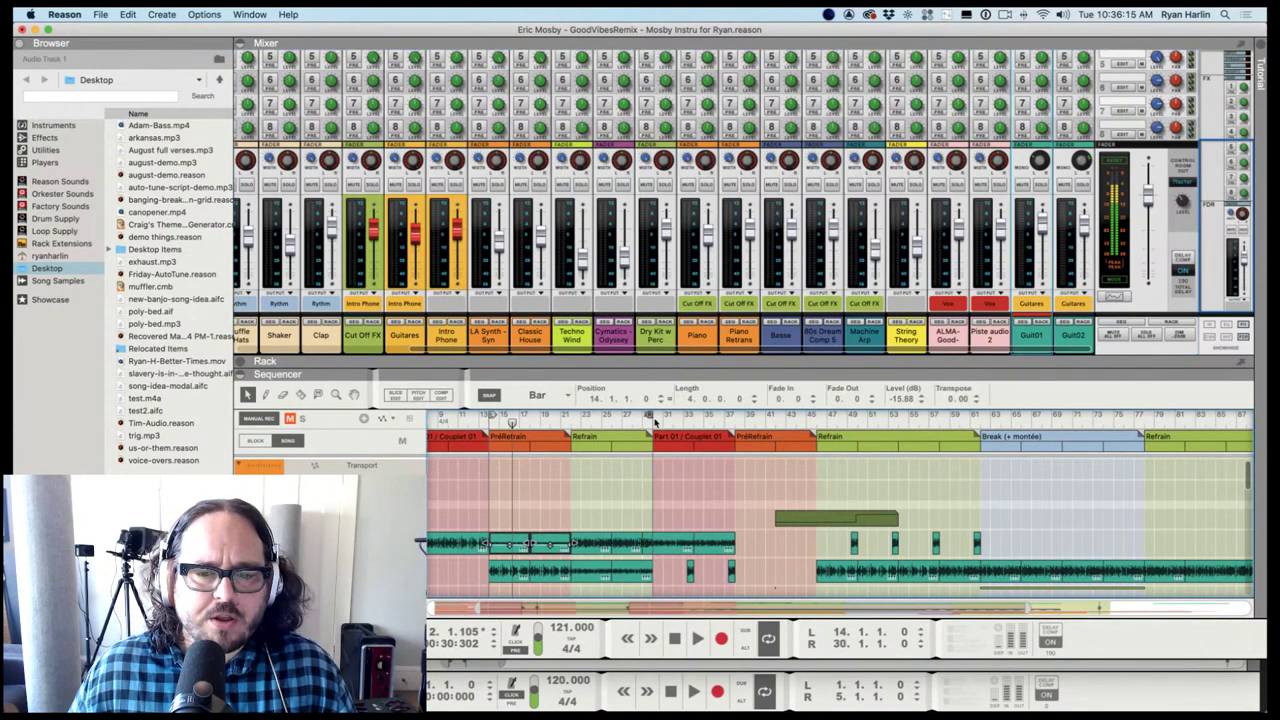
left_click(575, 510)
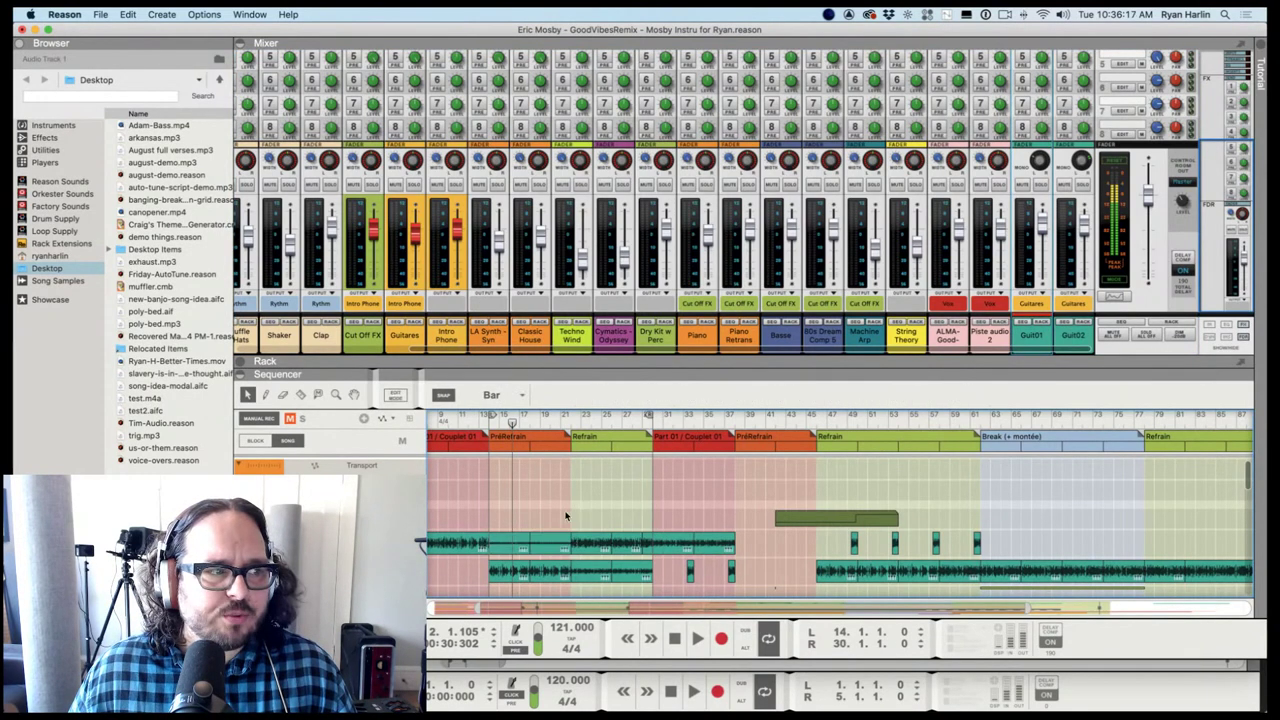
left_click_drag(581, 423, 570, 425)
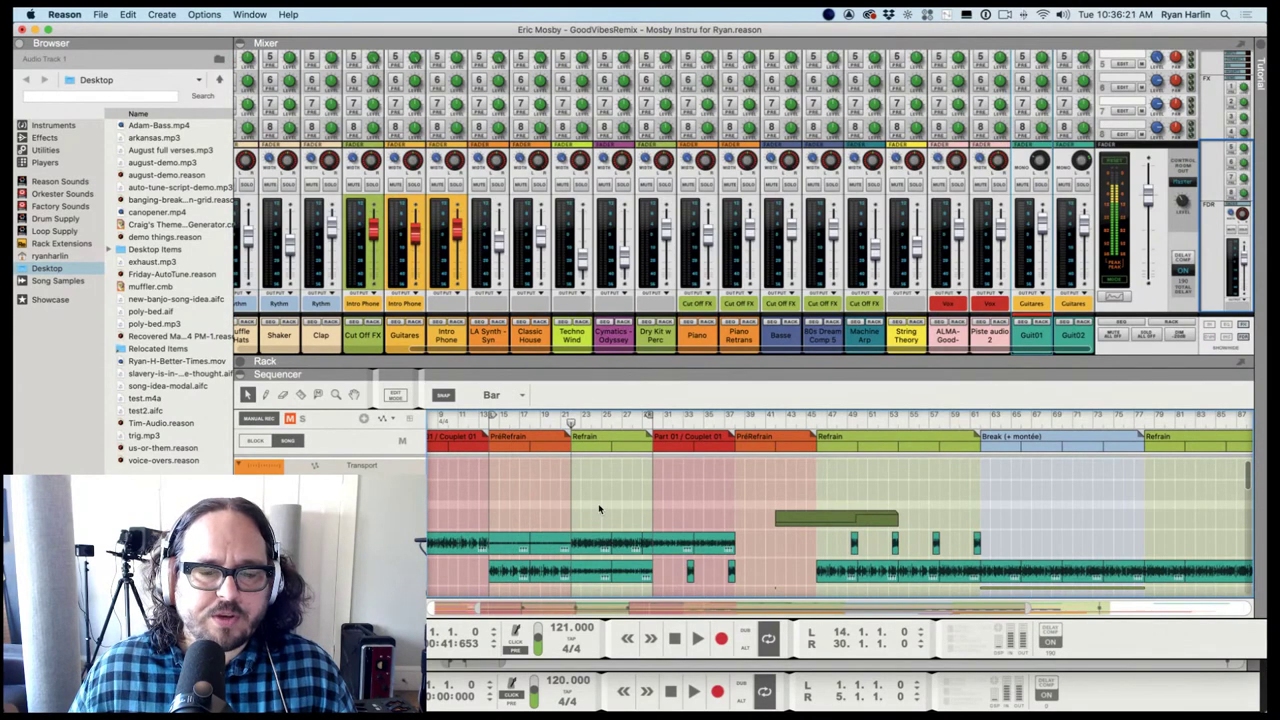
key("space")
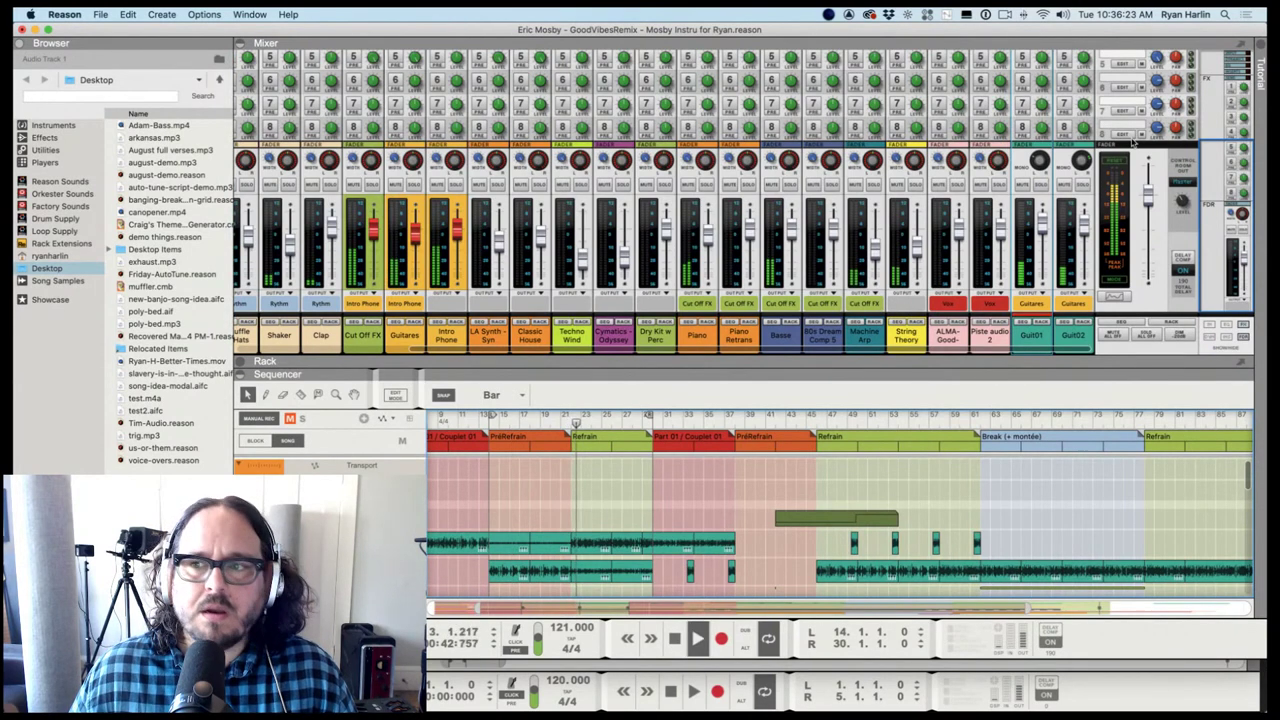
Fine-tune the opposing guitar pans to 59 for Guit02 and -56 for Guit01
left_click(1080, 162)
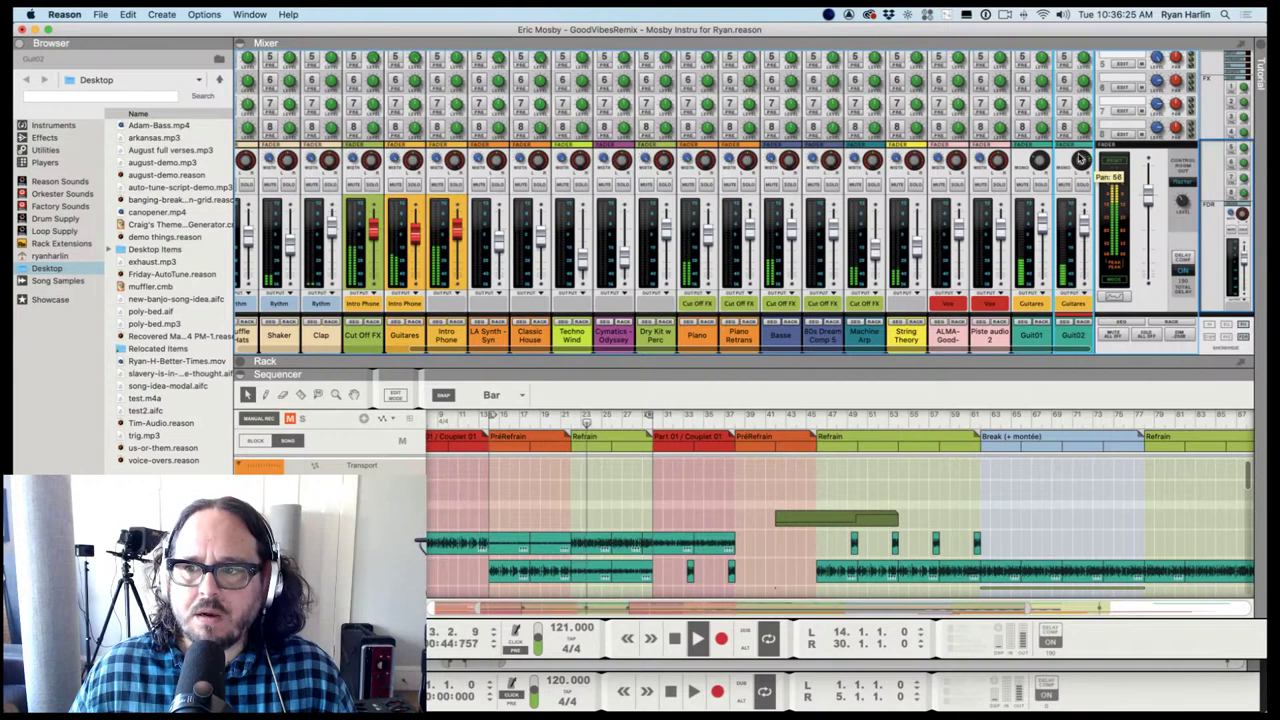
left_click(1042, 164)
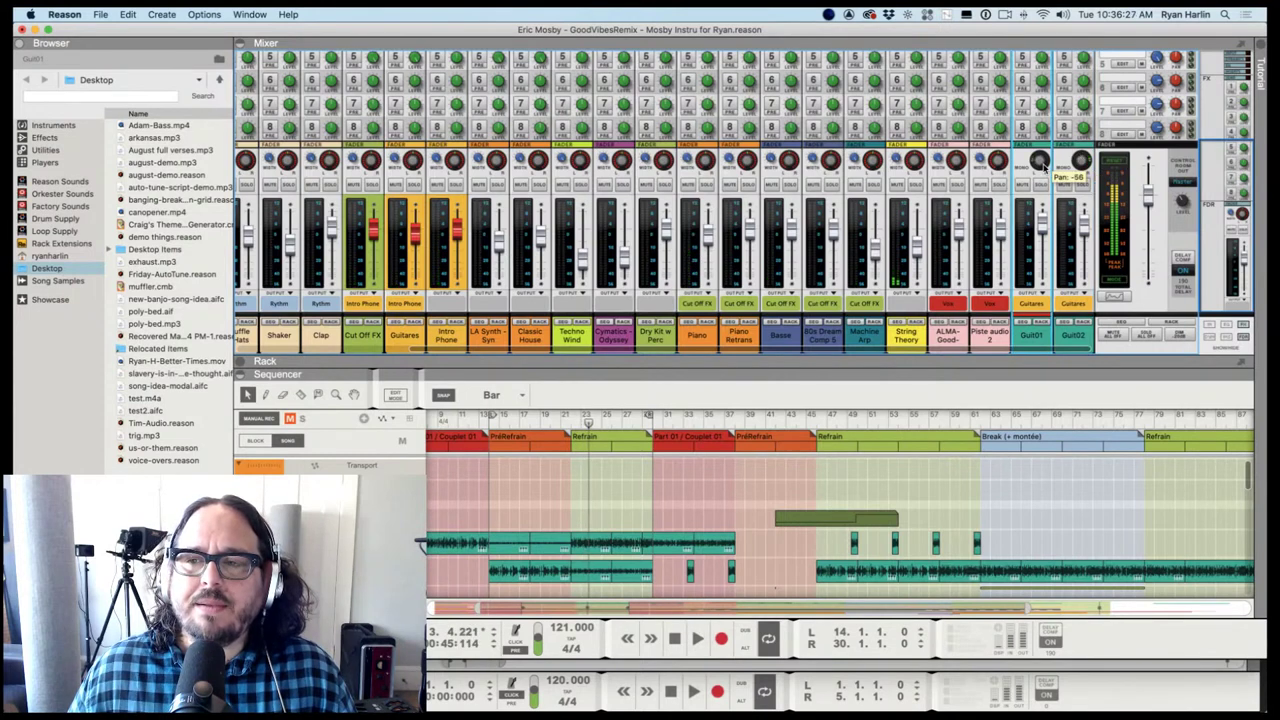
left_click(1079, 162)
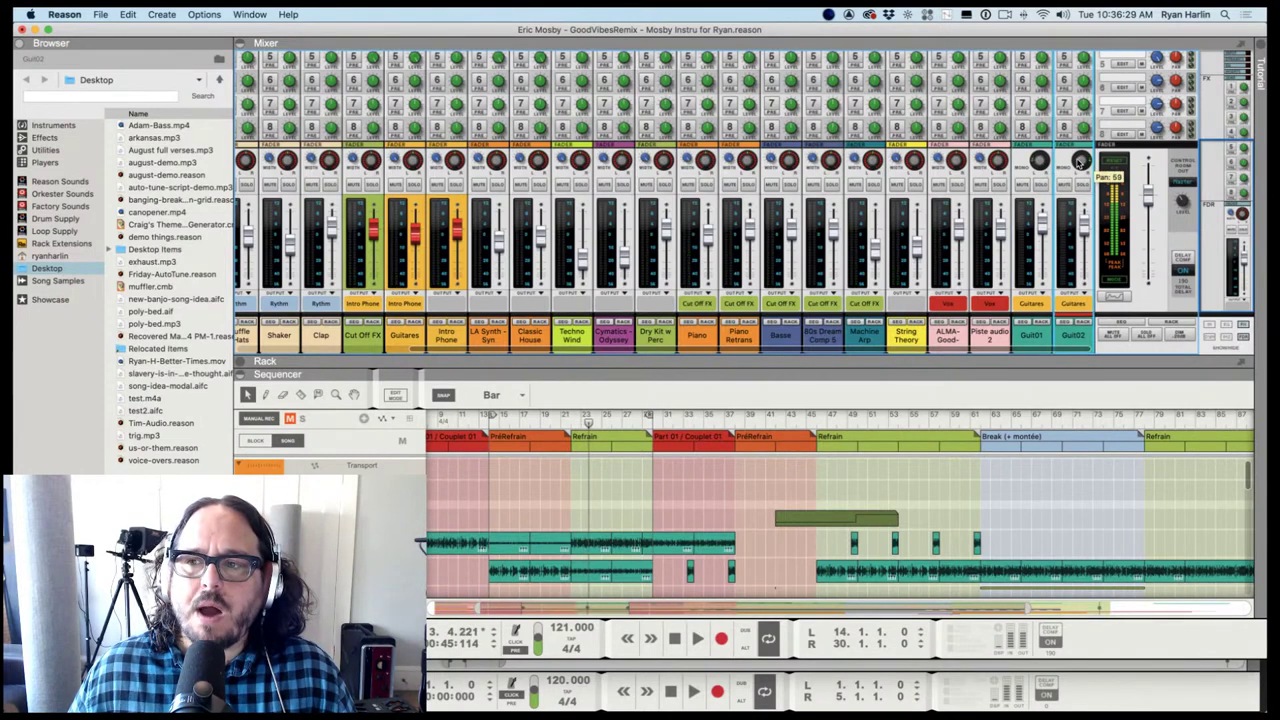
left_click(1042, 164, "shift")
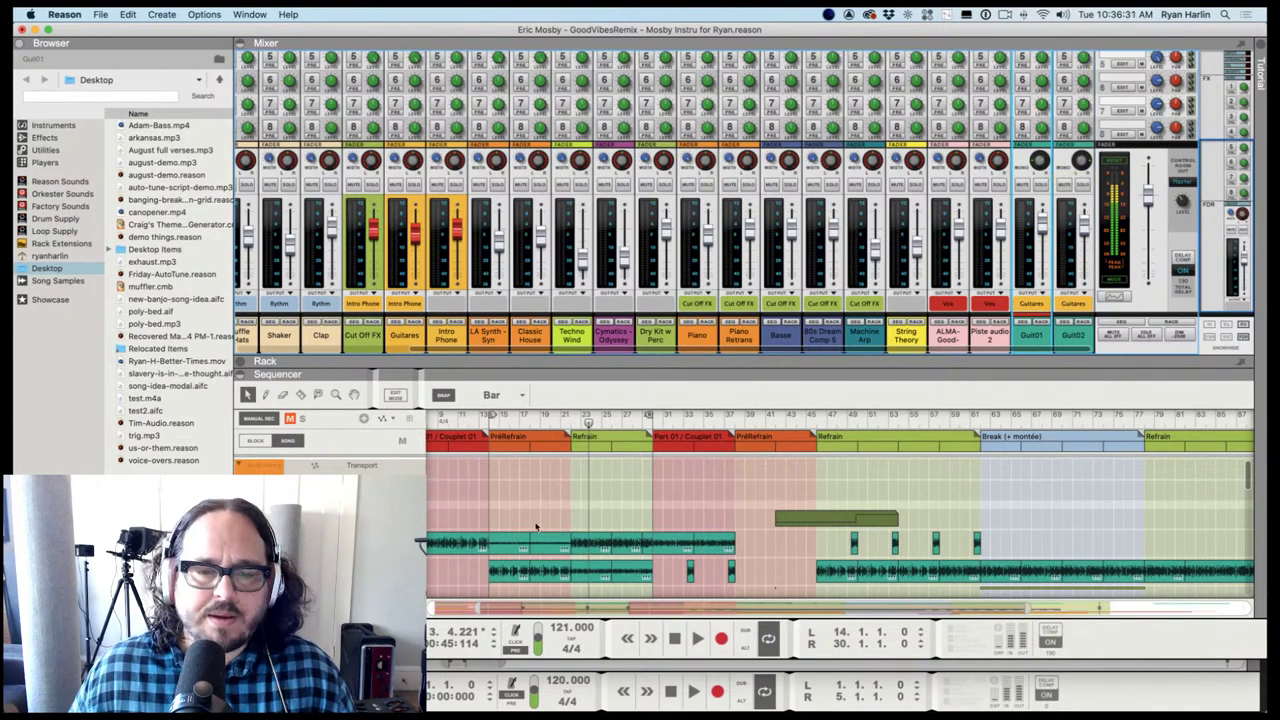
Audition the guitars at the start of the first Refrain and near the end of the PréRefrain before it
left_click(571, 425)
key("space")
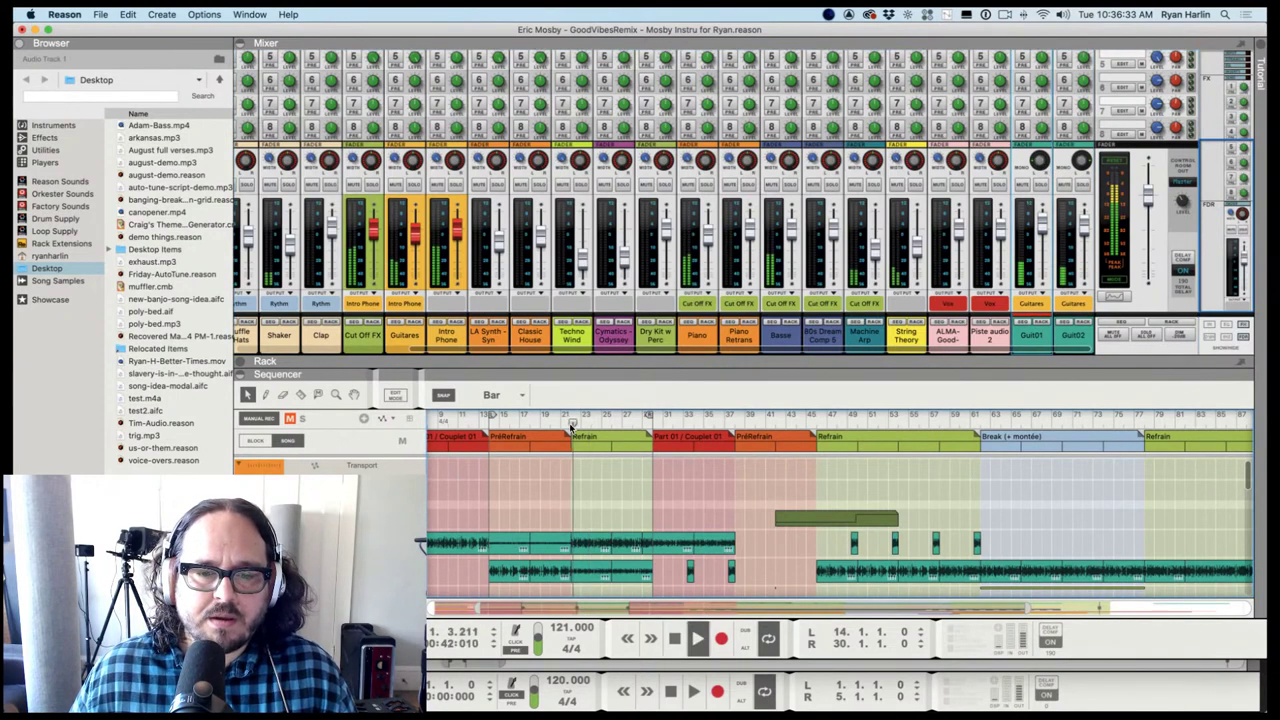
left_click(549, 421)
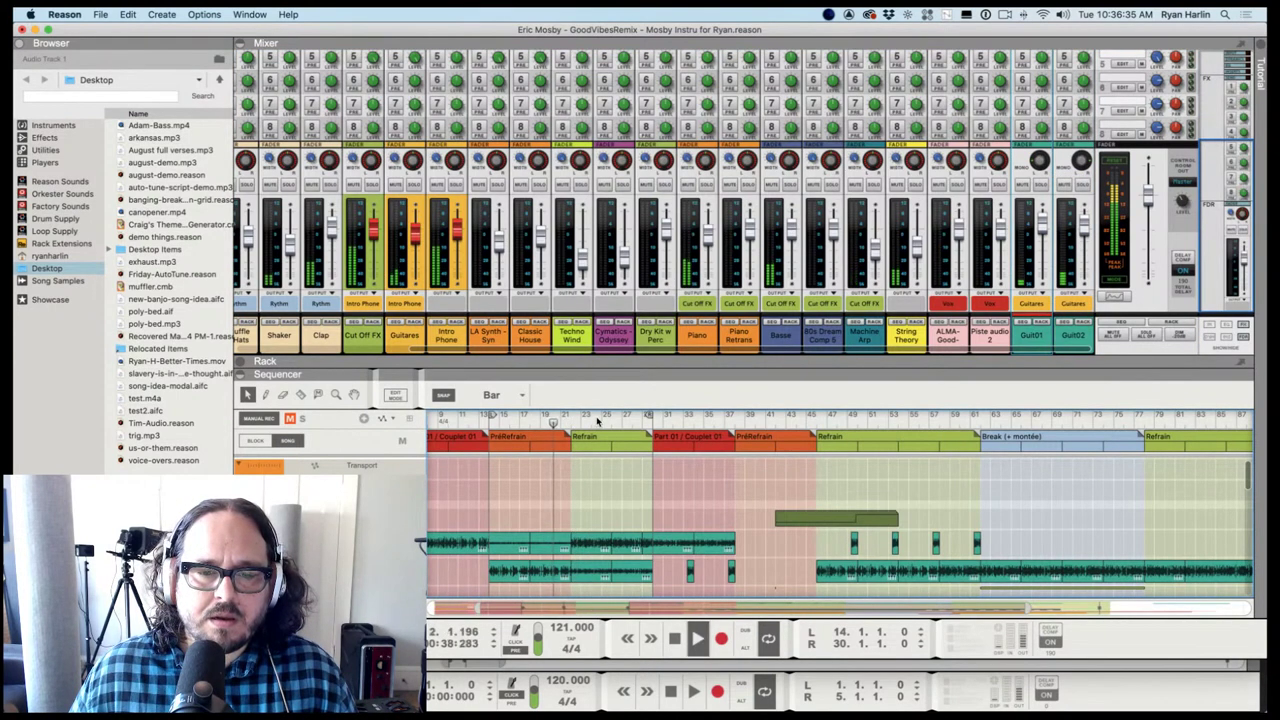
key("space")
key("space")
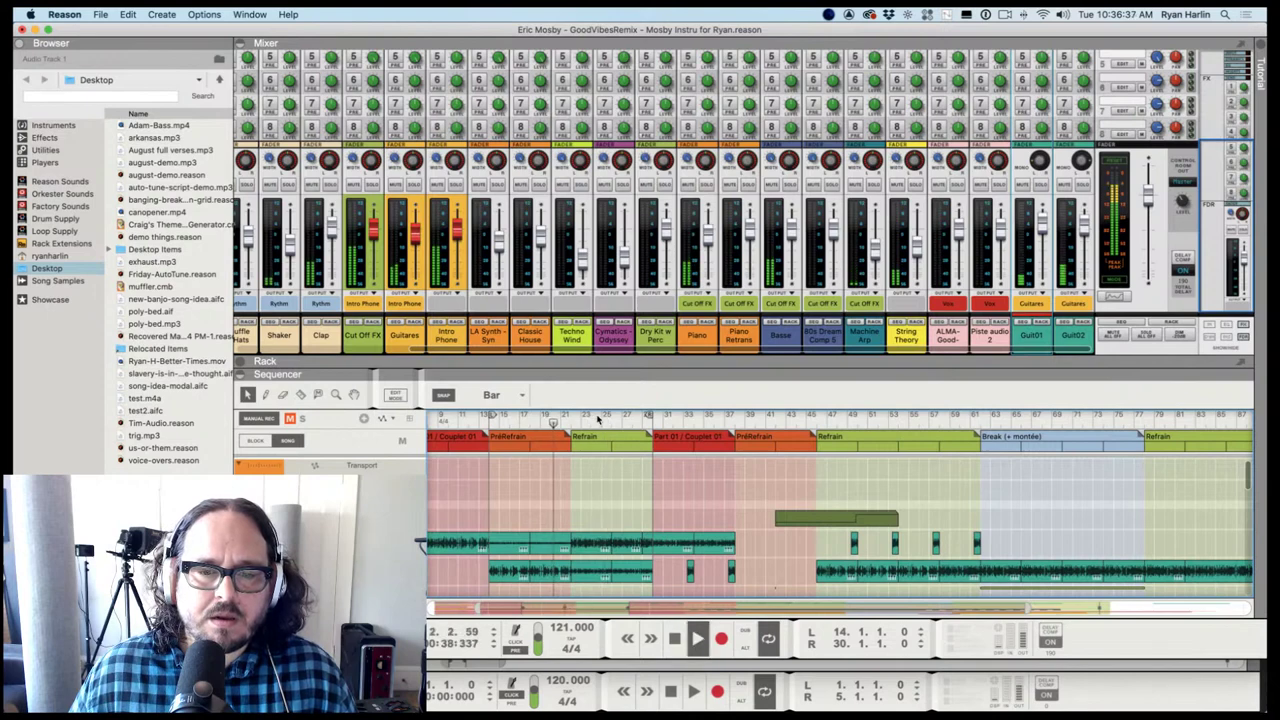
Return the playhead to bar 14 with playback stopped, and enlarge the sequencer area at the mixer's expense
left_click_drag(598, 420, 489, 423)
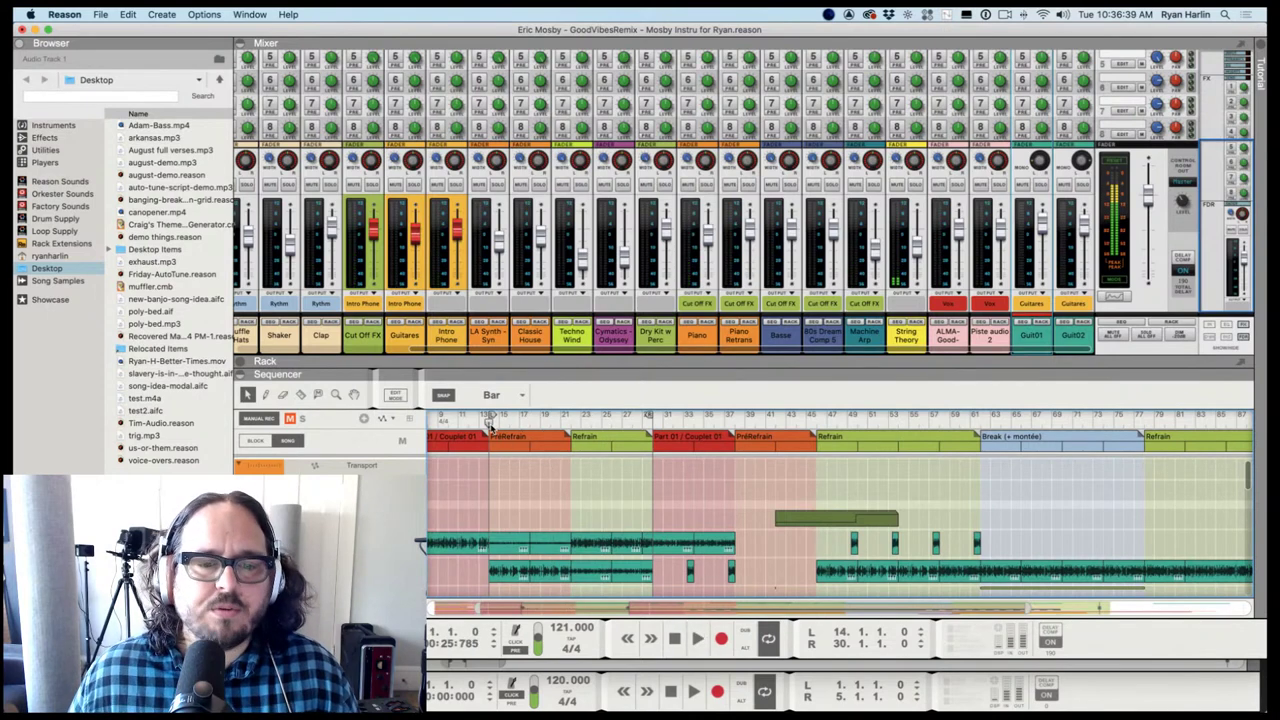
left_click_drag(548, 380, 558, 329)
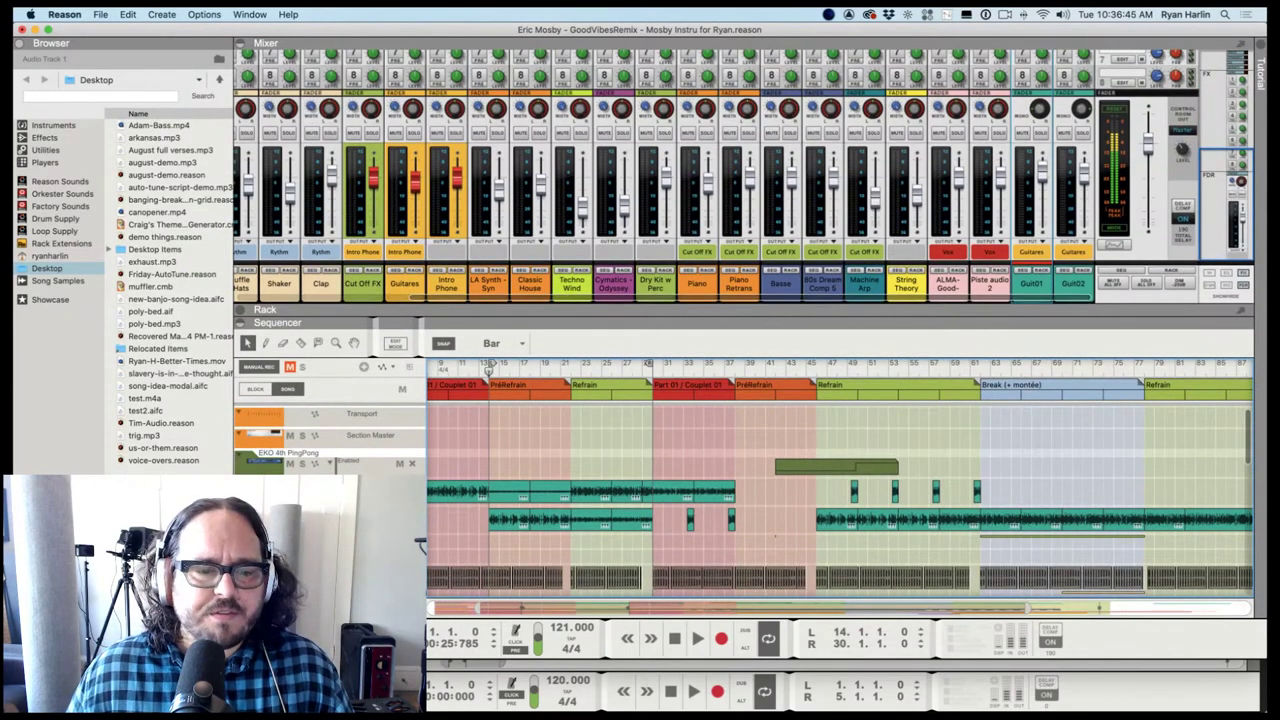
Switch to Chrome to check the YouTube livestream chat, and minimise its window
mouse_move(563, 700)
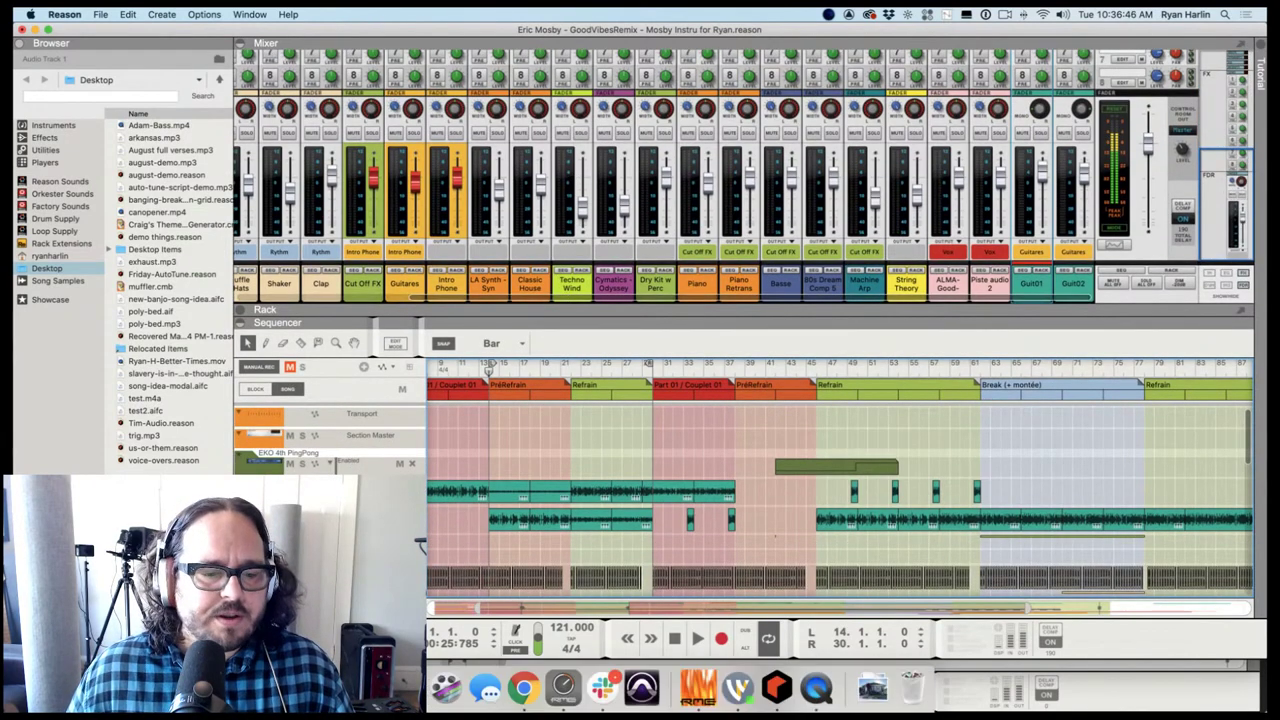
left_click(523, 688)
left_click(198, 38)
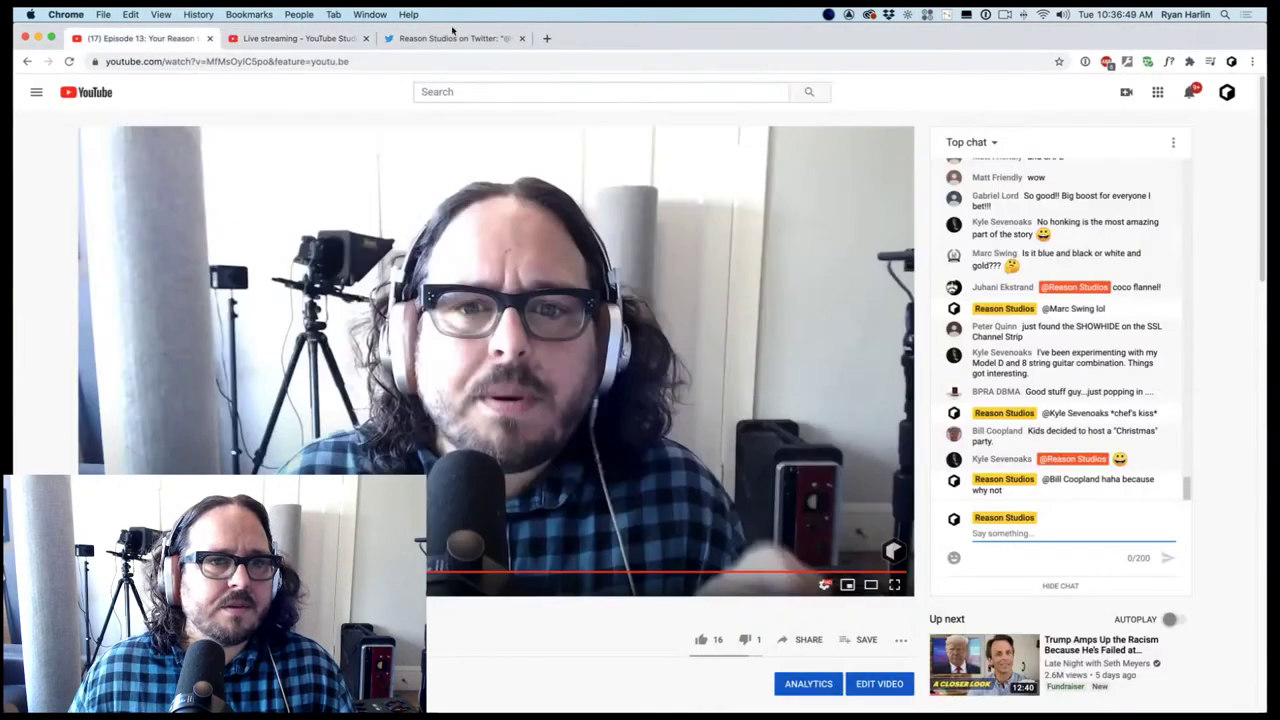
key("super+m")
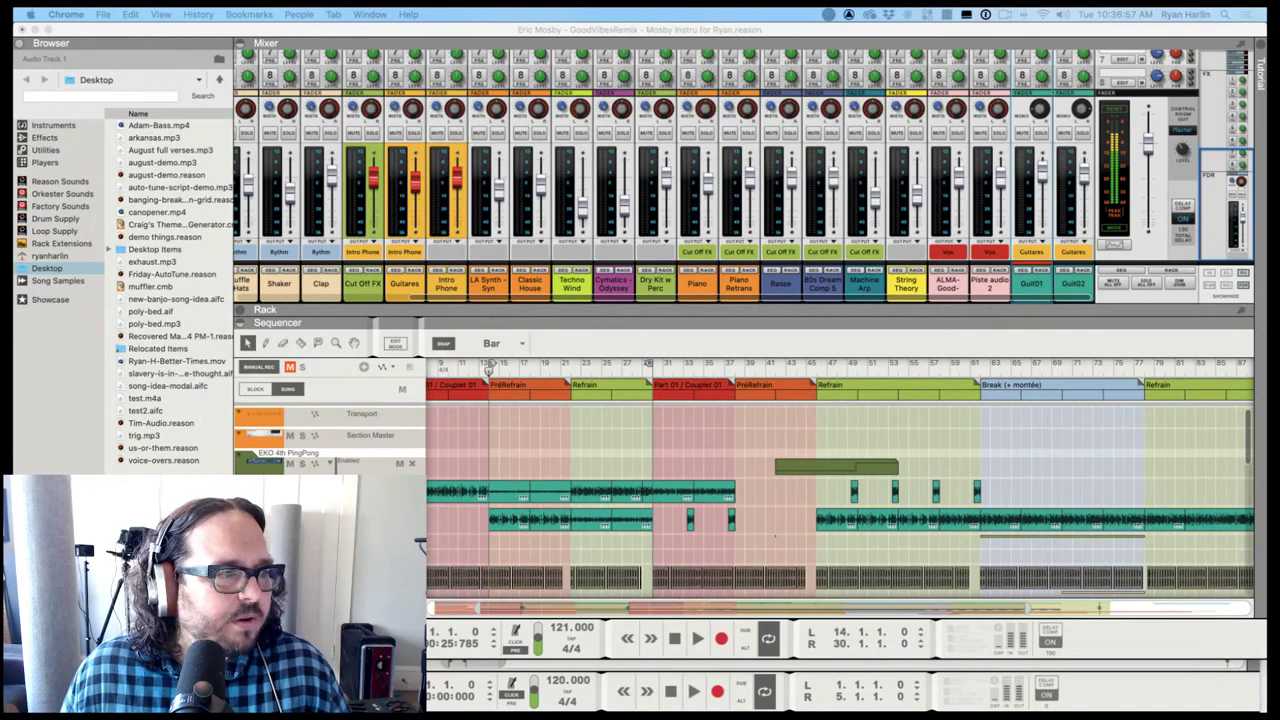
Switch back to Reason and shorten the loop to end at bar 22, covering only the first PréRefrain
key("super+Tab")
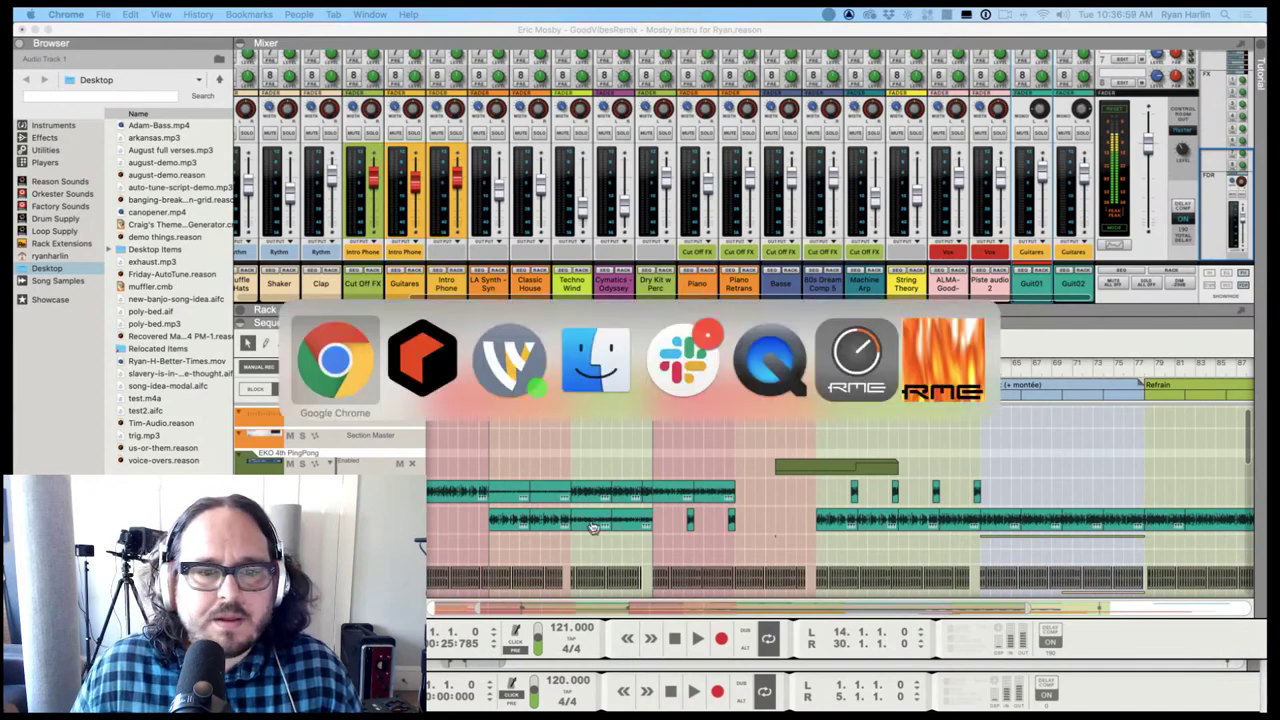
key("super+Tab")
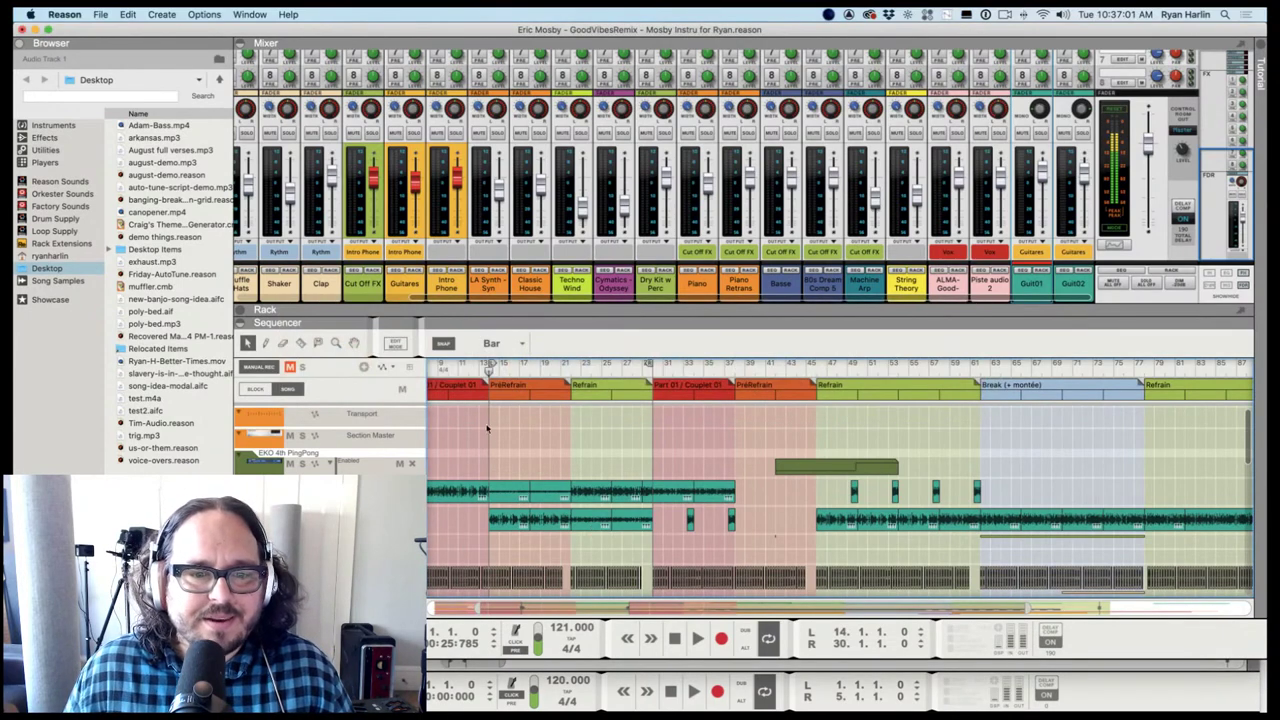
left_click(570, 368, "alt")
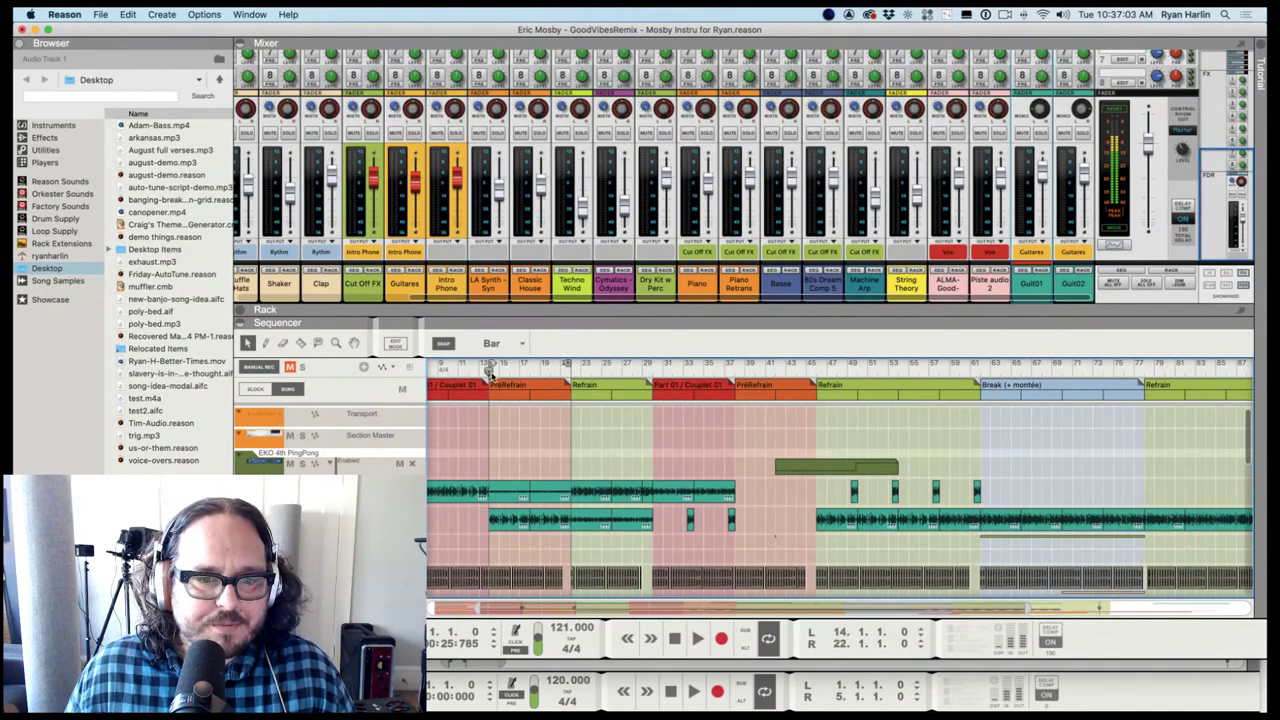
key("super+Tab")
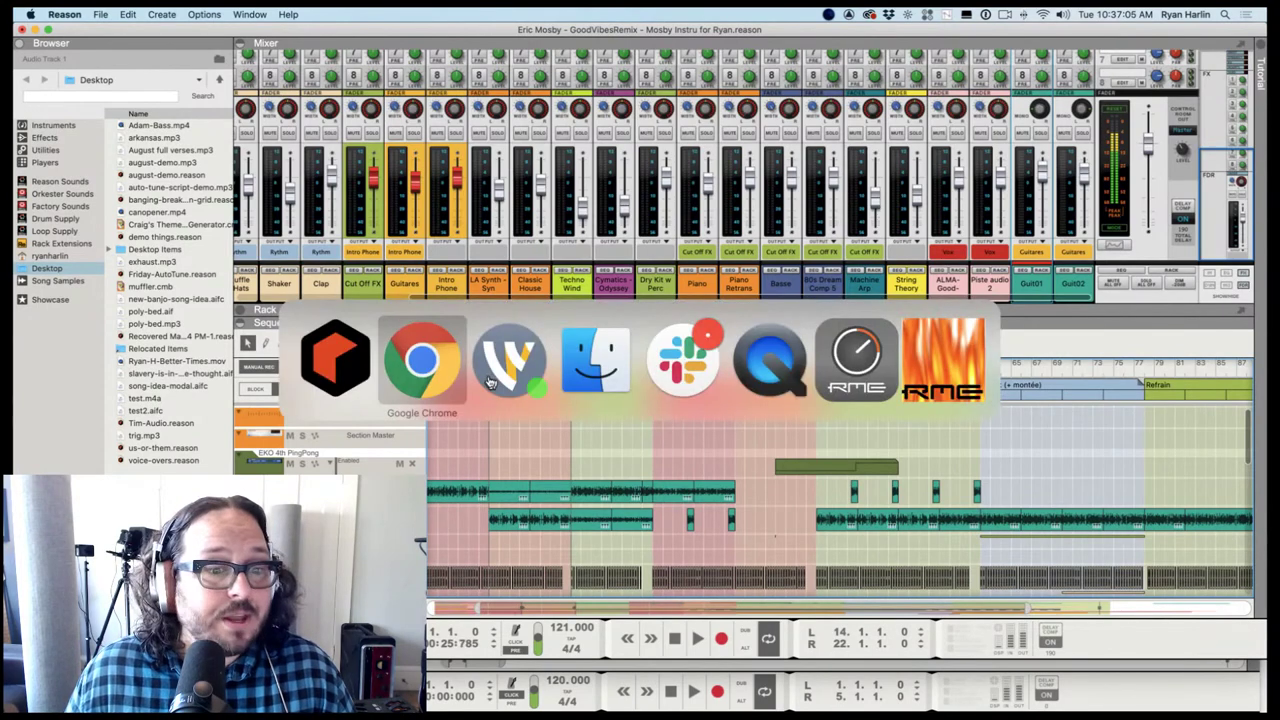
key("super+Tab")
key("super+shift+Tab")
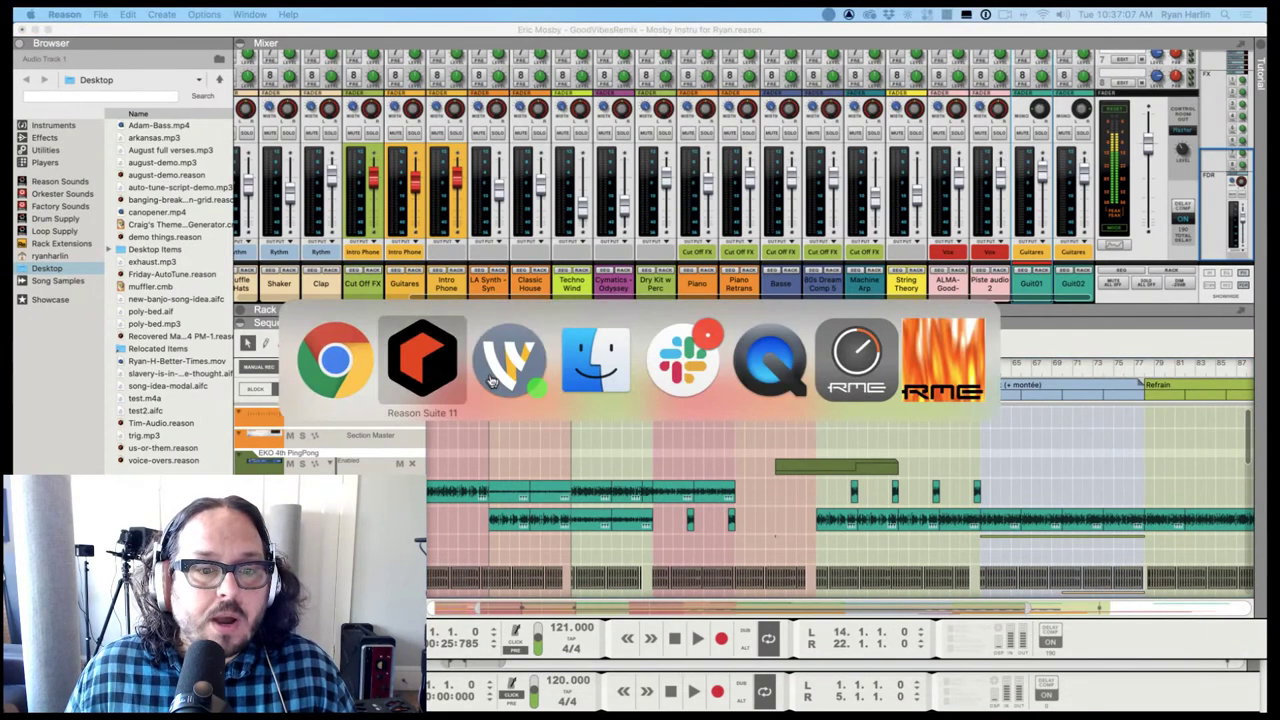
key("super+shift+Tab")
key("super+Tab")
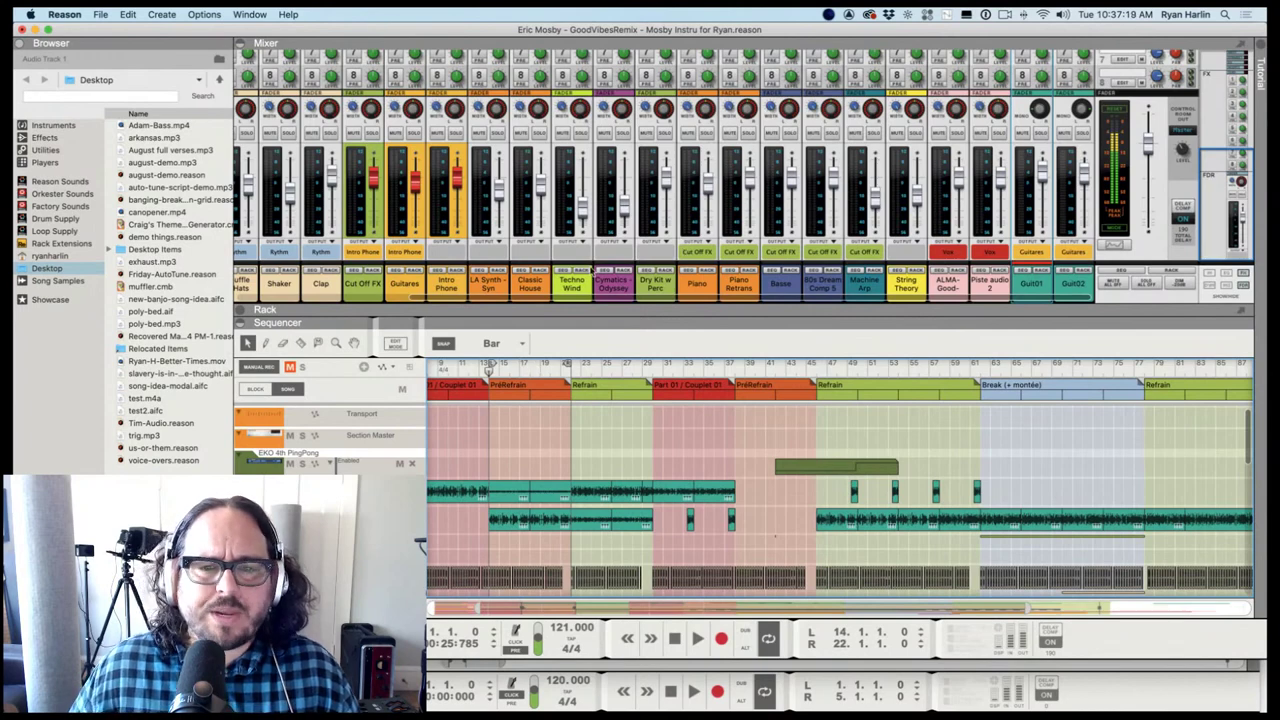
Play the looped first PréRefrain while watching the vocal, rhythm and bus channels, and give the sequencer more room
scroll(594, 200, "left", 4)
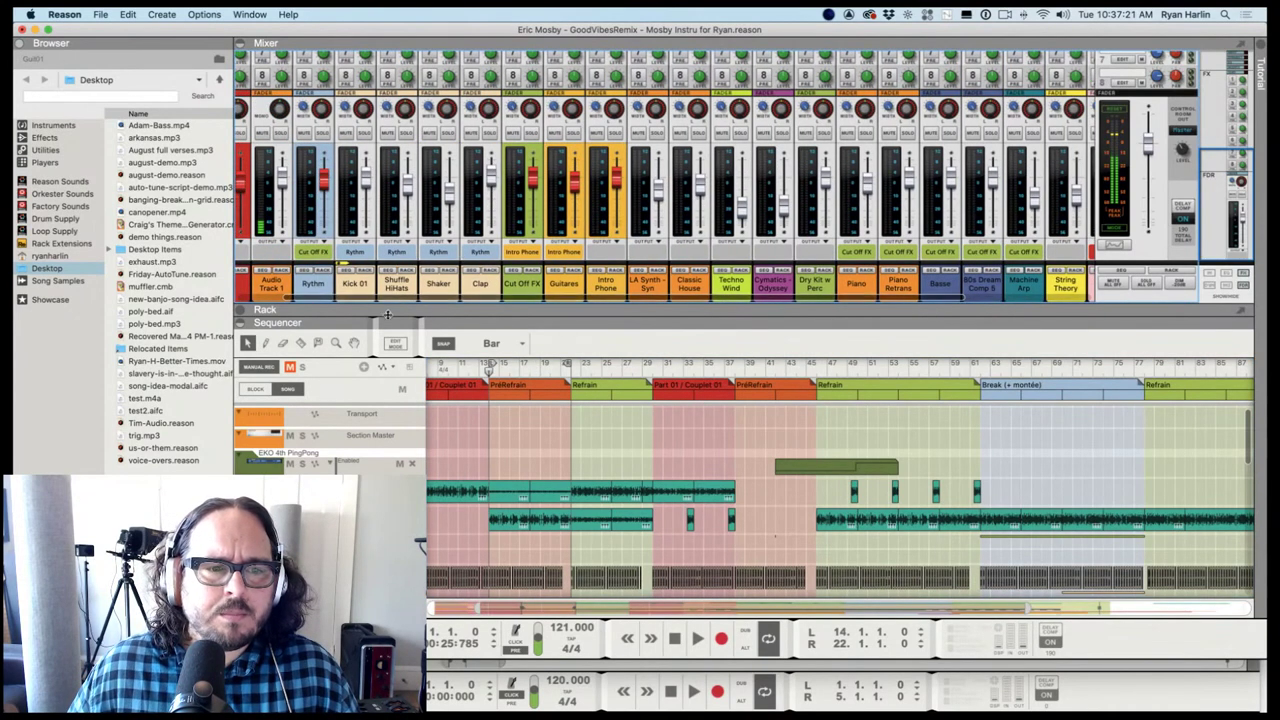
scroll(366, 241, "left", 2)
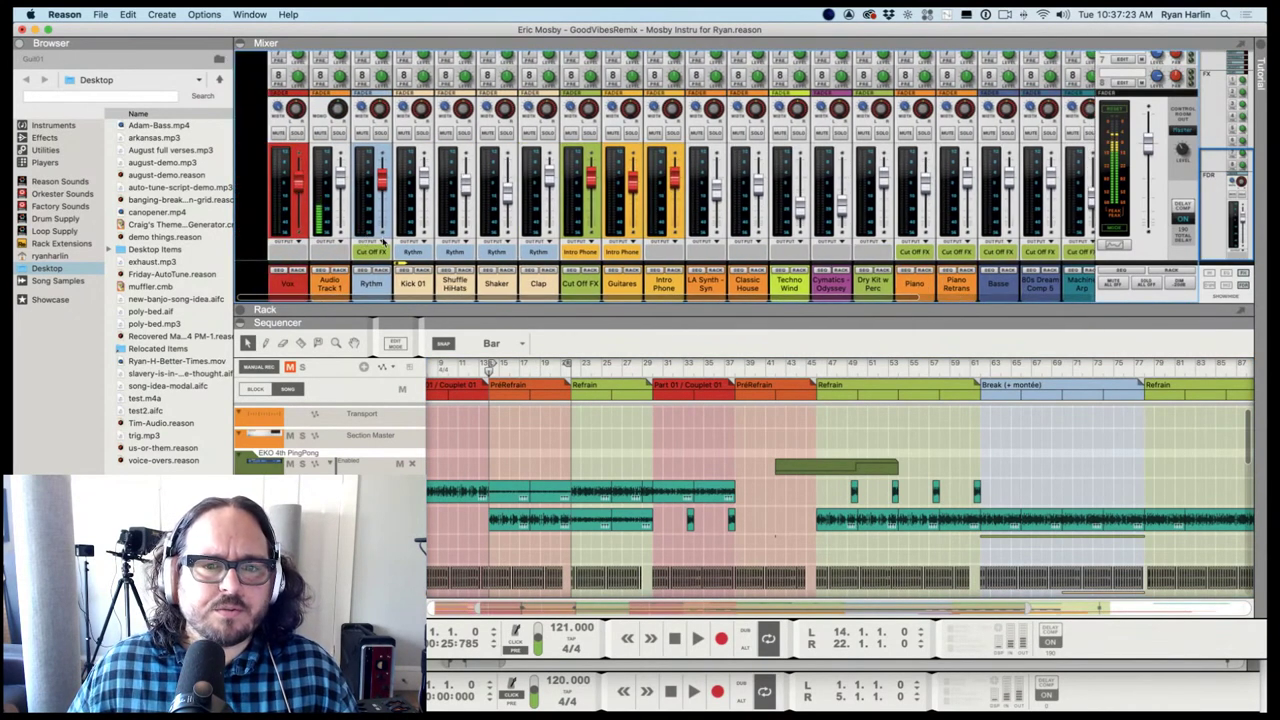
key("space")
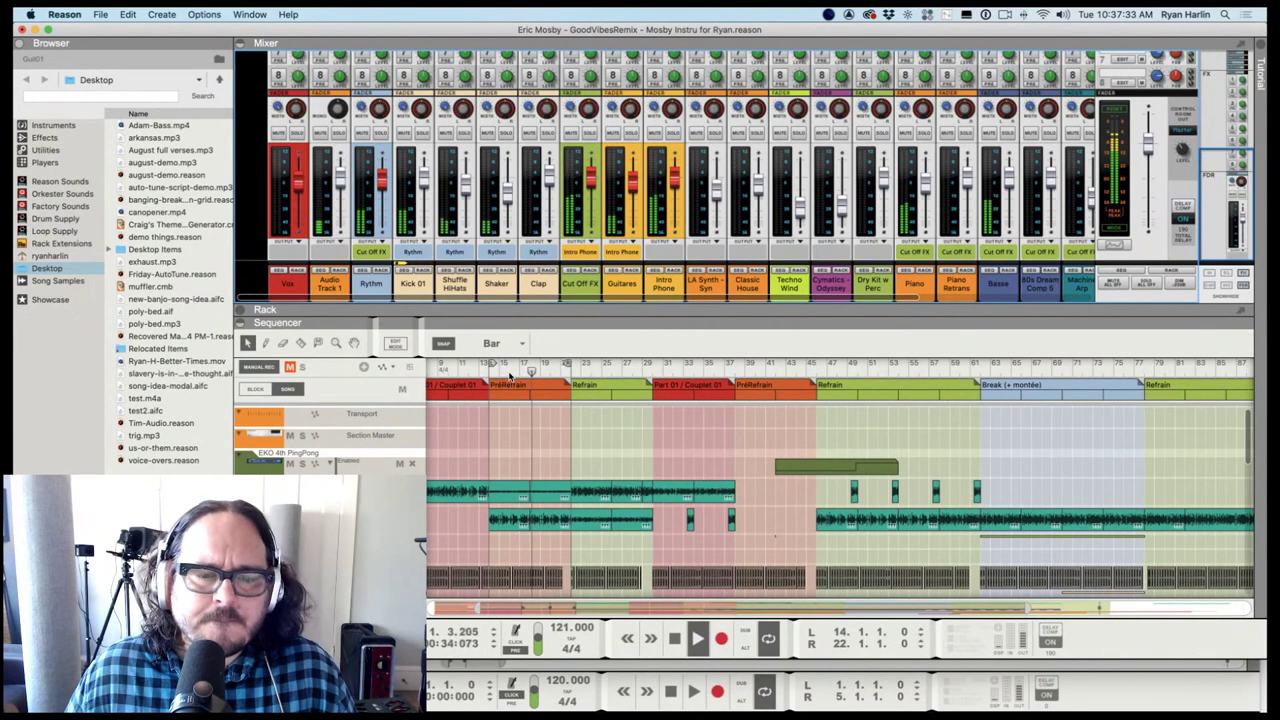
scroll(531, 287, "down", 2)
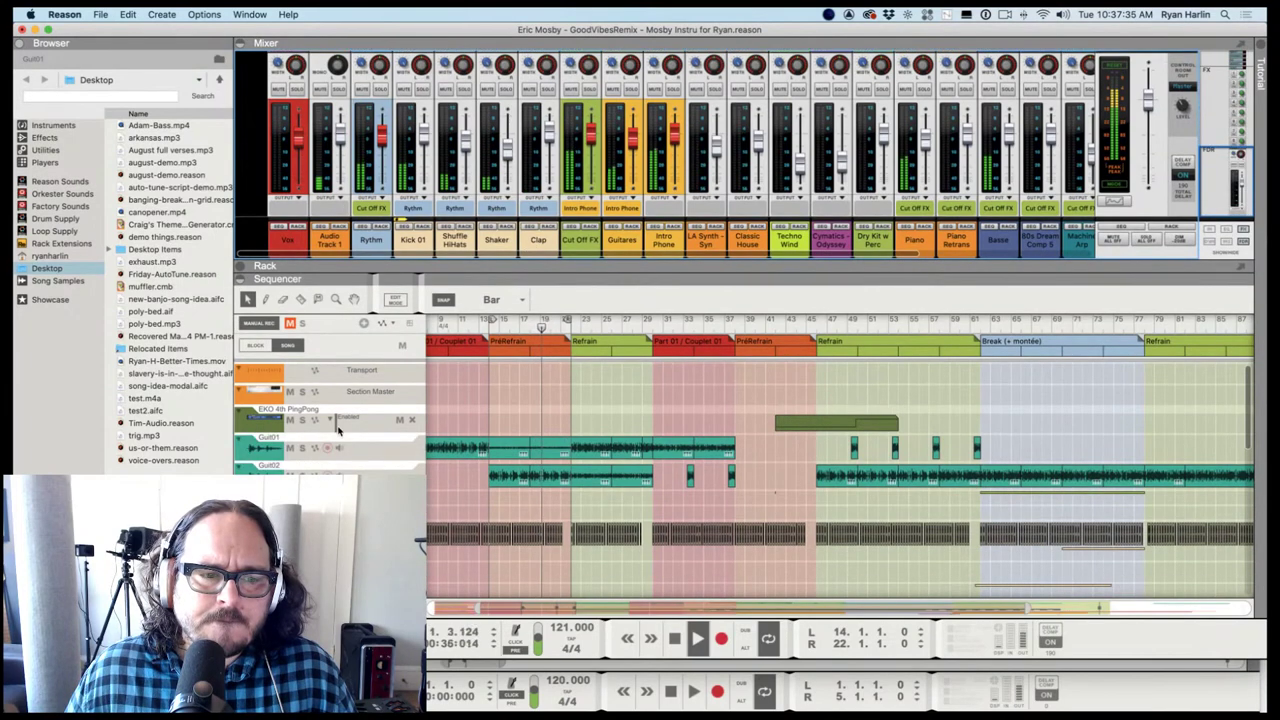
Find the Audio Track 1 and Guitares channels in the mixer and solo both of them
scroll(543, 250, "right", 5)
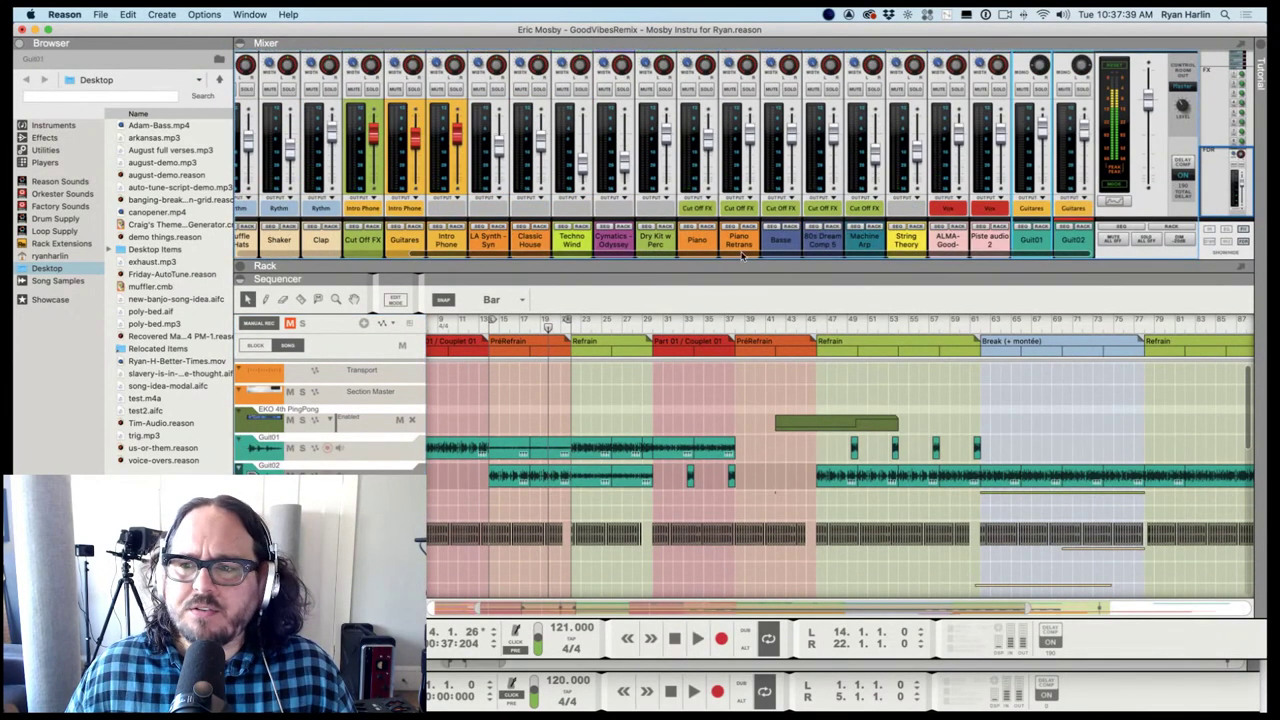
left_click(1068, 238)
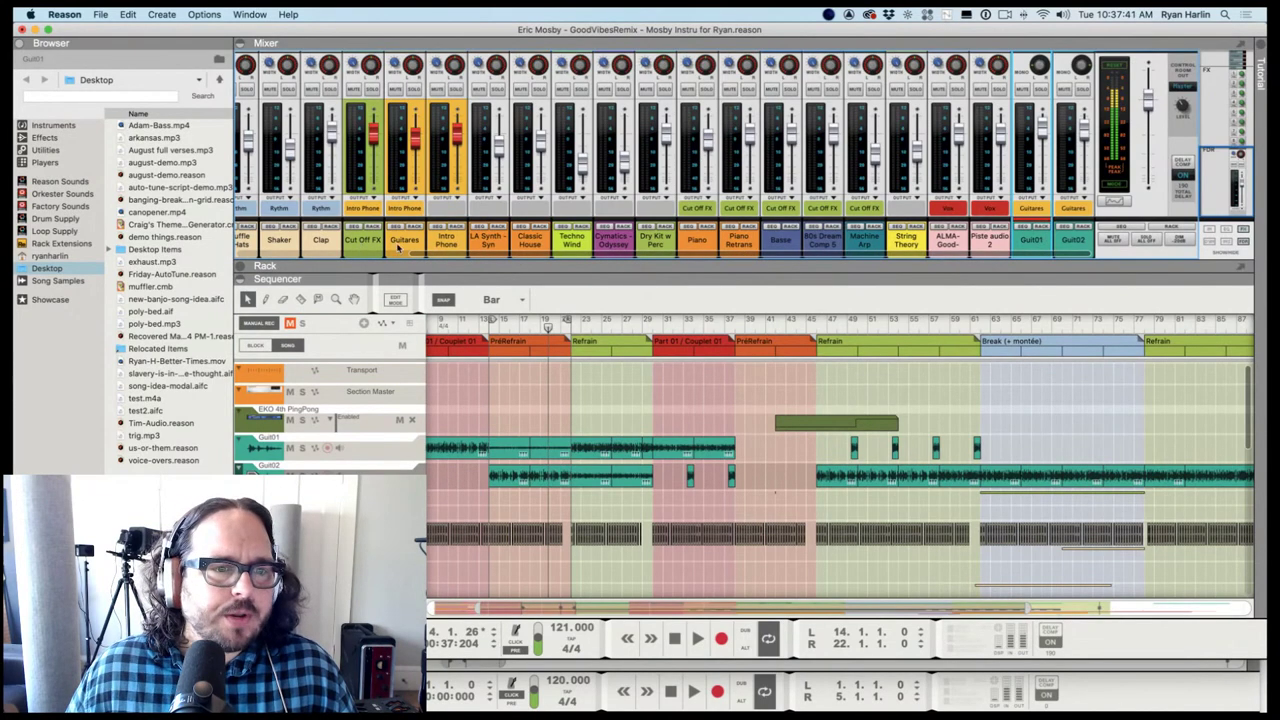
scroll(408, 260, "left", 1)
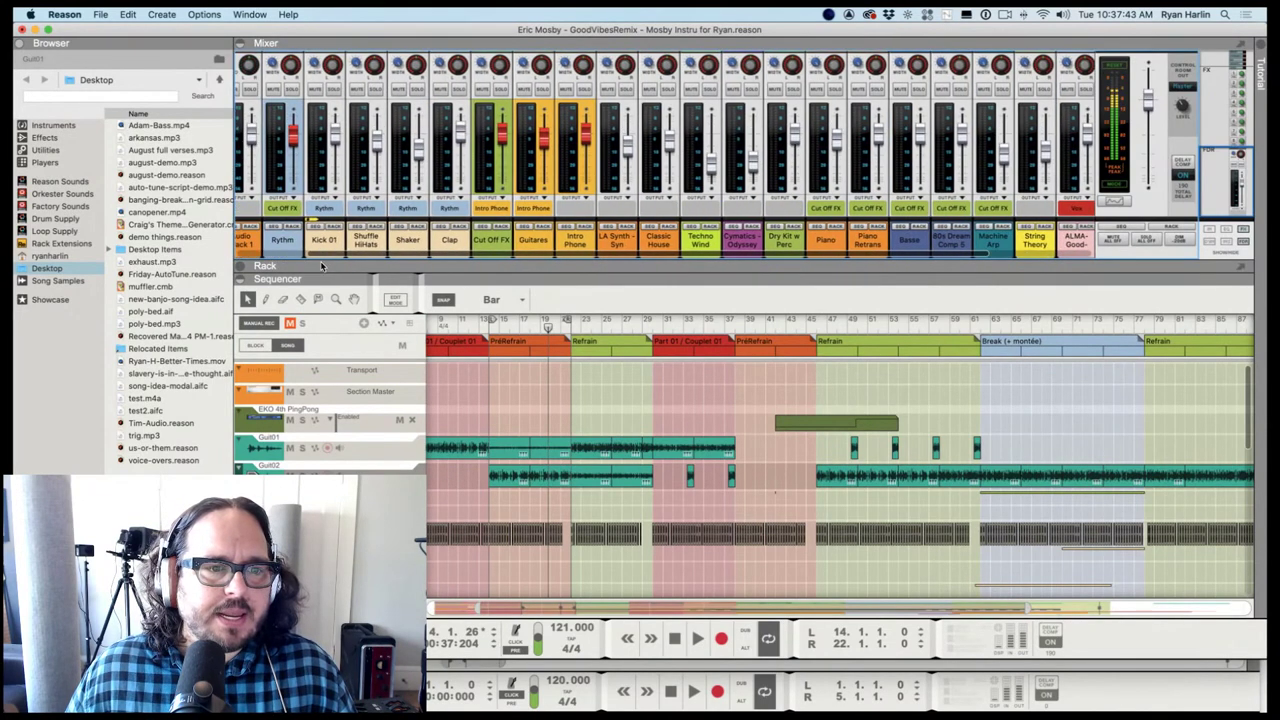
scroll(325, 267, "left", 1)
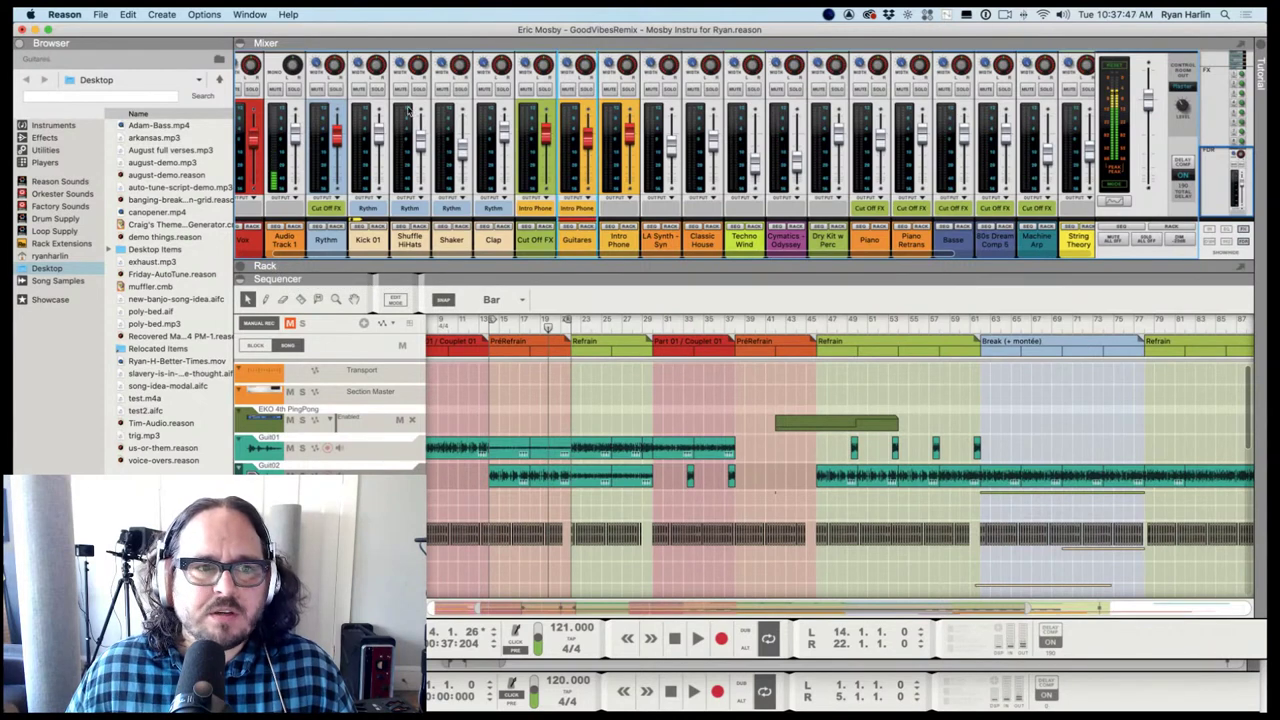
left_click(302, 91)
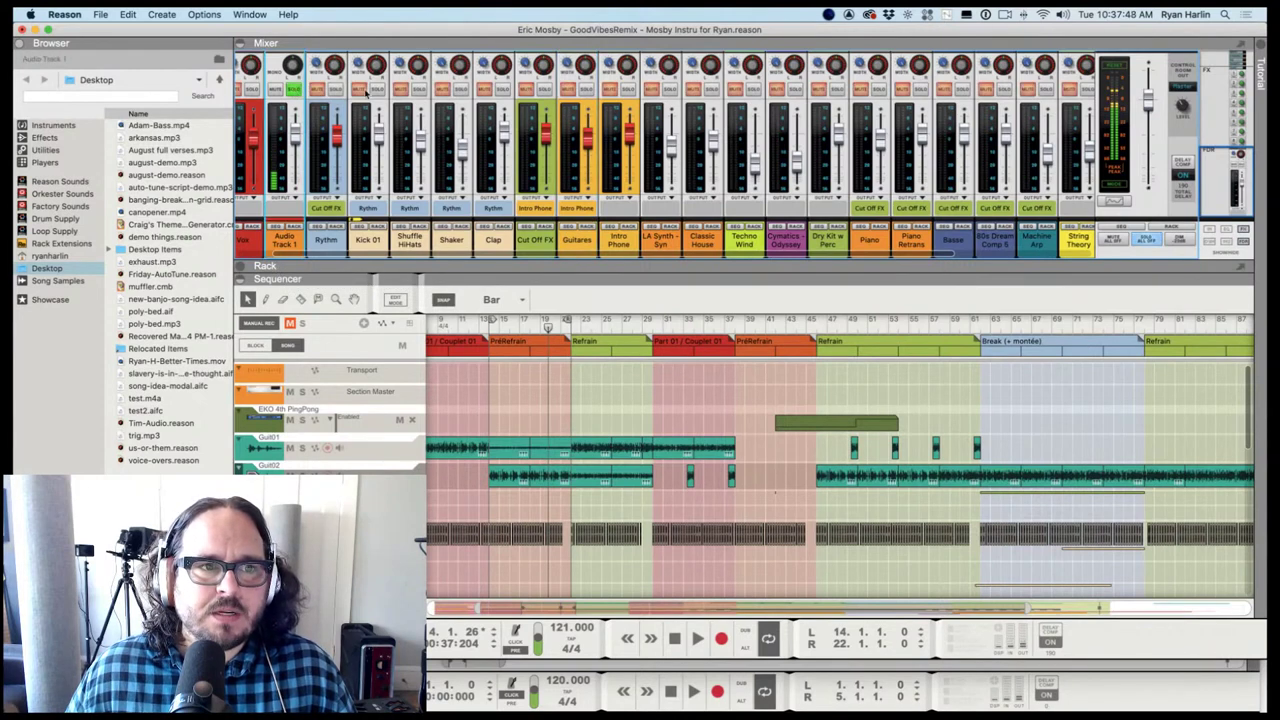
left_click(594, 94)
Show the Guitares bus in the rack and unfold its insert effects area while the loop plays
left_click(586, 229)
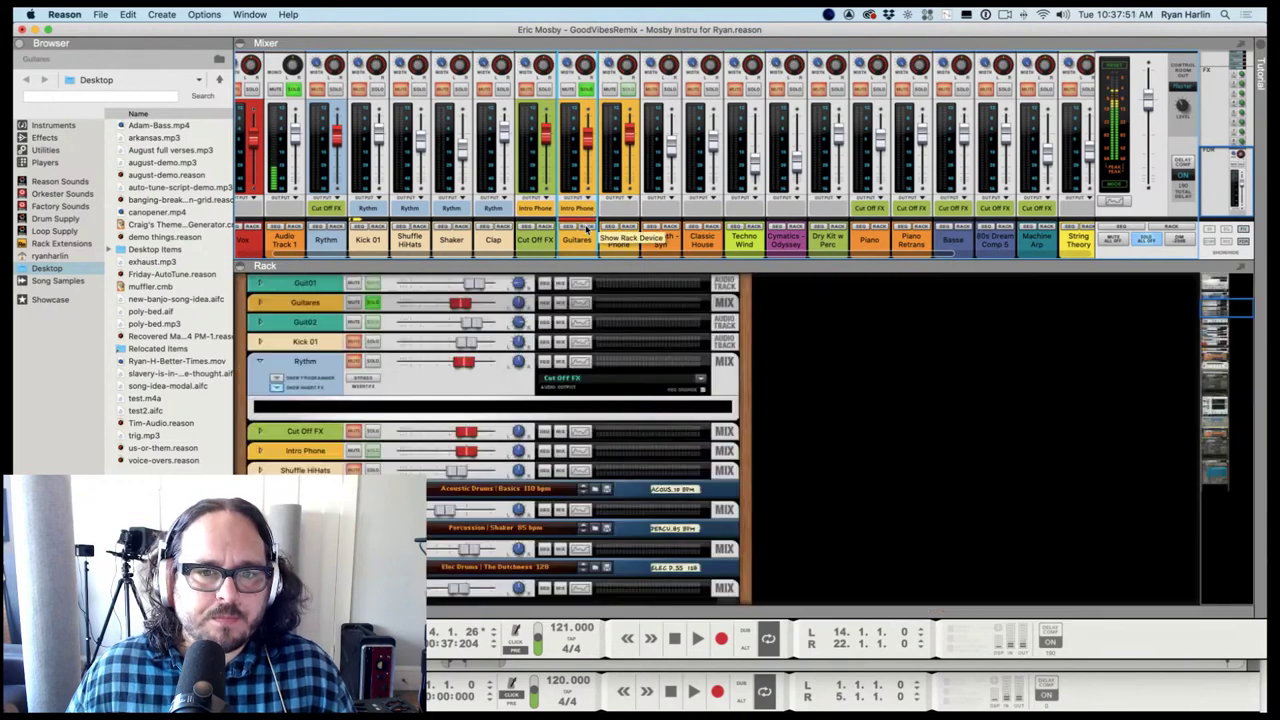
key("space")
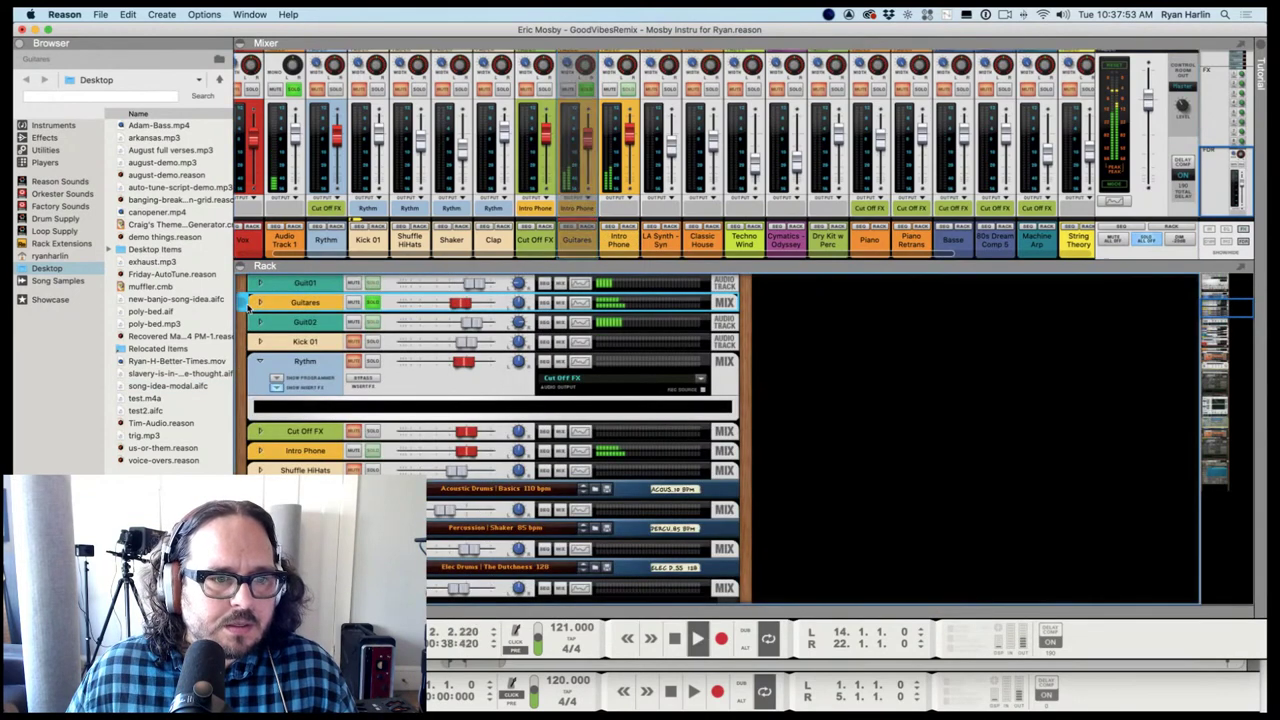
left_click(259, 302)
left_click(276, 329)
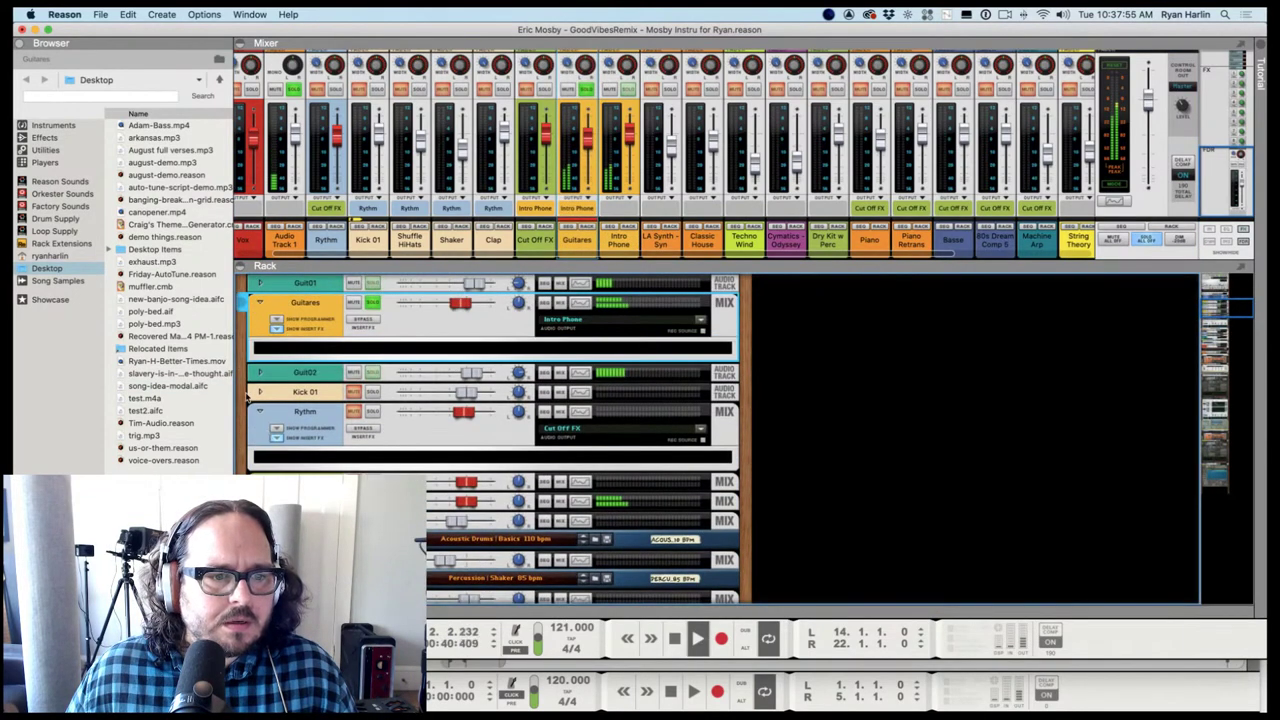
Add the HighPass LowPass Filter 1224 from the effects to the Guitares bus's insert area
left_click(44, 137)
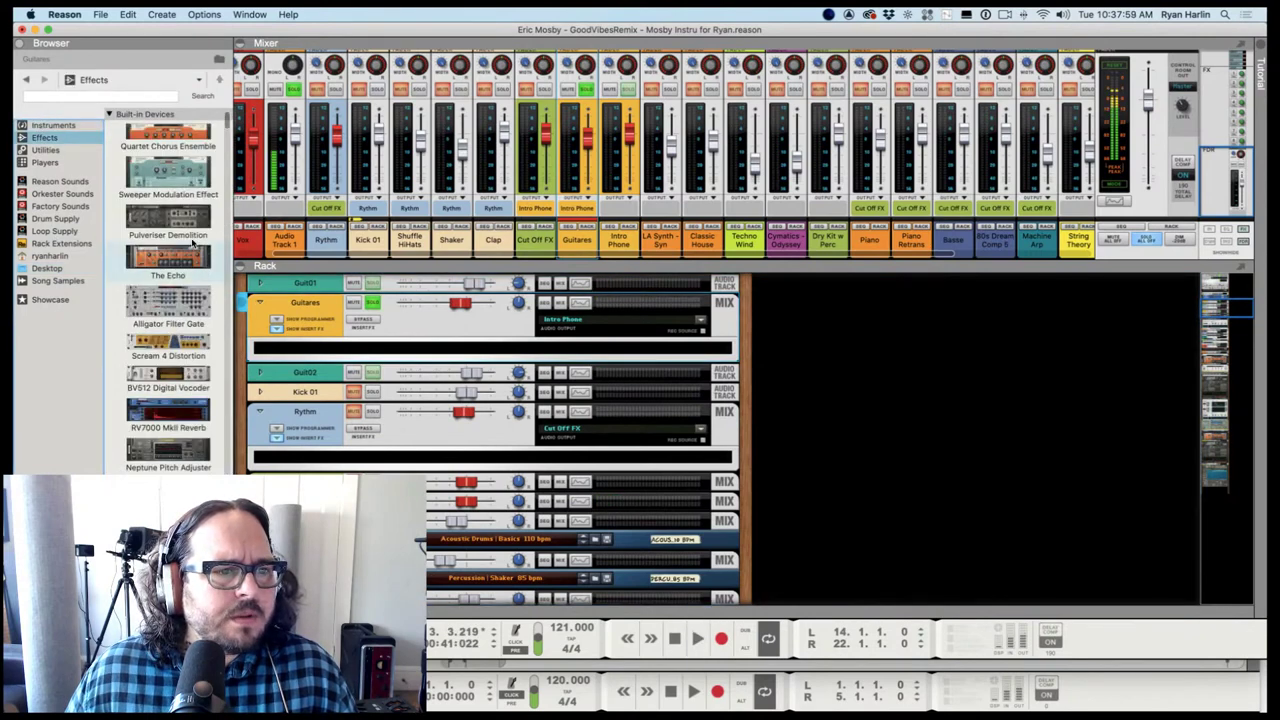
scroll(193, 233, "down", 10)
scroll(191, 230, "down", 15)
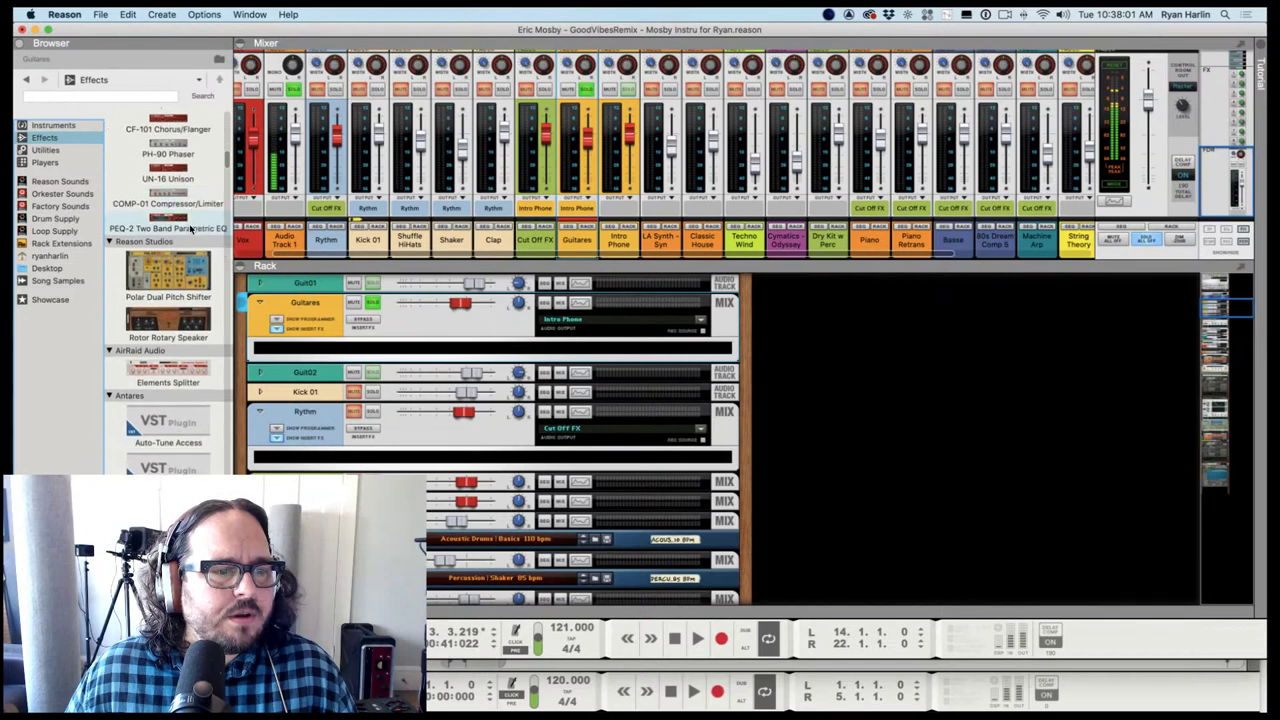
scroll(189, 224, "down", 8)
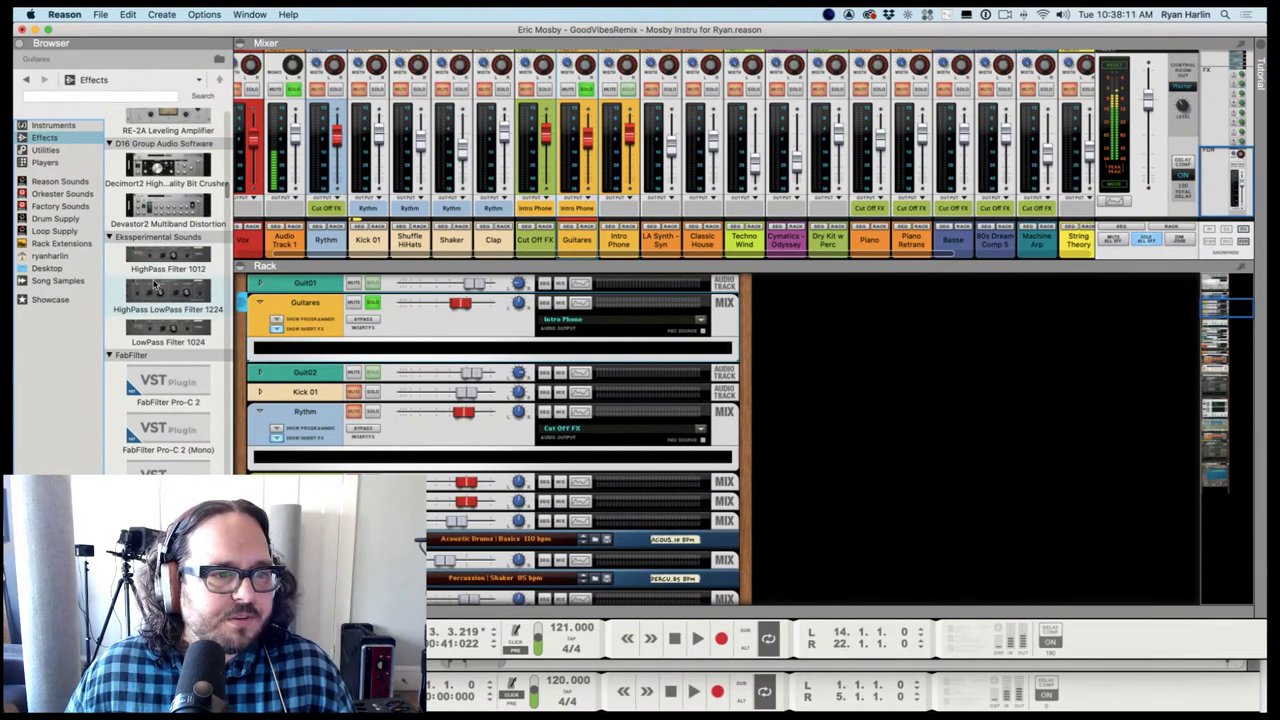
left_click_drag(155, 287, 345, 347)
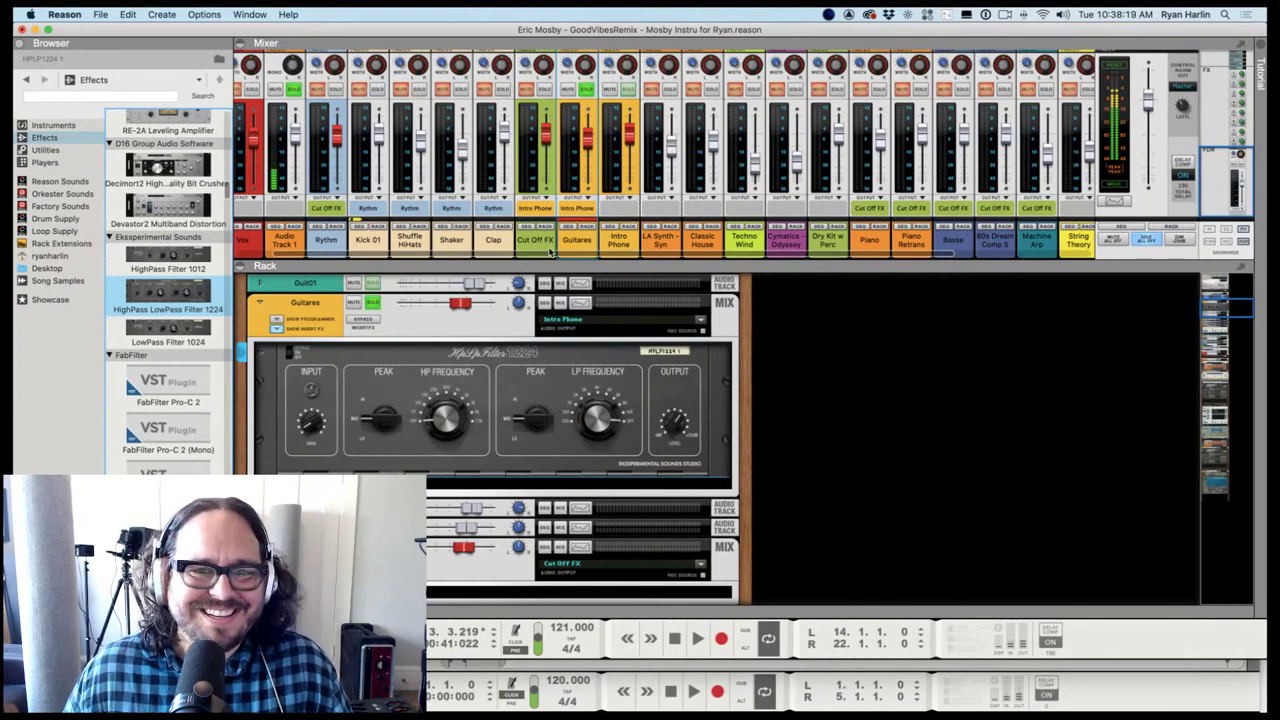
Play the soloed guitars through the filter and try the LP peak at Hi, the HP peak at Lo and different HP frequencies
key("space")
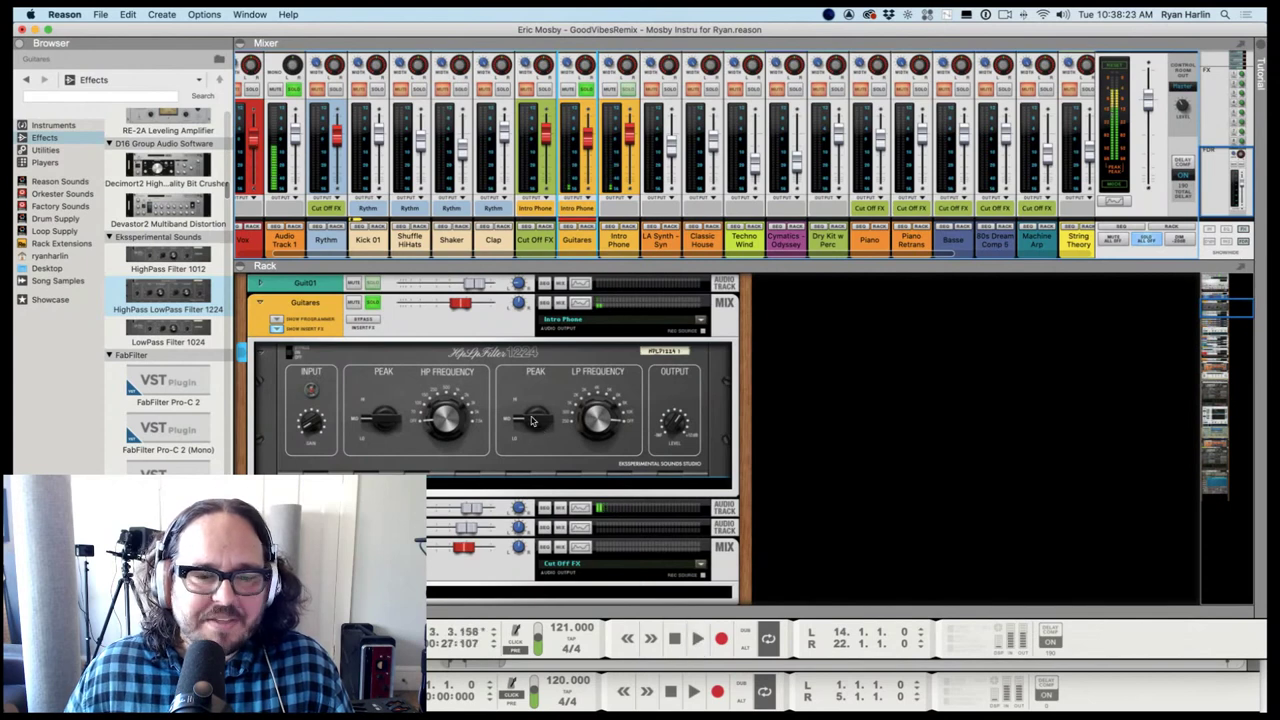
left_click(590, 447)
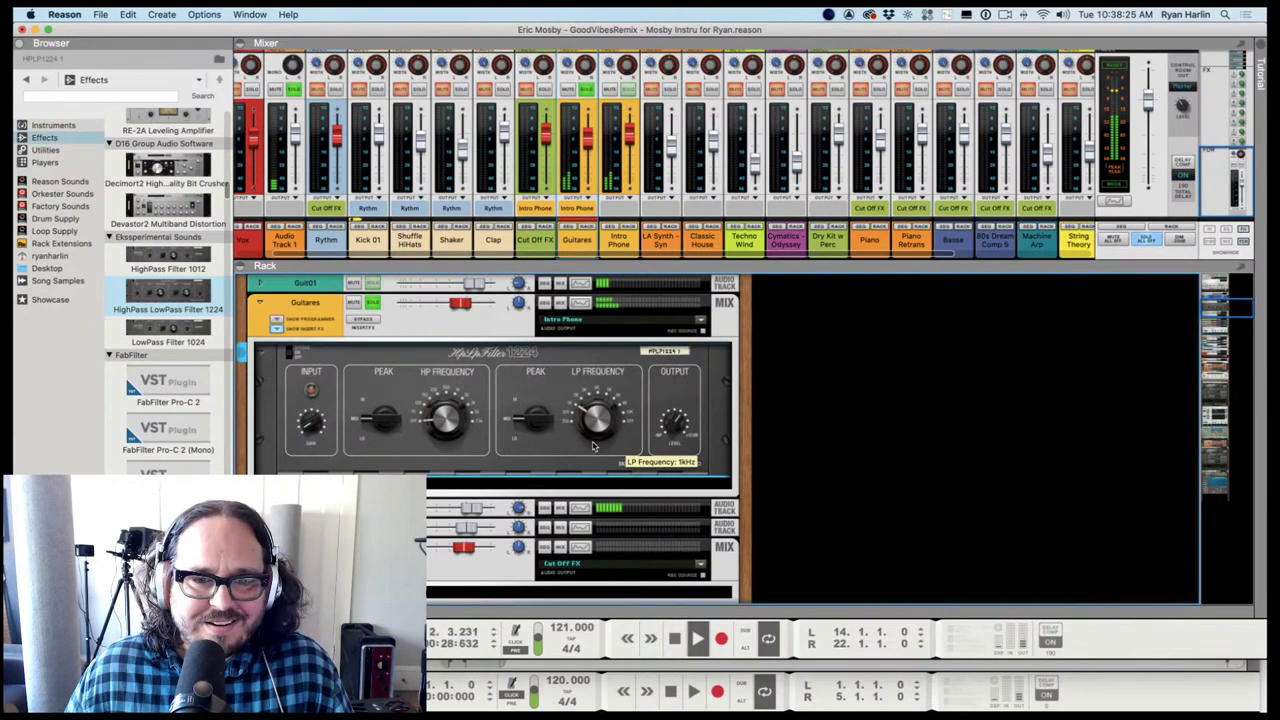
left_click(535, 418)
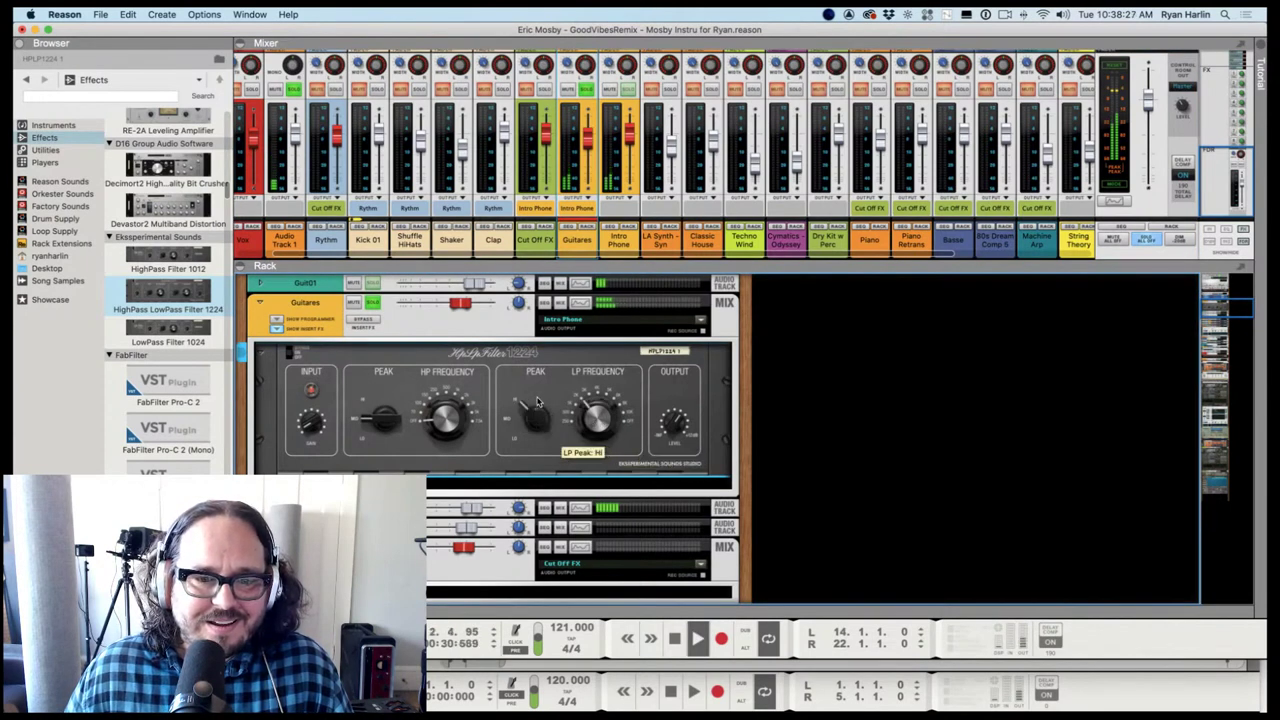
left_click(378, 407)
left_click_drag(378, 407, 385, 432)
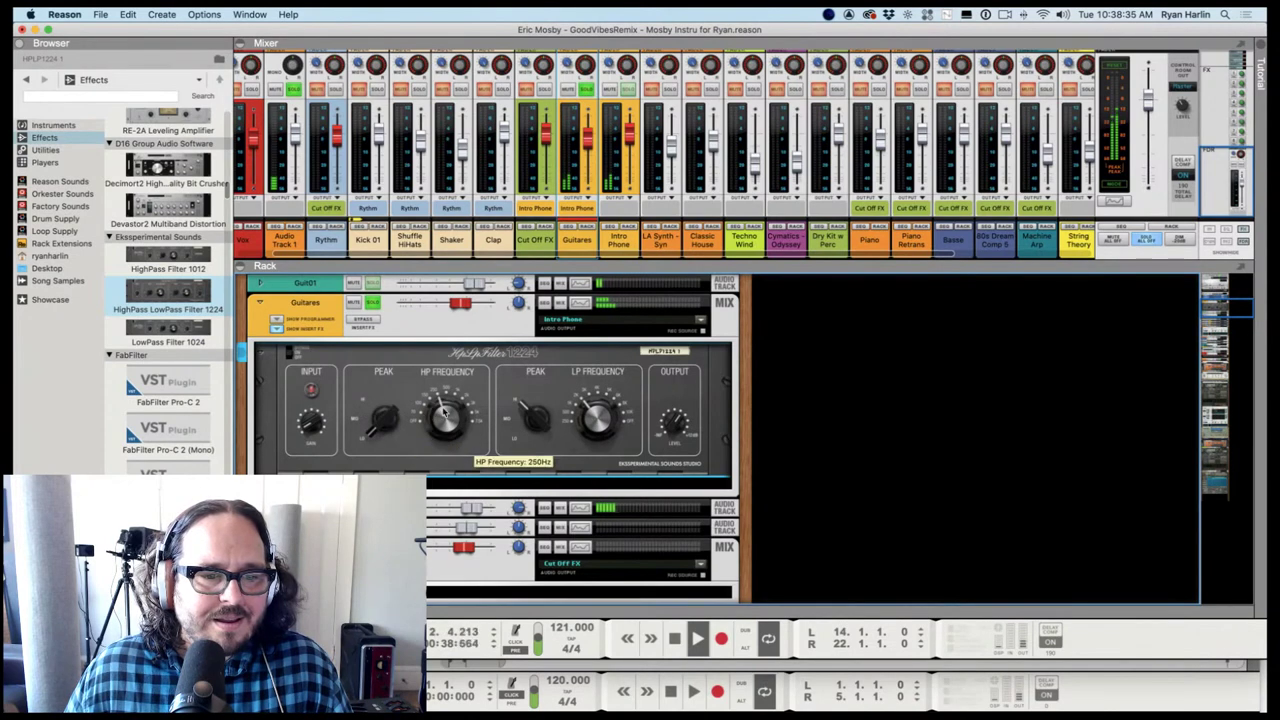
left_click_drag(432, 395, 440, 420)
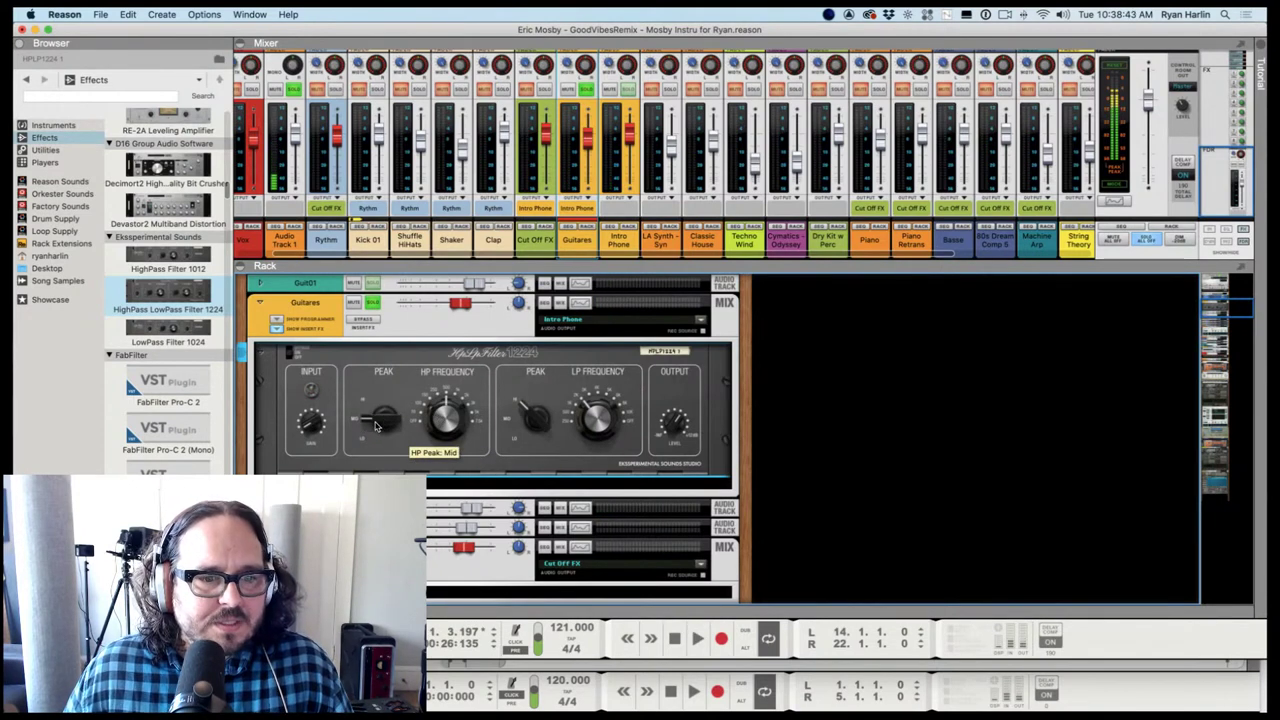
Check the filter's rear connections and frequency settings from the rack, and set its LP peak to Mid
key("Tab")
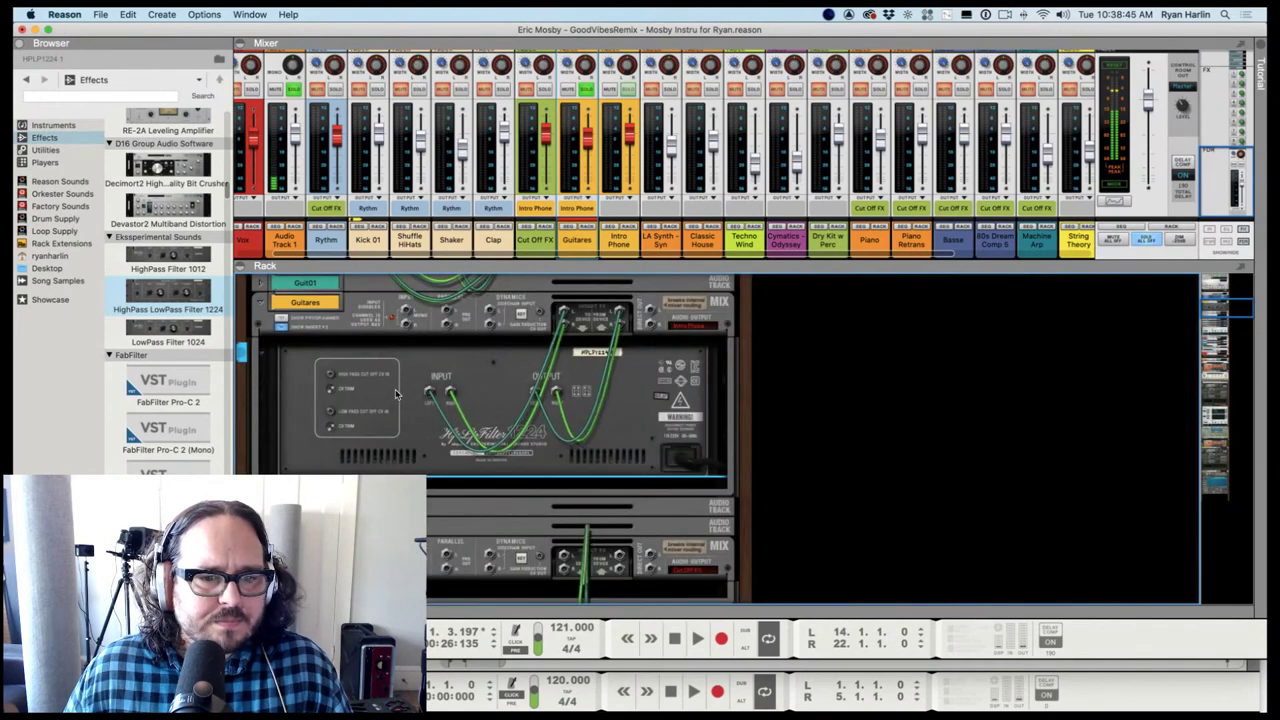
key("Tab")
mouse_move(442, 400)
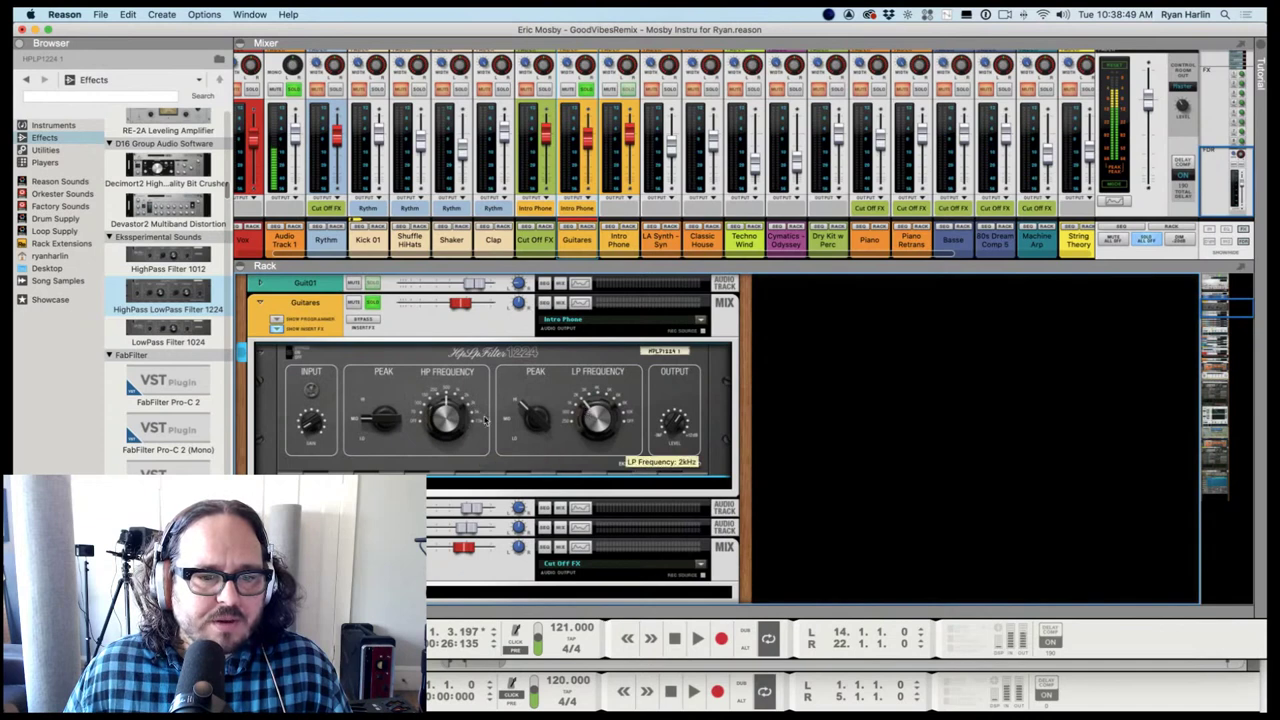
mouse_move(594, 418)
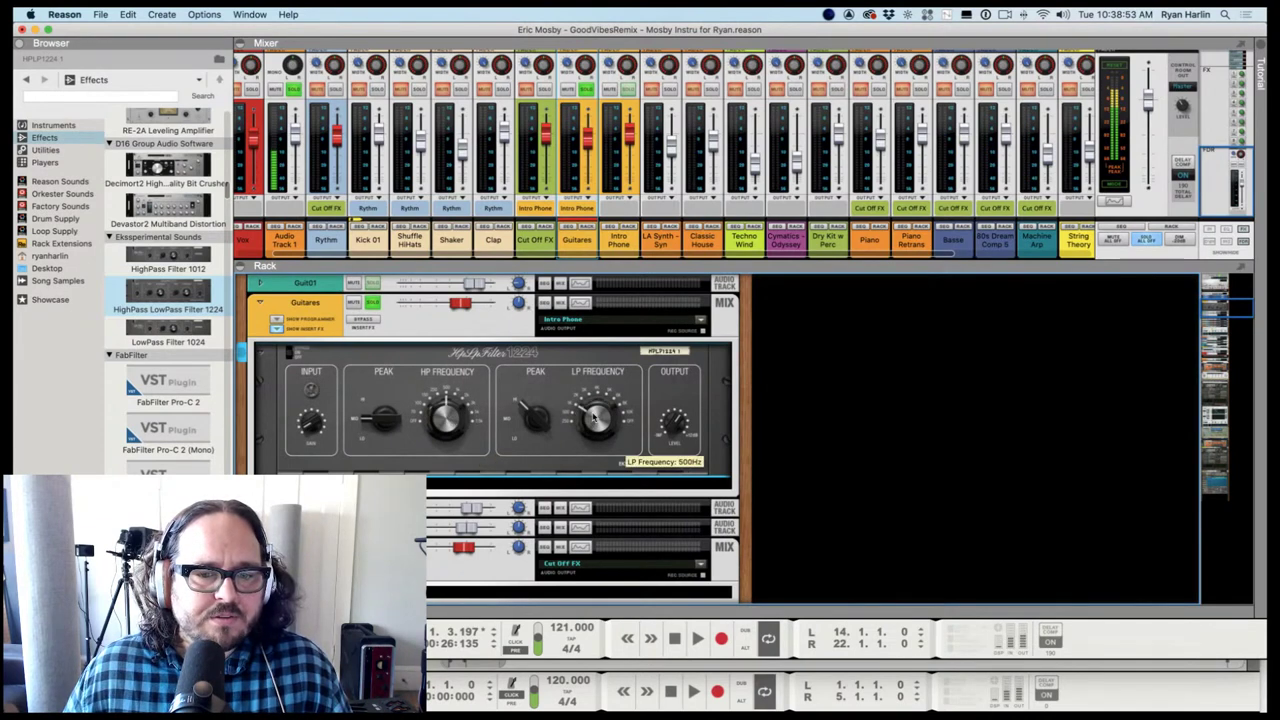
mouse_move(451, 422)
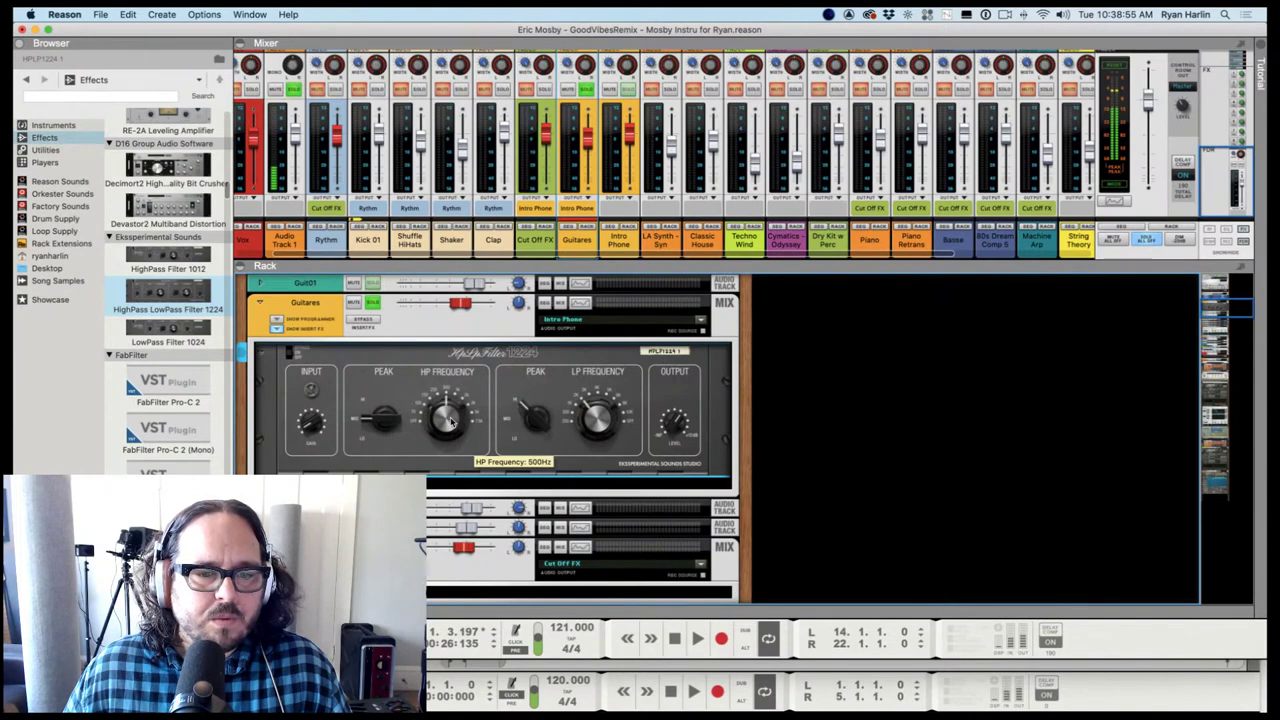
left_click(534, 430)
left_click(534, 430)
left_click(534, 430)
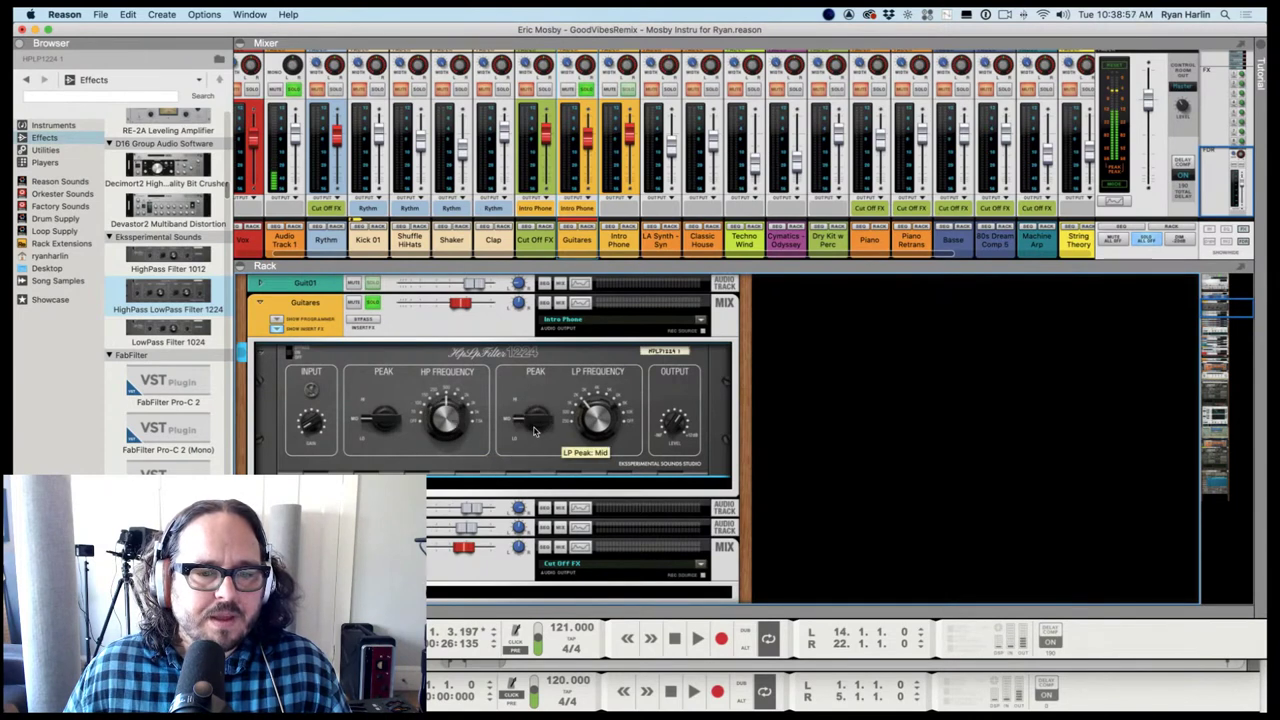
left_click(538, 434)
left_click(546, 442)
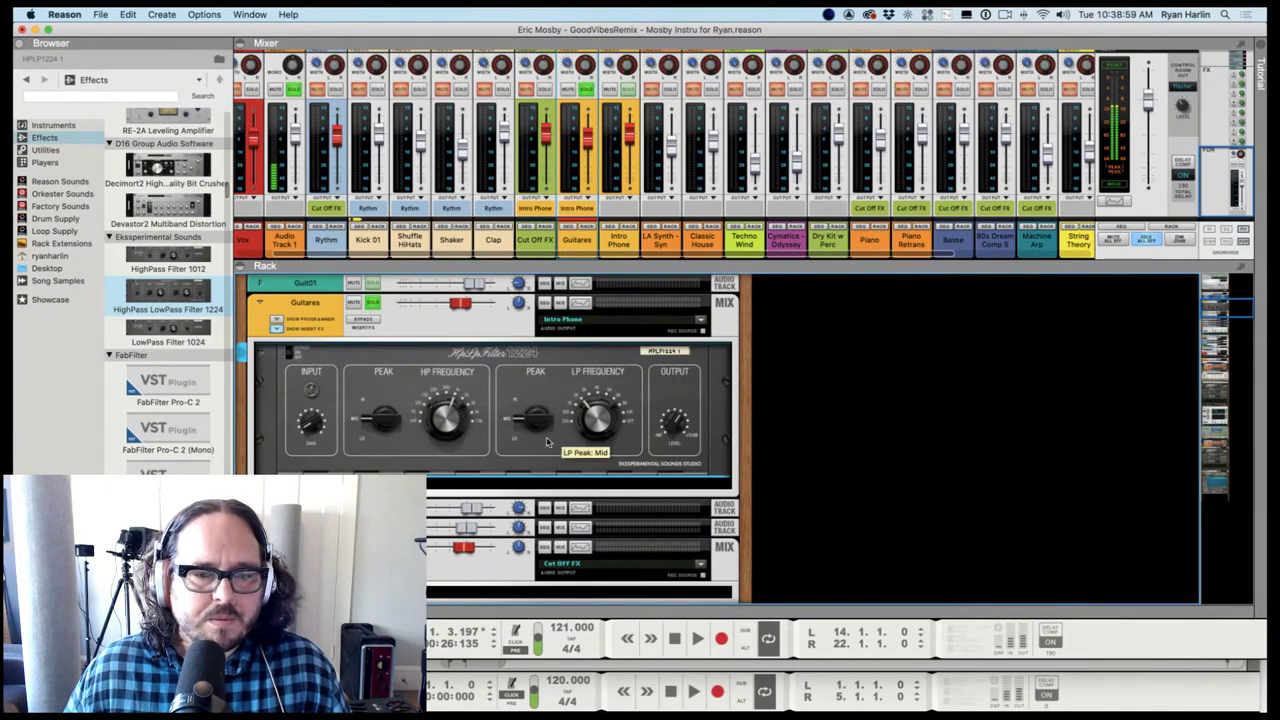
Sweep the filter's frequencies while the guitars play, settling on HP frequency 100 Hz and LP frequency 4 kHz
key("space")
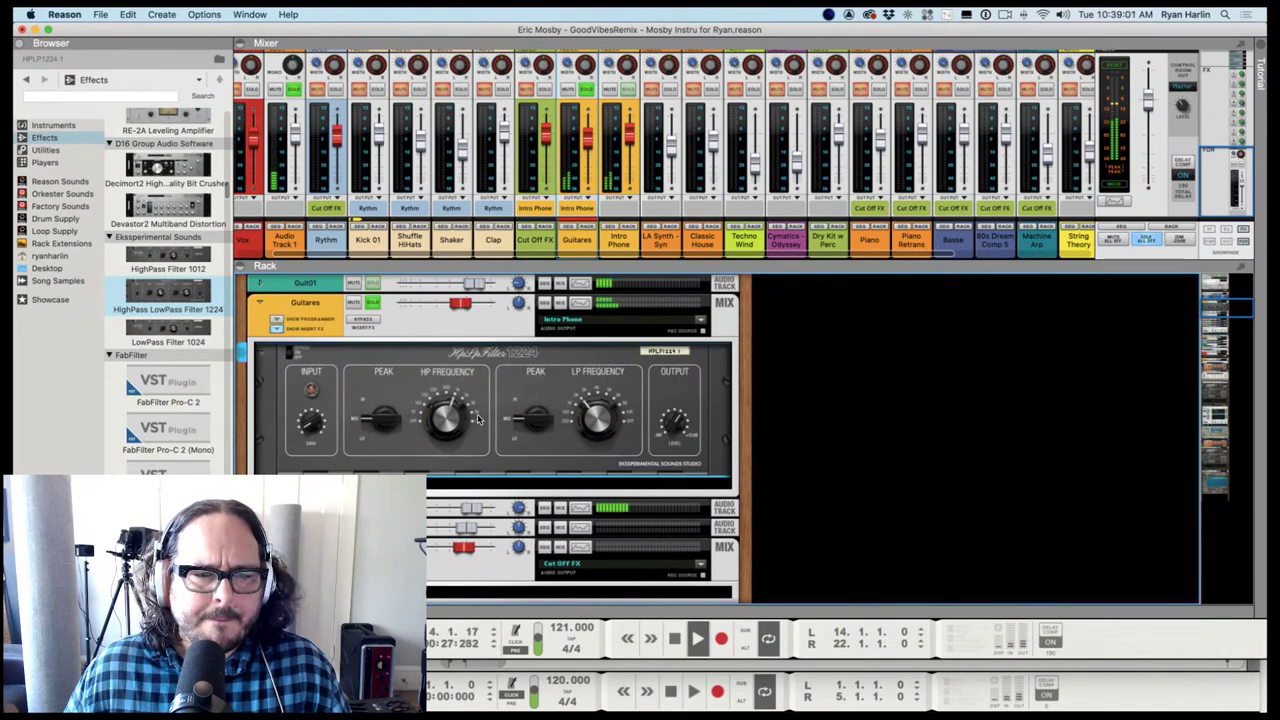
scroll(478, 420, "down", 3)
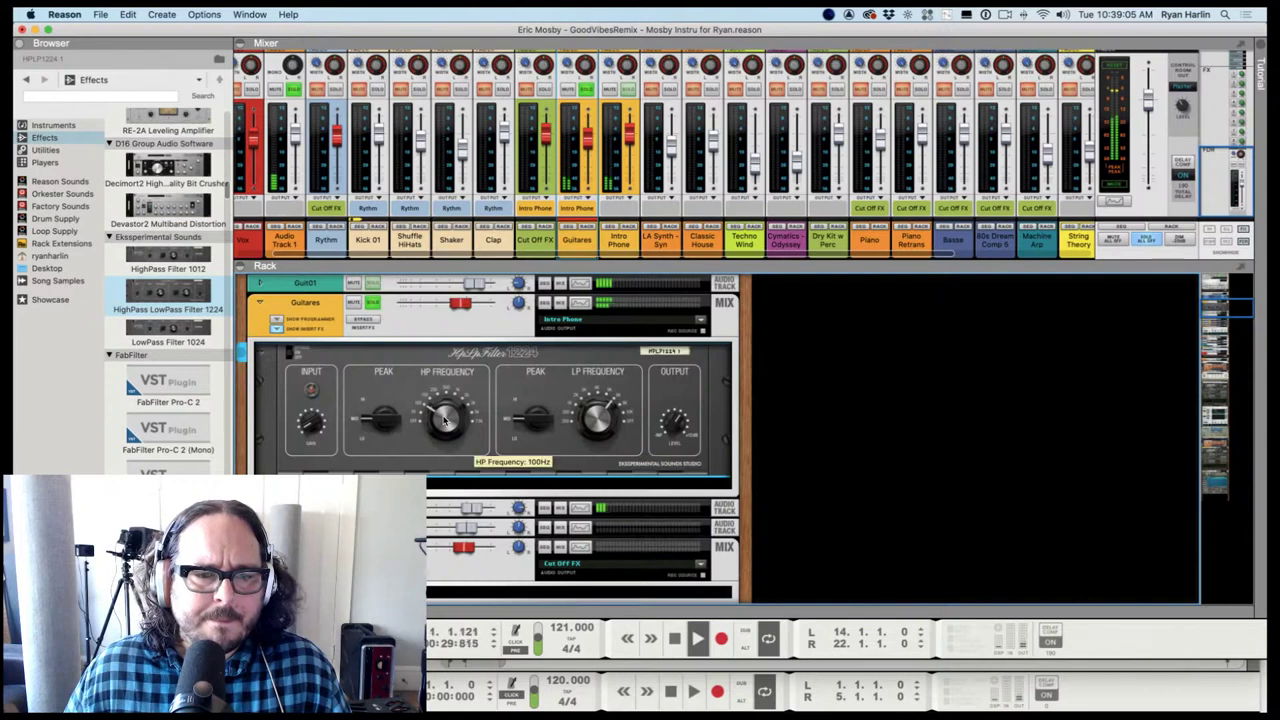
left_click_drag(444, 420, 448, 413)
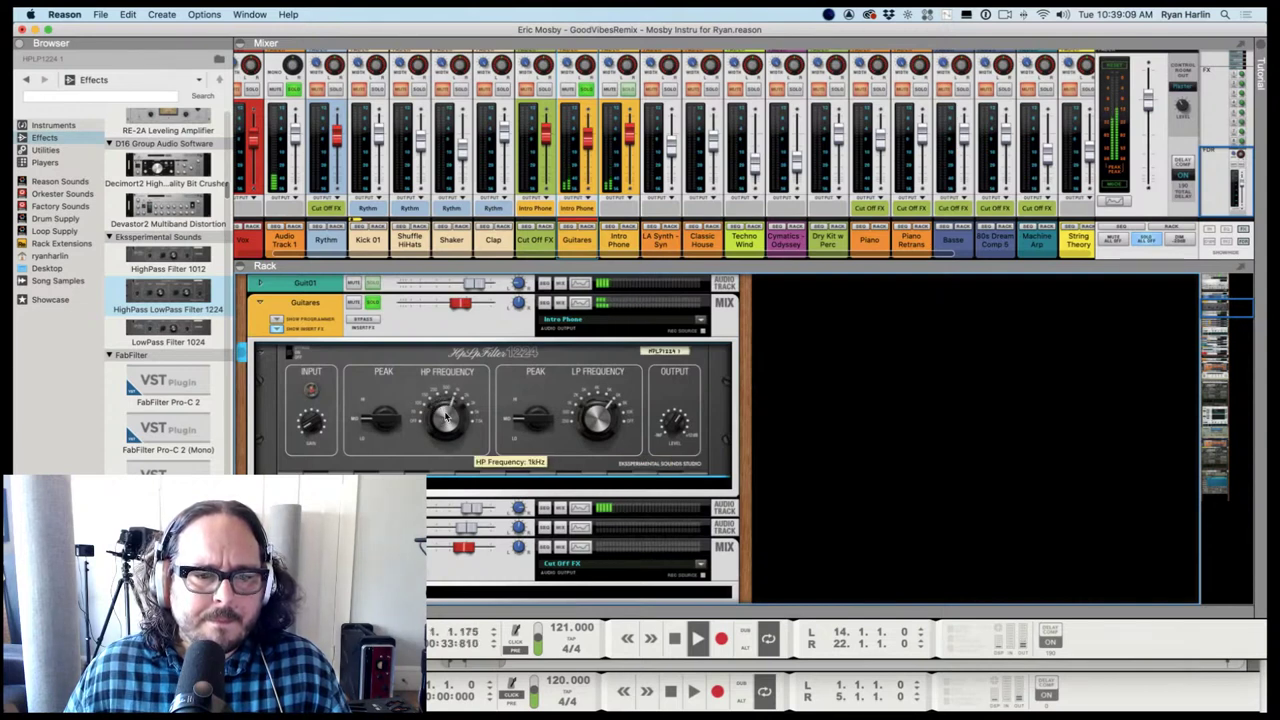
scroll(447, 420, "down", 3)
scroll(447, 420, "down", 2)
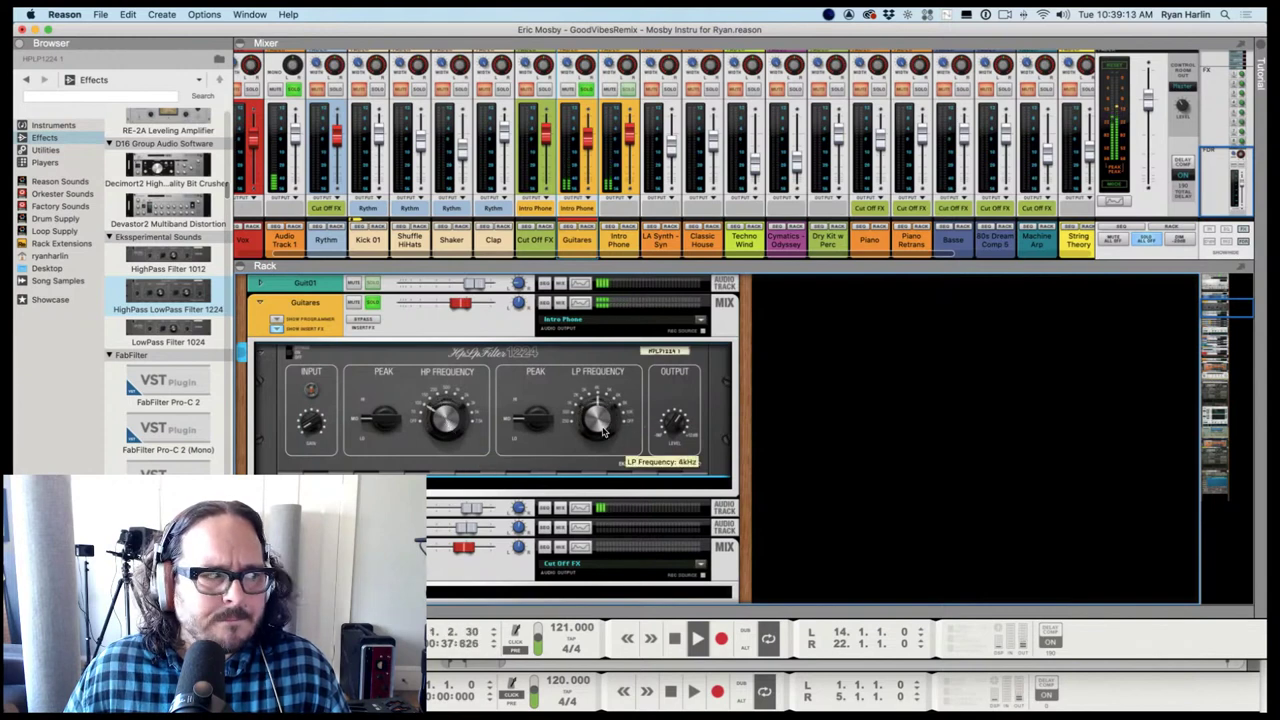
Set the filter's LP peak to Hi and its LP frequency to 2 kHz while auditioning the loop, and stop playback
key("super+Tab")
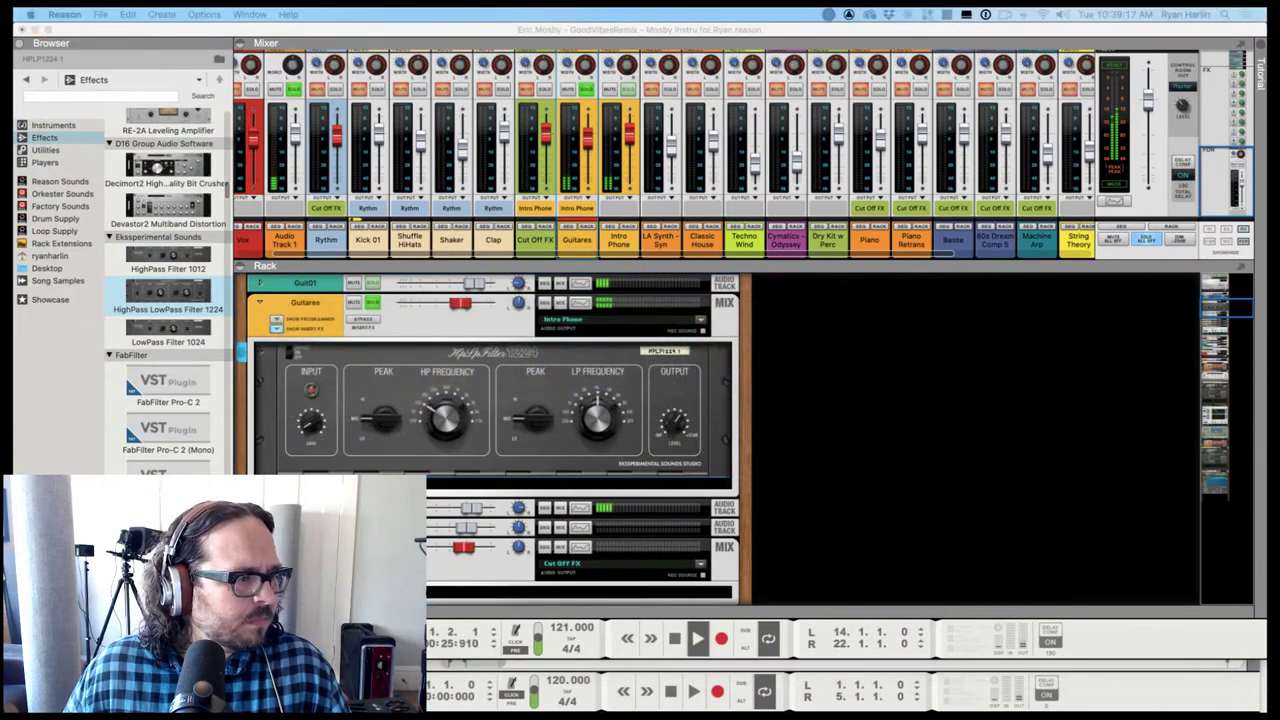
key("super+Tab")
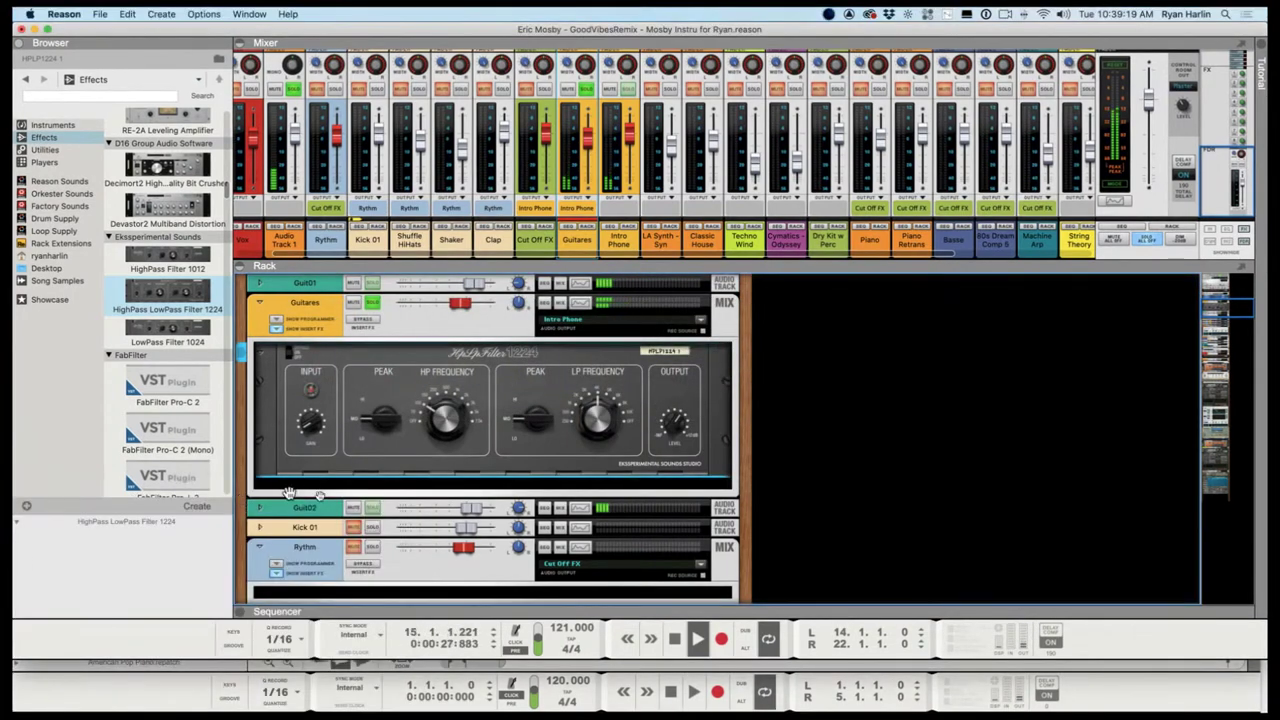
left_click_drag(592, 423, 592, 420)
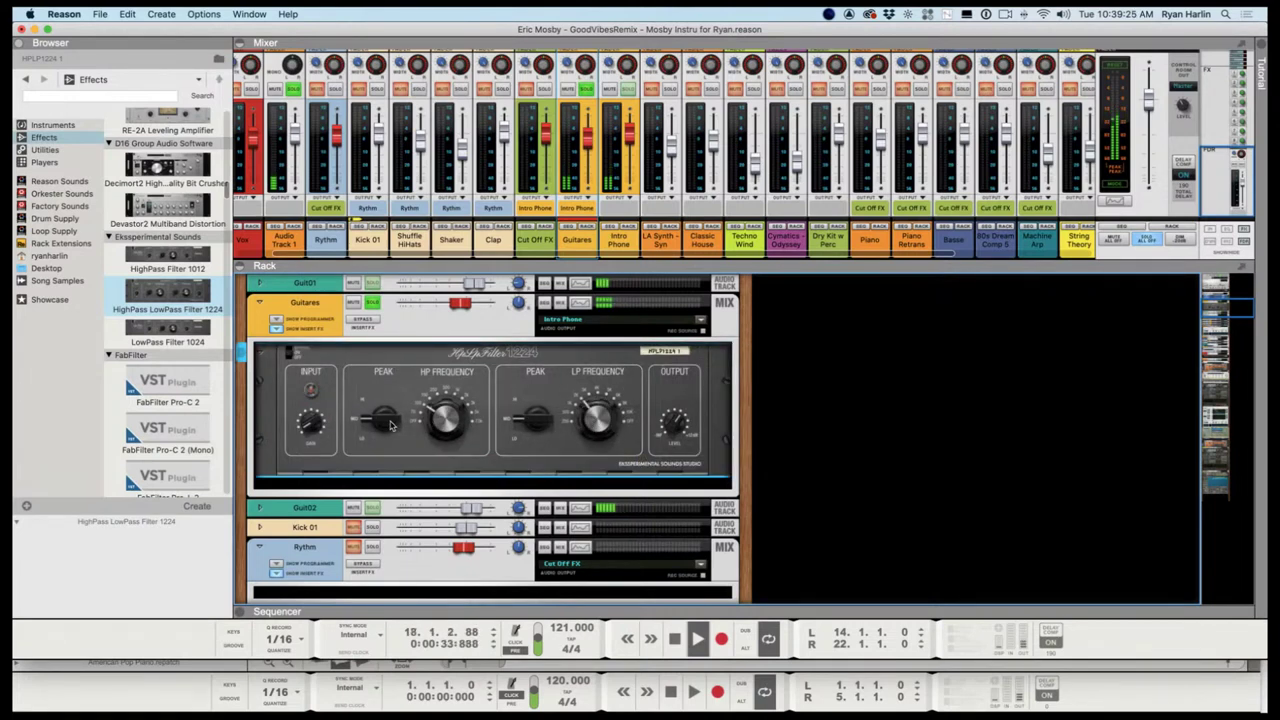
left_click_drag(537, 397, 509, 410)
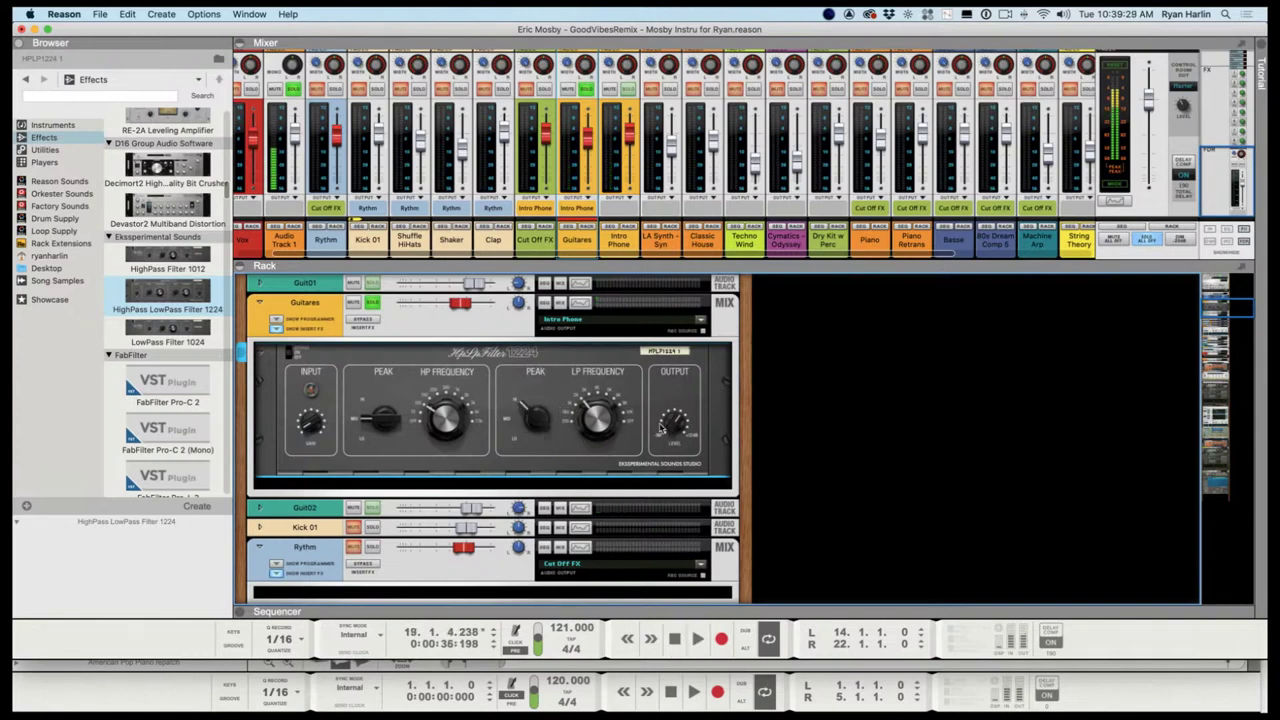
key("space")
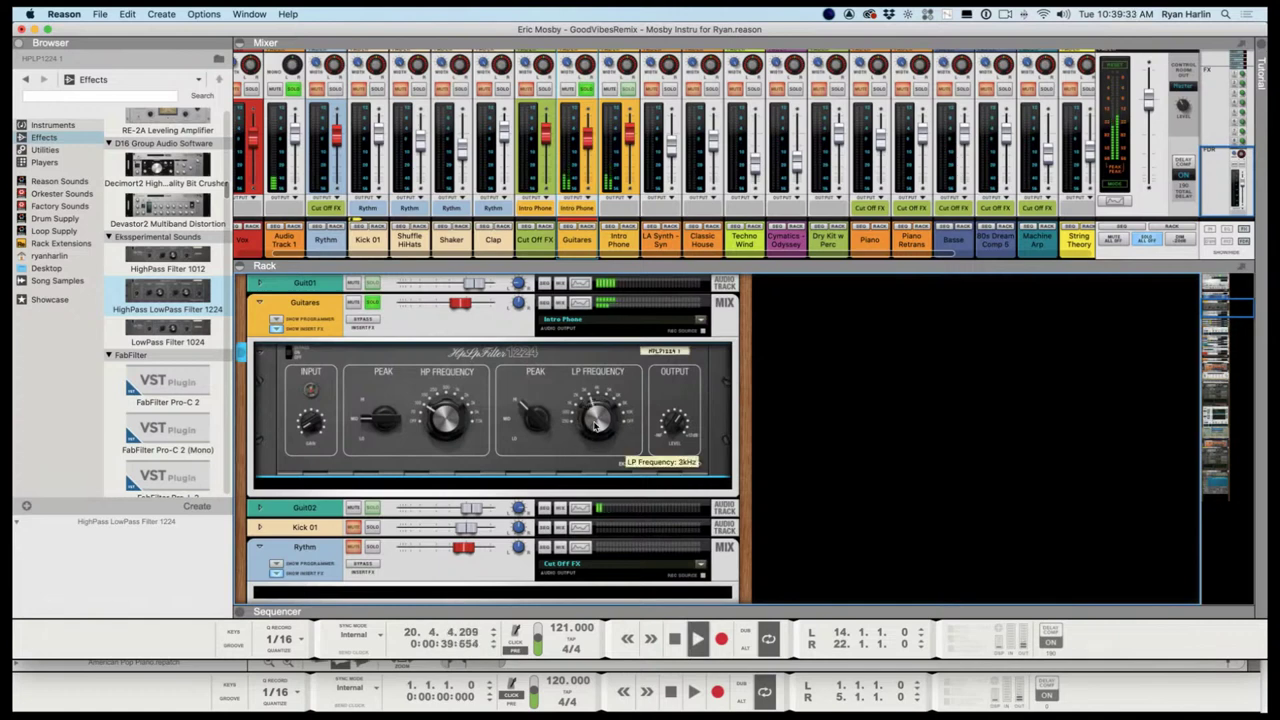
left_click_drag(596, 426, 592, 432)
key("space")
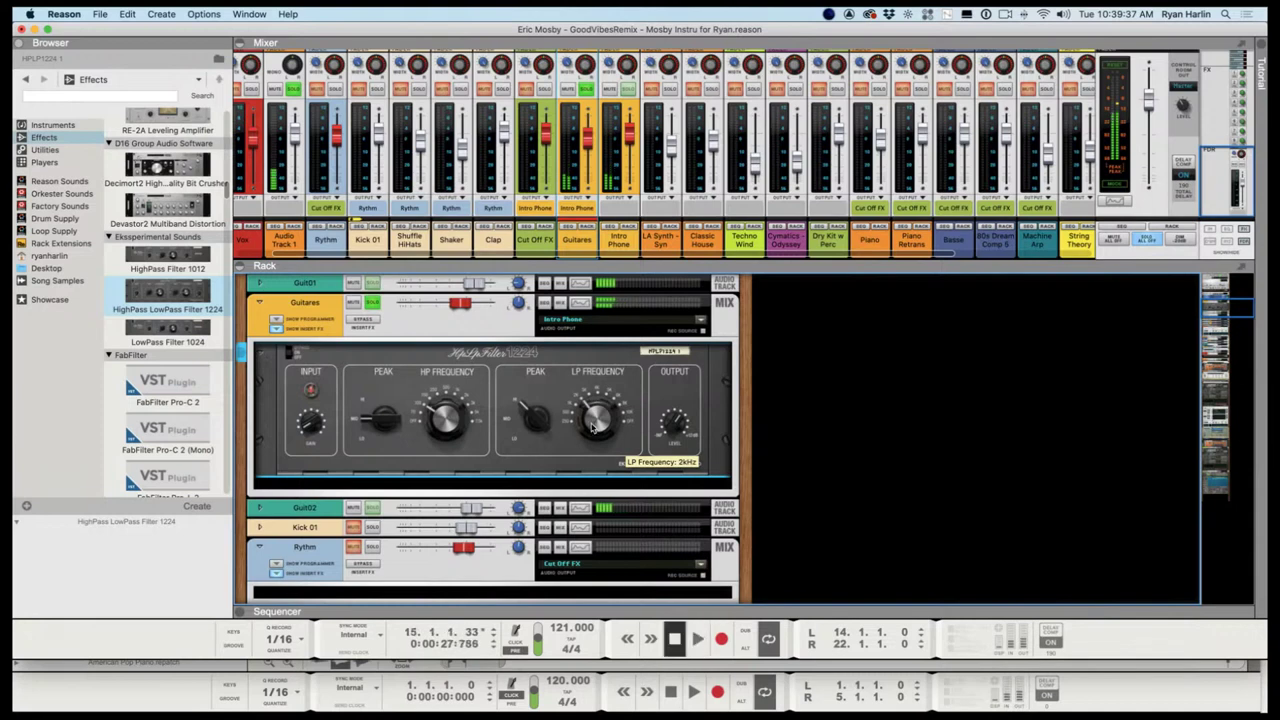
Flip the rack to its rear side and add a Pulsar Dual LFO from the utilities directly below the filter
key("Tab")
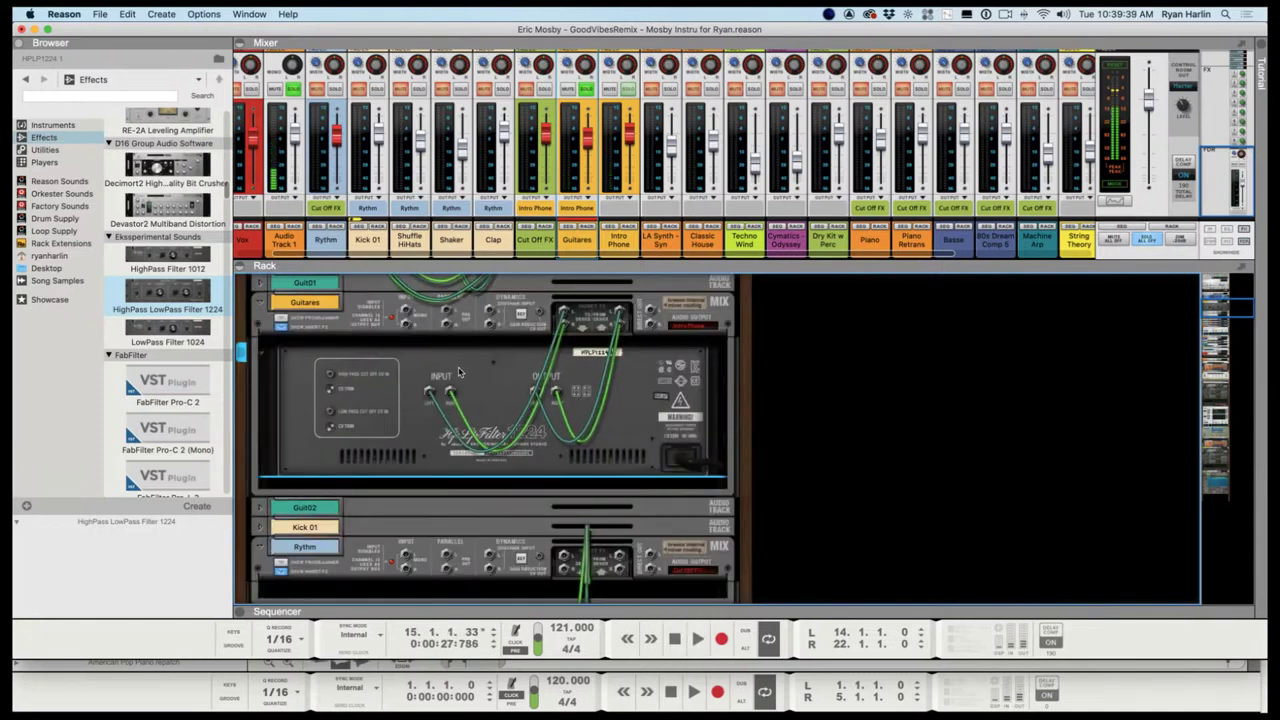
left_click(45, 149)
left_click_drag(150, 162, 400, 490)
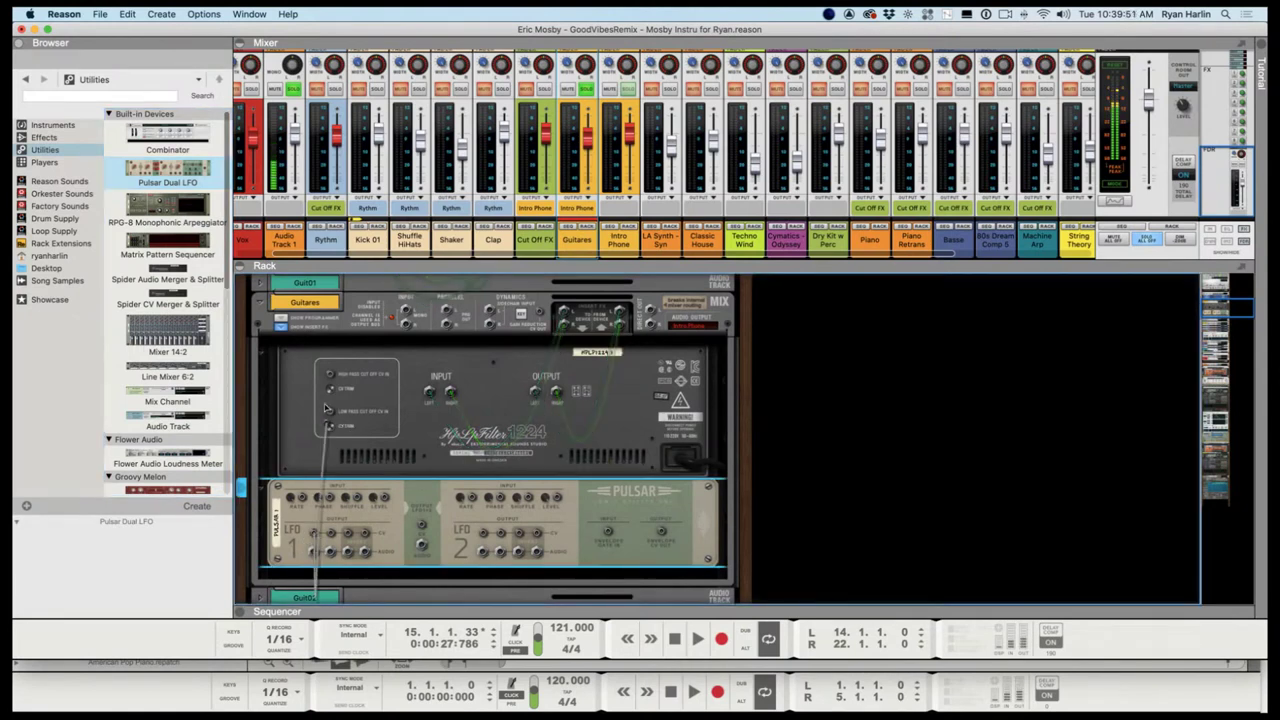
Patch Pulsar's LFO 1 CV output into the filter's Low Freq Cut Off CV input and return the rack to its front side
left_click_drag(317, 535, 330, 412)
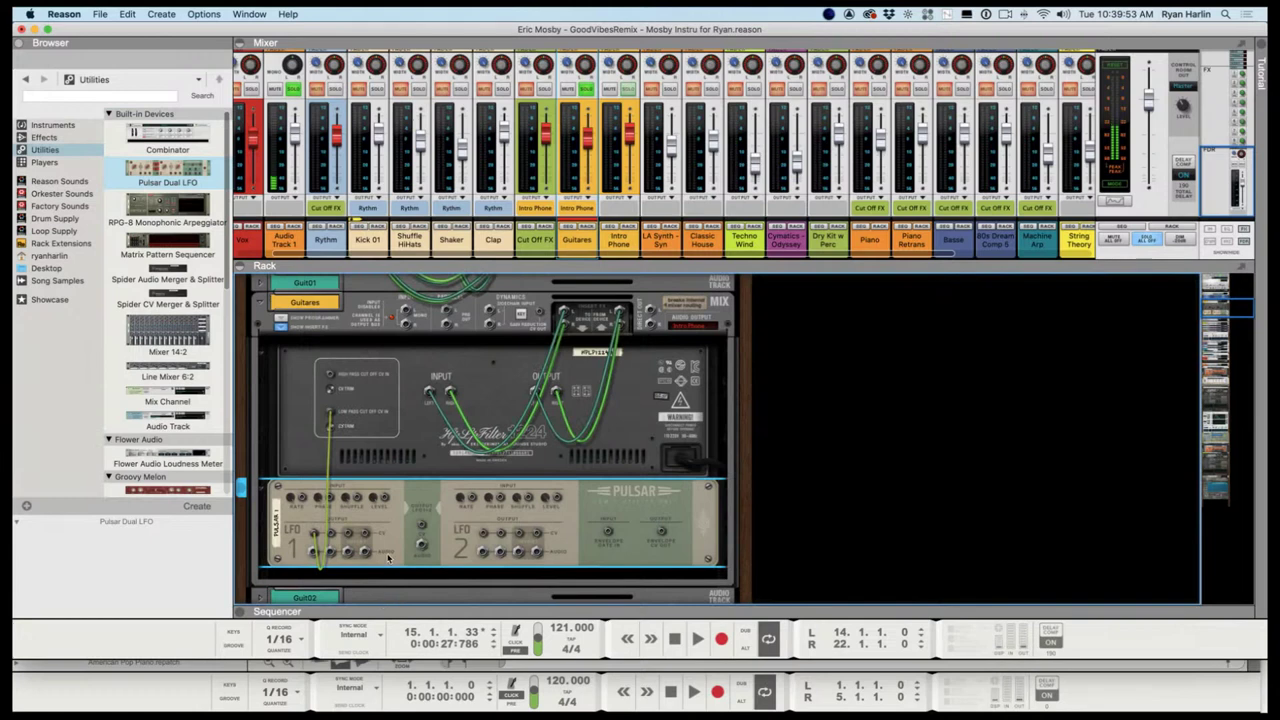
key("Tab")
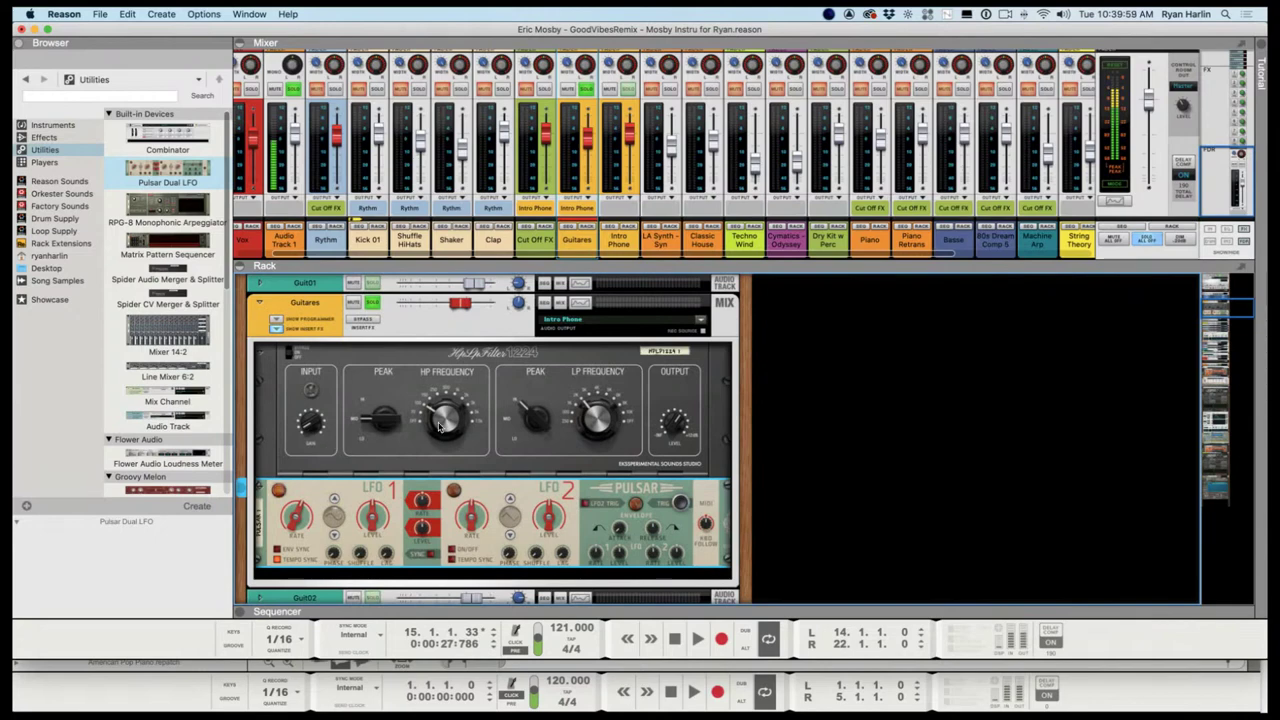
key("Tab")
key("Tab")
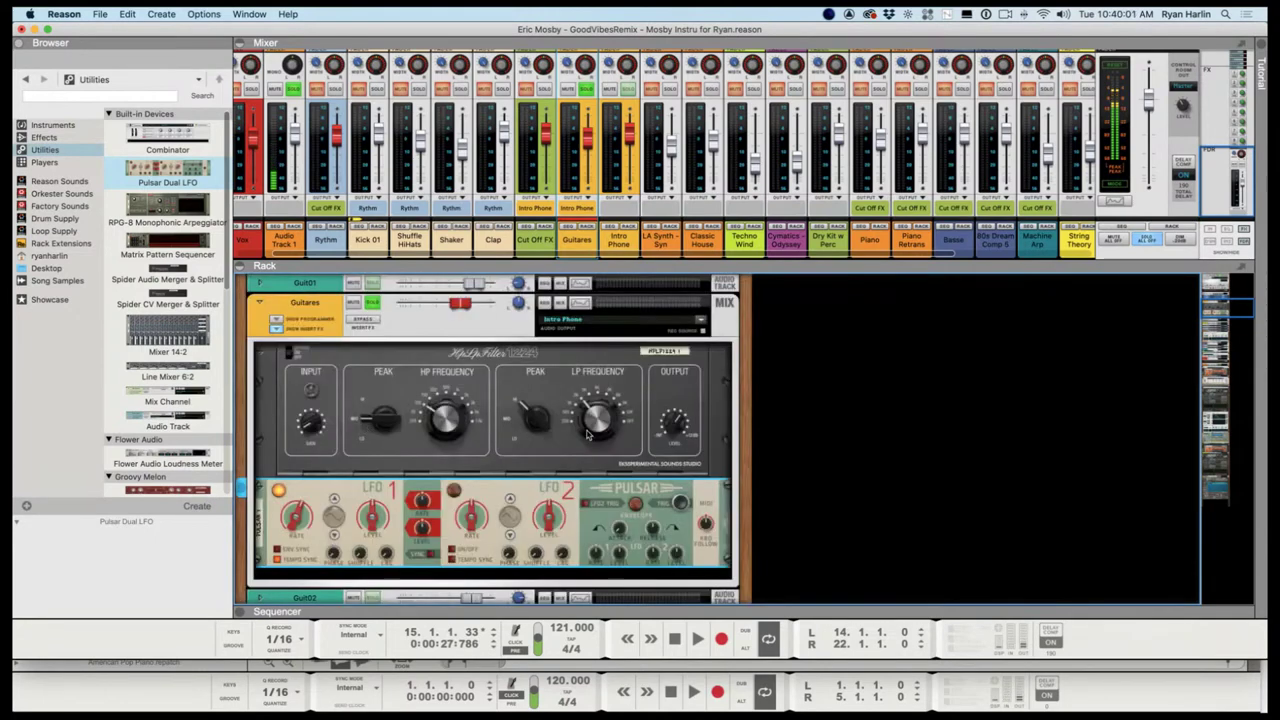
Fine-tune the filter's LP frequency around 3 kHz
left_click(597, 412)
left_click_drag(595, 425, 594, 429)
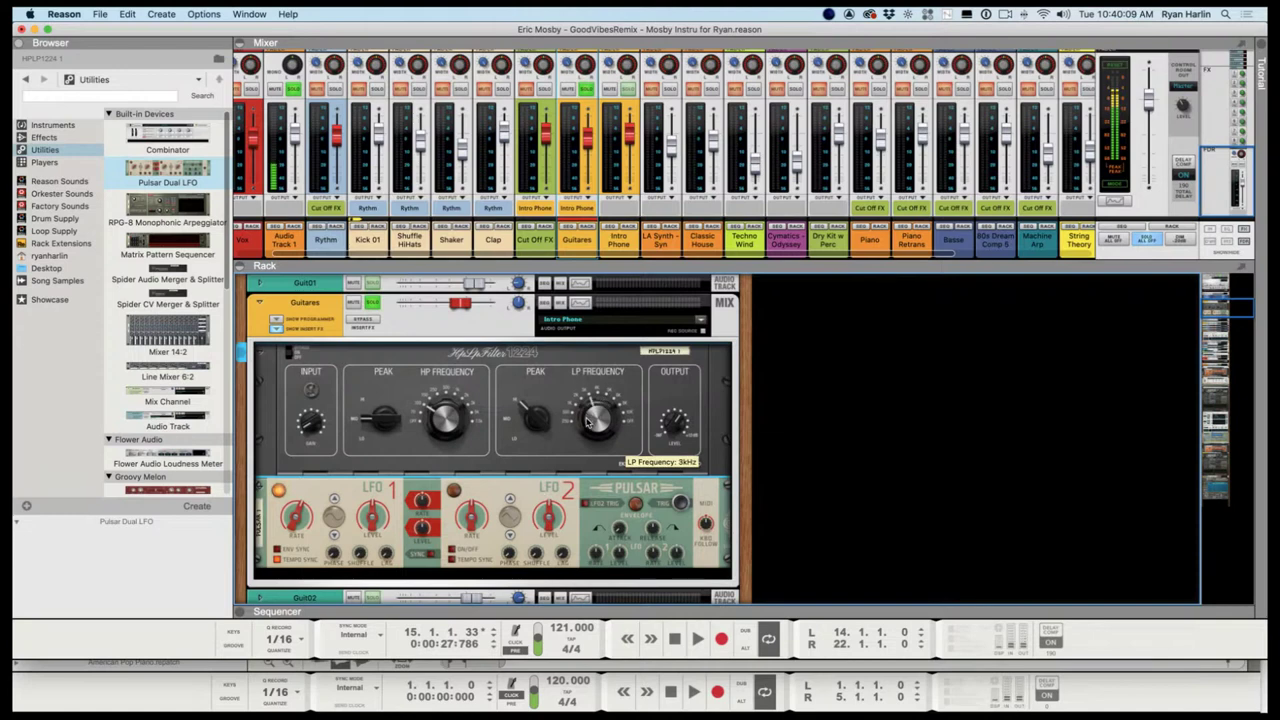
left_click_drag(588, 422, 590, 431)
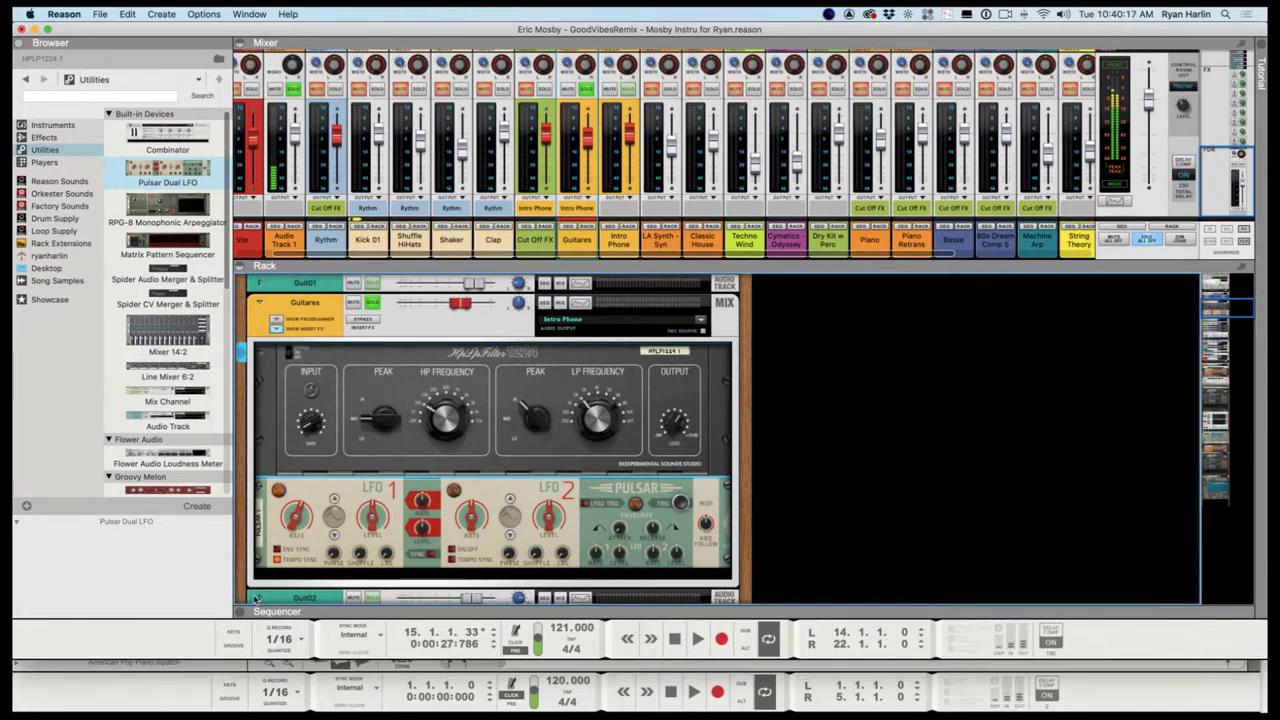
Change Pulsar's LFO 1 waveform and start playing the loop
left_click(334, 500)
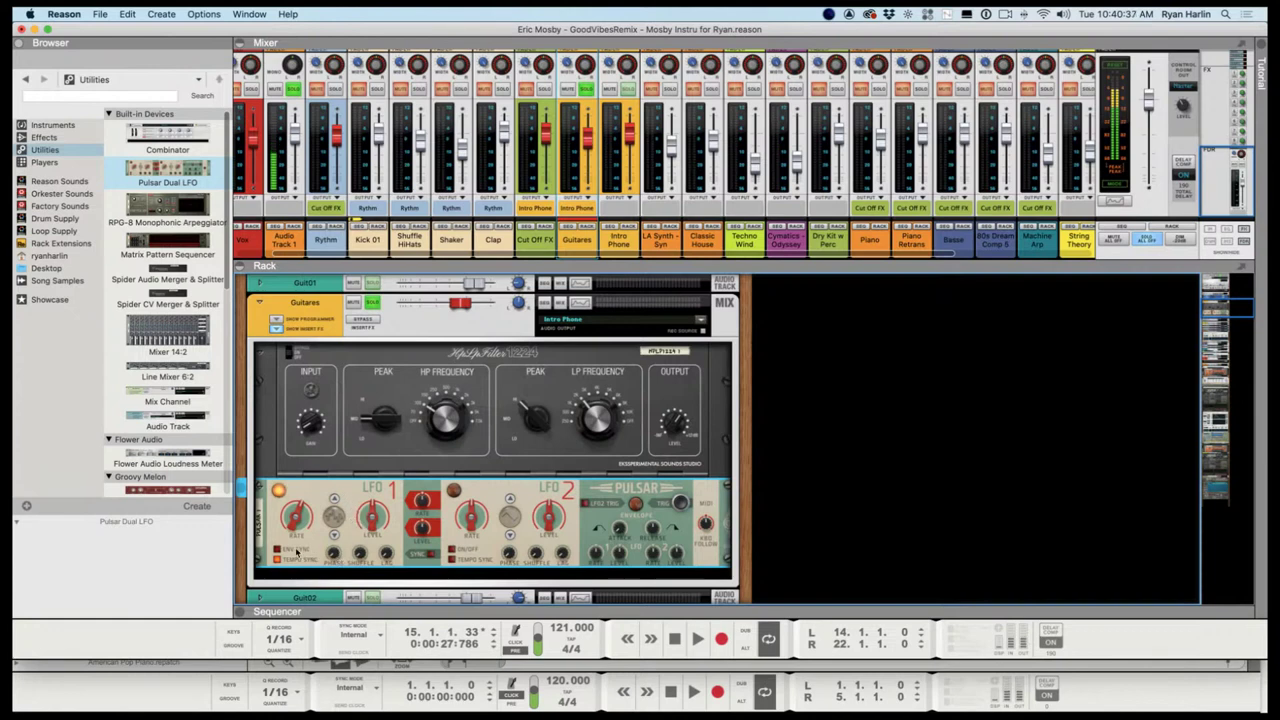
mouse_move(369, 530)
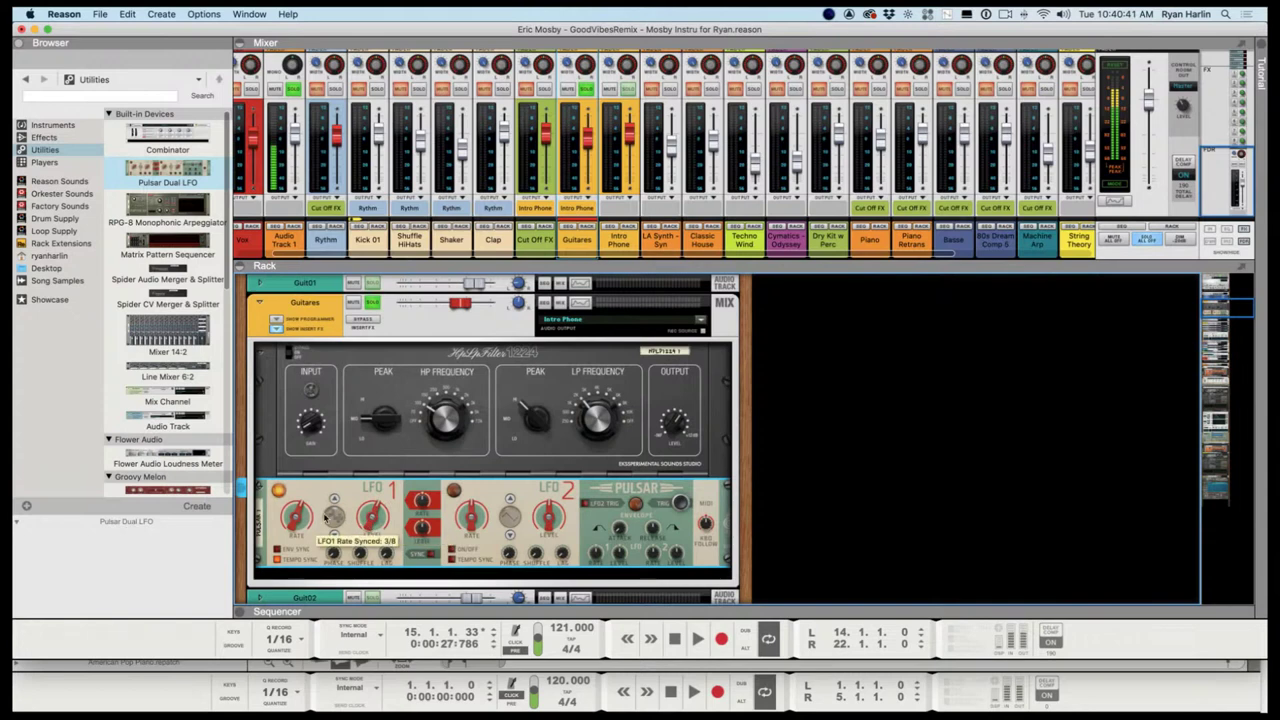
mouse_move(327, 514)
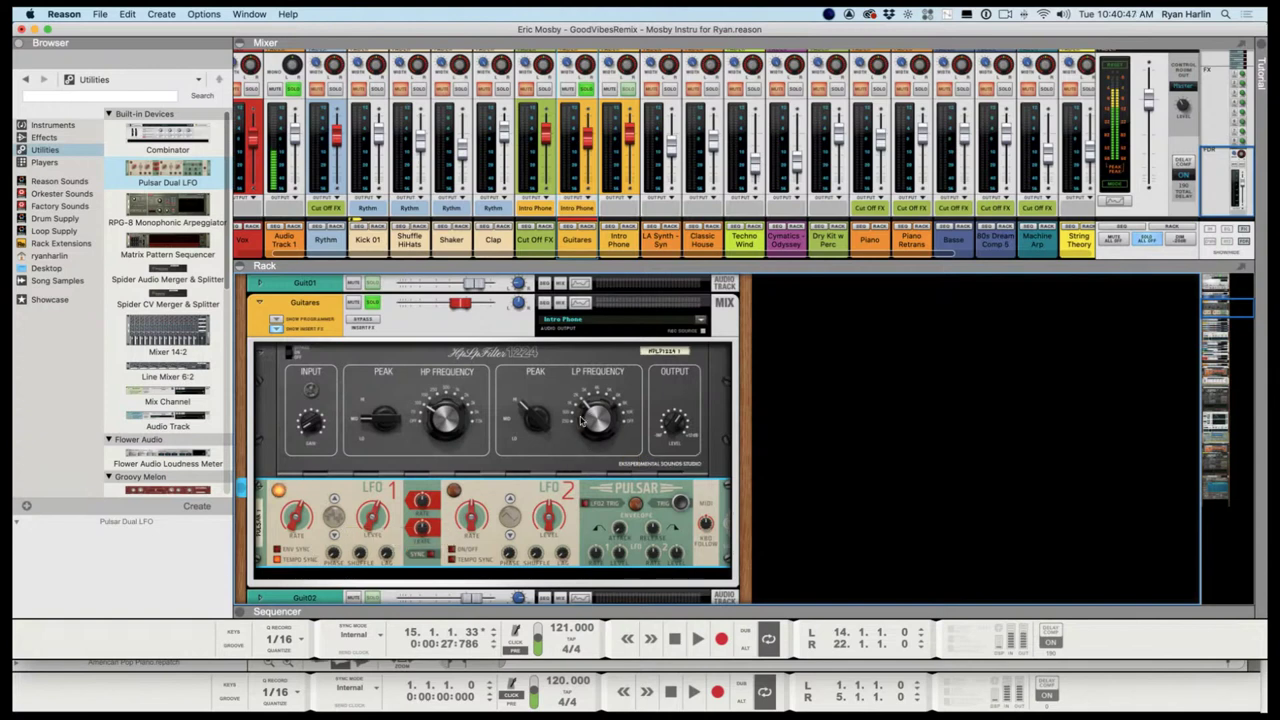
key("space")
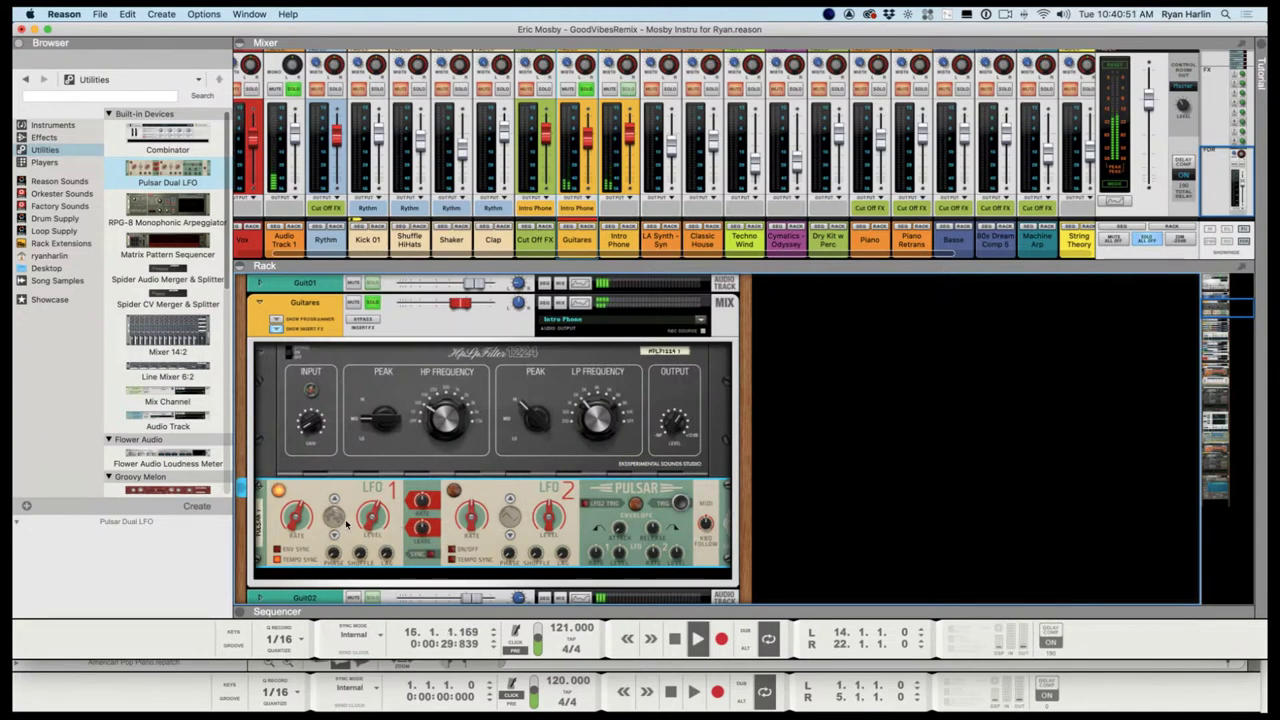
Take Audio Track 1 out of solo, then set LFO 1's synced rate to 4/4 and adjust its level
left_click(306, 88)
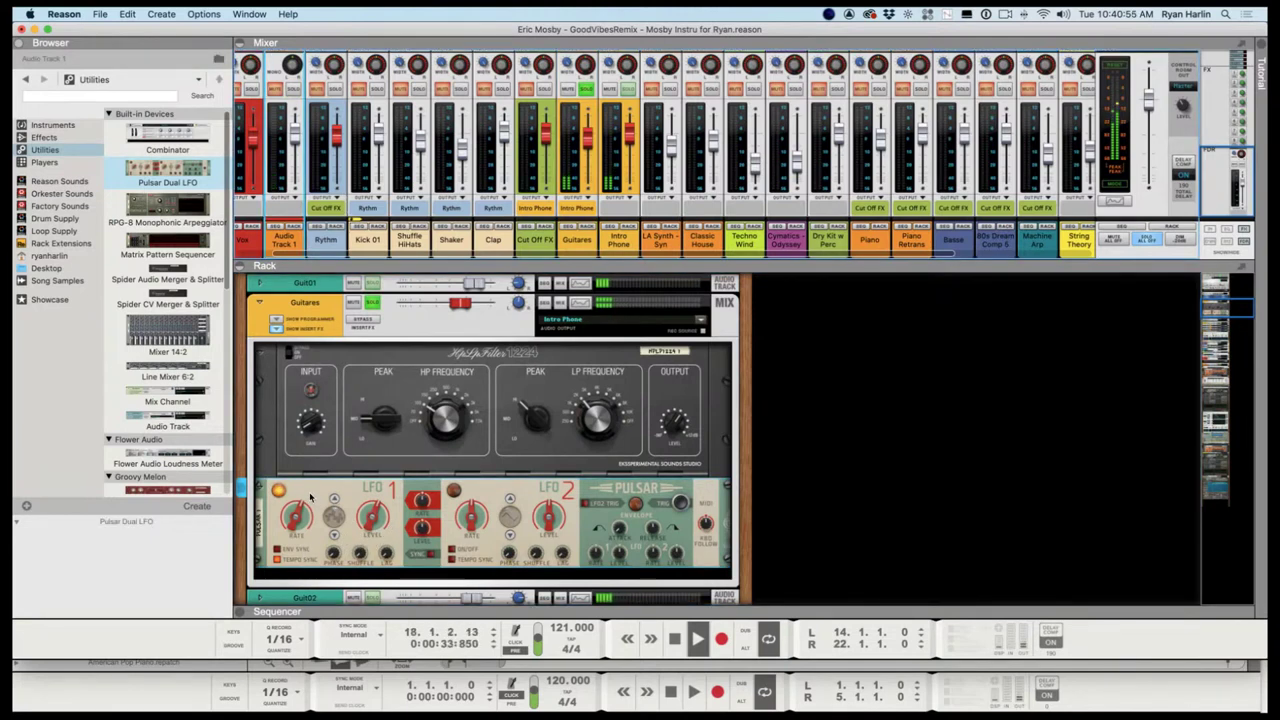
left_click(293, 527)
left_click_drag(293, 527, 297, 528)
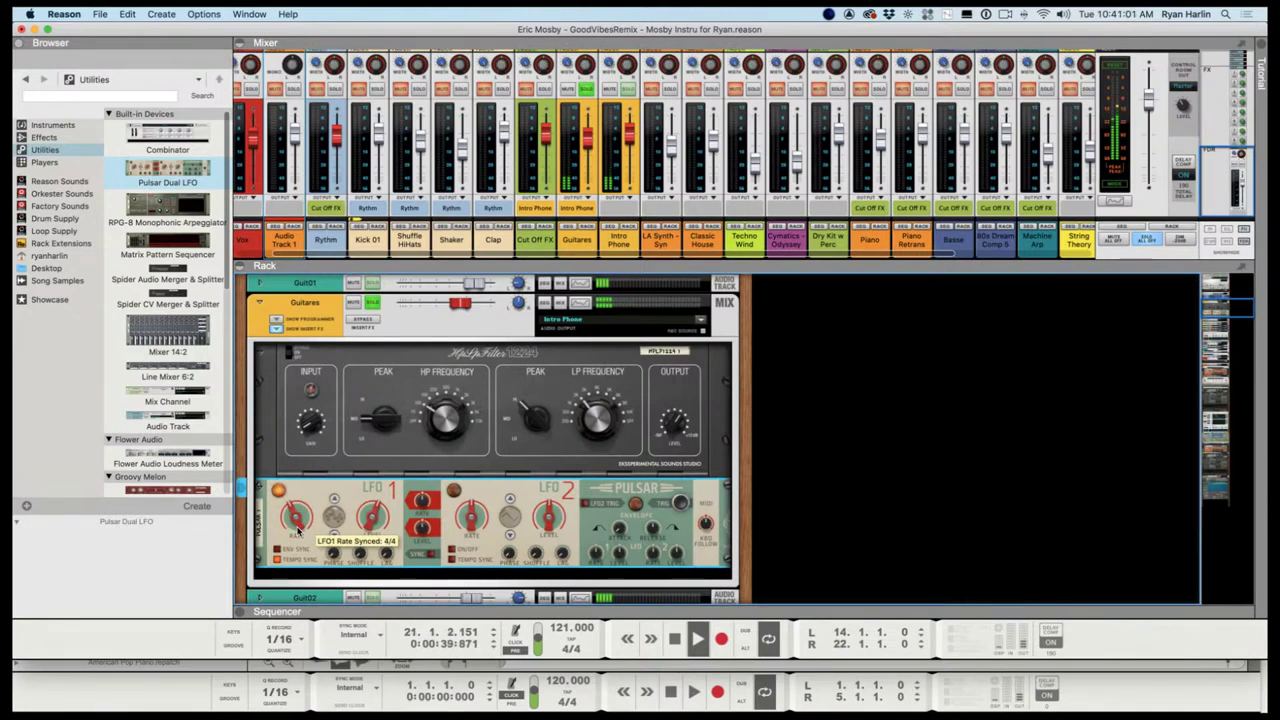
left_click_drag(368, 523, 368, 527)
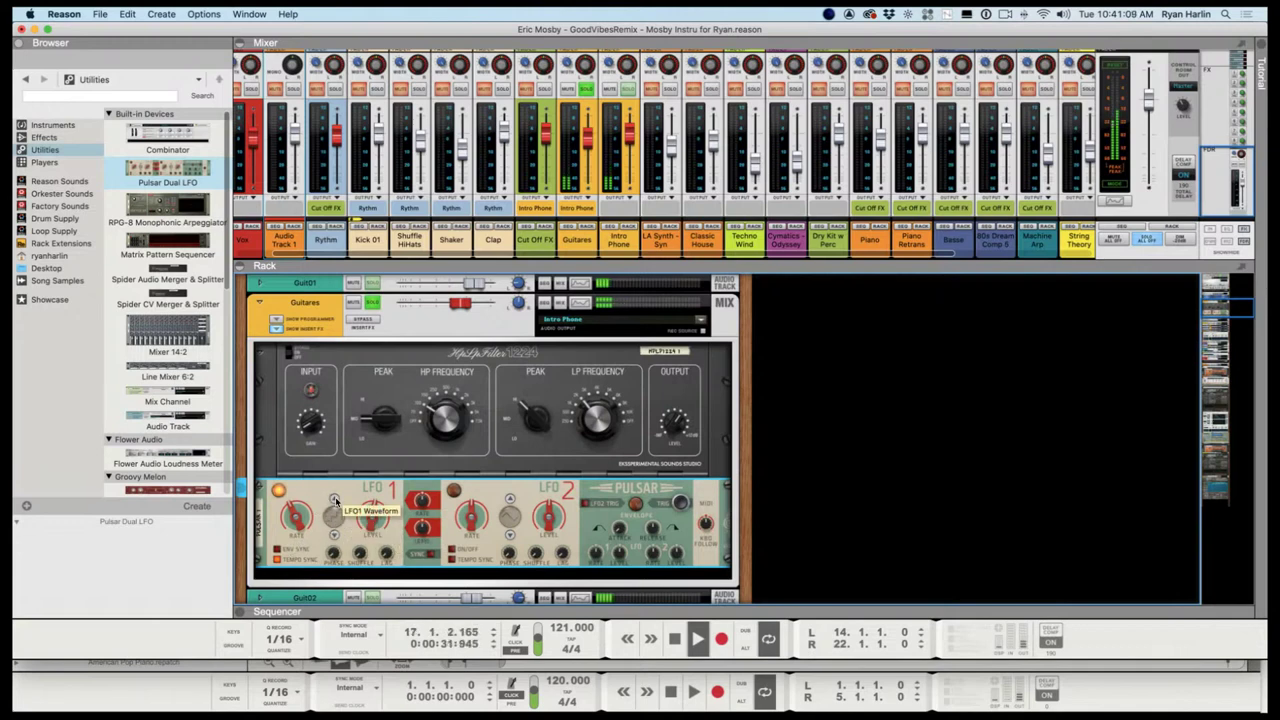
Audition further LFO 1 waveforms against the filter's Hi LP peak, and solo Audio Track 1 again
left_click(334, 499)
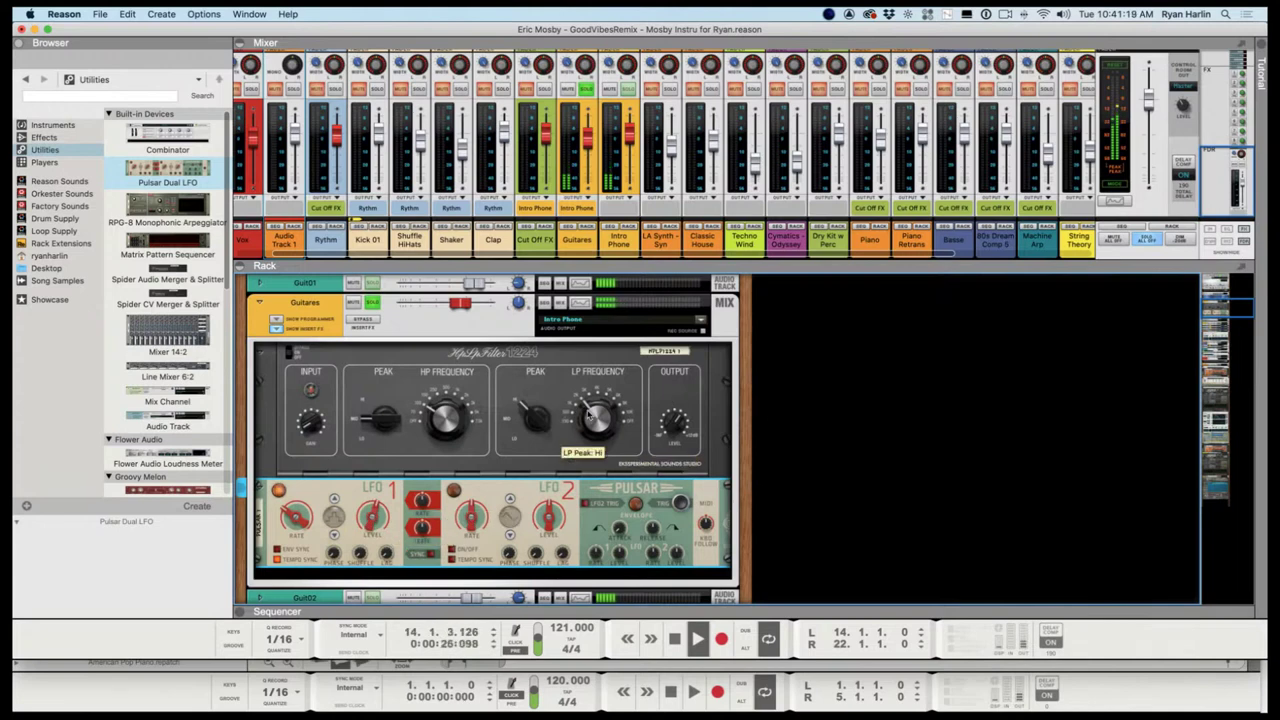
left_click(535, 420)
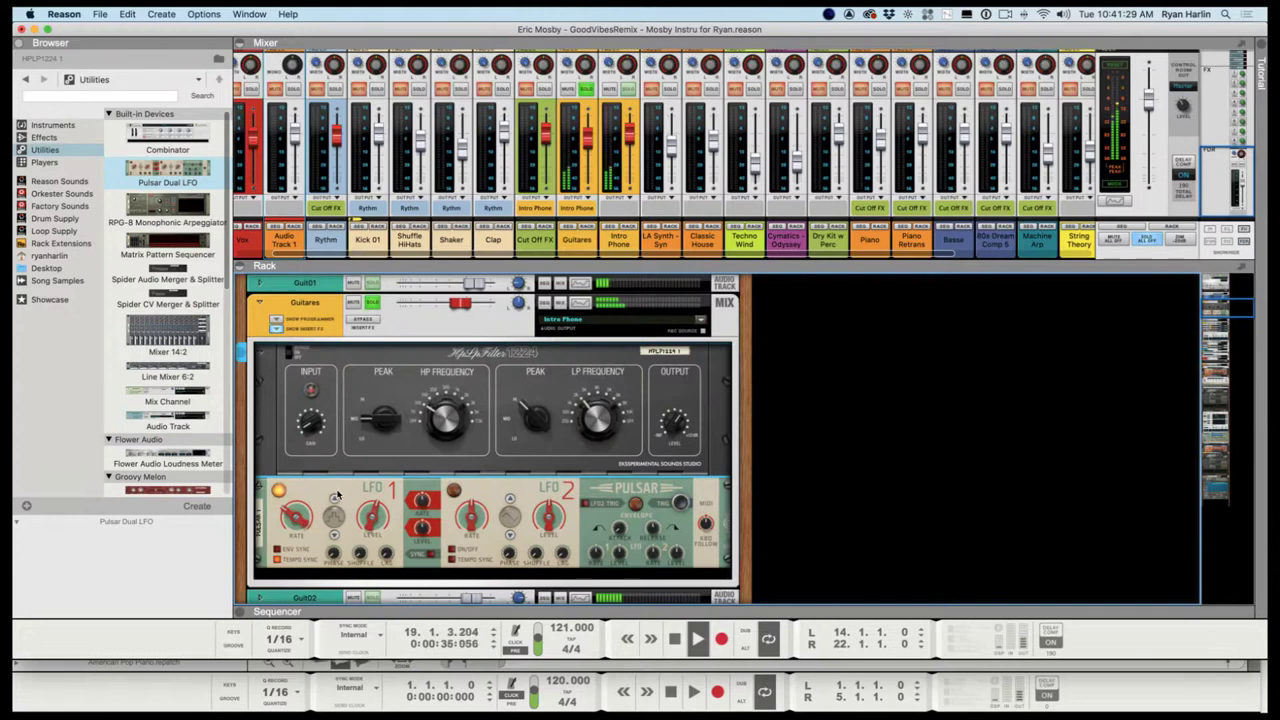
left_click(335, 500)
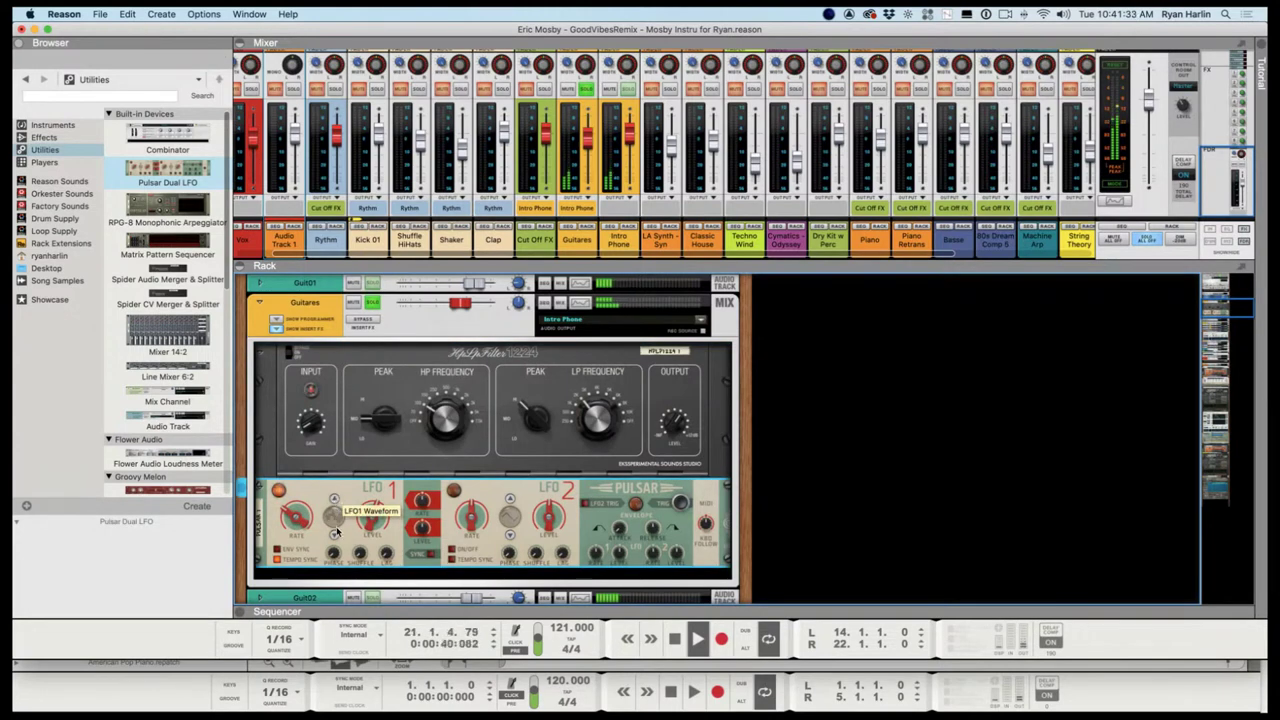
left_click(293, 88)
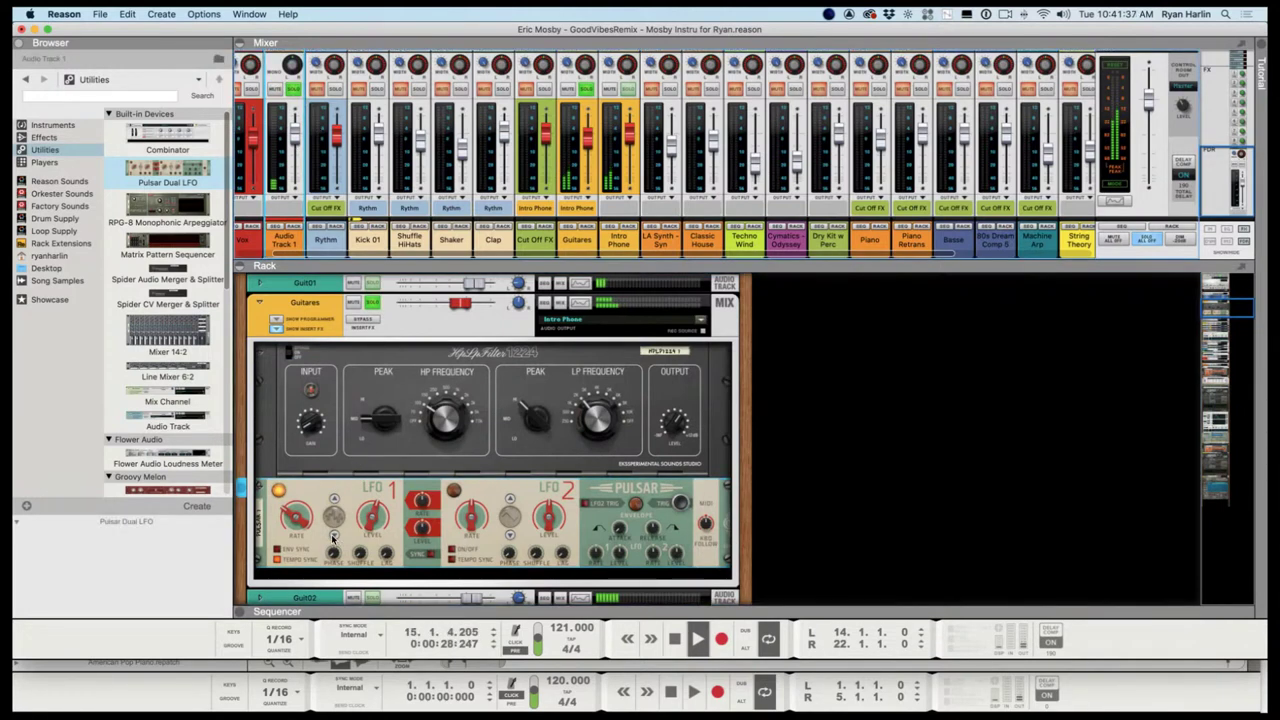
Try the square waveform on LFO 1 with the level at 75% and the synced rate at 1/16
left_click(333, 537)
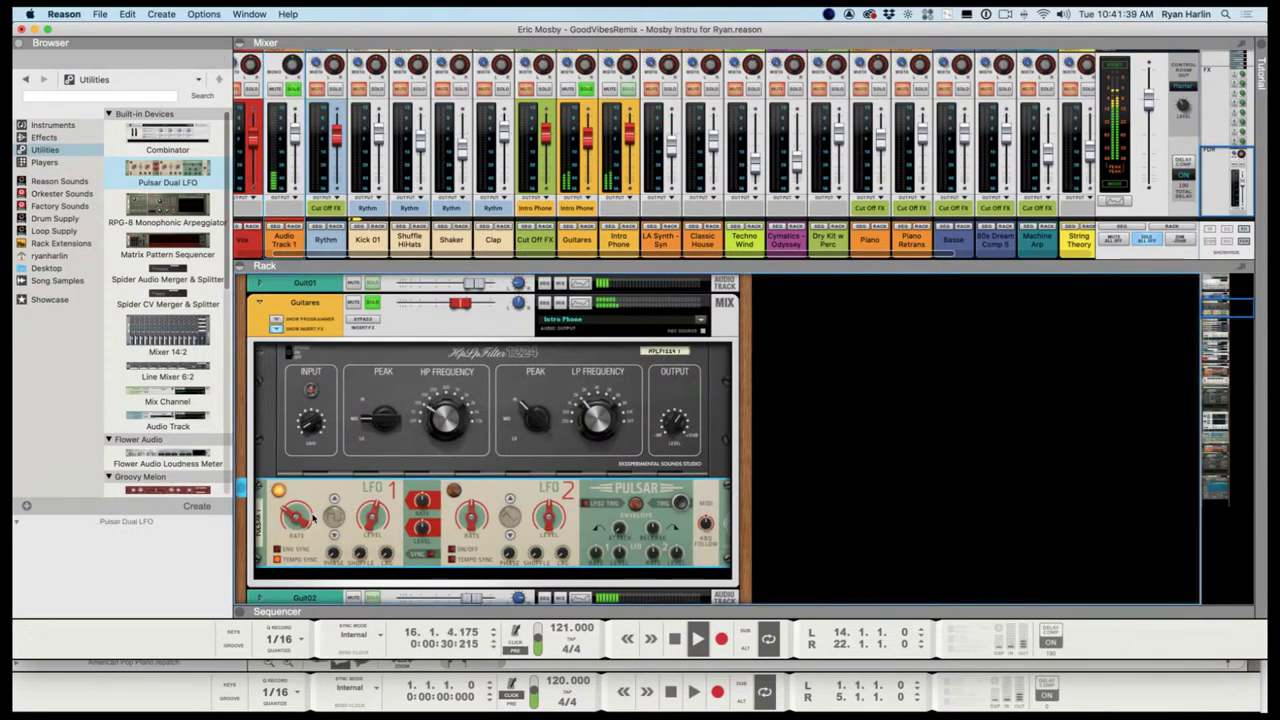
mouse_move(368, 521)
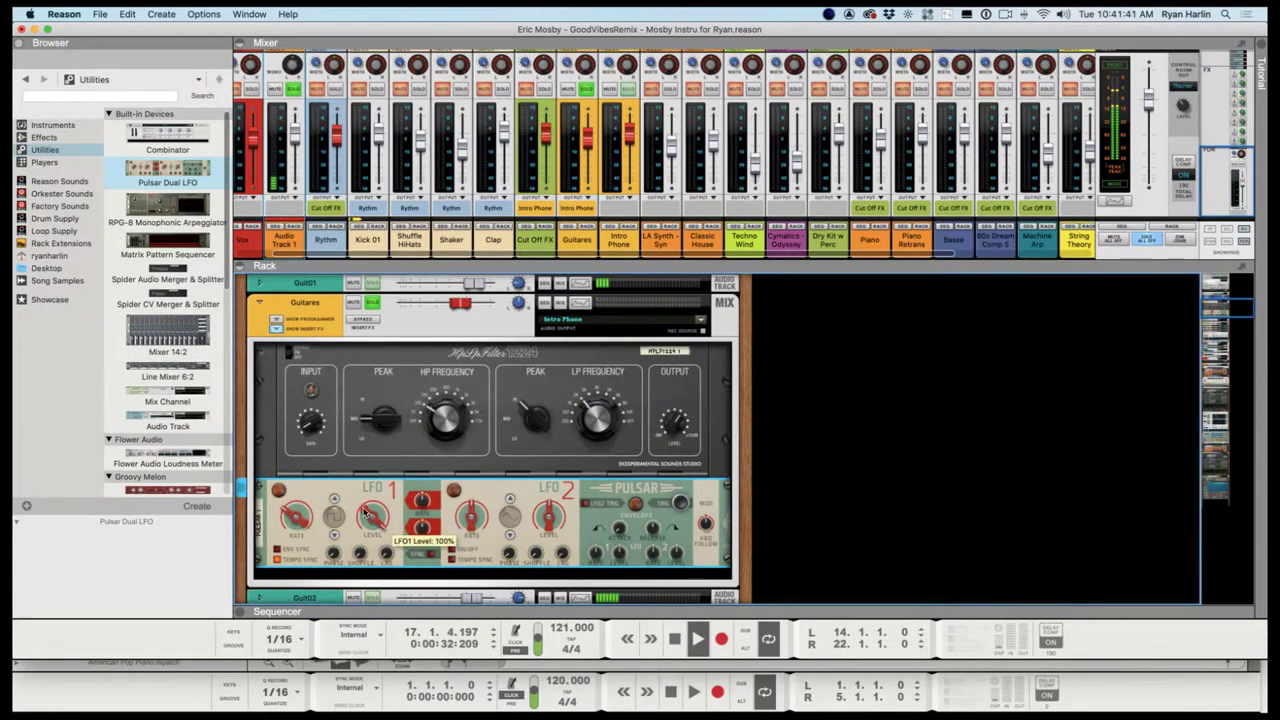
left_click_drag(367, 520, 367, 523)
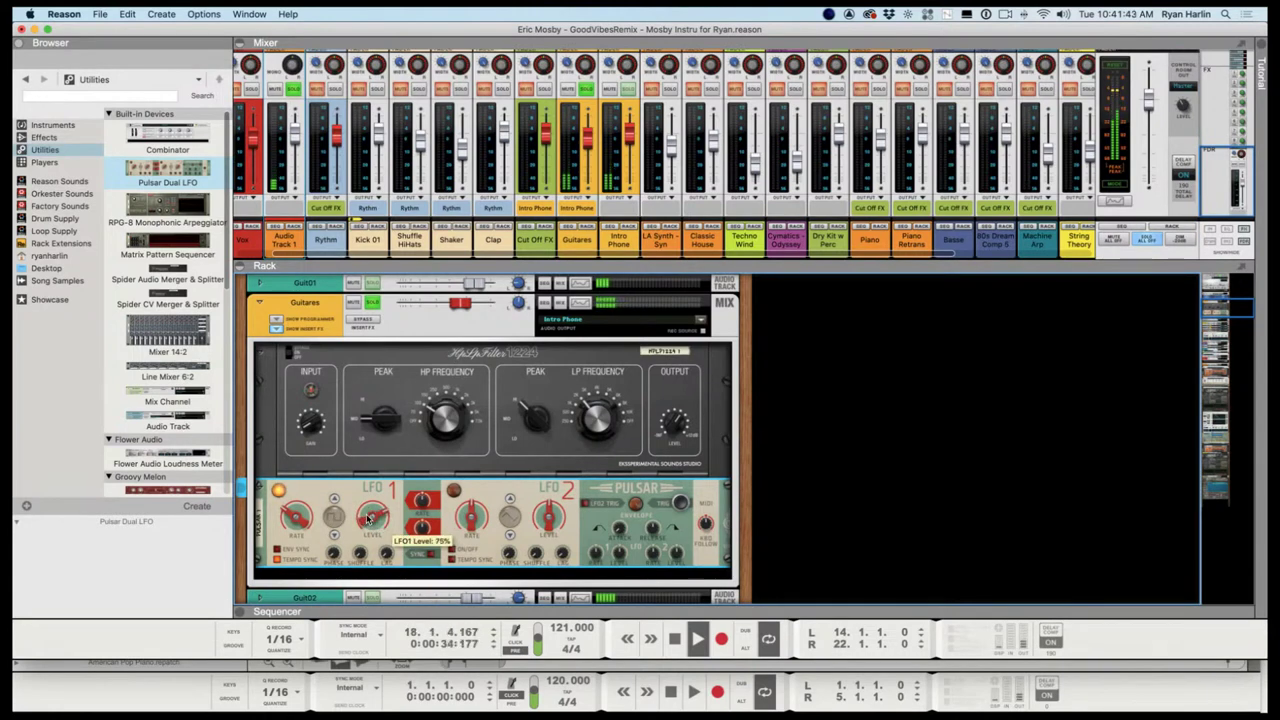
mouse_move(296, 514)
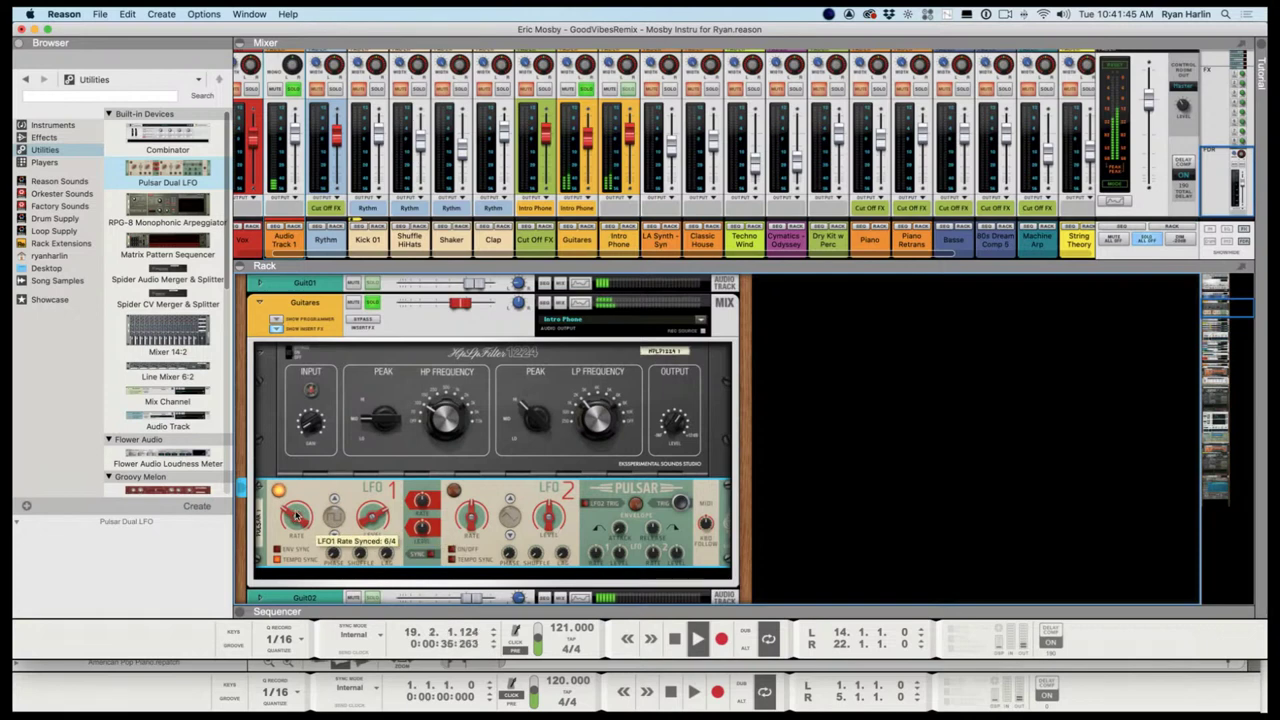
left_click_drag(296, 514, 293, 518)
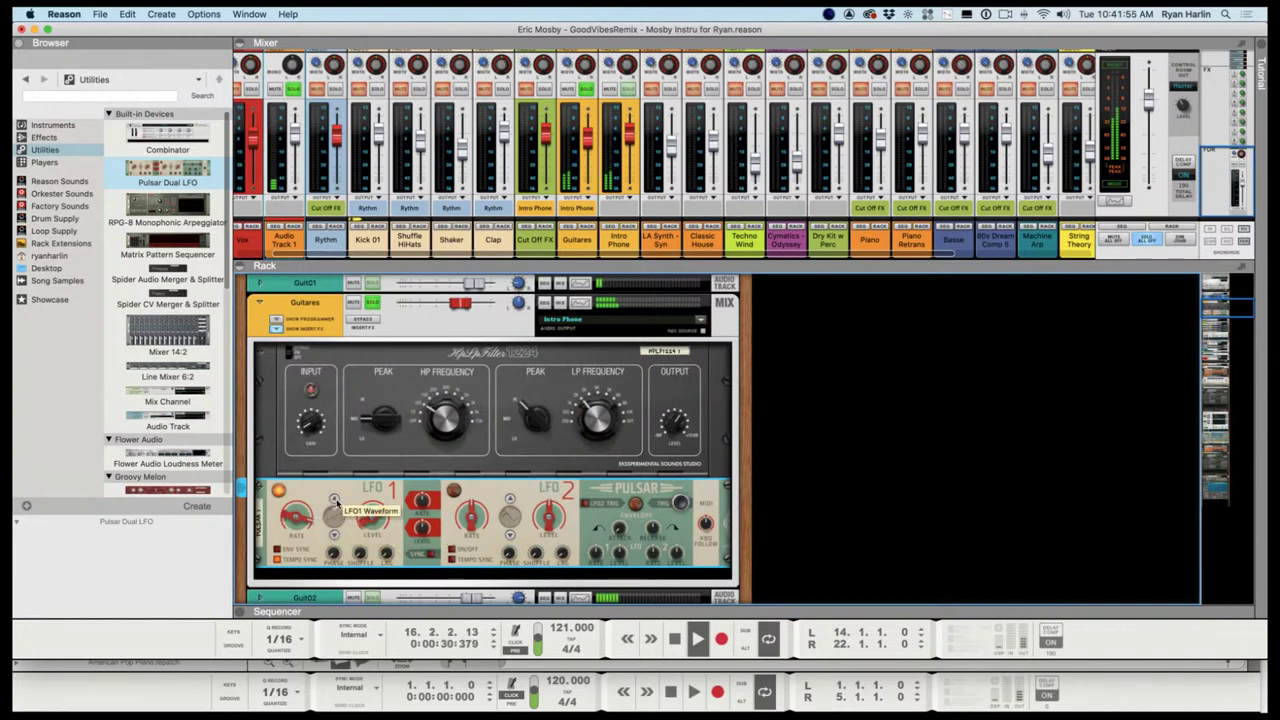
Return LFO 1 to its previous waveform, with its level at 63% and synced rate at 1/4
left_click(333, 498)
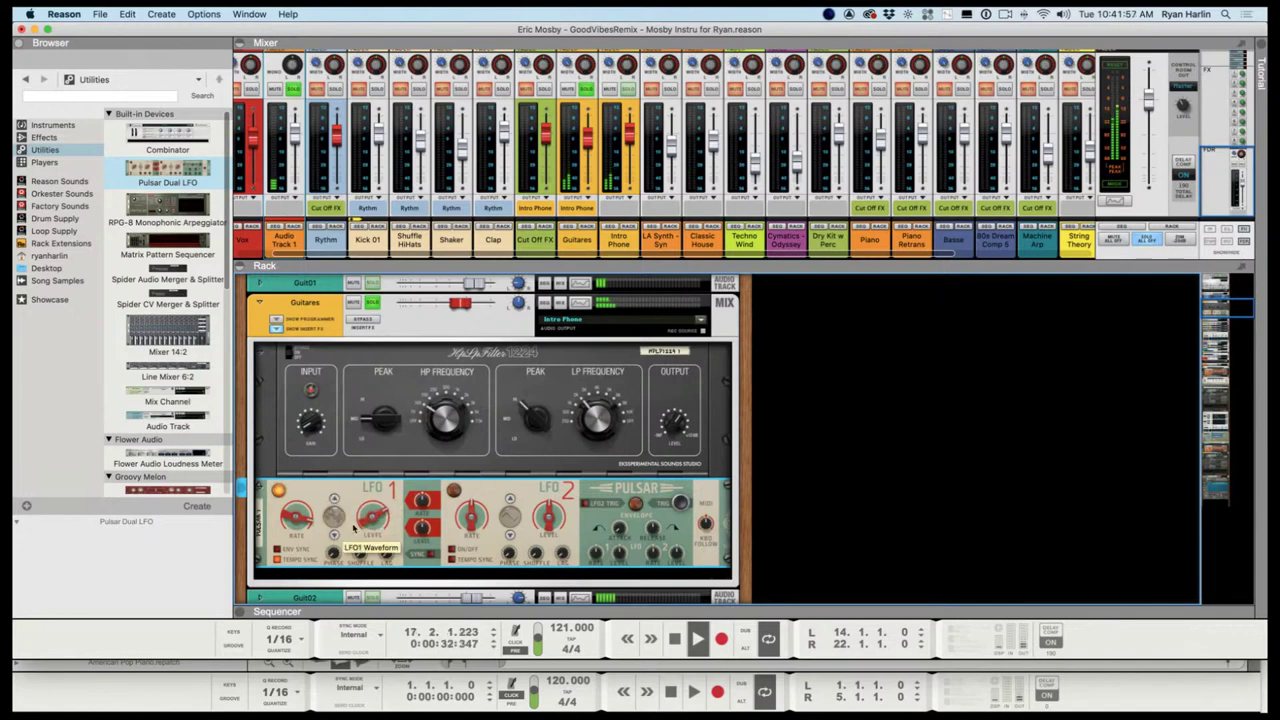
left_click_drag(370, 527, 370, 526)
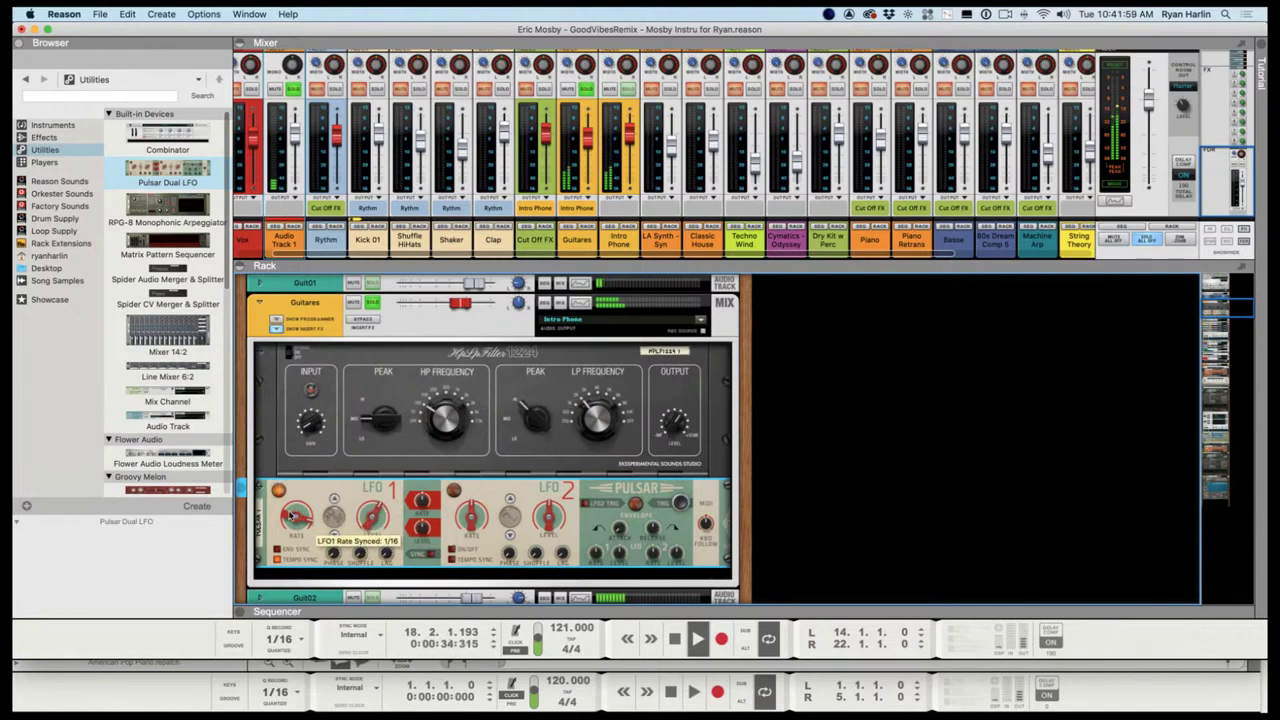
left_click_drag(291, 515, 295, 524)
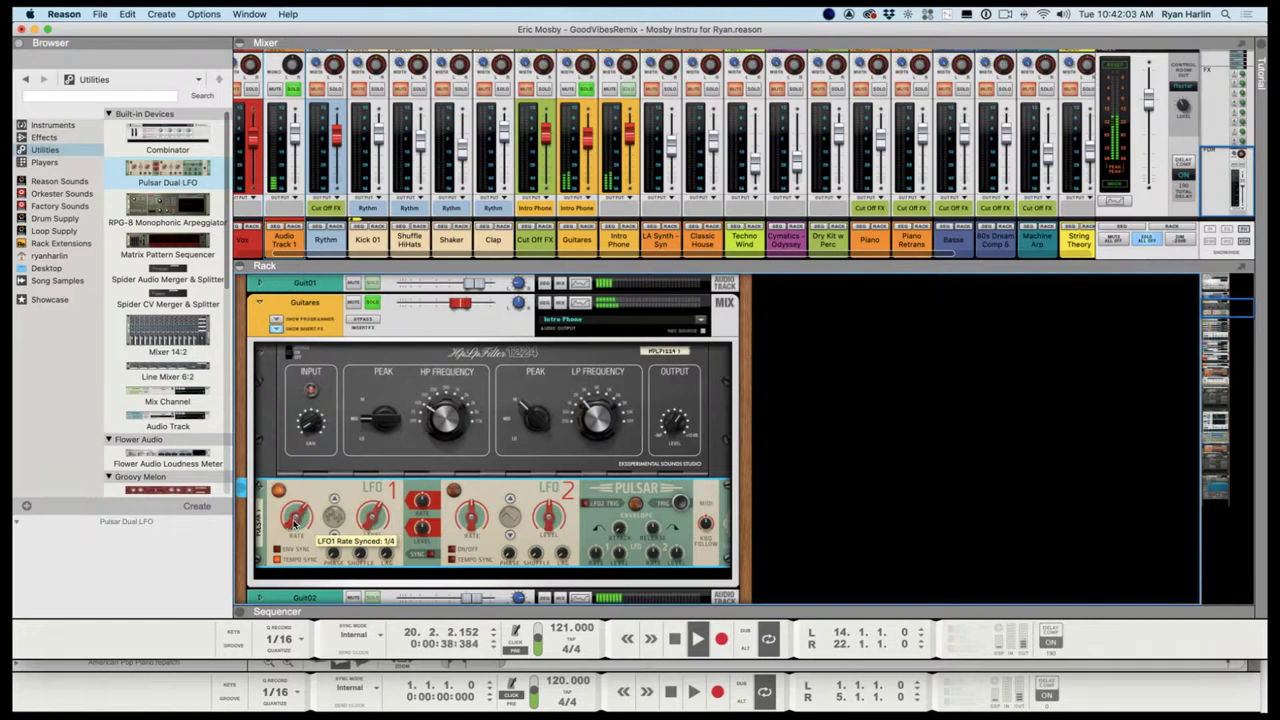
Adjust the filter's HP frequency and set LFO 1's synced rate to 2/4
left_click(440, 428)
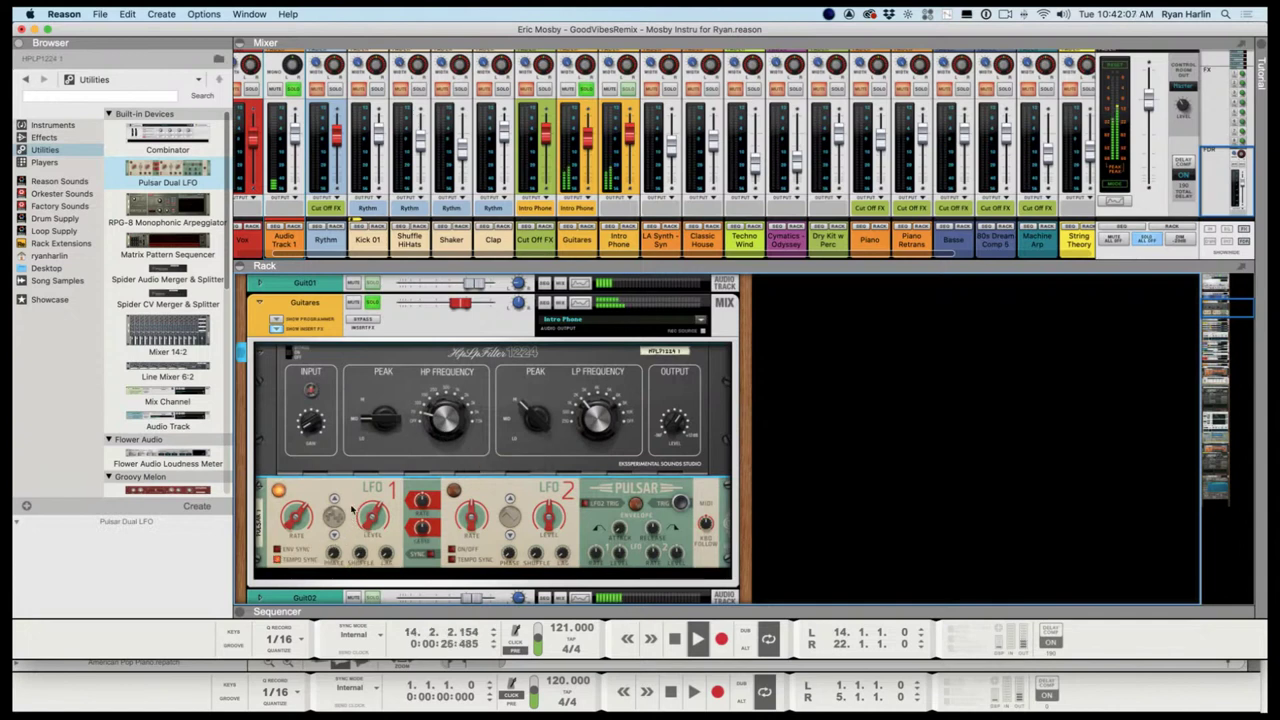
mouse_move(293, 521)
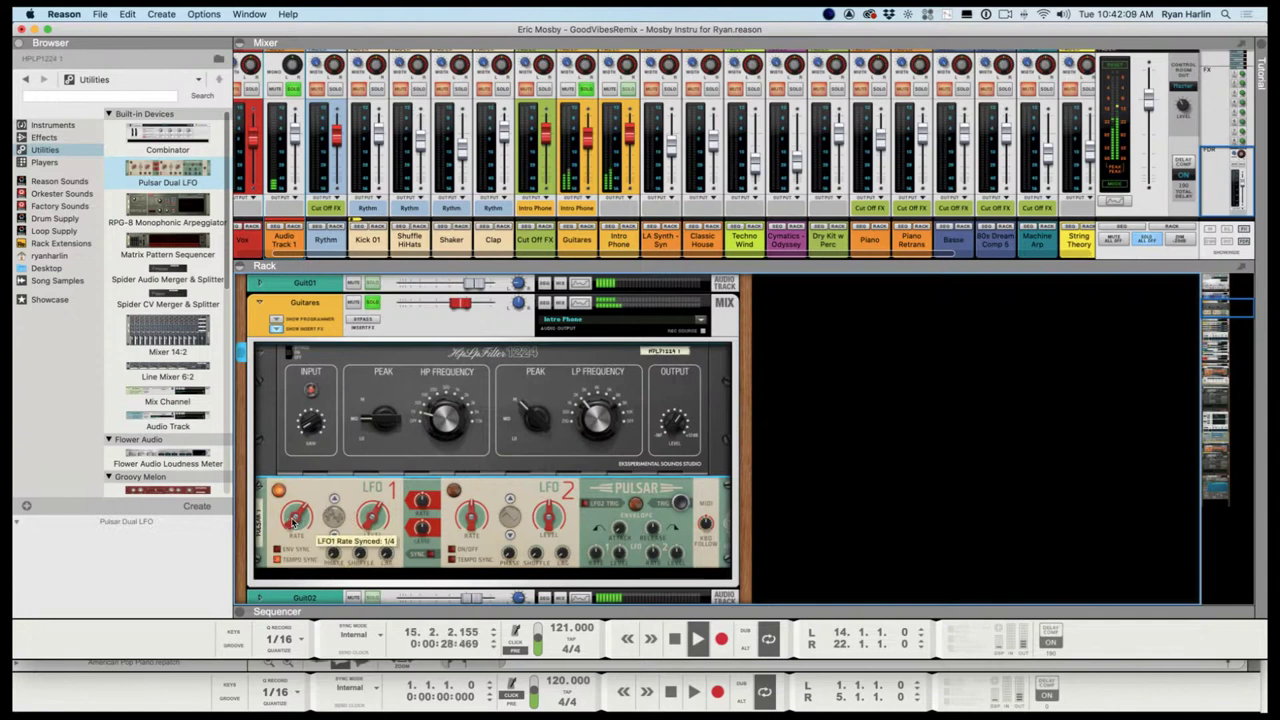
mouse_move(375, 530)
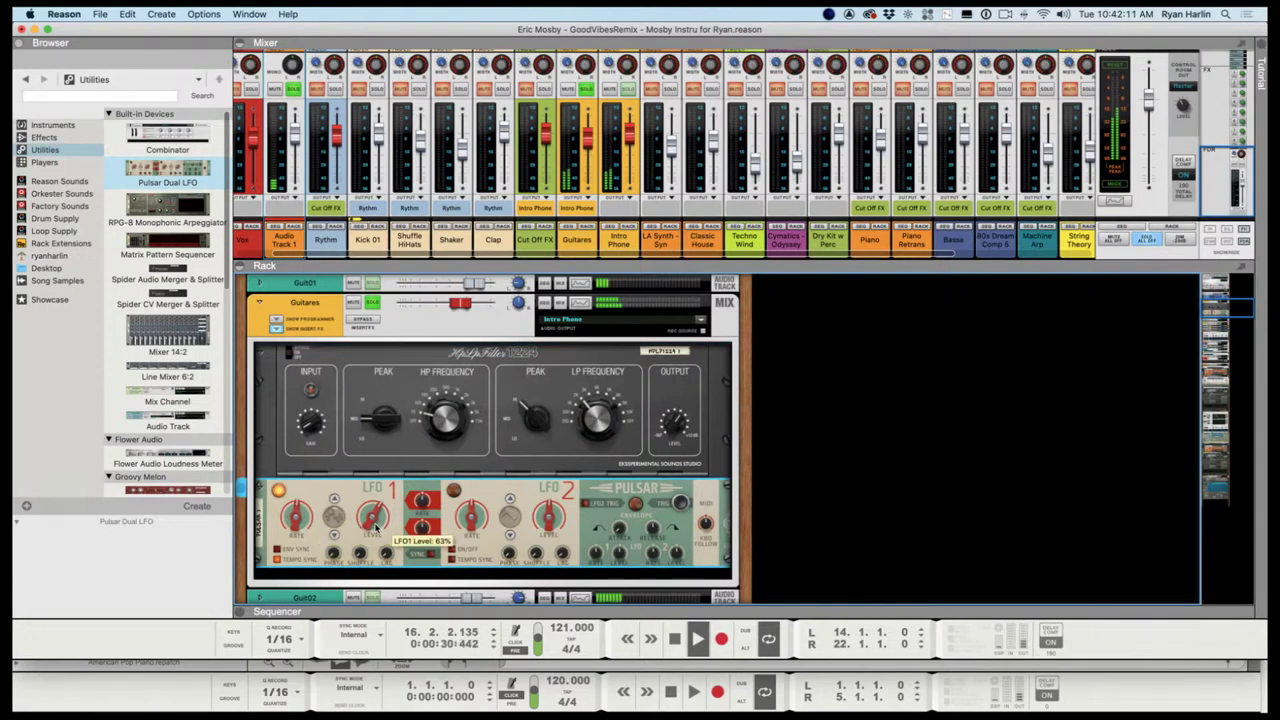
key("super+Tab")
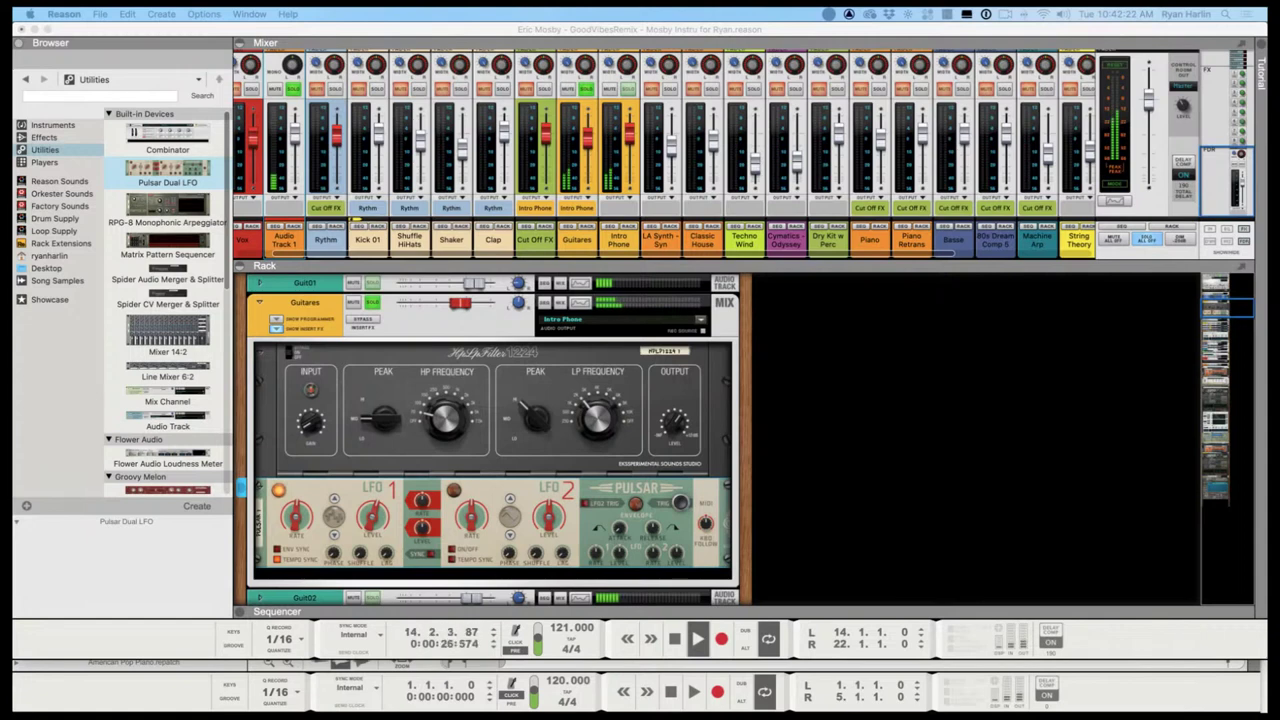
left_click(119, 601)
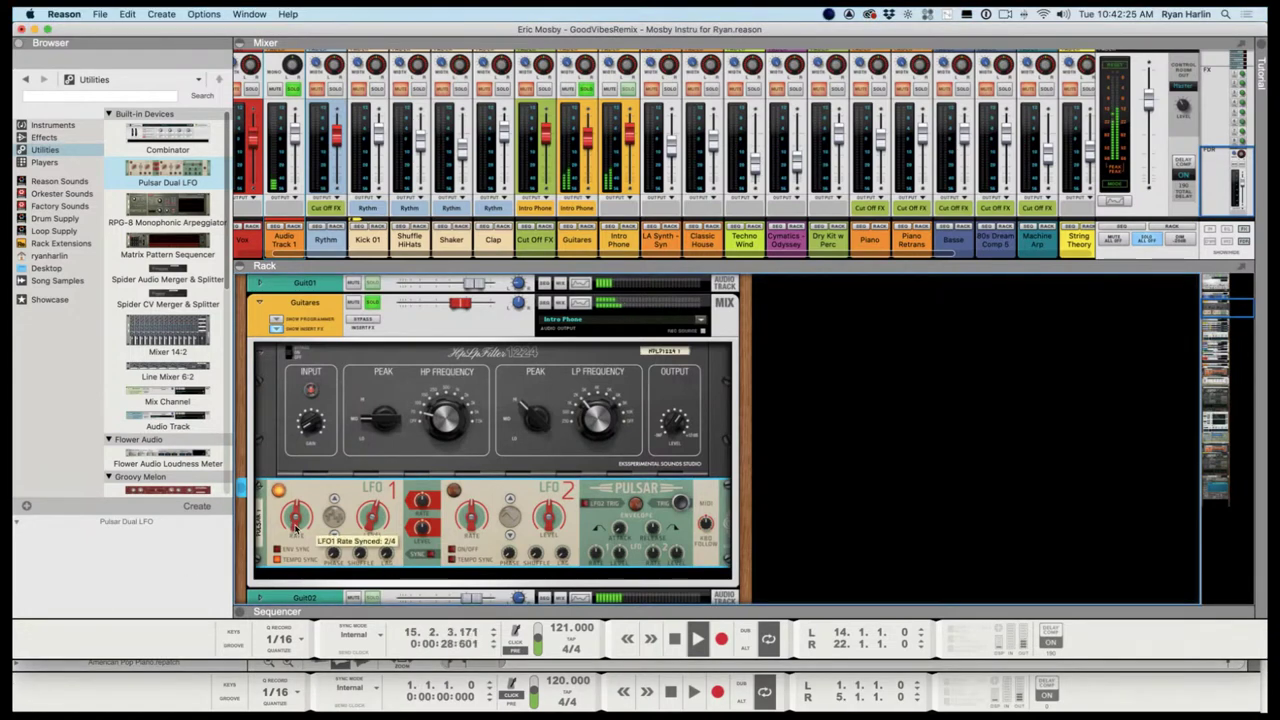
left_click_drag(294, 528, 292, 515)
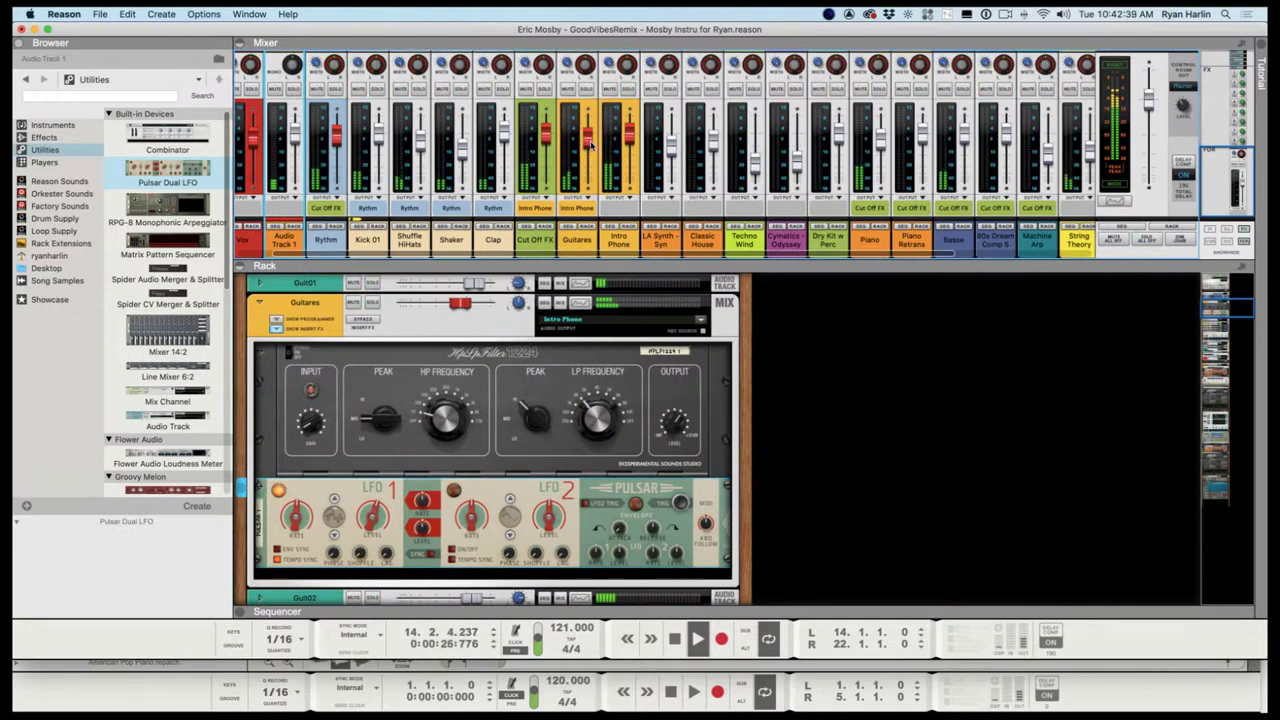
Raise the Guitares channel fader with all solos off, and replay part of the loop to check the balance
left_click_drag(587, 149, 588, 139)
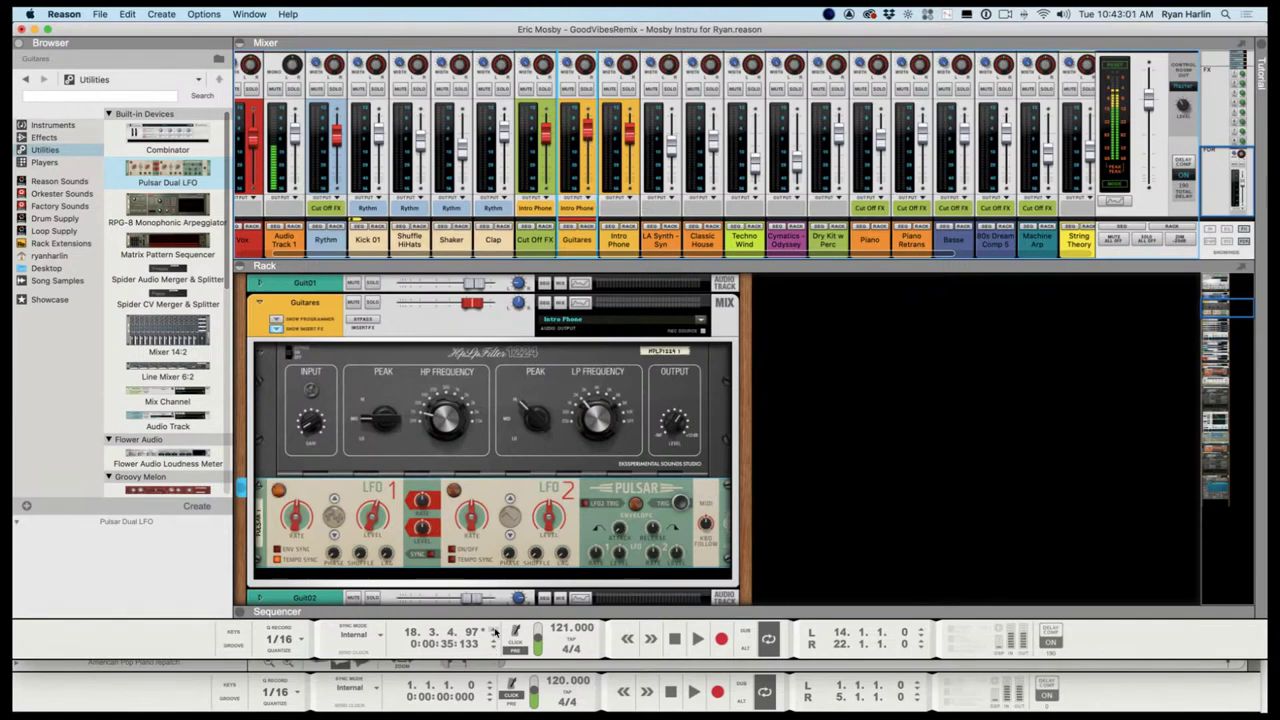
mouse_move(497, 612)
left_mouse_down()
mouse_move(491, 569)
mouse_move(491, 612)
left_mouse_up()
scroll(560, 530, "down", 1)
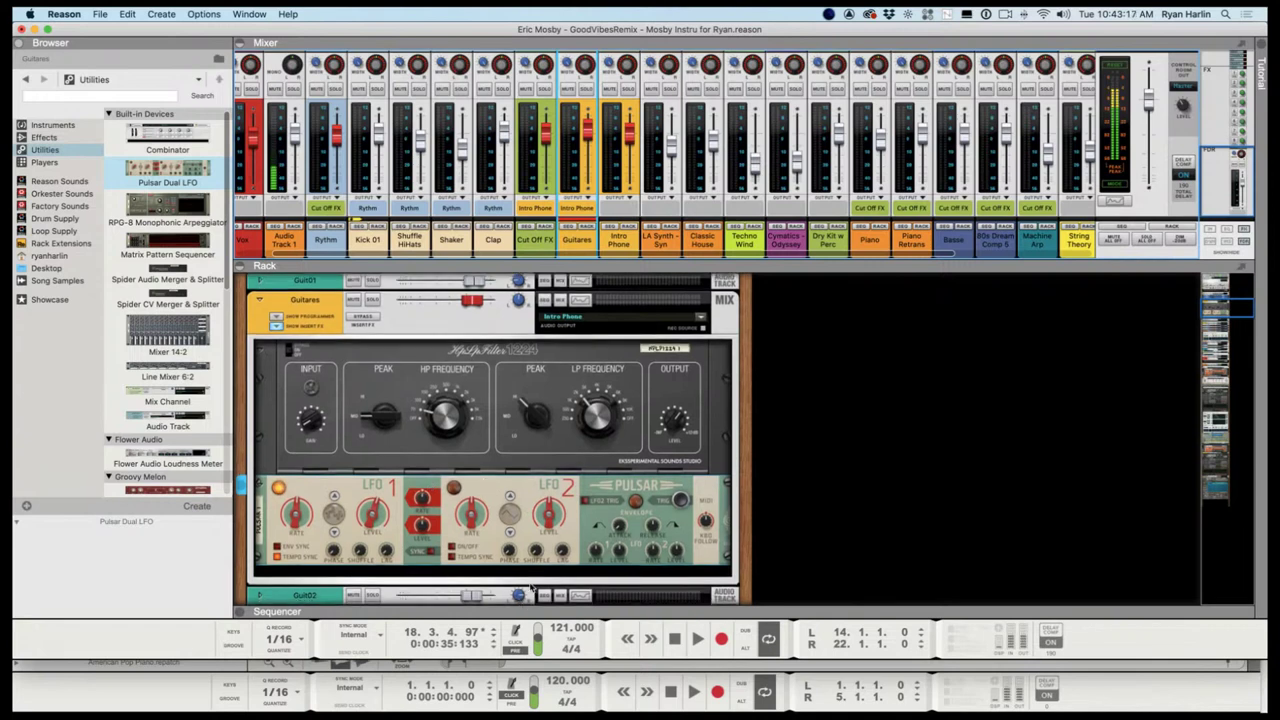
key("space")
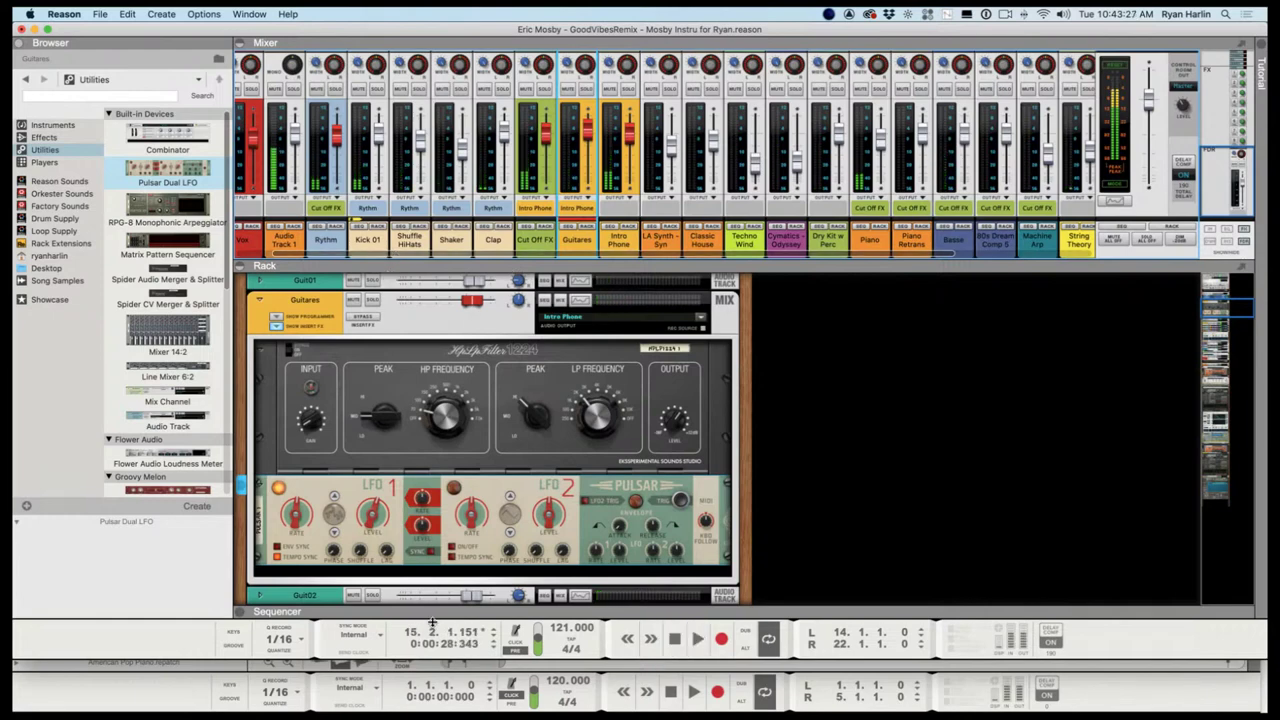
In the sequencer, move the song position to 14.1.1.0 at the start of PréRefrain, and list the Instruments in the browser
key("F7")
key("F6")
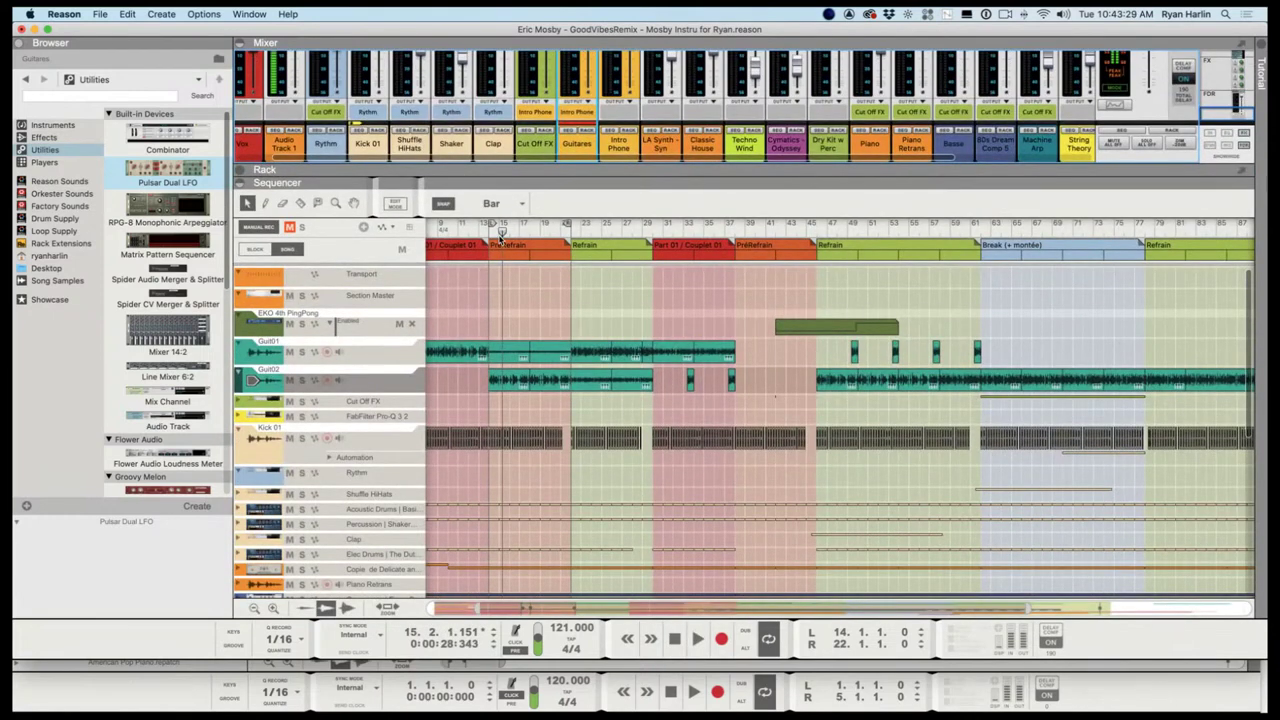
left_click_drag(500, 238, 487, 238)
left_click(50, 126)
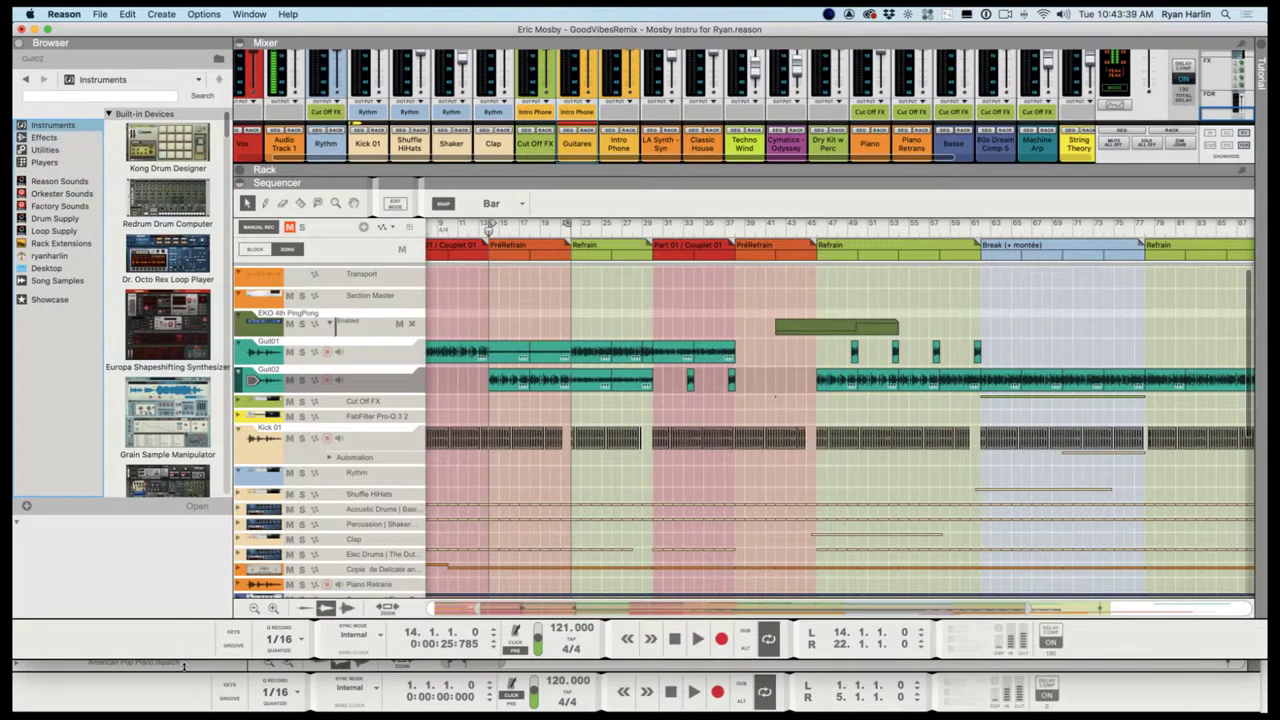
Extend the song window to full height and look through the instrument devices in the browser
left_click_drag(183, 666, 182, 704)
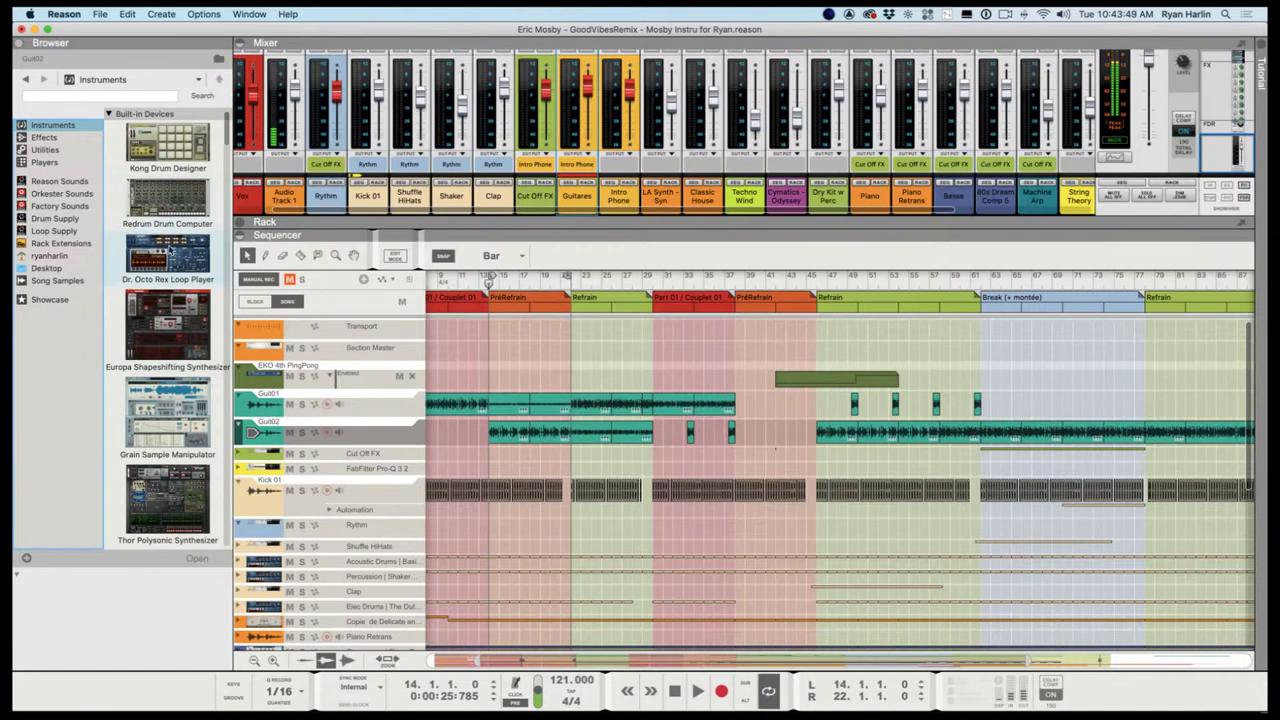
scroll(157, 225, "down", 3)
scroll(157, 220, "down", 8)
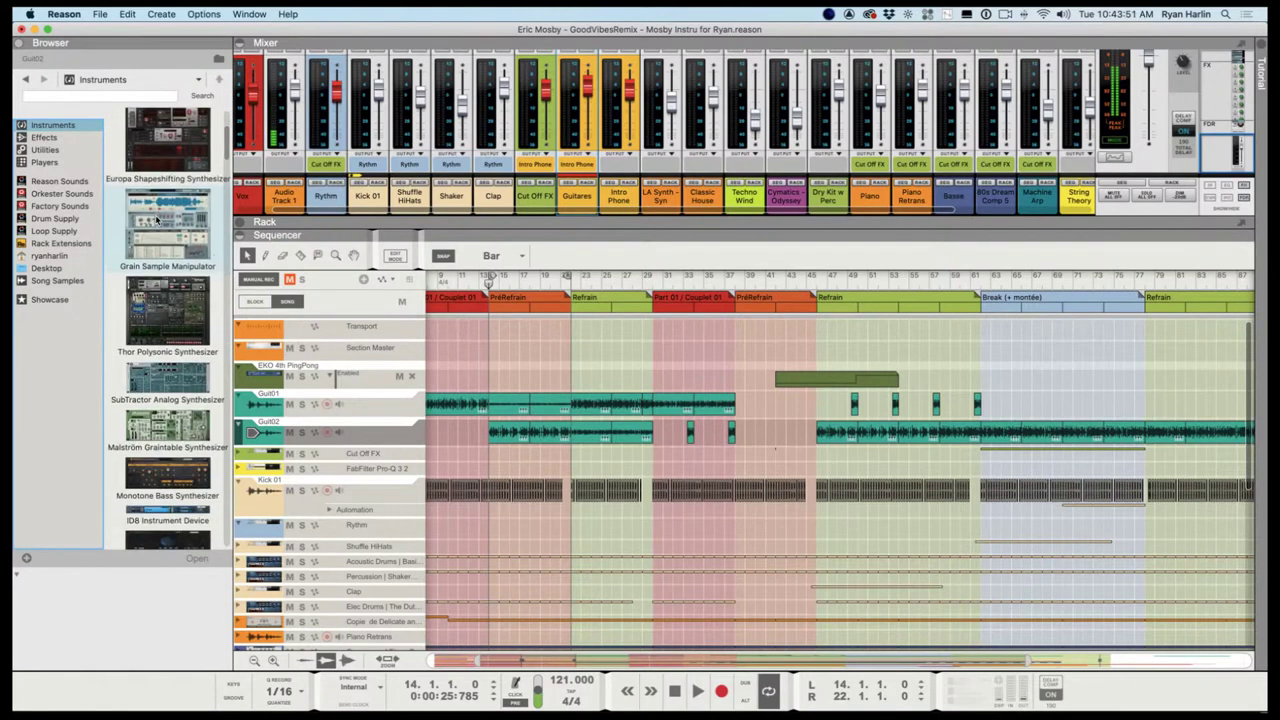
scroll(150, 400, "down", 8)
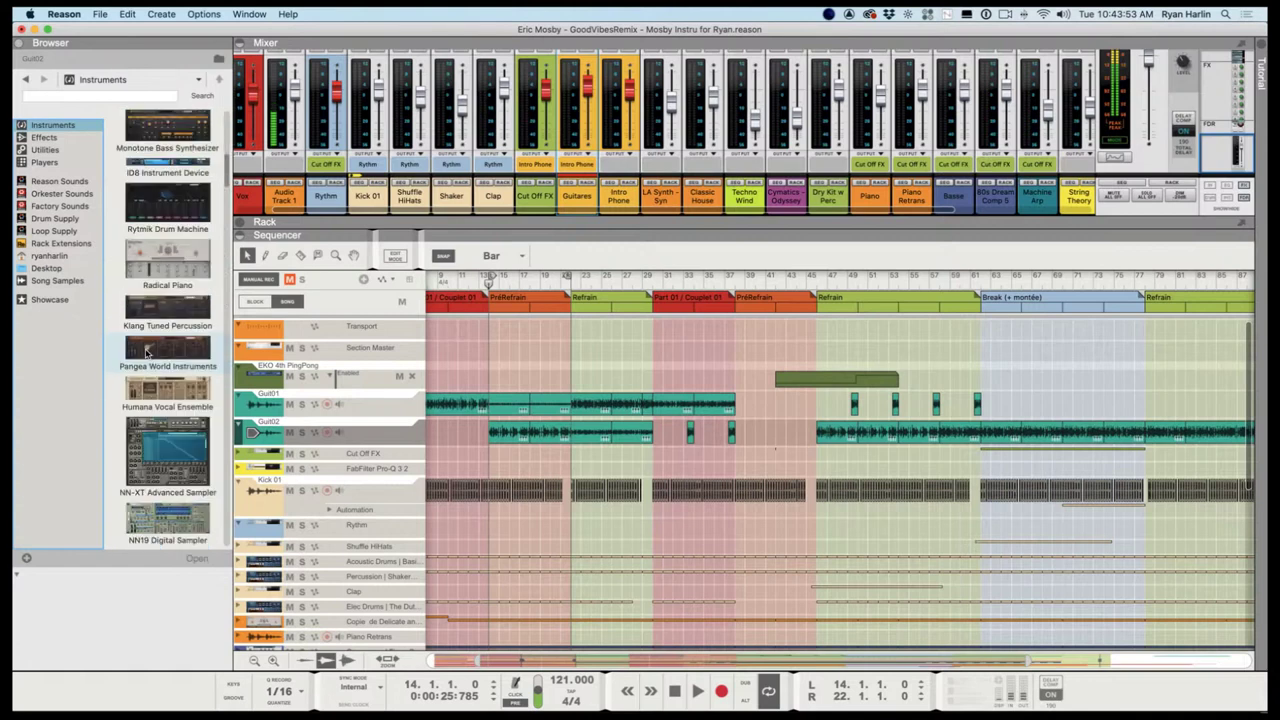
scroll(160, 428, "down", 3)
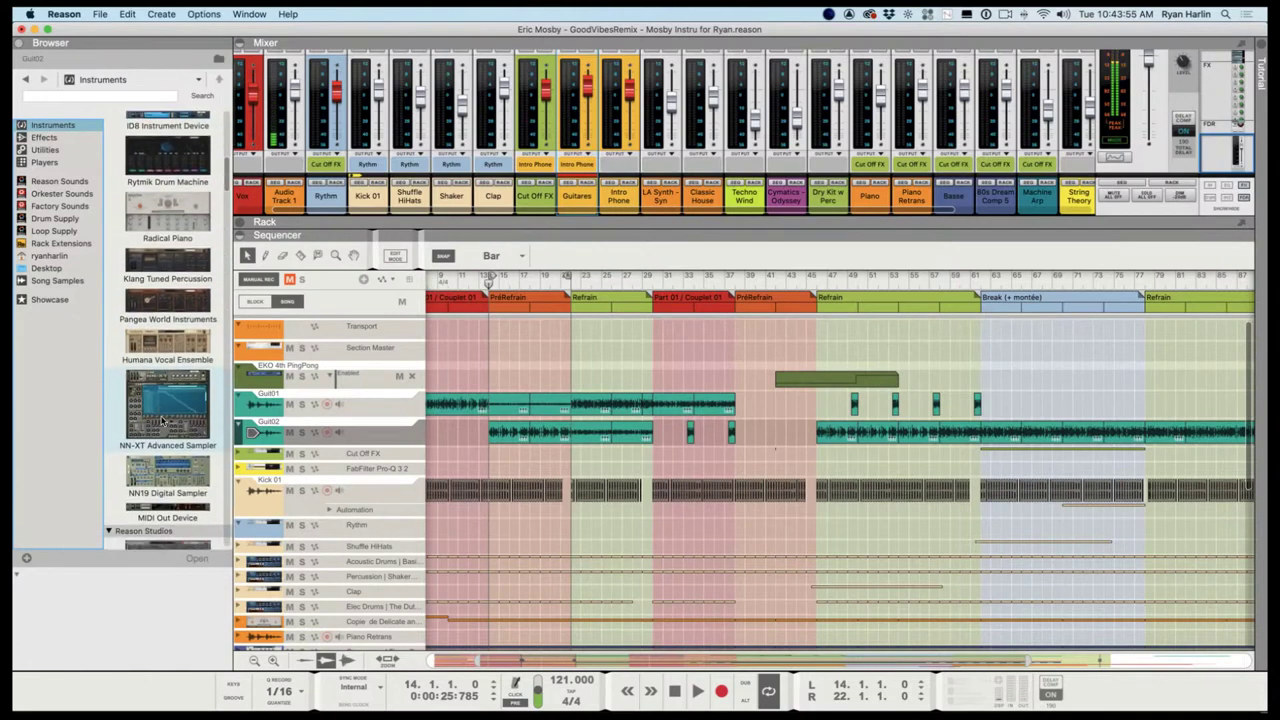
scroll(176, 408, "down", 12)
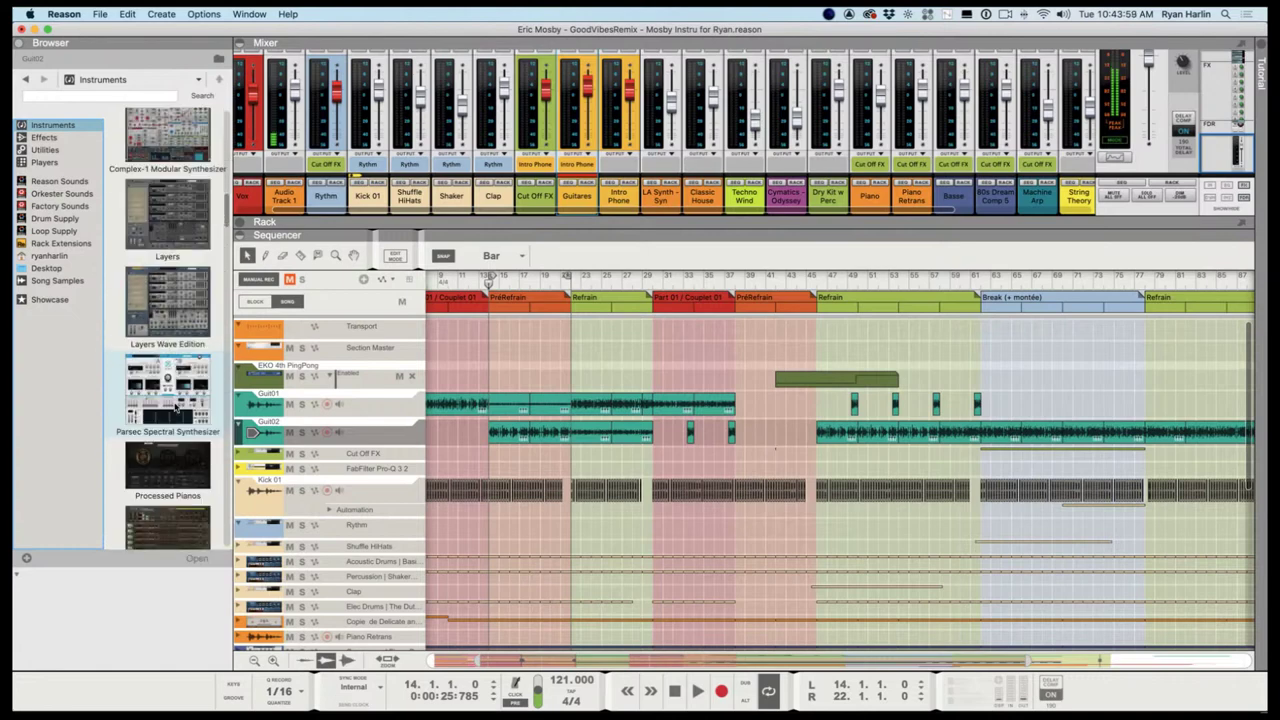
scroll(176, 408, "down", 7)
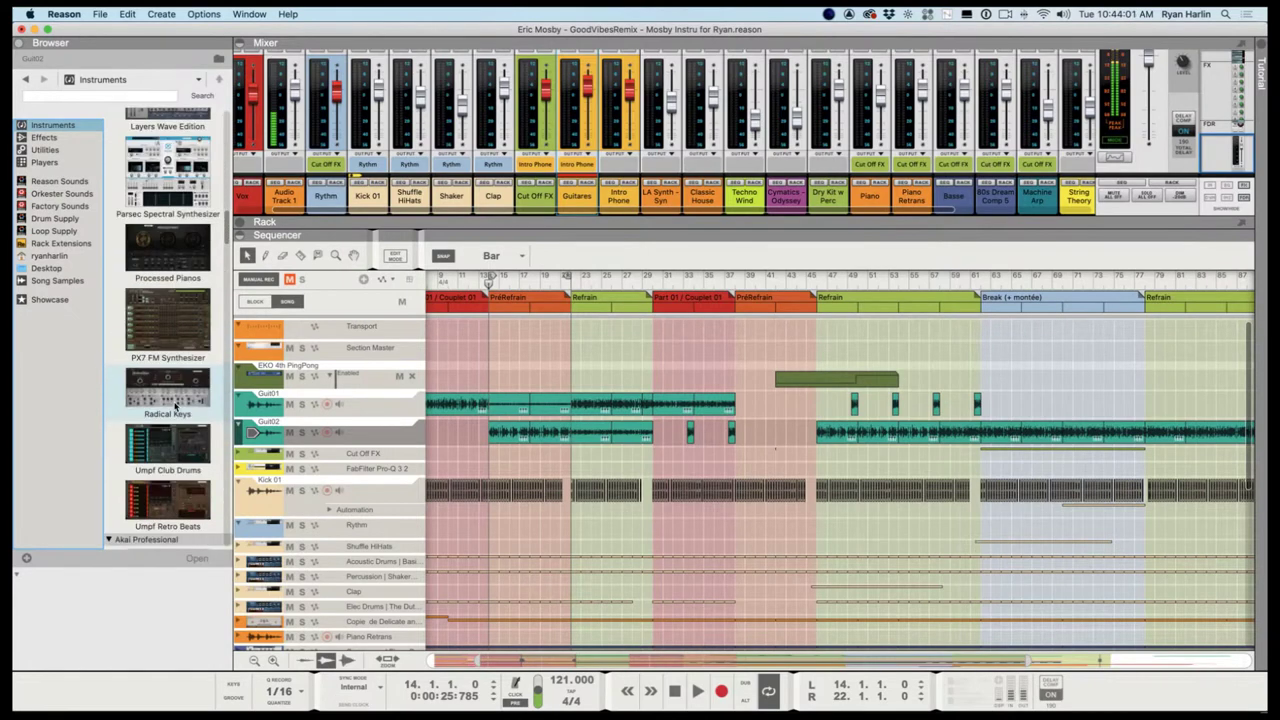
scroll(176, 407, "up", 10)
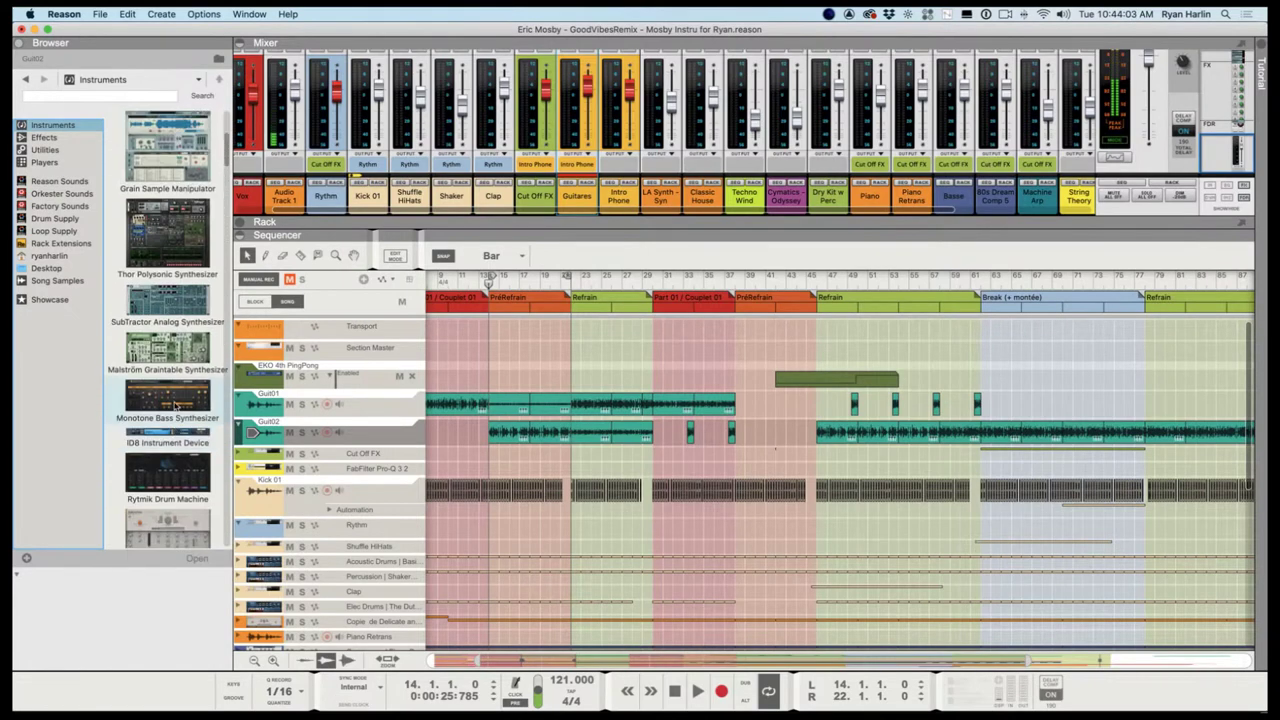
scroll(175, 408, "up", 2)
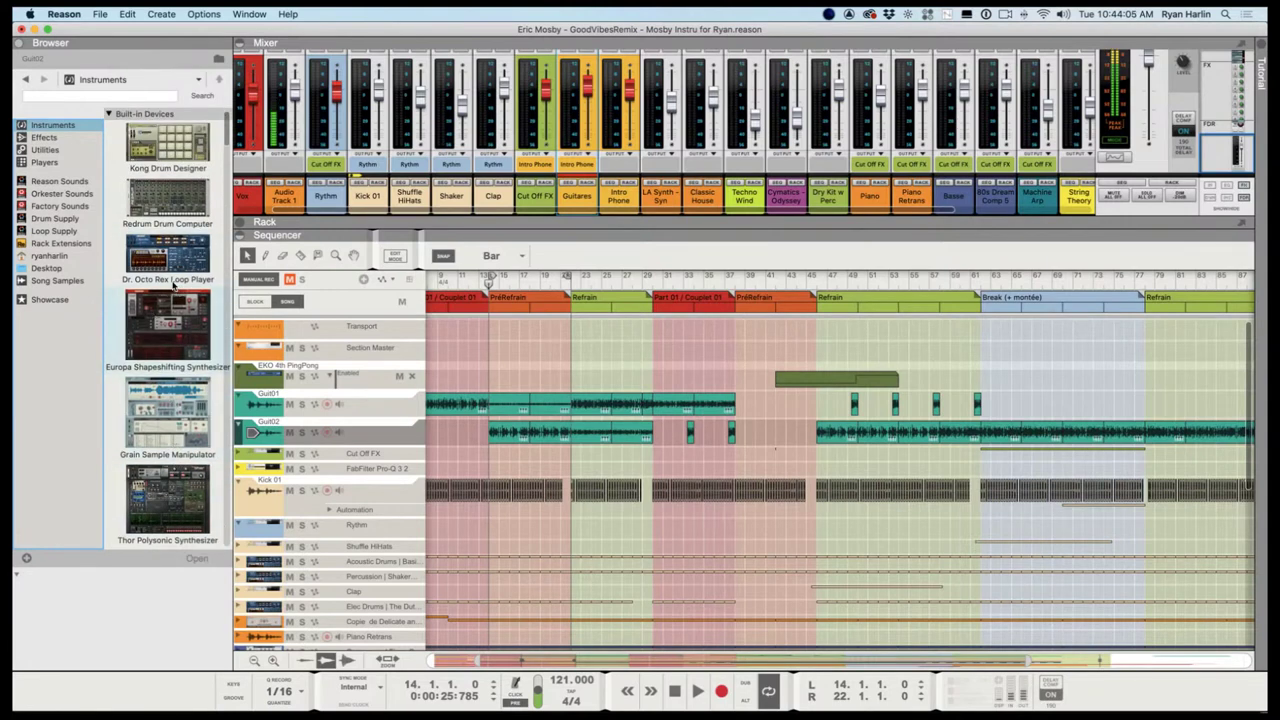
scroll(178, 300, "down", 2)
scroll(190, 237, "down", 9)
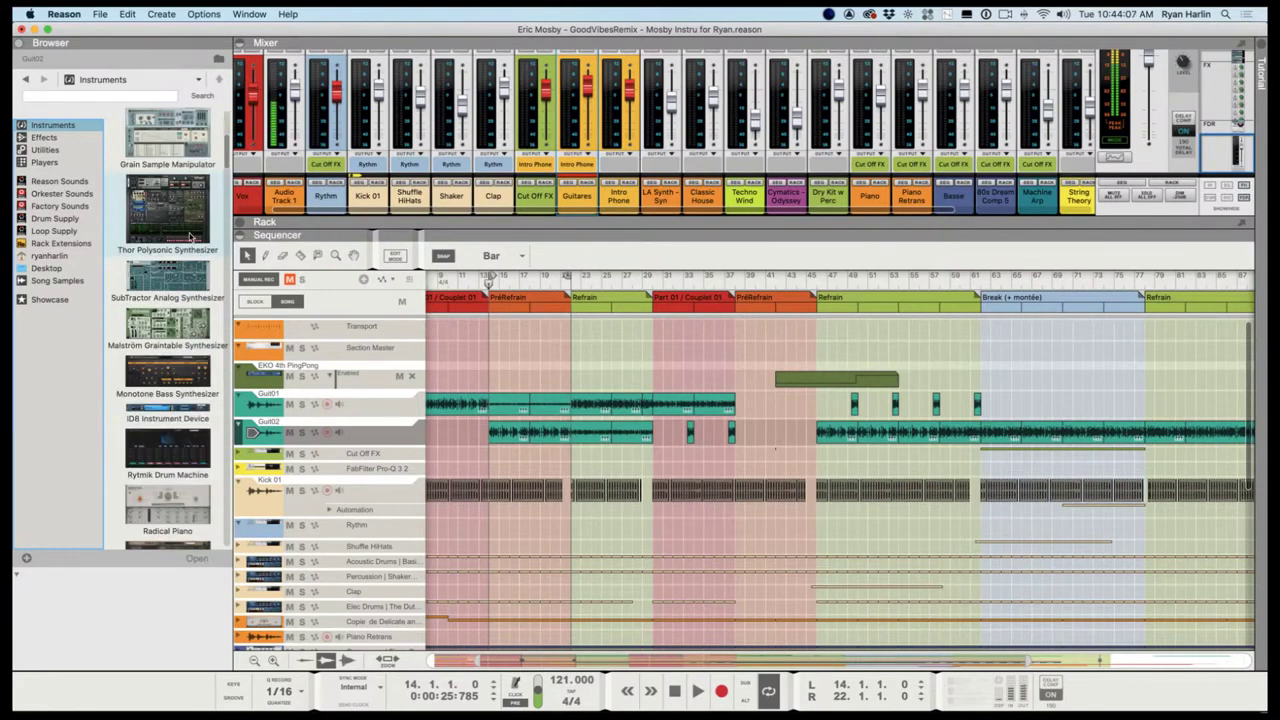
scroll(147, 240, "down", 2)
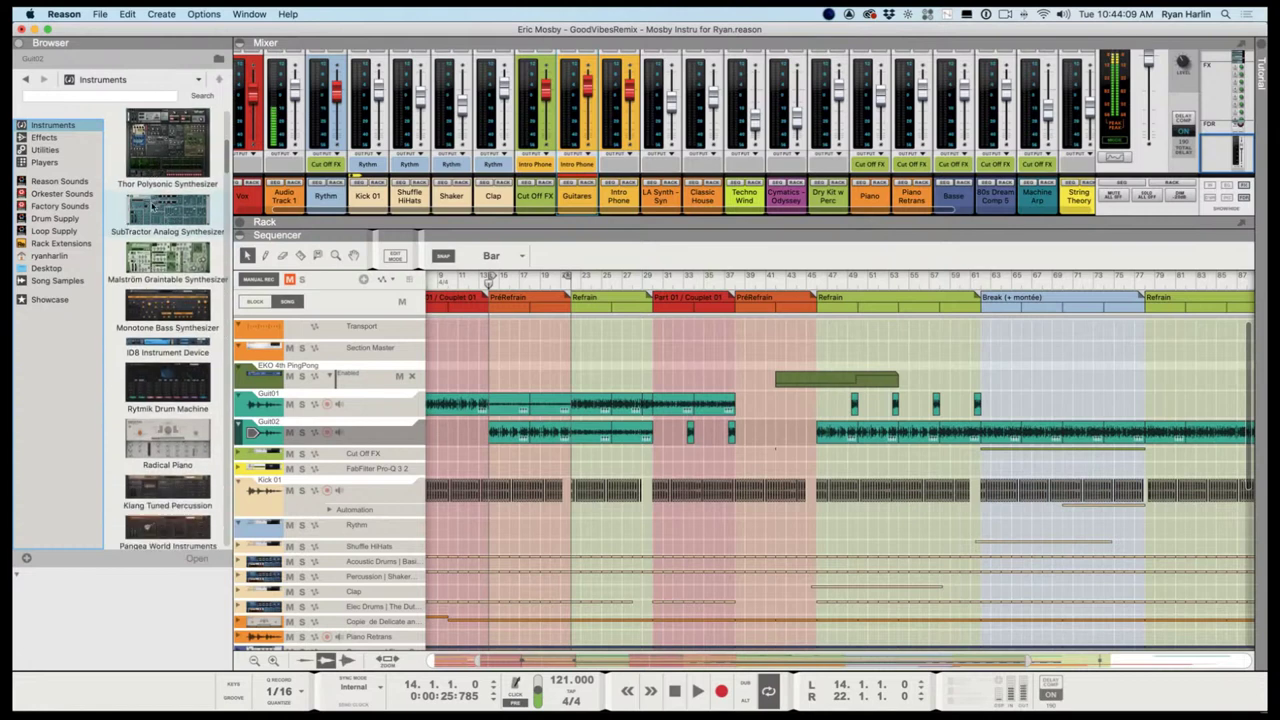
Search the browser for "orang" and add a Maia Orange Edition instrument track above Guit01
left_click(94, 98)
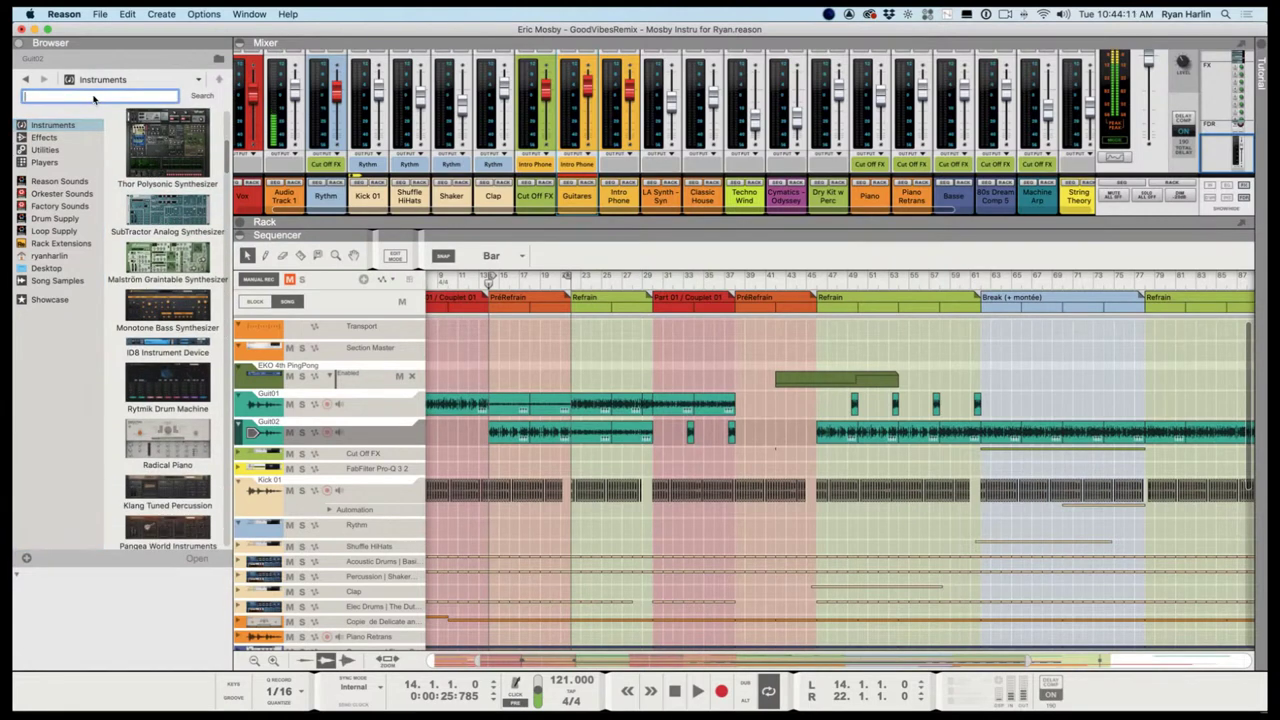
type("orc")
key("Return")
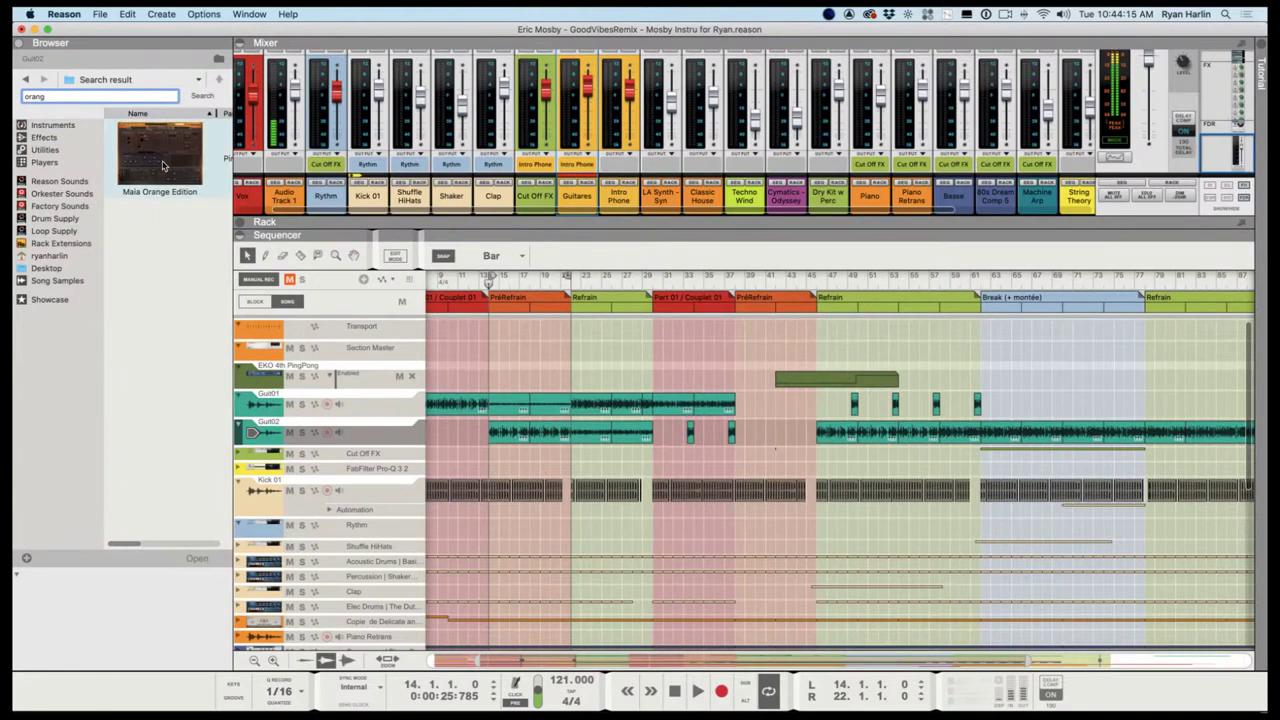
left_click_drag(163, 166, 333, 388)
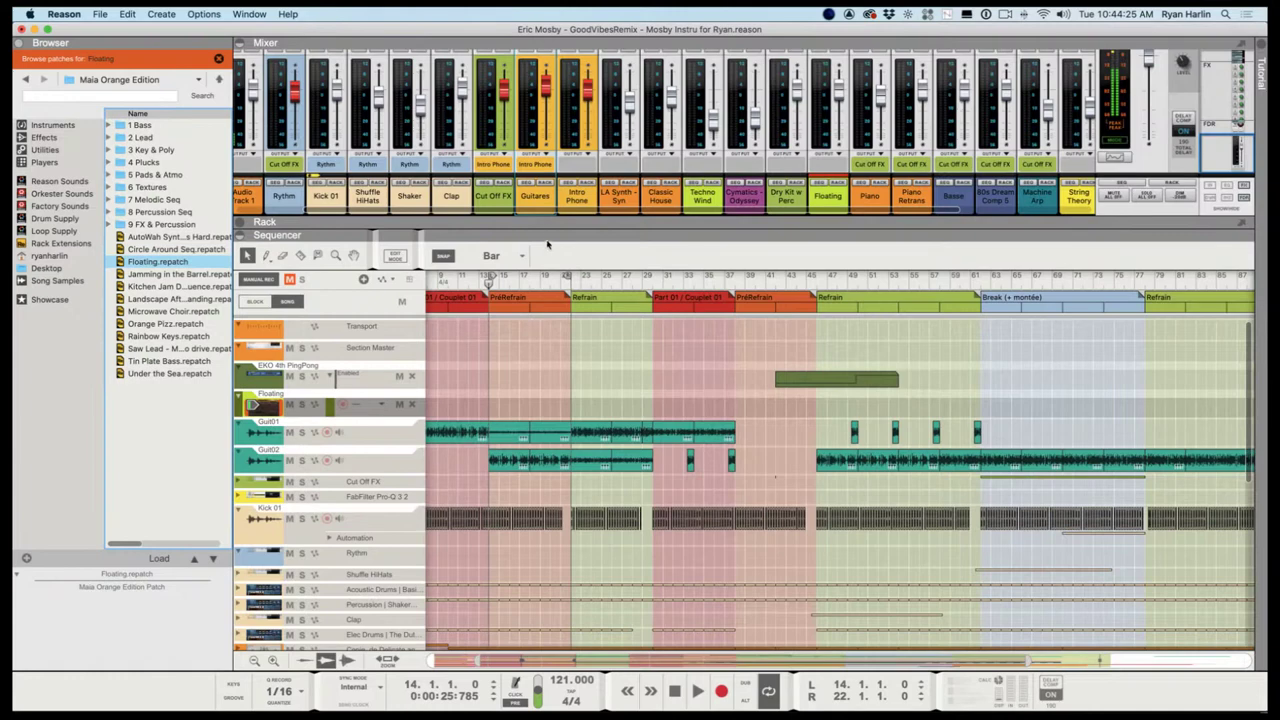
Show the Maia Orange Edition in the rack and load its "Jamming in the Barrel" patch
left_click_drag(546, 229, 546, 326)
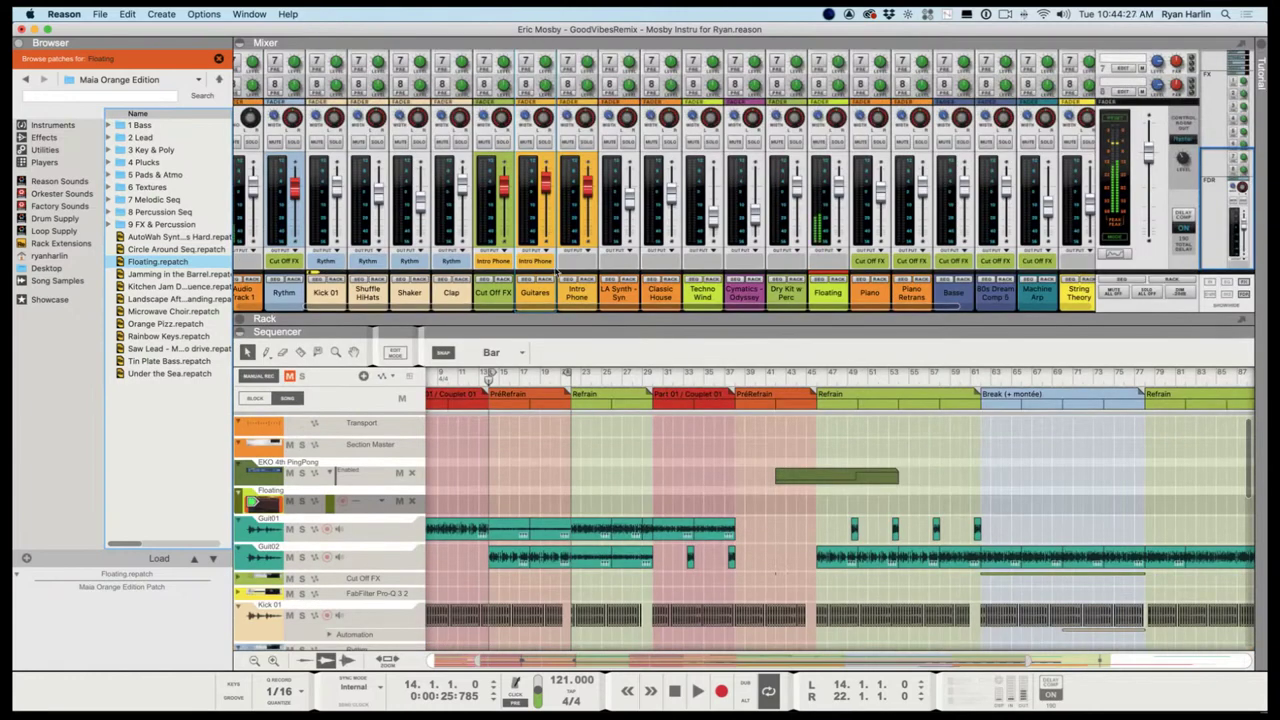
left_click(834, 281)
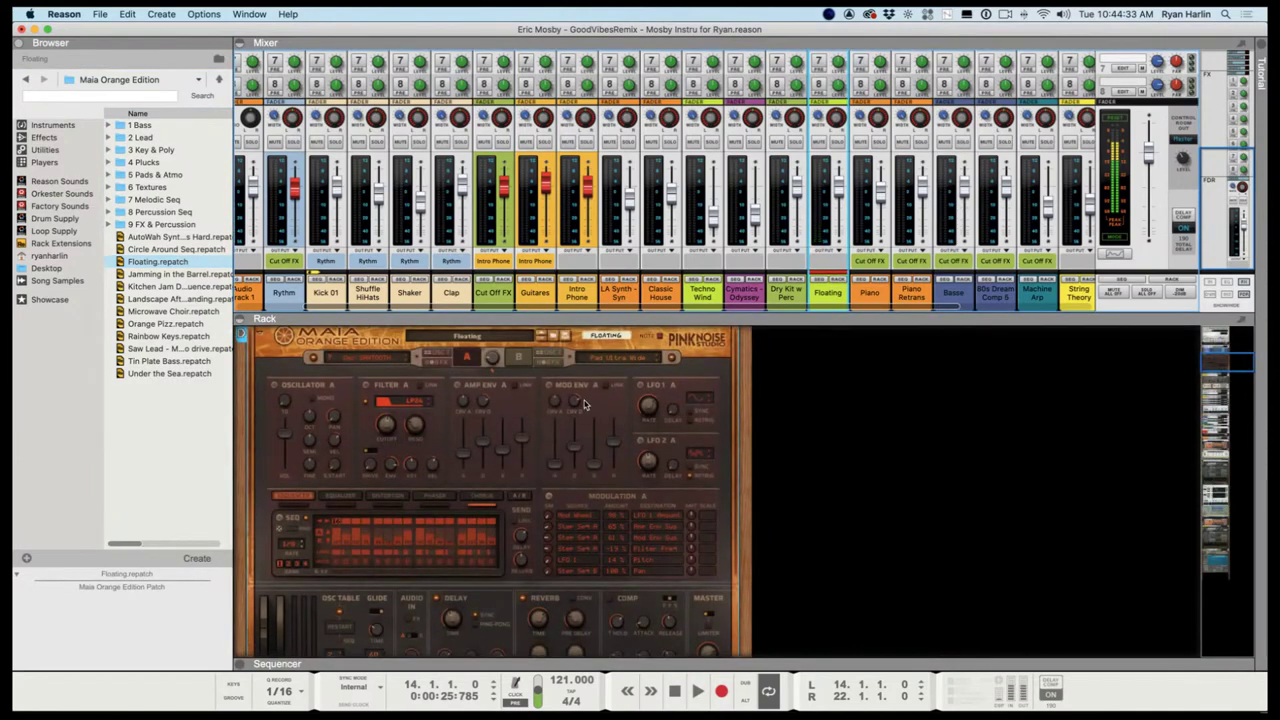
left_click(511, 338)
left_click(441, 338)
left_click(486, 337)
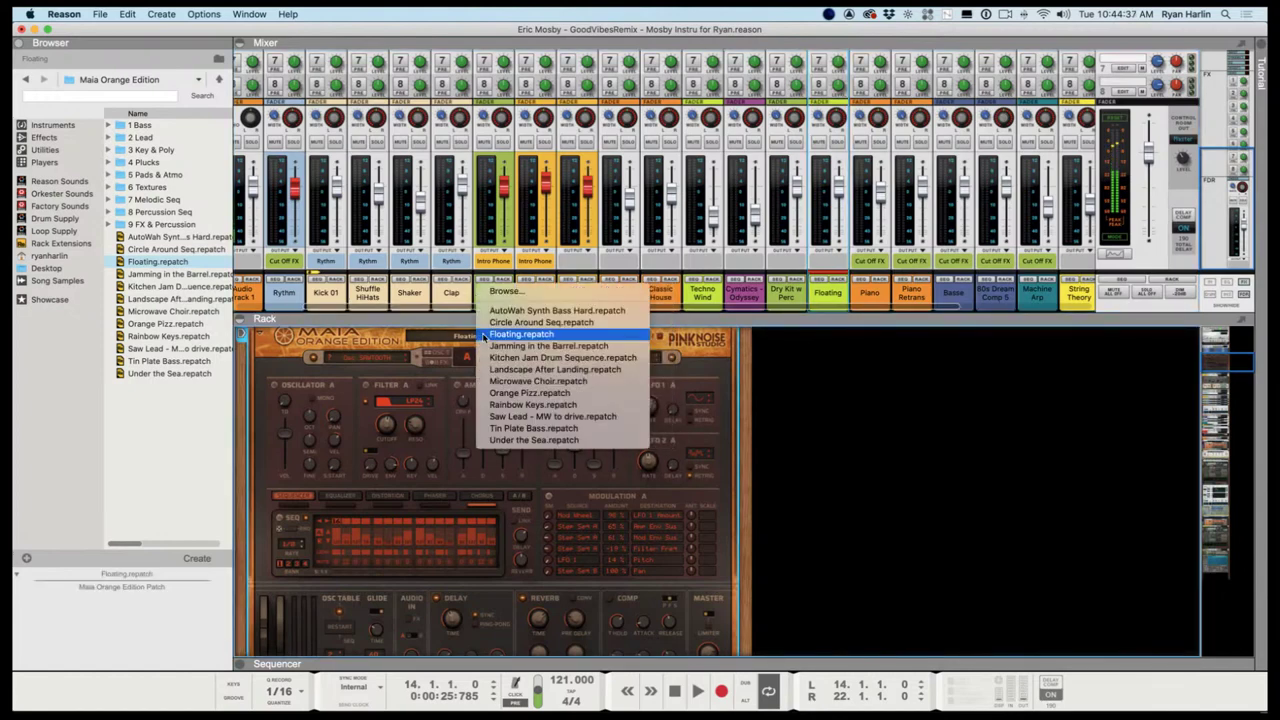
left_click(494, 346)
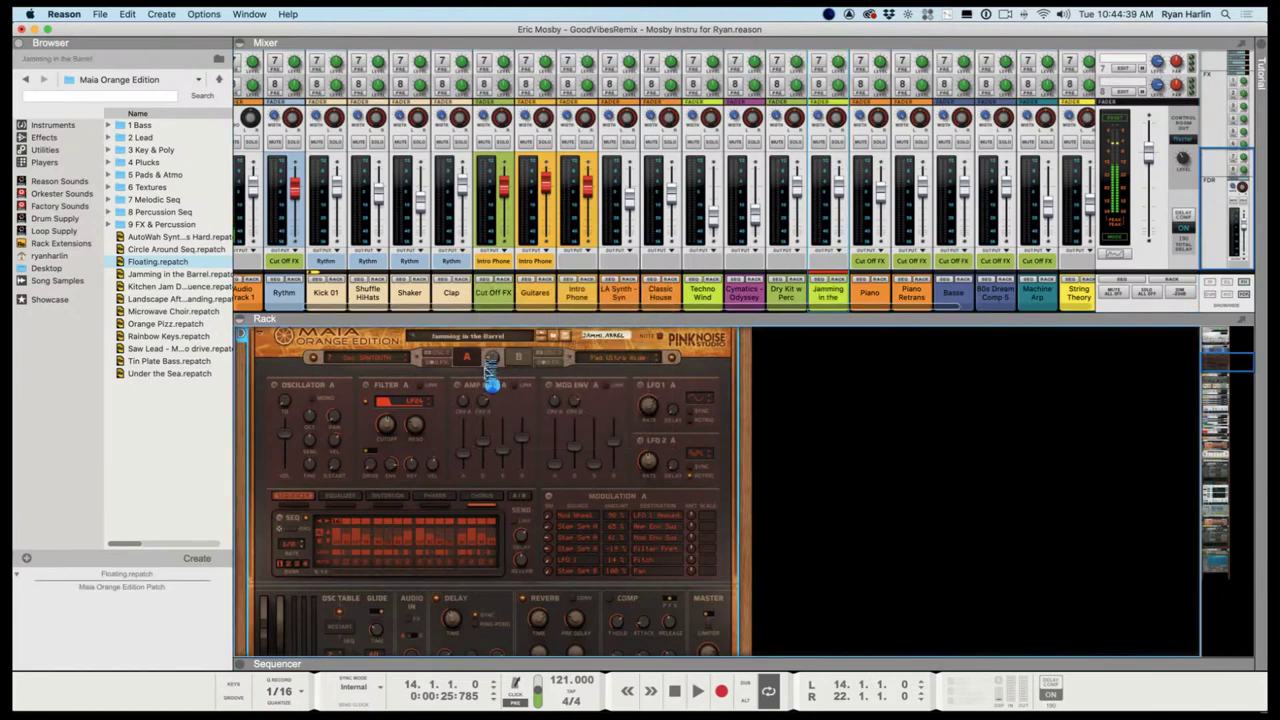
left_click(491, 359)
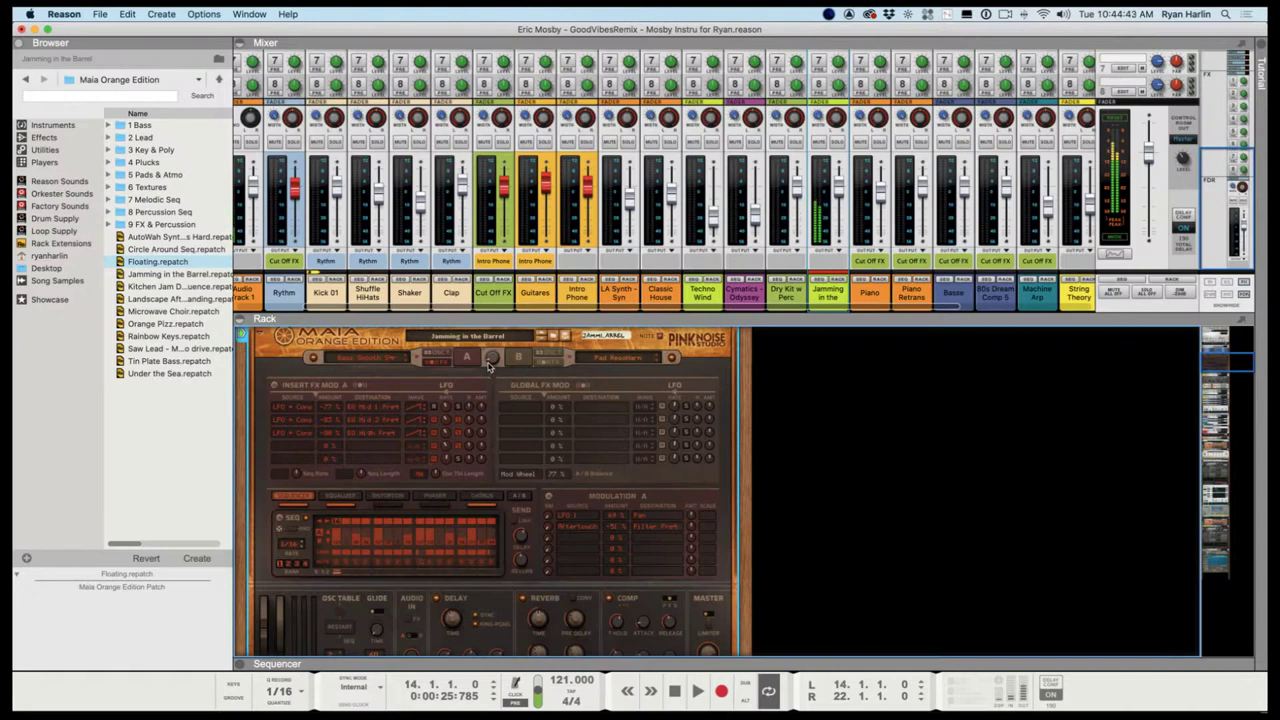
Give the rack more height and lower the Jamming in the Barrel channel's fader in the mixer
mouse_move(492, 364)
left_click_drag(508, 320, 445, 272)
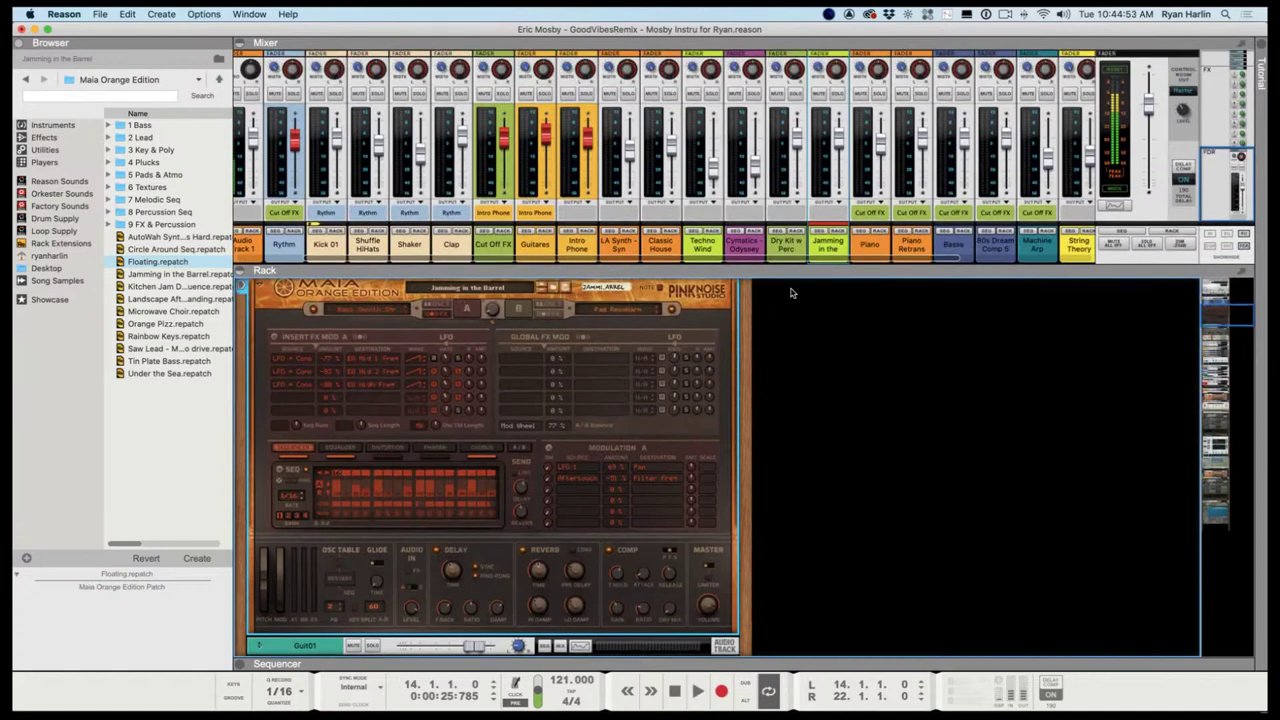
left_click_drag(840, 140, 843, 162)
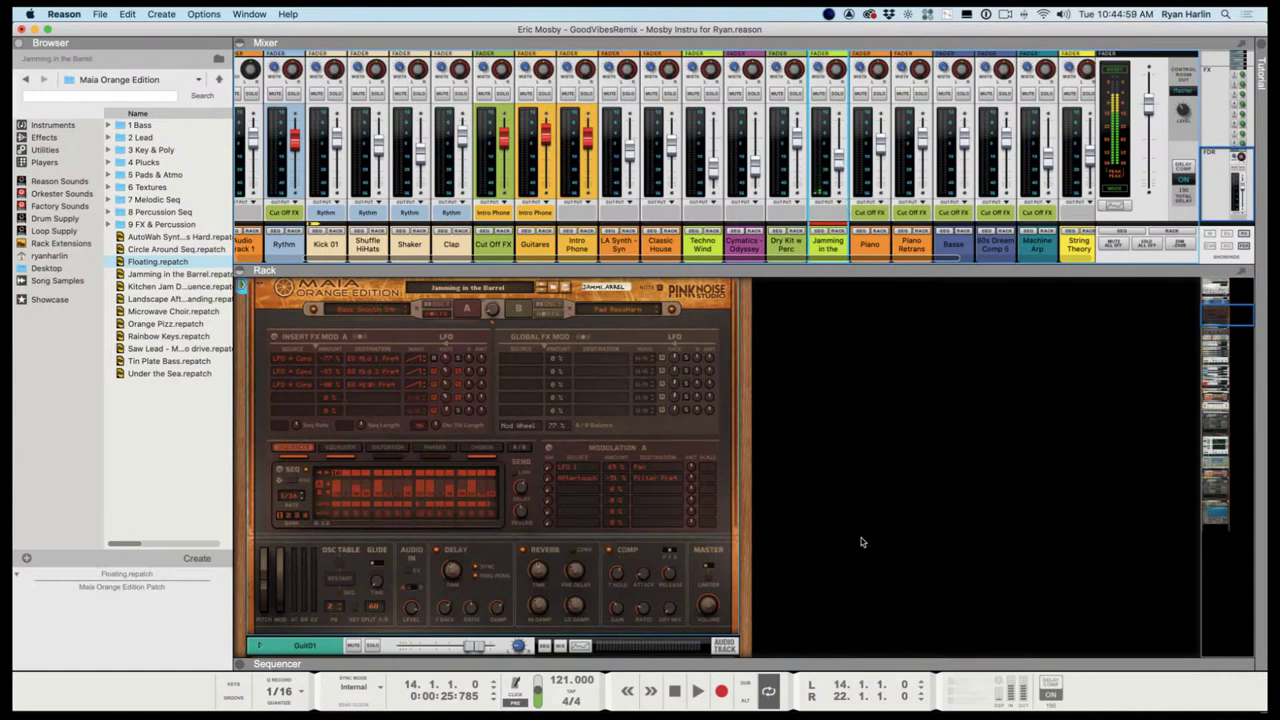
Audition the PréRefrain loop from 14.1.1.0, and return the song position to its start
key("space")
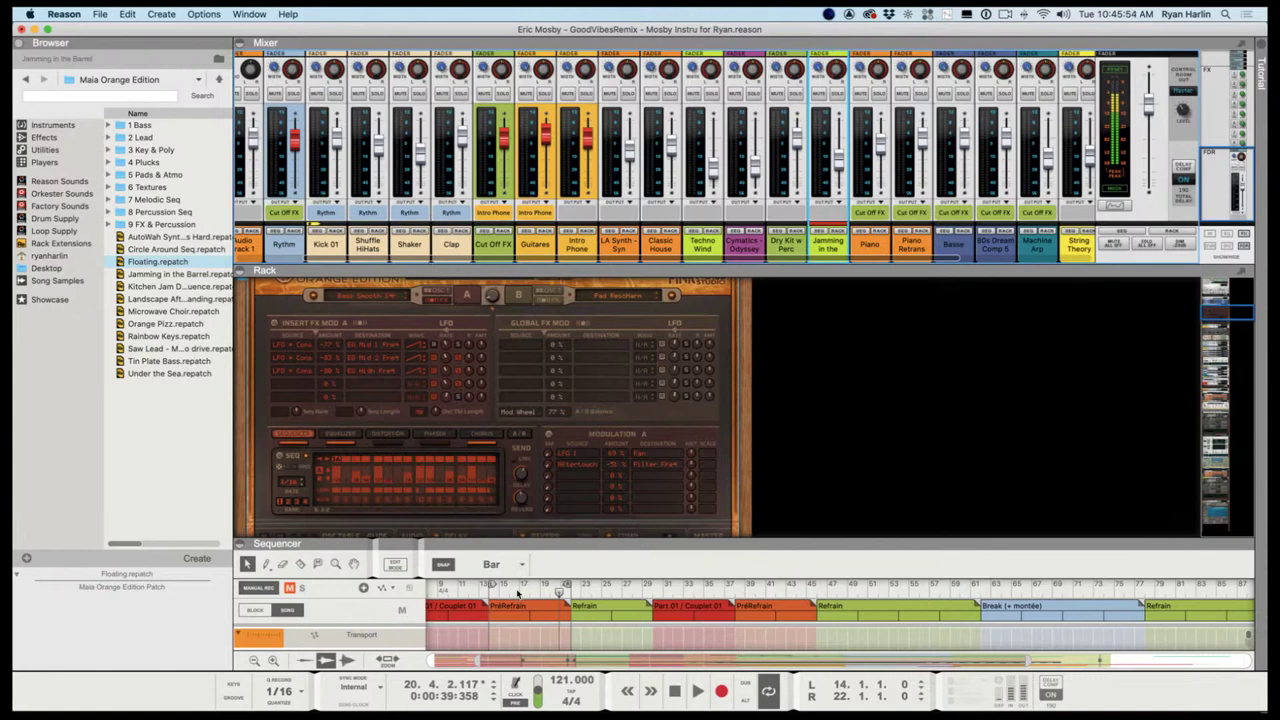
left_click(480, 591)
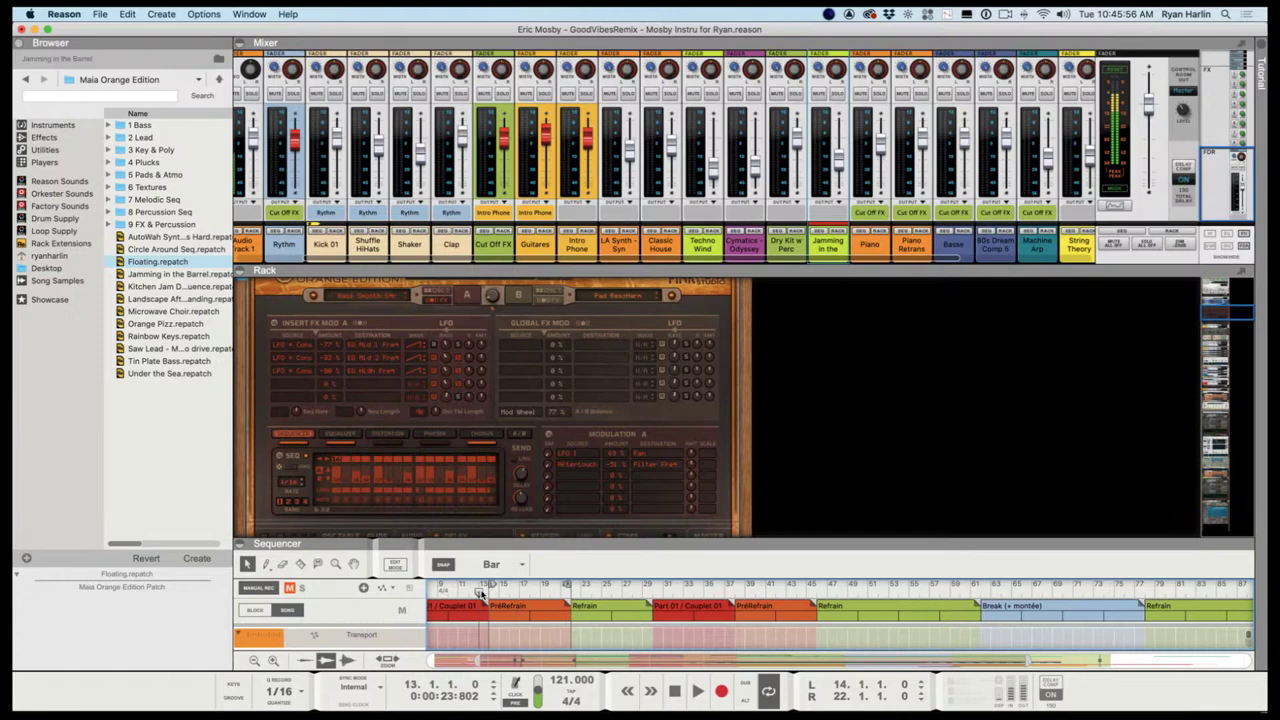
left_click(488, 591)
key("space")
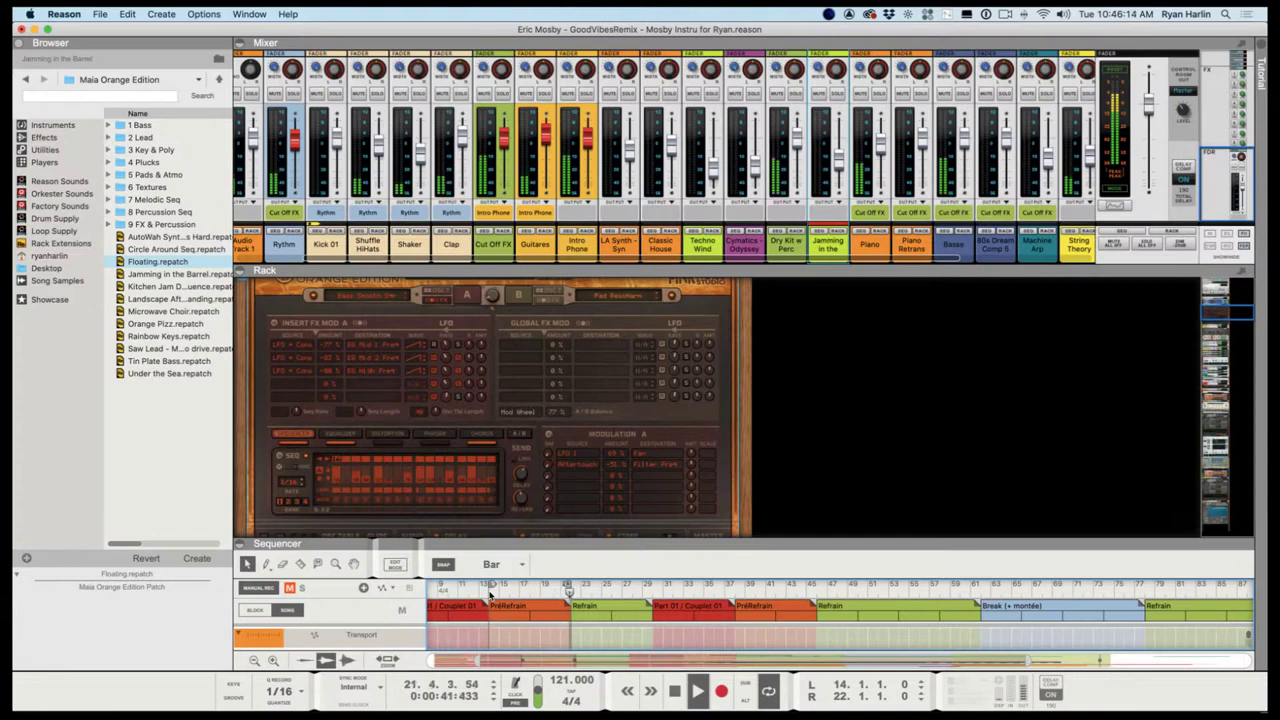
left_click(490, 590)
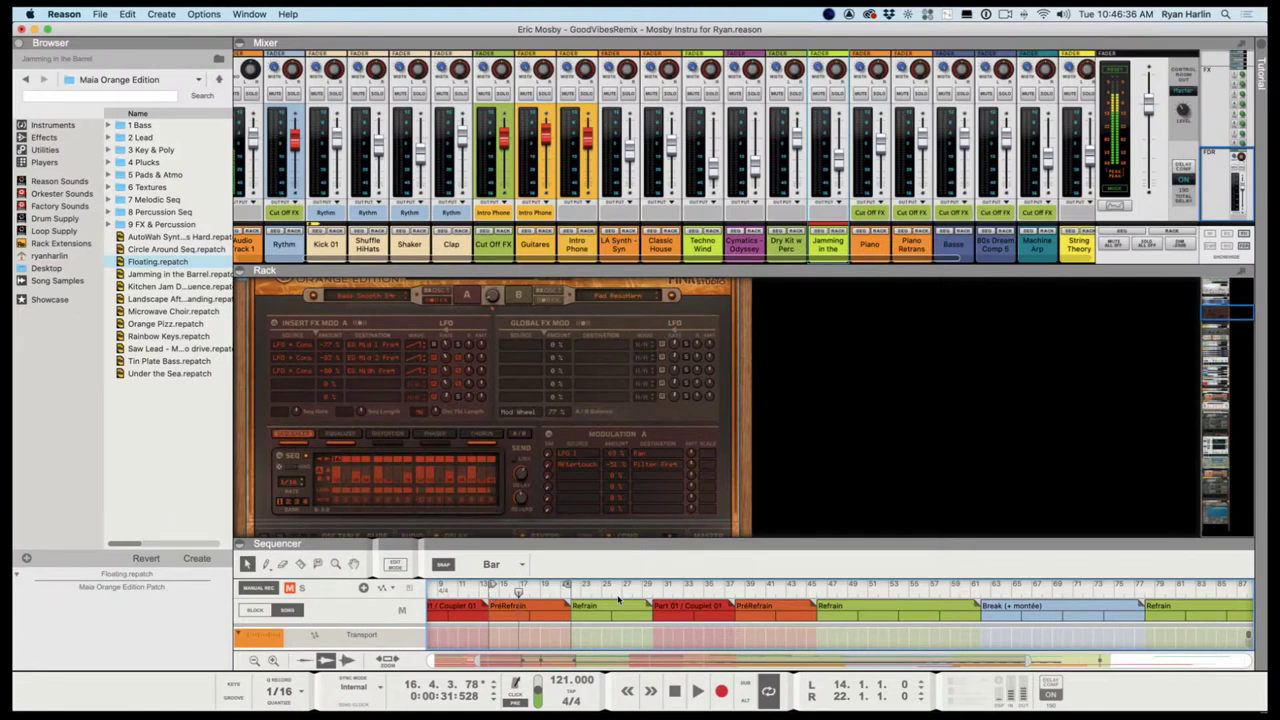
left_click(497, 589)
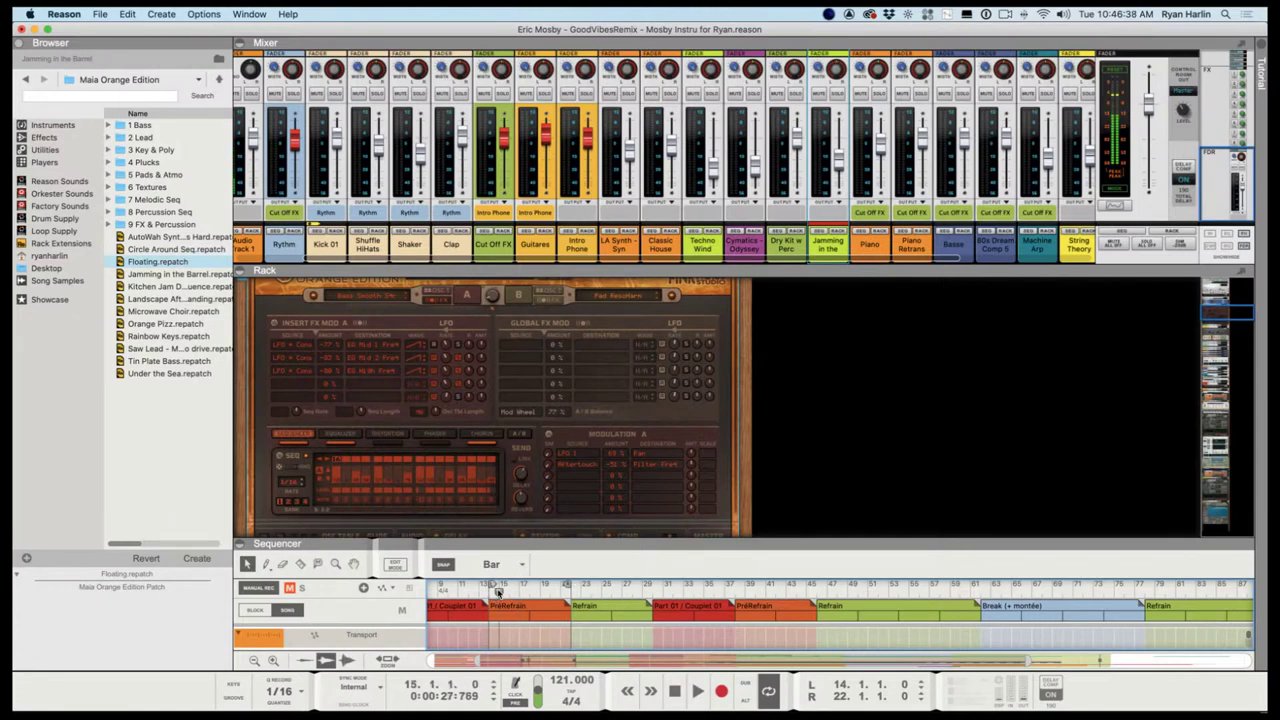
left_click(491, 589)
List the Players in the browser and add Scales & Chords to the Maia Orange Edition
scroll(310, 393, "up", 5)
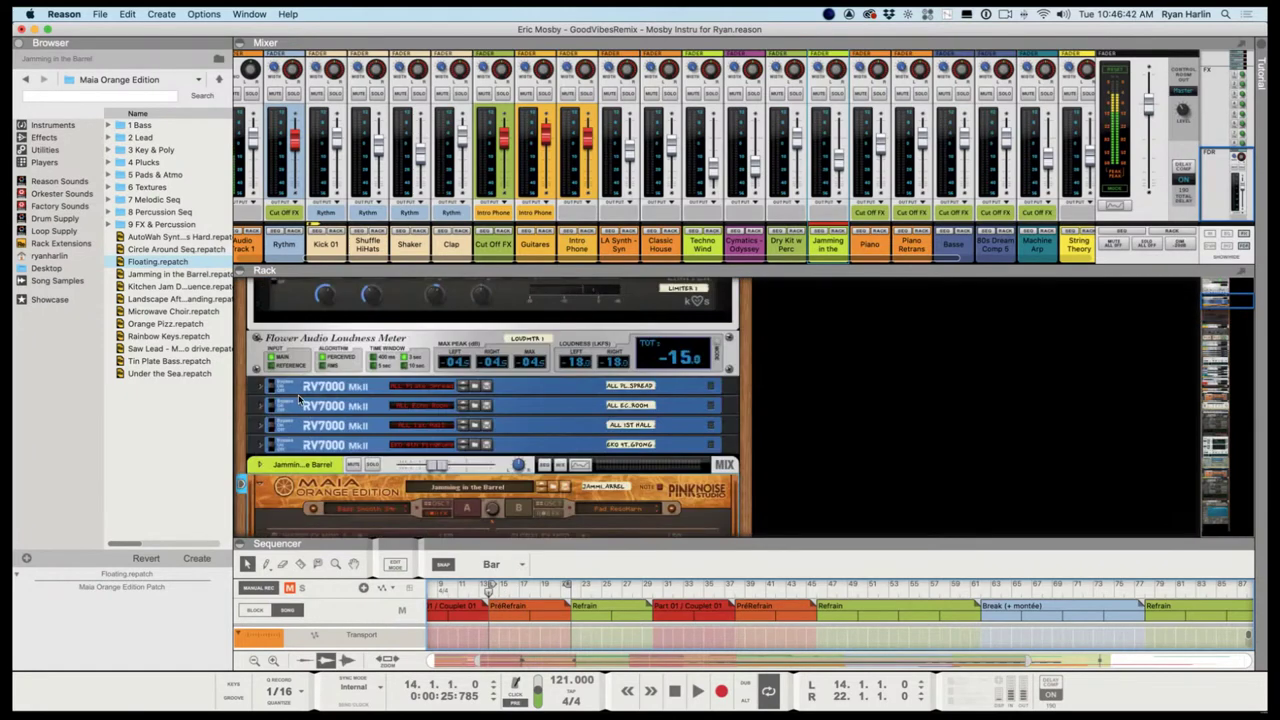
scroll(310, 393, "down", 1)
left_click(44, 162)
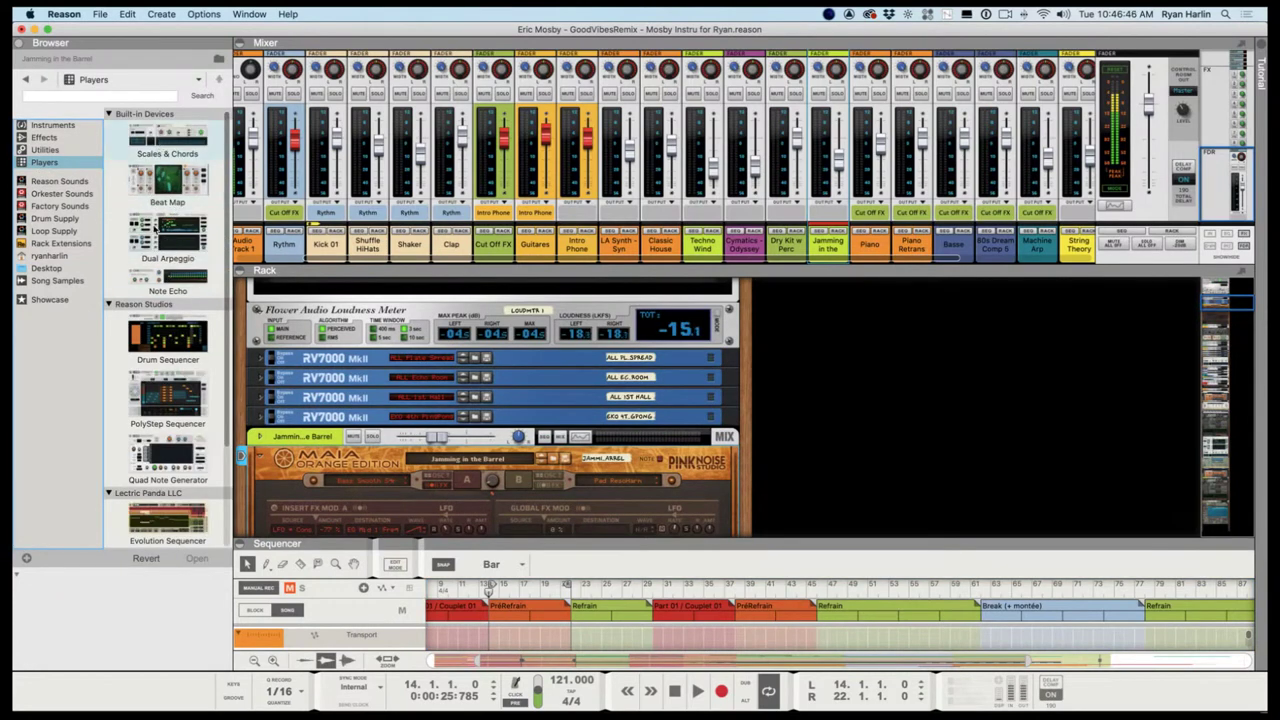
mouse_move(165, 148)
left_mouse_down()
mouse_move(175, 270)
mouse_move(372, 369)
mouse_move(375, 450)
left_mouse_up()
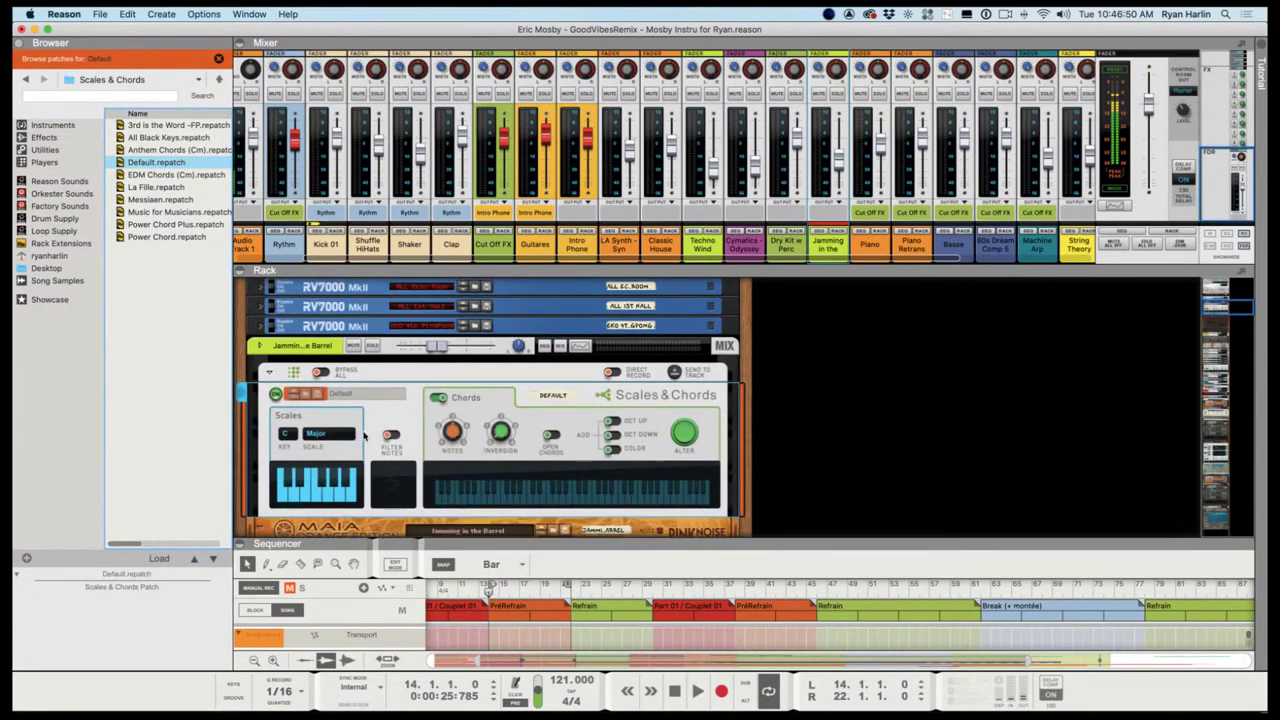
Set the Scales & Chords player to Ab Major and turn Chords off
left_click(322, 434)
left_click(286, 435)
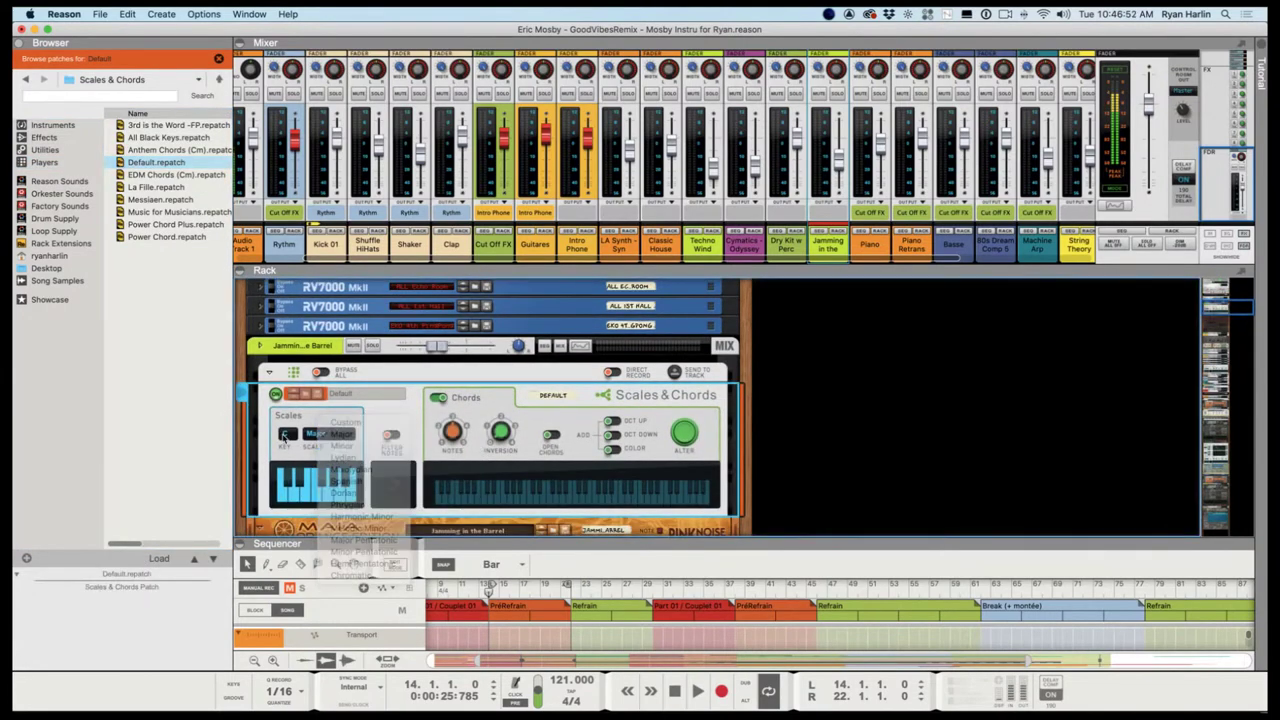
left_click(288, 435)
left_click(295, 527)
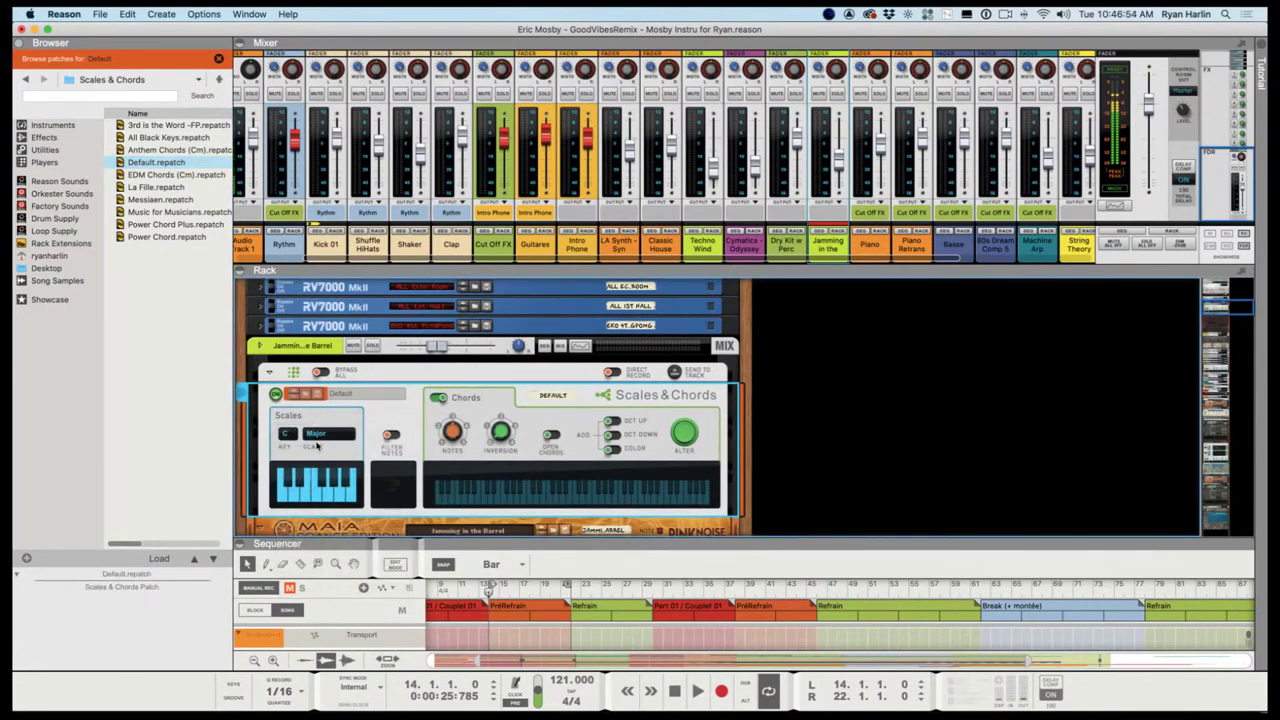
left_click(439, 398)
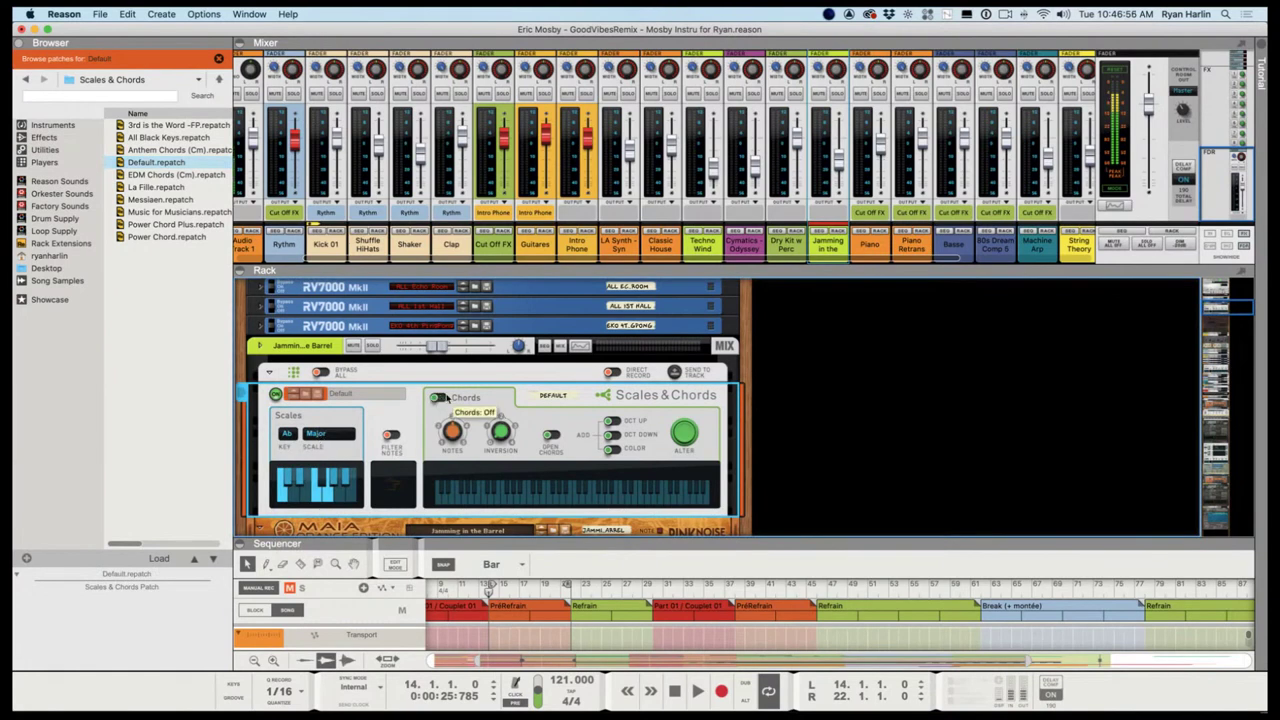
Show the sequencer in place of the rack, play the PréRefrain loop from 14.1.1.0, and stop playback
key("super+Tab")
key("F6")
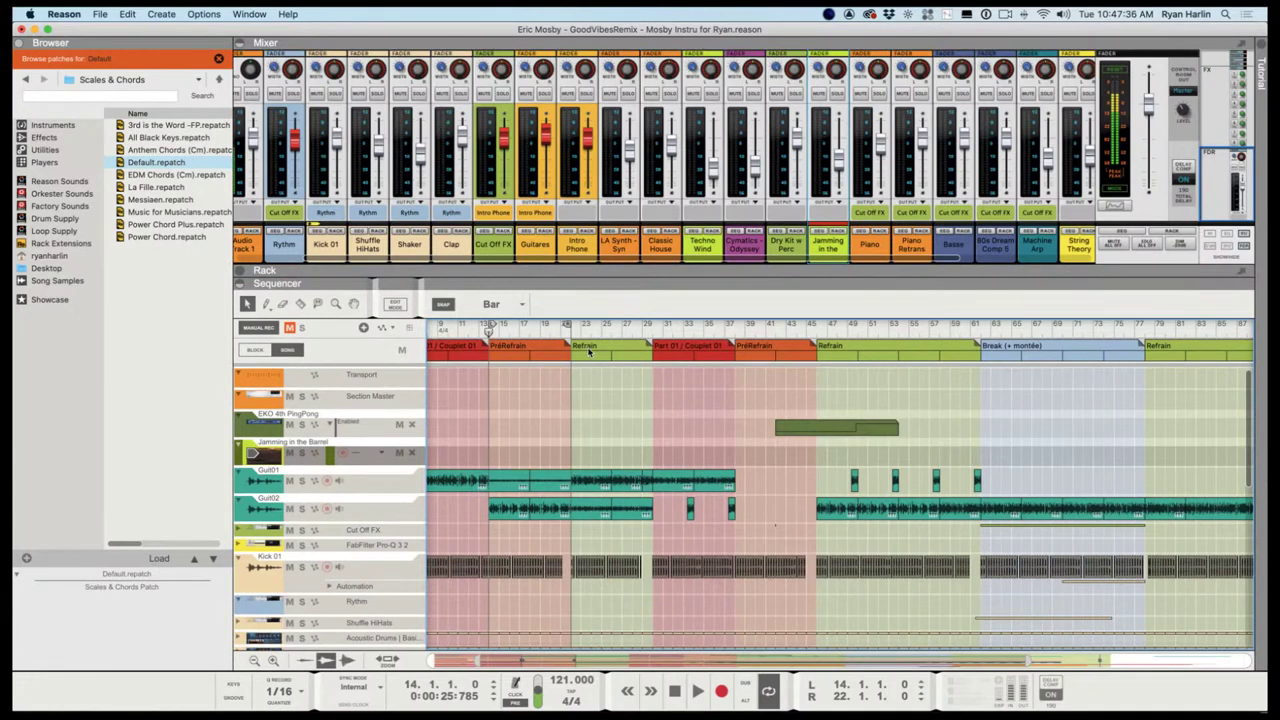
key("space")
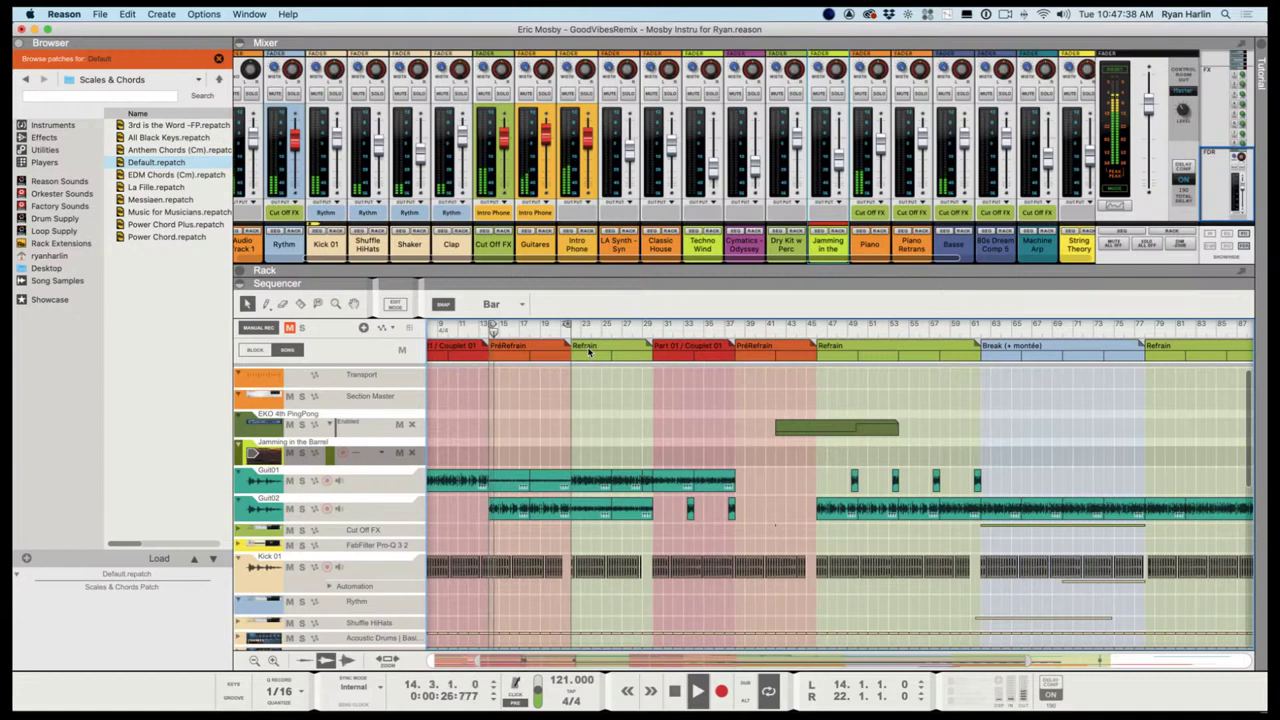
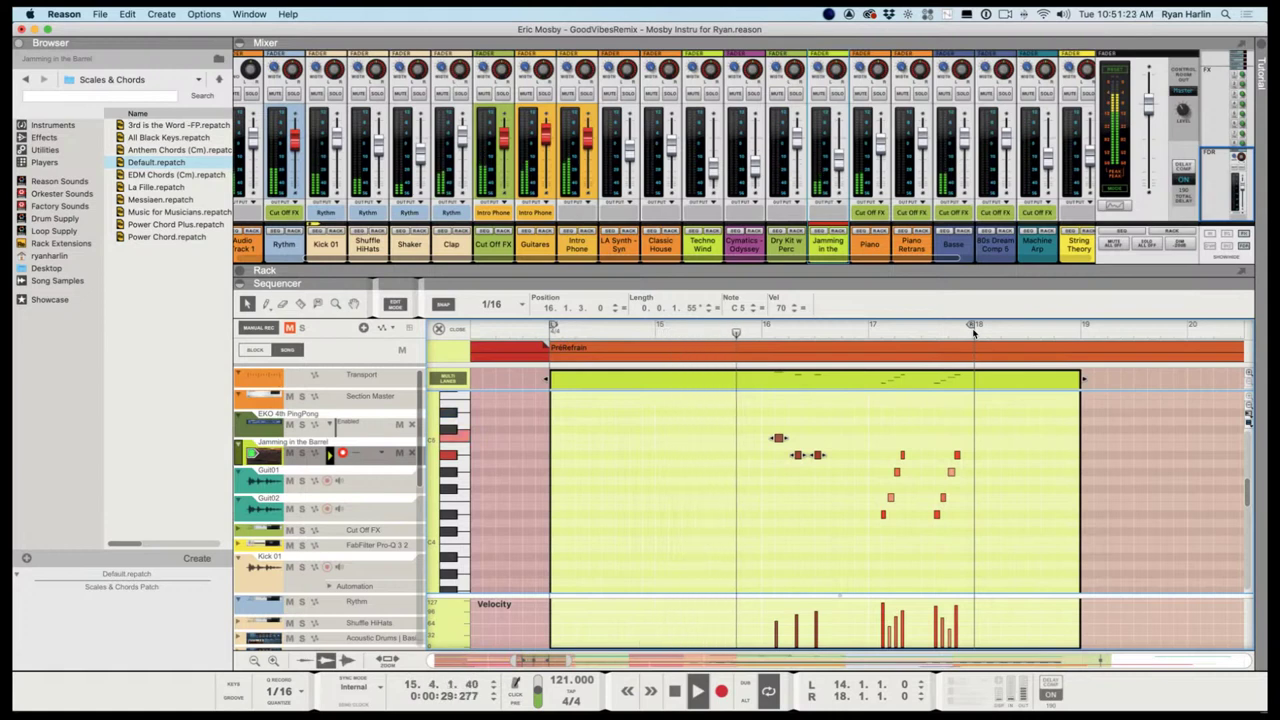
key("space")
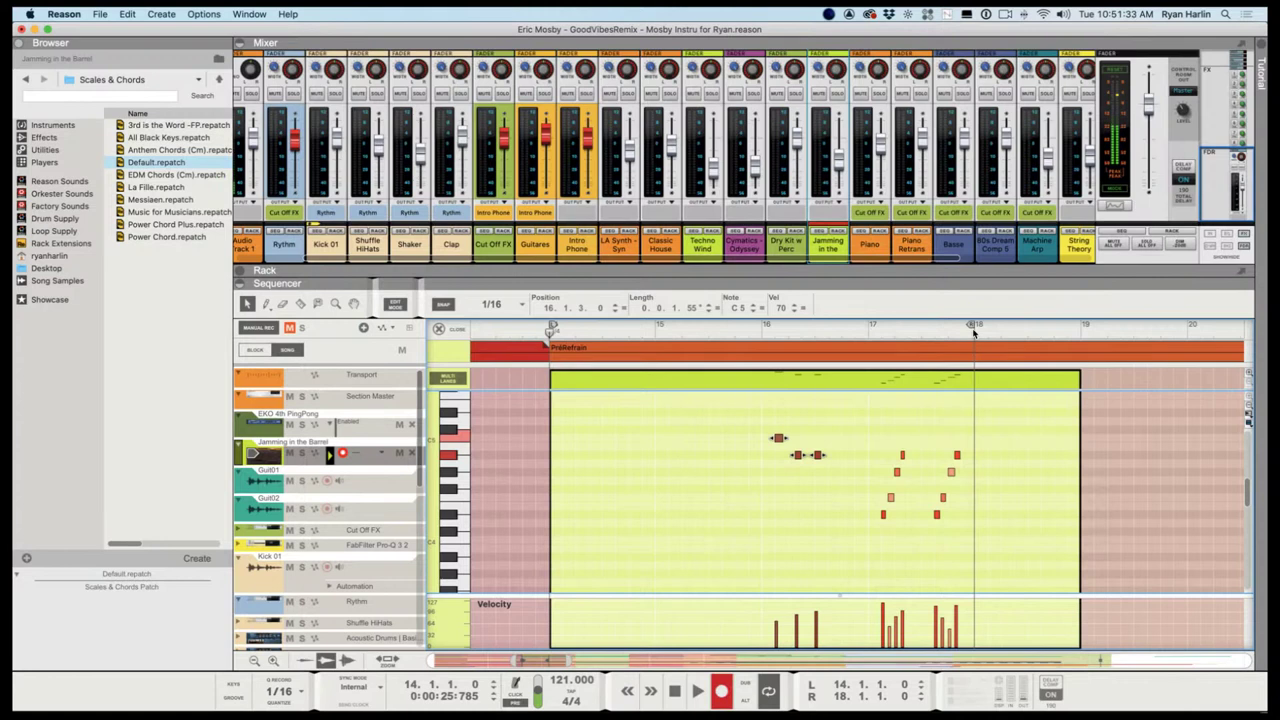
Record a descending phrase on the Jamming in the Barrel track over bars 14 and 15, and stop
key("space")
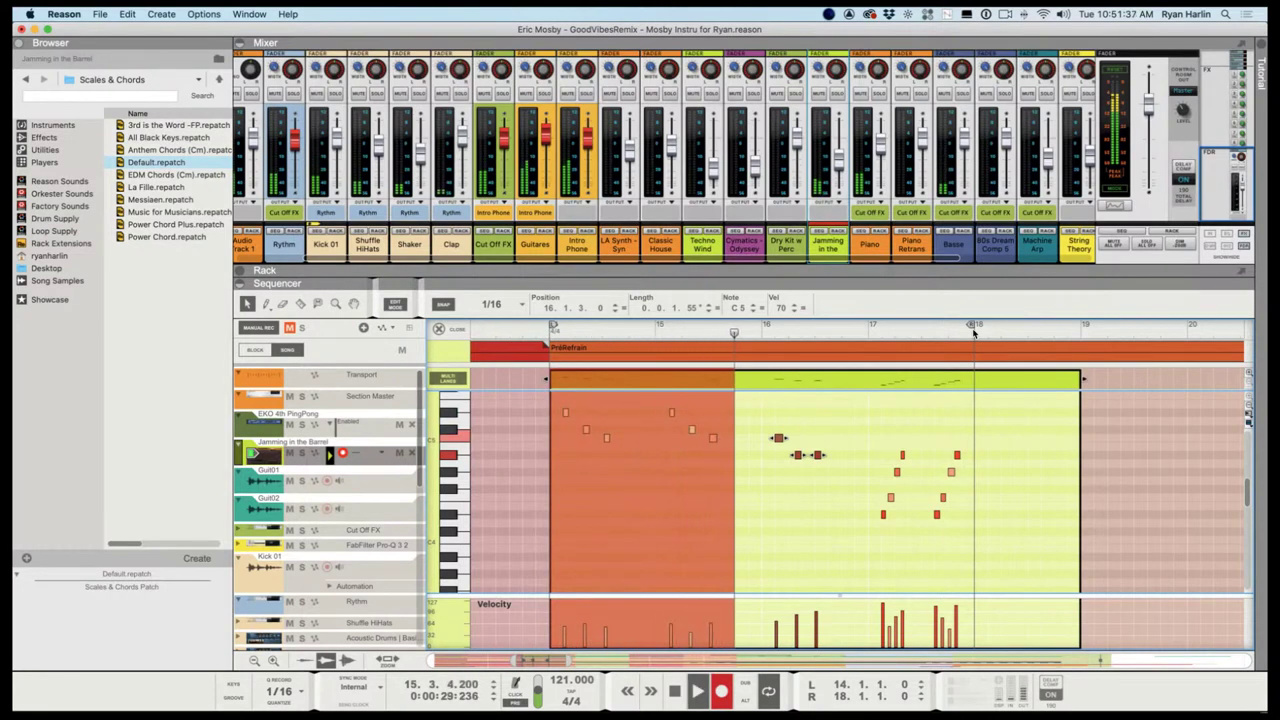
key("space")
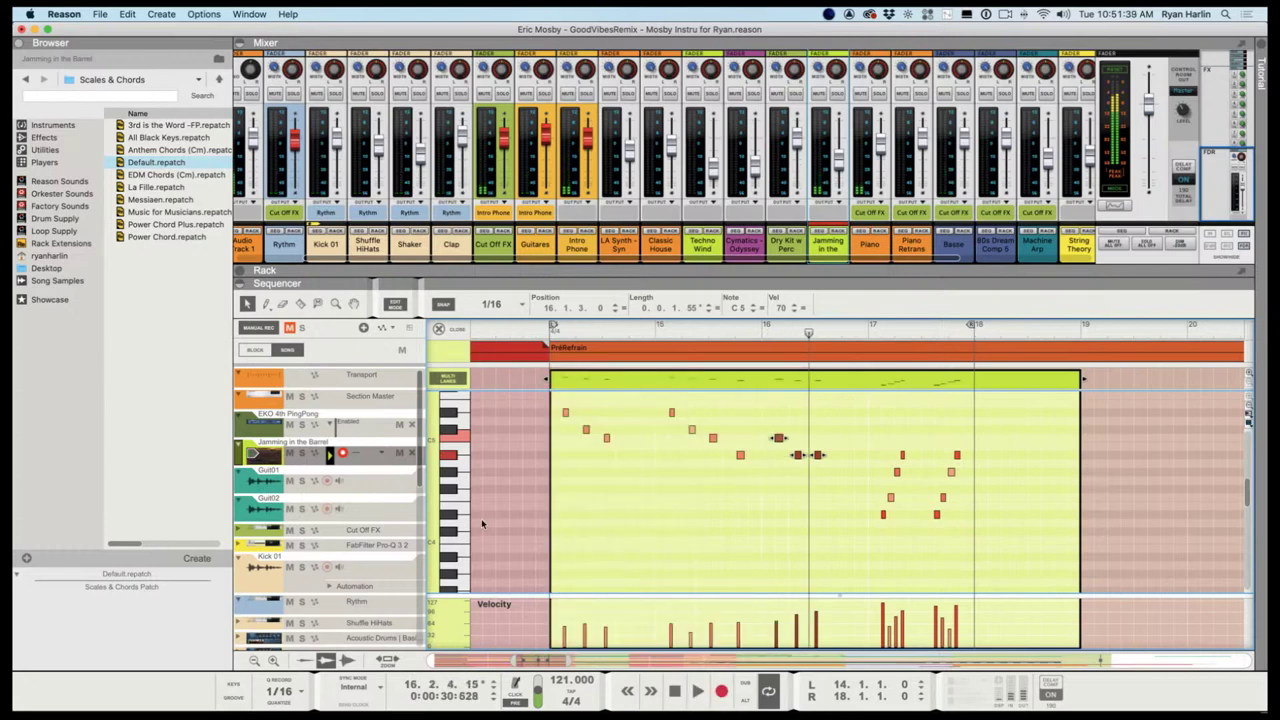
Lower the velocities of the newly recorded notes in bars 14 and 15 to about 30 and play them back
left_click_drag(553, 399, 766, 494)
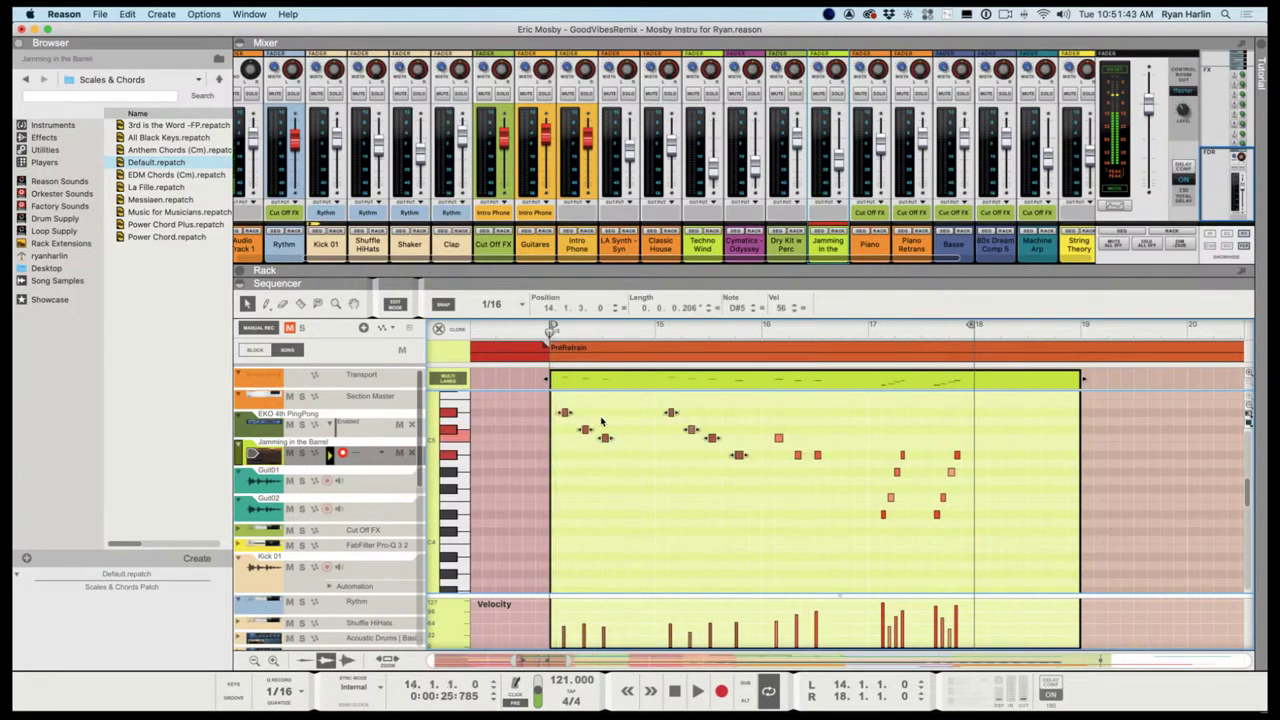
left_click_drag(556, 643, 586, 640)
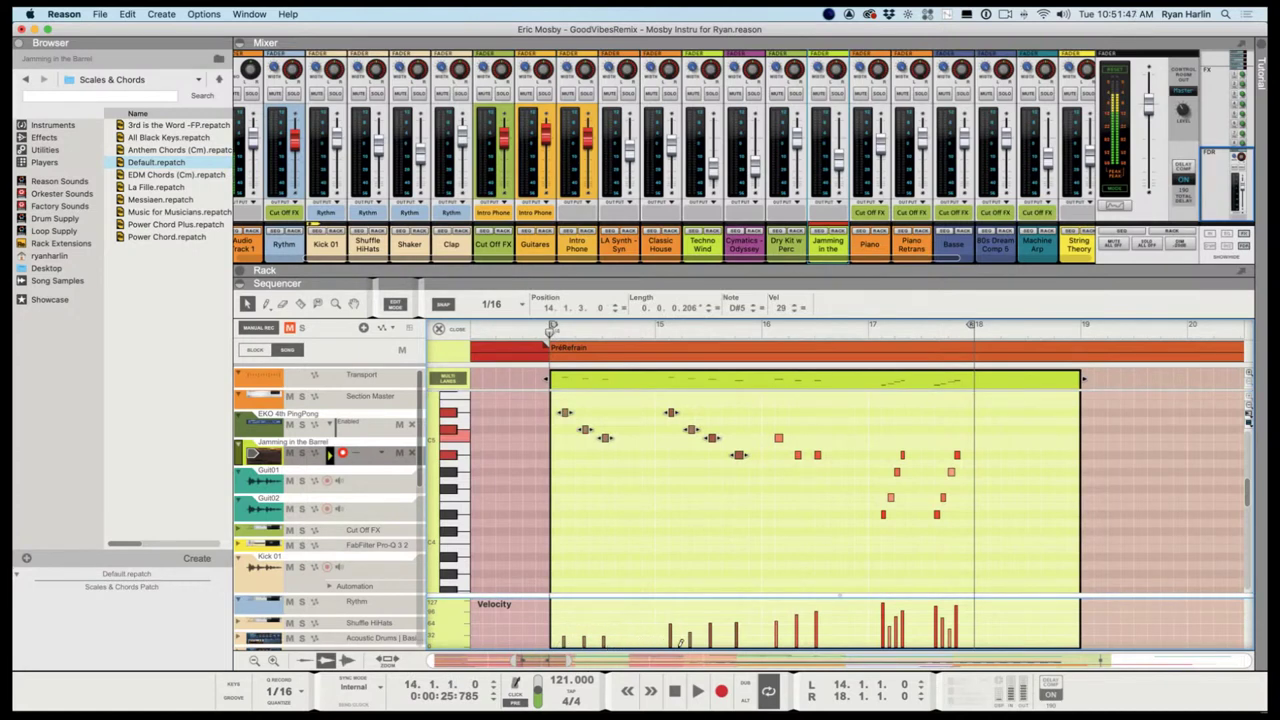
key("space")
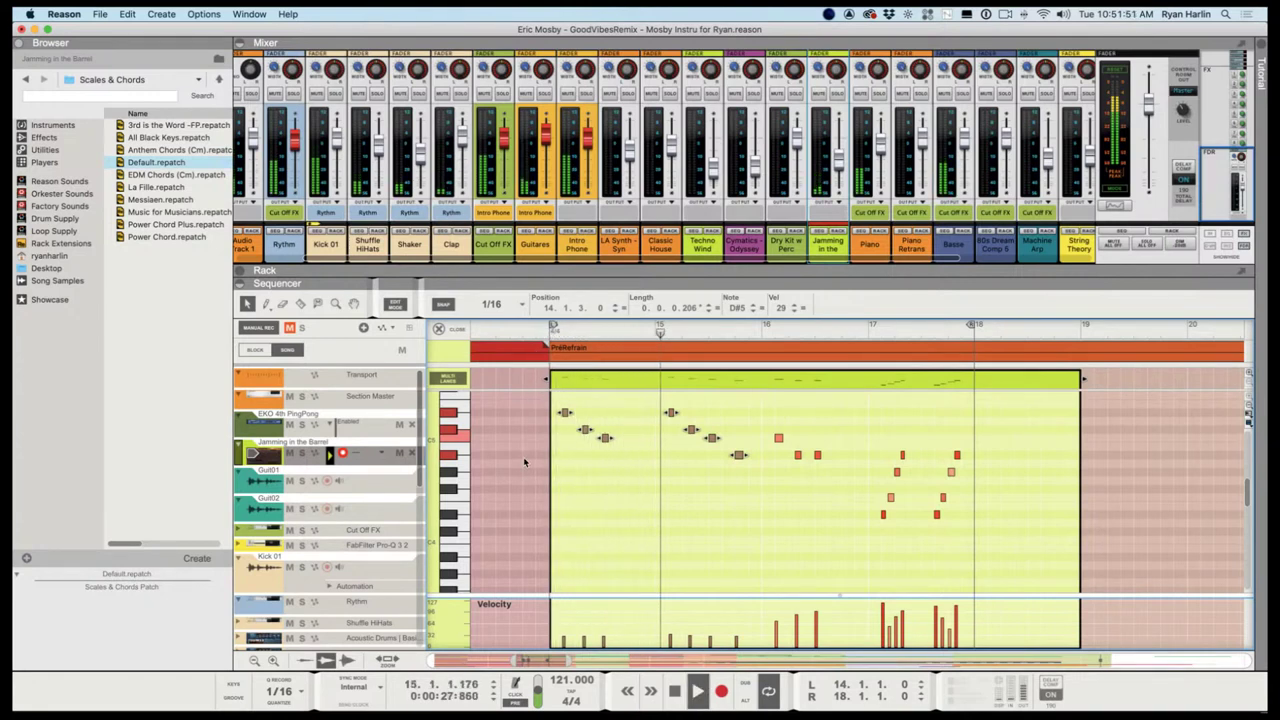
left_click(680, 491)
Try moving the last note of bar 15 (A#4) earlier to 15.3.2.0 with velocity 13
left_click(739, 455)
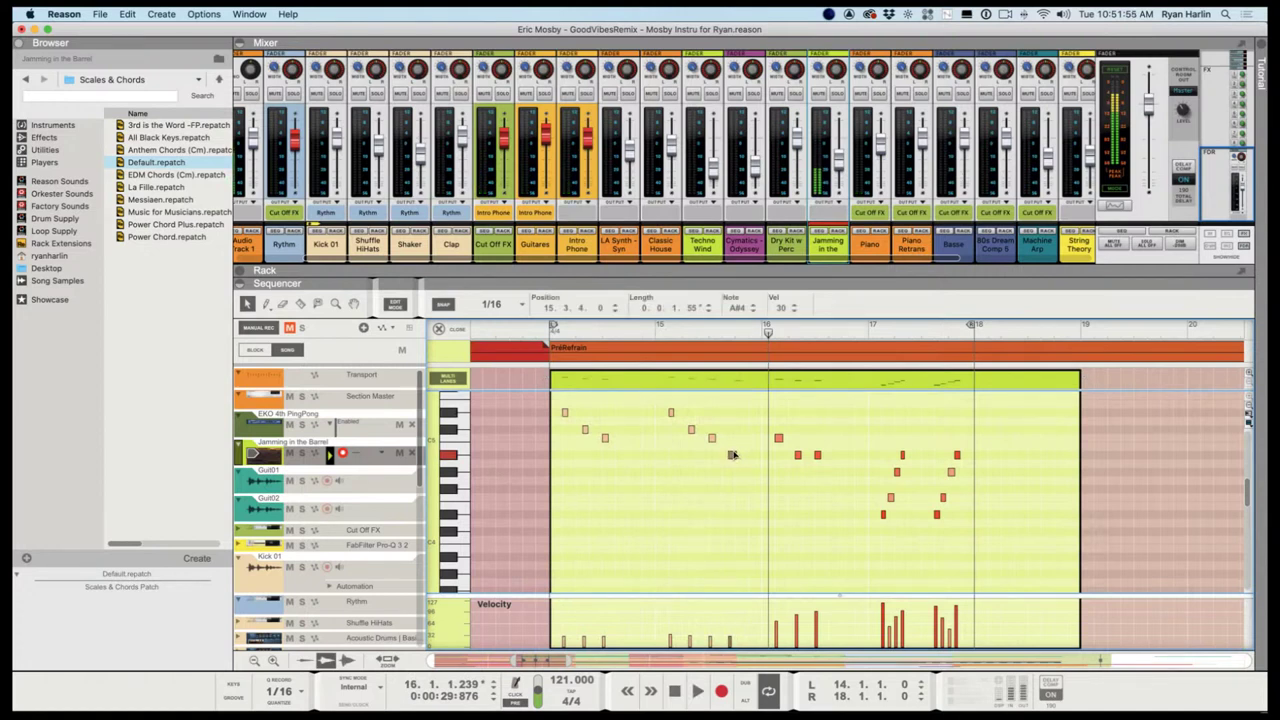
left_click(652, 331)
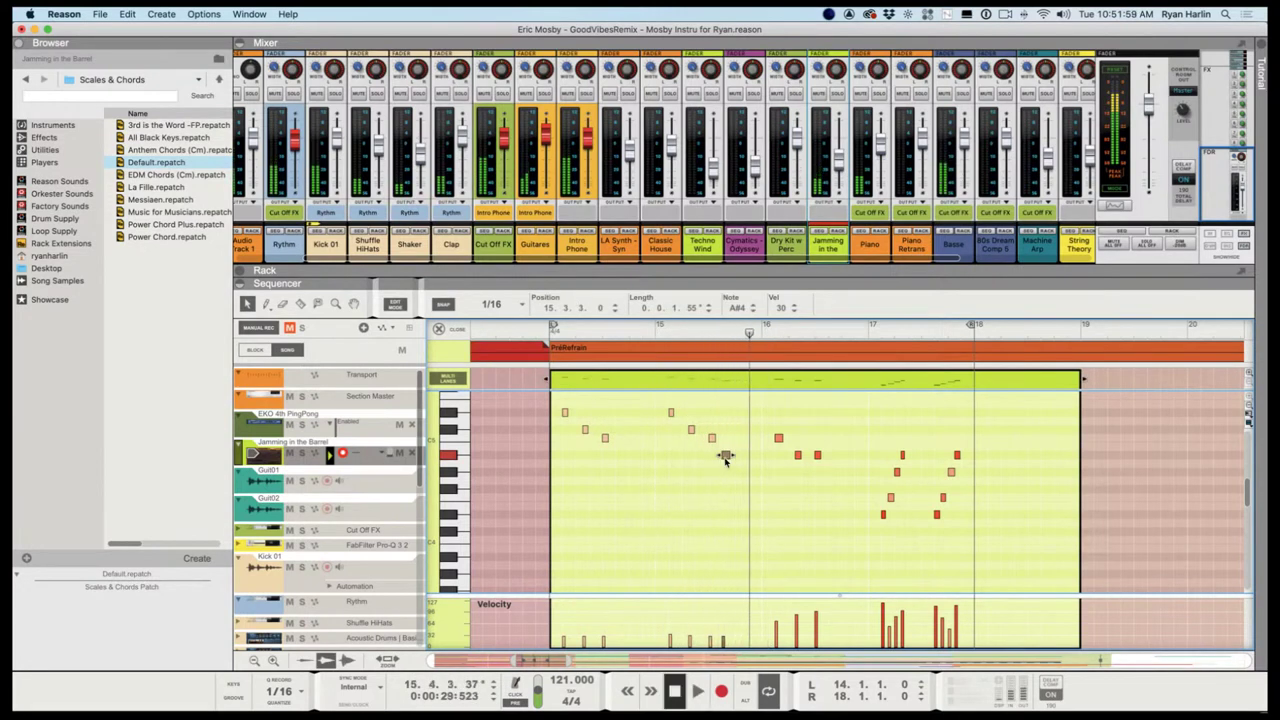
left_click(648, 331)
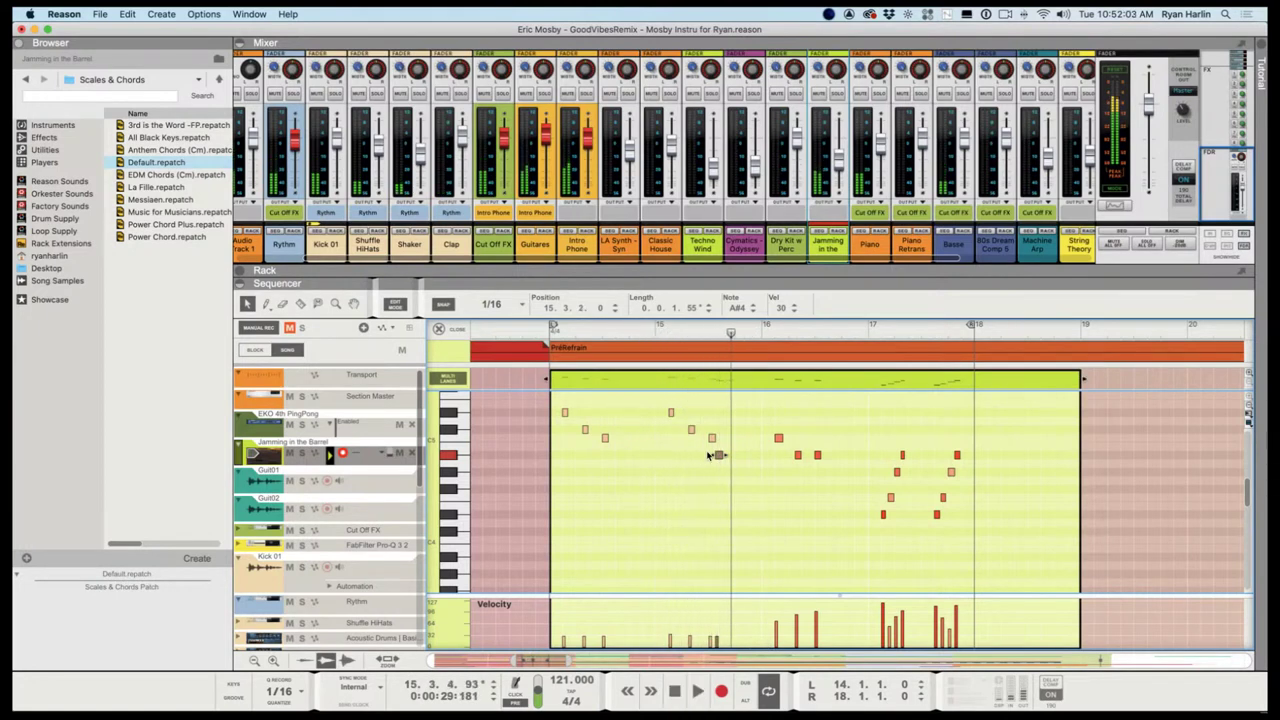
left_click_drag(716, 648, 718, 652)
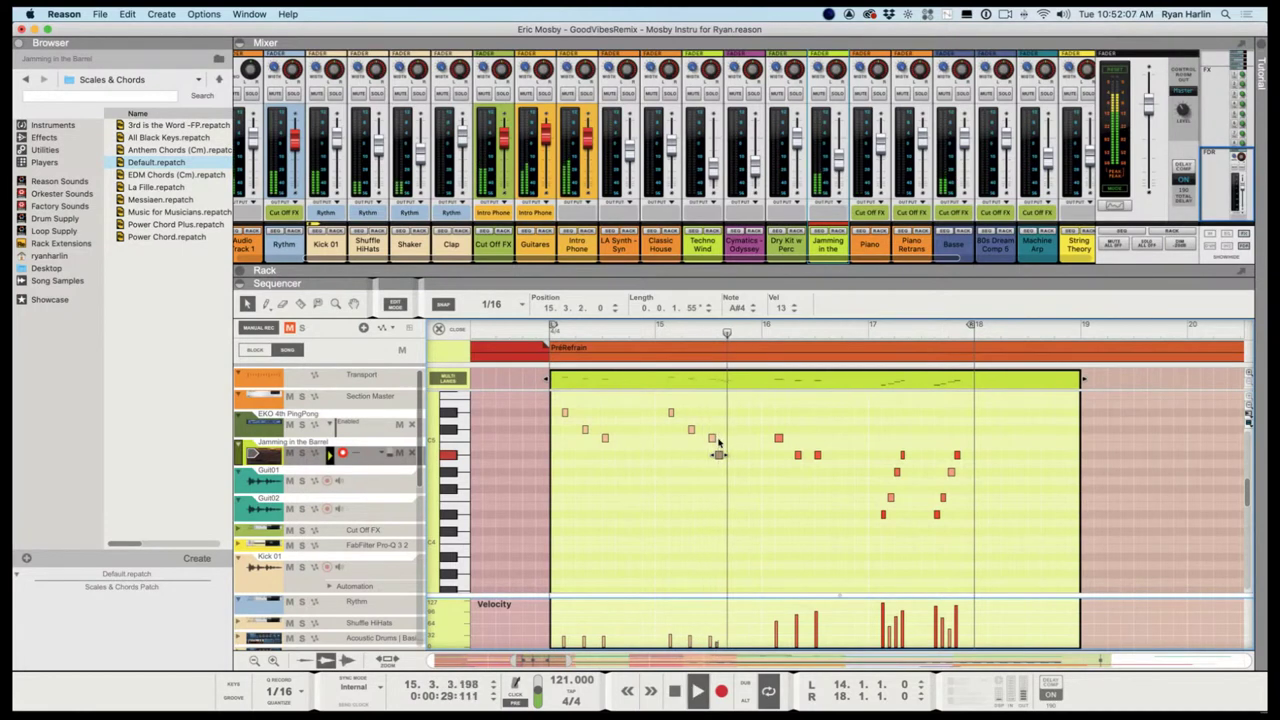
Try a copy of the A#4 note on G#4 at 15.3.3.0, and delete both notes
left_click_drag(723, 454, 725, 467)
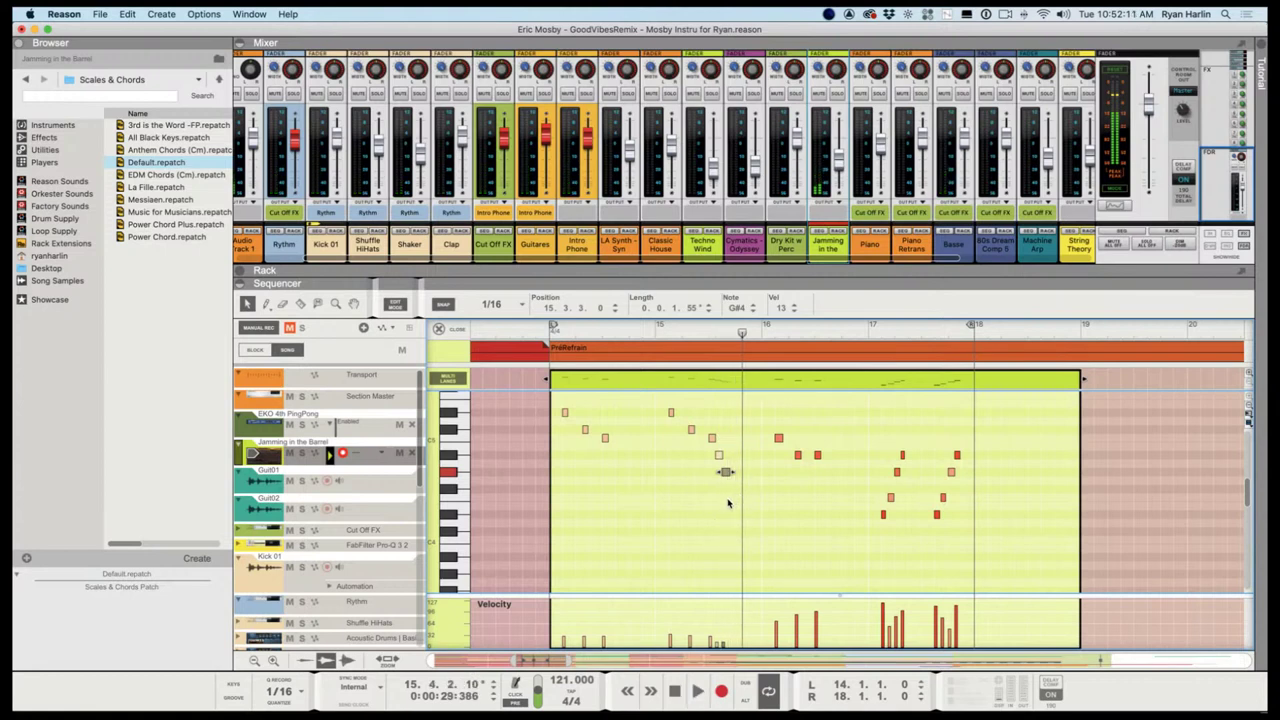
left_click_drag(569, 338, 543, 339)
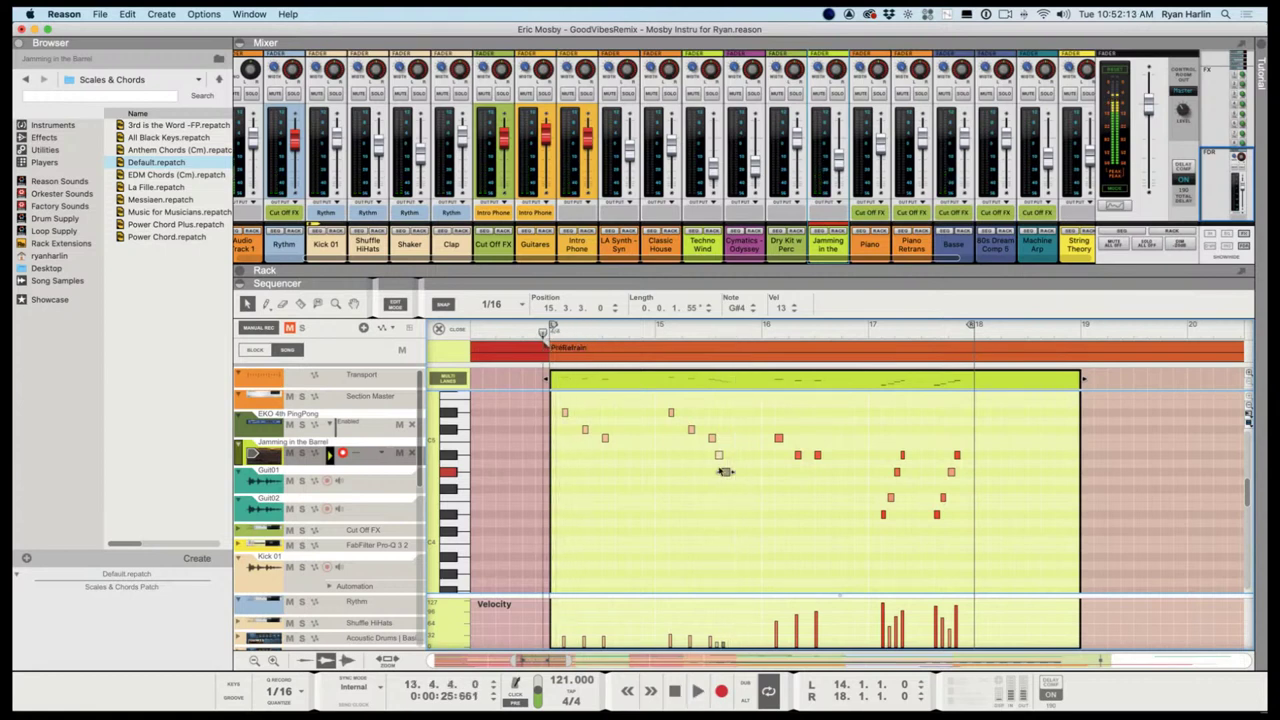
key("Delete")
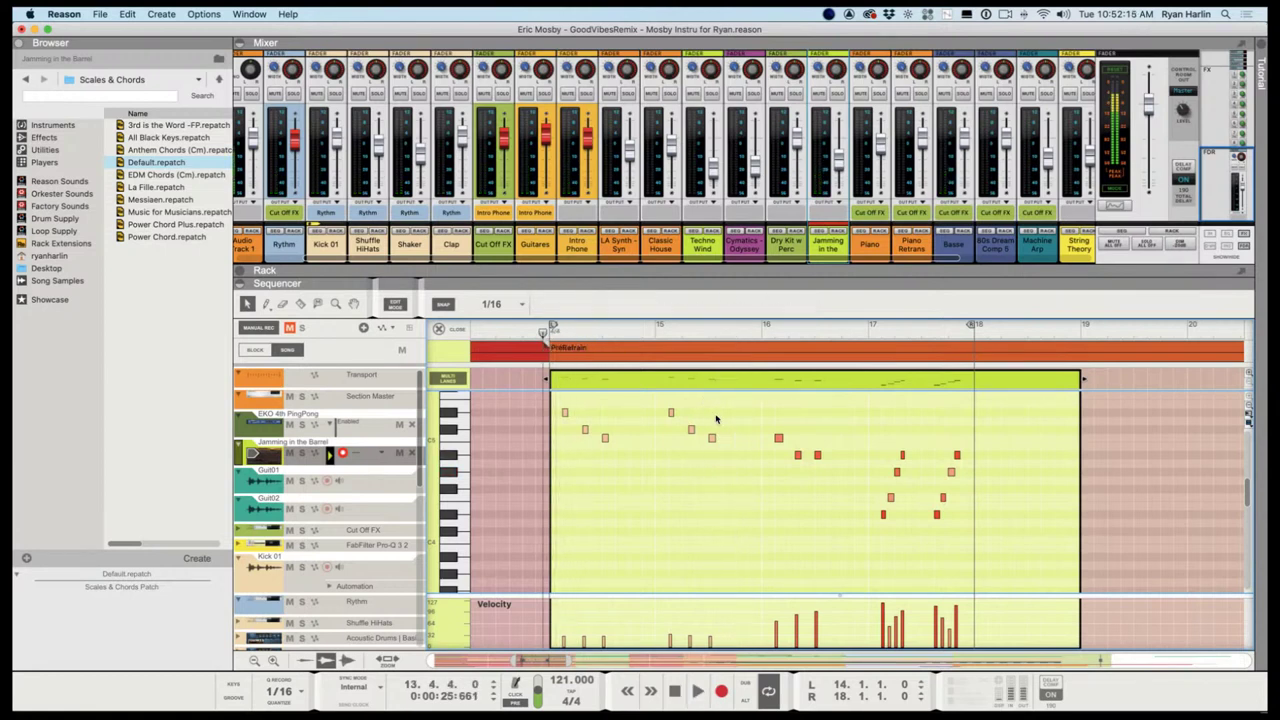
Copy the C5 note to A#4 at 15.4.1.0, lengthen it to 0.1.0.0, audition it, and return the song position to 14.1.1.0
left_click_drag(711, 438, 738, 447)
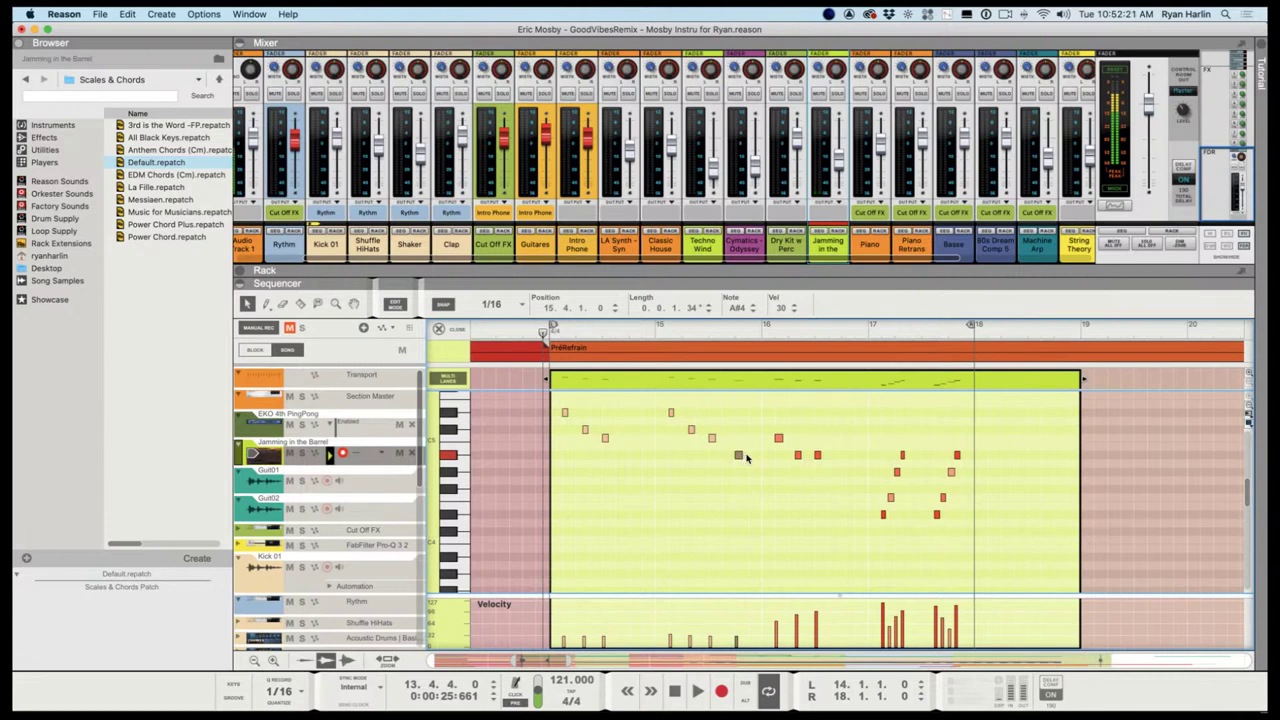
left_click(736, 333)
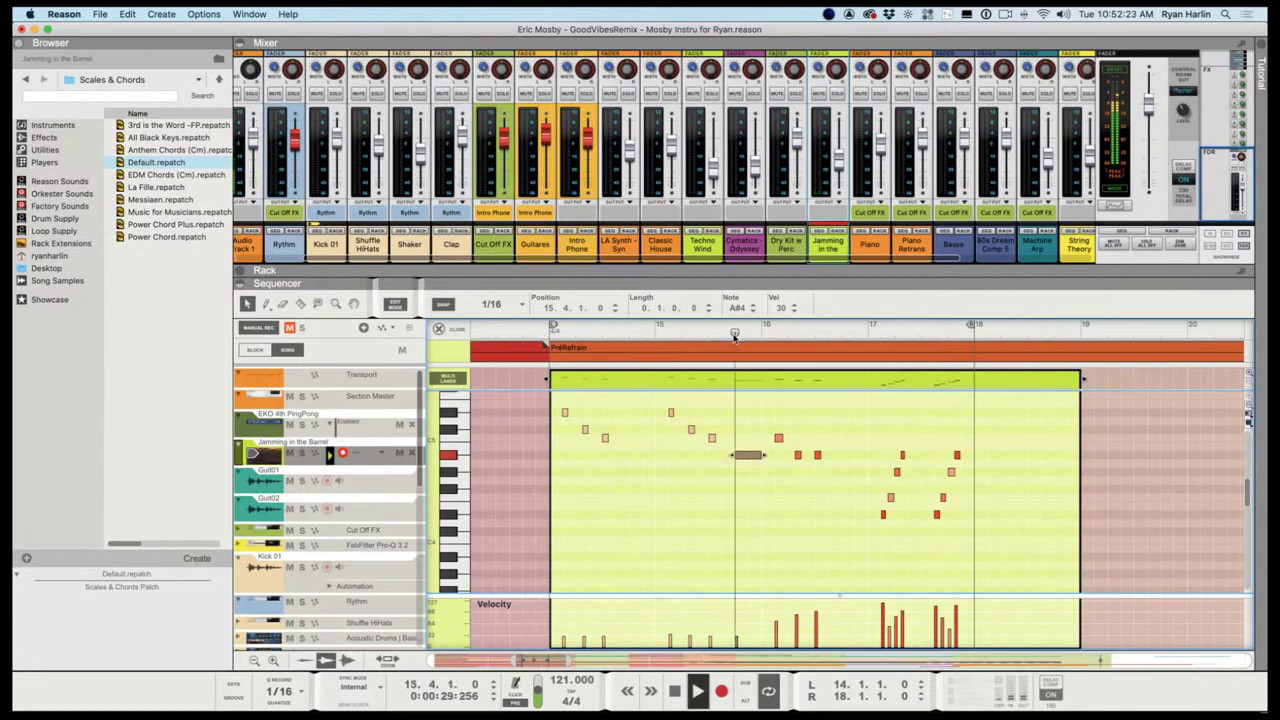
key("space")
left_click(503, 335)
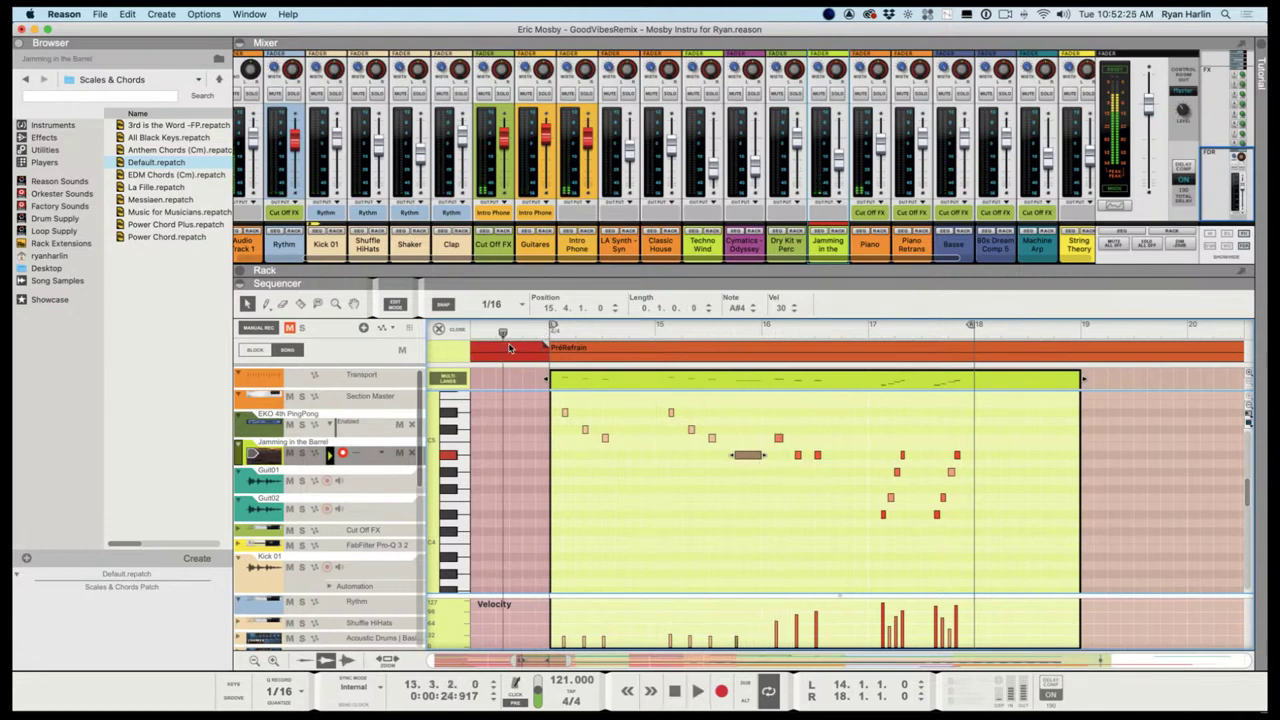
left_click(545, 347)
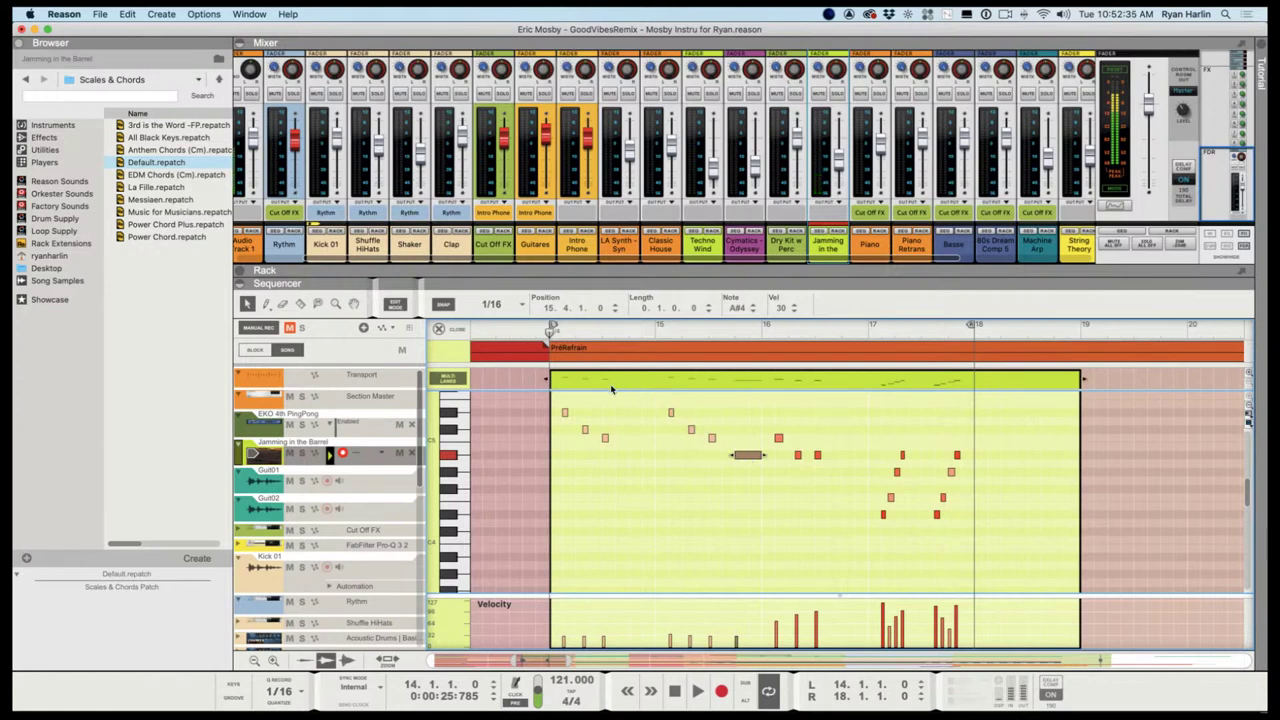
Try the C#5 note of bar 15 at 15.2.1.0 and the C5 note at 15.3.2.0 against the loop
key("space")
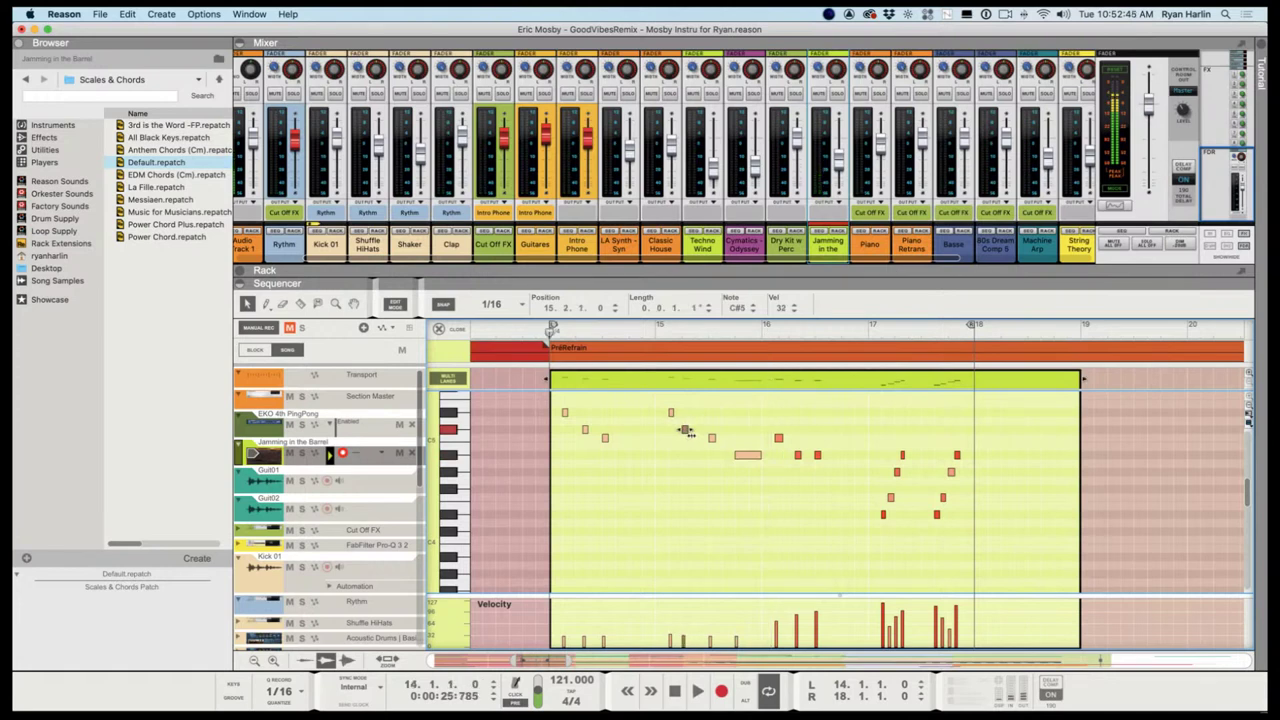
key("space")
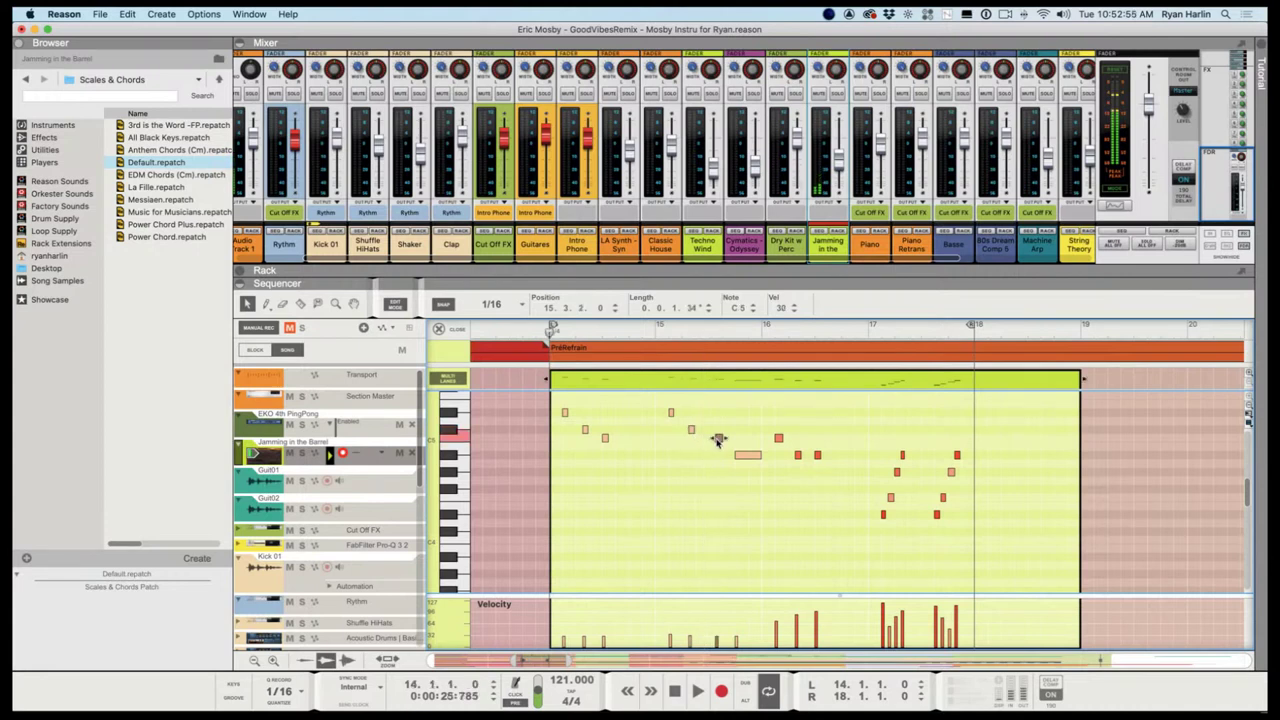
key("space")
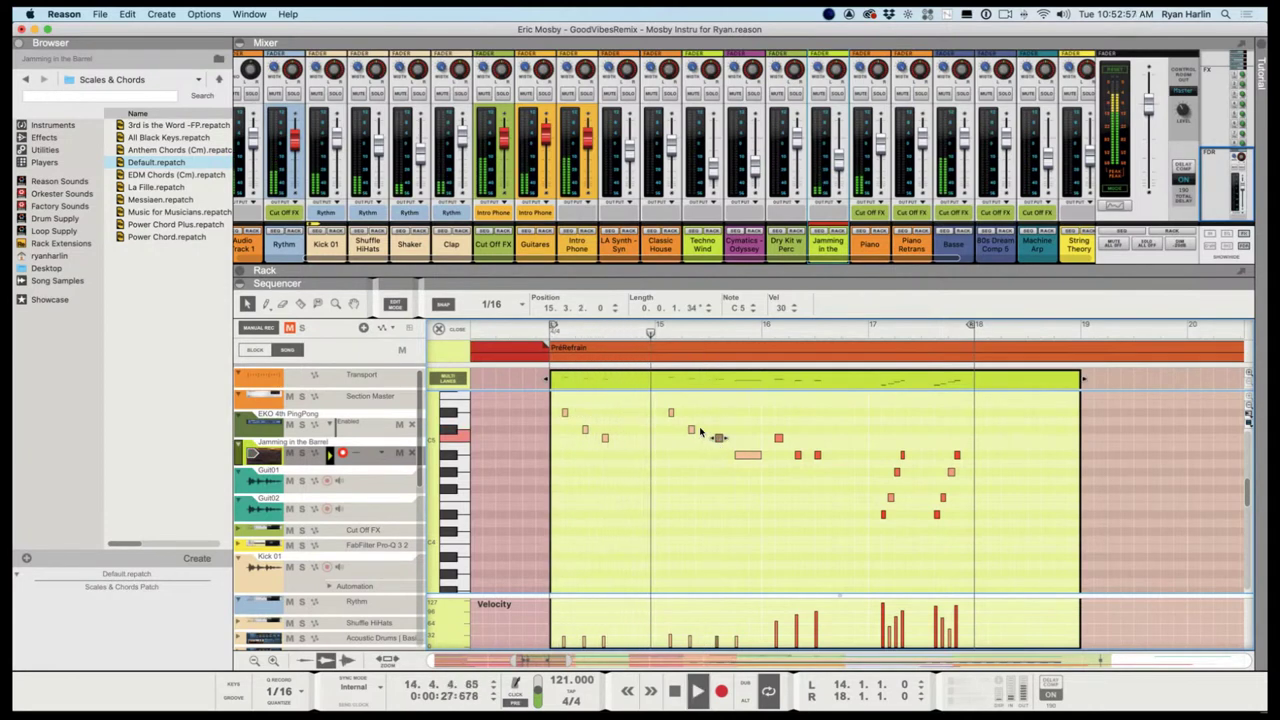
Try the C#5 note of bar 15 at 15.2.3.0 and audition the phrase
key("space")
left_click(697, 430)
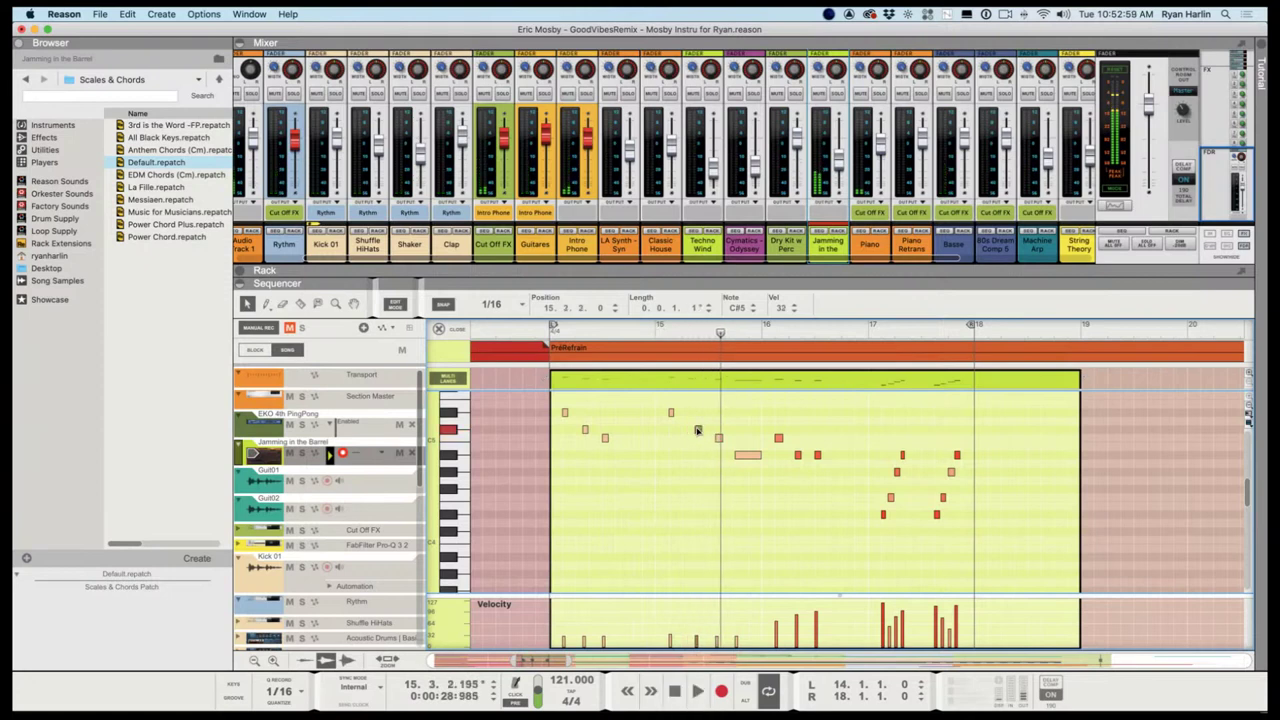
key("space")
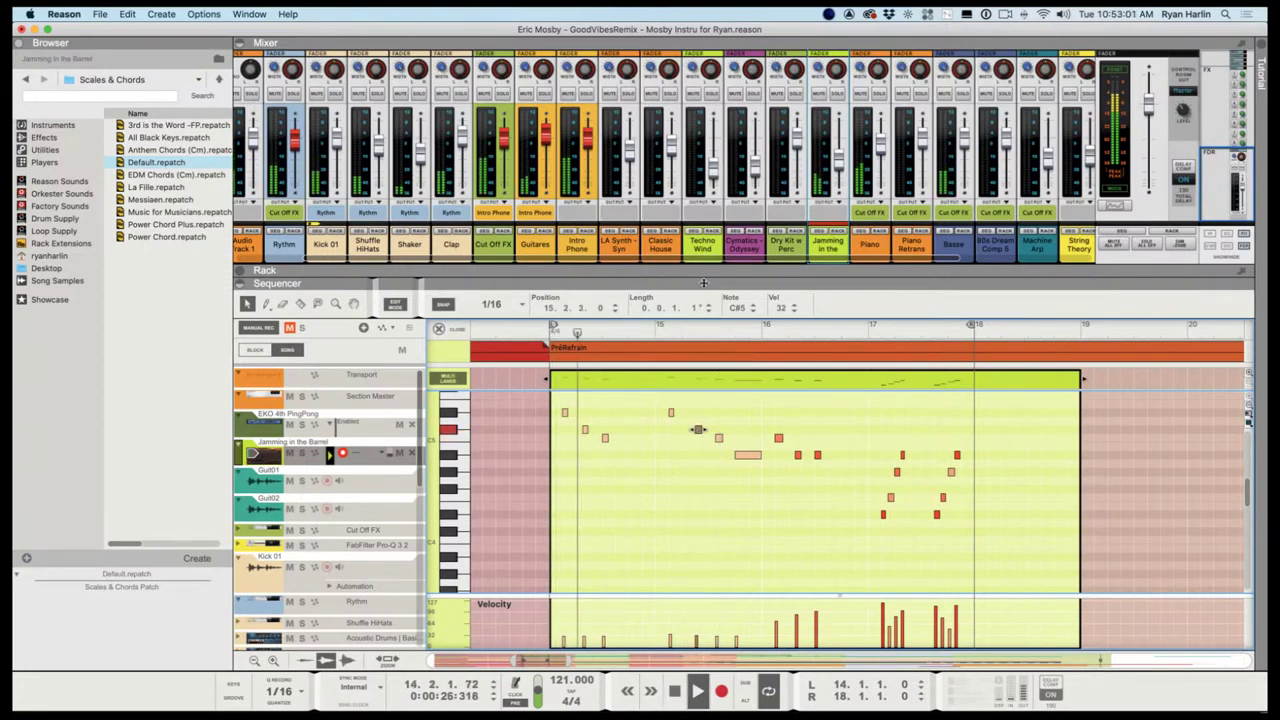
key("space")
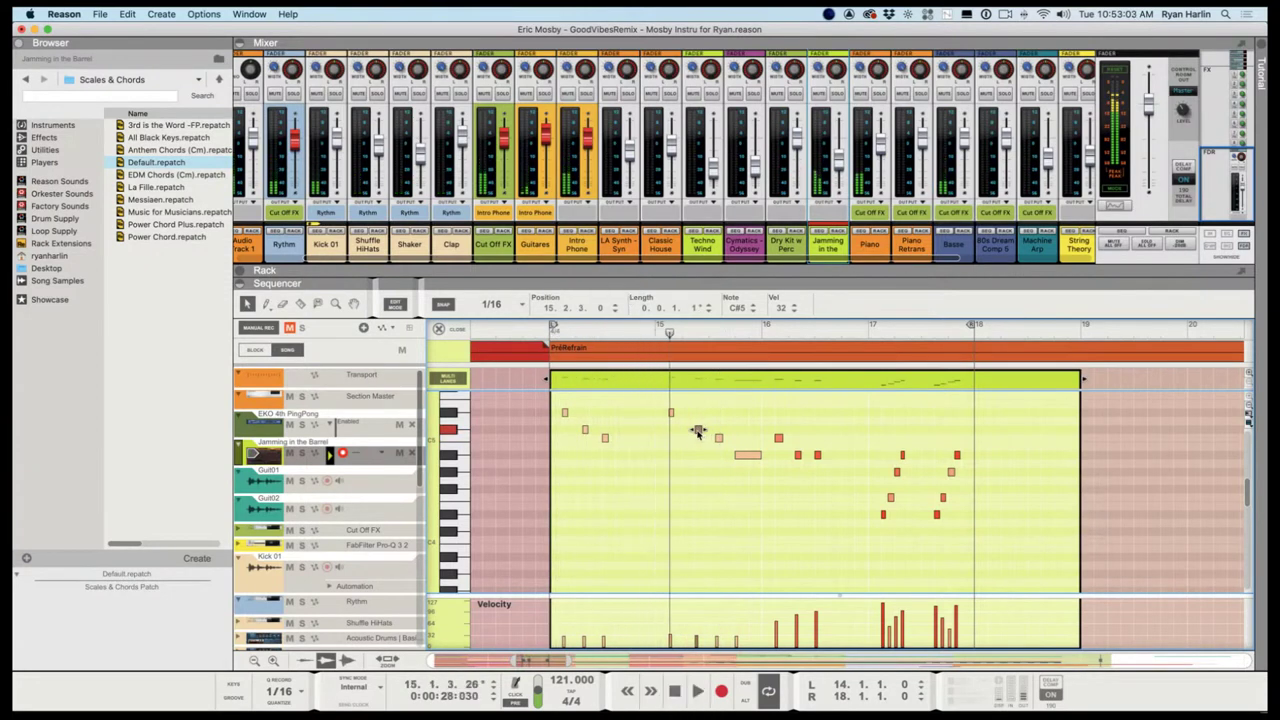
key("space")
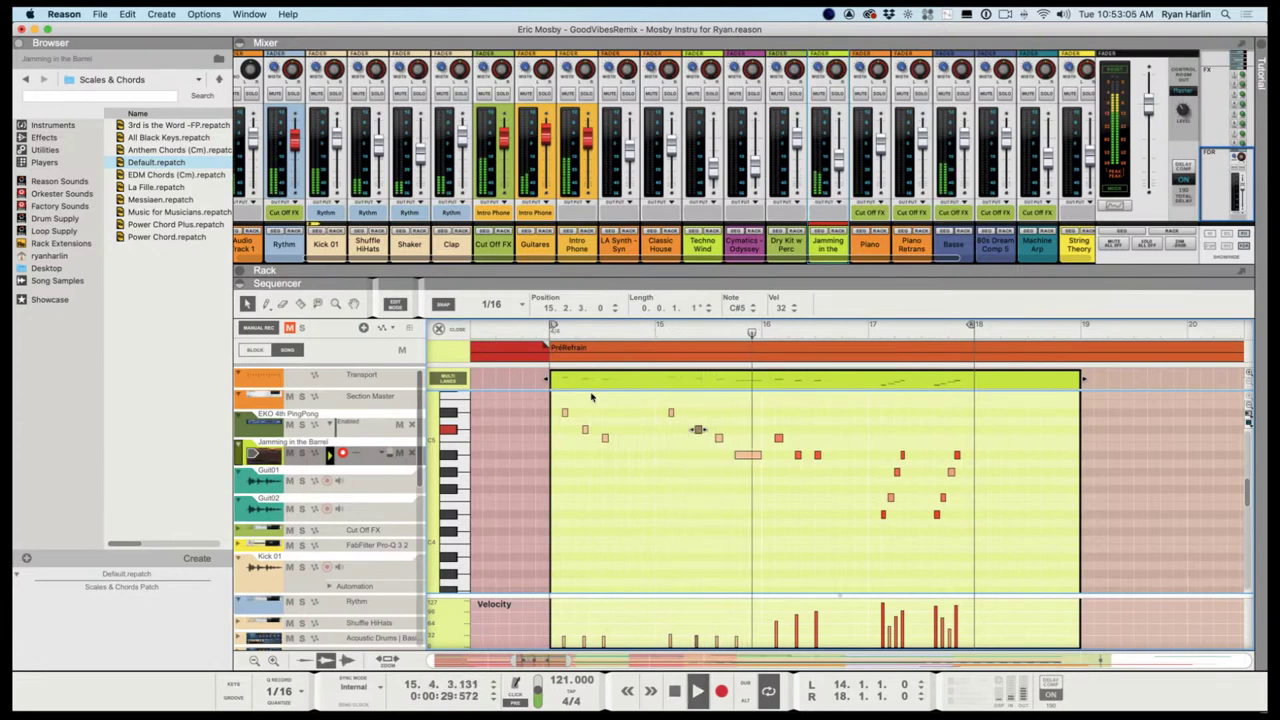
Move the C#5 note back to 15.2.2.0 and the C5 note back to 15.3.1.0, and play the phrase
key("space")
key("space")
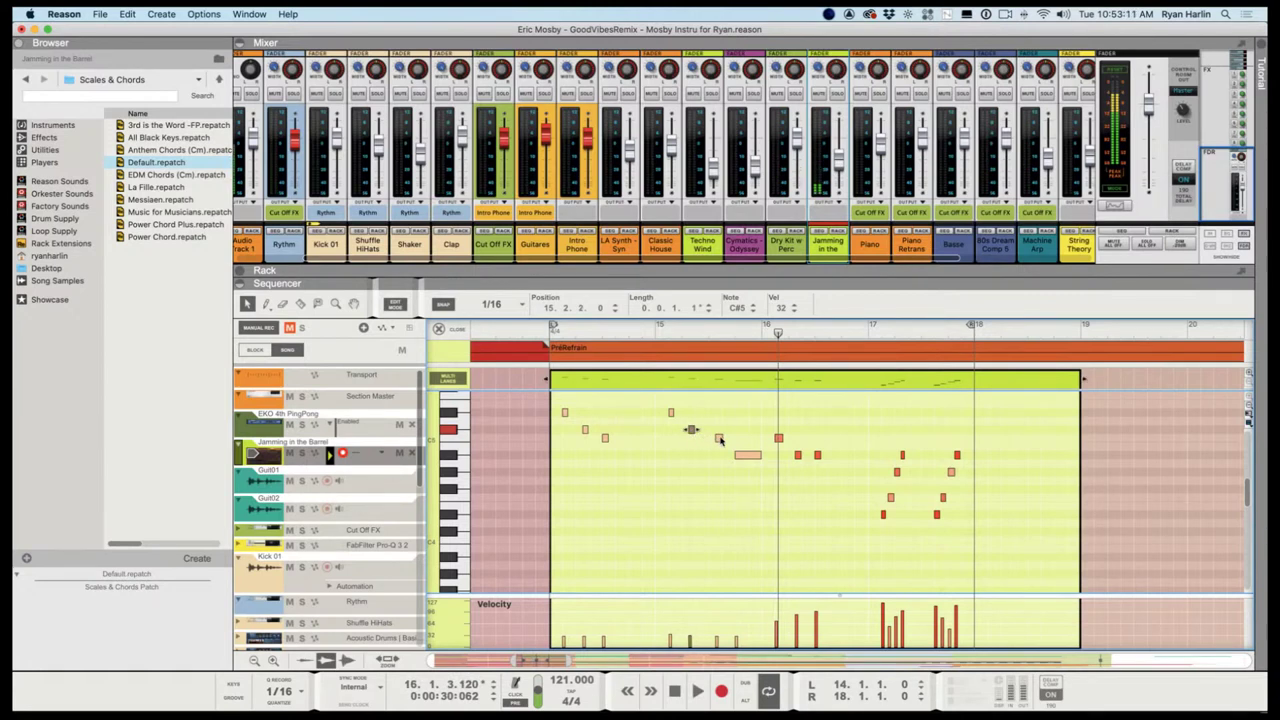
key("space")
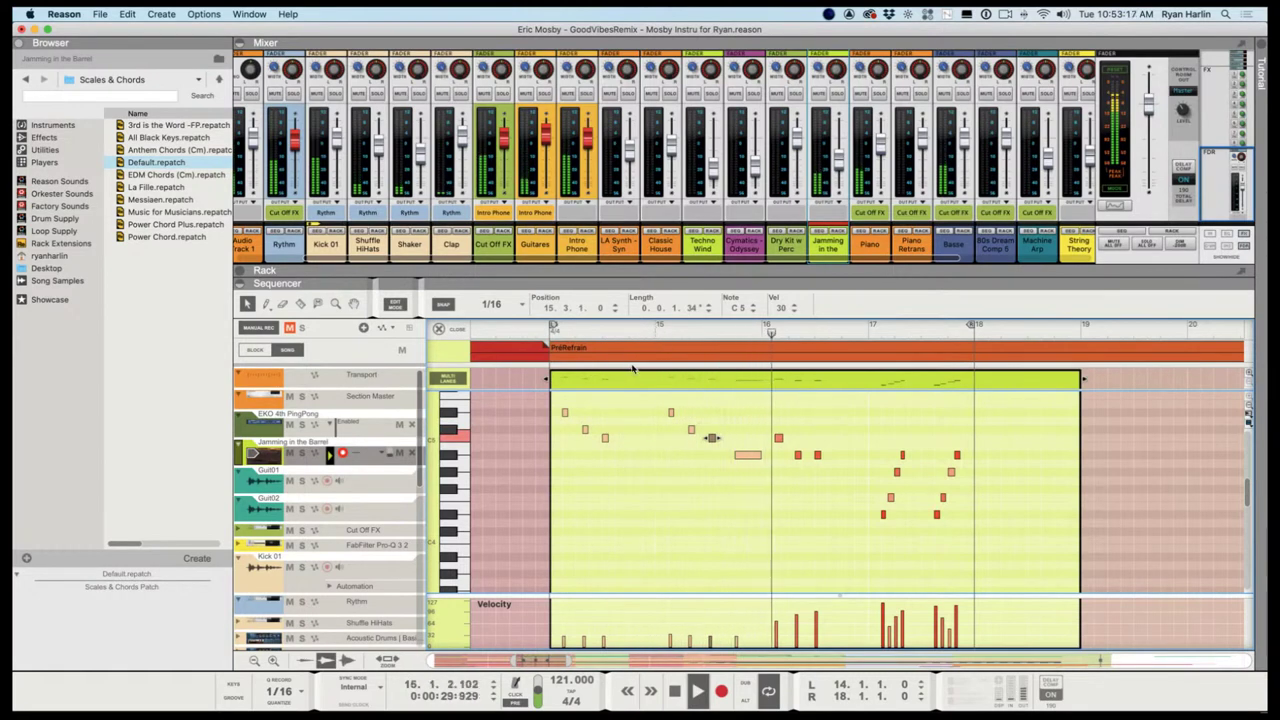
Lengthen the C5 note at 15.3.1.0 to 0.1.0.0 and play that part of bar 15
key("space")
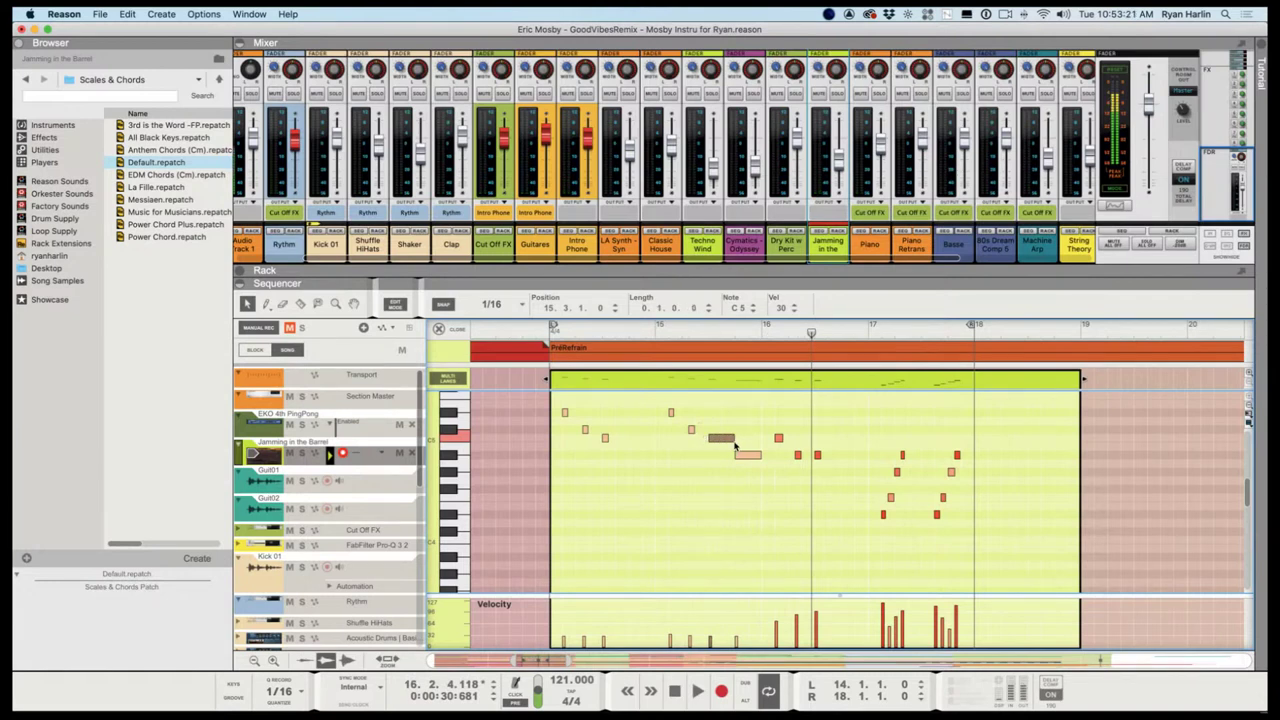
left_click(698, 331)
key("space")
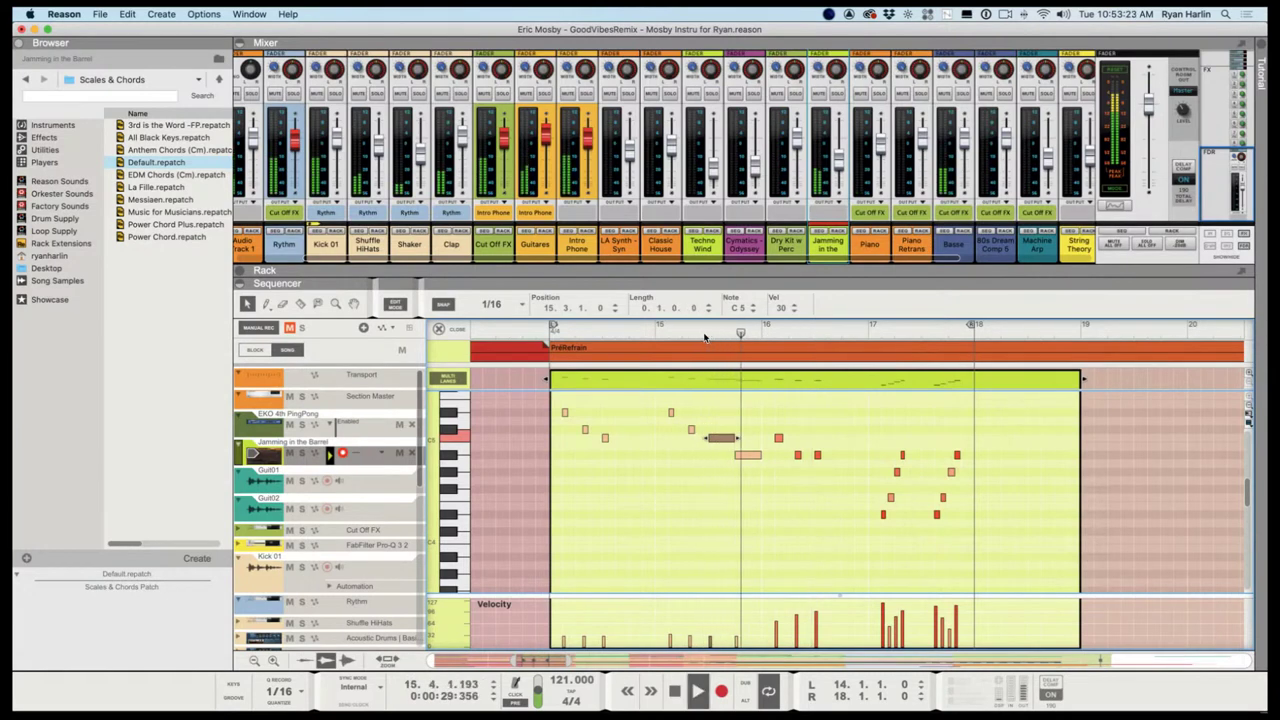
Play the PréRefrain loop from 14.1.1.0 with the edited phrase, deselect the notes, and stop playback
left_click(549, 334)
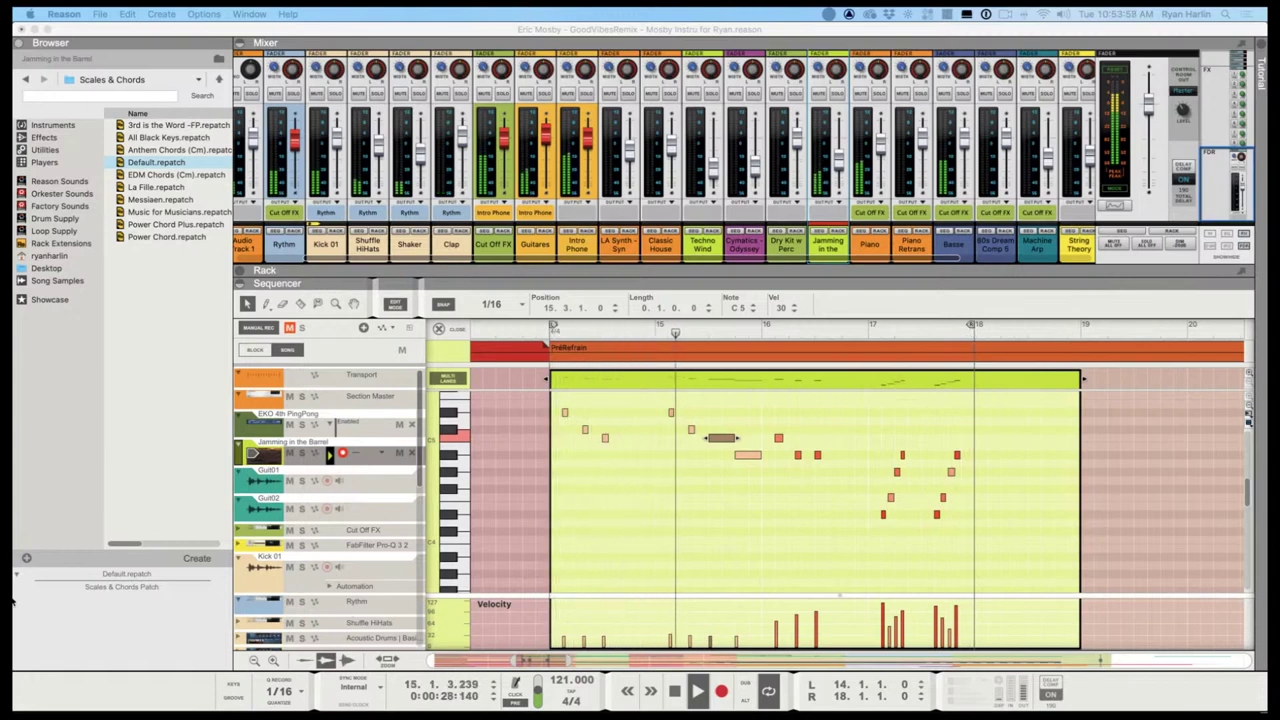
left_click(60, 622)
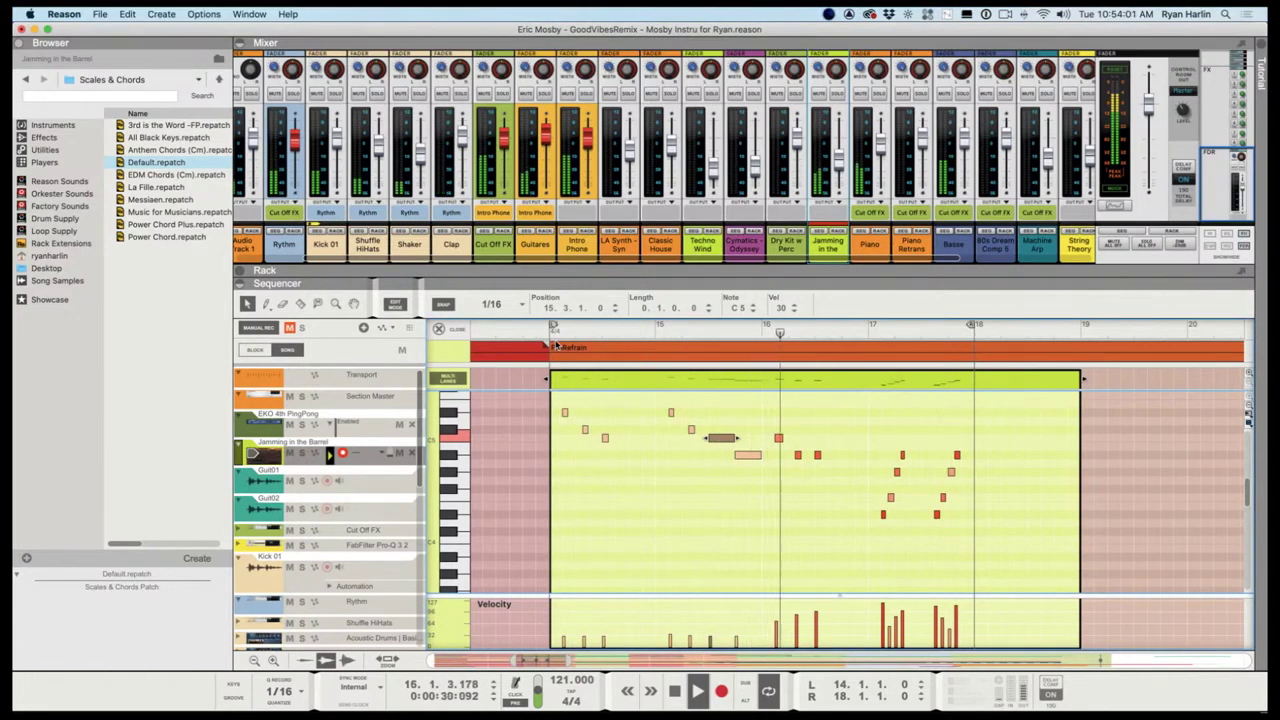
left_click(497, 439)
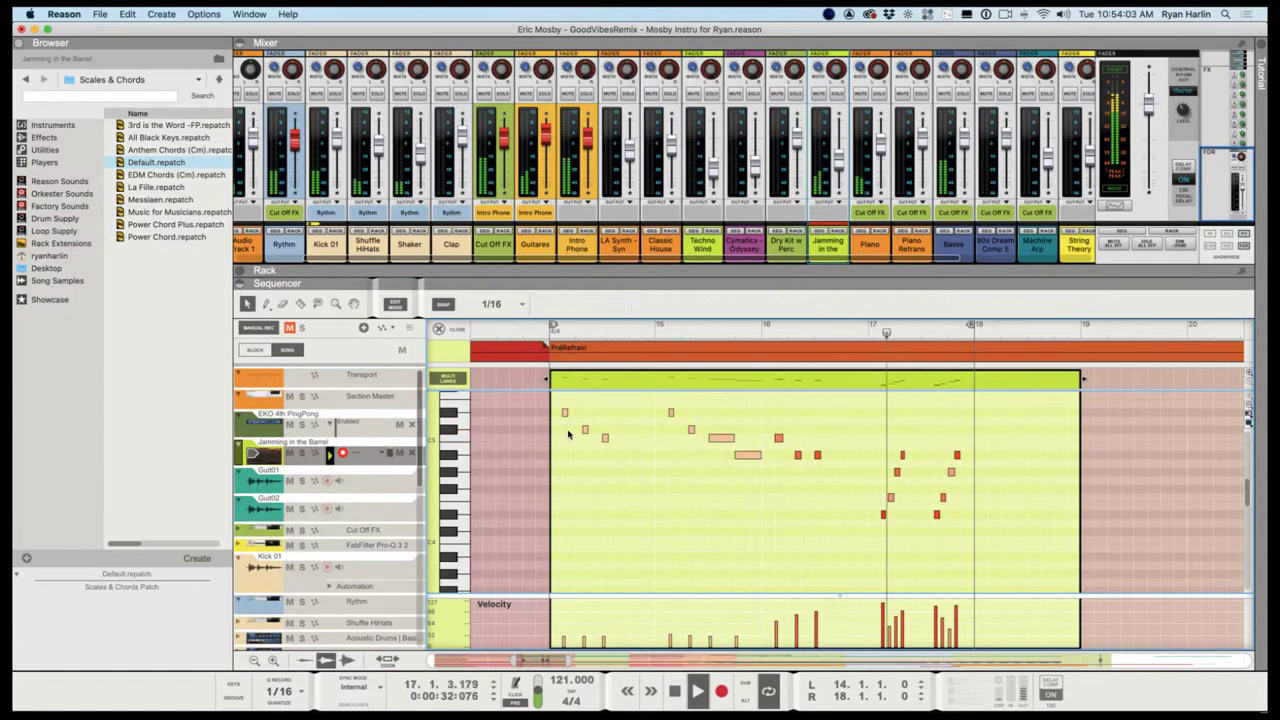
key("space")
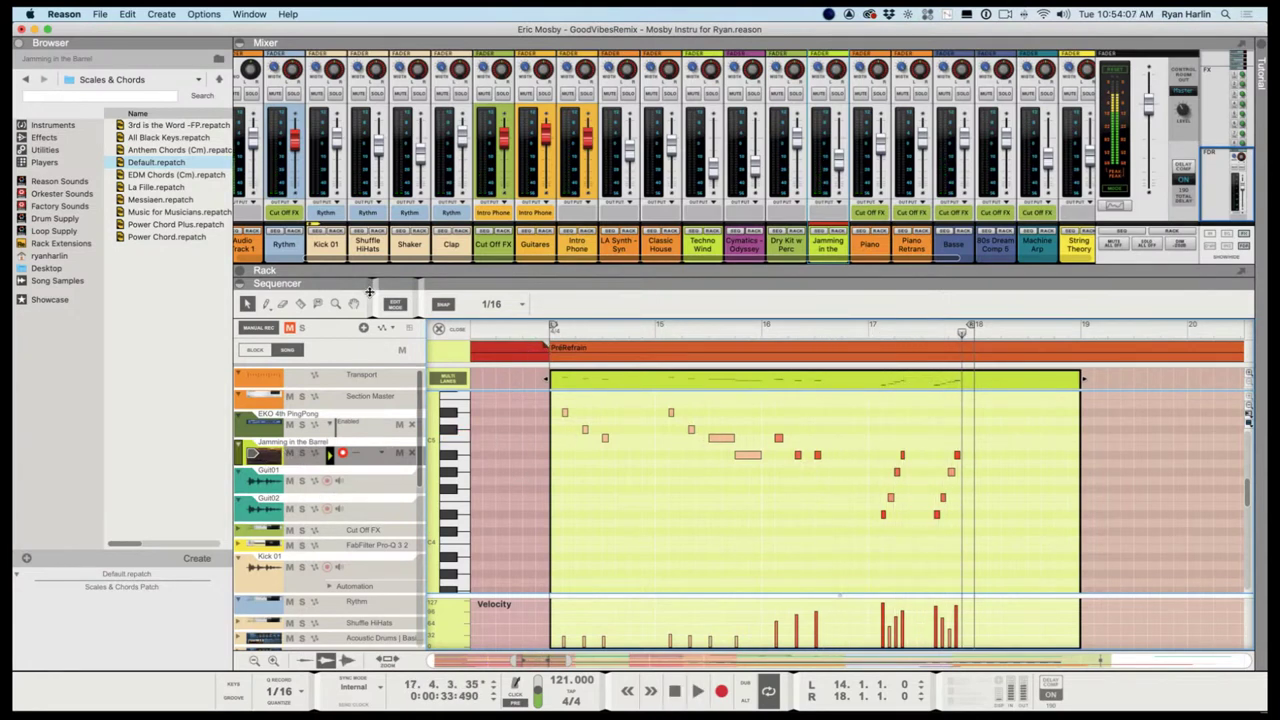
Search the instruments for maia and add another Maia Orange Edition in a new rack column
left_click_drag(369, 291, 398, 592)
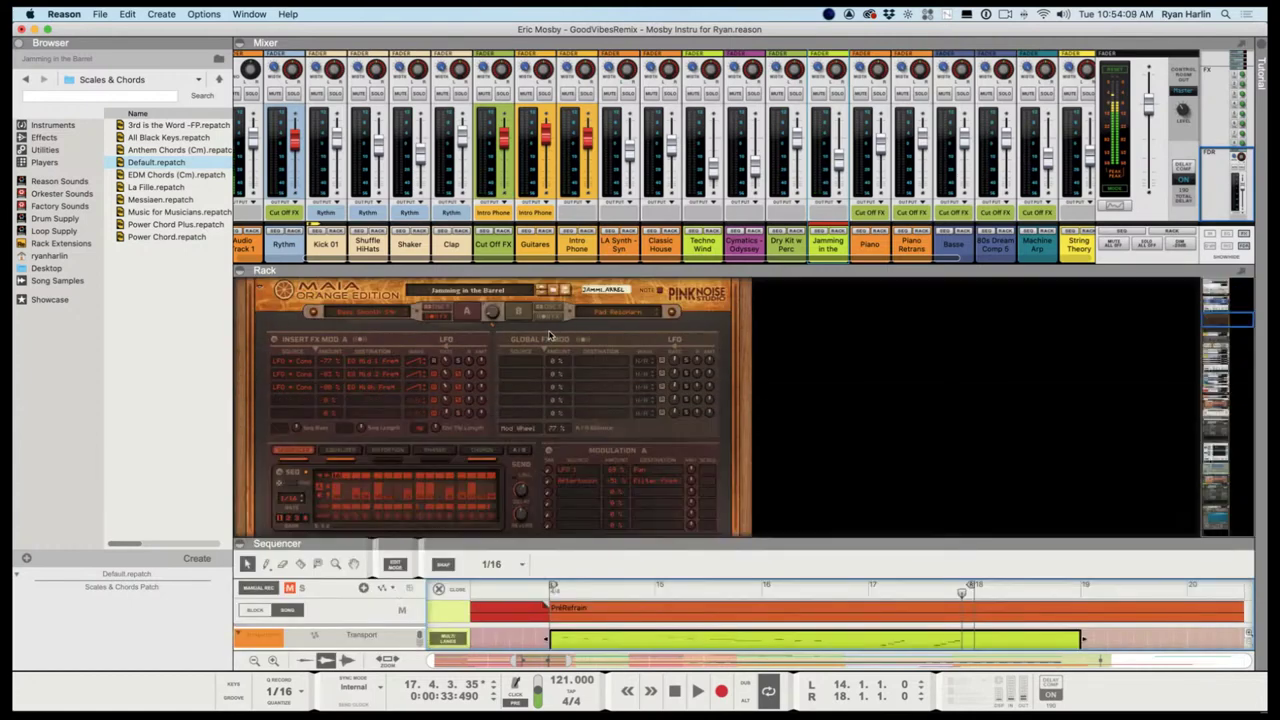
scroll(552, 401, "down", 10)
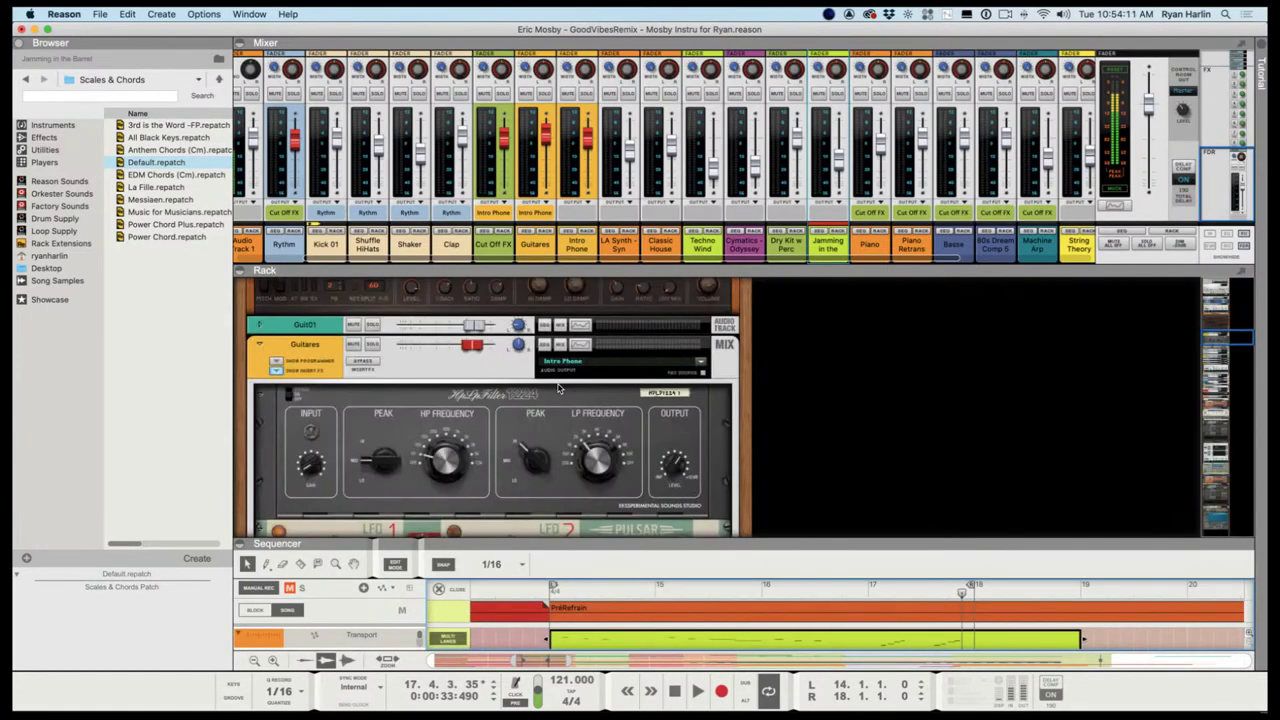
scroll(558, 387, "up", 9)
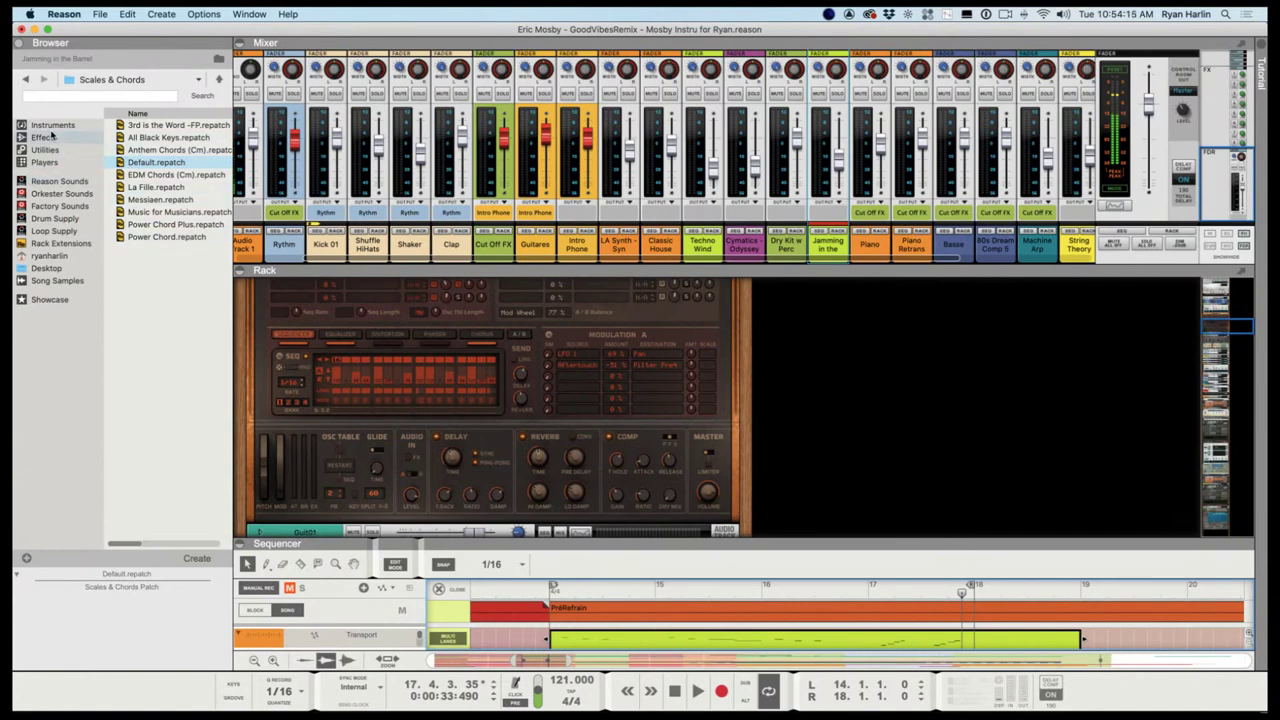
left_click(52, 125)
left_click(84, 96)
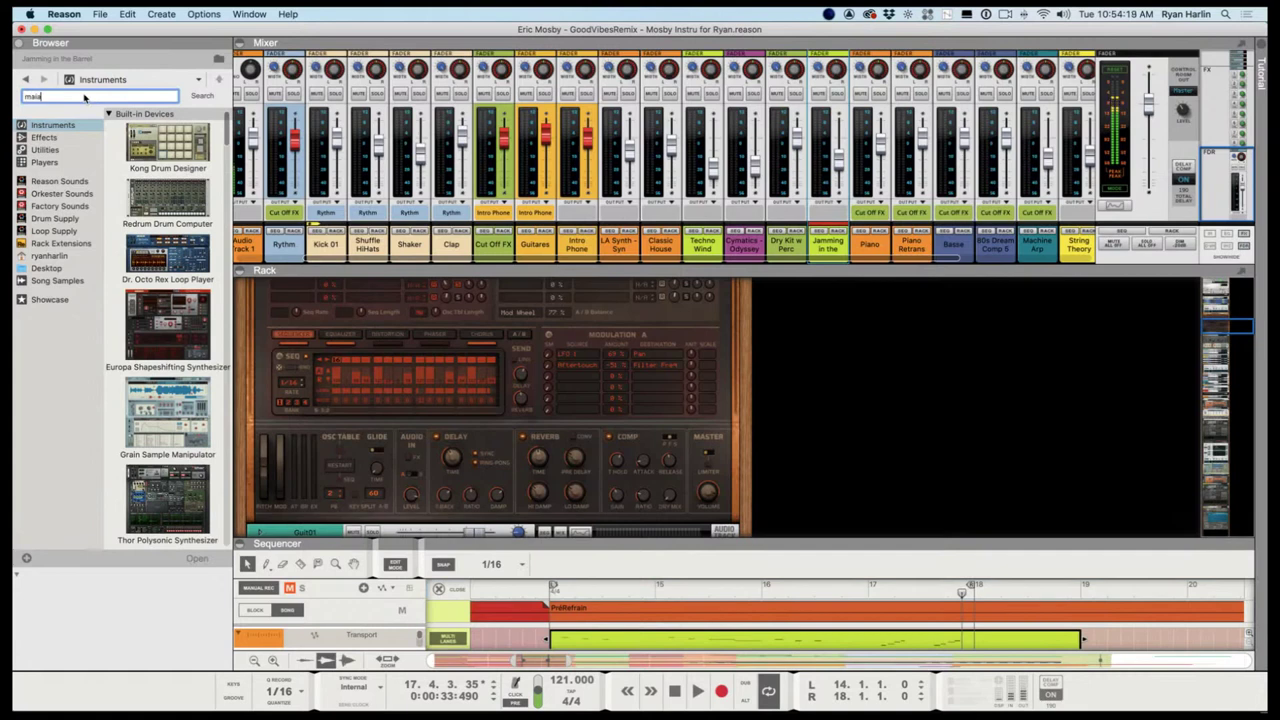
type("maia")
key("Return")
left_click_drag(160, 150, 810, 341)
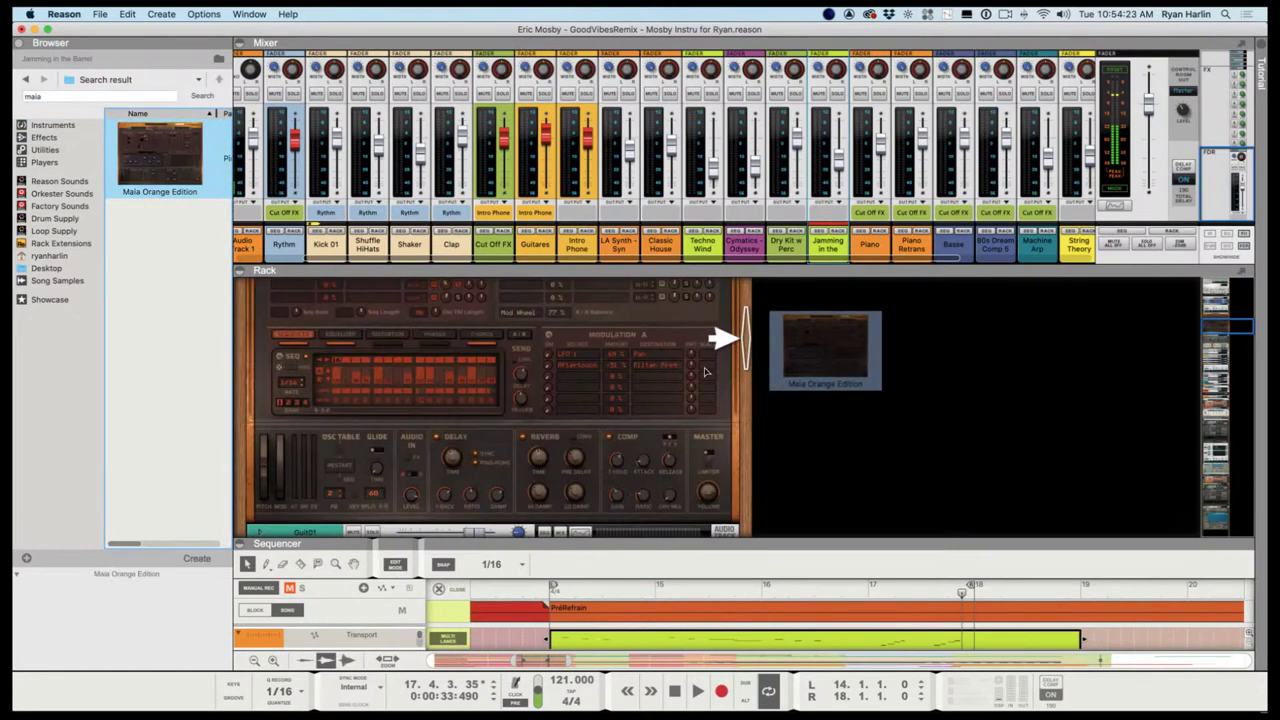
left_click_drag(795, 358, 810, 358)
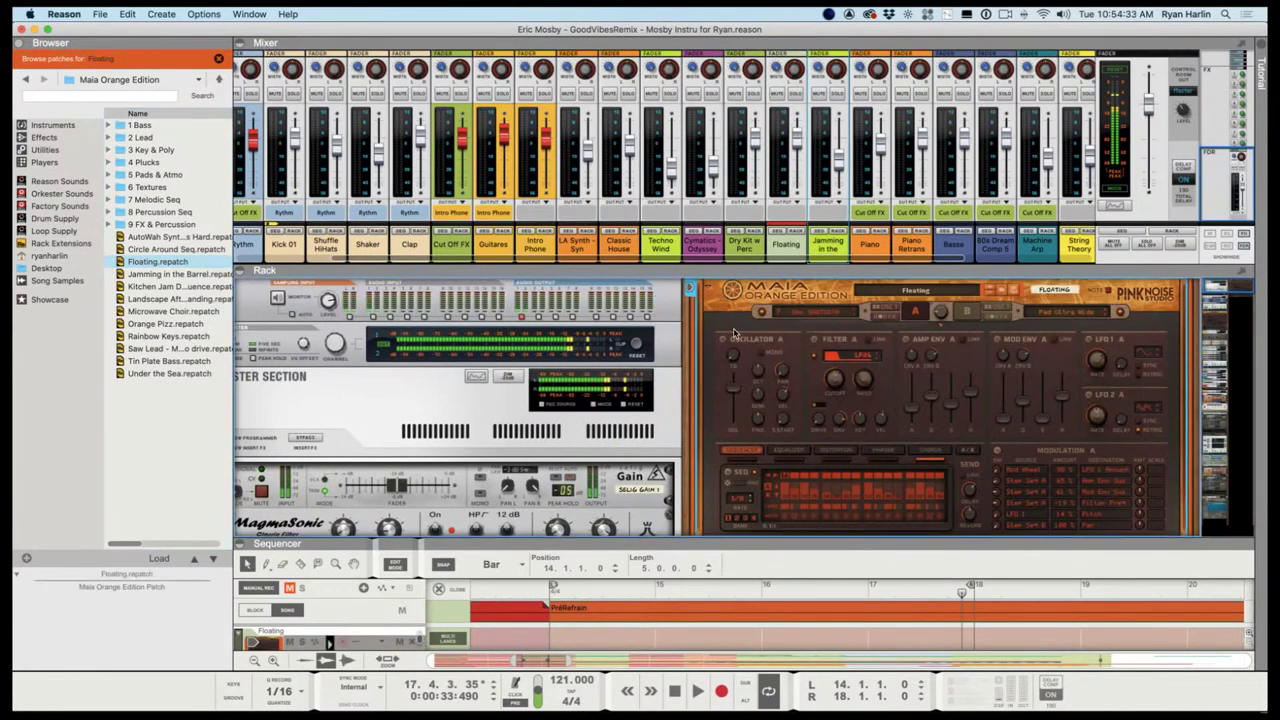
Audition the new Maia's patches one after another from Jamming in the Barrel and load Rainbow Keys
left_click(993, 293)
left_click(991, 293)
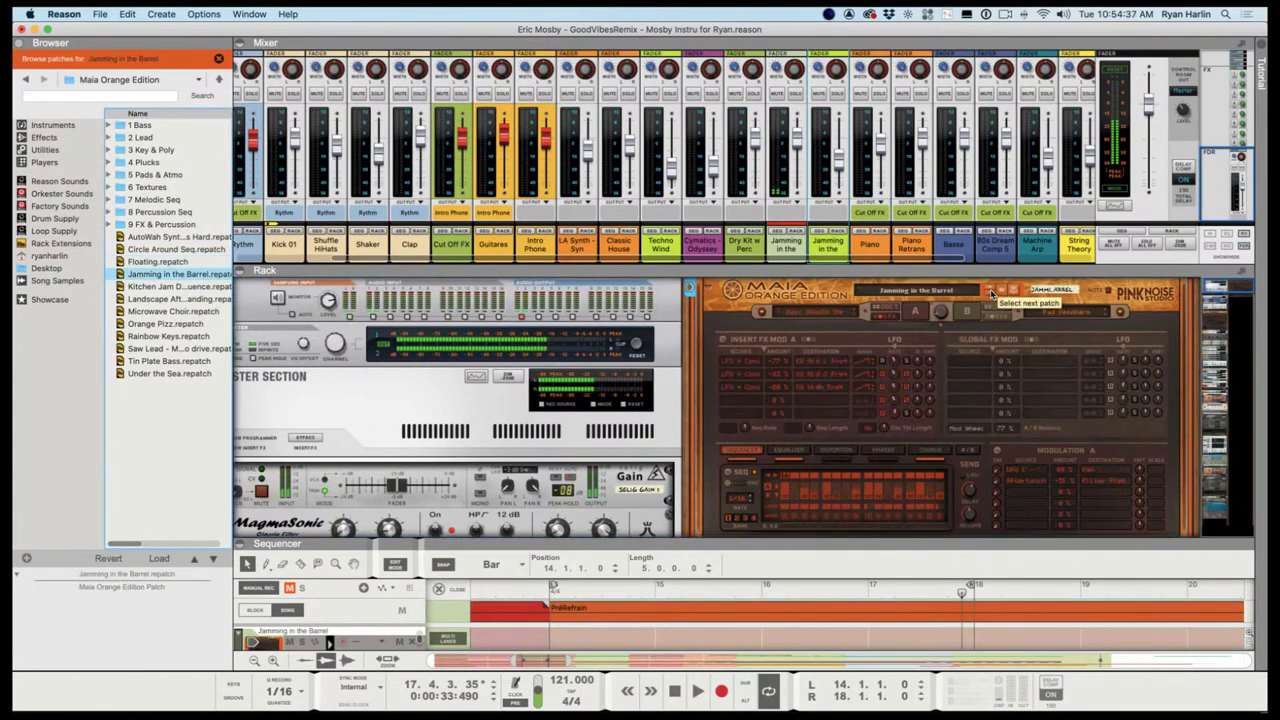
left_click(991, 293)
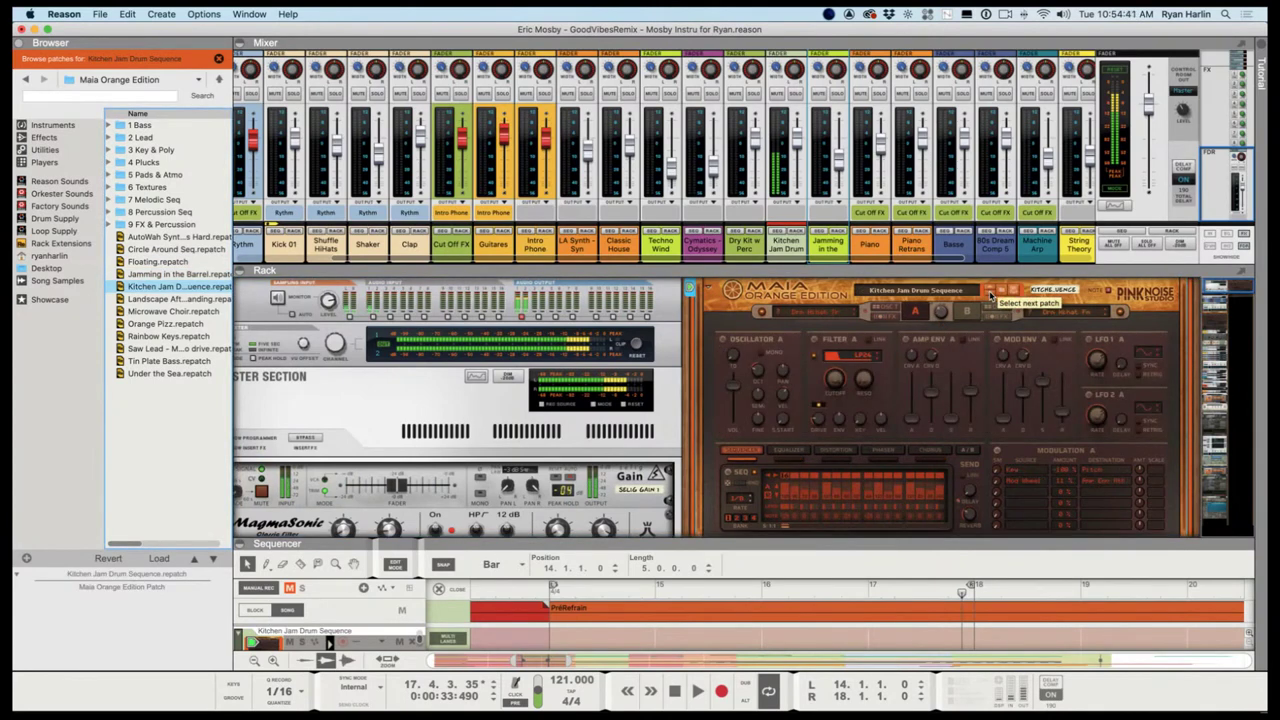
left_click(991, 293)
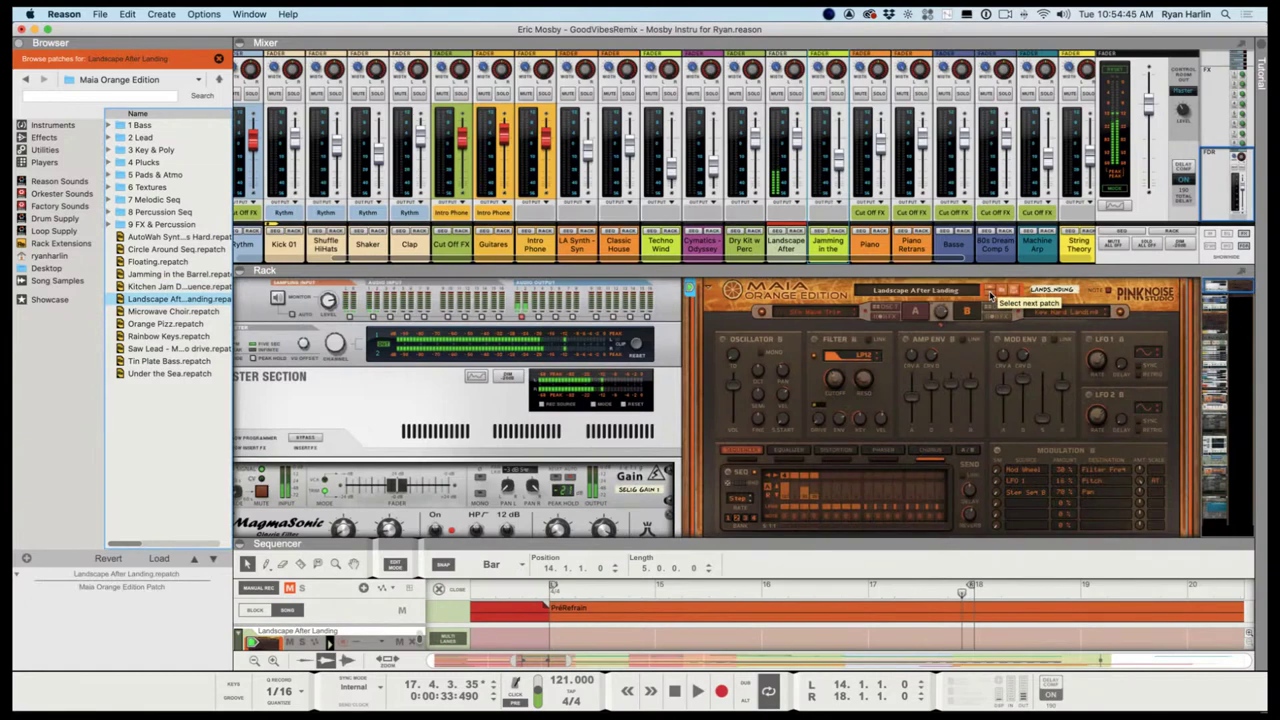
left_click(991, 293)
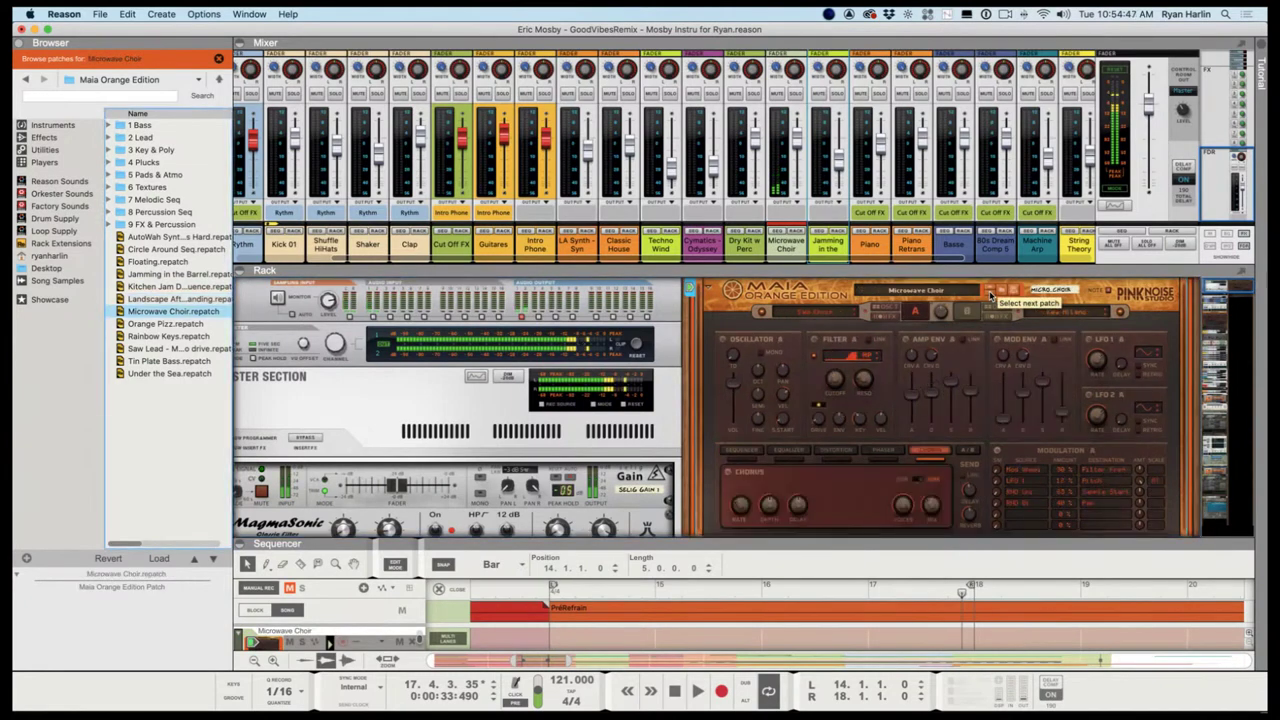
left_click(991, 293)
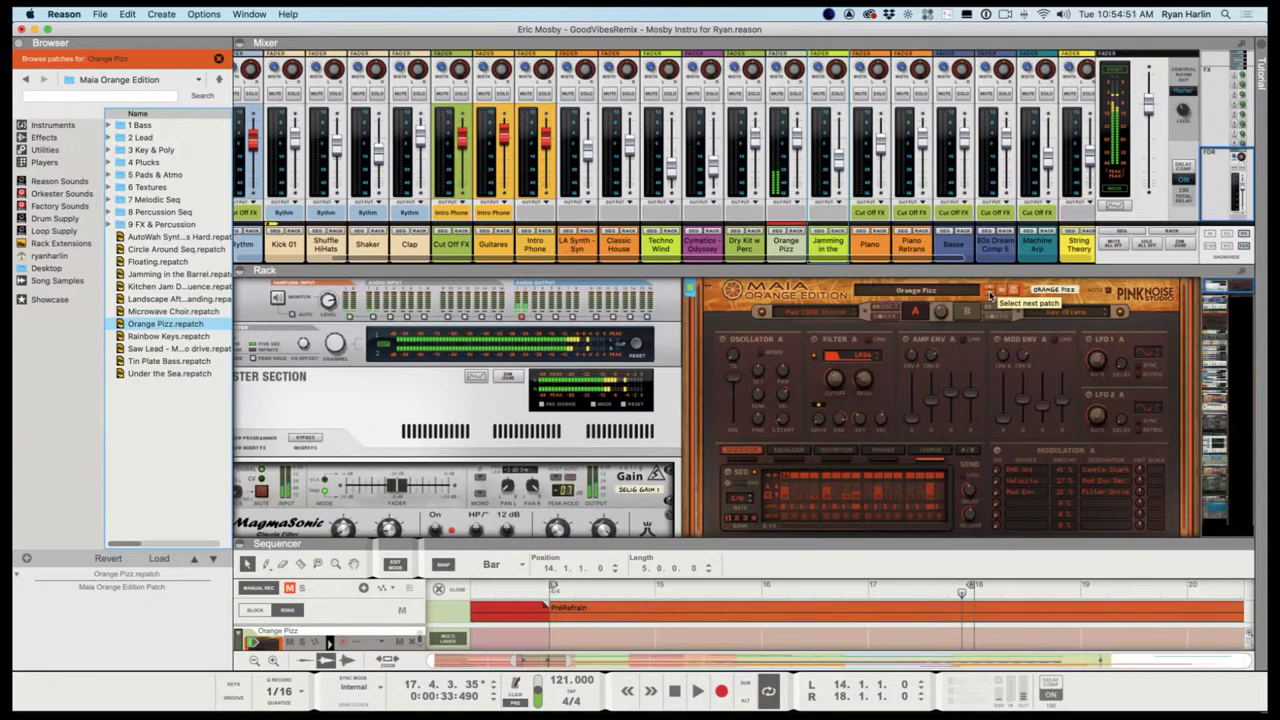
left_click(991, 293)
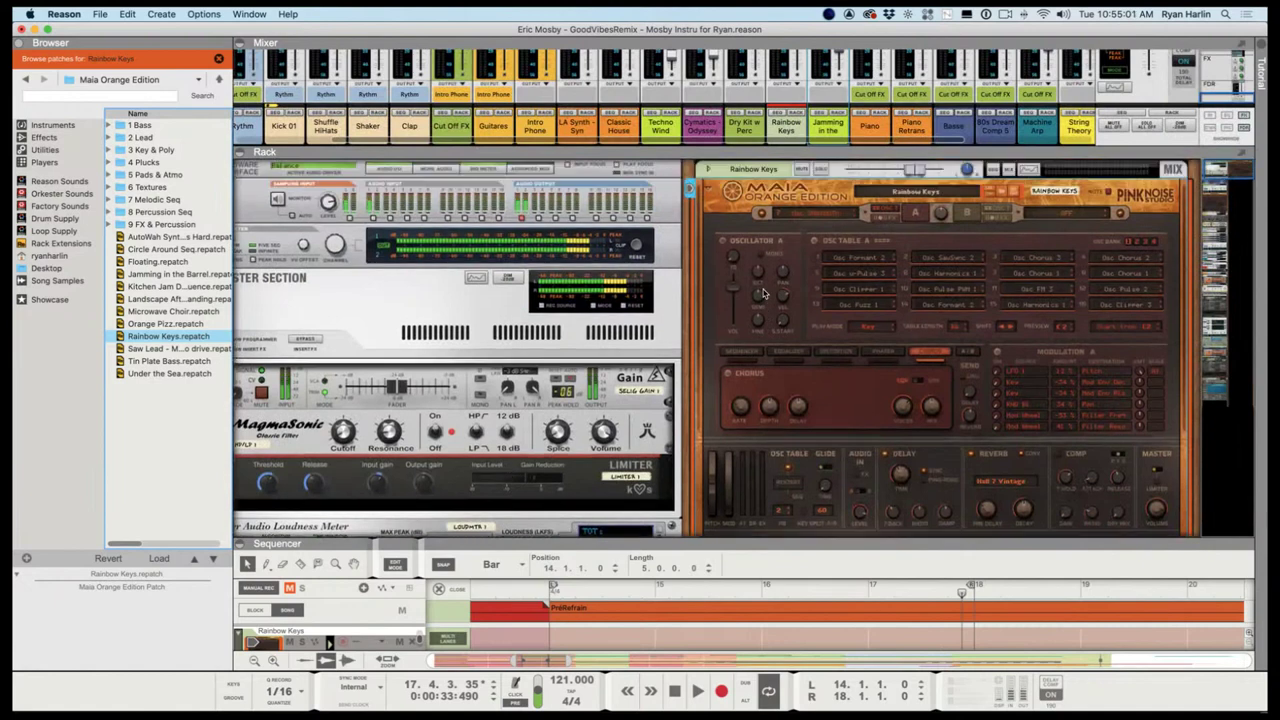
Add a Scales & Chords player to the Rainbow Keys Maia and bring the player into view
left_click(40, 161)
left_click_drag(167, 140, 855, 242)
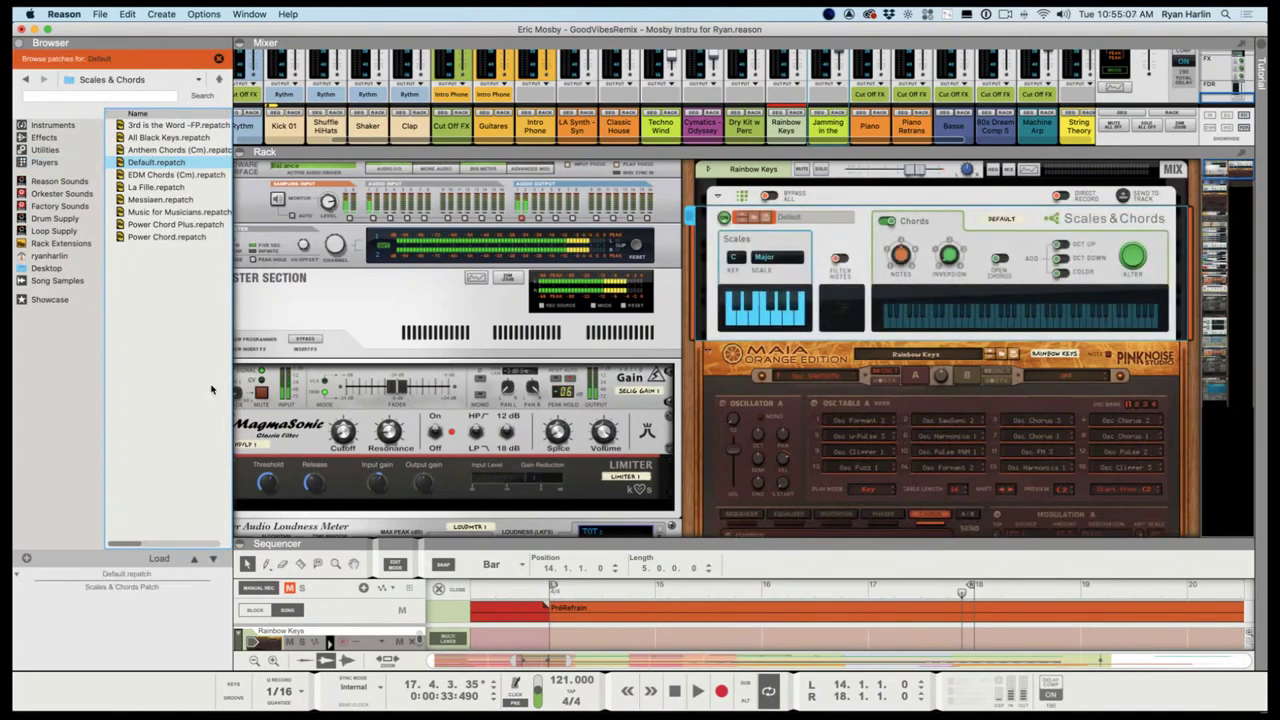
scroll(438, 374, "down", 5)
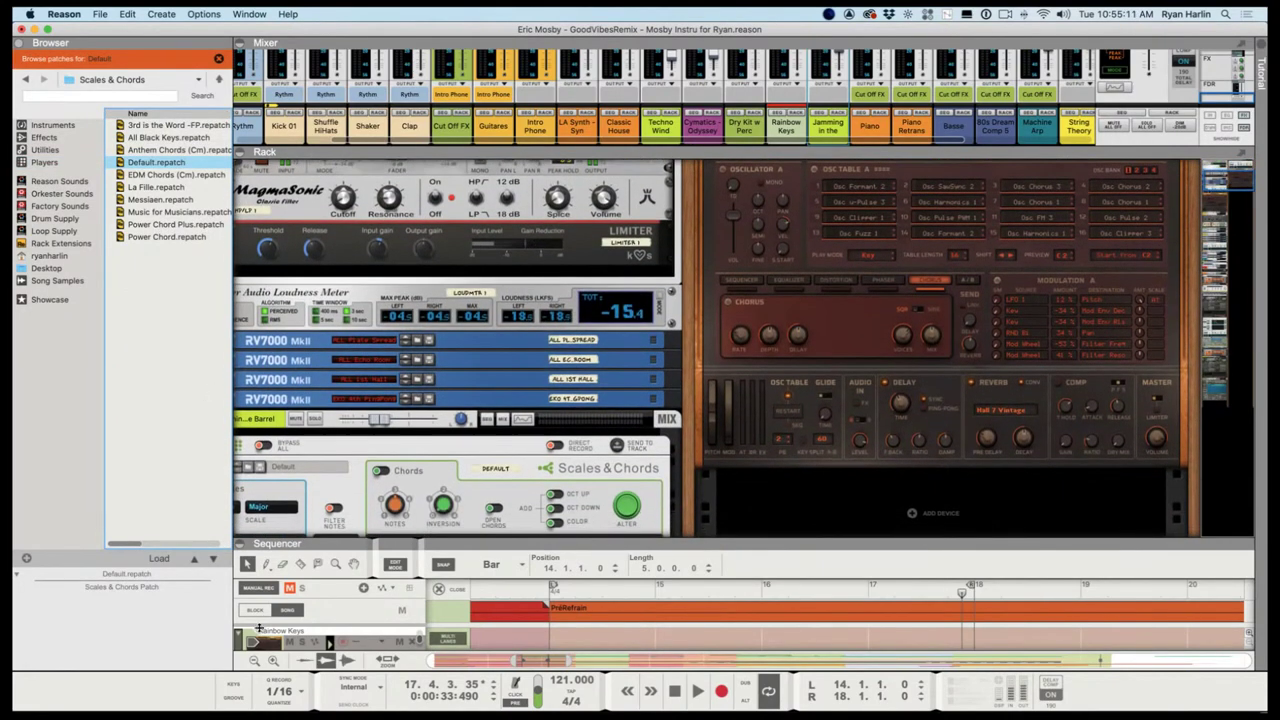
left_click_drag(1207, 188, 1239, 168)
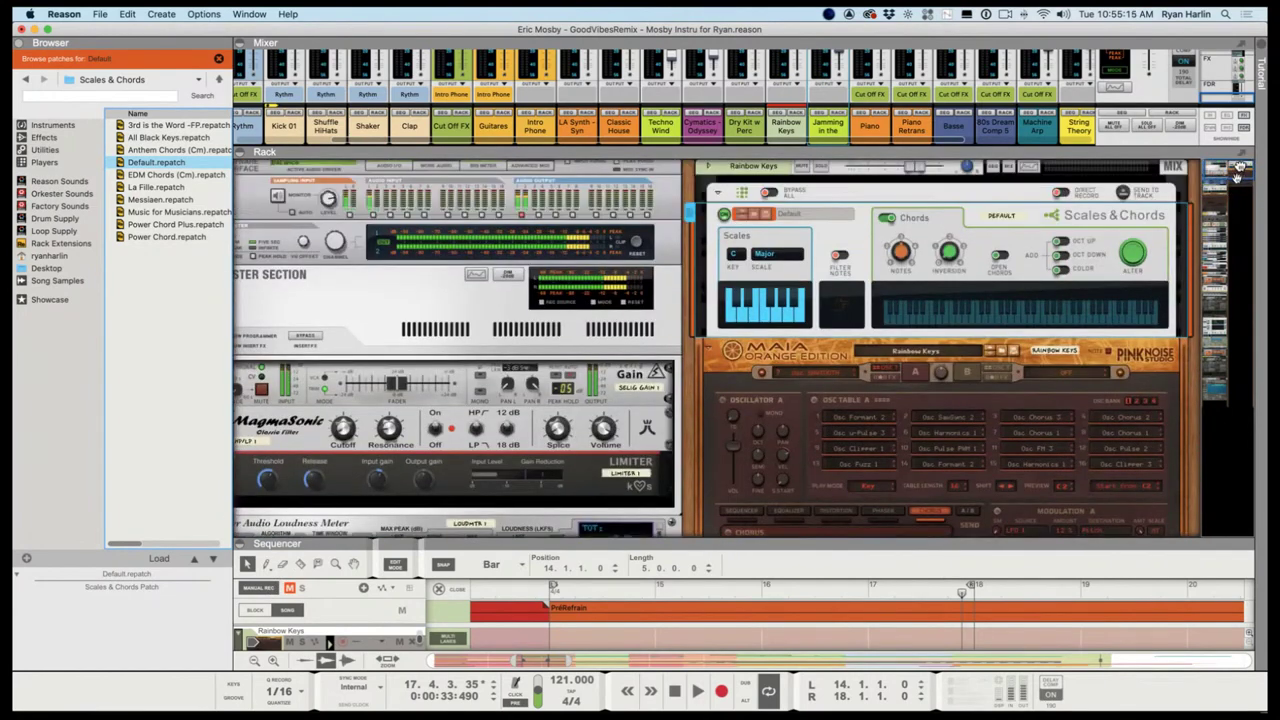
Turn off Chords in the new Scales & Chords player and set its scale to Ab Major
left_click(842, 240)
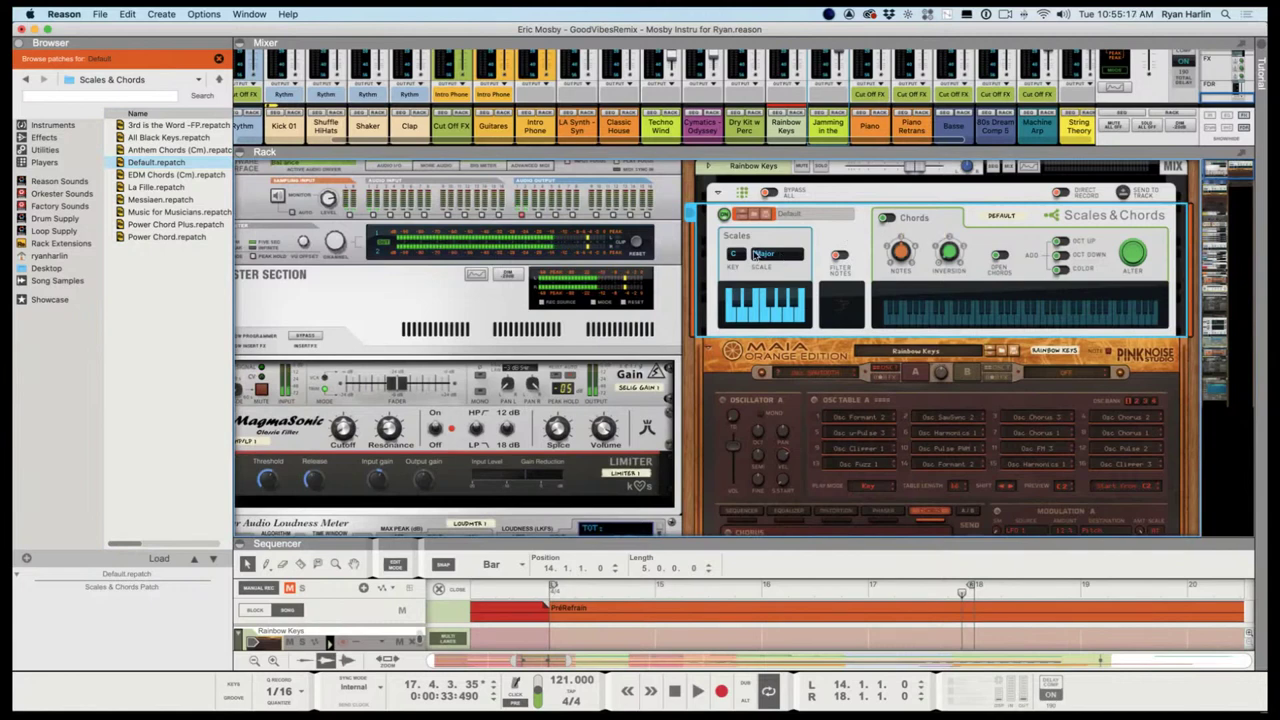
left_click(754, 253)
key("Return")
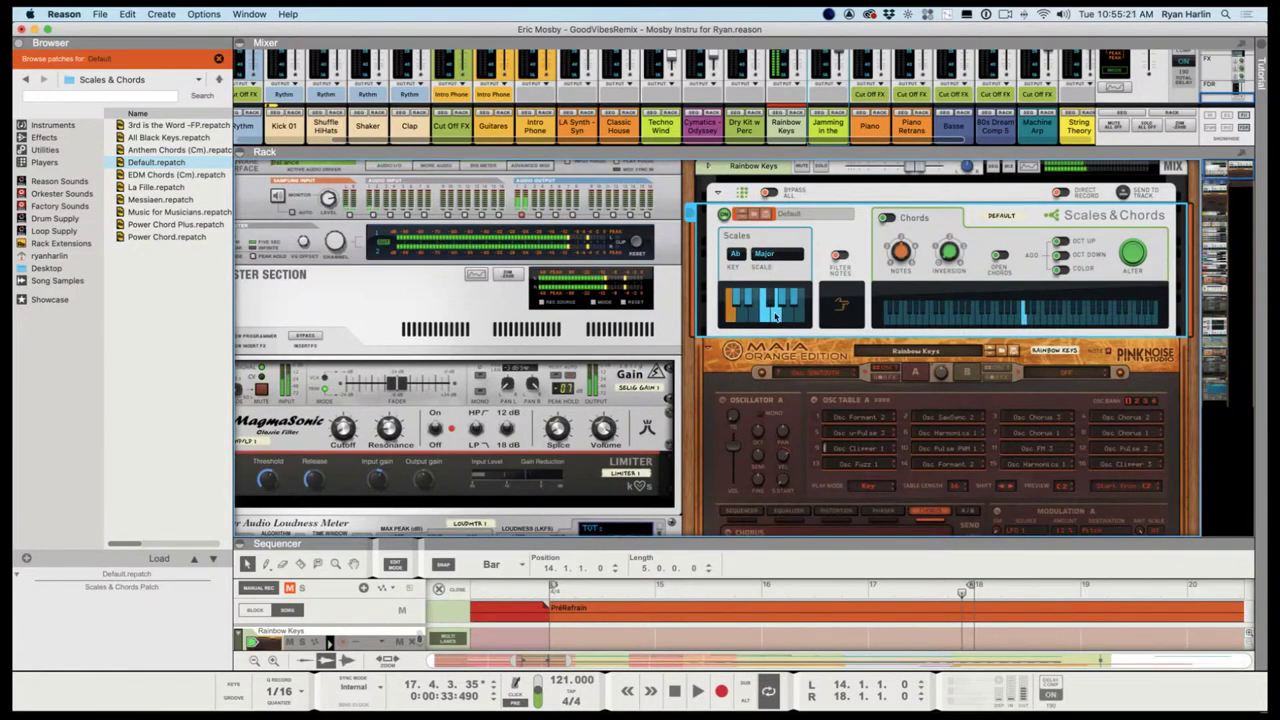
Look over the Rainbow Keys Maia's controls and open its Distortion effect settings
scroll(818, 320, "down", 3)
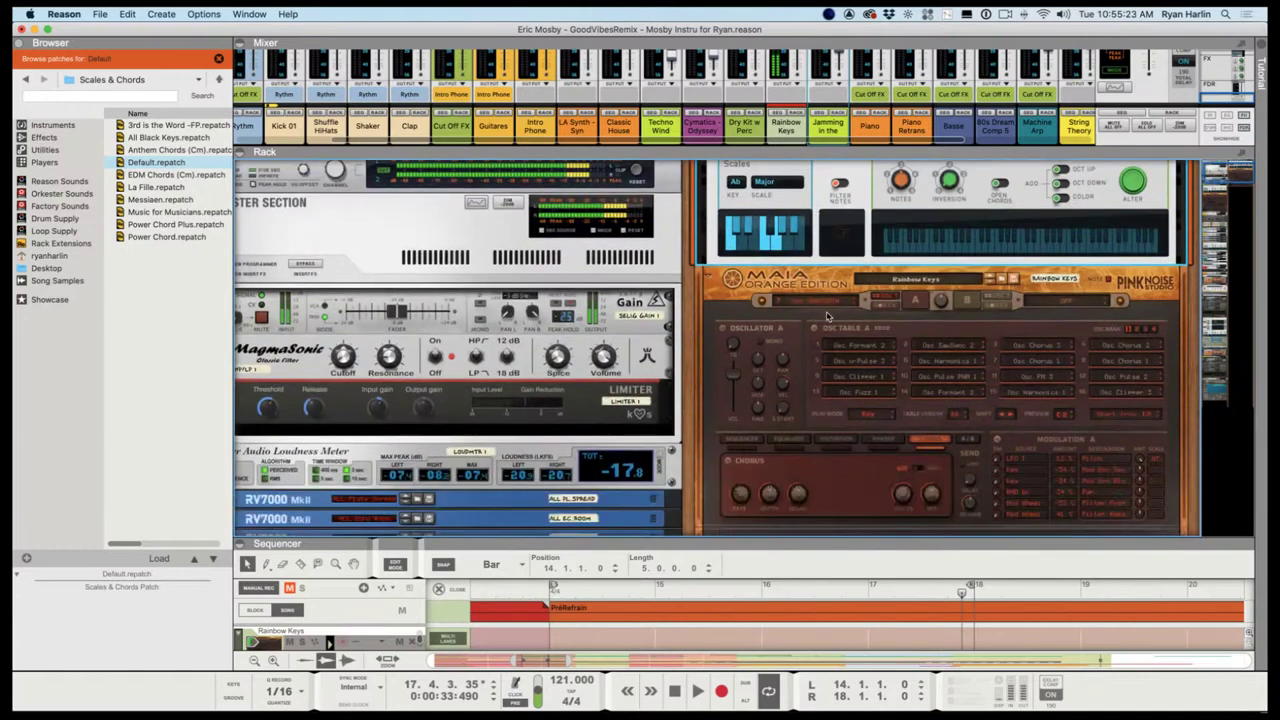
scroll(1060, 350, "down", 3)
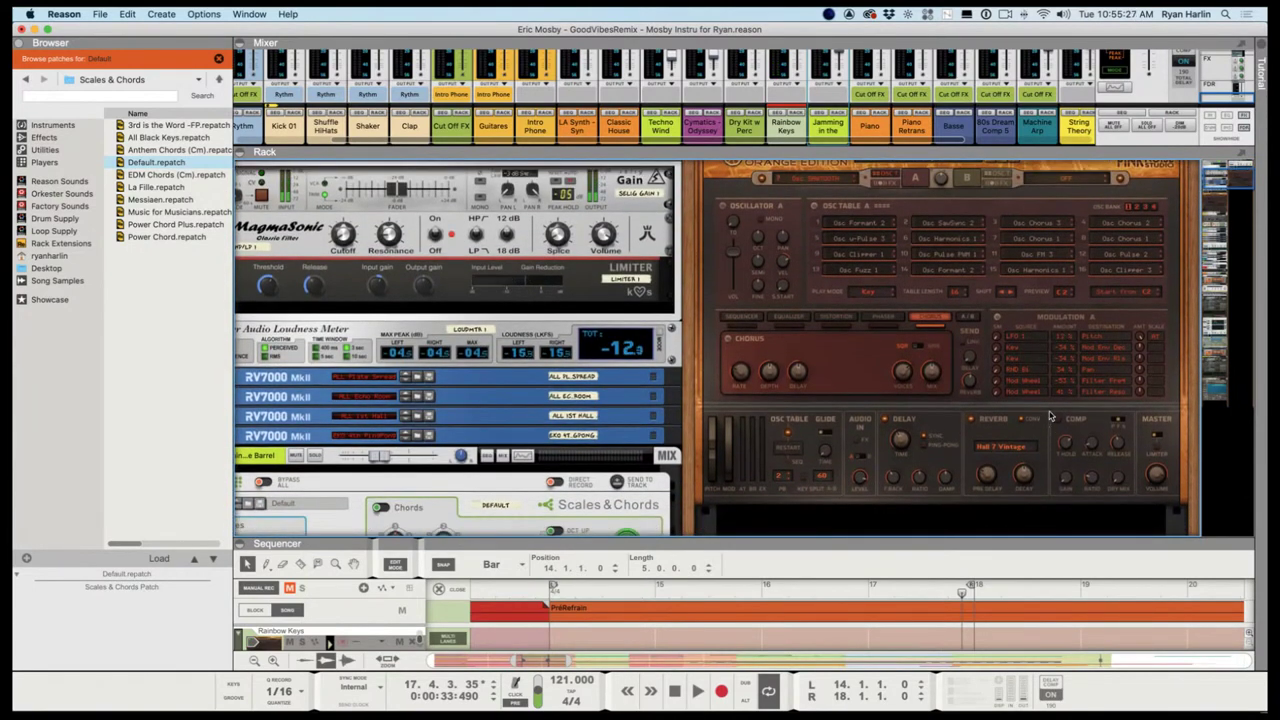
scroll(1050, 416, "up", 2)
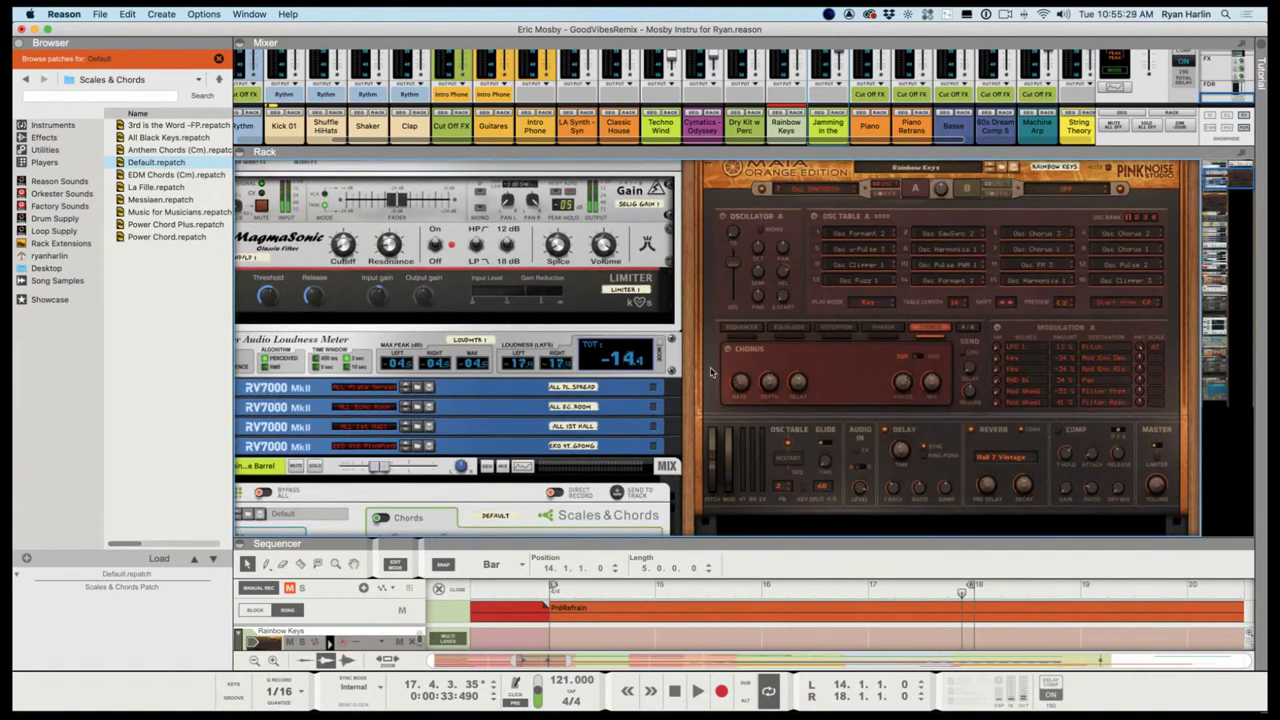
scroll(714, 368, "down", 2)
scroll(716, 362, "down", 1)
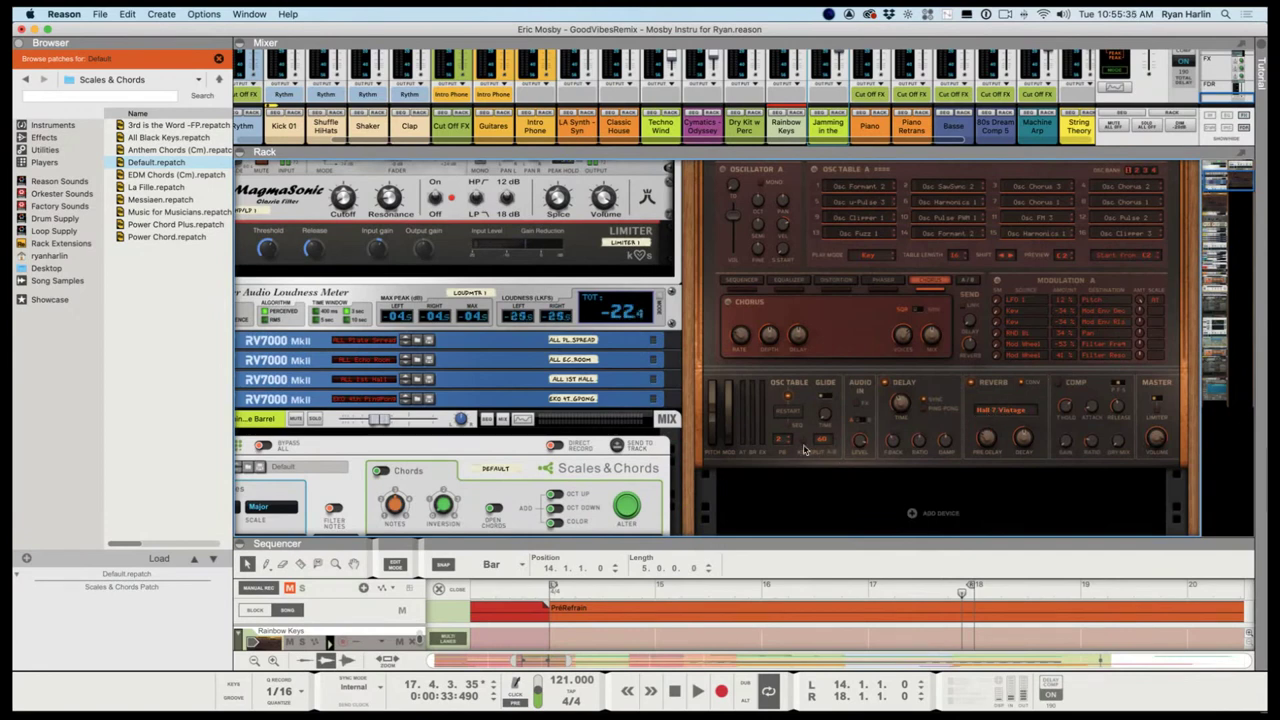
scroll(908, 384, "up", 1)
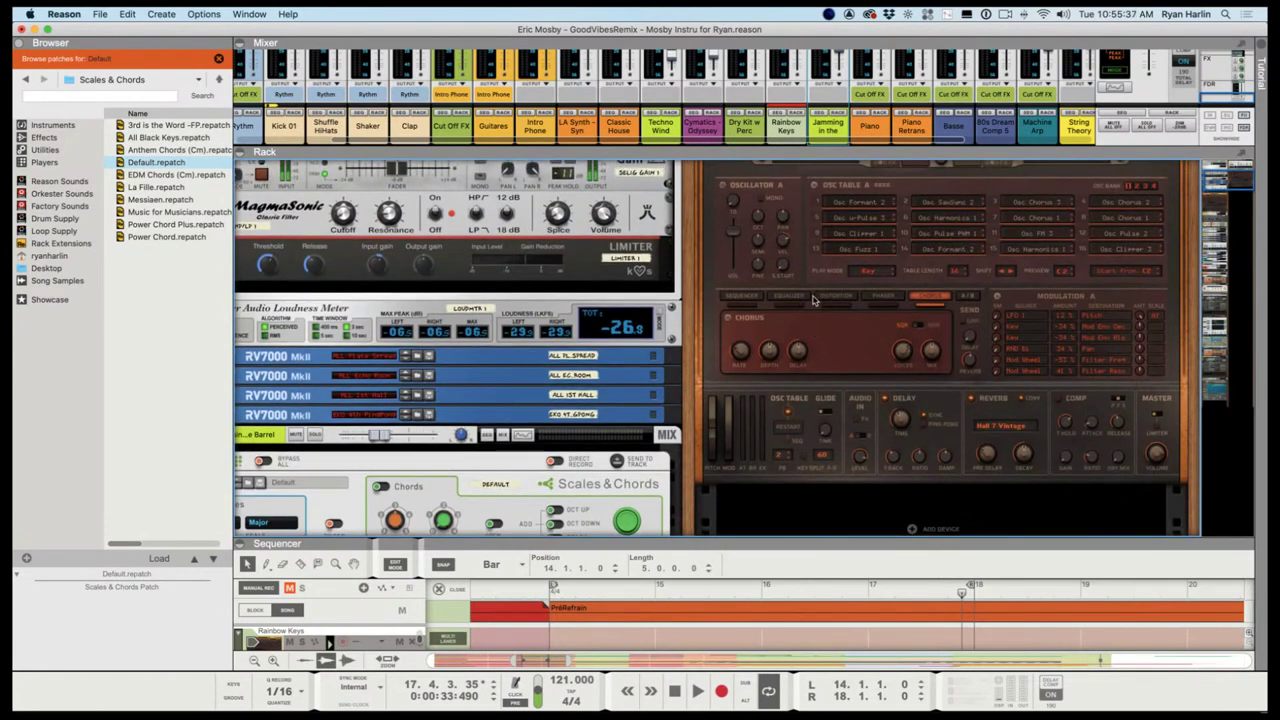
left_click(816, 299)
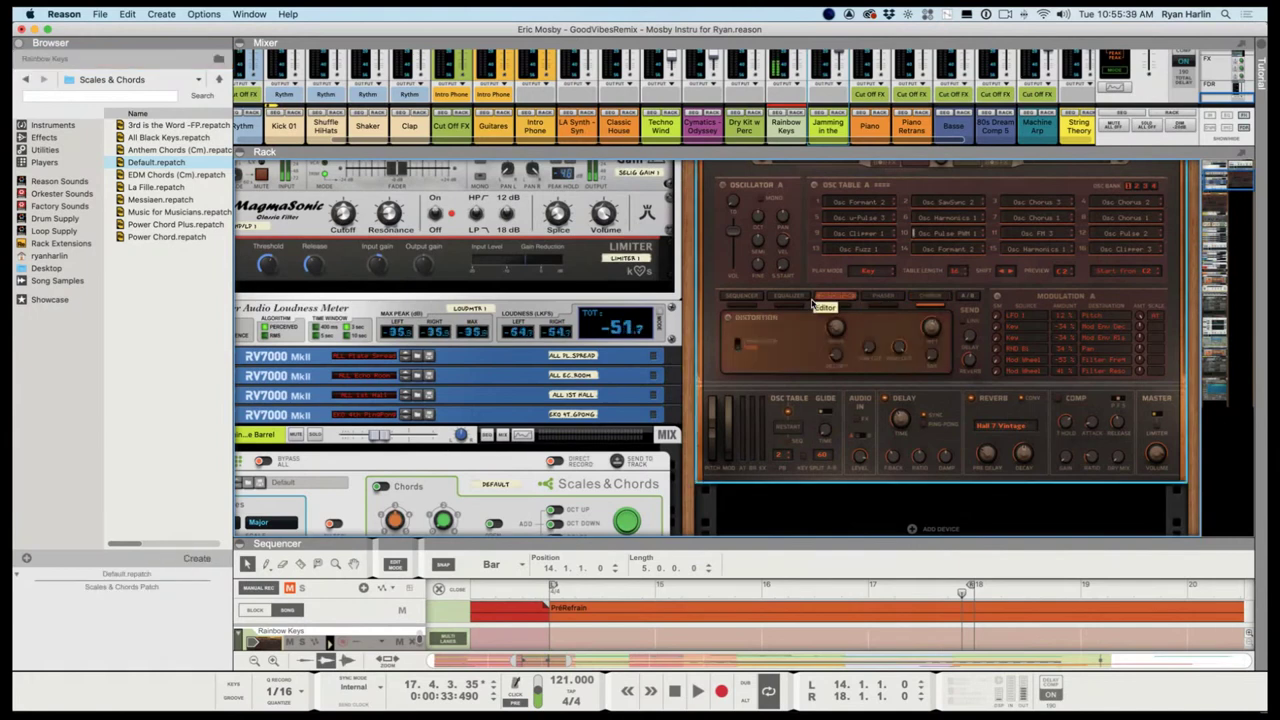
right_click(726, 319)
left_click(852, 319)
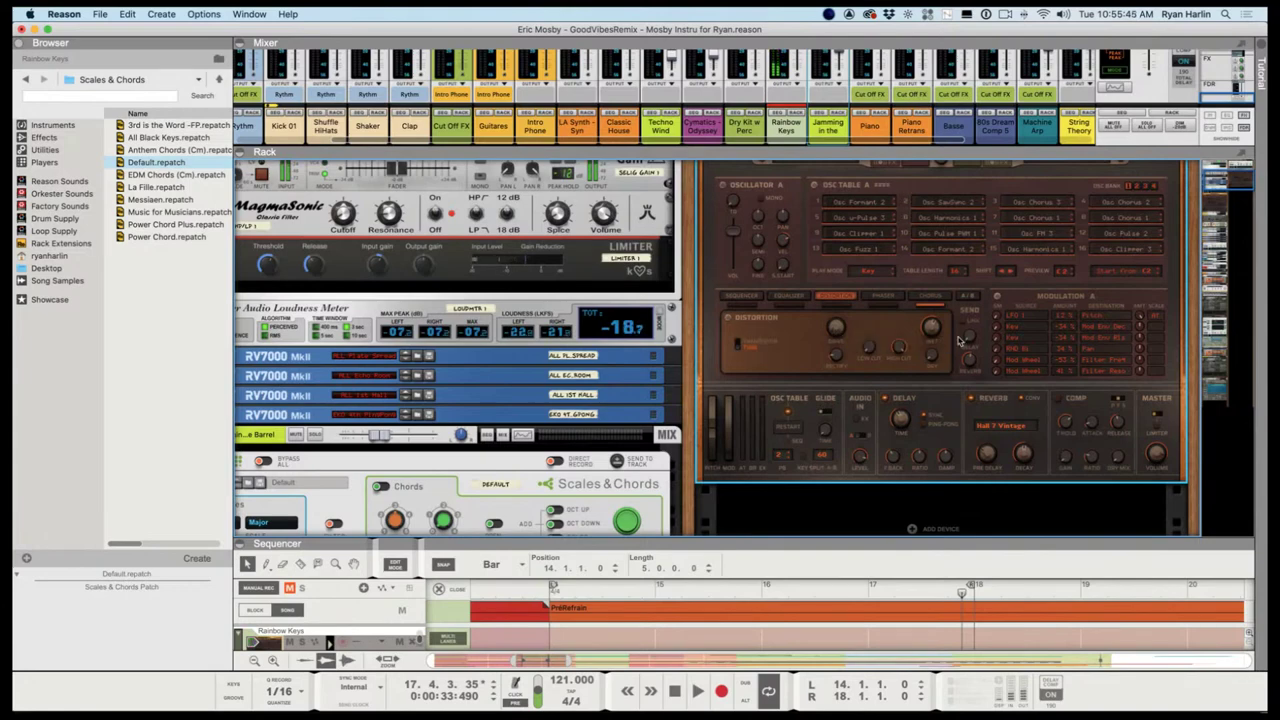
Check the Rainbow Keys channel in the mixer and review the Maia's oscillator, modulation and effect sections
left_click_drag(827, 160, 850, 252)
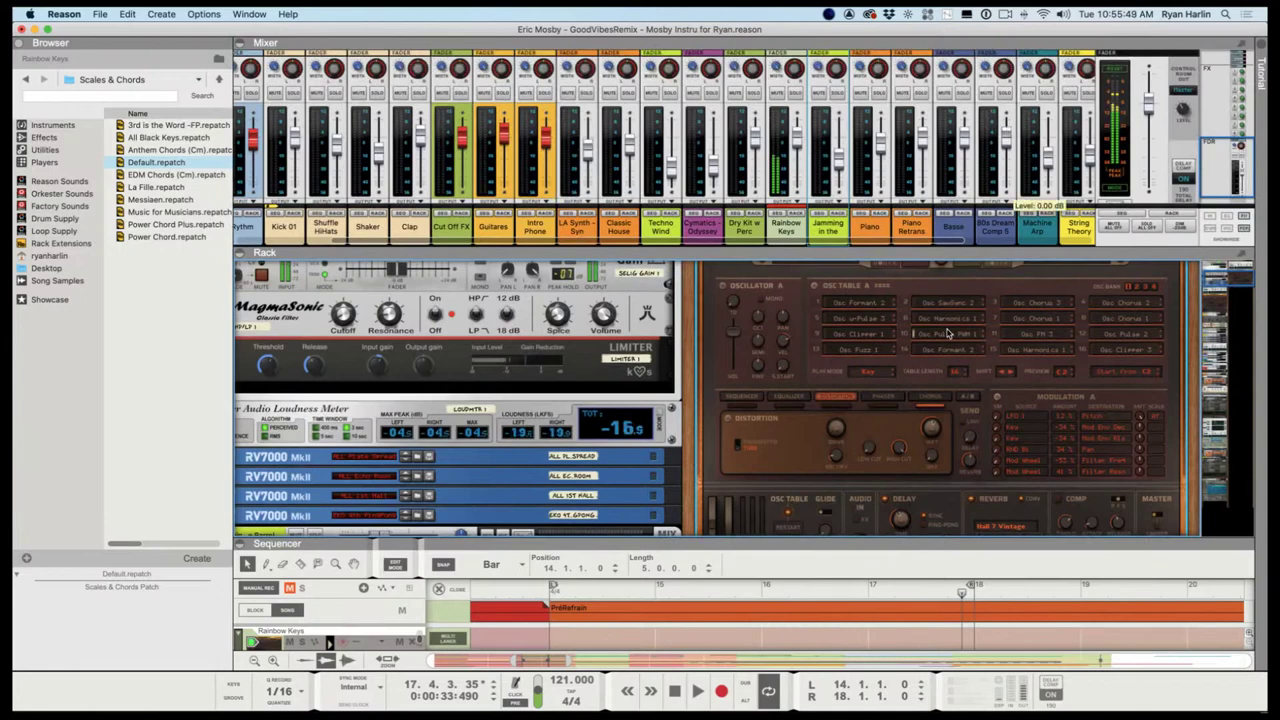
left_click_drag(875, 256, 872, 162)
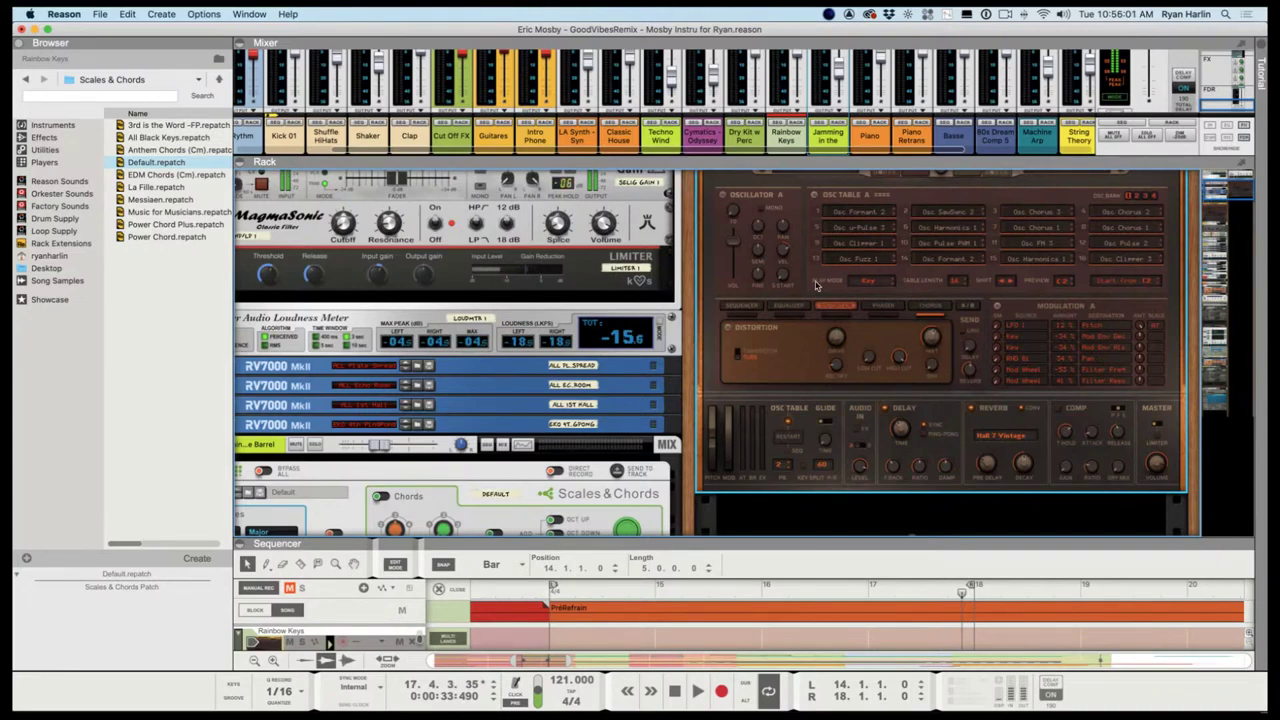
scroll(815, 285, "up", 3)
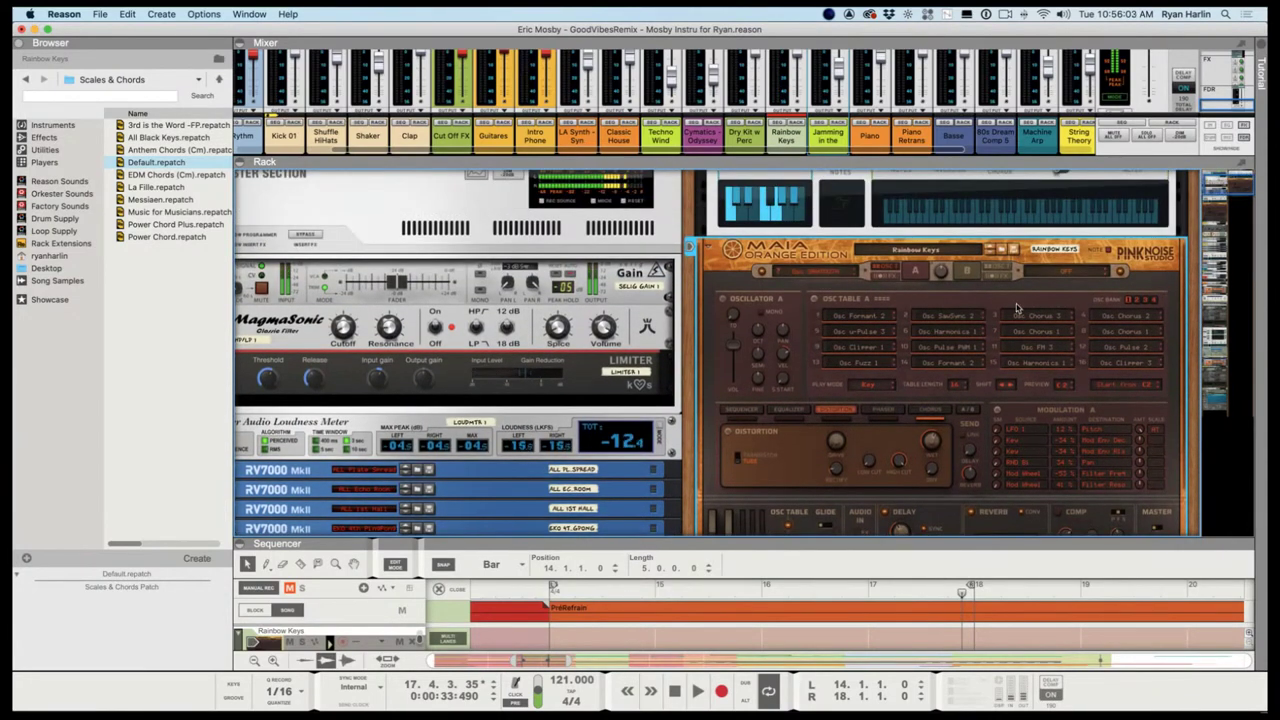
scroll(1024, 295, "down", 2)
scroll(1024, 290, "down", 2)
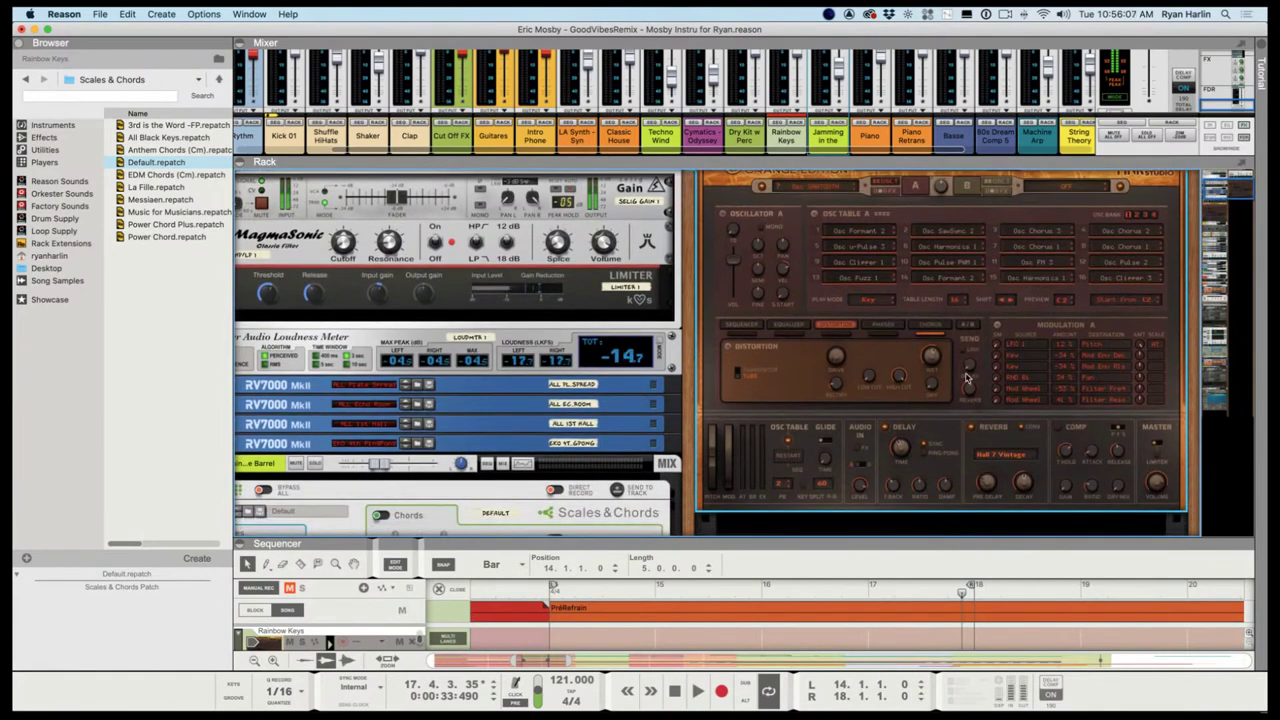
scroll(790, 454, "down", 2)
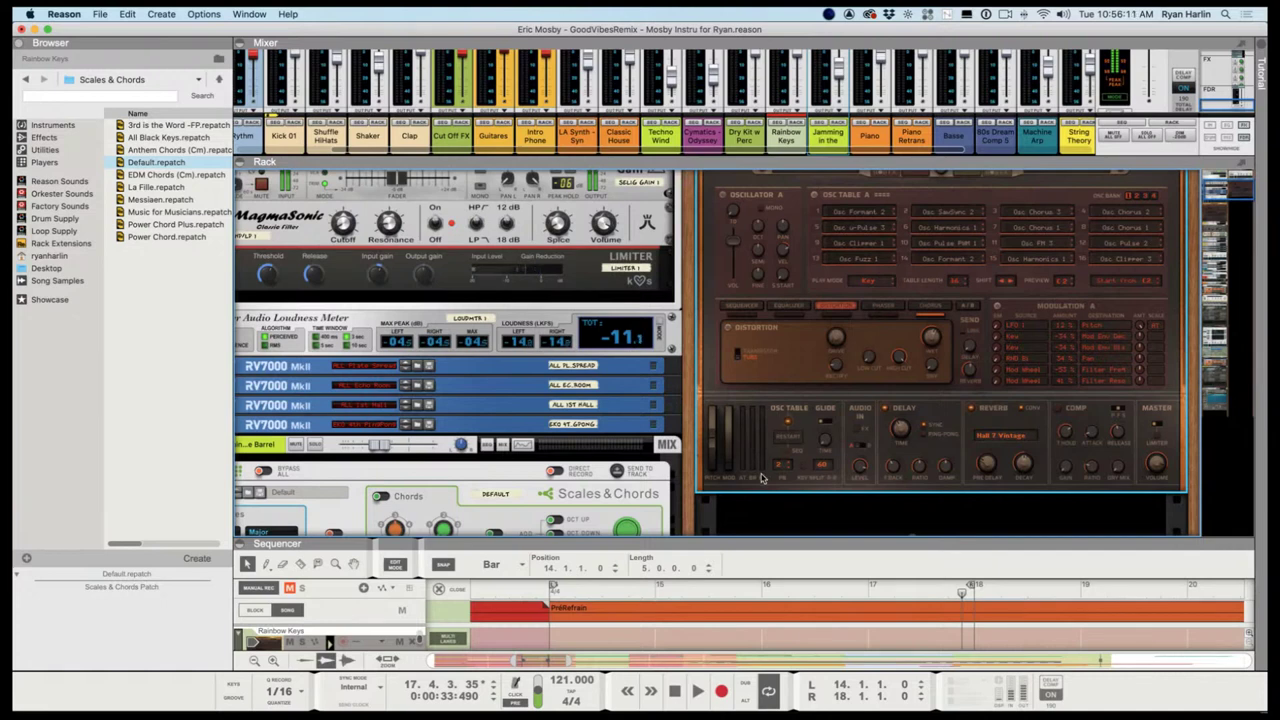
Search the effects for filter and add a D-Filter below the Rainbow Keys Maia
left_click(44, 137)
left_click(95, 95)
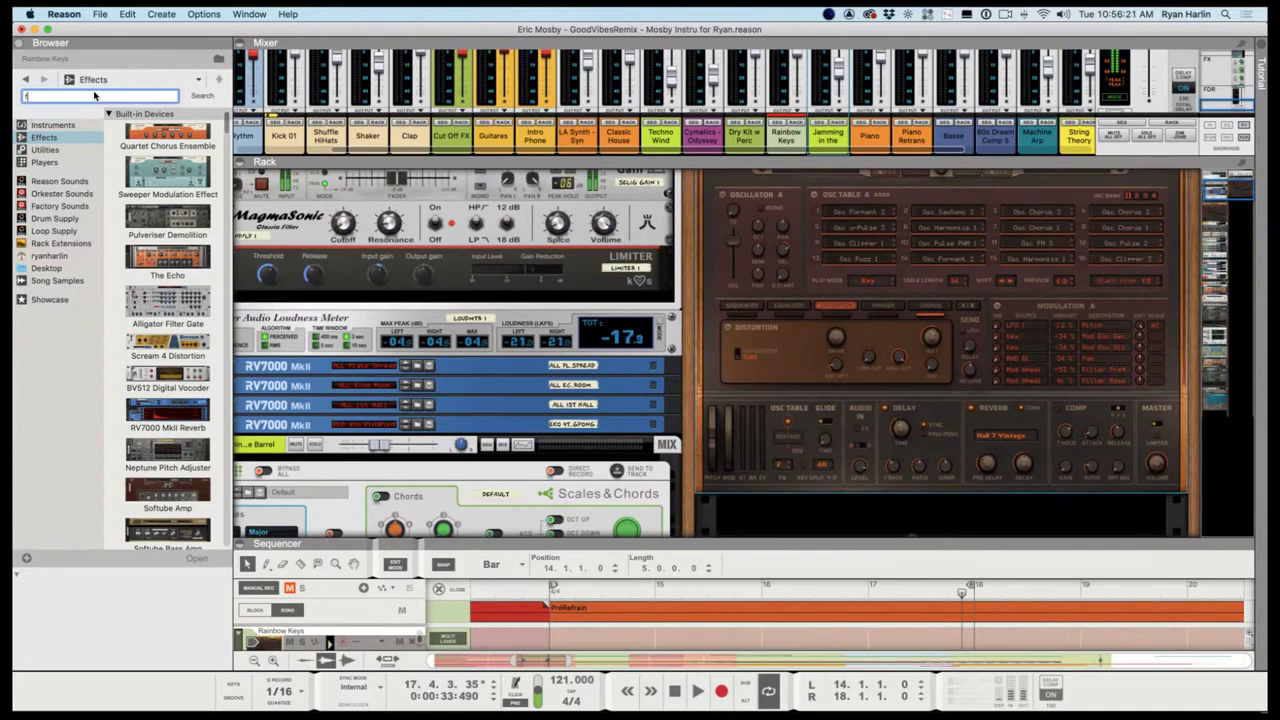
key("Return")
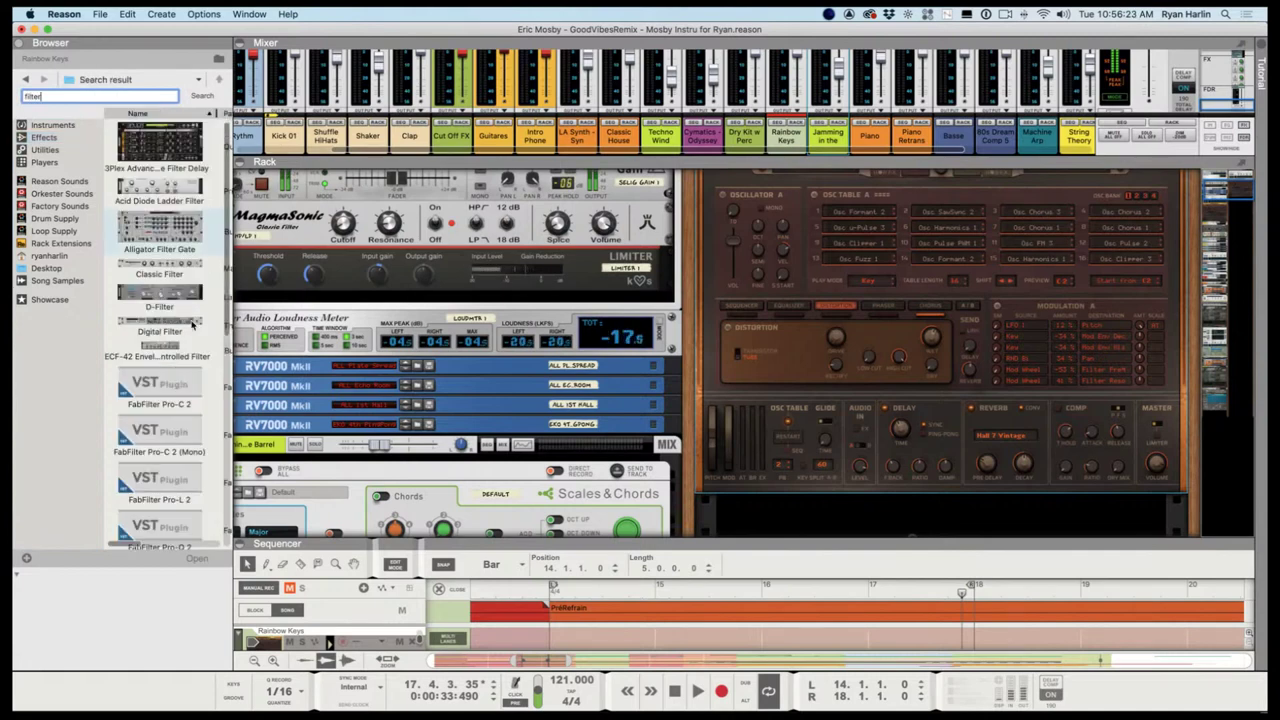
left_click(160, 265)
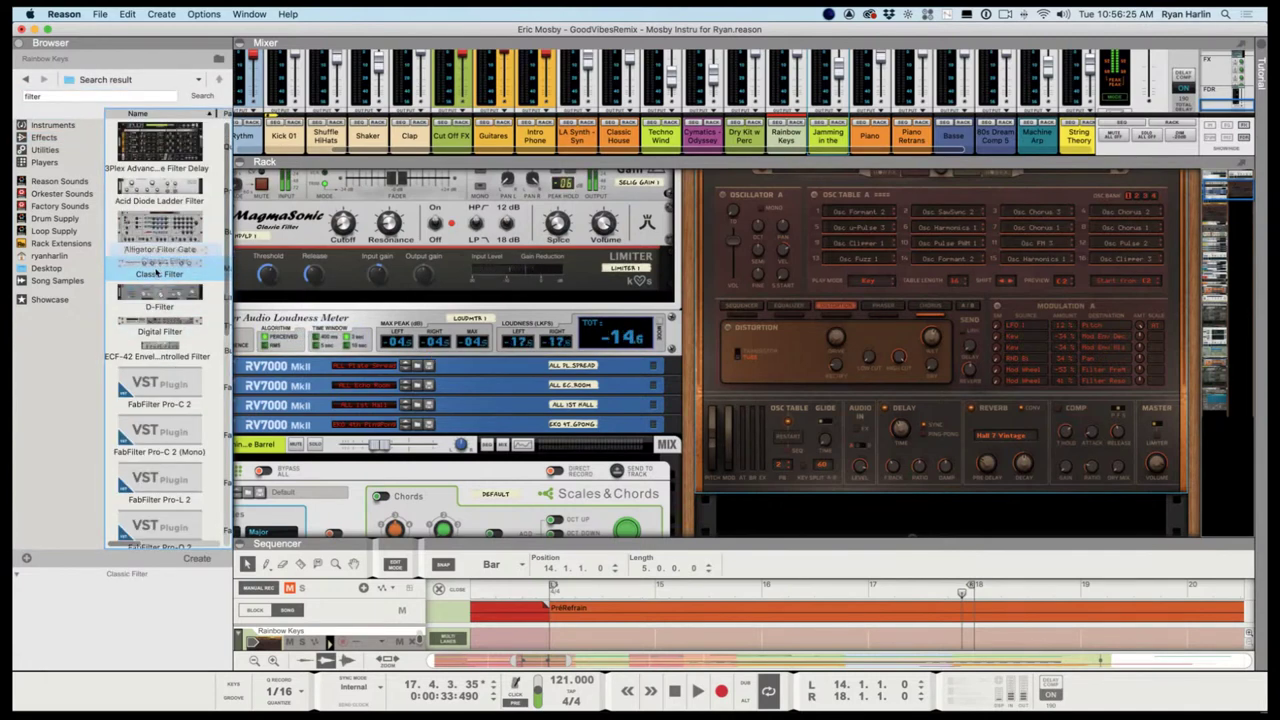
mouse_move(160, 292)
left_mouse_down()
mouse_move(840, 440)
mouse_move(940, 505)
left_mouse_up()
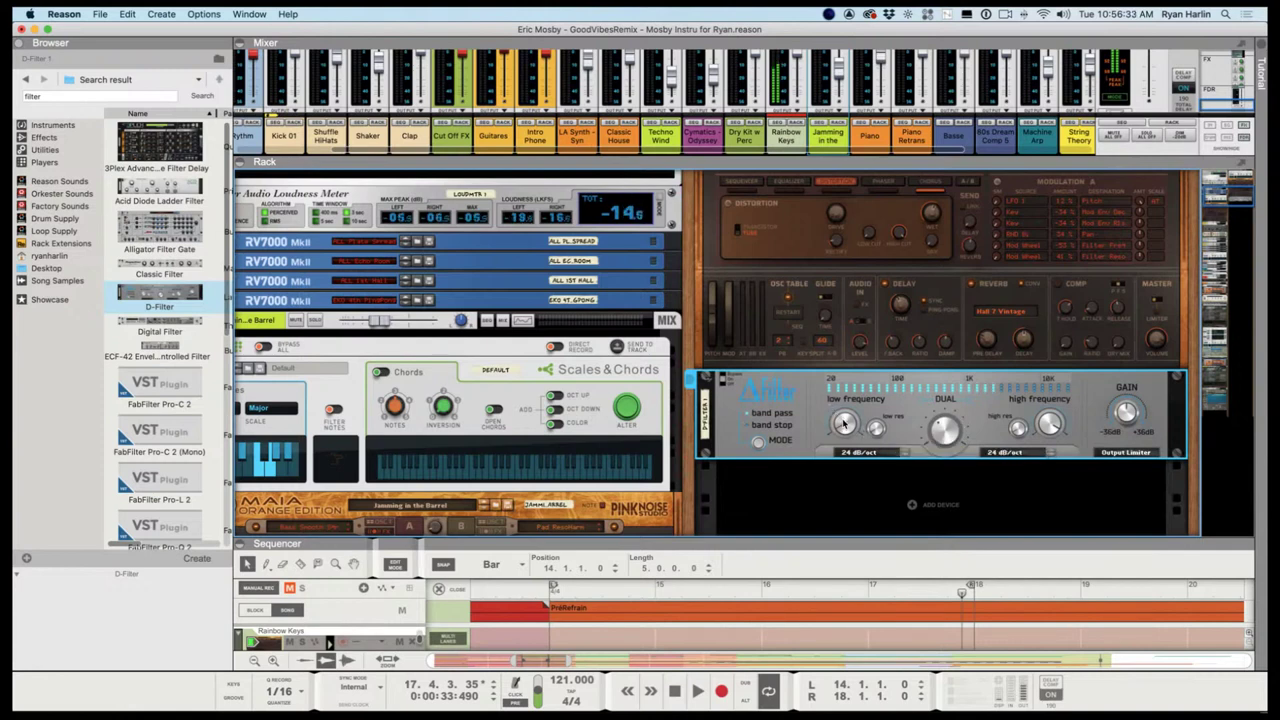
Return the song position to 14.1.1.0 and enlarge the sequencer to show the Rainbow Keys track
mouse_move(844, 424)
scroll(850, 397, "up", 5)
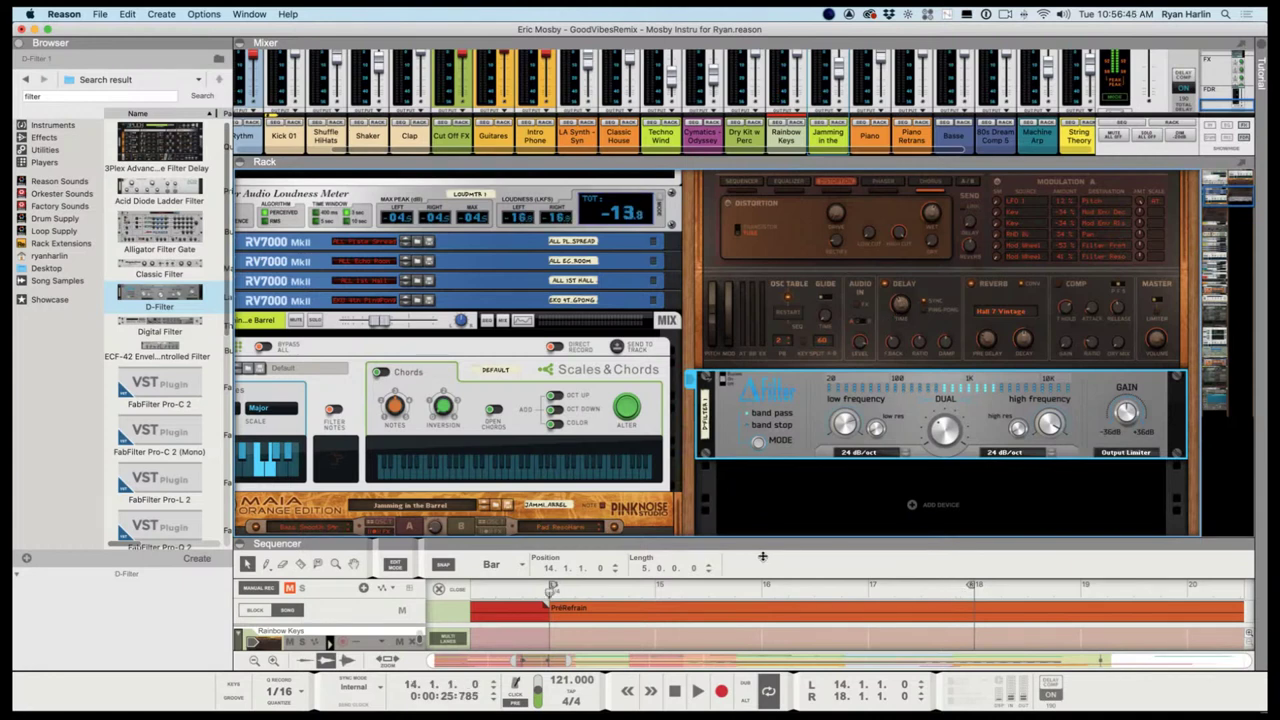
key("super+e")
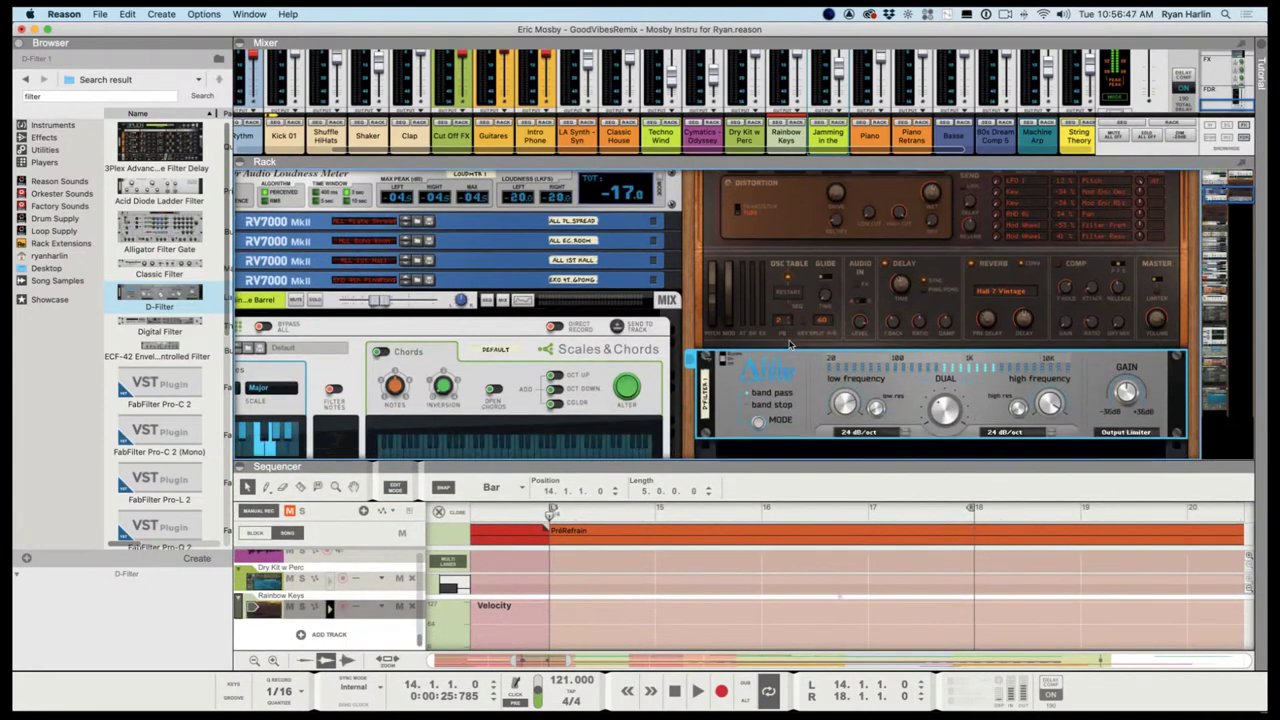
Play back the looped PréRefrain section from 14.1.1.0 and look through the running applications
key("space")
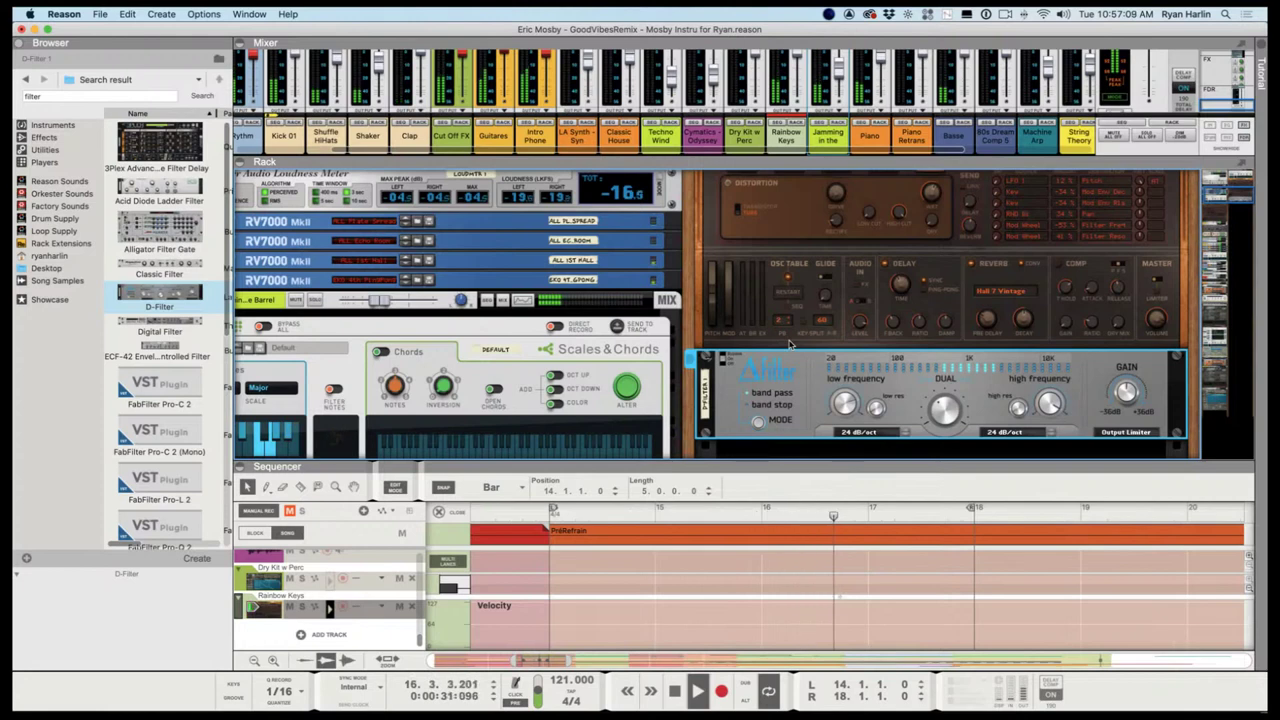
key("super+Tab")
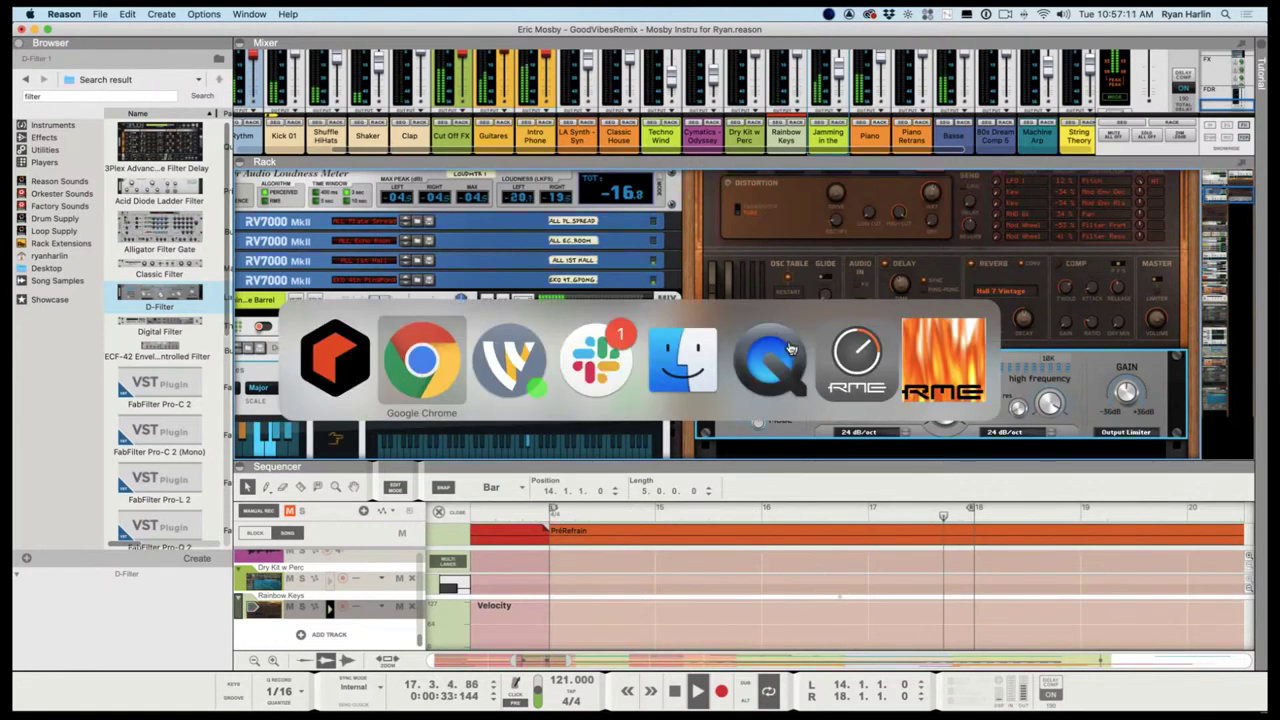
key("super+Tab")
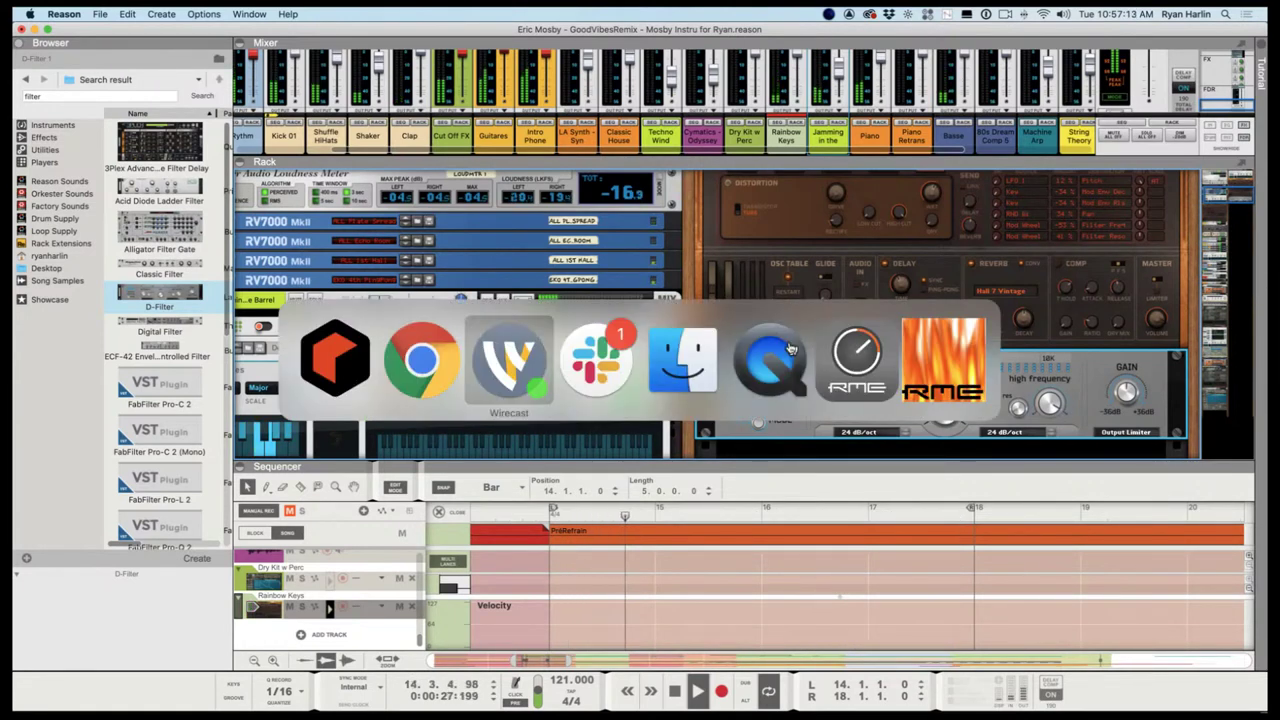
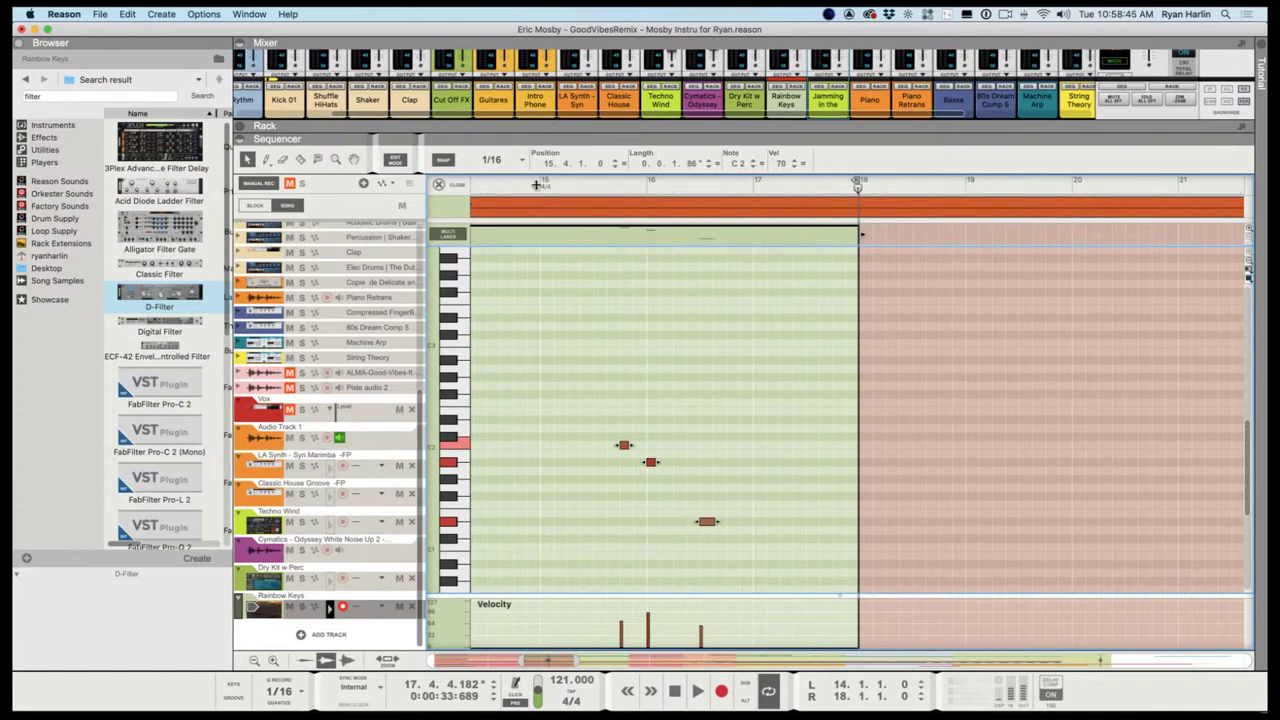
Return the song position to 14.1.1.0 and deselect the notes in the Rainbow Keys clip
left_click(528, 195)
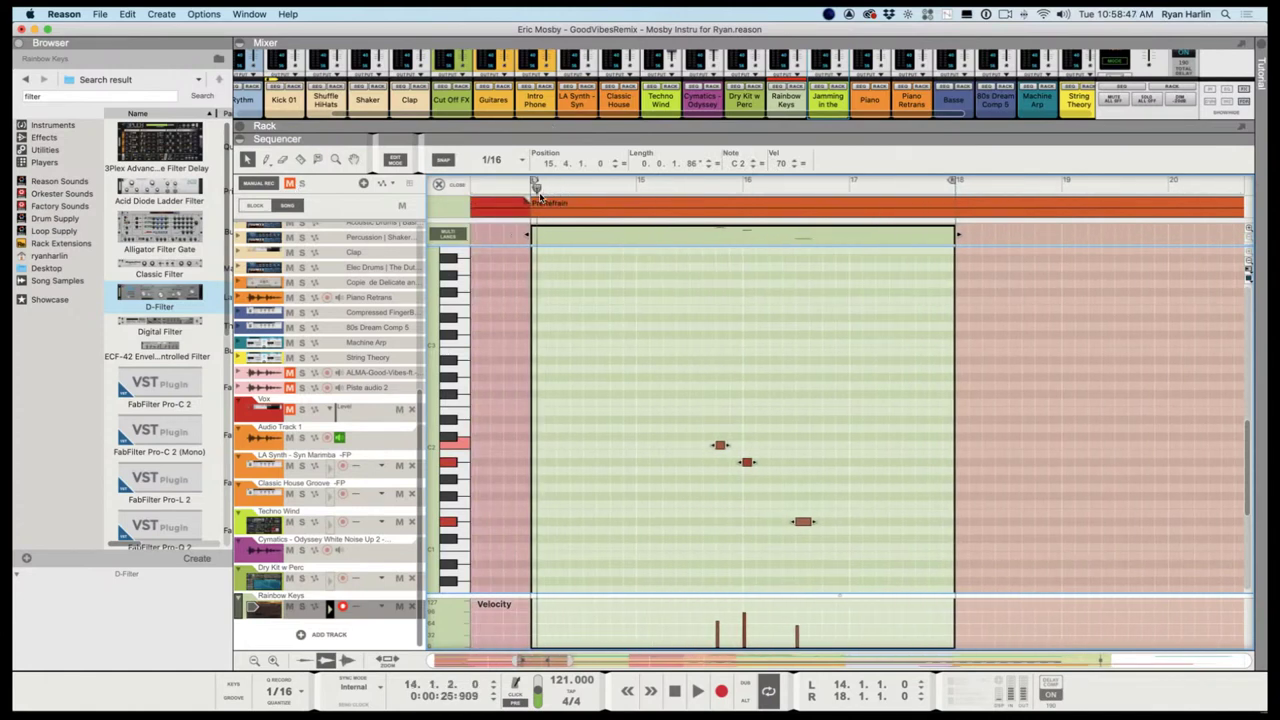
left_click(533, 192)
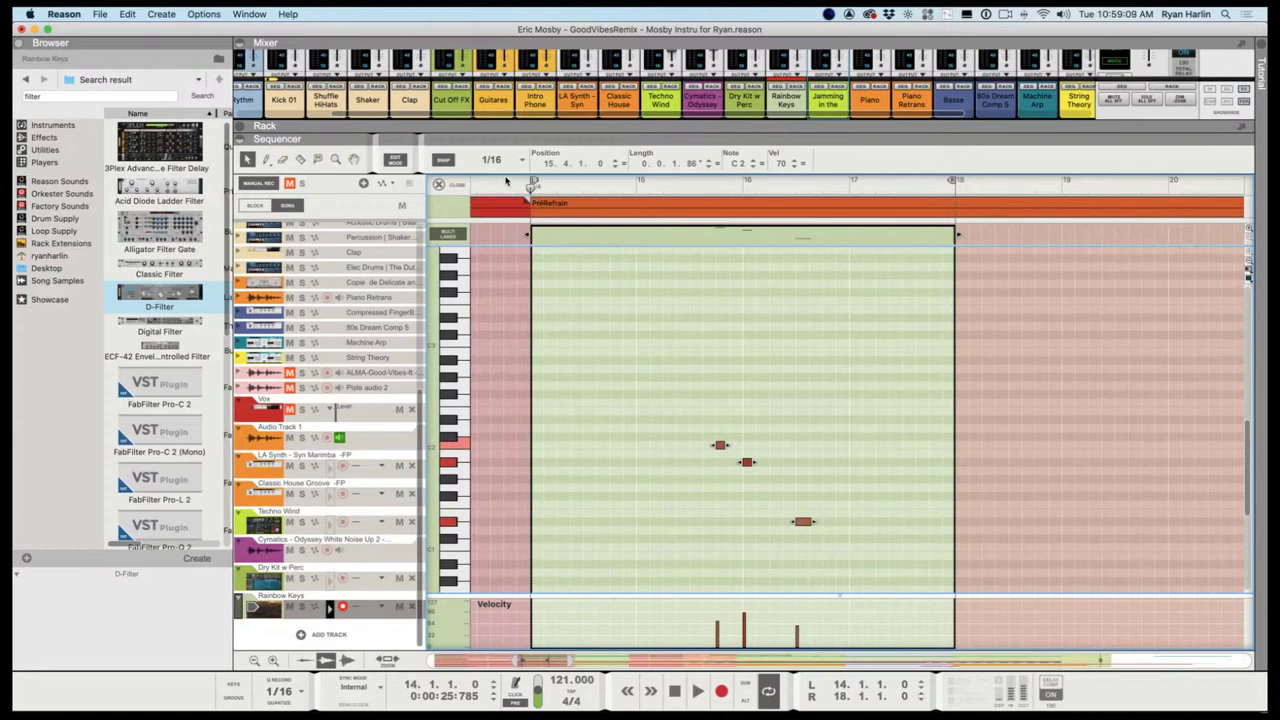
left_click(698, 430)
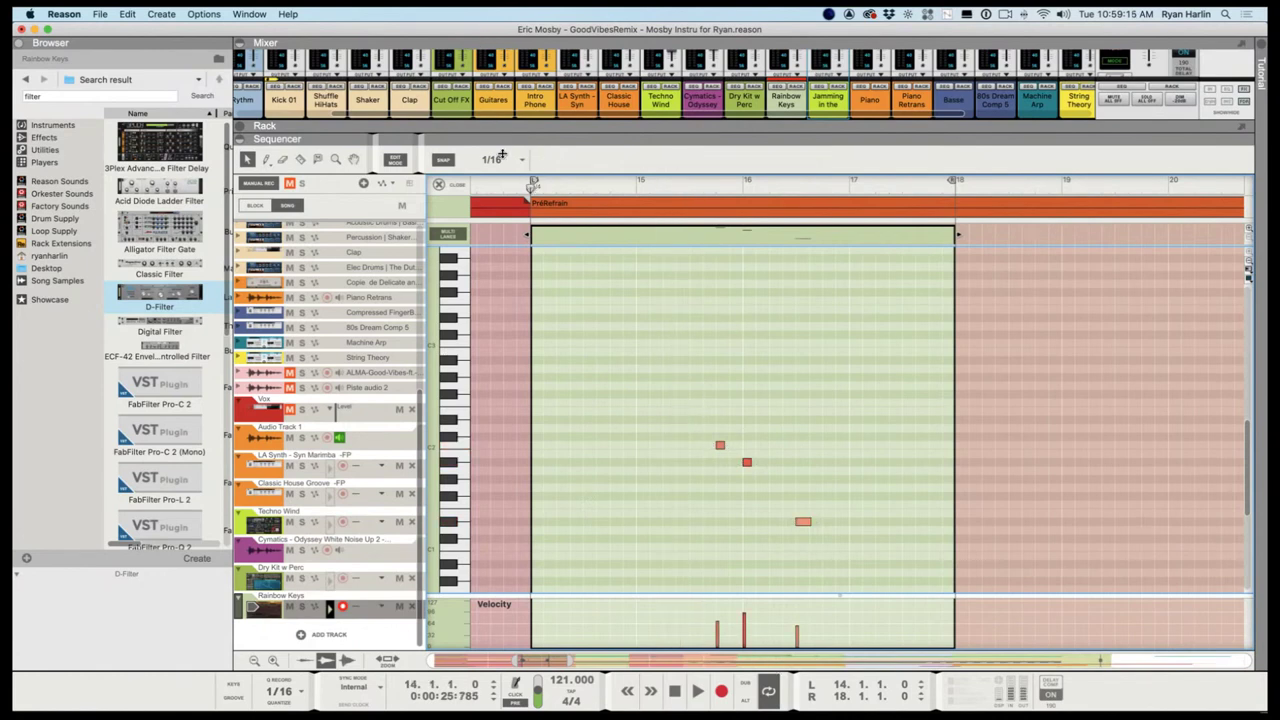
Enlarge the mixer and compare the soloed Basse channel with the full mix during PréRefrain playback
left_click_drag(506, 138, 516, 358)
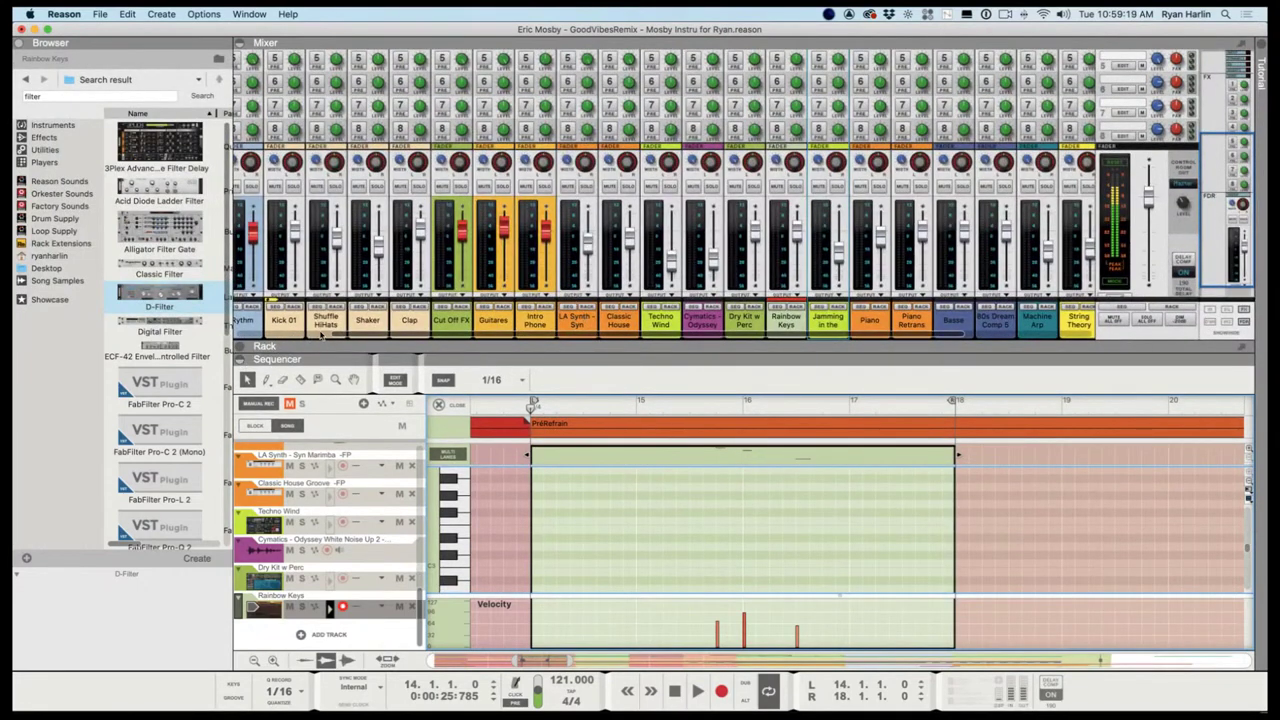
scroll(345, 330, "right", 5)
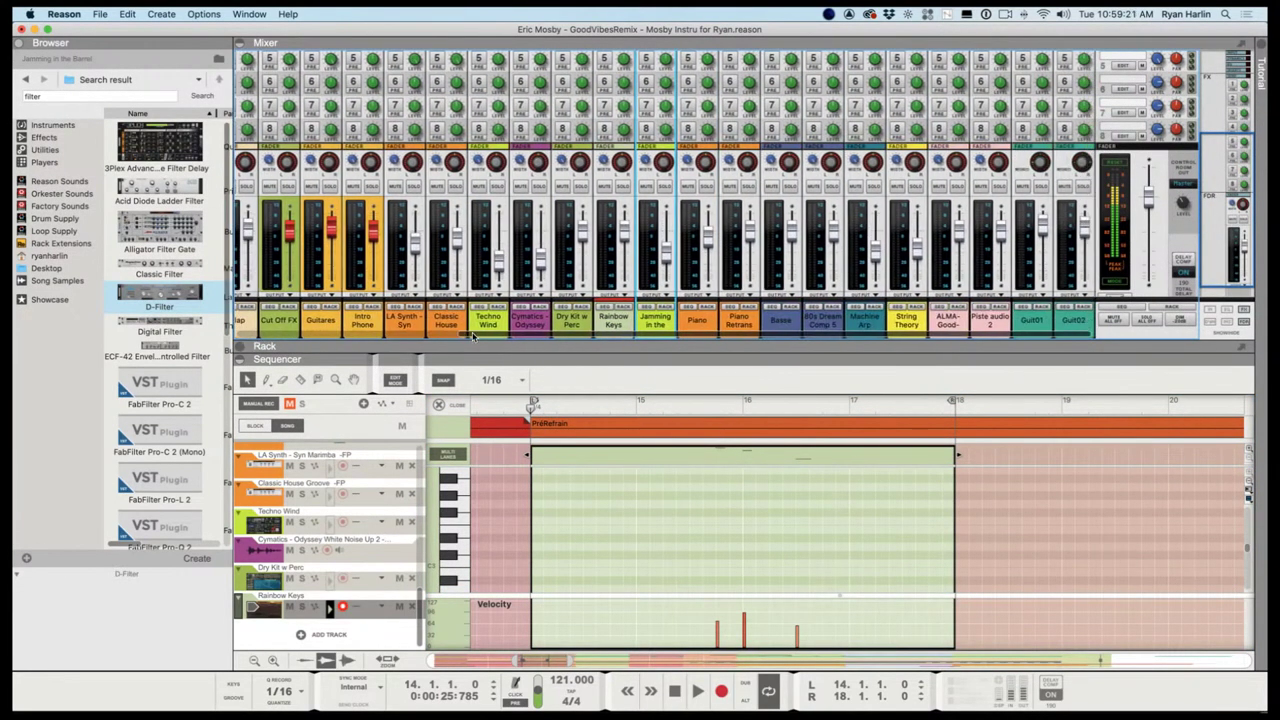
key("space")
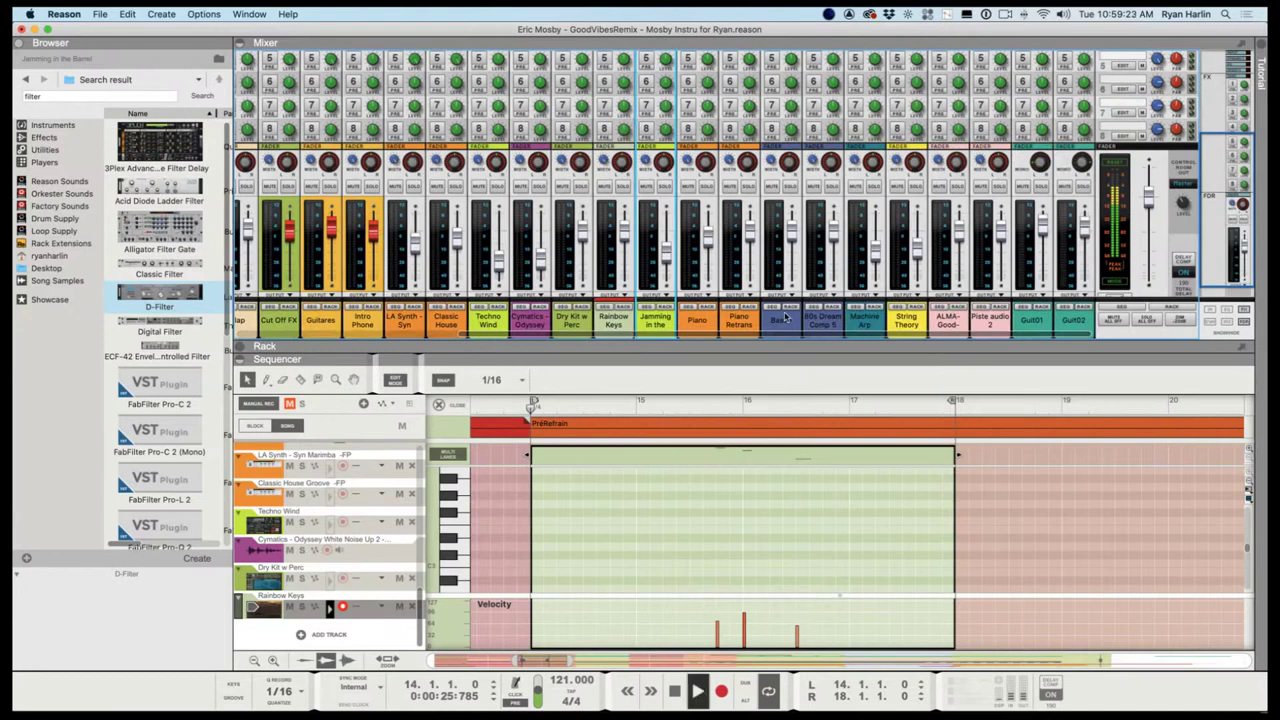
left_click(789, 187)
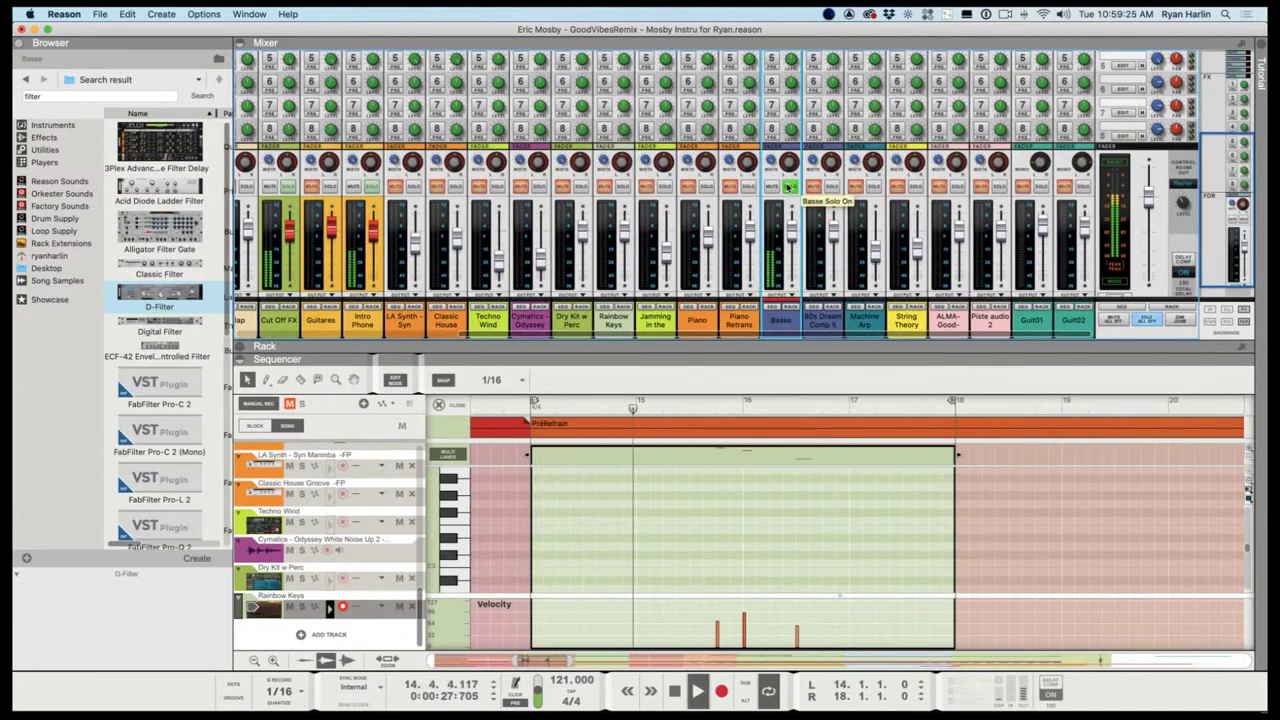
key("space")
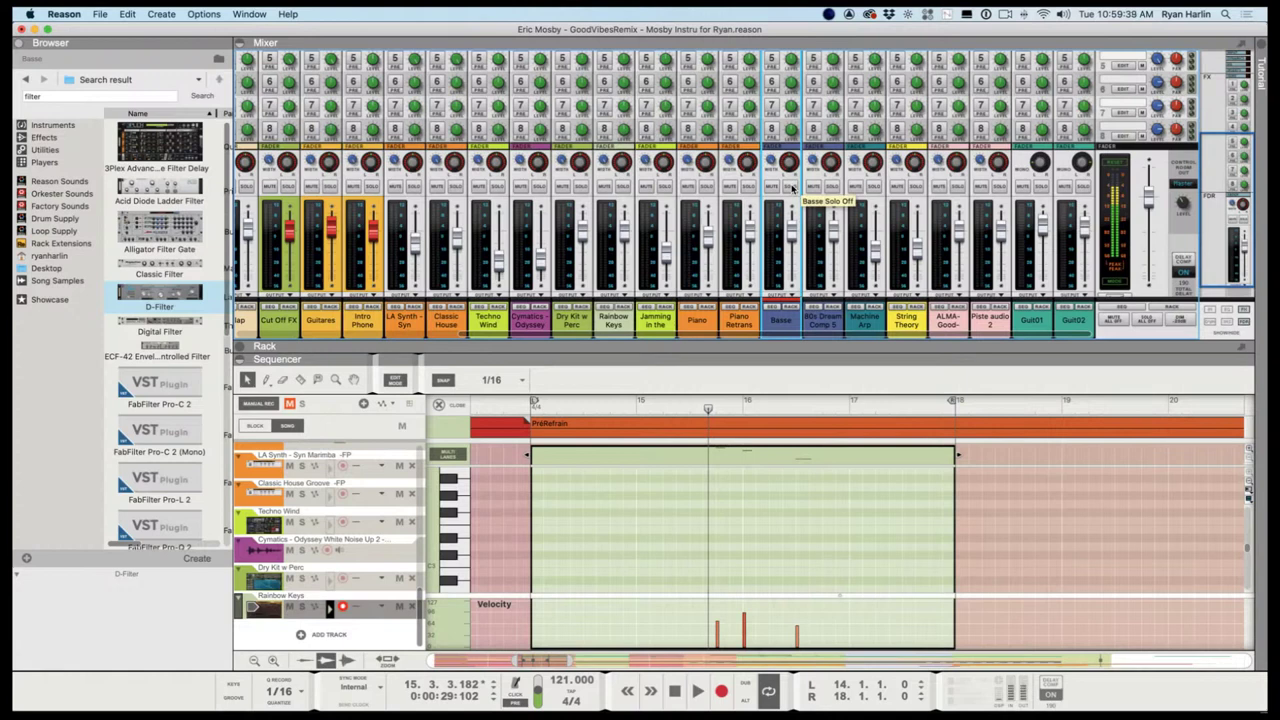
key("space")
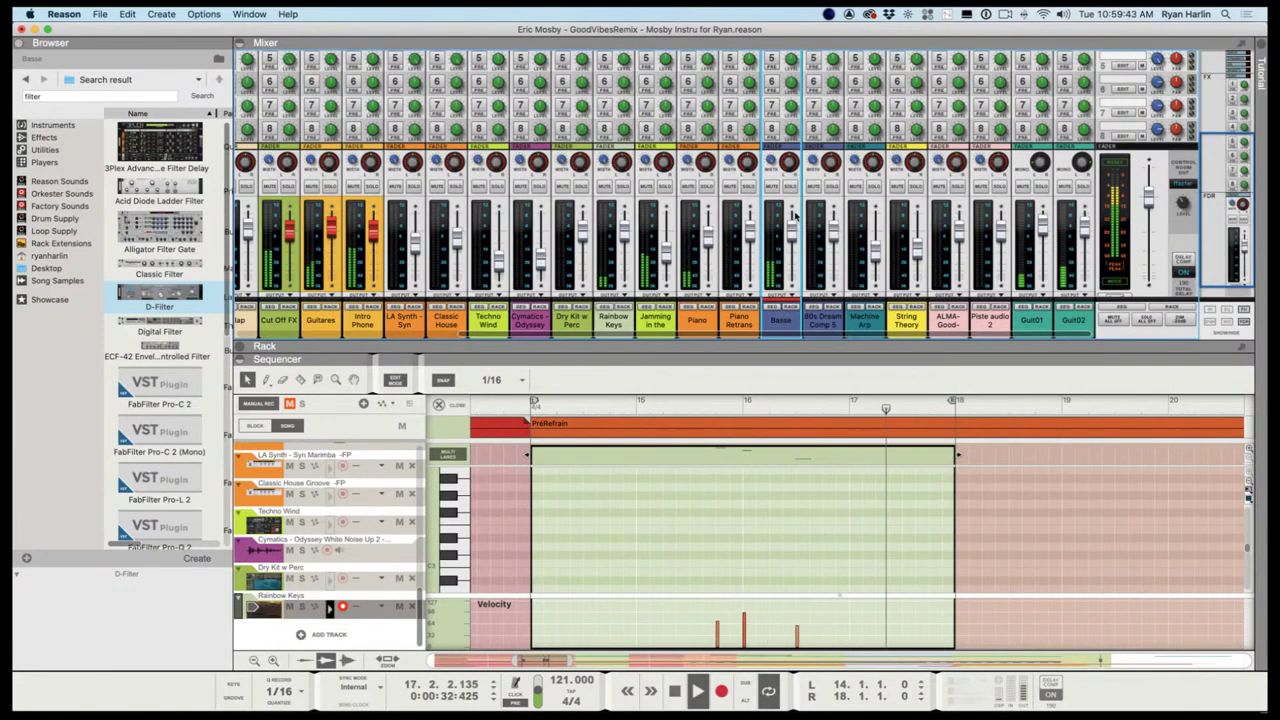
key("space")
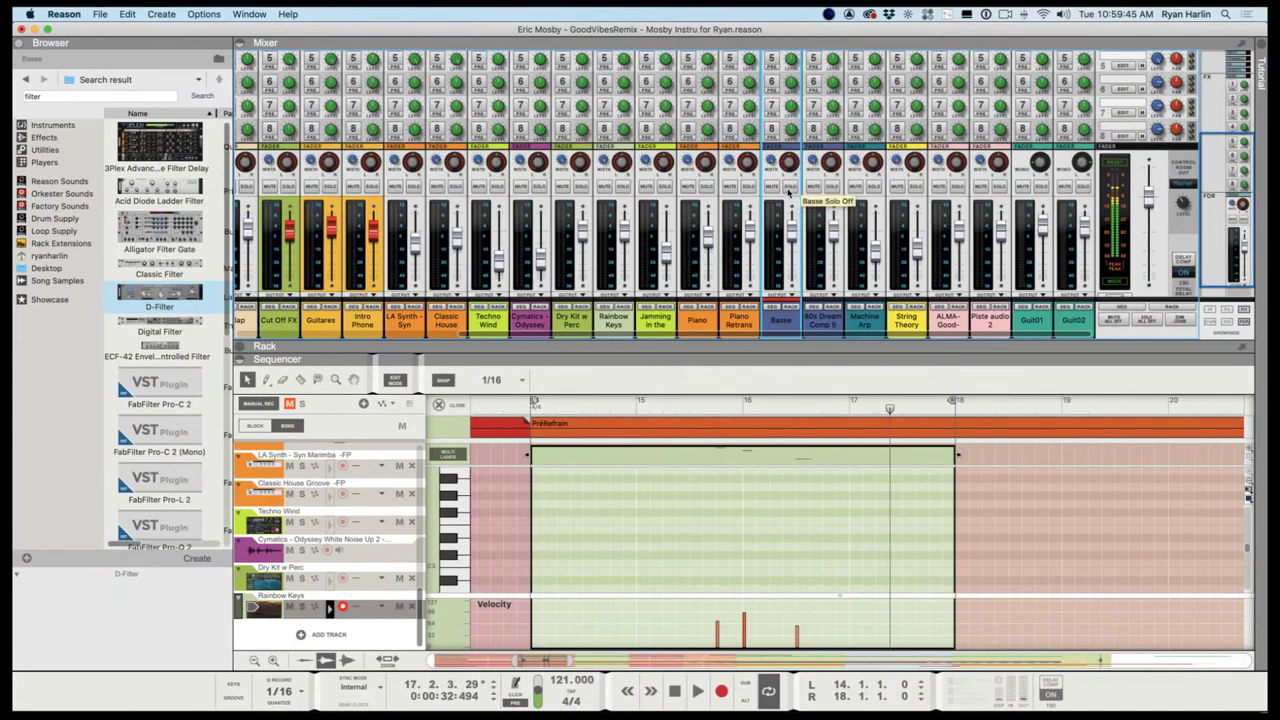
left_click(789, 188)
left_click(798, 186)
Show the Basse channel's device in the rack, unfold the Compressed FingerBass Combinator and review the devices inside it
left_click(793, 308)
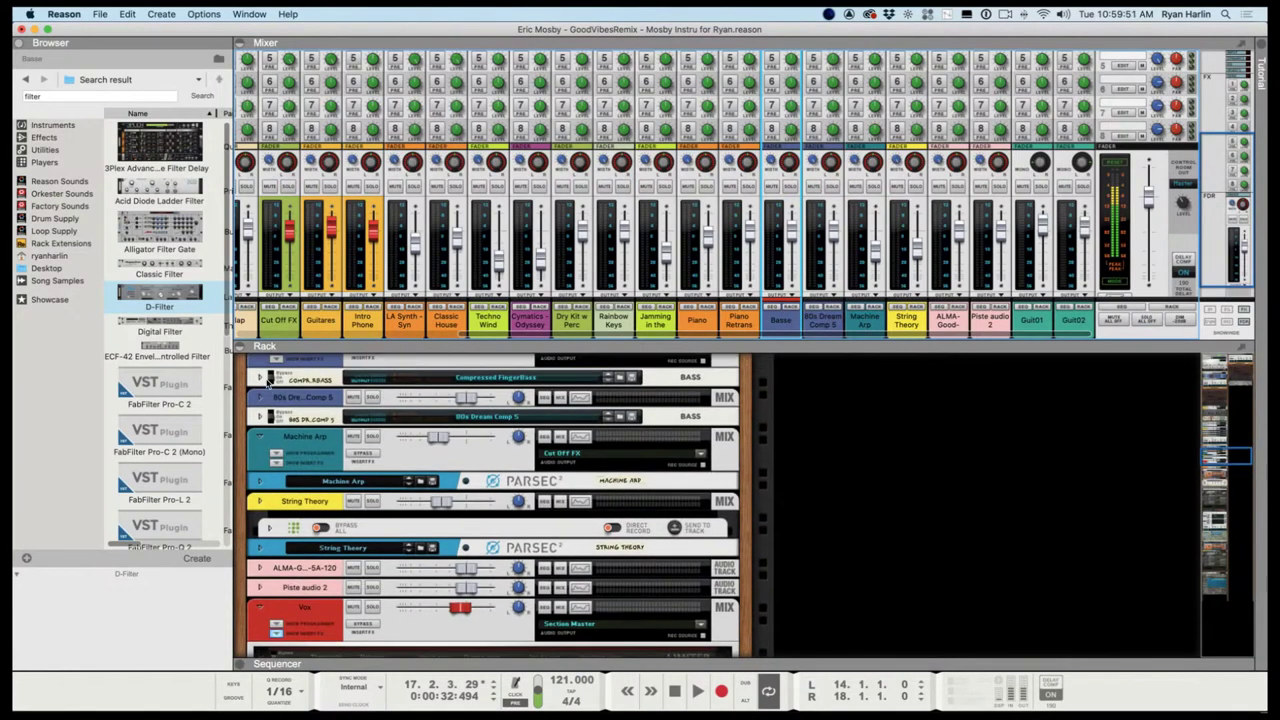
left_click(255, 381)
left_click(260, 378)
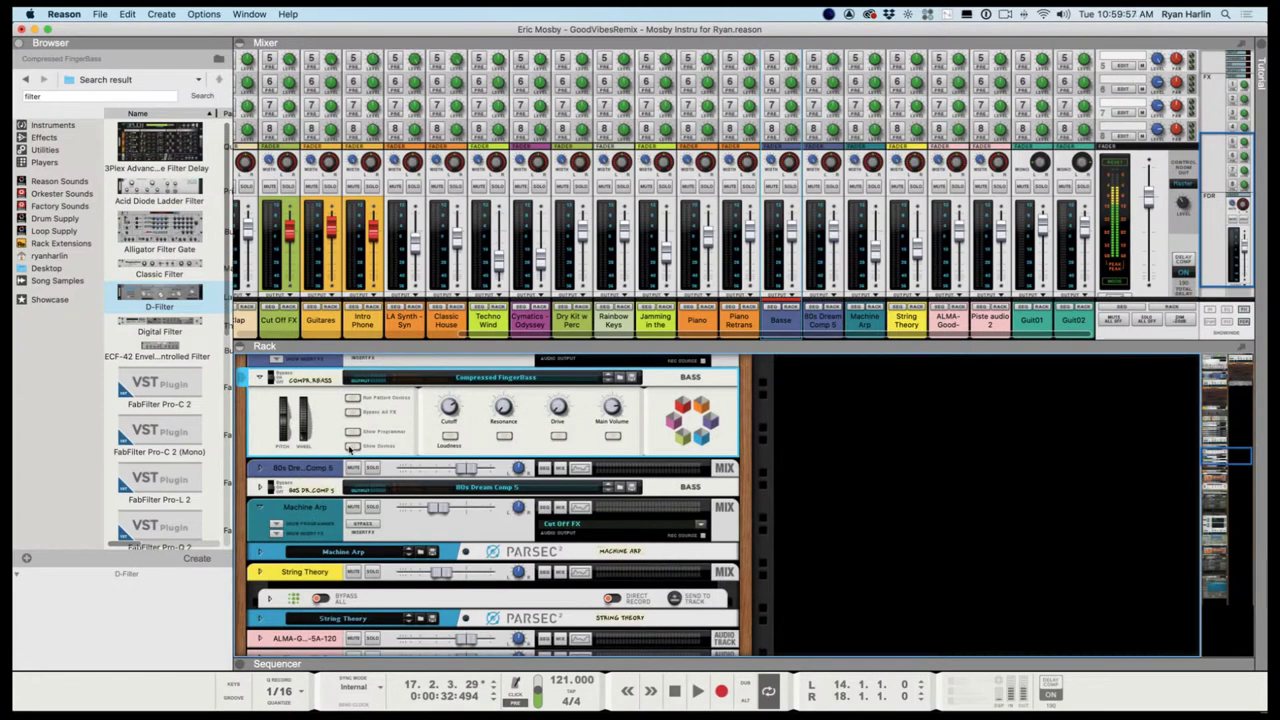
left_click(352, 446)
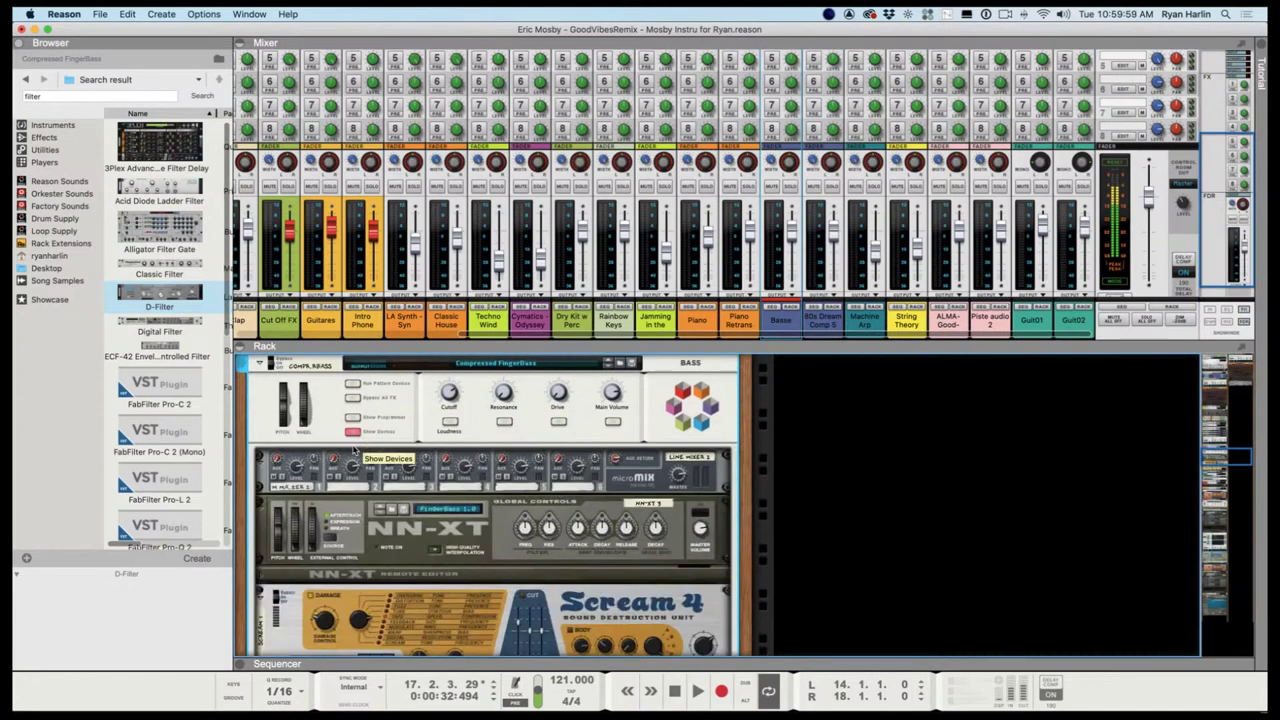
scroll(328, 398, "down", 1)
scroll(328, 398, "down", 3)
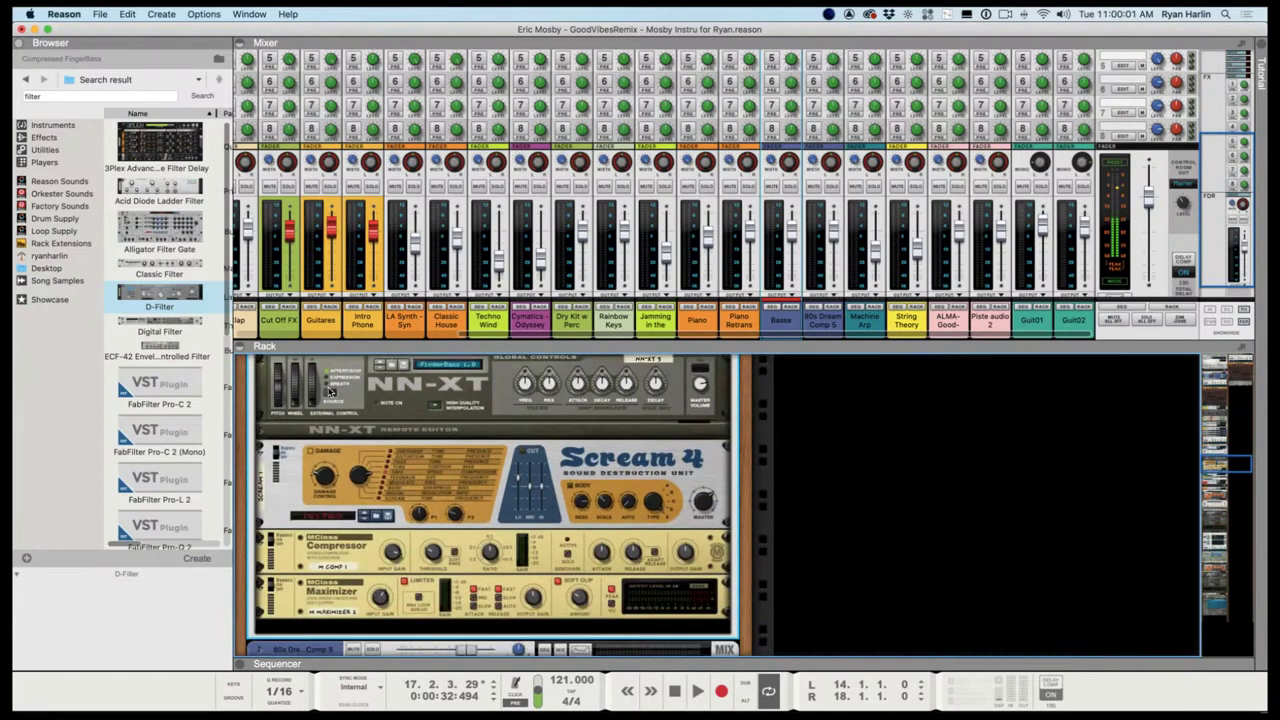
scroll(329, 391, "up", 1)
scroll(444, 403, "up", 1)
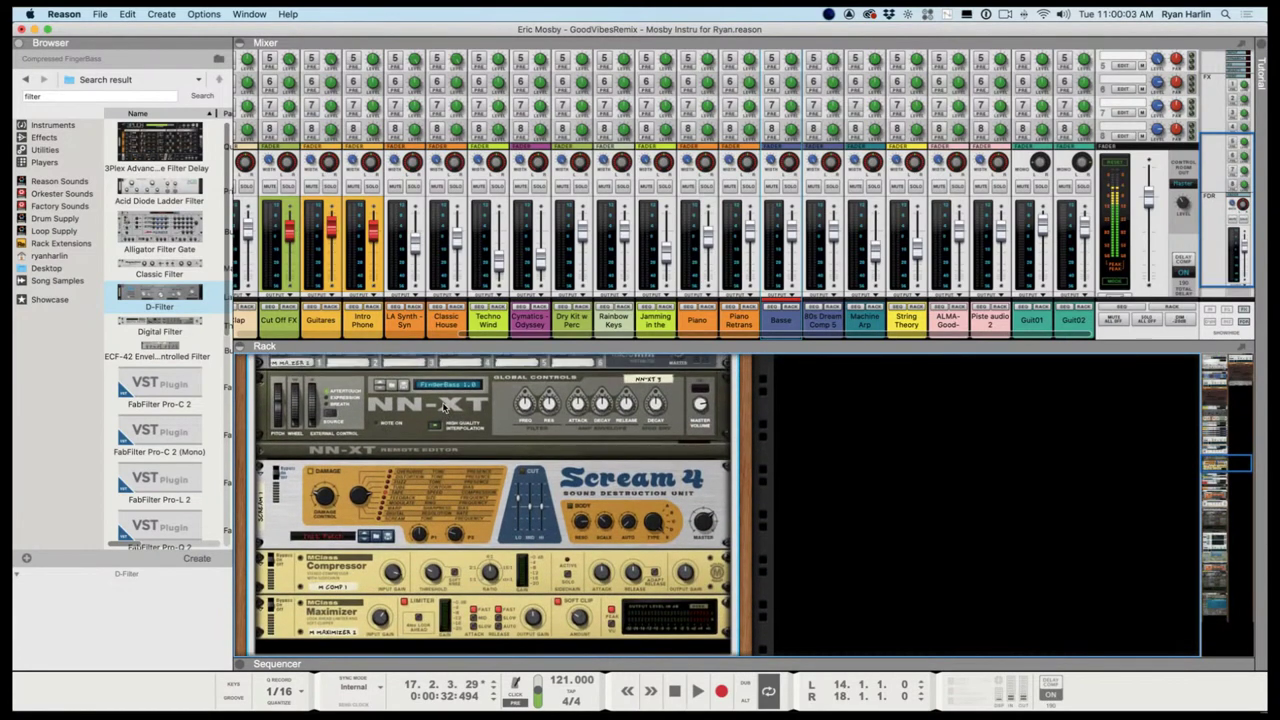
scroll(444, 403, "up", 3)
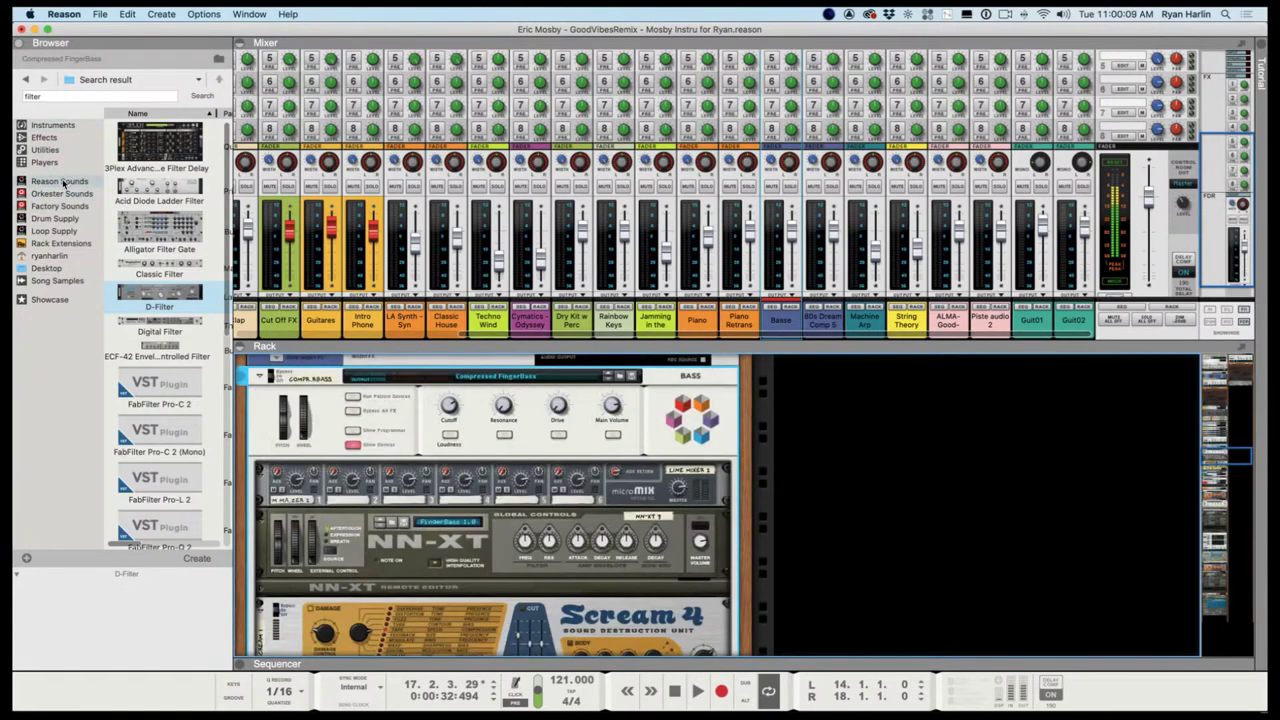
Search Reason Sounds for fingerbass and select the Compressed FingerBass.cmb patch, widening the browser to show more of its columns
left_click(60, 181)
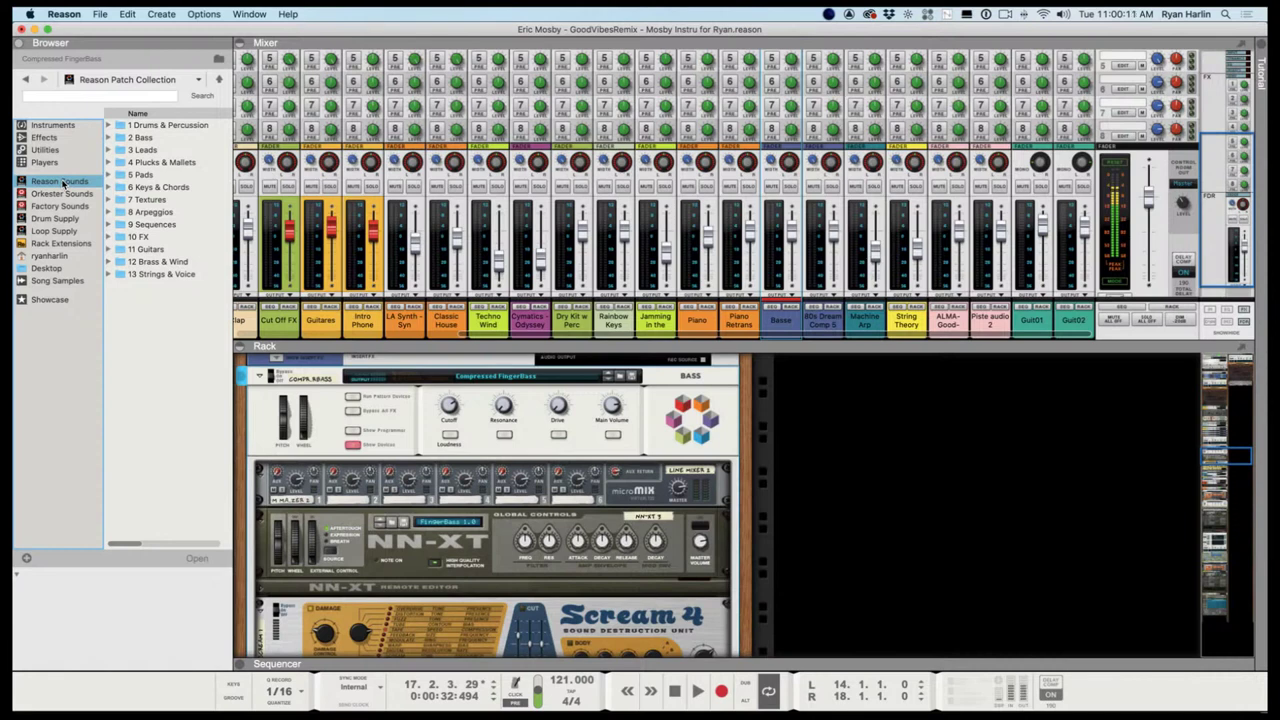
left_click(60, 95)
type("r")
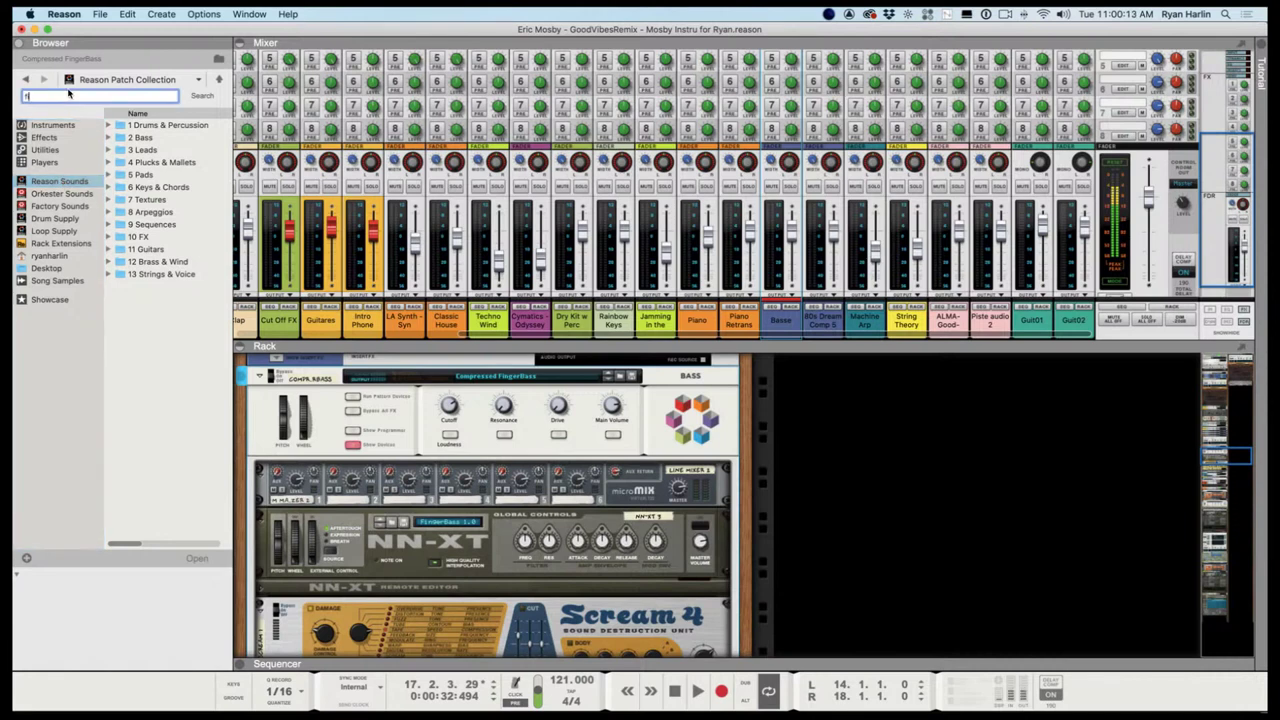
type("inger bass")
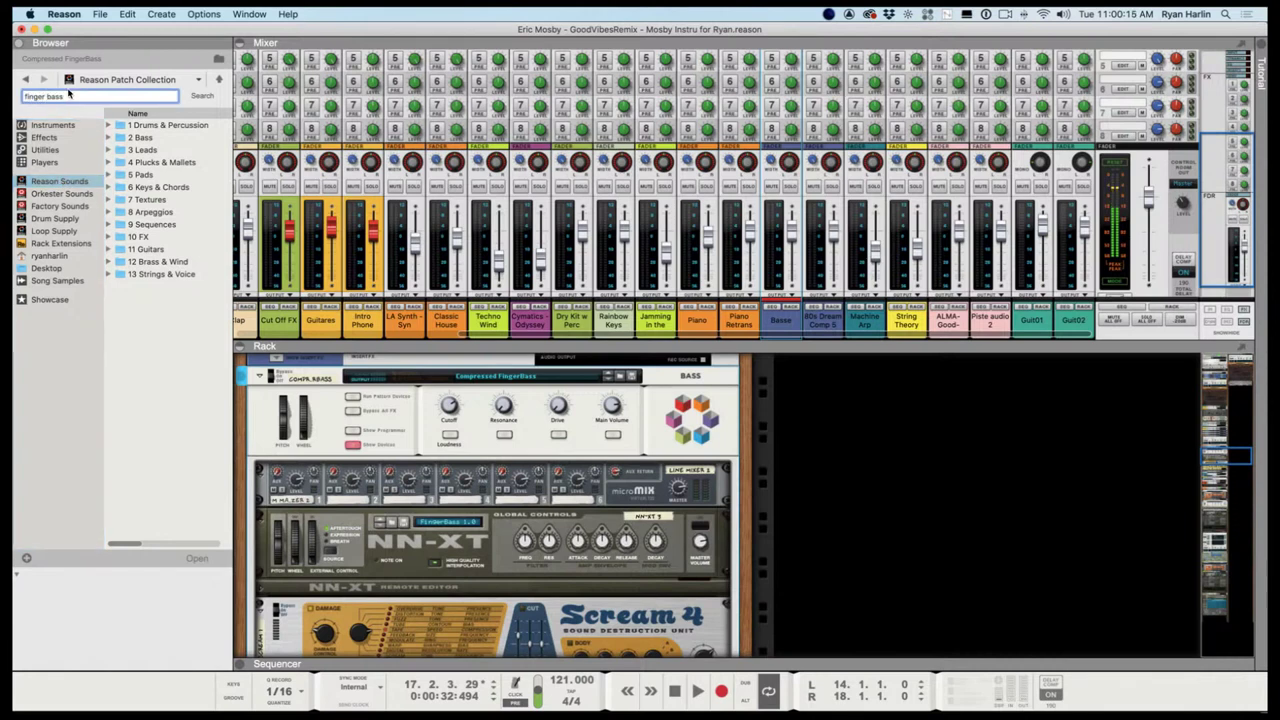
key("BackSpace")
key("BackSpace")
key("BackSpace")
key("Return")
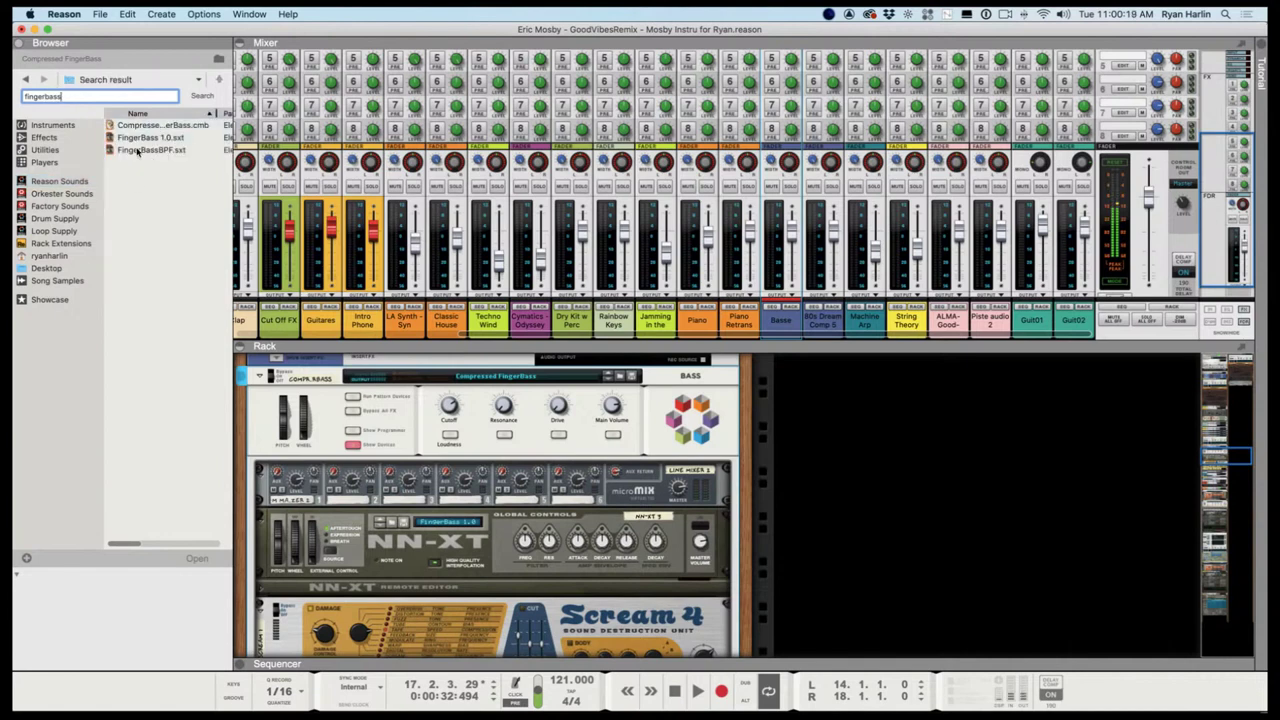
left_click(165, 125)
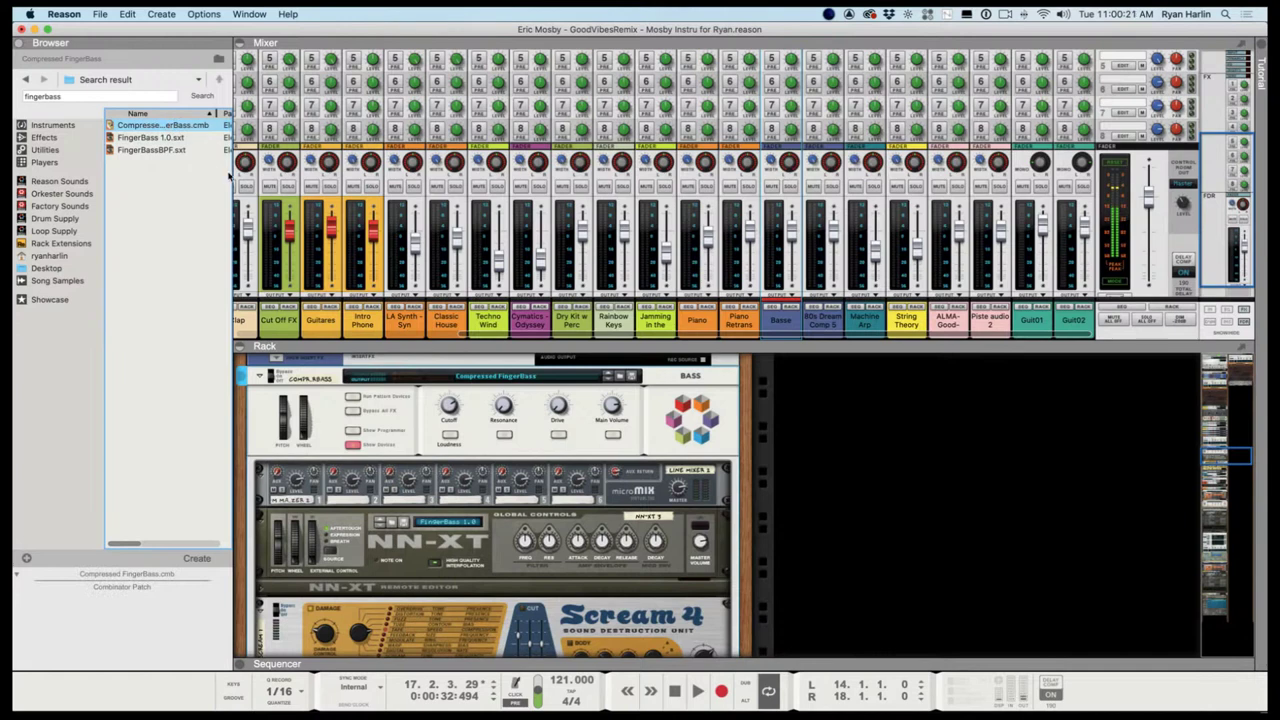
left_click_drag(231, 183, 255, 168)
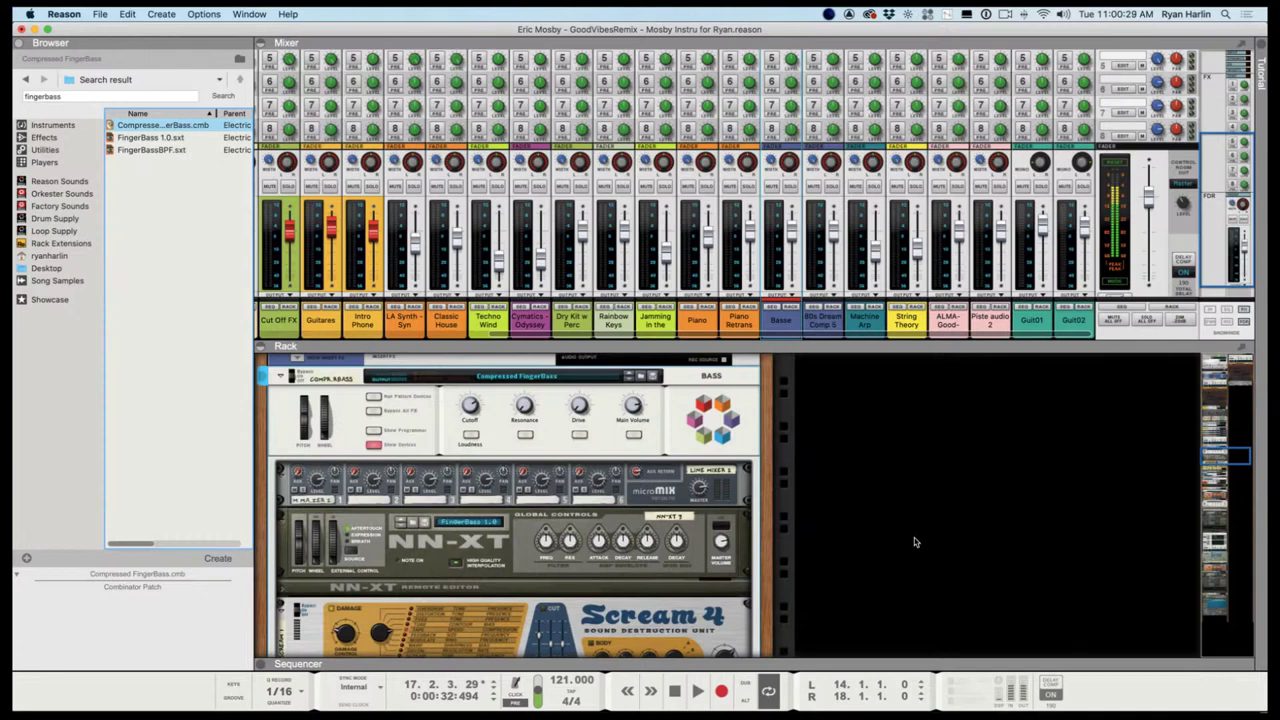
Show the Basse channel's track in an enlarged sequencer arrangement with the song position at 14.1.1.0
key("space")
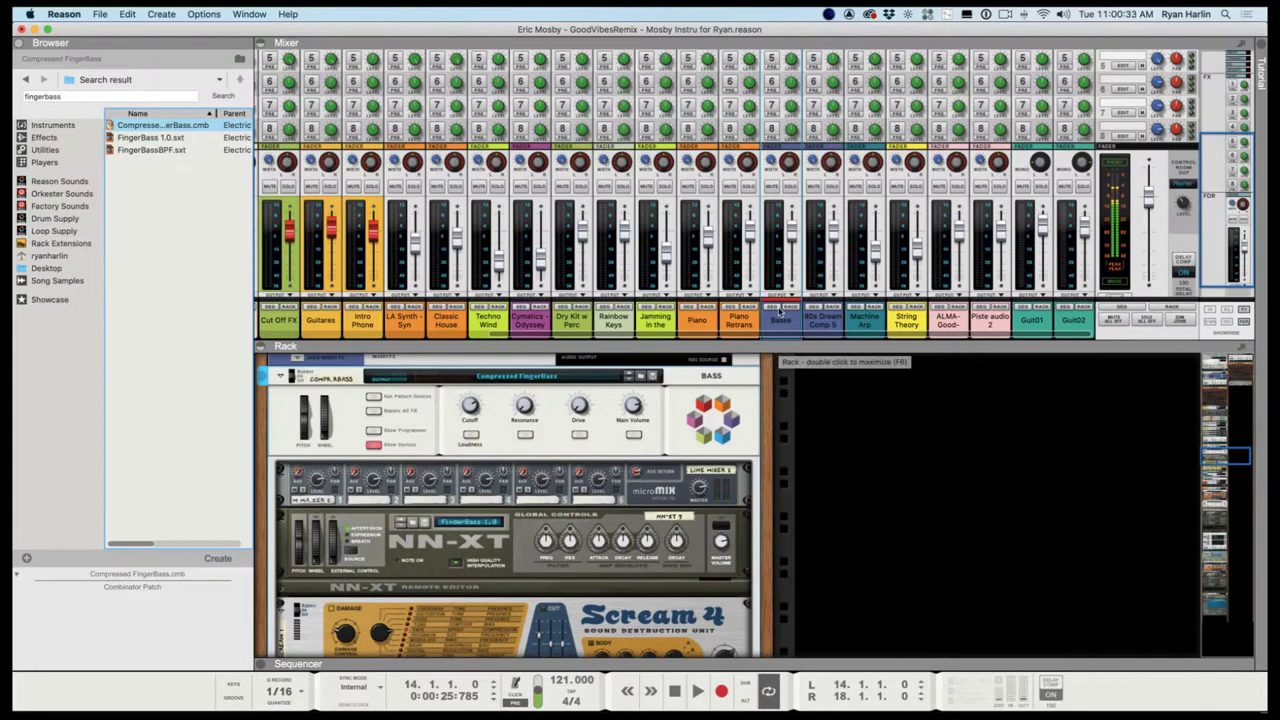
key("F6")
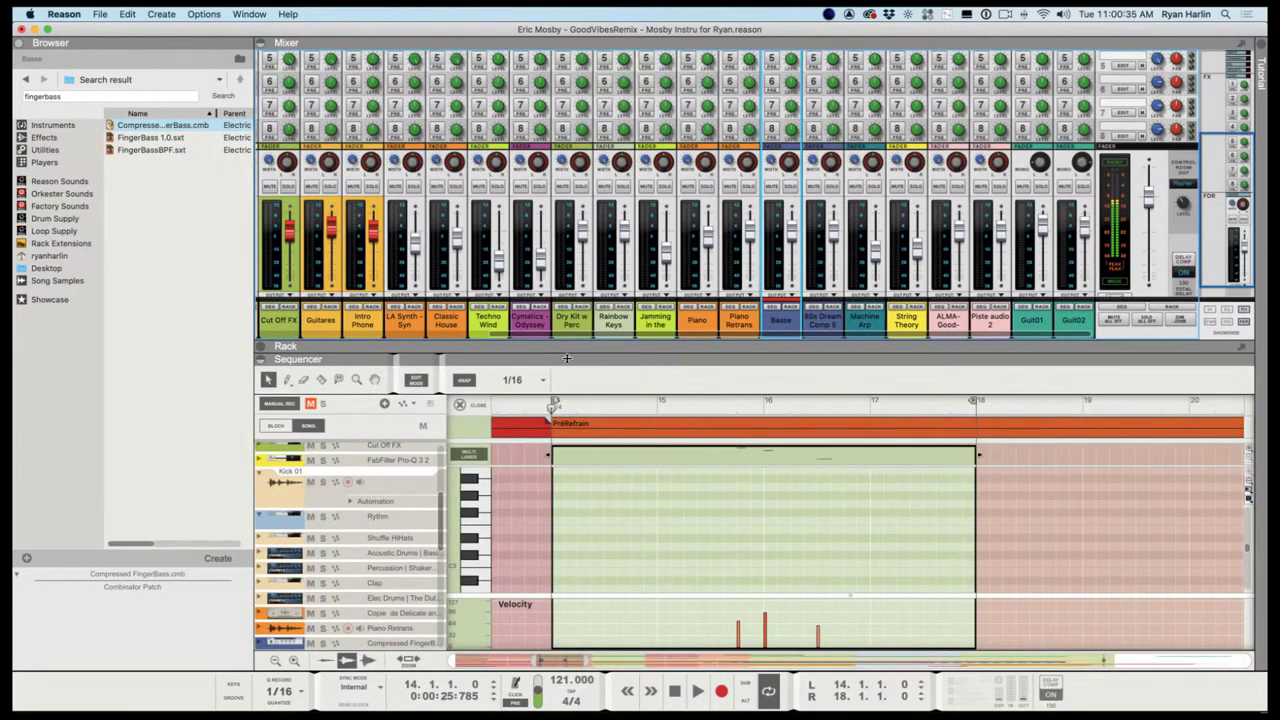
left_click_drag(568, 358, 568, 133)
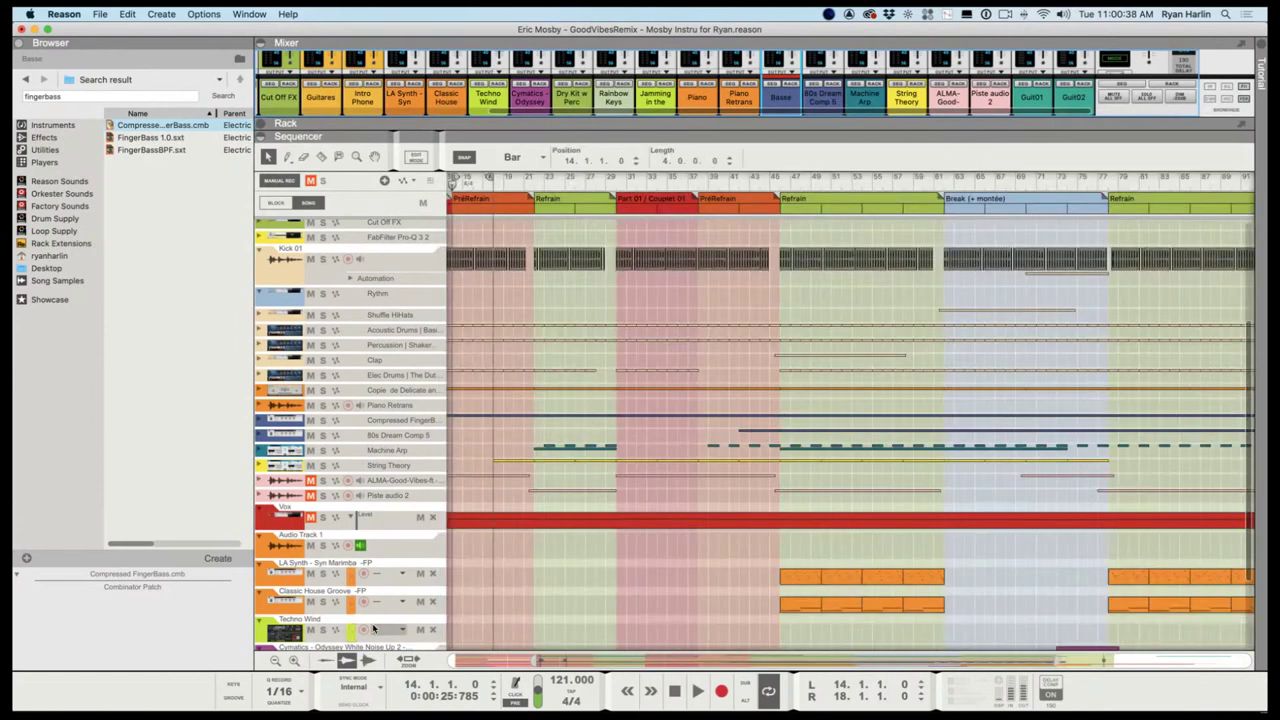
left_click(476, 181)
left_click_drag(768, 121, 774, 153)
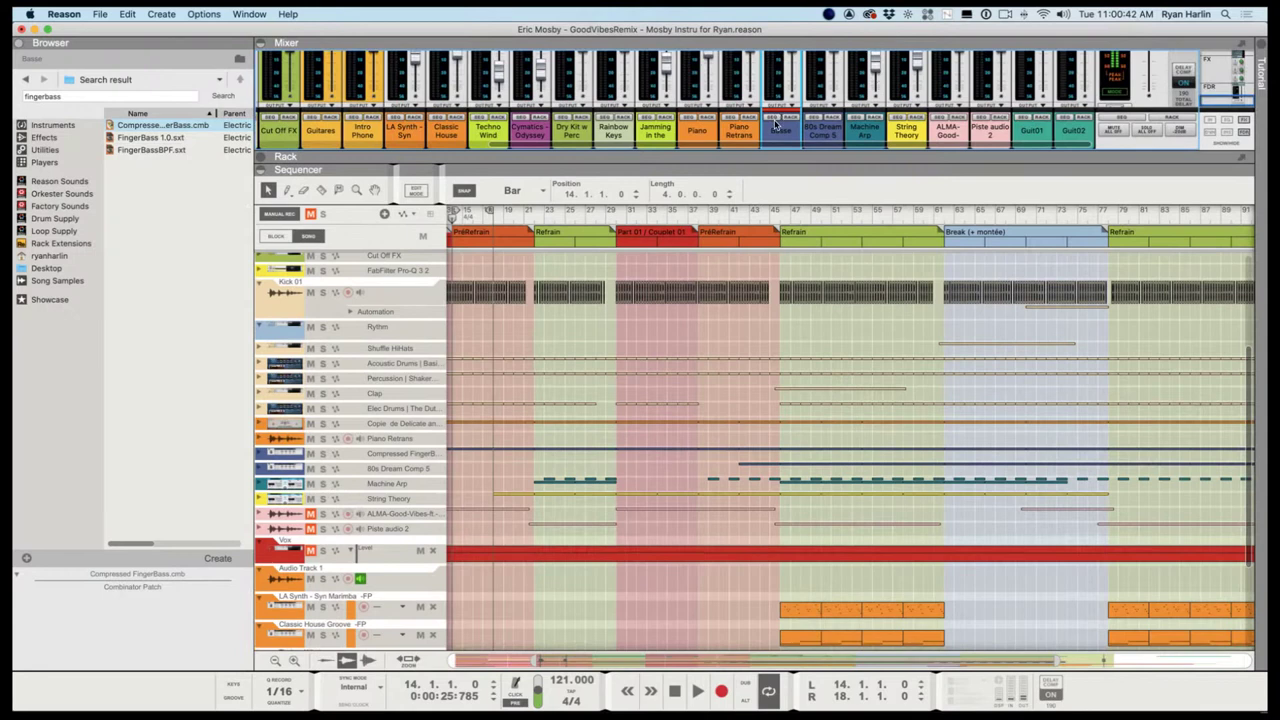
Unfold the Compressed FingerBass track and open its Refrain clip's notes with the song position at 22.1.1.0
left_click(268, 453)
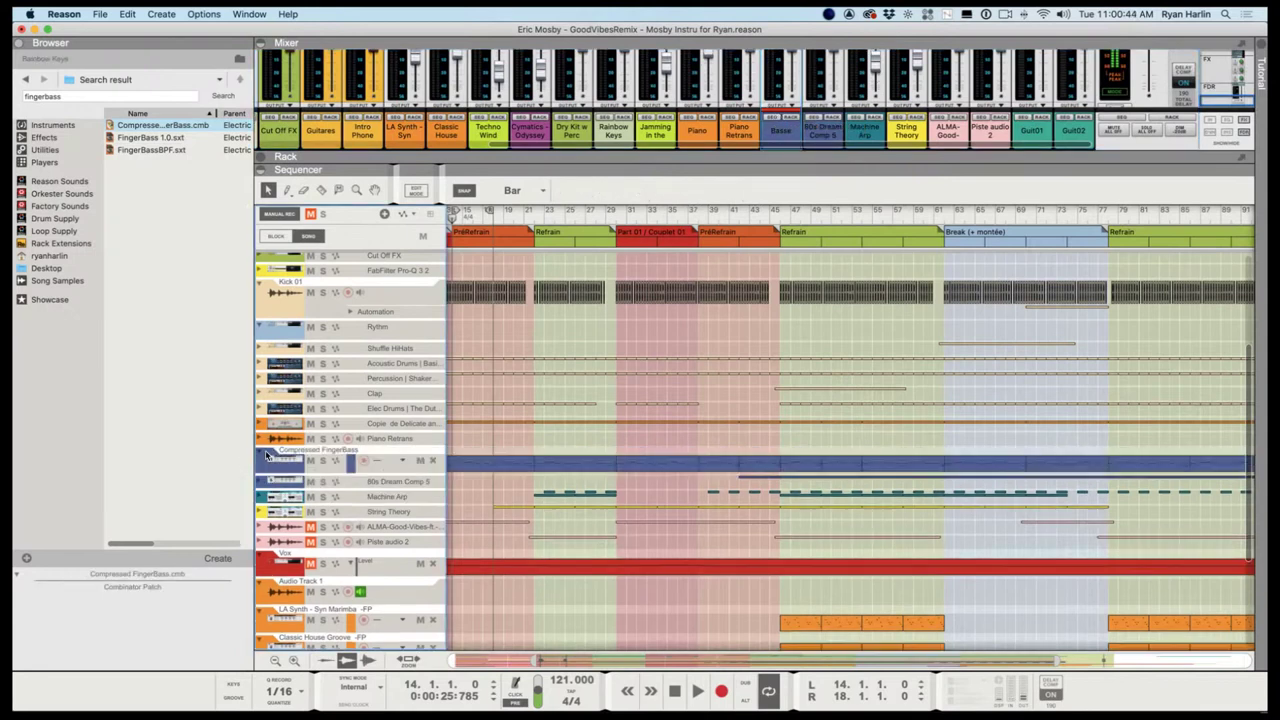
left_click(558, 468)
left_click(545, 218)
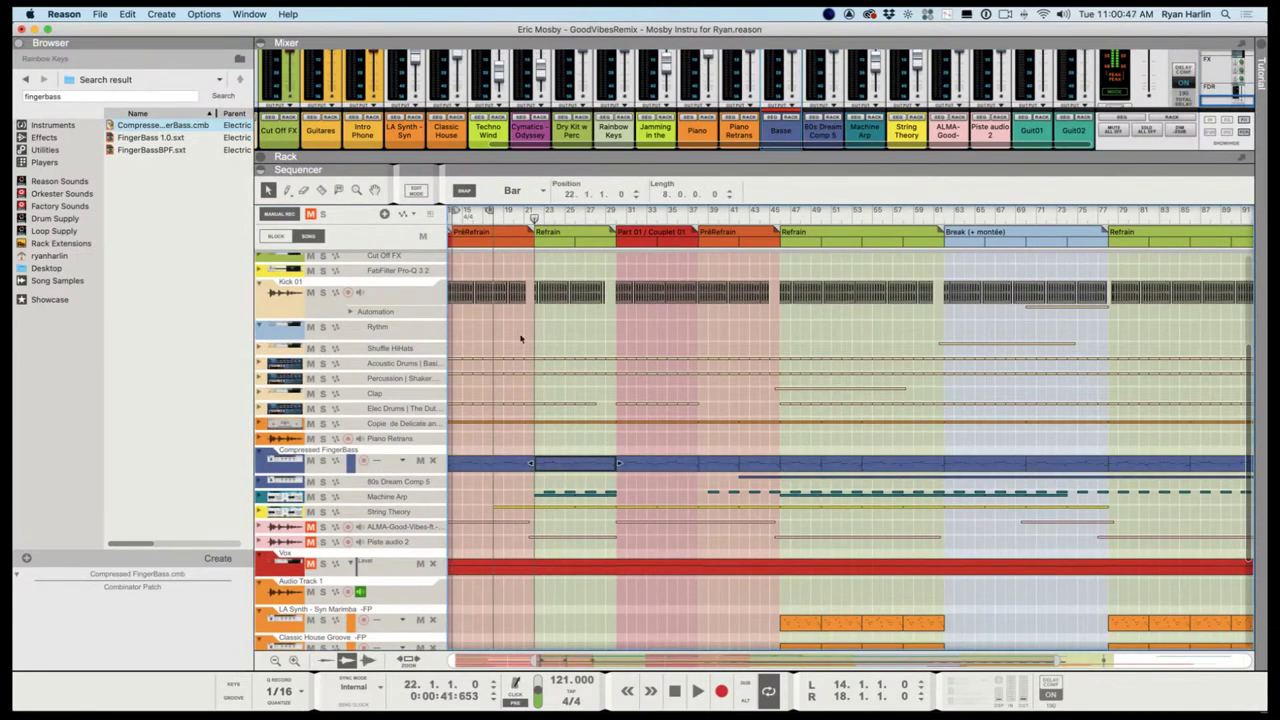
double_click(558, 466)
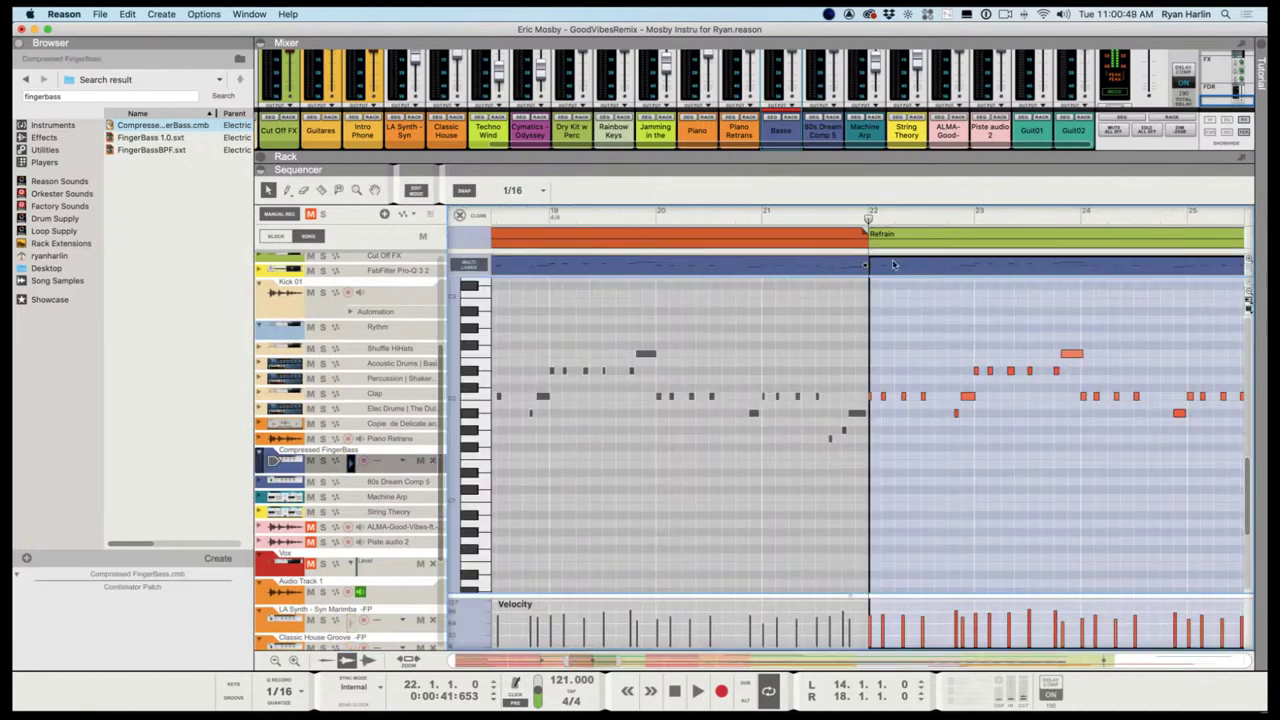
key("KP_8")
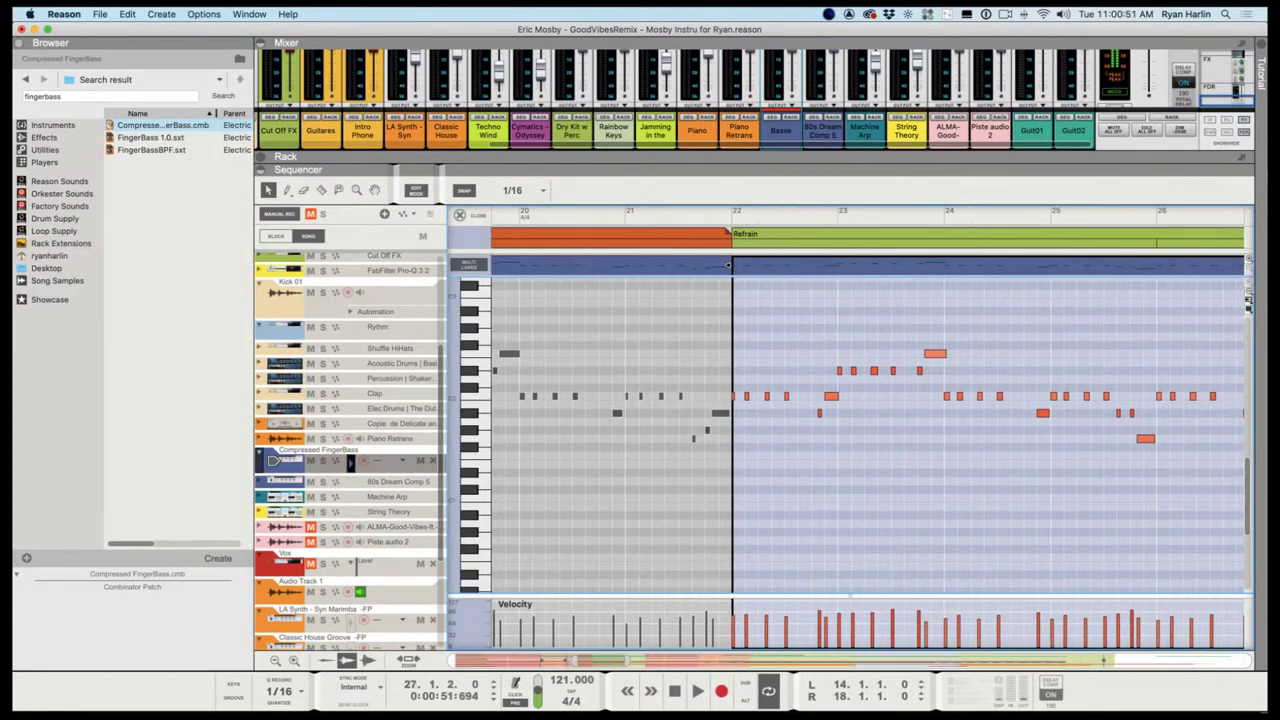
key("space")
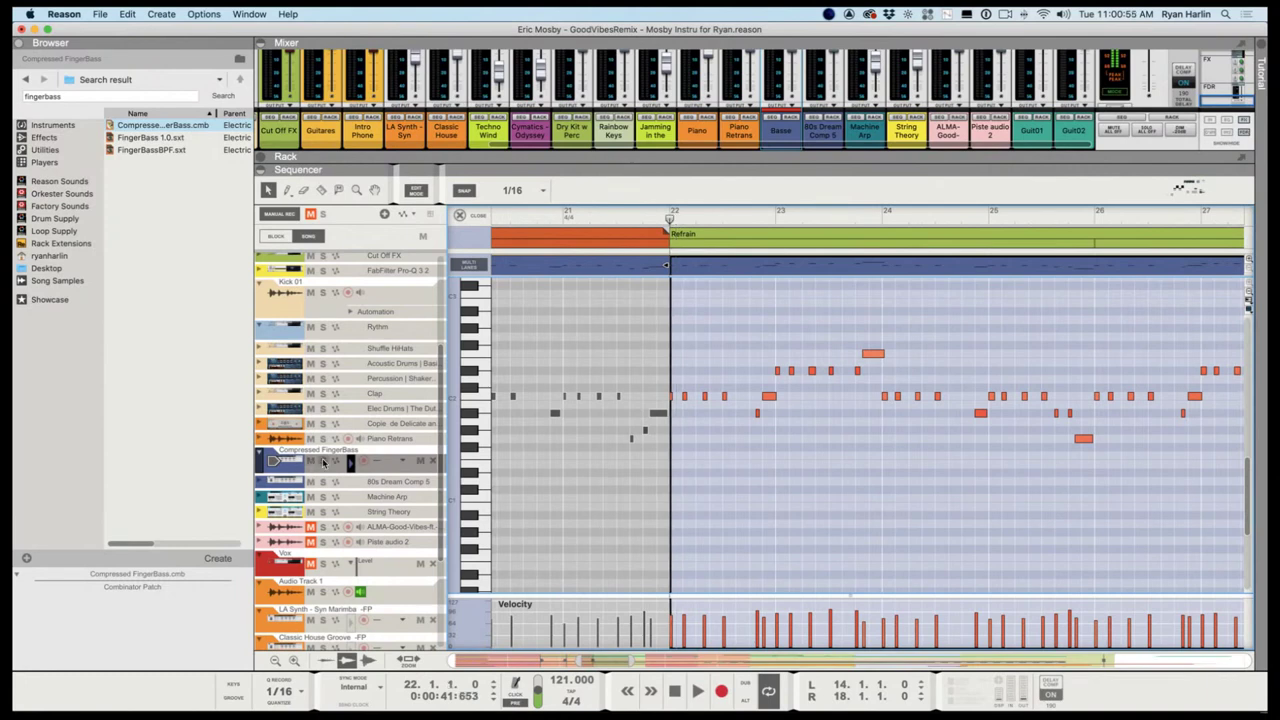
Listen to the Compressed FingerBass part soloed from the Refrain at bar 22 and switch its solo off again
left_click(323, 460)
key("super+1")
key("space")
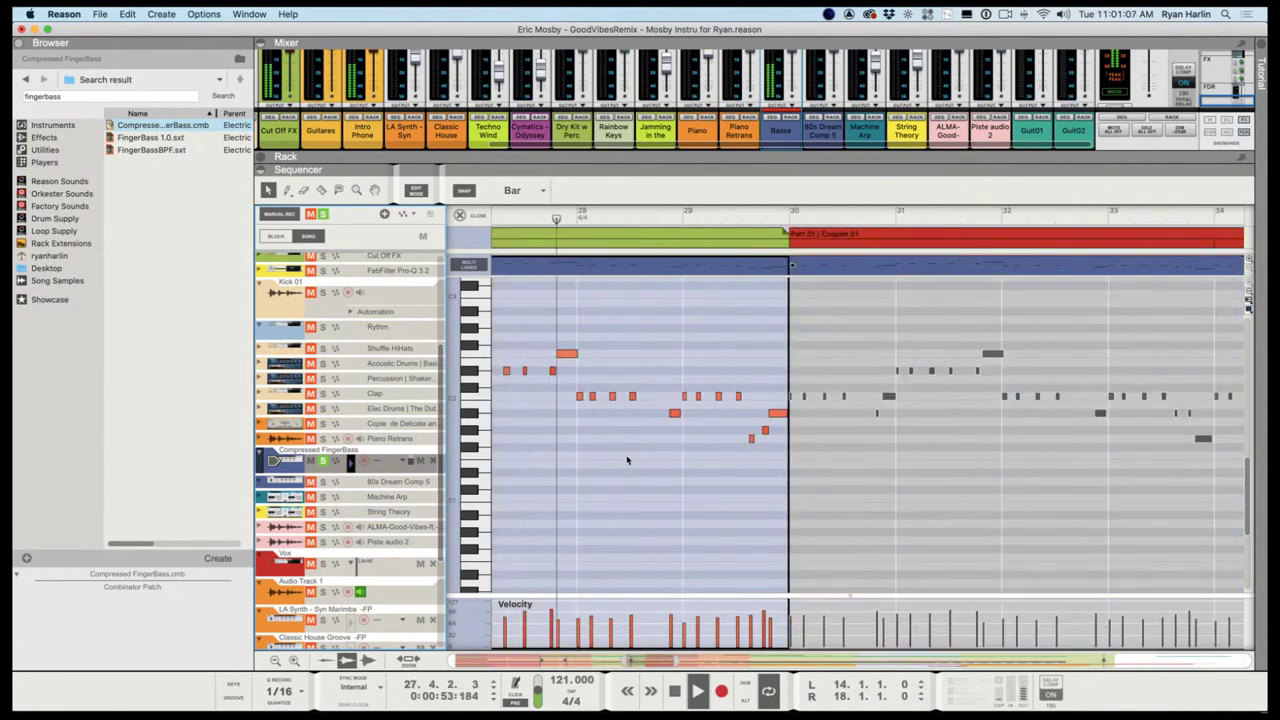
left_click(322, 461)
Return the song position to 14.1.1.0 and leave note editing for the closer arrangement view, with a taller mixer
key("KP_1")
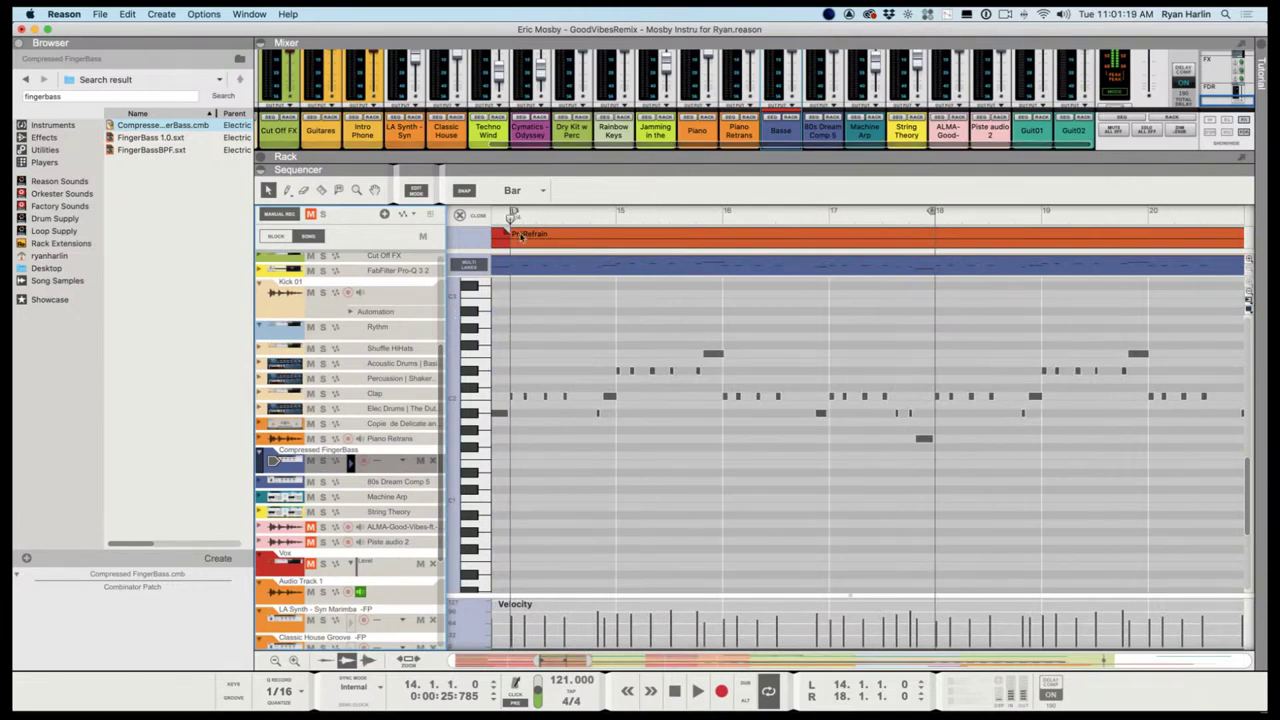
left_click(583, 225)
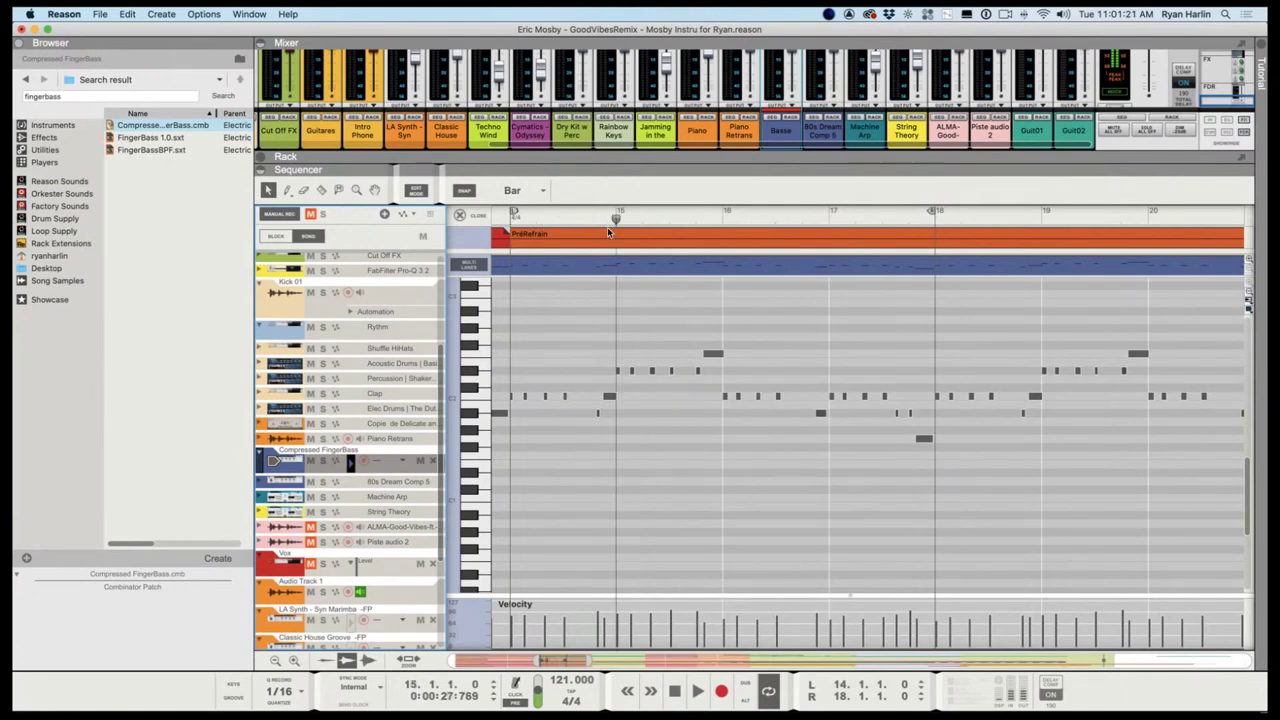
left_click(515, 216)
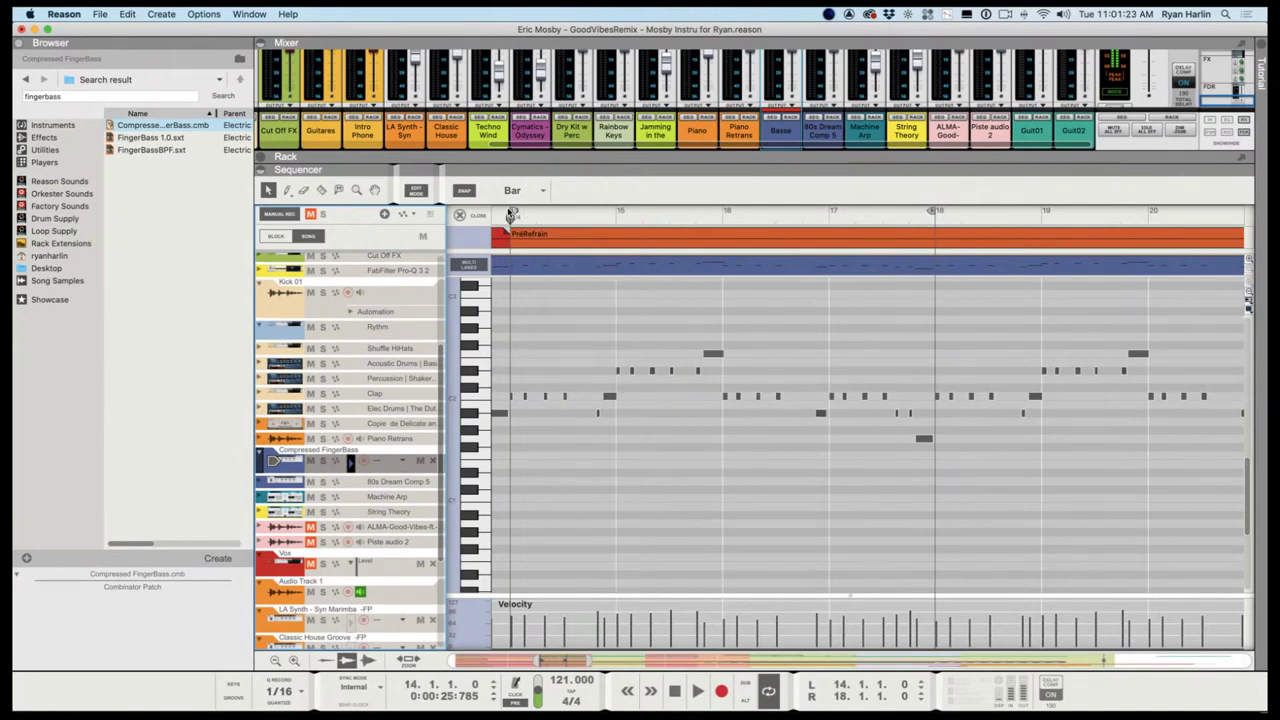
left_click_drag(536, 167, 545, 217)
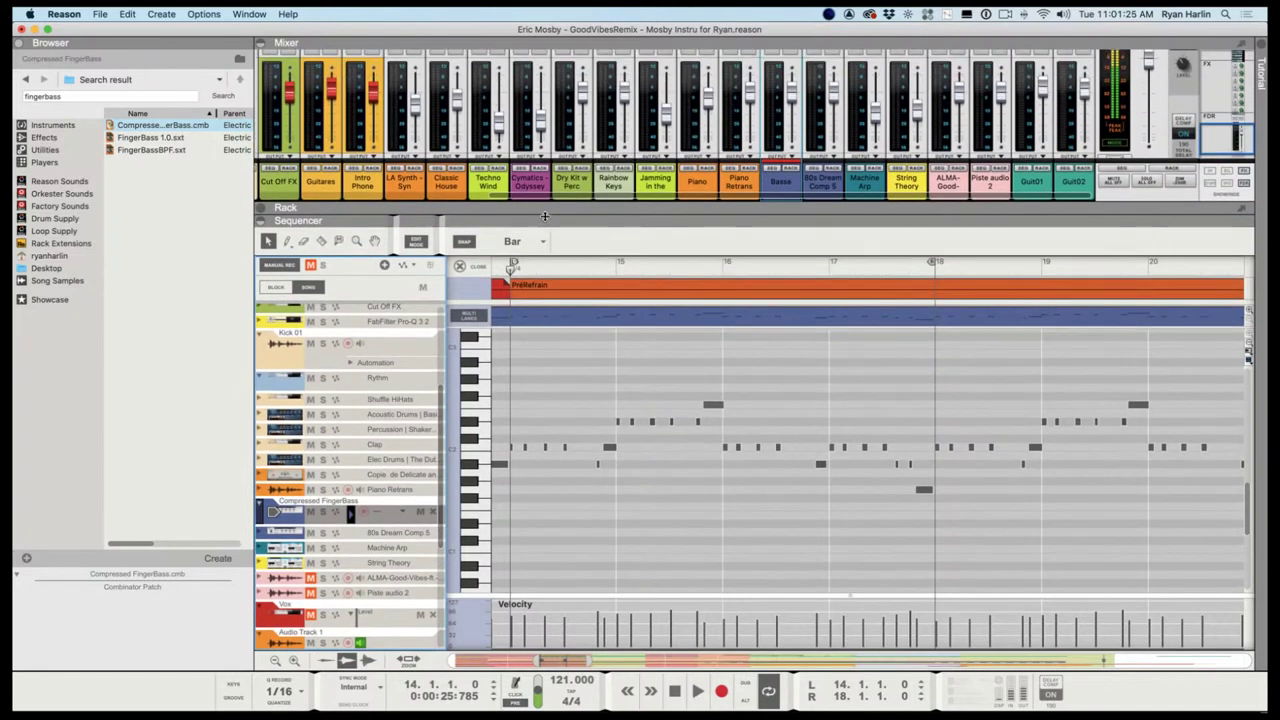
left_click(479, 265)
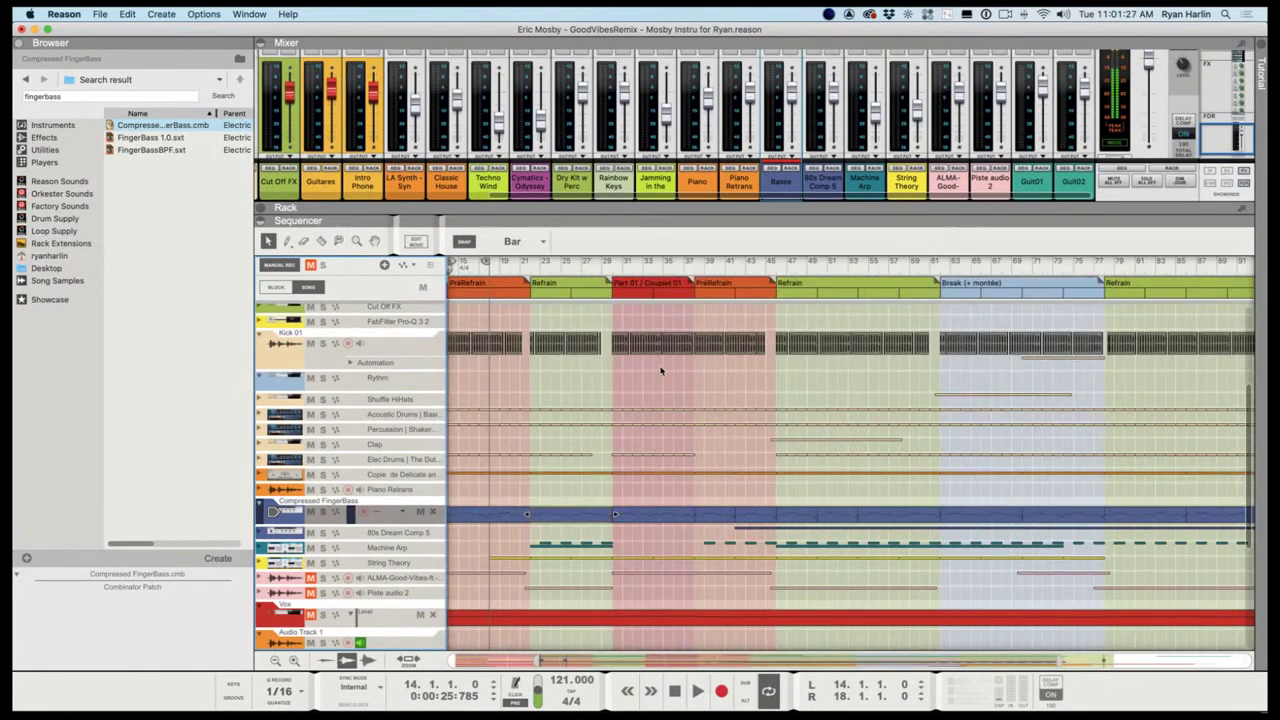
scroll(635, 372, "up", 5)
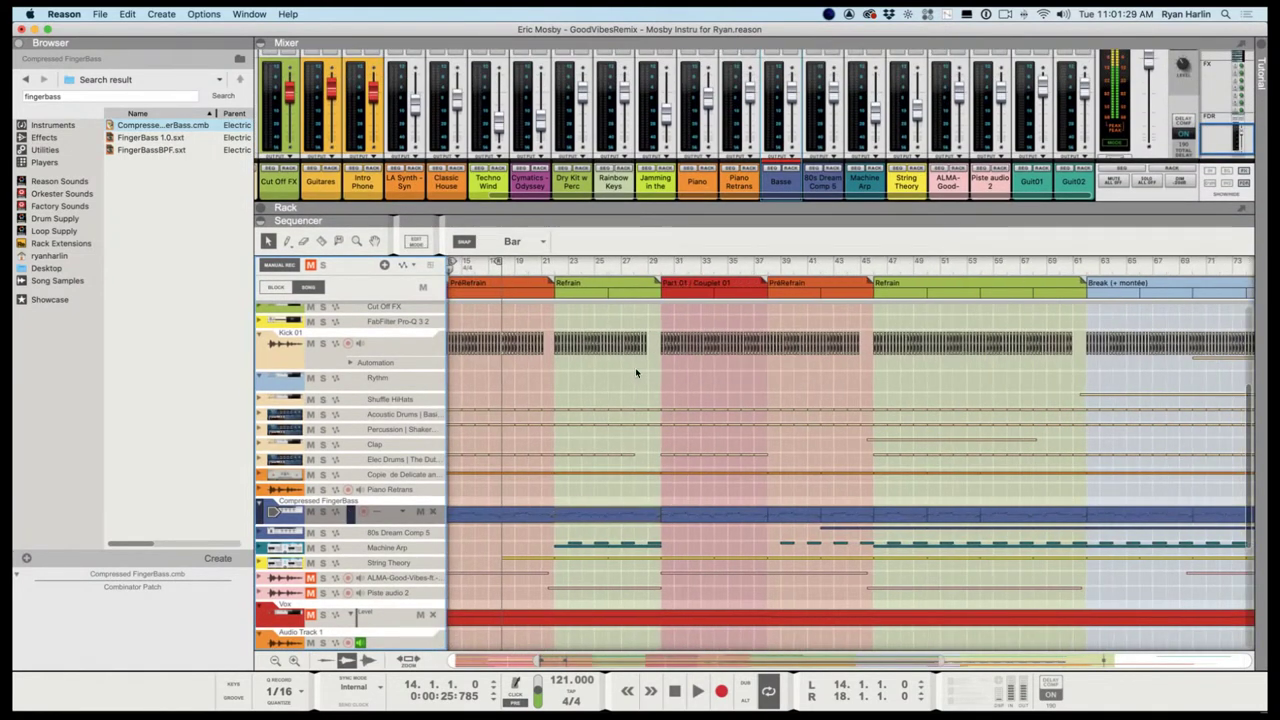
scroll(635, 372, "up", 3)
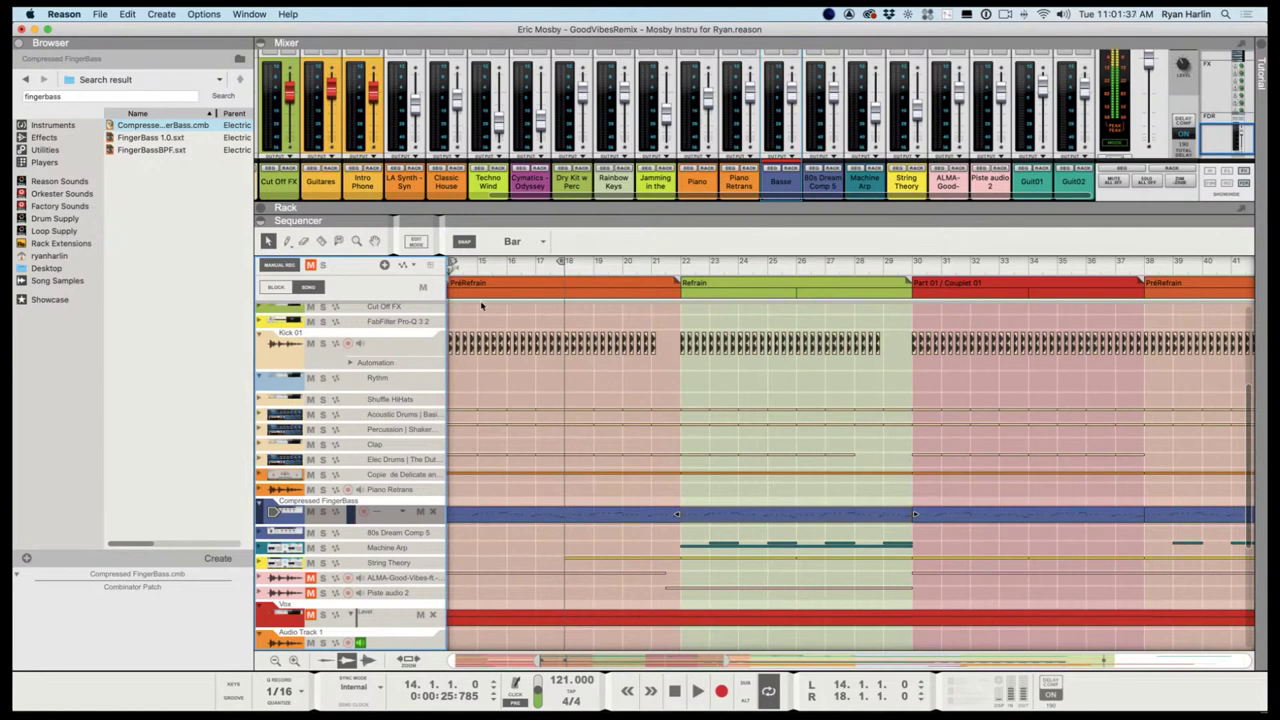
Play the PréRefrain from bar 14 and look through the arrangement's tracks from Transport down to Rainbow Keys
key("space")
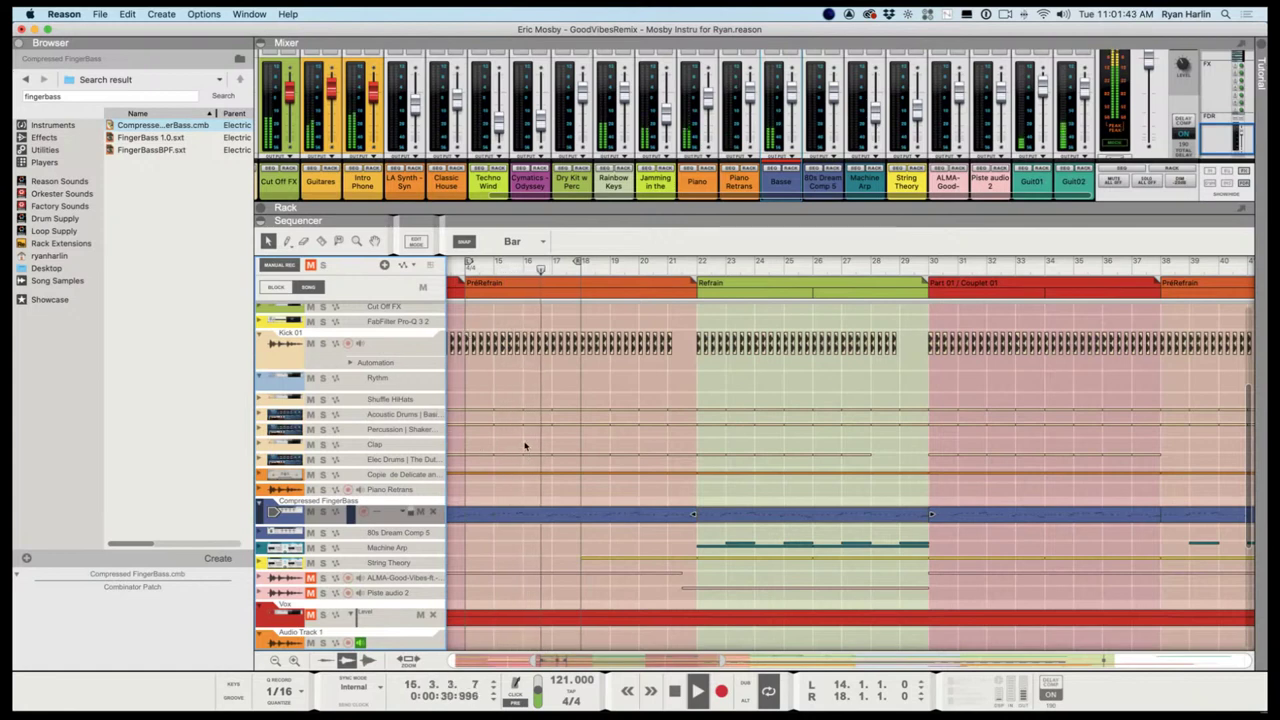
scroll(526, 443, "up", 5)
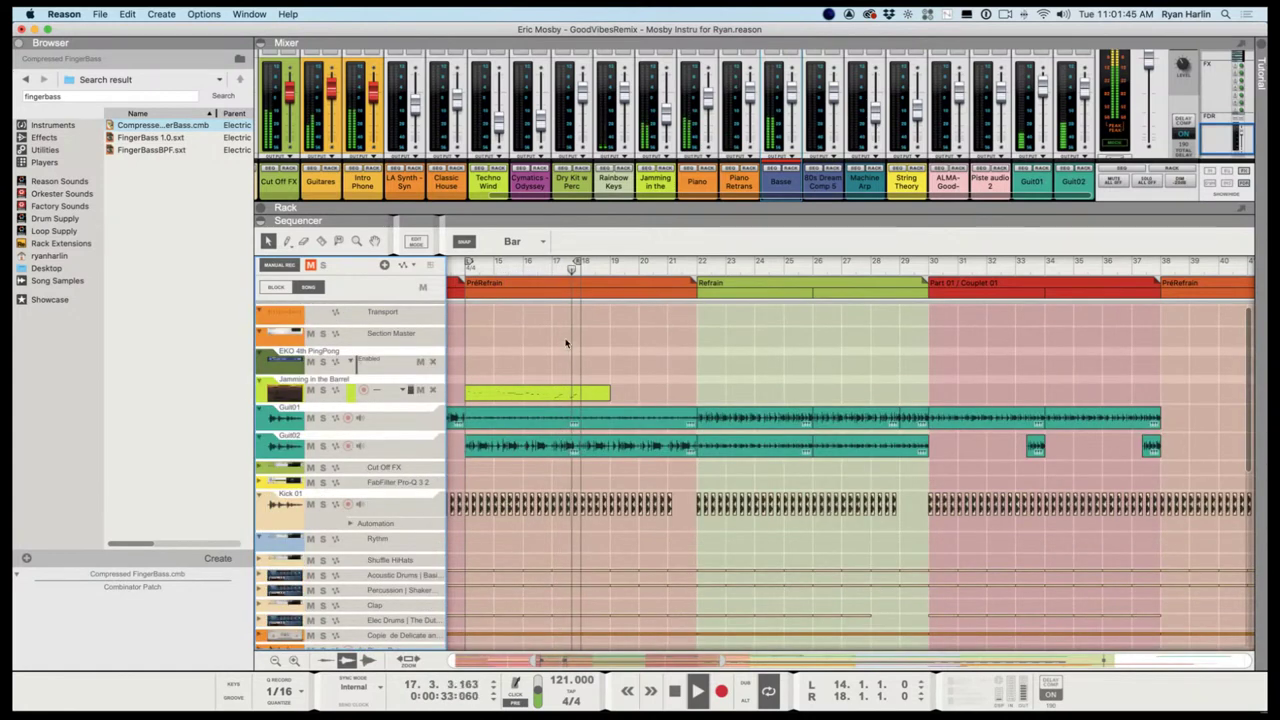
scroll(536, 372, "down", 7)
scroll(517, 406, "down", 3)
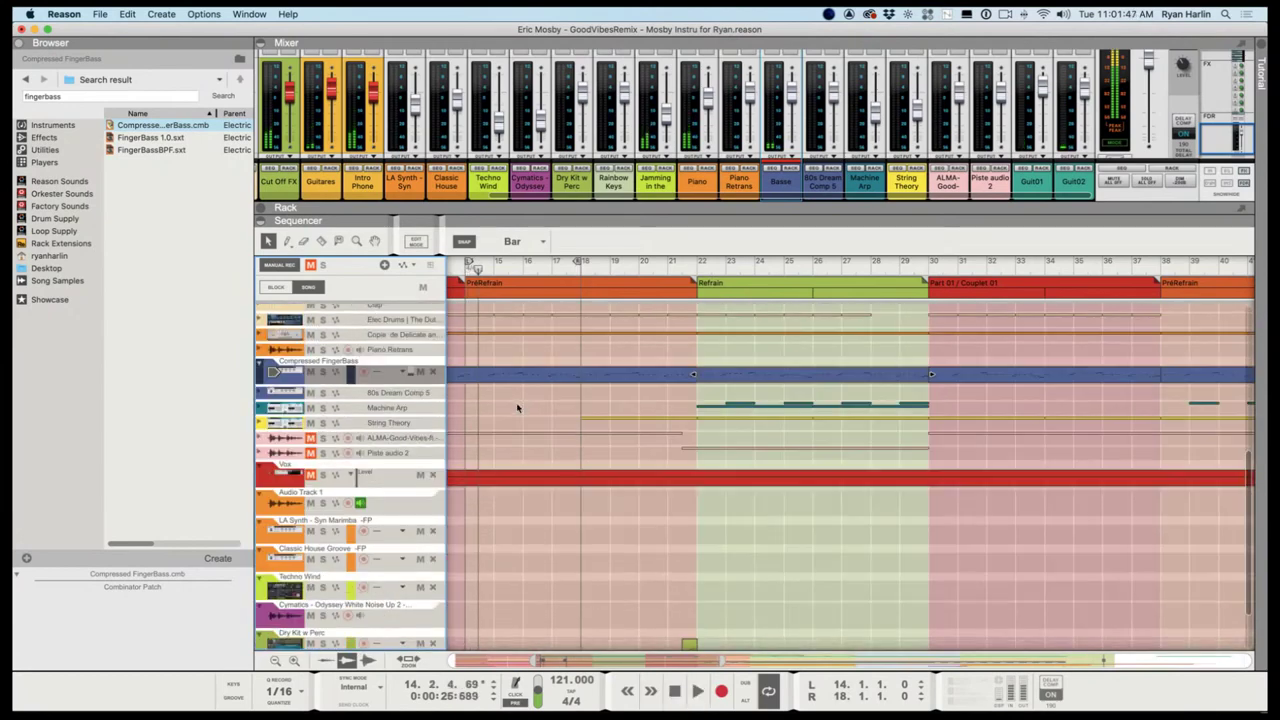
scroll(523, 451, "down", 2)
scroll(522, 457, "up", 2)
scroll(522, 457, "up", 9)
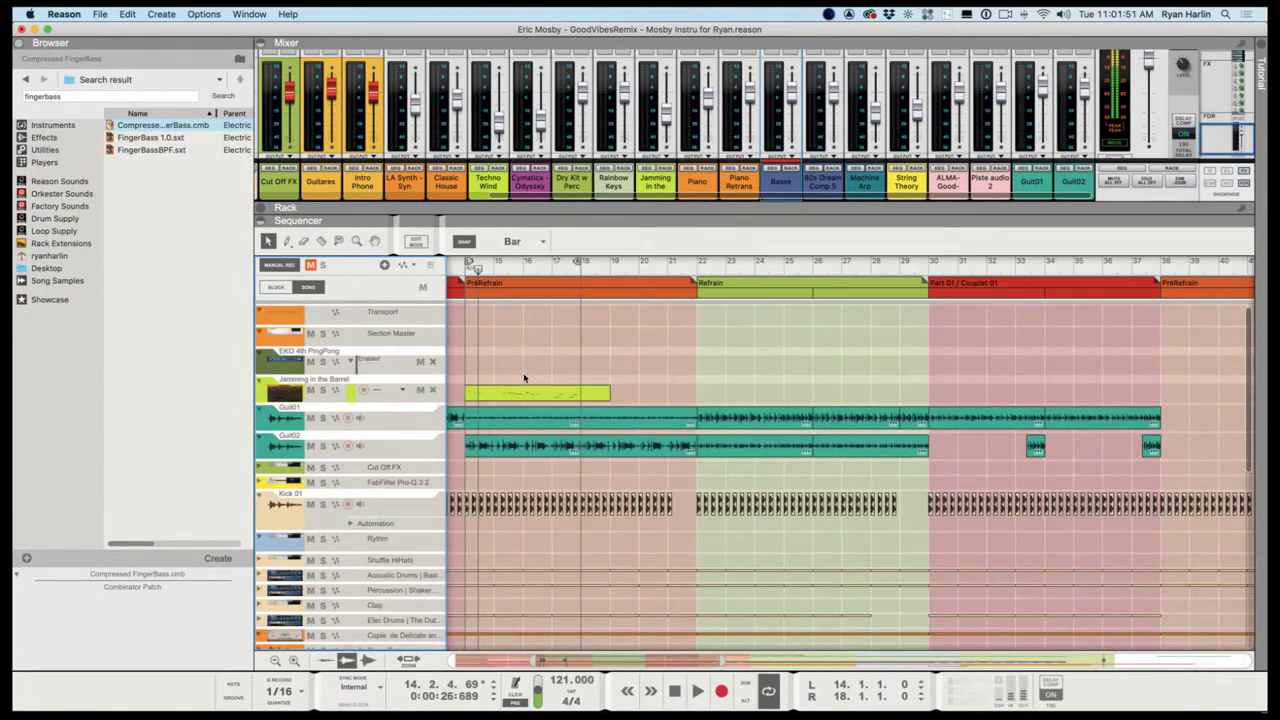
scroll(526, 375, "down", 15)
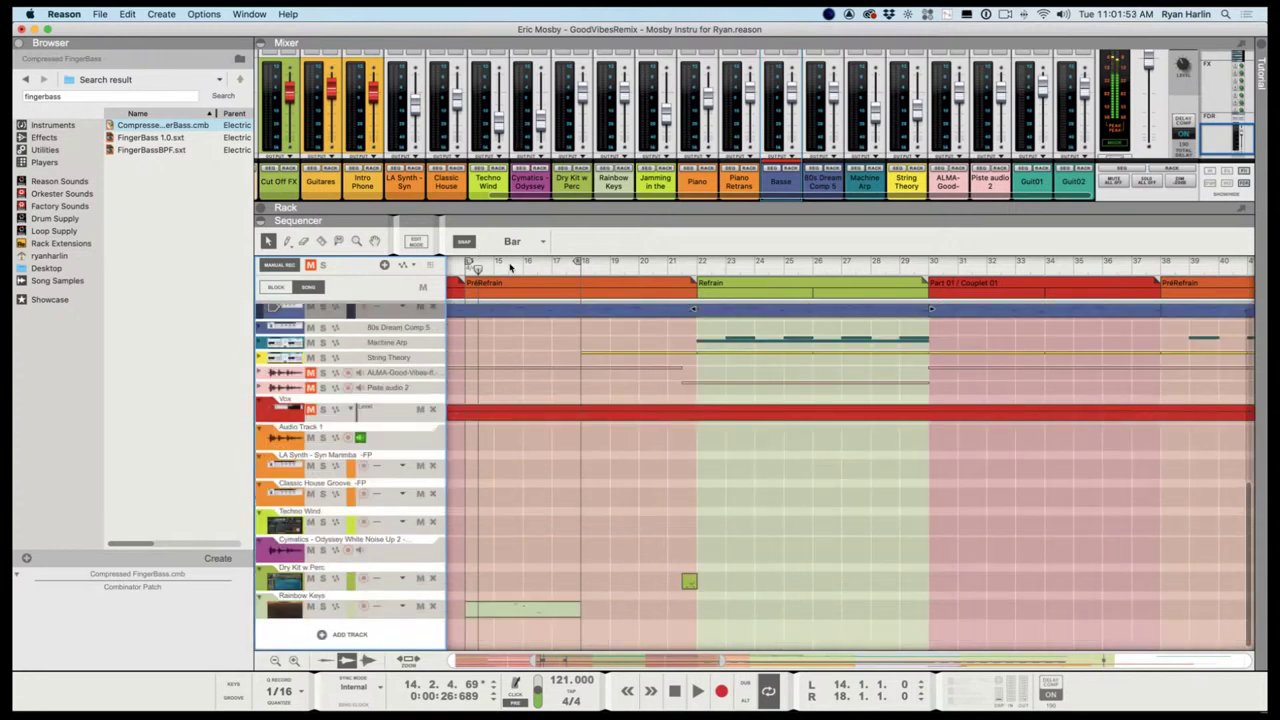
Play the PréRefrain again from bar 14 with the arrangement magnified around the Rainbow Keys clip
key("space")
left_click(512, 267)
scroll(508, 270, "up", 3)
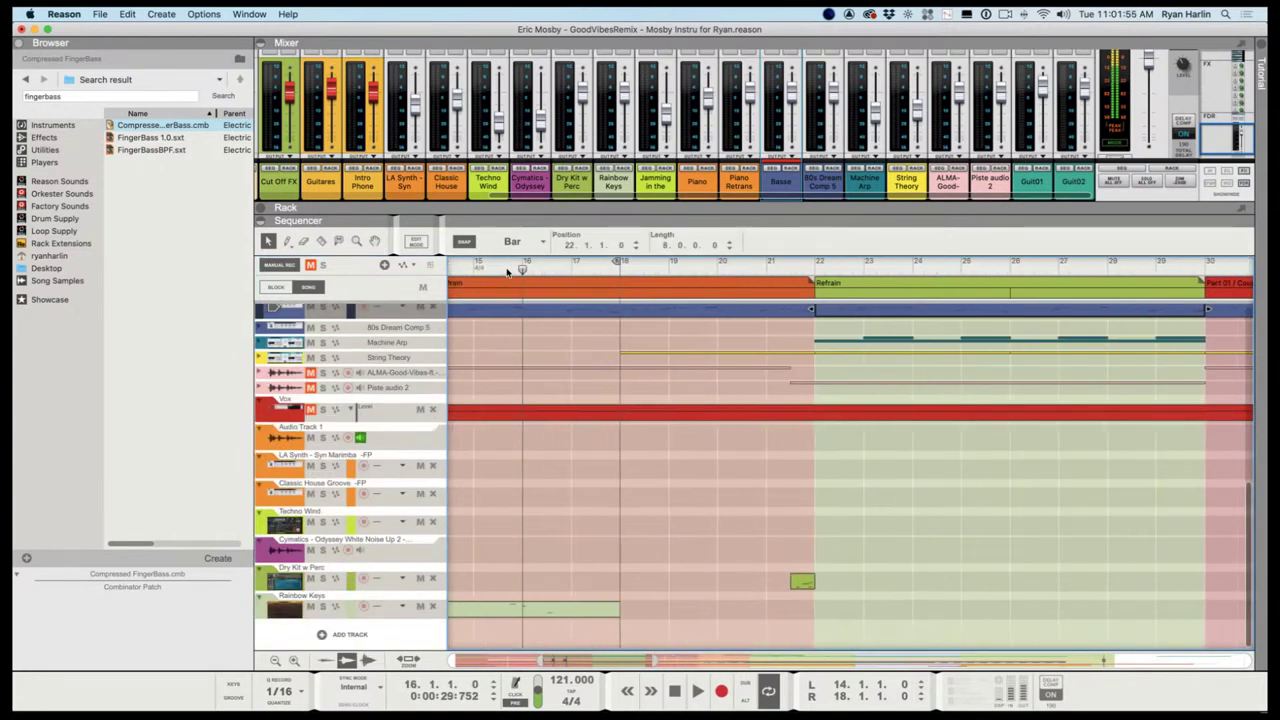
scroll(507, 271, "up", 2)
key("space")
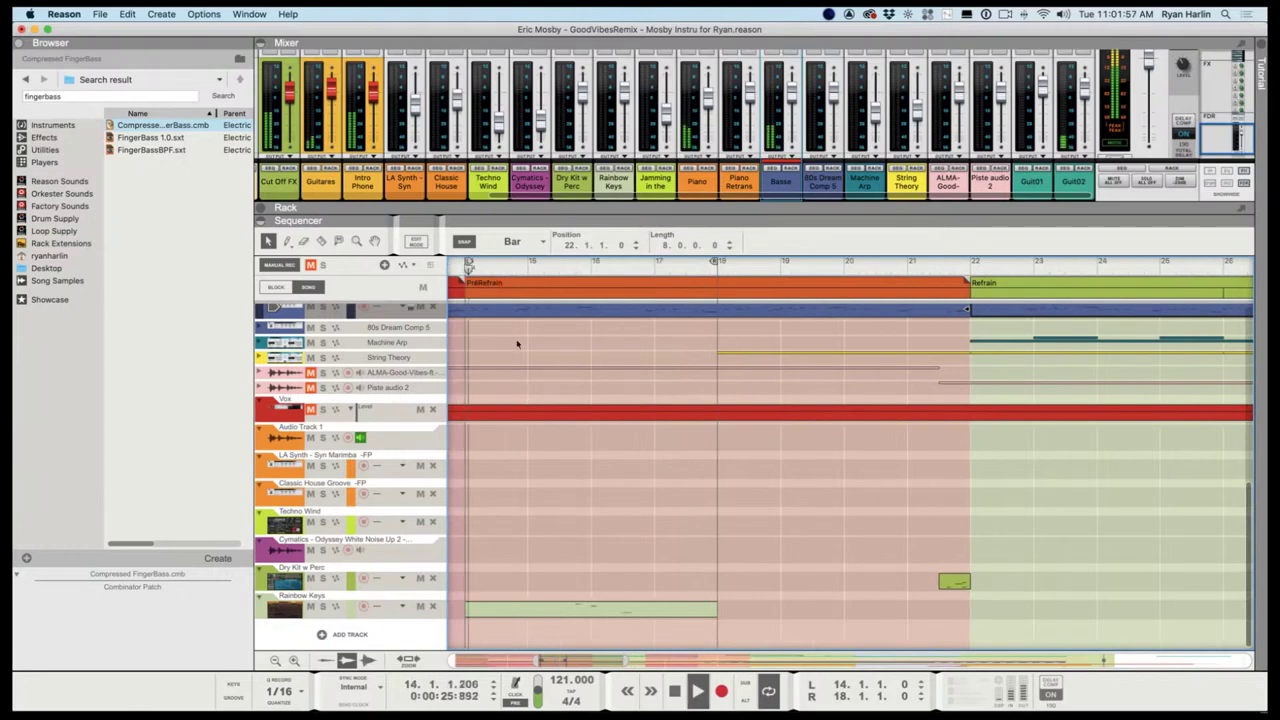
Show the Rainbow Keys track's Maia Orange Edition device in an enlarged rack while the song plays
left_click(492, 622)
key("F6")
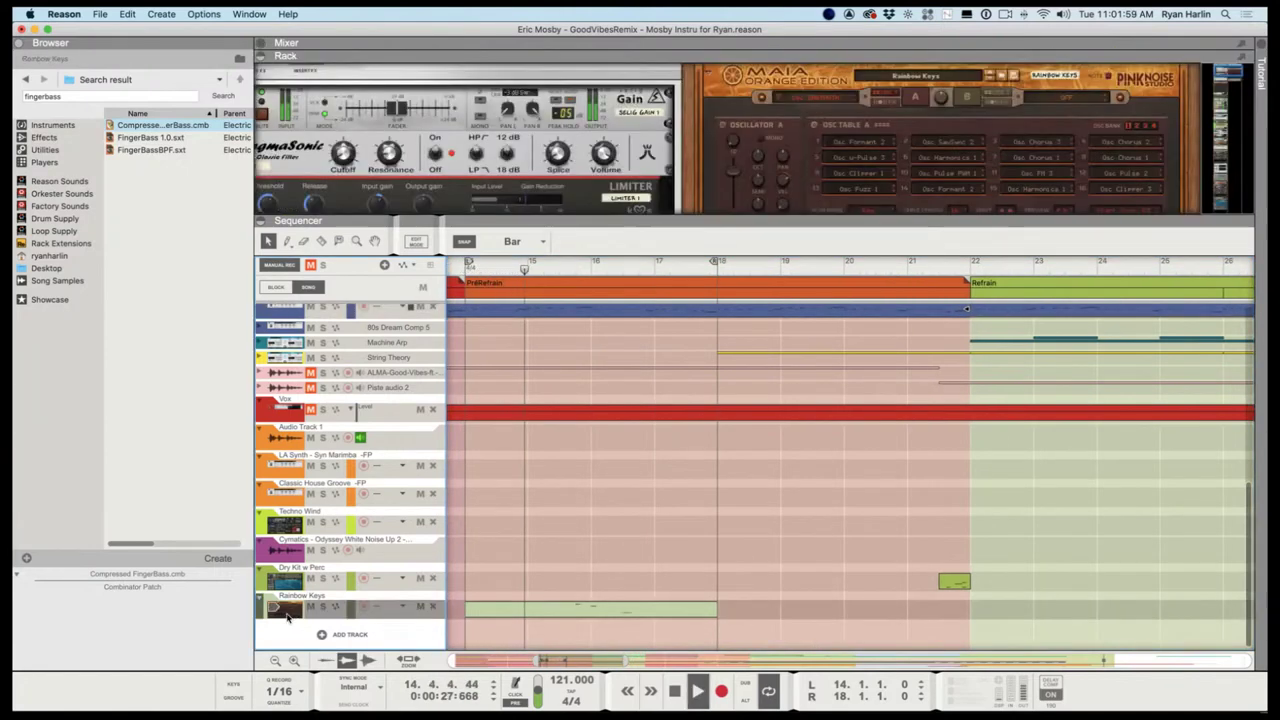
left_click_drag(814, 229, 810, 537)
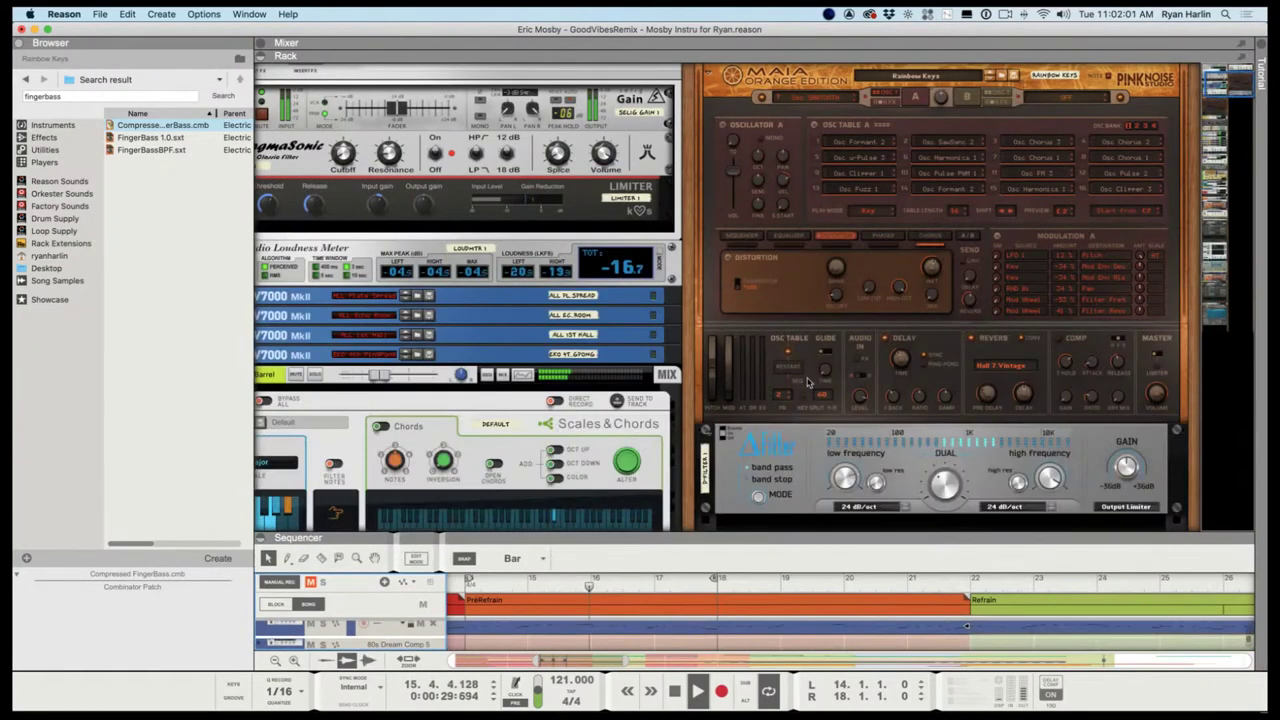
Select the D-Filter device below Rainbow Keys in the rack and enlarge the sequencer to reach the Rainbow Keys track
scroll(944, 432, "down", 3)
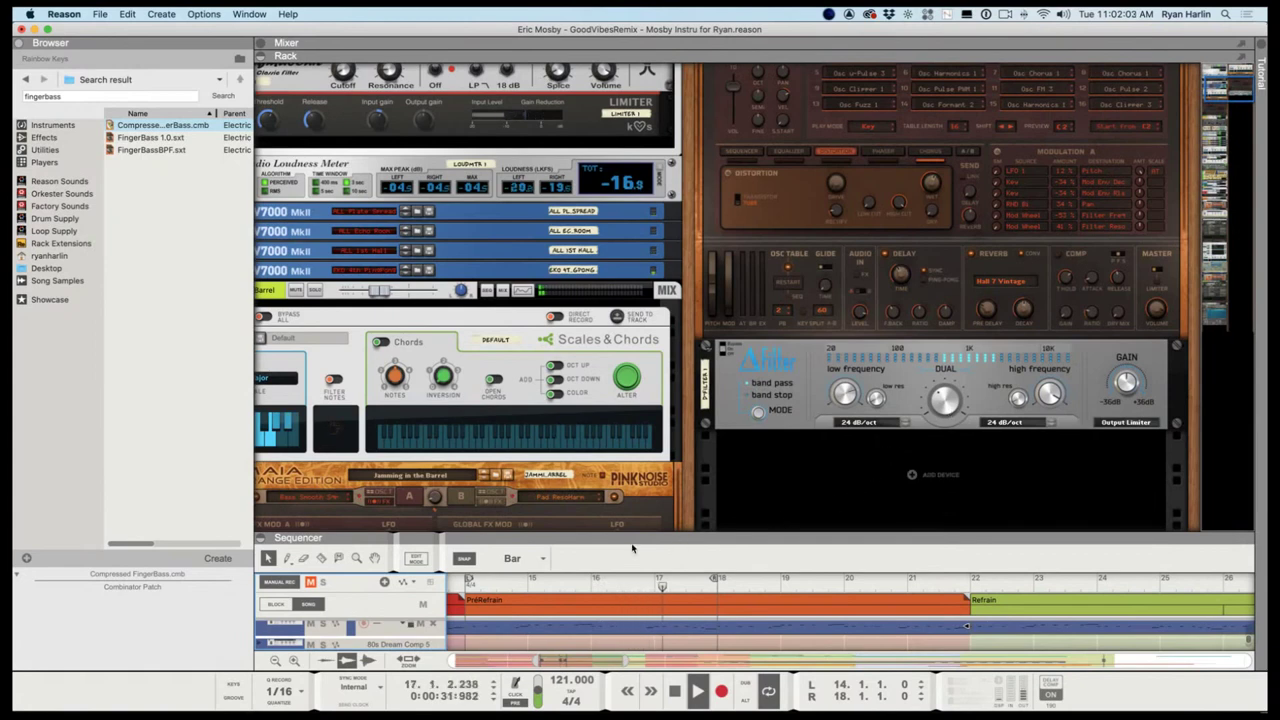
left_click(948, 402)
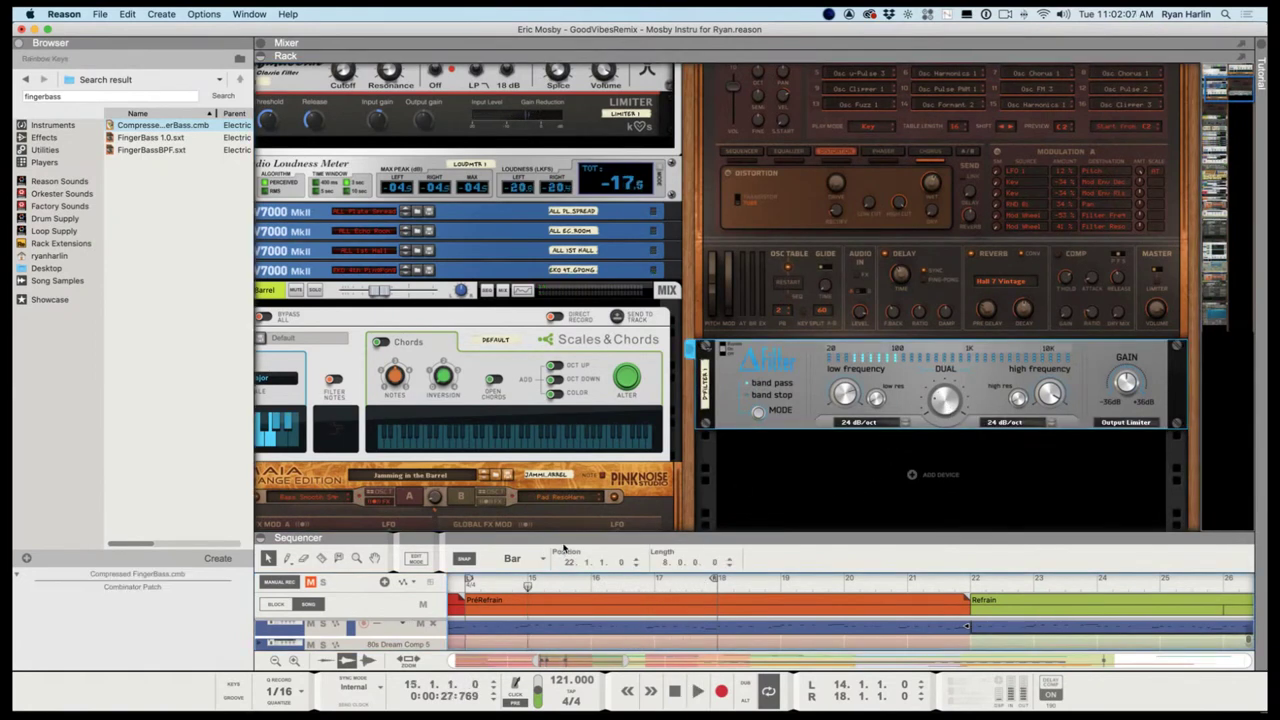
left_click_drag(568, 537, 853, 280)
scroll(853, 280, "down", 5)
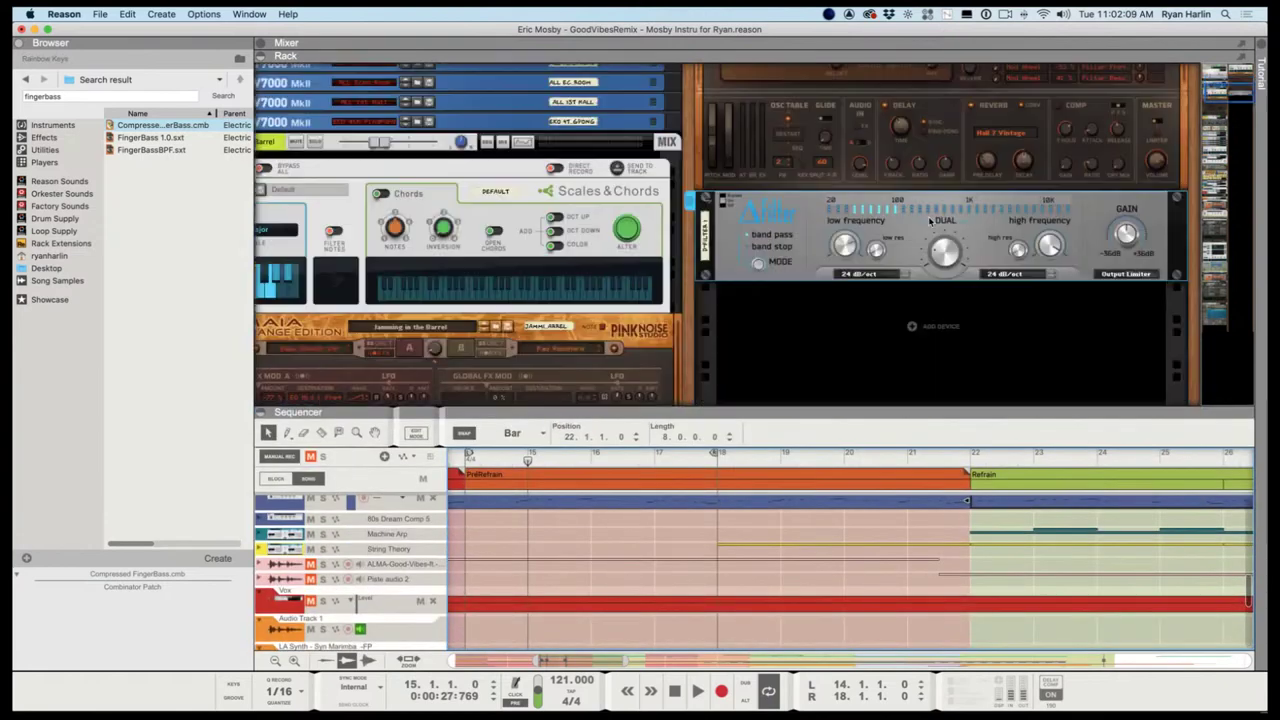
scroll(515, 475, "down", 1)
scroll(548, 473, "down", 5)
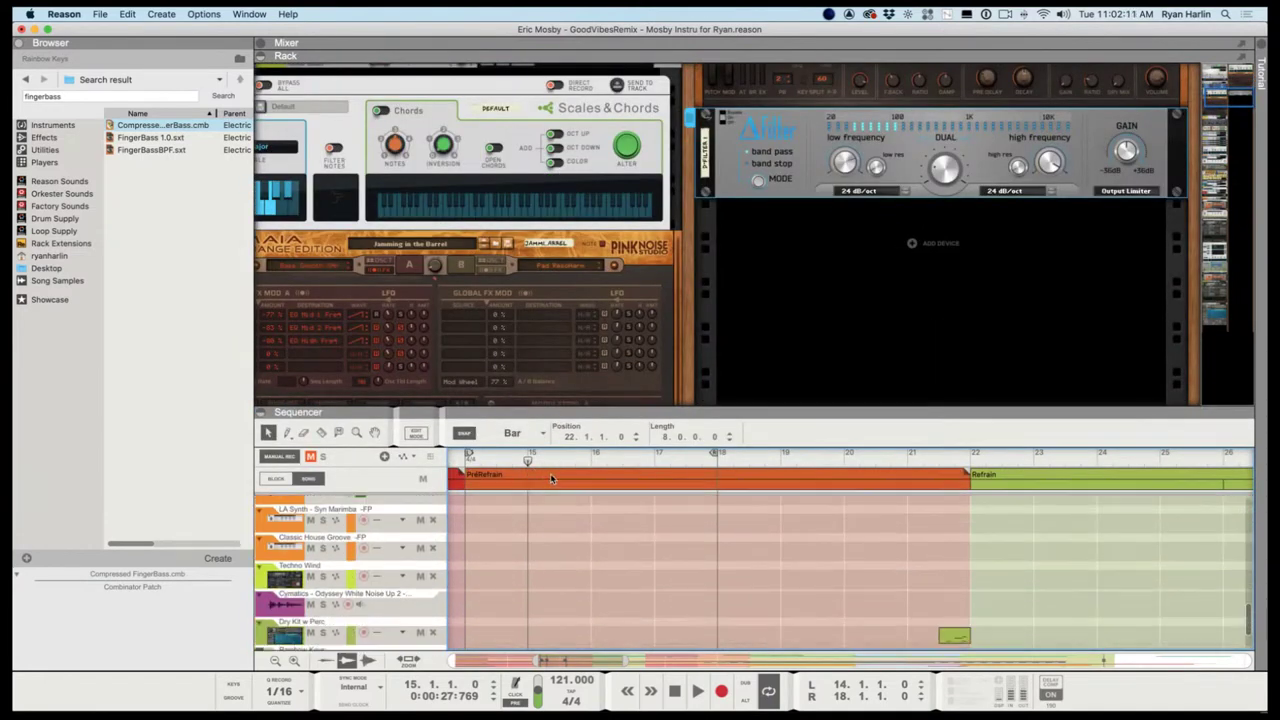
Play the PreRefrain loop and listen to how the D-Filter shapes the Rainbow Keys part
key("space")
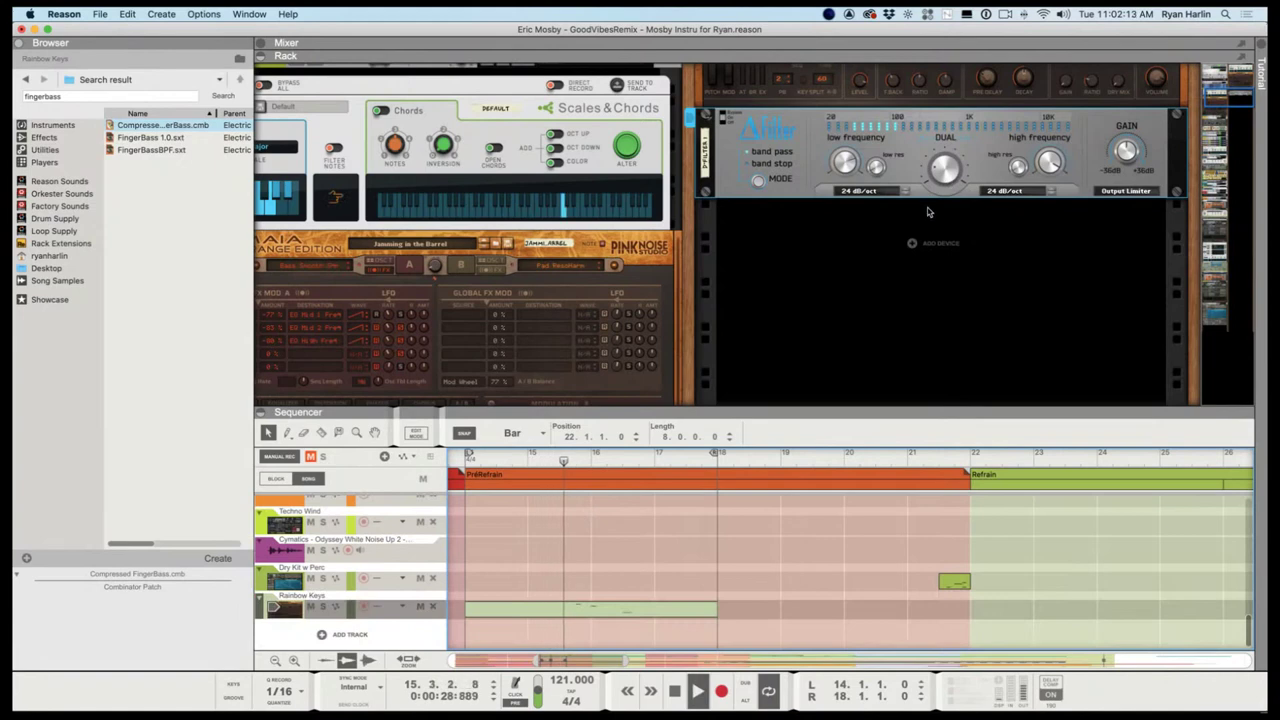
left_click(943, 172)
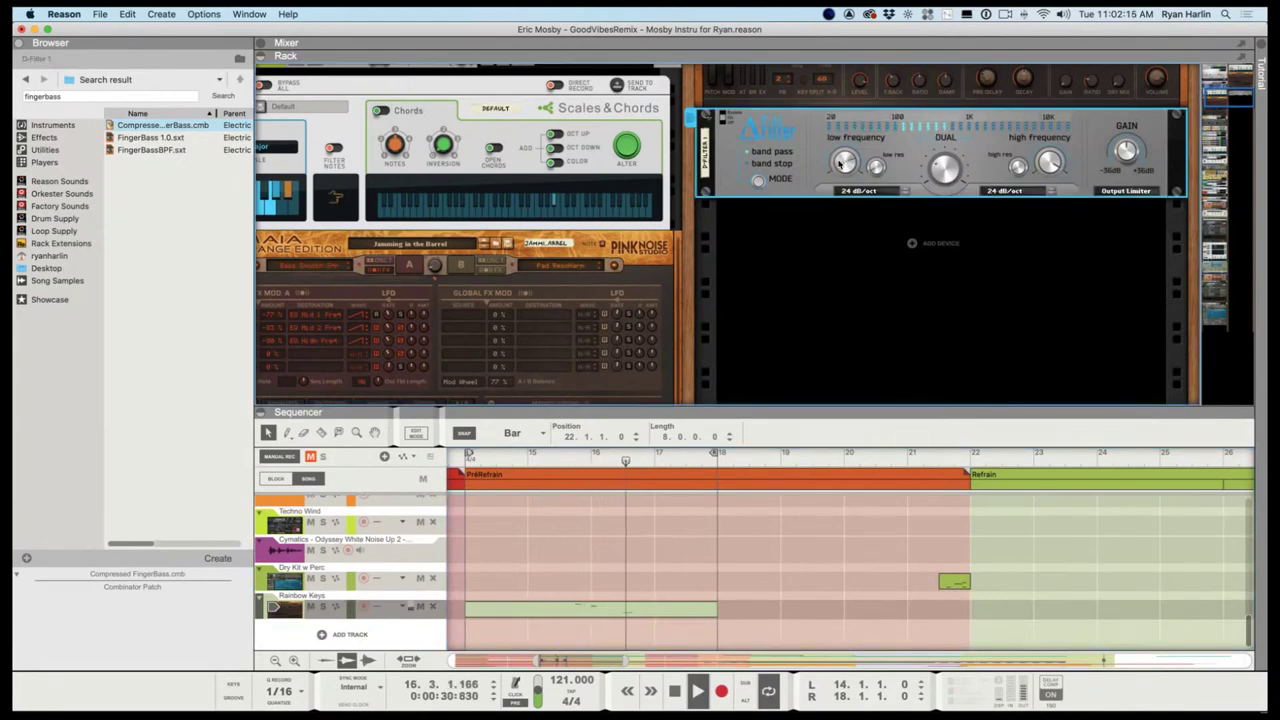
left_click(526, 460)
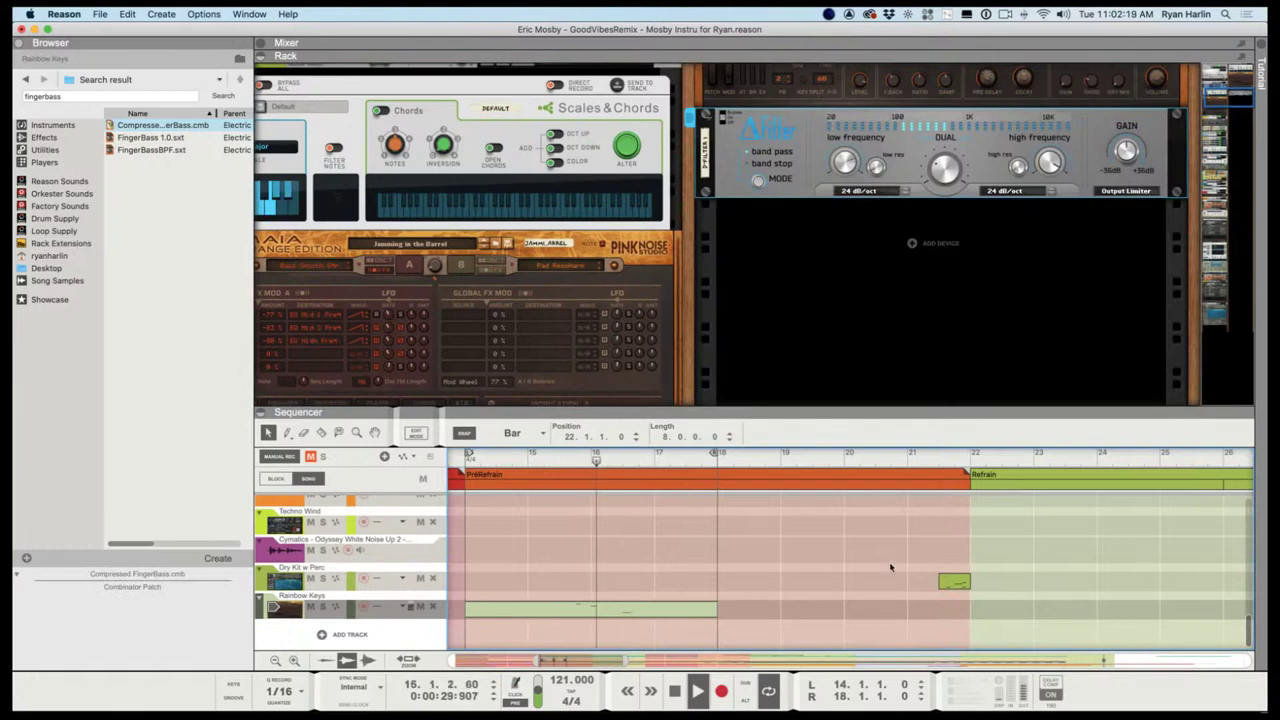
left_click(940, 180)
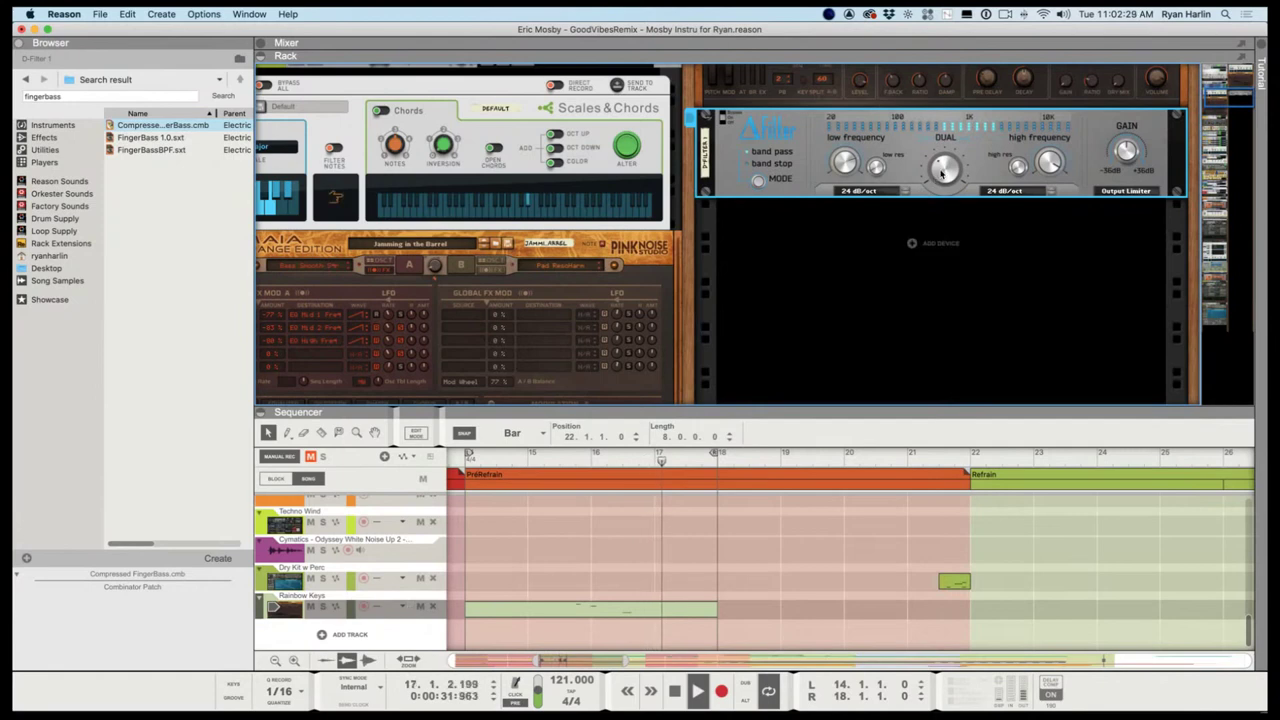
mouse_move(947, 172)
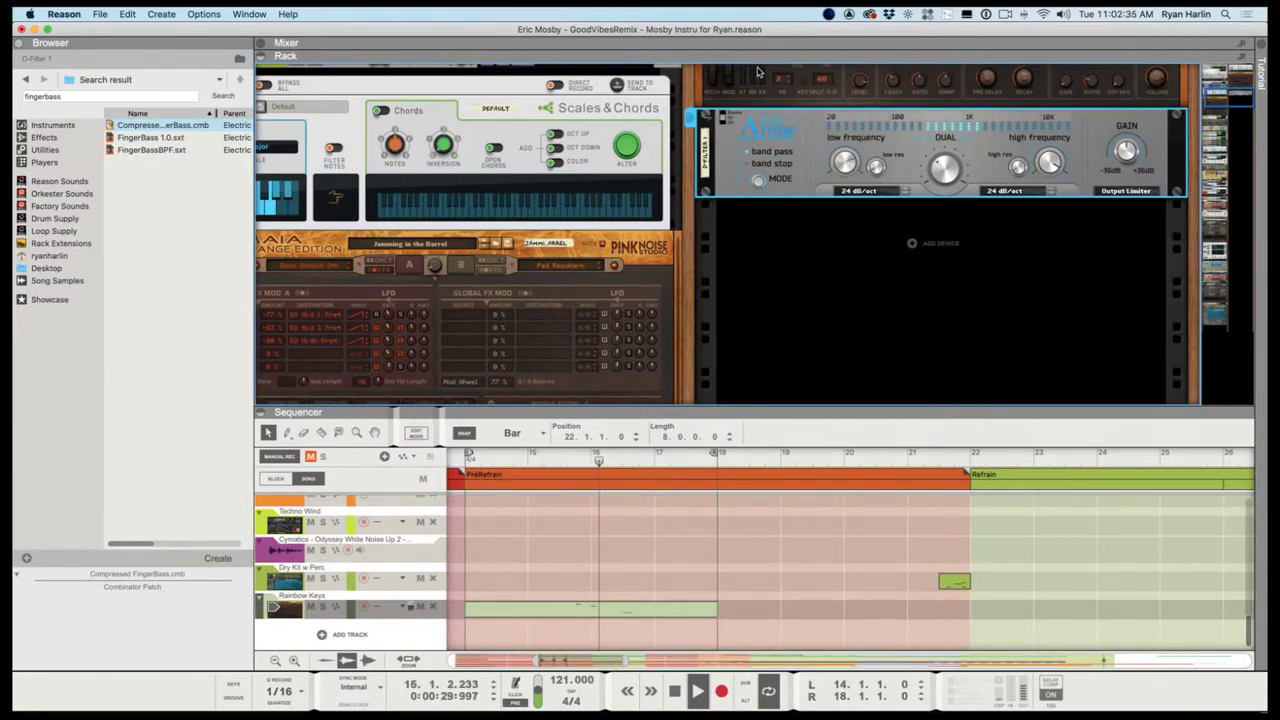
key("space")
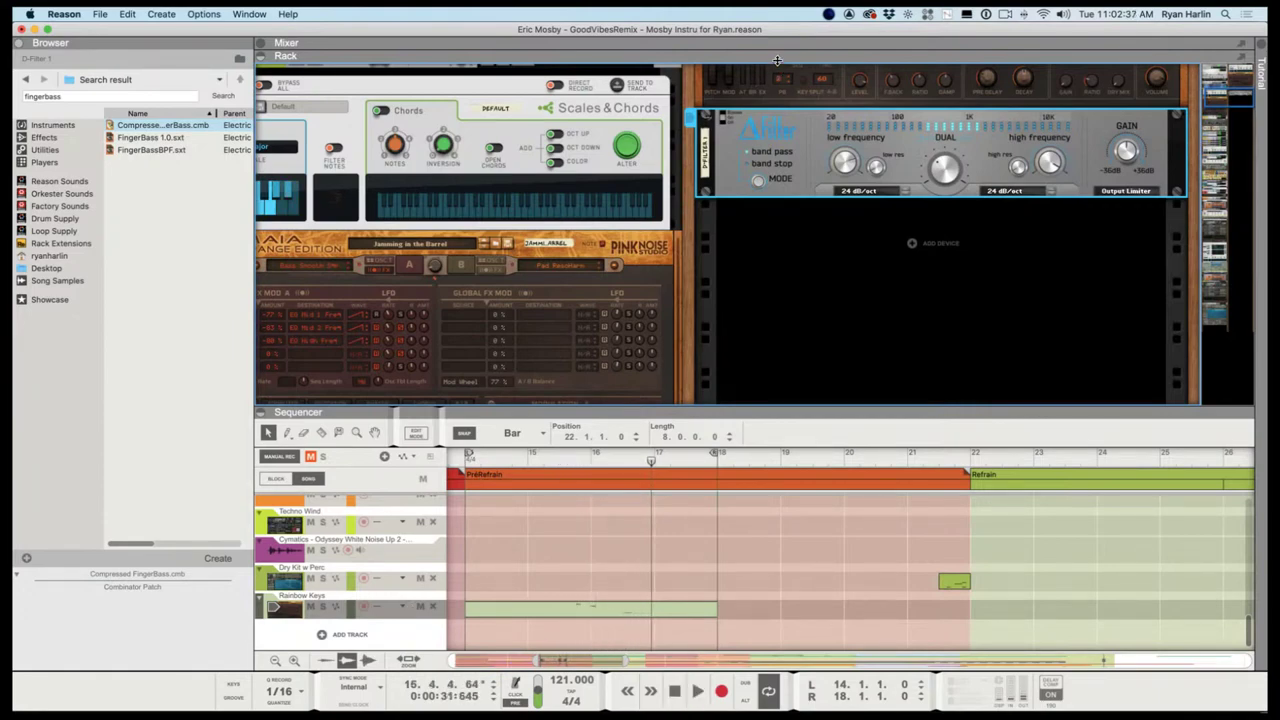
Show the mixer and select the Rainbow Keys track and its mixer channel
key("F5")
scroll(800, 413, "down", 2)
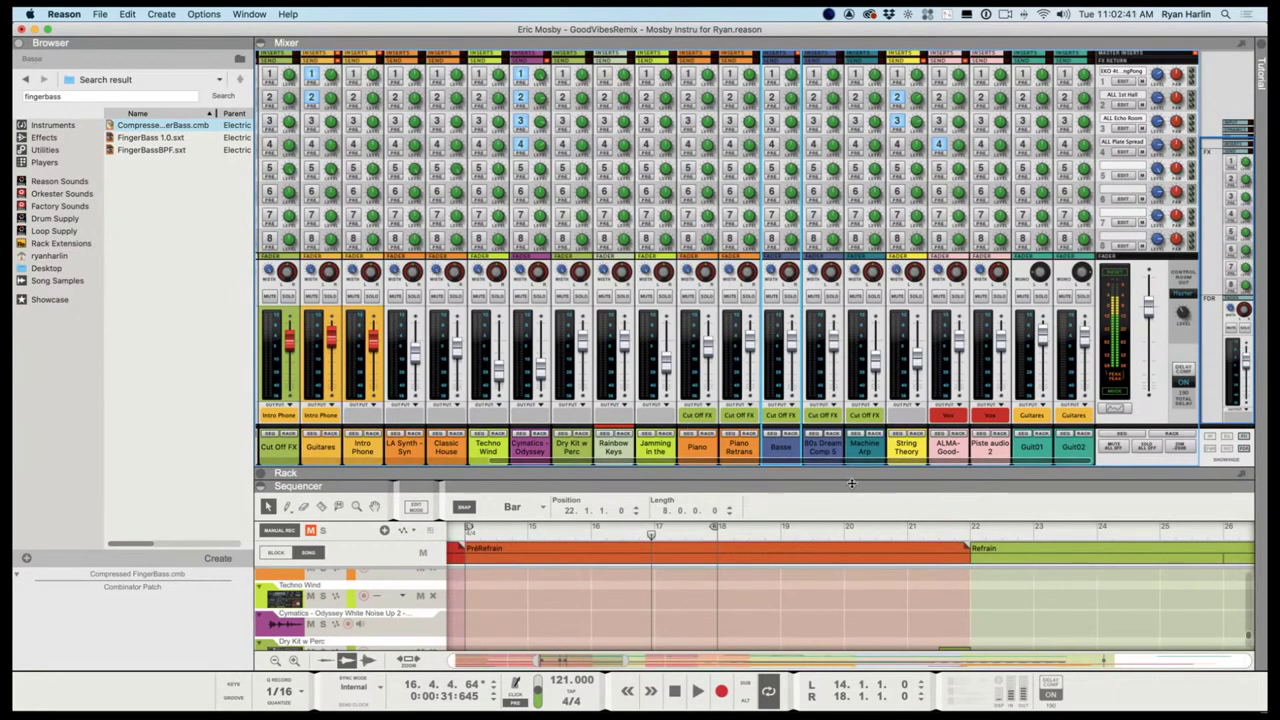
key("space")
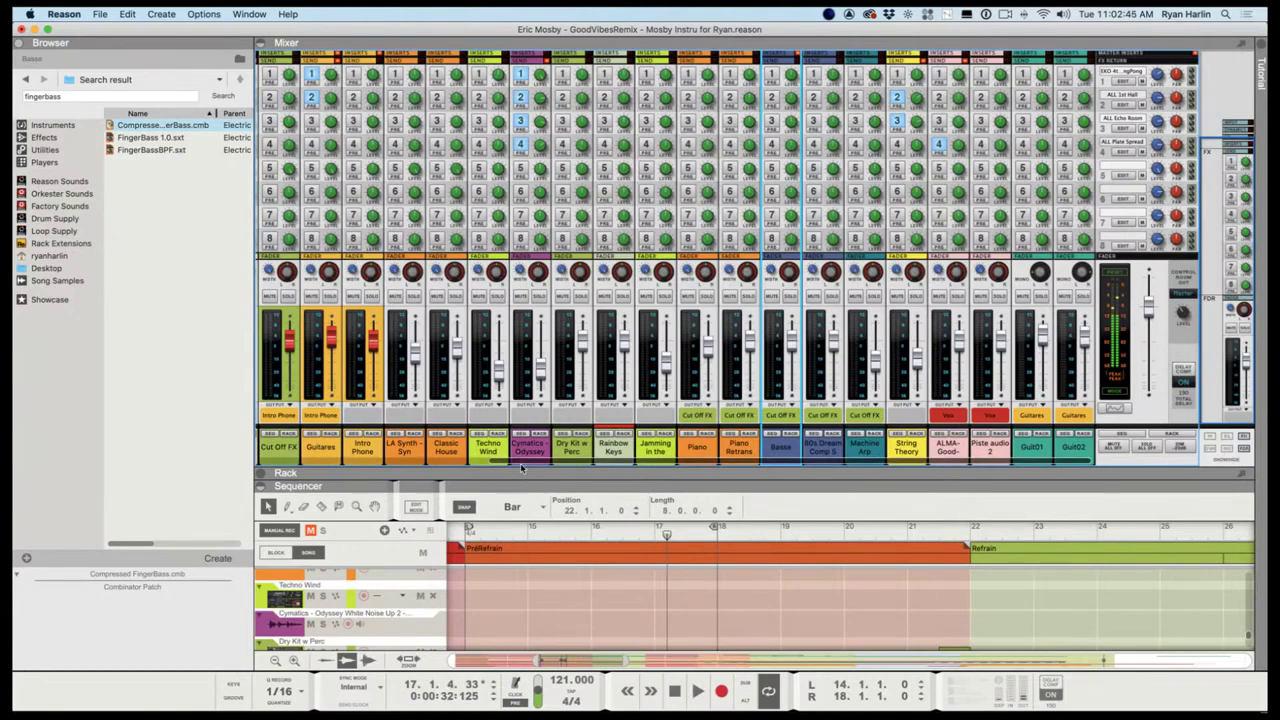
left_click_drag(522, 460, 228, 477)
scroll(862, 420, "right", 10)
scroll(580, 590, "down", 10)
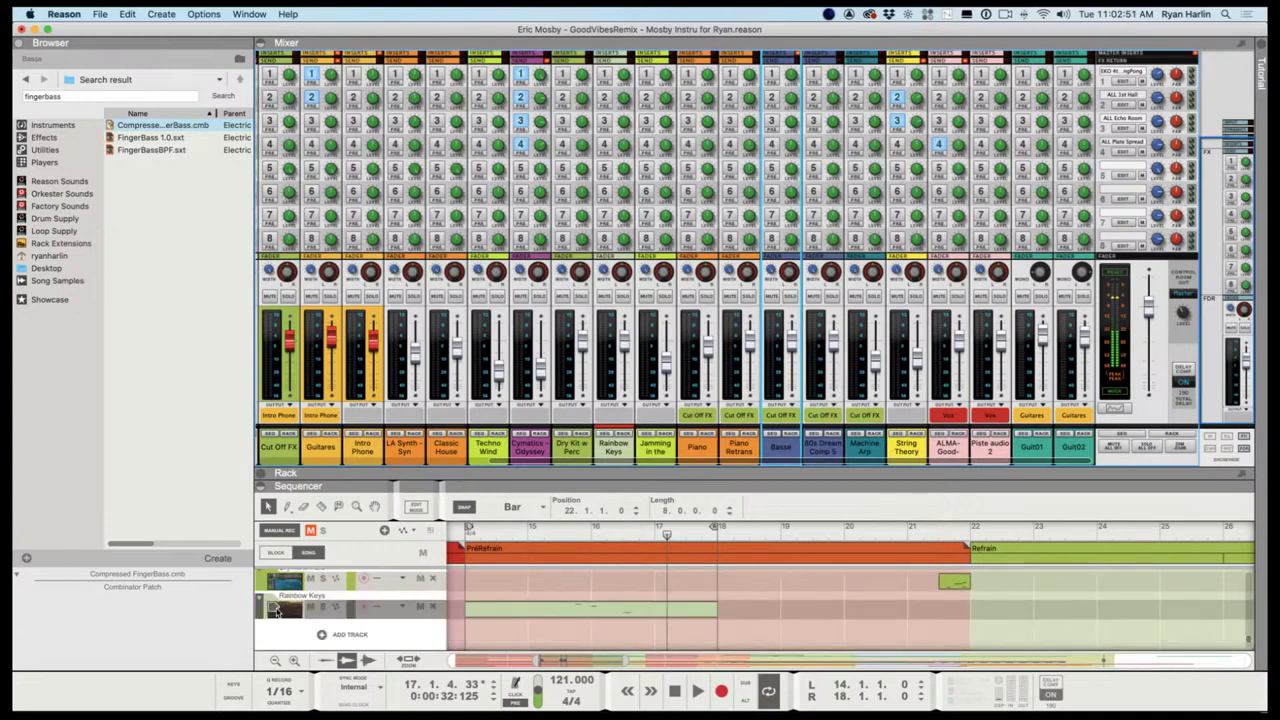
left_click(294, 617)
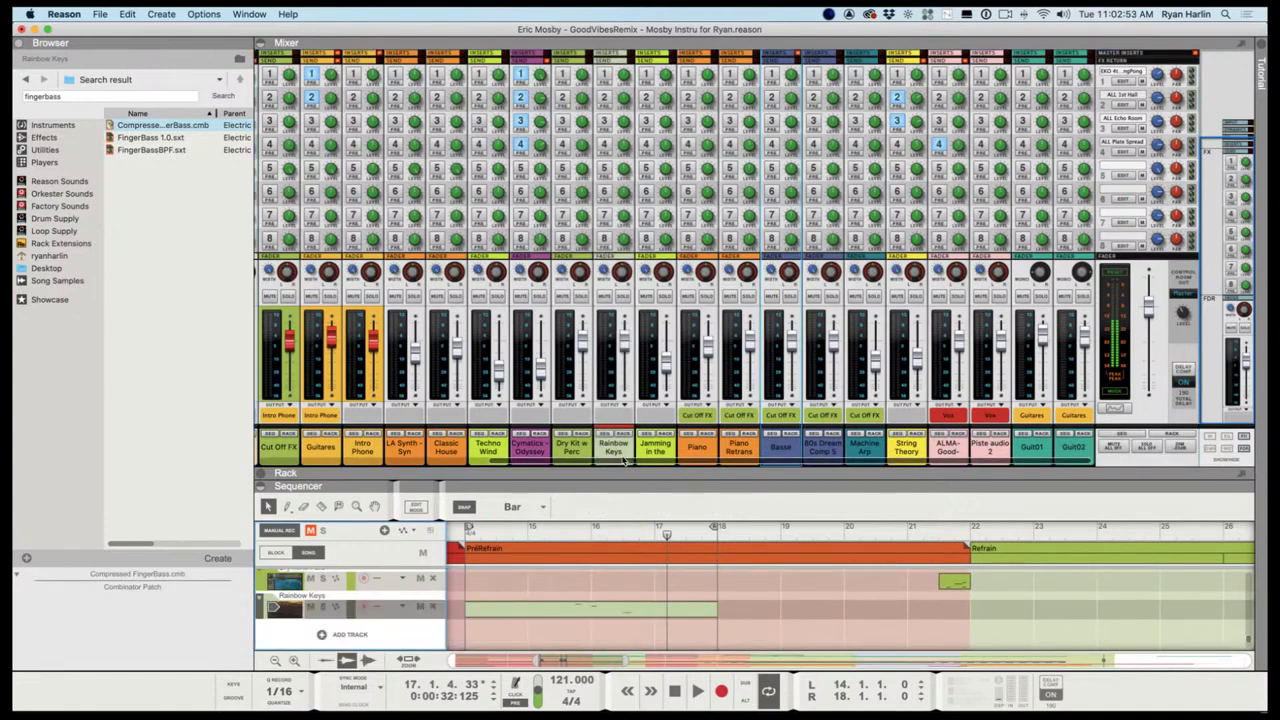
left_click(626, 461)
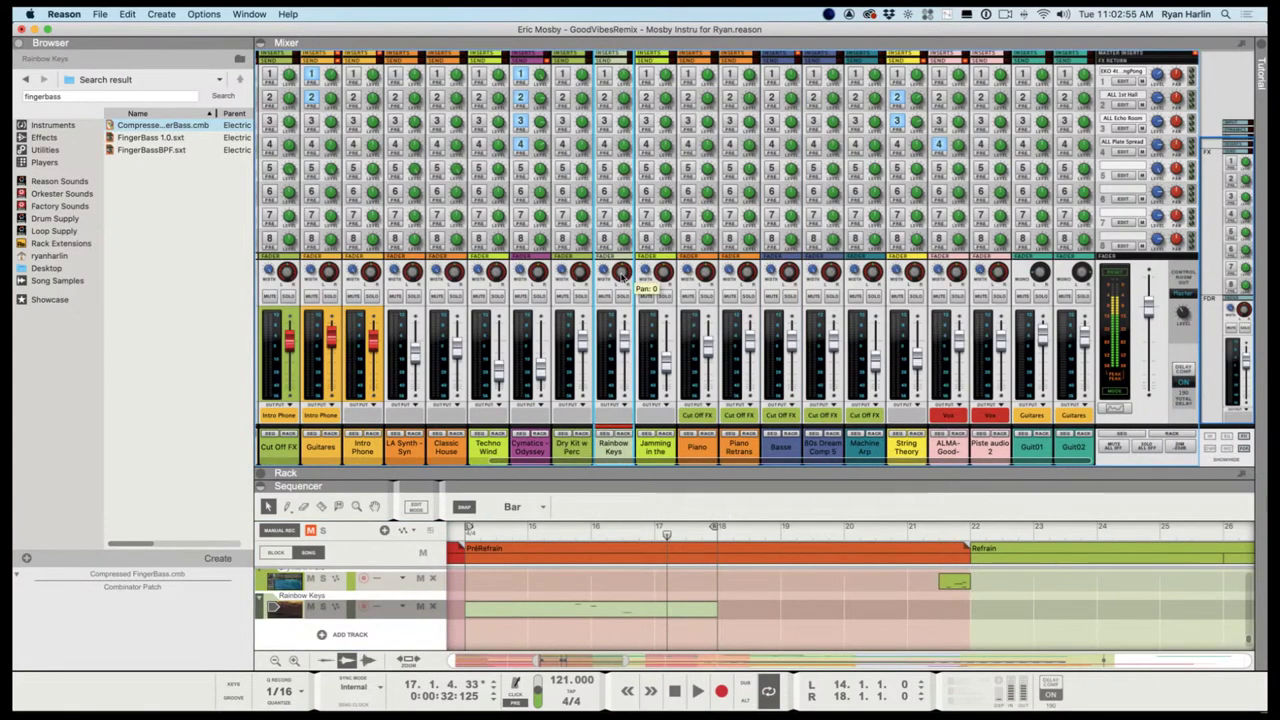
Create a pan automation lane for the Rainbow Keys mixer channel and enlarge the sequencer below the mixer
key("super+d")
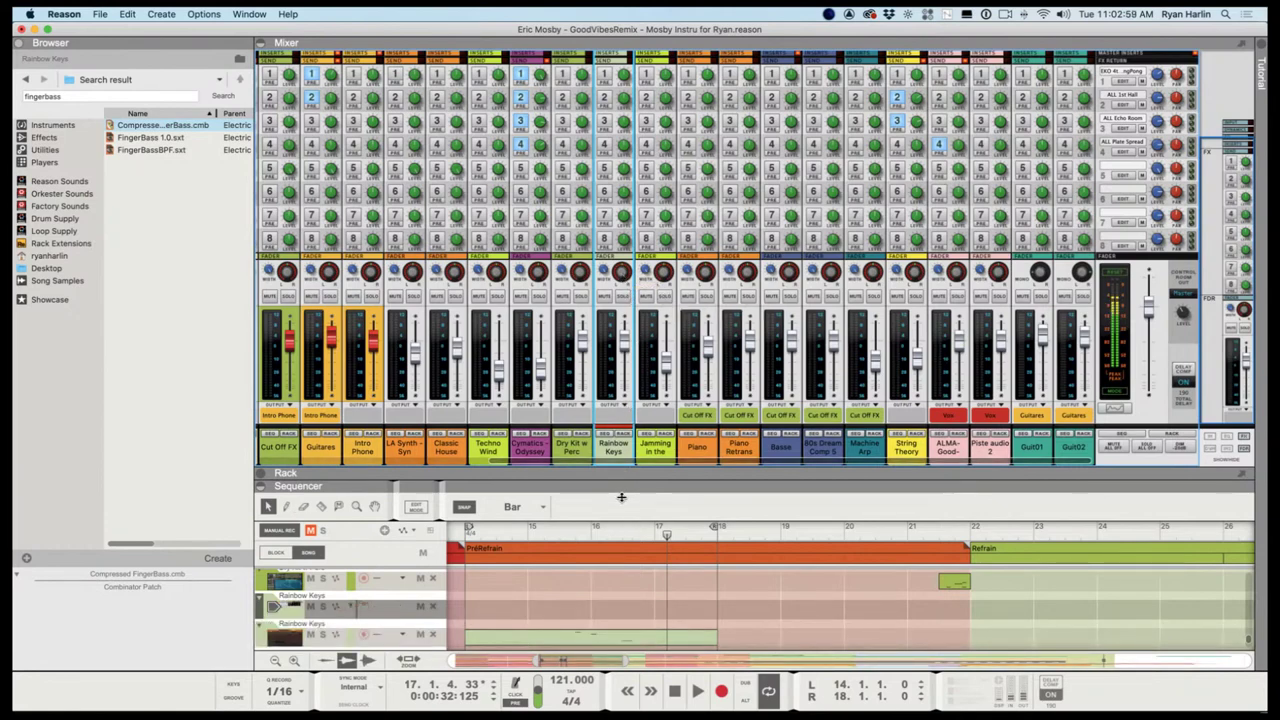
left_click_drag(624, 468, 675, 180)
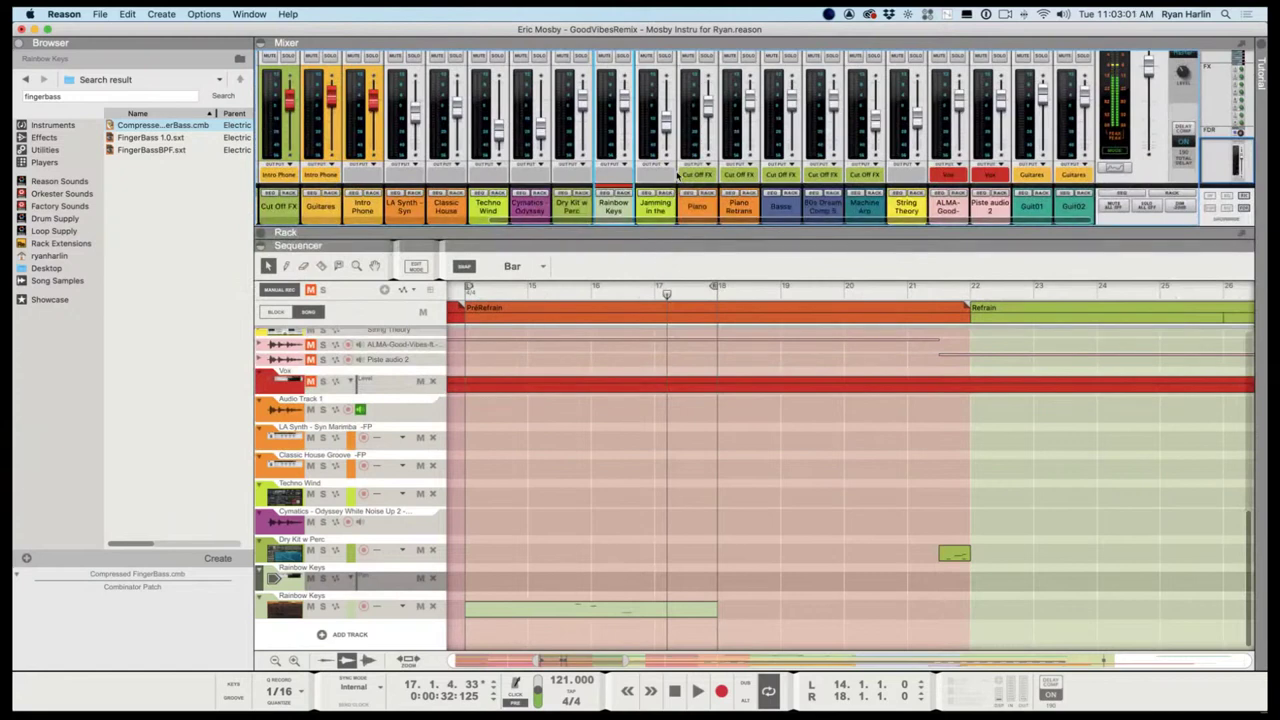
left_click_drag(640, 254, 640, 288)
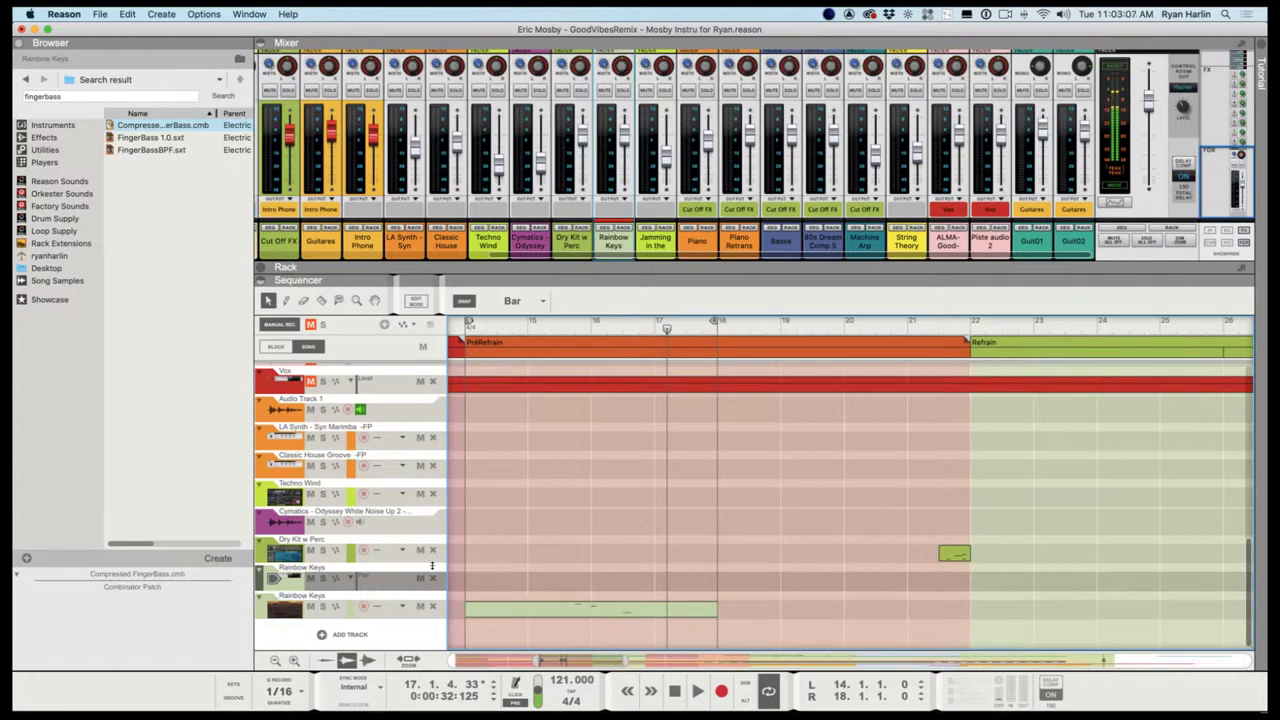
Set the sequencer snap to 1/8 and draw two adjoining Rainbow Keys pan clips from bar 14 to 16.3 and from 16.3 to bar 18
left_click(512, 300)
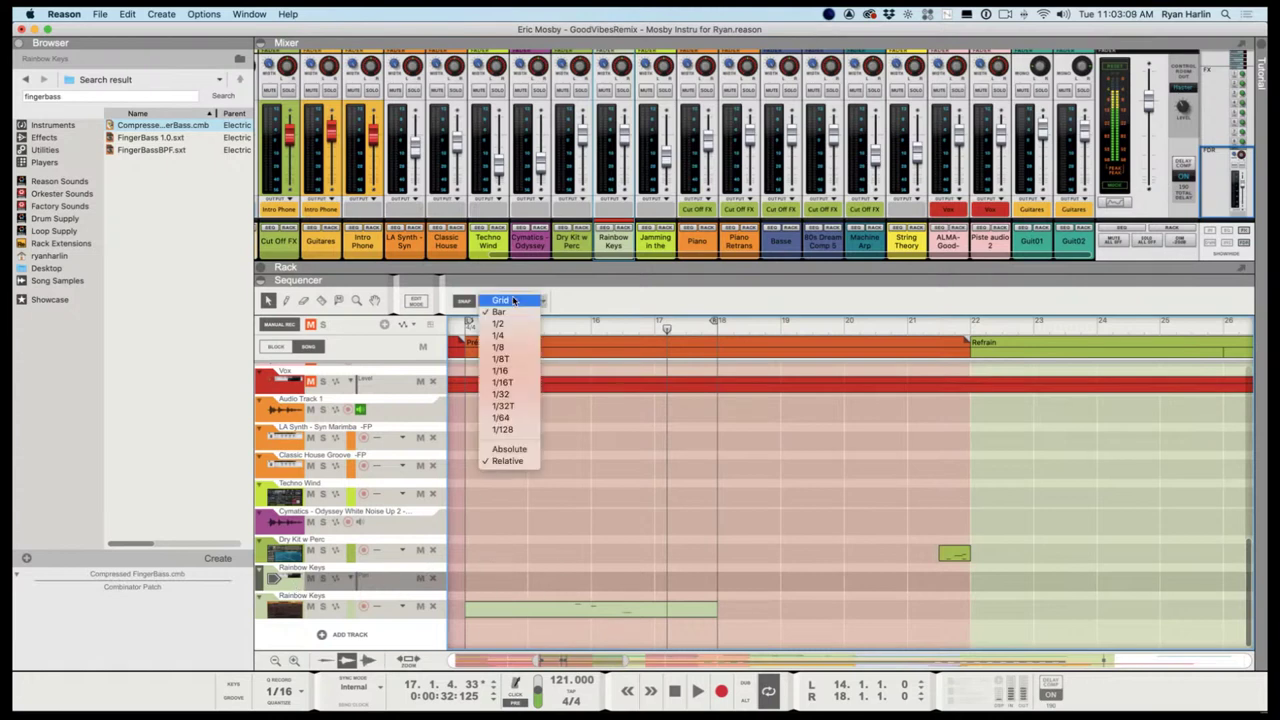
left_click(526, 348)
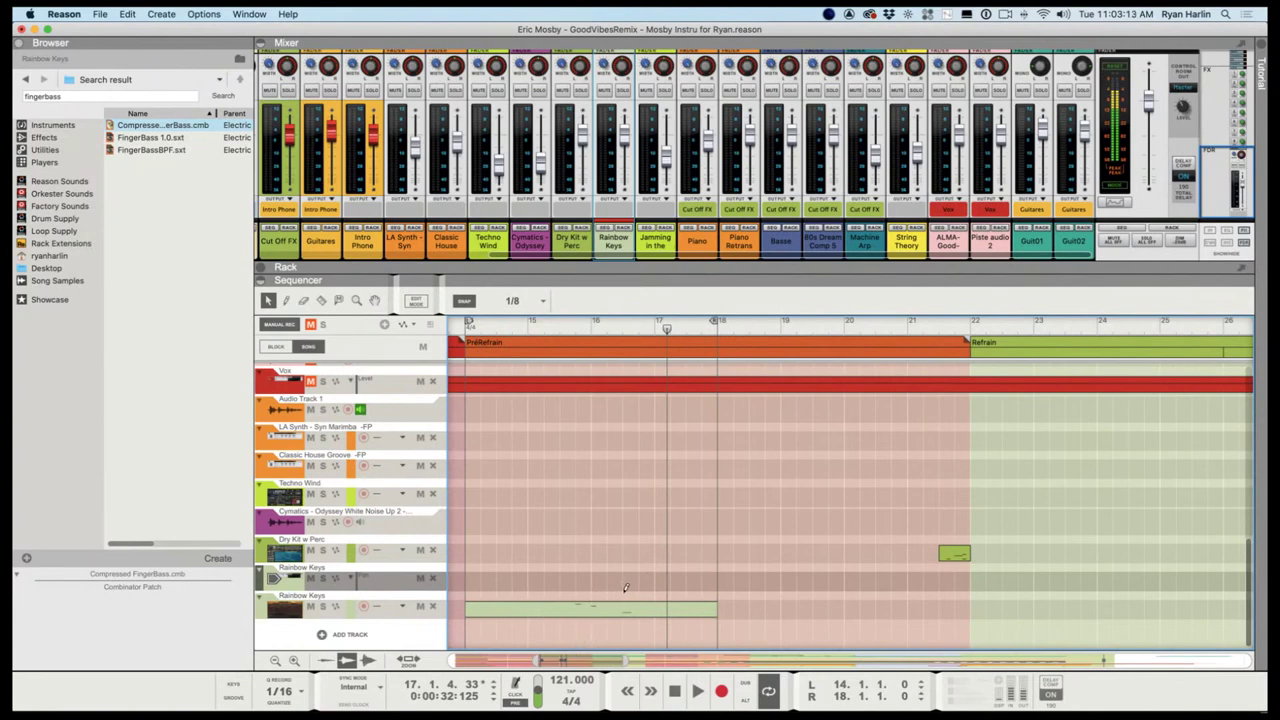
left_click_drag(625, 588, 466, 581)
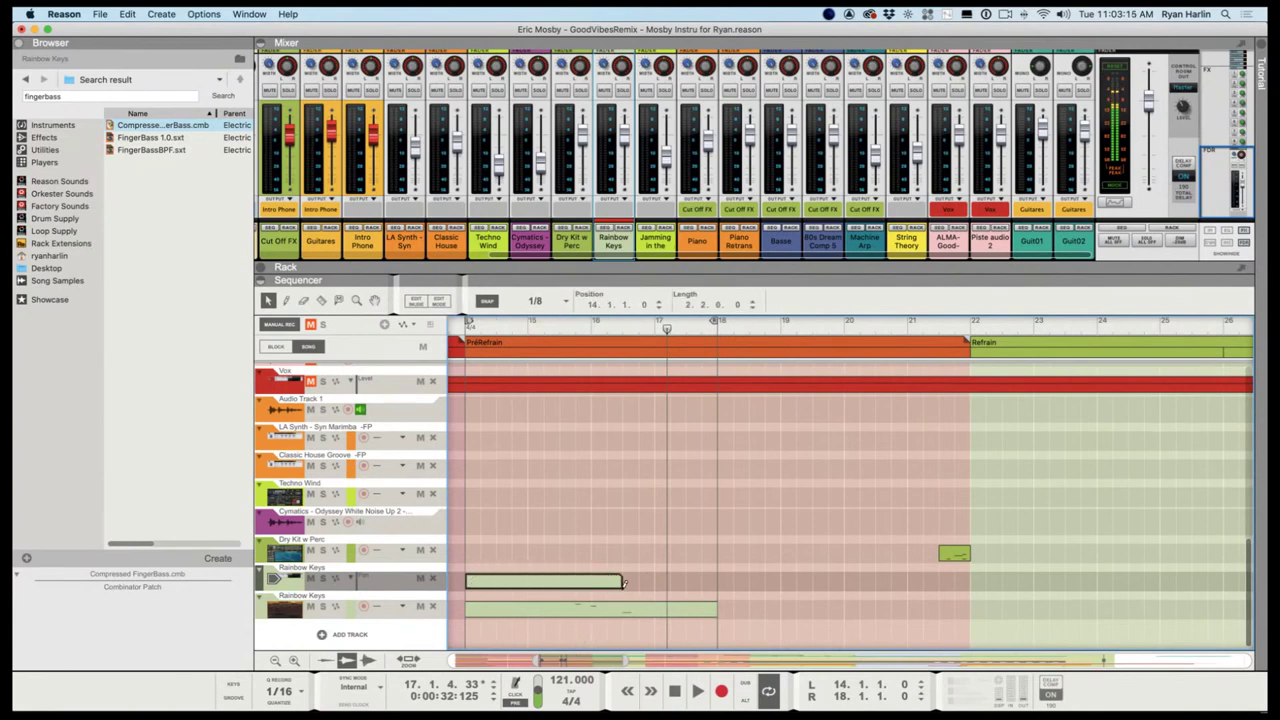
left_click_drag(628, 585, 716, 586)
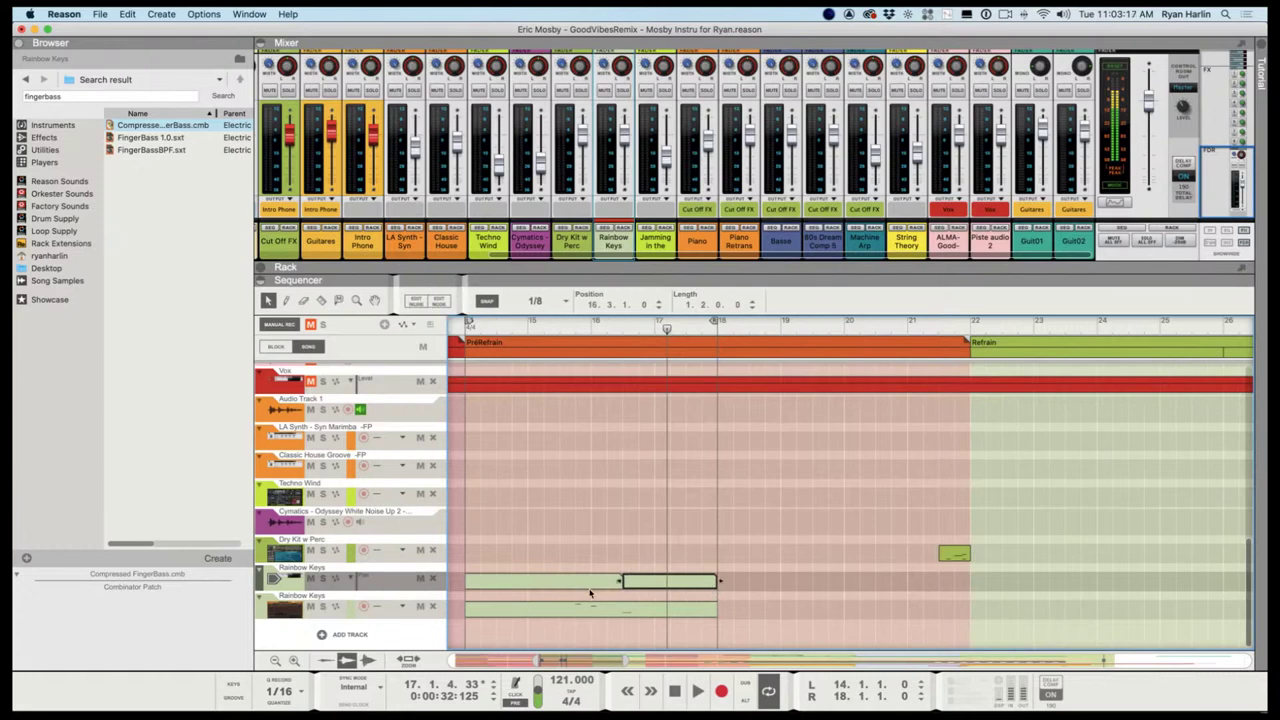
Open the first pan clip for inline editing and lower its pan value to the far left
left_click(599, 585)
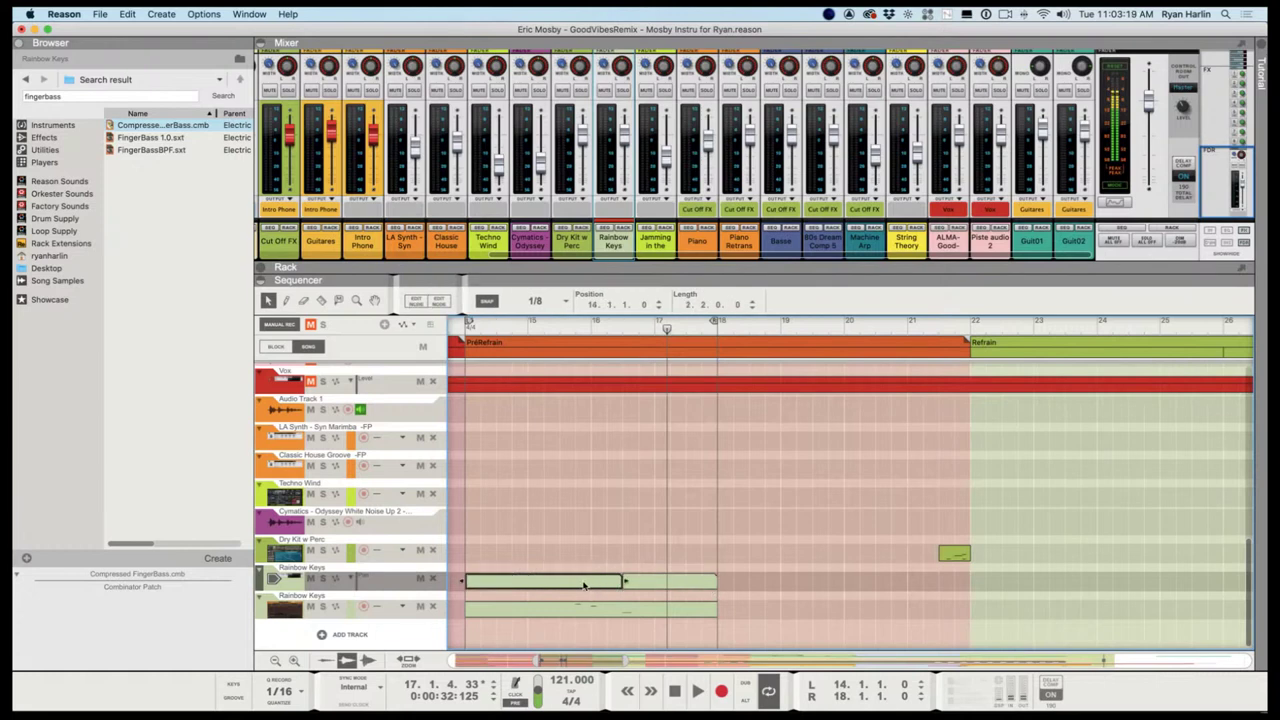
double_click(585, 585)
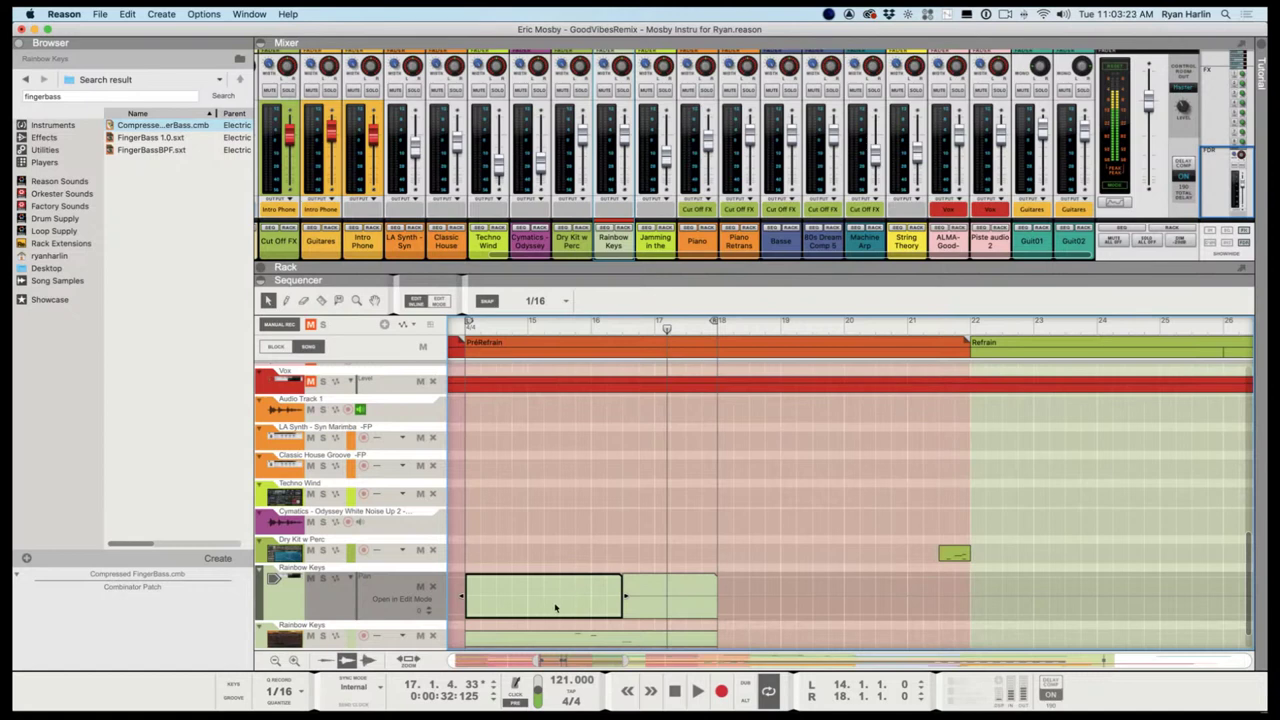
left_click(541, 607)
left_click(540, 610)
left_click_drag(538, 608, 548, 628)
Raise the pan value to the far right in the second clip and close inline editing
left_click(679, 592)
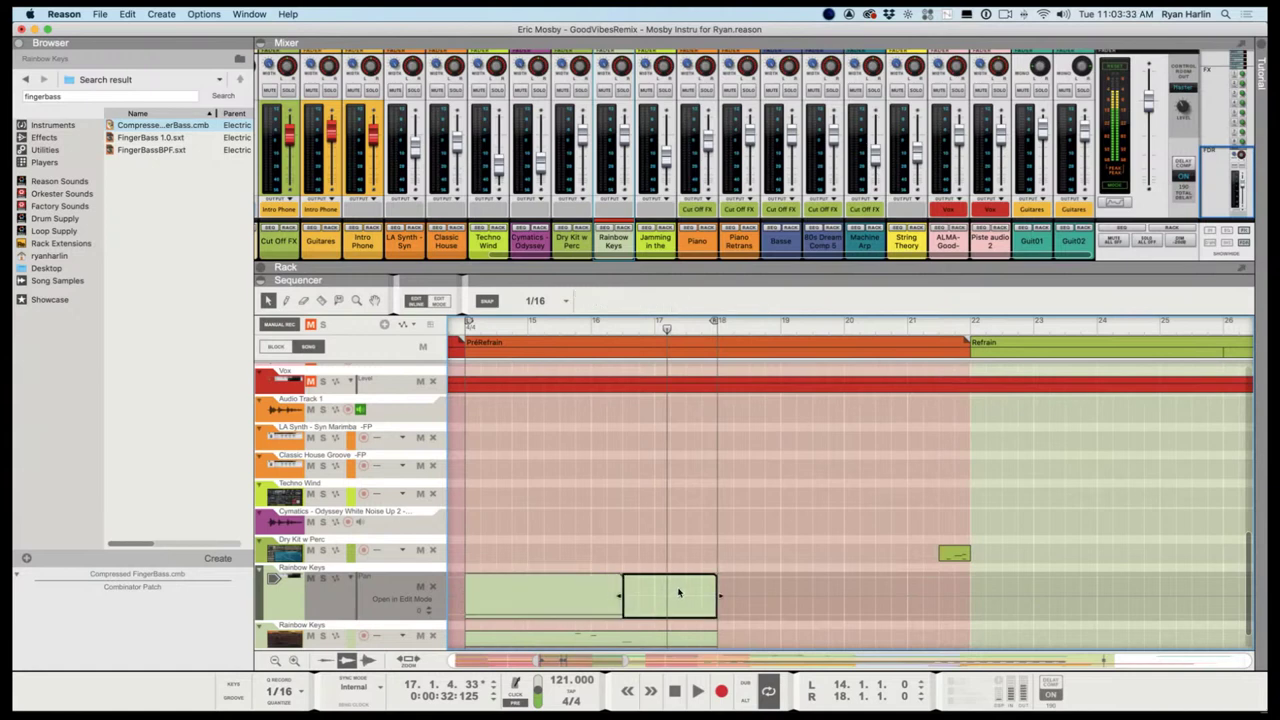
left_click(640, 581)
left_click(636, 549)
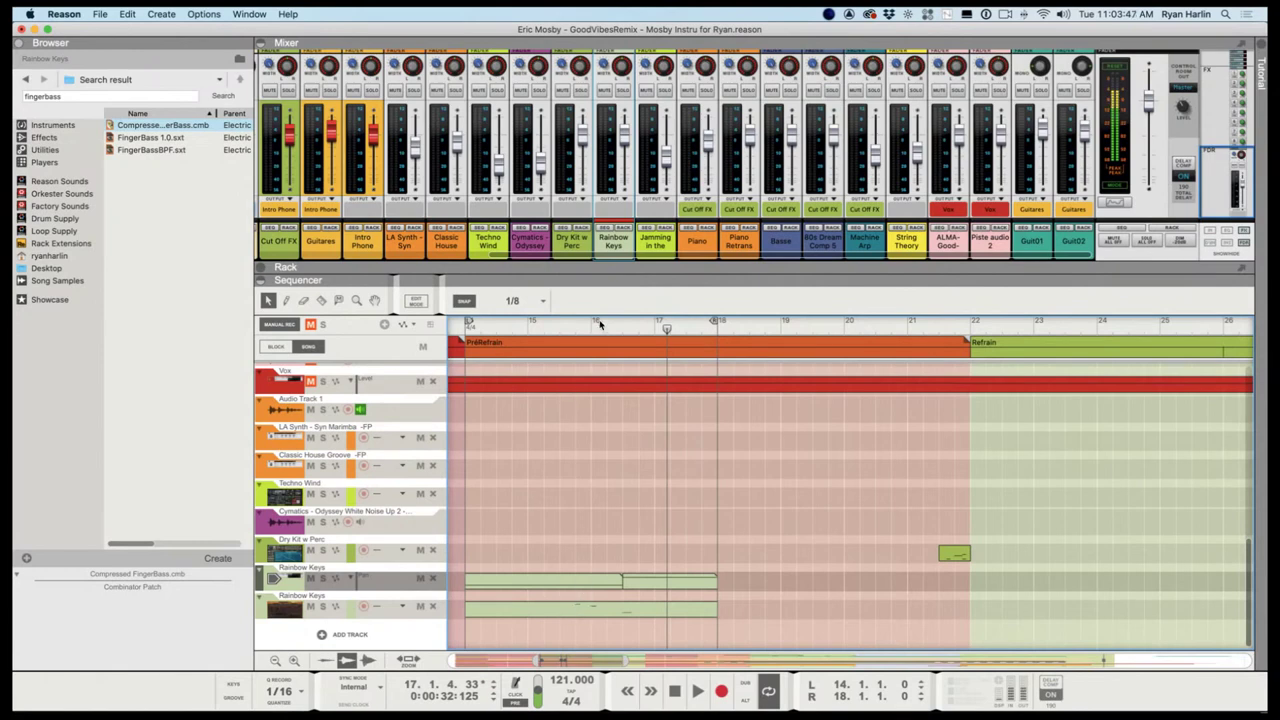
Solo the Rainbow Keys tracks and play twice from 15.4.1 to check the pan movement
left_click_drag(600, 324, 575, 330)
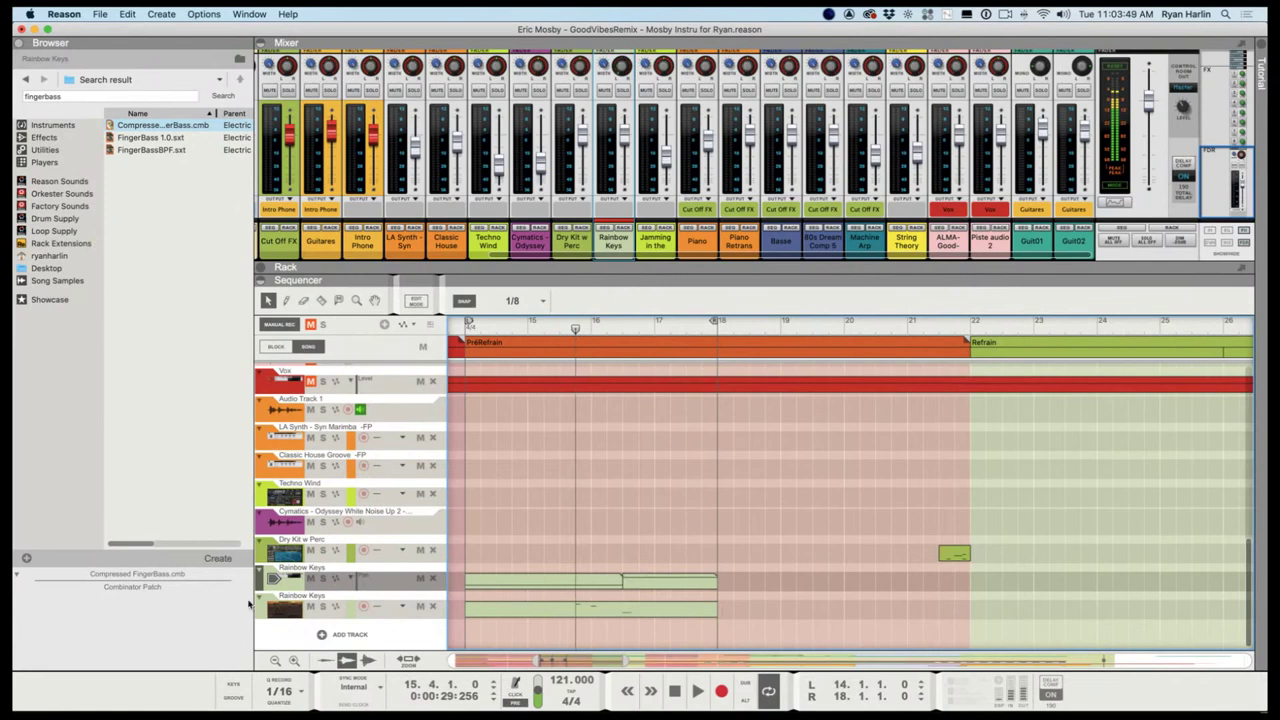
left_click(323, 606)
key("space")
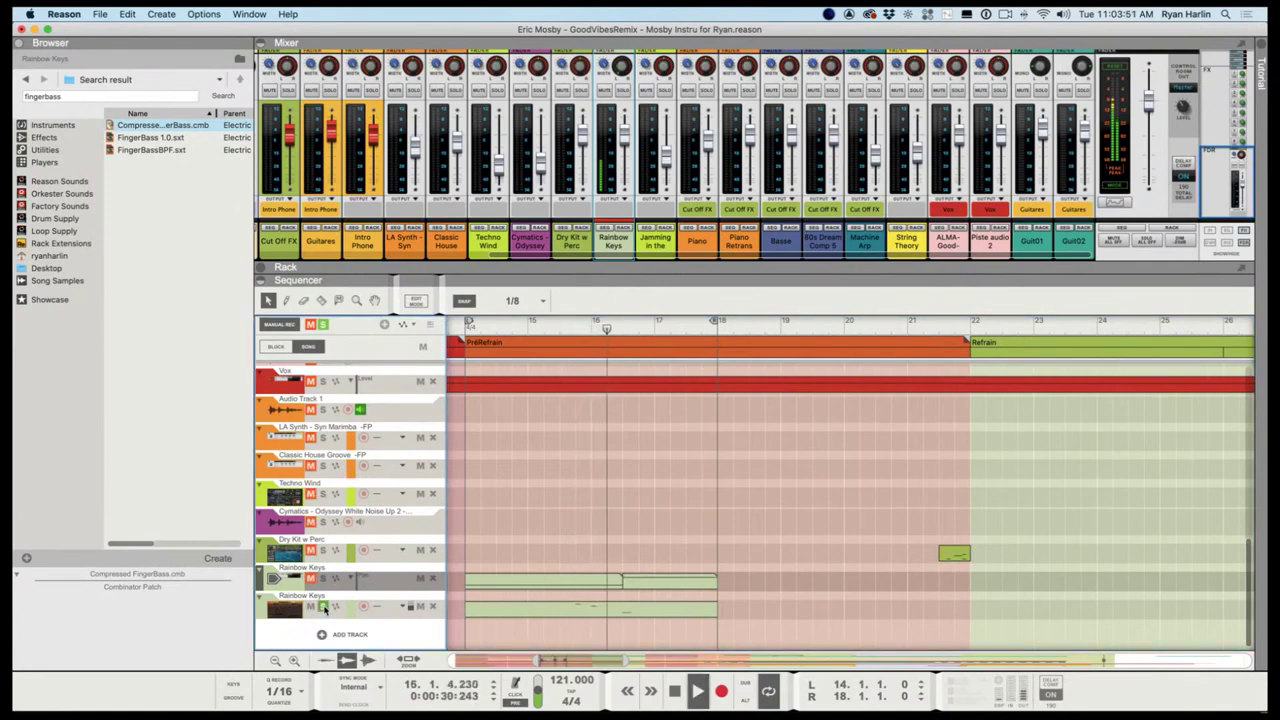
key("space")
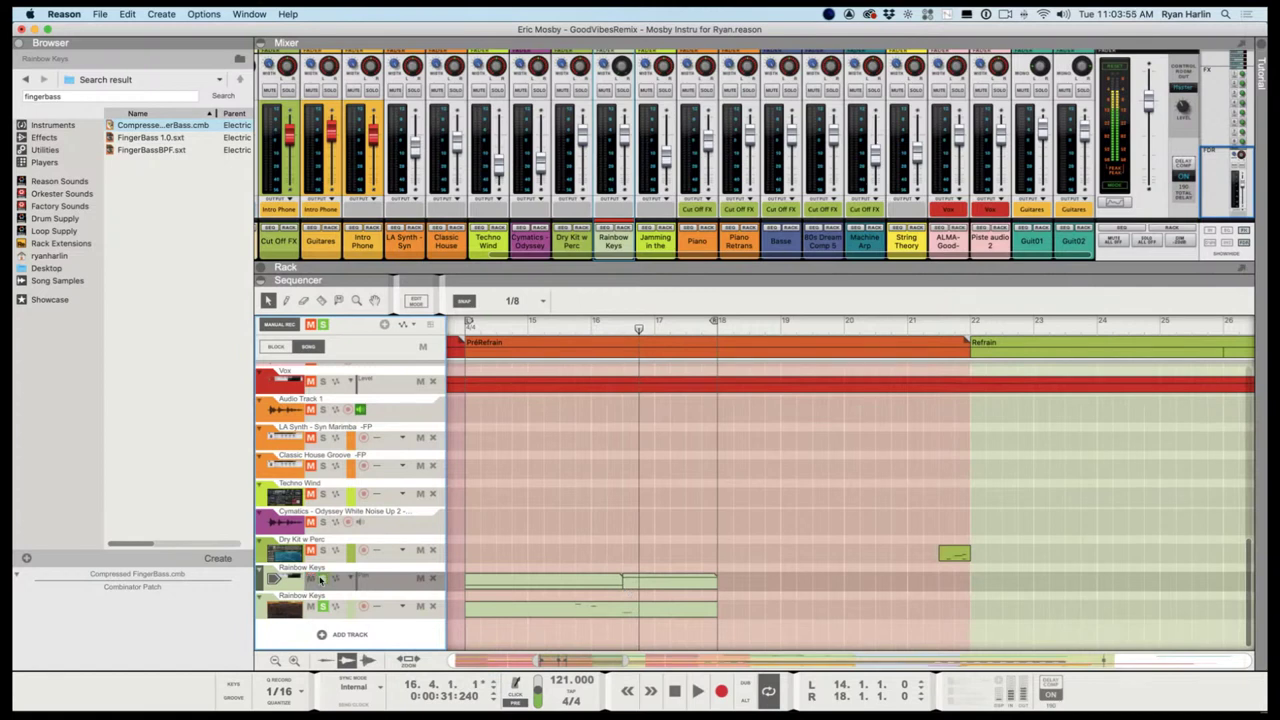
left_click(576, 330)
key("space")
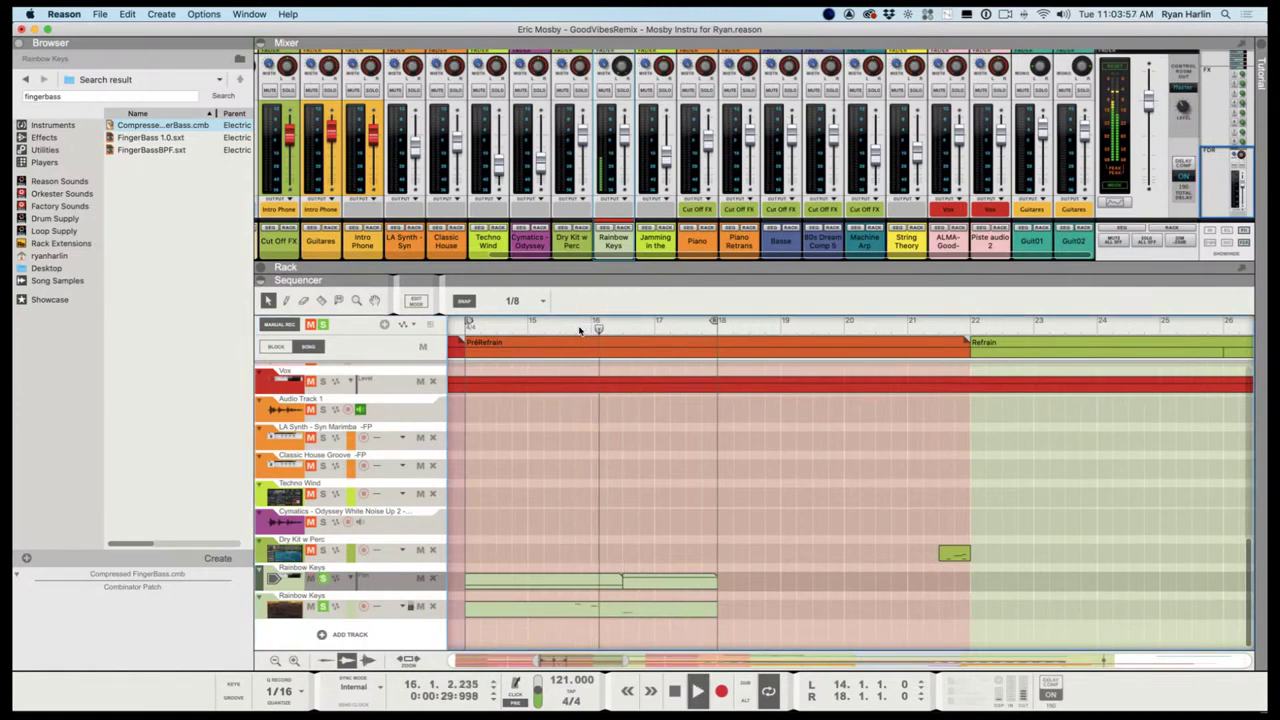
key("space")
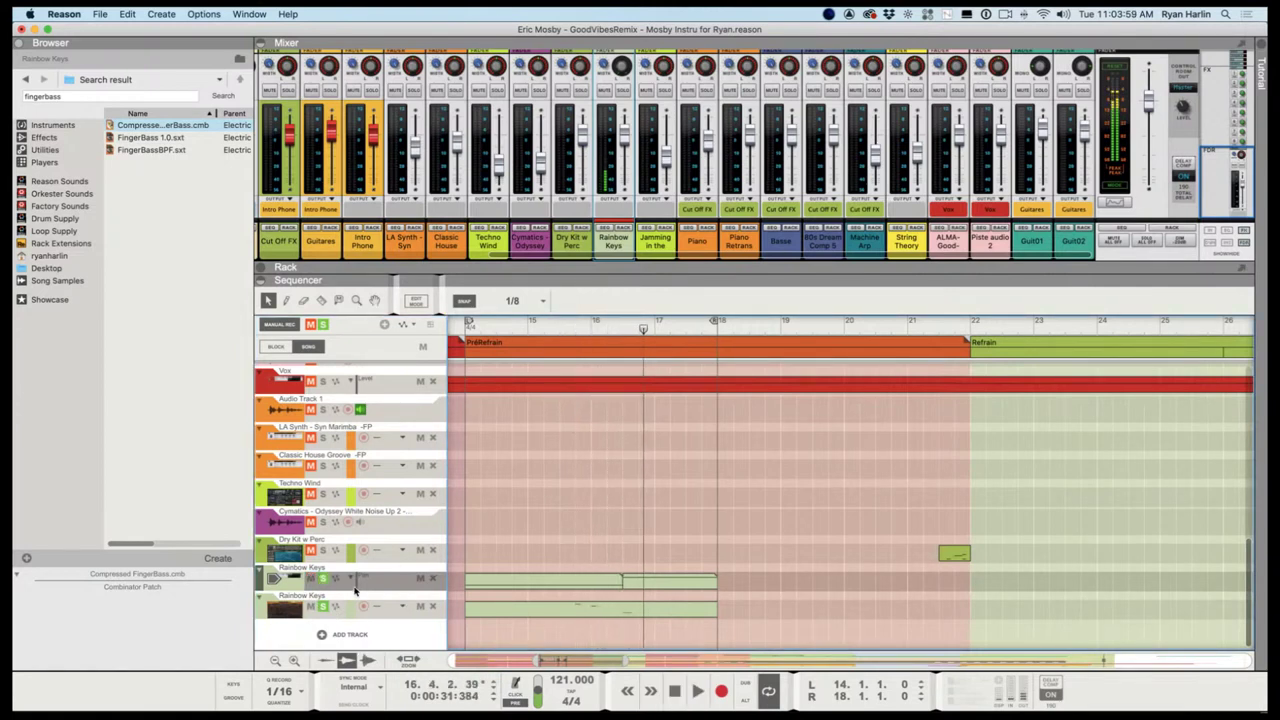
Take the Rainbow Keys tracks out of solo and play from 14.4.3 to hear the panning in the full mix
left_click_drag(597, 330, 520, 330)
left_click(322, 578)
left_click(322, 606)
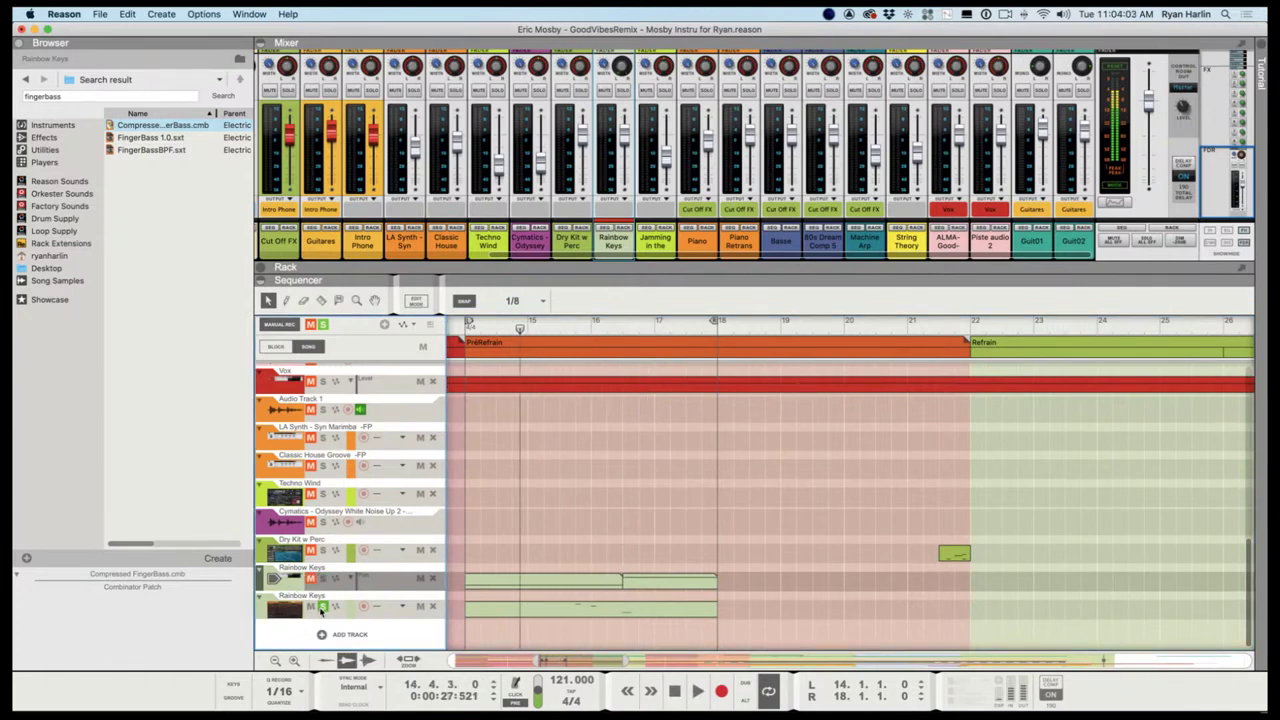
key("space")
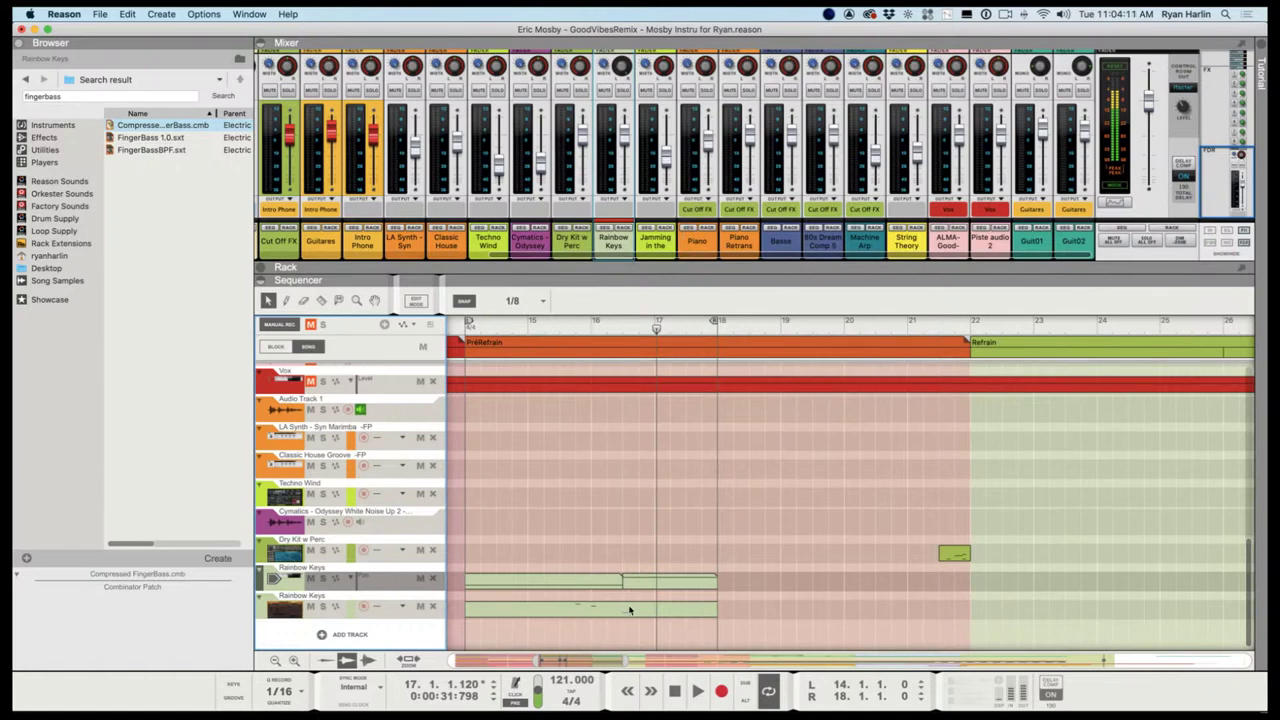
Set the pan automation value in the first Rainbow Keys pan clip to -51
left_click(594, 580)
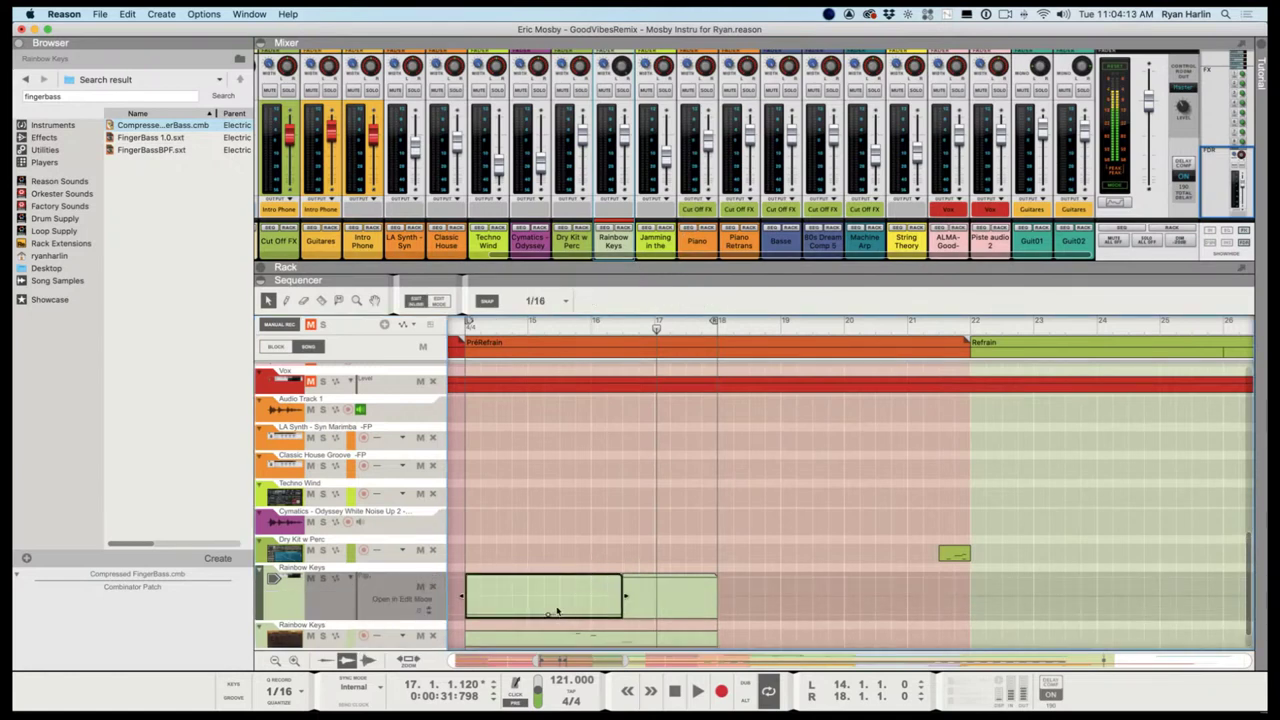
left_click_drag(546, 614, 550, 606)
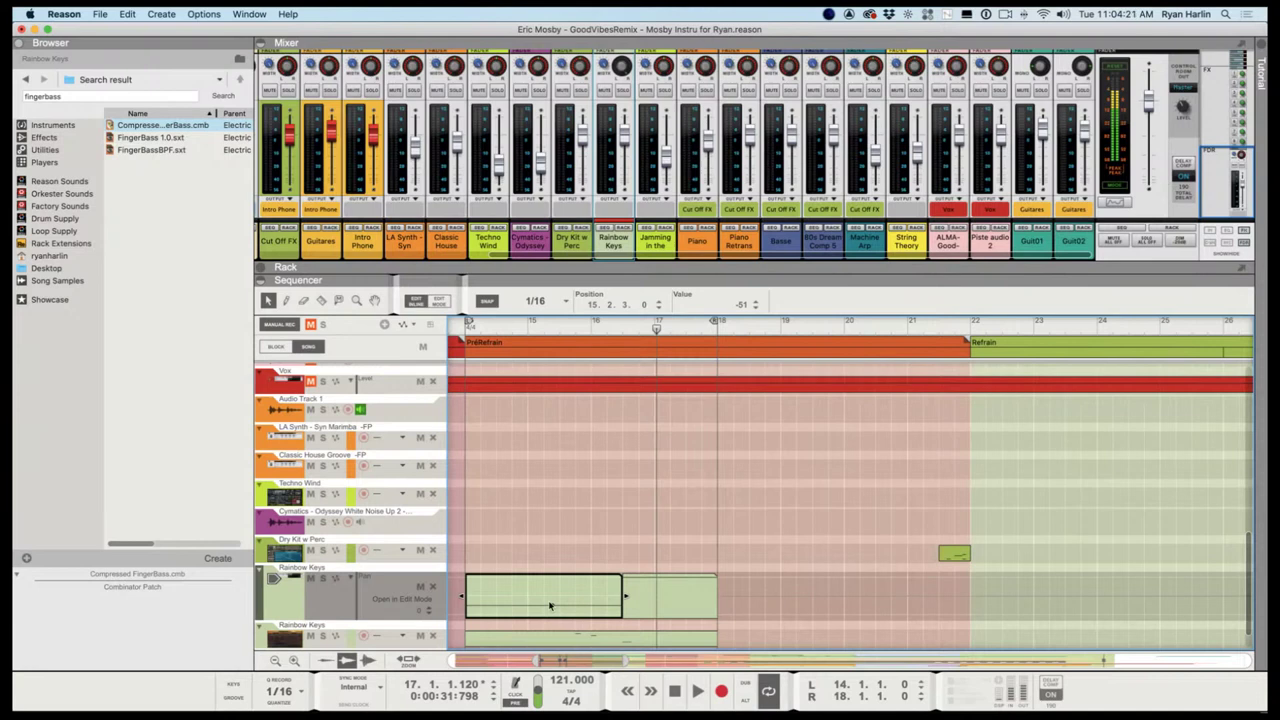
Set the pan automation value in the second Rainbow Keys pan clip to 34 and close inline editing
double_click(648, 557)
double_click(648, 582)
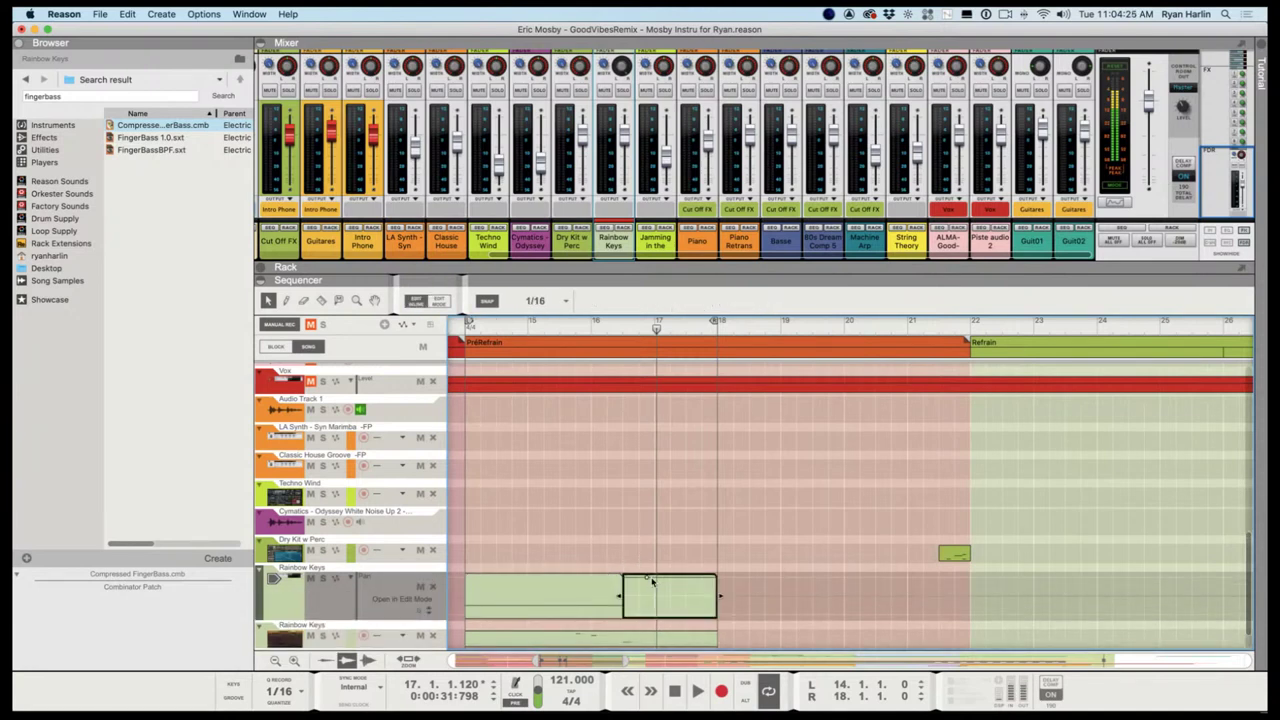
left_click_drag(648, 582, 650, 593)
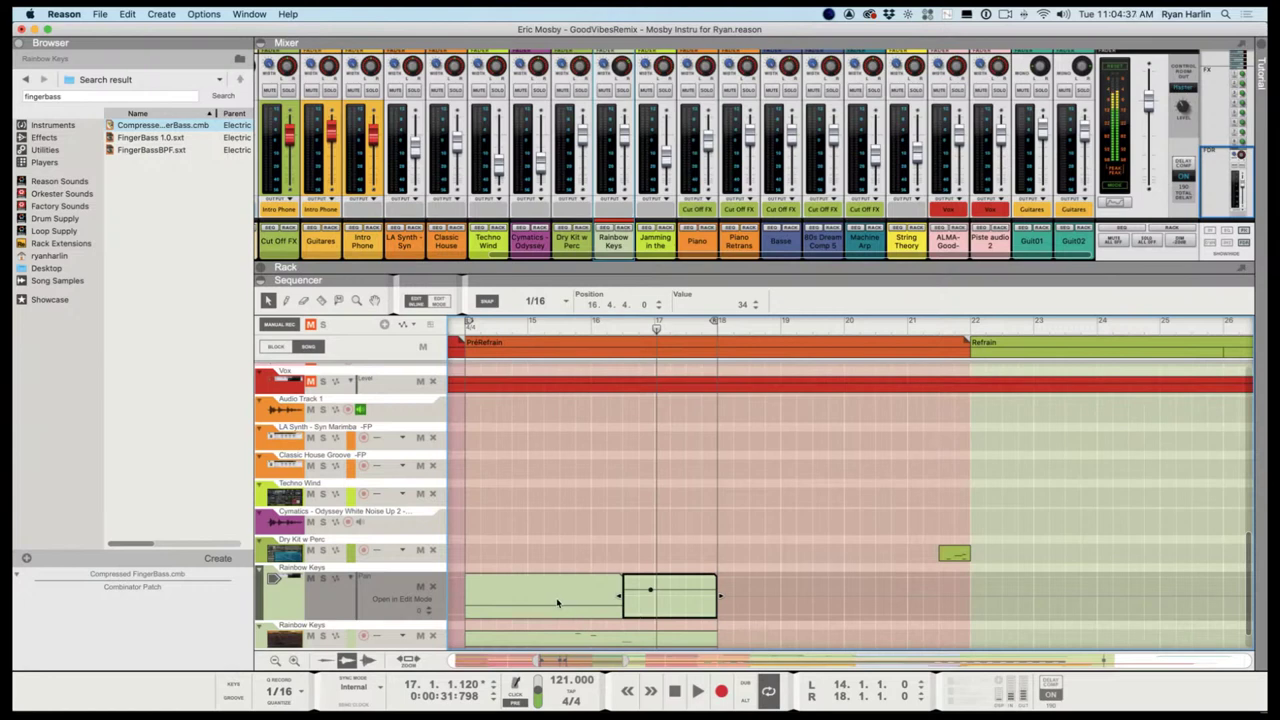
left_click(575, 562)
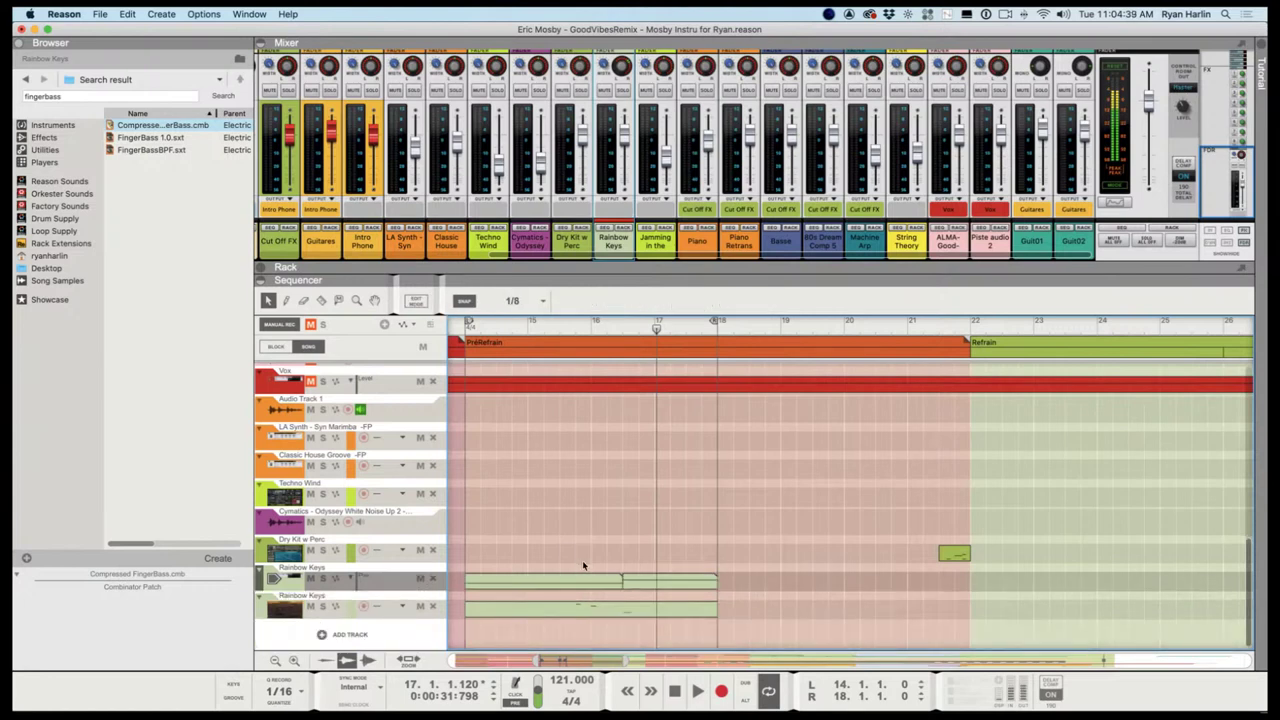
Play the PreRefrain from 15.1.1 to hear the Rainbow Keys panning in the mix
left_click_drag(578, 330, 569, 331)
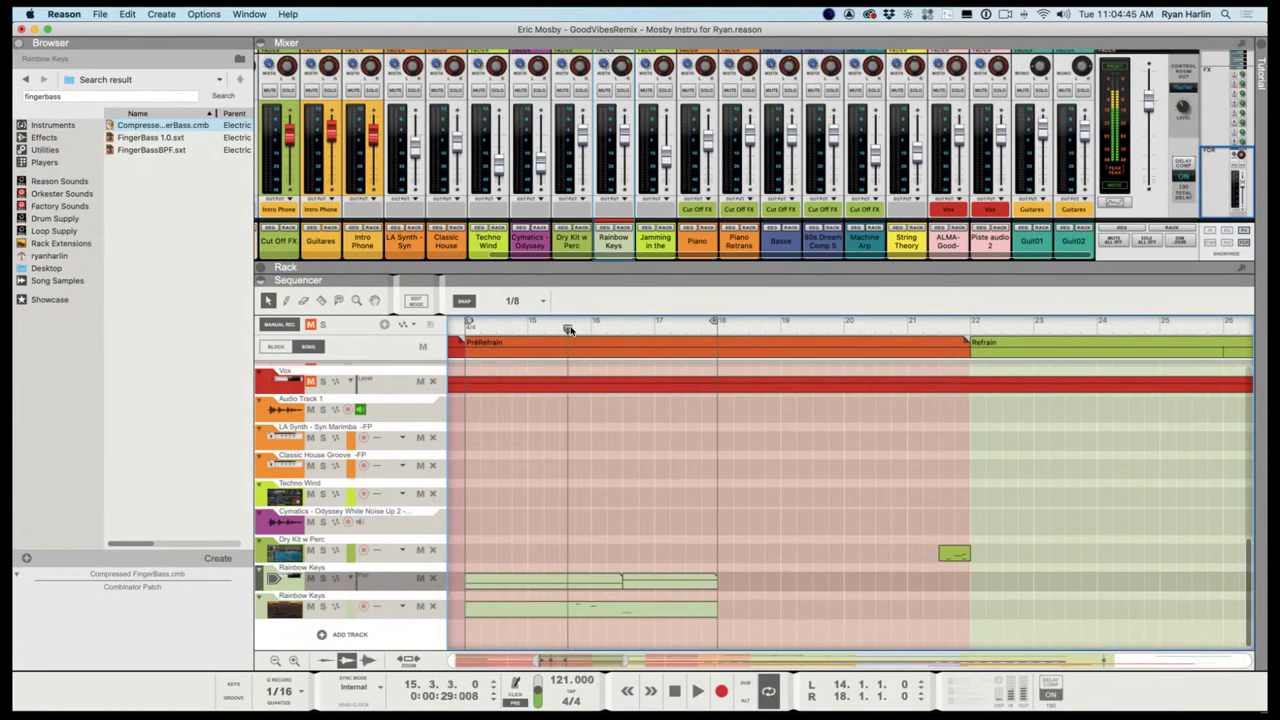
left_click_drag(570, 330, 530, 328)
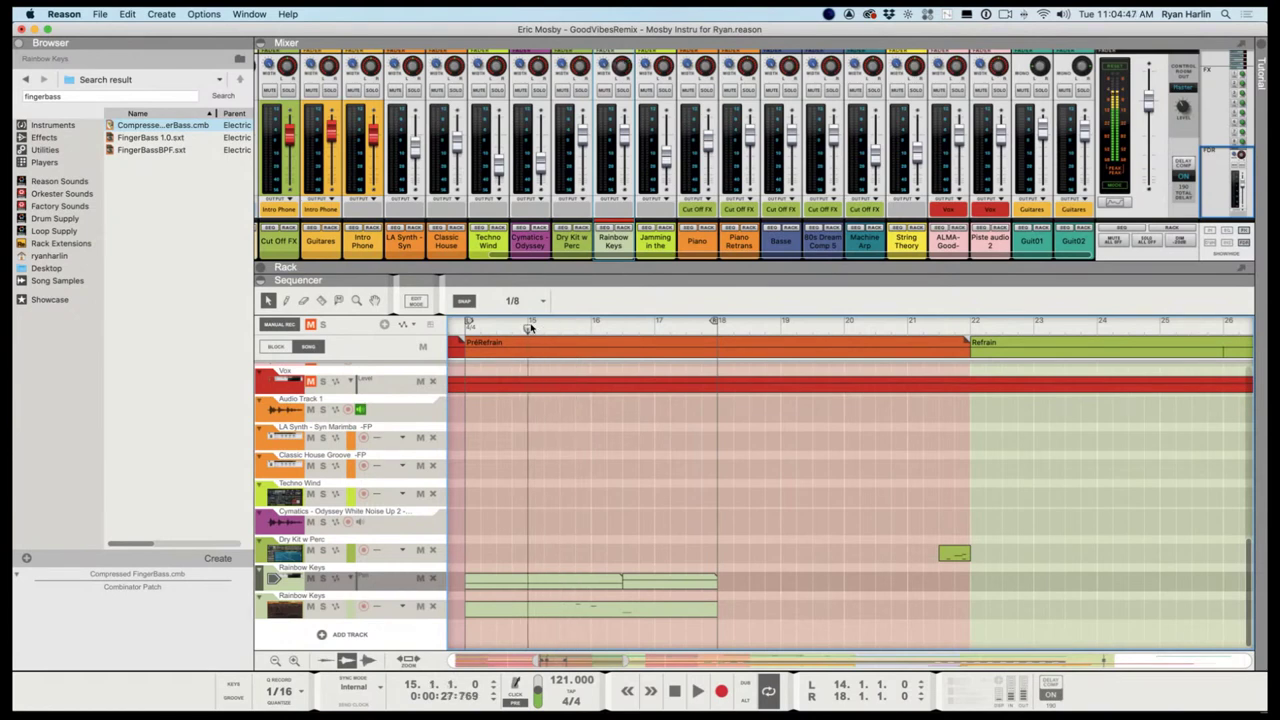
key("space")
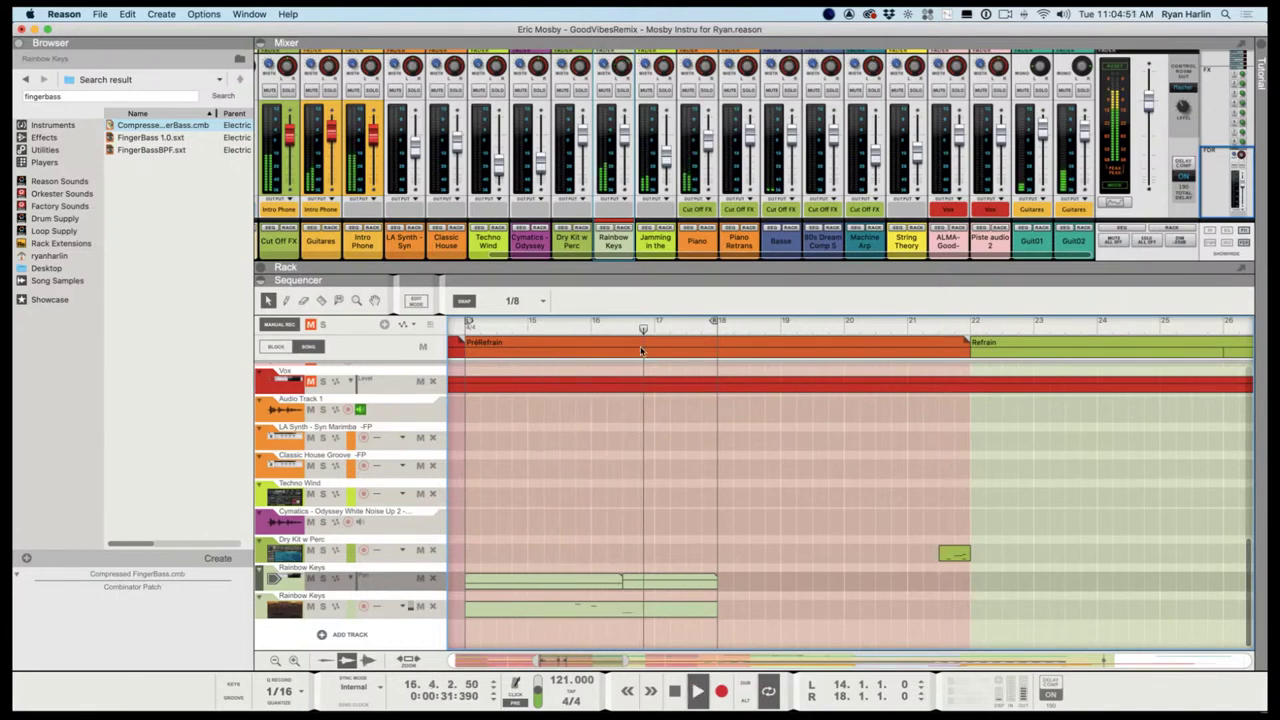
key("space")
left_click(649, 582)
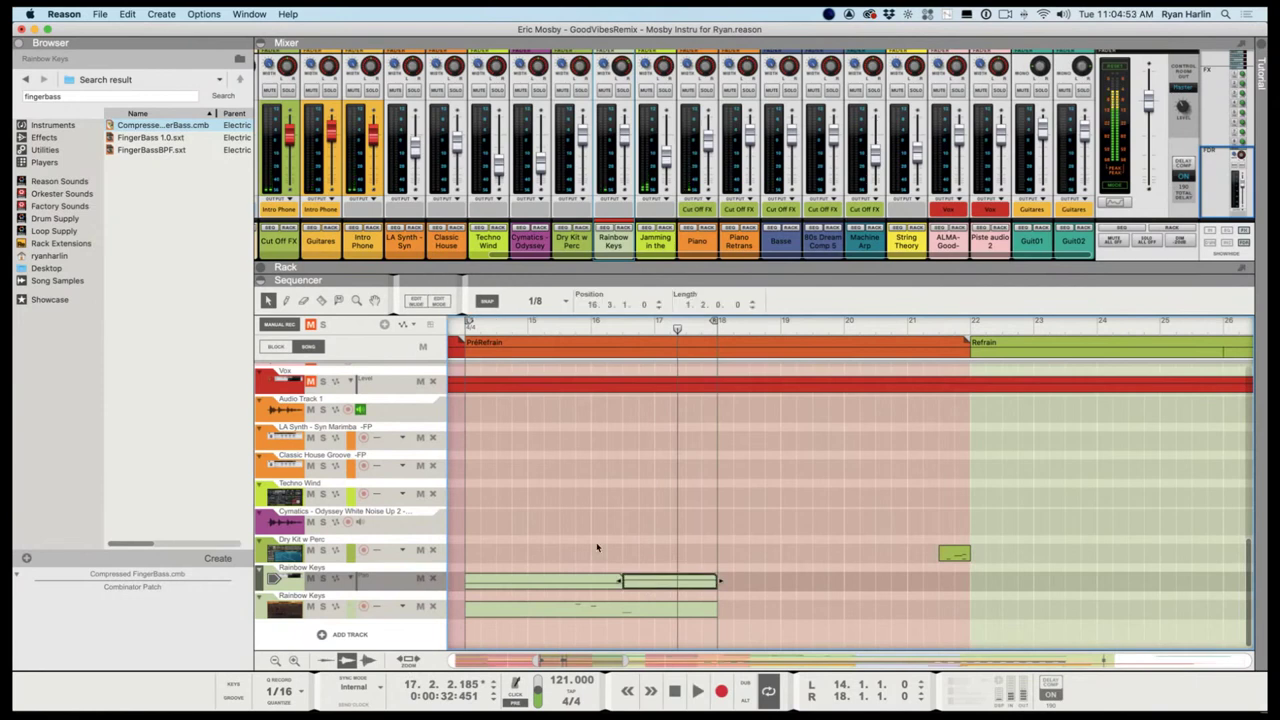
left_click(598, 547)
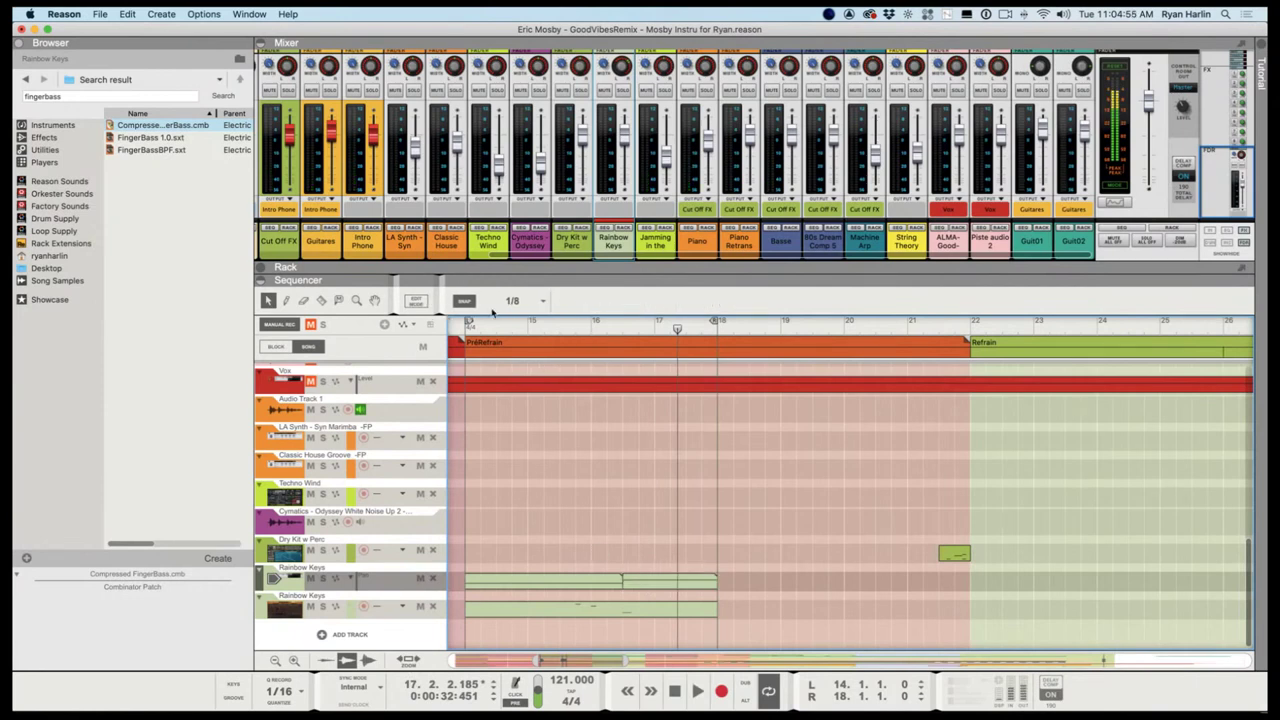
Adjust the high frequency of the Rainbow Keys channel's D-Filter during playback and return to the sequencer
left_click(624, 228)
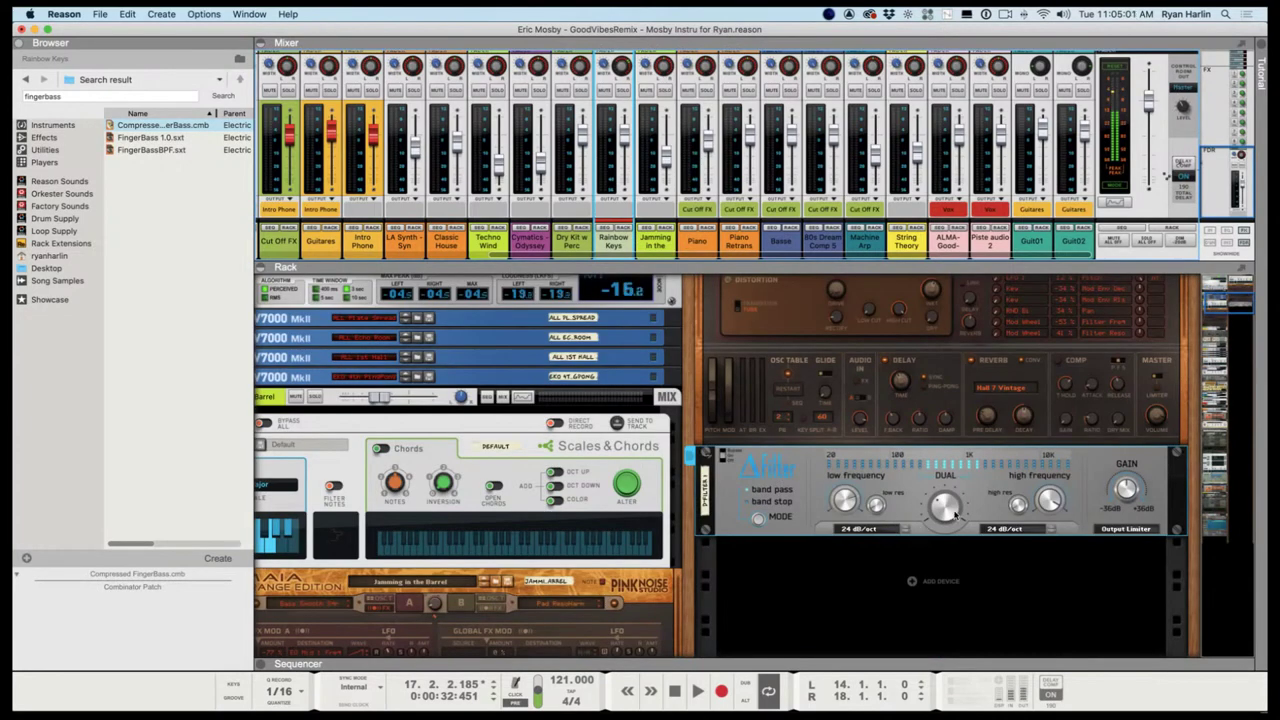
left_click(1057, 508)
scroll(1055, 508, "up", 3)
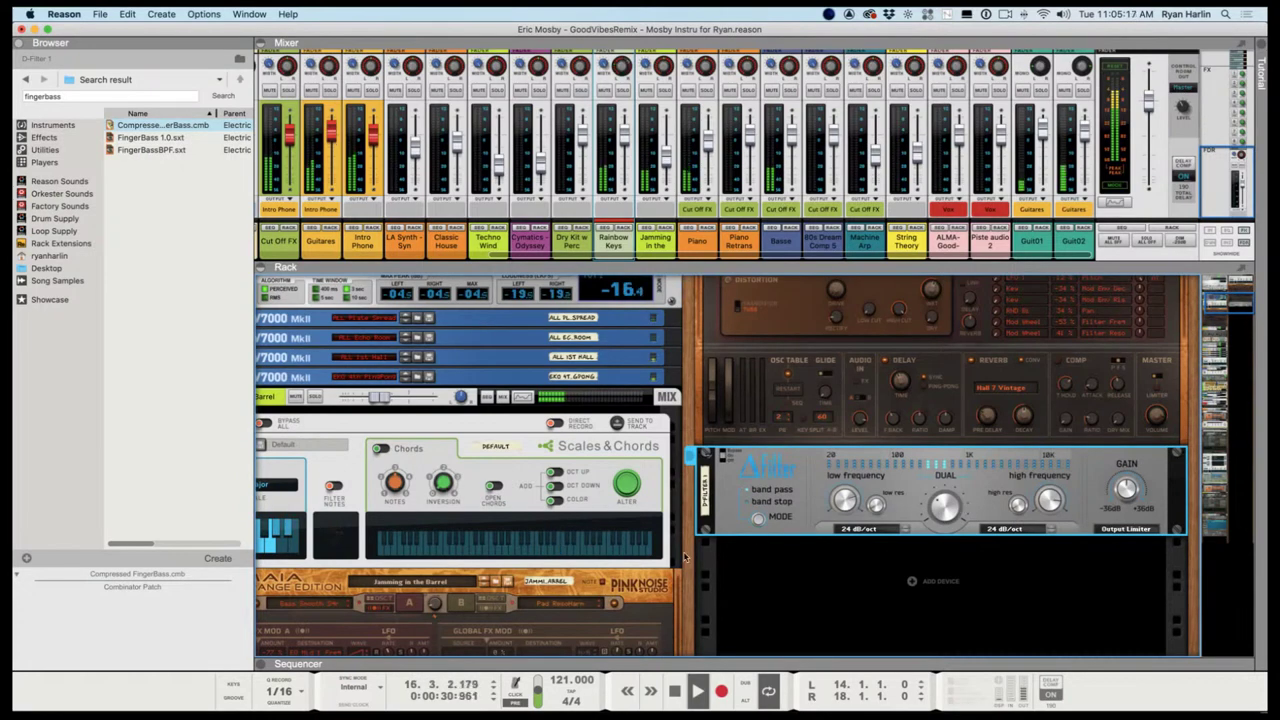
left_click(674, 690)
left_click_drag(660, 663, 690, 300)
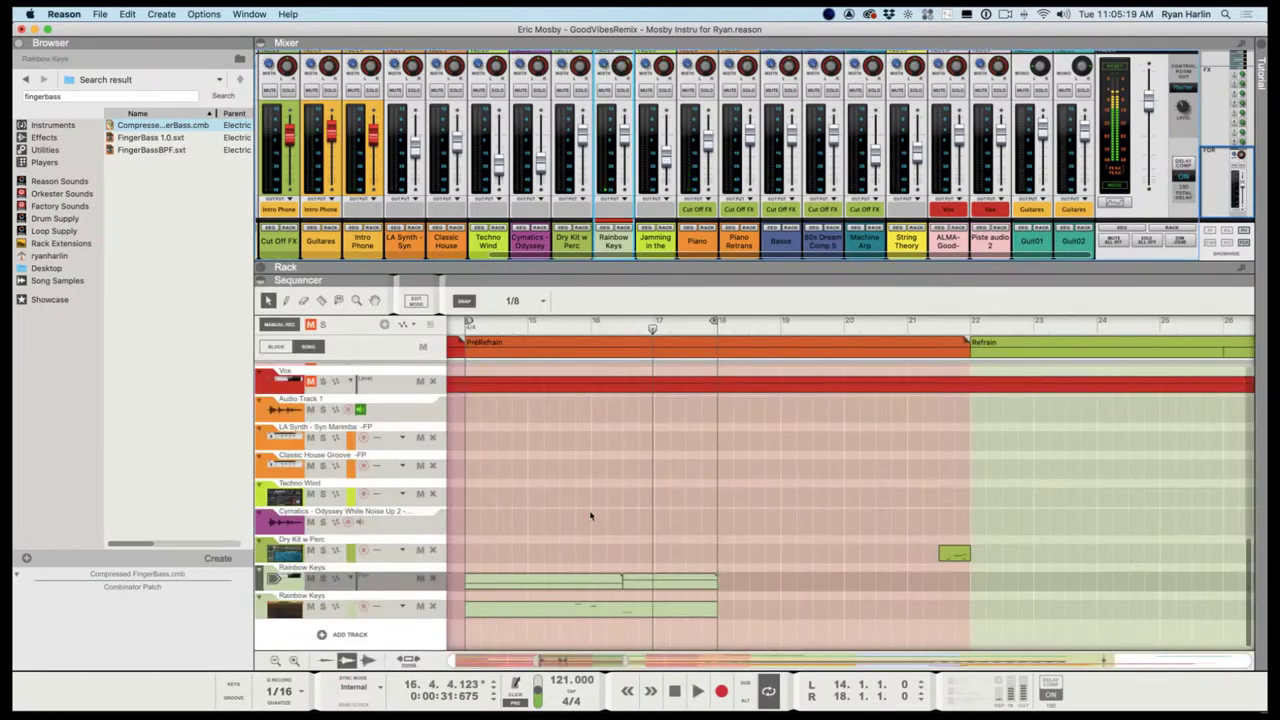
Widen the Rainbow Keys panning by lowering the first pan clip's value slightly and setting the second clip's value to 55
left_click(590, 580)
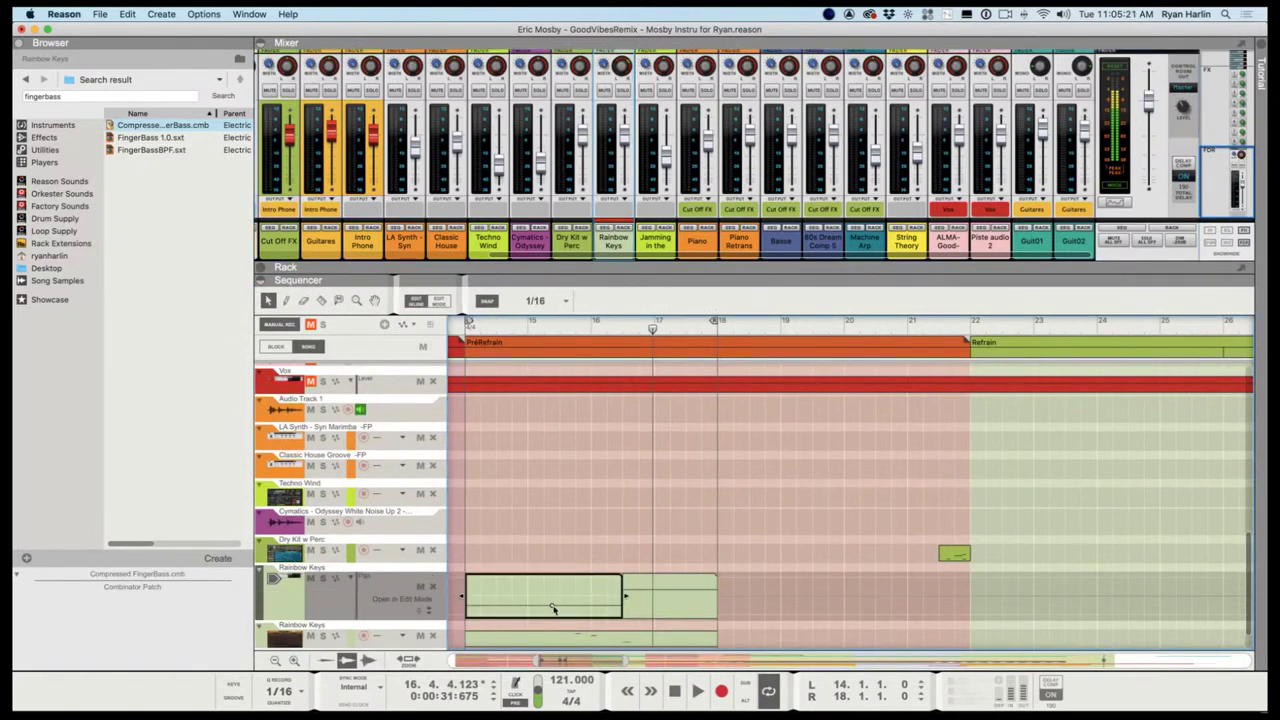
left_click(551, 608)
left_click(669, 601)
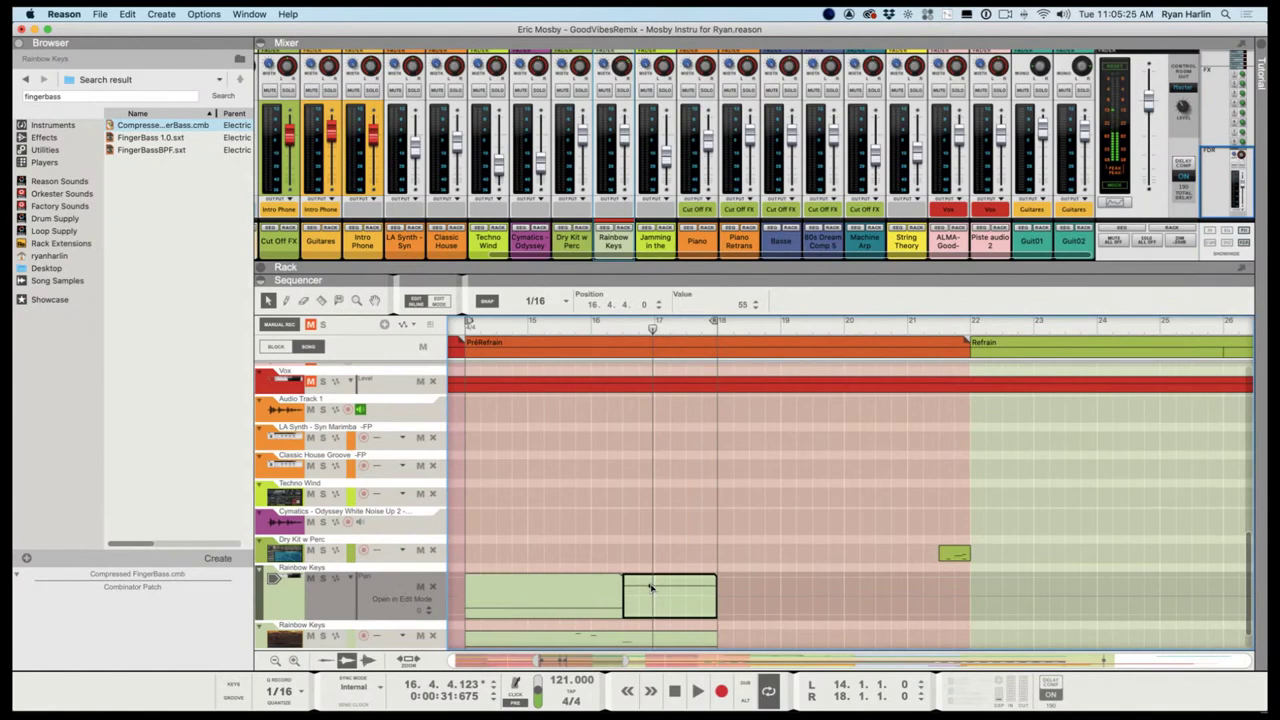
Play the PreRefrain to check the wider panning, then close inline editing and save the song
left_click(523, 324)
key("space")
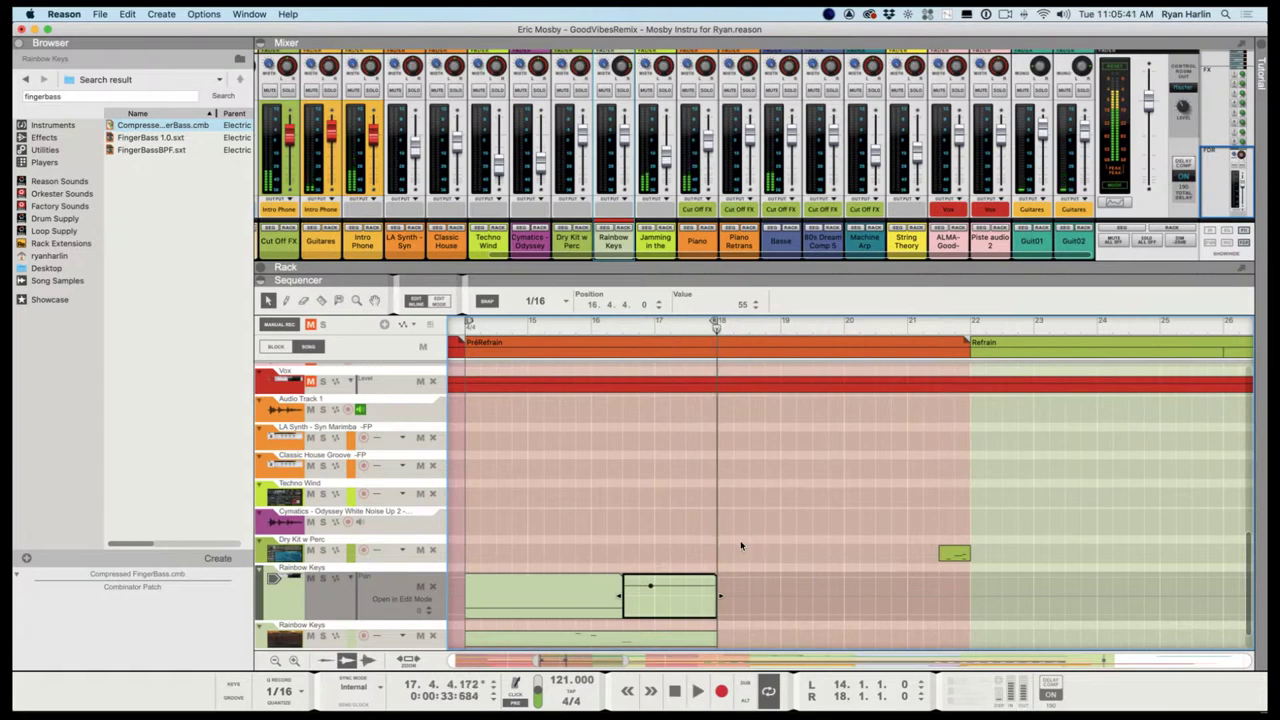
left_click(575, 494)
key("super+s")
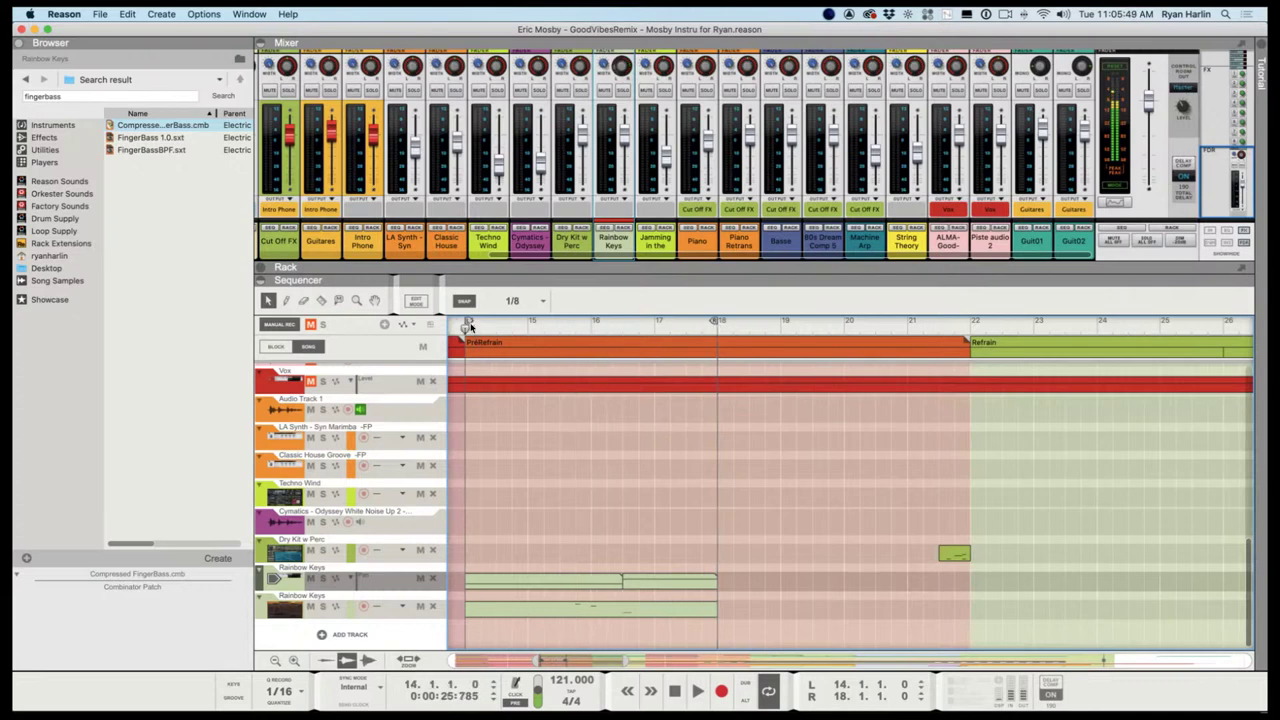
key("super+Tab")
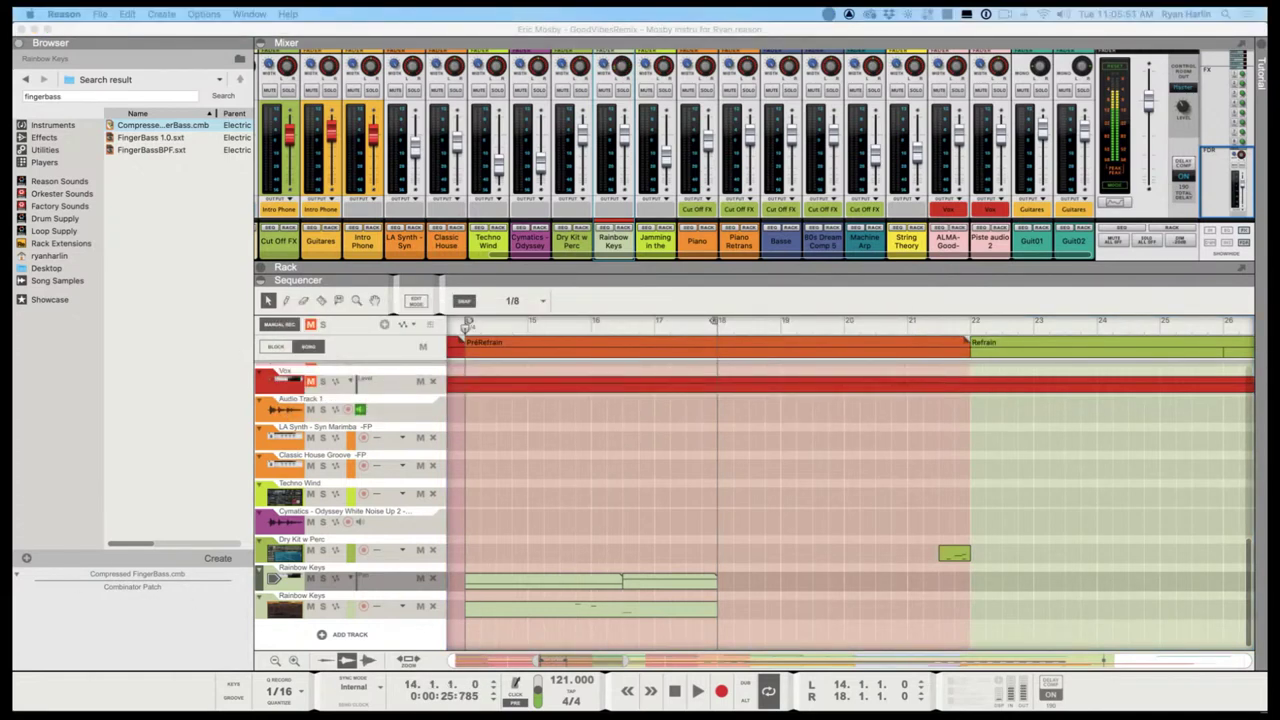
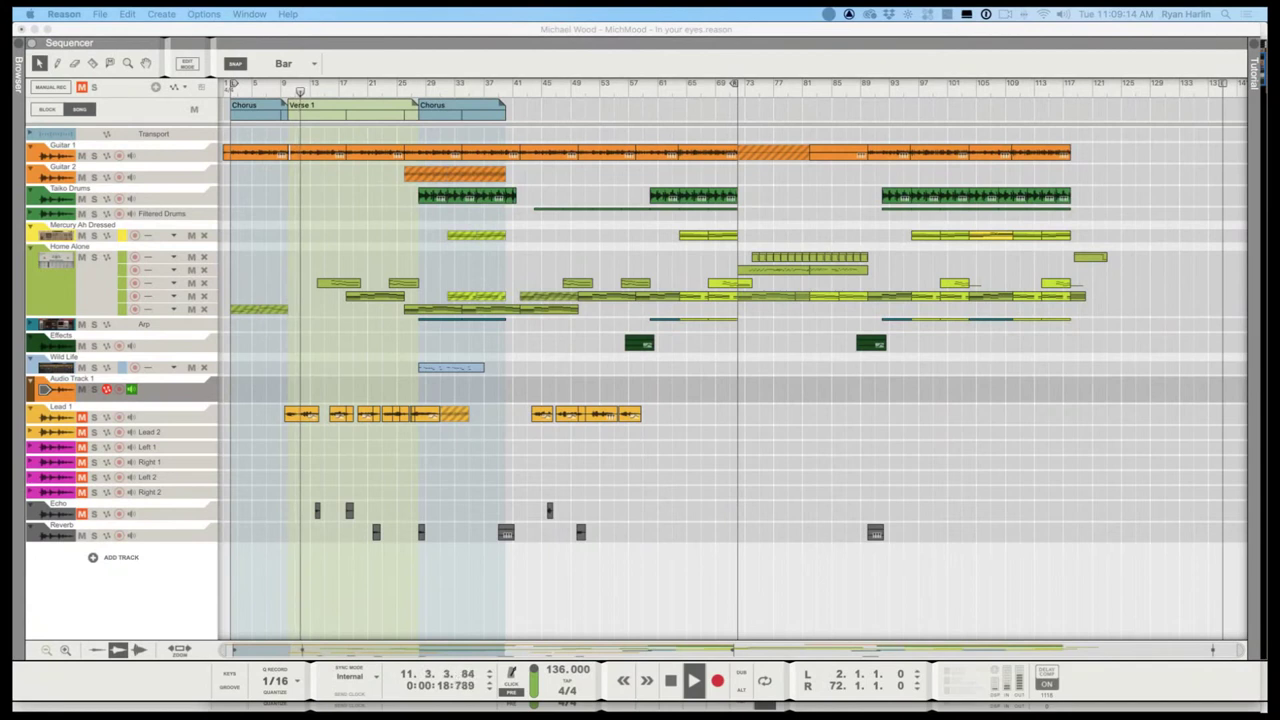
key("super+Tab")
key("super+Tab")
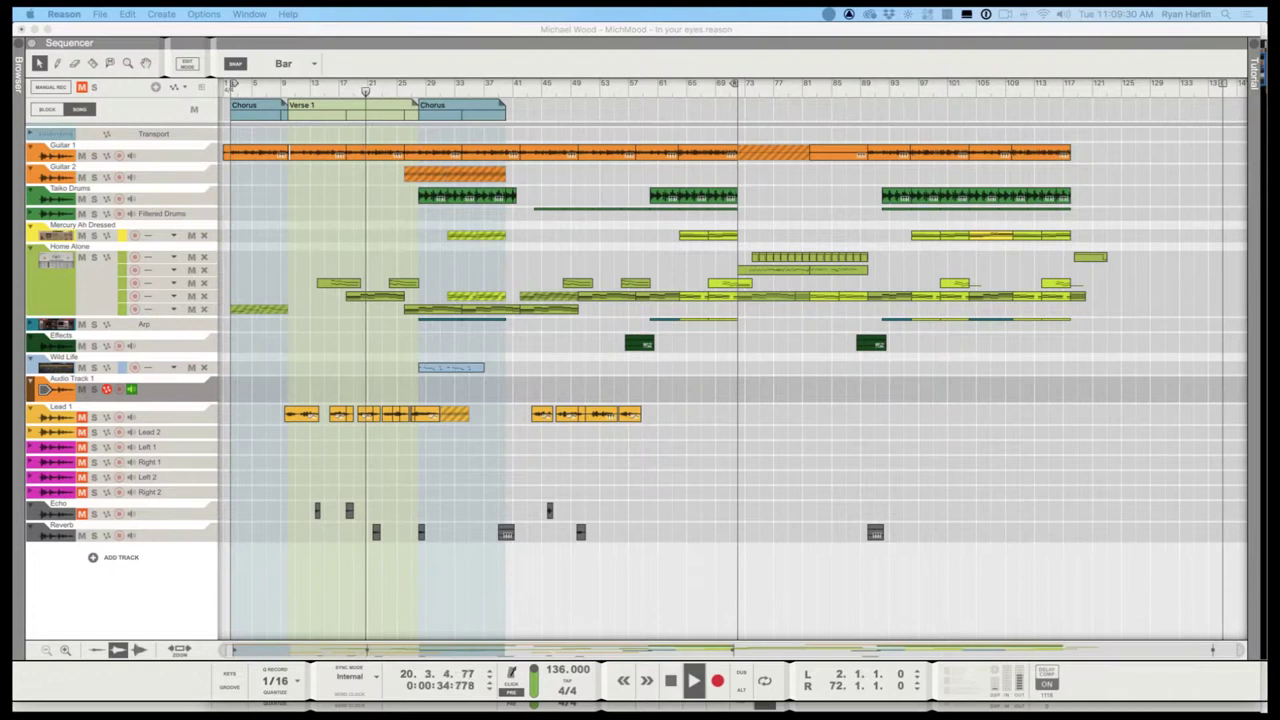
left_click(128, 624)
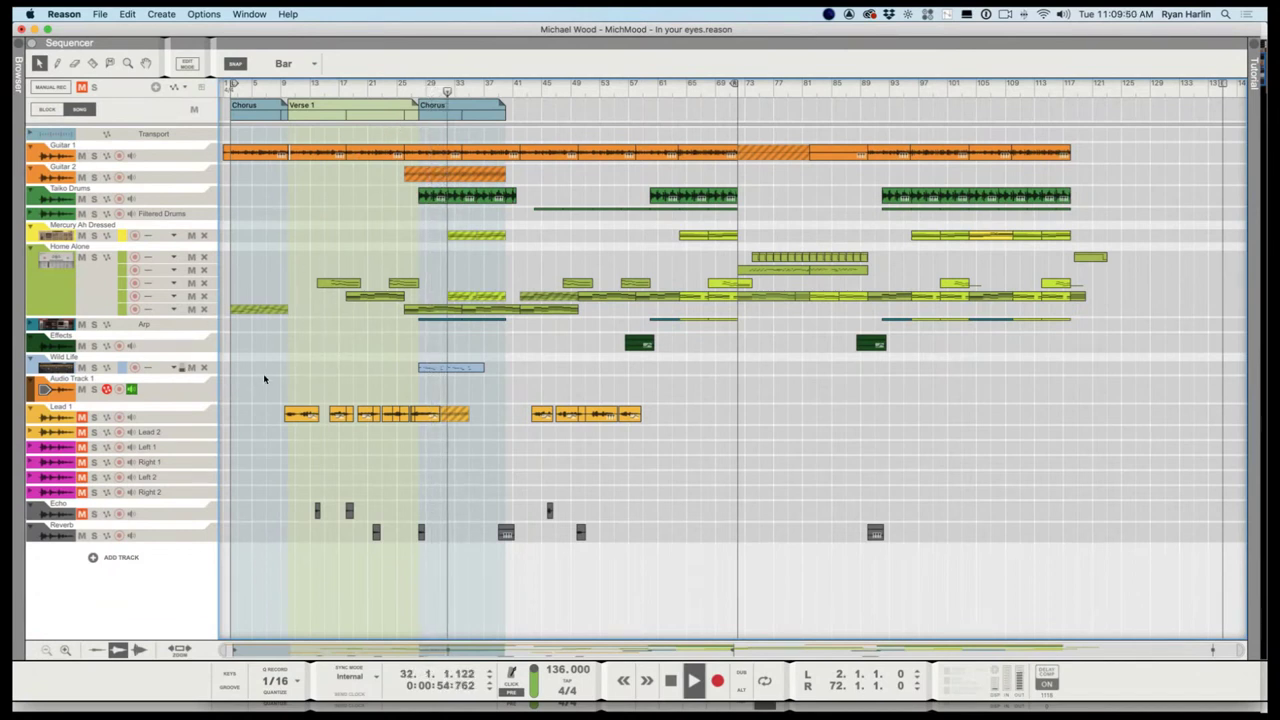
key("super+Tab")
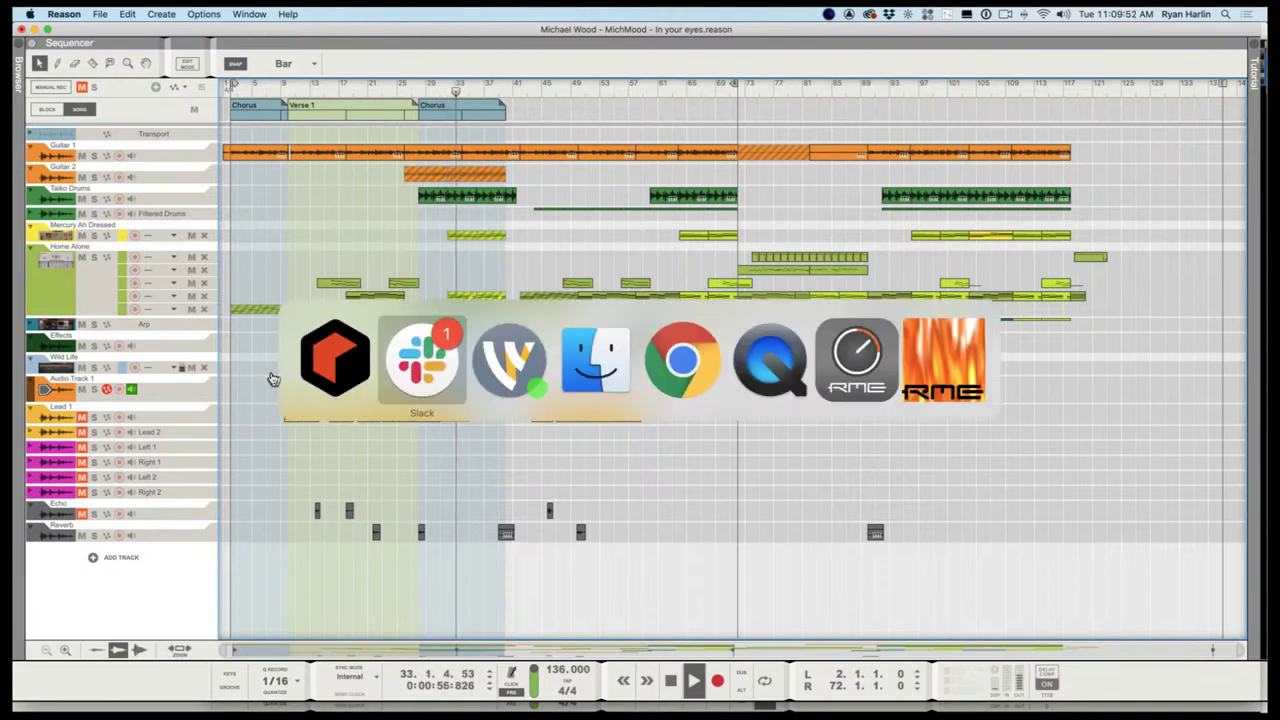
key("super+Tab")
key("super+shift+Tab")
key("super+shift+Tab")
key("super+Tab")
key("super+Tab")
key("super+Tab")
key("super+Tab")
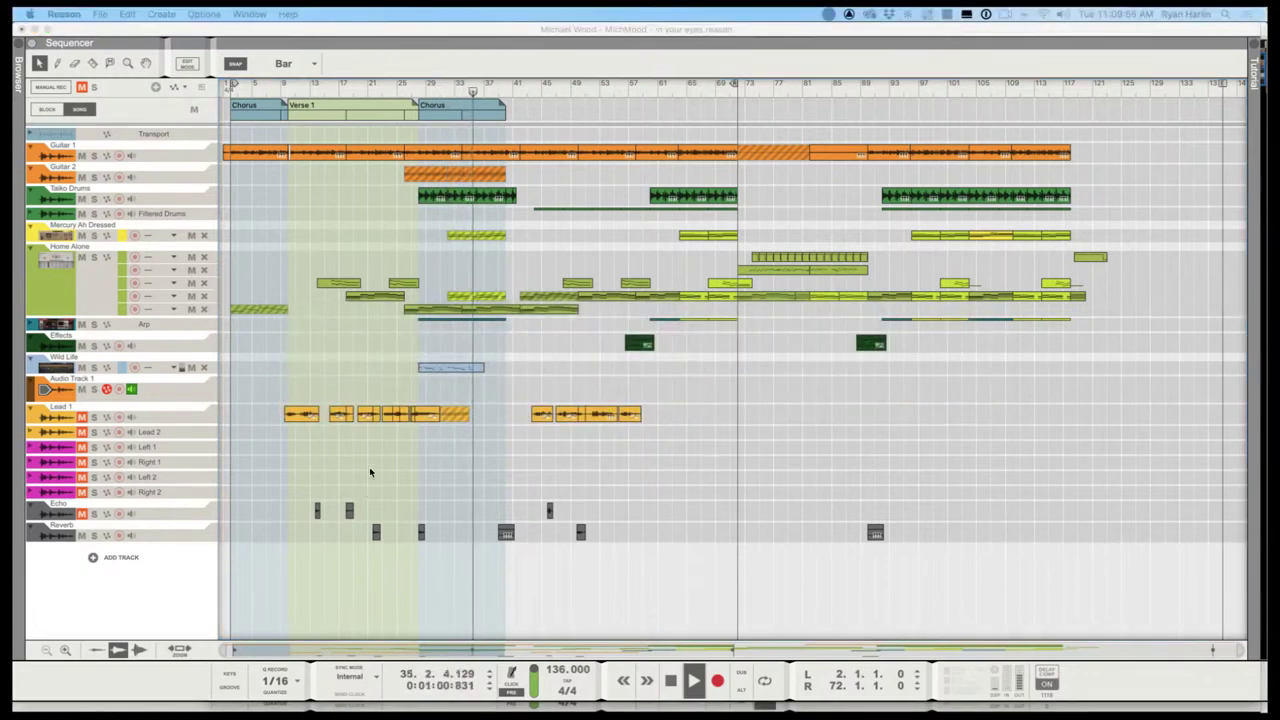
left_click(360, 466)
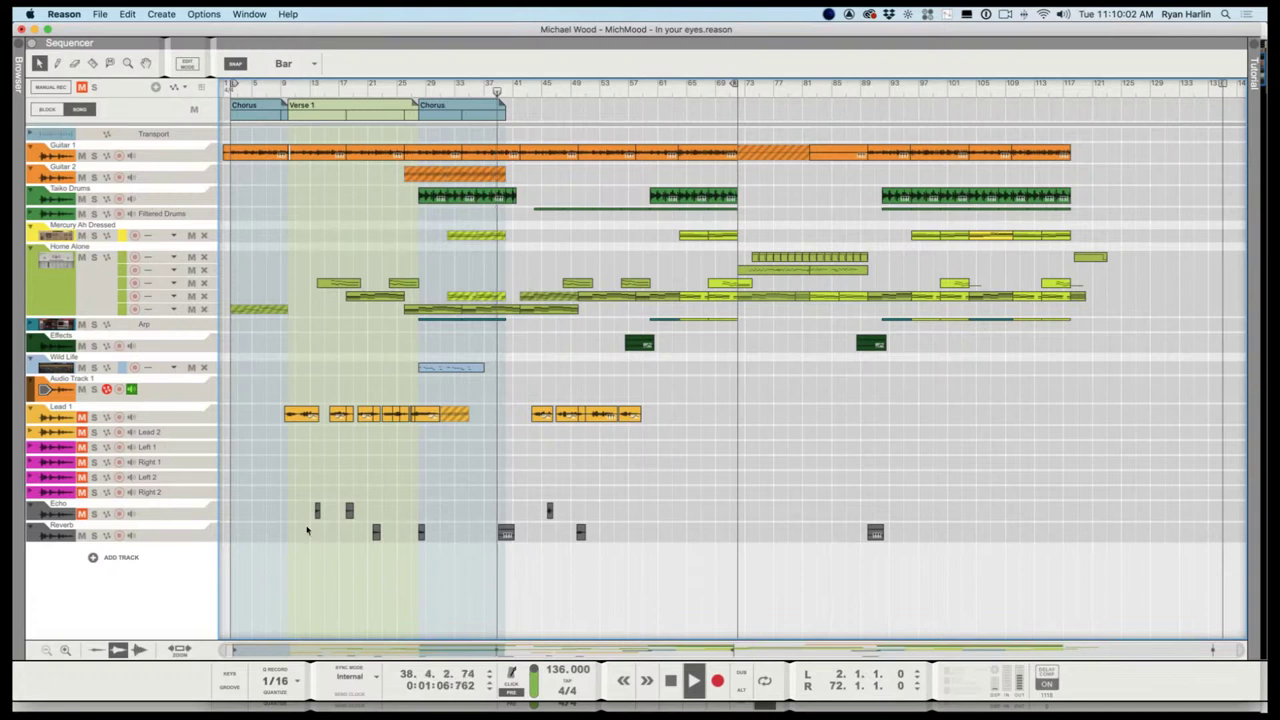
Stop playback, unmute the Lead 1 track and play from just before the start of Verse 1
key("space")
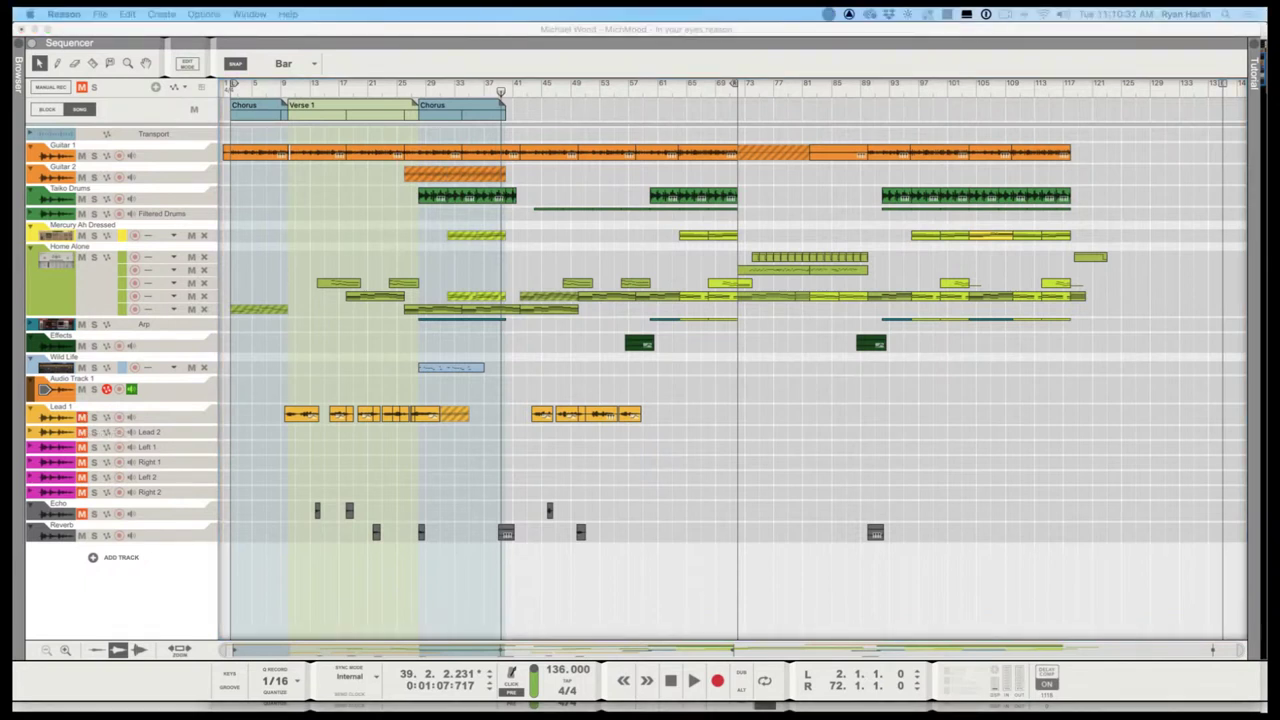
left_click(165, 418)
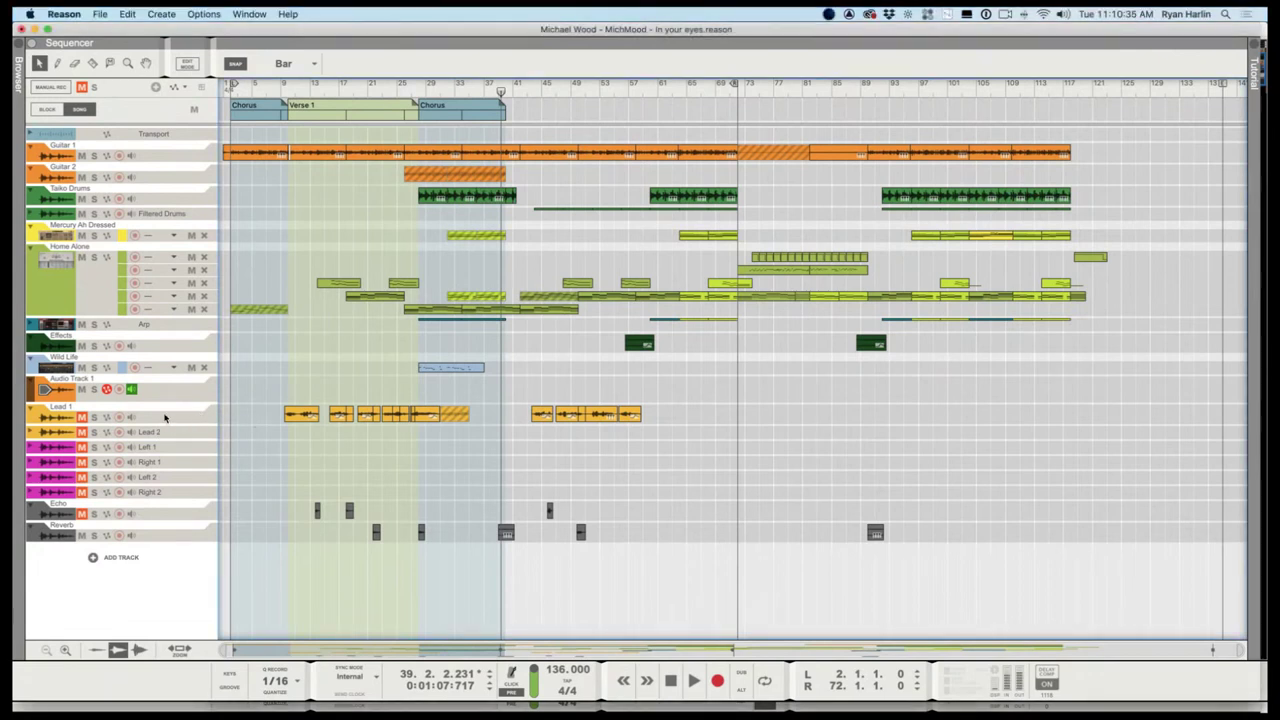
left_click(83, 418)
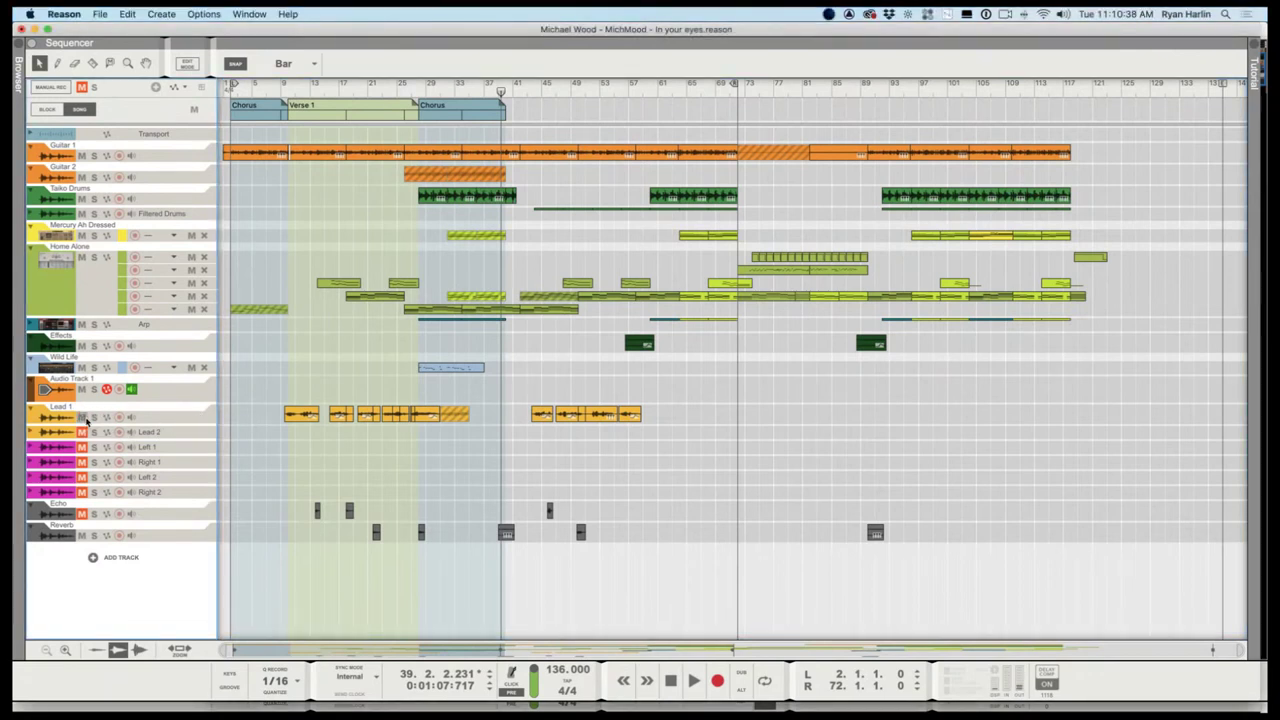
left_click(288, 93)
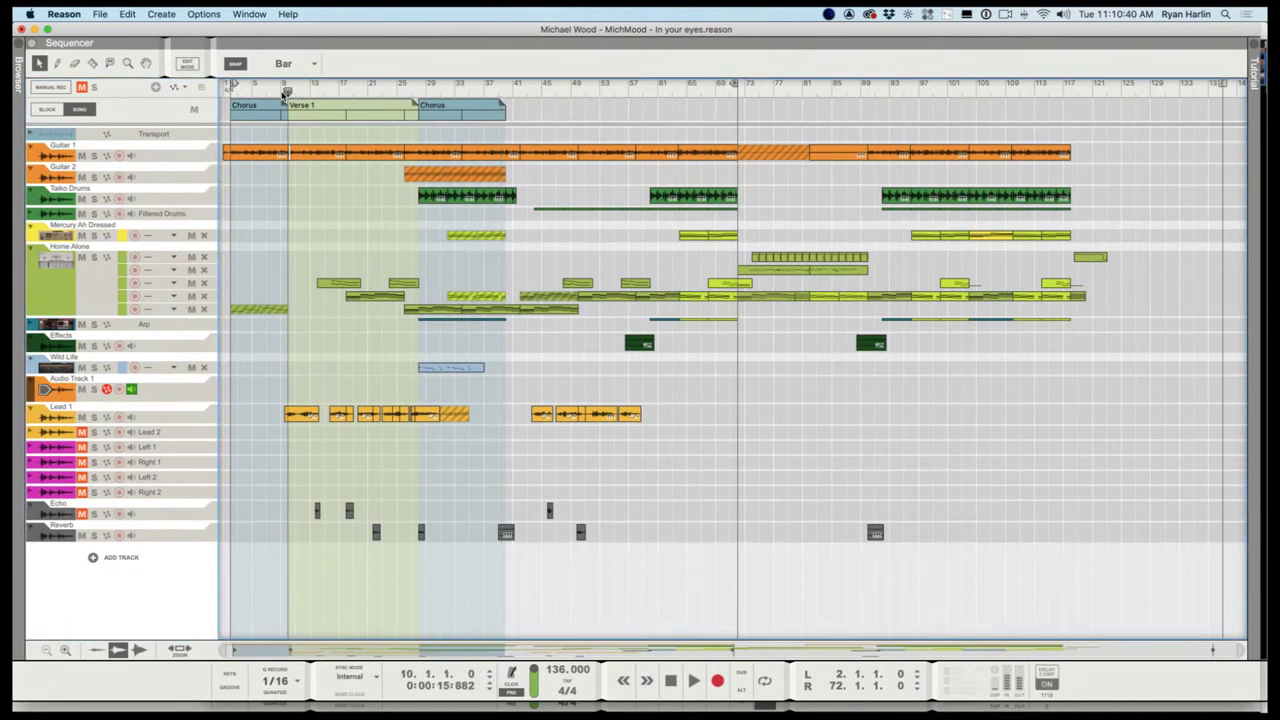
left_click_drag(285, 93, 281, 93)
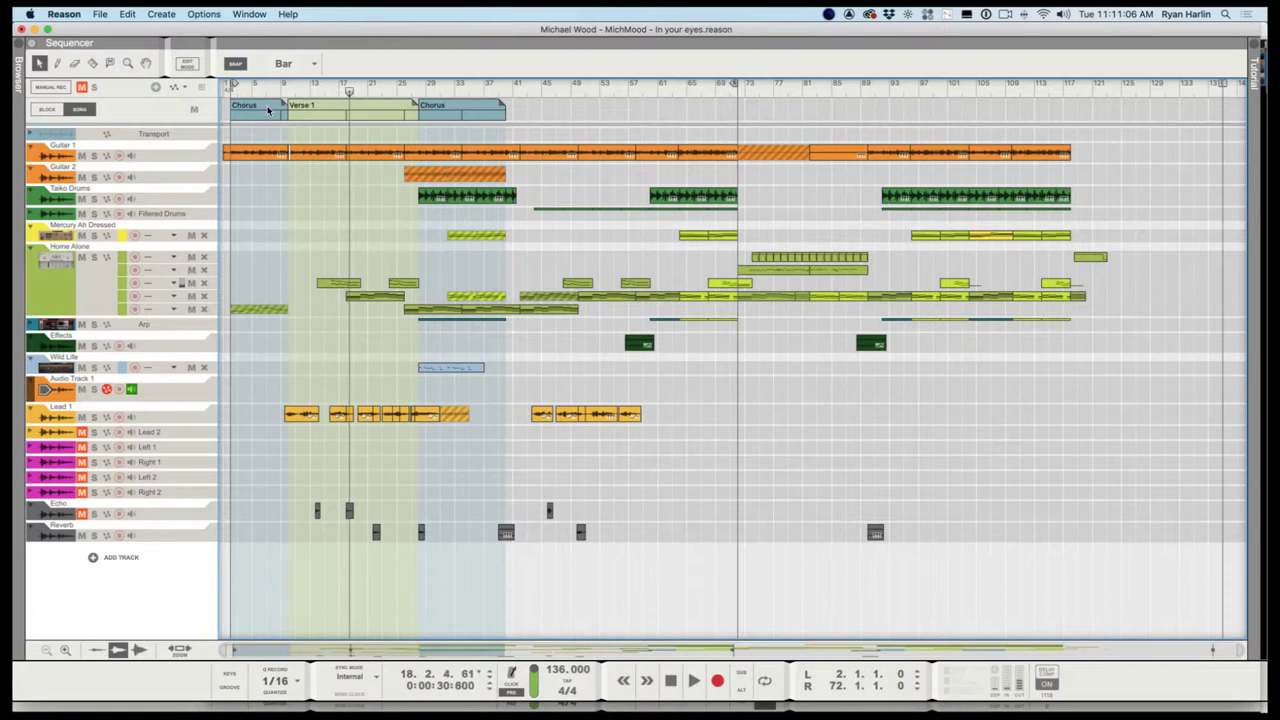
key("super+Tab")
key("super+Tab")
key("super+Tab")
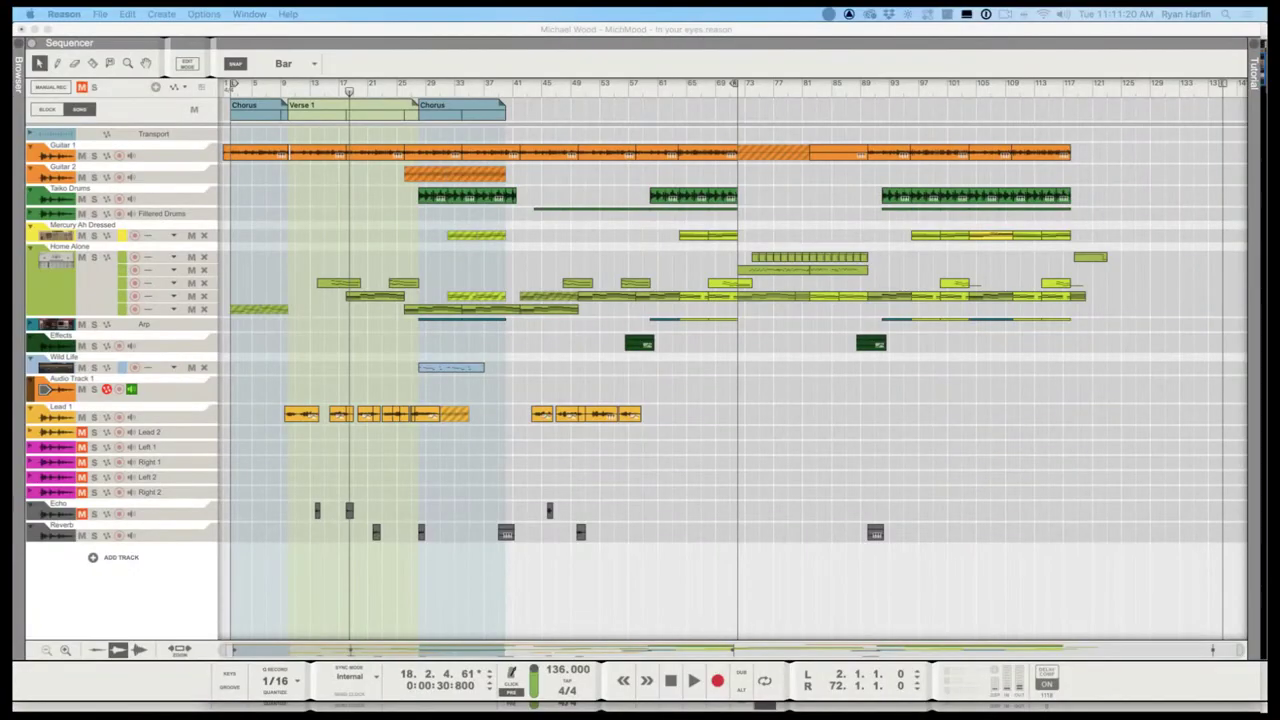
Play the song from 10.1.1 through Verse 1 into the second chorus with the Lead 1 vocal audible
left_click_drag(352, 88, 288, 90)
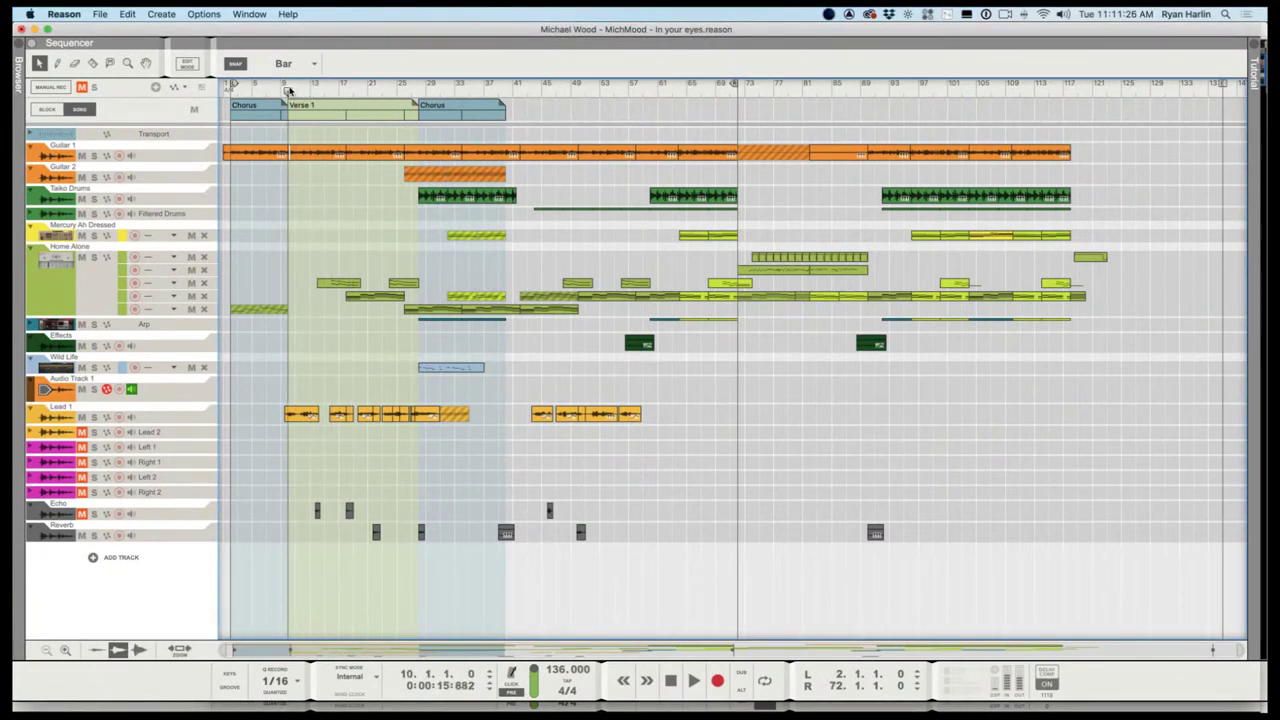
key("space")
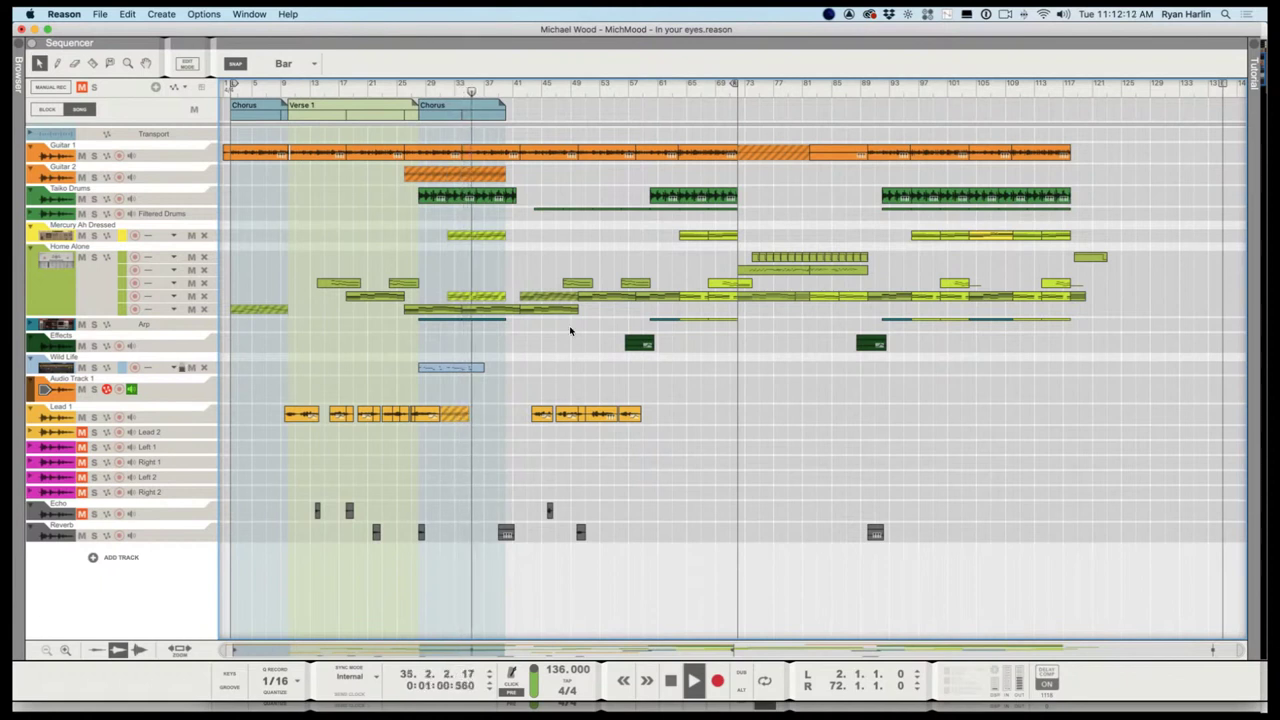
key("space")
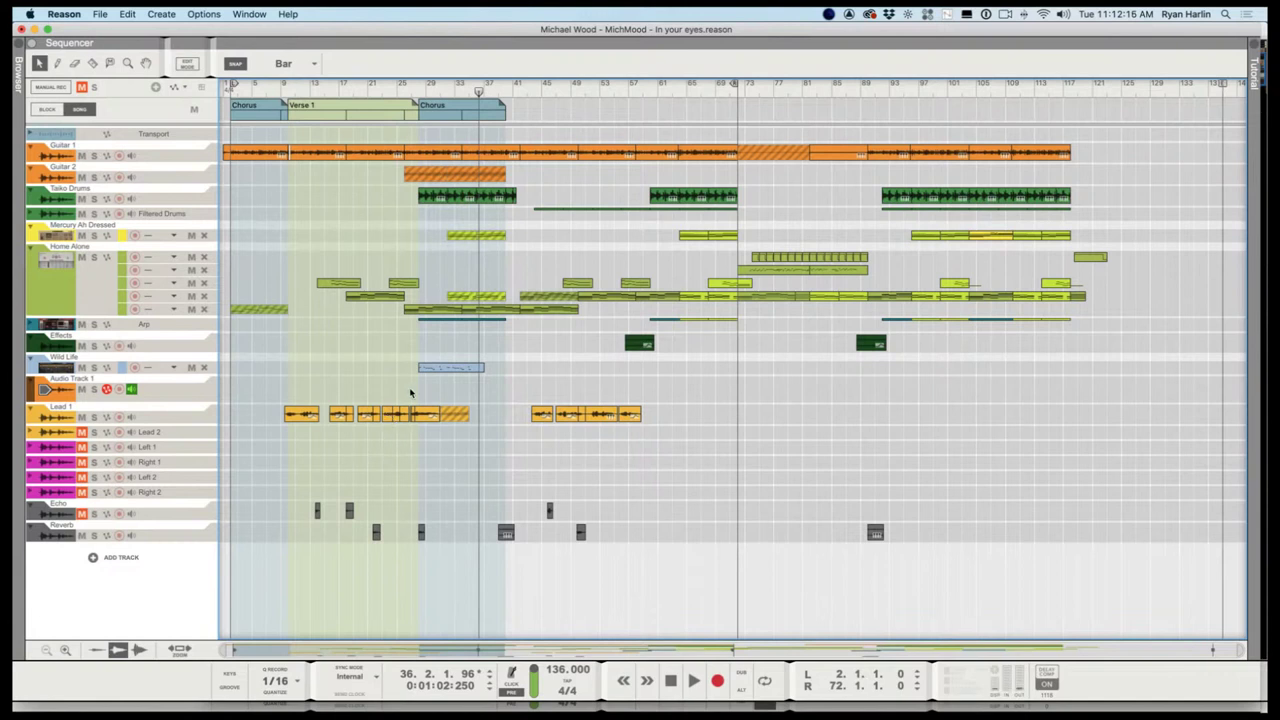
Unmute the muted Lead 1 clip at bar 31 and play from 27.1.1 to hear it in the chorus
left_click_drag(444, 90, 411, 91)
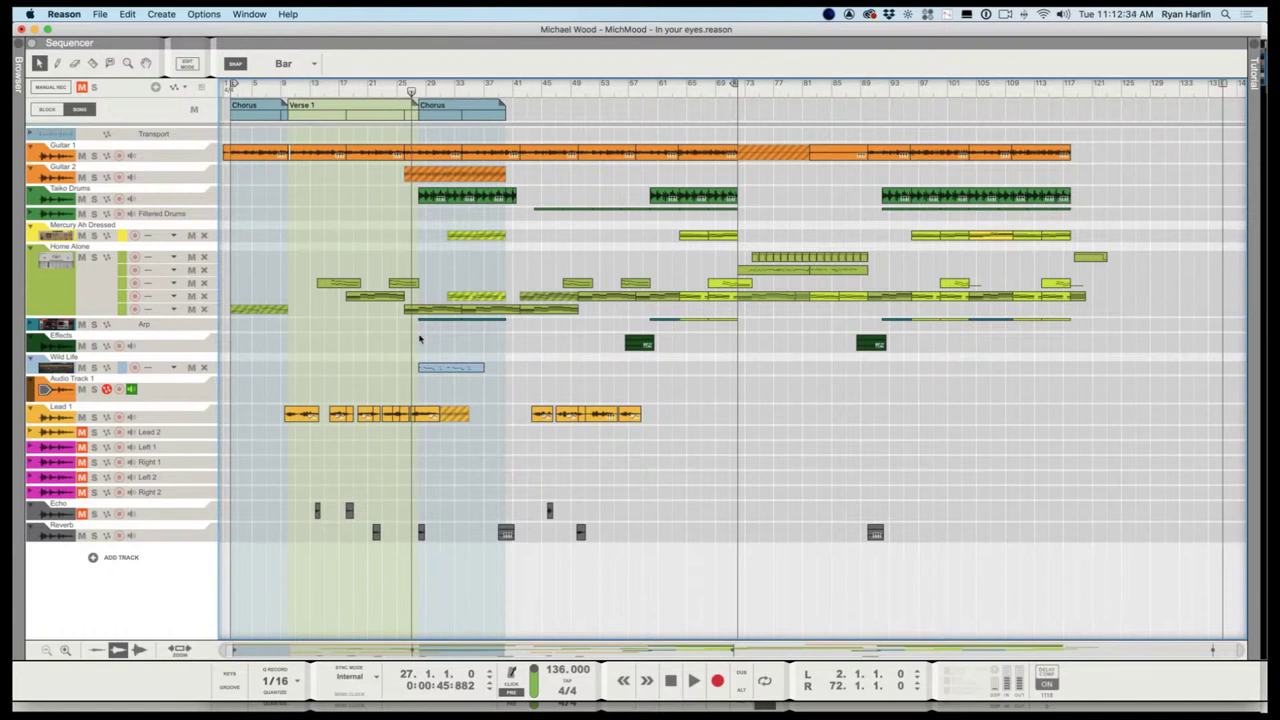
left_click(456, 418)
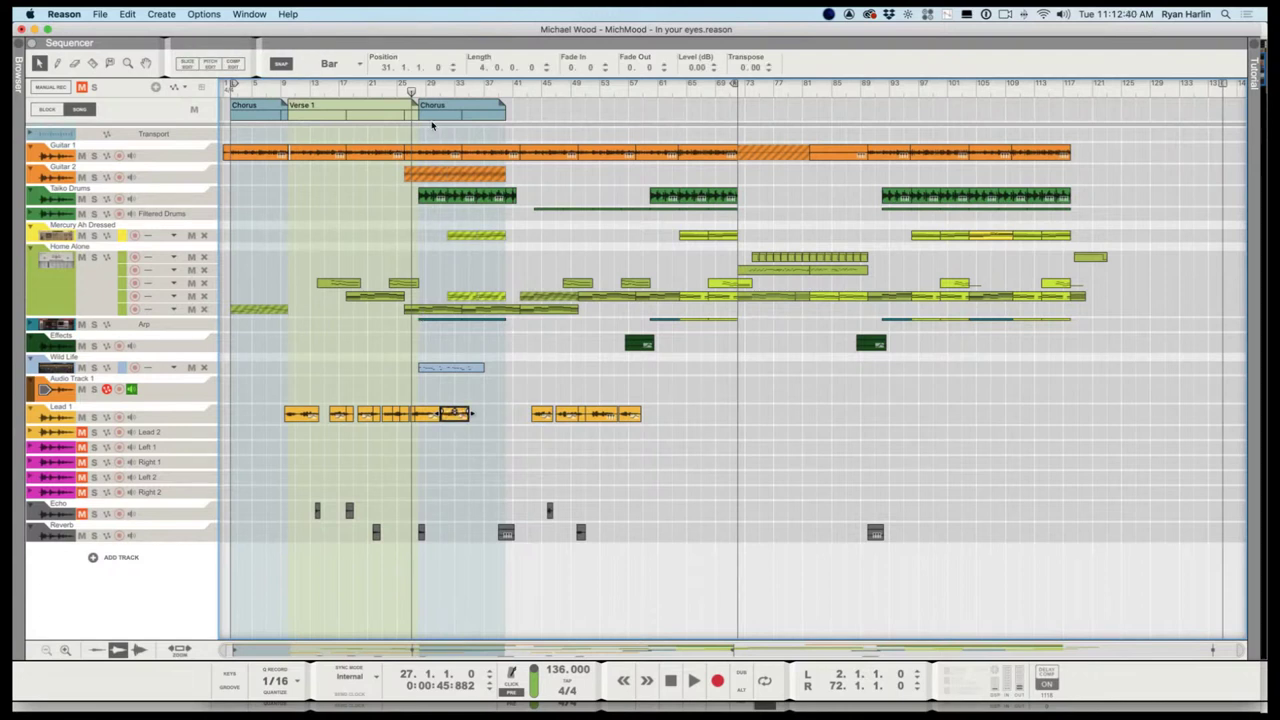
key("space")
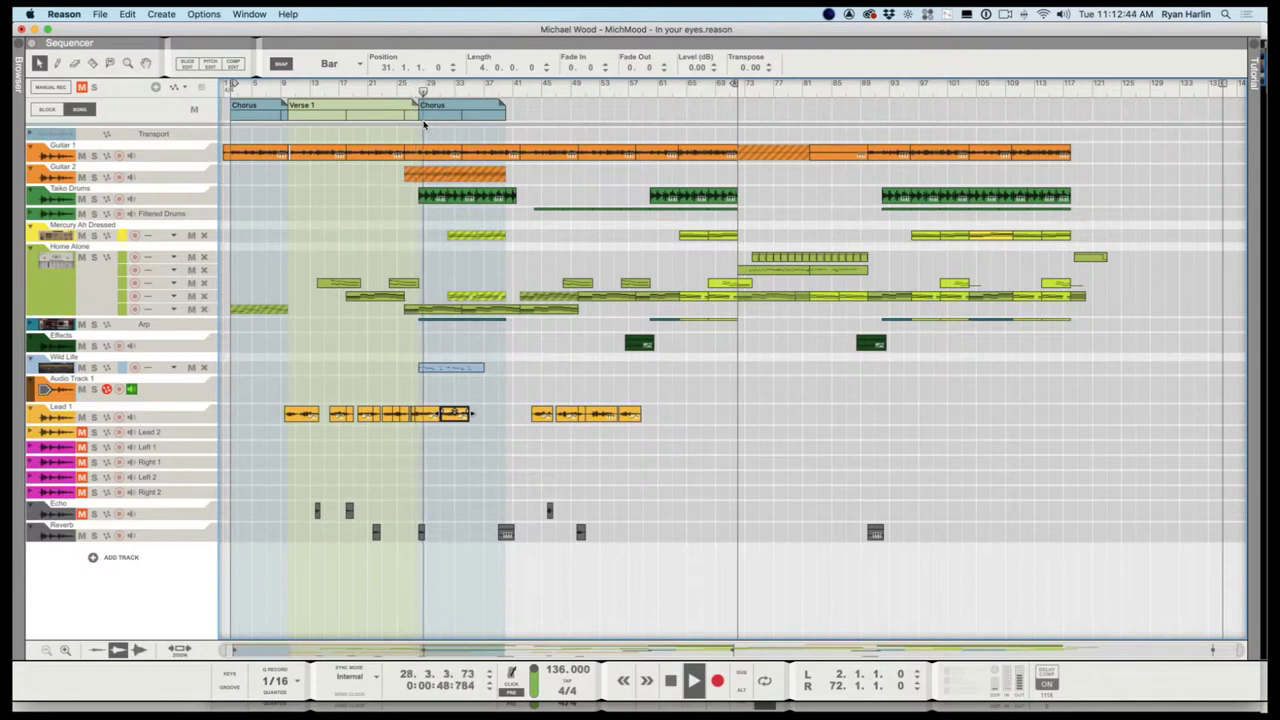
key("super+Tab")
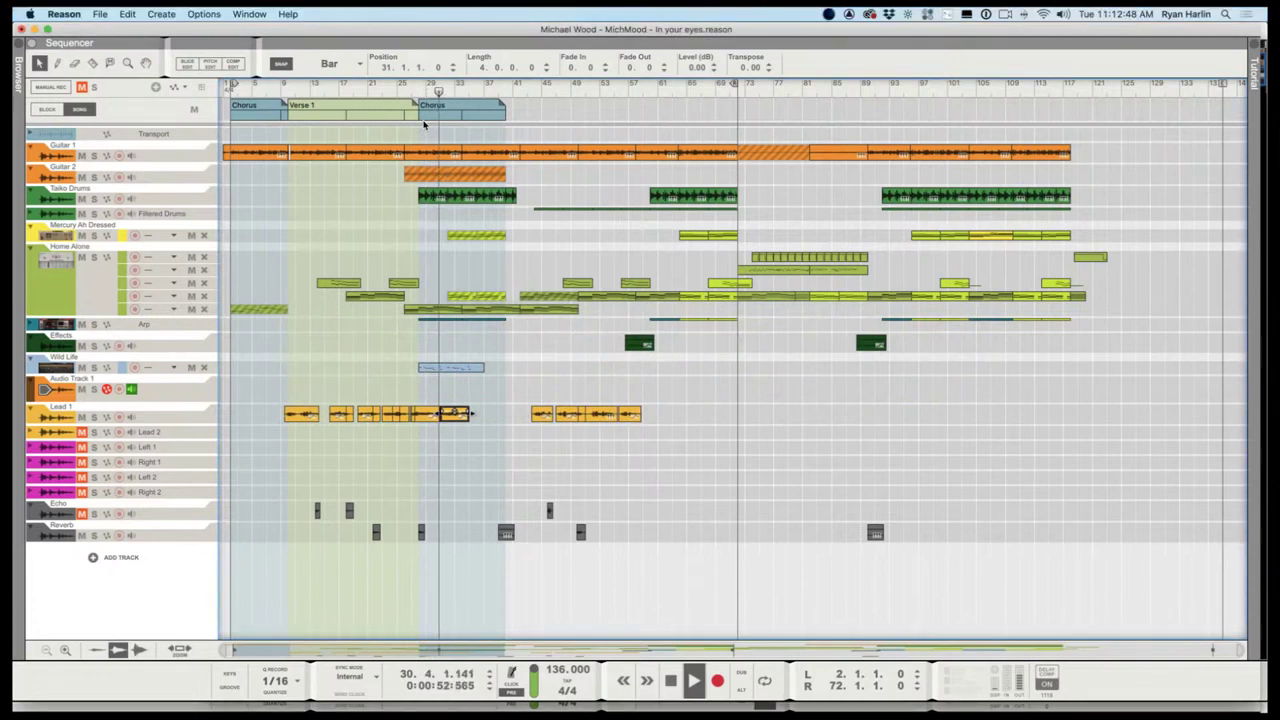
Stop playback and mute the Lead 1 clip at bar 31
left_click(500, 430)
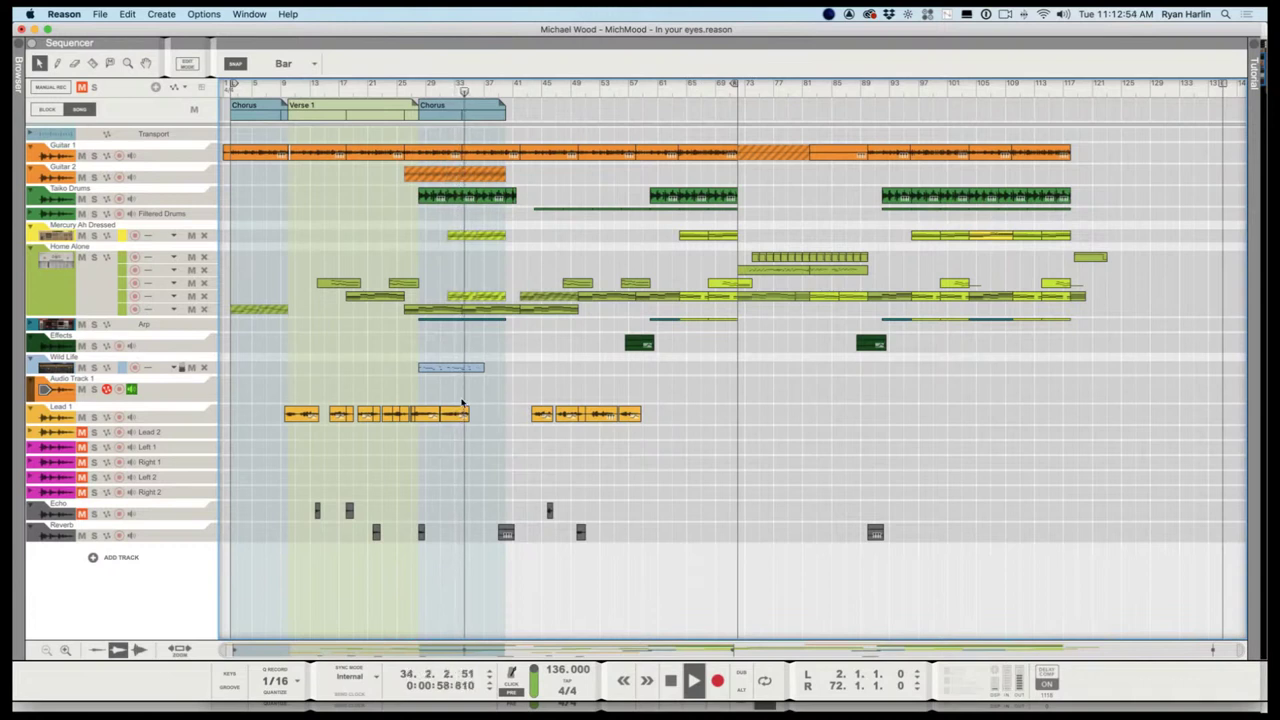
key("space")
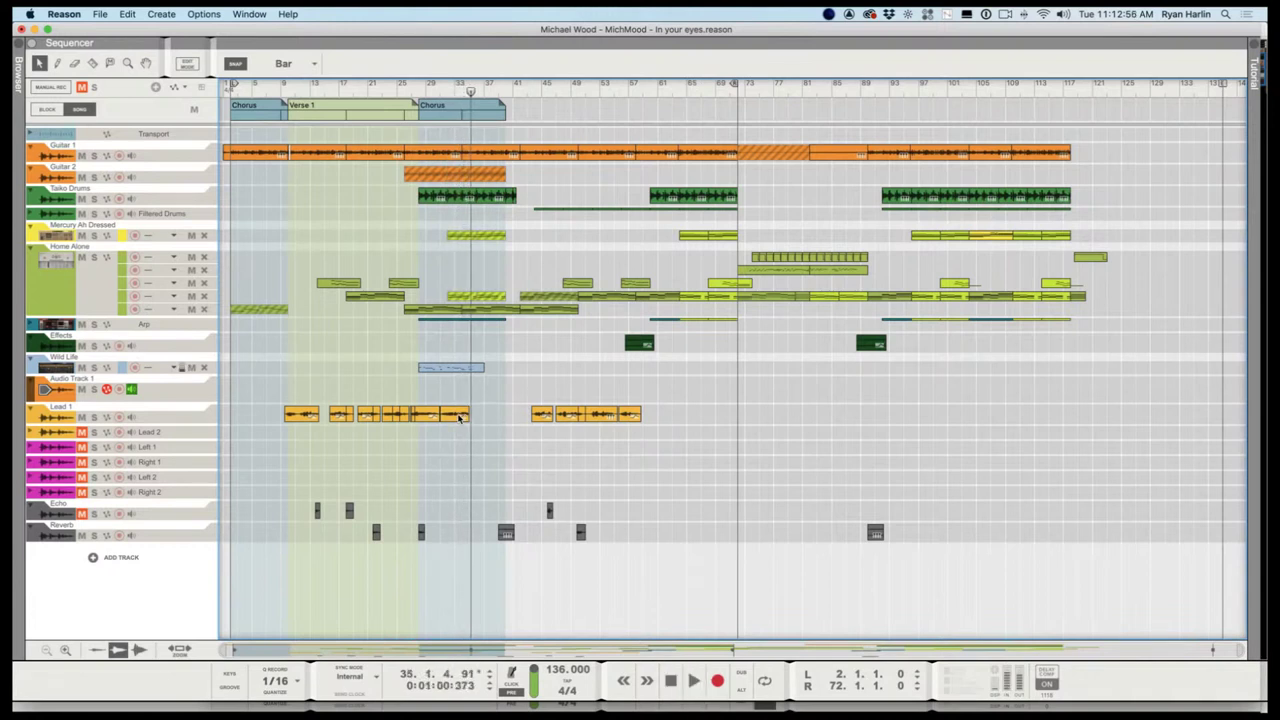
left_click(459, 418)
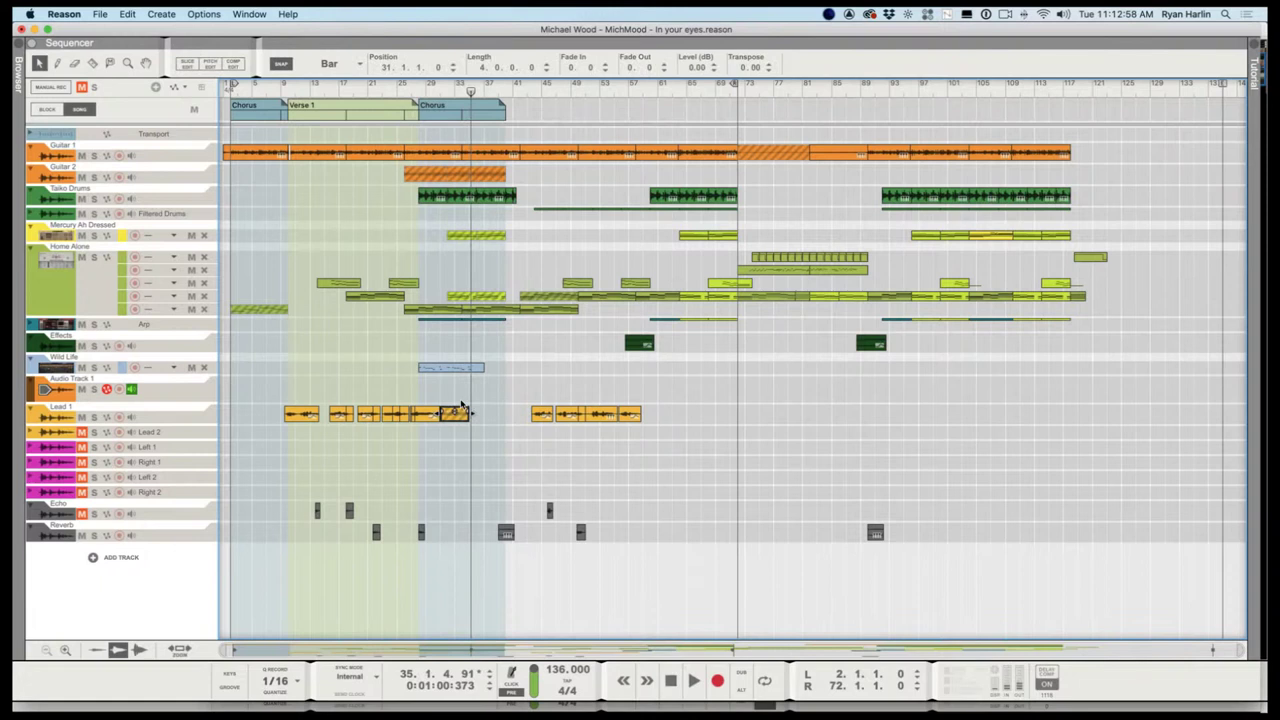
key("m")
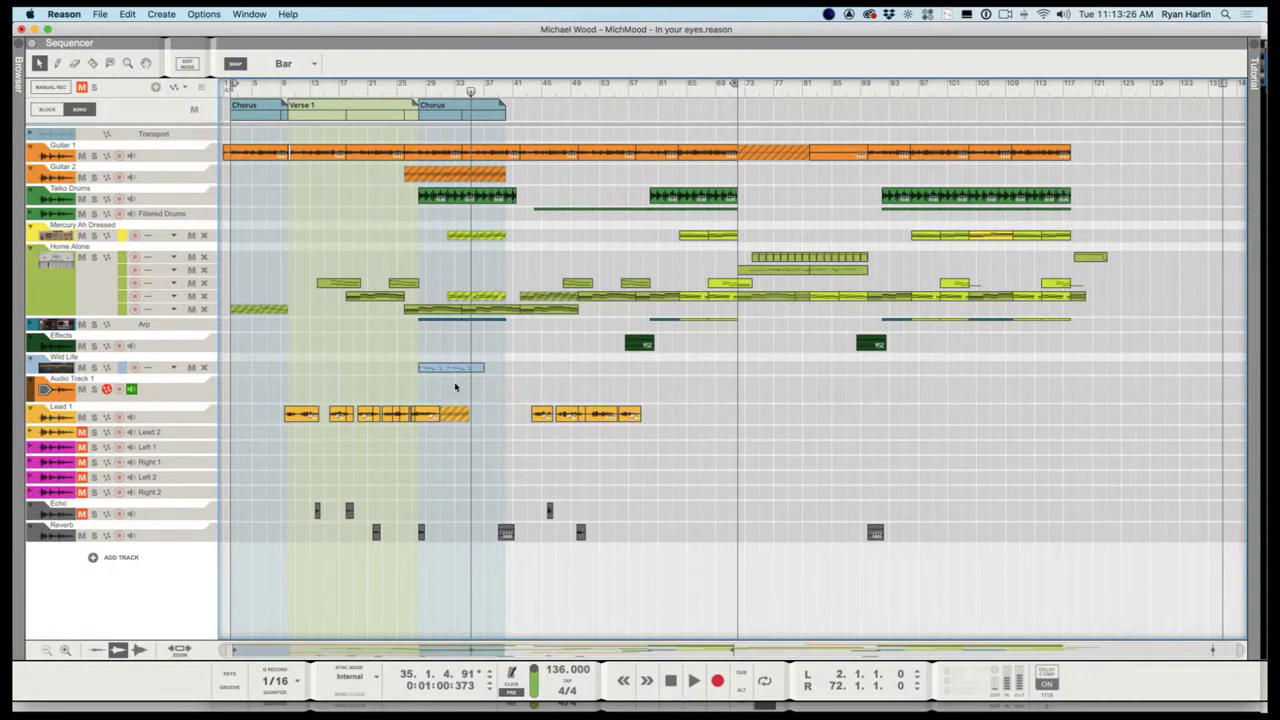
Unmute the Lead 1 clip at bar 31 to audition it from 27.1.1, and mute it again after stopping
left_click_drag(453, 93, 432, 92)
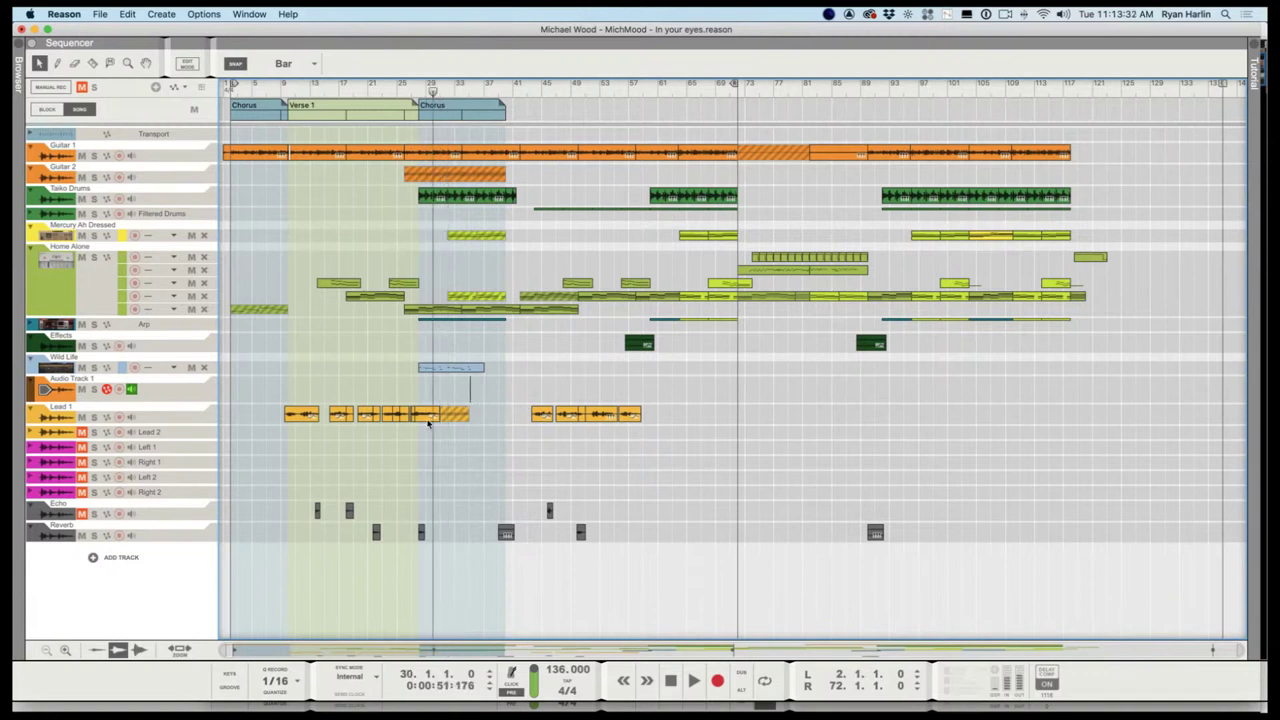
left_click(432, 423)
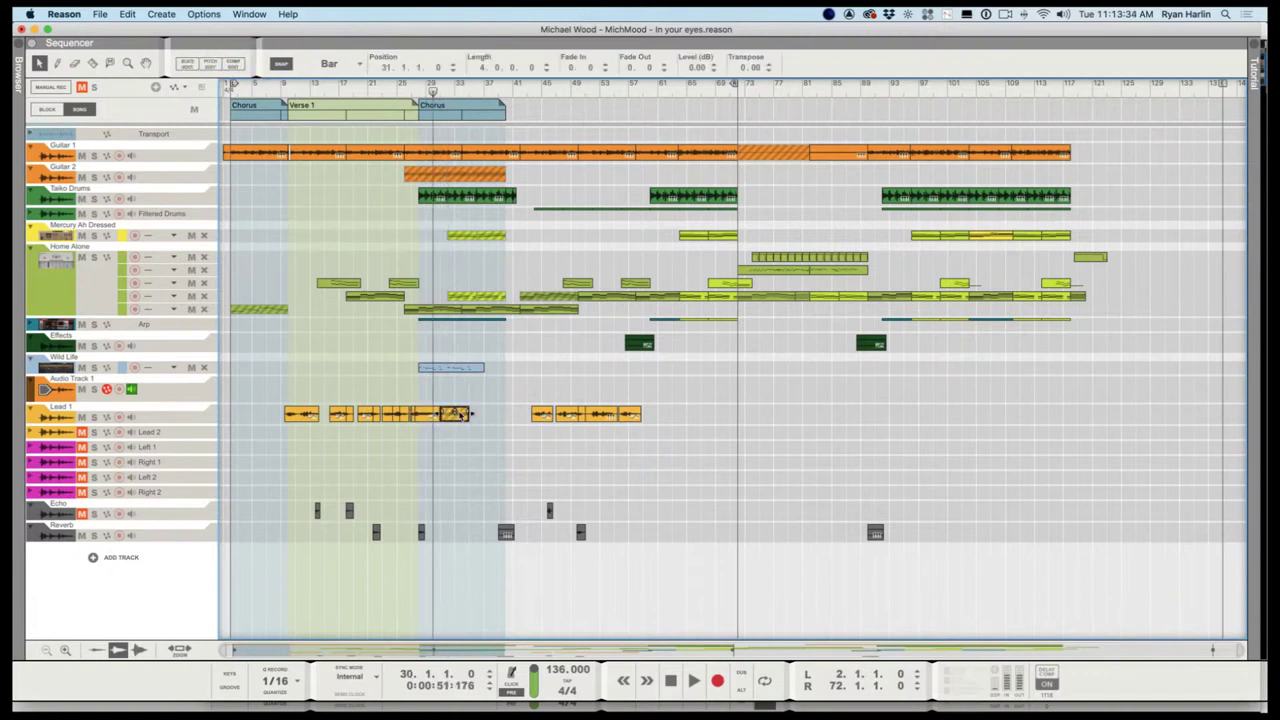
left_click(456, 414)
left_click_drag(429, 91, 409, 89)
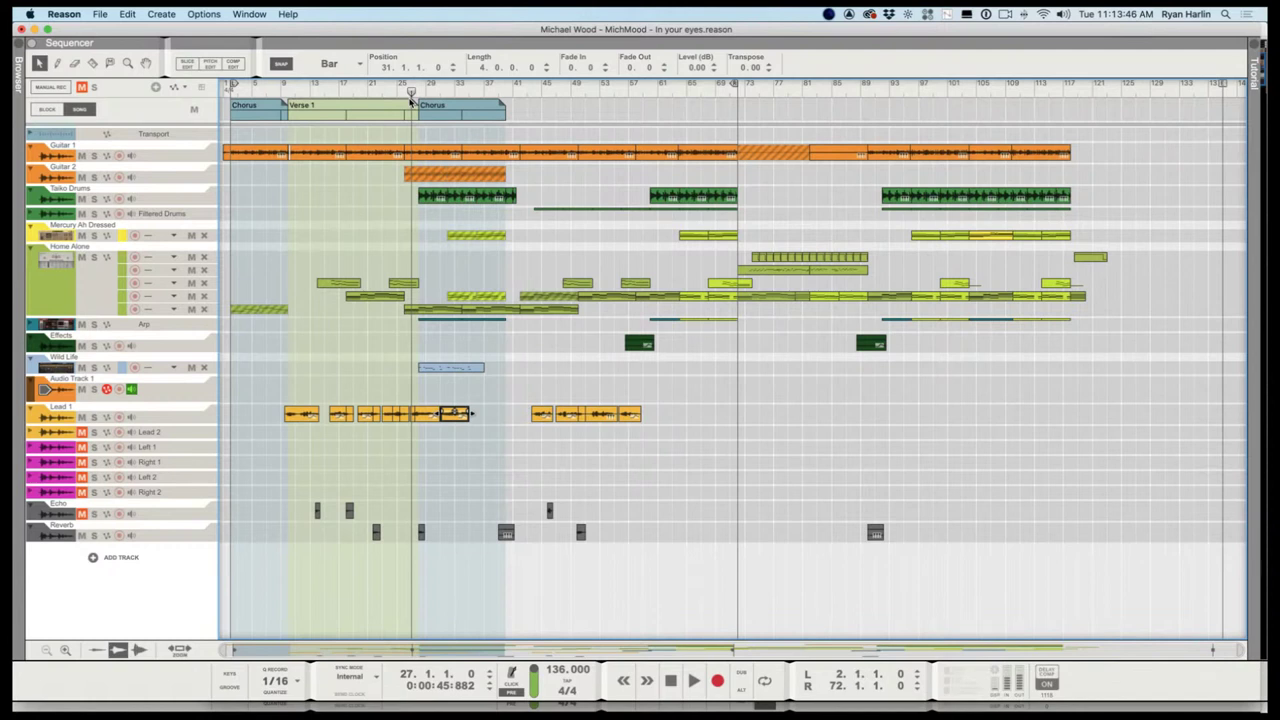
key("space")
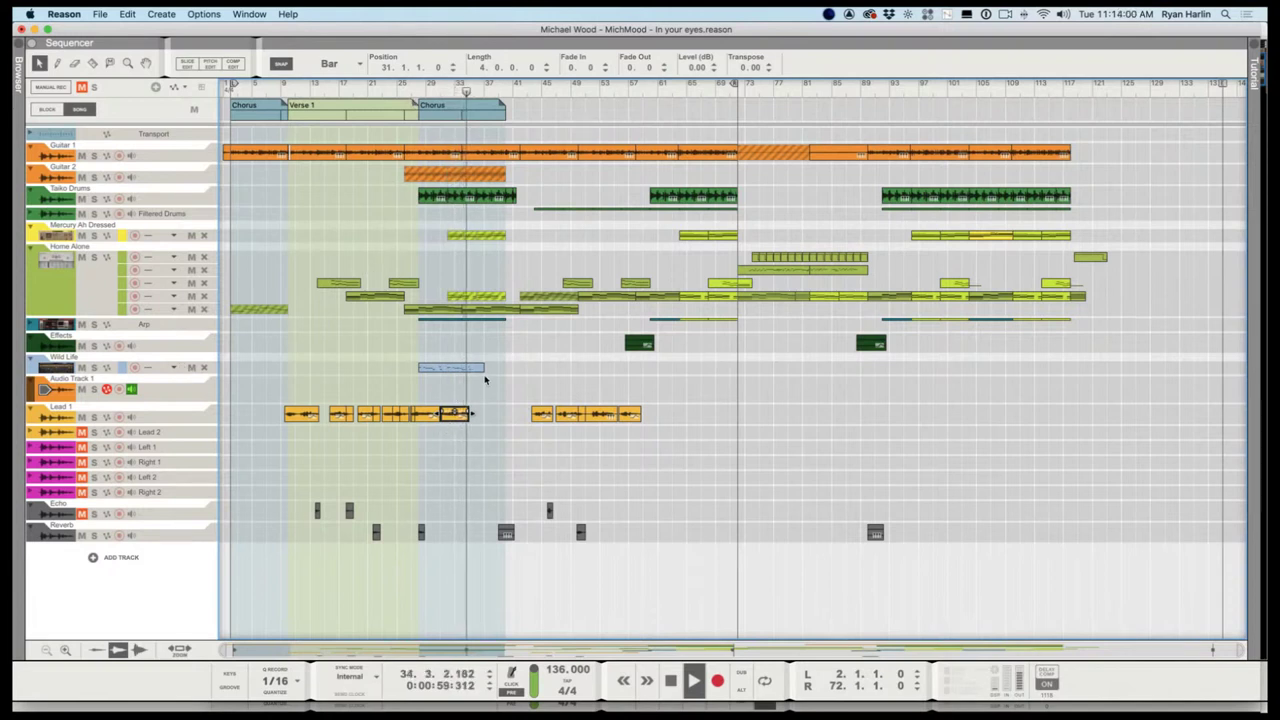
key("space")
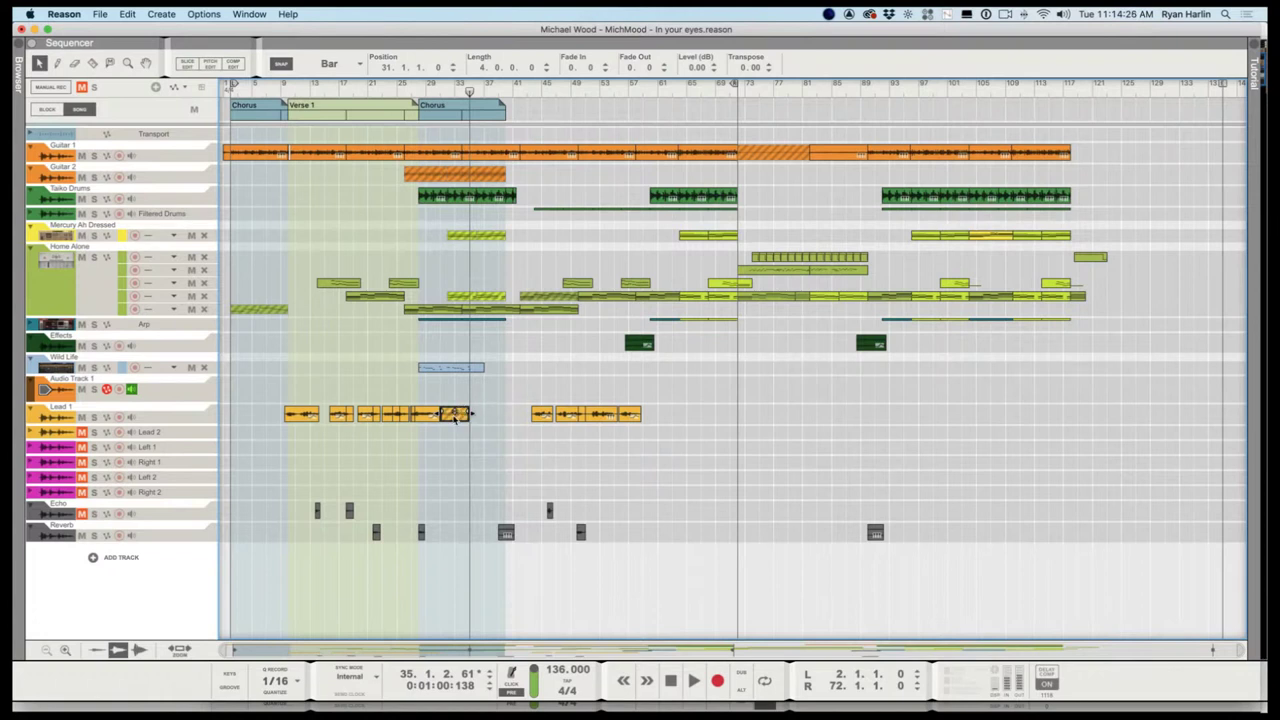
Move the muted Lead 1 clip from bar 31 out to 130.1.1 and play from 27.1.1 to hear the chorus without it
left_click_drag(457, 414, 1178, 422)
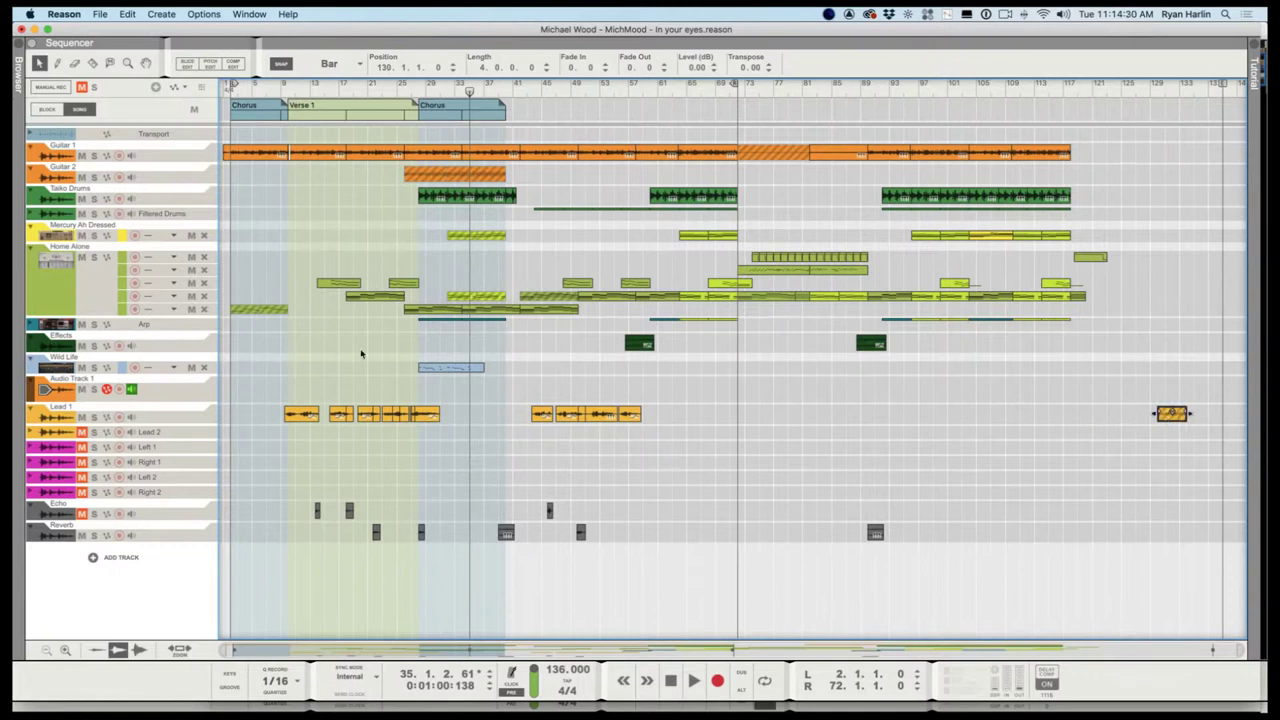
left_click_drag(424, 90, 414, 92)
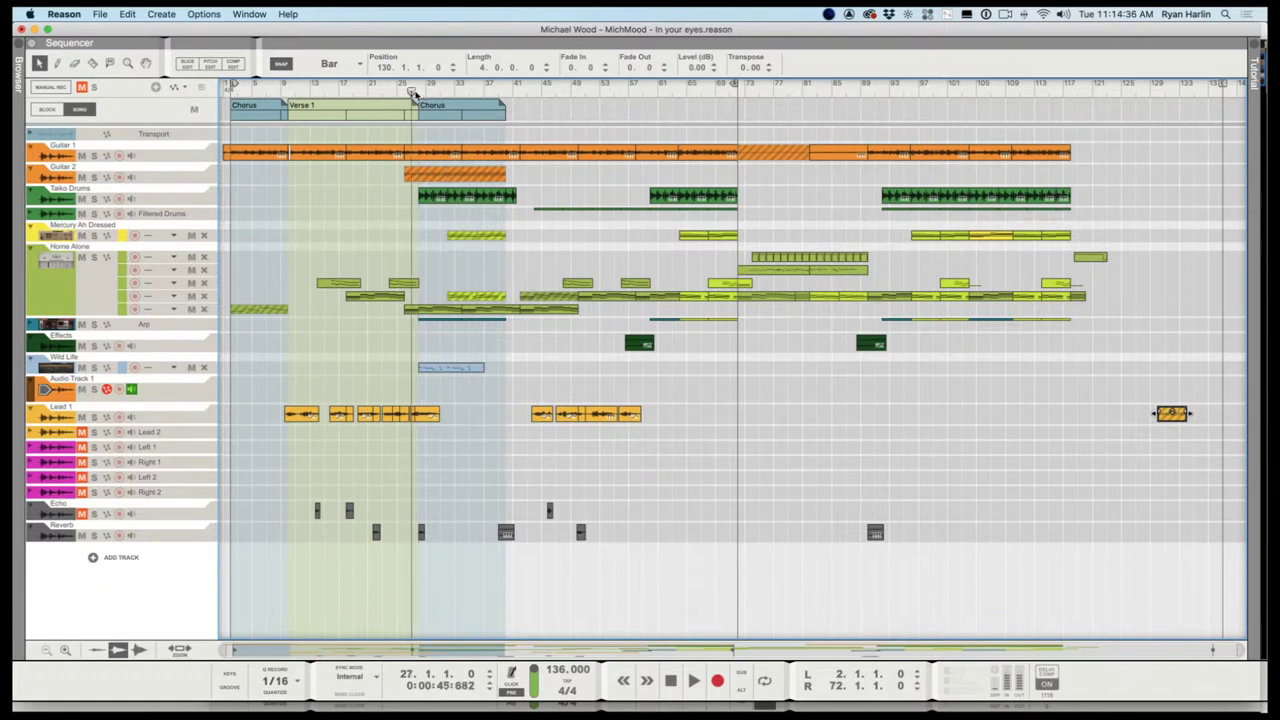
key("space")
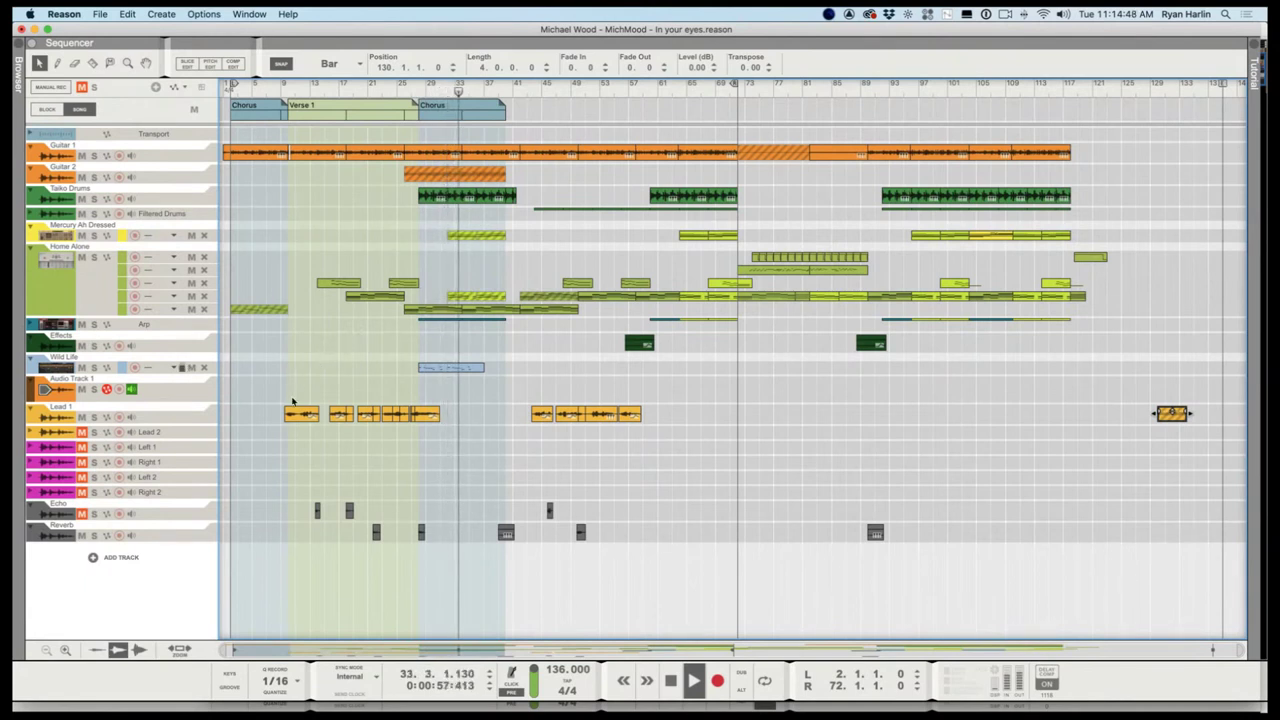
left_click(414, 402)
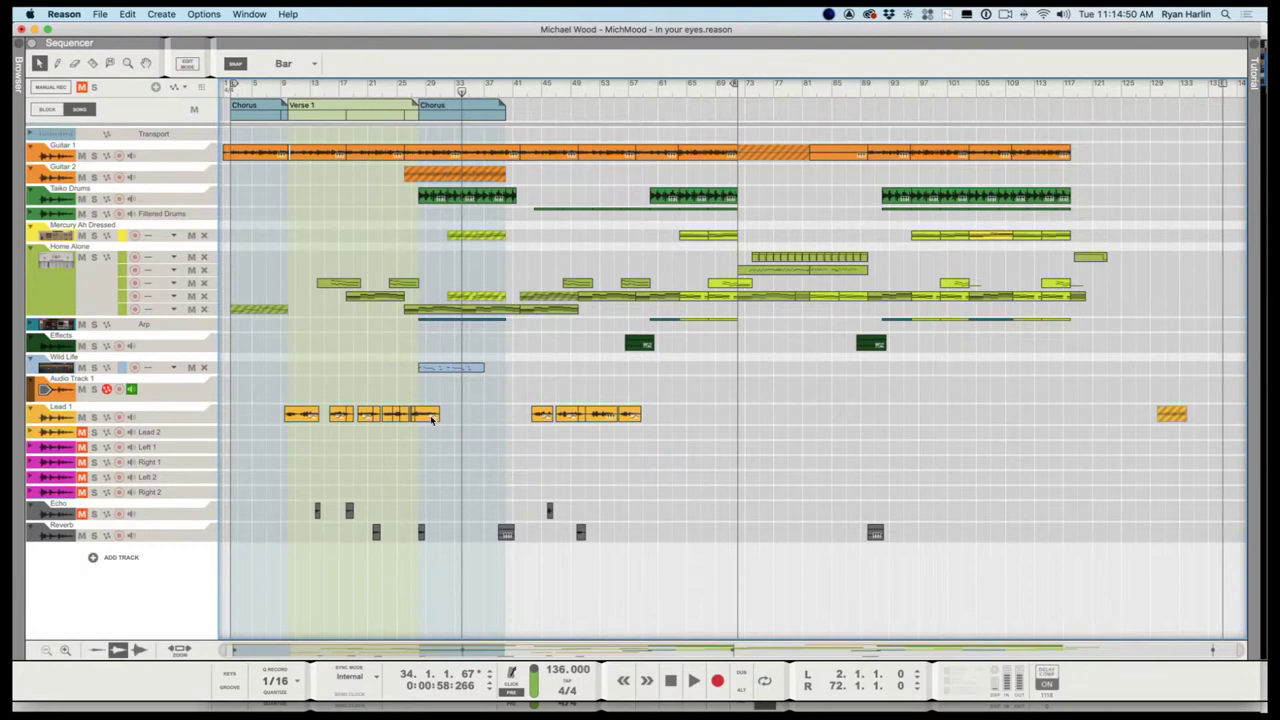
Copy the Lead 1 clips that start at bar 27 to bar 31 and play from bar 30 to hear the repeated phrase
scroll(432, 420, "up", 3)
scroll(404, 452, "up", 3)
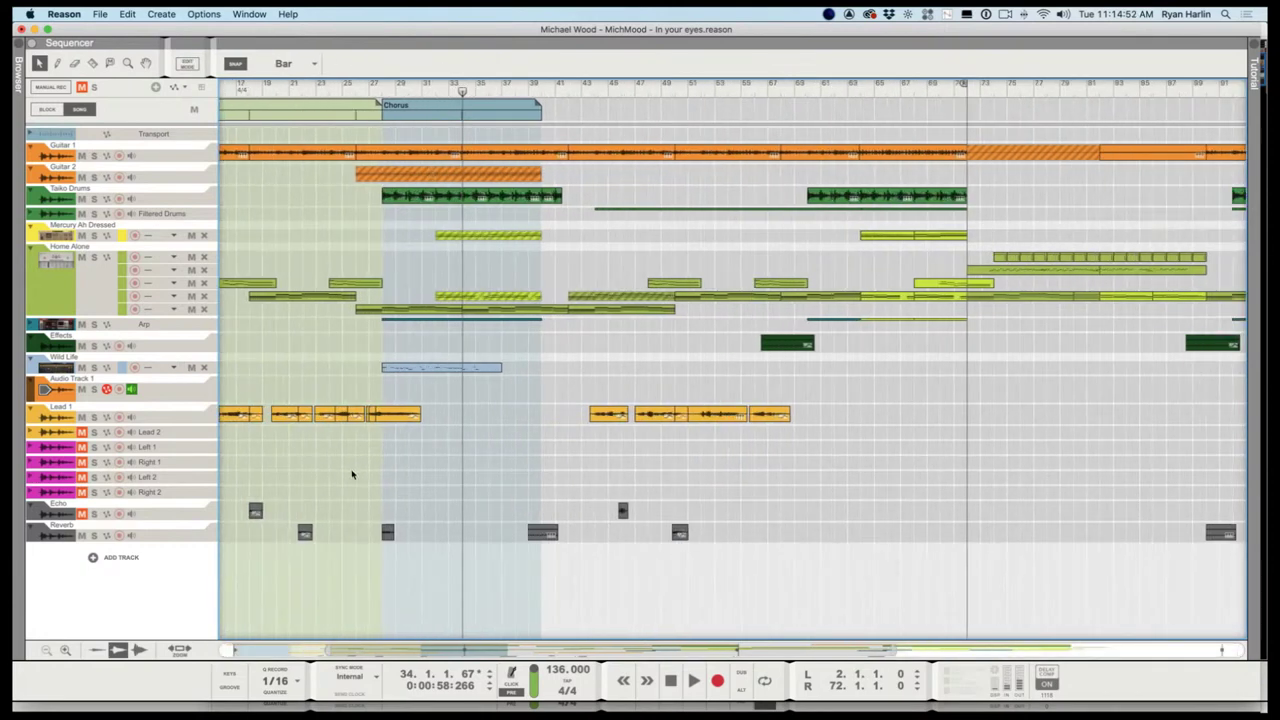
scroll(326, 389, "up", 3)
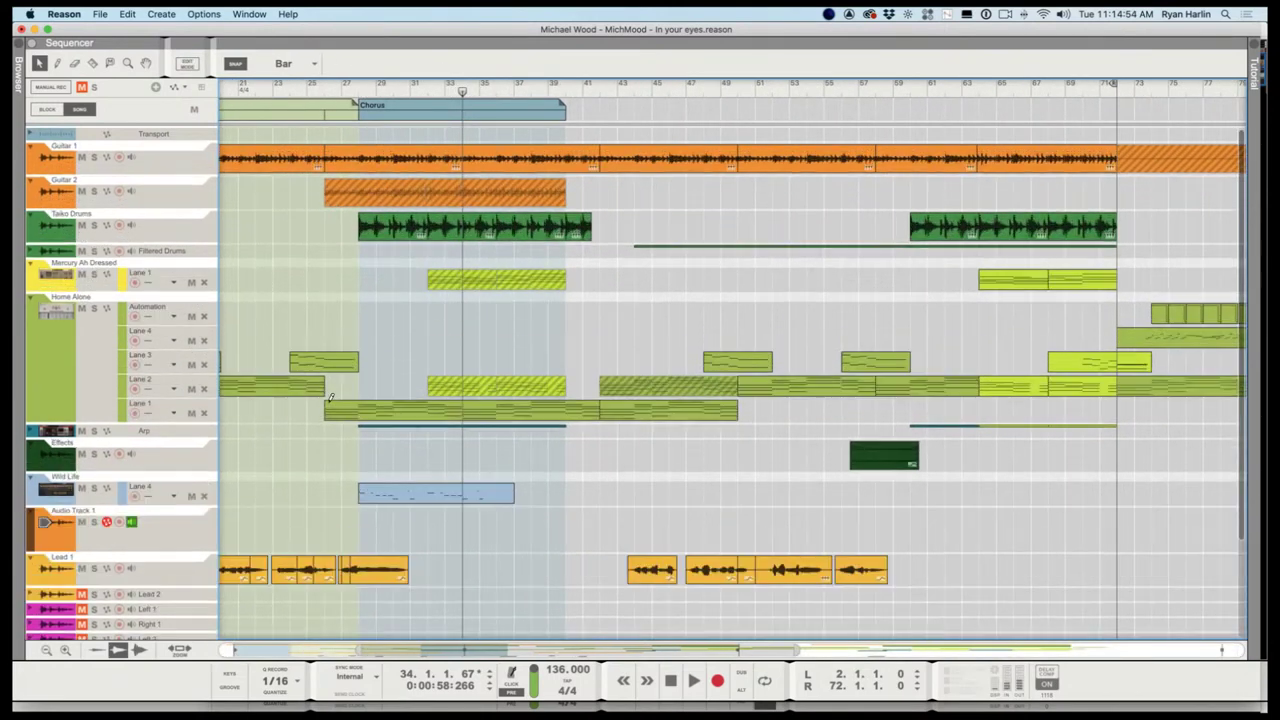
scroll(330, 410, "down", 3)
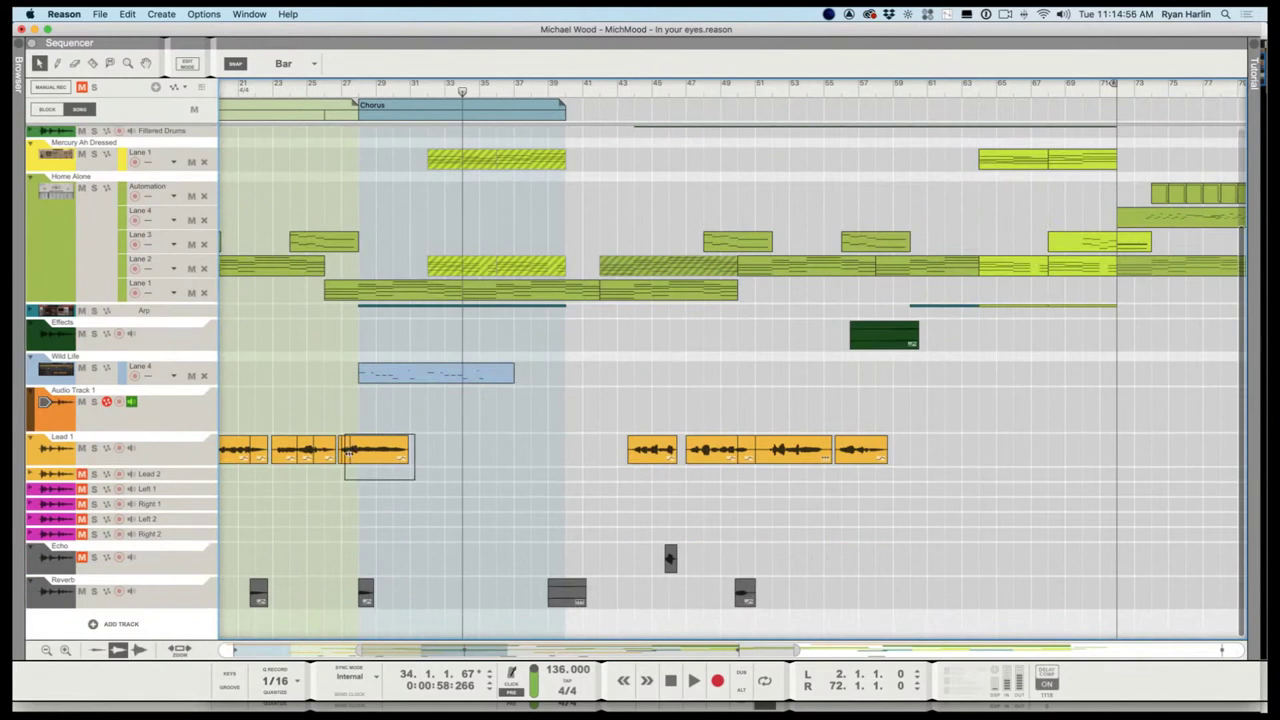
left_click_drag(354, 453, 427, 463)
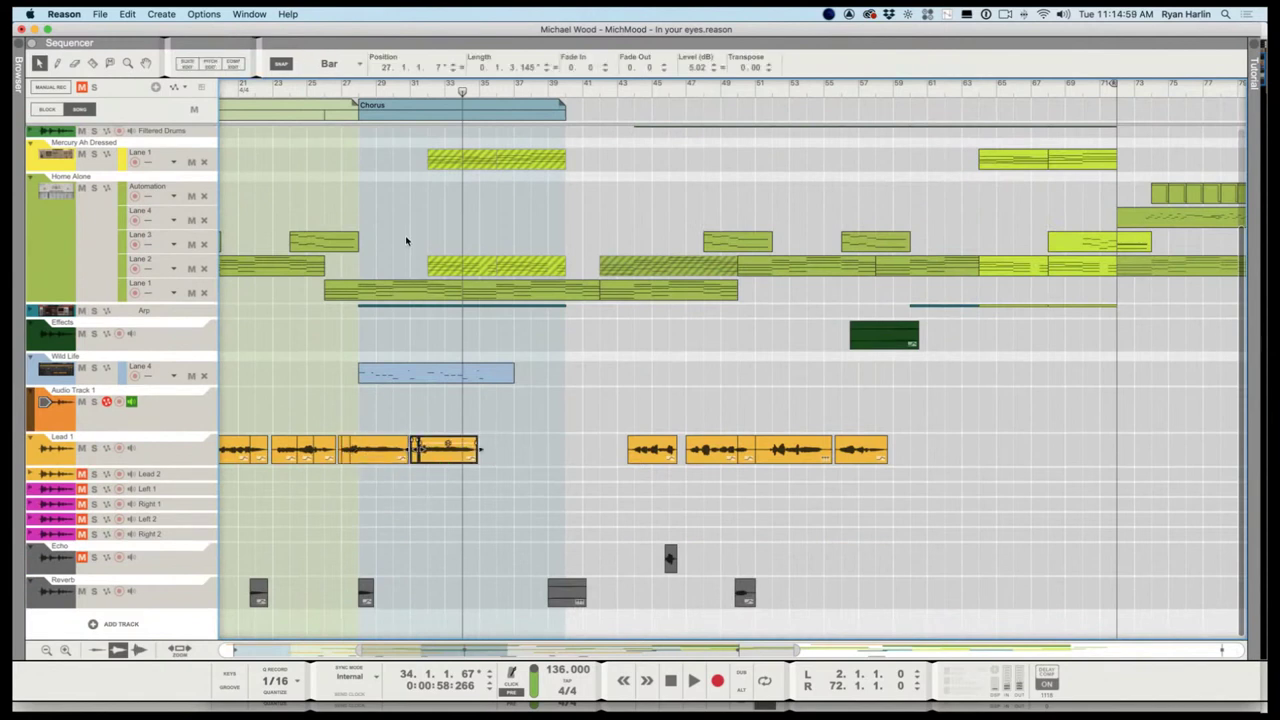
left_click(397, 92)
key("space")
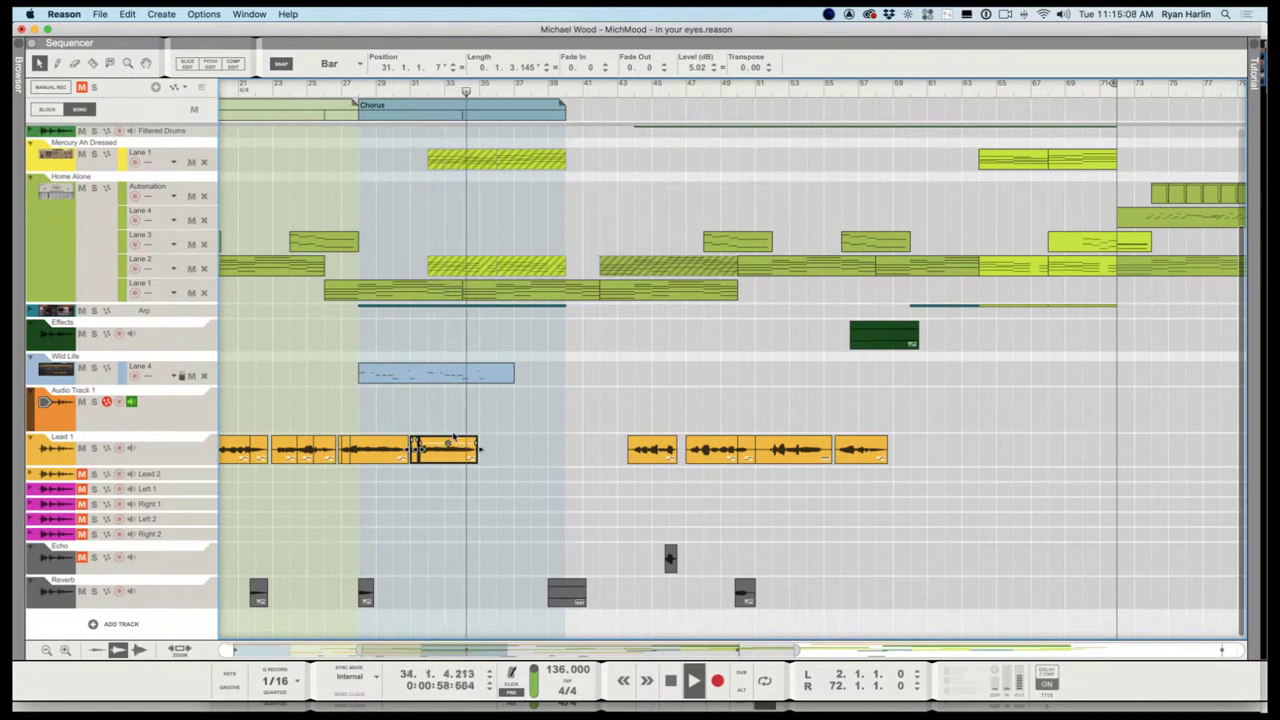
key("space")
Move the song position back through Verse 1 to 17.1.1 to locate the Lead 1 phrases
left_click(357, 91)
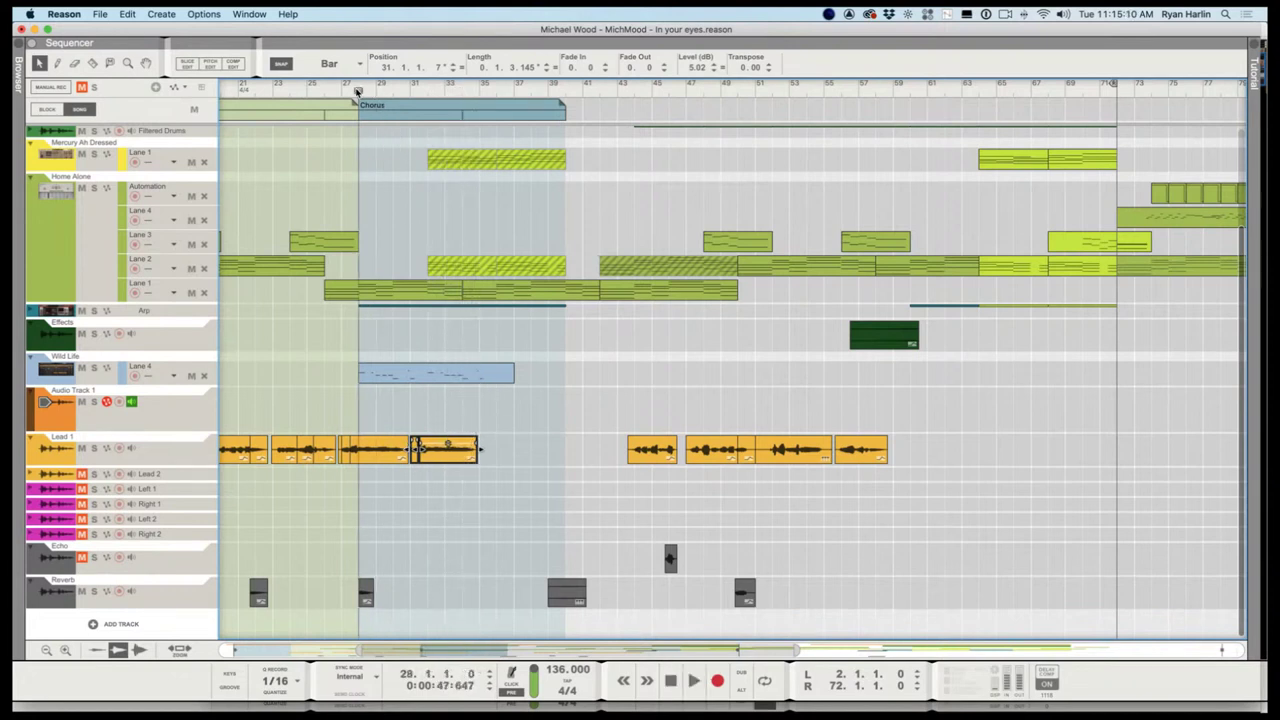
left_click(290, 92)
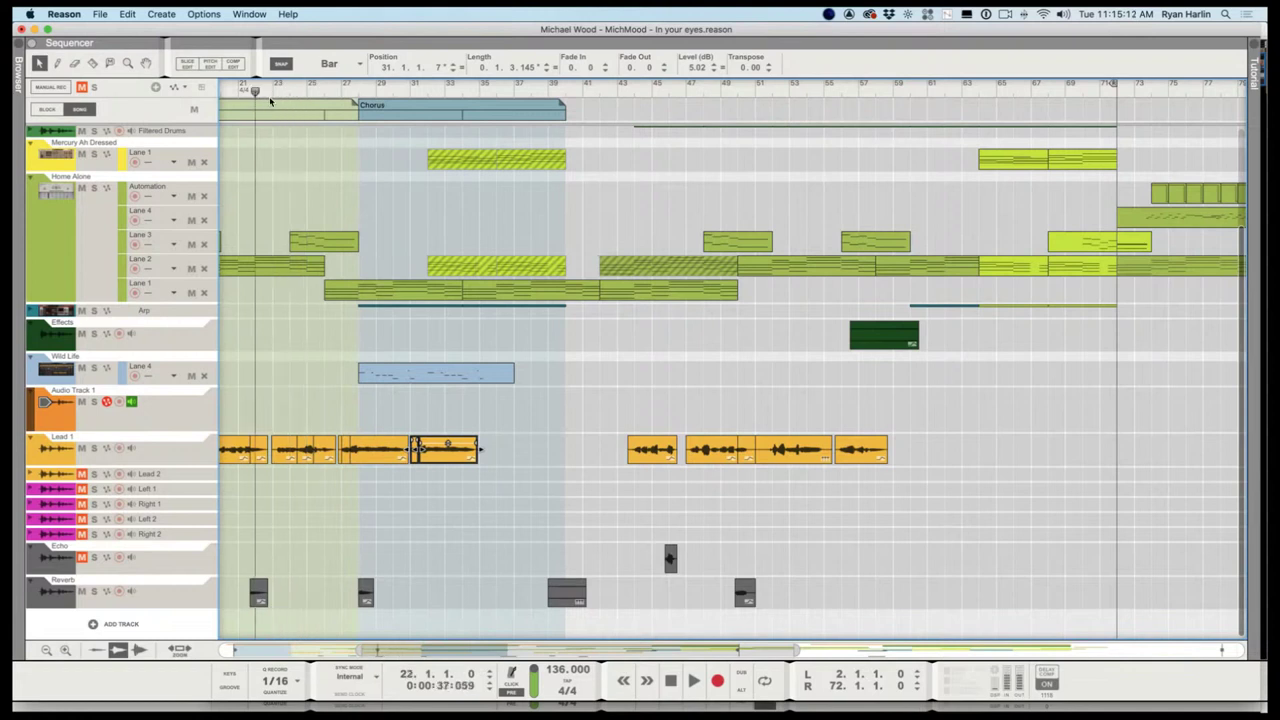
left_click(307, 92)
key("KP_7")
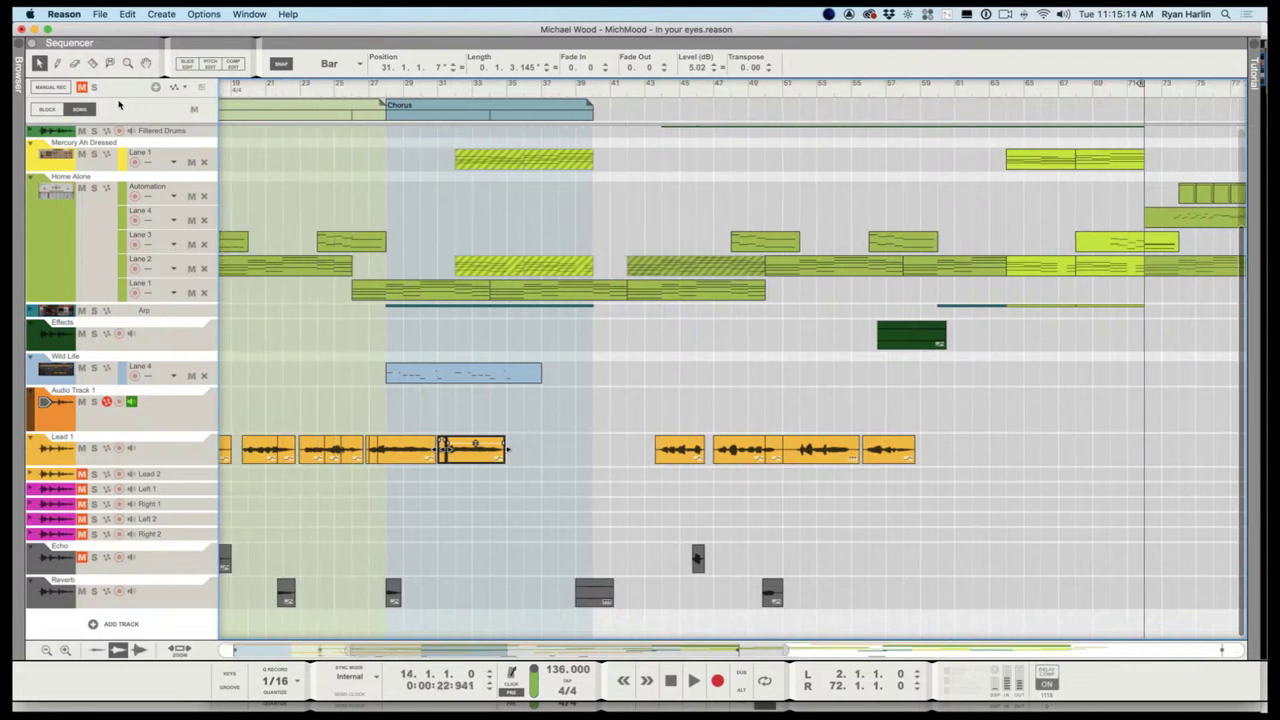
left_click_drag(412, 97, 290, 100)
key("KP_7")
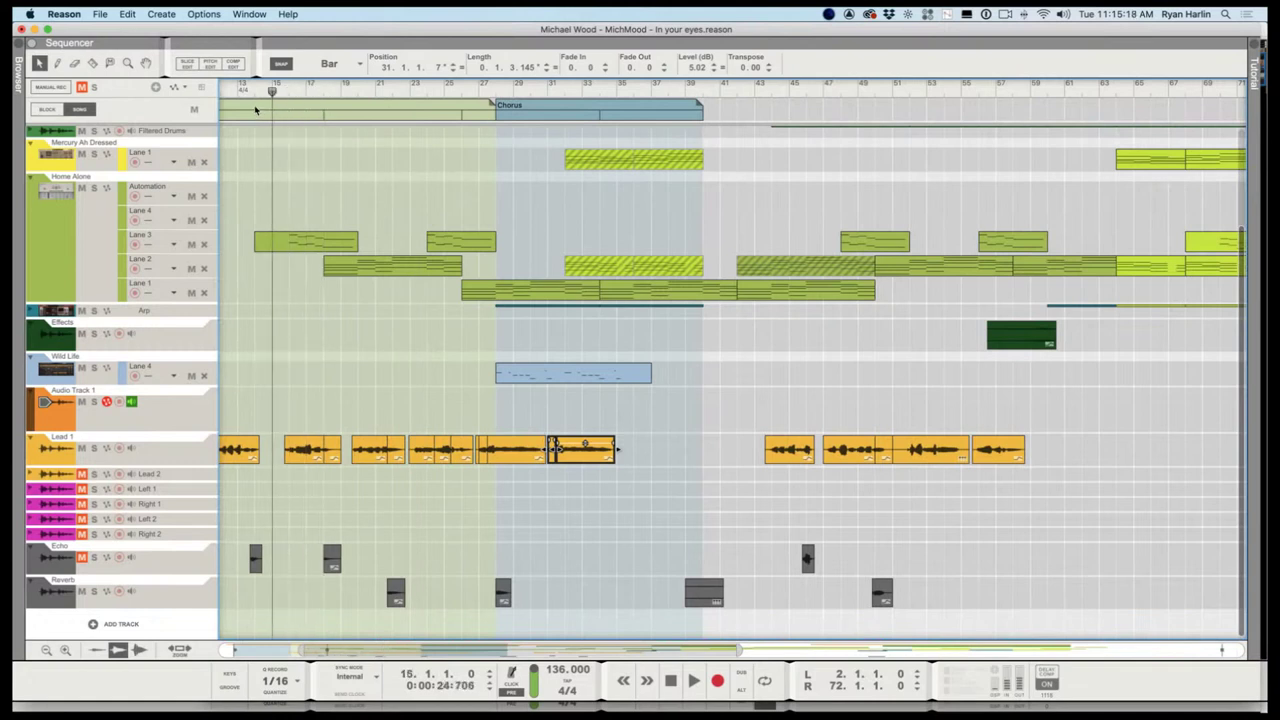
left_click(360, 119)
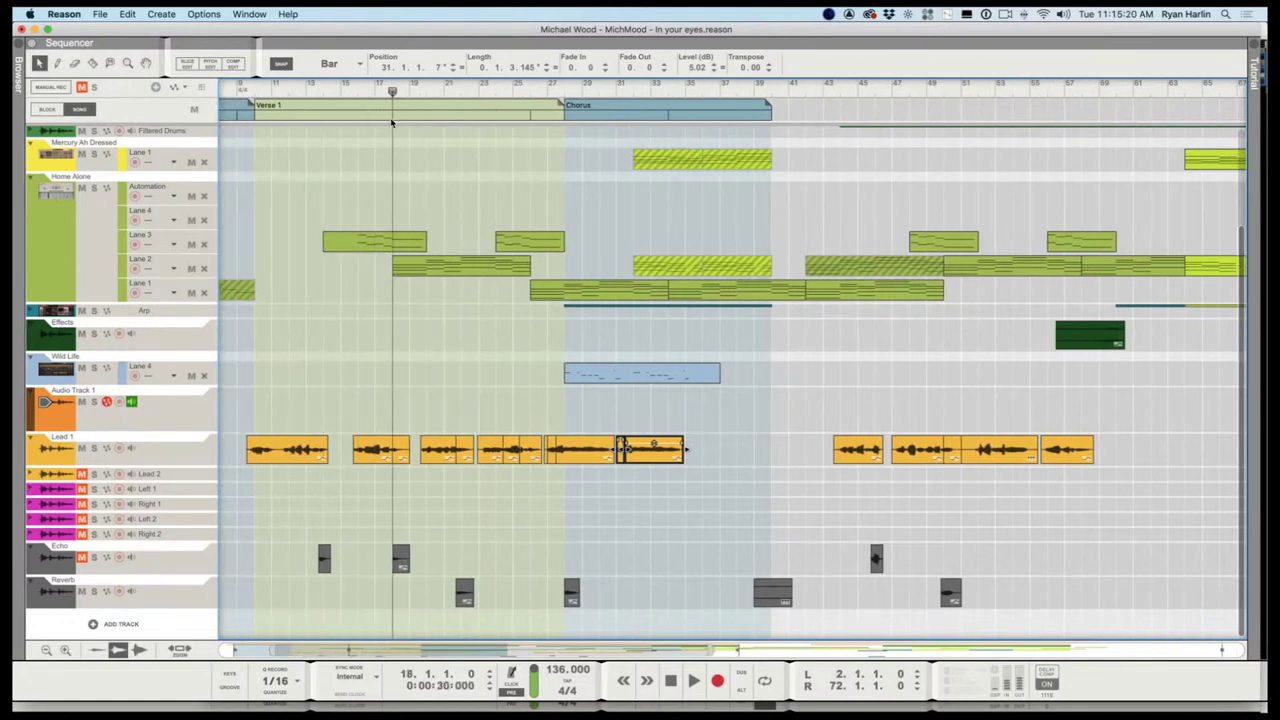
left_click_drag(240, 91, 383, 91)
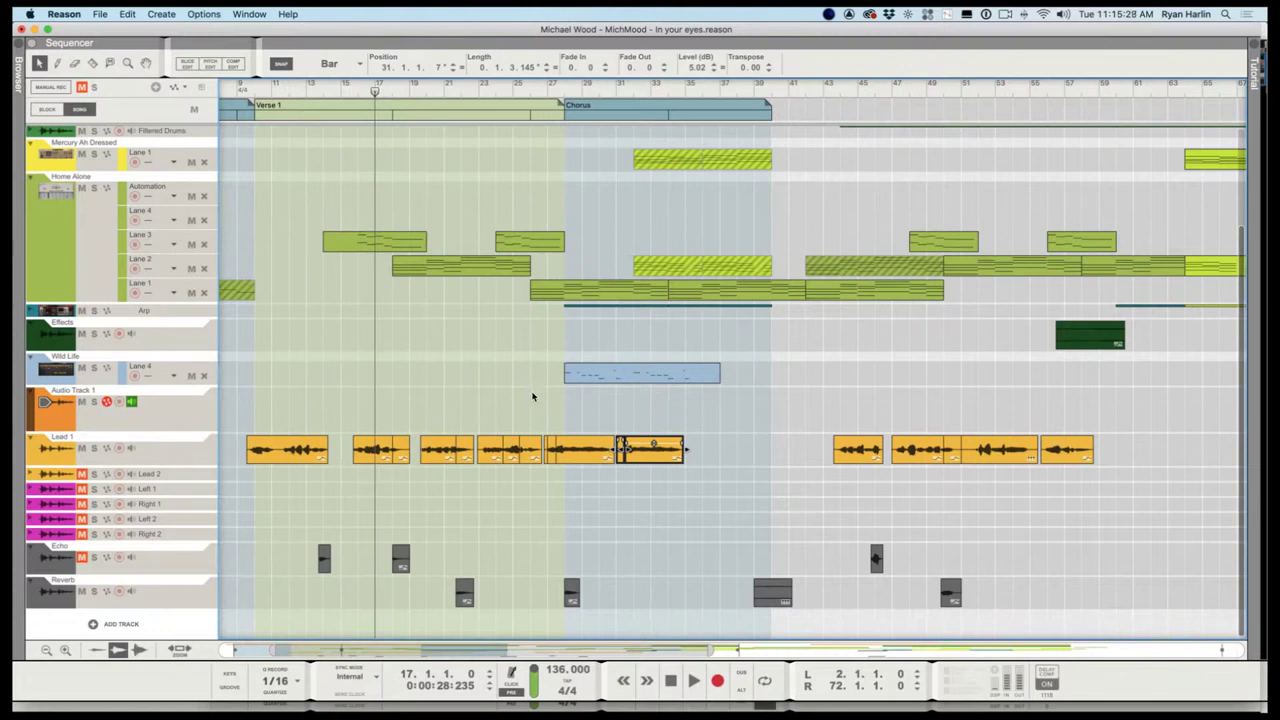
Play from 19.1.1 to hear the Lead 1 phrase in the middle of Verse 1
left_click(409, 91)
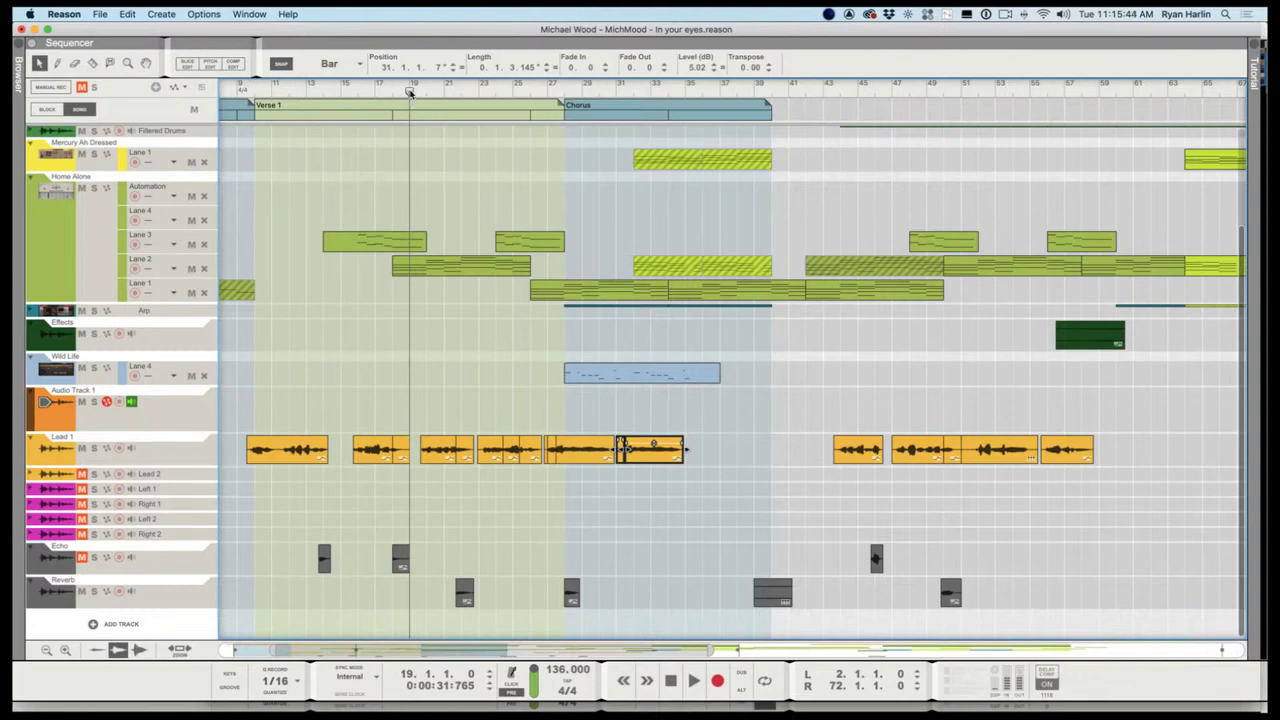
mouse_move(409, 91)
left_mouse_down()
mouse_move(443, 91)
mouse_move(409, 91)
left_mouse_up()
scroll(413, 320, "up", 5)
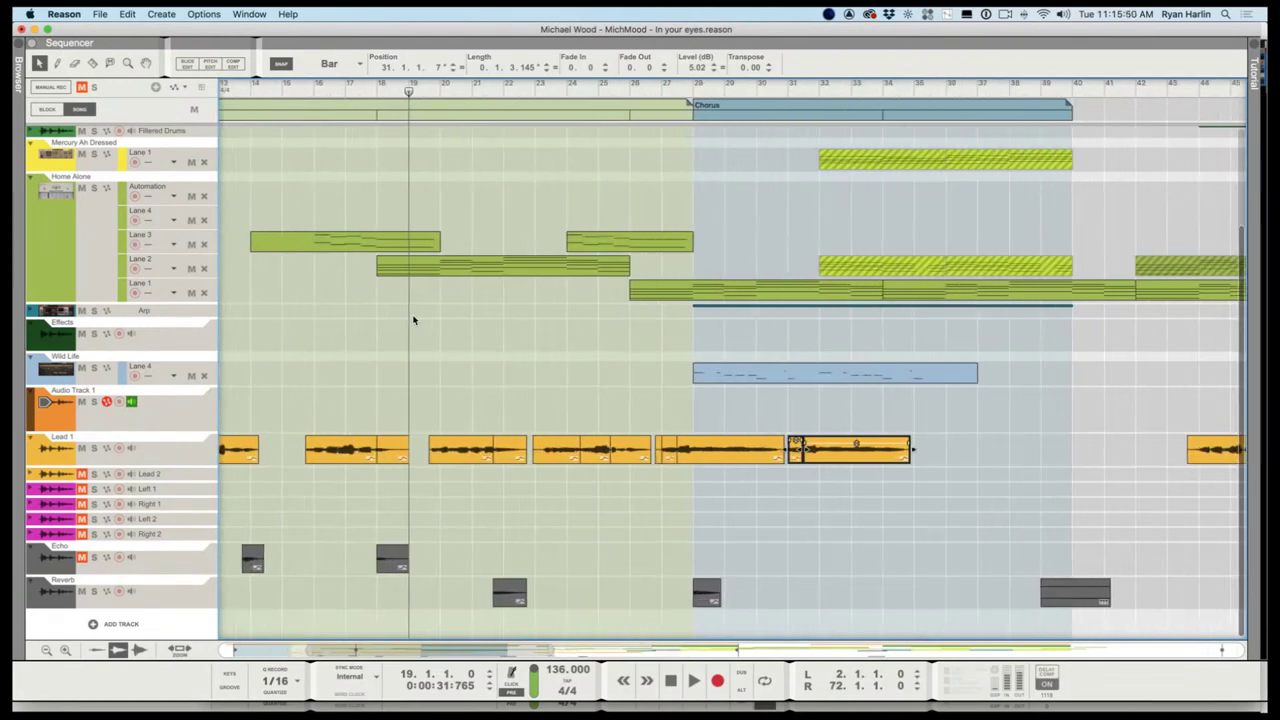
scroll(423, 446, "up", 3)
scroll(428, 444, "down", 2)
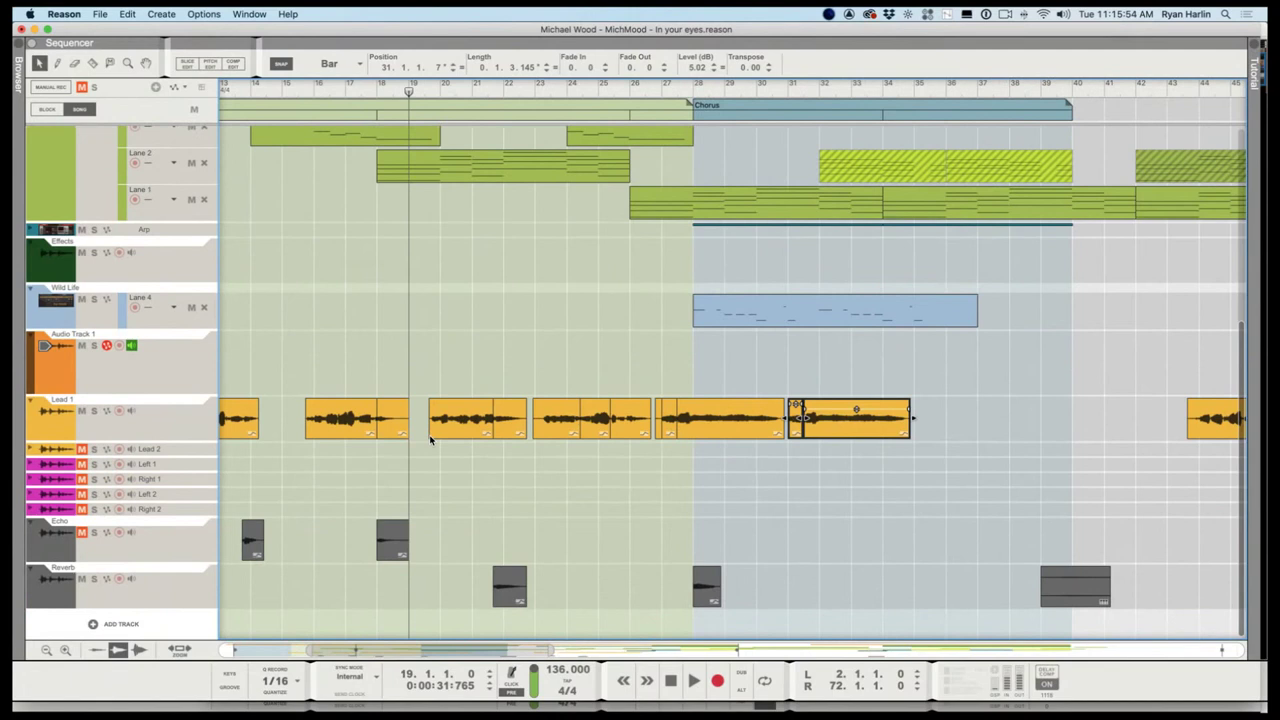
key("space")
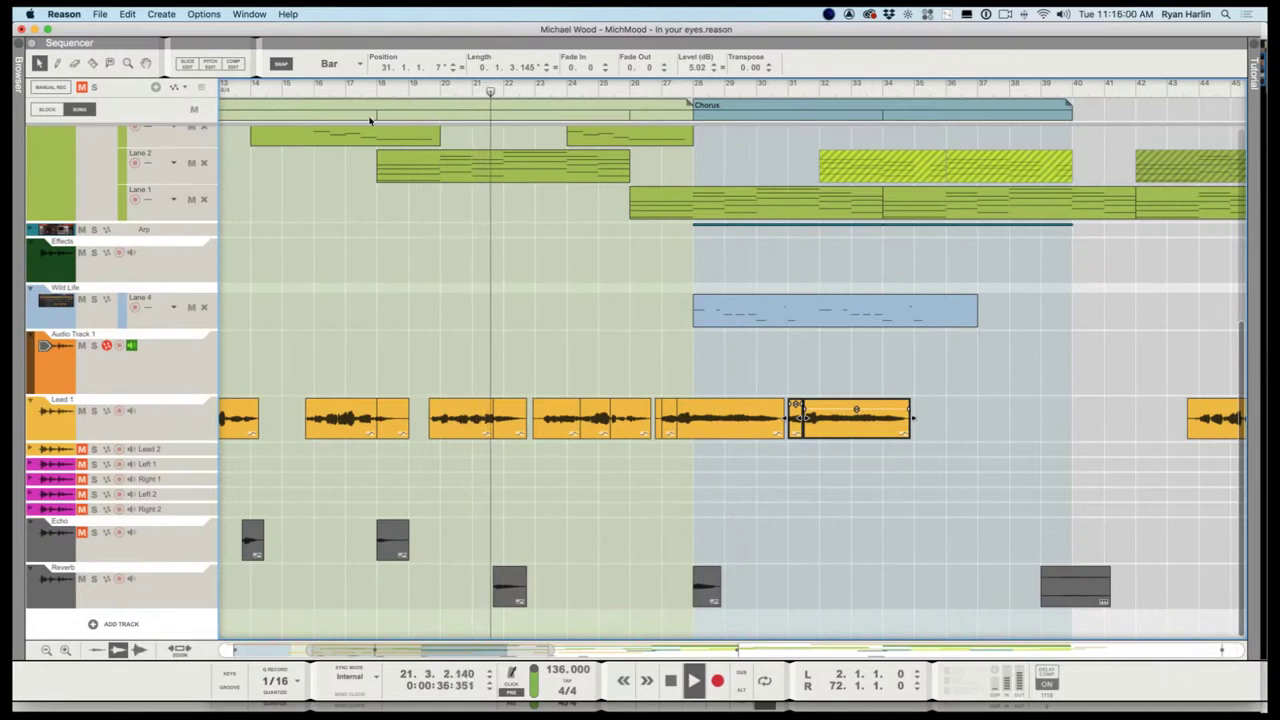
key("space")
Play the Lead 1 vocal from bar 15, and replay it from the start of Verse 1 at bar 10
left_click(440, 90)
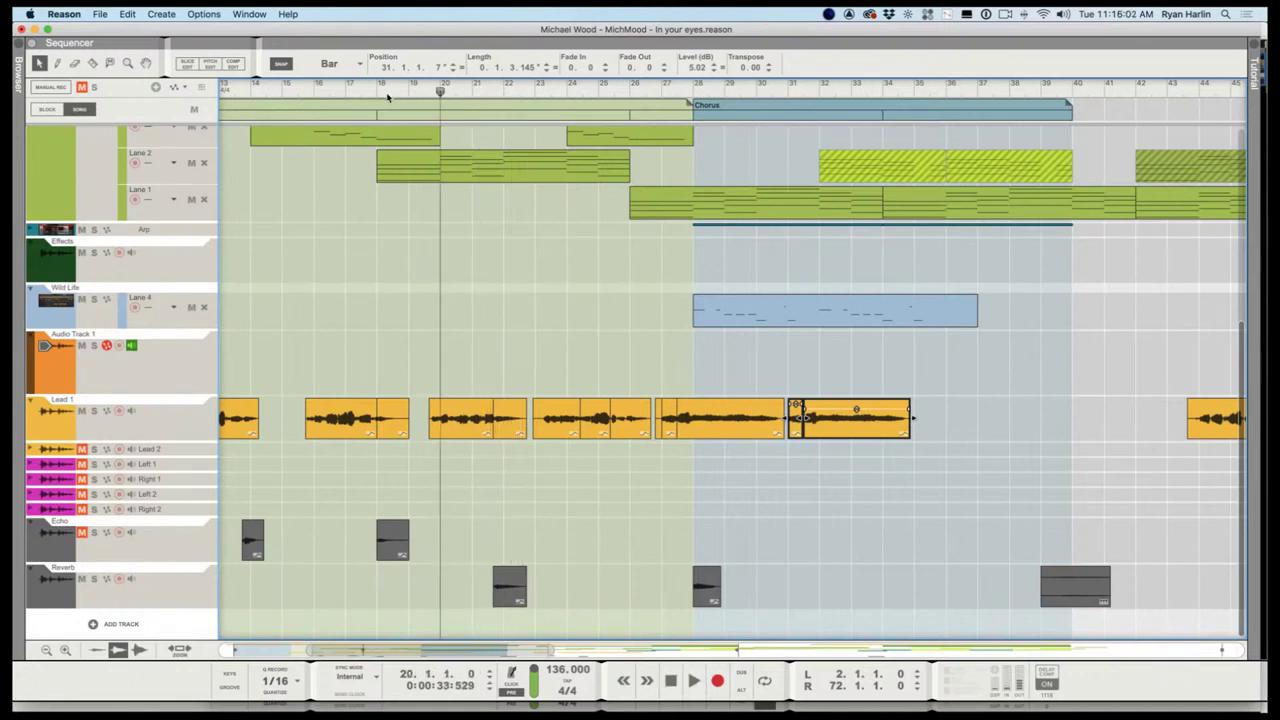
left_click(379, 90)
left_click(283, 90)
key("space")
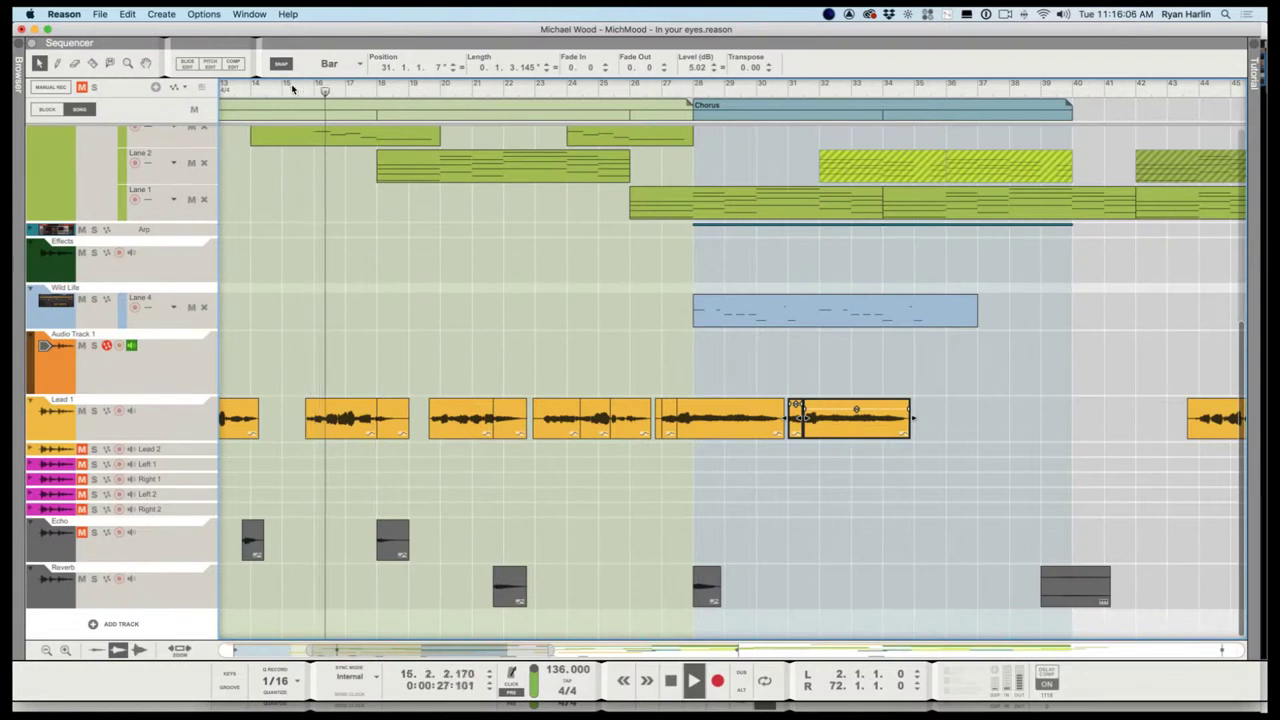
scroll(294, 90, "down", 5)
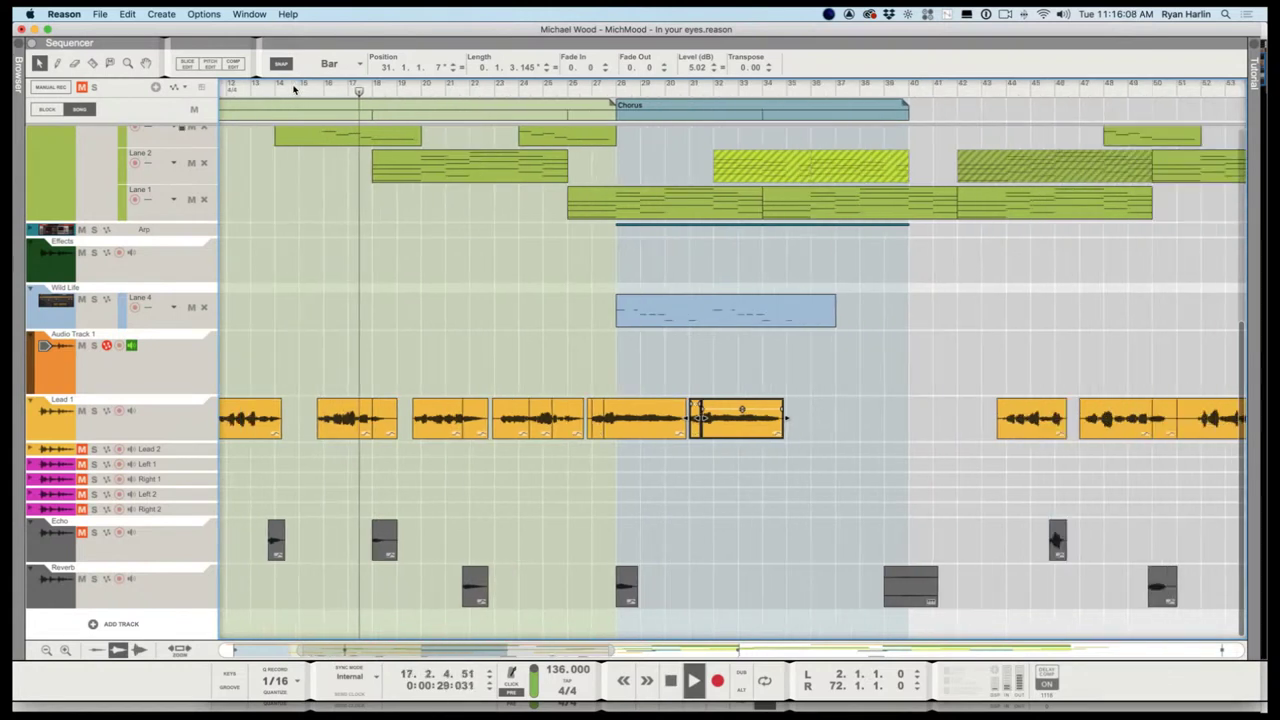
left_click(247, 92)
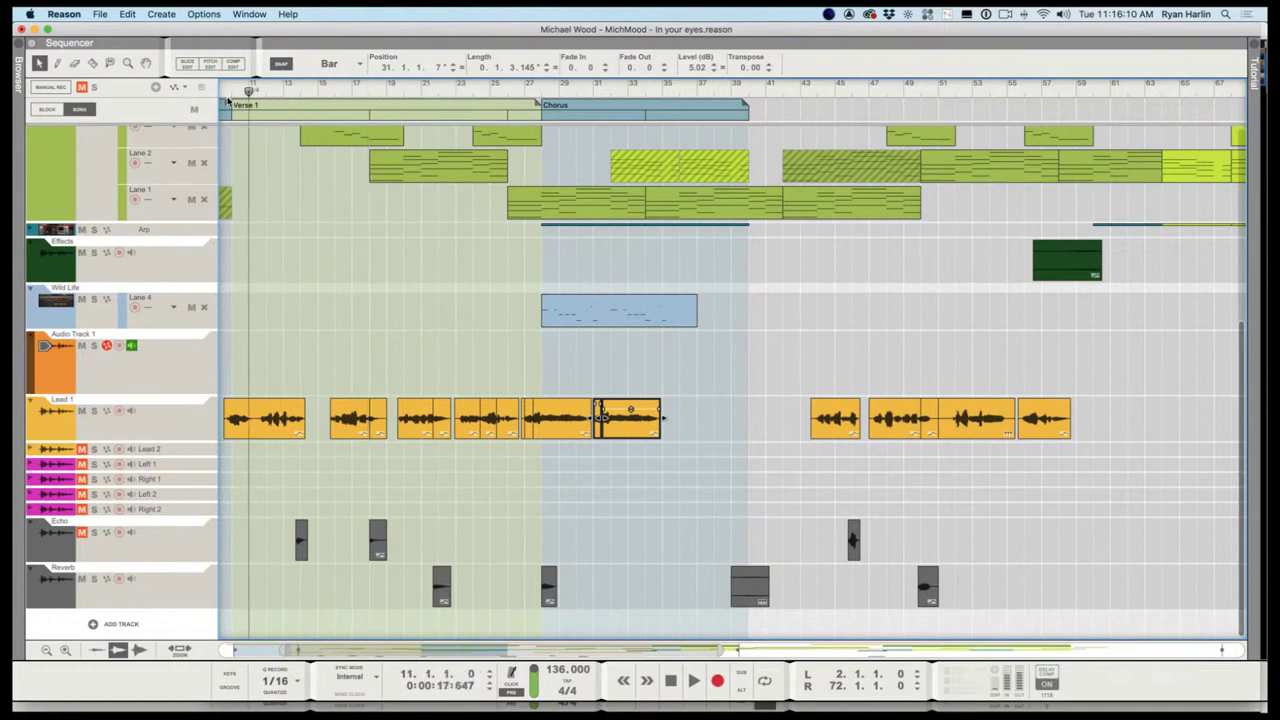
left_click(233, 92)
key("space")
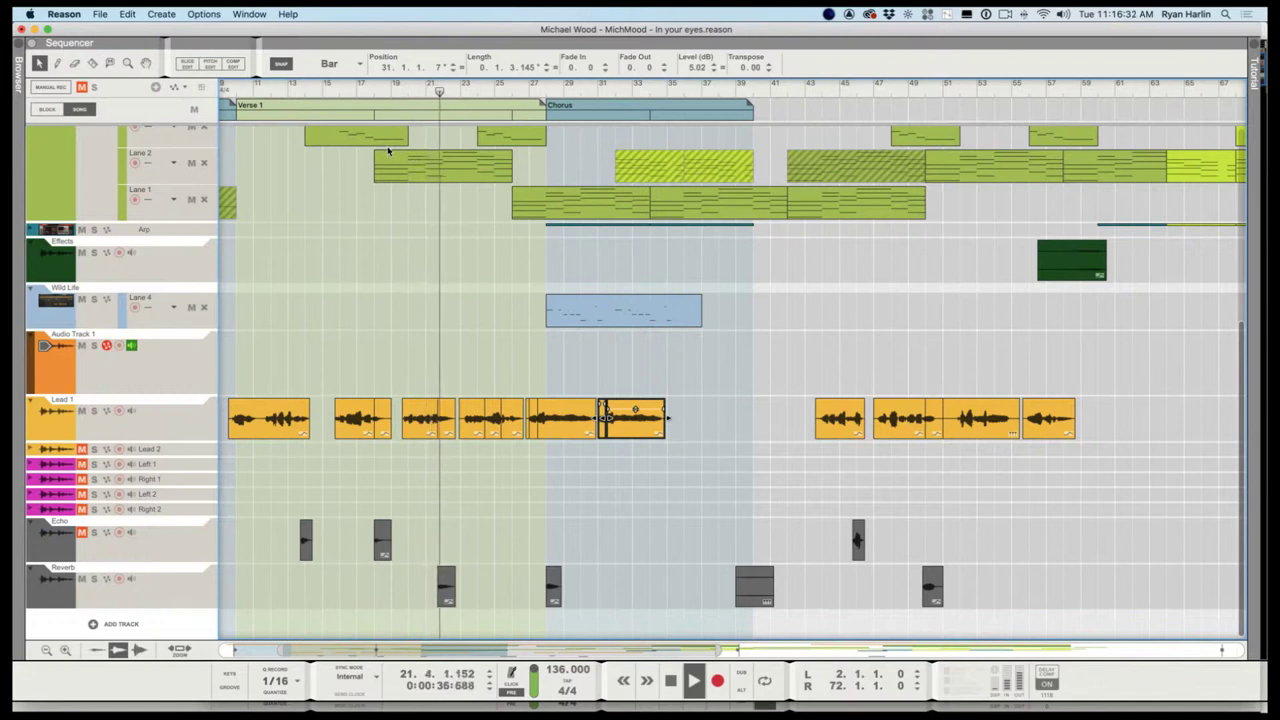
Set the song position to 19.1.1 and record-enable Audio Track 1
left_click_drag(430, 93, 398, 85)
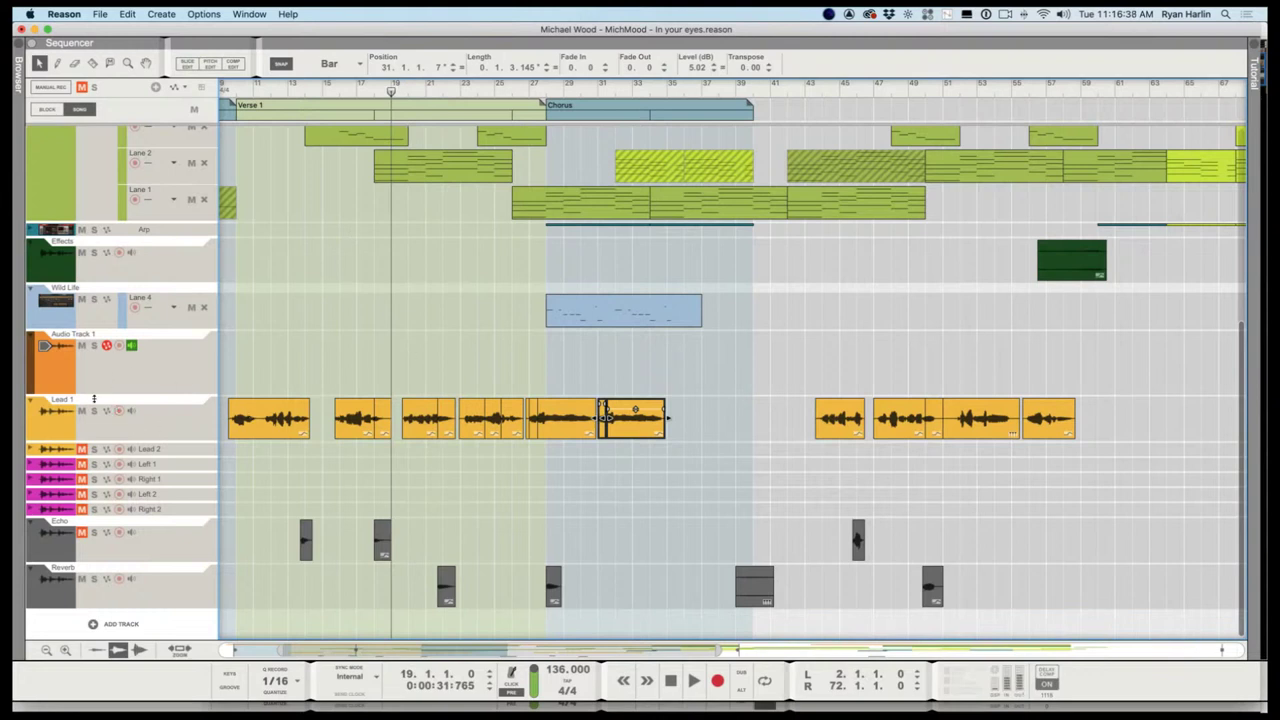
left_click(120, 346)
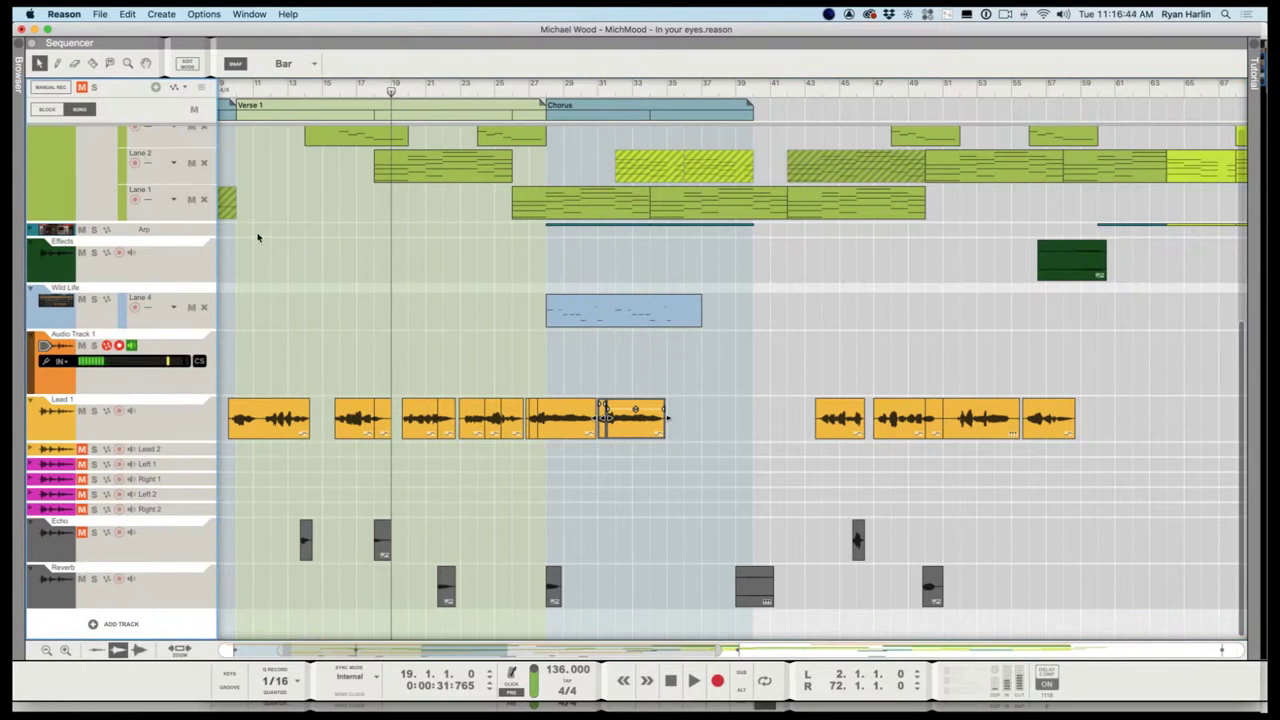
Record a vocal take on Audio Track 1 from 18.1.1 to about bar 23, and trim its start to about 19.3.2
mouse_move(391, 91)
left_mouse_down()
mouse_move(357, 94)
mouse_move(408, 104)
left_mouse_up()
left_click(375, 93)
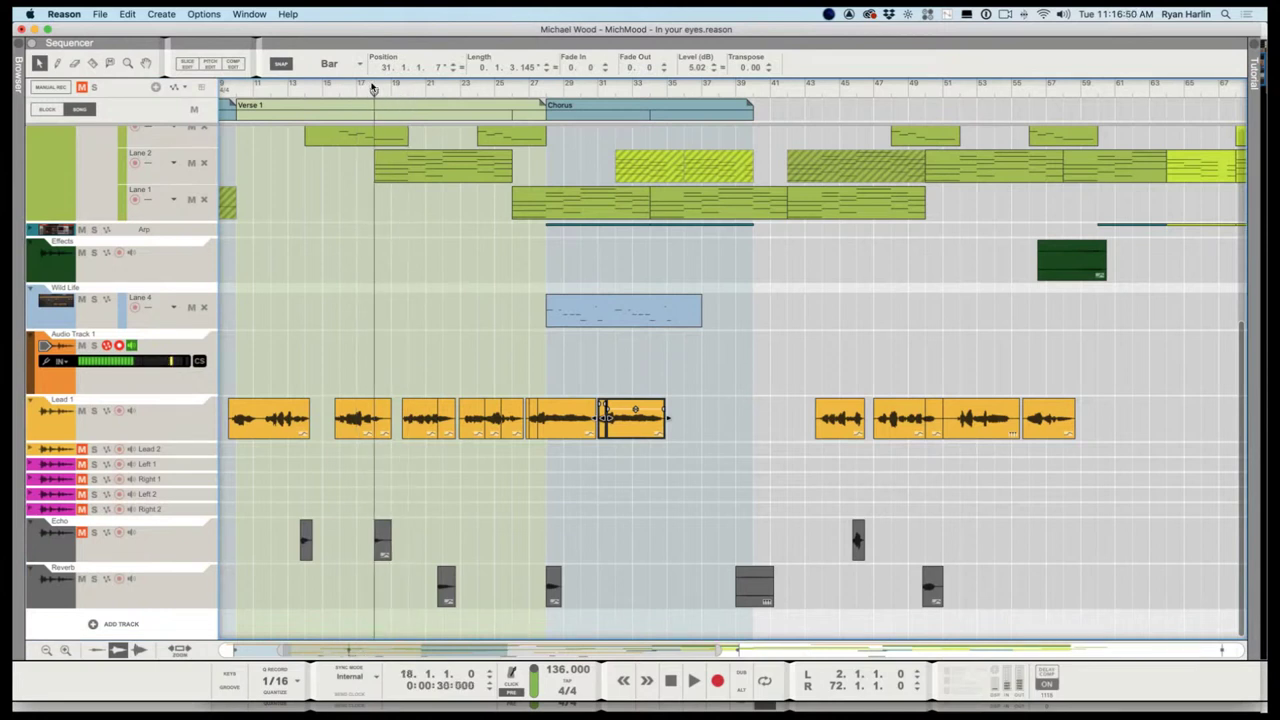
key("super+Return")
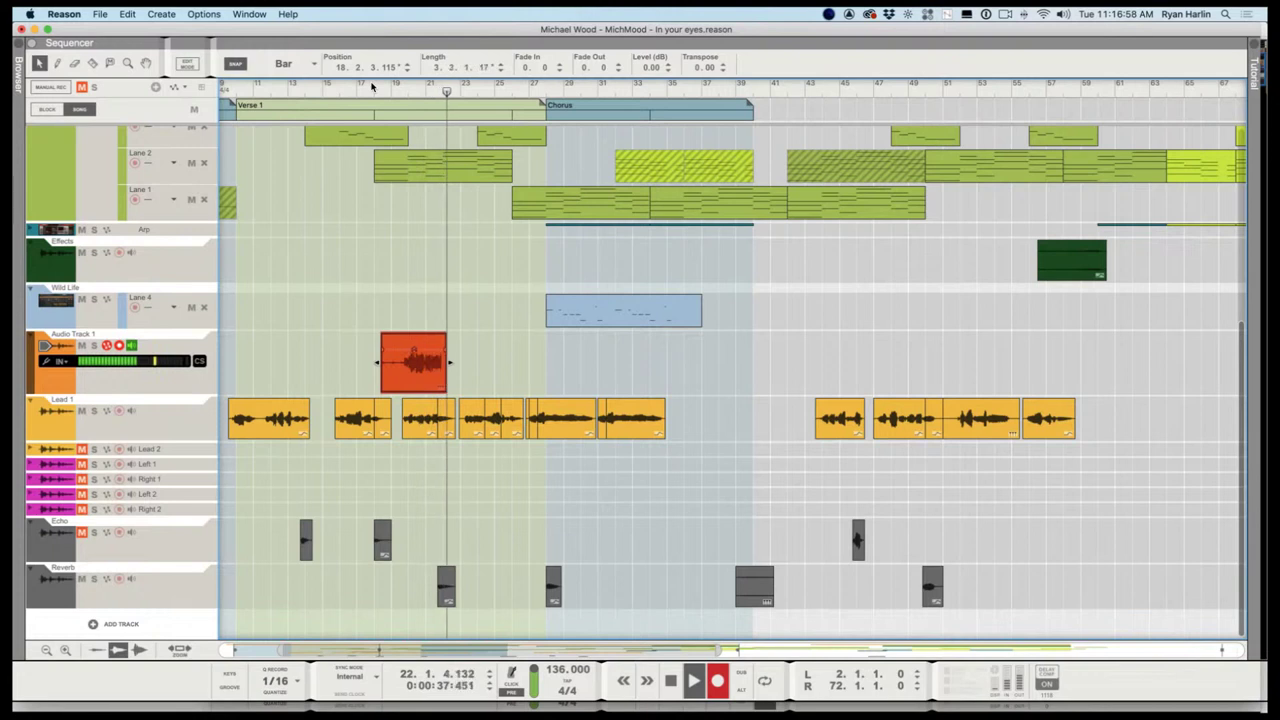
key("space")
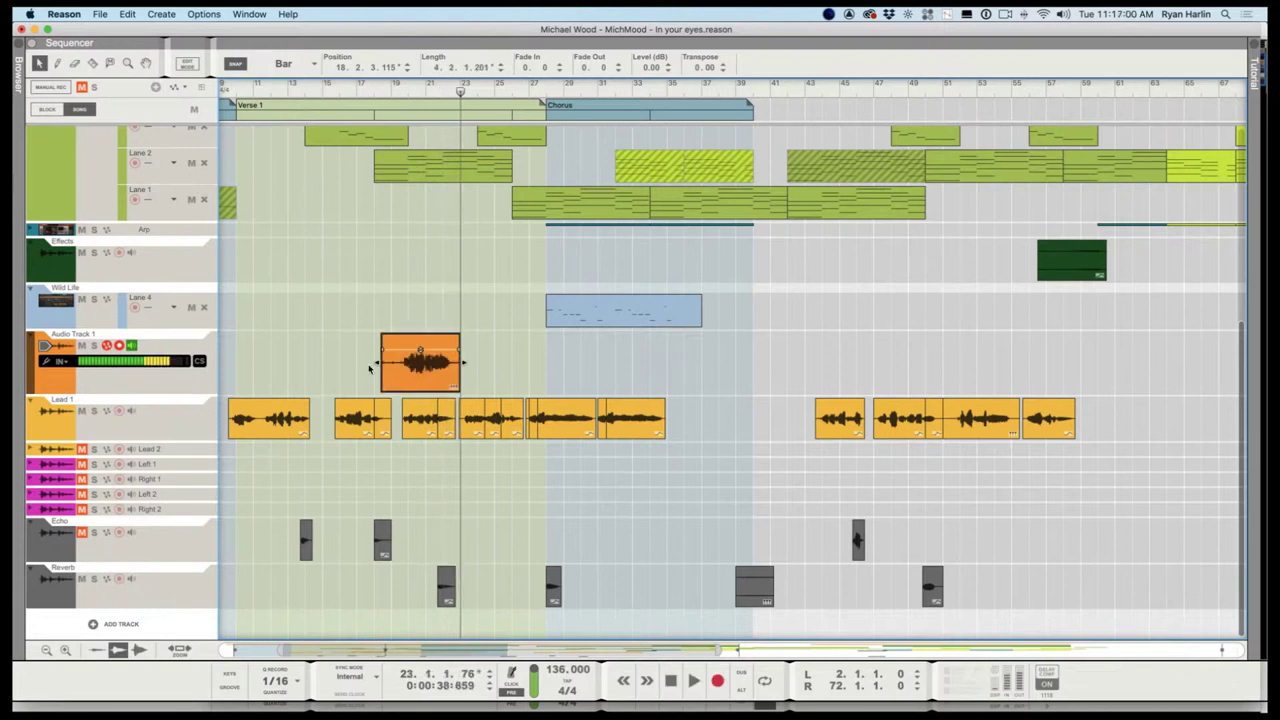
left_click_drag(379, 366, 406, 375)
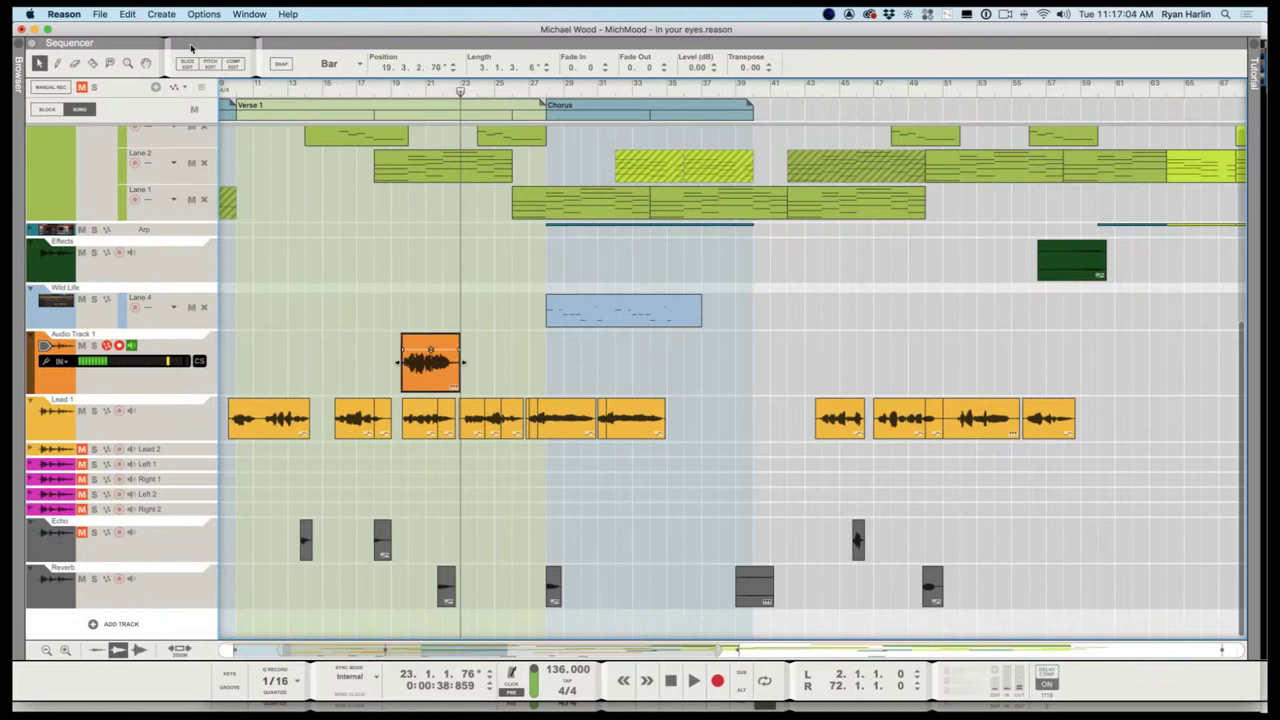
Open the take for pitch editing, reduce the drift of all its notes to 80%, and play the result
double_click(430, 362)
left_click_drag(575, 346, 708, 418)
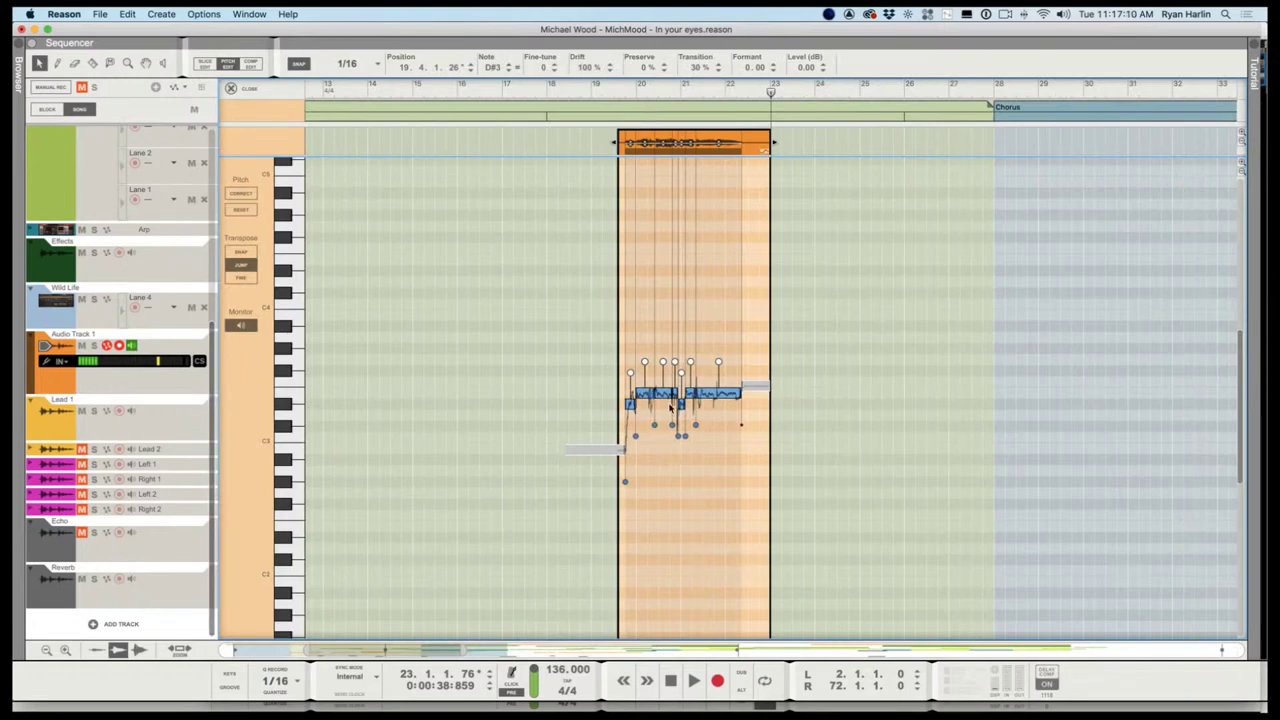
left_click_drag(677, 370, 686, 358)
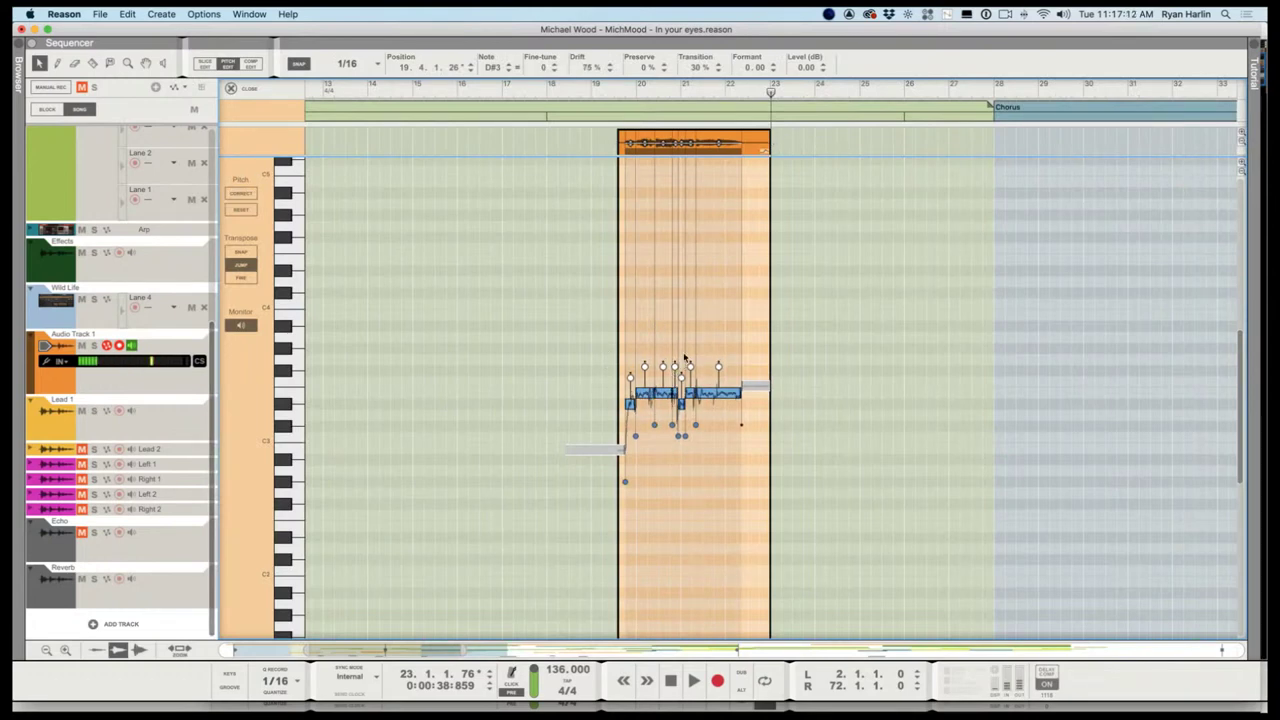
left_click(617, 84)
key("space")
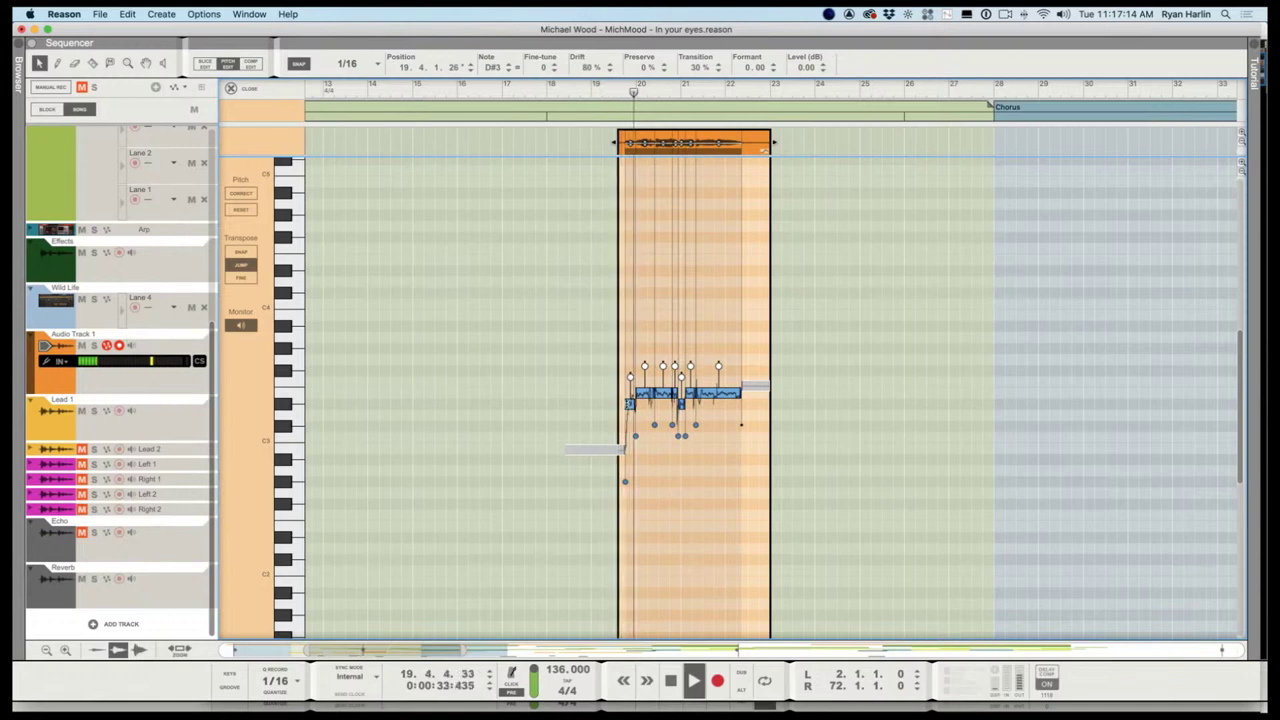
Raise the take's two low D#3 notes to E3, and play the phrase back in the arrangement
left_click(599, 425)
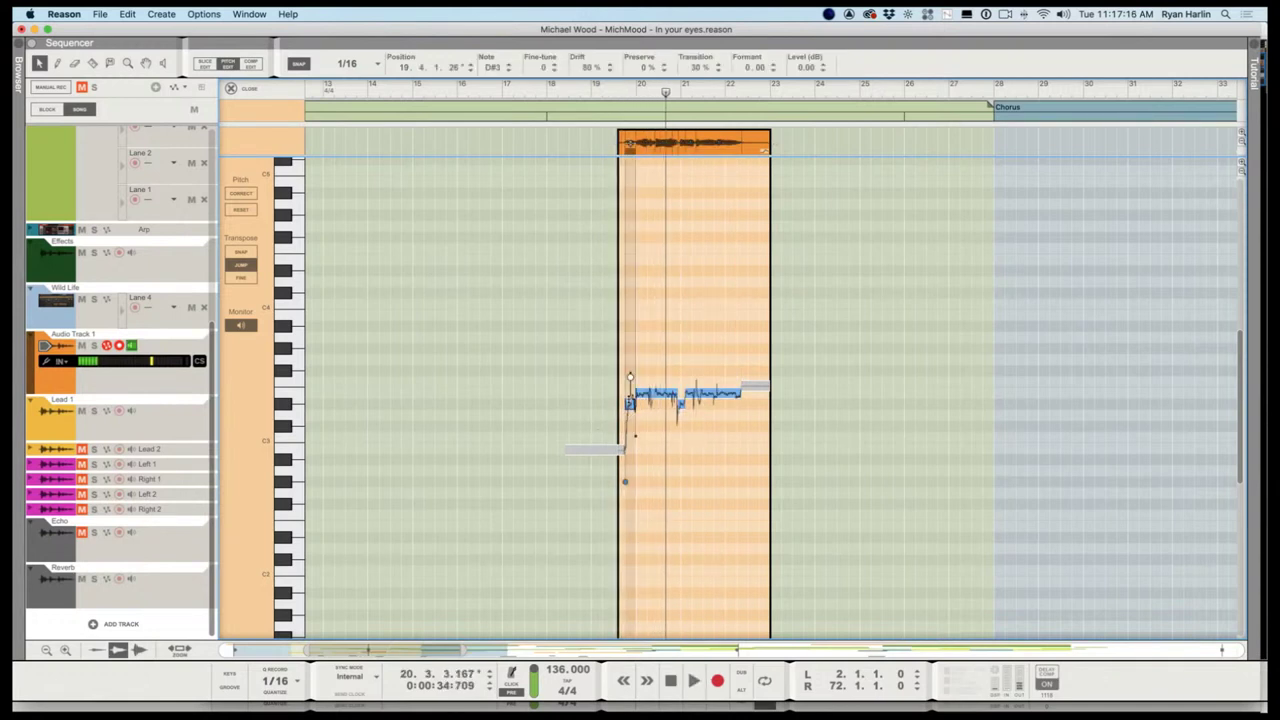
left_click(681, 400)
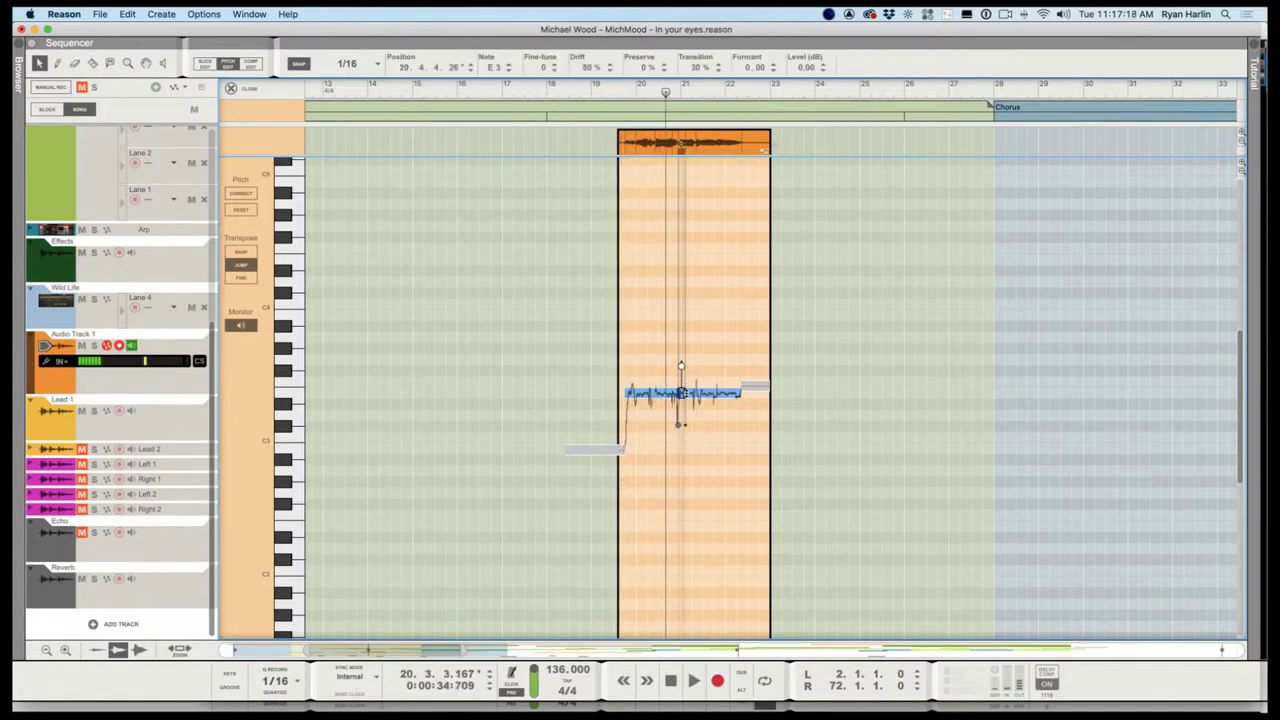
left_click(618, 88)
key("space")
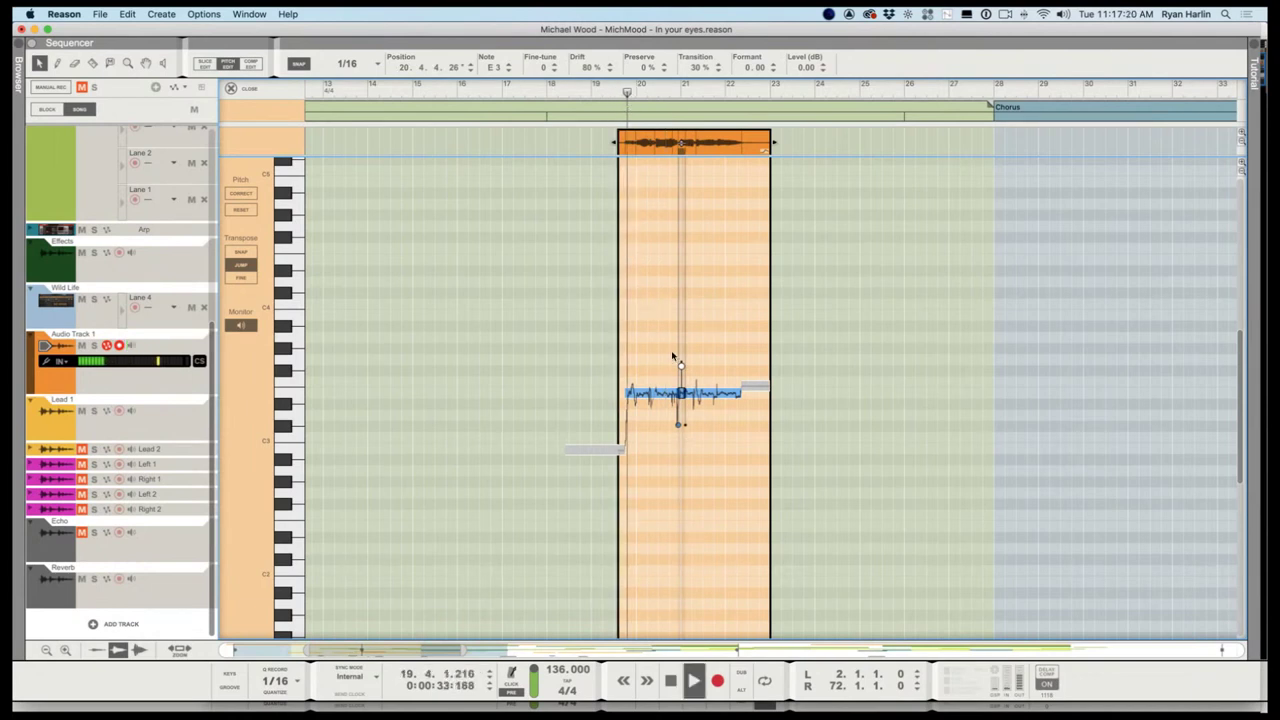
double_click(423, 430)
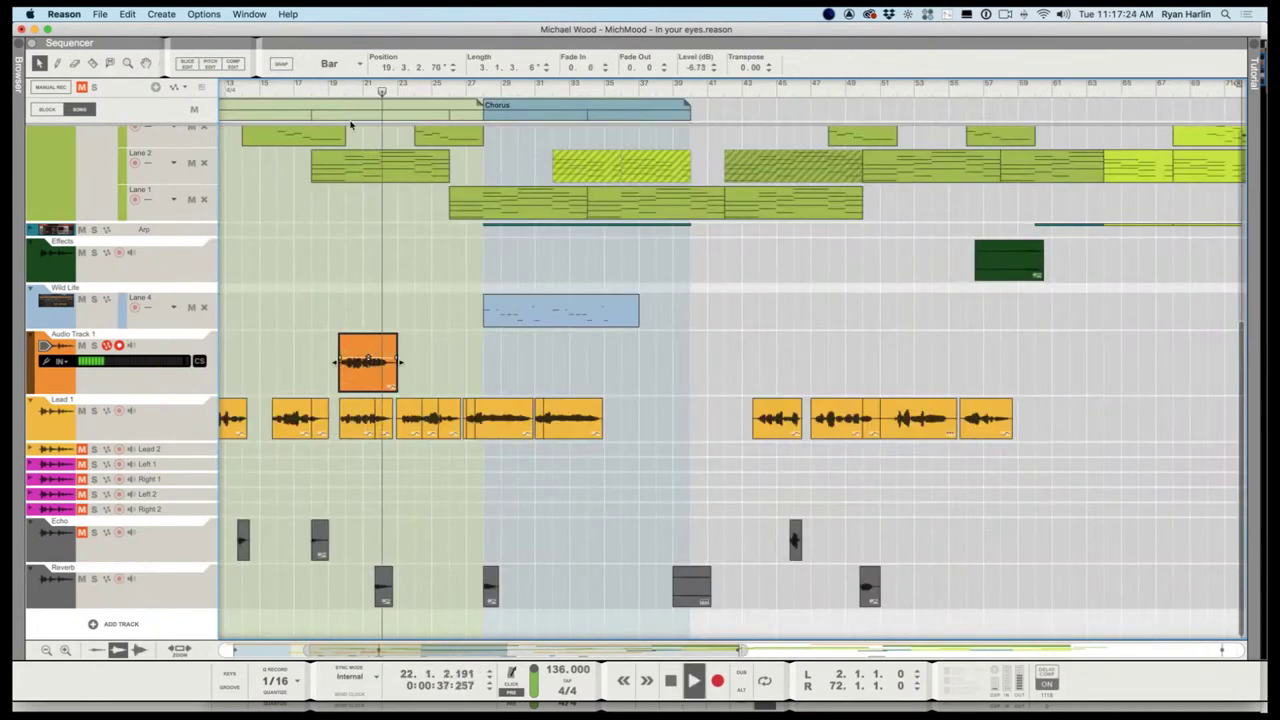
Stop playback and delete the recorded take from Audio Track 1
key("space")
left_click(340, 88)
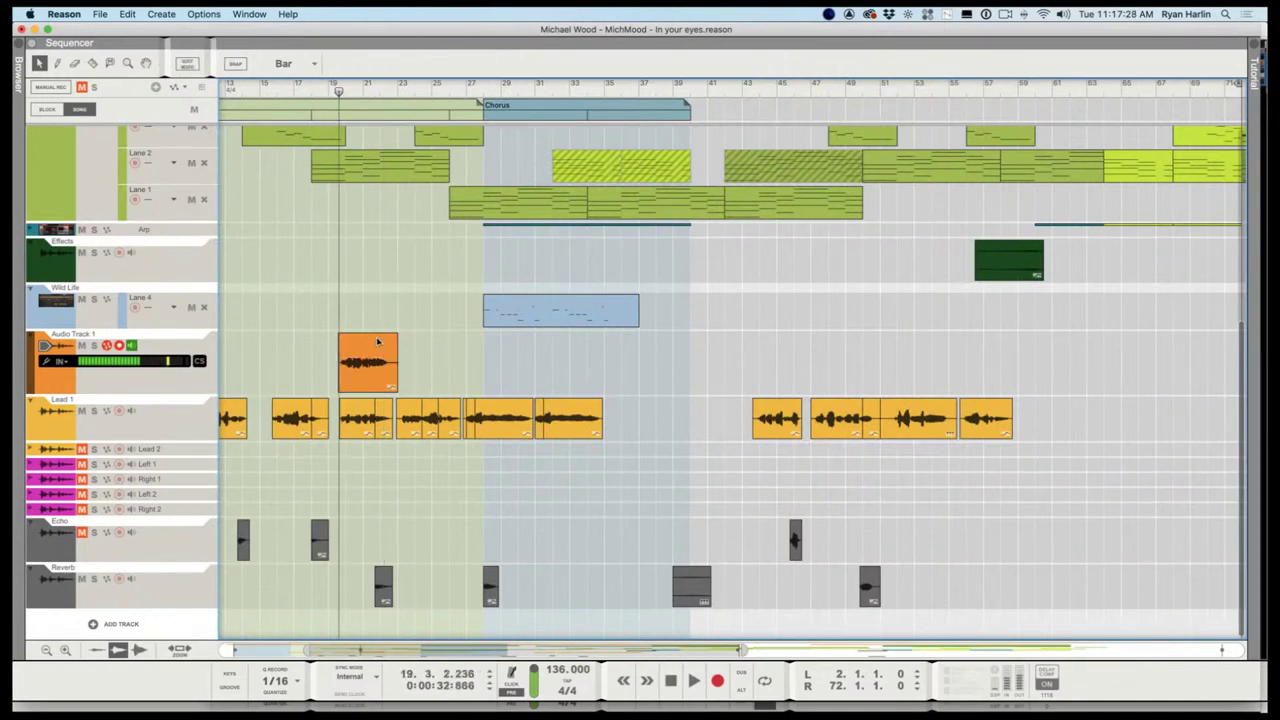
key("Delete")
left_click(302, 88)
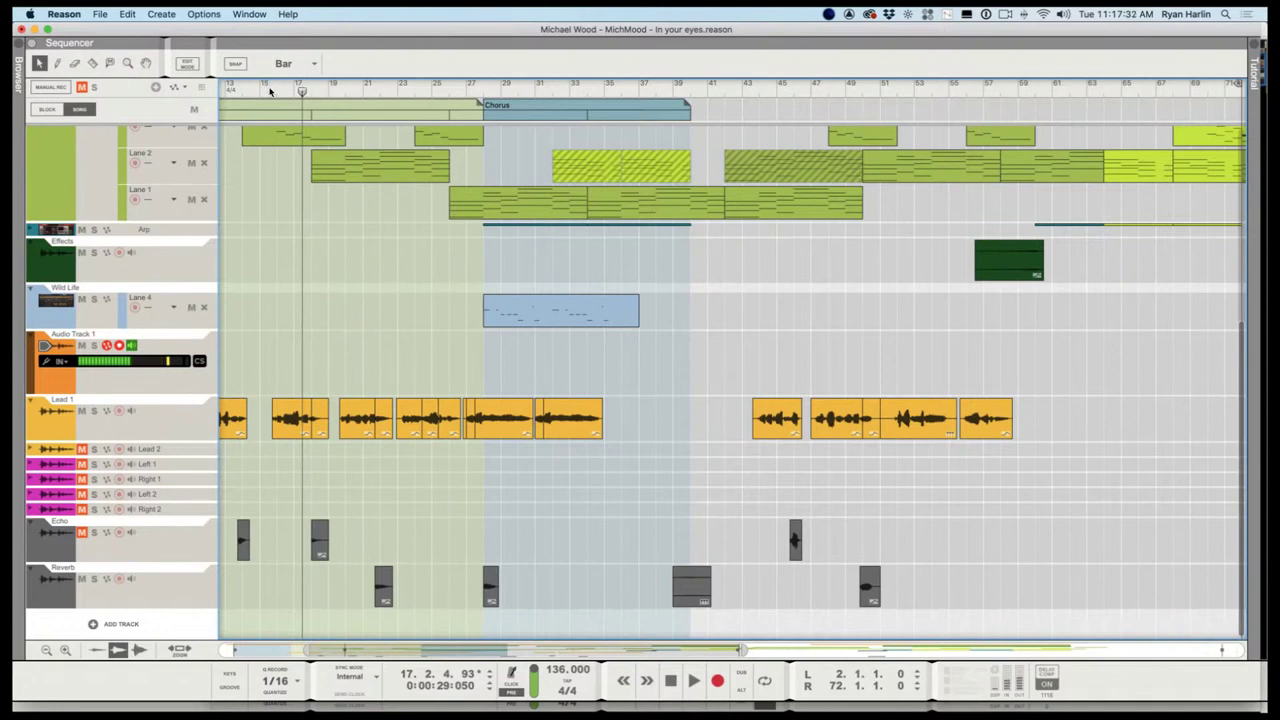
left_click_drag(269, 91, 251, 94)
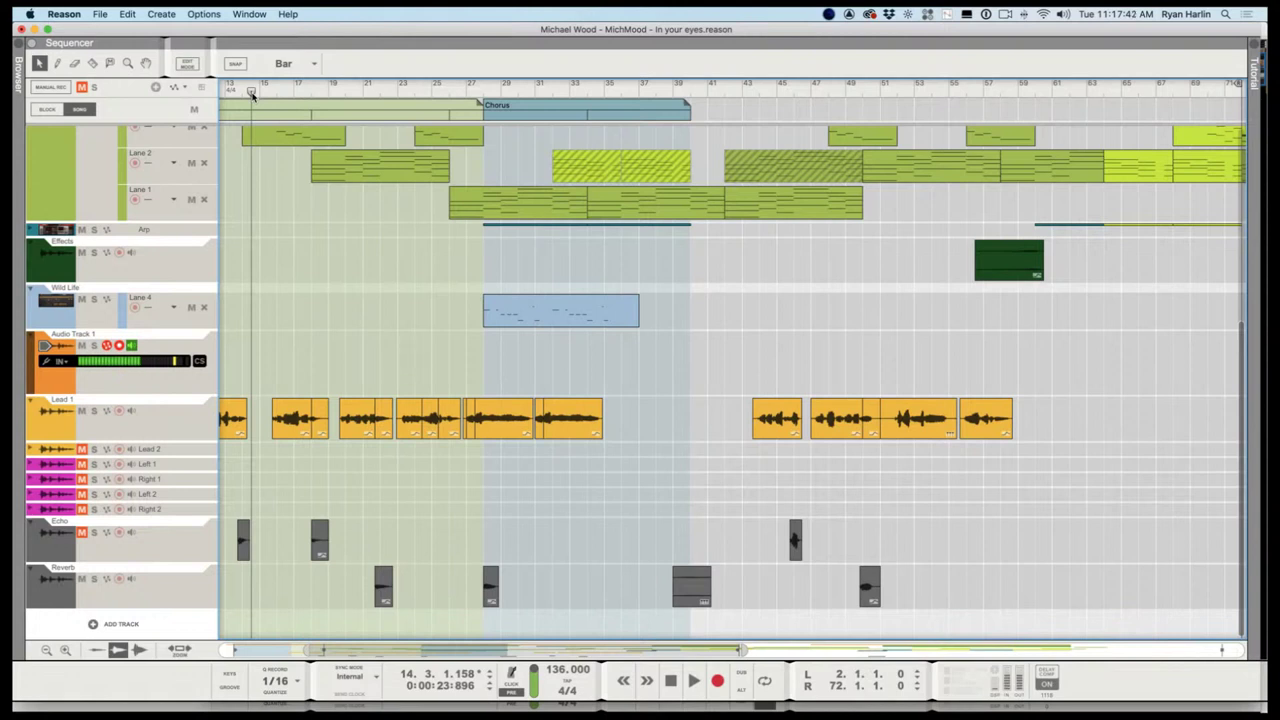
key("space")
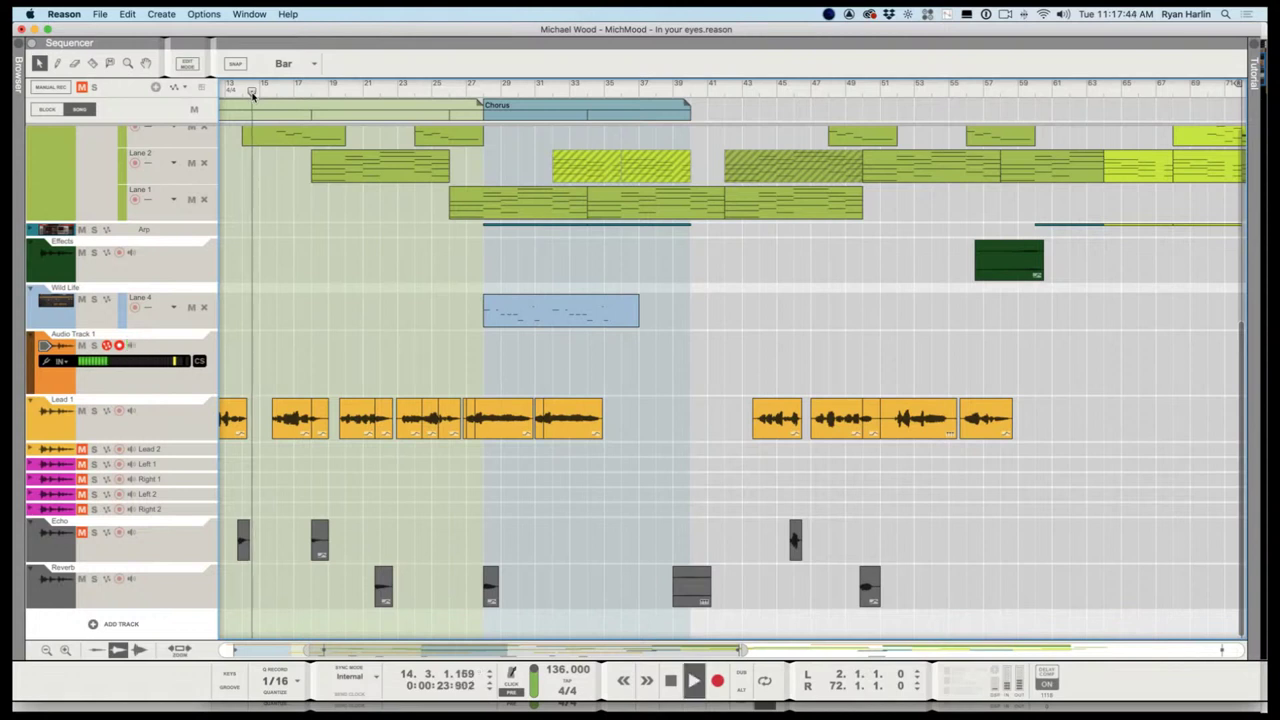
key("super+Return")
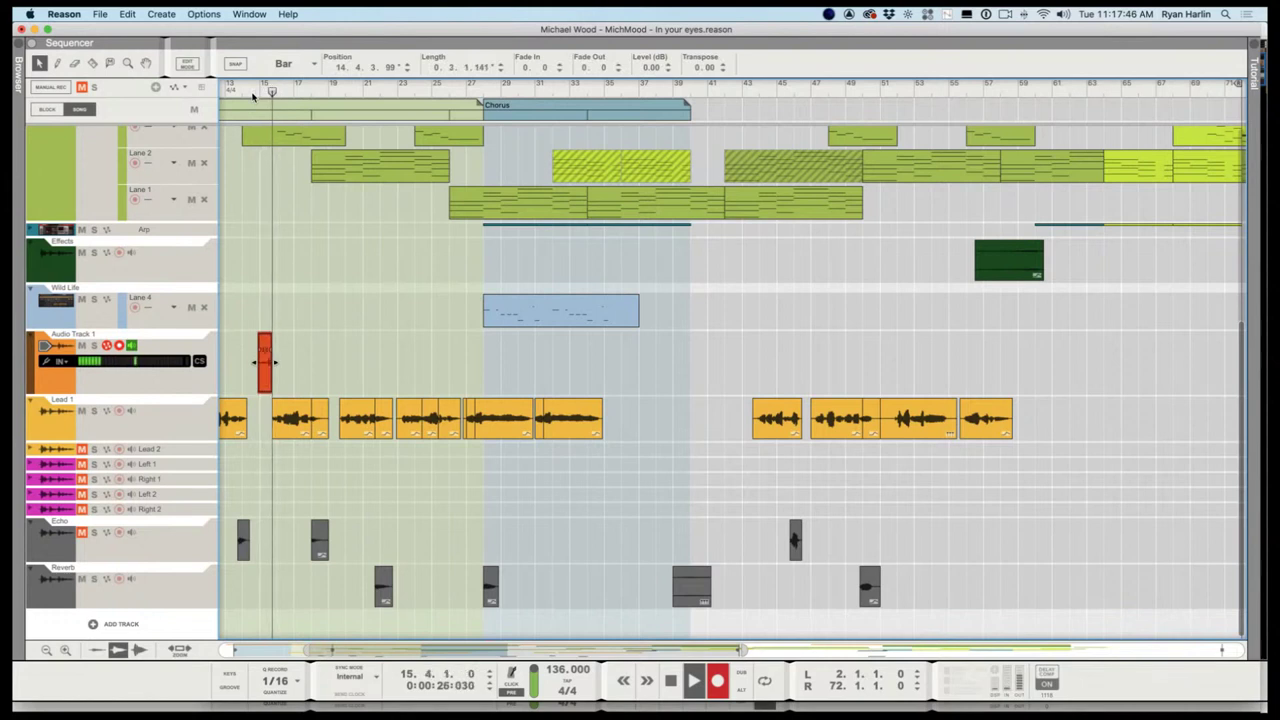
key("space")
key("super+z")
key("space")
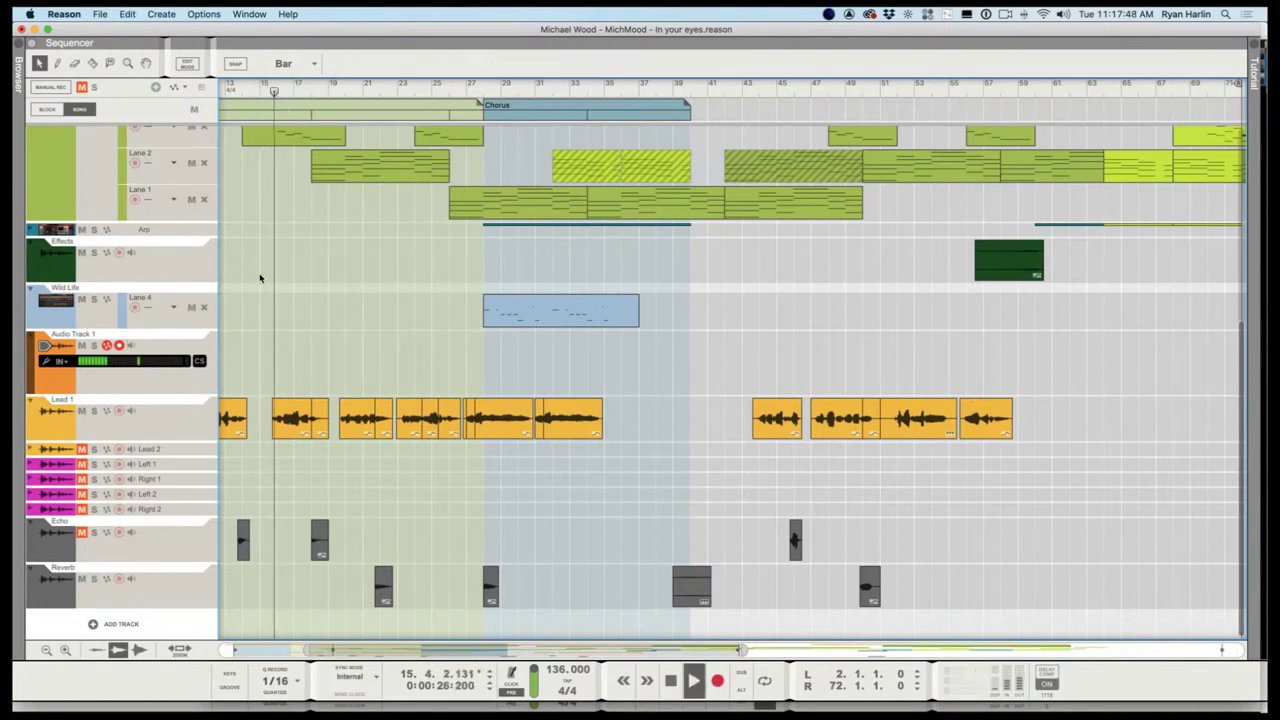
key("space")
left_click_drag(330, 90, 312, 92)
key("s")
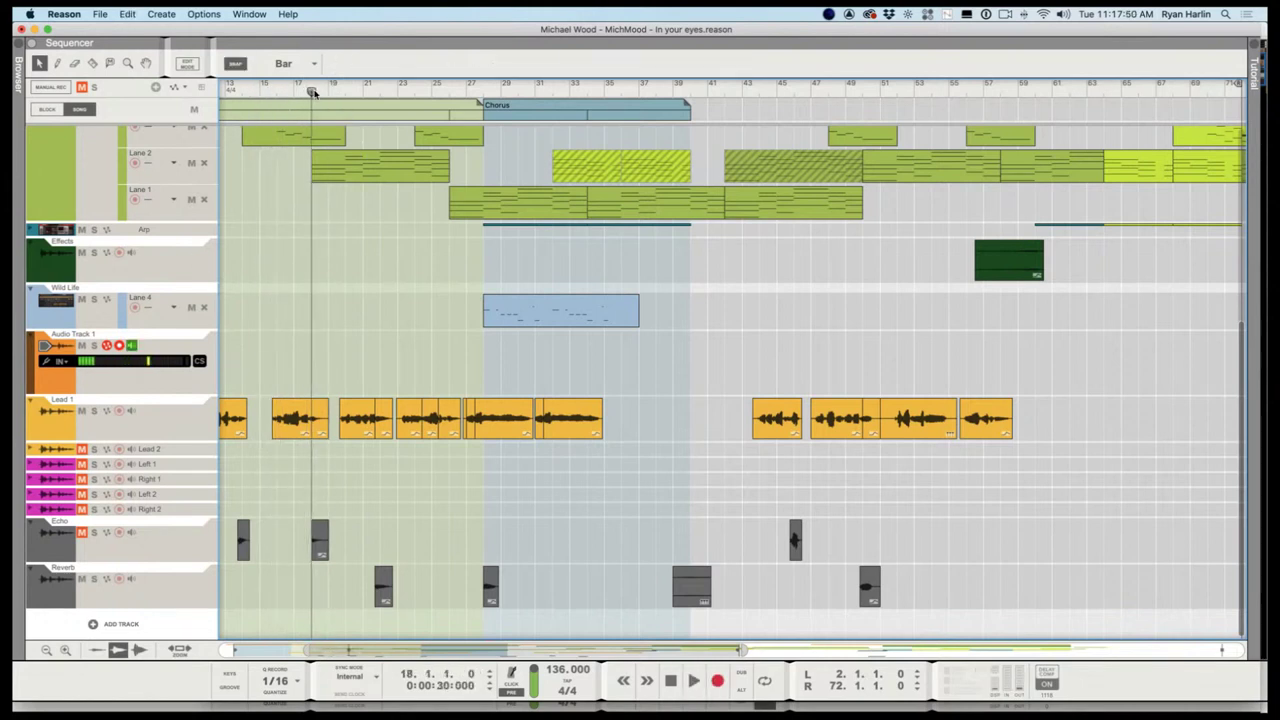
key("space")
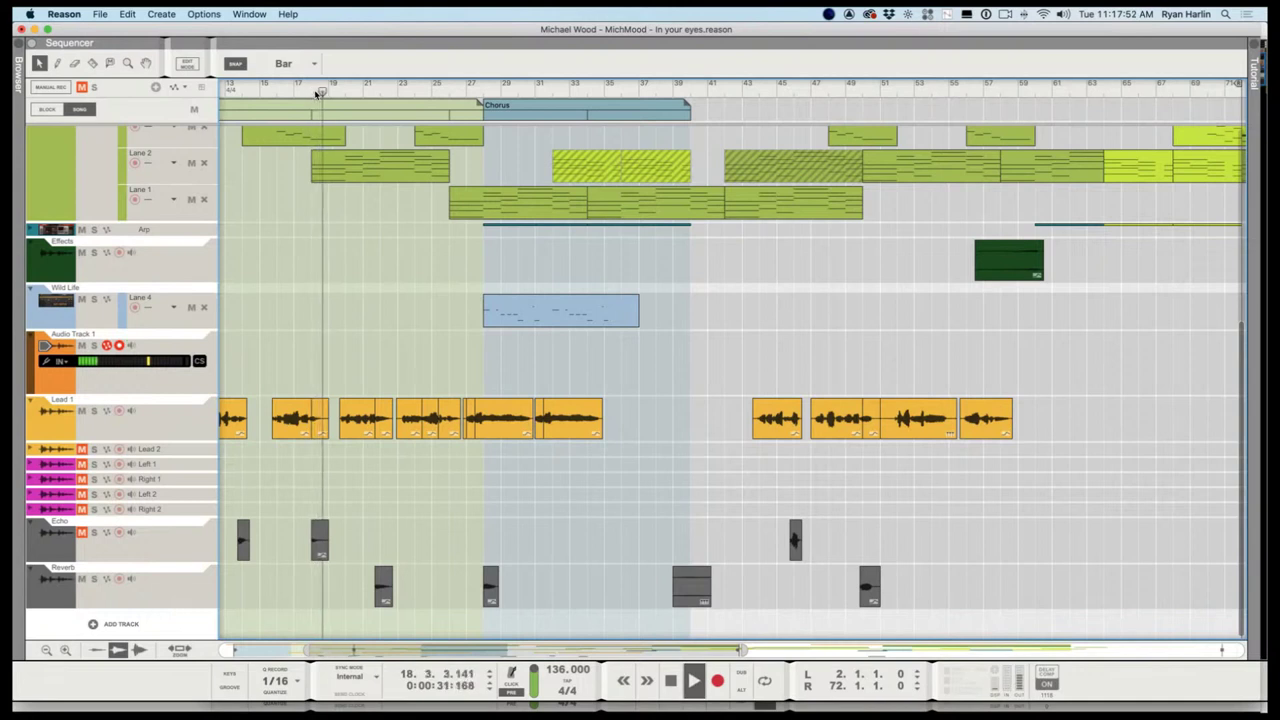
key("super+Return")
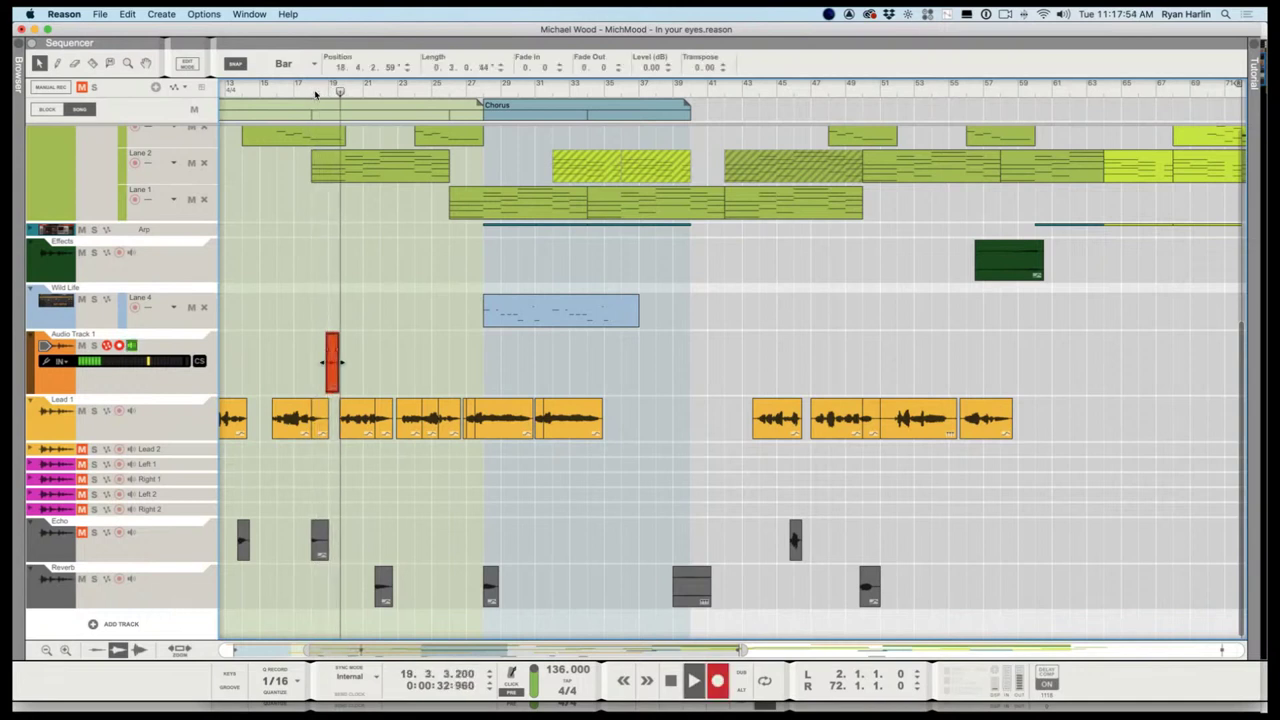
key("space")
key("super+z")
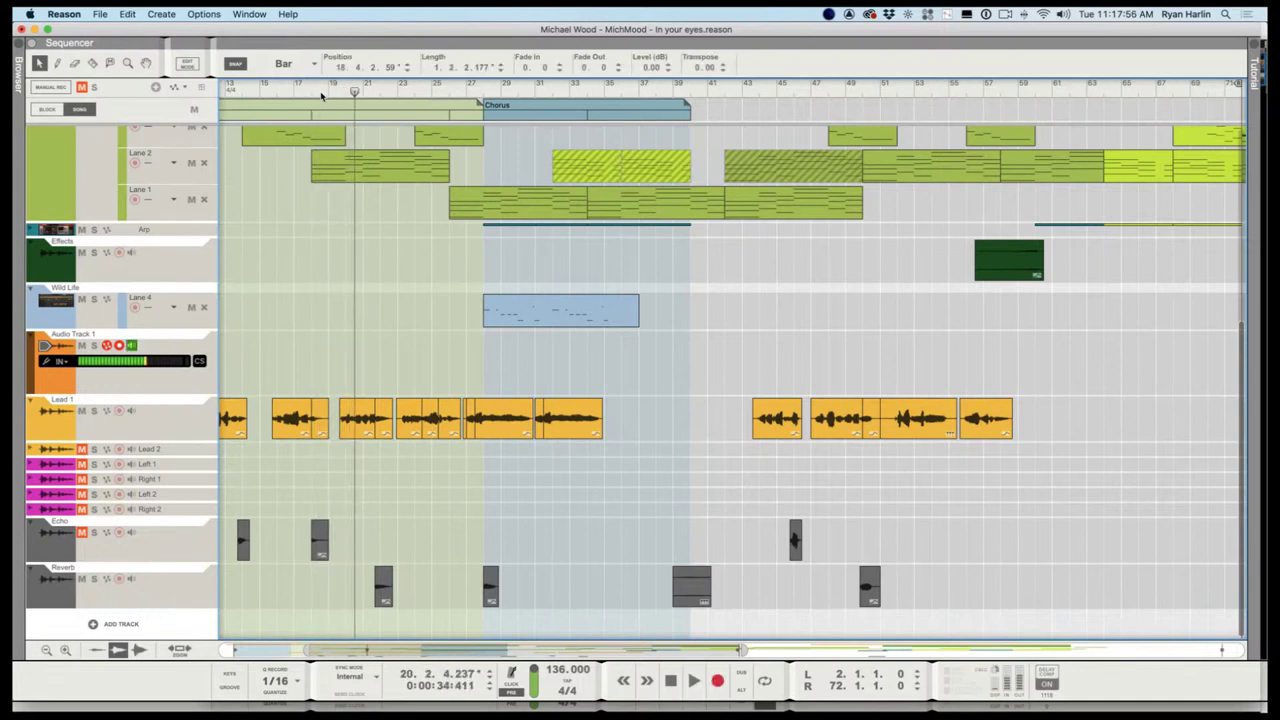
Record a new vocal take on Audio Track 1 from 18.1.1 to about bar 23, and trim the silence before the phrase
left_click(313, 92)
key("super+Return")
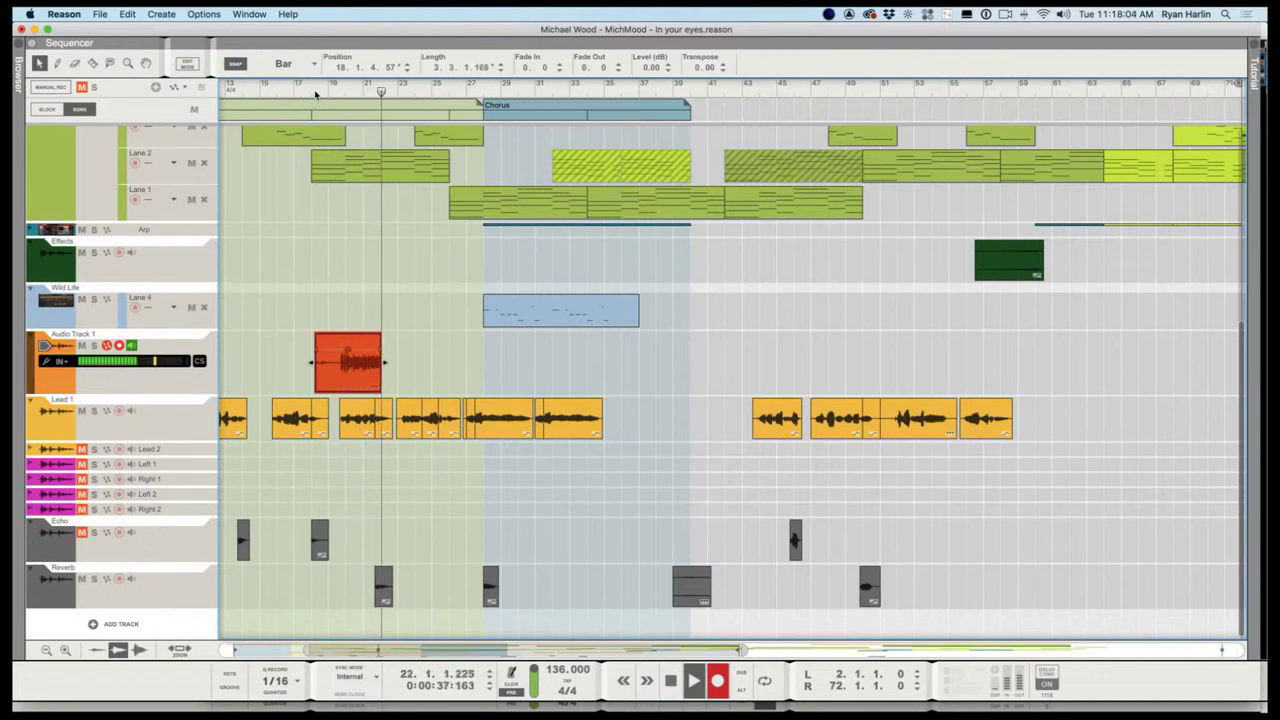
key("space")
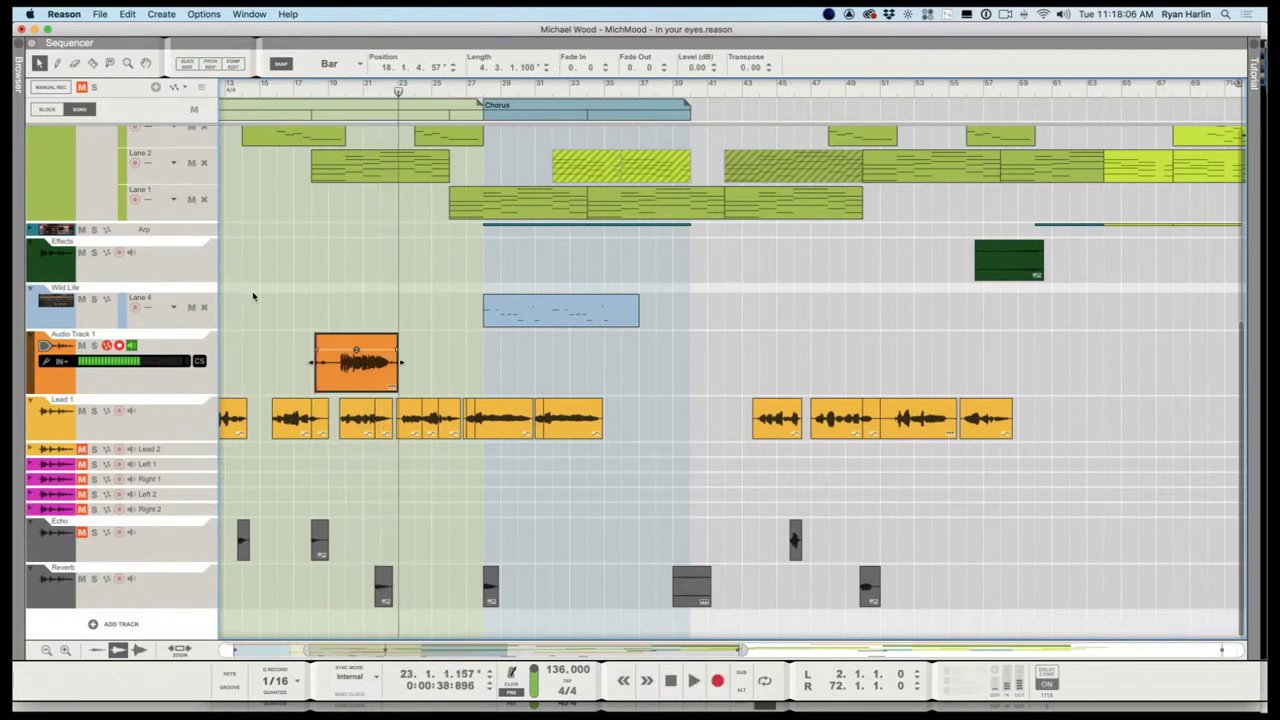
mouse_move(310, 366)
left_mouse_down()
mouse_move(343, 372)
mouse_move(333, 377)
left_mouse_up()
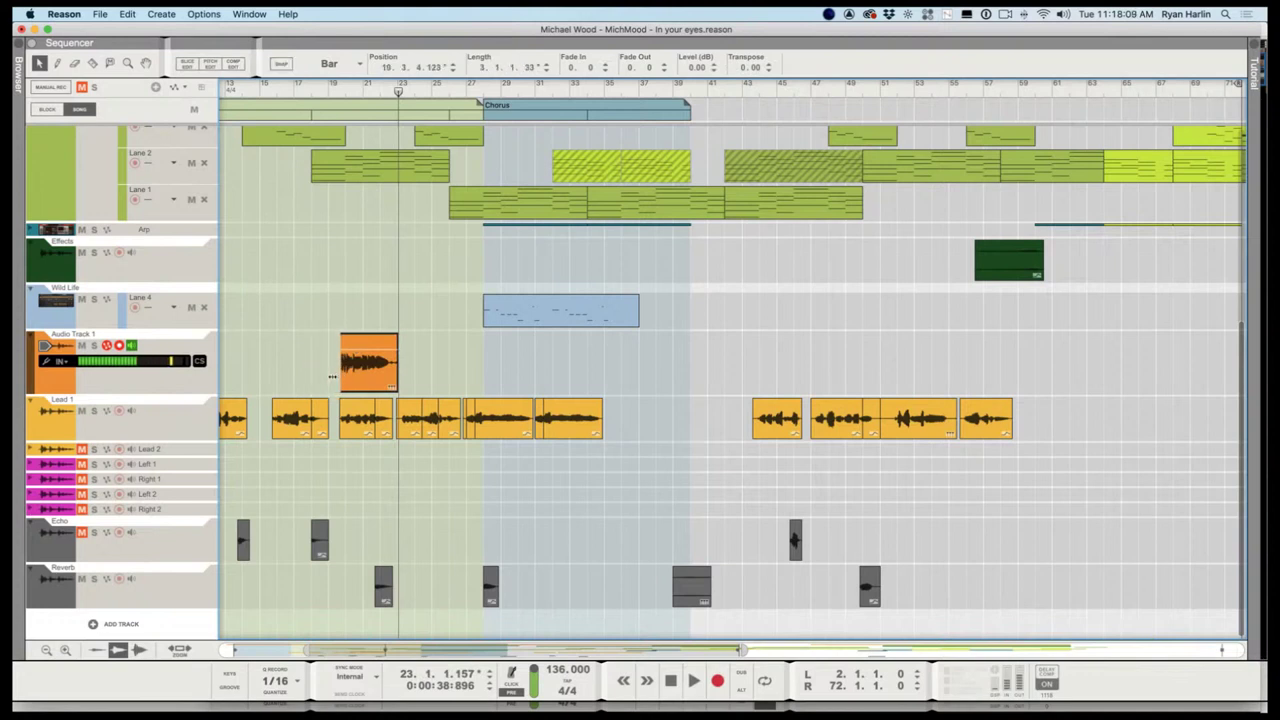
Correct the pitch of all notes in the new Audio Track 1 take and reduce their drift to 75%
left_click(211, 64)
left_click_drag(599, 393, 780, 410)
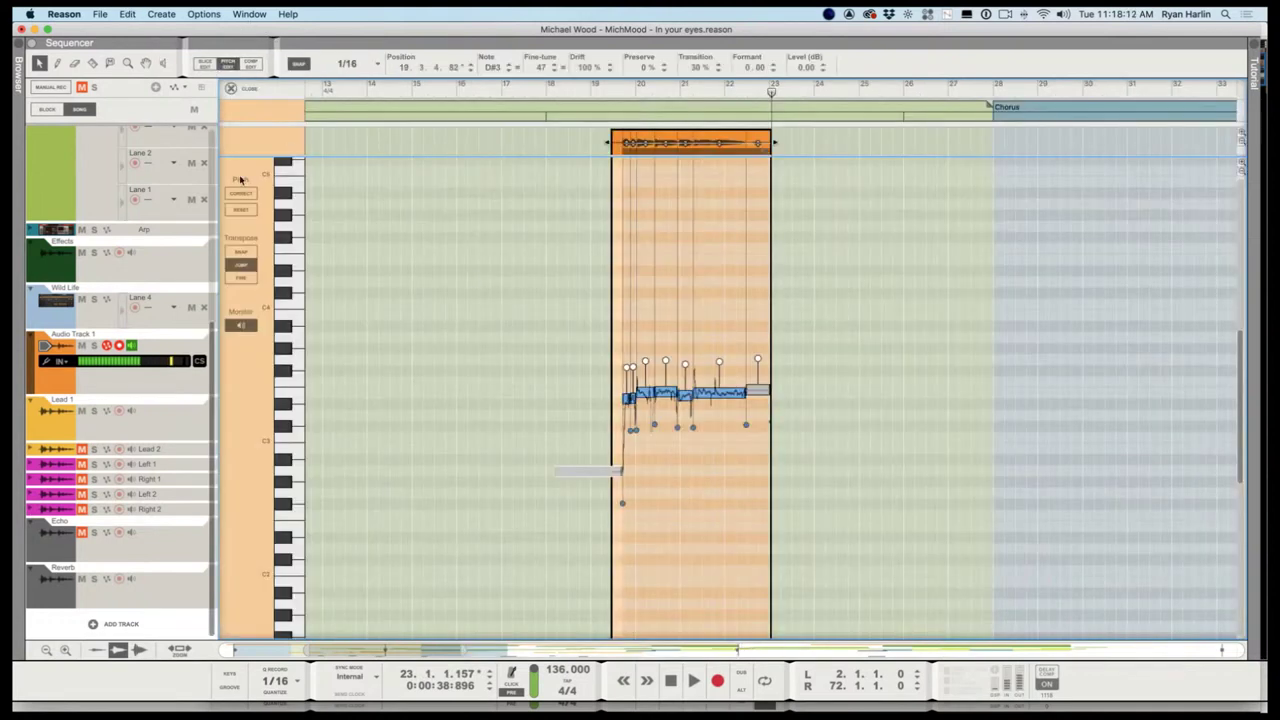
left_click(240, 195)
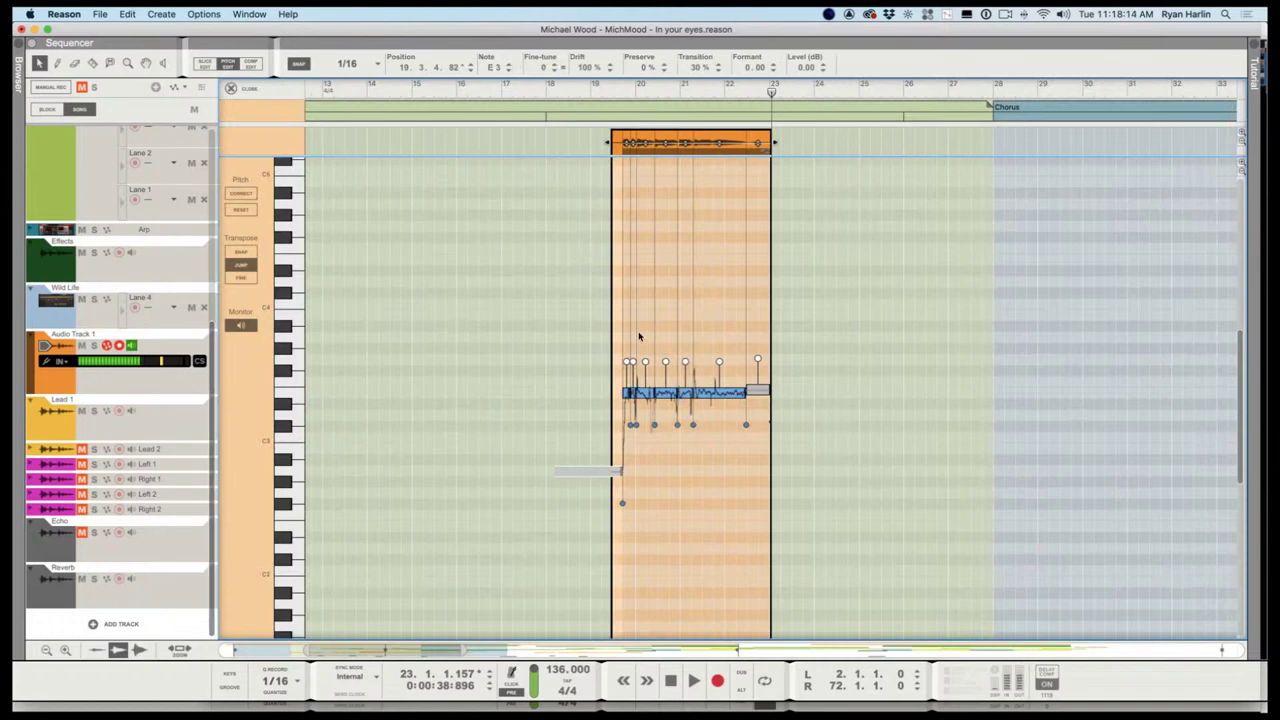
left_click_drag(686, 368, 688, 375)
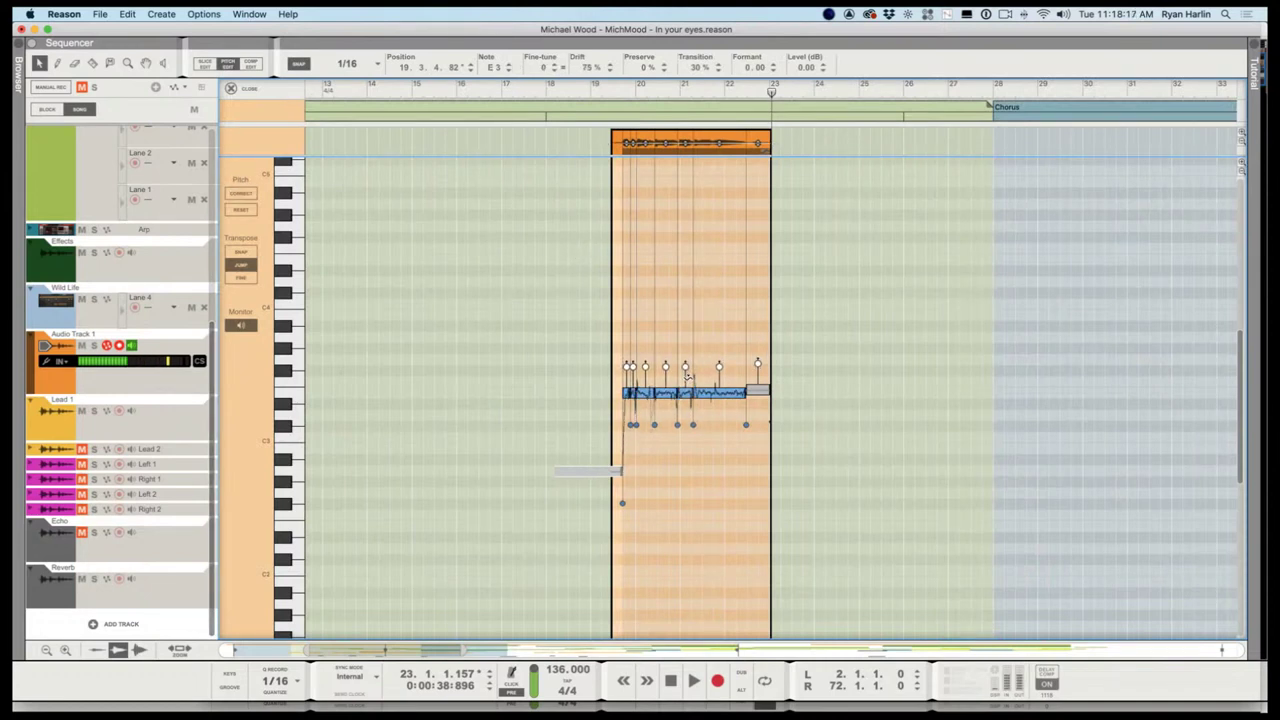
Leave pitch editing and play the corrected take in the arrangement from 19.3.2
left_click(616, 93)
left_click(467, 204)
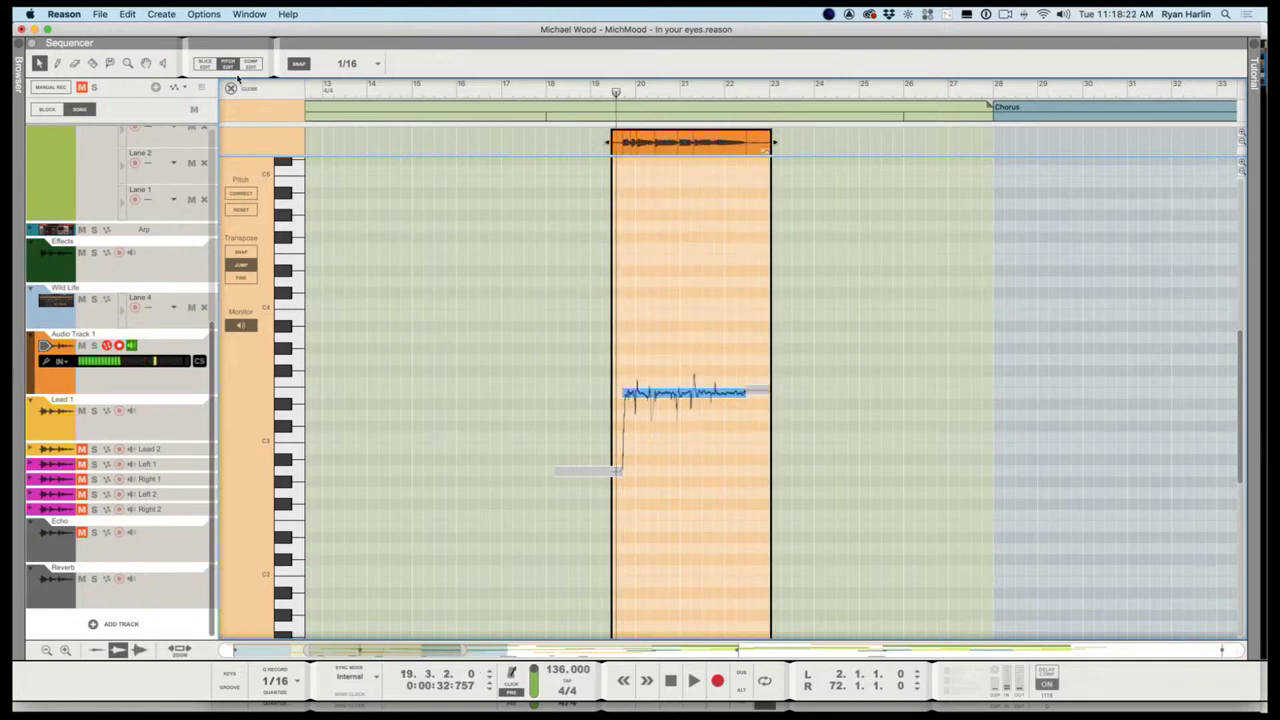
left_click(232, 87)
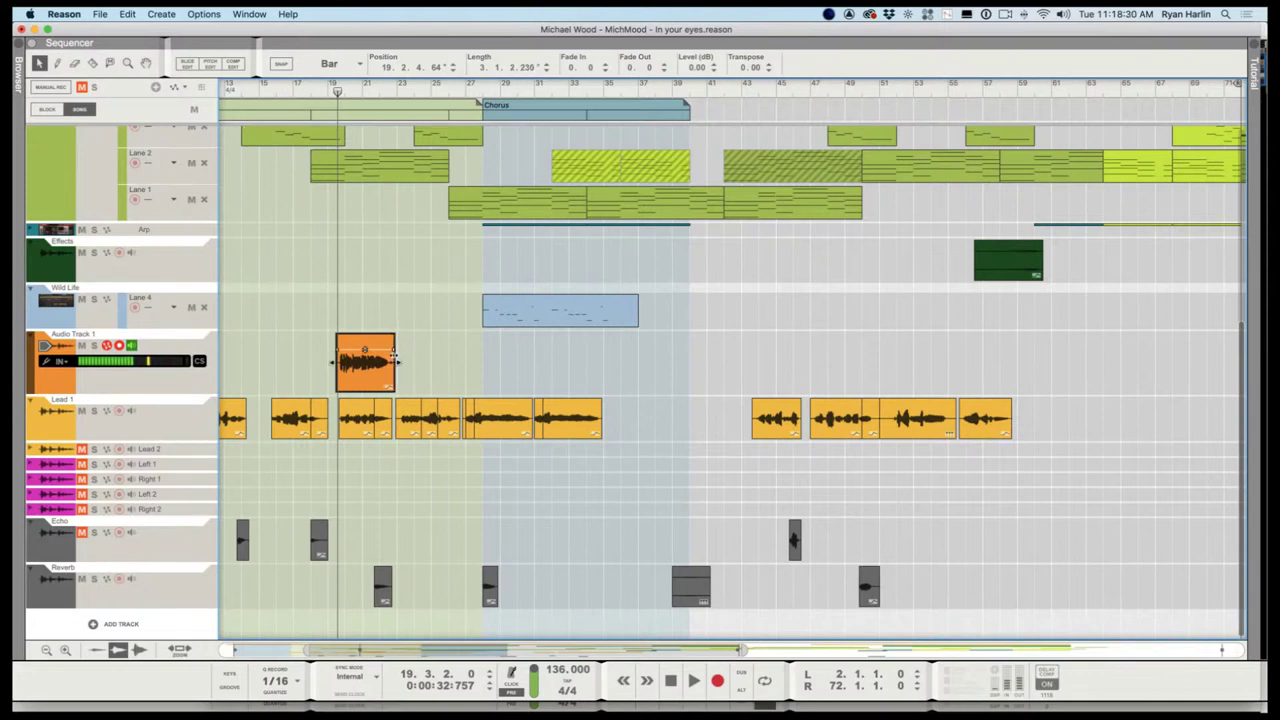
key("space")
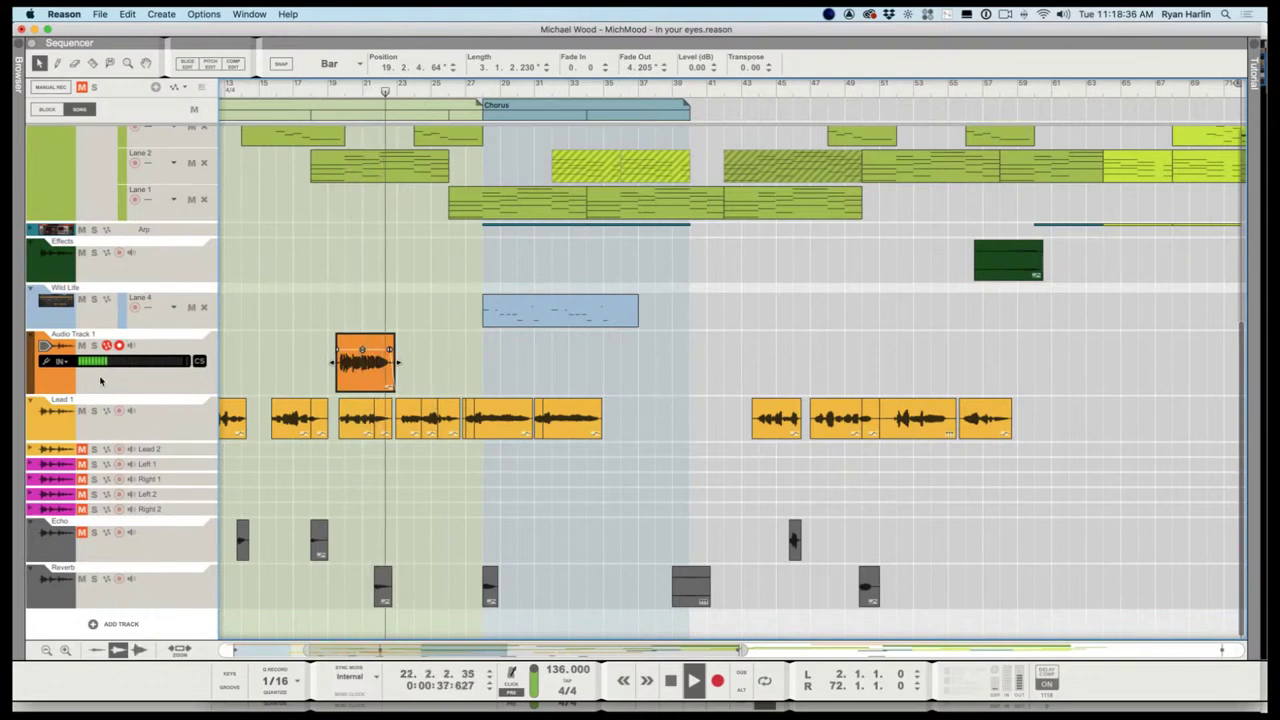
key("super+Return")
In the Mixer, turn on send 3 (ALL FilmScore) for Audio Track 1 and lower its fader slightly
key("F6")
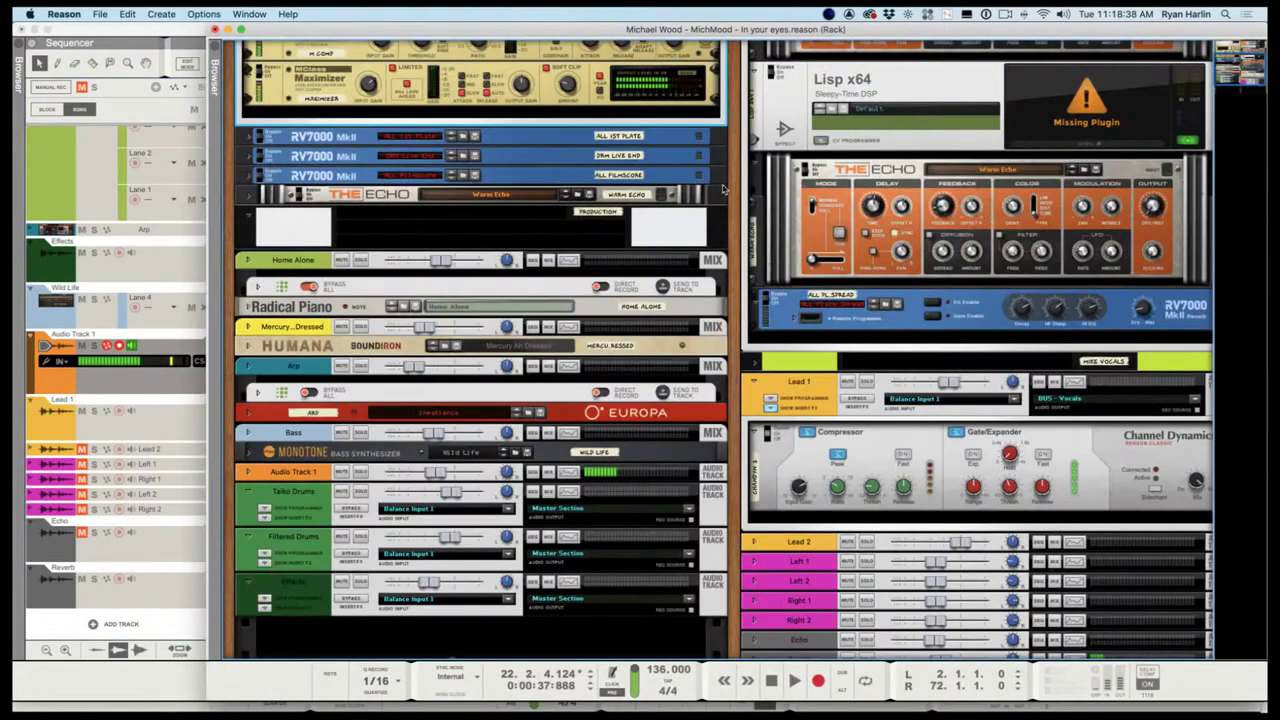
key("super+grave")
key("super+grave")
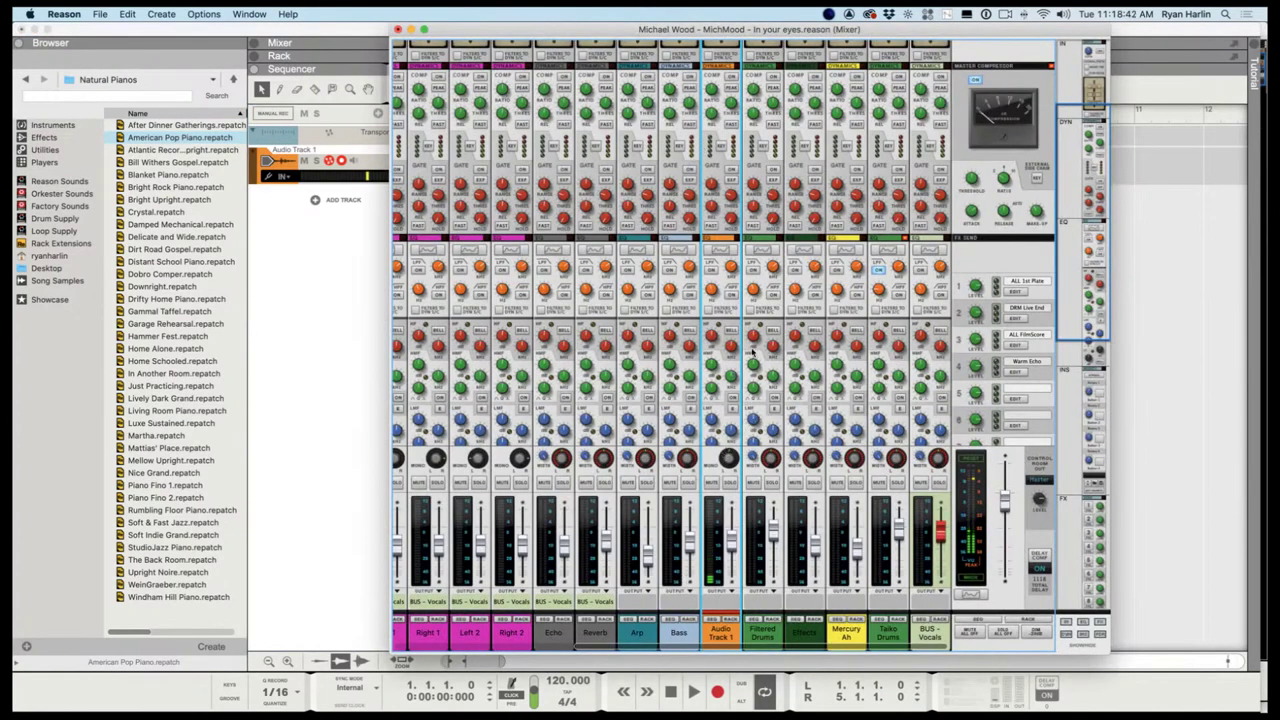
scroll(733, 325, "down", 10)
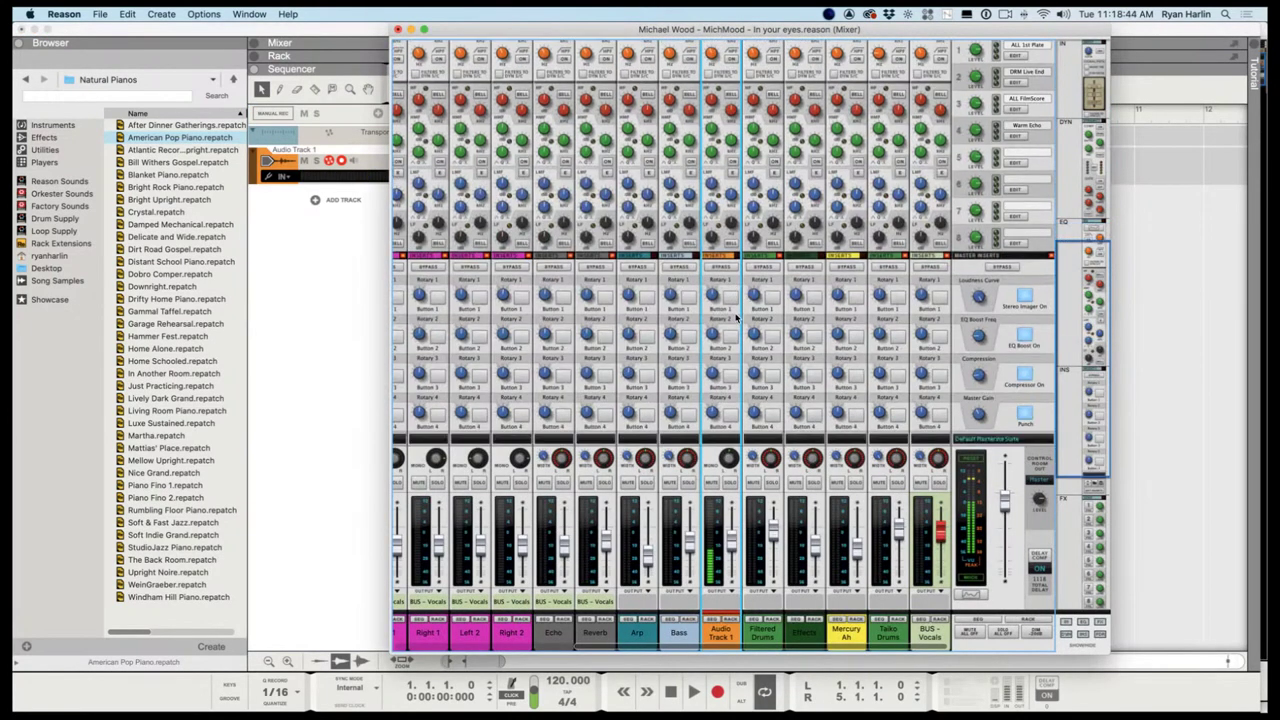
scroll(733, 340, "down", 3)
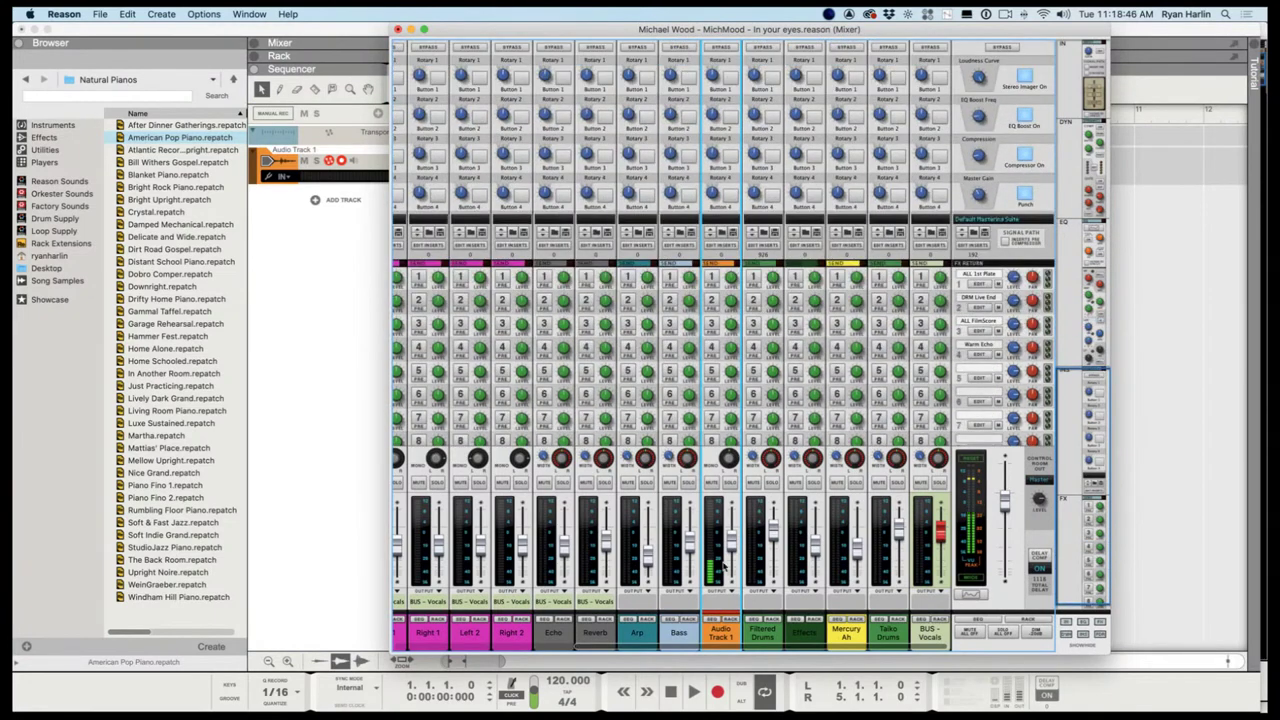
left_click(714, 278)
left_click(714, 326)
left_click_drag(731, 547, 733, 552)
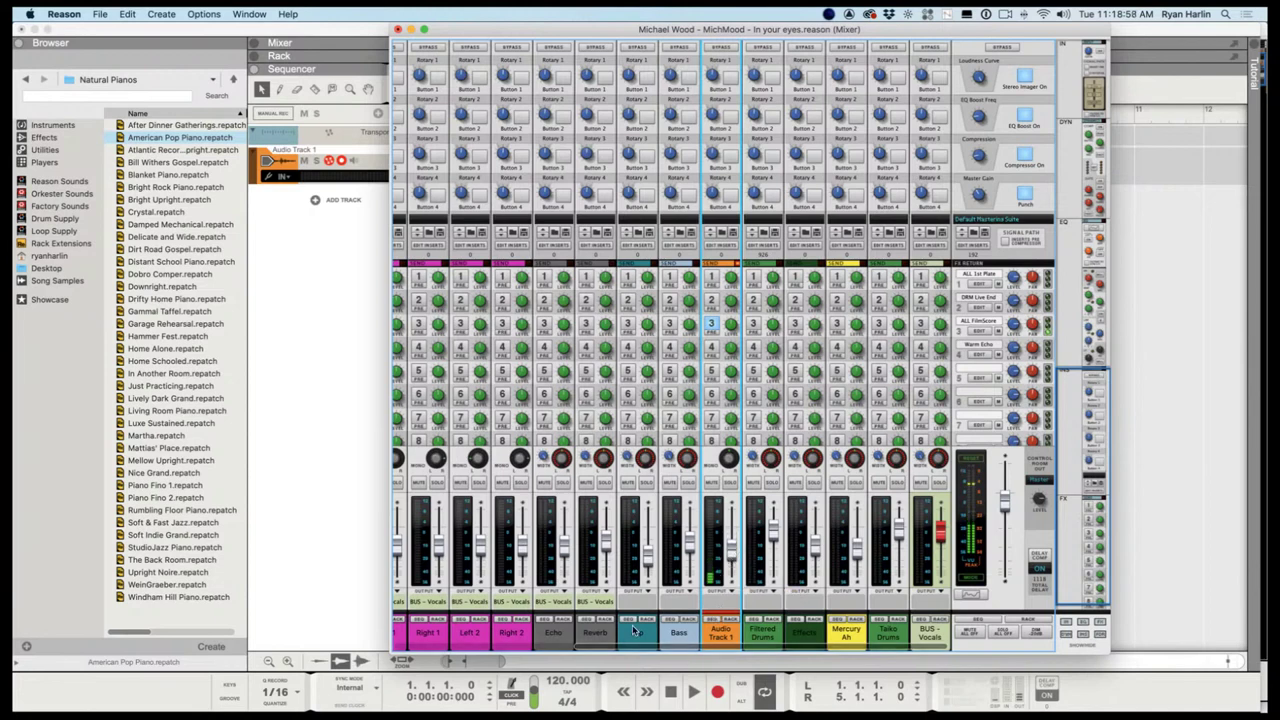
Return to the In your eyes sequencer and play the Audio Track 1 take from about bar 19
key("super+w")
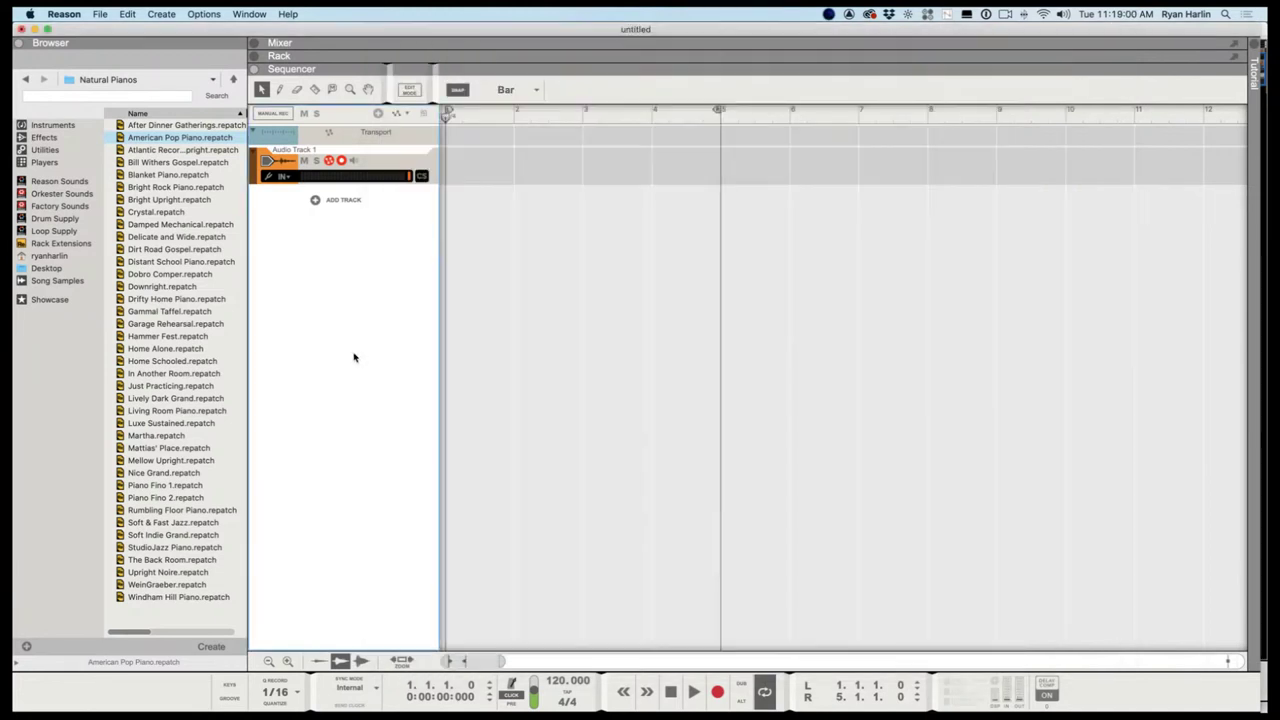
key("super+grave")
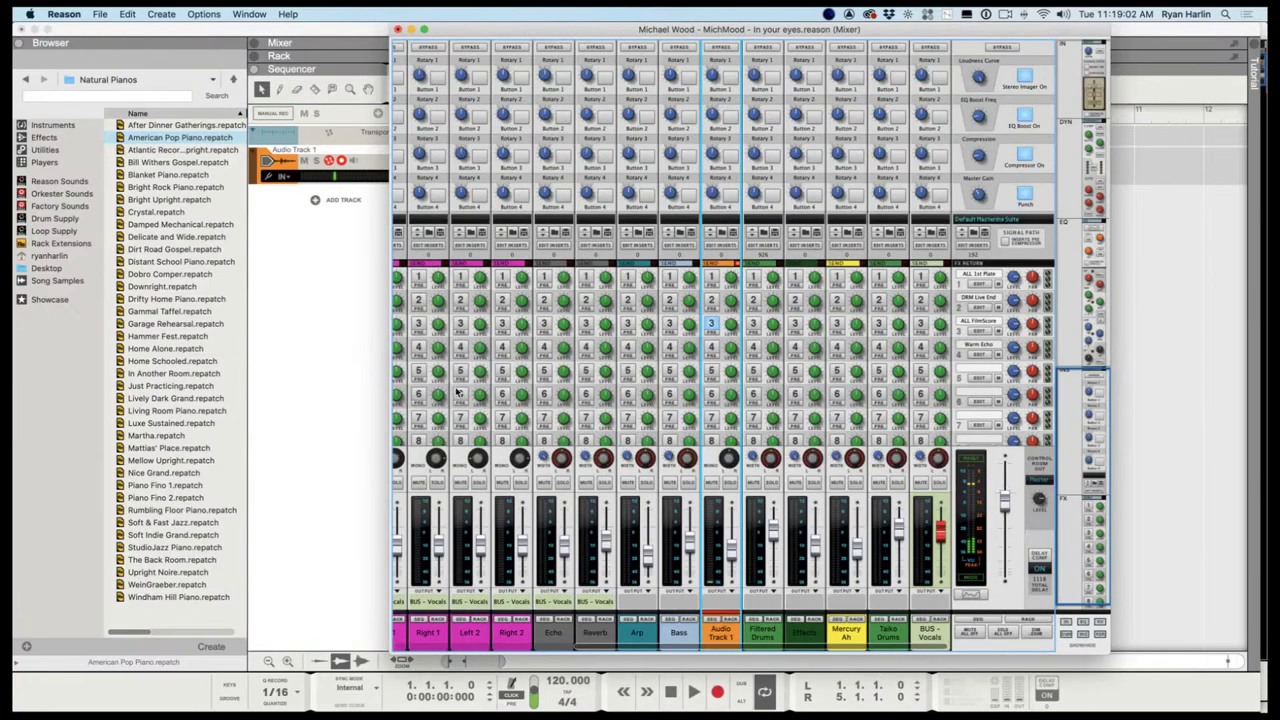
key("super+grave")
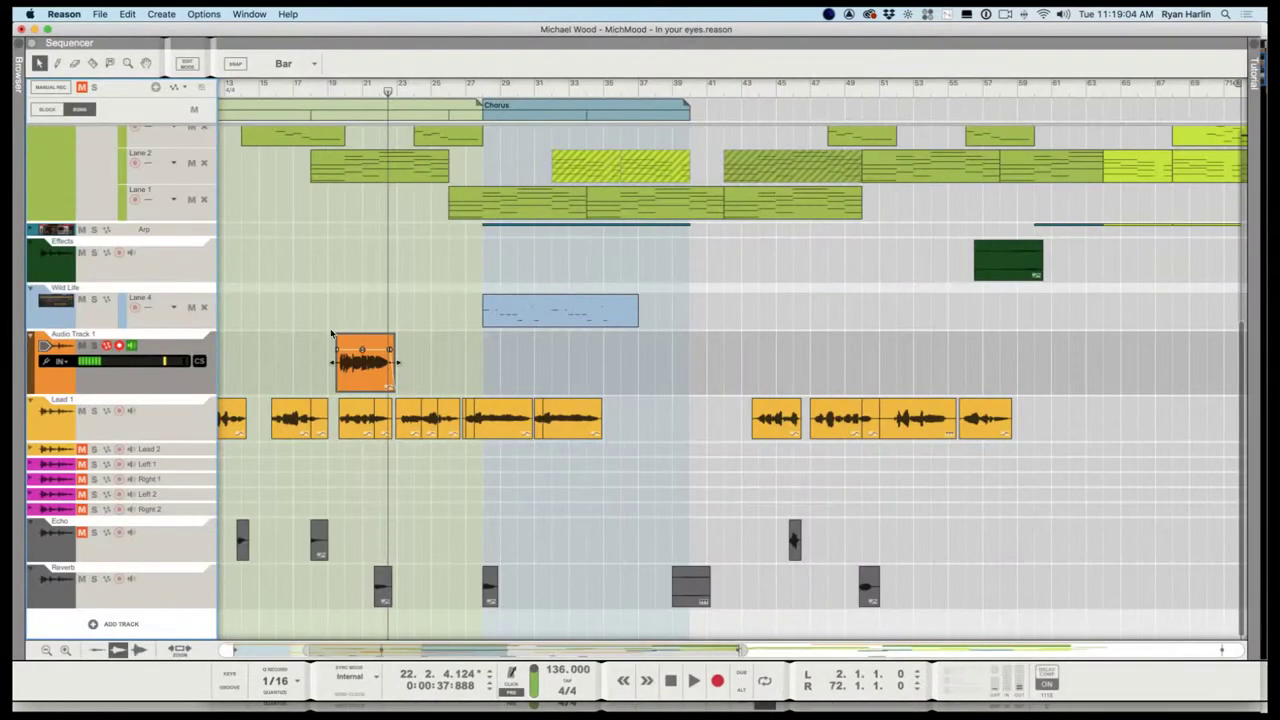
left_click(334, 88)
key("space")
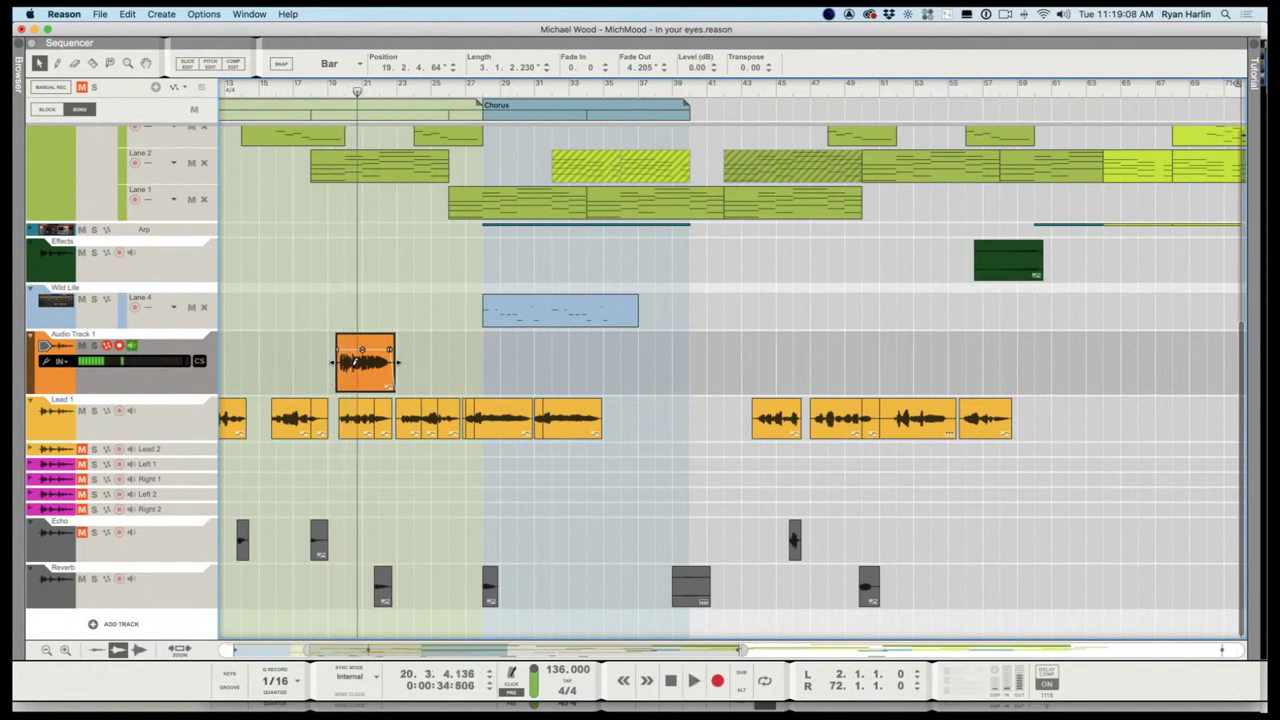
Dock the separate Mixer back into the main song window, view its send section, and collapse it above the sequencer
scroll(352, 355, "up", 4)
scroll(355, 362, "up", 4)
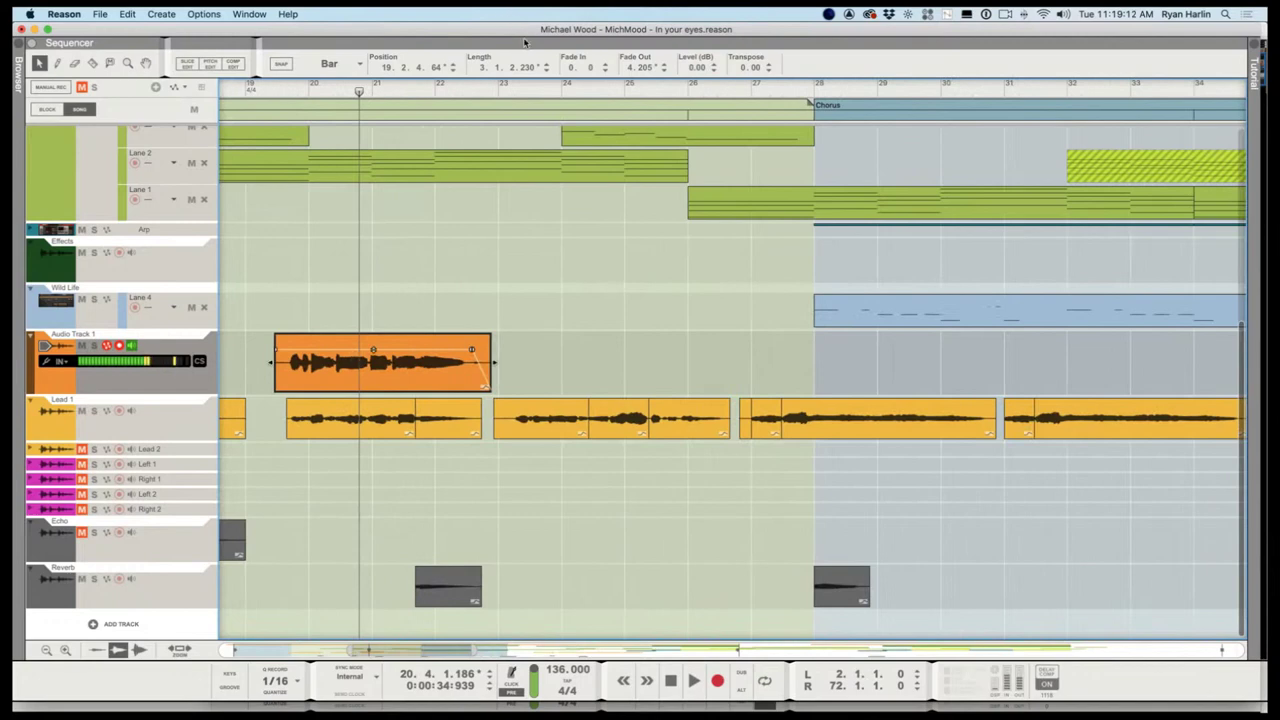
key("F6")
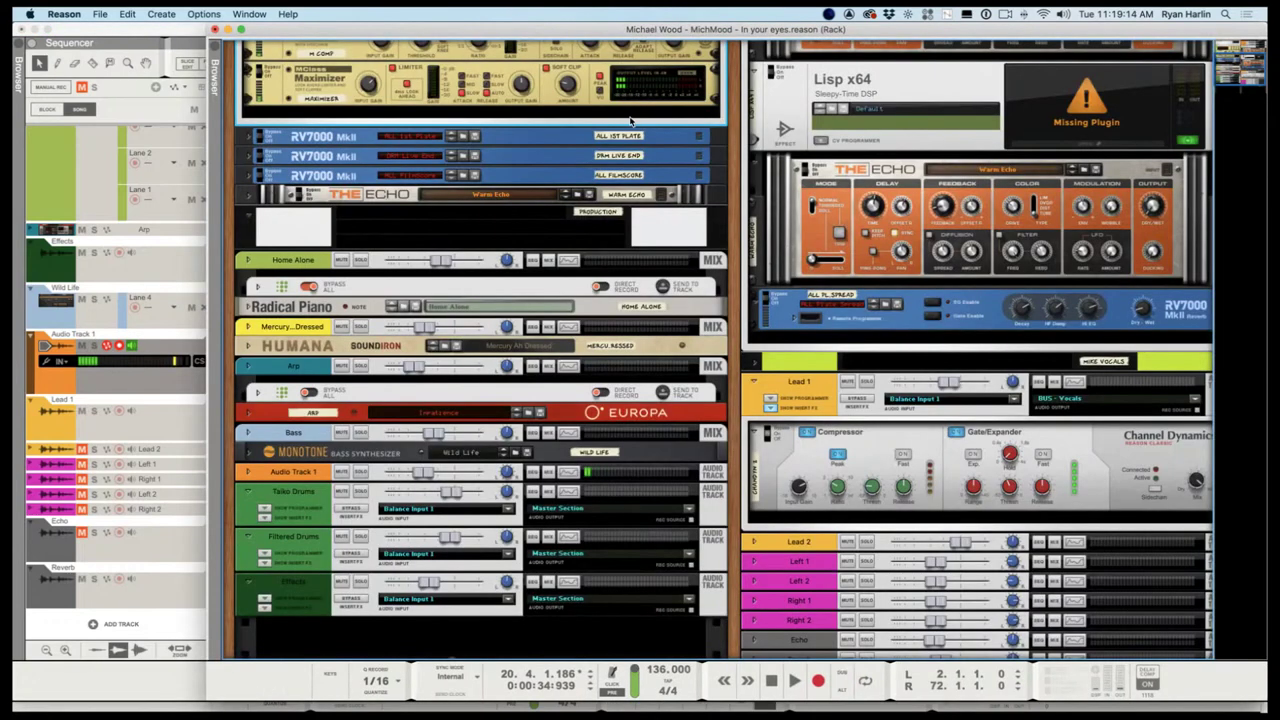
key("F5")
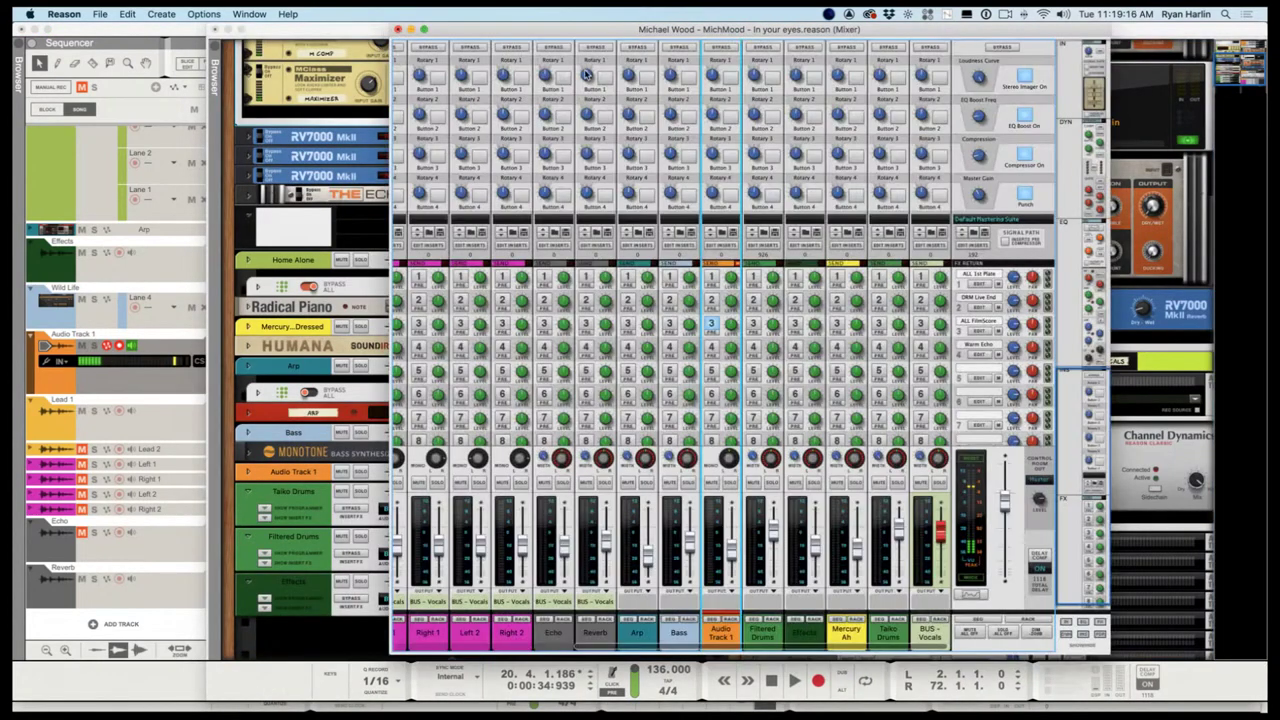
left_click(397, 30)
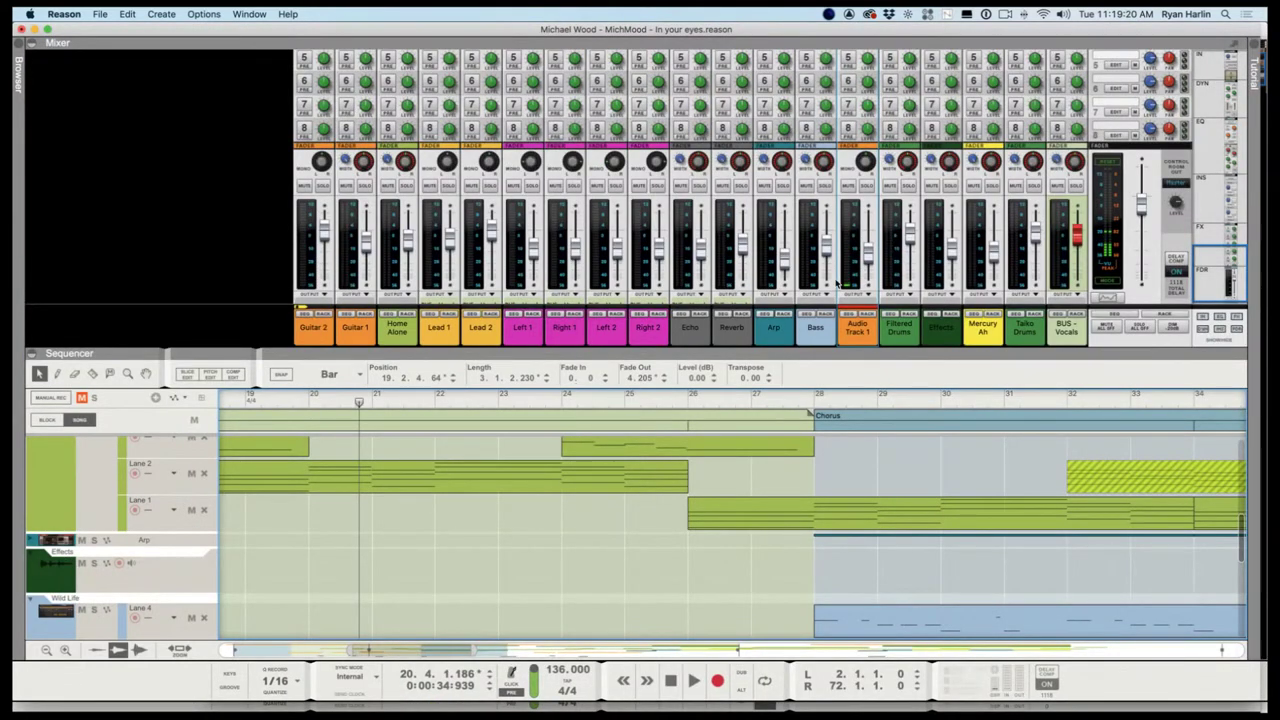
scroll(881, 208, "up", 5)
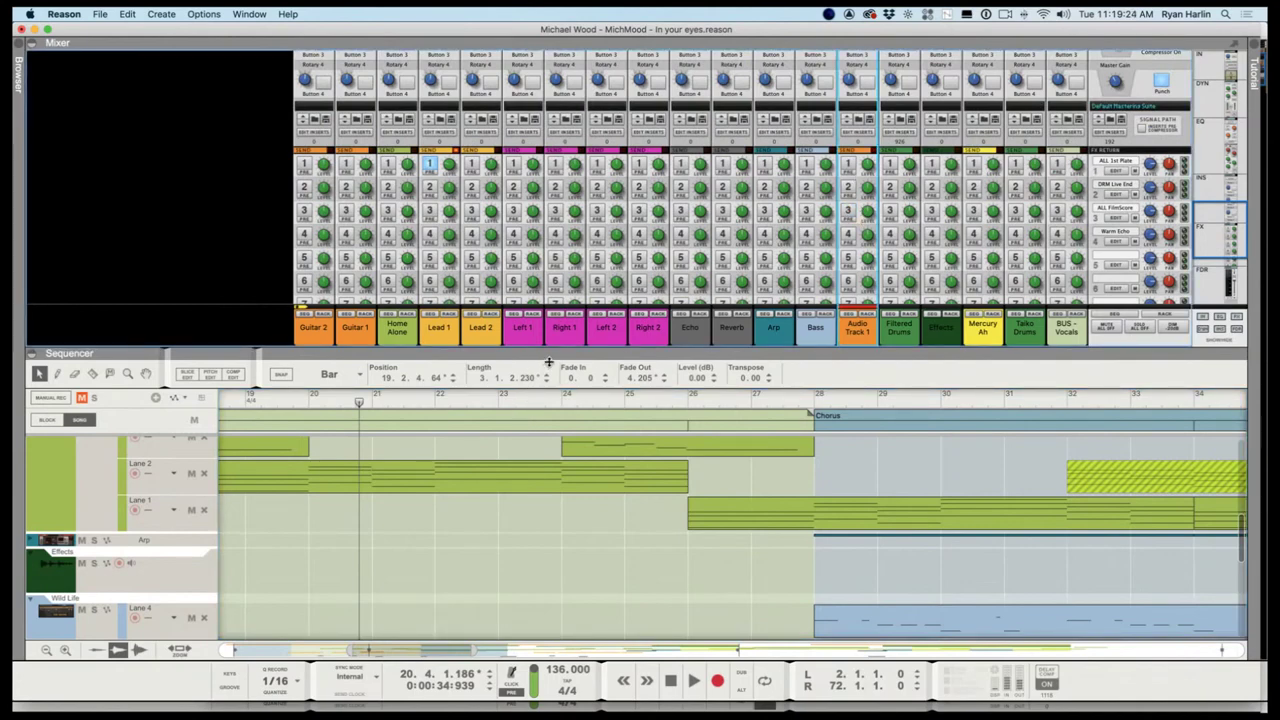
left_click_drag(548, 362, 523, 118)
Trim the start of the Audio Track 1 clip to 19.3.4.23 and give it a 1.54 fade-in
left_click(294, 102)
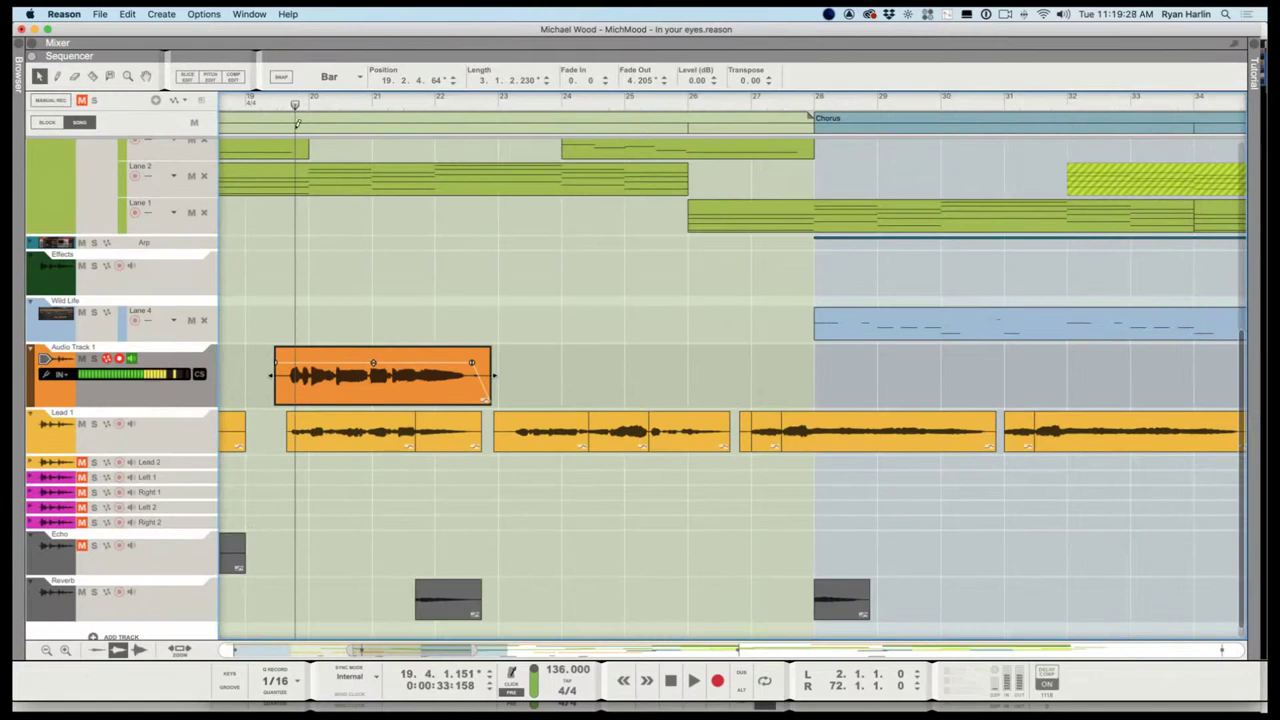
scroll(357, 533, "up", 6)
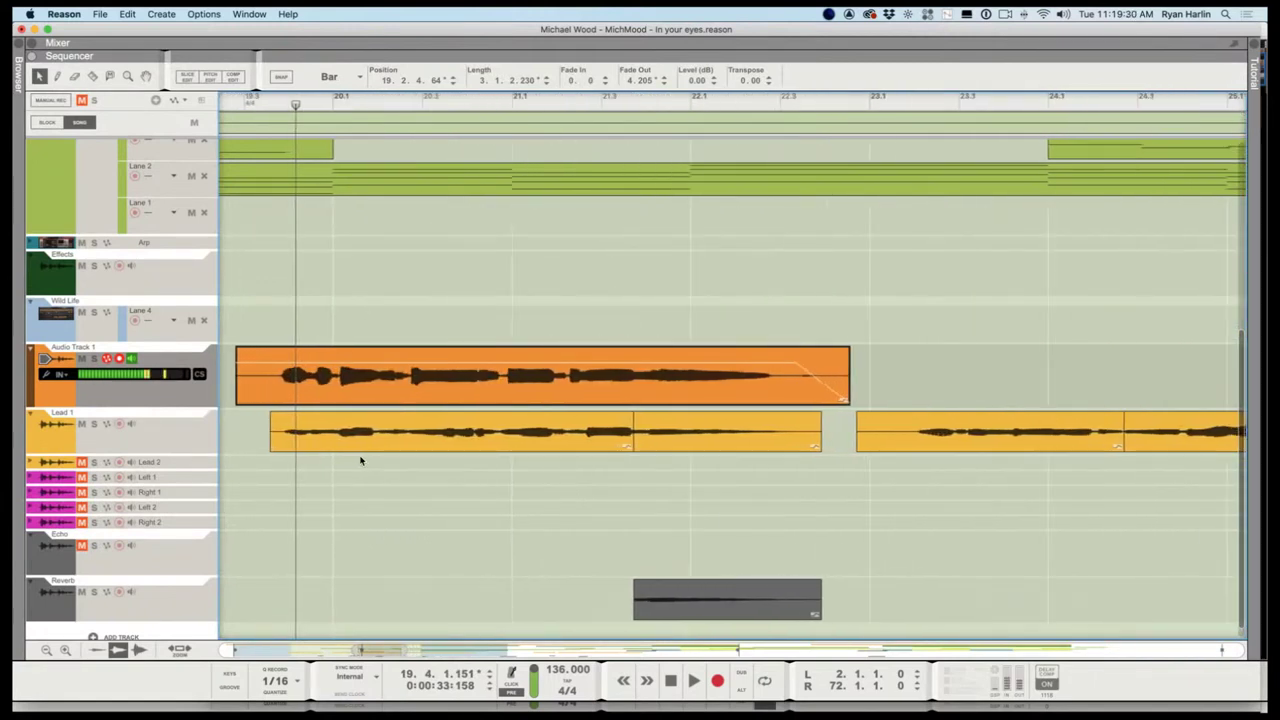
scroll(361, 460, "up", 4)
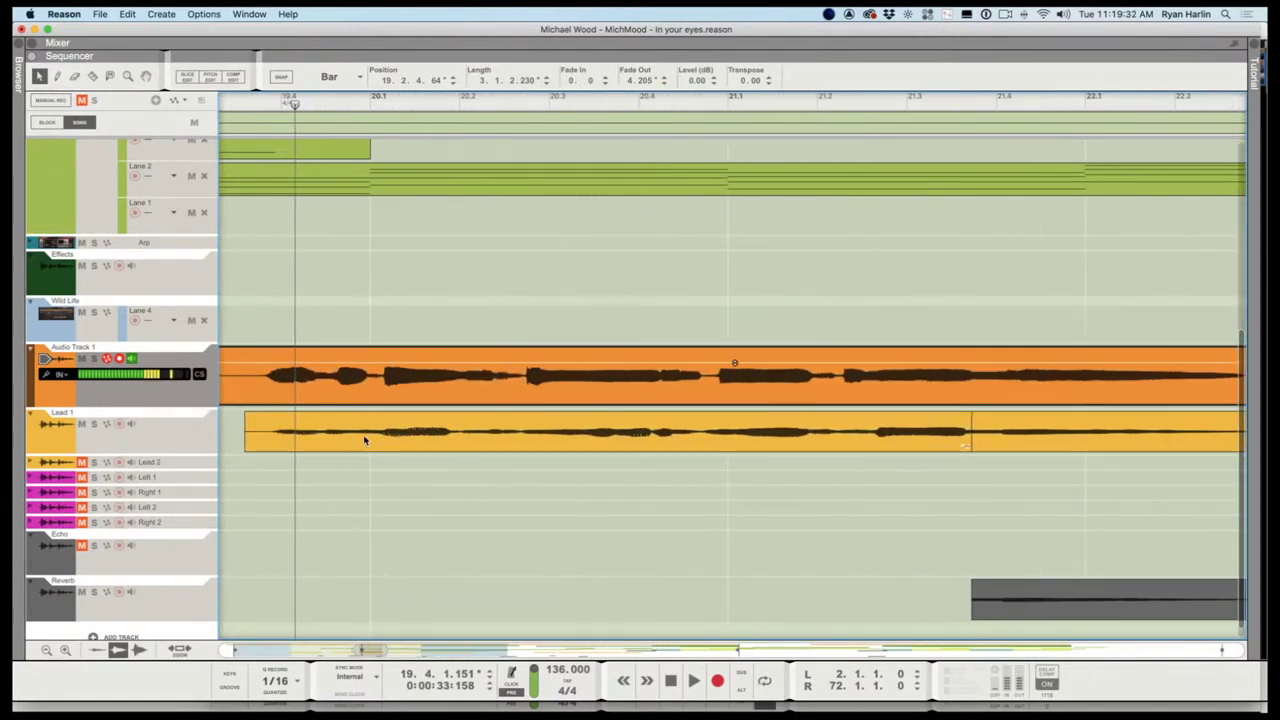
key("space")
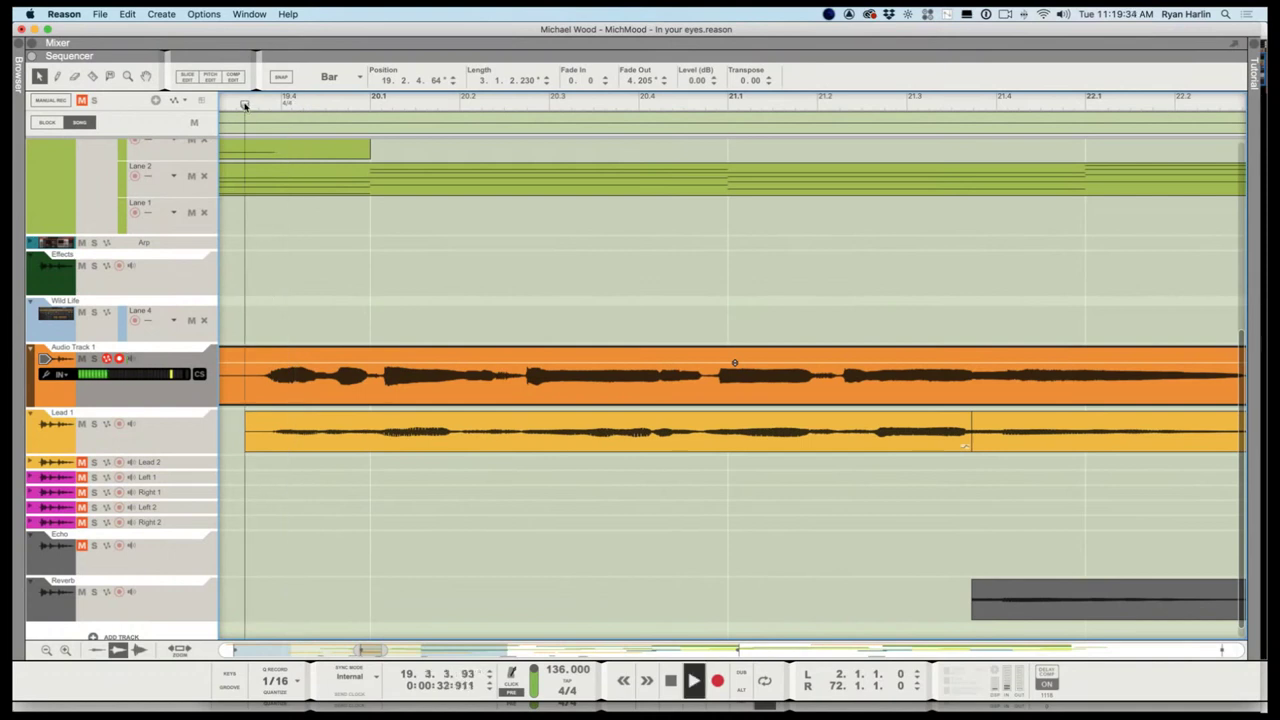
key("space")
scroll(255, 300, "left", 3)
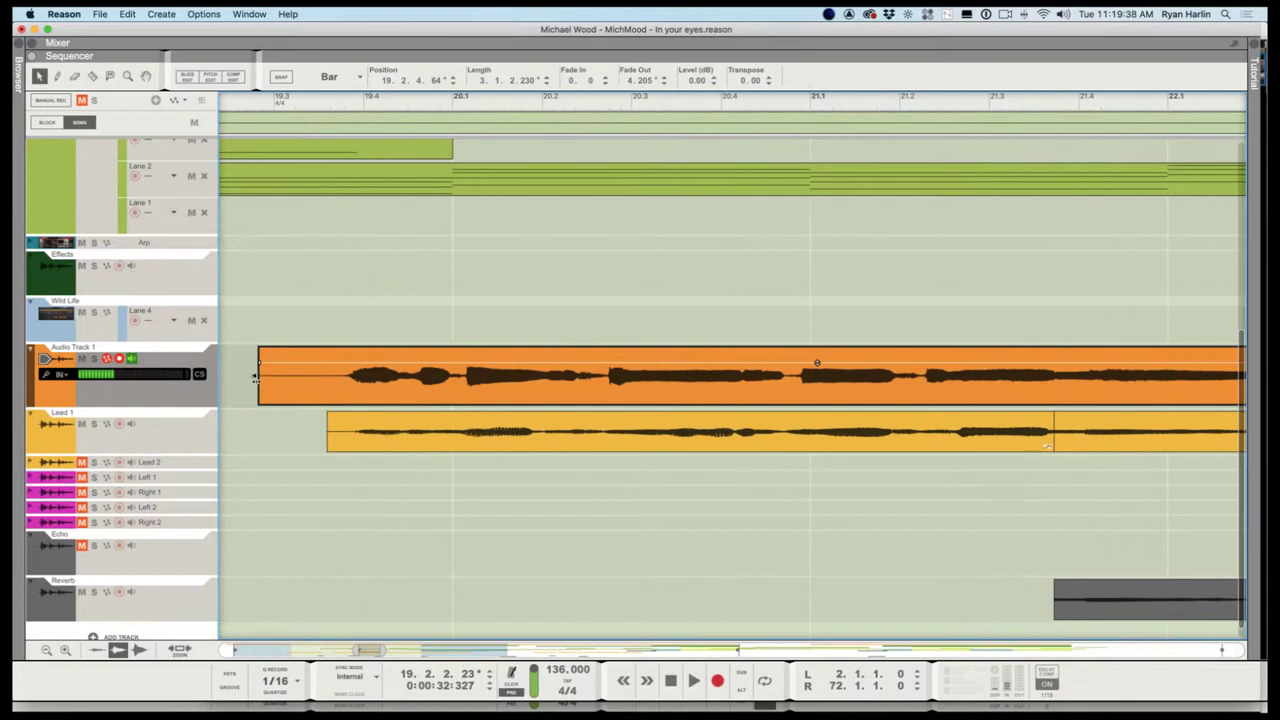
left_click_drag(256, 376, 352, 389)
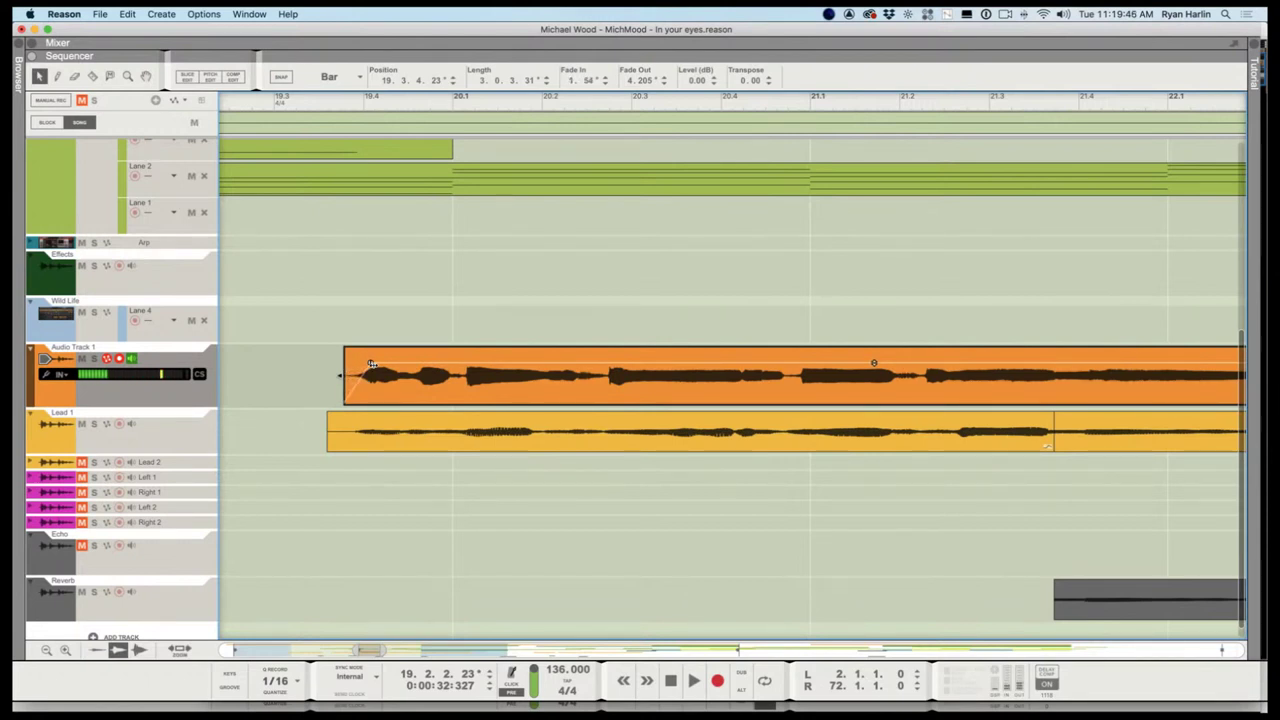
Play the trimmed Audio Track 1 take against the song, replaying it from just before 19.3
key("space")
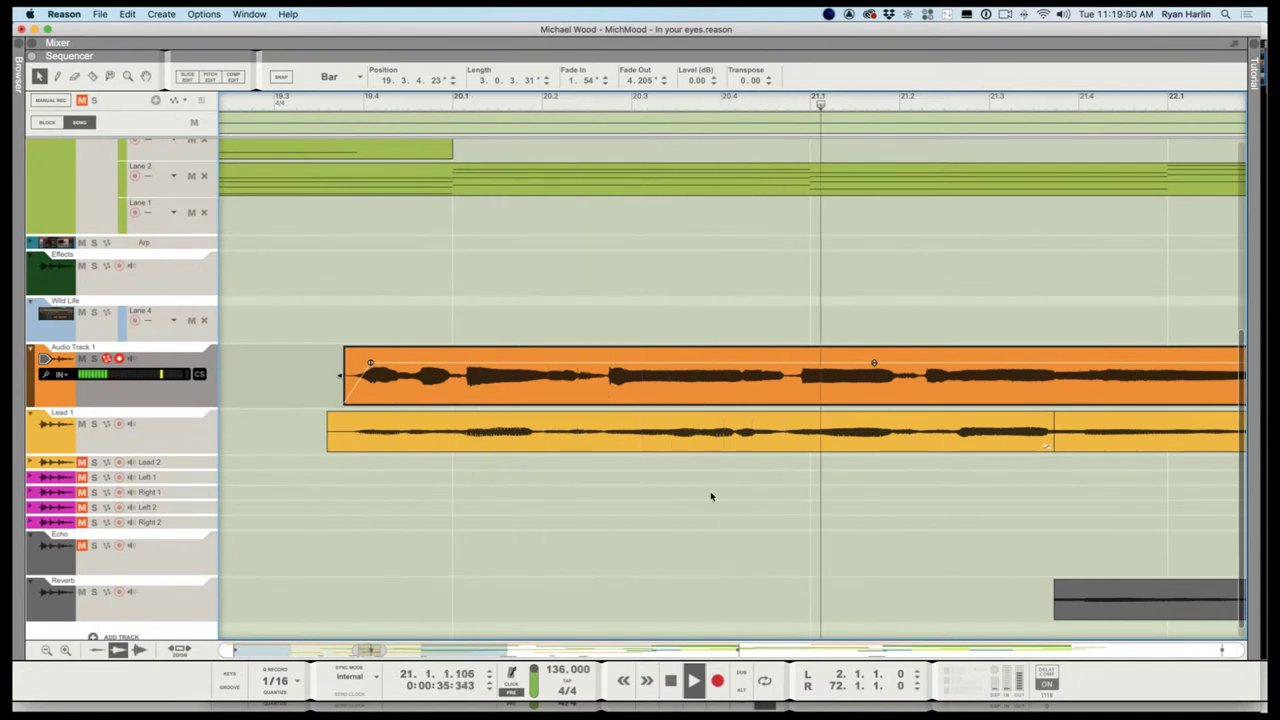
key("space")
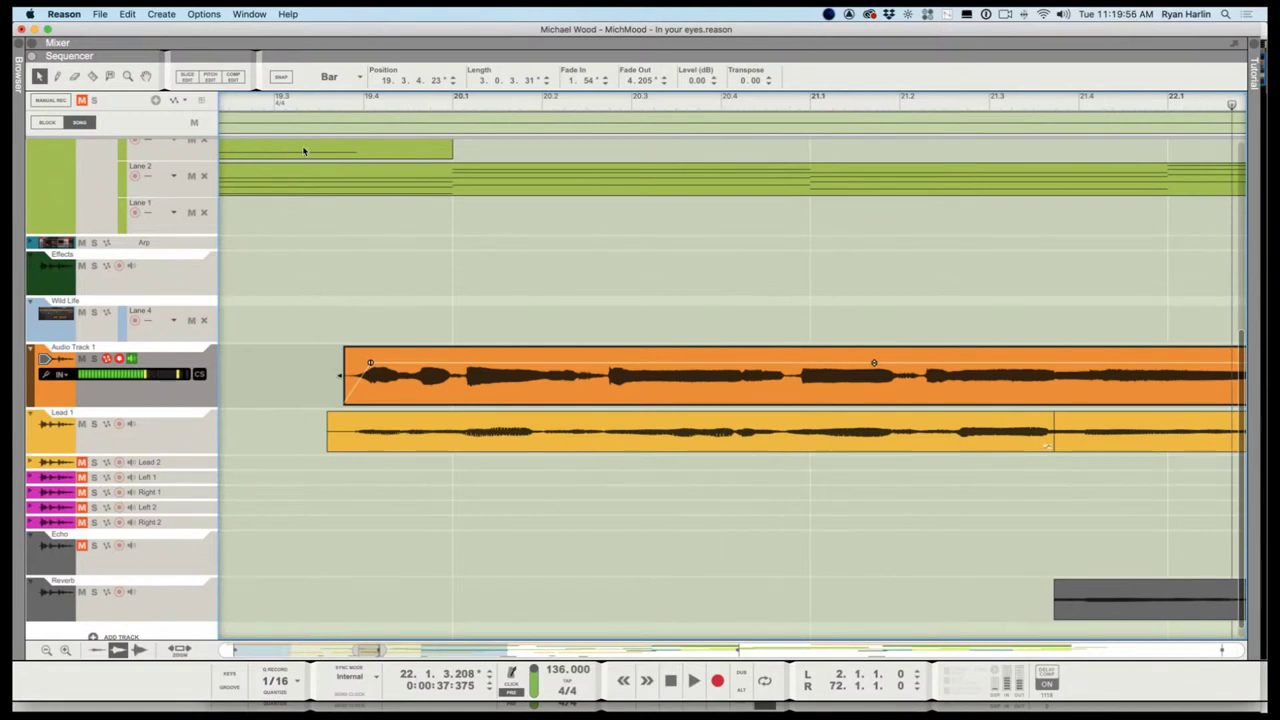
left_click(316, 101)
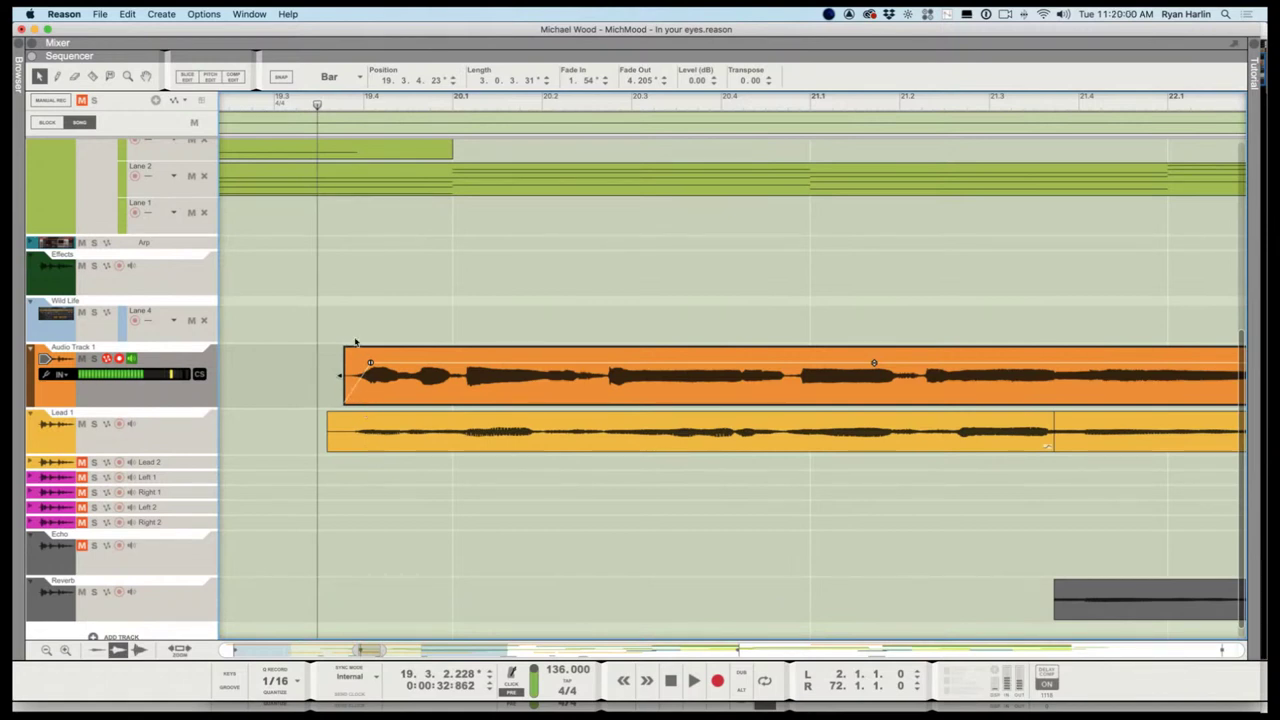
left_click(245, 104)
key("space")
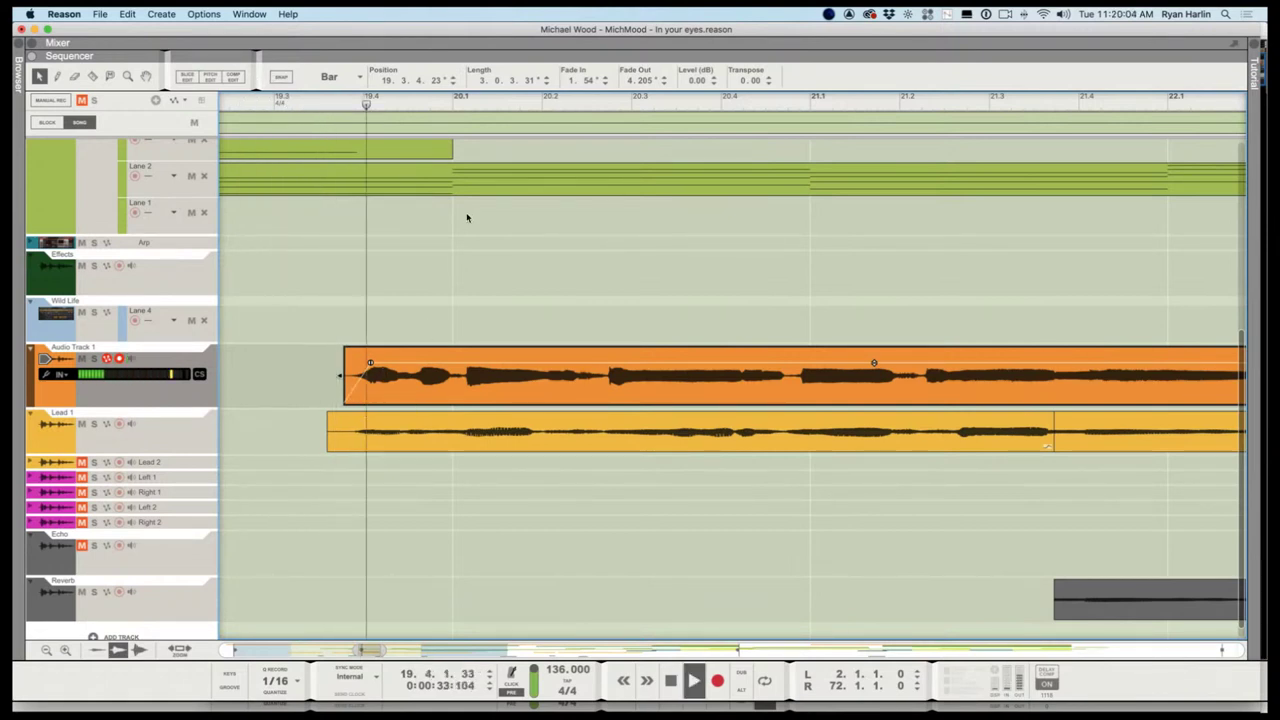
key("space")
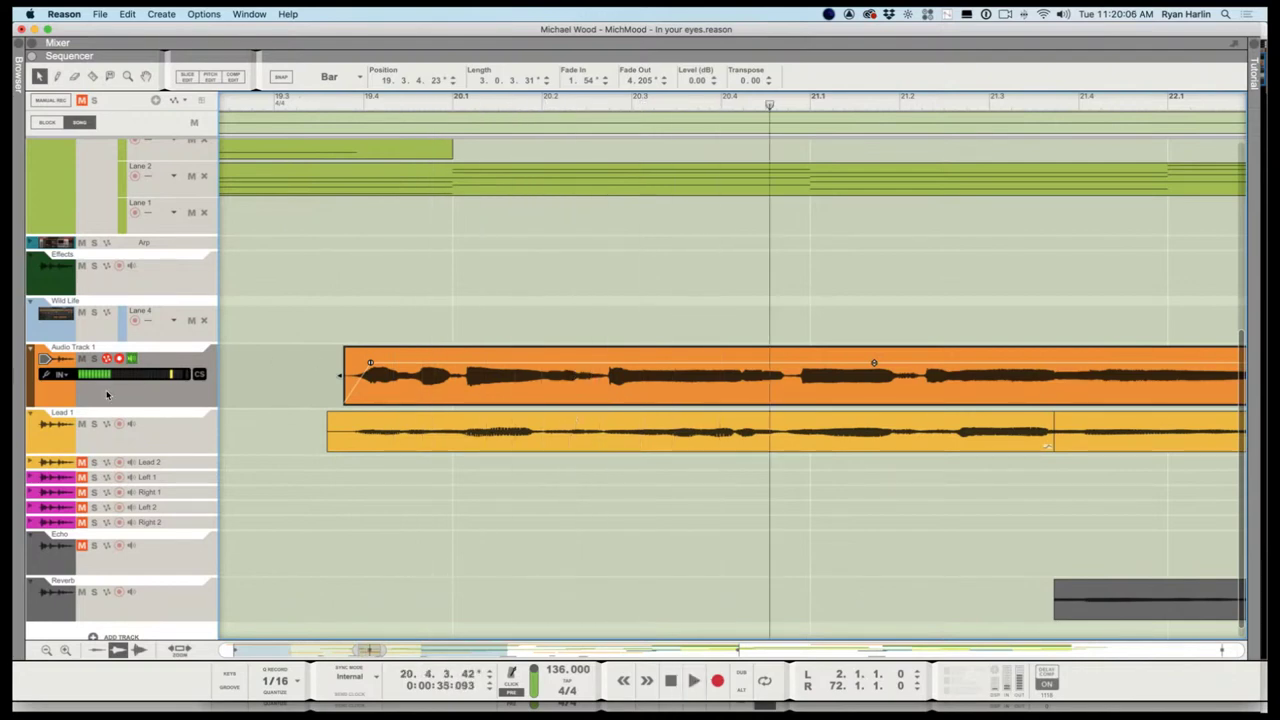
Unfold Audio Track 1 in the Rack and rename it with the singer's first name followed by 1
left_click(399, 117)
key("F5")
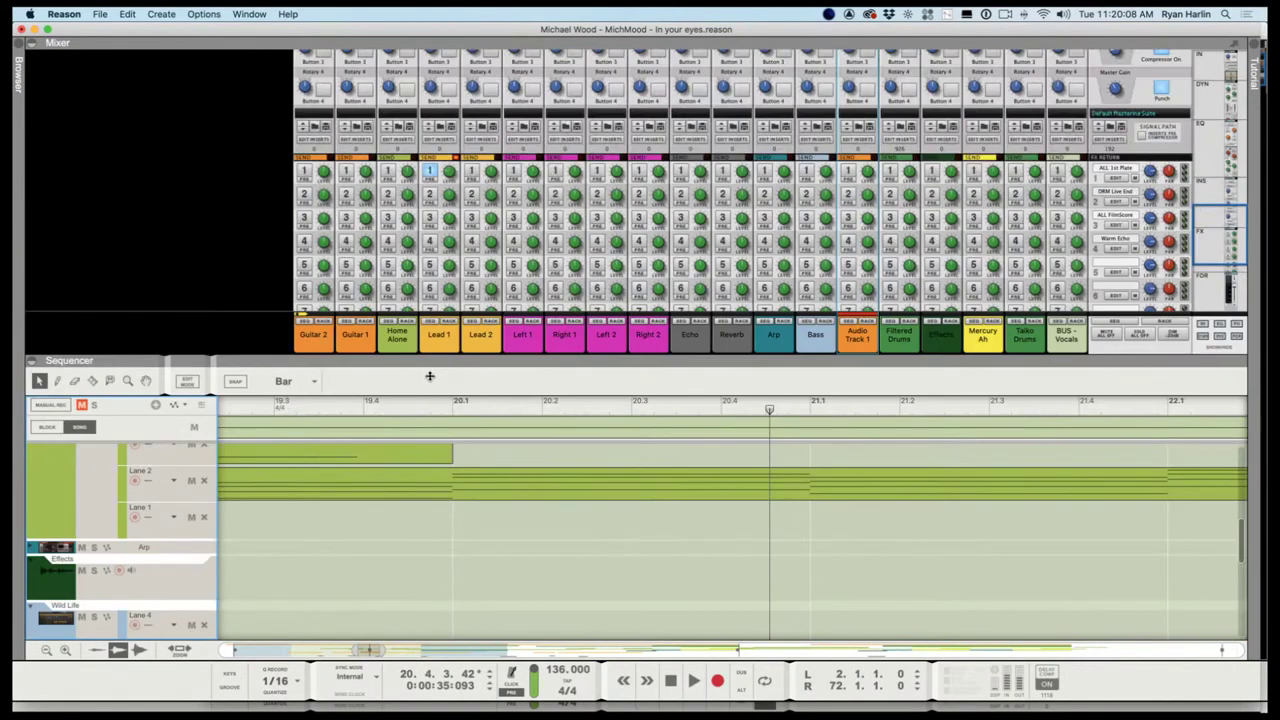
left_click(870, 328)
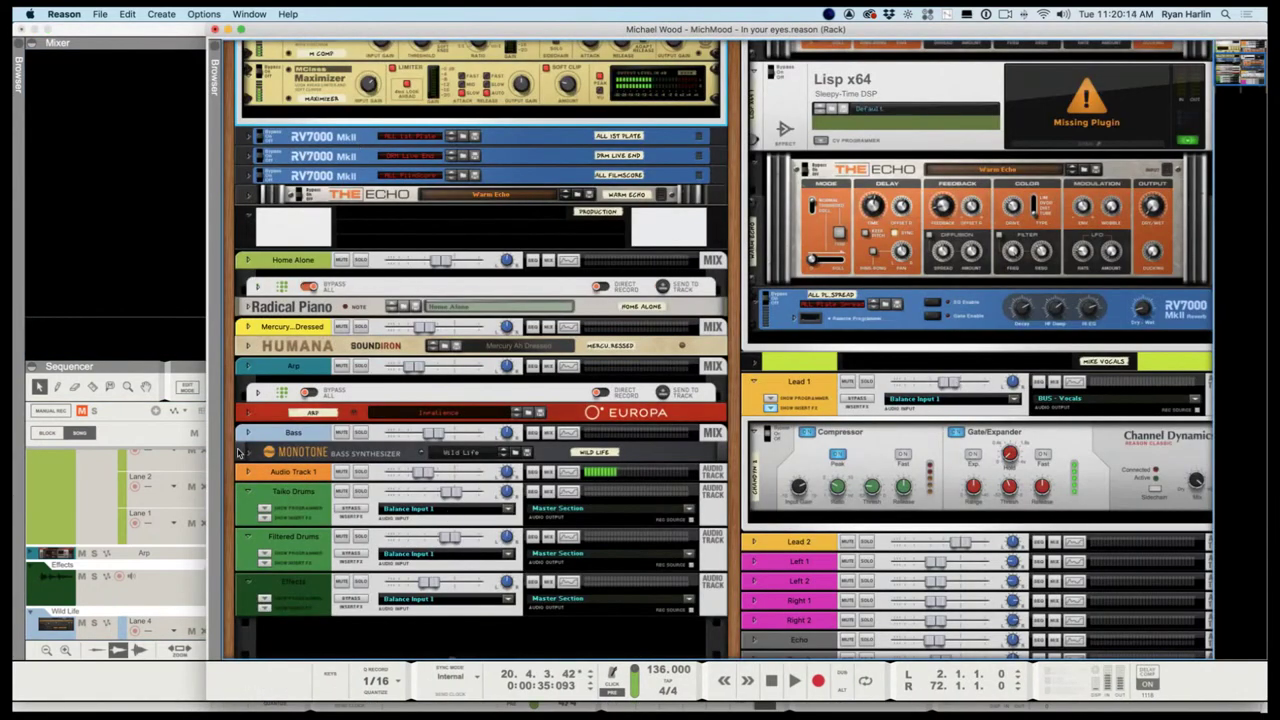
left_click(250, 473)
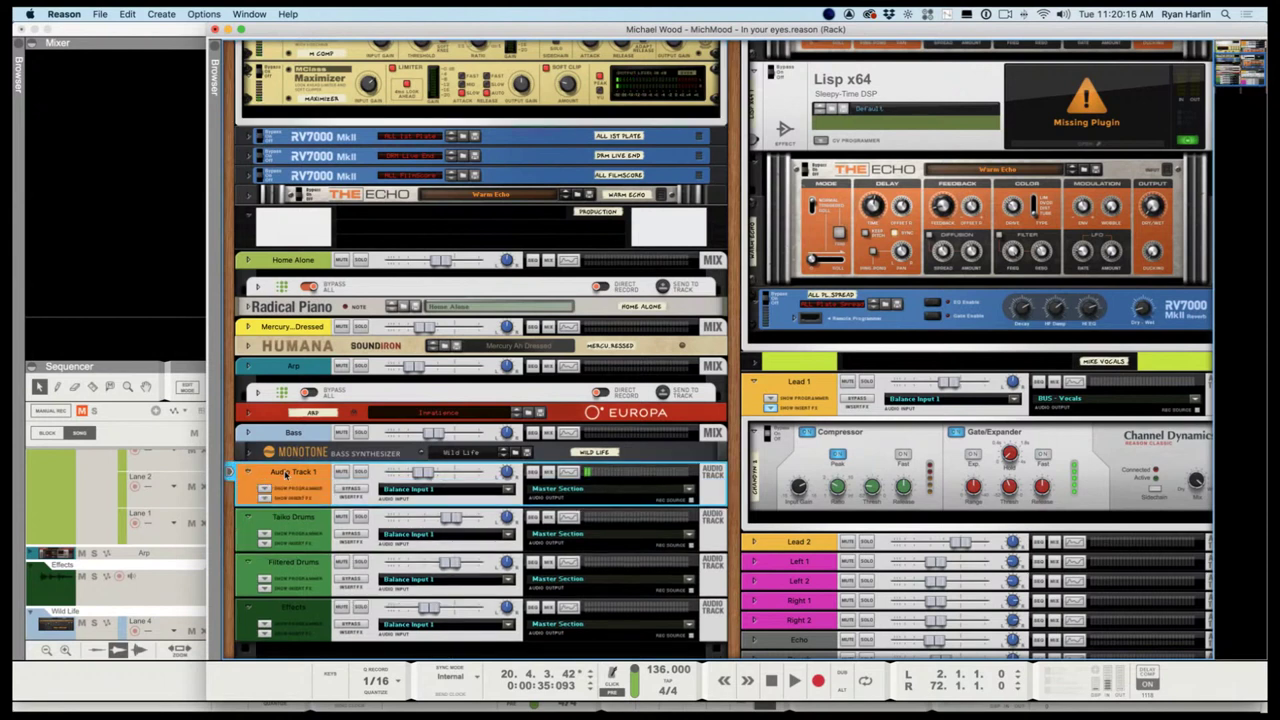
double_click(293, 472)
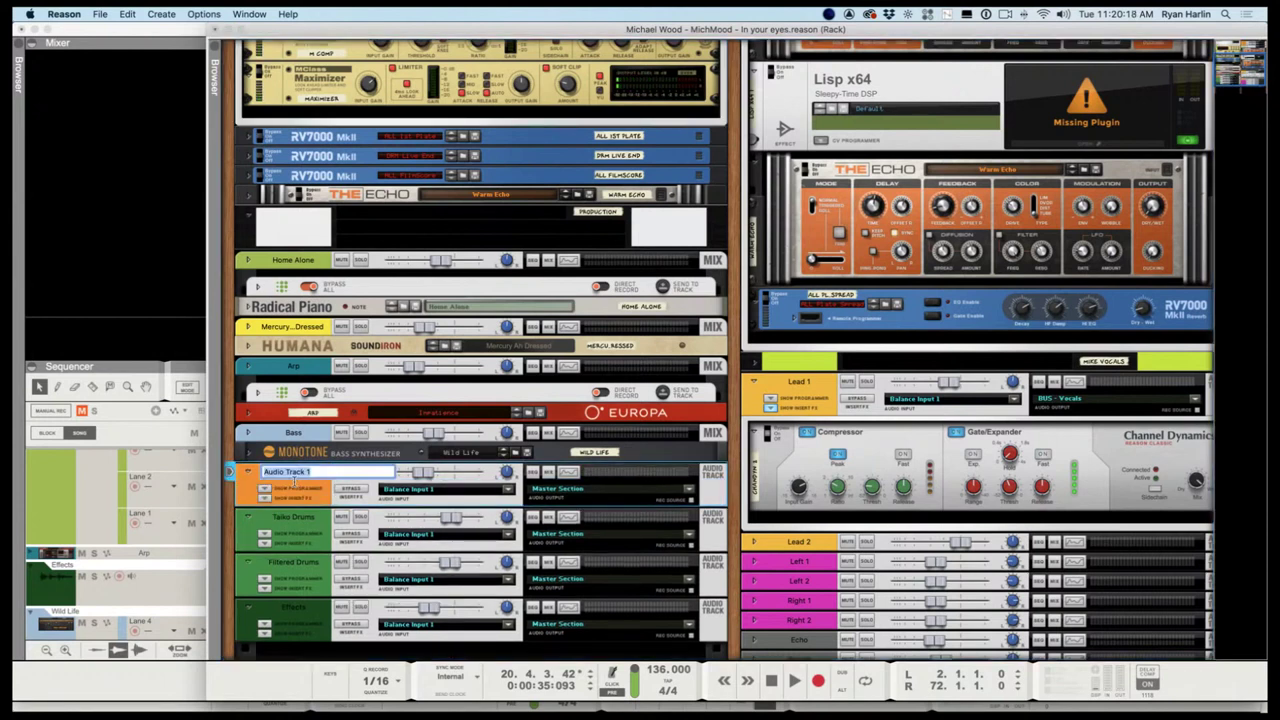
type("Ryan 1")
key("Return")
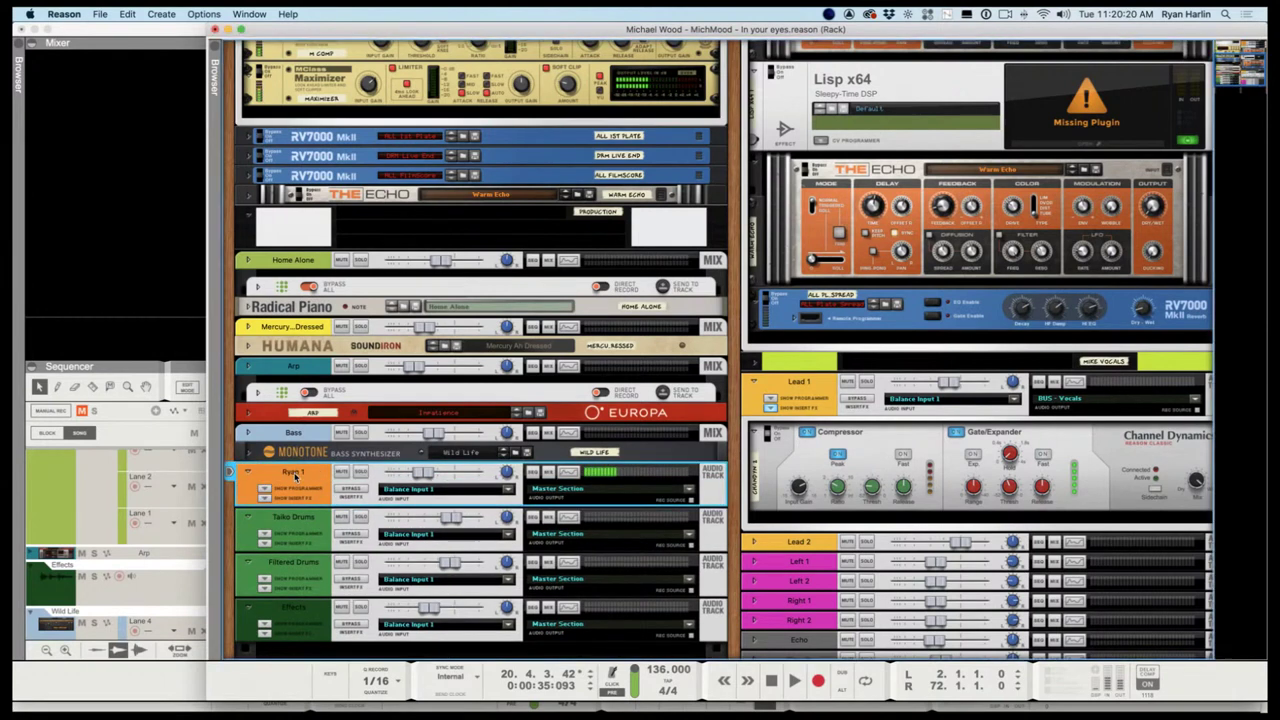
Show the renamed vocal track's insert effects, search the effects for selig, and insert a Selig DeEsser with its crossover slightly adjusted
left_click(265, 498)
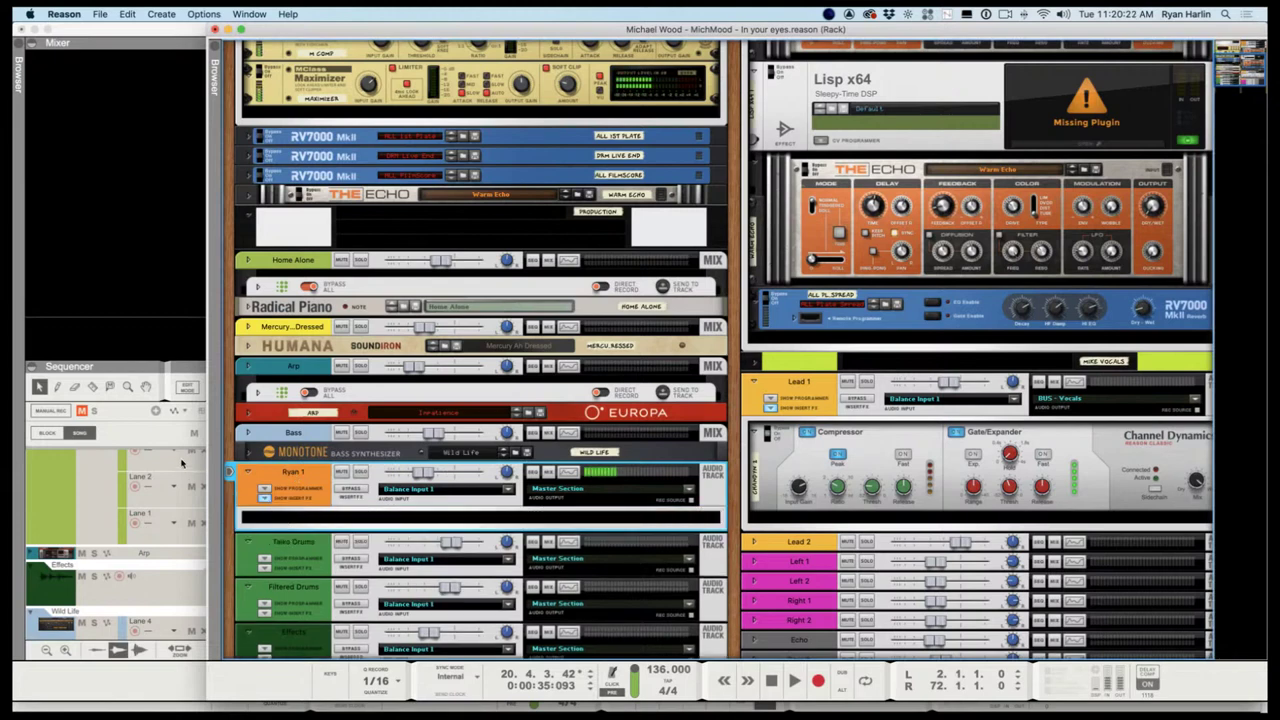
left_click(212, 47)
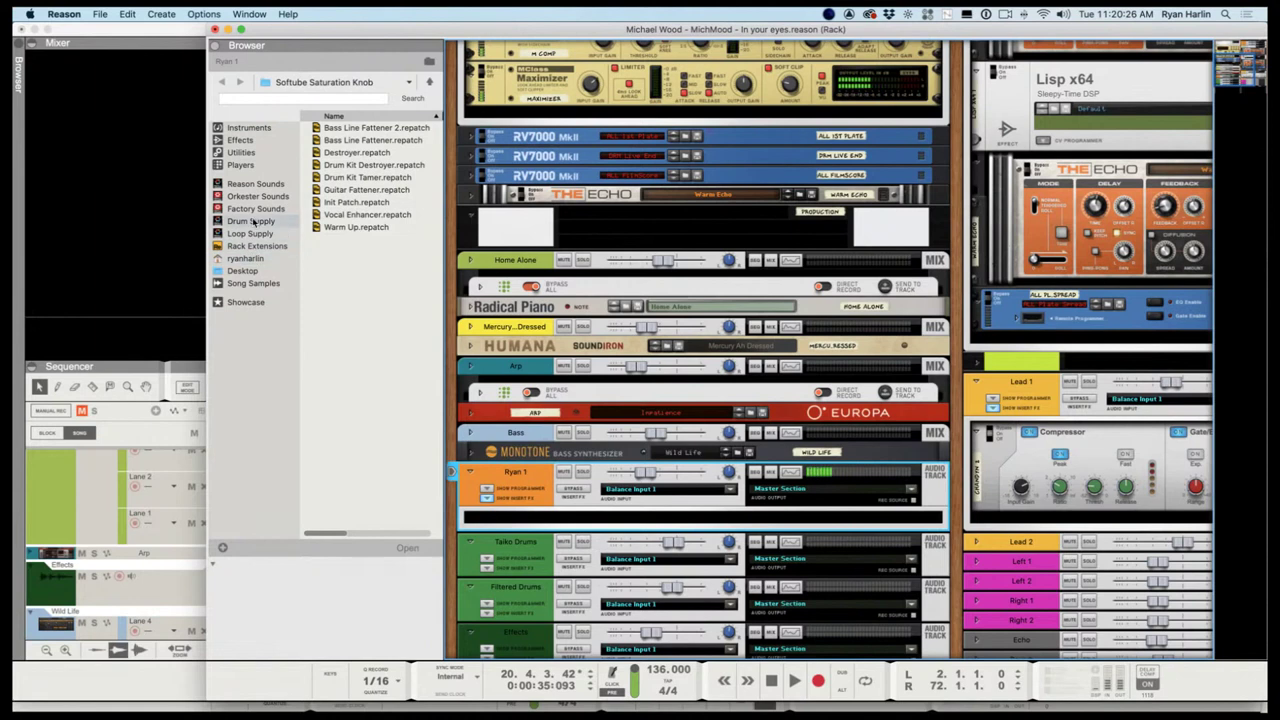
left_click(240, 140)
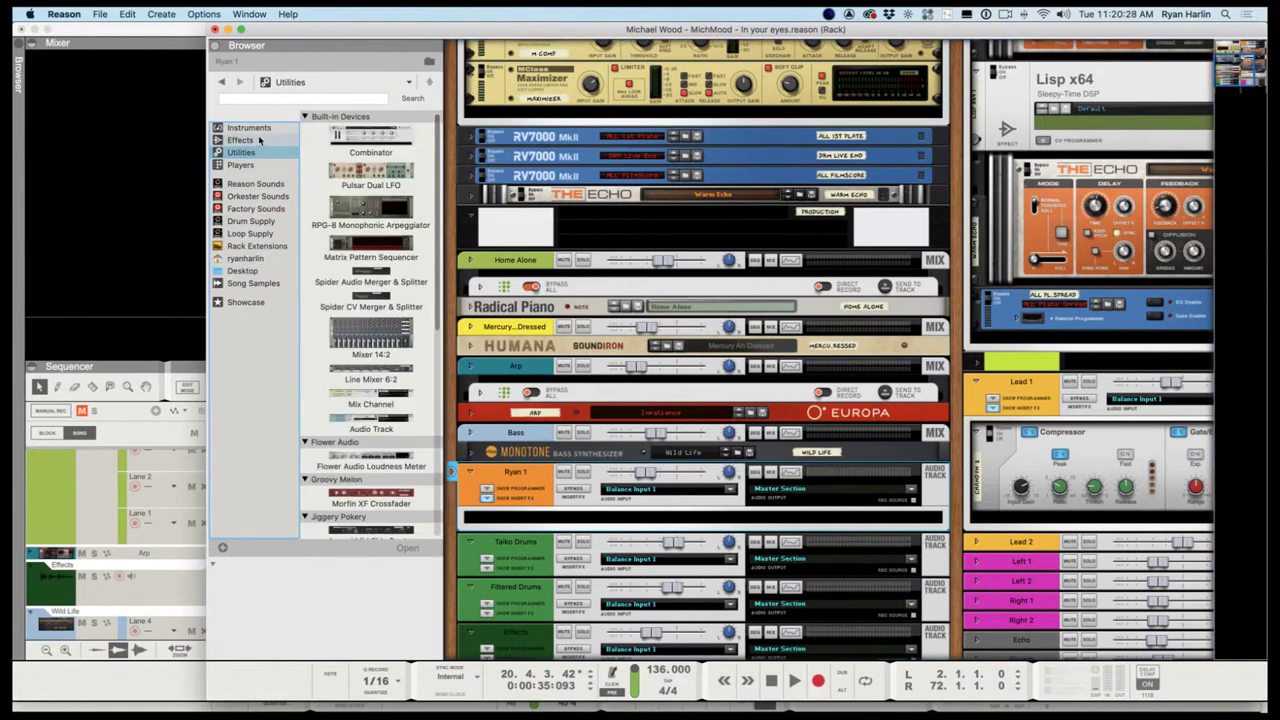
left_click(262, 99)
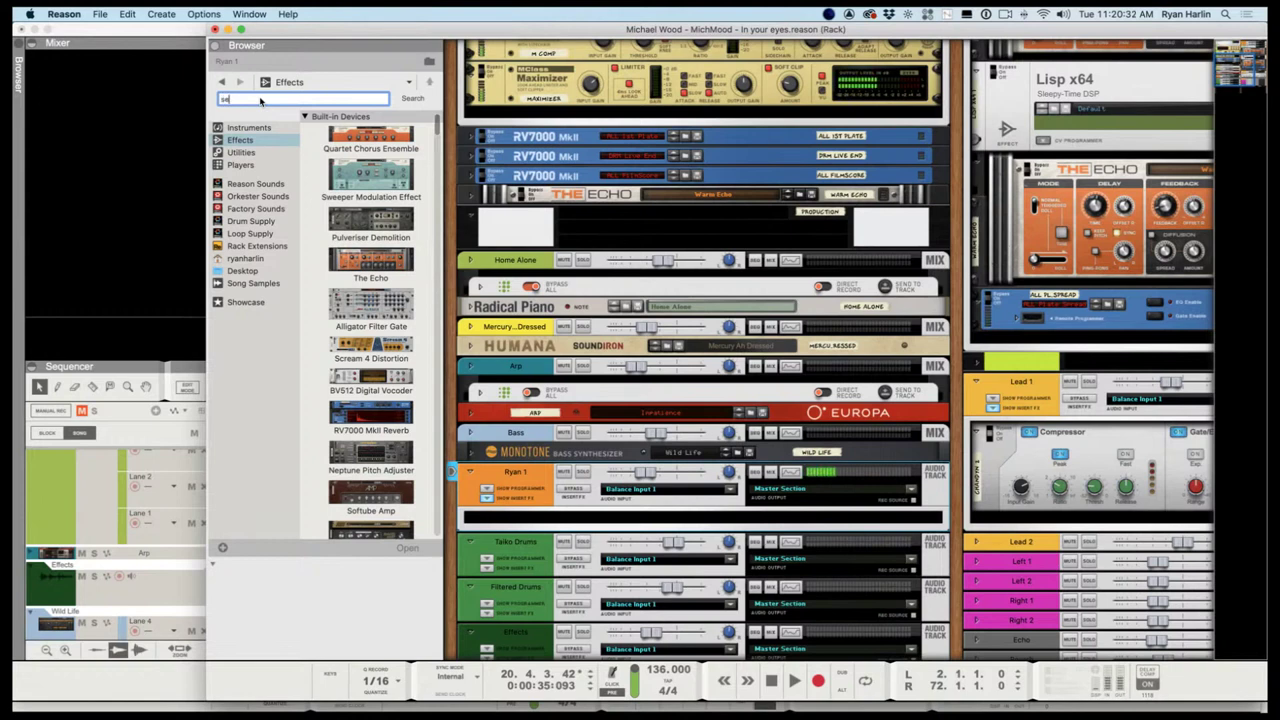
type("selig")
key("Return")
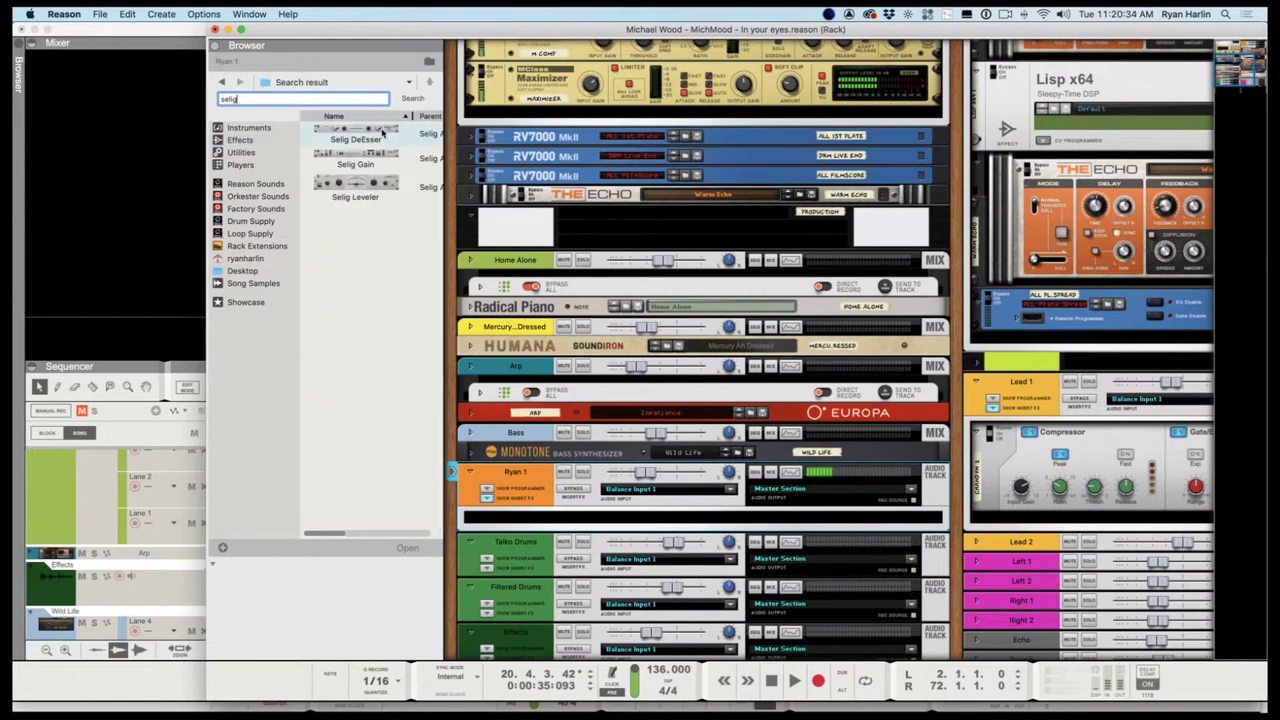
left_click_drag(358, 132, 533, 517)
left_click_drag(623, 531, 625, 530)
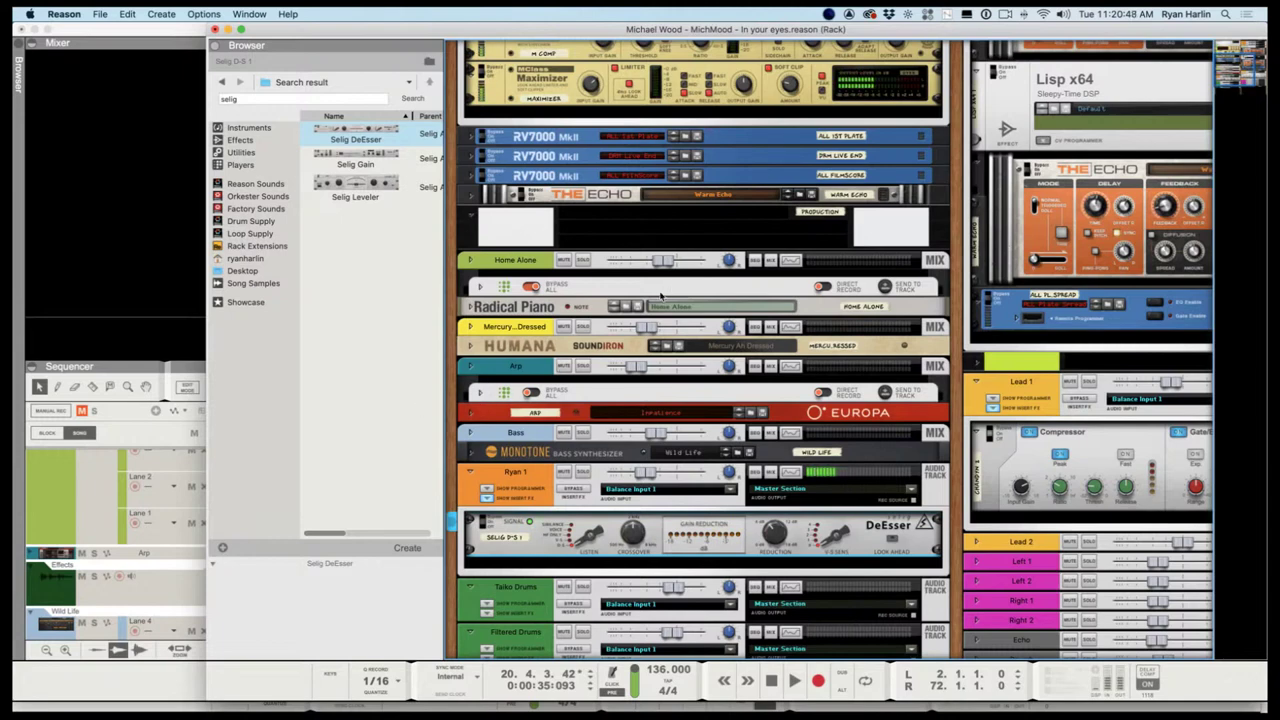
Play the song from the opening Chorus and turn on FX send 3 (ALL FilmScore) for the renamed vocal channel
key("F5")
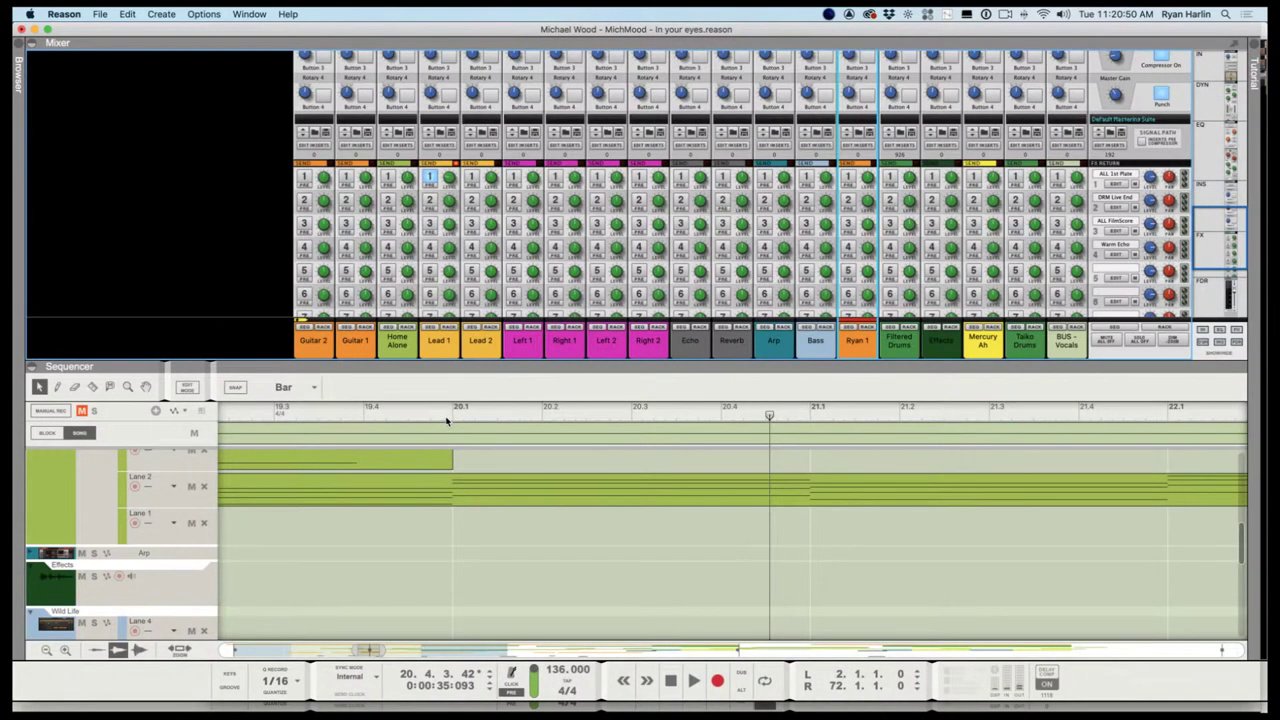
key("space")
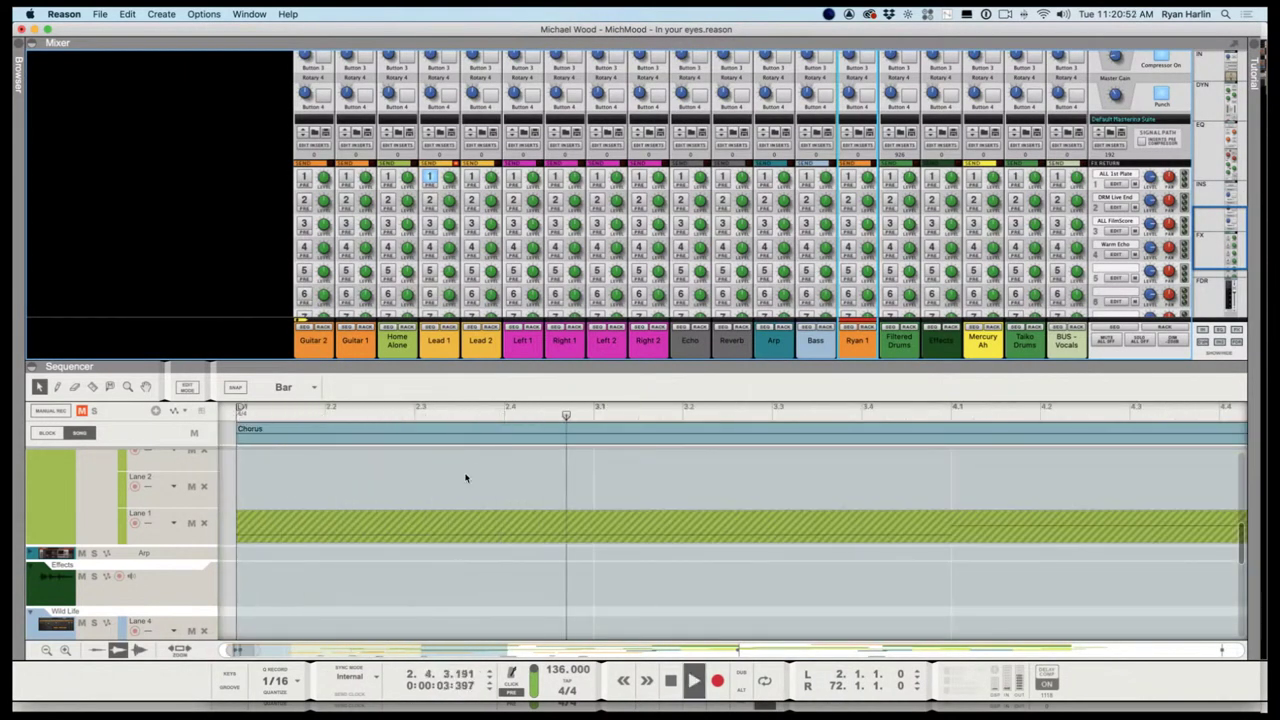
scroll(457, 486, "down", 5)
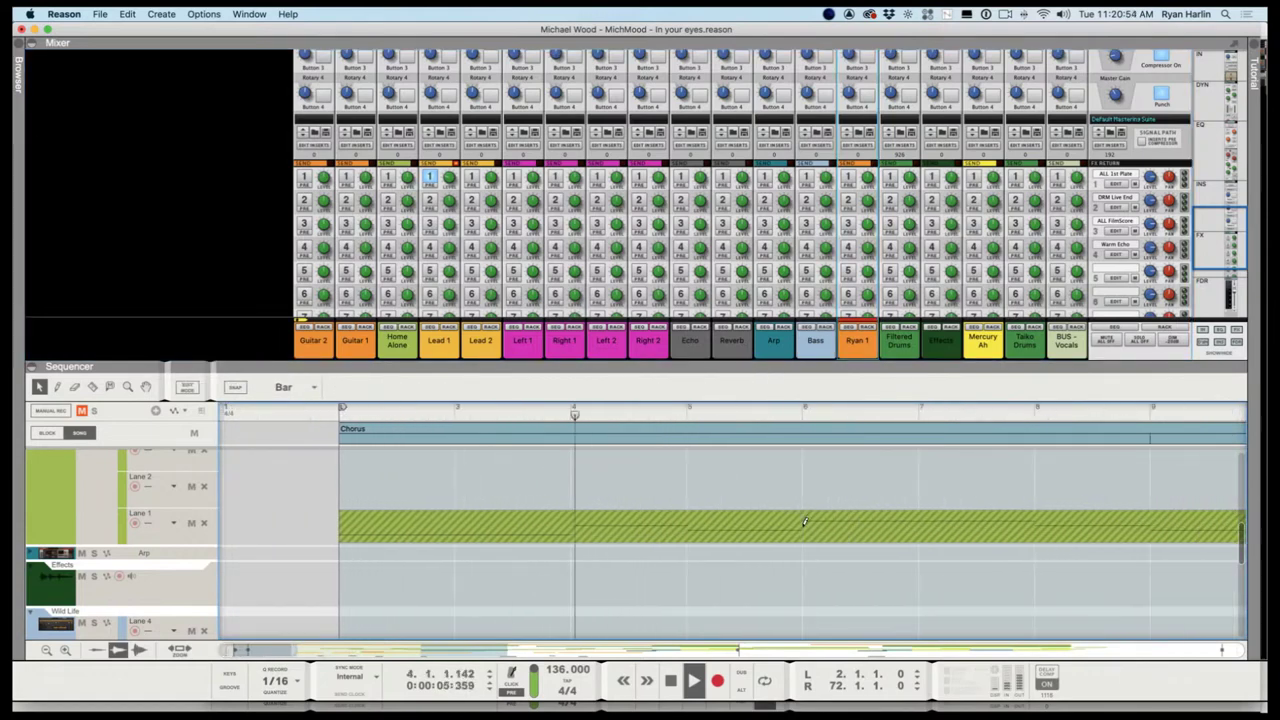
scroll(805, 521, "down", 6)
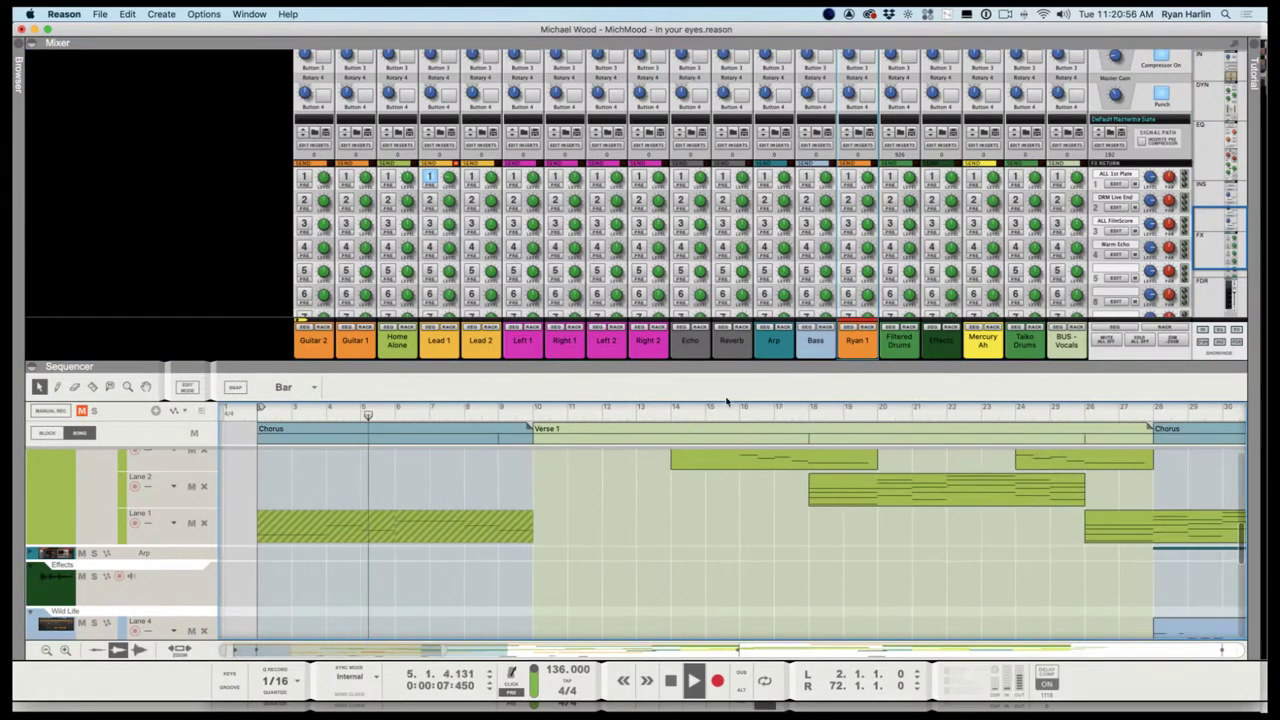
left_click_drag(721, 380, 741, 325)
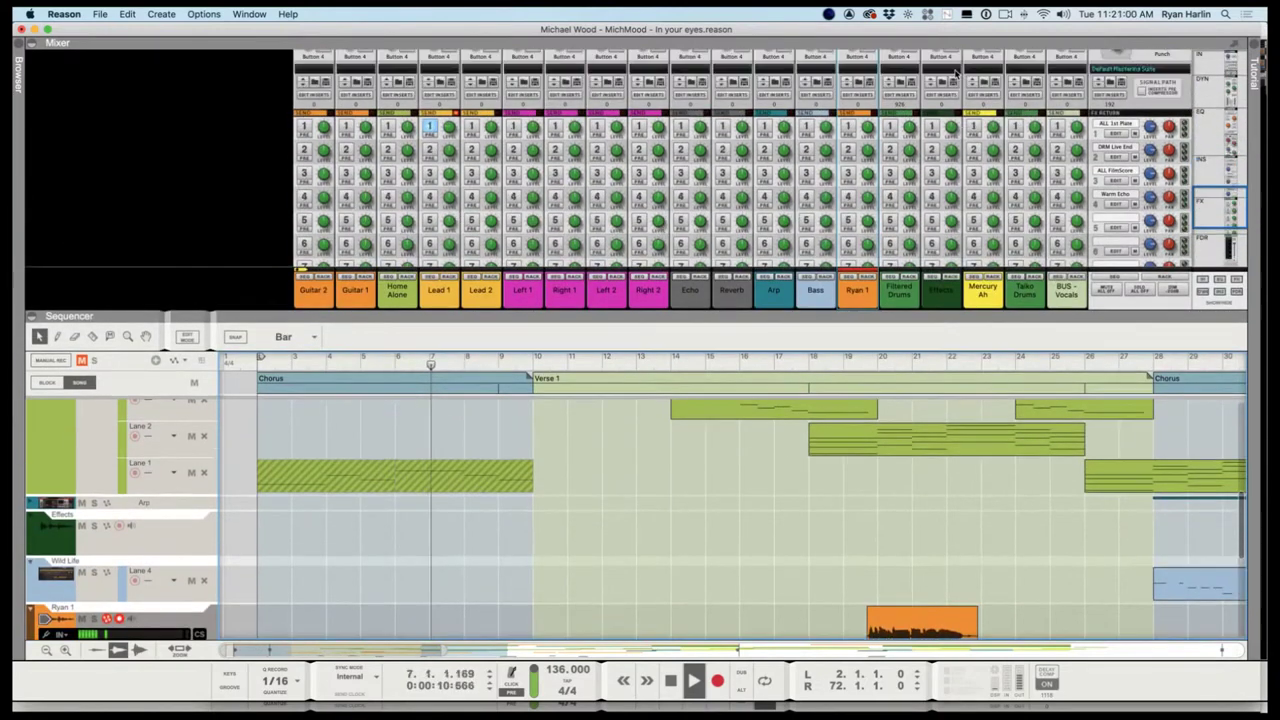
left_click(848, 173)
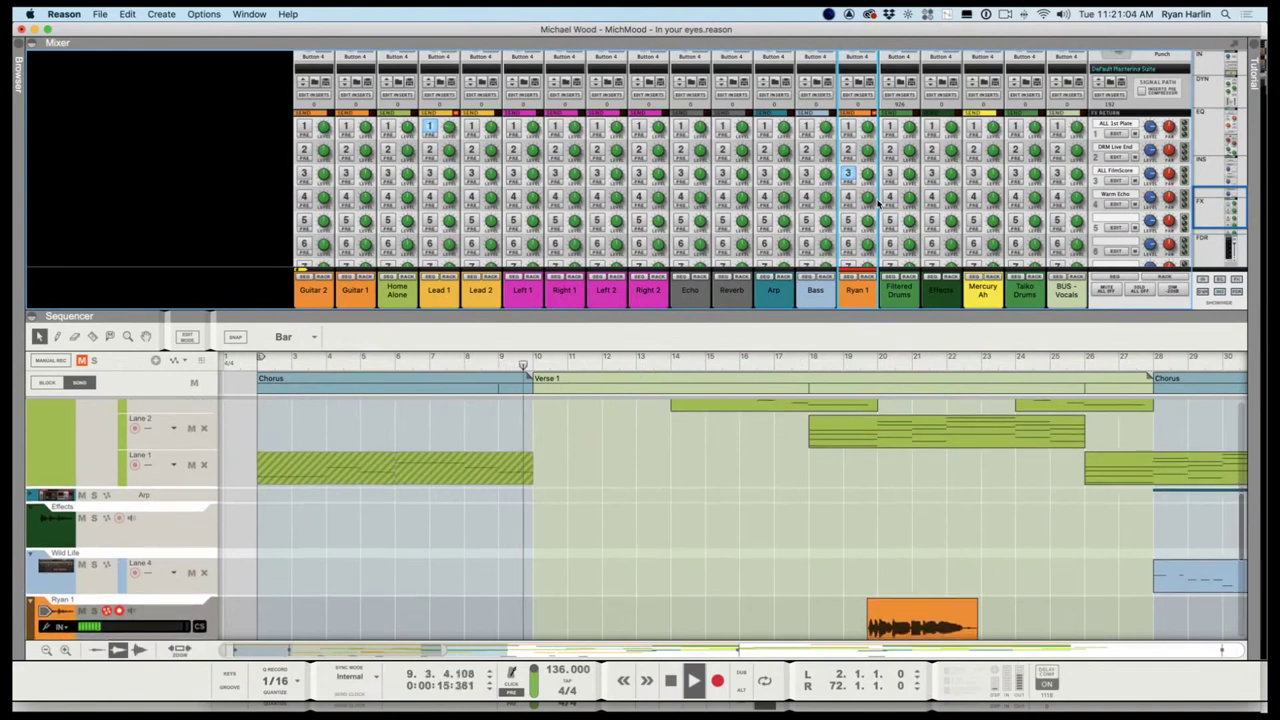
Give more room to the sequencer and set the fade-out of the renamed vocal track's clip to 6.162
scroll(884, 203, "down", 5)
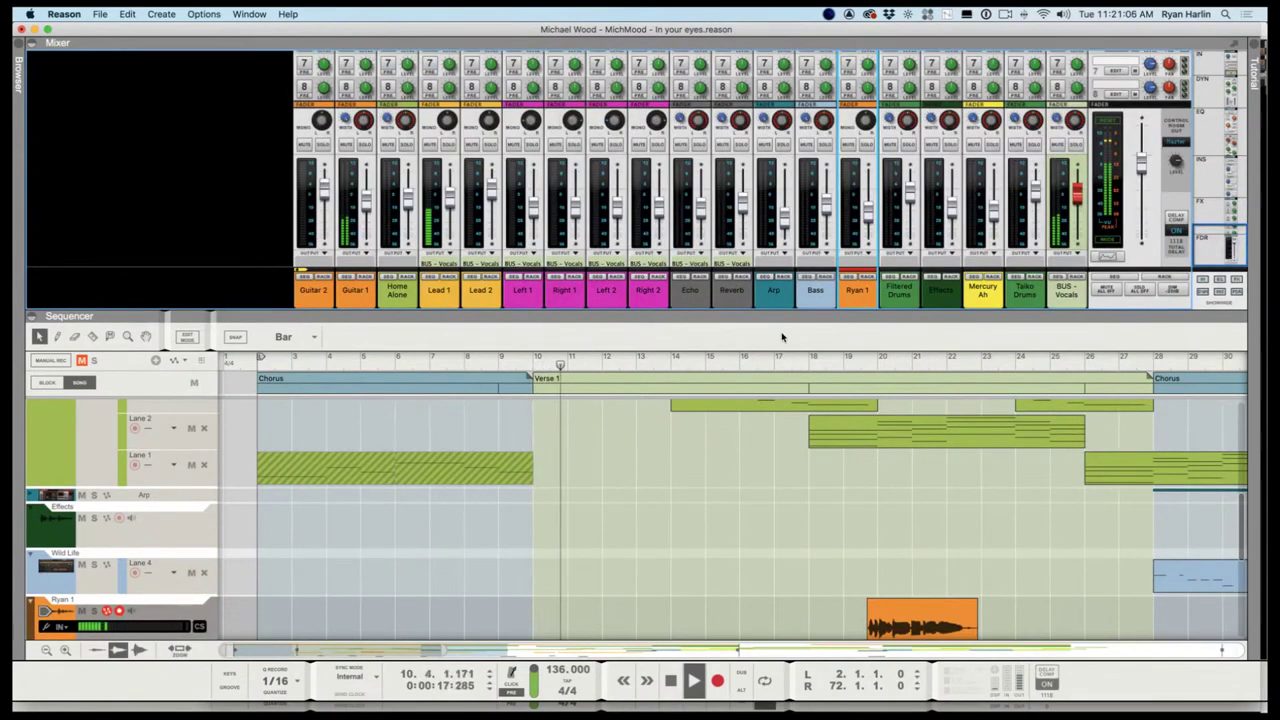
left_click_drag(795, 325, 820, 234)
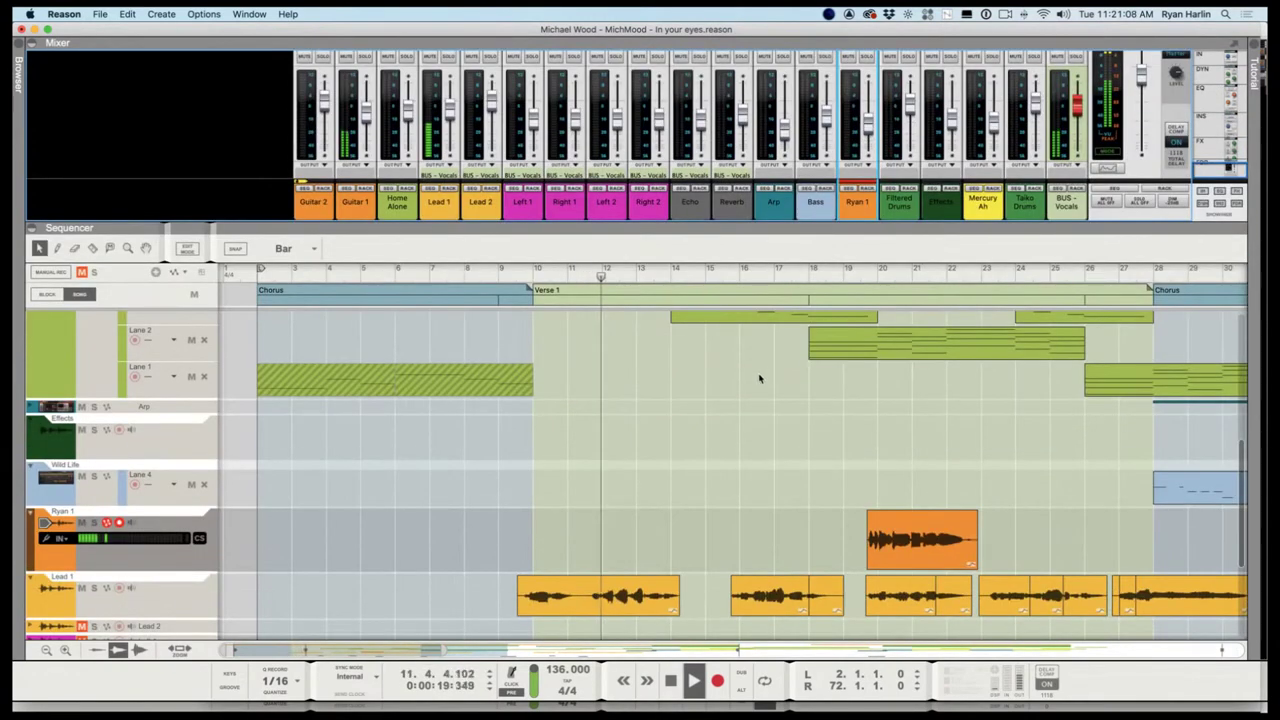
scroll(814, 494, "down", 1)
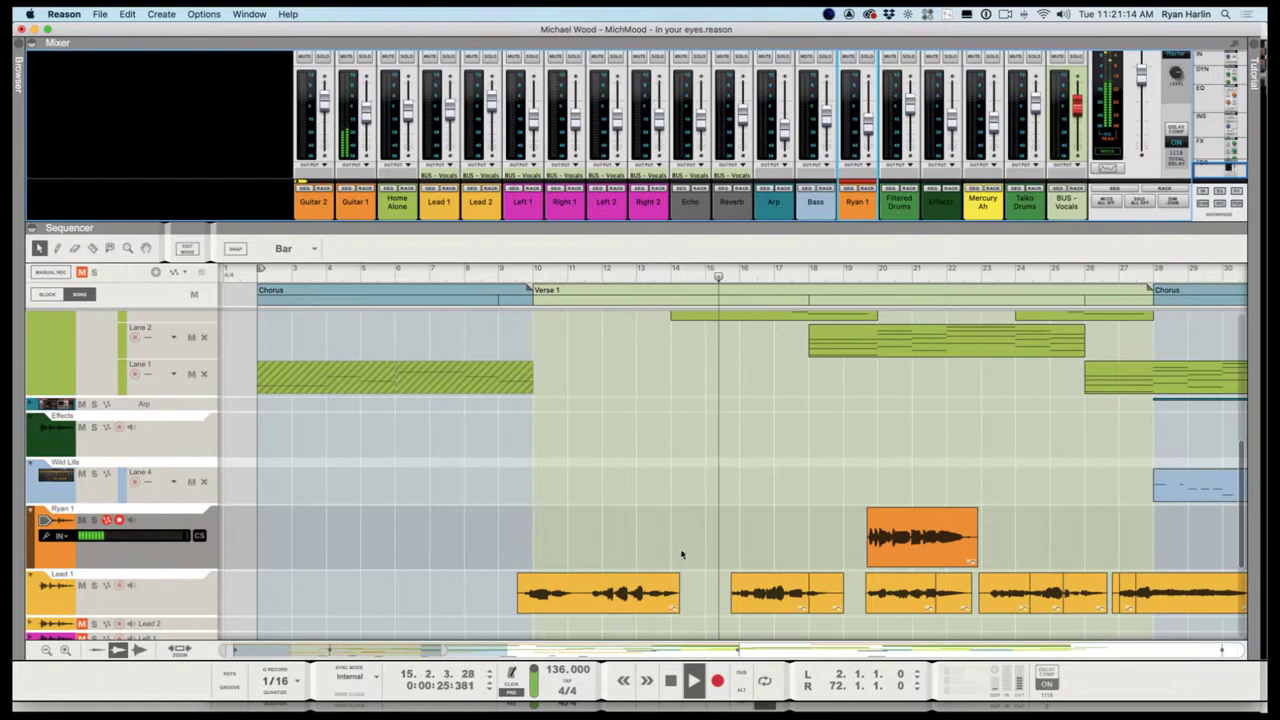
left_click(945, 525)
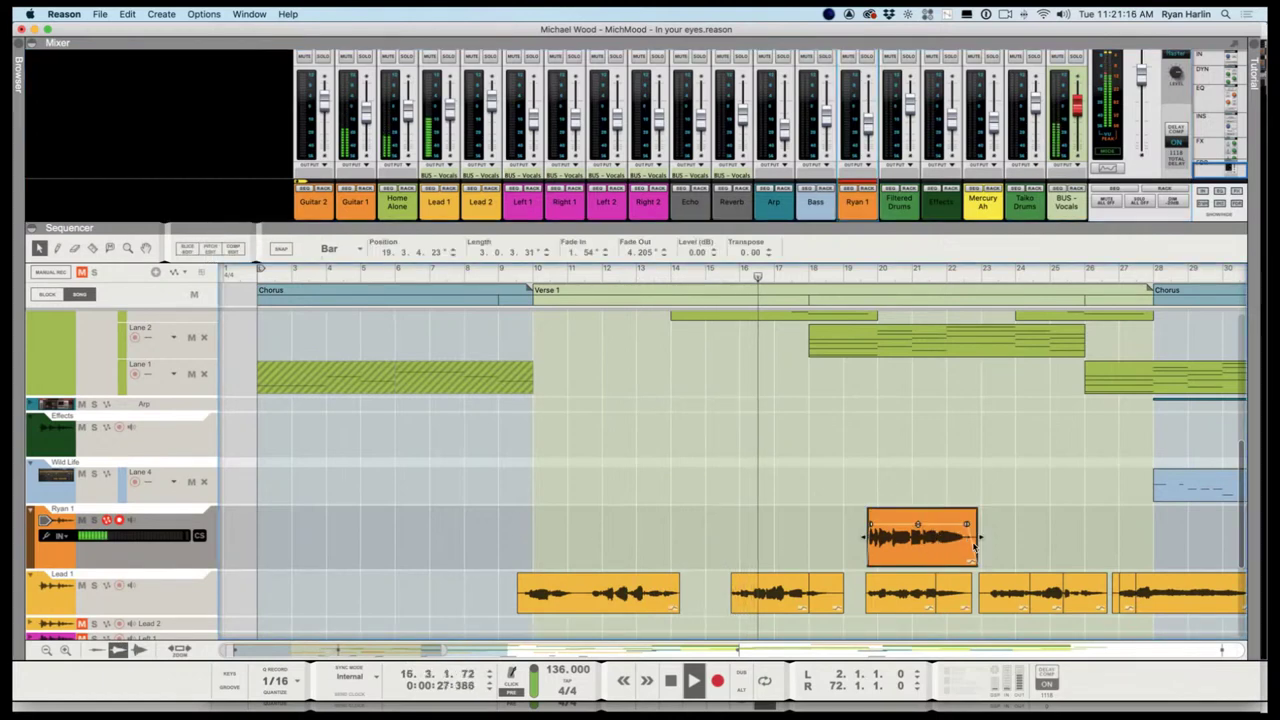
left_click_drag(967, 525, 962, 525)
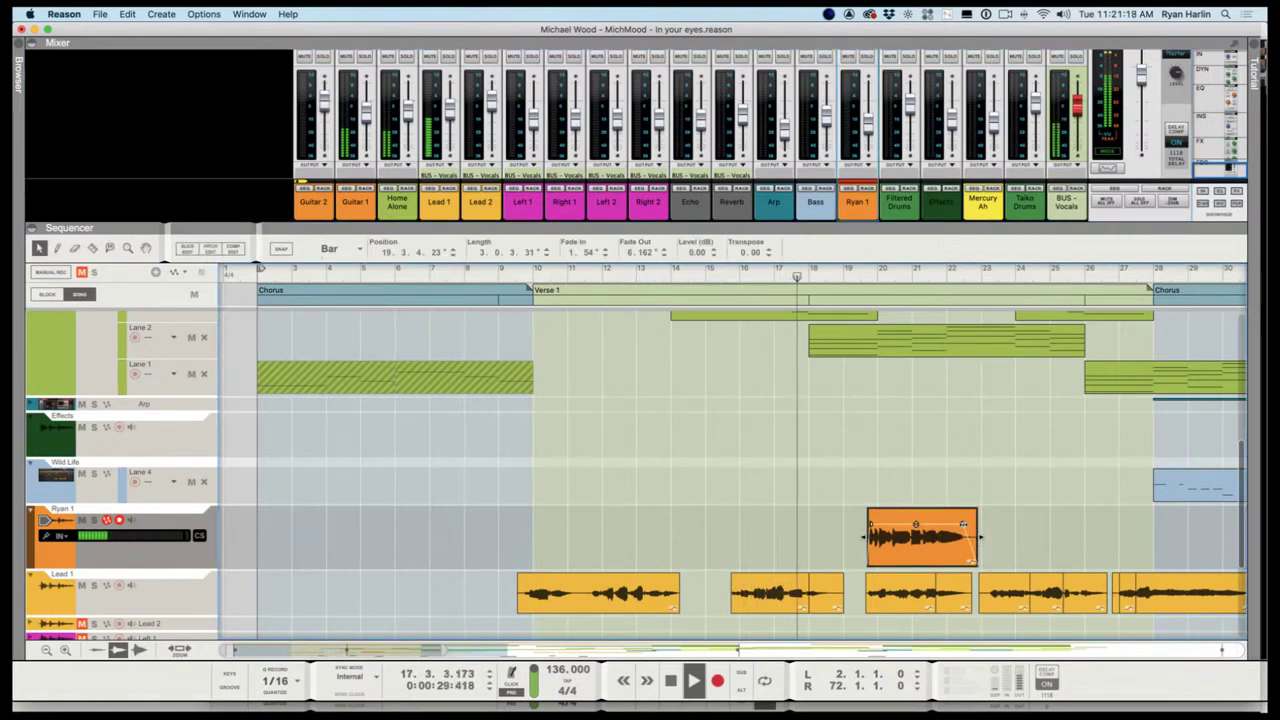
left_click(954, 438)
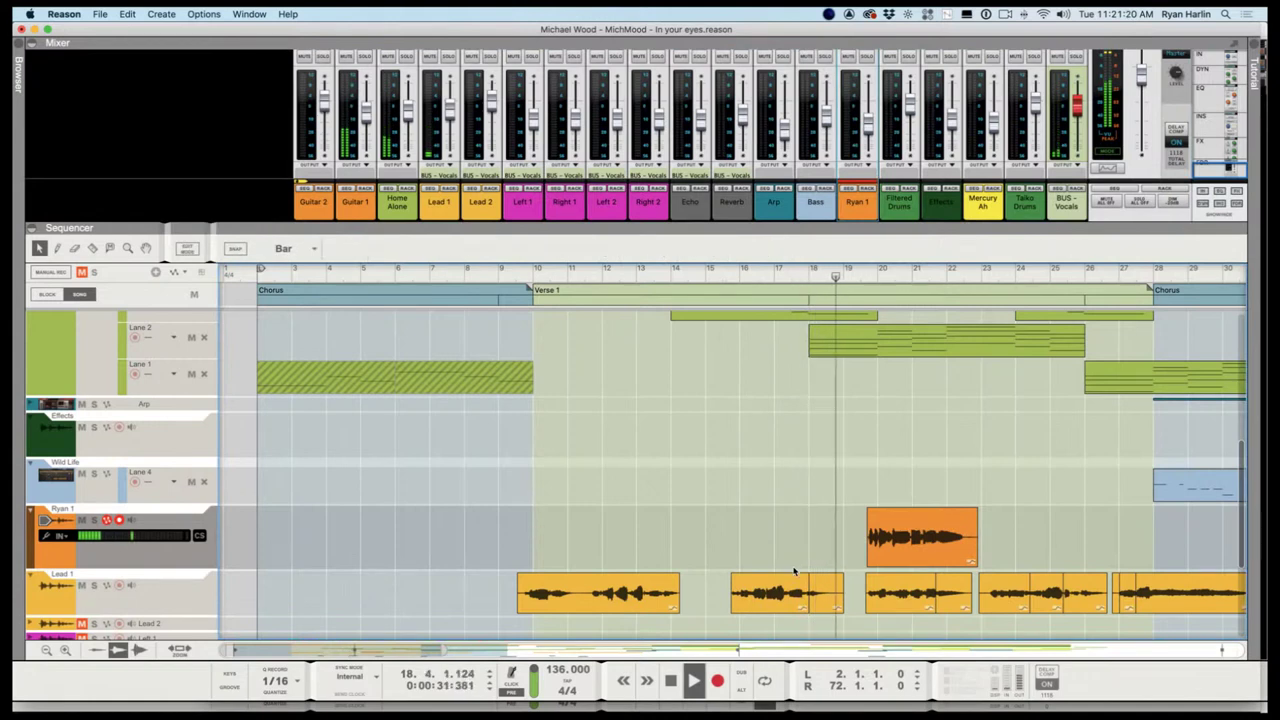
Listen on to the Lead 1 phrase near bar 23 and create a dub track from the renamed vocal track
scroll(795, 530, "down", 2)
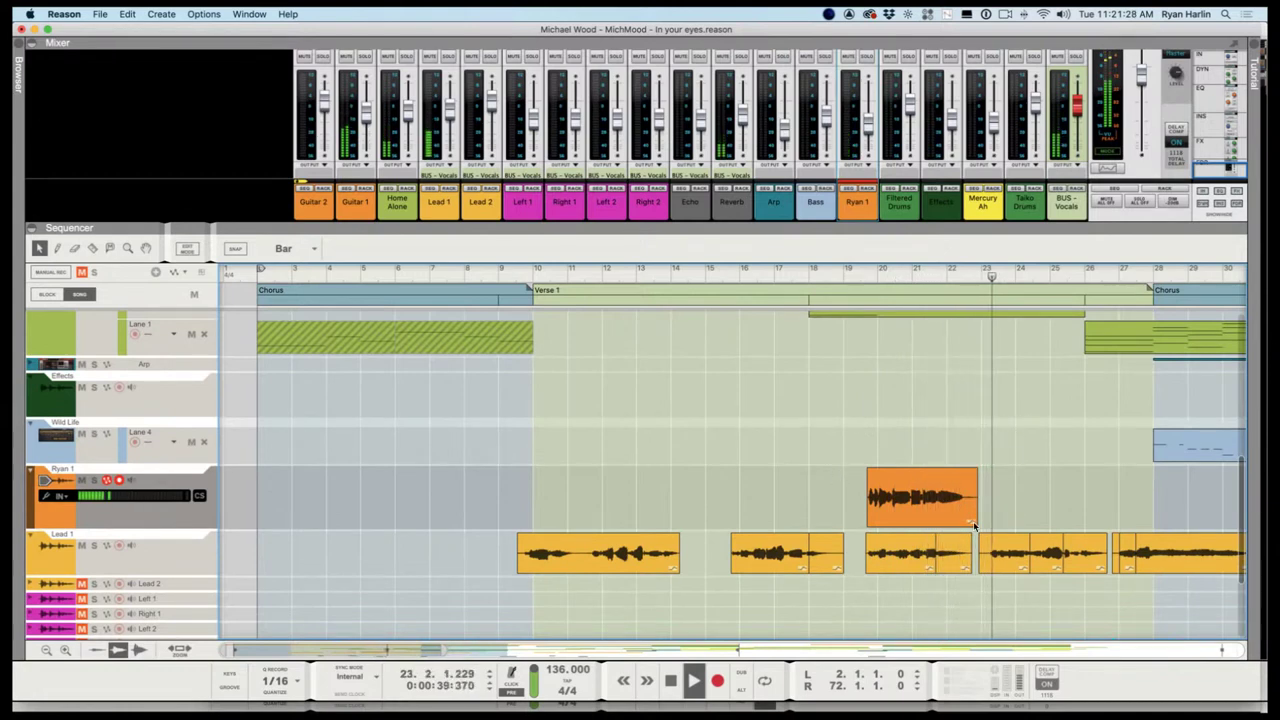
left_click(995, 550)
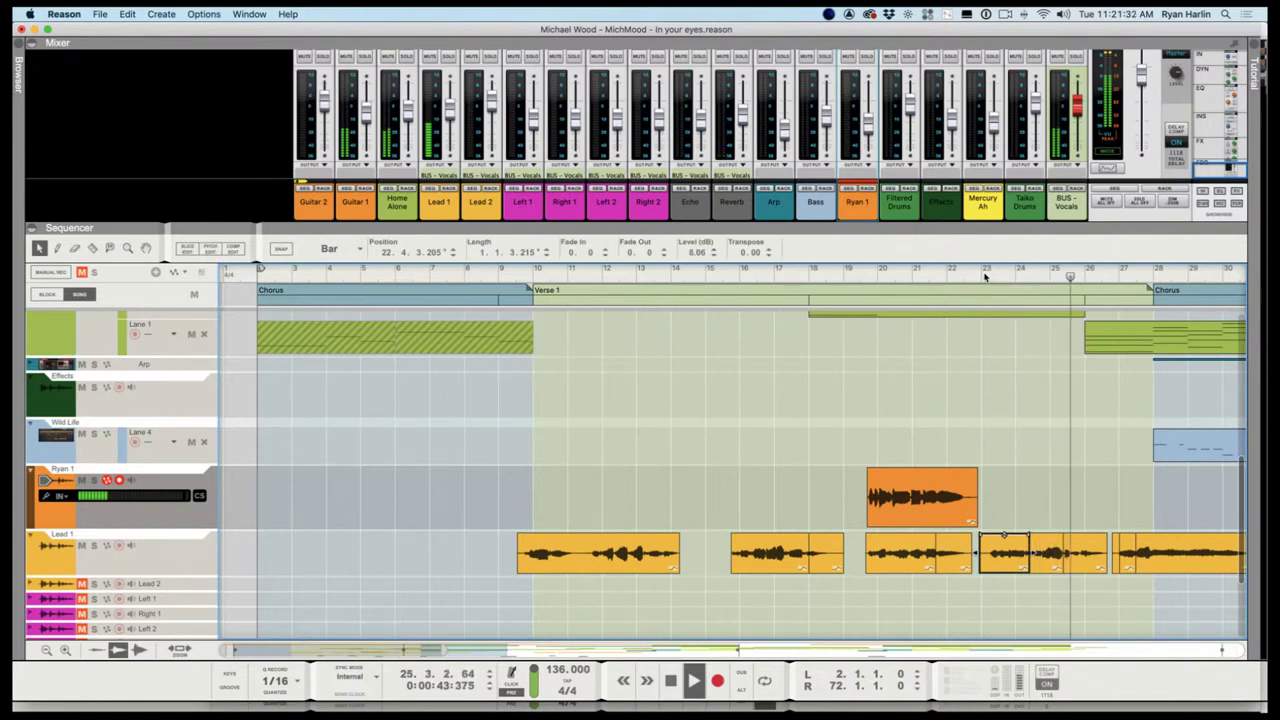
left_click(87, 518)
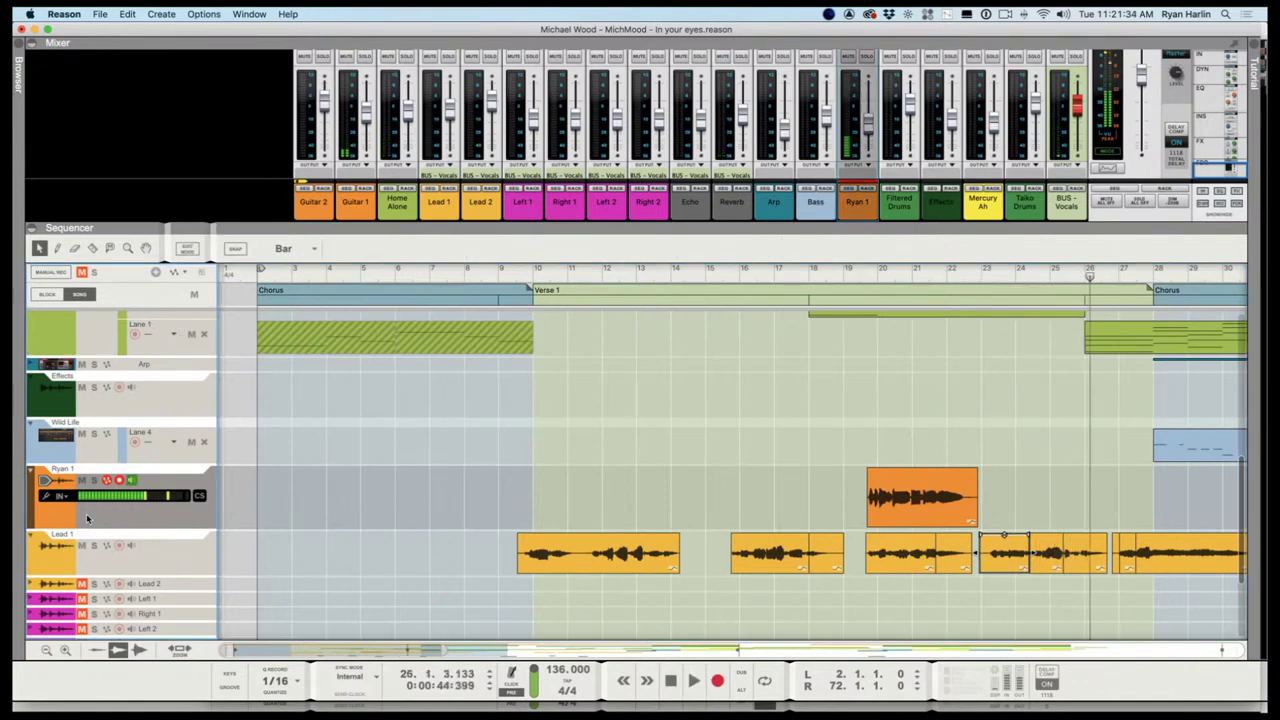
key("super+d")
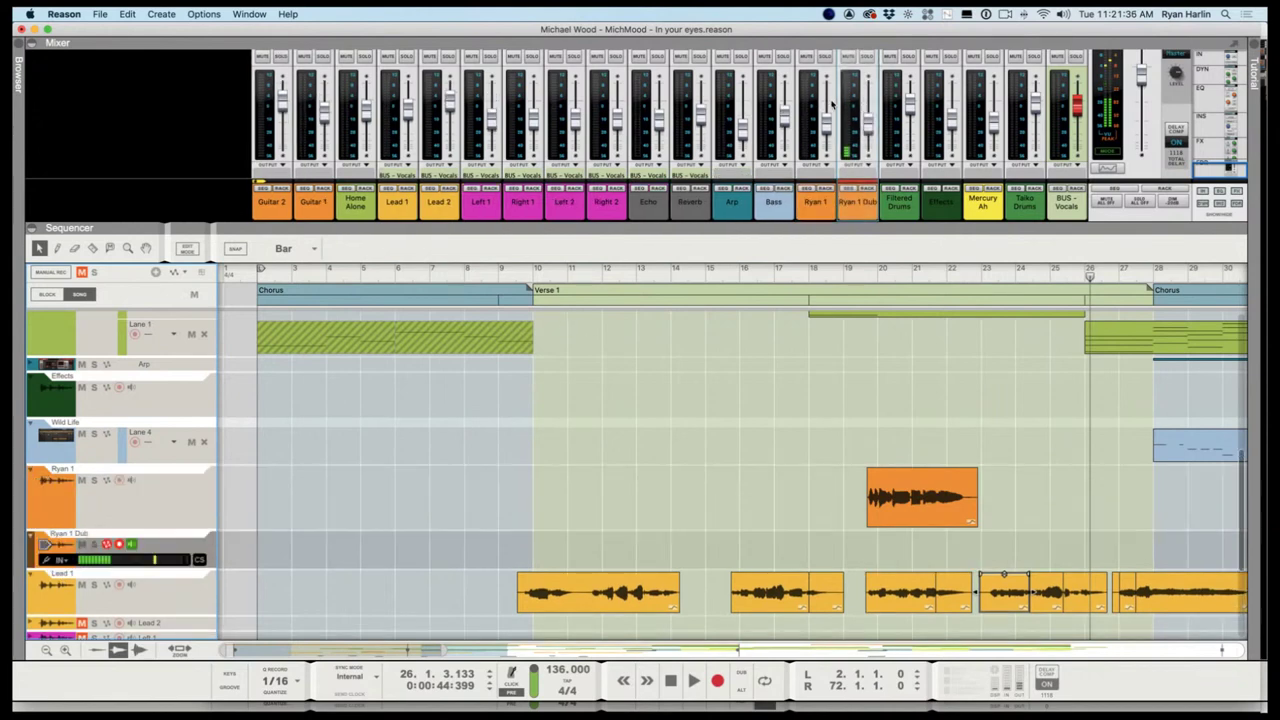
Turn off FX send 3 on the dub channel and raise its fader to about -5 dB
left_click_drag(811, 240, 850, 478)
left_click(849, 158)
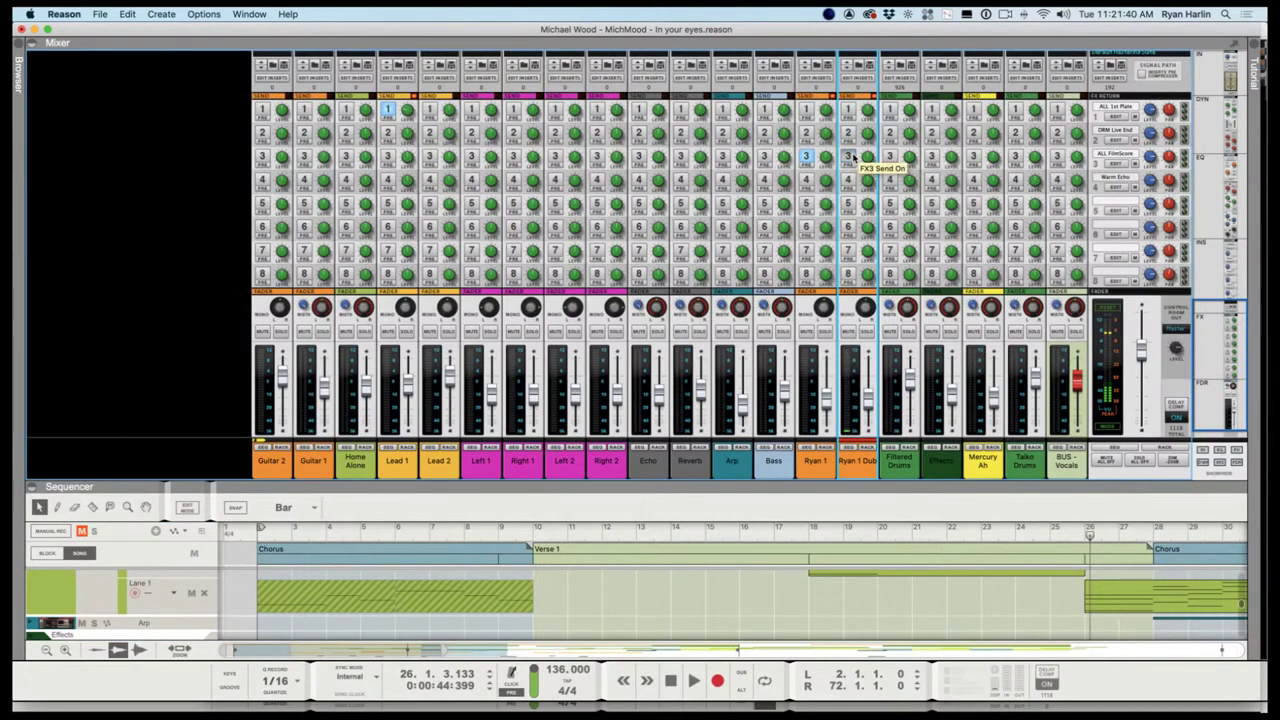
scroll(828, 402, "down", 2)
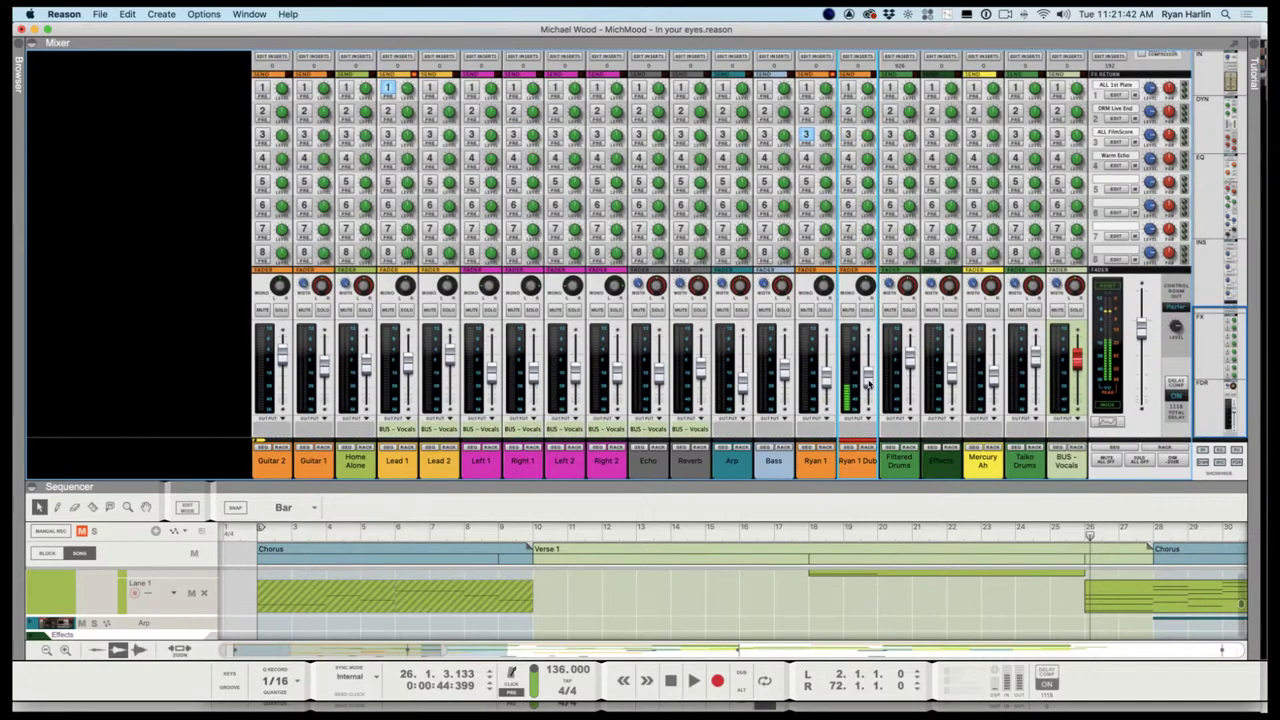
left_click_drag(868, 384, 870, 369)
left_click_drag(783, 254, 831, 283)
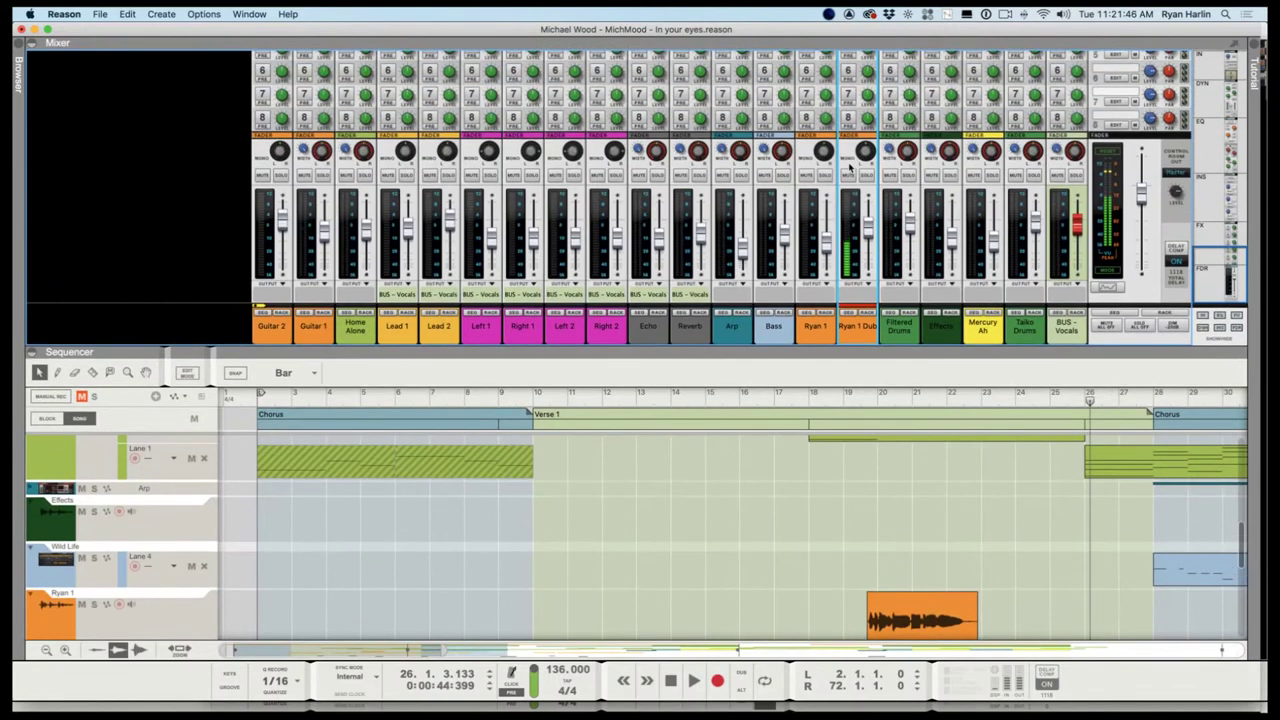
scroll(856, 157, "up", 1)
scroll(862, 160, "up", 3)
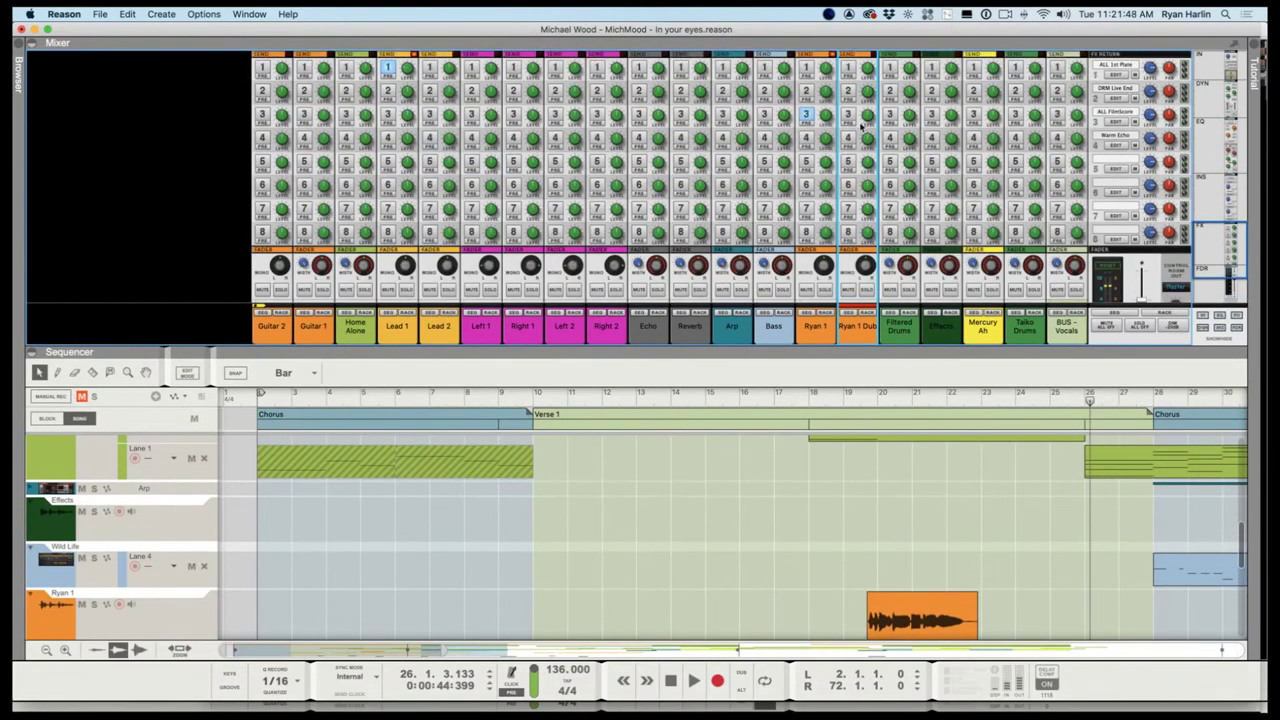
scroll(856, 222, "down", 3)
left_click_drag(866, 234, 867, 240)
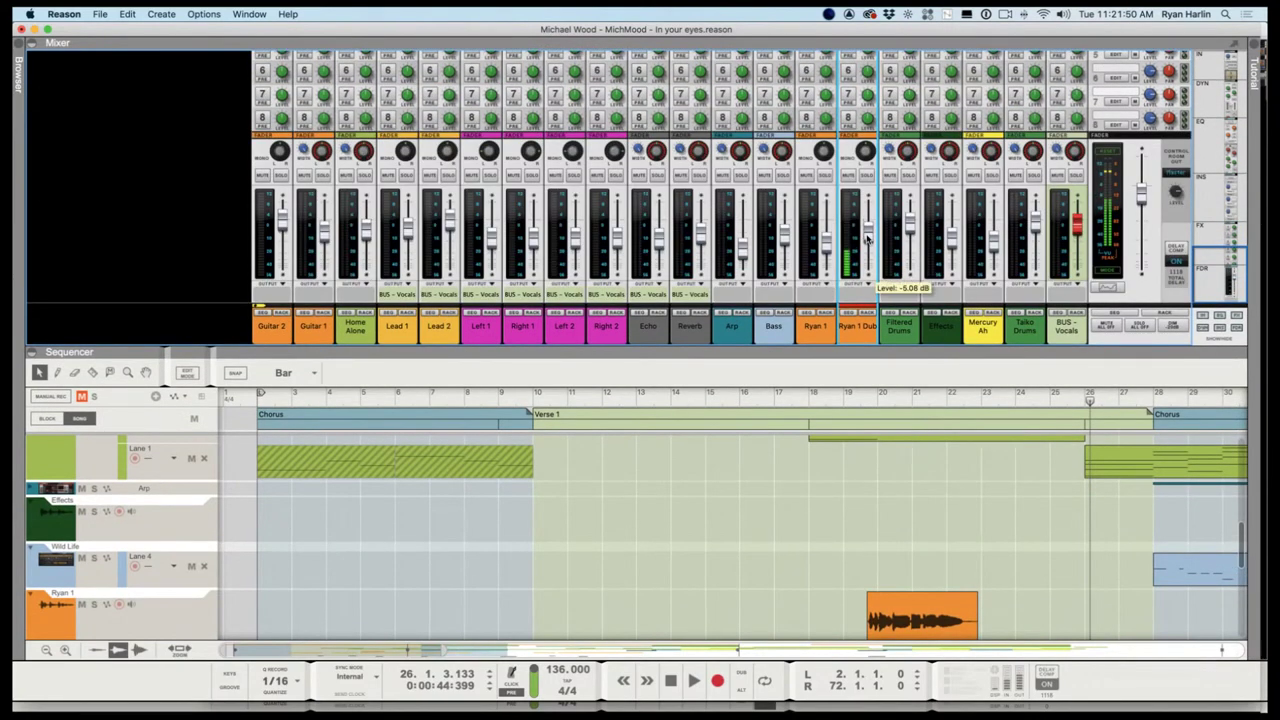
Enlarge the sequencer and play the Lead 1 phrase from just before bar 23 twice to rehearse it
left_click_drag(813, 348, 800, 210)
left_click_drag(868, 265, 977, 262)
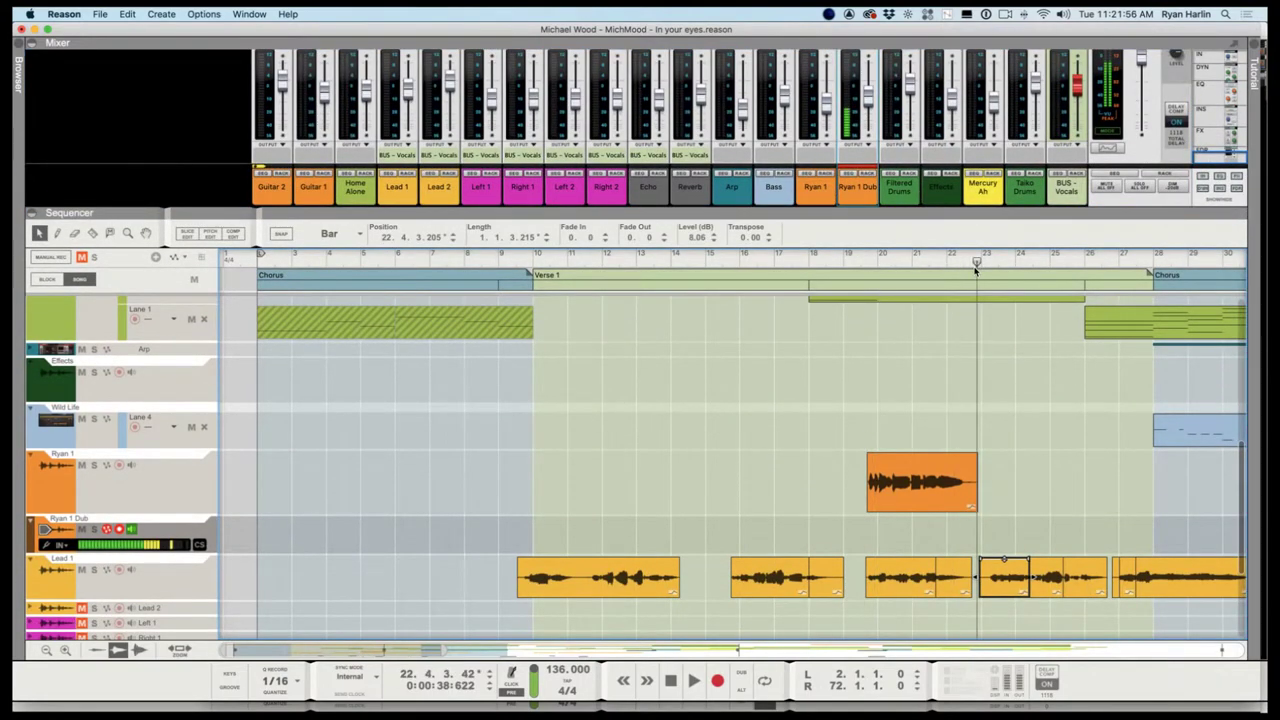
key("space")
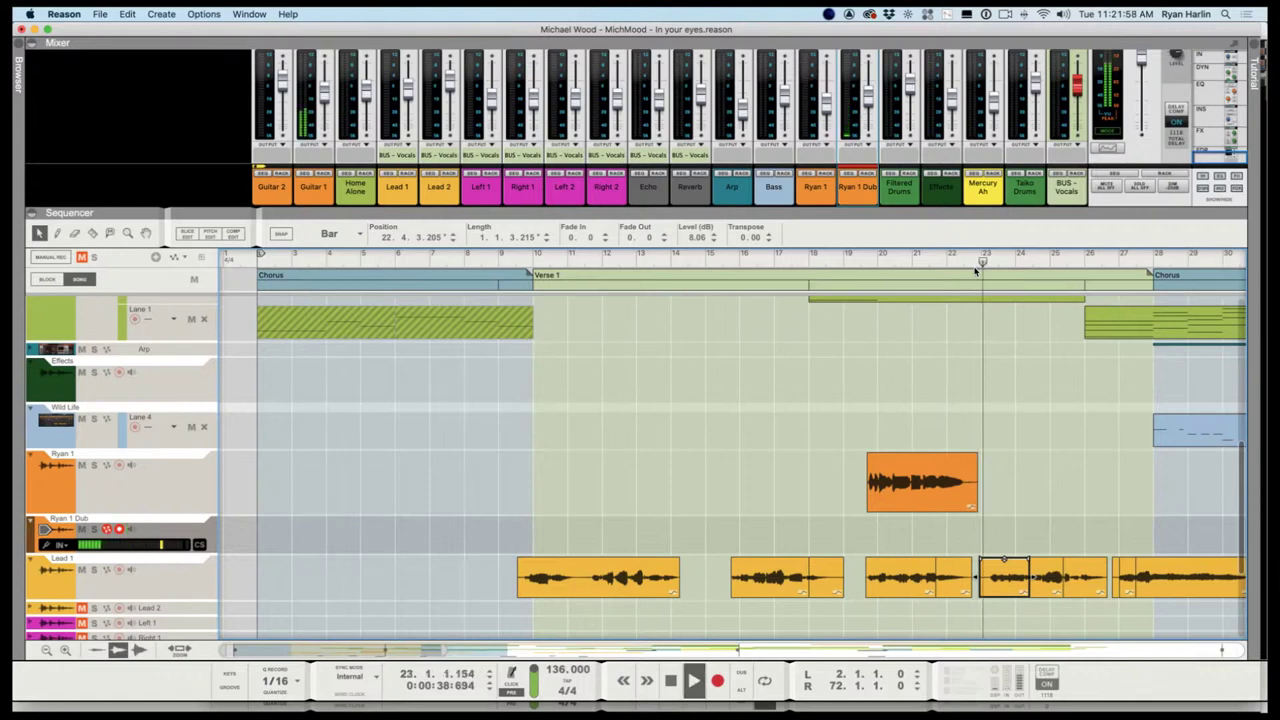
key("space")
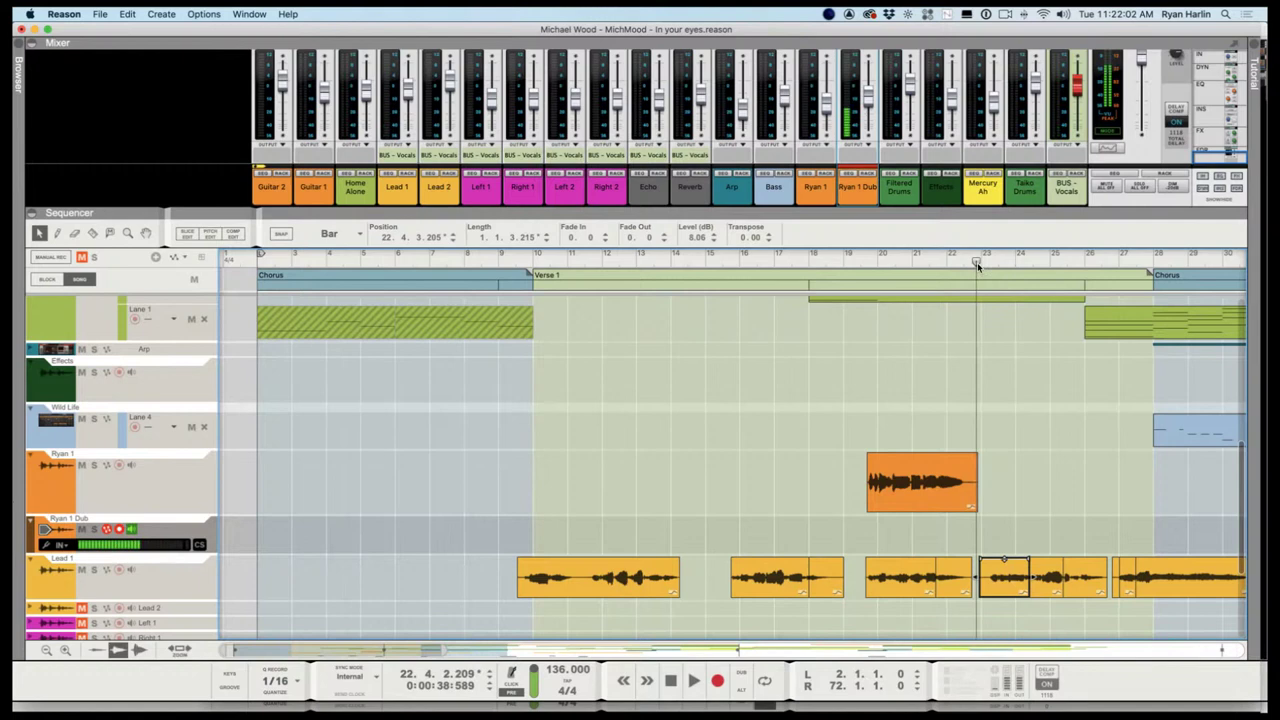
key("space")
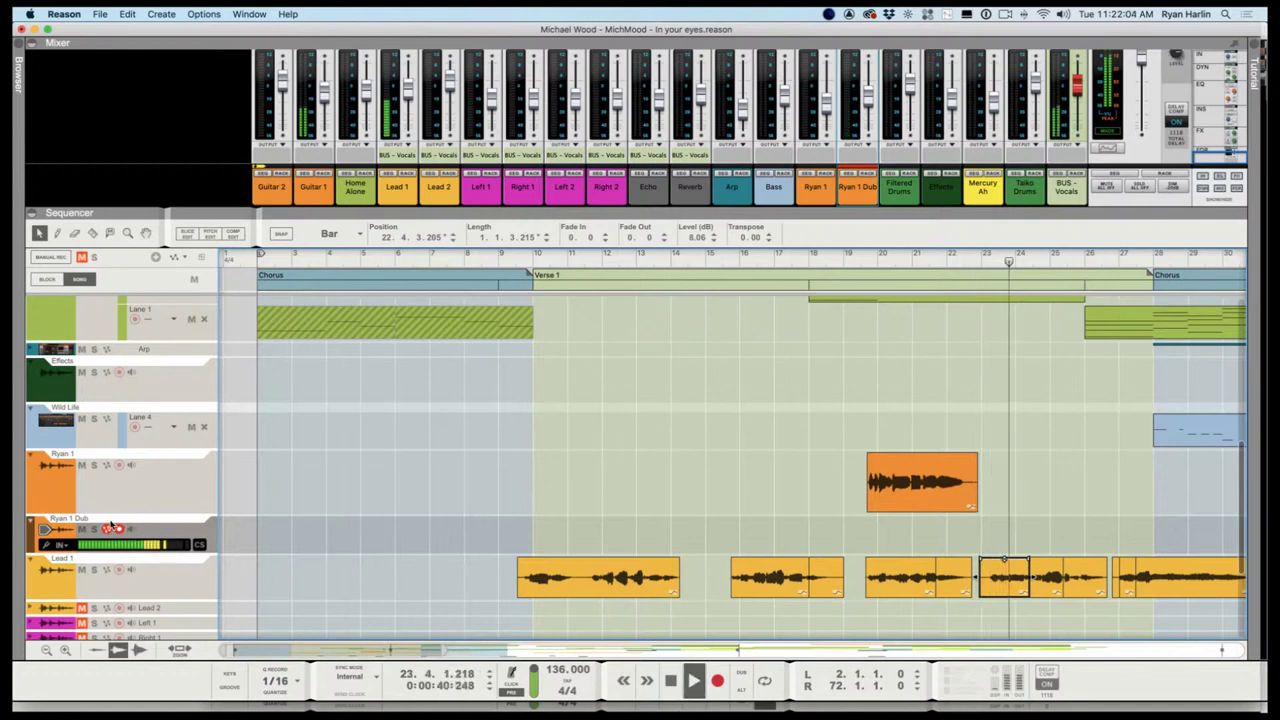
key("space")
left_click(591, 400)
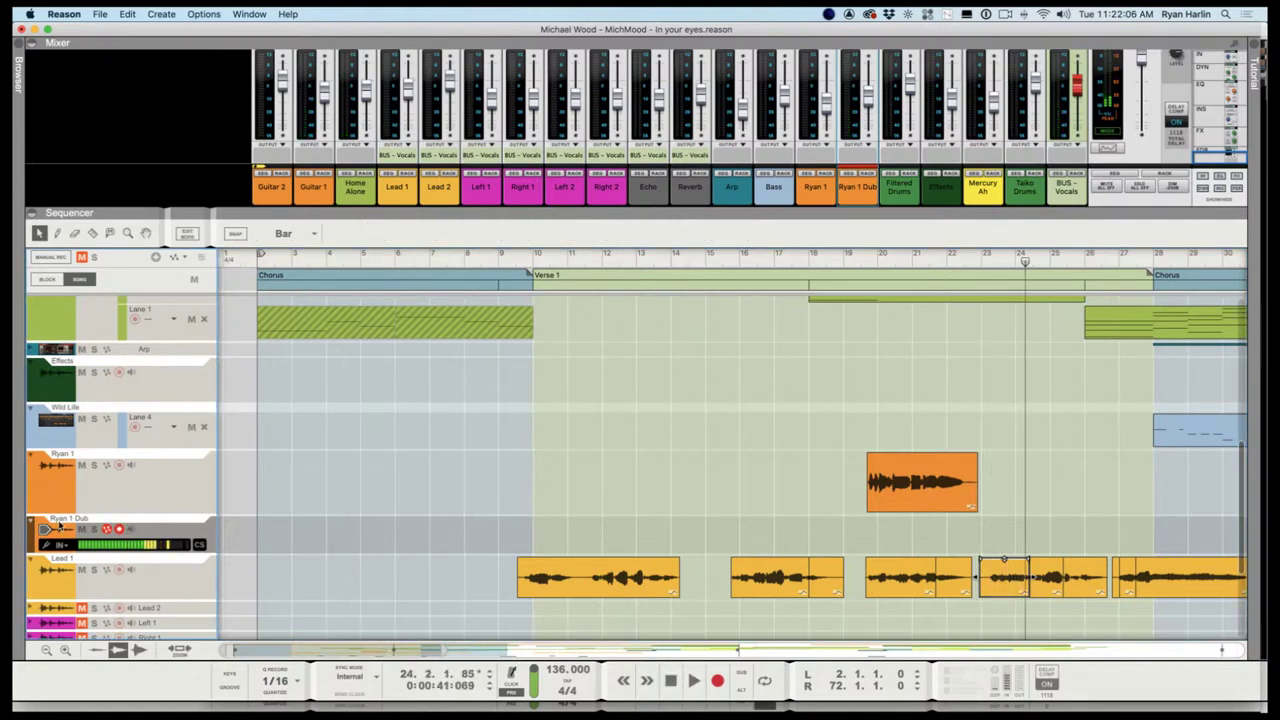
Keep the dub track record-enabled with input monitoring on during playback, and replay the phrase from just before bar 23
left_click(119, 529)
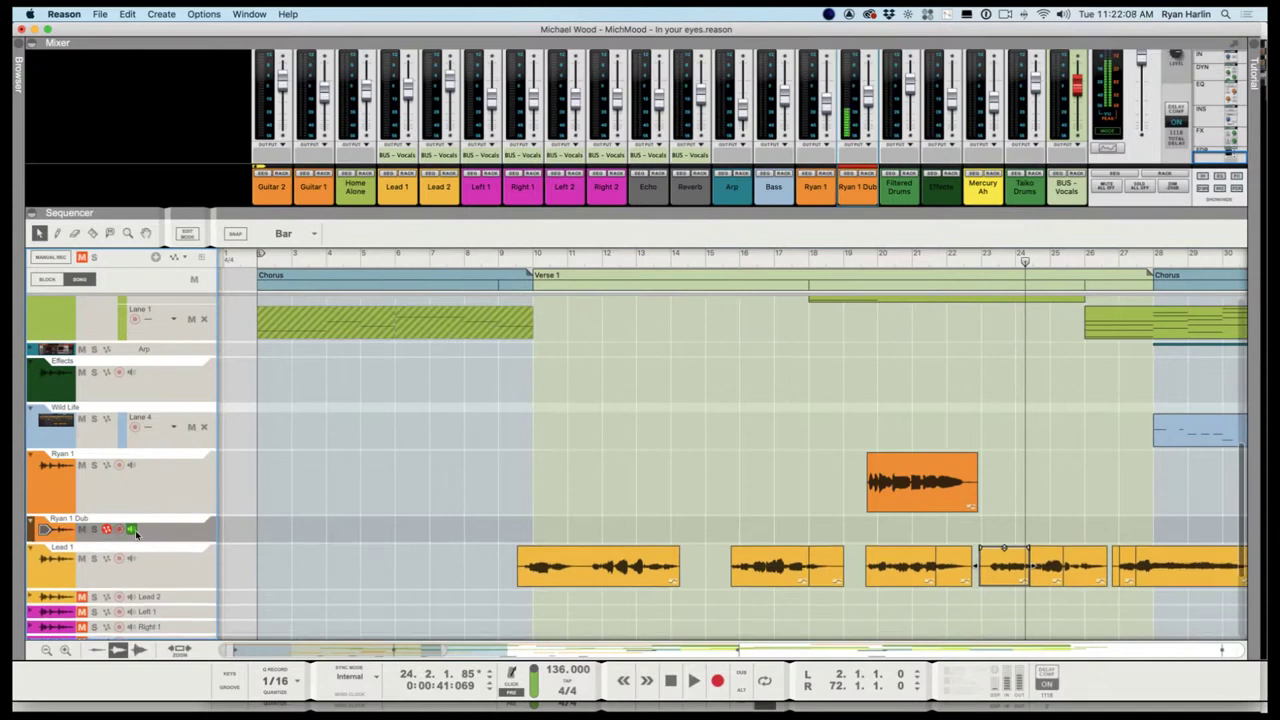
left_click(129, 531)
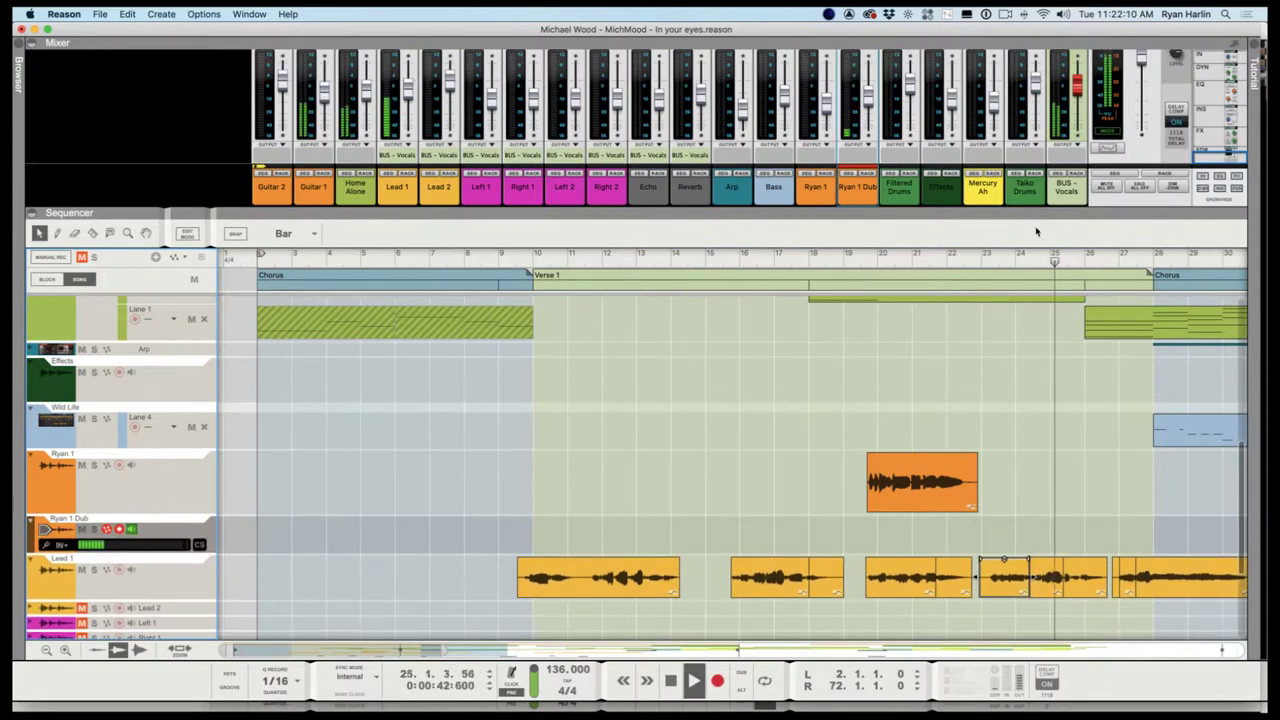
left_click(980, 257)
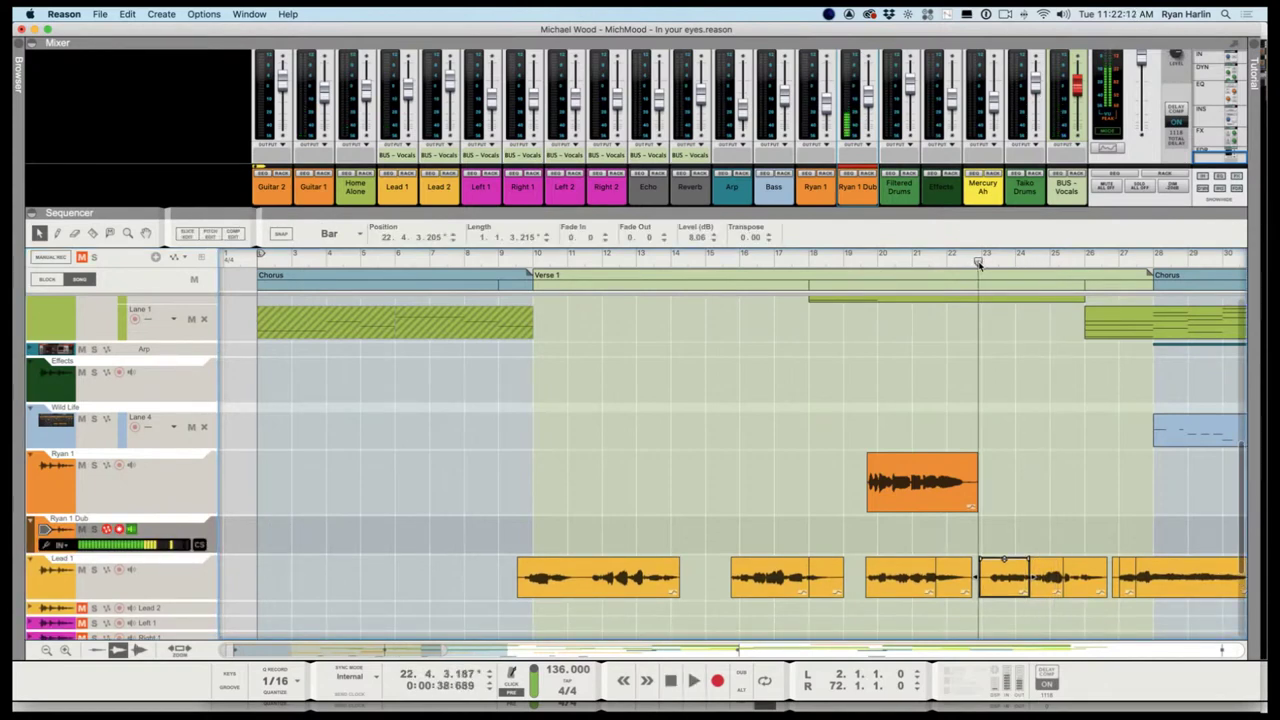
key("space")
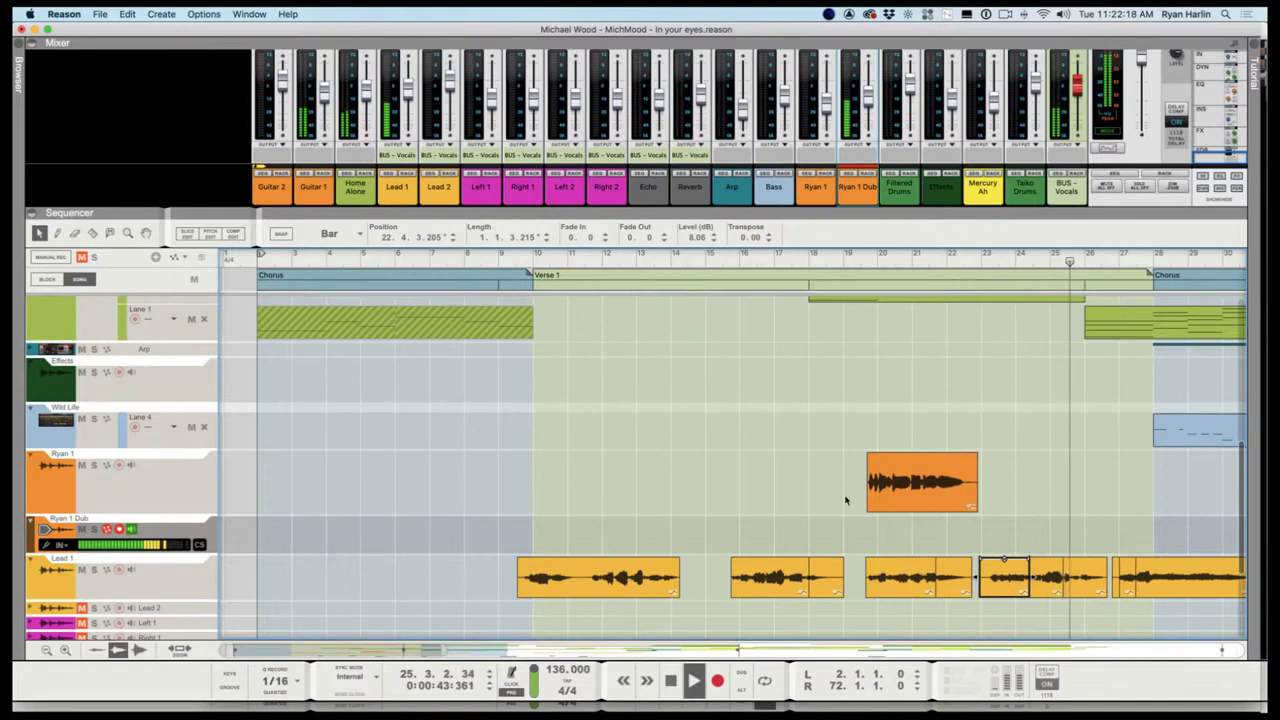
key("space")
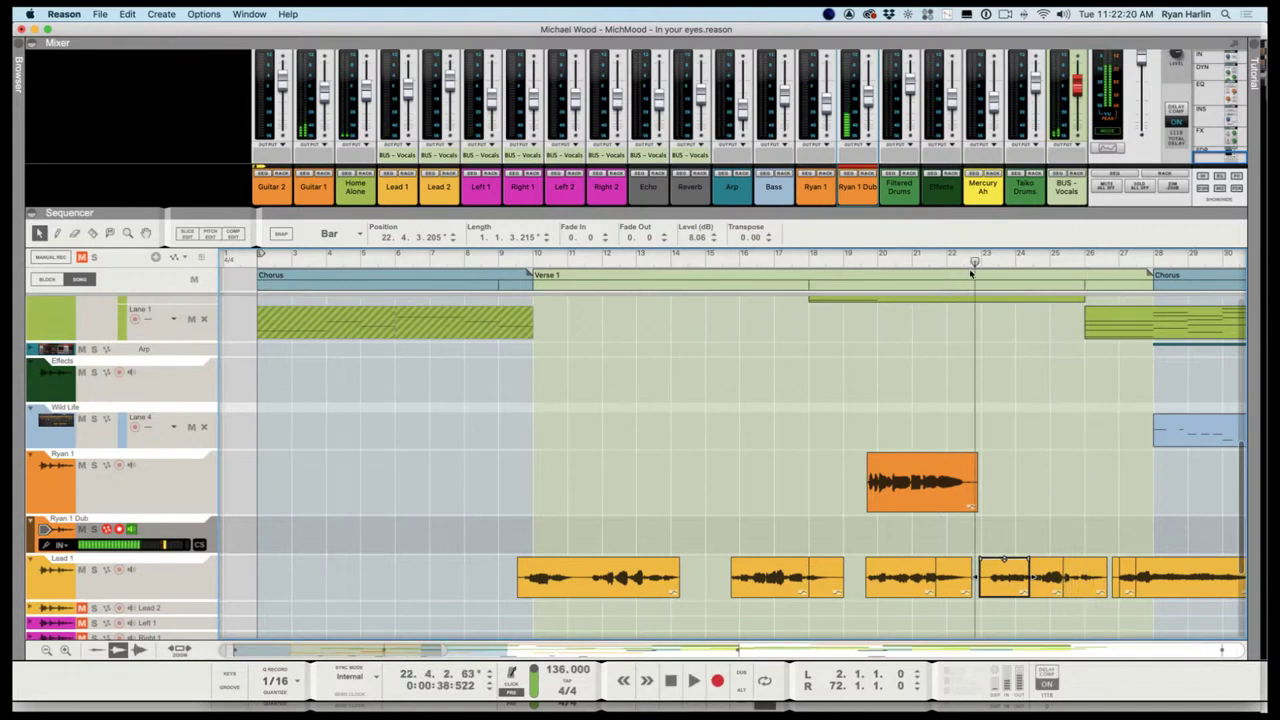
key("space")
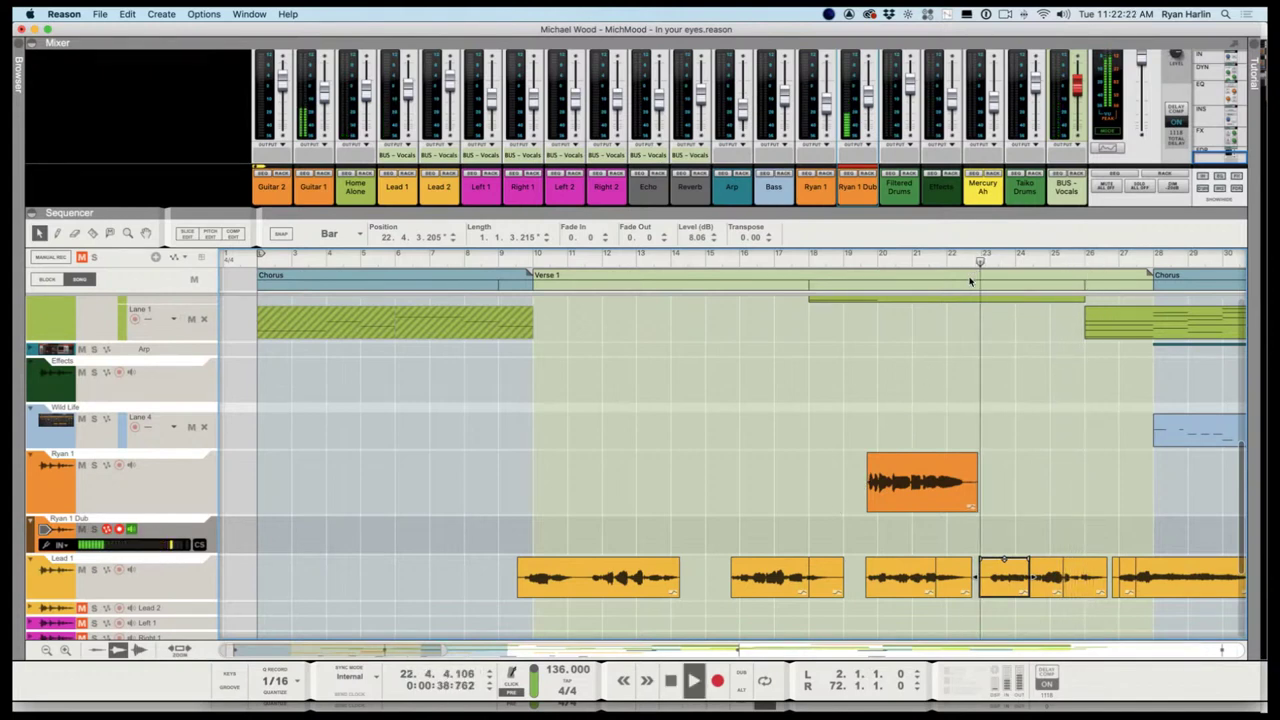
Set the vocal clip's fade-out to 2.29, shorten the clip to 2.3.3.44, and place the song position at about 22.2
left_click(964, 474)
left_click_drag(964, 474, 971, 478)
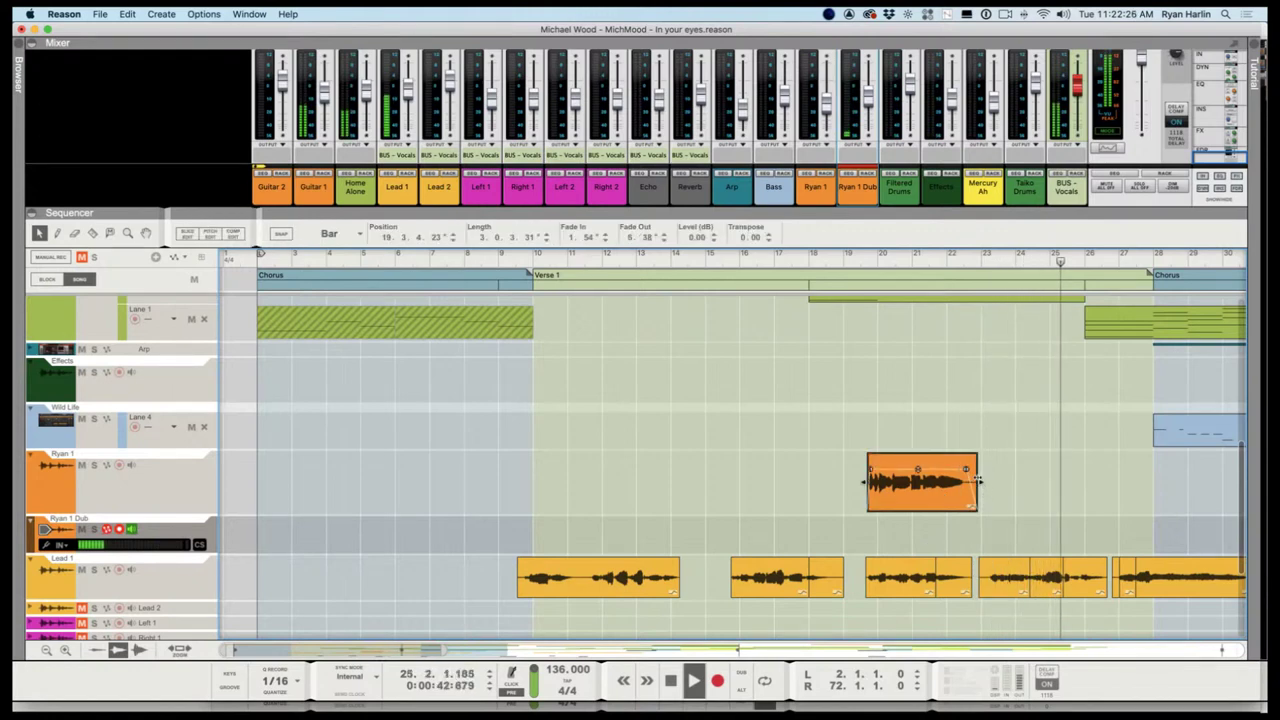
key("space")
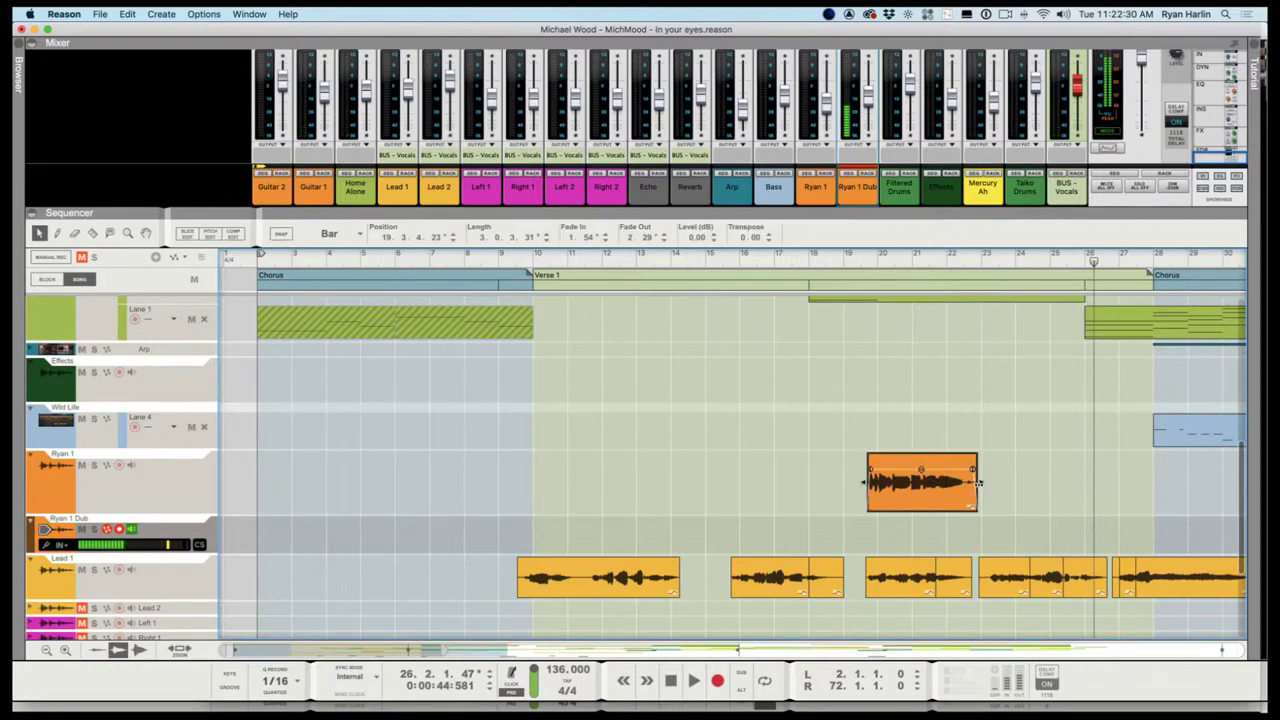
left_click(962, 259)
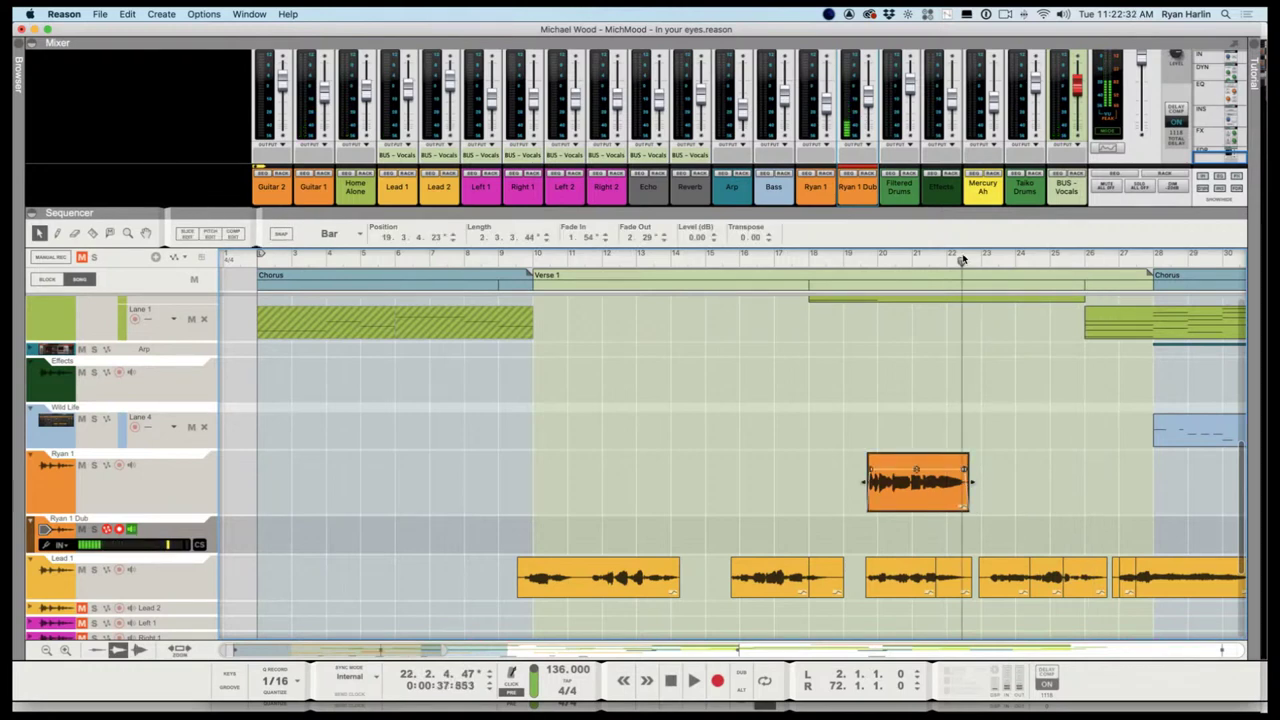
Rehearse the Lead 1 phrase by replaying it from about bar 22.4 and its second half from about bar 24.2
key("space")
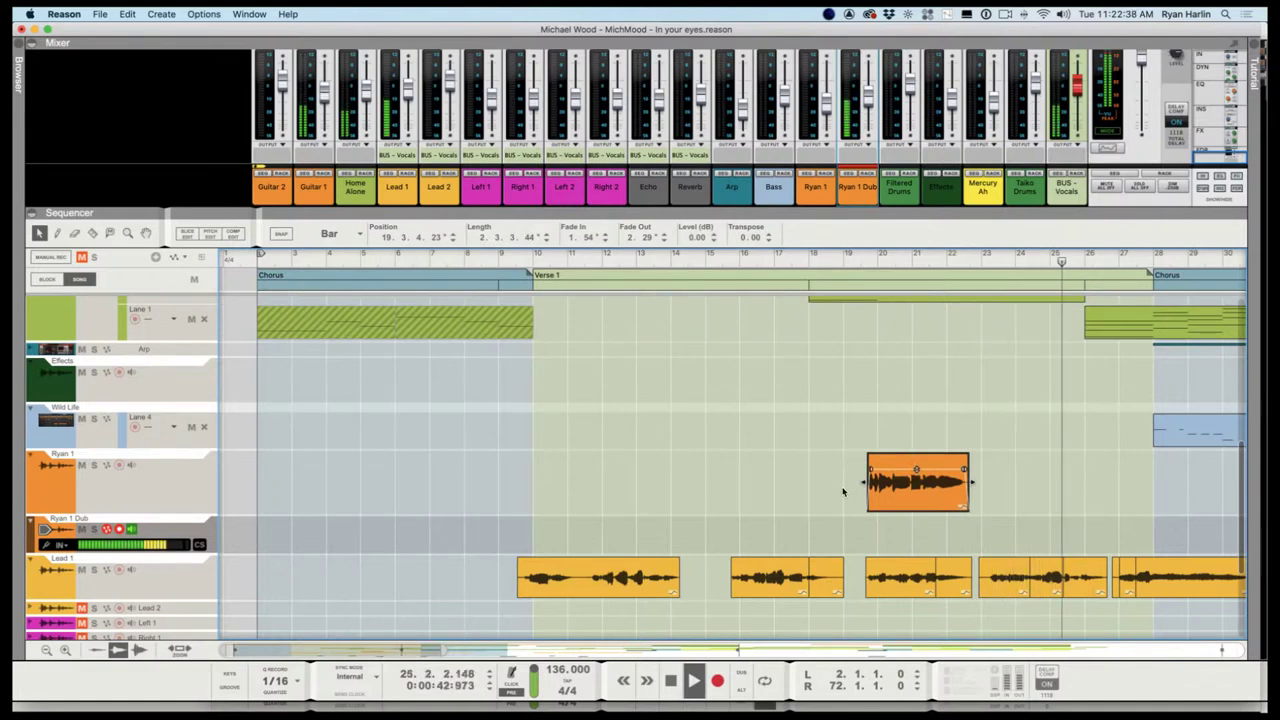
left_click(976, 259)
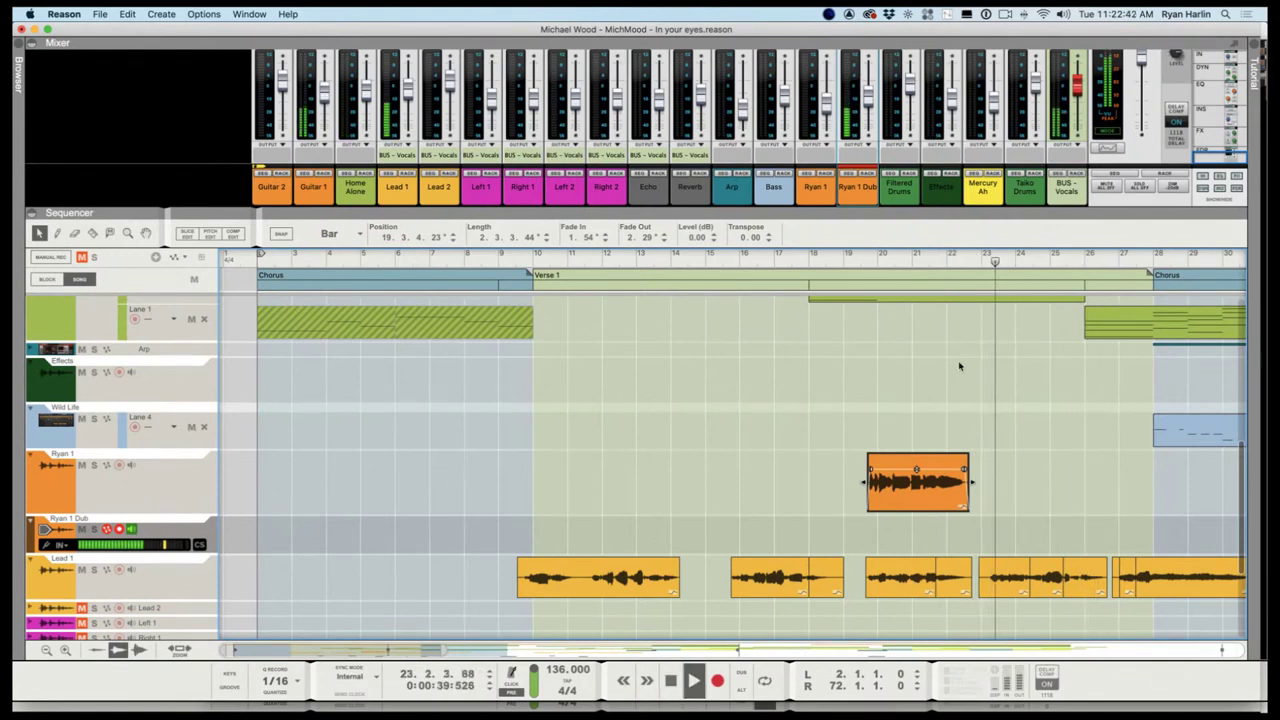
left_click(989, 261)
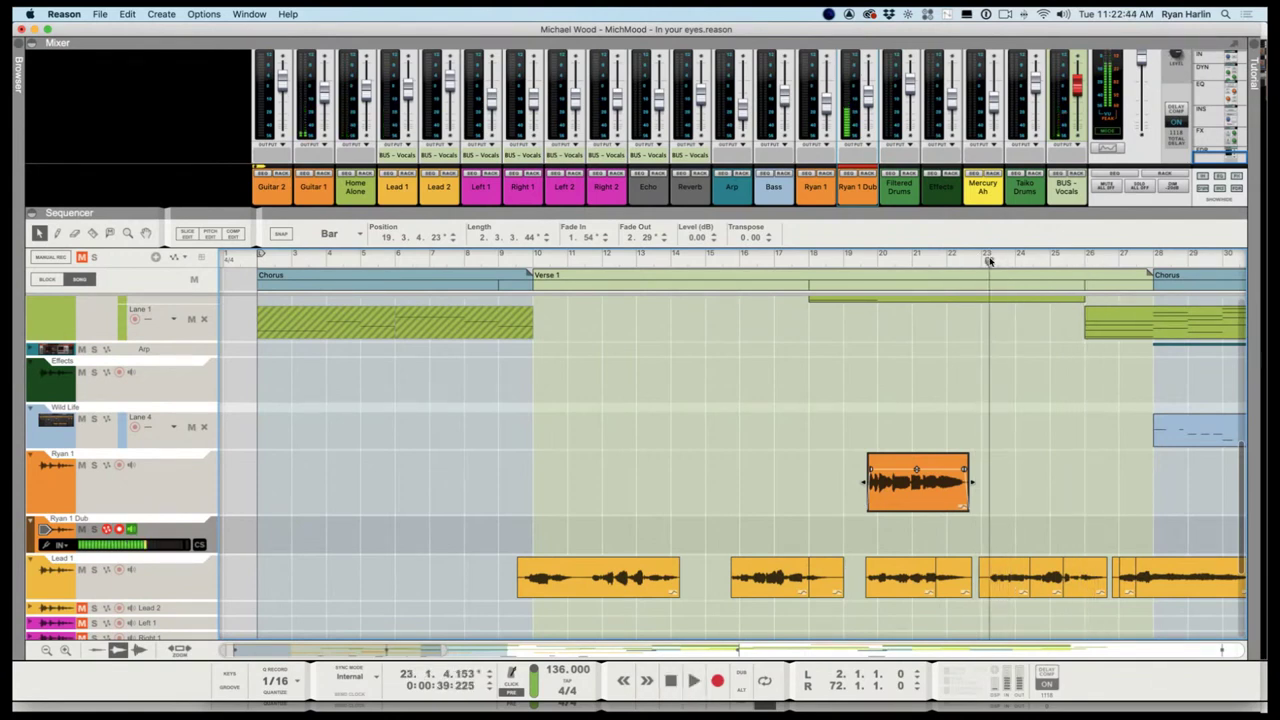
left_click(979, 261)
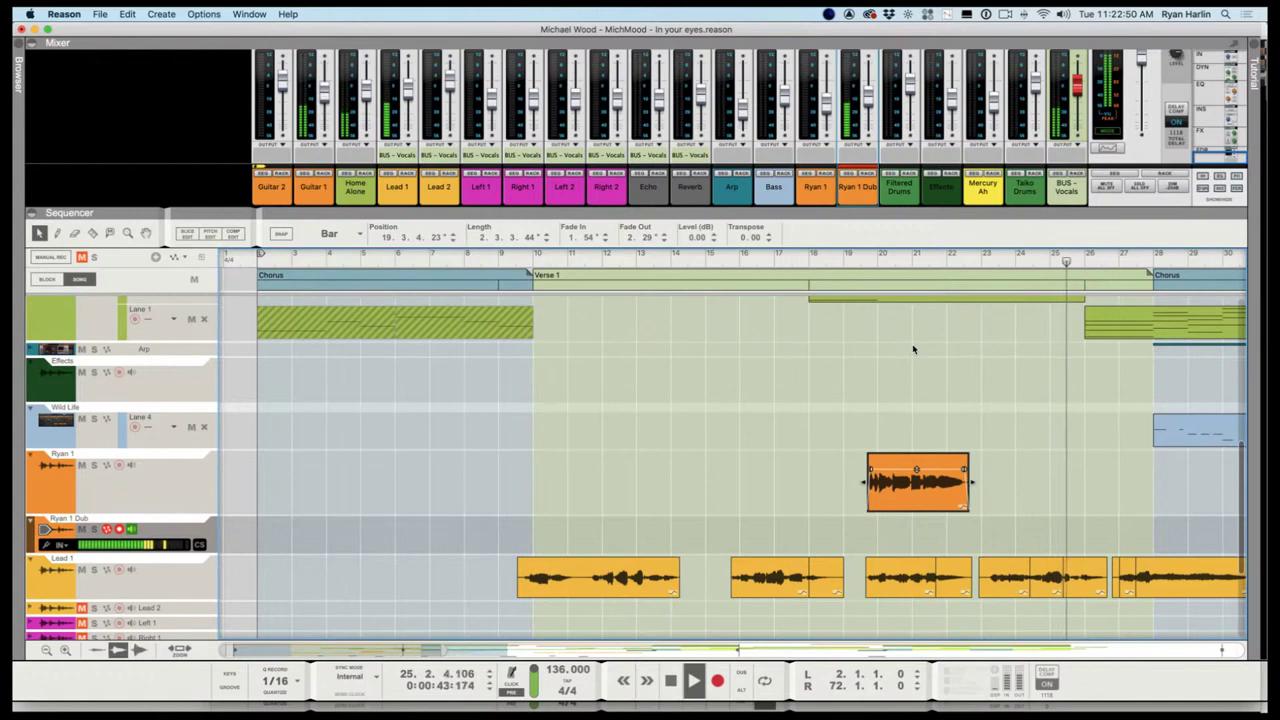
left_click(978, 261)
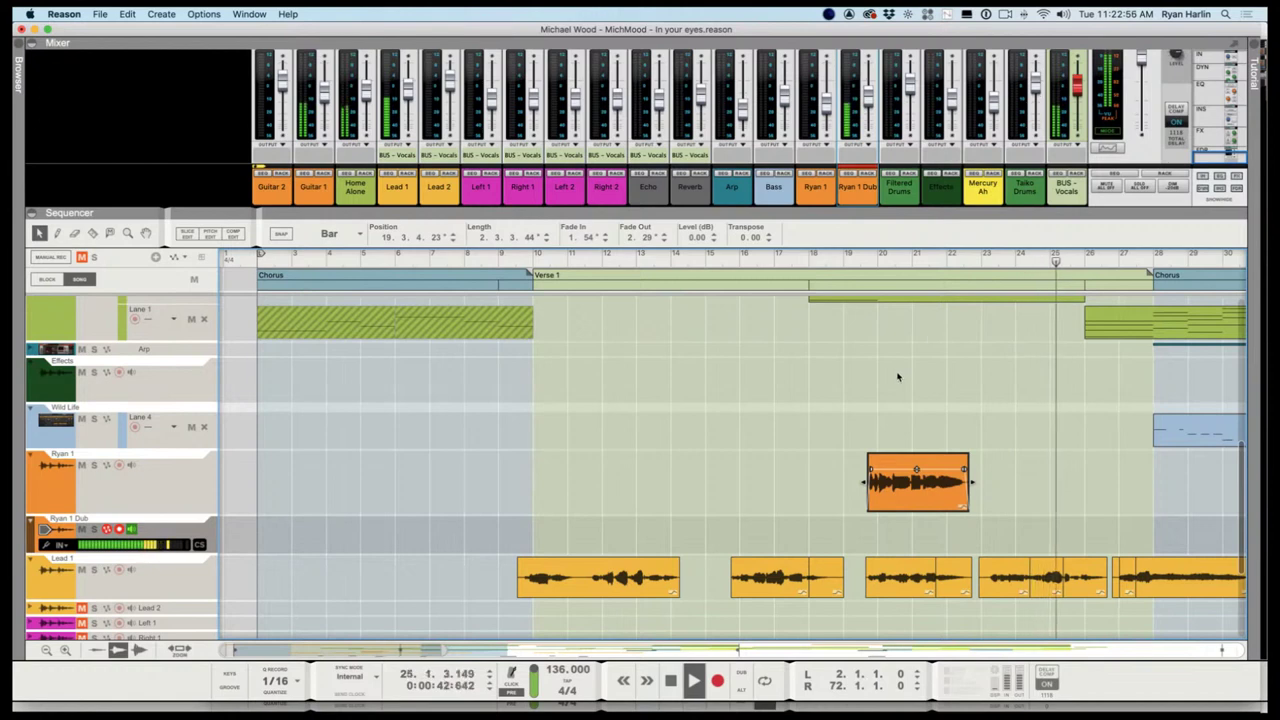
left_click(1029, 261)
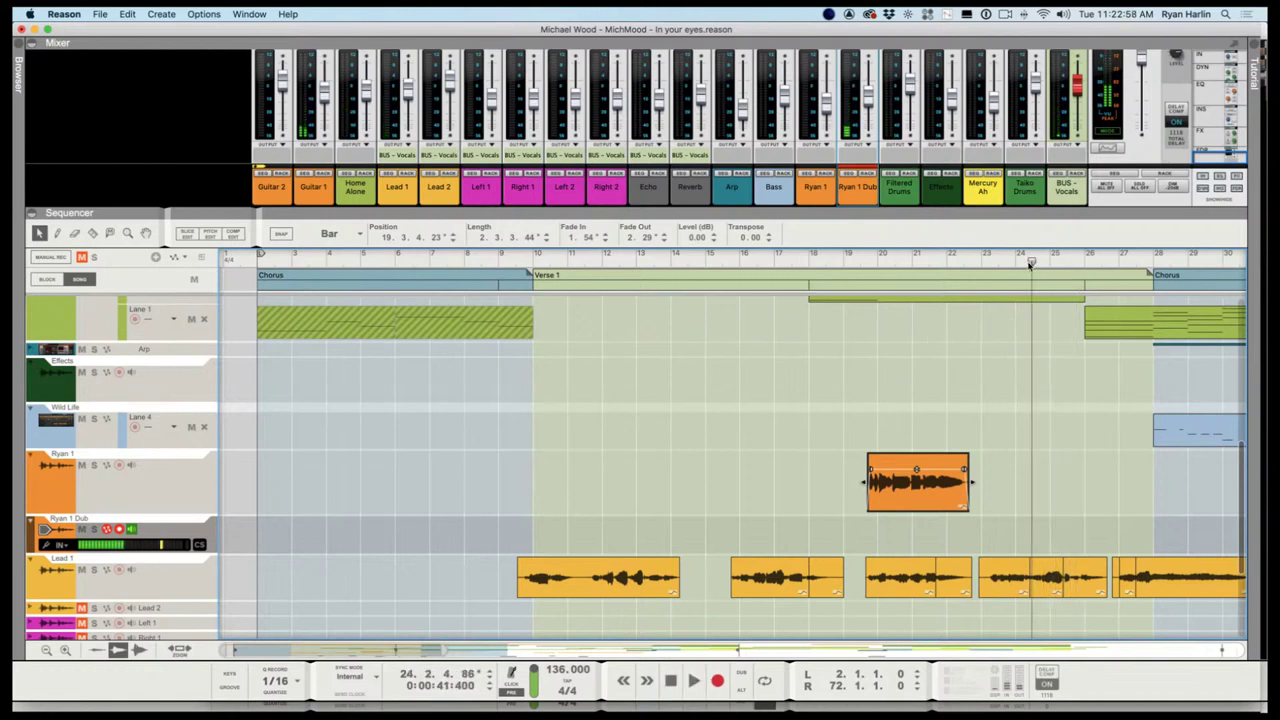
left_click(1040, 261)
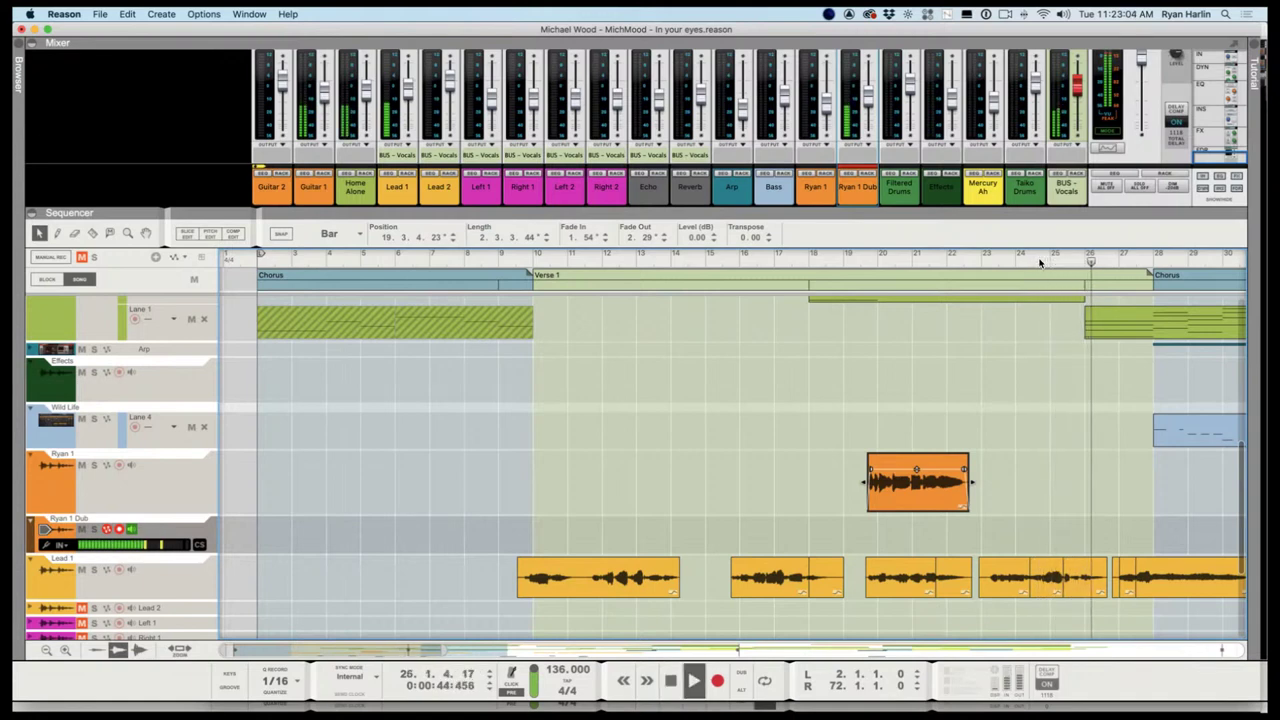
left_click(1030, 261)
left_click_drag(1012, 260, 977, 261)
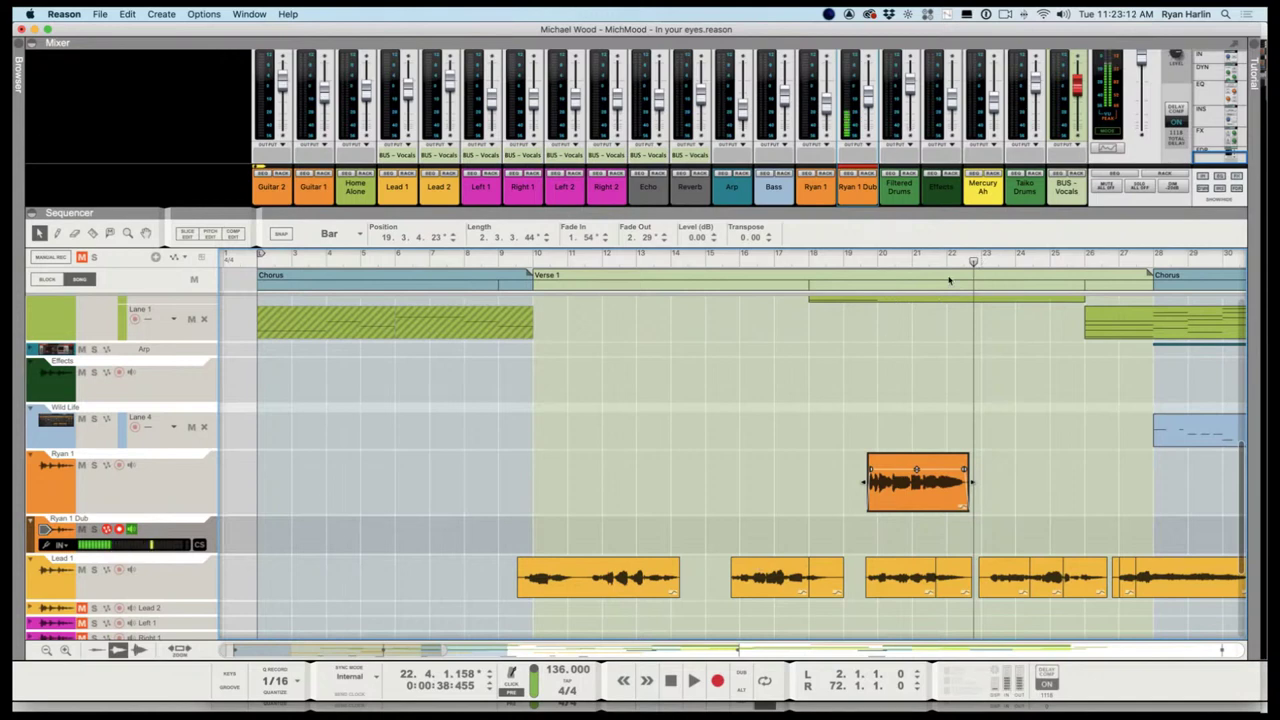
Try to record a vocal take on the dub track from about 20.3.3 with no clip selected, and undo the recording
left_click_drag(889, 262, 901, 265)
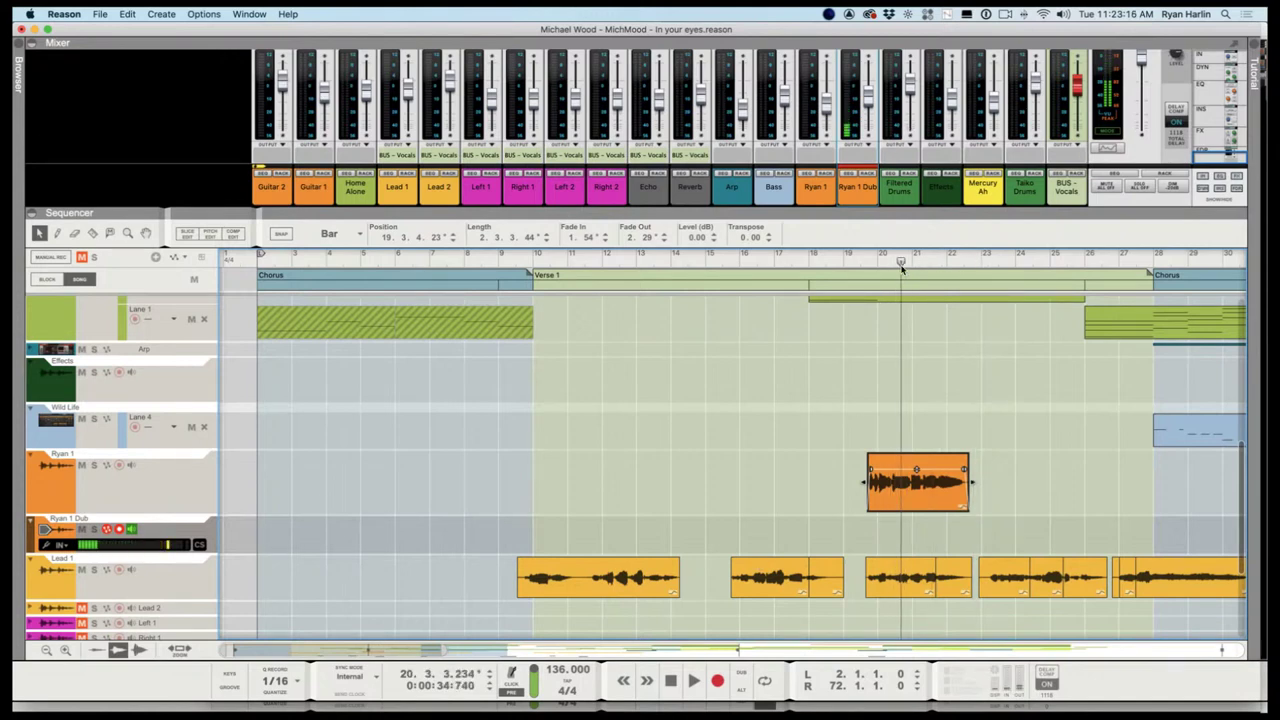
key("Escape")
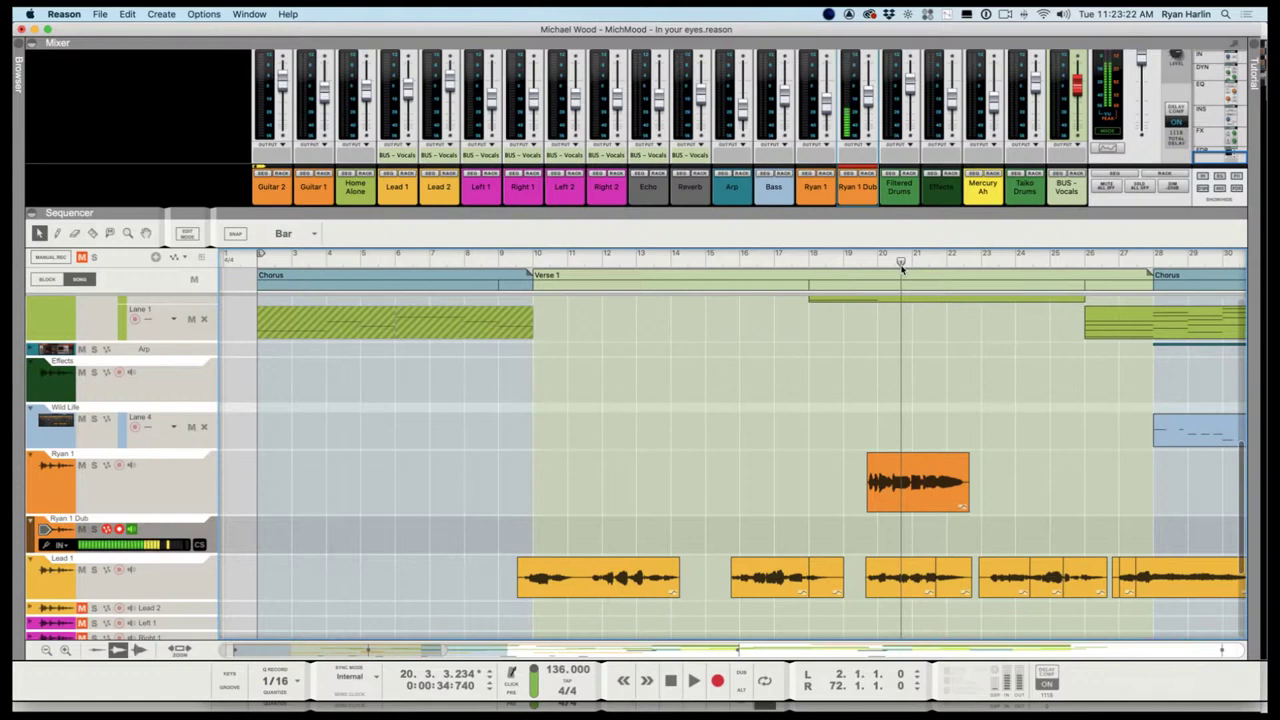
key("super+Return")
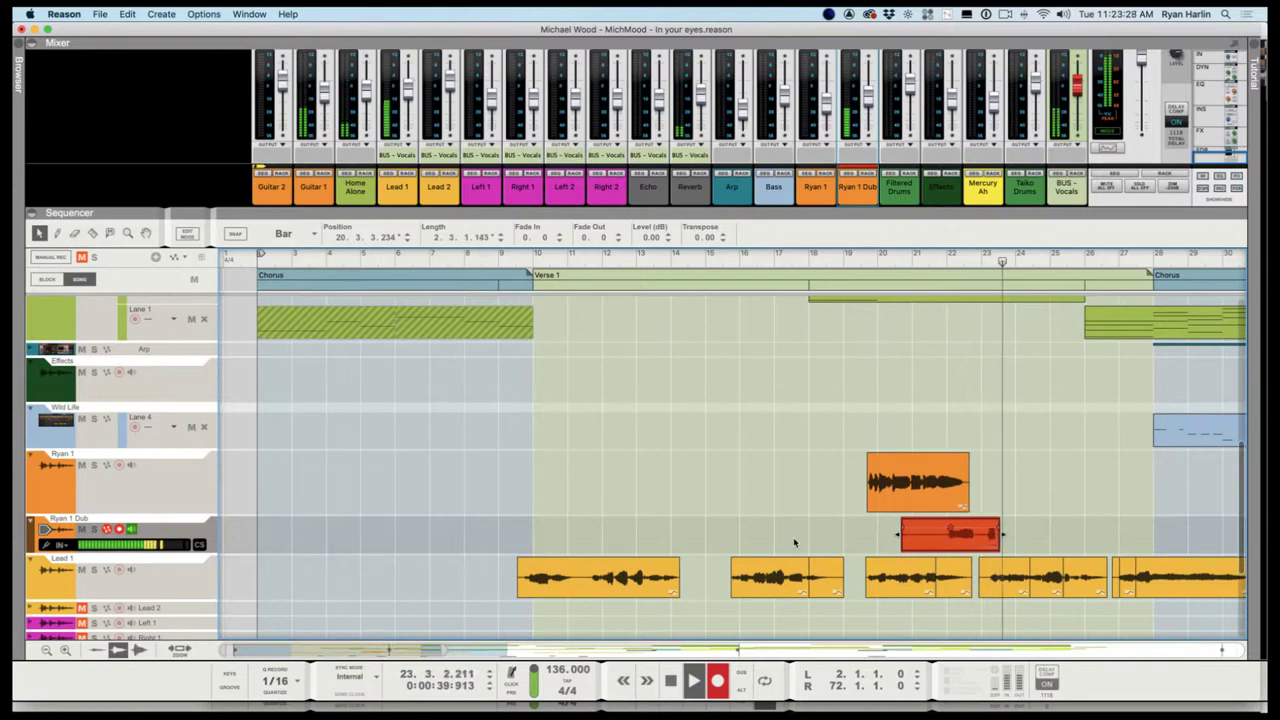
key("super+z")
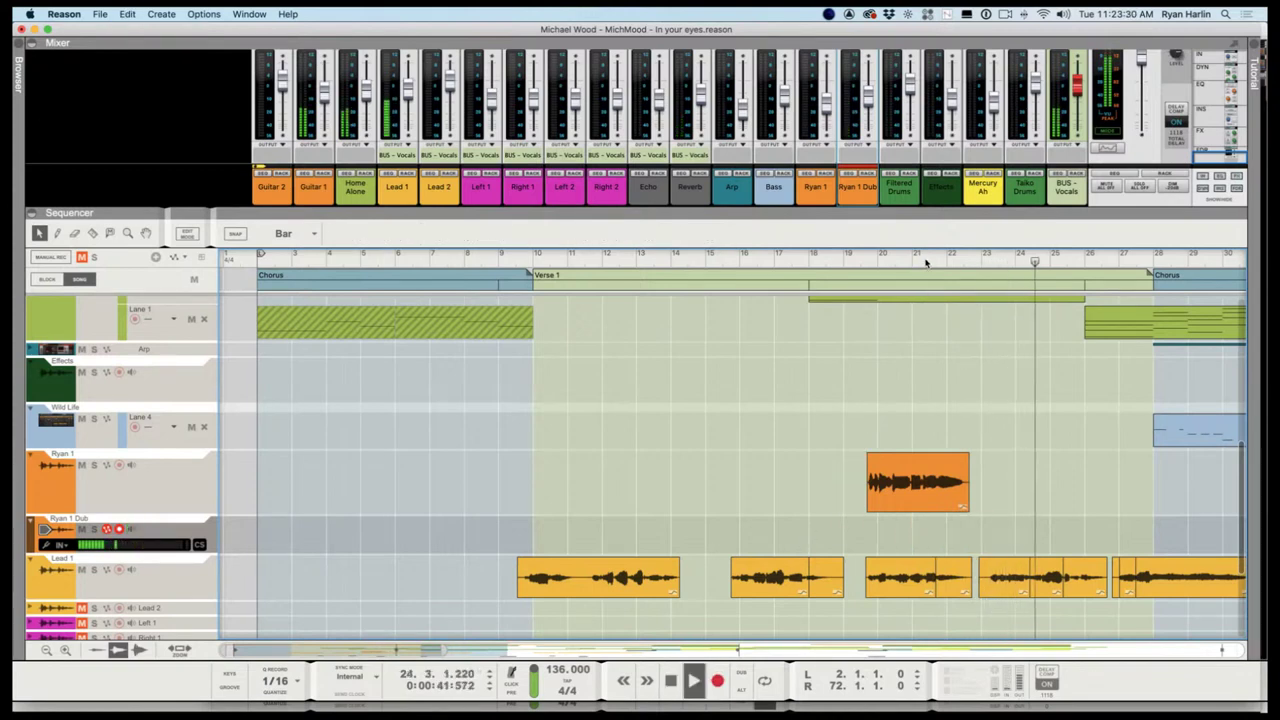
Record a new vocal take on the dub track from about 20.4.3 to about 26.4.3
left_click(925, 262)
key("space")
left_click_drag(929, 262, 910, 263)
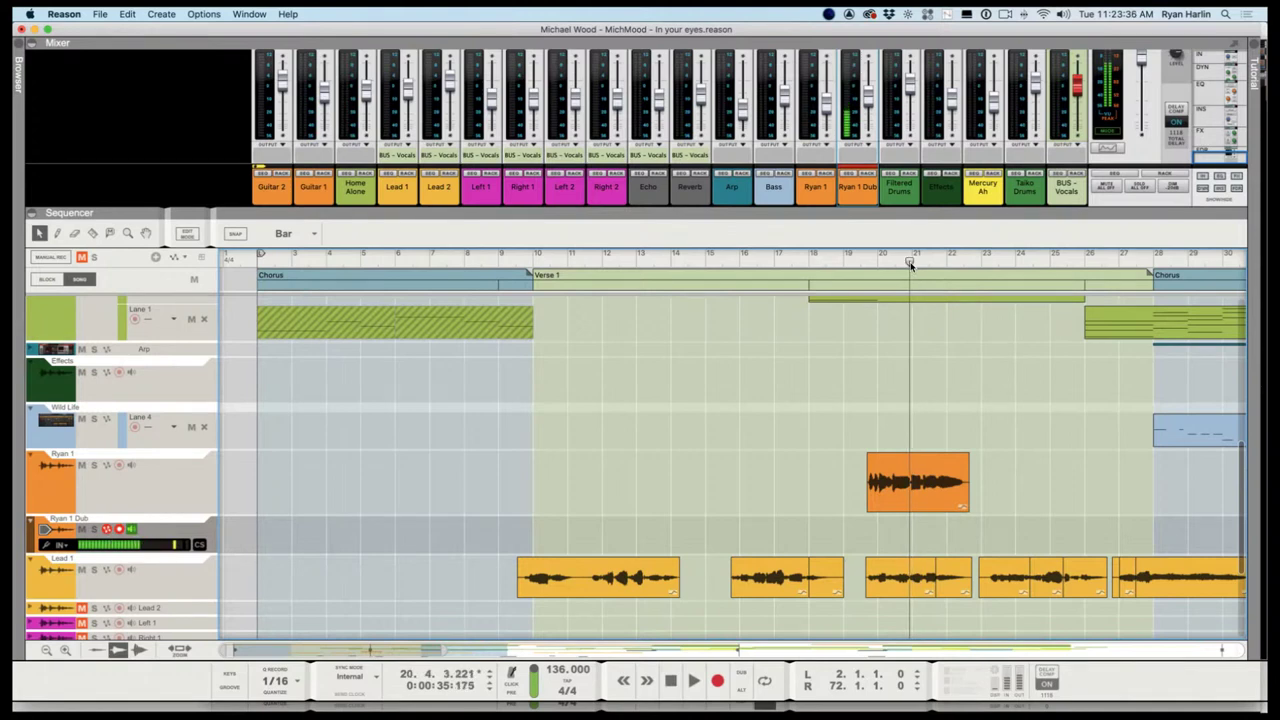
key("super+Return")
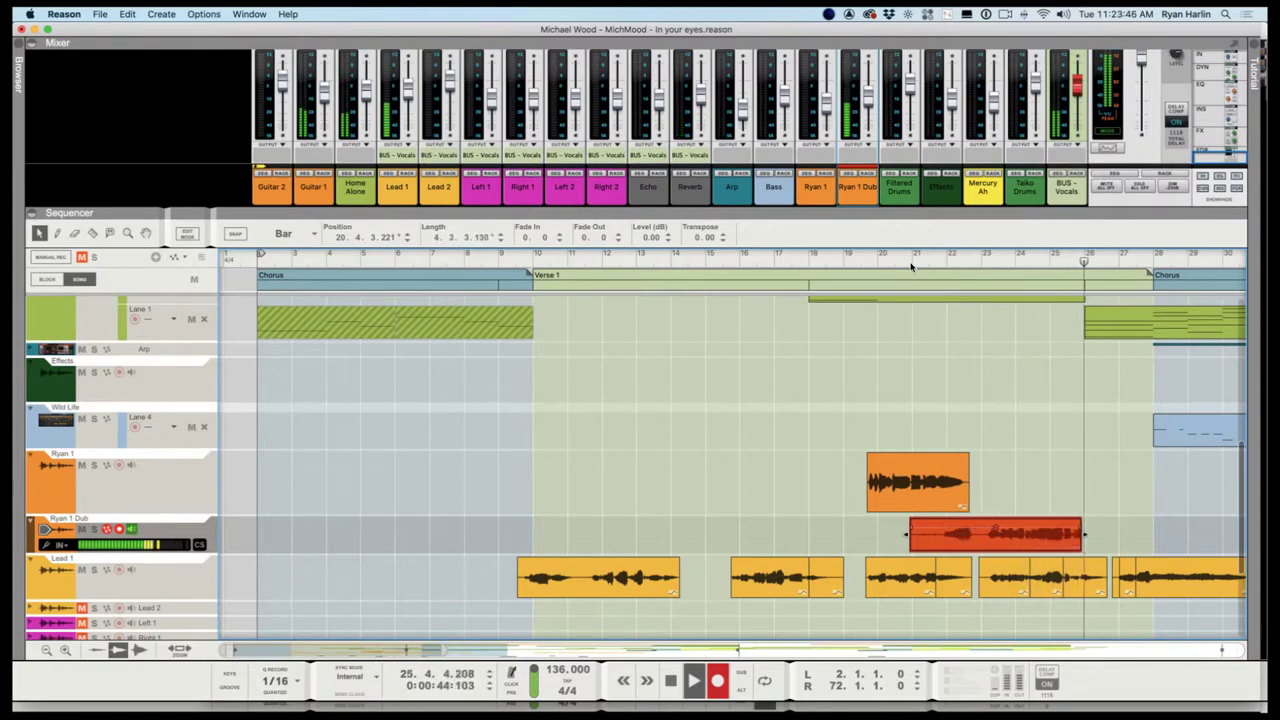
key("space")
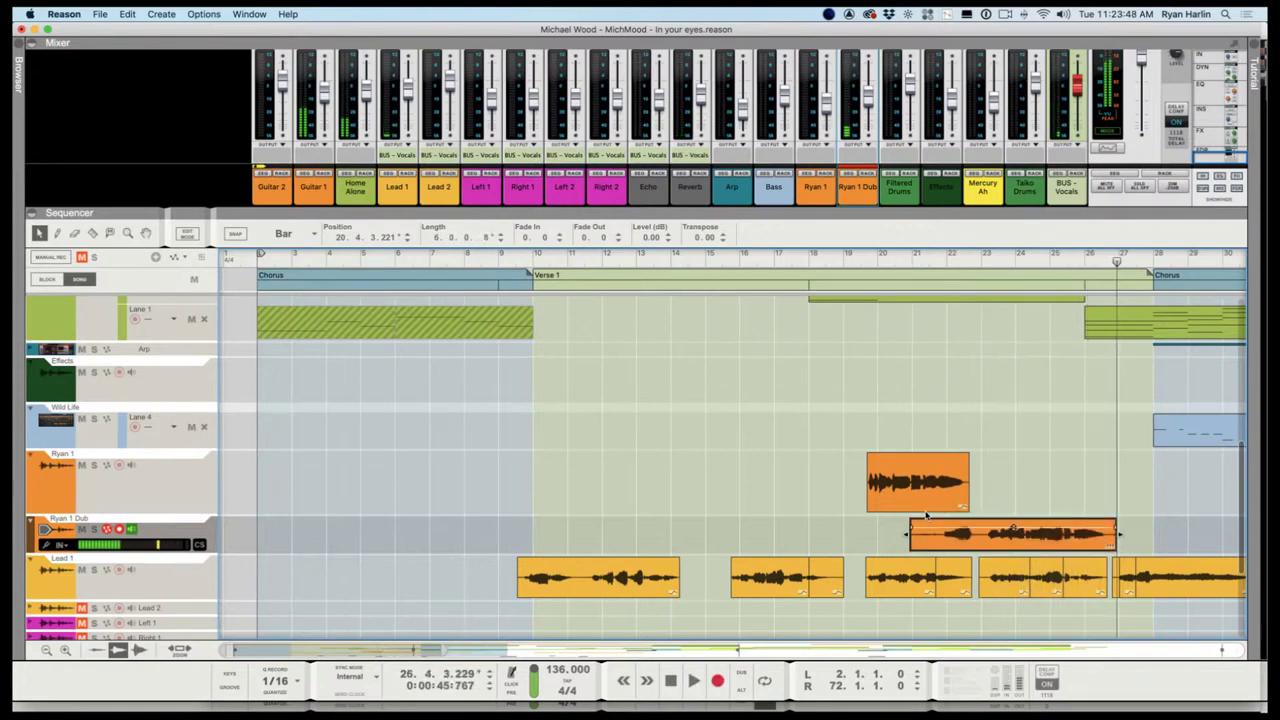
Trim the new take's start to about 23.1.2 and move the clip onto the main vocal track above the dub track
left_click_drag(908, 536, 1023, 480)
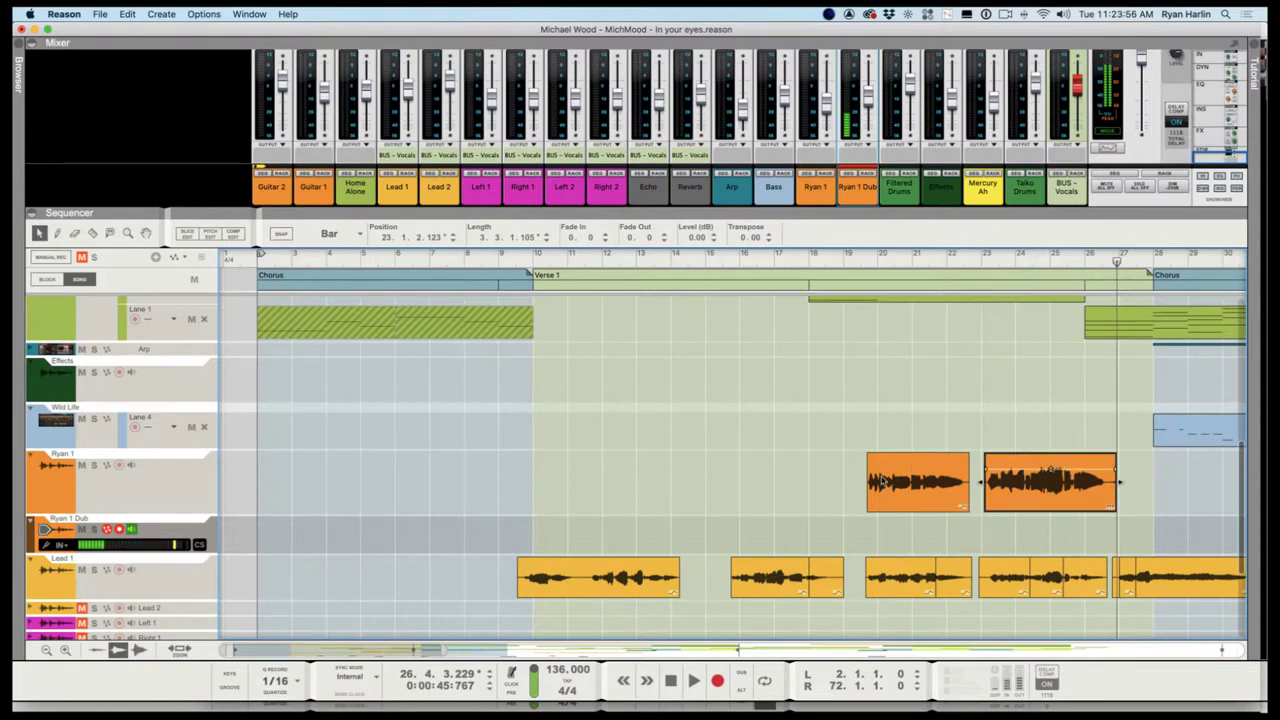
left_click(118, 487)
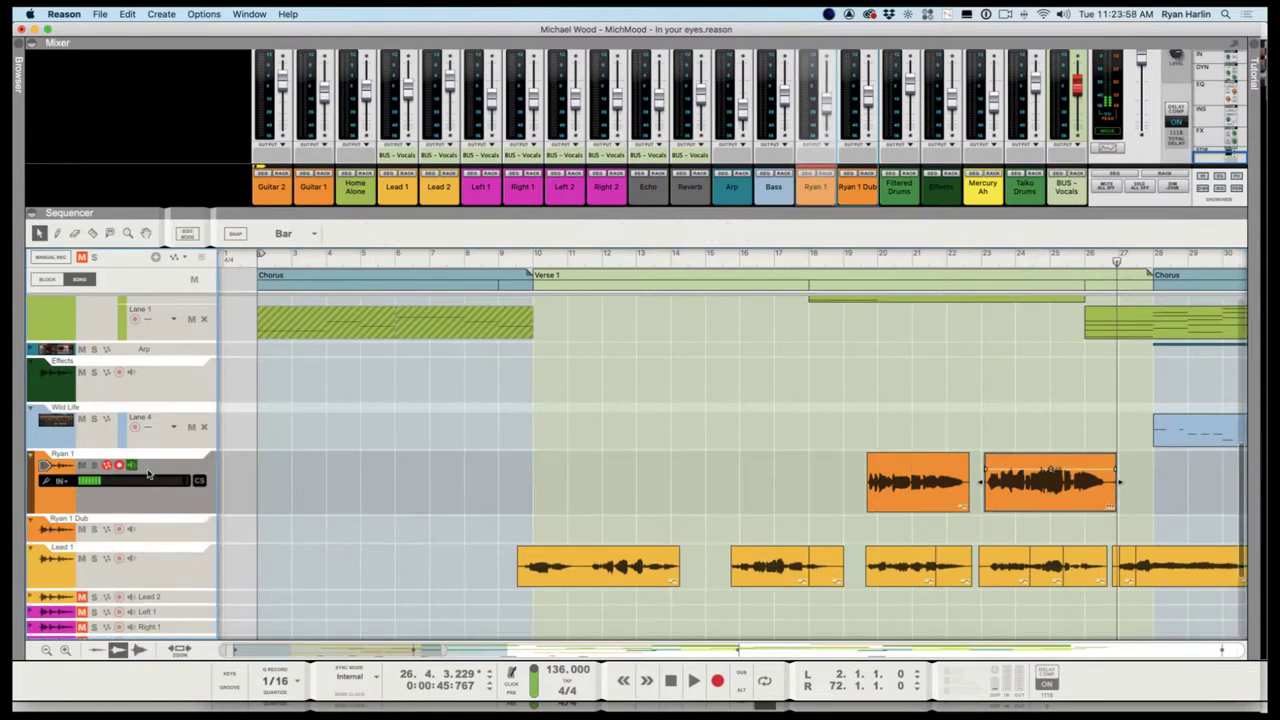
left_click(165, 525)
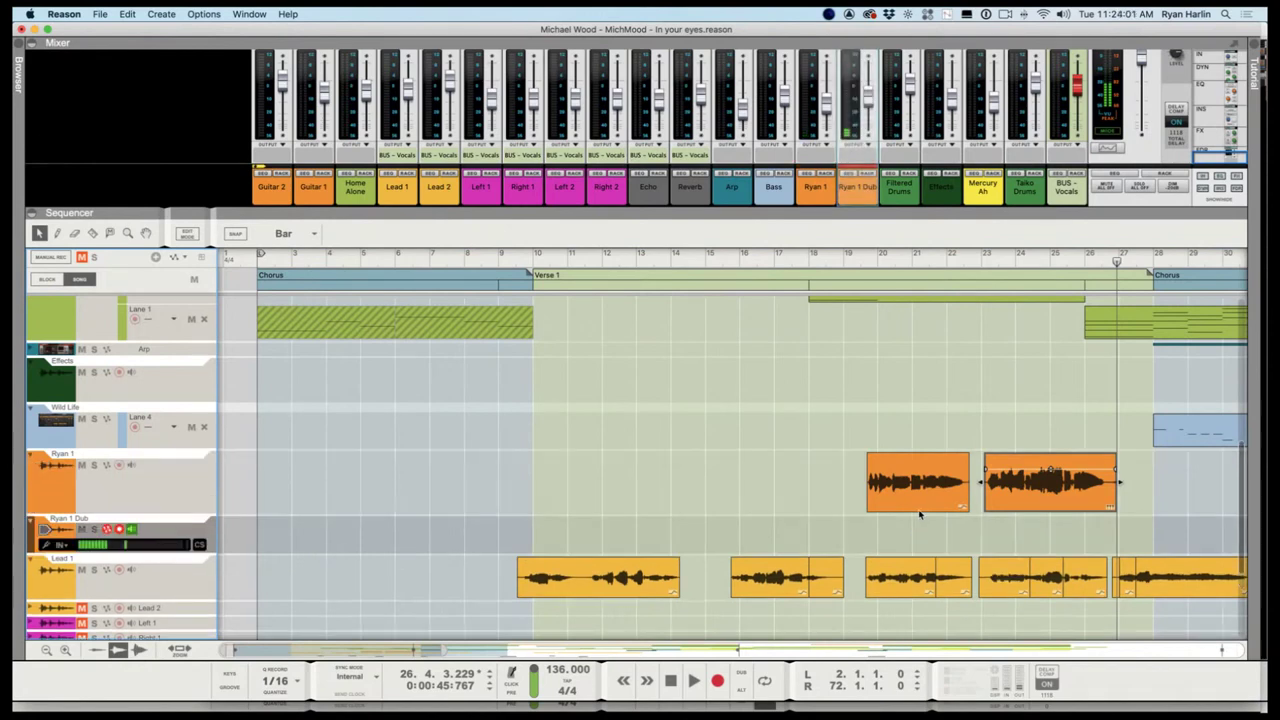
left_click(1020, 475)
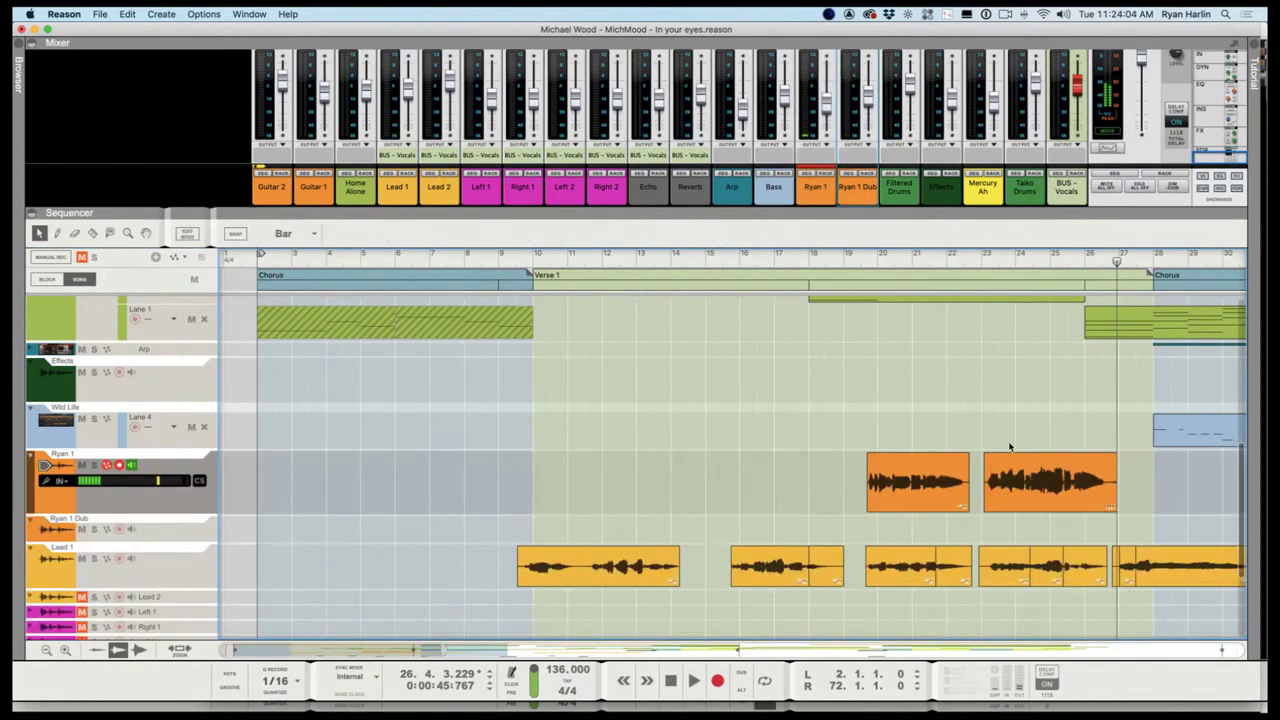
left_click(1016, 461)
Turn on manual recording and leave the dub track record-enabled with input monitoring on and automation recording off
left_click(147, 520)
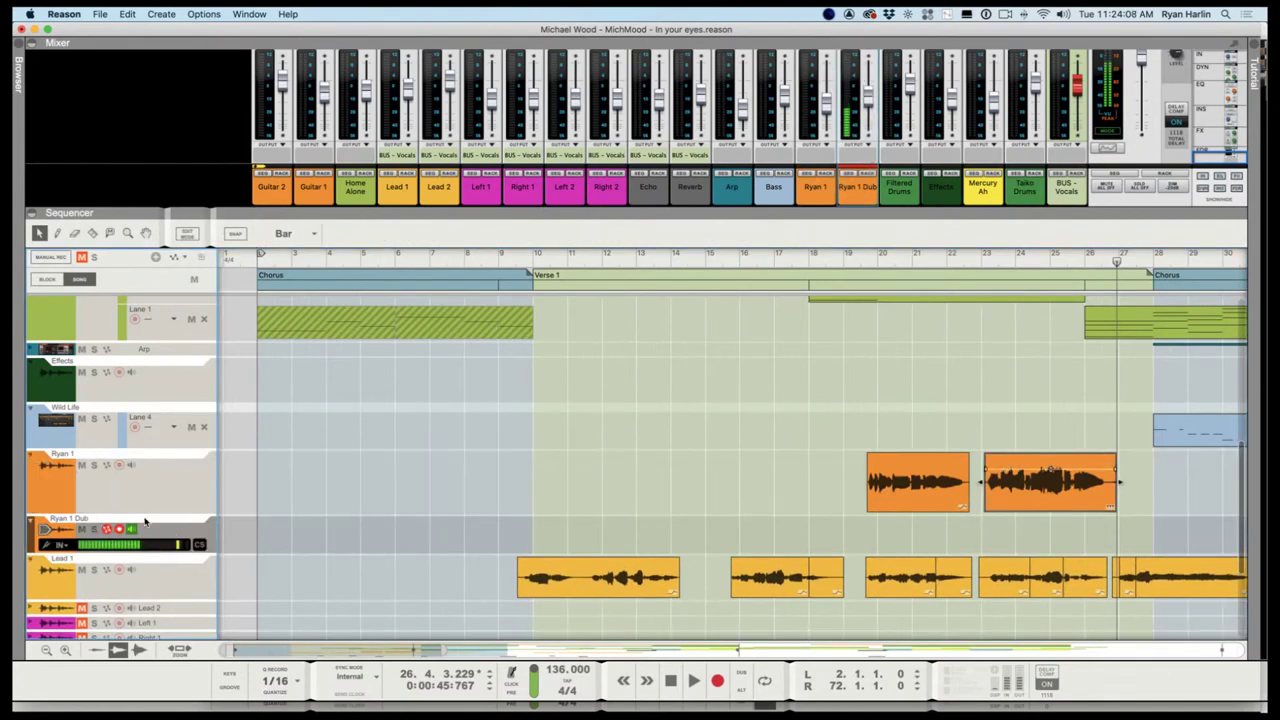
left_click(50, 257)
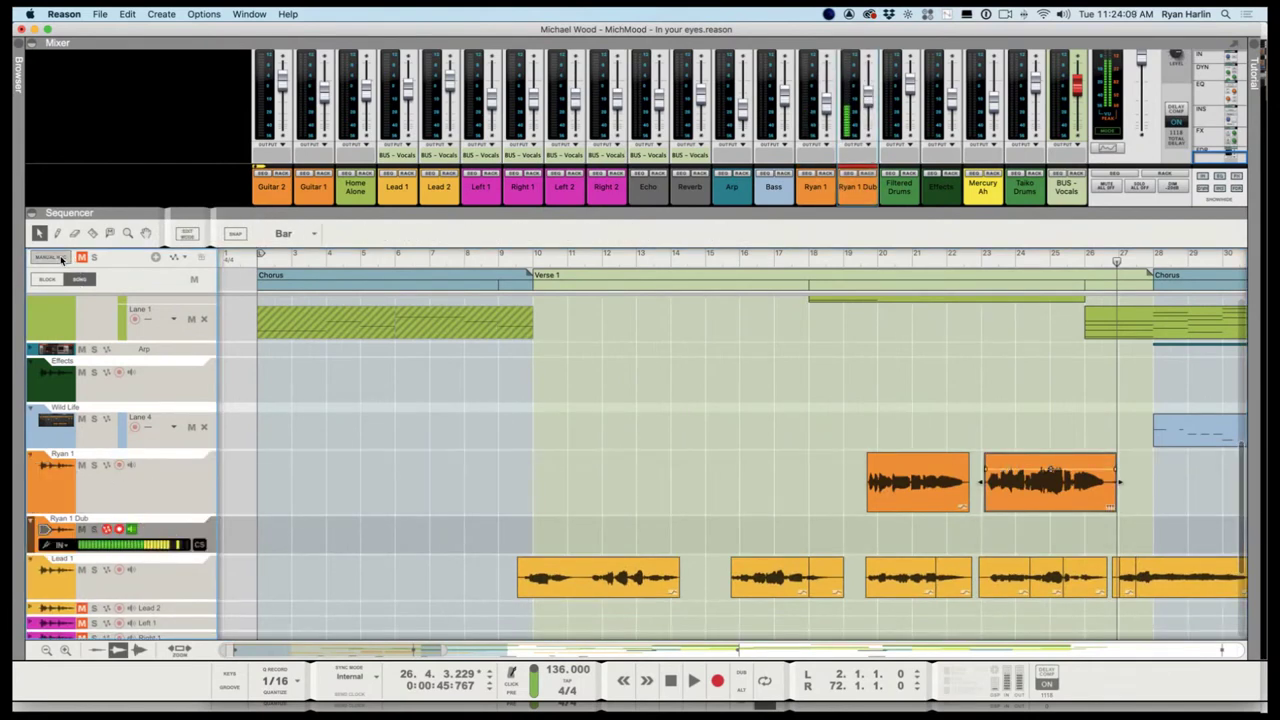
left_click(118, 530)
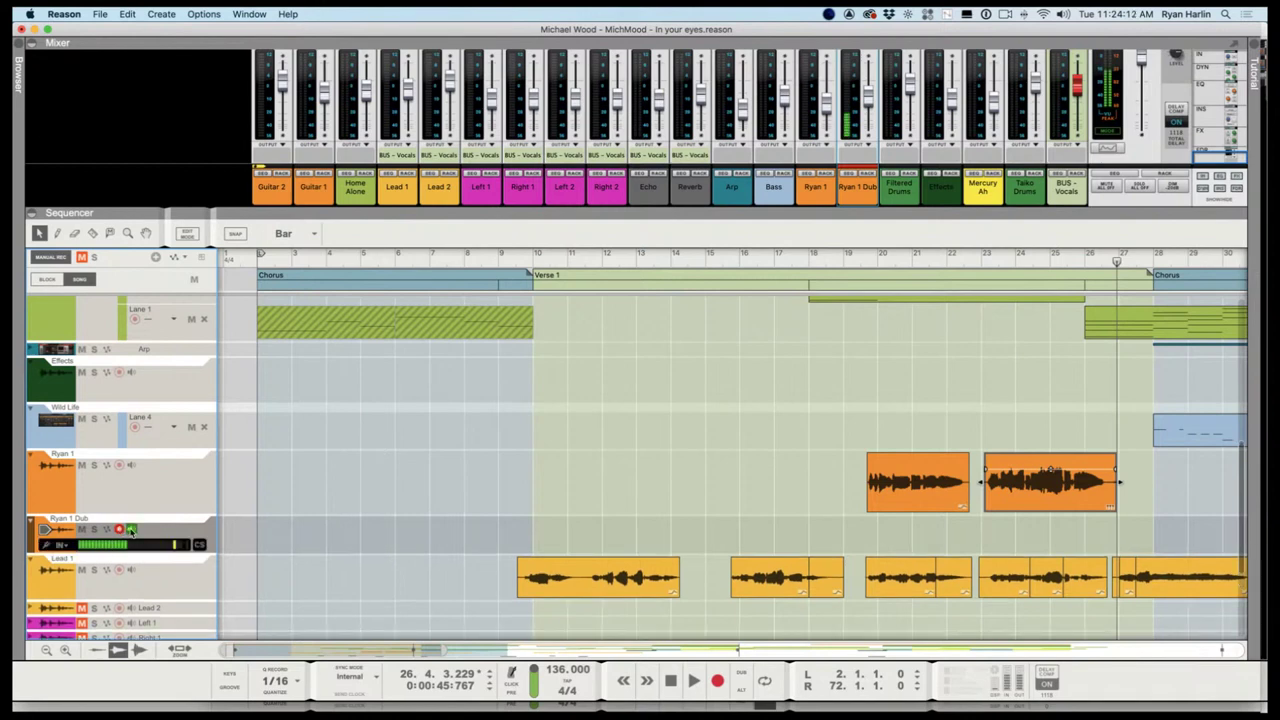
left_click(124, 530)
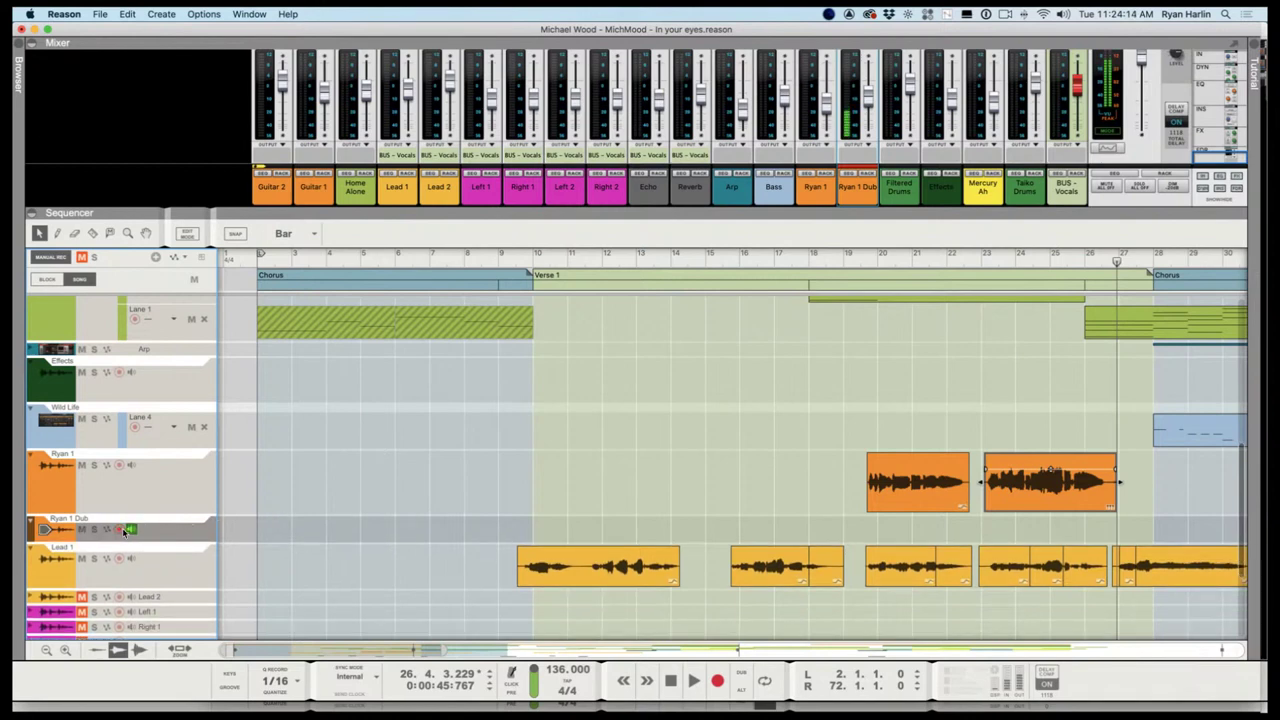
left_click(154, 529)
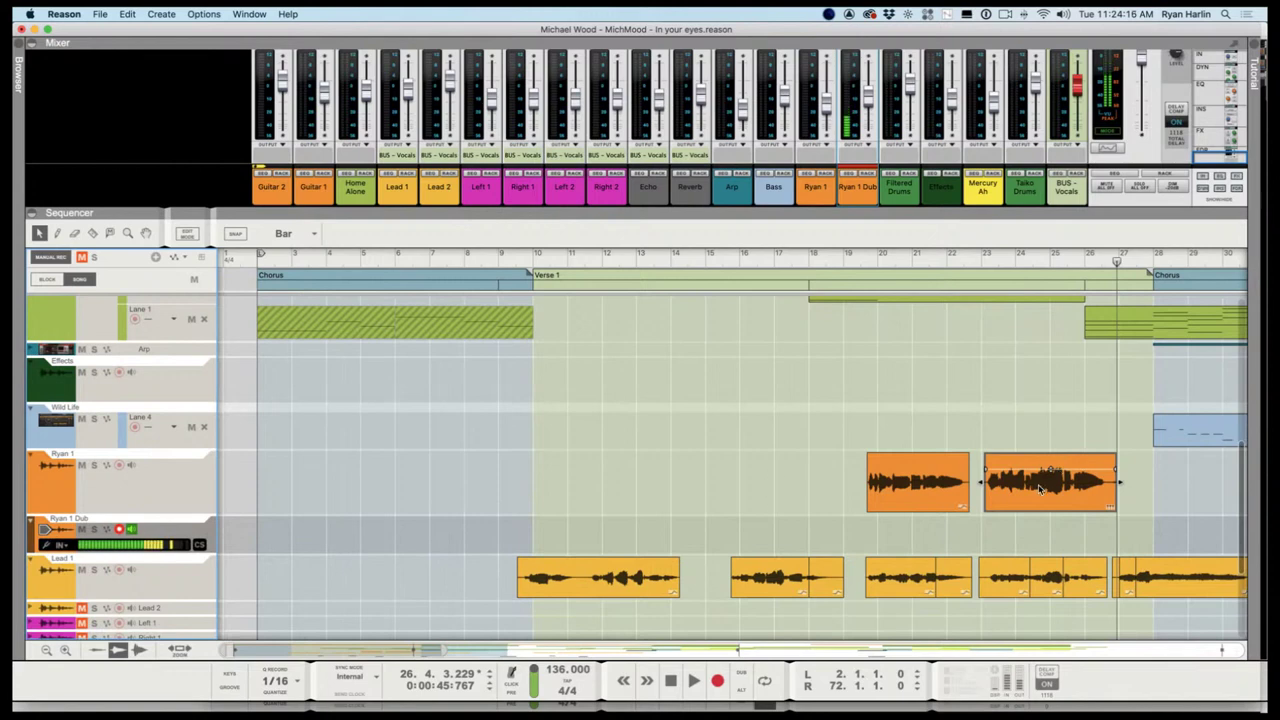
Open the new vocal clip on the main vocal track in Pitch Edit and correct the pitch of all its notes
left_click(1040, 488)
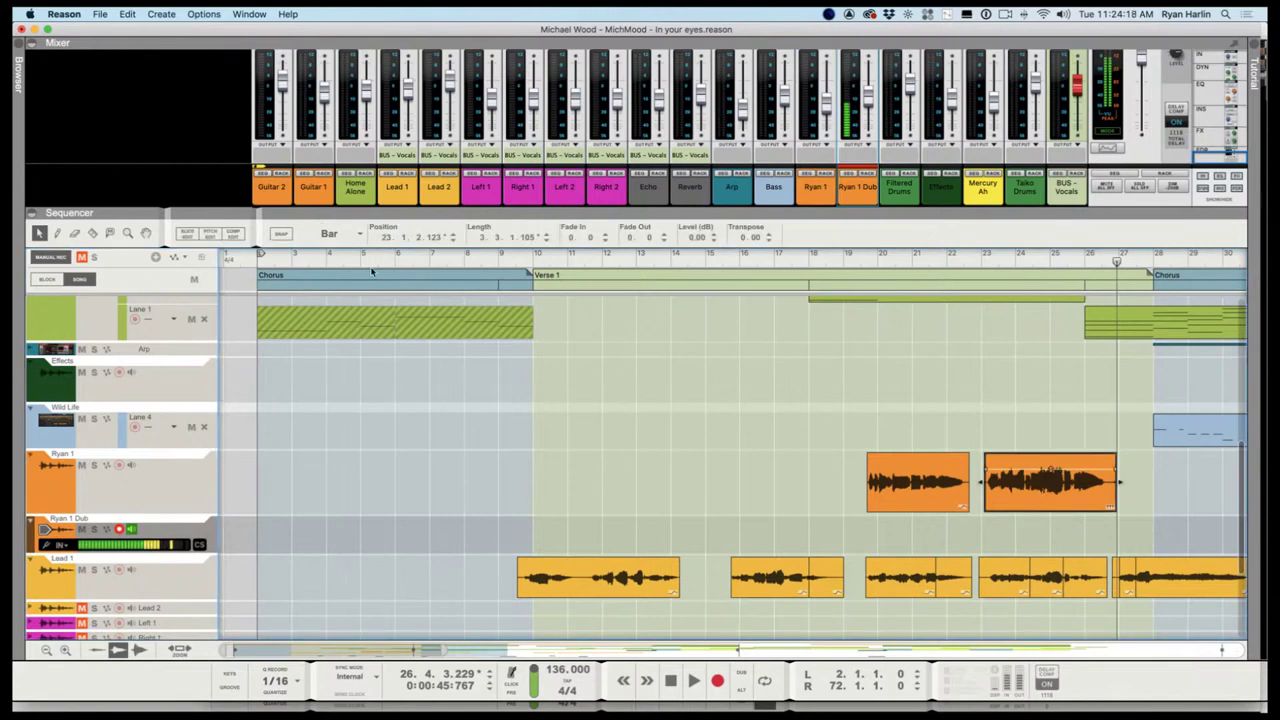
left_click(209, 235)
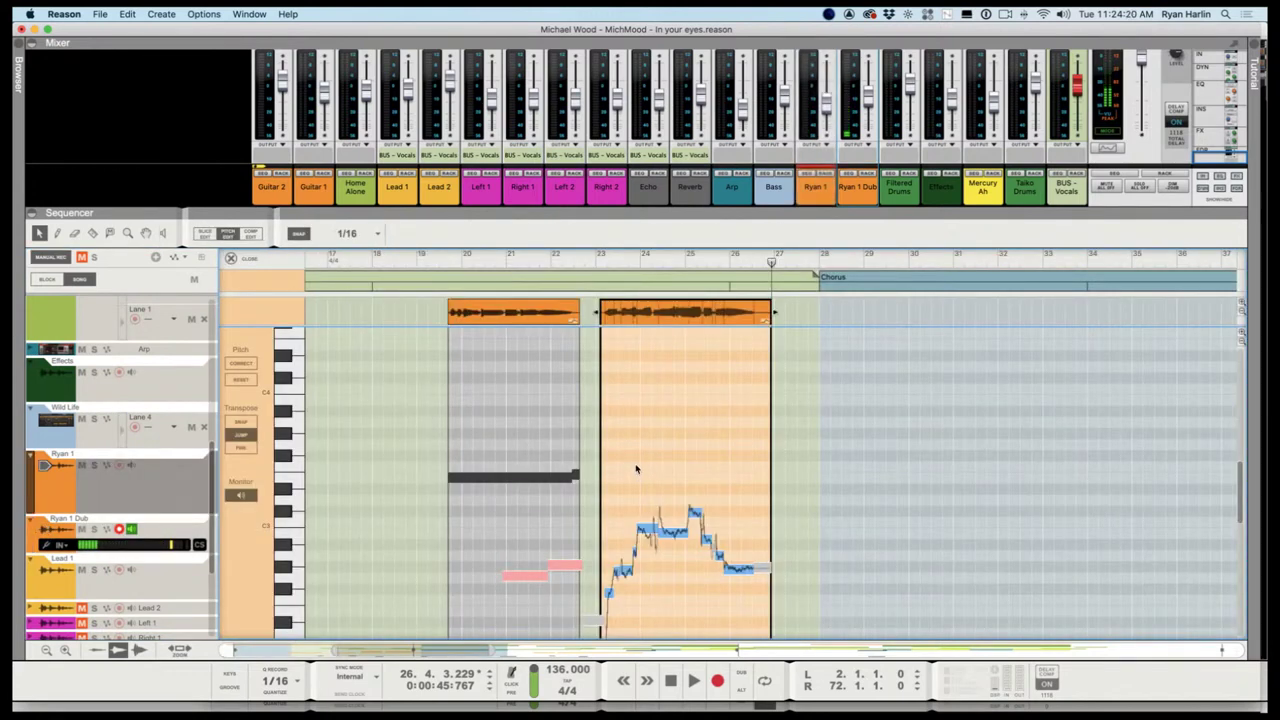
scroll(700, 450, "down", 3)
left_click_drag(750, 371, 600, 478)
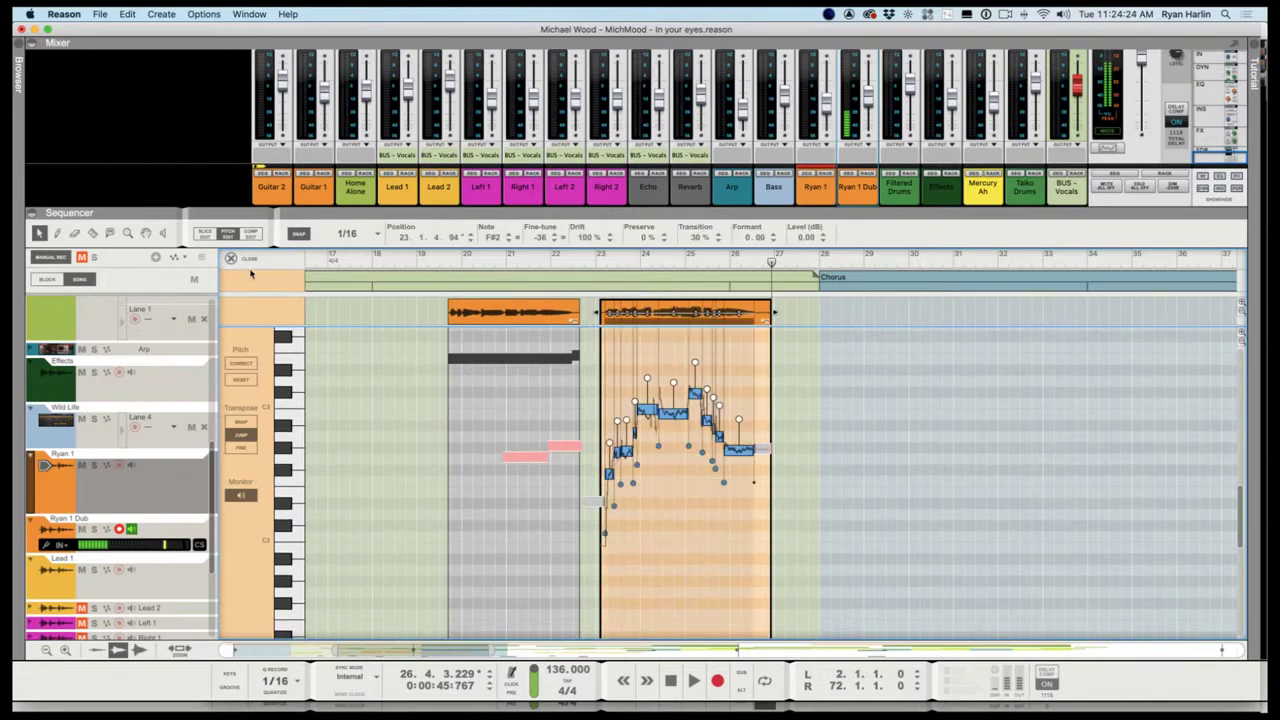
left_click(240, 363)
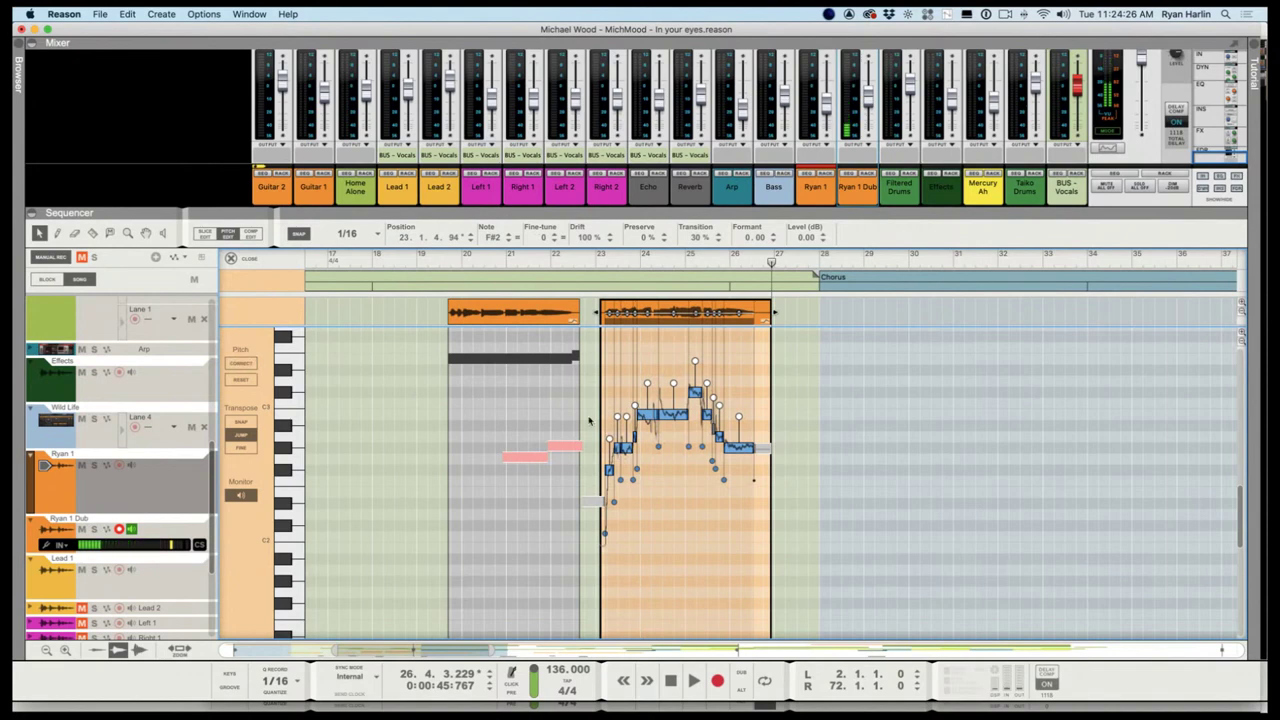
Solo the main vocal track and play the pitch-corrected clip from about bar 23
left_click(95, 465)
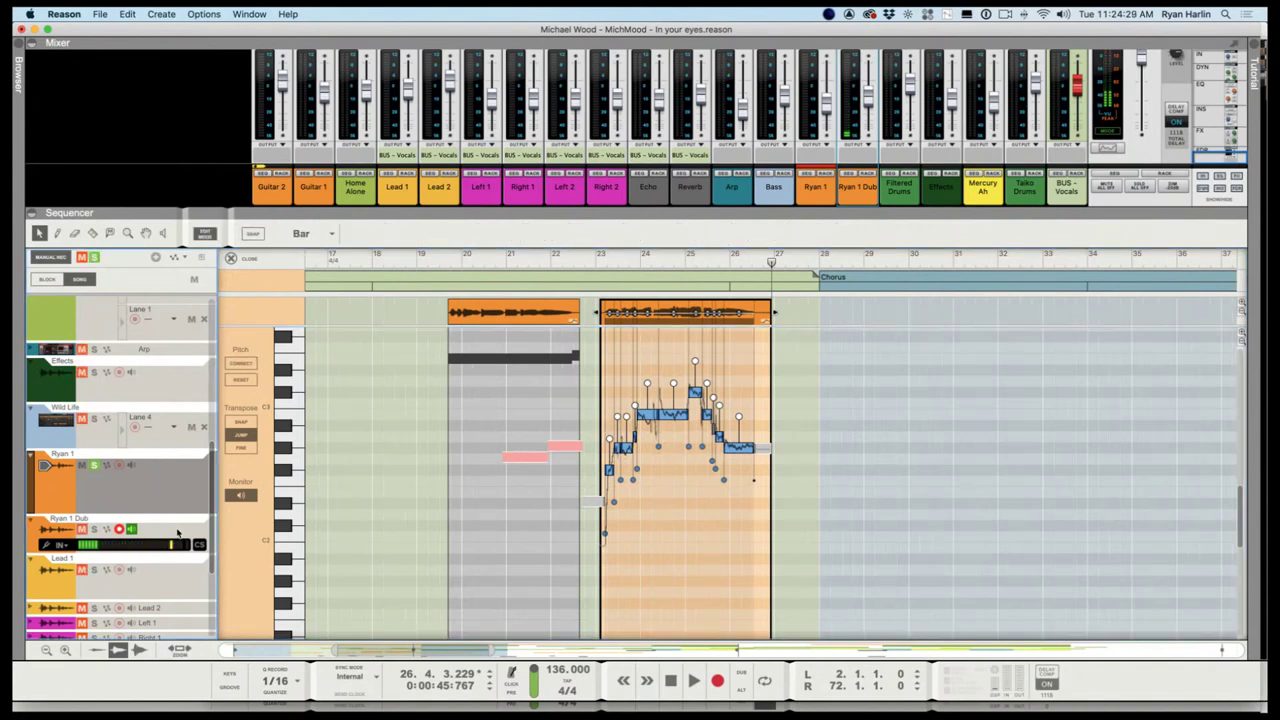
left_click(605, 261)
key("space")
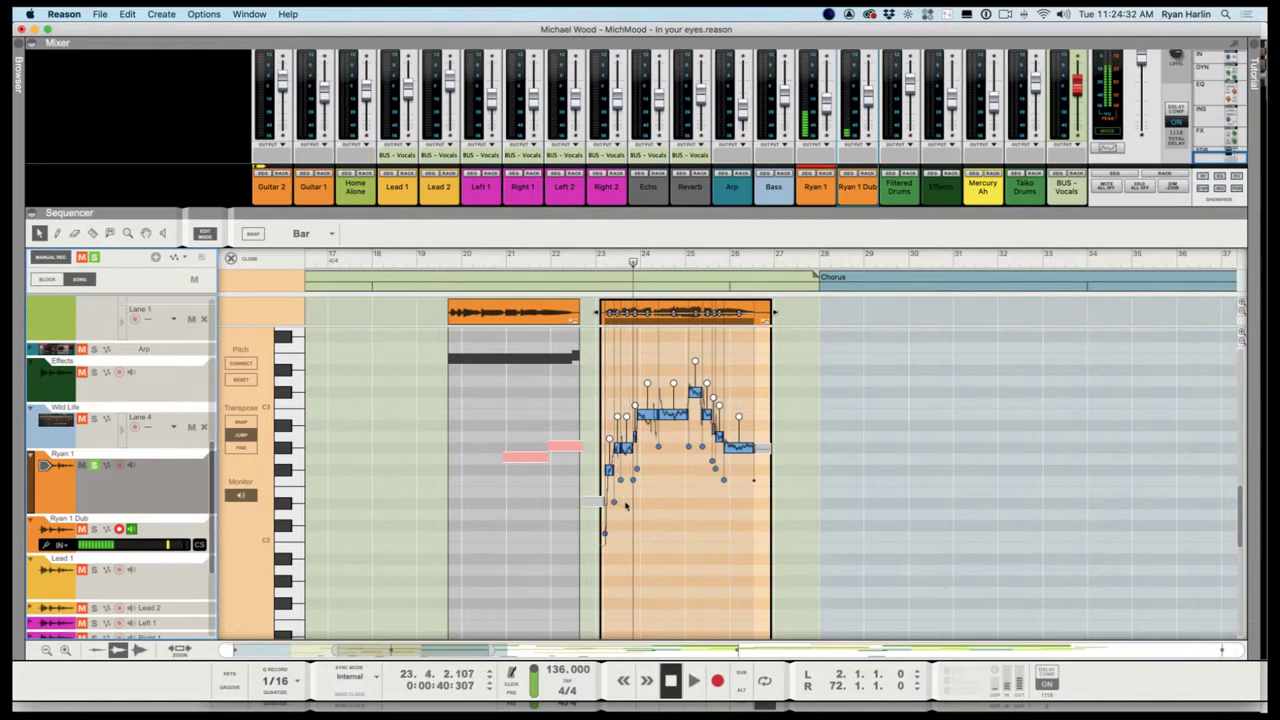
Try raising the clip's first note from F#2 to G#2 with 45% drift, comparing it with the original pitch in playback
left_click(609, 469)
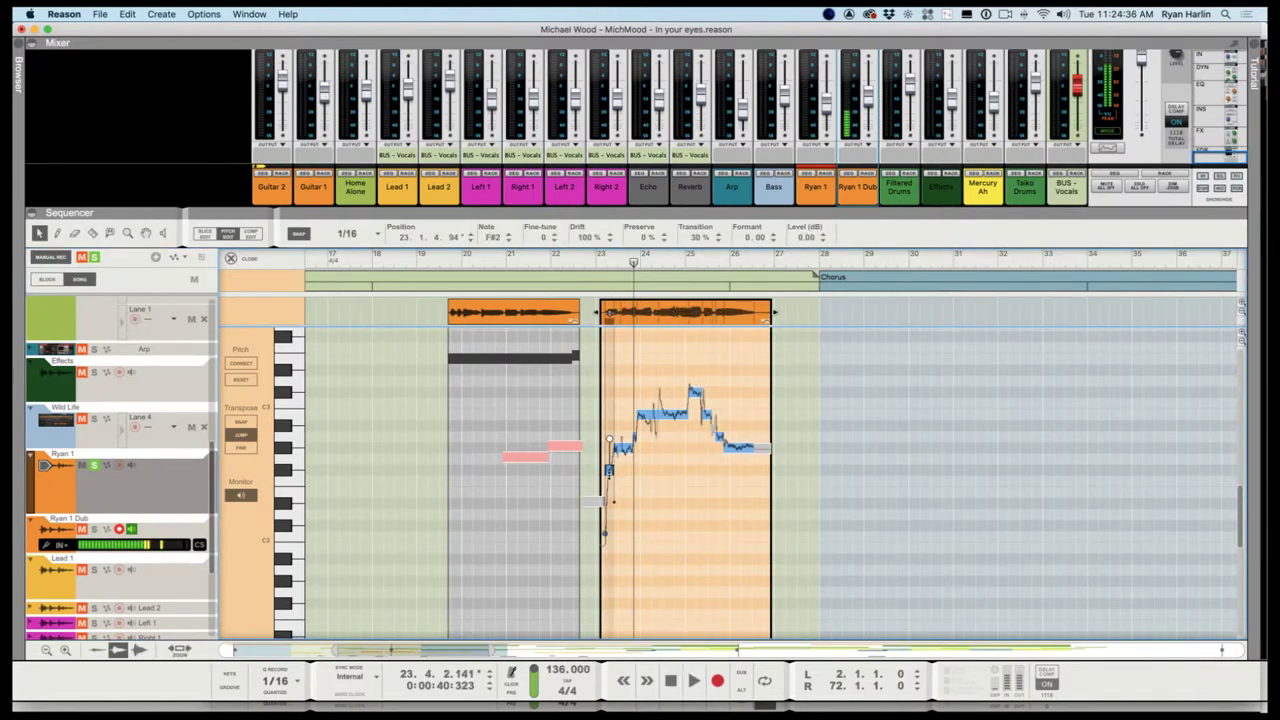
left_click_drag(609, 469, 609, 429)
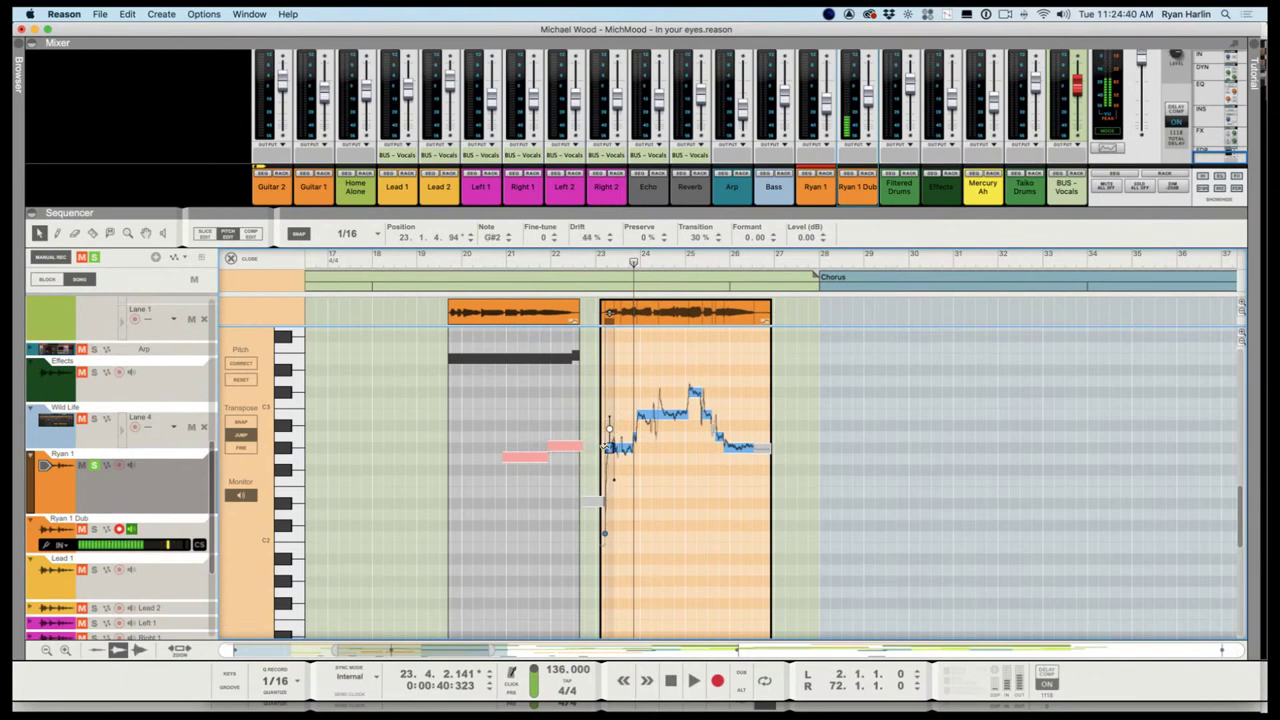
left_click(600, 261)
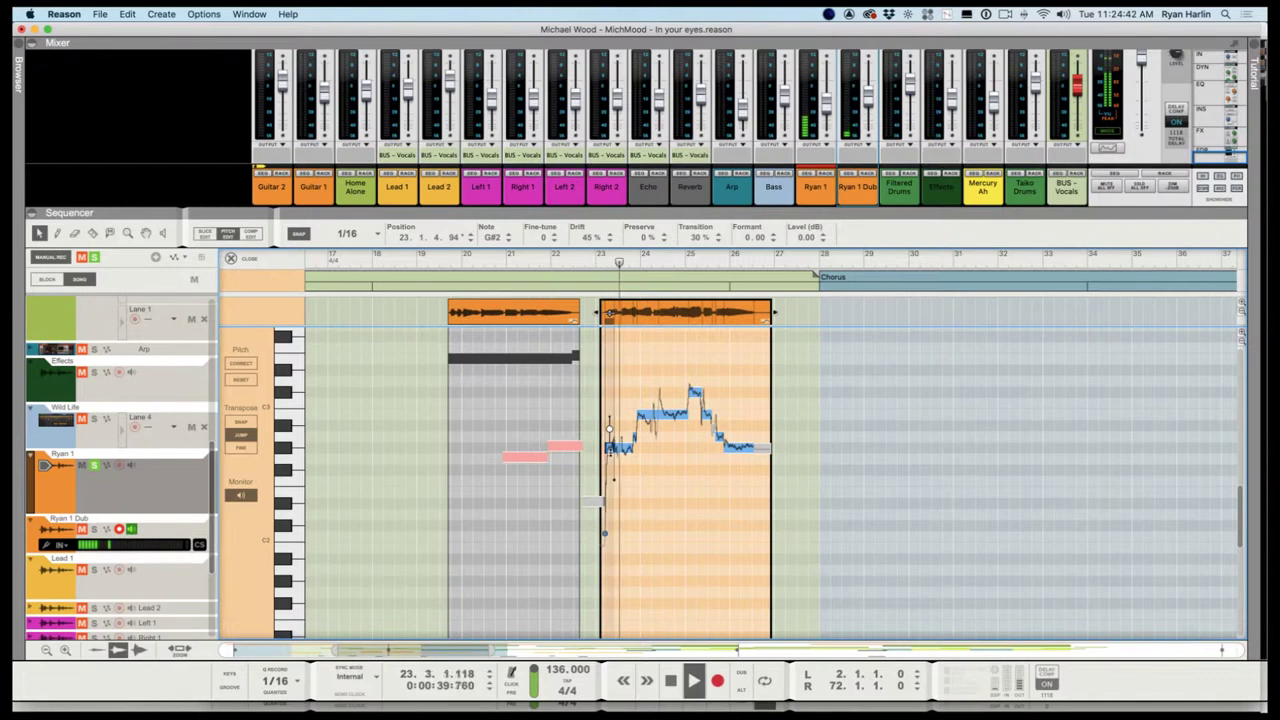
mouse_move(612, 447)
left_mouse_down()
mouse_move(609, 470)
mouse_move(609, 439)
left_mouse_up()
key("space")
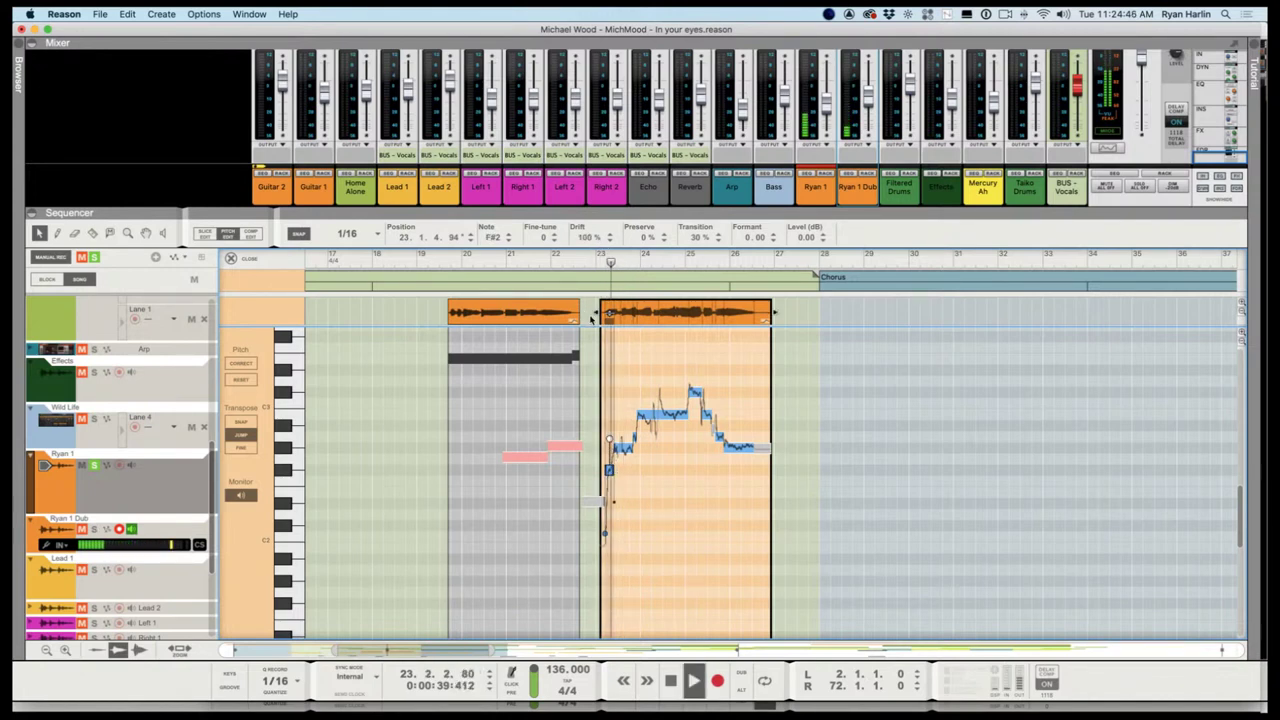
key("space")
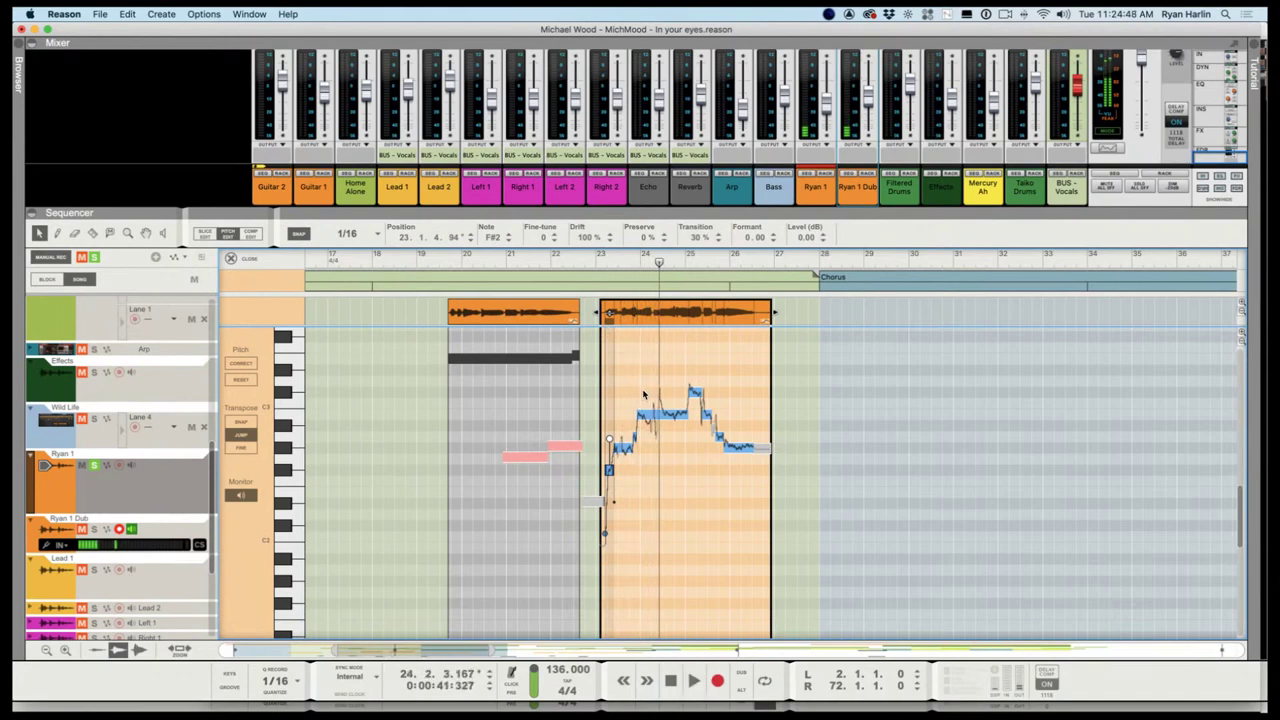
Set the drift to 53% on the B2 note just before bar 24 and to 61% on the C#3 note at bar 25
left_click(645, 413)
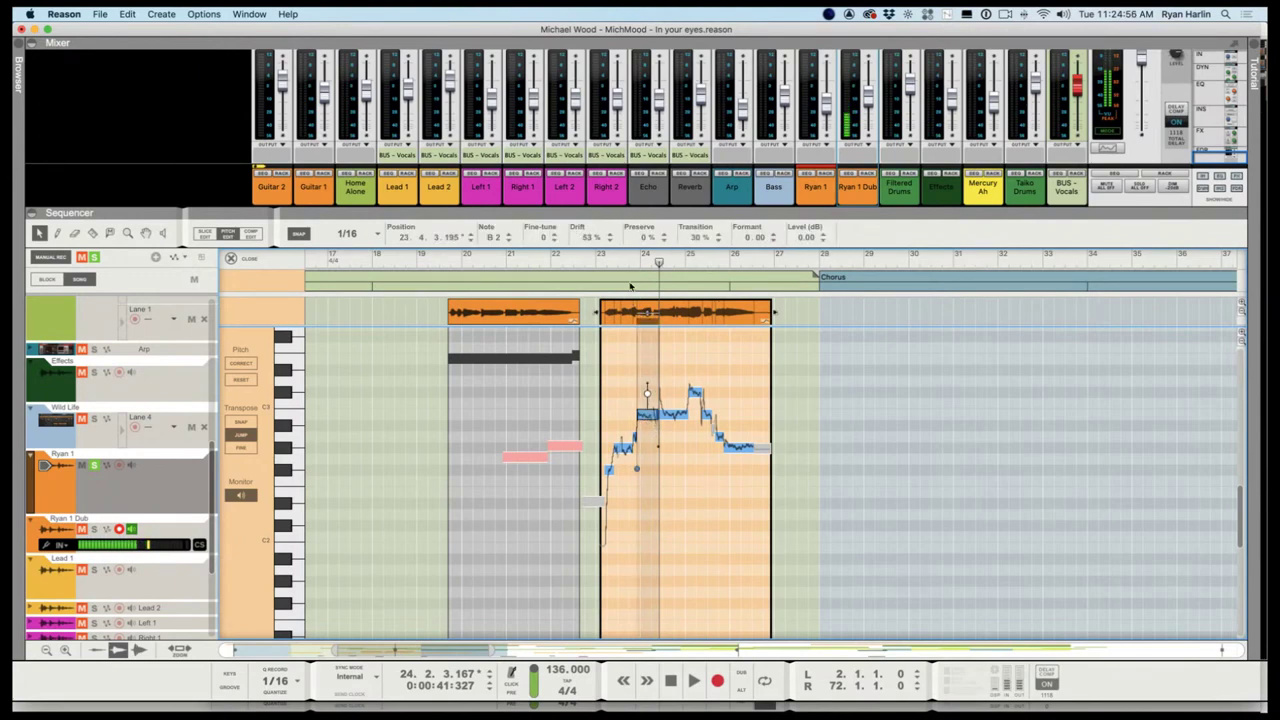
key("space")
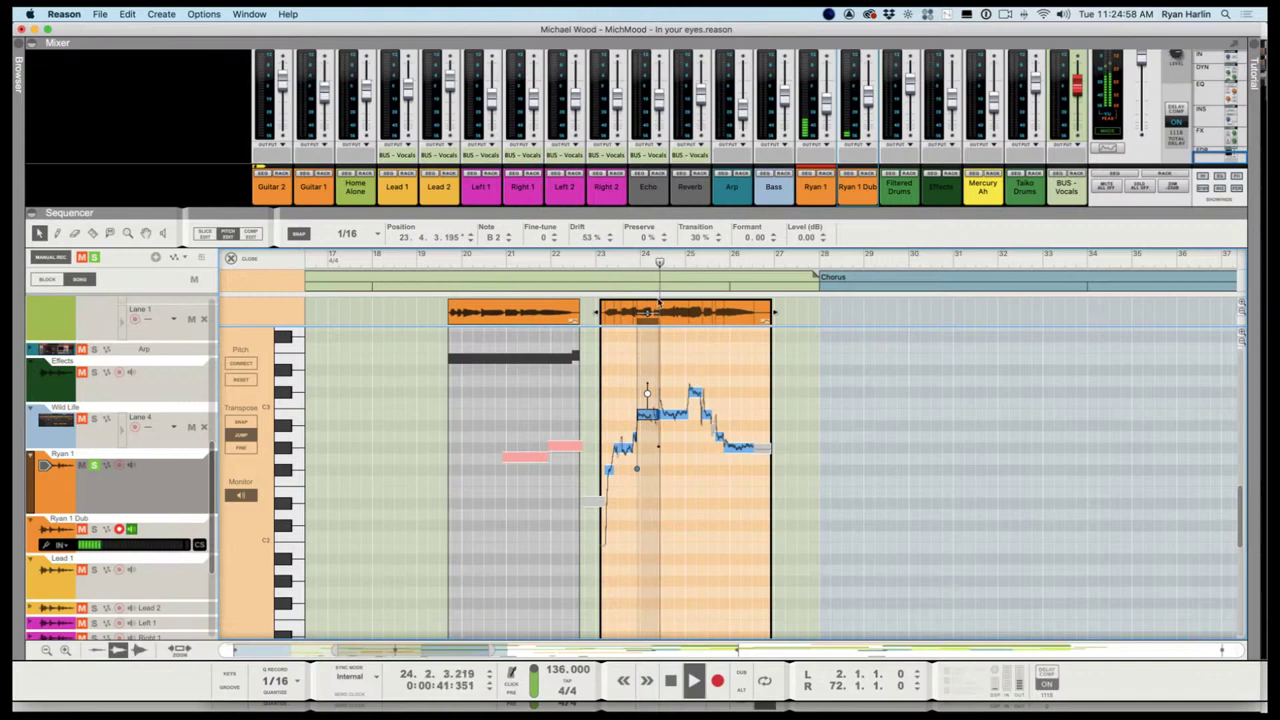
key("space")
left_click(695, 392)
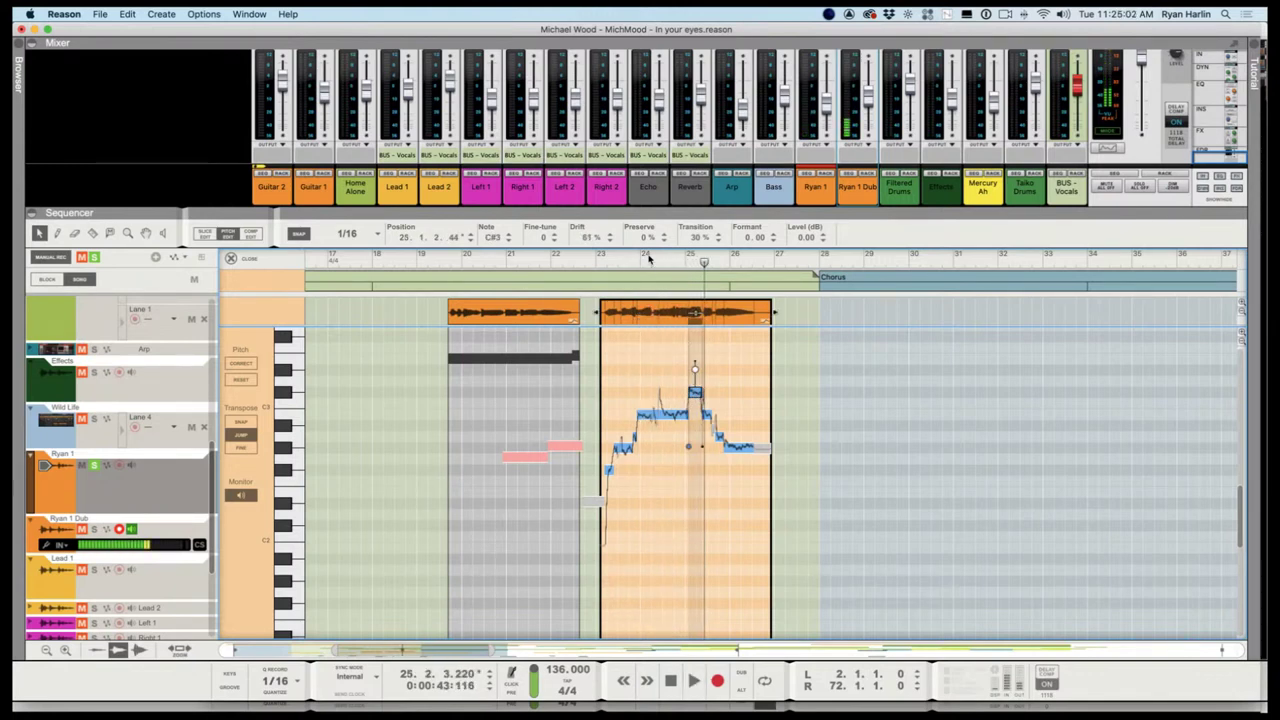
left_click_drag(648, 258, 659, 261)
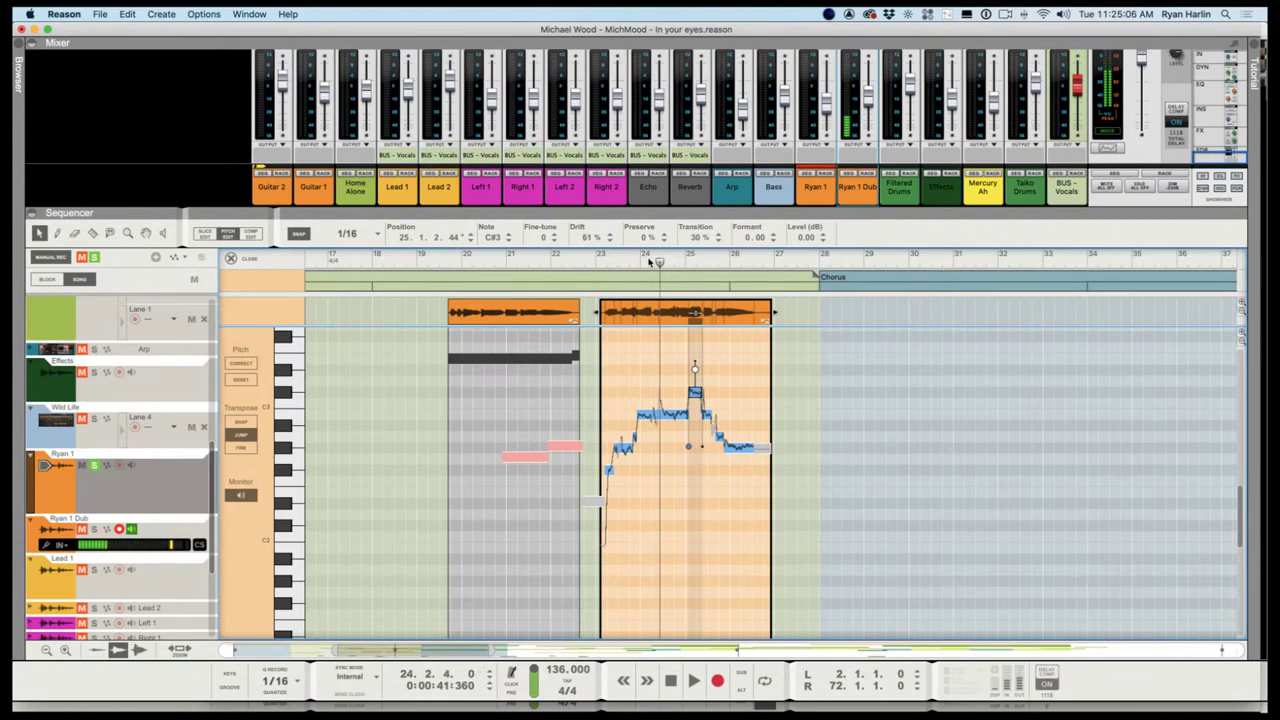
left_click_drag(649, 261, 623, 262)
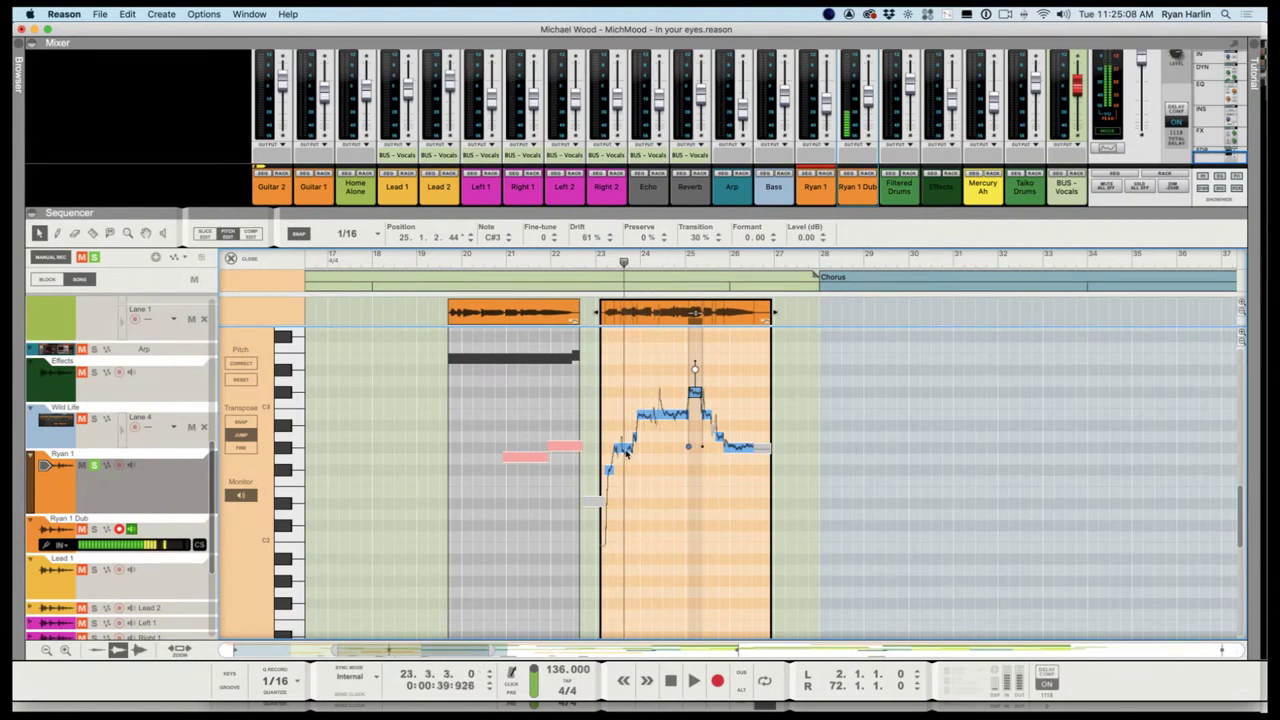
Deselect the notes and play the pitch-edited clip from about bar 23
left_click_drag(660, 470, 620, 424)
left_click(608, 286)
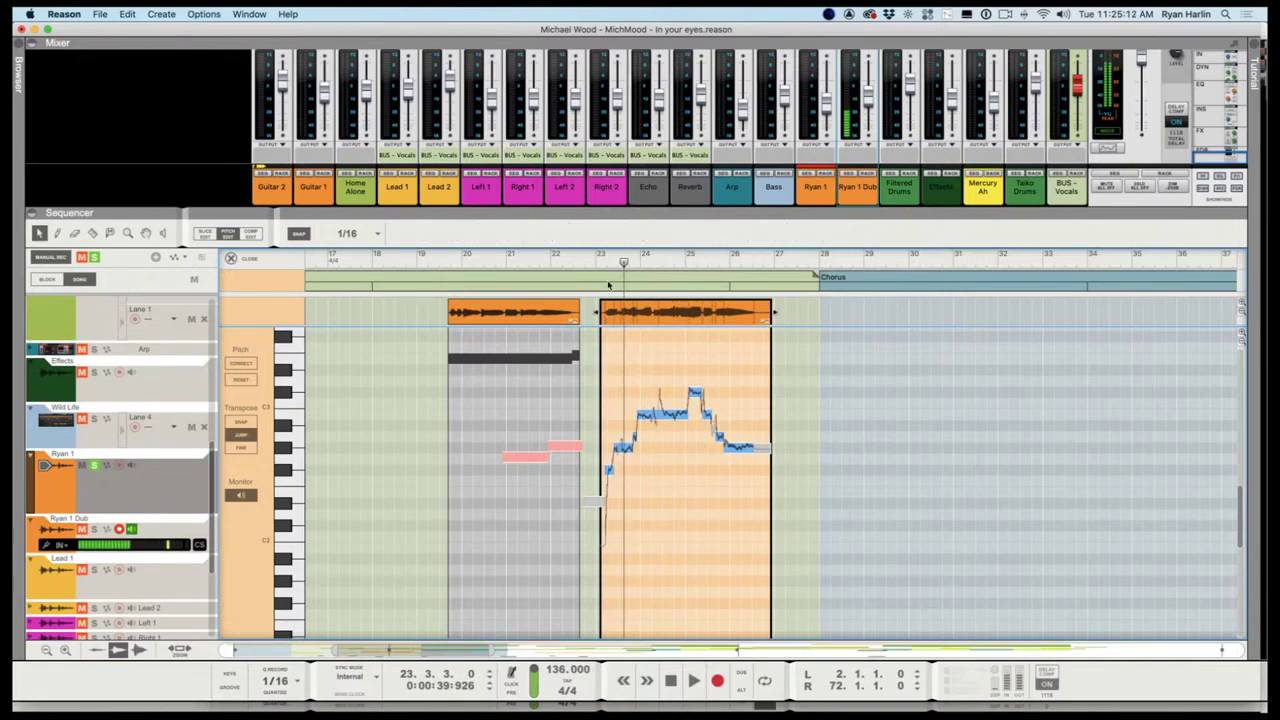
left_click(610, 264)
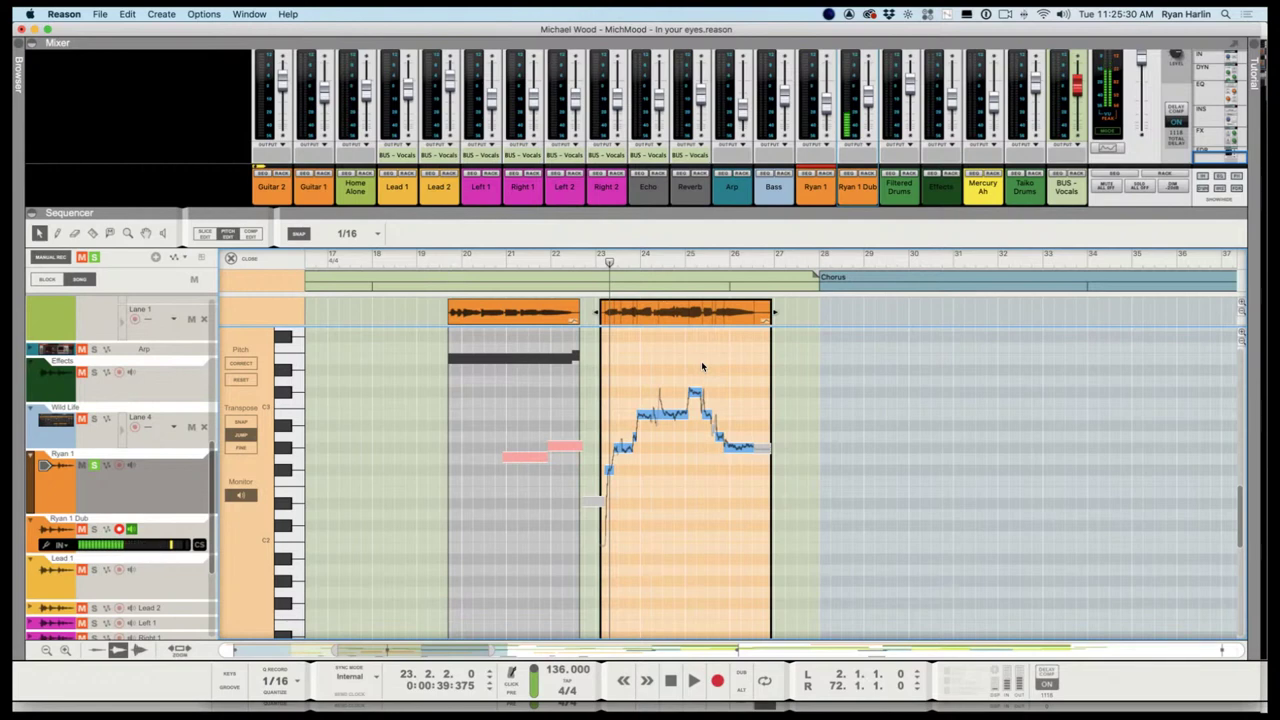
key("space")
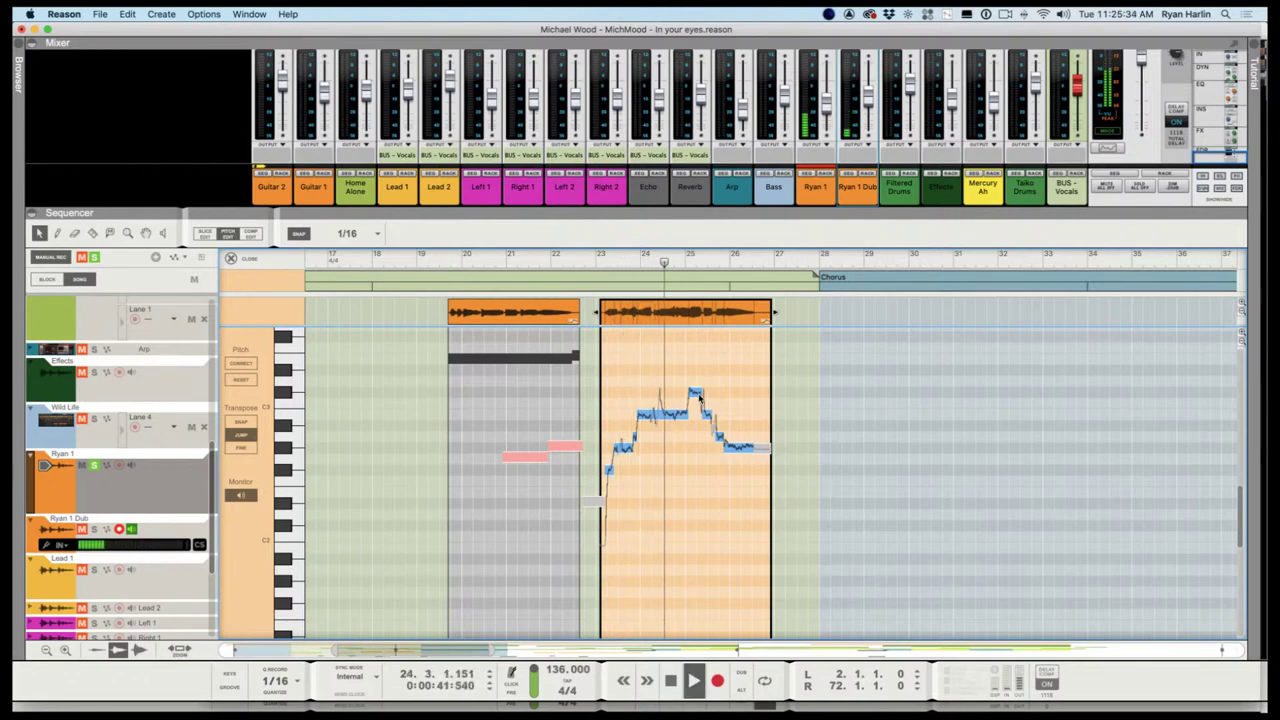
key("space")
Set the drift of the long G#2 note near the clip's end to 55% and play that ending
left_click(738, 432)
left_click_drag(738, 428, 739, 432)
left_click(706, 262)
key("space")
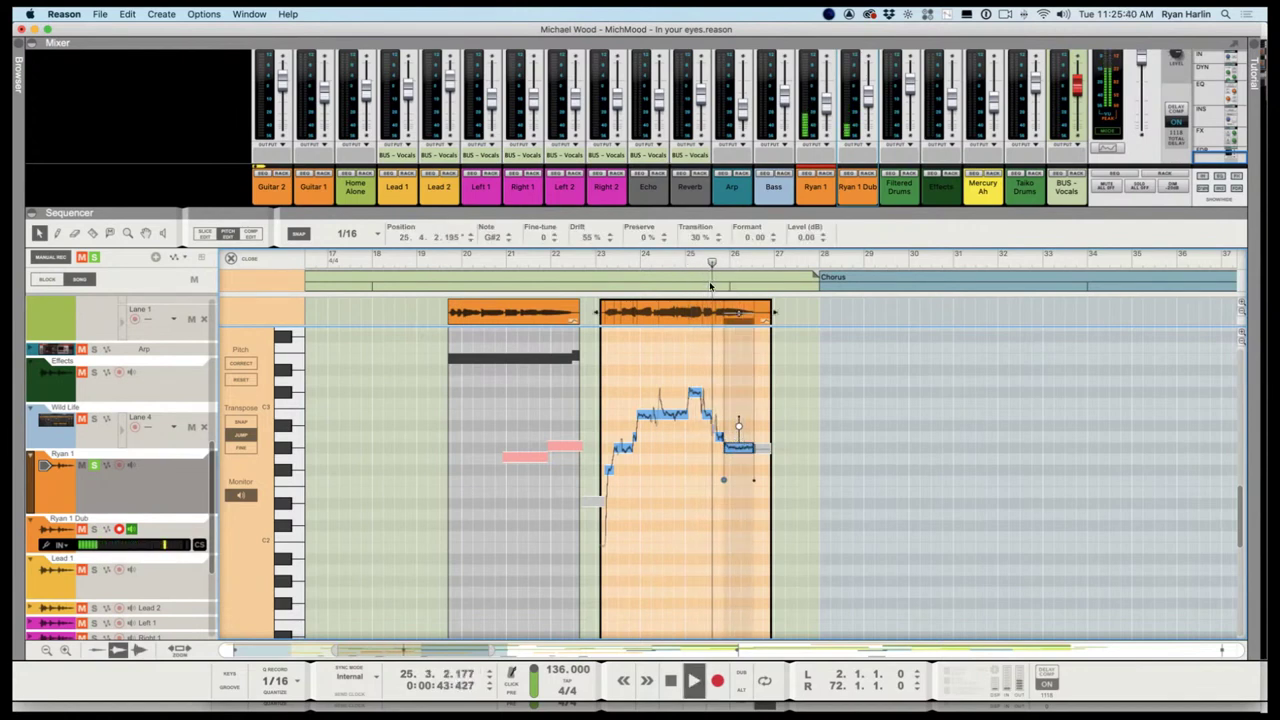
key("space")
Leave Pitch Edit, unsolo the main vocal track and play the second vocal clip in the full mix
key("super+e")
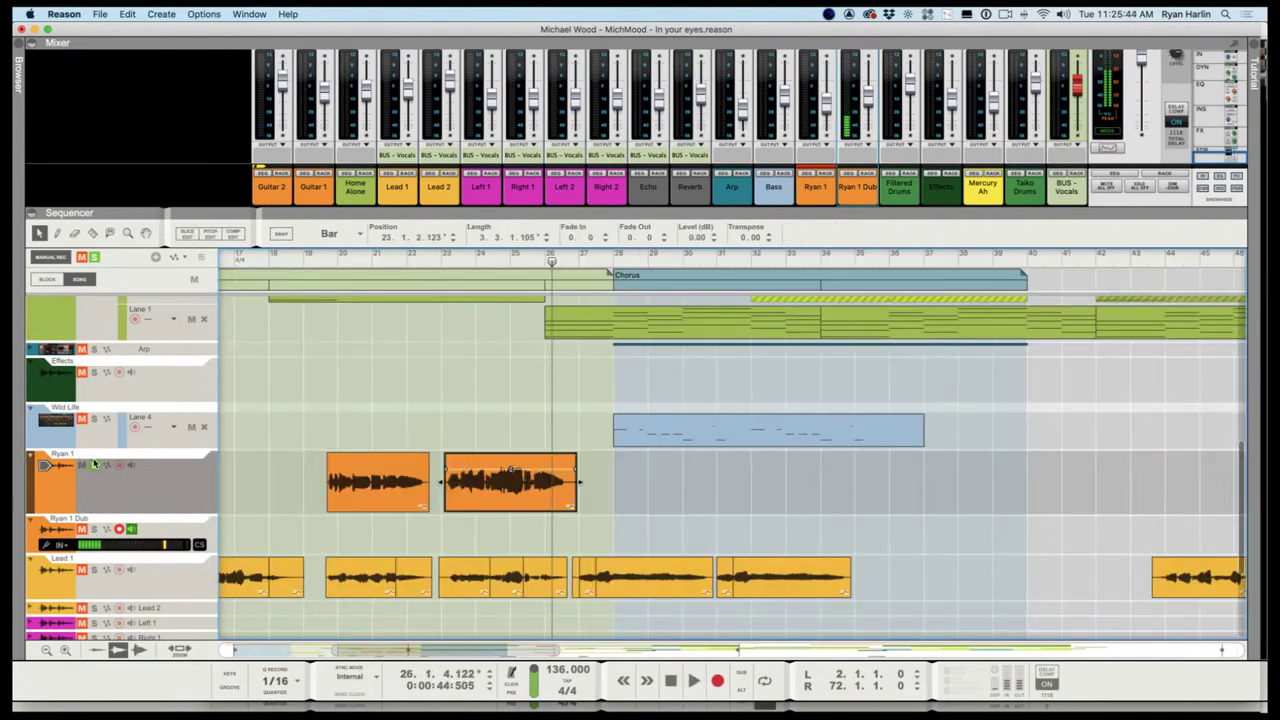
left_click(452, 261)
key("space")
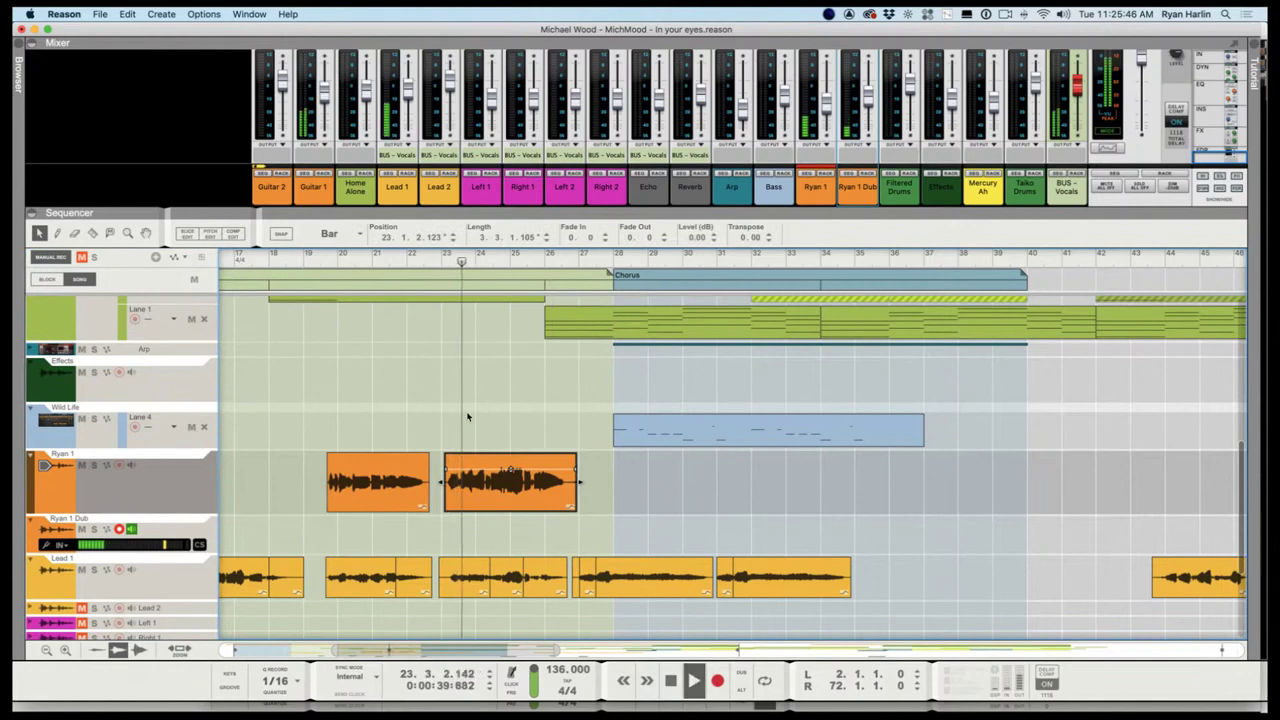
scroll(450, 455, "up", 5)
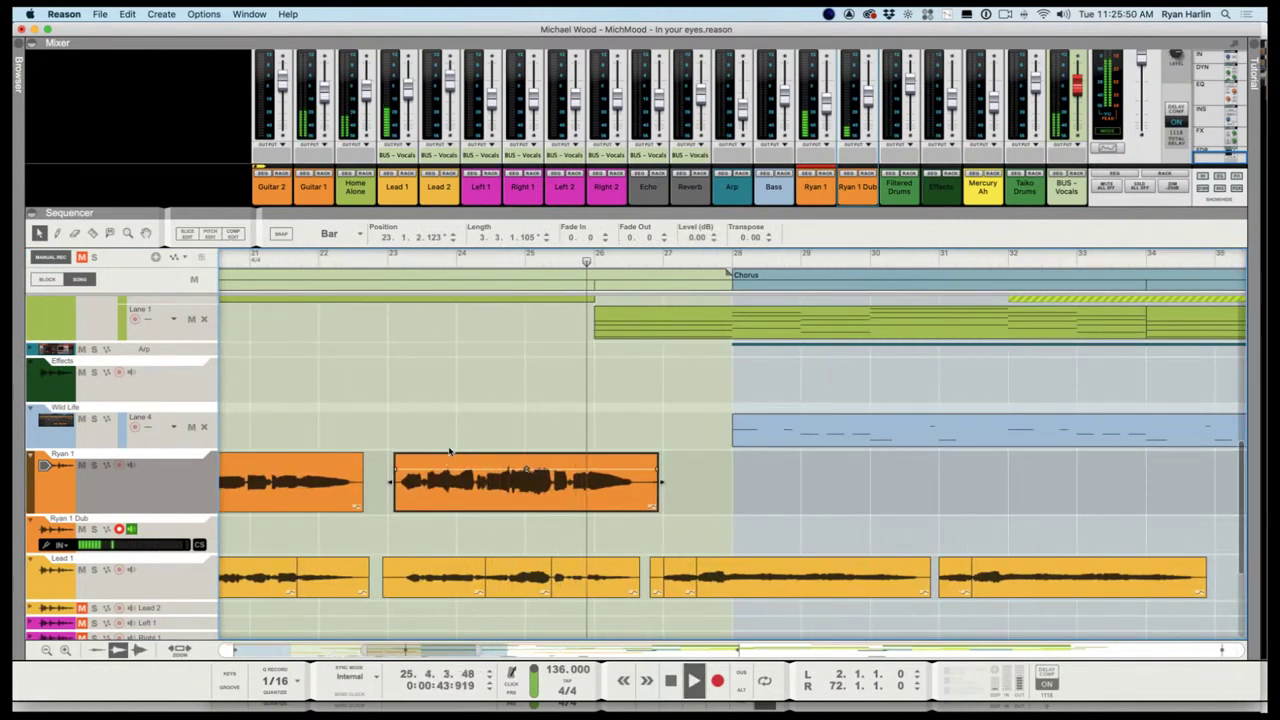
Trim the start of the second vocal clip to 23.1.3.174, give it a 1.160 fade-in and play it
left_click(406, 440)
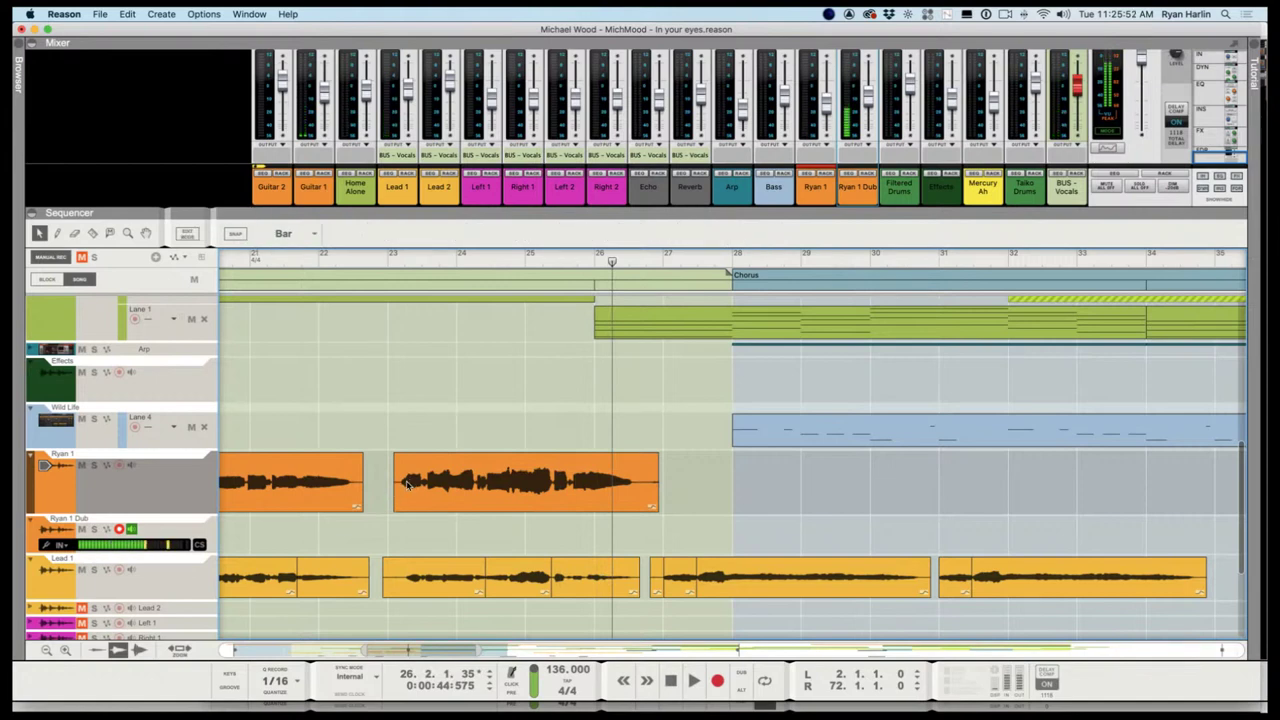
left_click(397, 488)
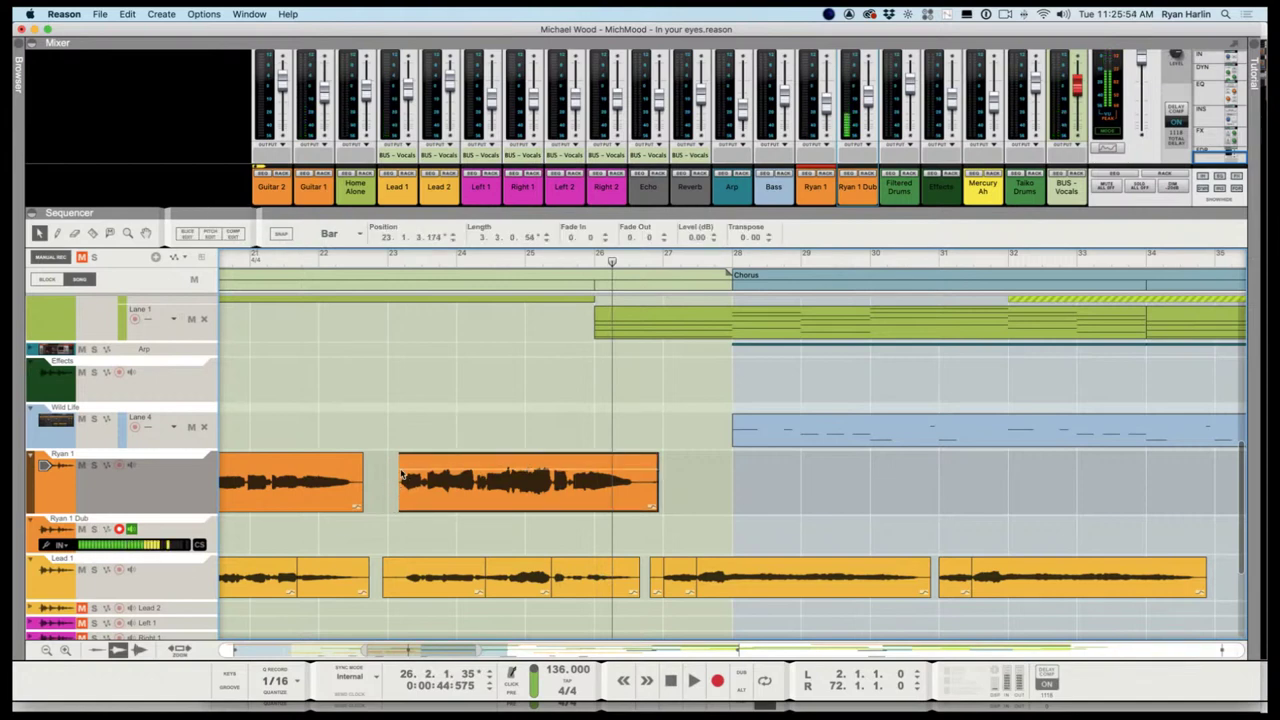
left_click(394, 260)
key("space")
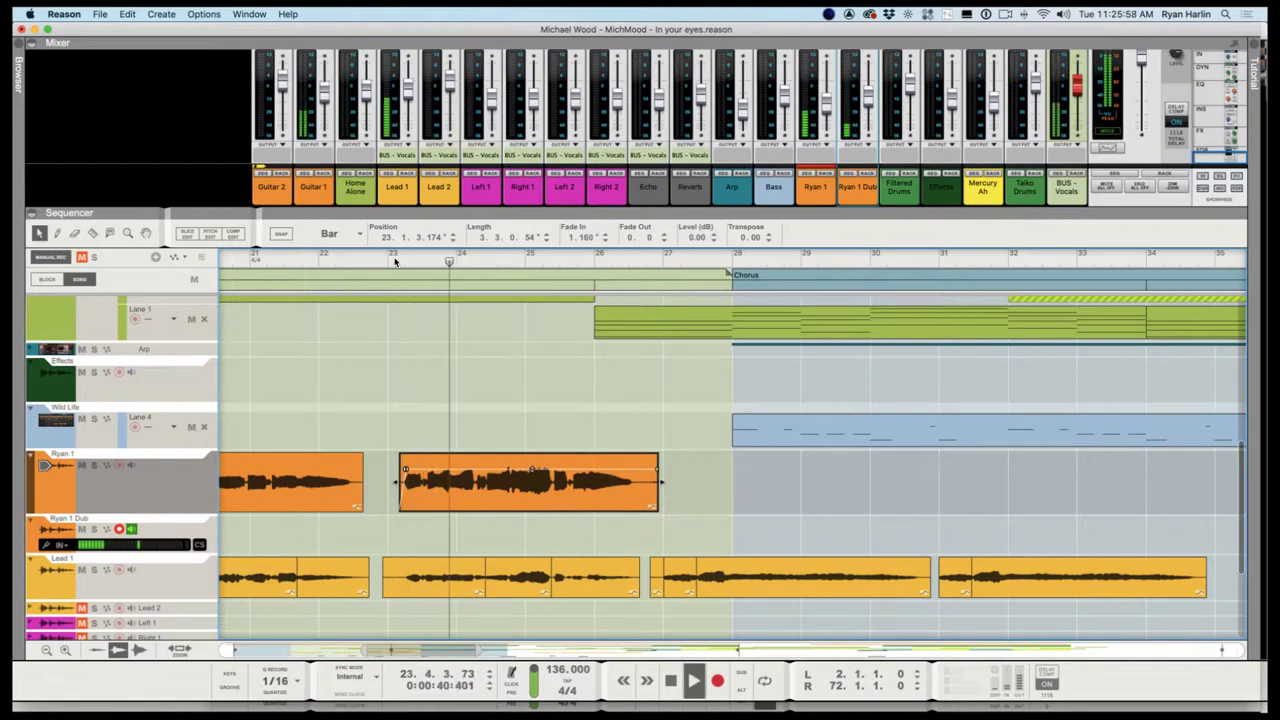
Add a 3.233 fade-out to the end of the second vocal clip
scroll(516, 517, "down", 5)
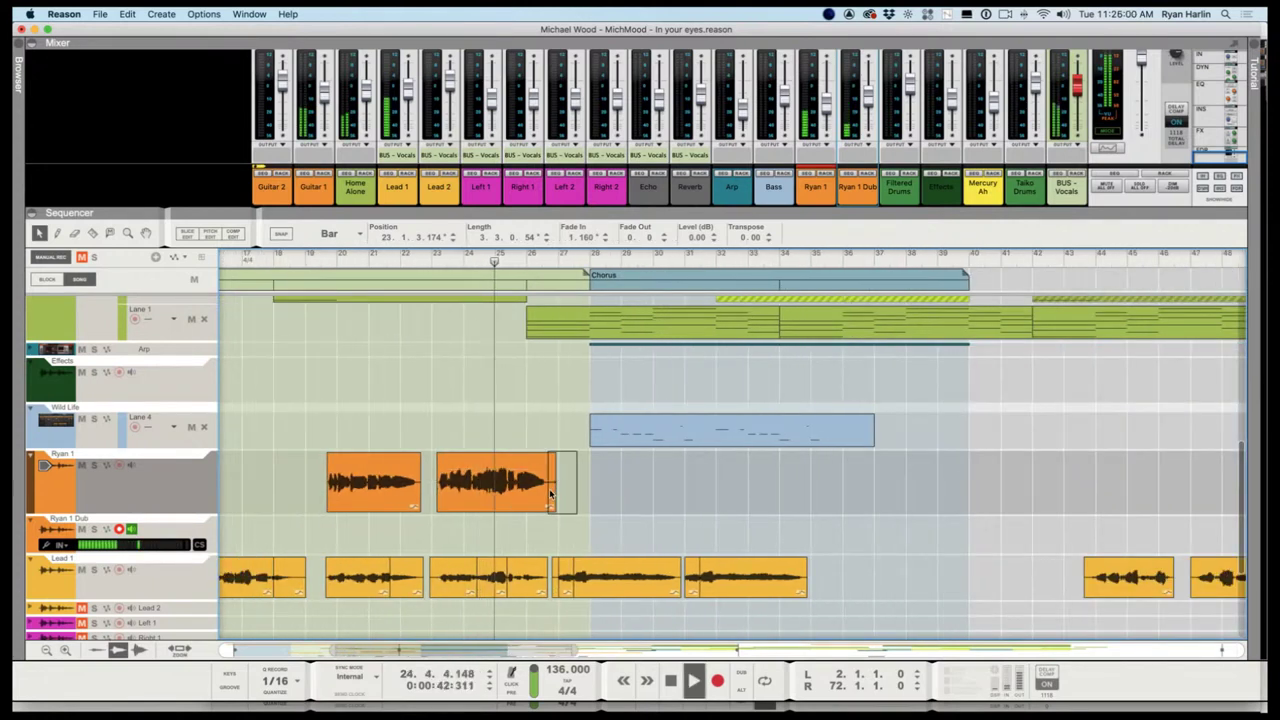
left_click(550, 494)
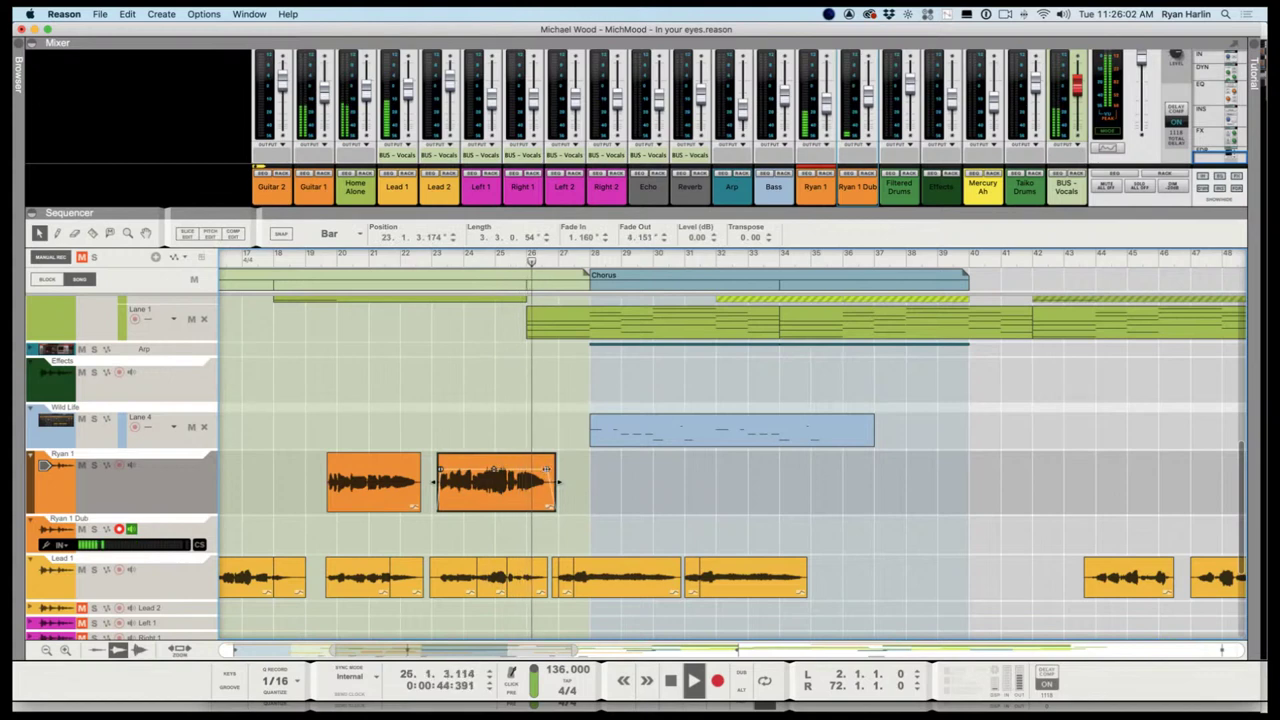
key("space")
Play both replacement vocal clips from just before bar 18 and set the first clip's level to 1.88 dB
left_click_drag(286, 261, 270, 262)
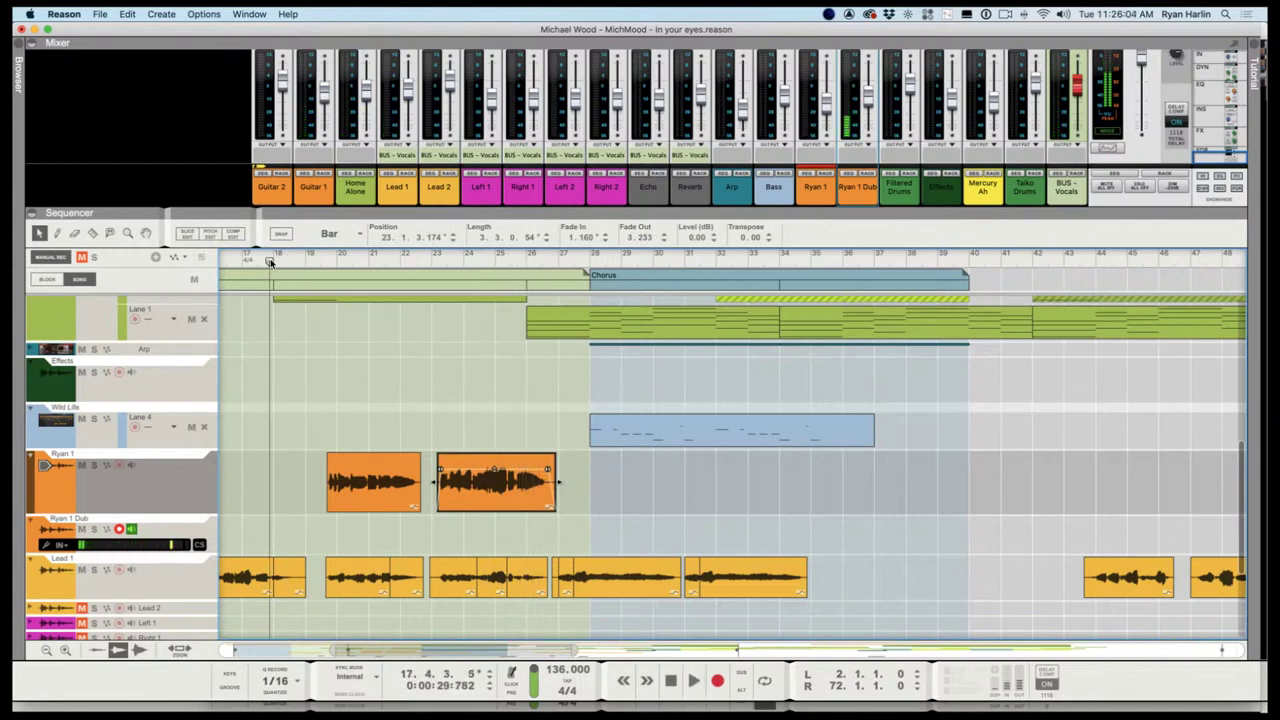
key("space")
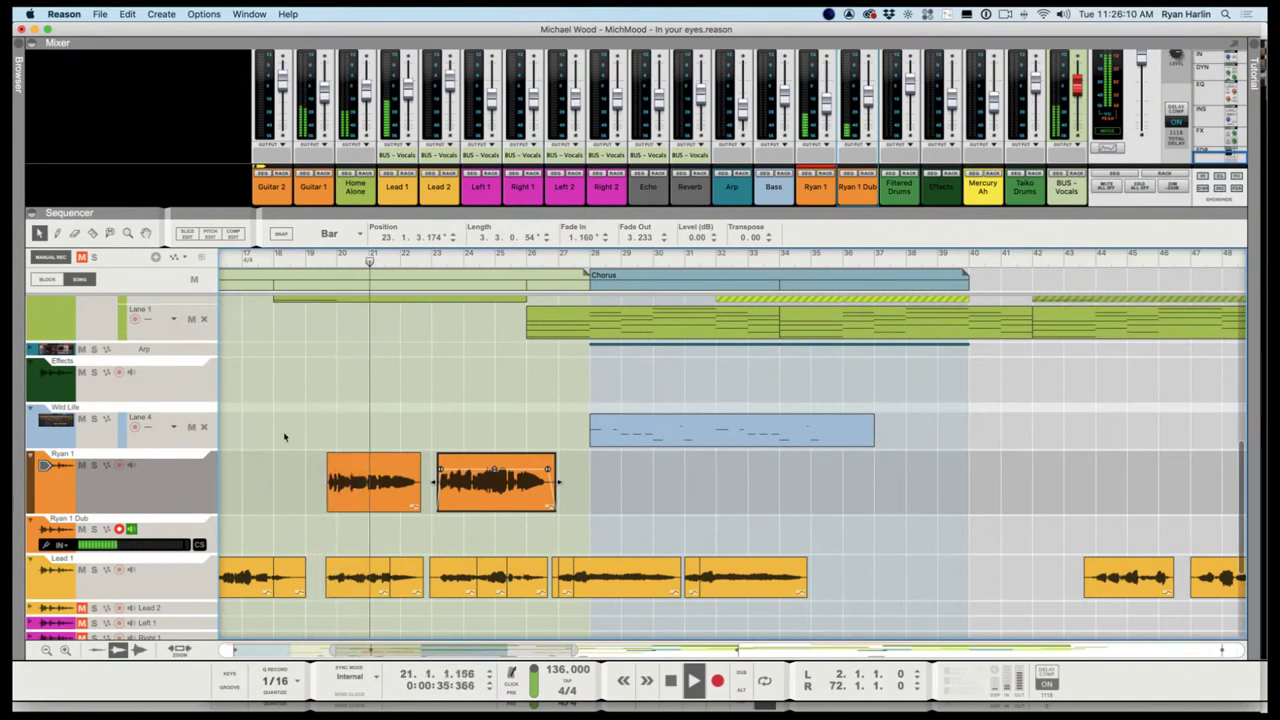
left_click(341, 430)
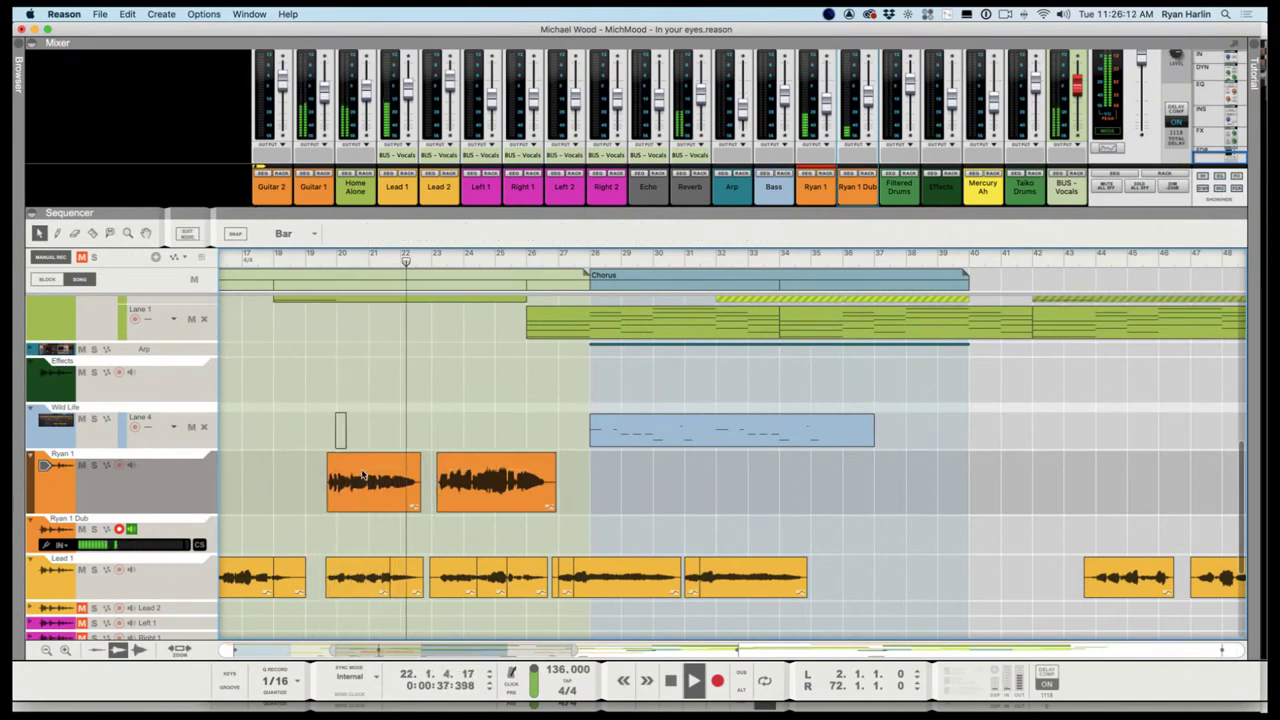
left_click(363, 475)
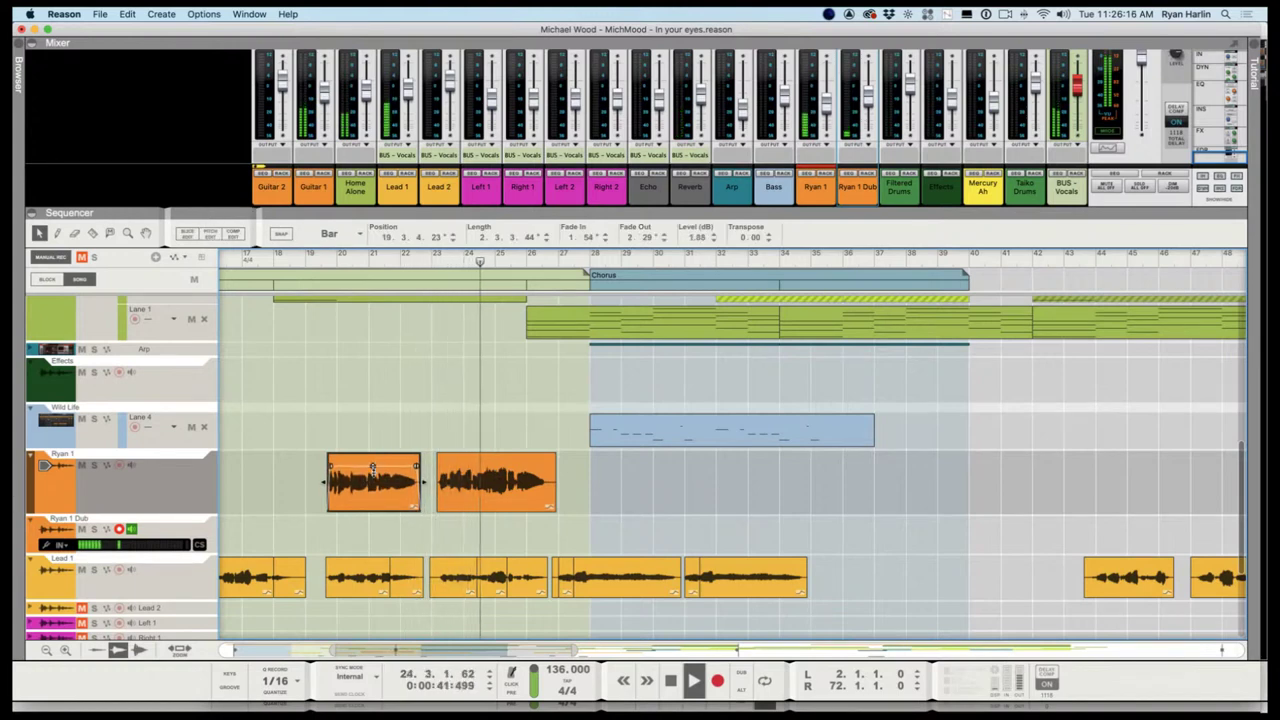
left_click(369, 397)
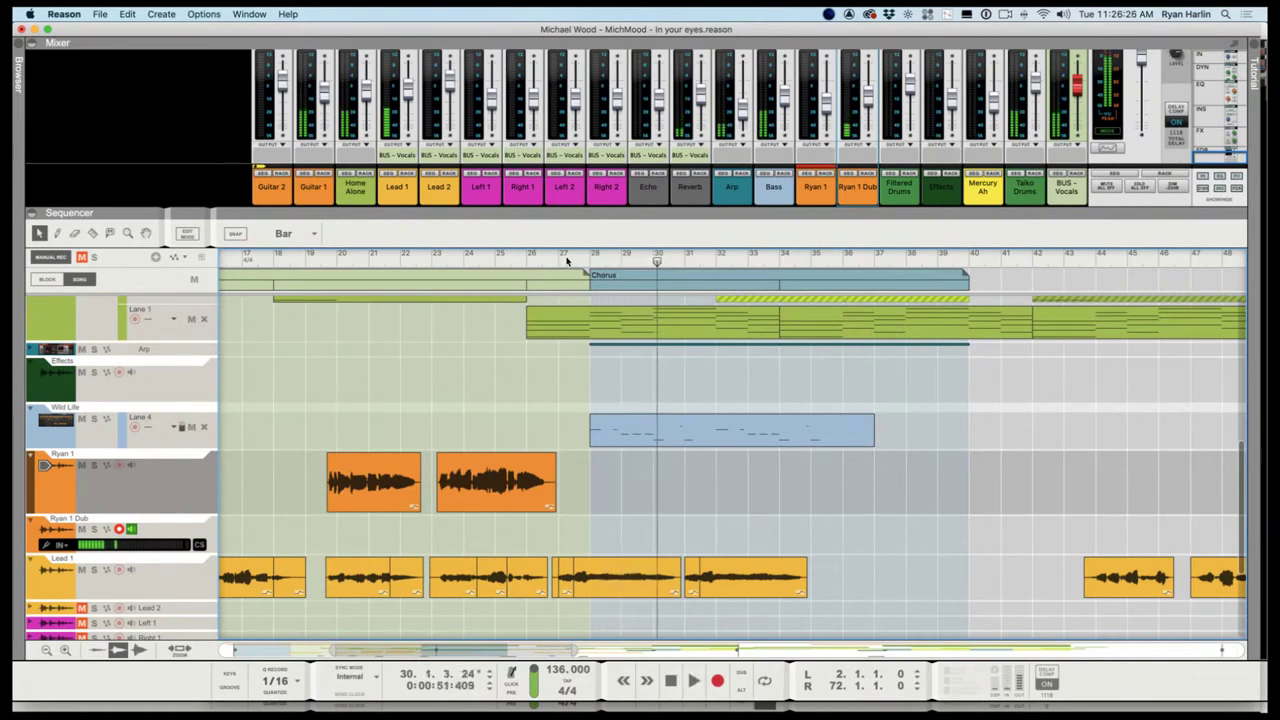
Play the next vocal phrase leading into the Chorus repeatedly from around bar 27 to learn it
left_click(564, 261)
left_click(554, 262)
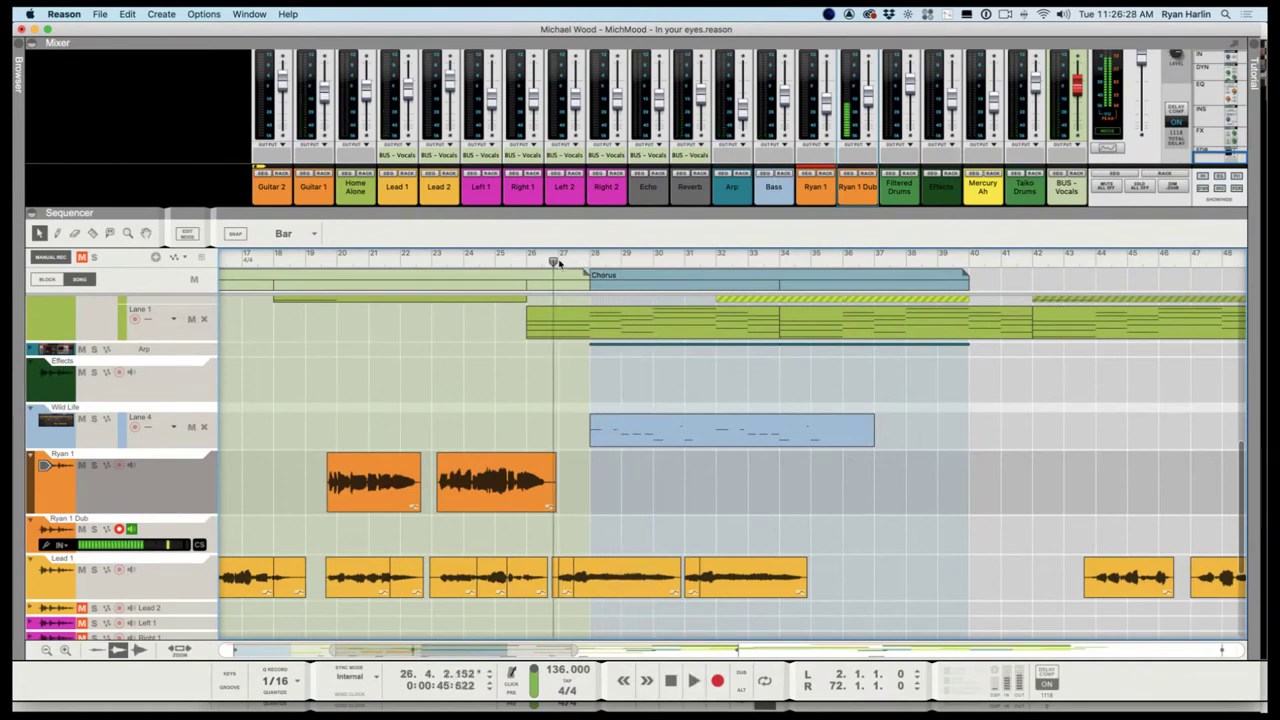
left_click(513, 459)
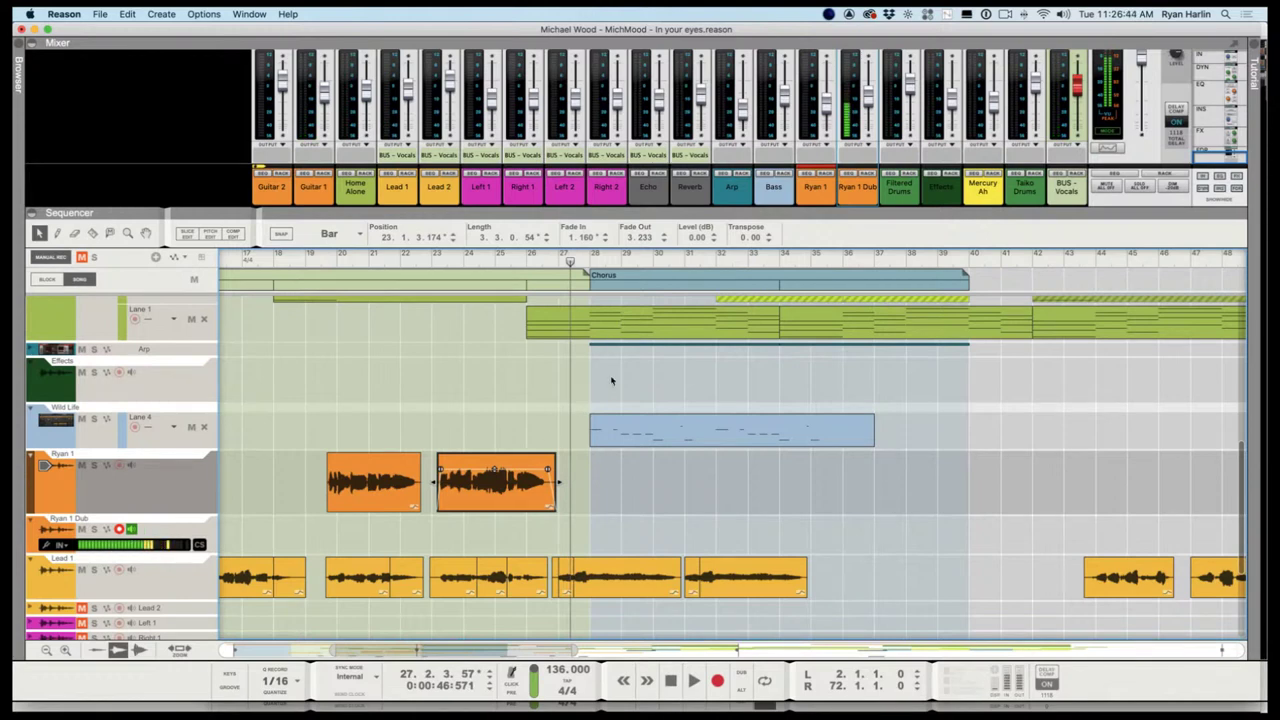
key("space")
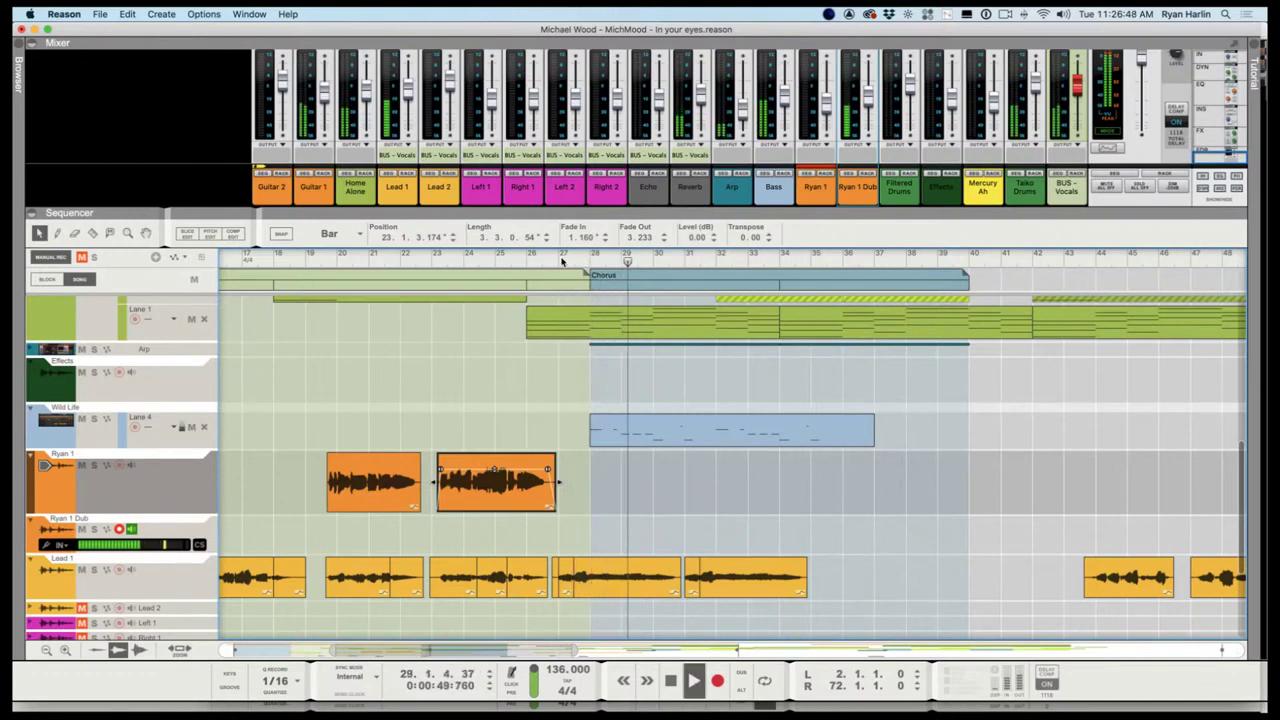
key("space")
left_click(575, 262)
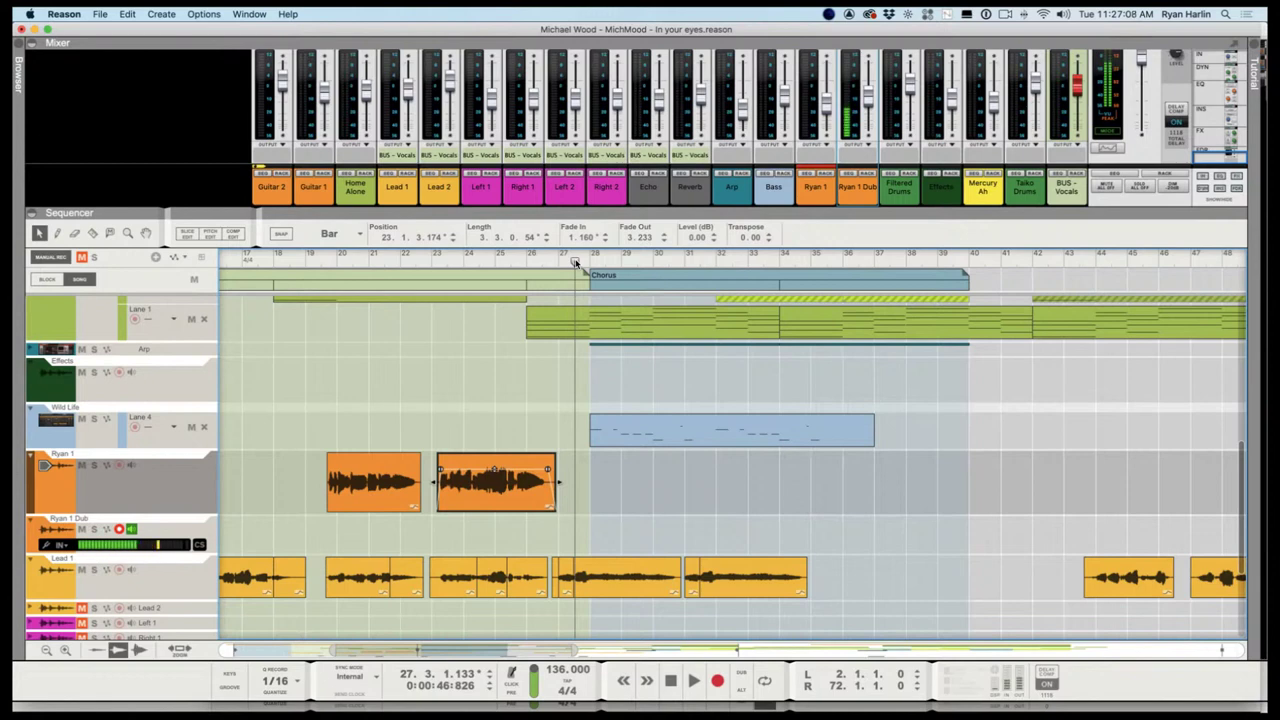
key("space")
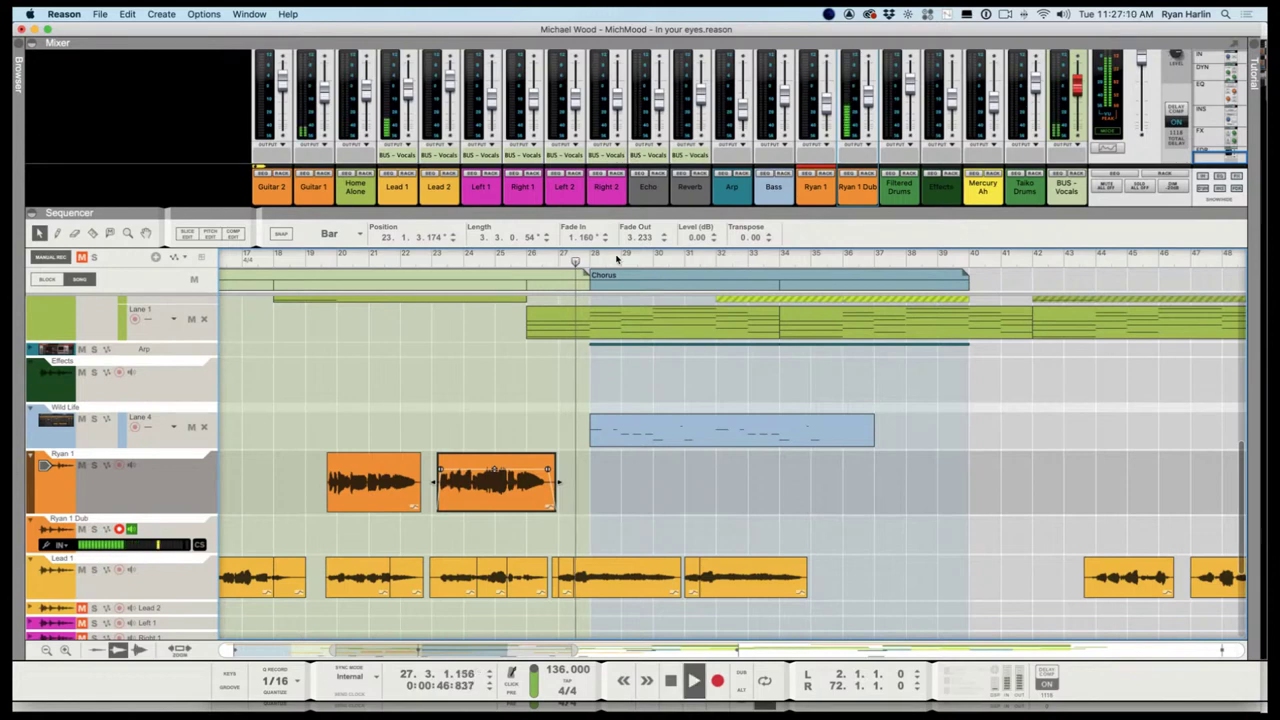
left_click(557, 263)
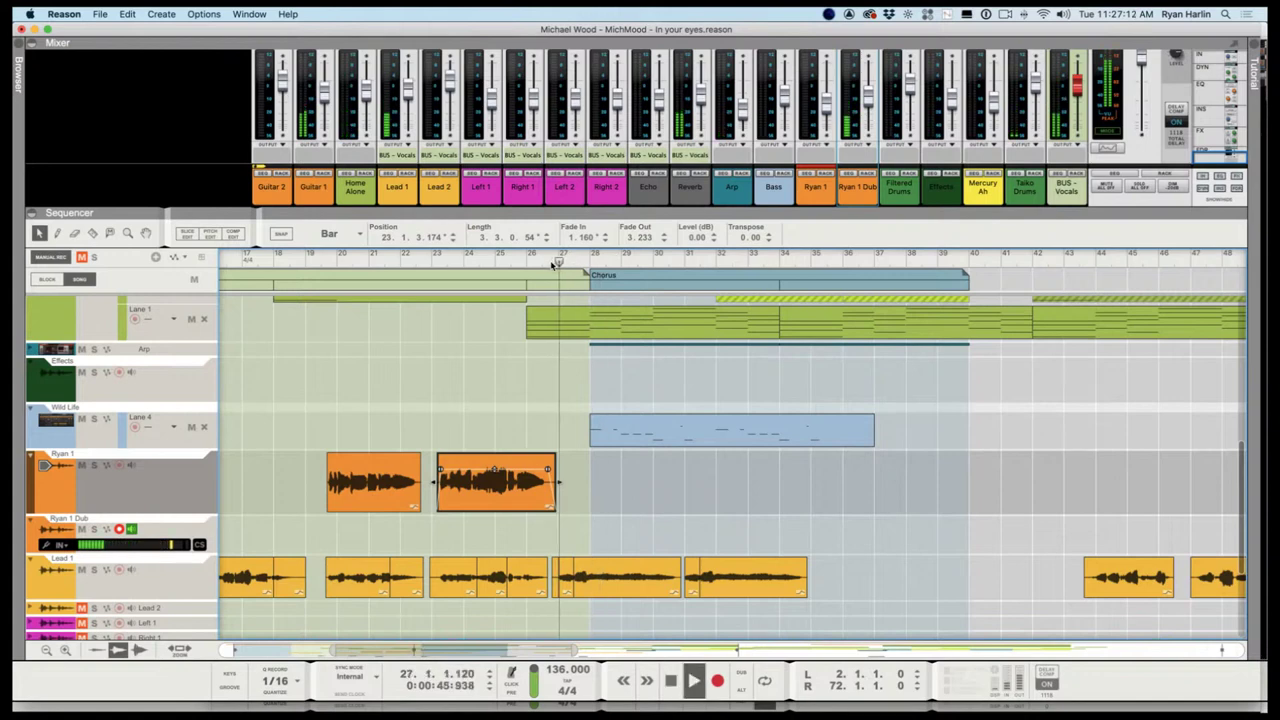
key("space")
left_click(560, 263)
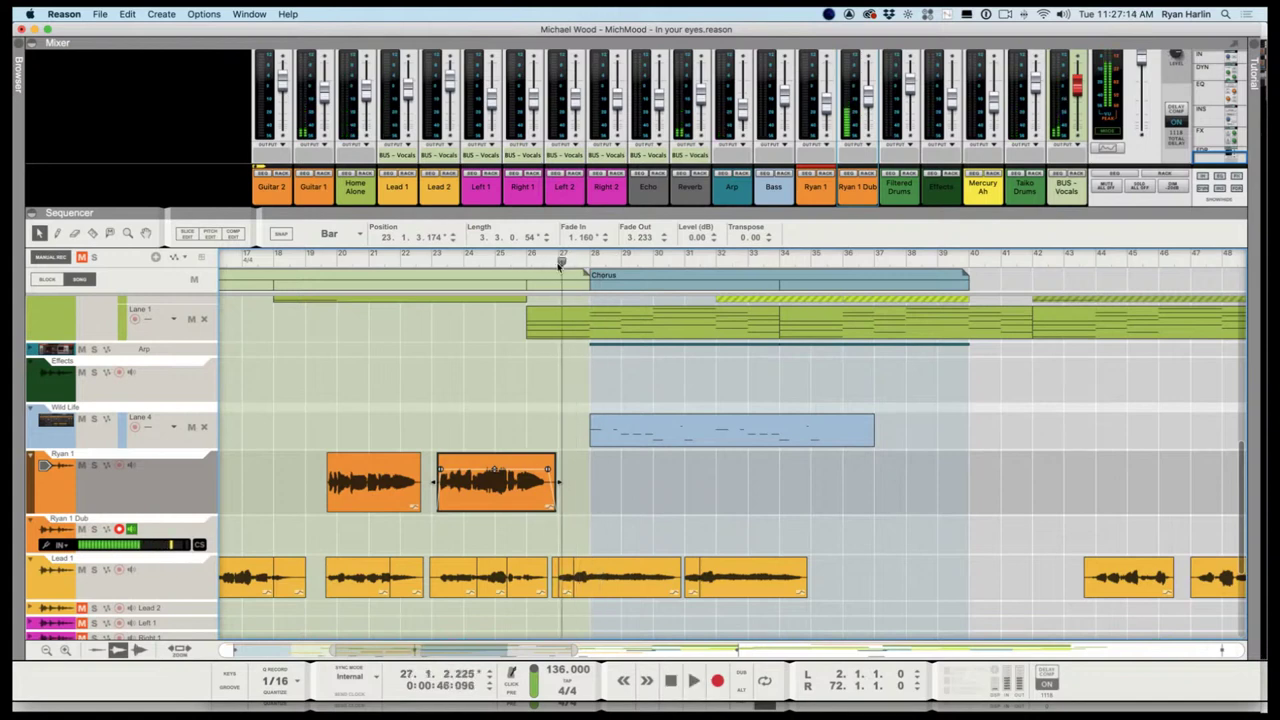
left_click(551, 266)
key("space")
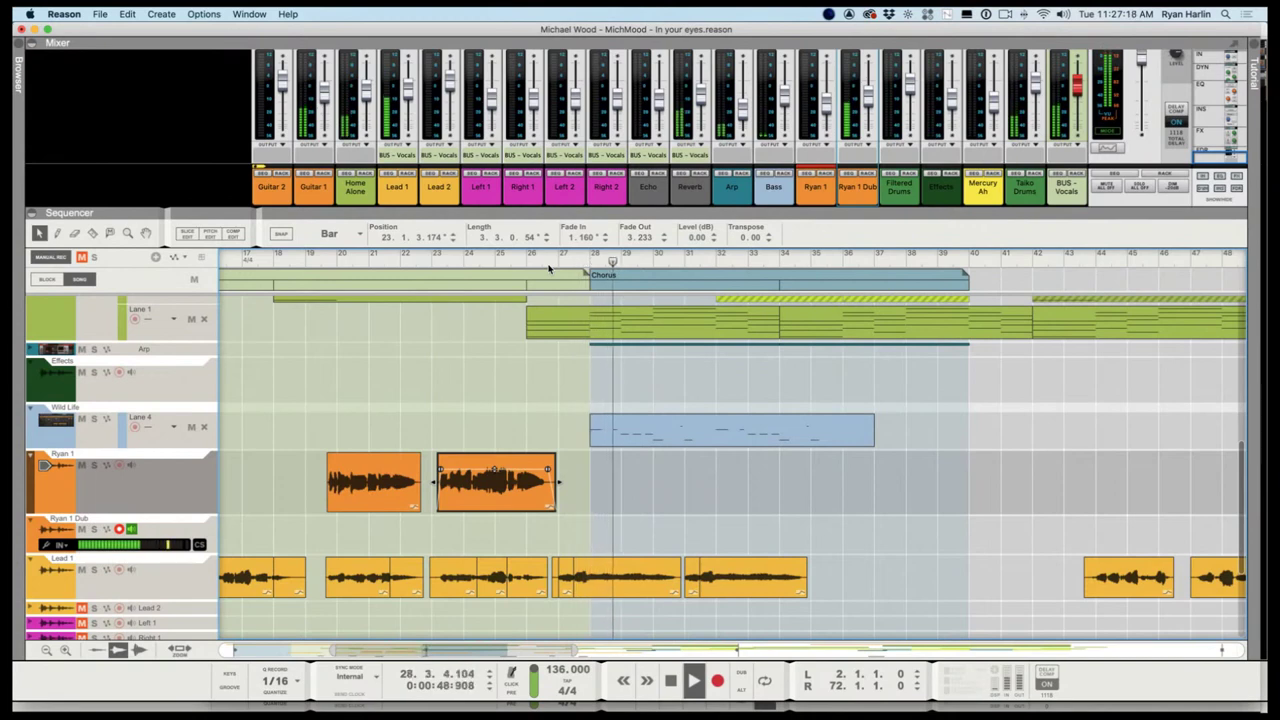
left_click(560, 265)
left_click(551, 266)
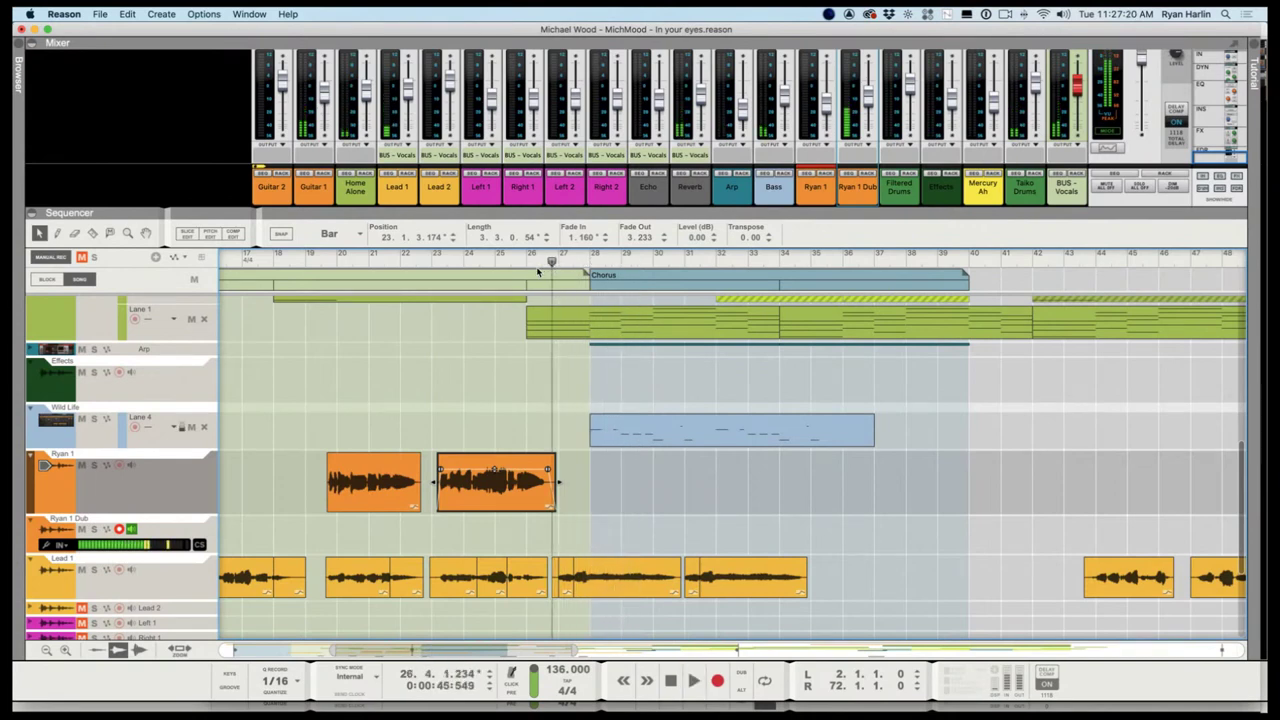
Rehearse the phrase leading into the Chorus with playback starting from about bar 26
left_click(533, 268)
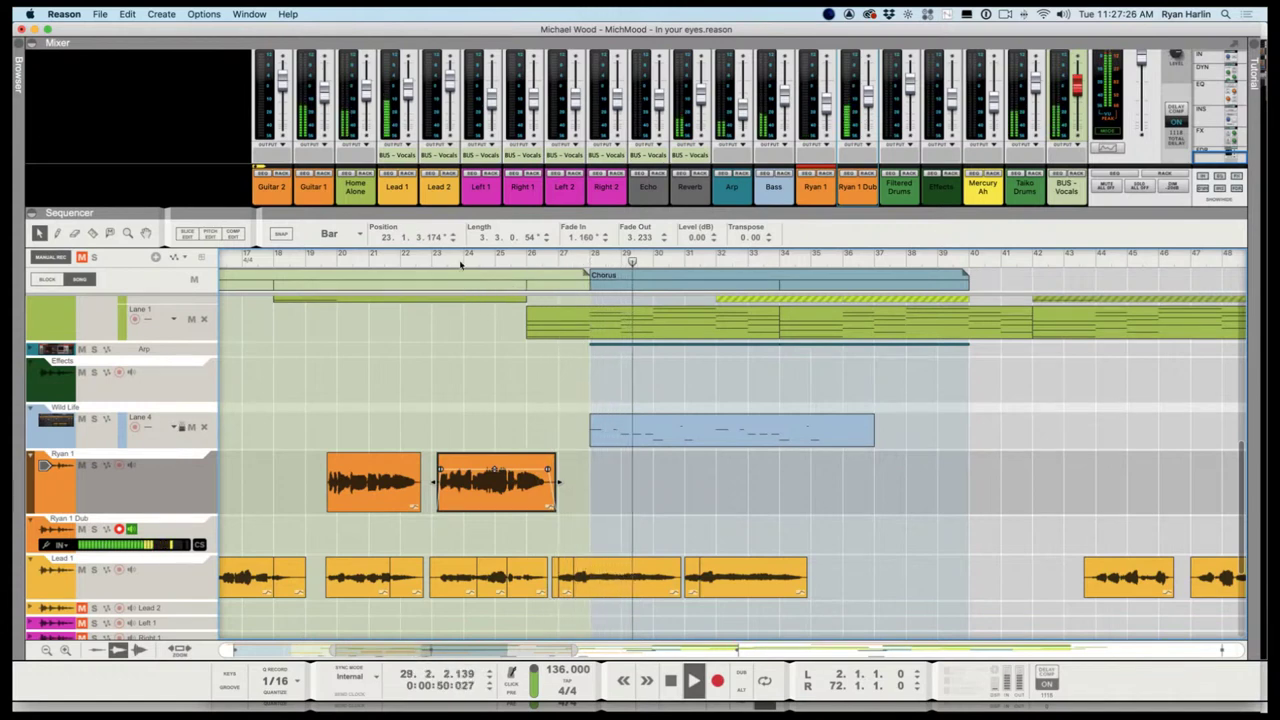
key("space")
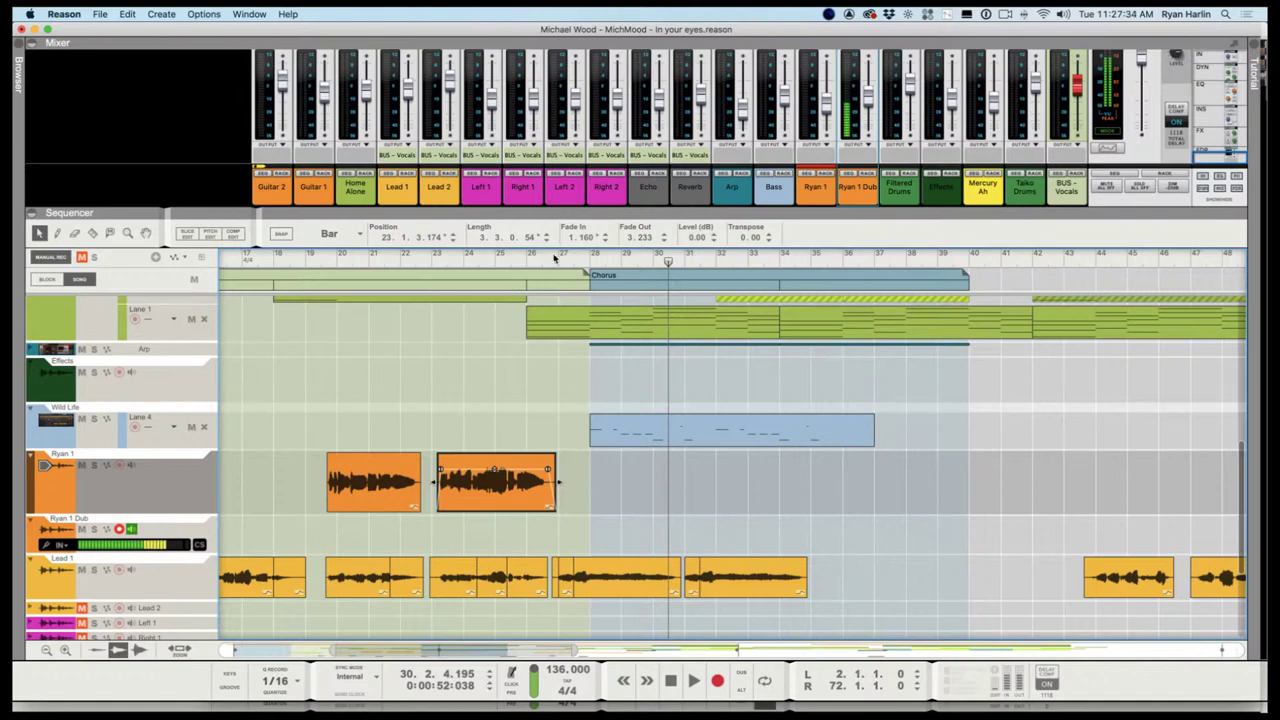
left_click_drag(555, 258, 541, 261)
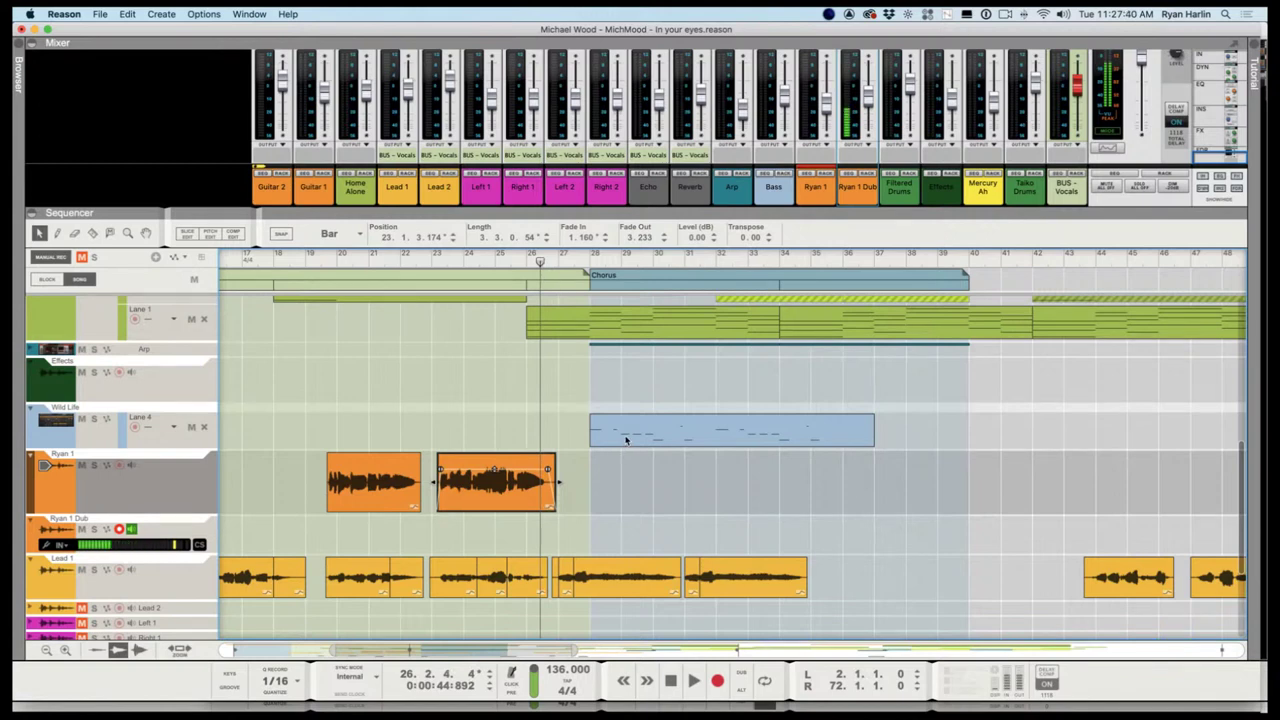
key("space")
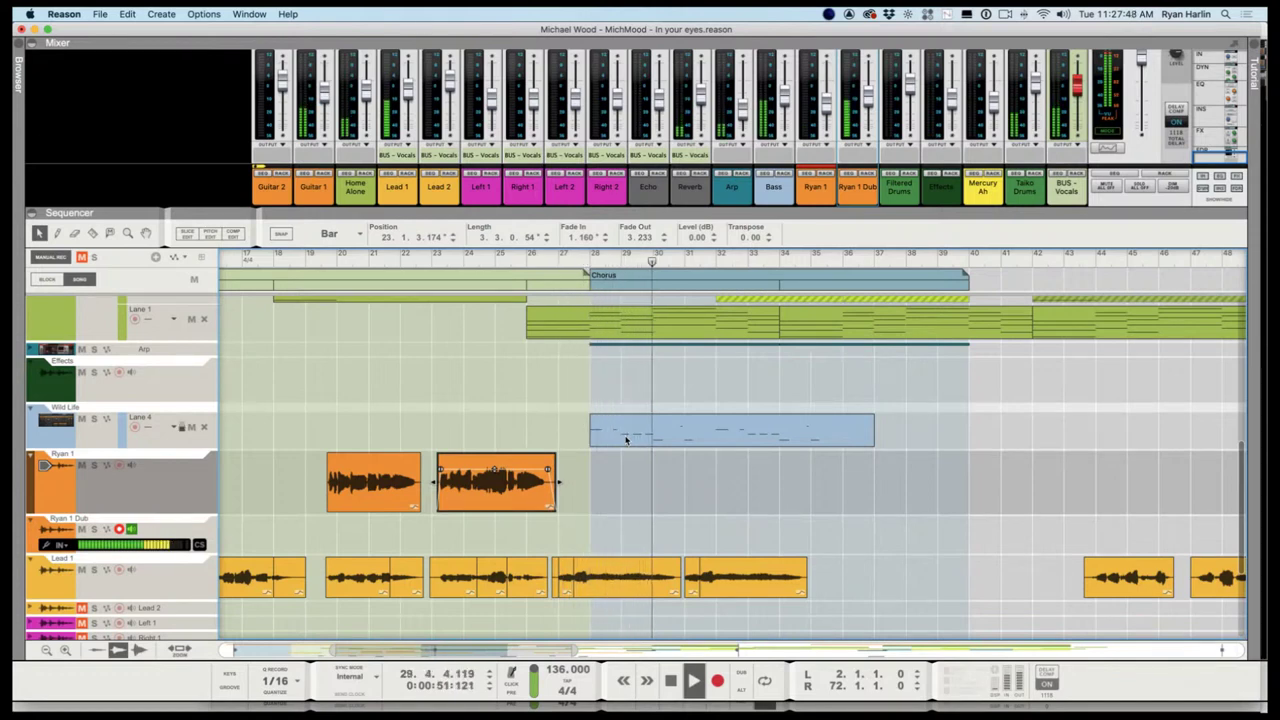
Rehearse the vocal phrase leading into the Chorus with short playbacks from around bars 27 and 28
key("space")
left_click_drag(568, 260, 599, 261)
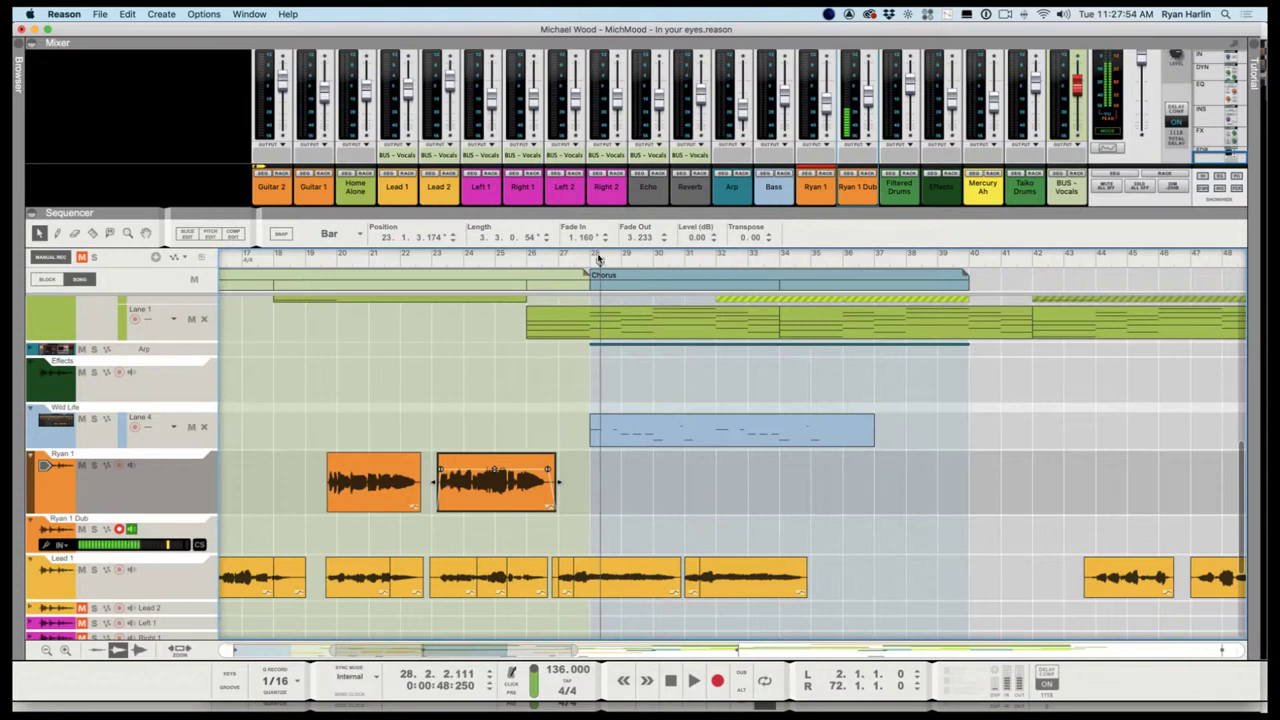
left_click_drag(599, 260, 593, 262)
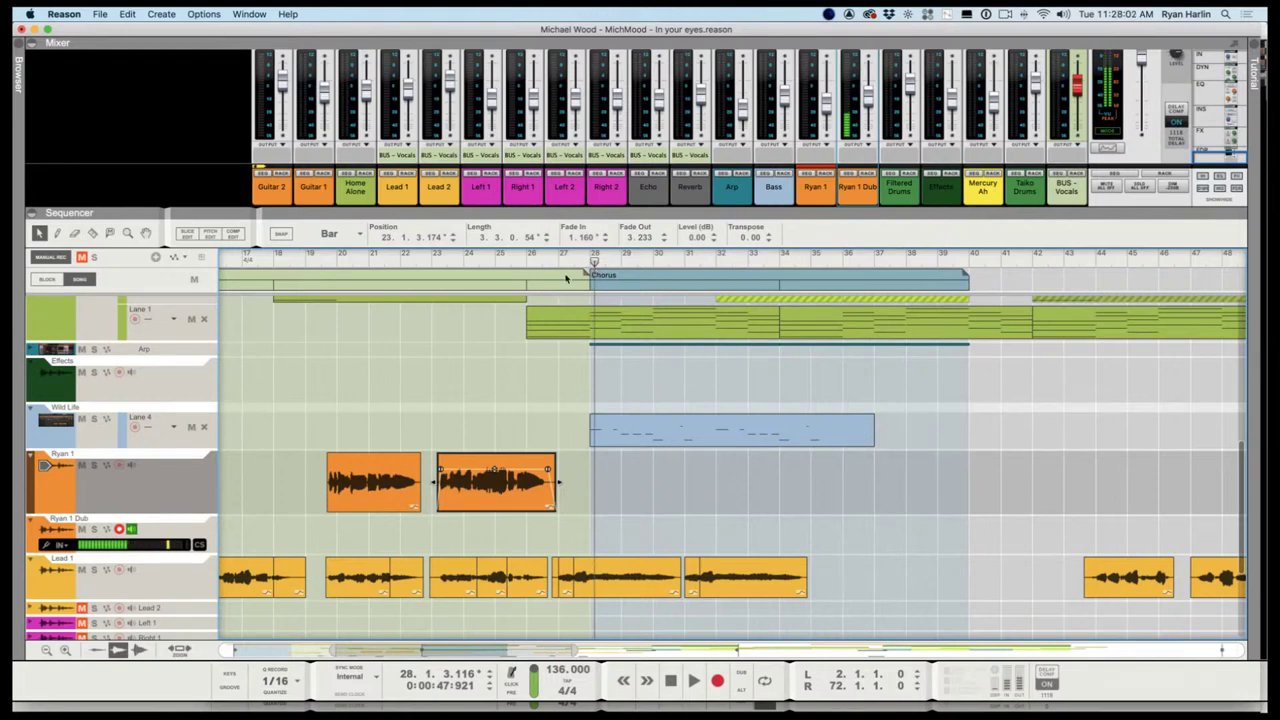
left_click(562, 260)
key("space")
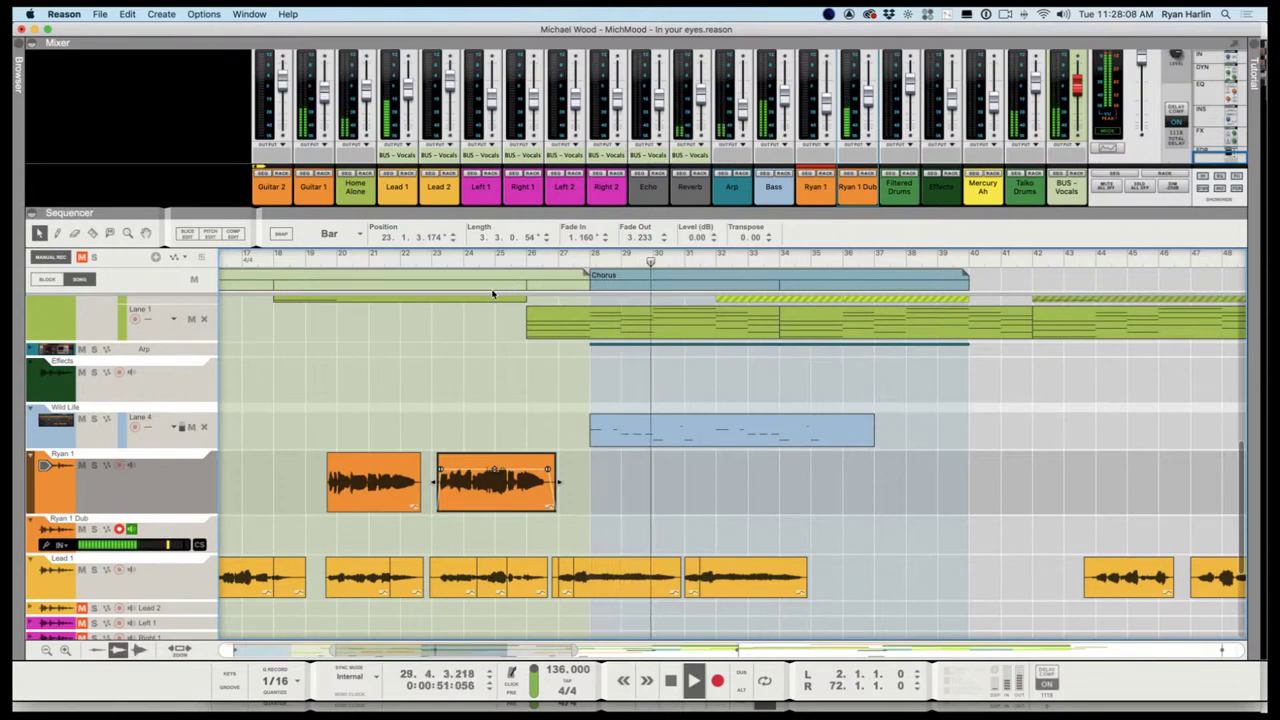
key("space")
left_click(598, 257)
key("space")
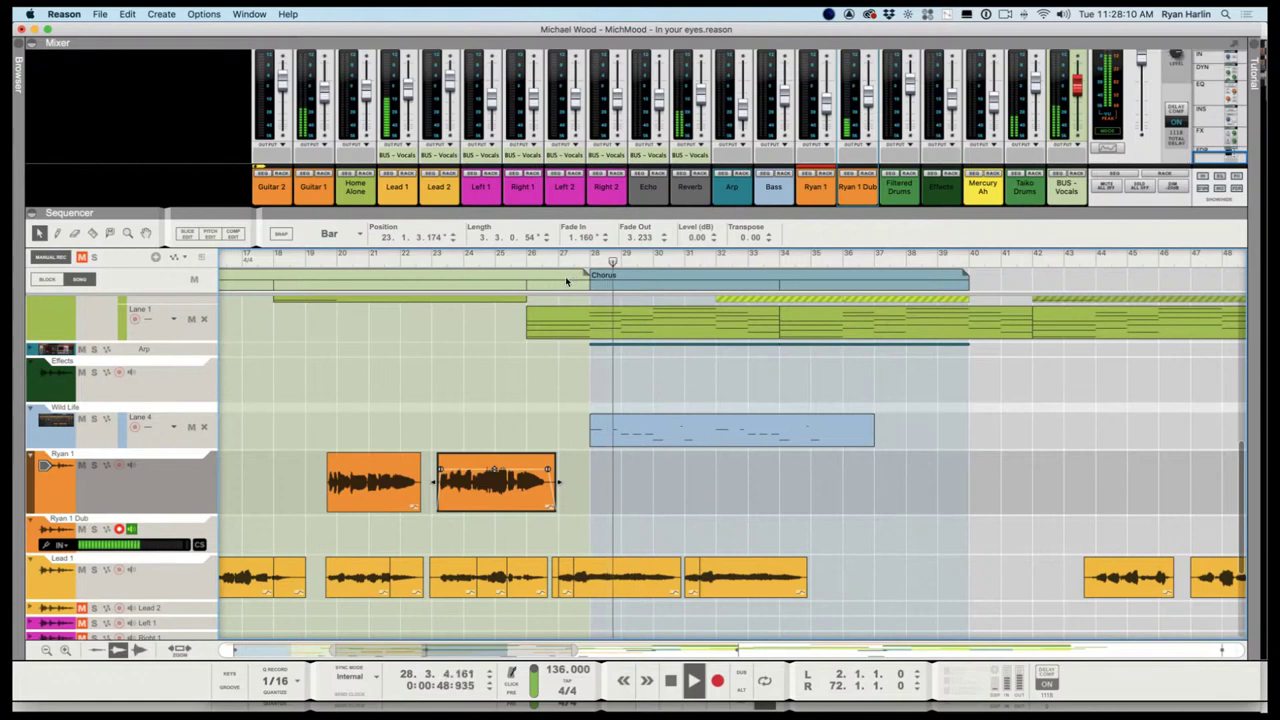
key("space")
key("space")
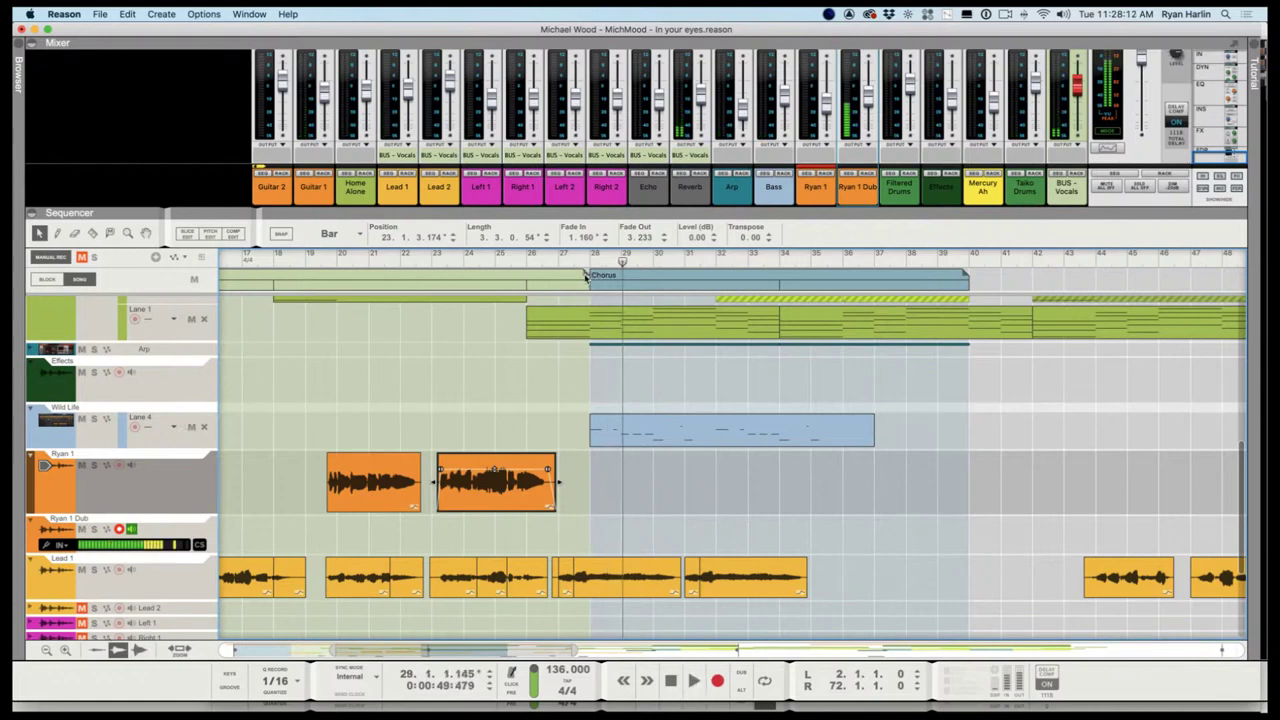
left_click_drag(573, 268, 558, 262)
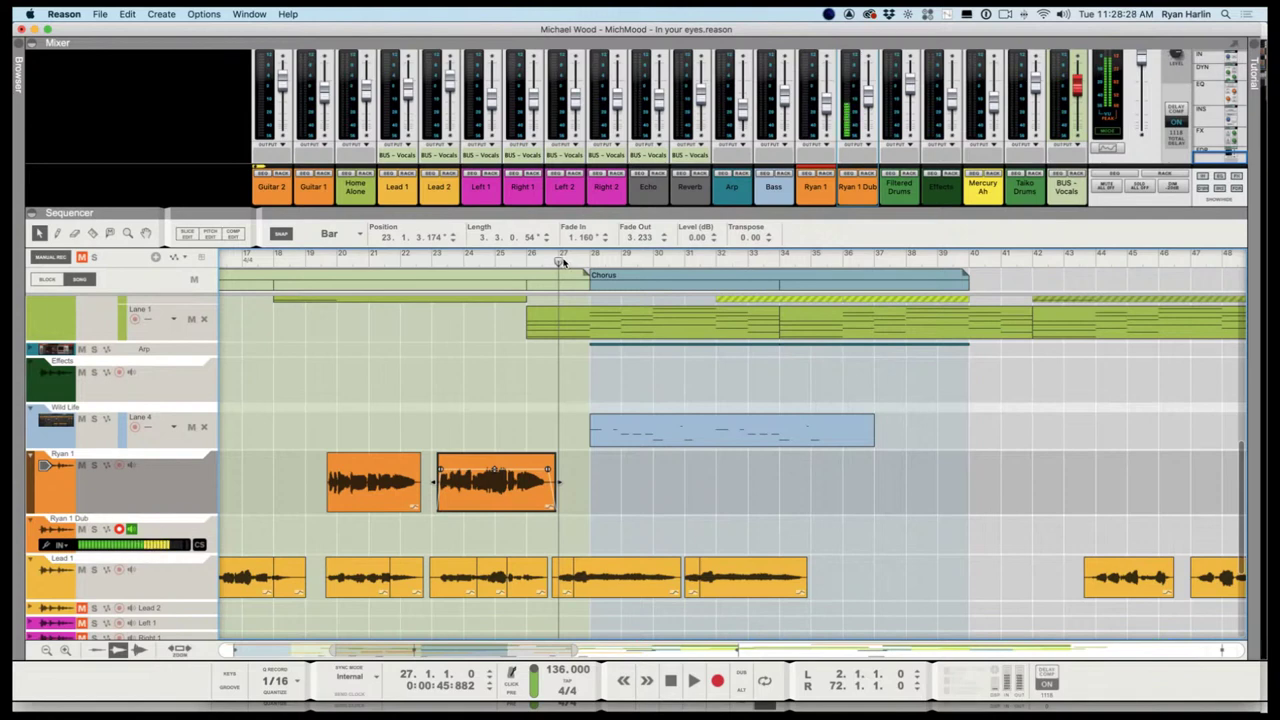
left_click_drag(558, 260, 492, 261)
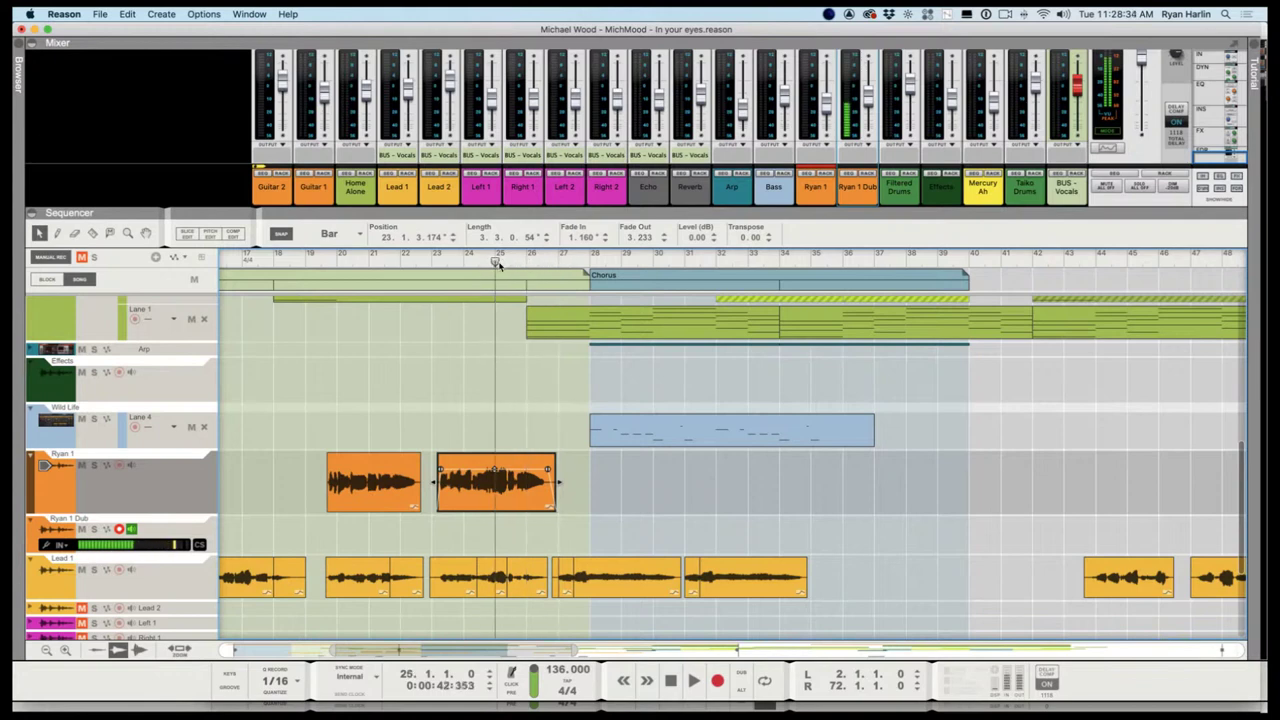
key("space")
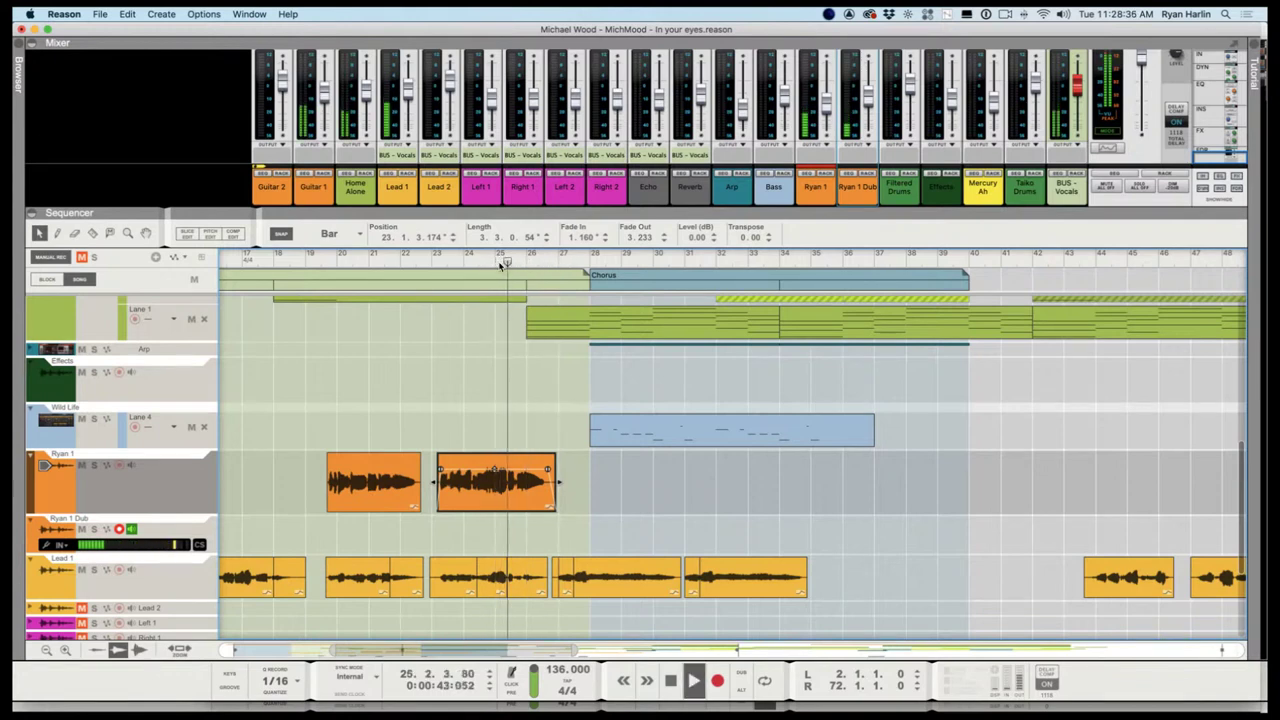
key("super+Return")
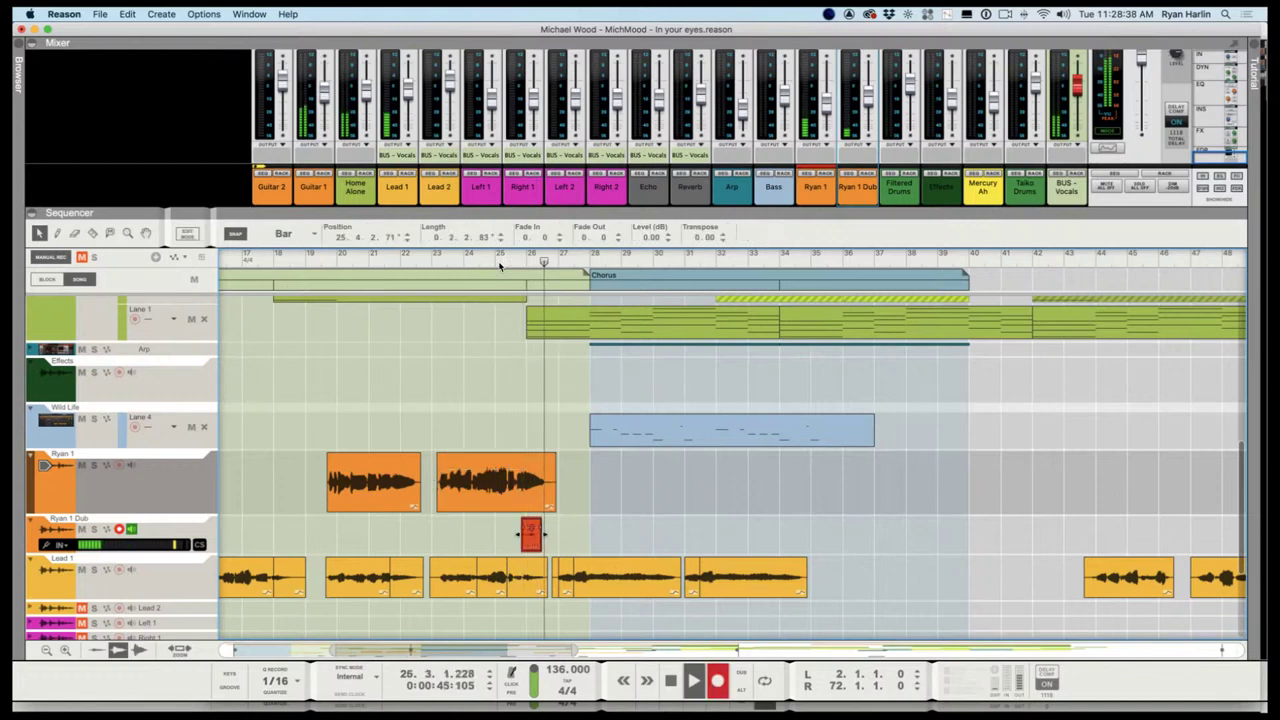
key("space")
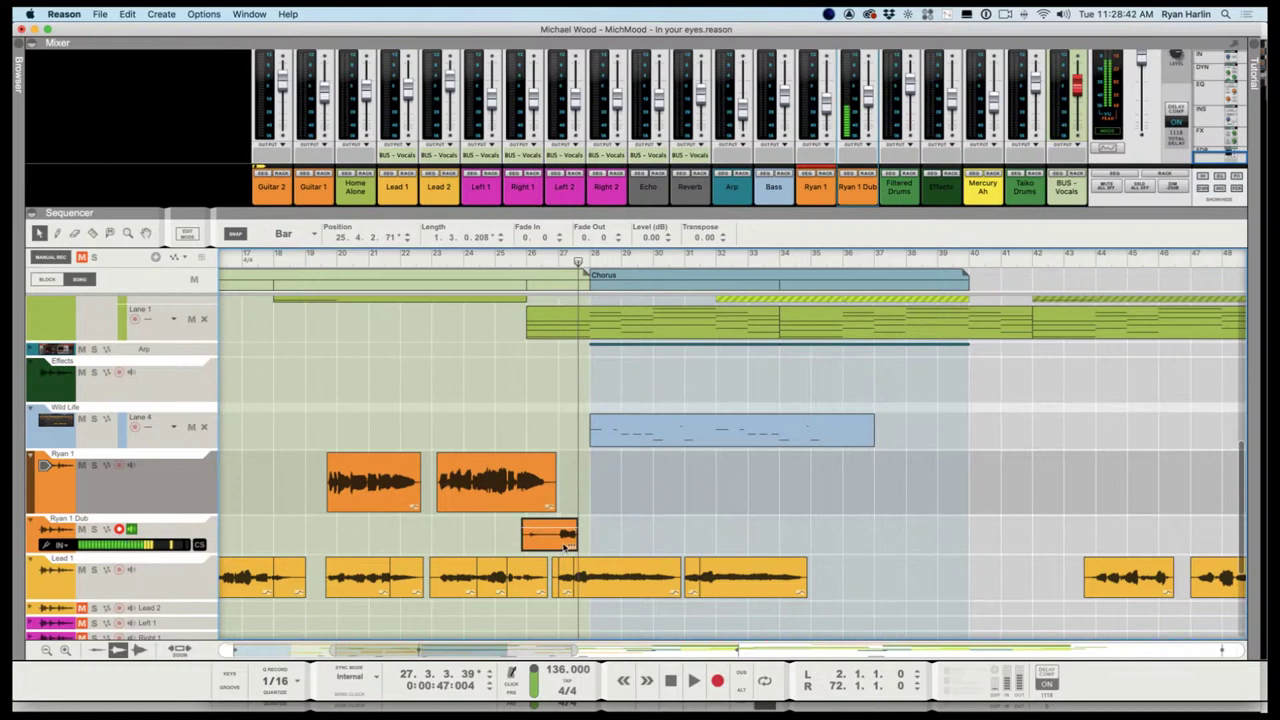
key("Delete")
Record the phrase on the Ryan 1 Dub track from about bar 26 to bar 30 and trim the clip's start to 26.4.2.37
left_click(518, 262)
key("super+Return")
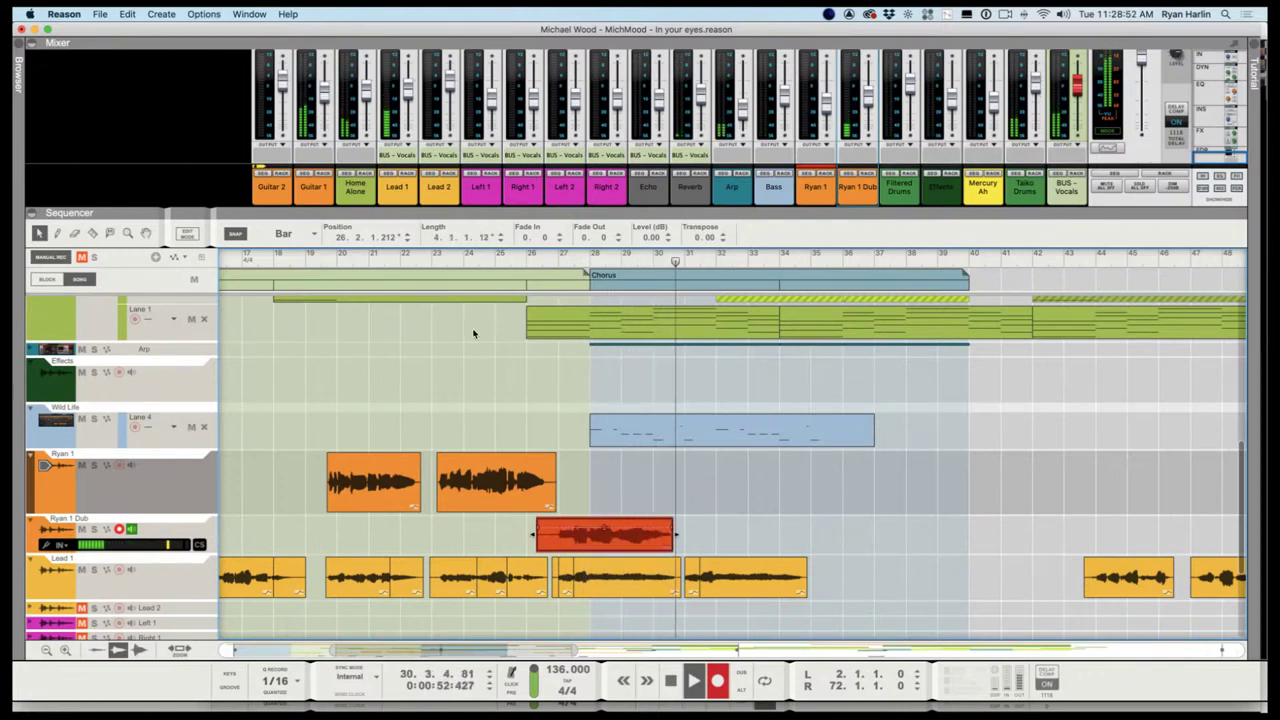
key("space")
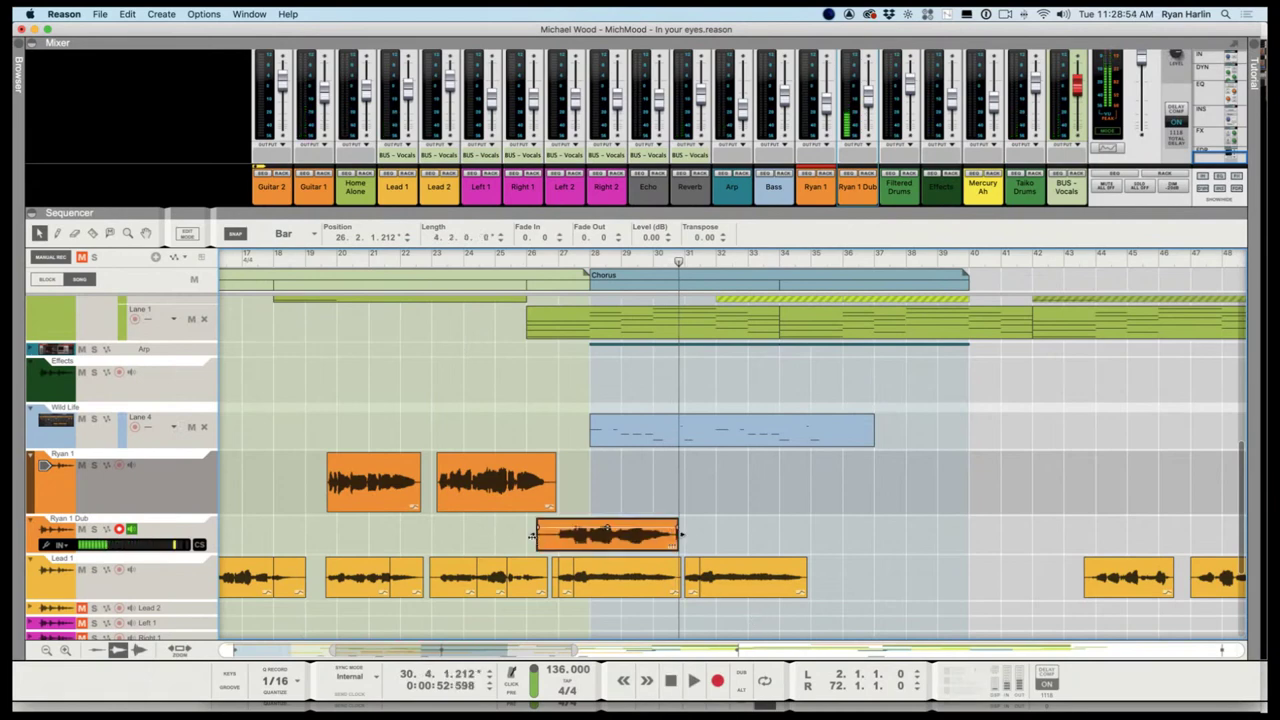
left_click_drag(531, 535, 551, 254)
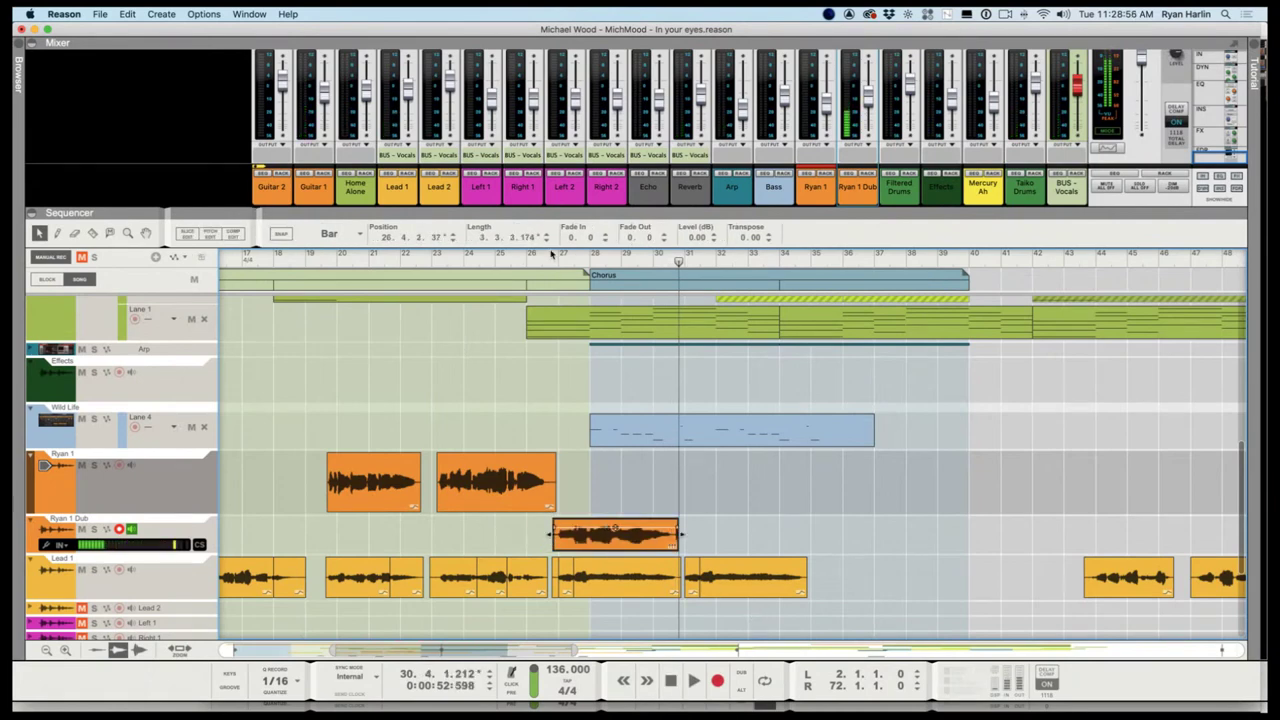
Play back the new vocal take from about bar 27 and move its clip onto the Ryan 1 track
left_click(561, 260)
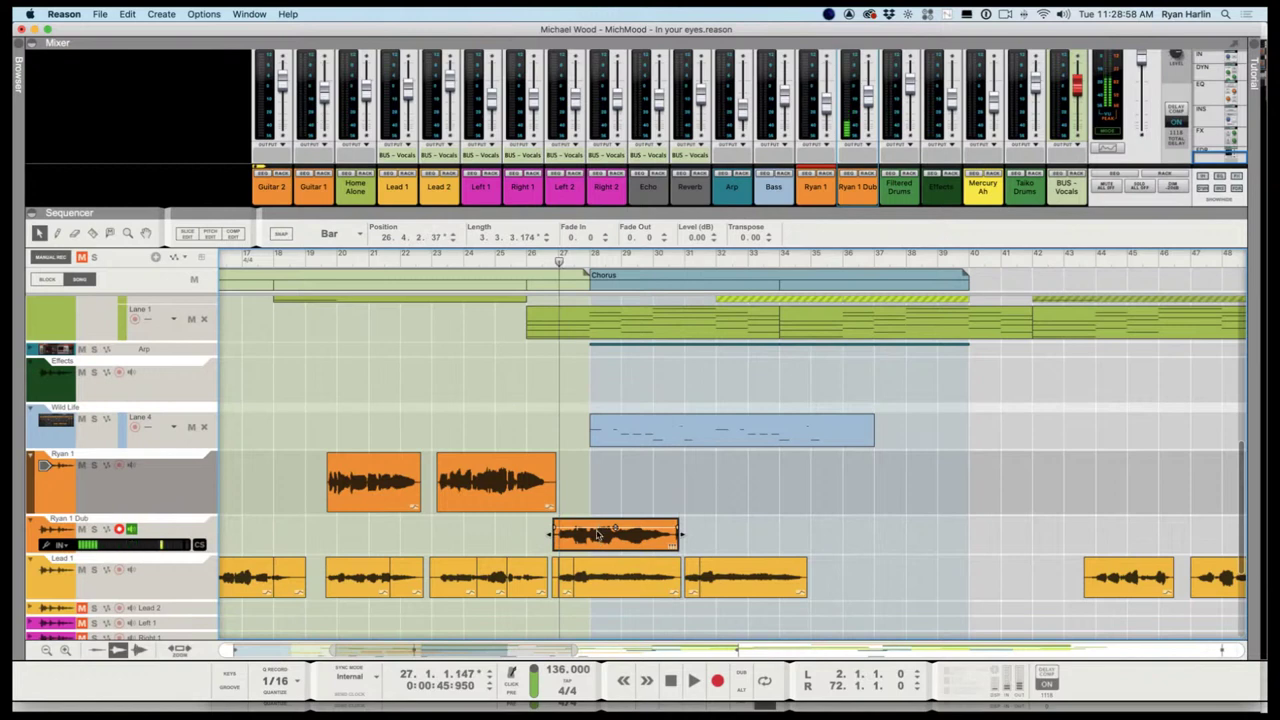
key("space")
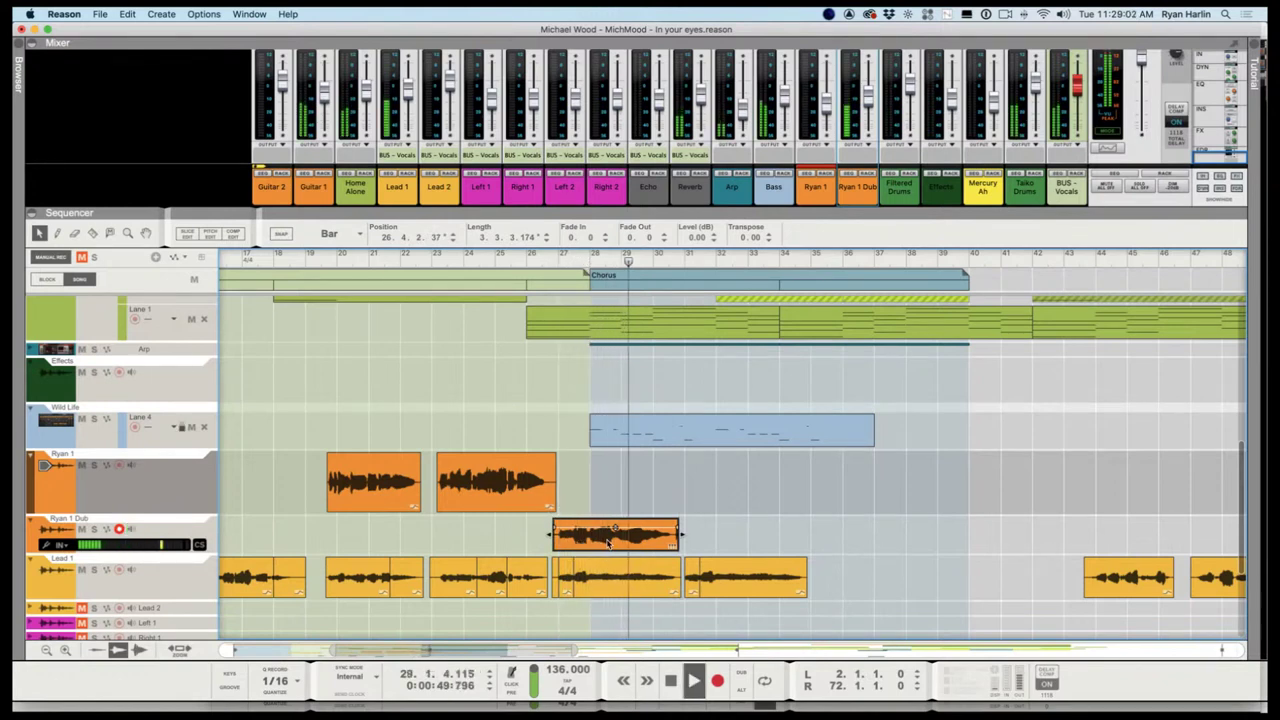
left_click_drag(608, 541, 615, 489)
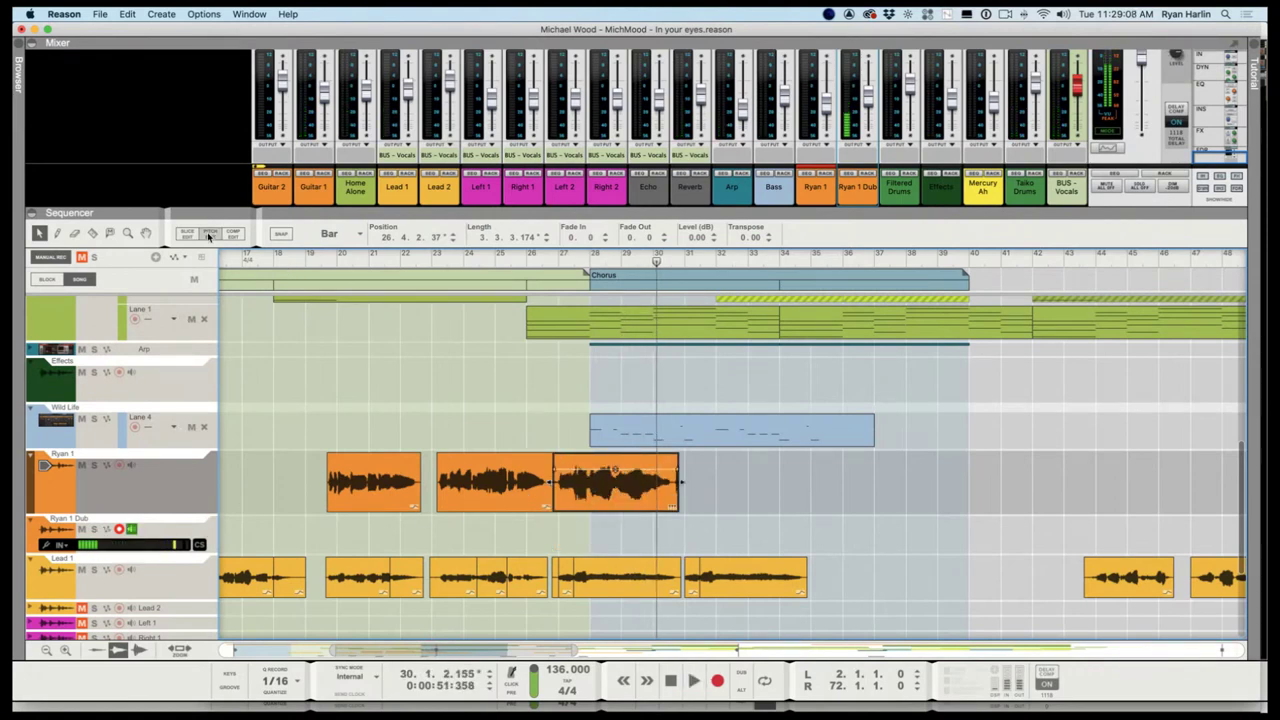
Open the third vocal clip for pitch editing, pitch-correct all its notes and reduce their drift to 67%
double_click(613, 464)
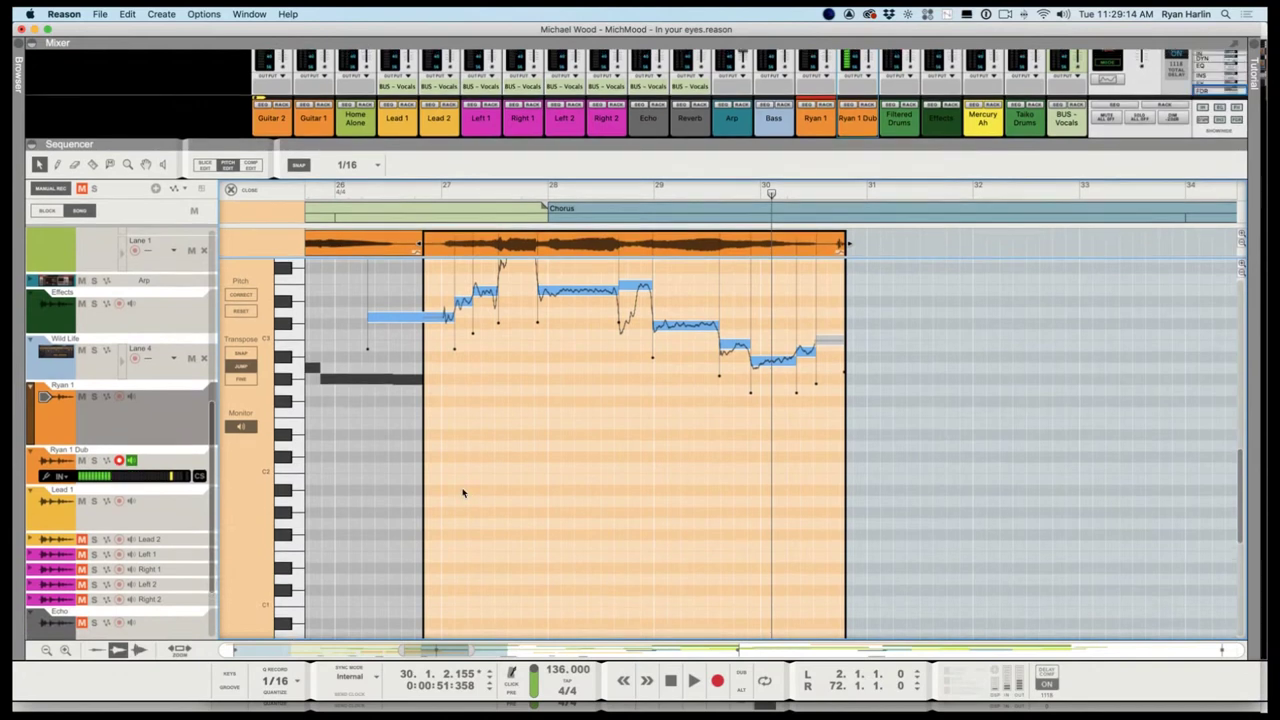
scroll(463, 490, "up", 3)
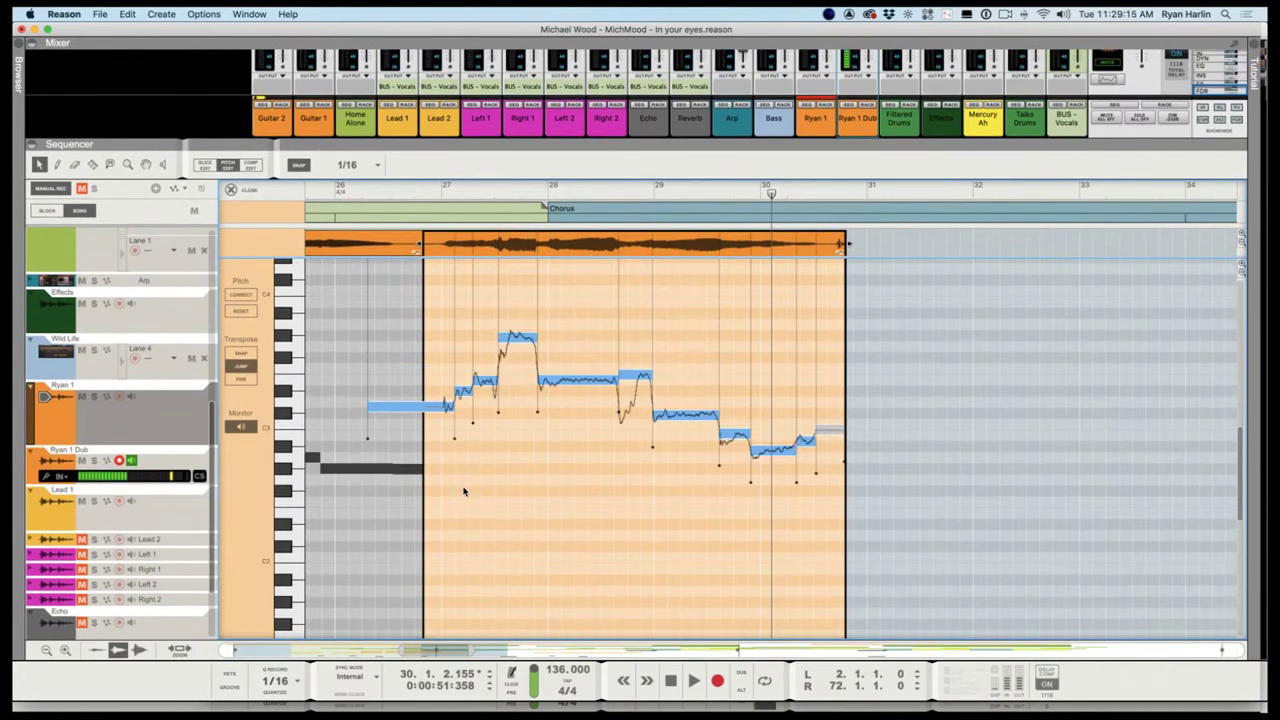
left_click(440, 195)
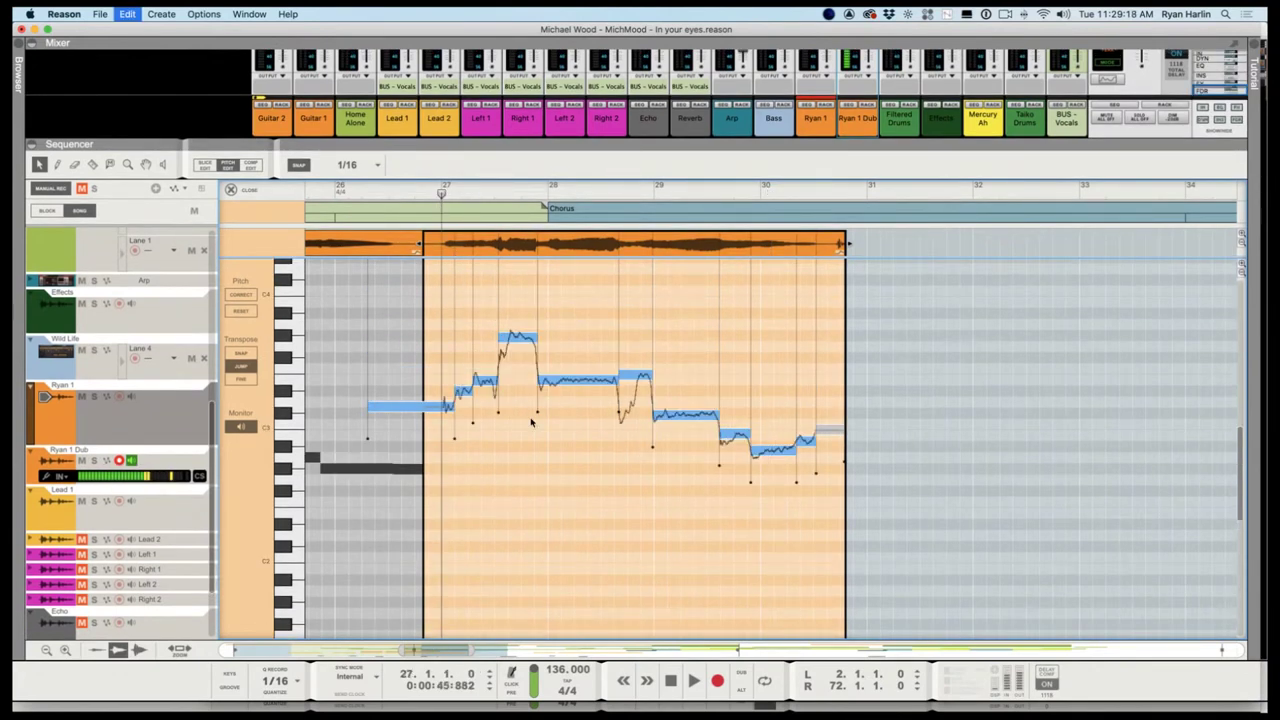
key("super+a")
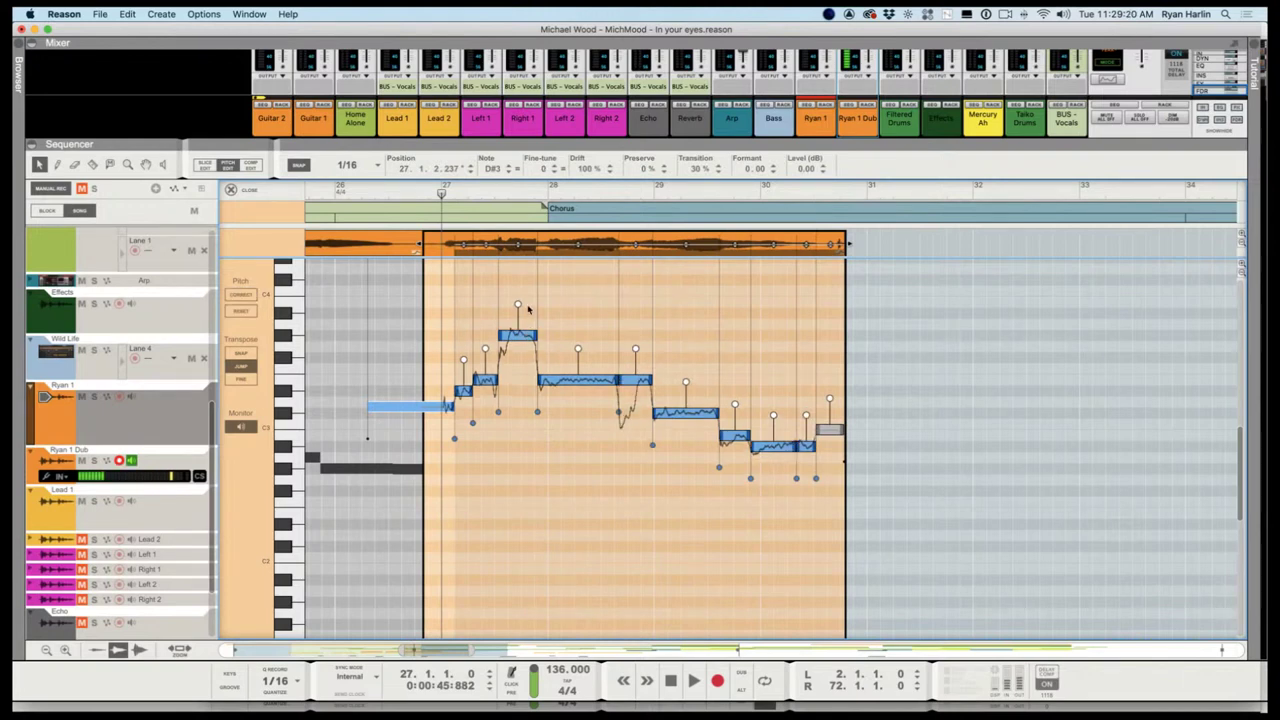
left_click_drag(518, 305, 519, 317)
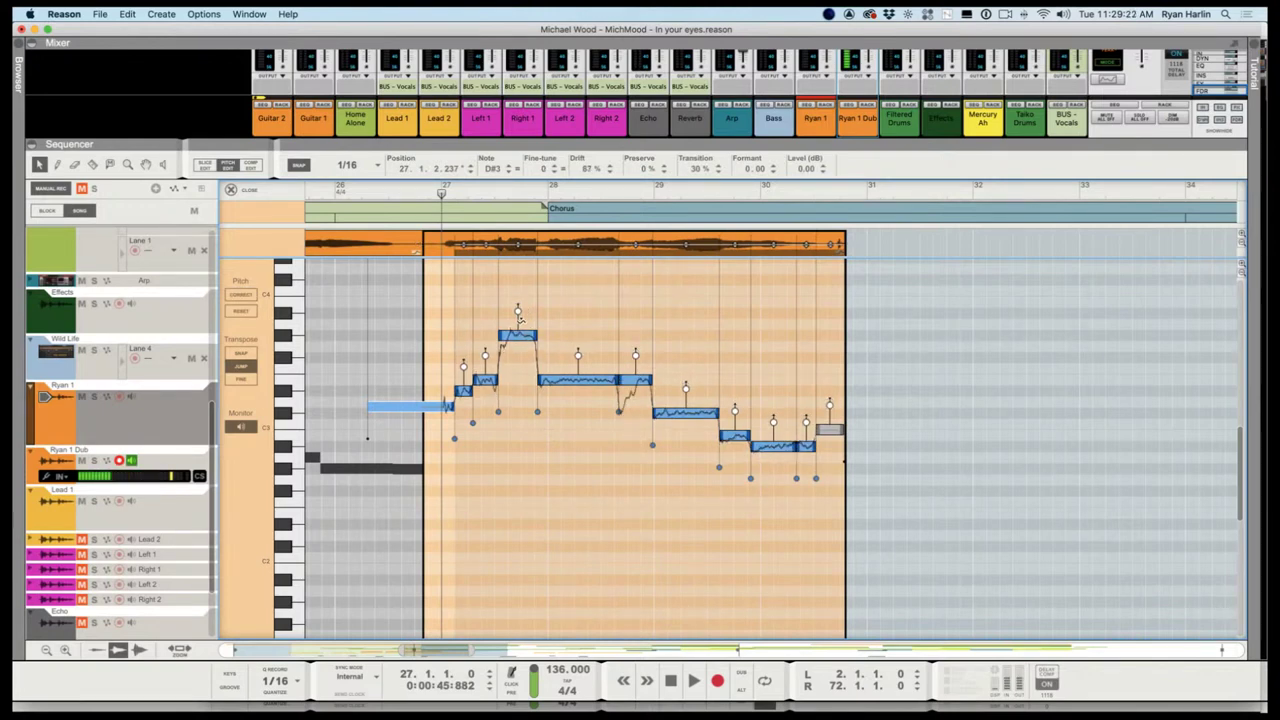
Play the phrase's opening and raise its first two notes to E3
left_click(435, 192)
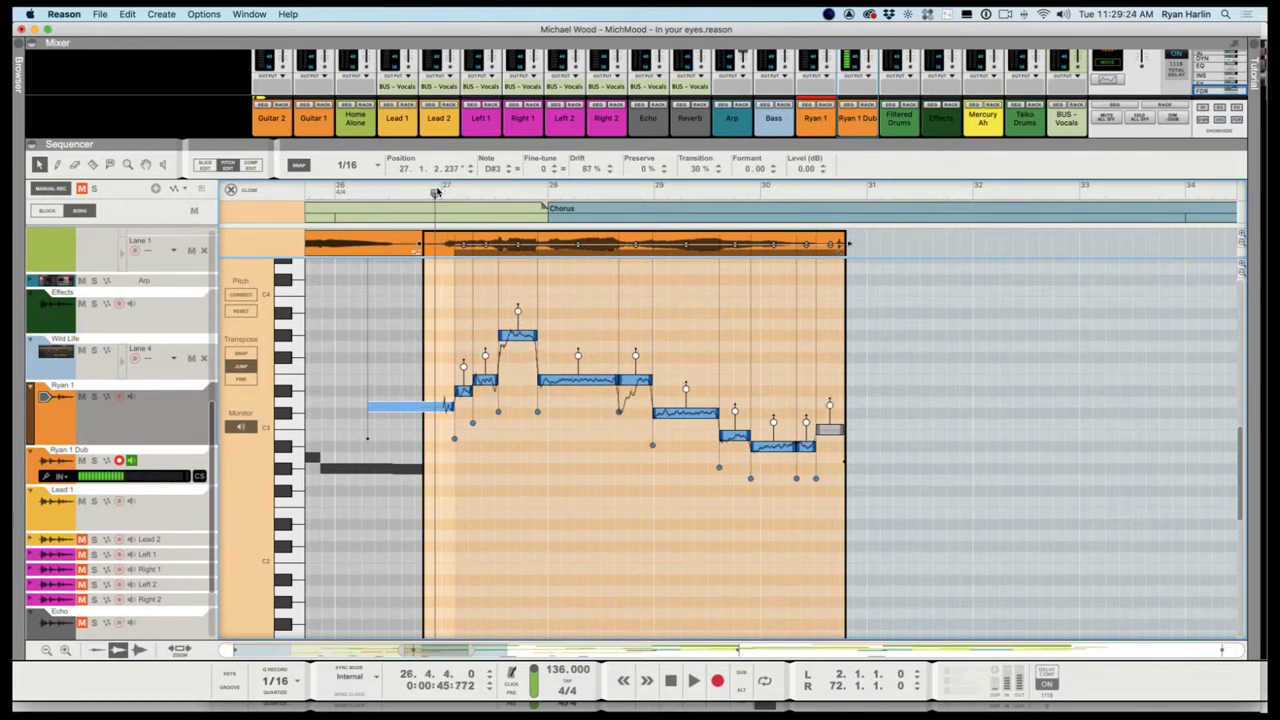
left_click(582, 489)
key("space")
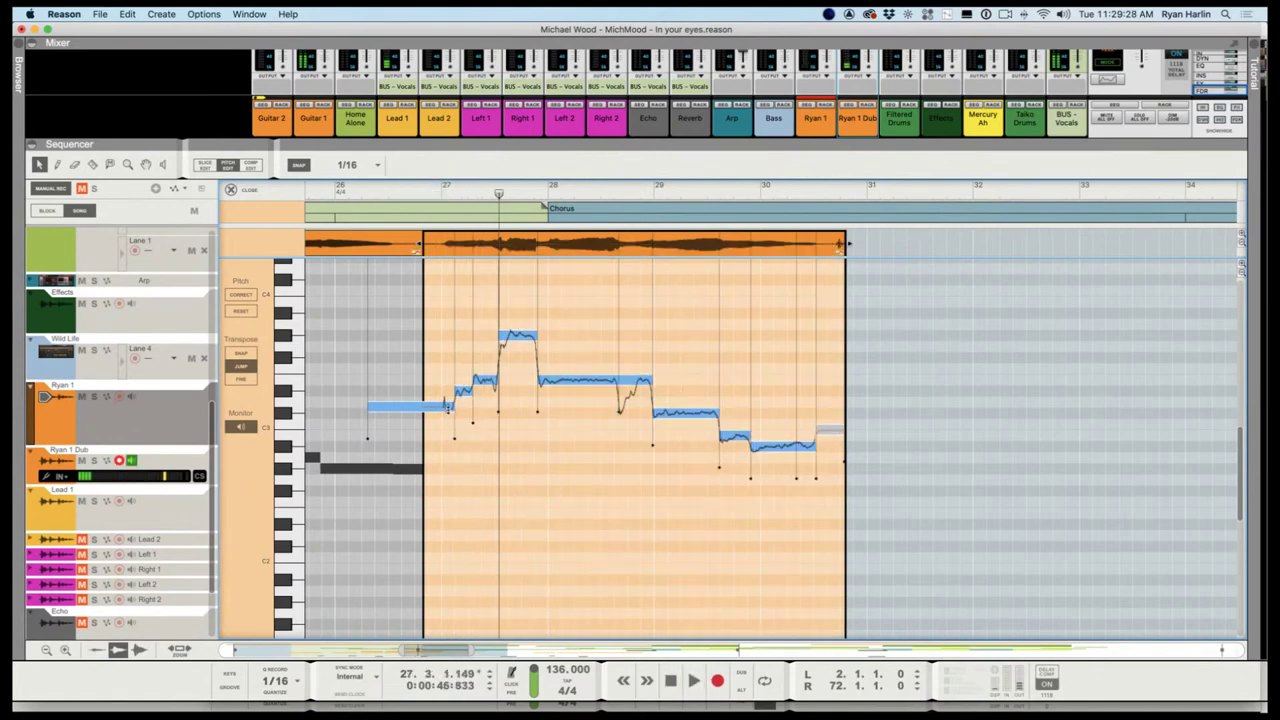
left_click_drag(448, 404, 453, 394)
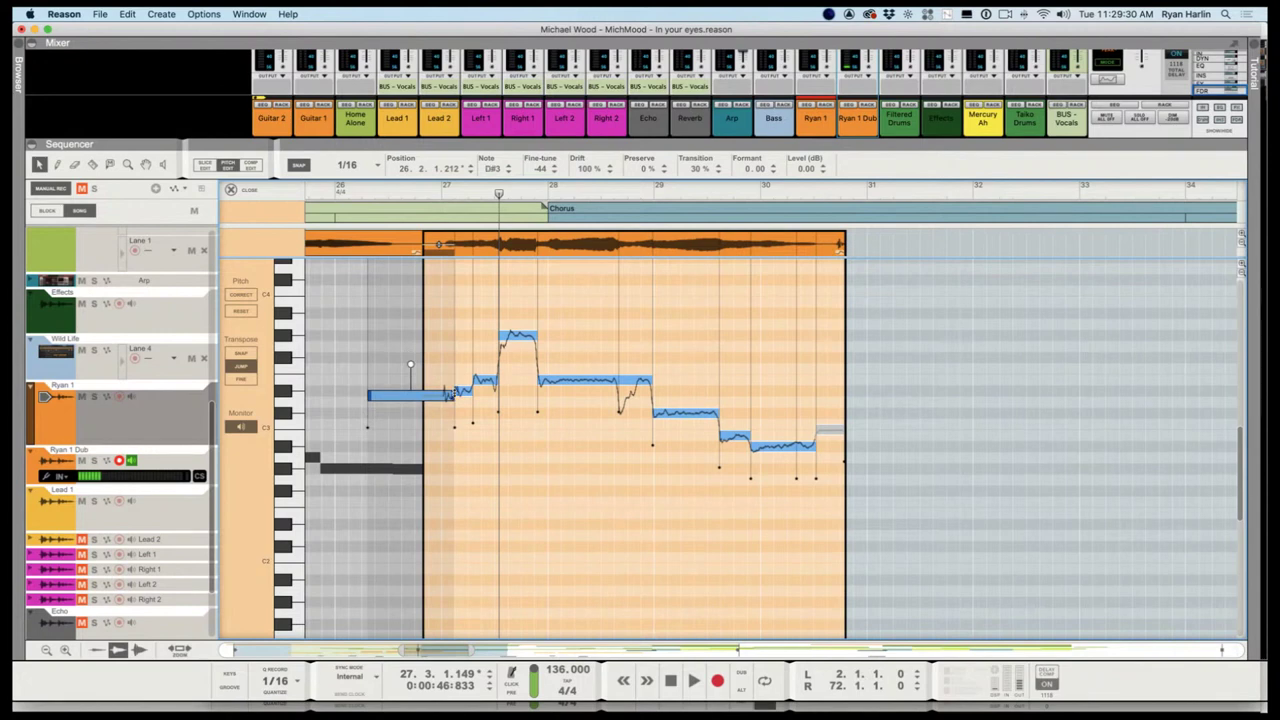
left_click(241, 295)
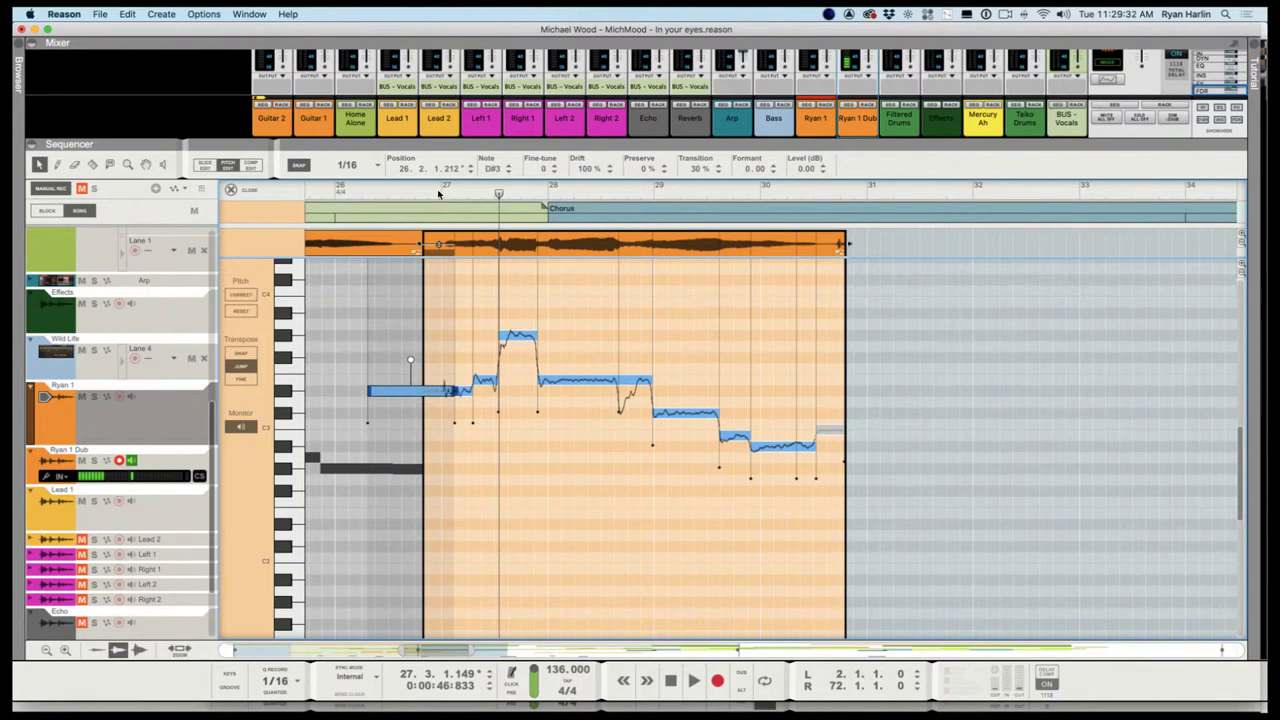
left_click_drag(447, 391, 467, 383)
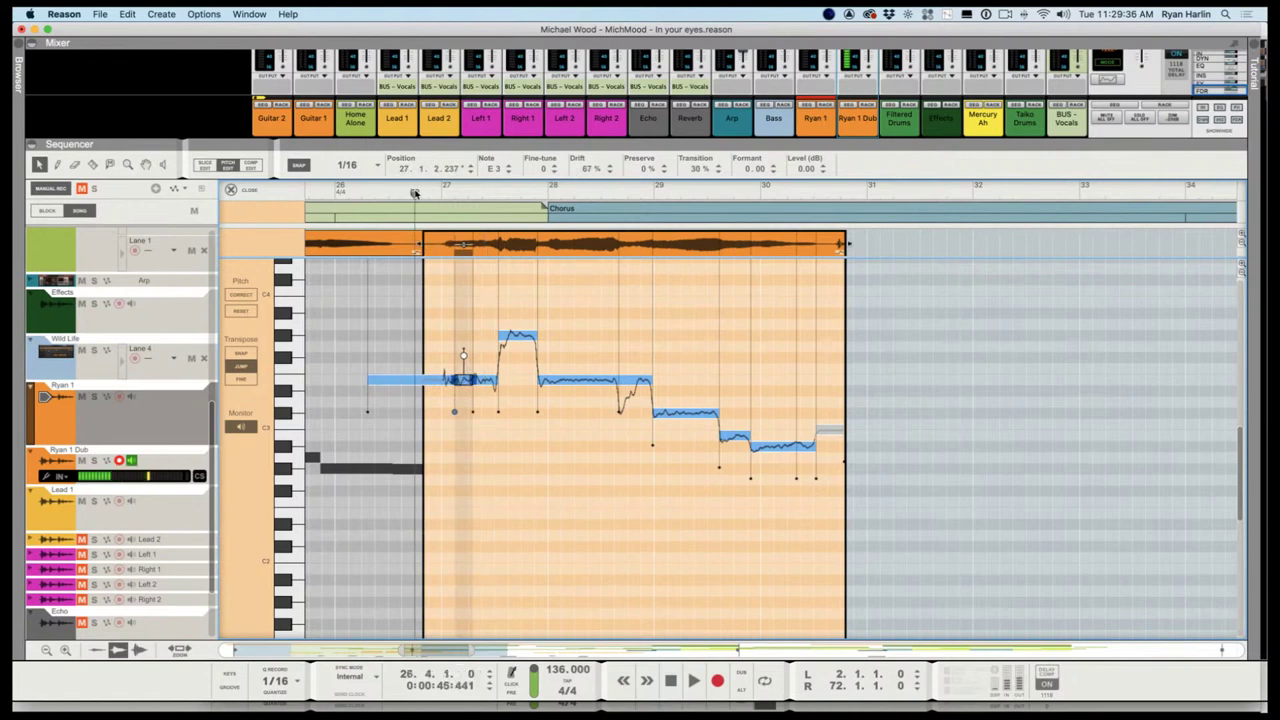
Play the pitch-corrected phrase from just before bar 27 to check the notes up to about bar 29
key("space")
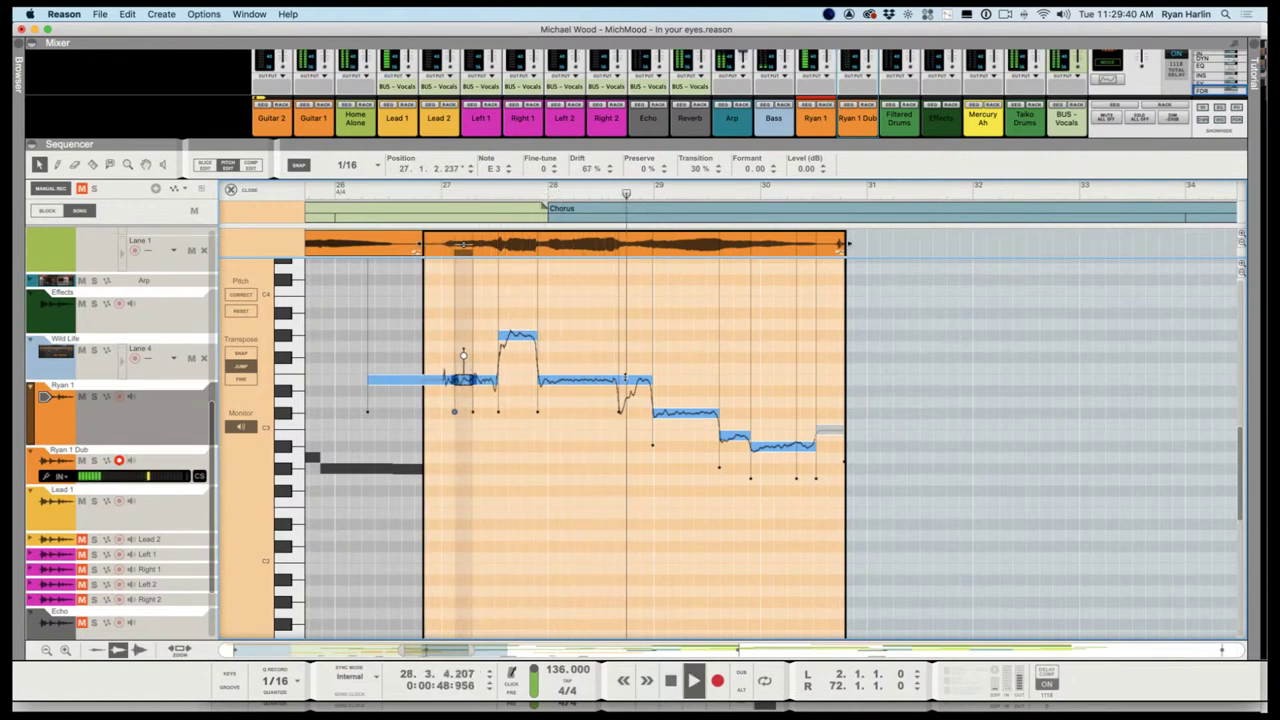
key("space")
left_click(640, 400)
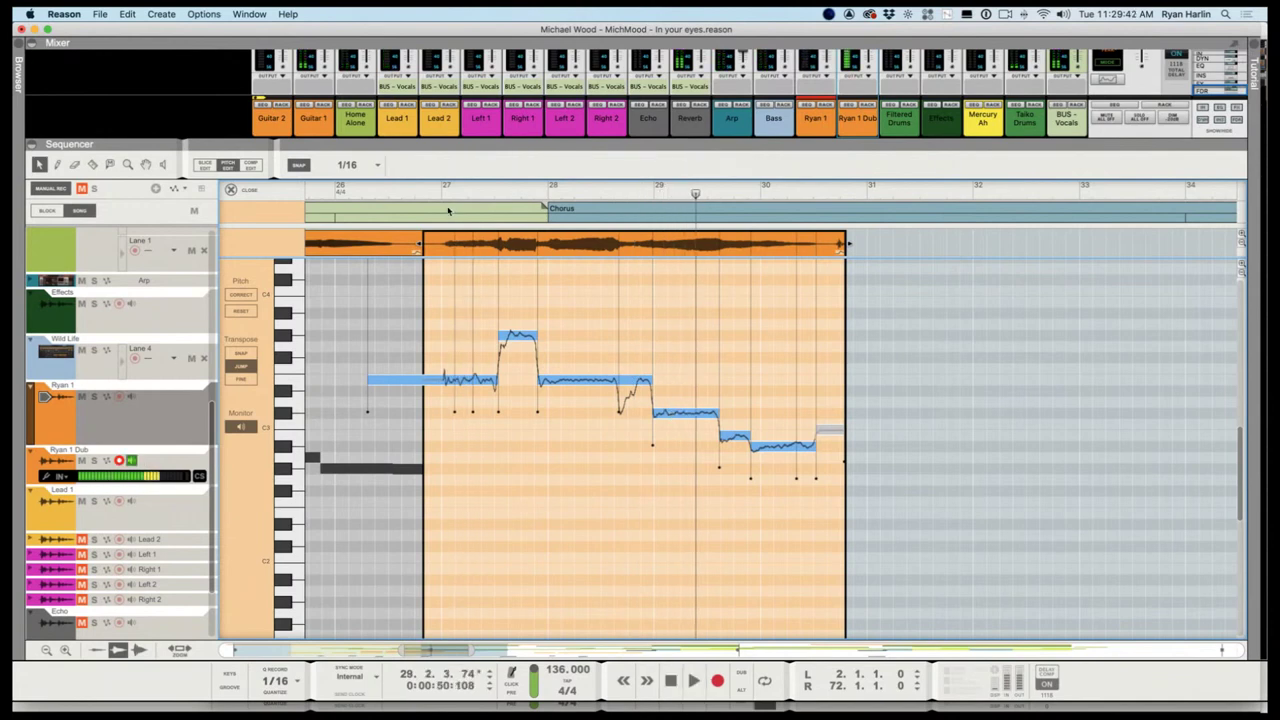
left_click(446, 193)
key("space")
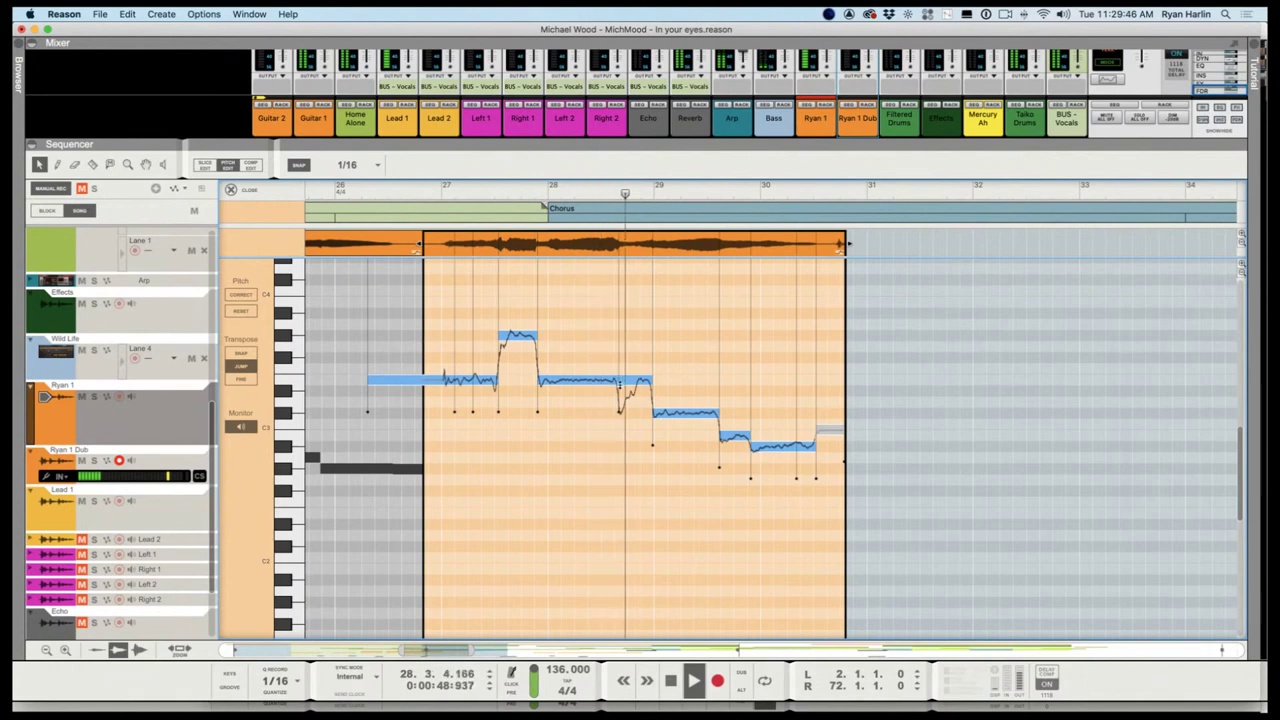
key("space")
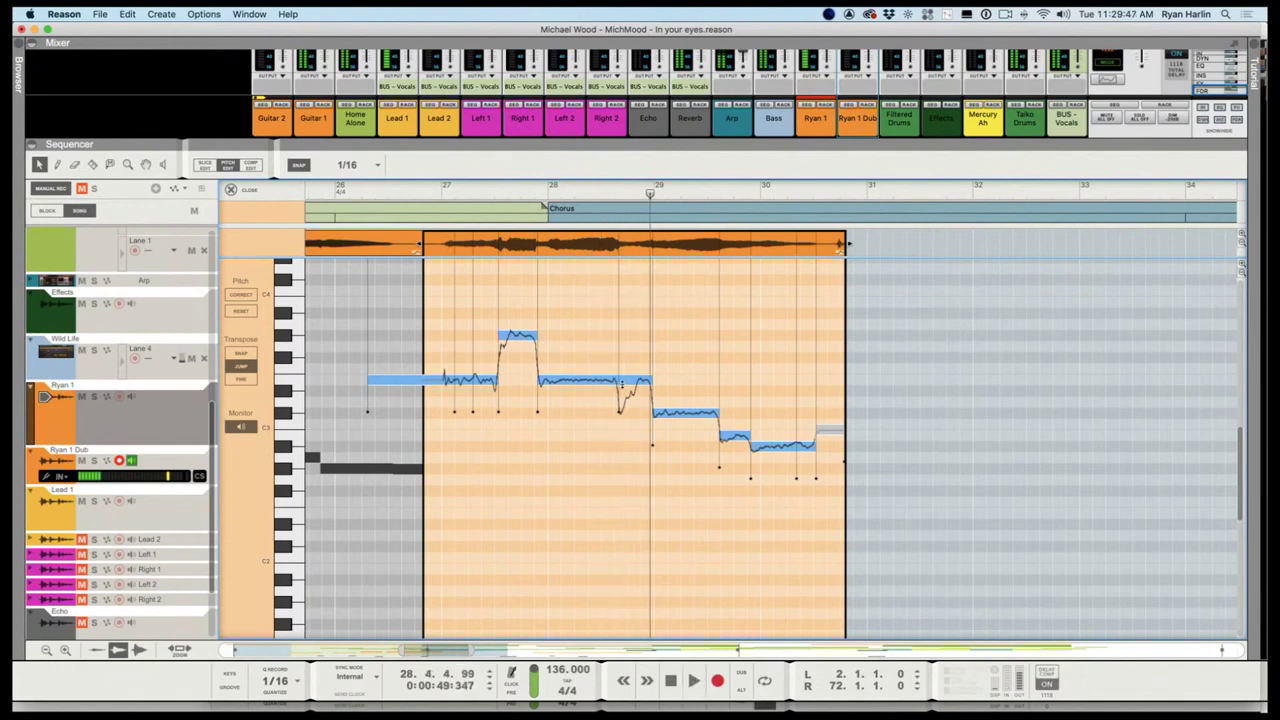
Split the note just before bar 29 at 28.4.2, correct its first part to C#3 and play the result
left_click(620, 194)
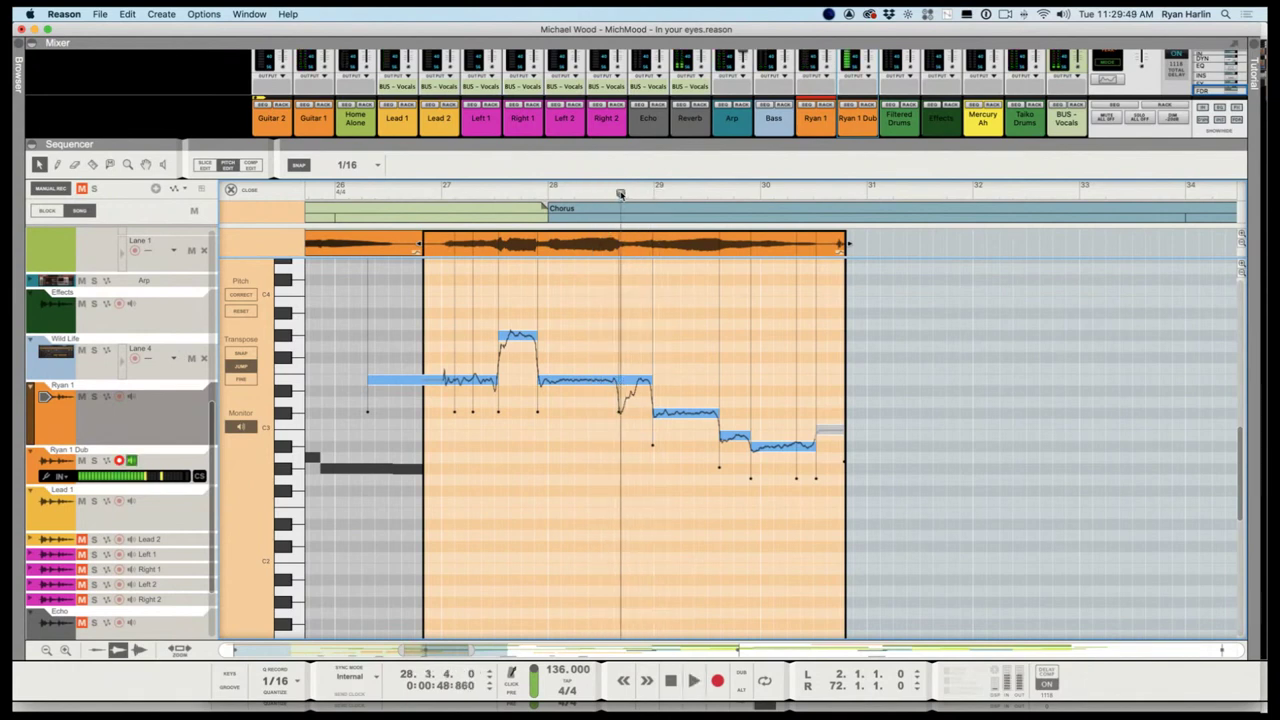
left_click(633, 380, "alt")
left_click(618, 396, "alt")
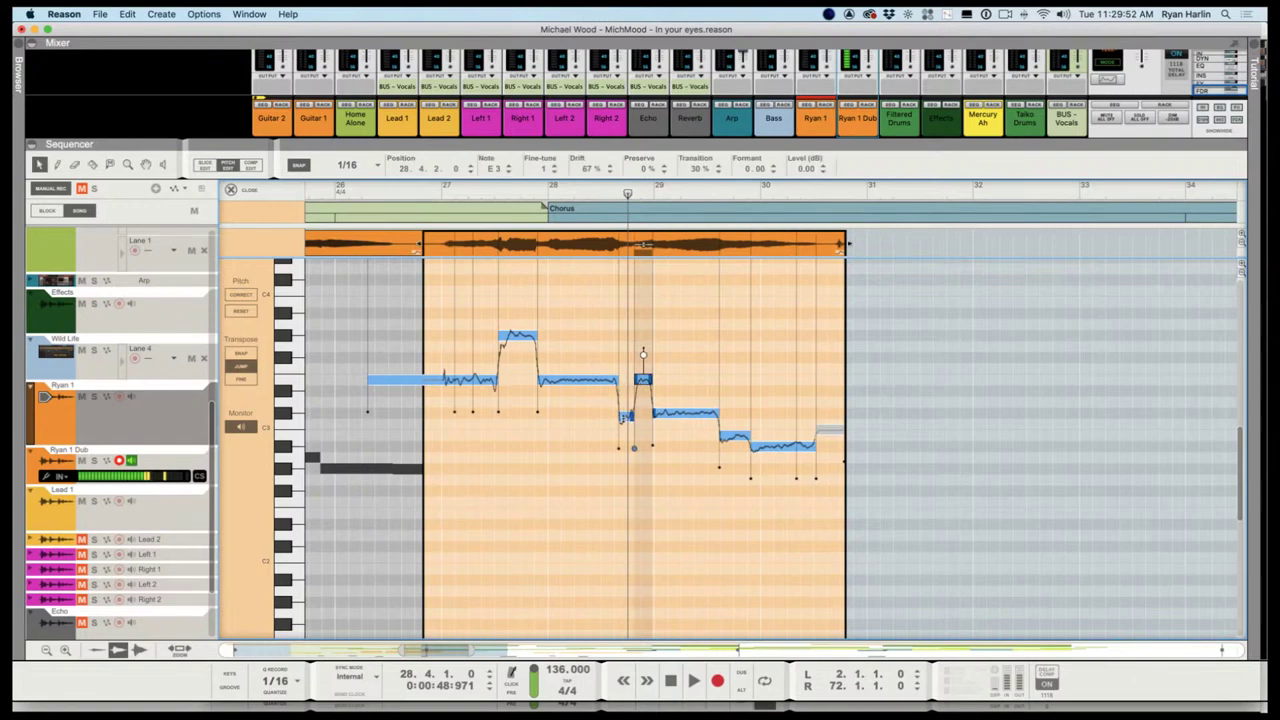
left_click(625, 417)
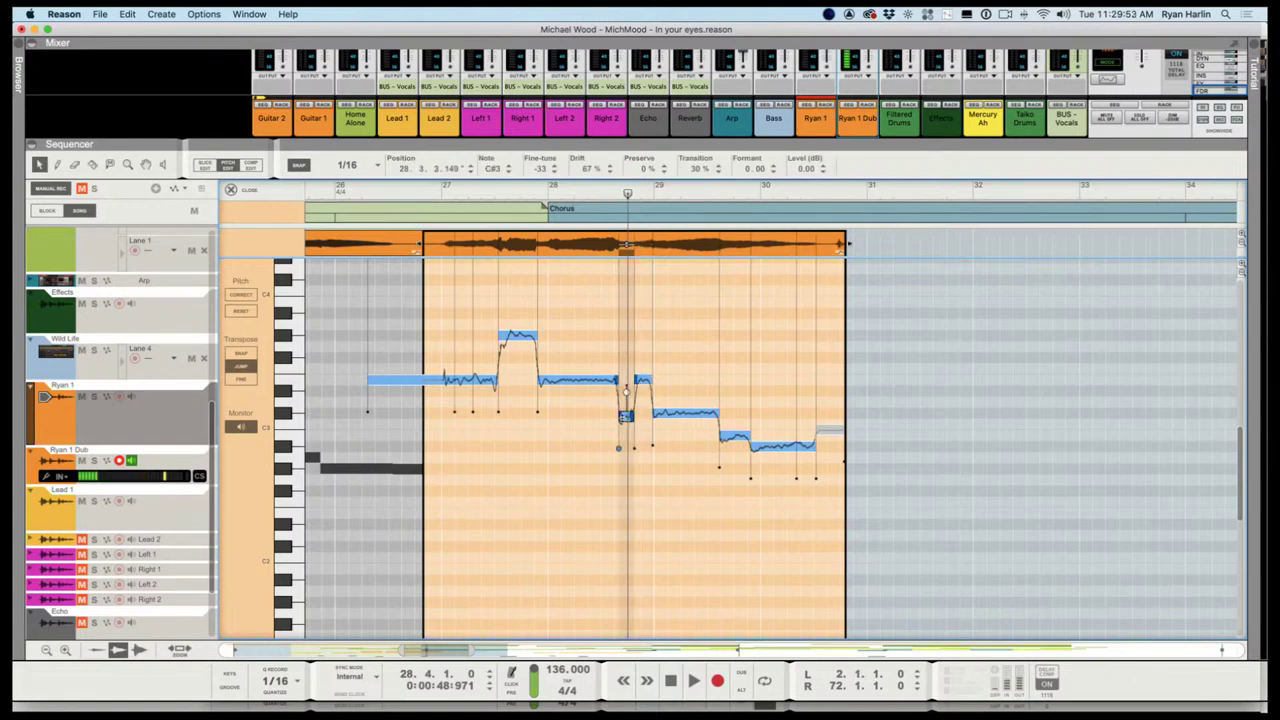
left_click(252, 297)
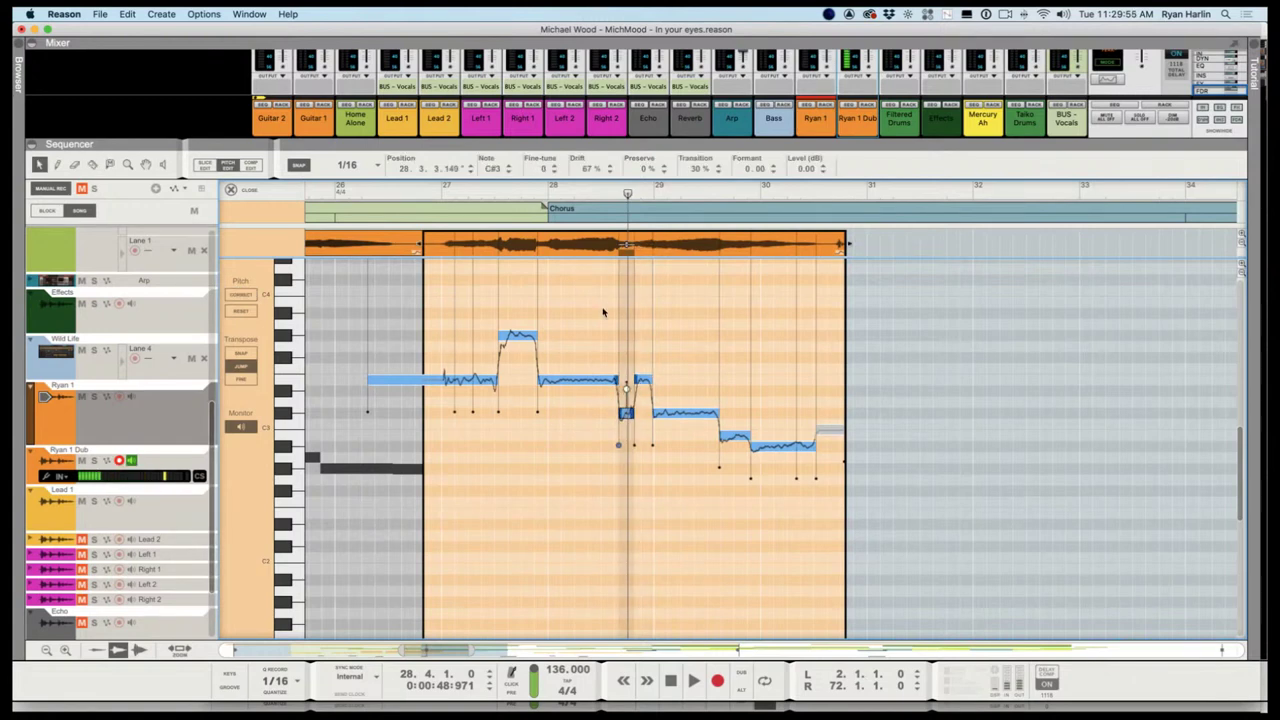
key("space")
left_click(640, 402)
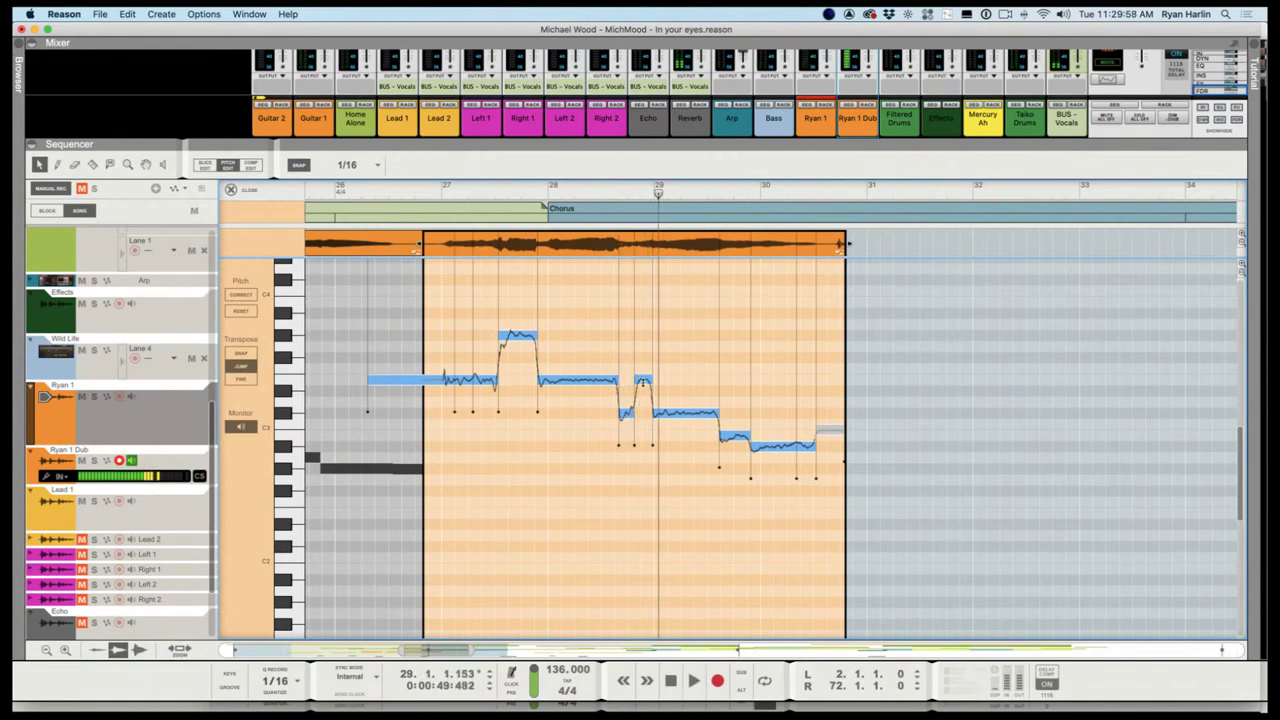
Select the long note starting just before bar 29 and play the phrase from bar 28 through that note
left_click(643, 381)
left_click(676, 412)
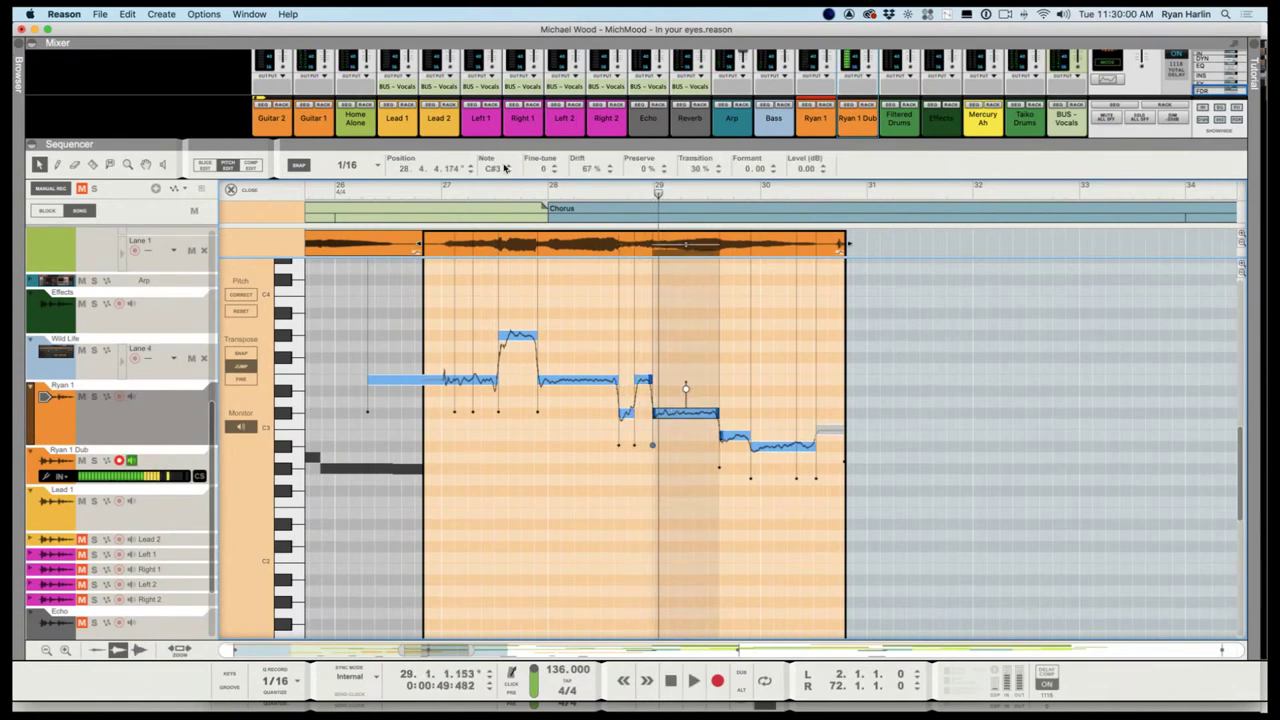
left_click(553, 195)
key("space")
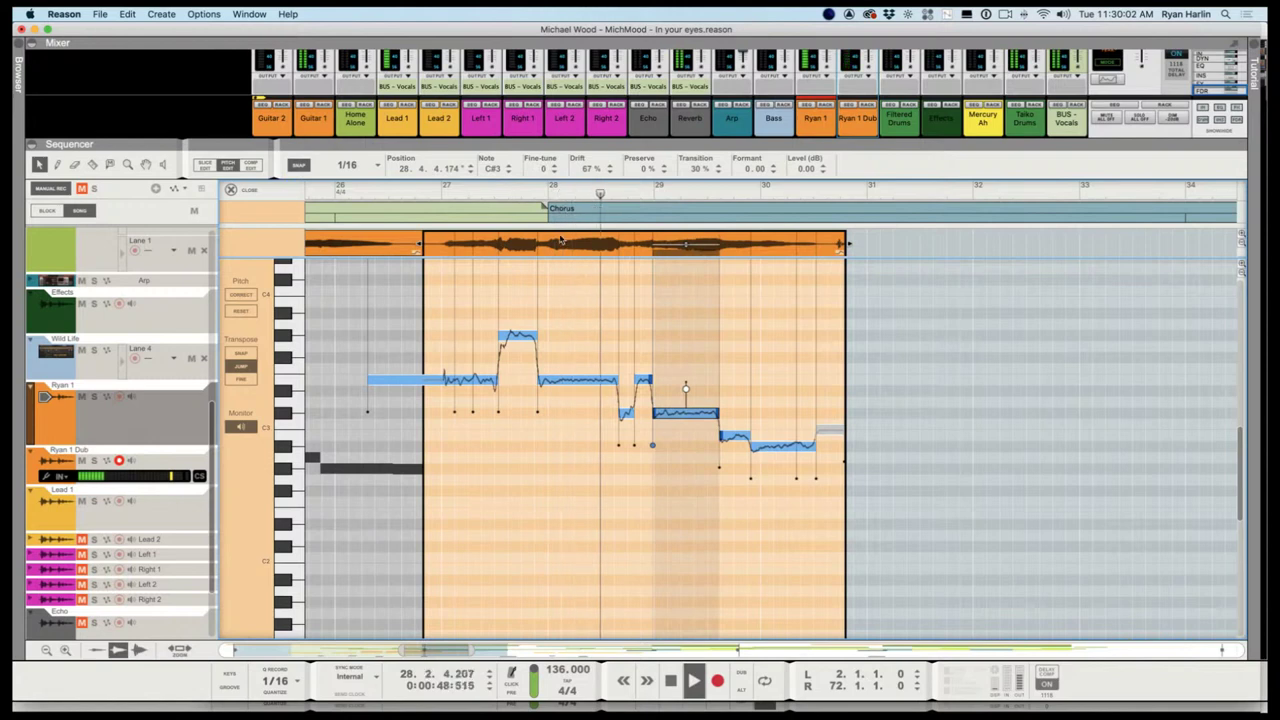
key("space")
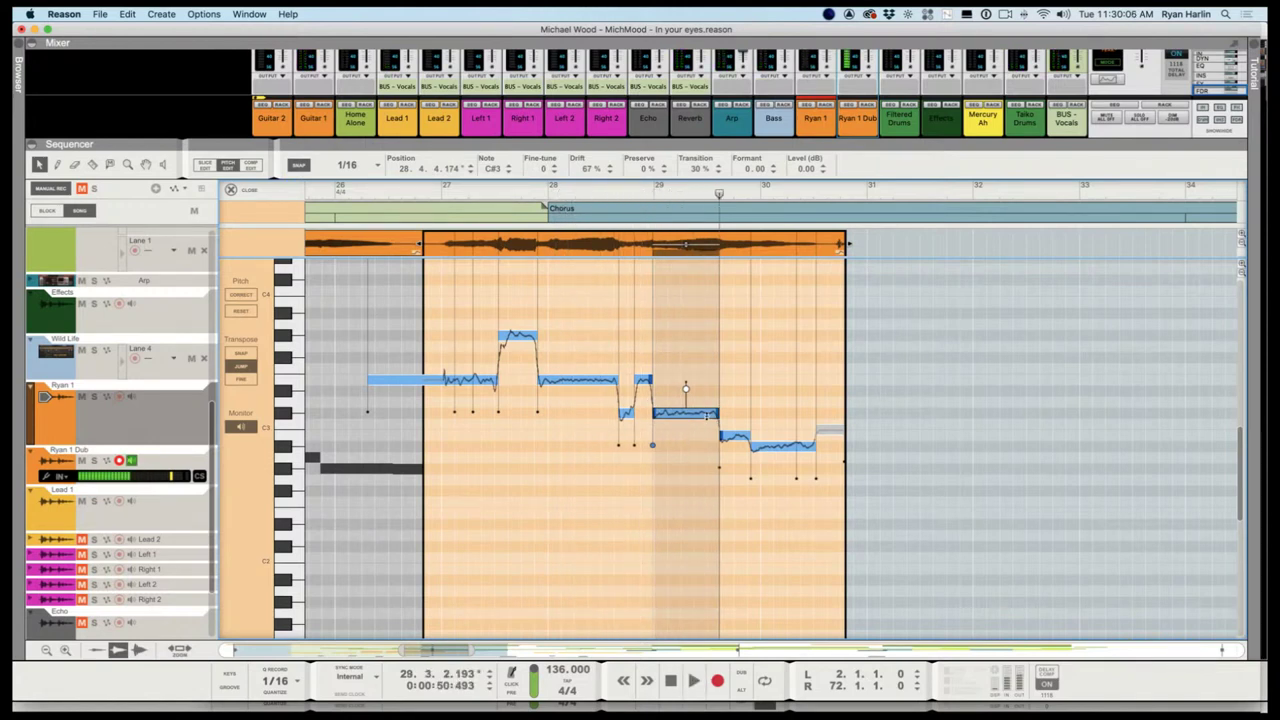
Try another pitch for the long note at bar 29, undo the change and play the phrase from bar 27
left_click_drag(686, 440, 688, 414)
key("super+z")
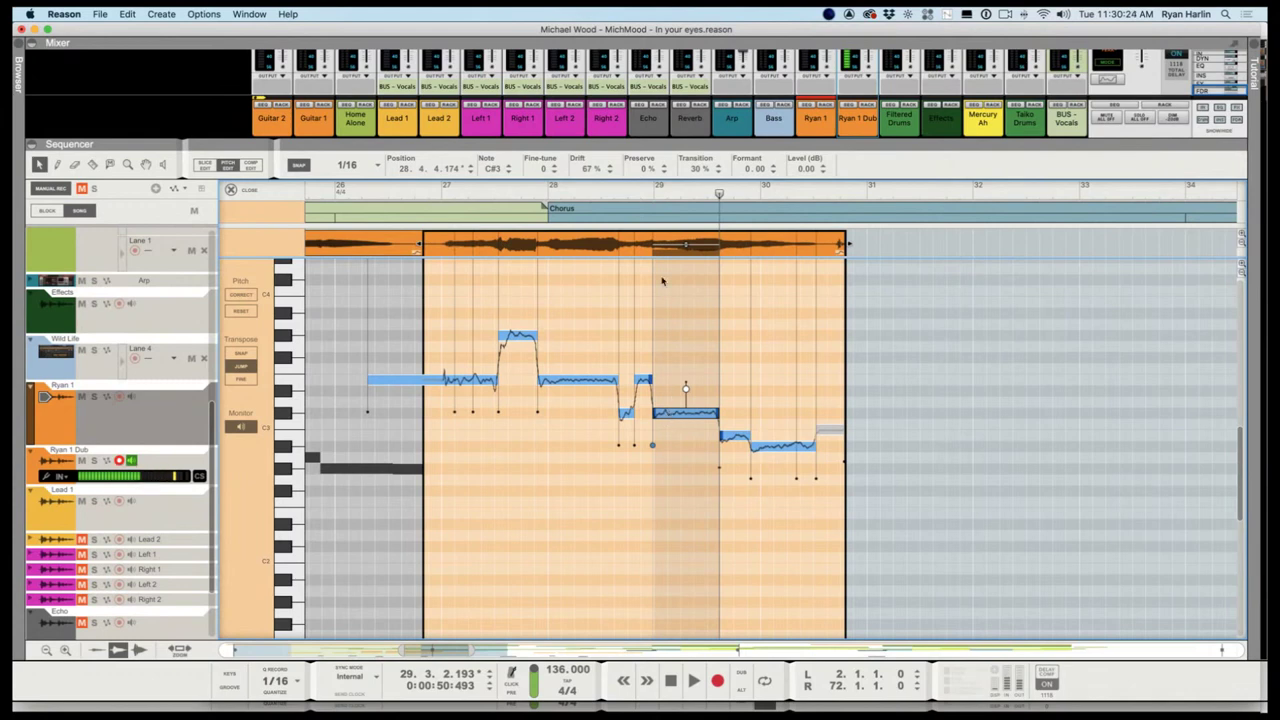
left_click_drag(608, 195, 443, 207)
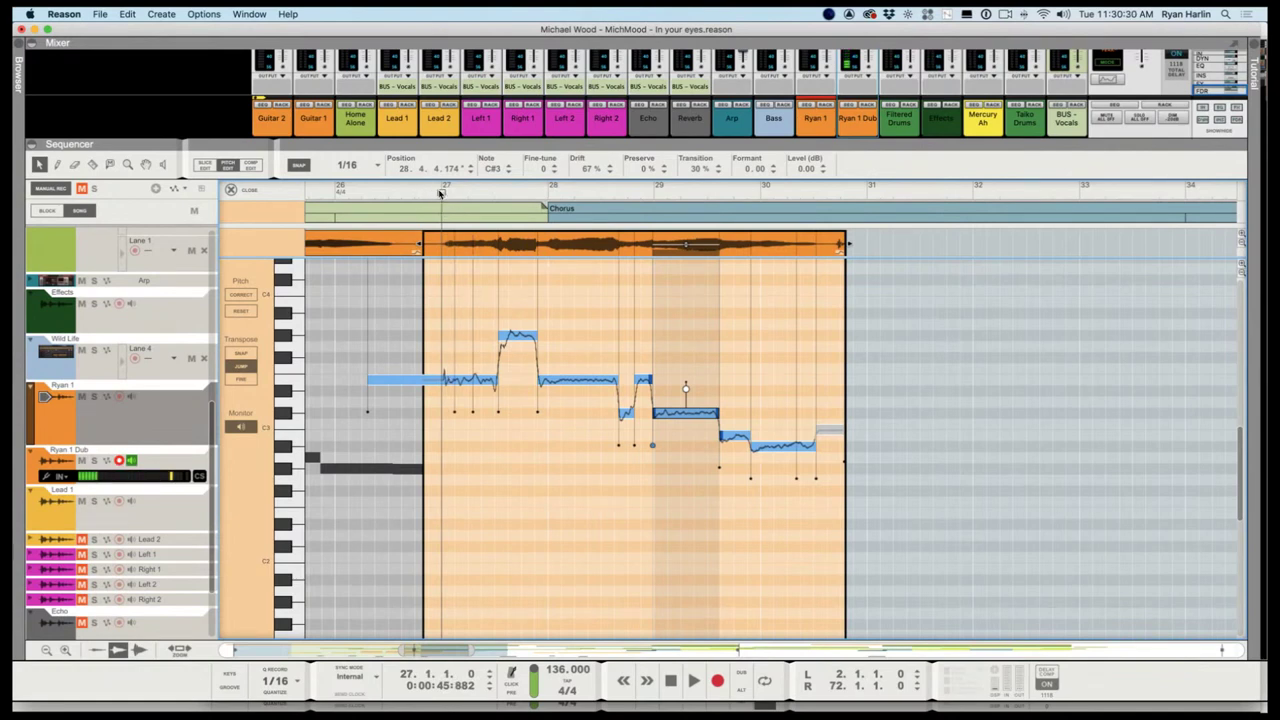
key("space")
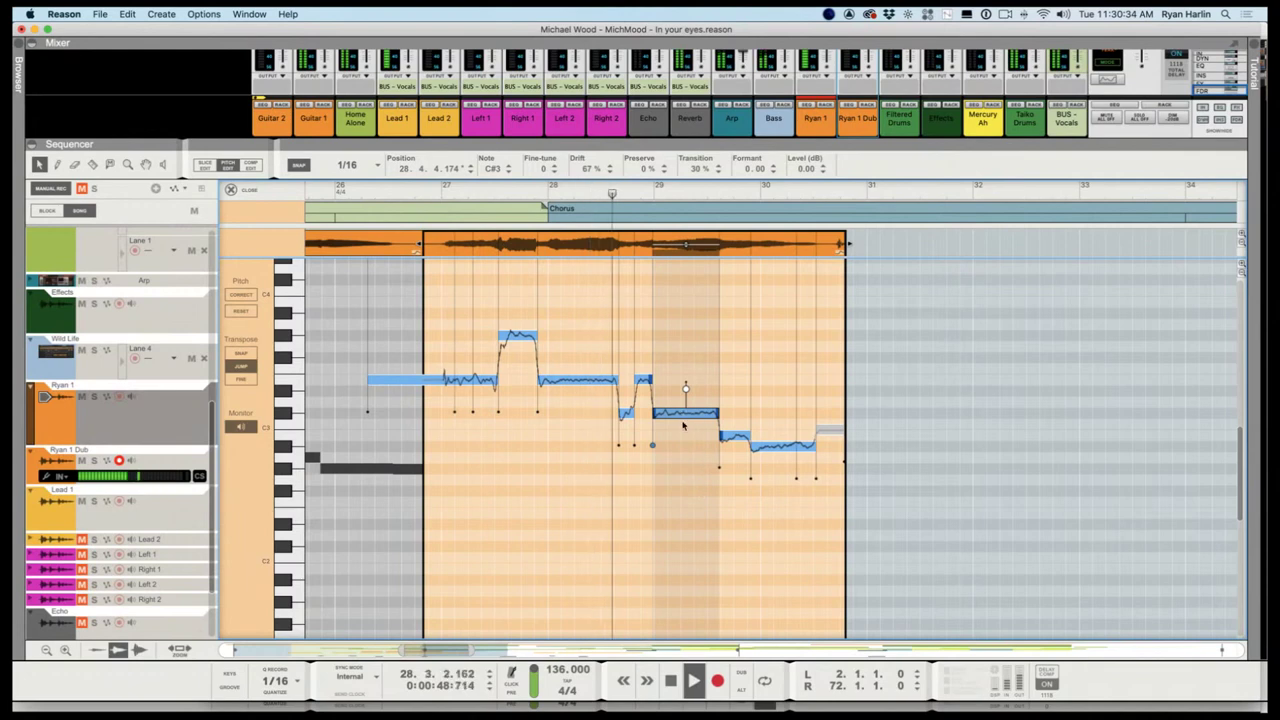
key("space")
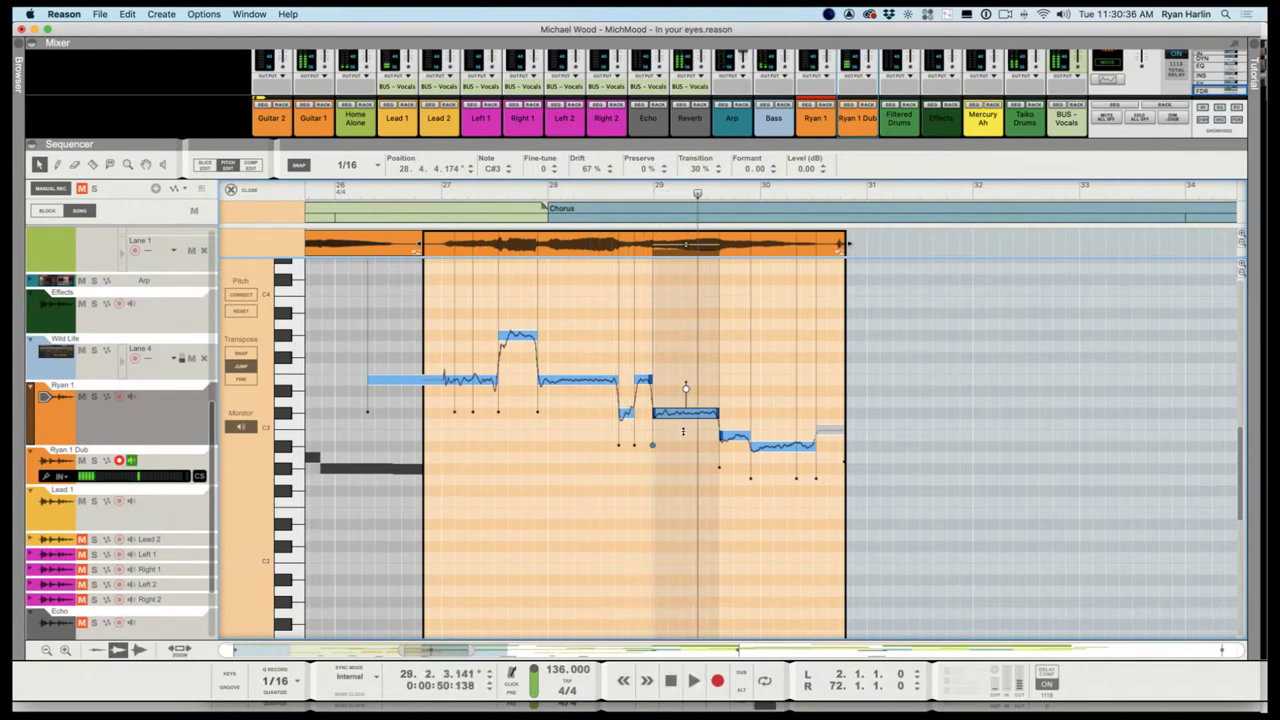
Try the long note at bar 29 at B2 and at D#3, playing the D#3 version from bar 29
left_click_drag(684, 420, 683, 457)
left_click(685, 437)
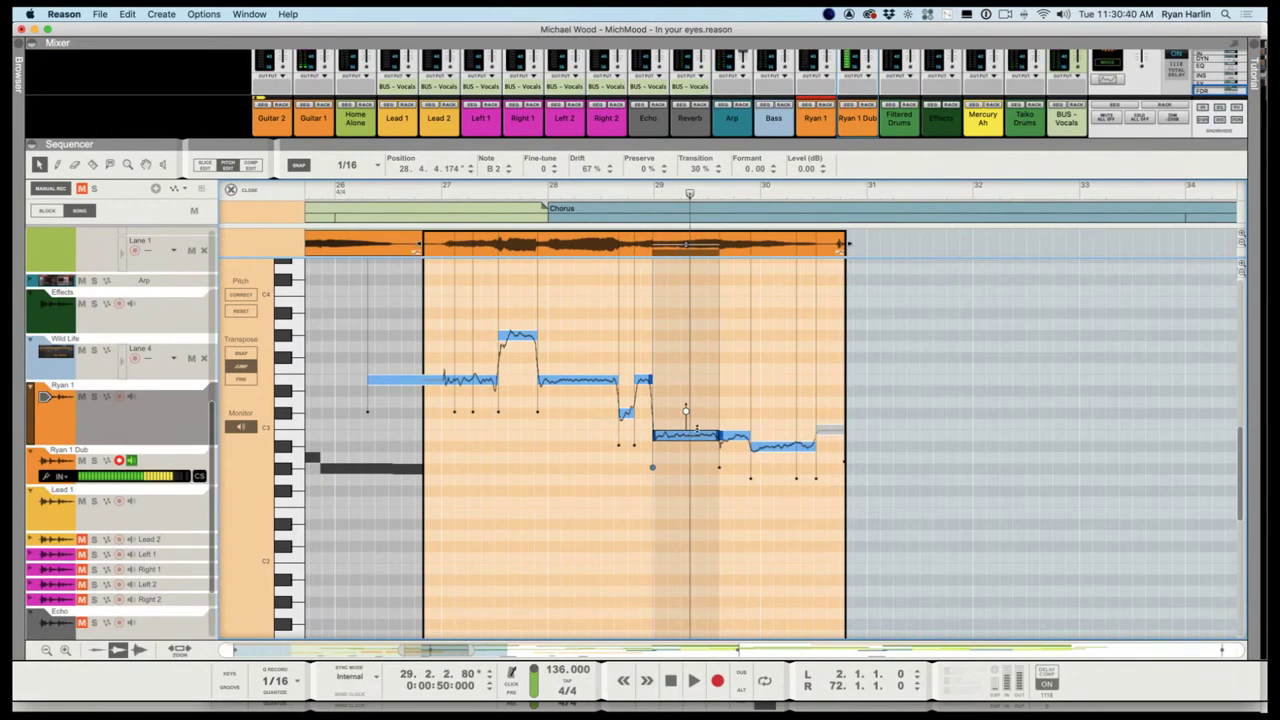
left_click_drag(693, 438, 706, 390)
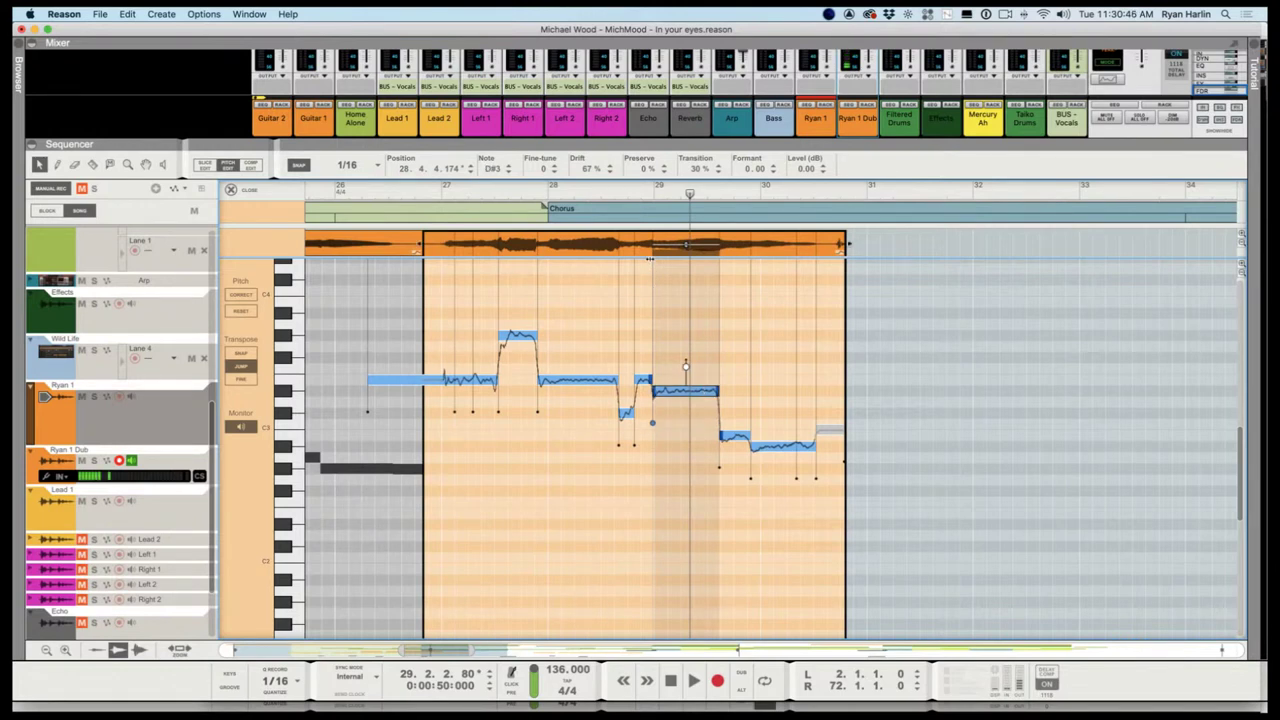
left_click(651, 196)
key("space")
key("space")
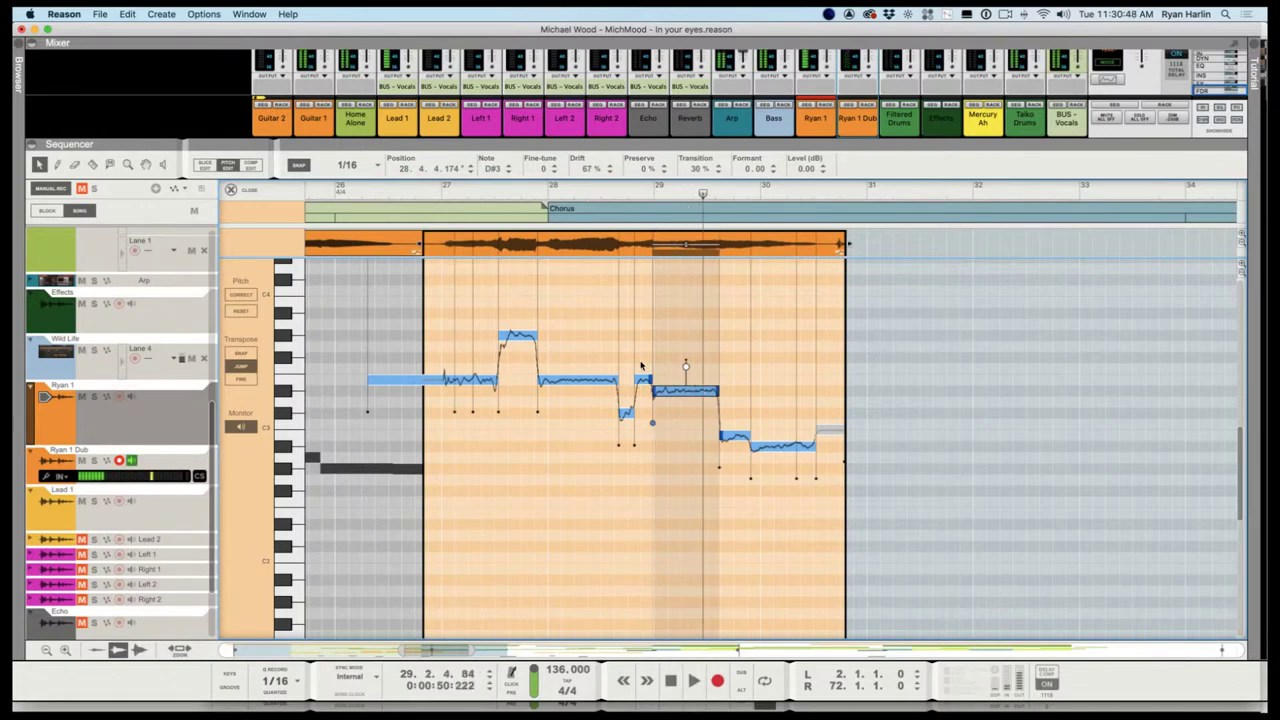
Raise the long note at bar 29 to E3 and play the phrase from around bar 28 to check it
left_click_drag(662, 395, 665, 372)
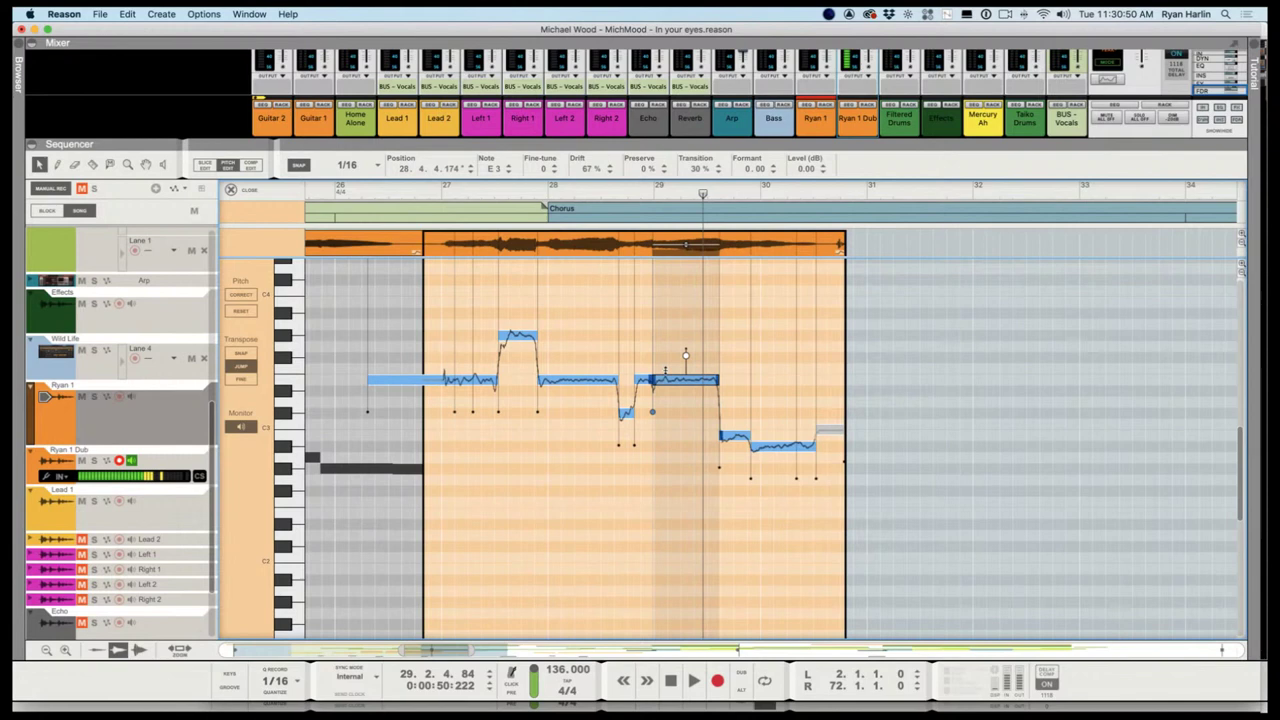
left_click(588, 191)
key("space")
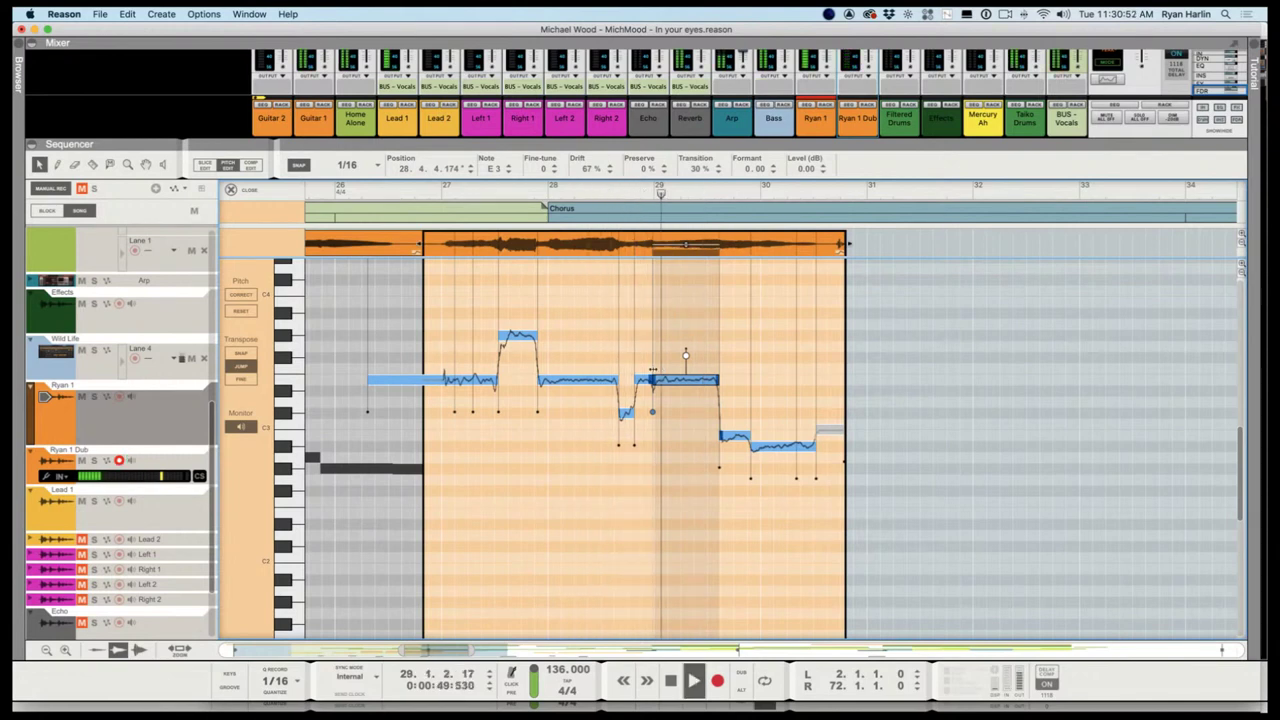
key("space")
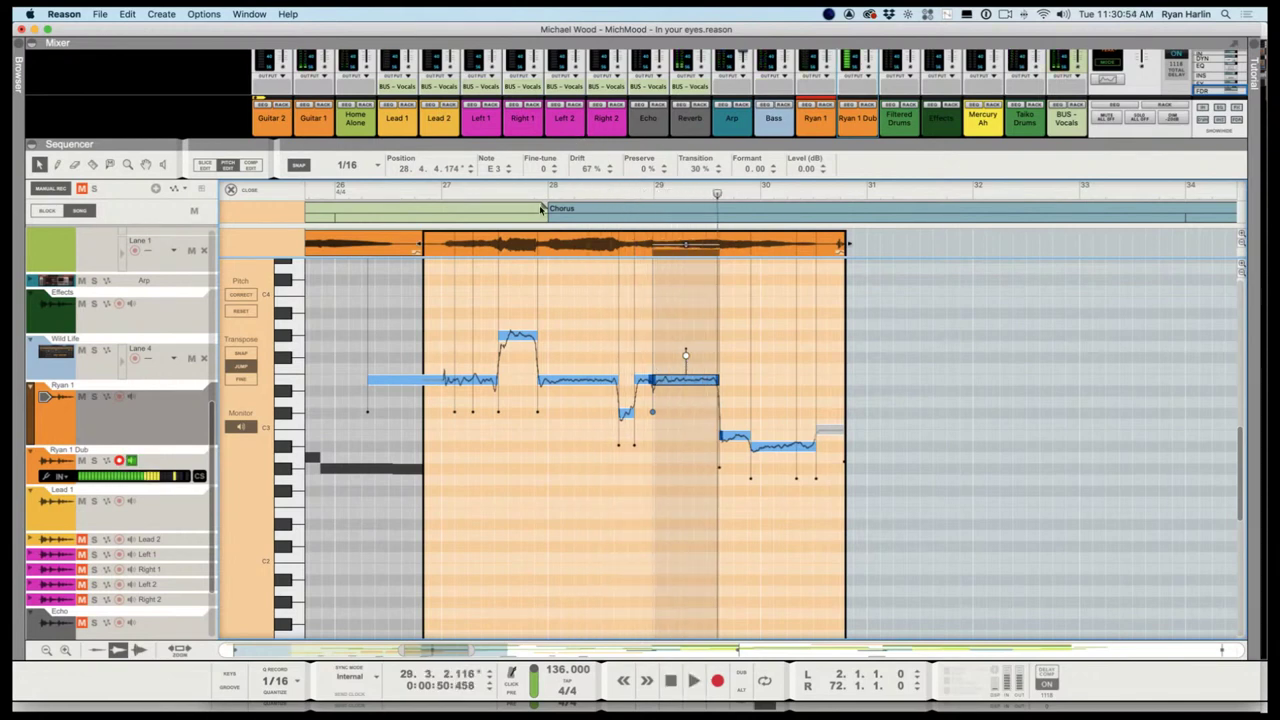
left_click(539, 198)
key("space")
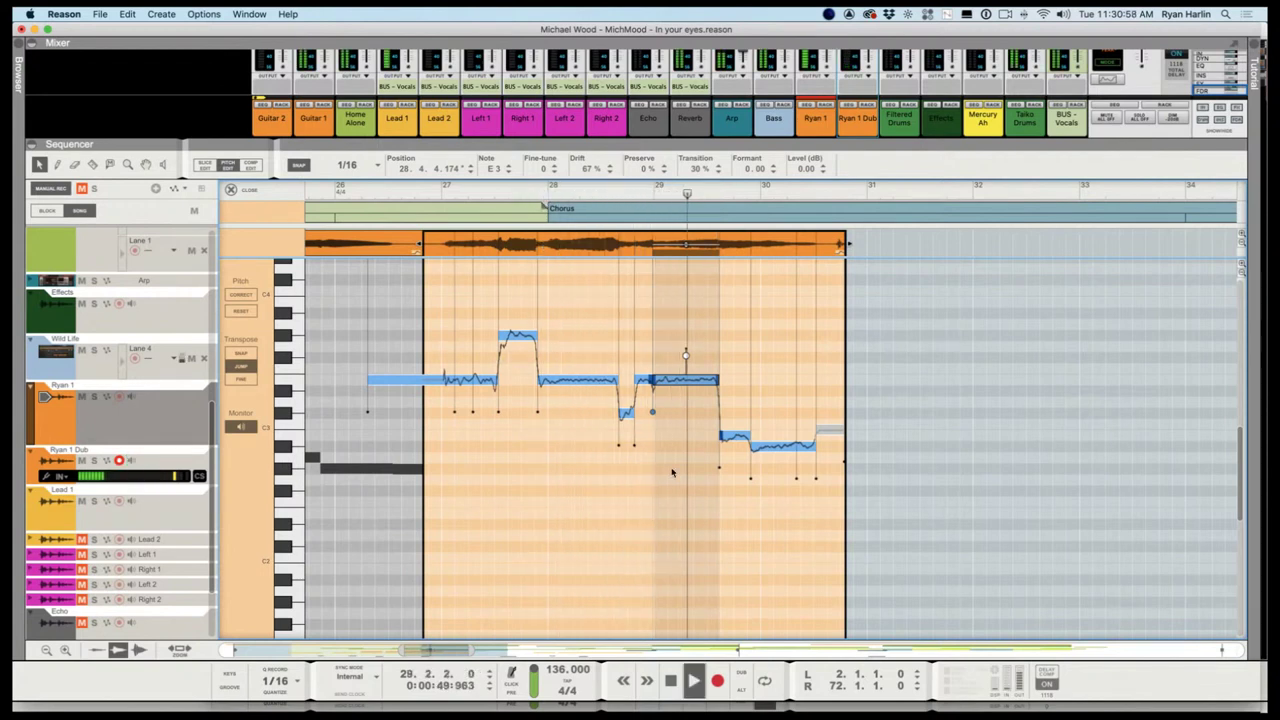
key("space")
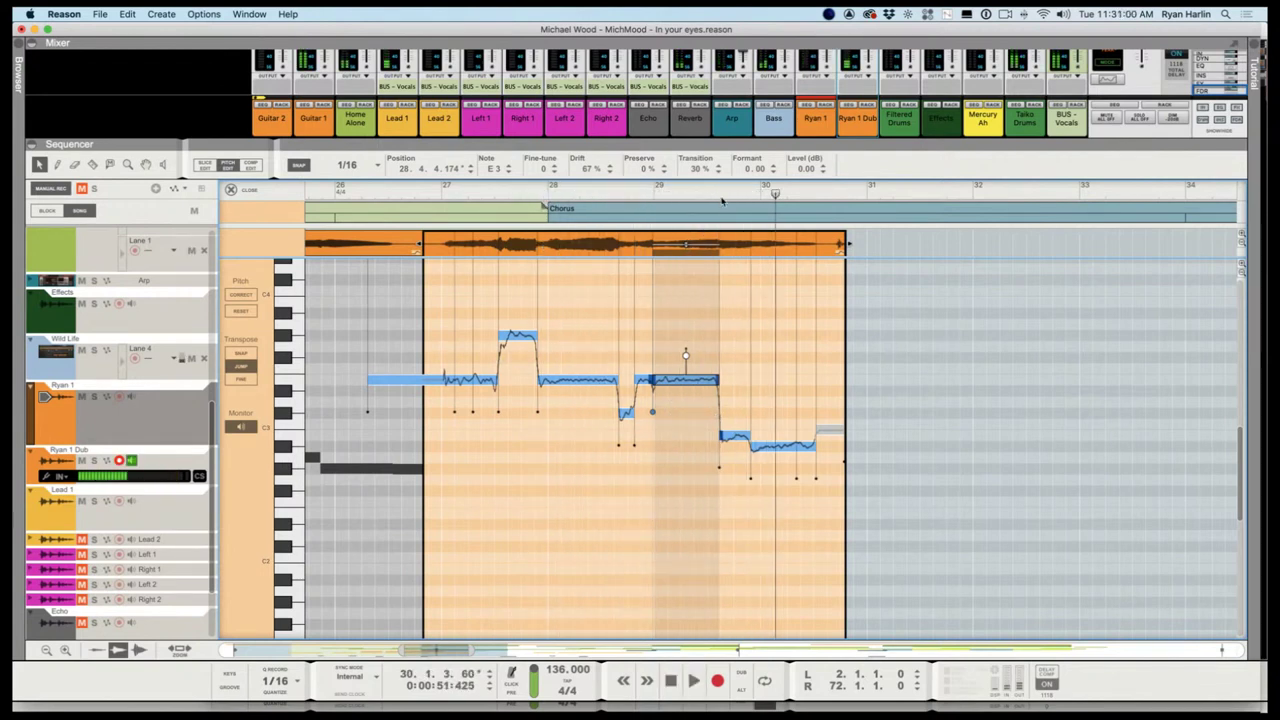
Select the short note that follows the long E3 note in bar 29
left_click(735, 437)
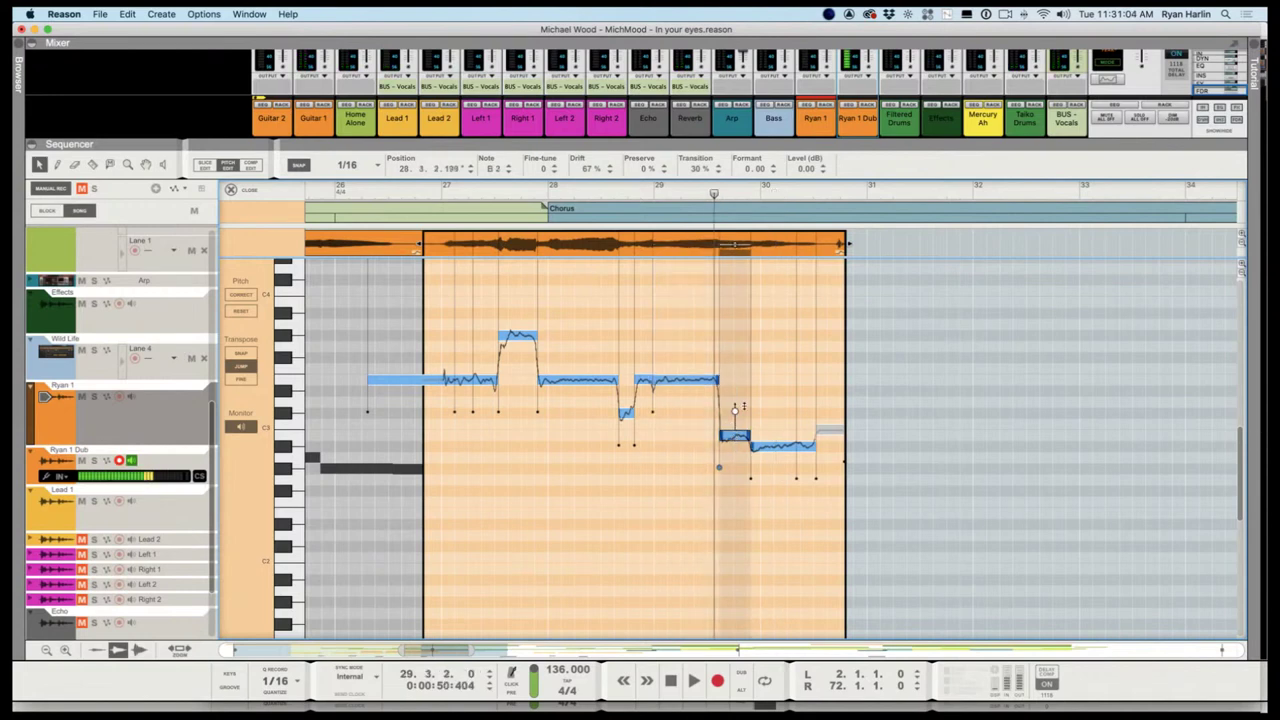
Raise the last two notes of the vocal phrase, around bar 30, to B2 and play back the phrase's ending
key("space")
key("space")
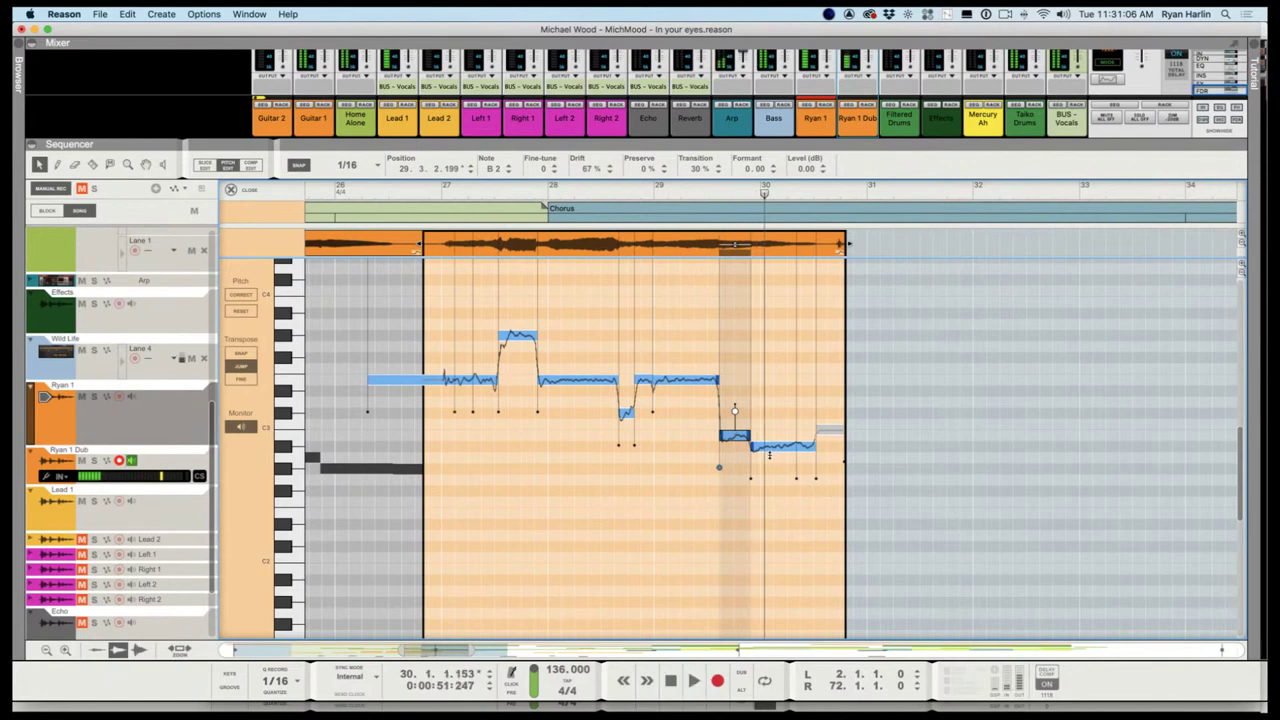
left_click(770, 450)
left_click_drag(774, 460, 802, 439)
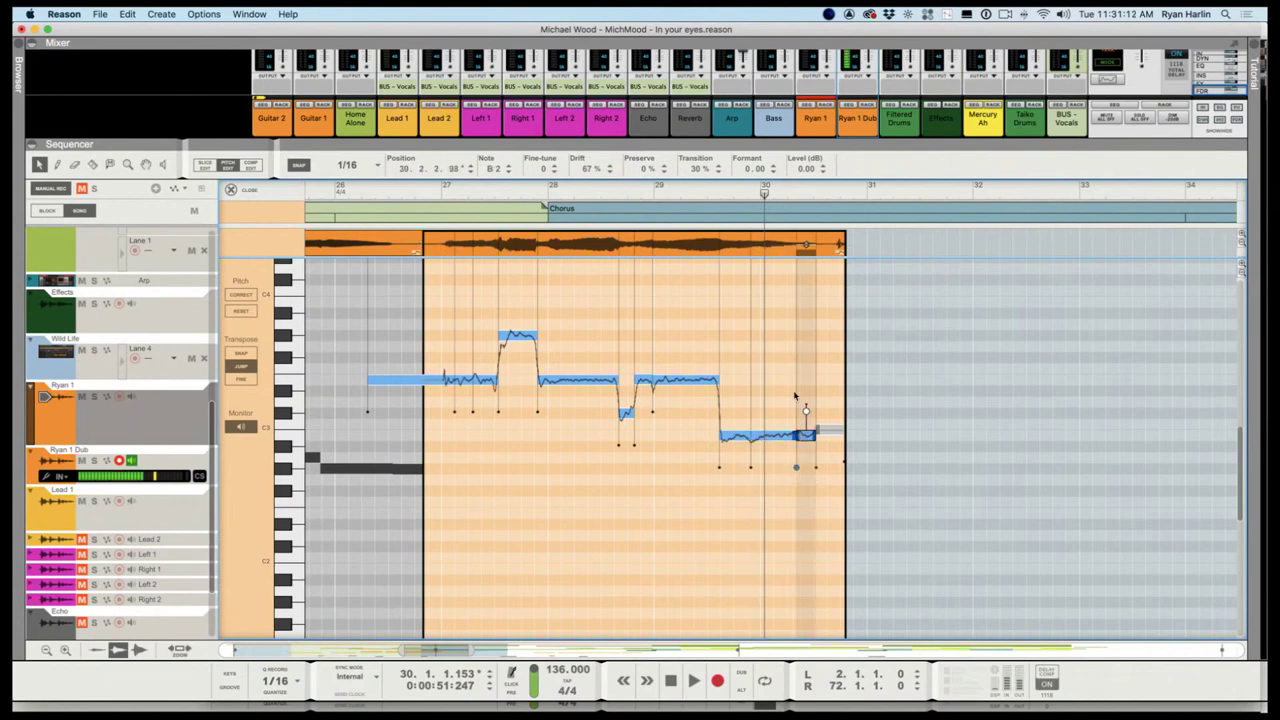
left_click(753, 190)
key("space")
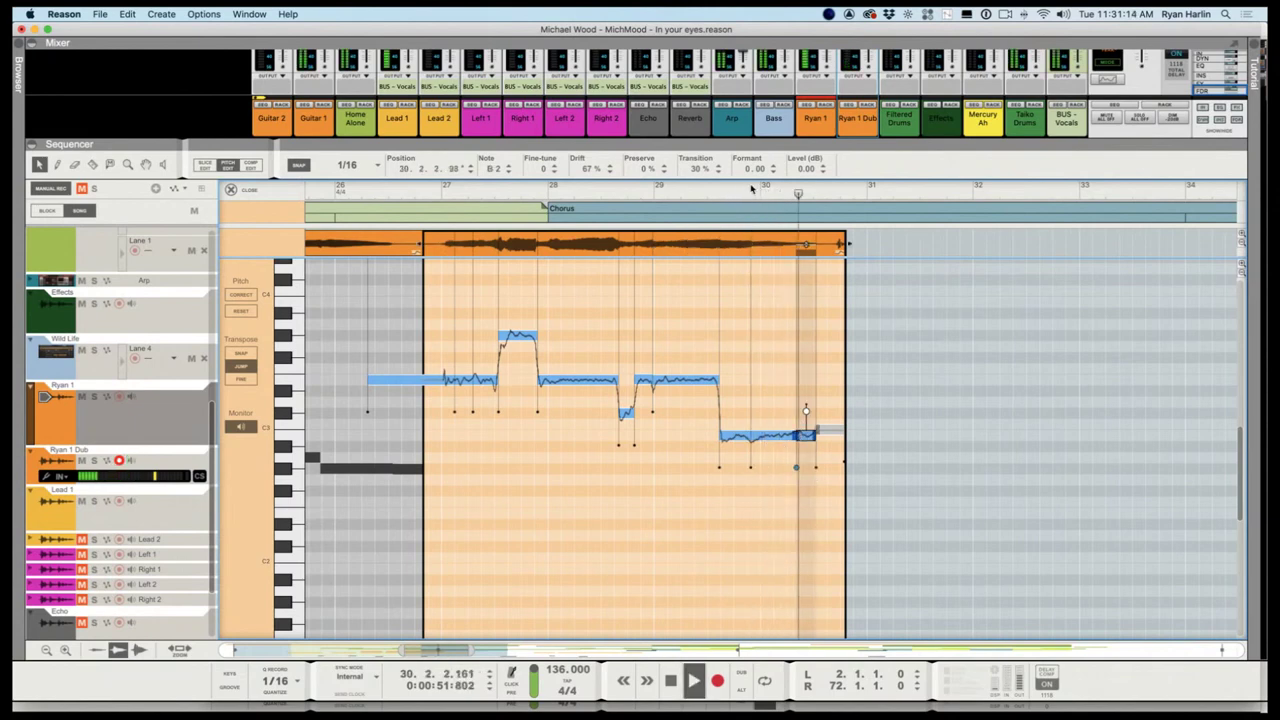
left_click(734, 190)
key("space")
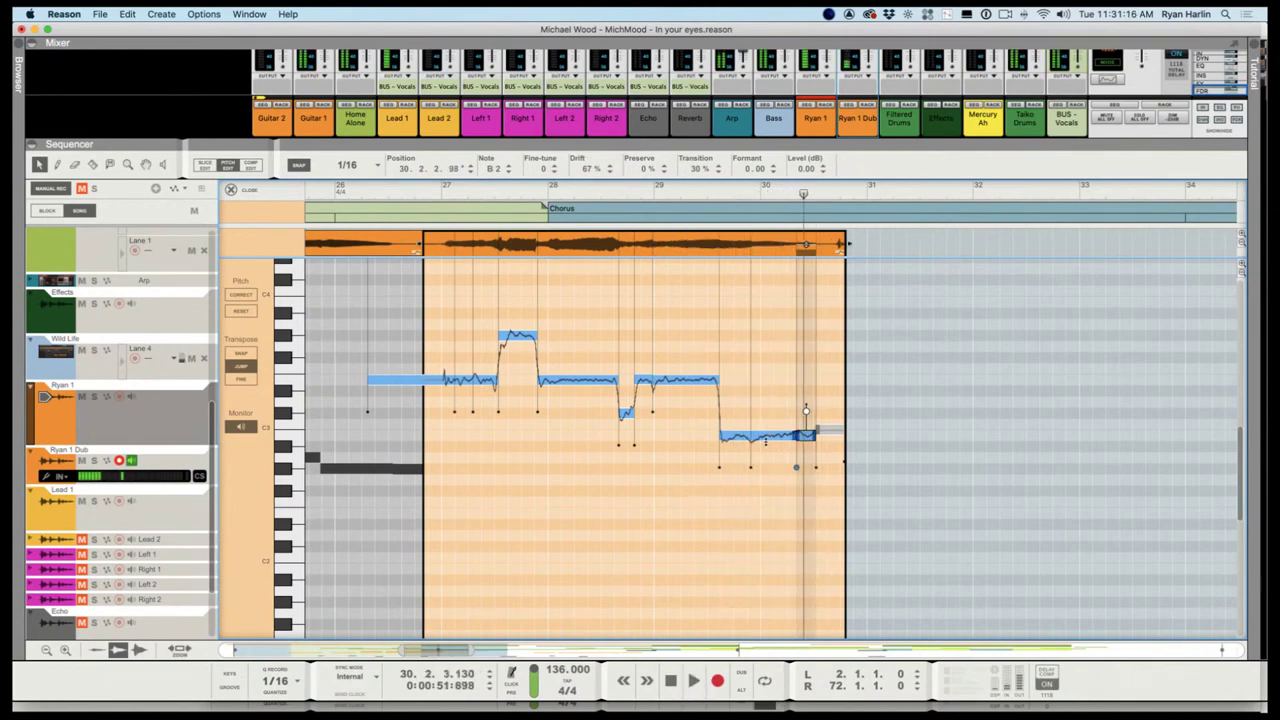
Raise the vocal note starting at 29.3 to C#3 and play back the phrase's ending to judge it
left_click(632, 190)
key("space")
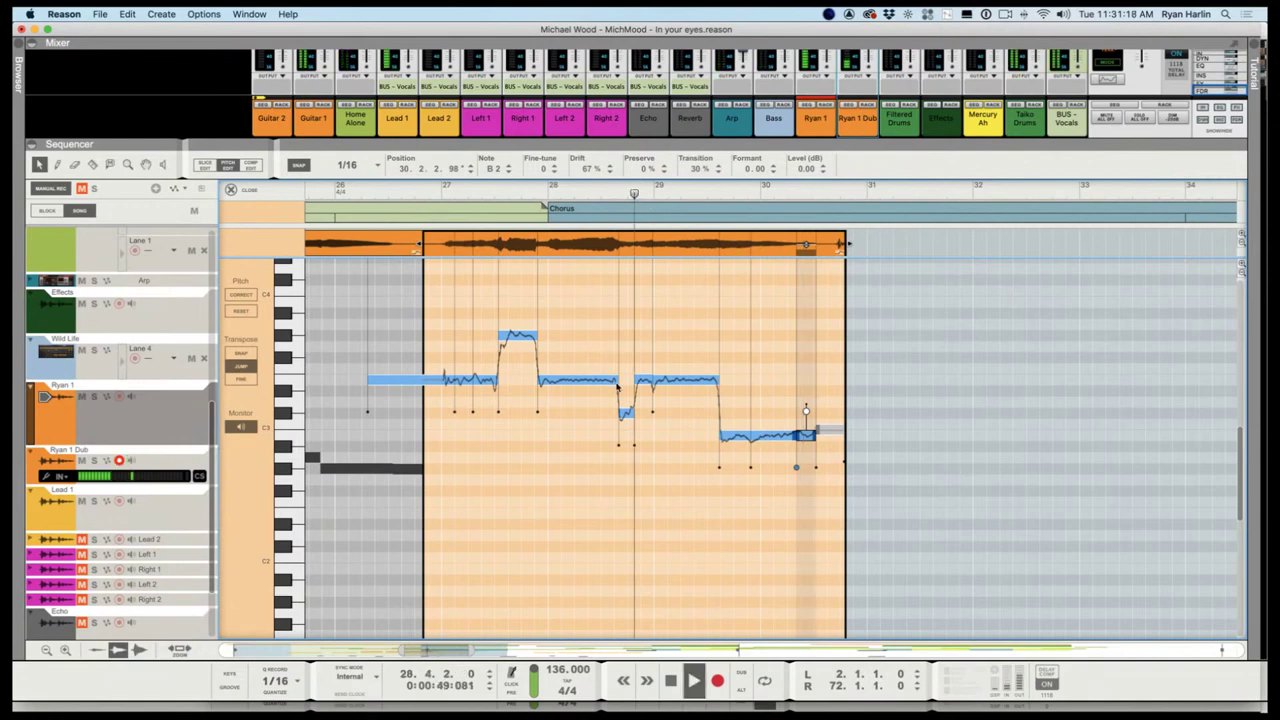
key("space")
double_click(750, 436)
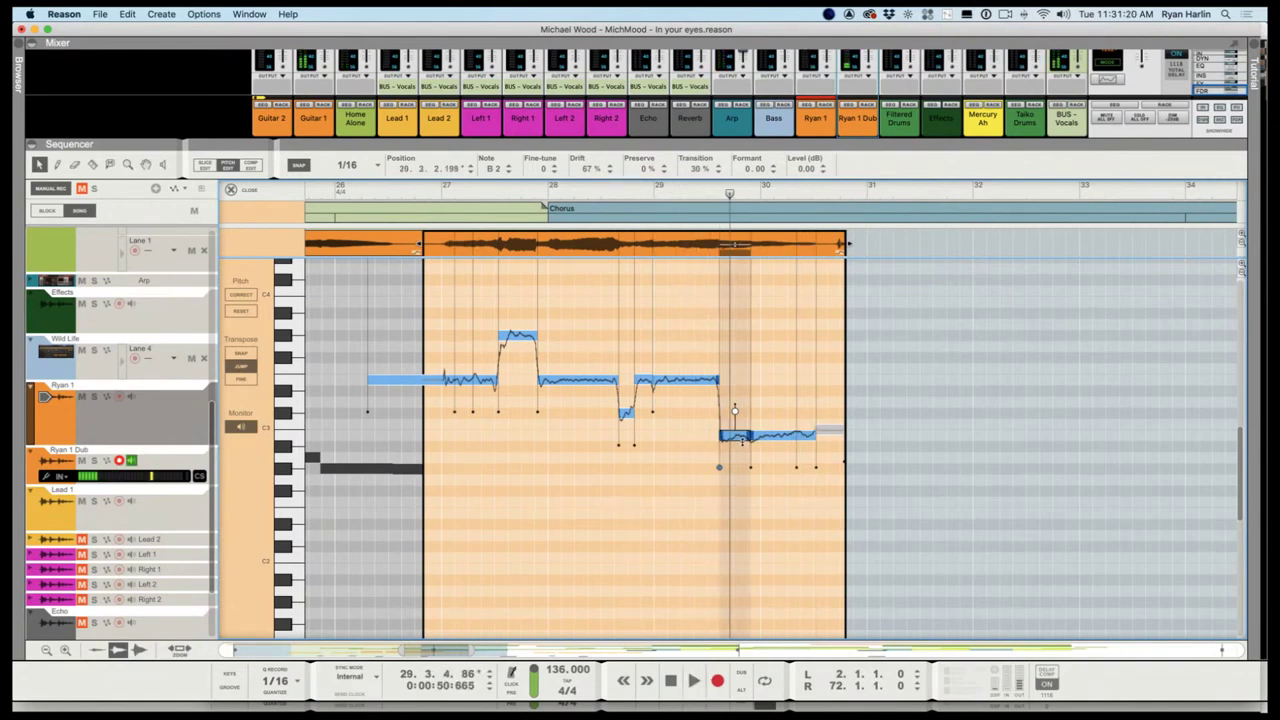
left_click_drag(740, 434, 742, 411)
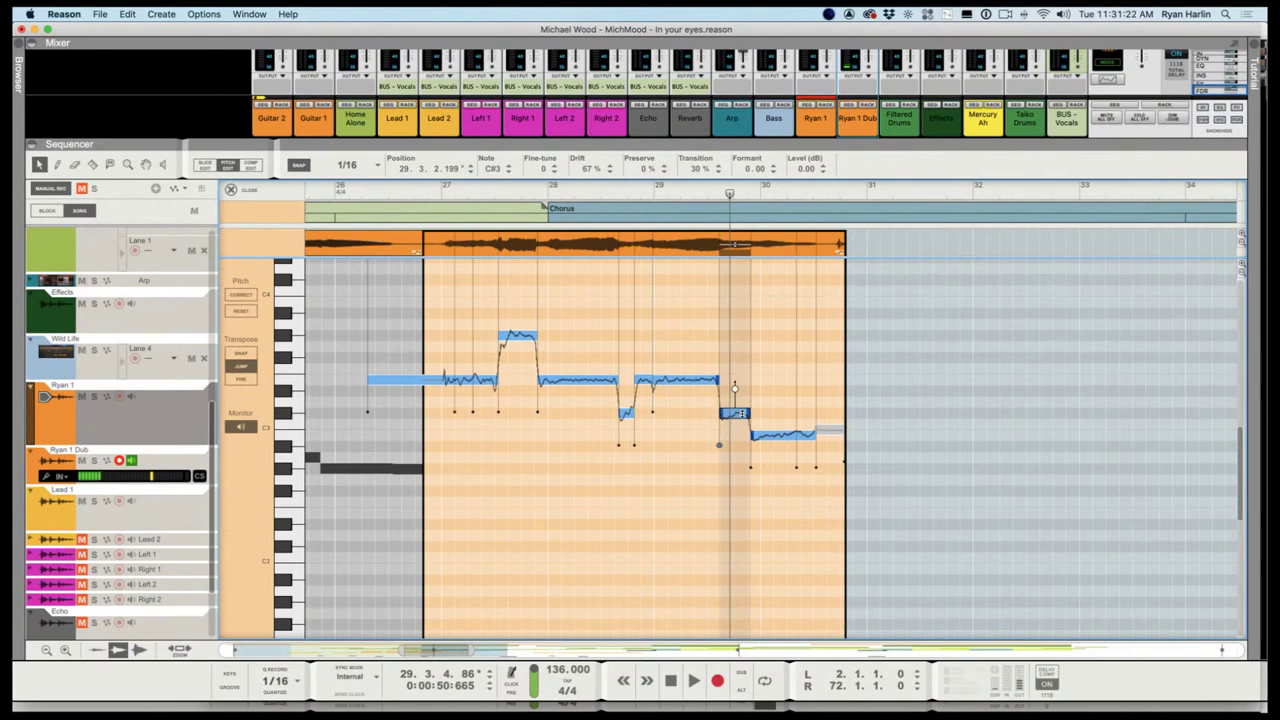
left_click(701, 185)
key("space")
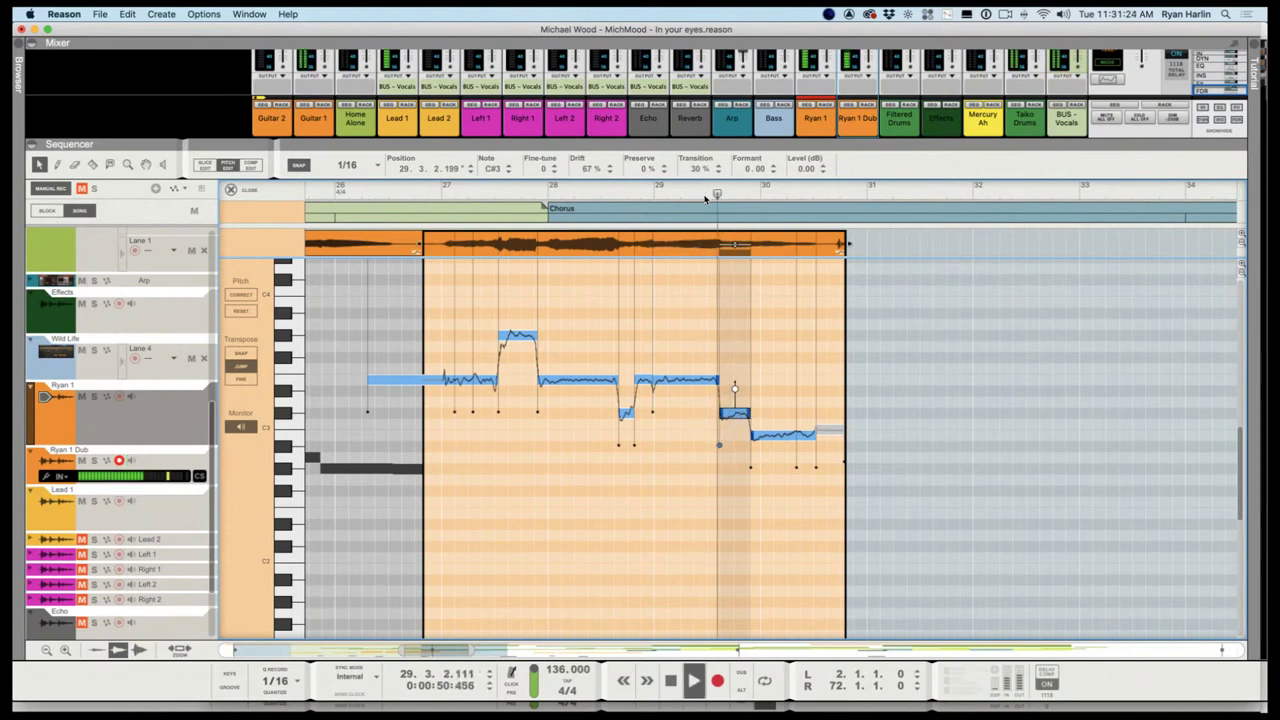
key("space")
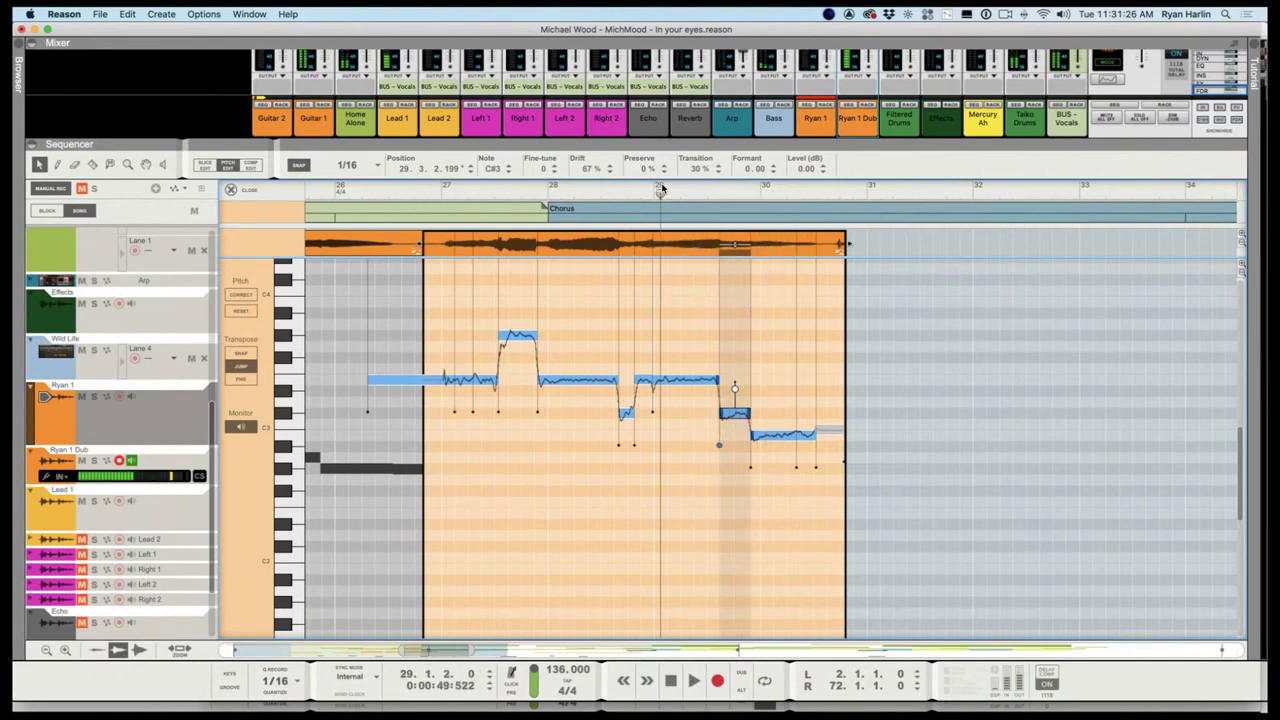
left_click(94, 461)
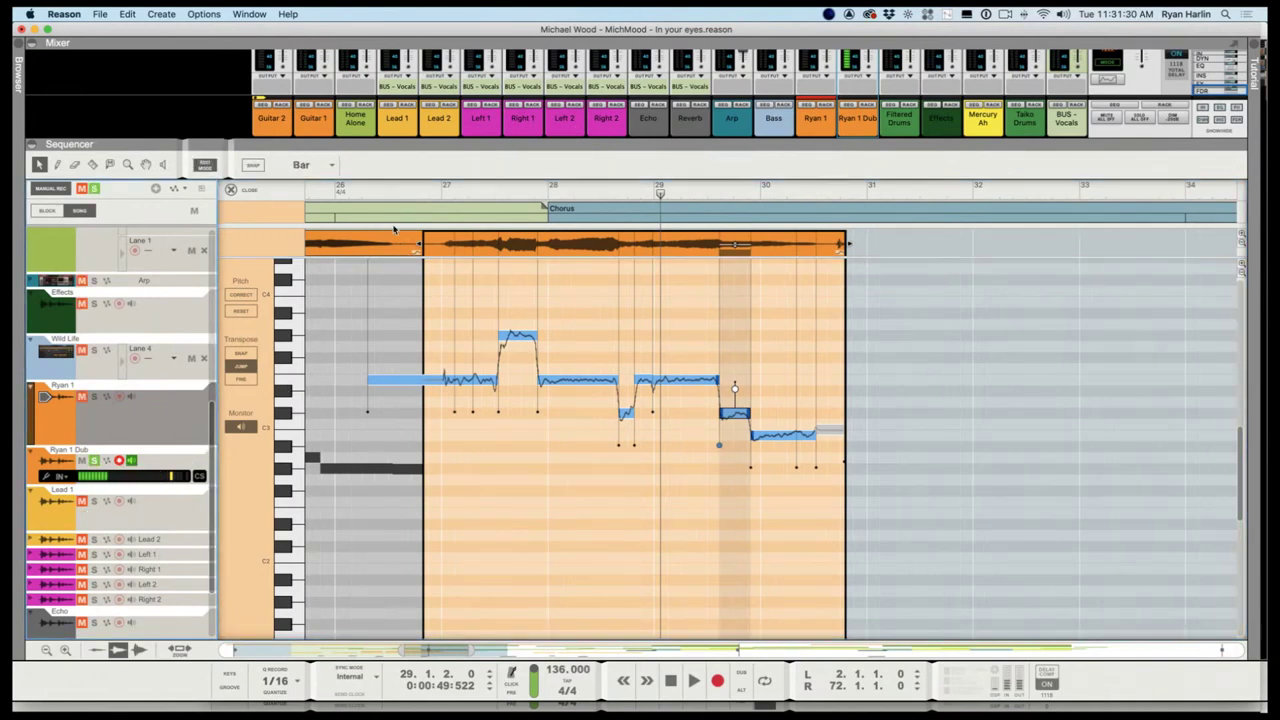
left_click(438, 193)
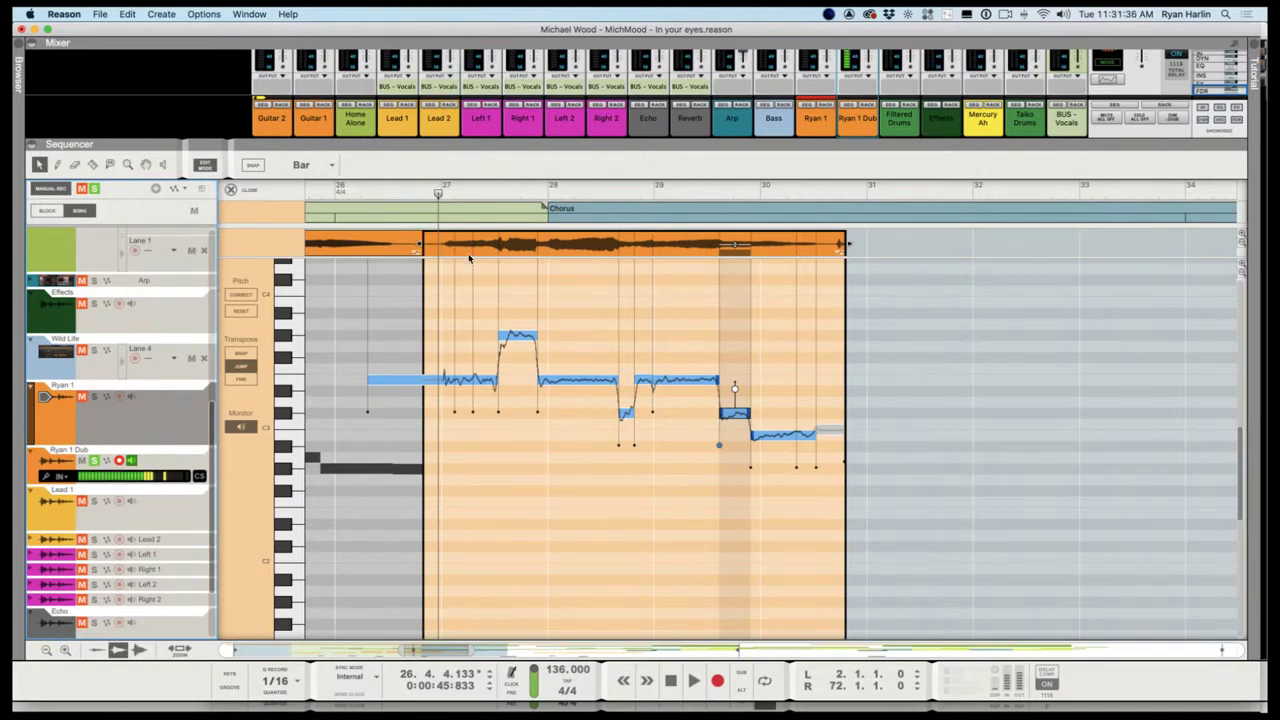
key("space")
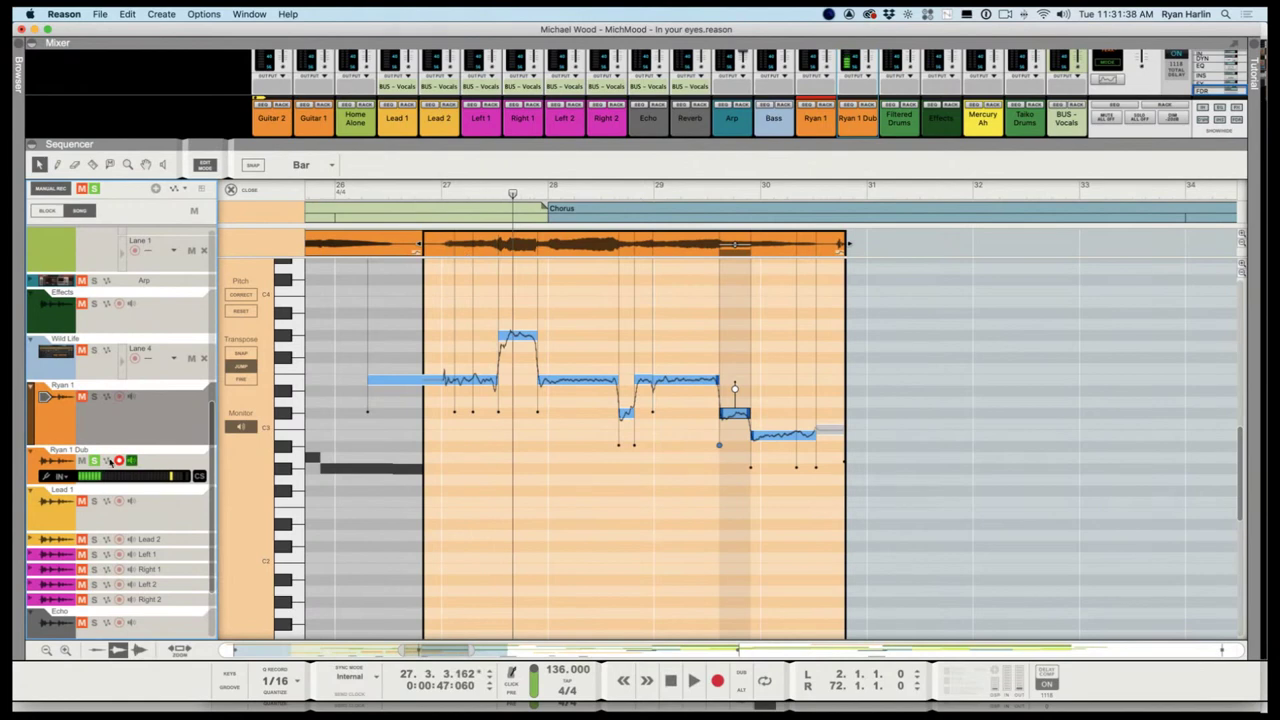
left_click(95, 461)
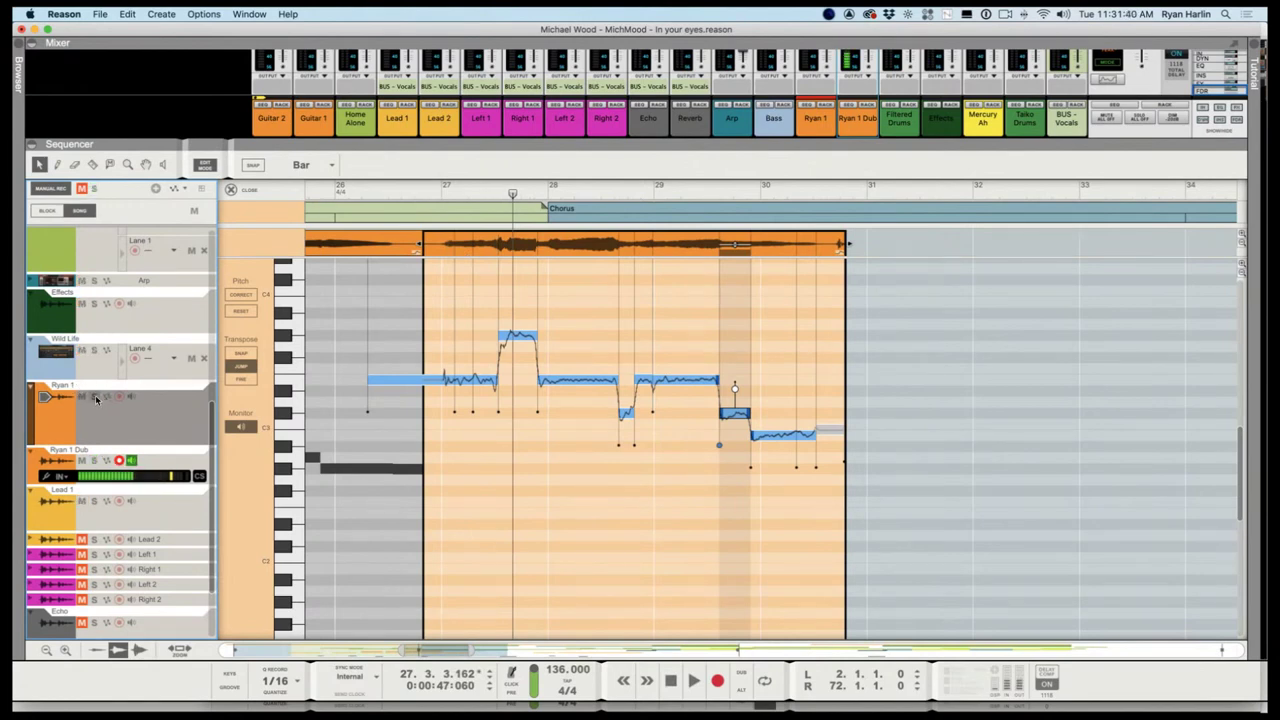
Solo the main orange vocal track and play the pitch-edited phrase from just before bar 27
left_click(95, 397)
left_click(424, 186)
key("space")
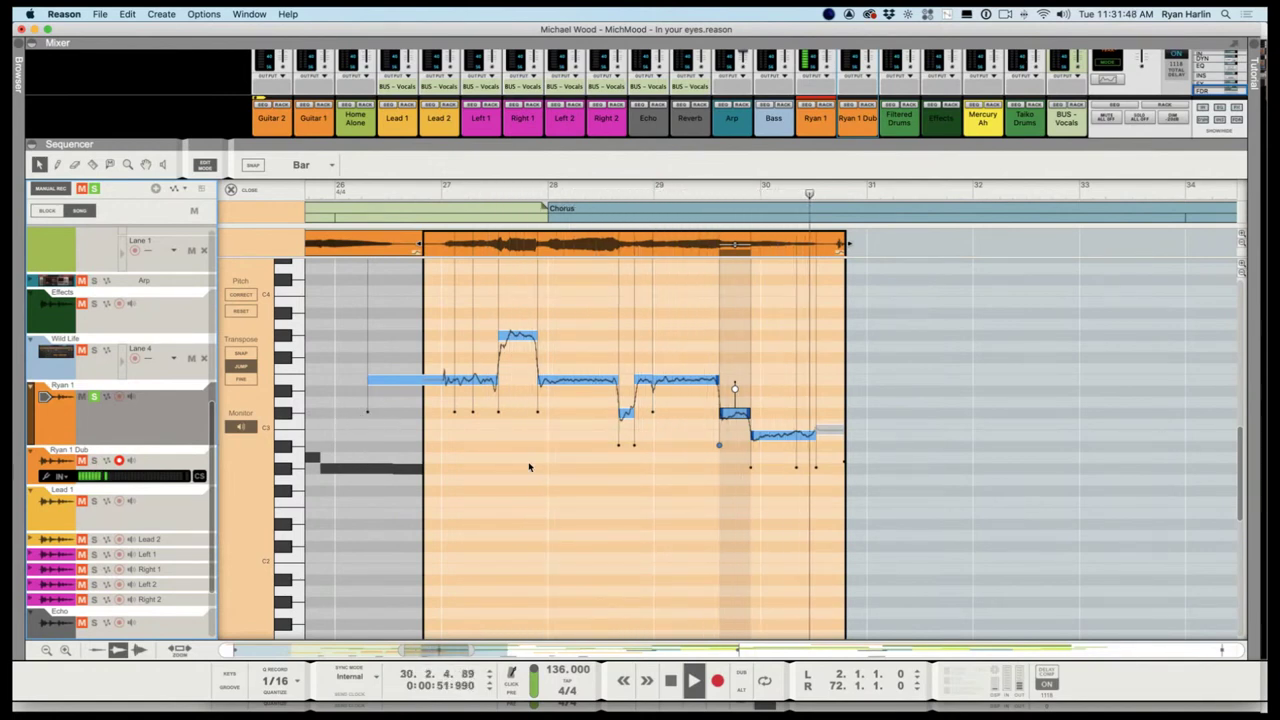
left_click(94, 396)
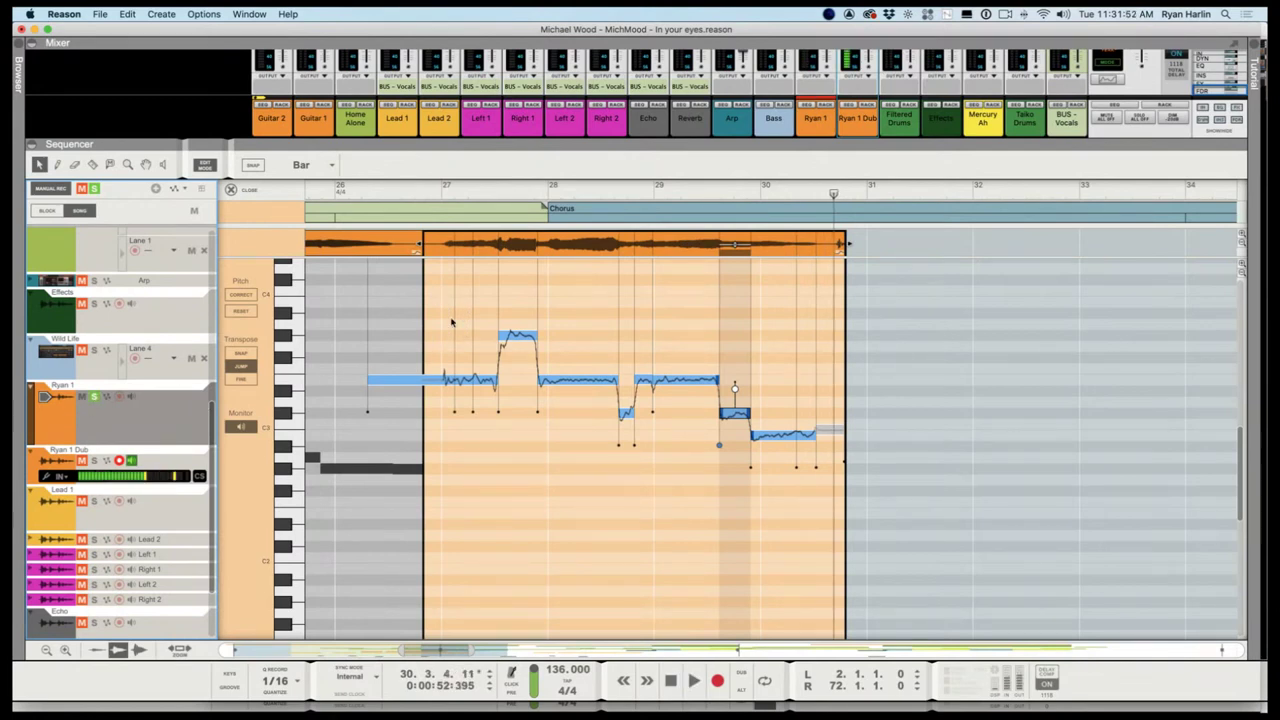
Reset the pitch of all notes in the vocal phrase and play back the uncorrected take
left_click_drag(430, 288, 808, 515)
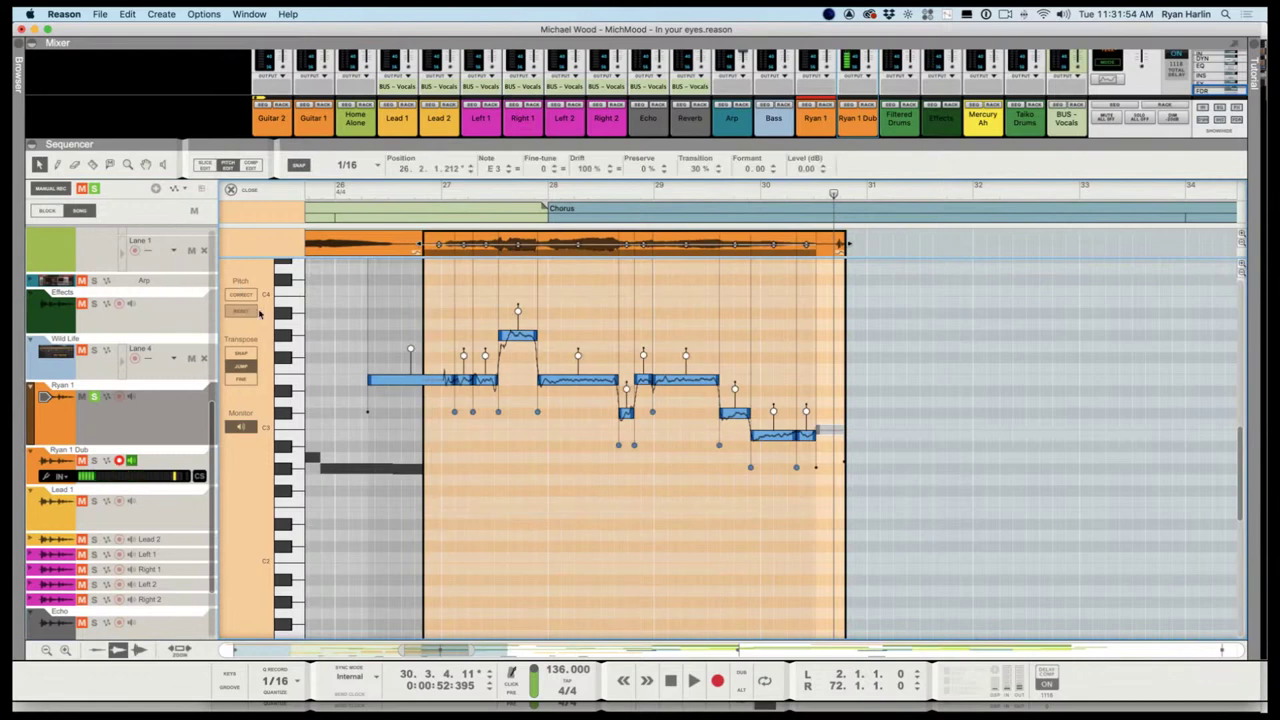
left_click(249, 313)
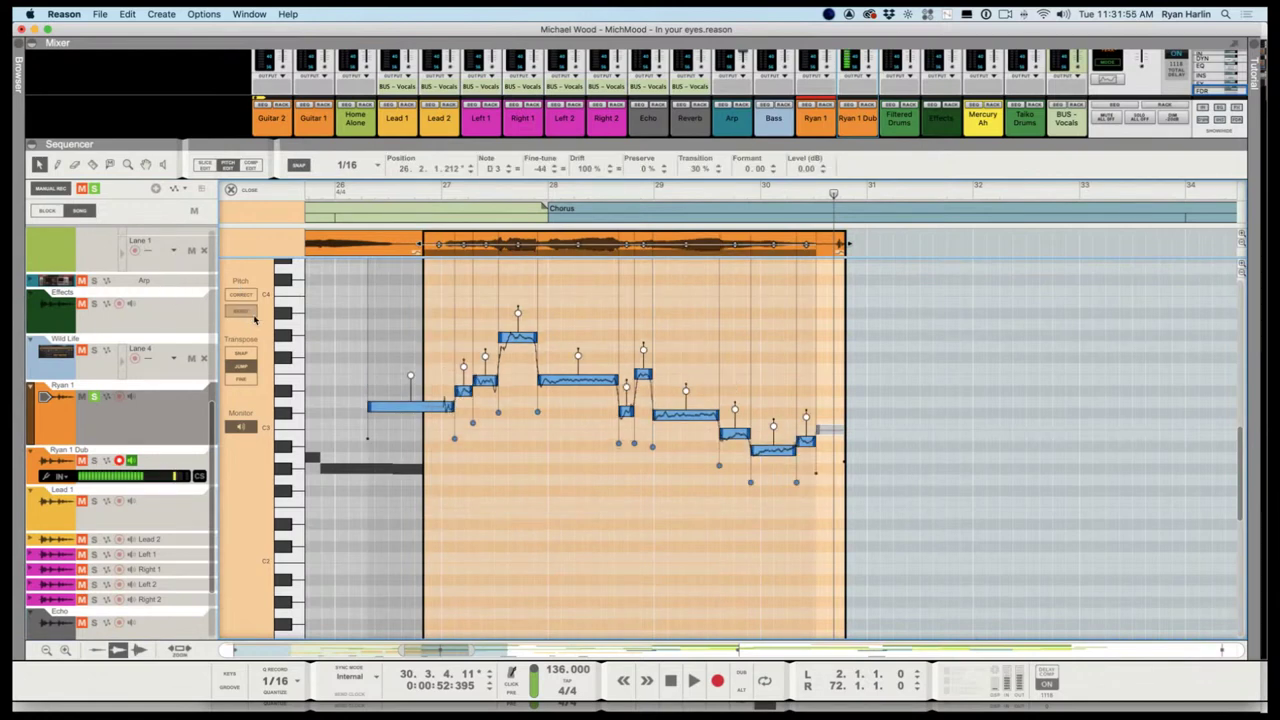
left_click(412, 192)
key("space")
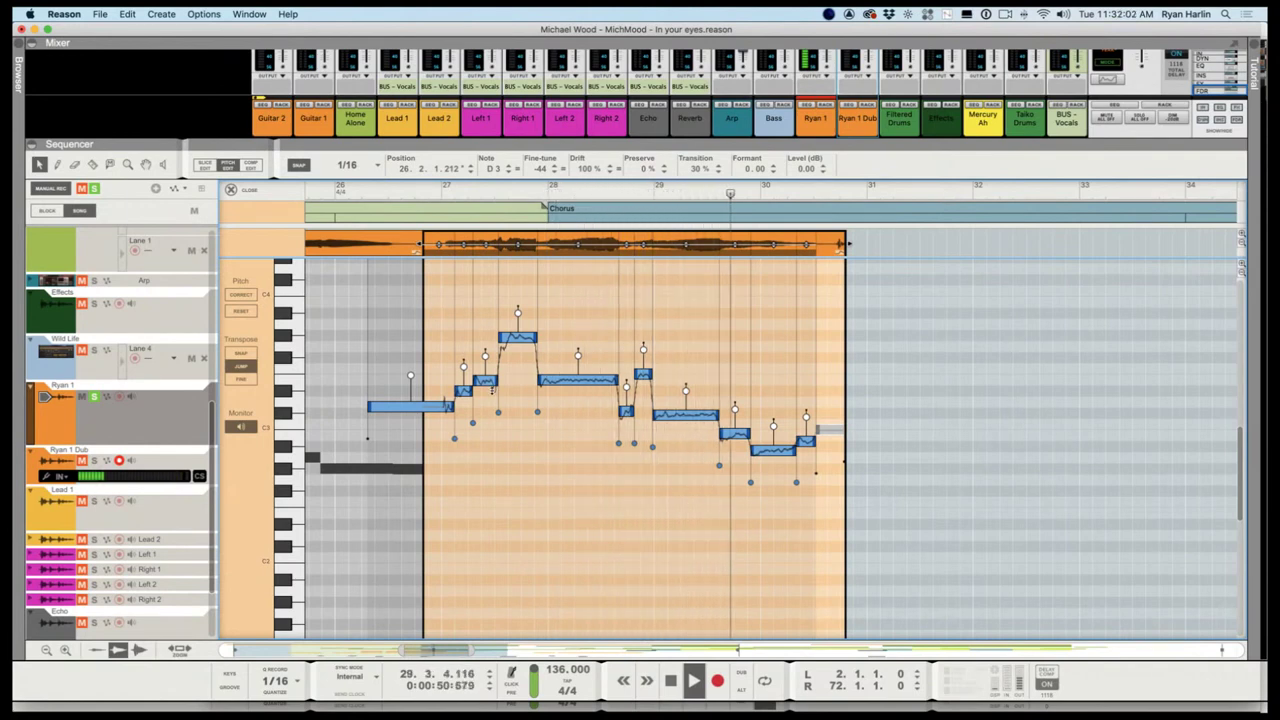
key("space")
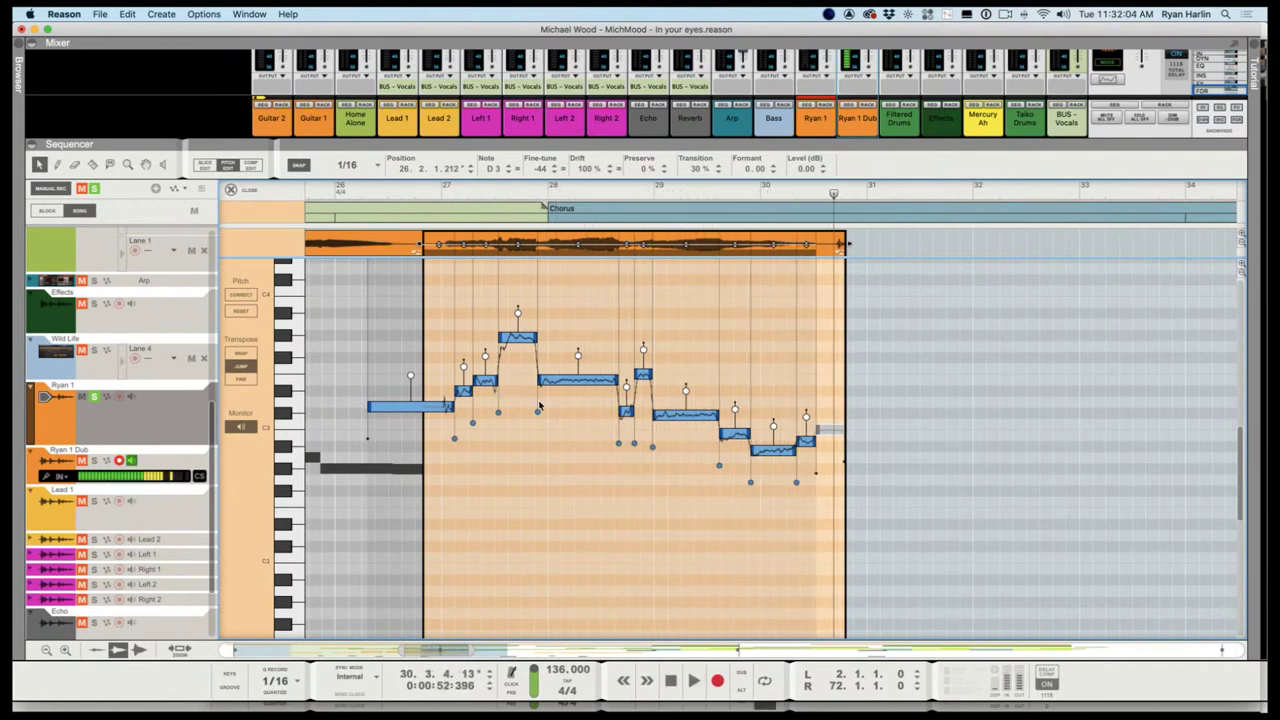
Undo the pitch reset and play the pitch-edited vocal phrase for comparison
left_click(622, 410)
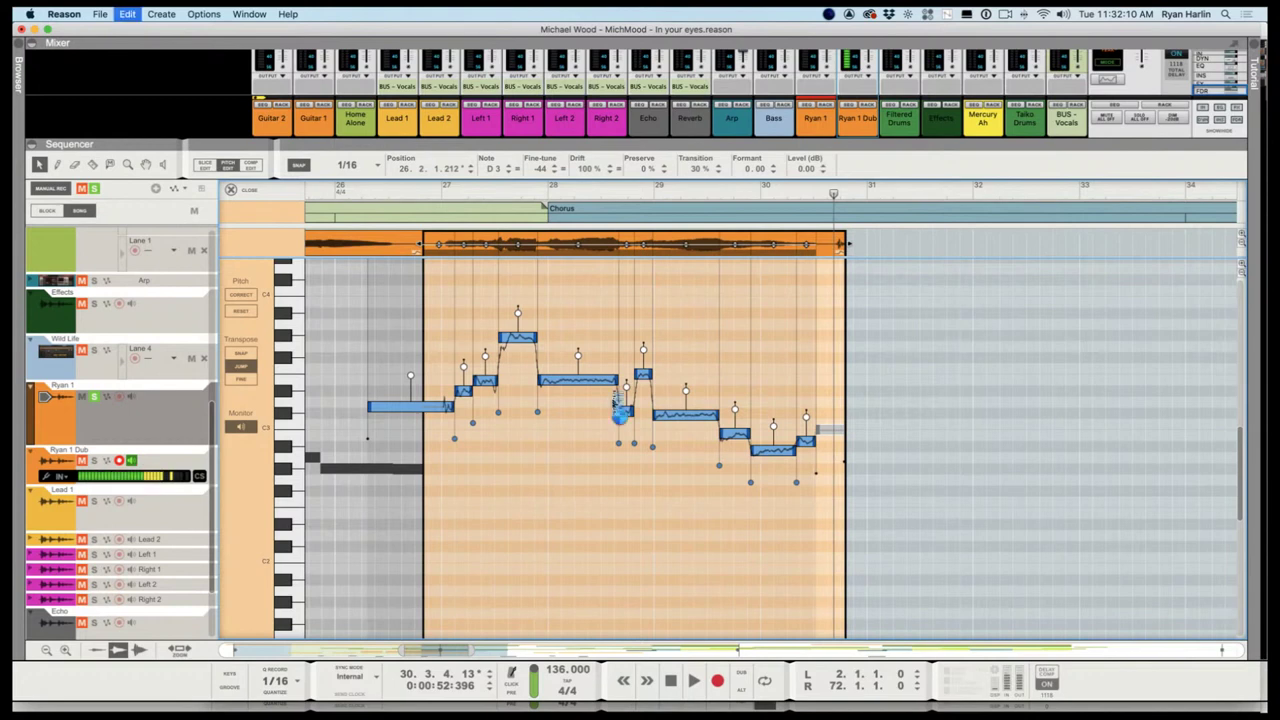
key("super+z")
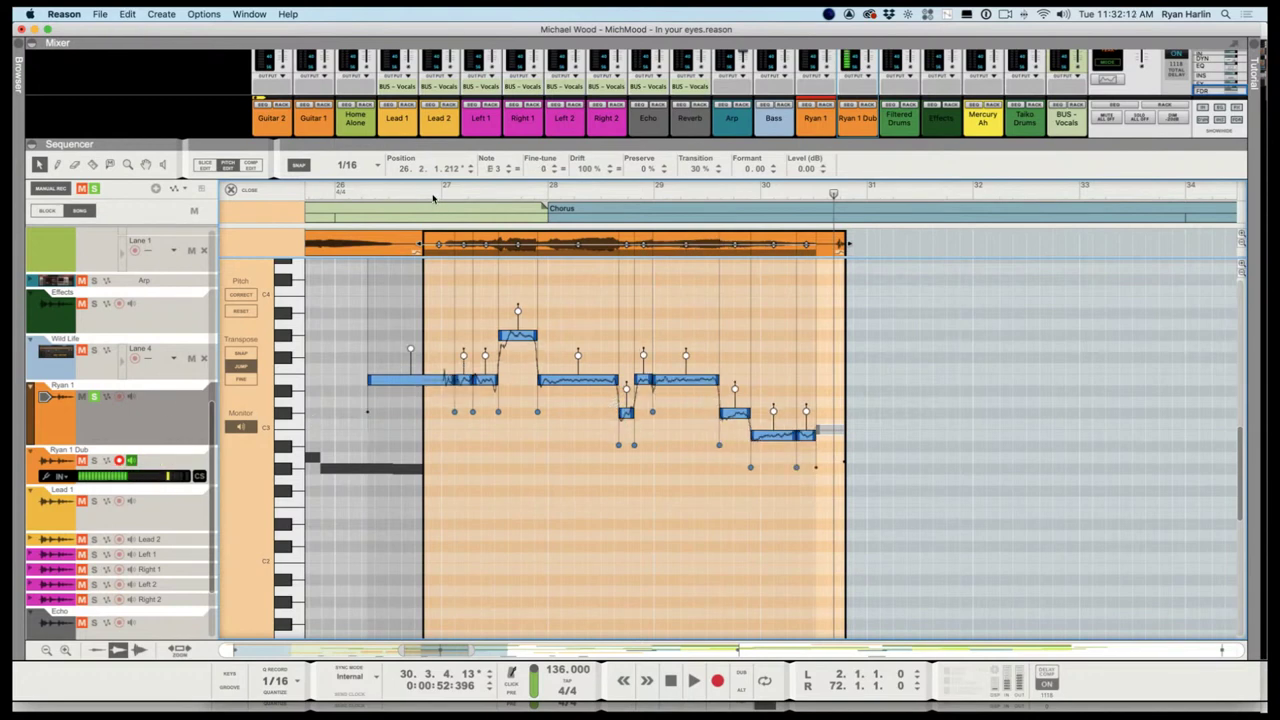
left_click(434, 194)
key("space")
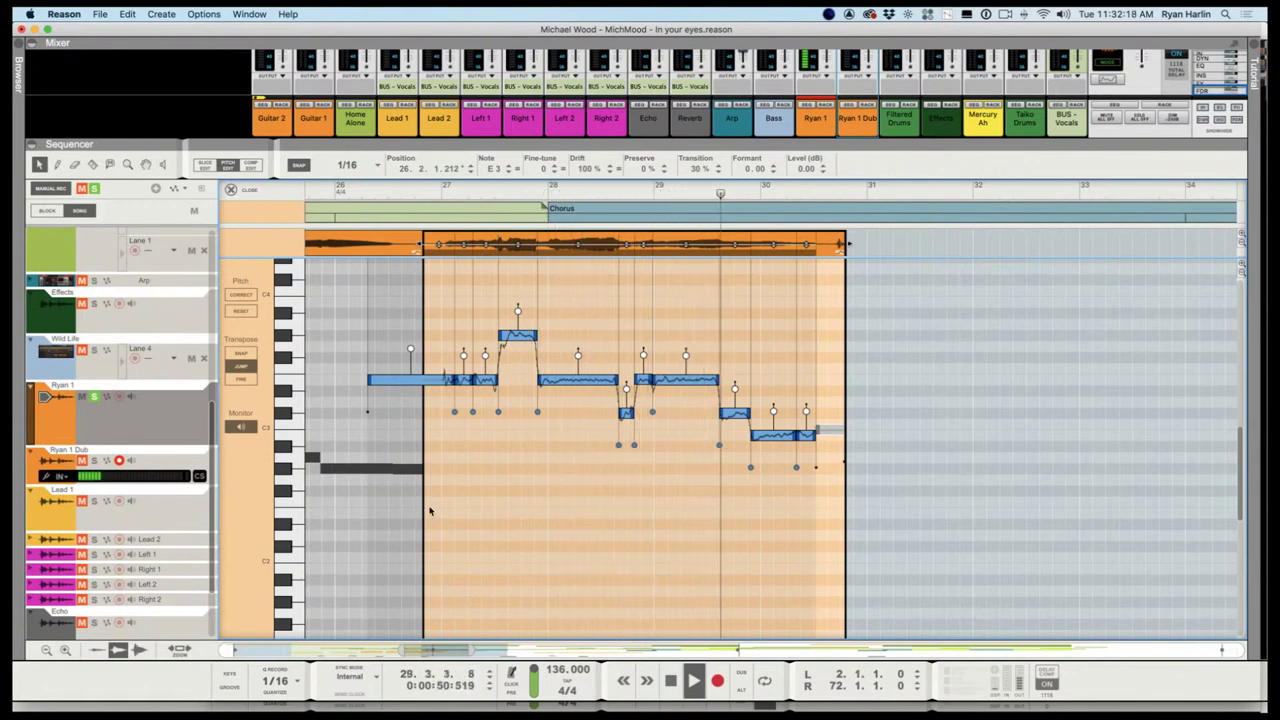
key("space")
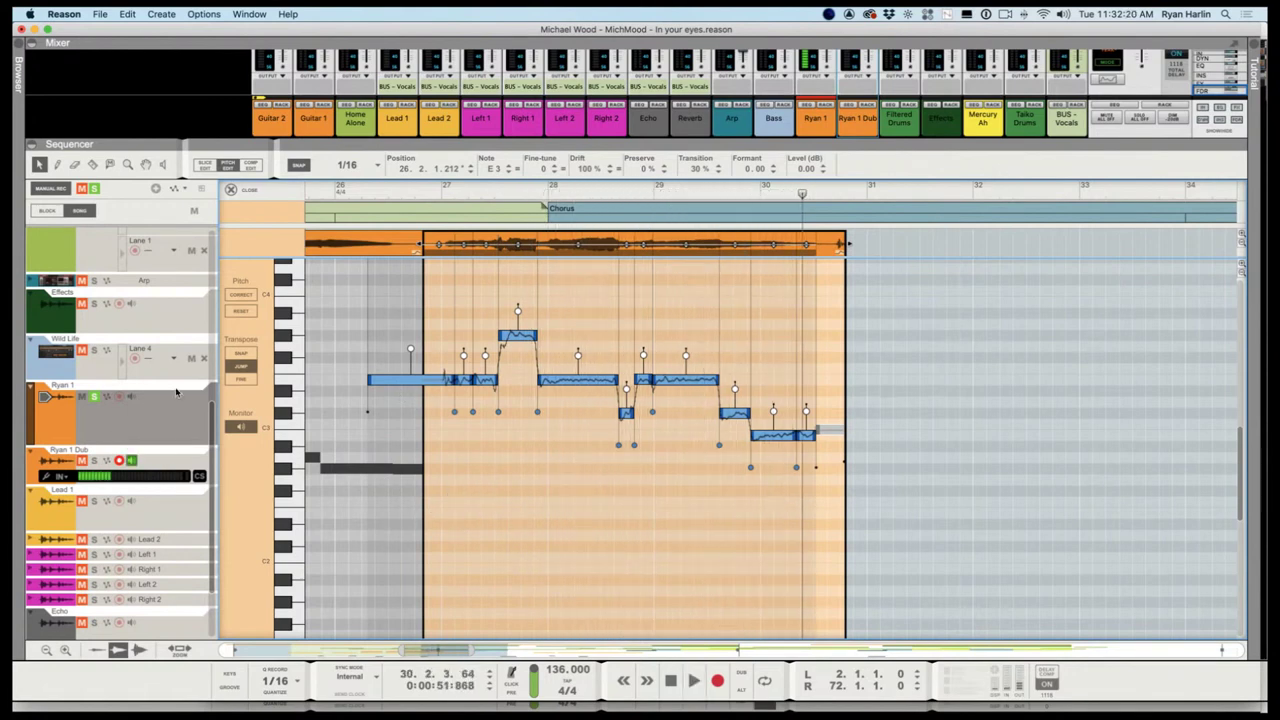
Turn off the main vocal track's solo and play the phrase in the full mix from just before bar 27
left_click(106, 398)
left_click(416, 193)
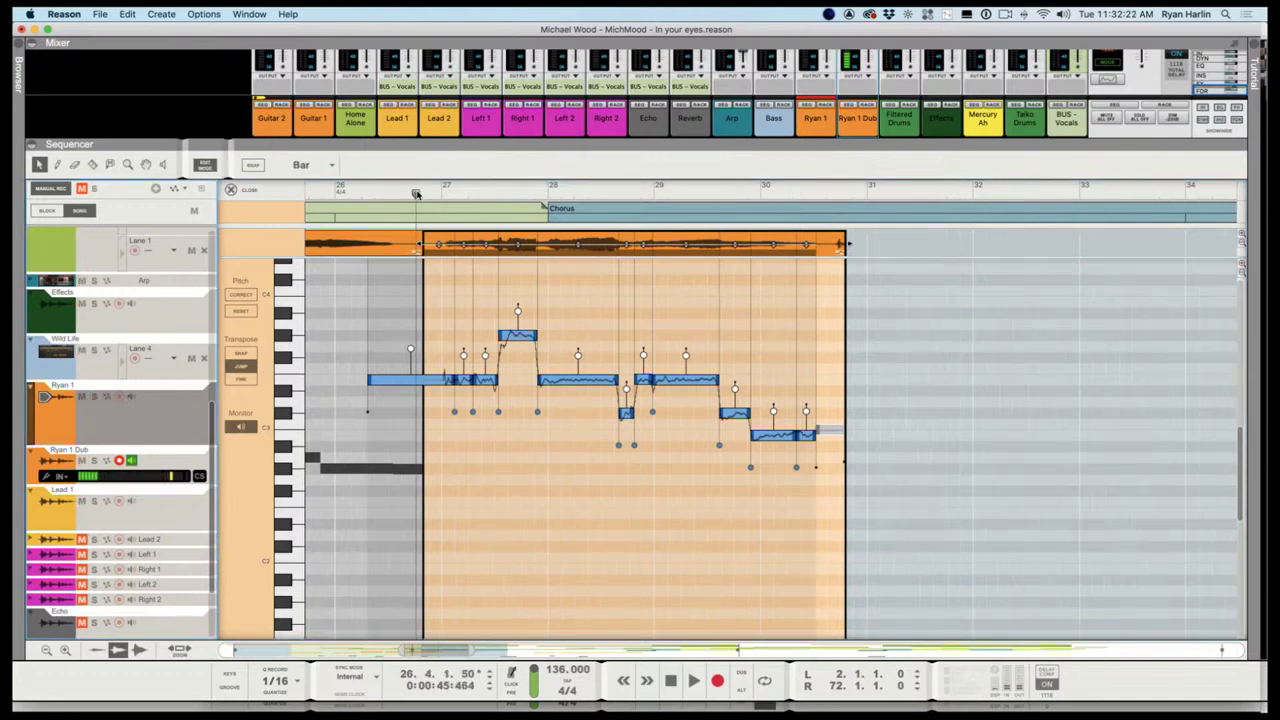
key("space")
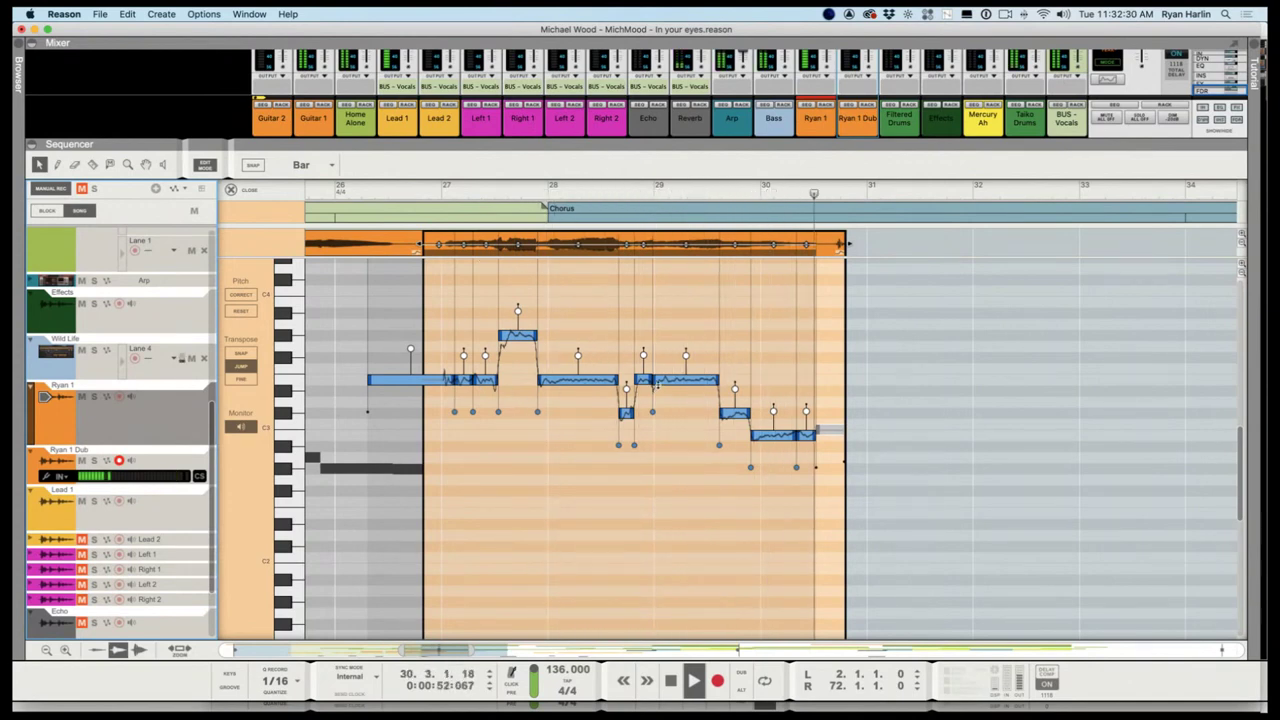
key("space")
Return to the arrangement, lengthen the edited vocal clip to 3.3.0.180, and place the playhead before it at about 25.3.4
key("Tab")
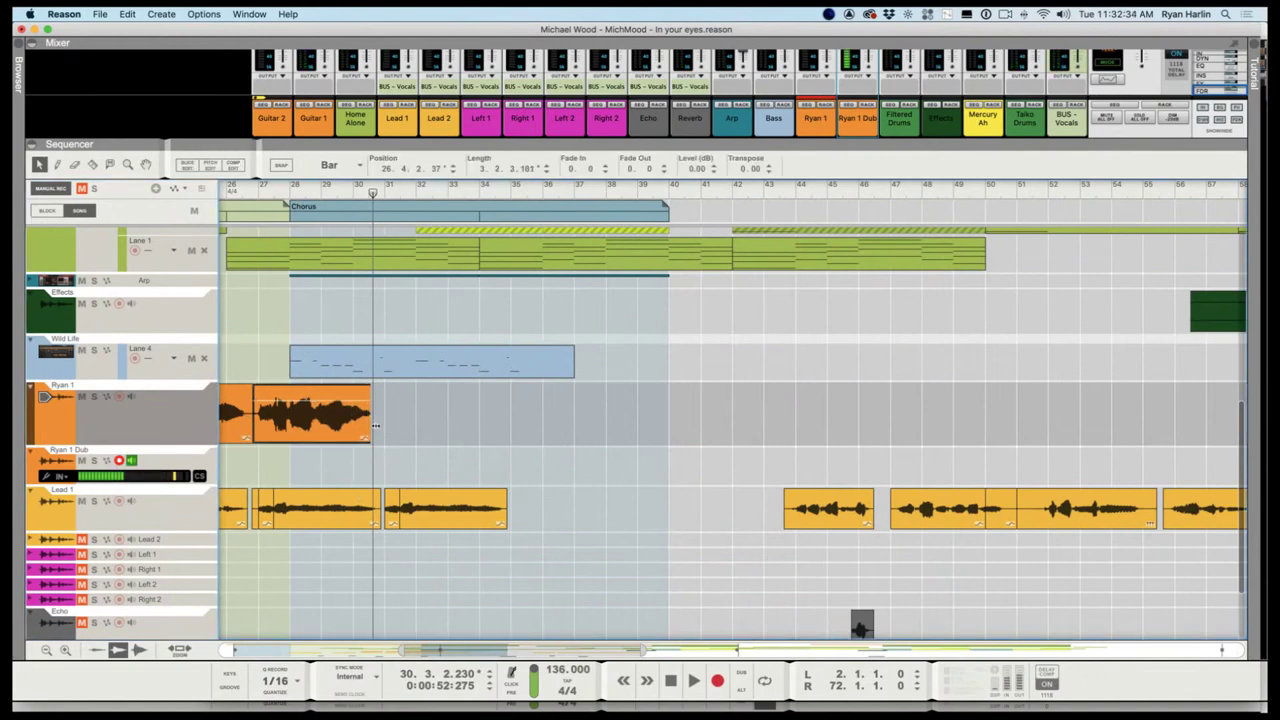
scroll(379, 428, "up", 5)
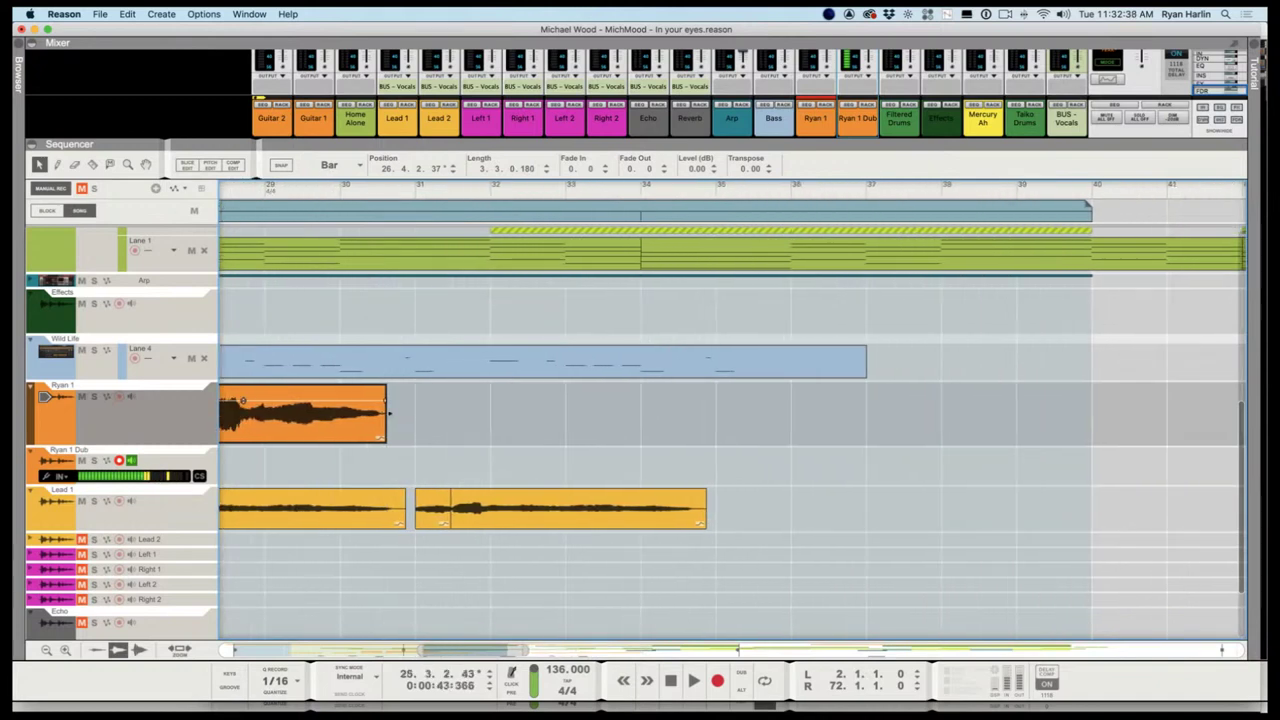
left_click_drag(210, 236, 349, 214)
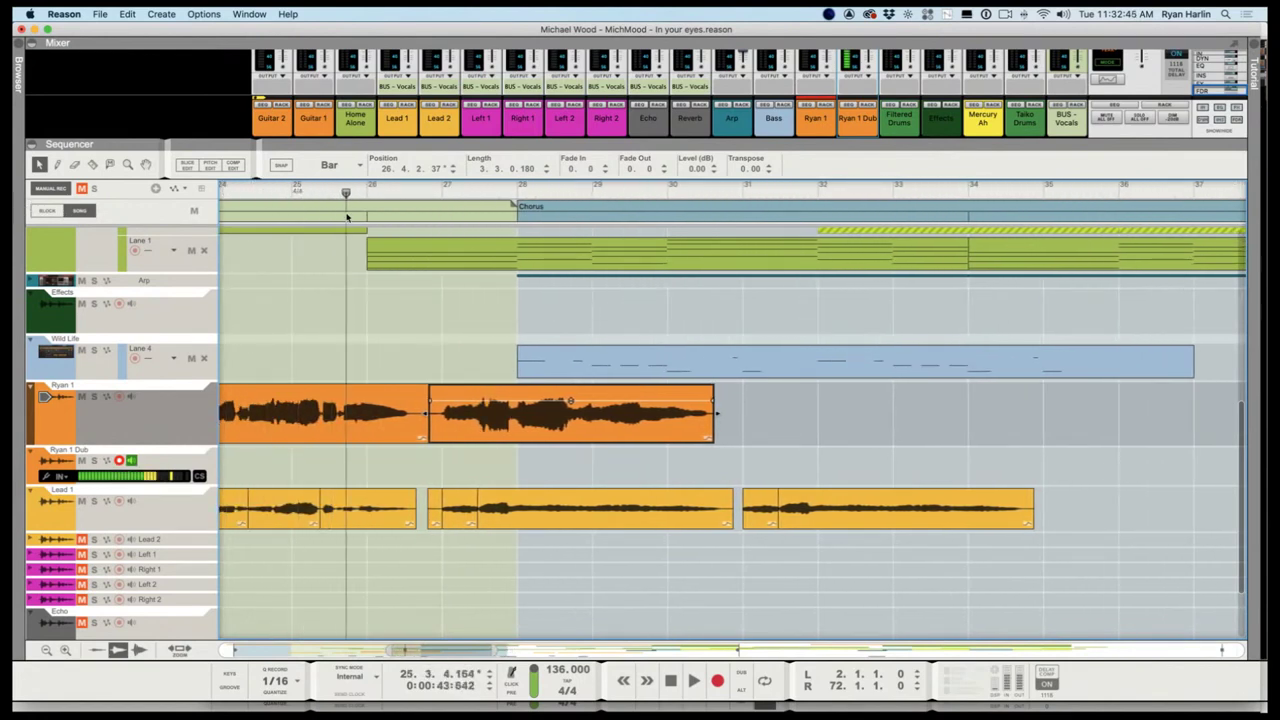
Solo the main vocal and dub tracks and turn on the dub's input monitoring during a trial playback with the click on
left_click(95, 397)
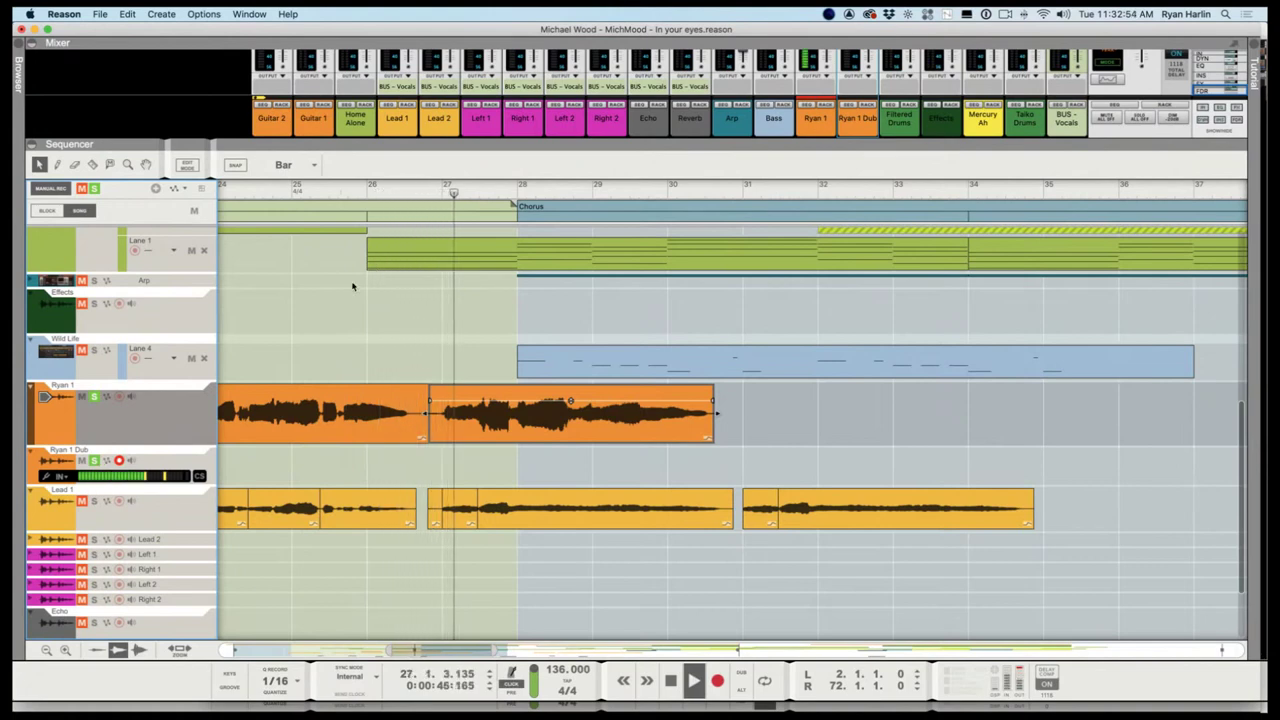
left_click(133, 460)
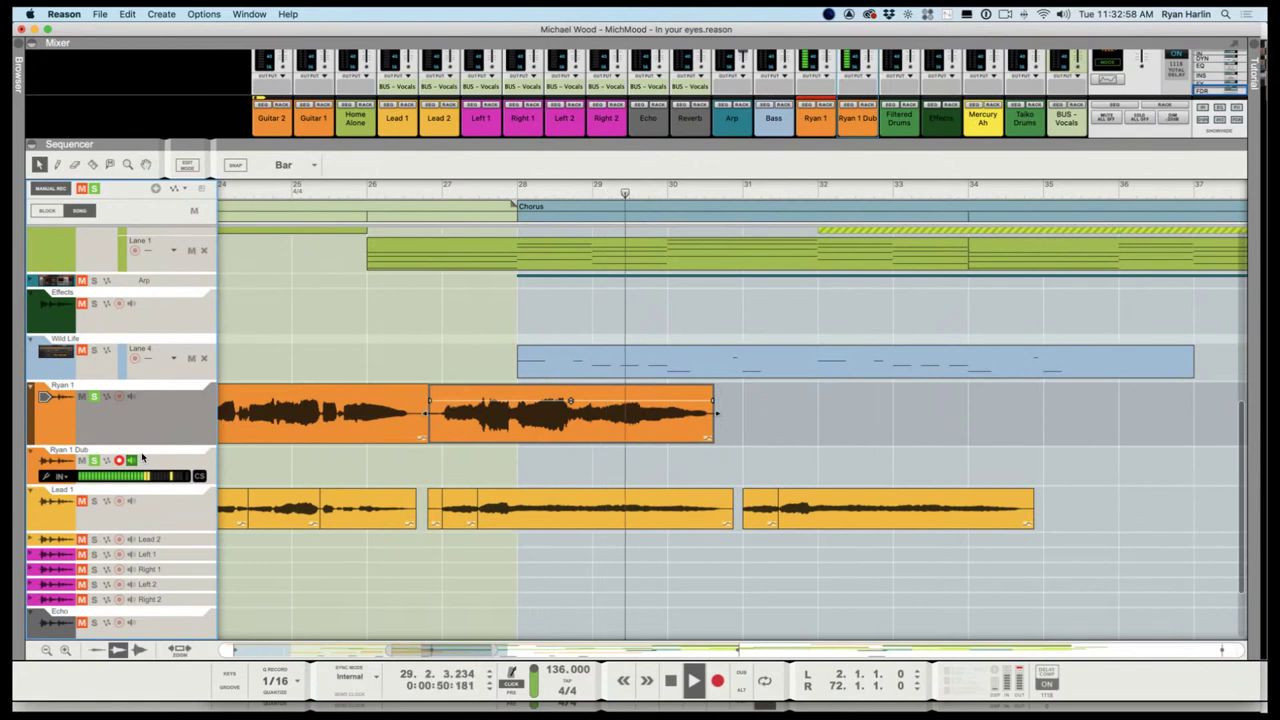
key("space")
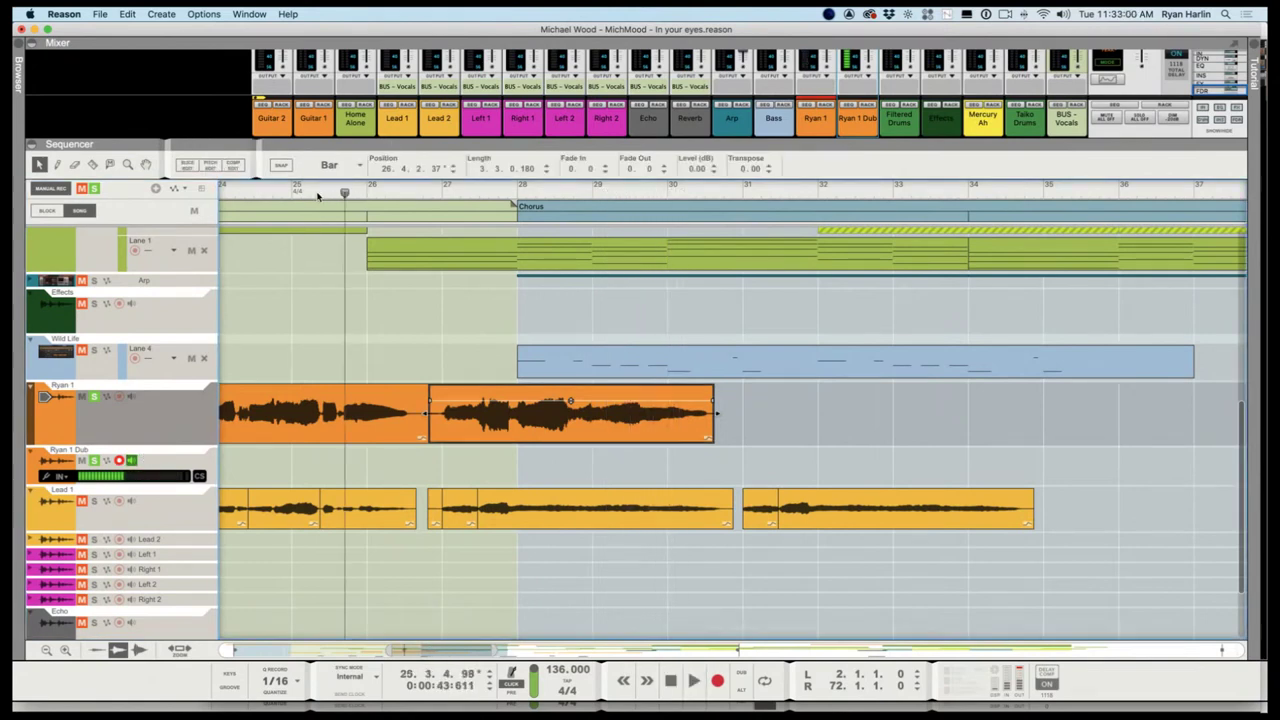
Record a take on the dub track from 24.3.3 past bar 31 and trim its silent start to just before bar 27
left_click_drag(318, 190, 265, 197)
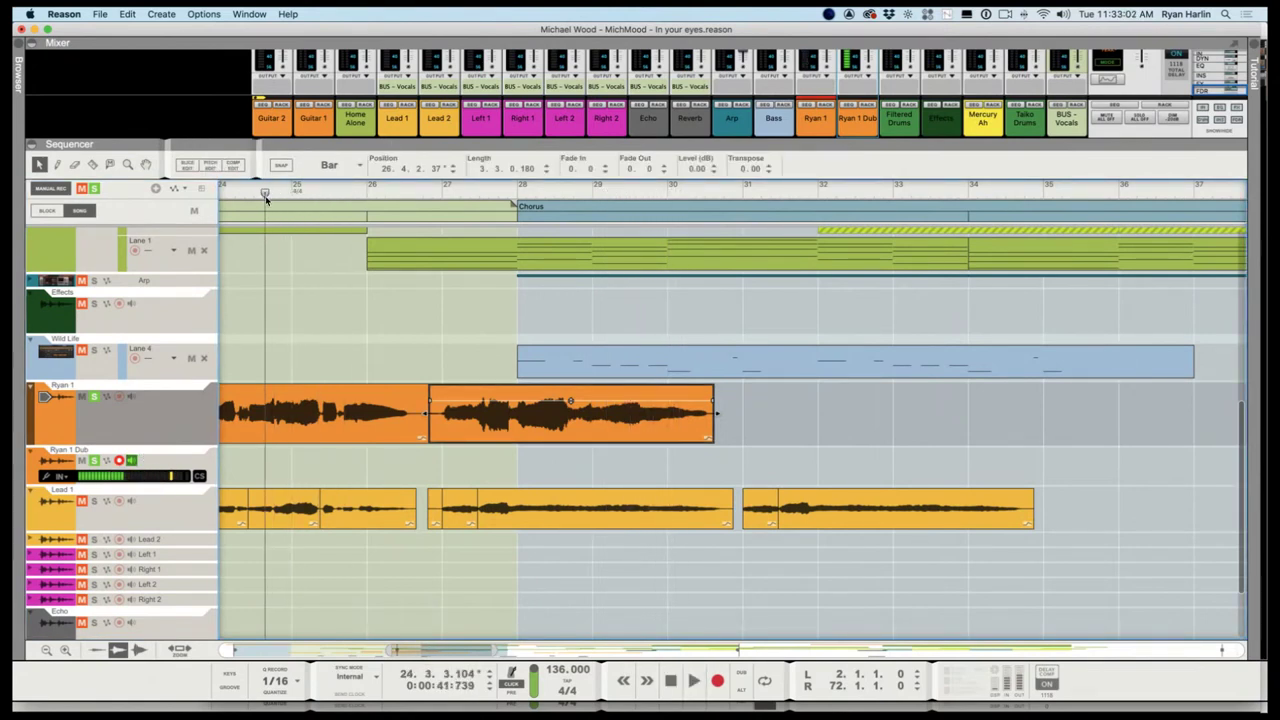
key("super+Return")
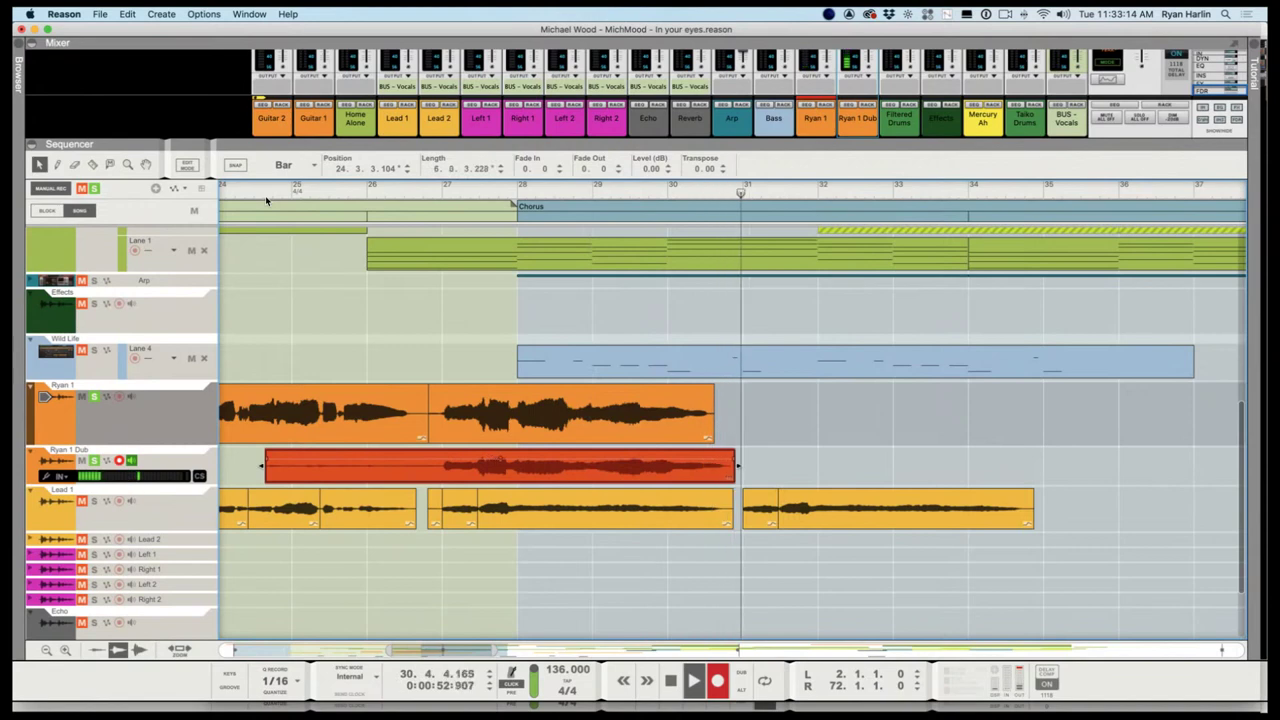
key("space")
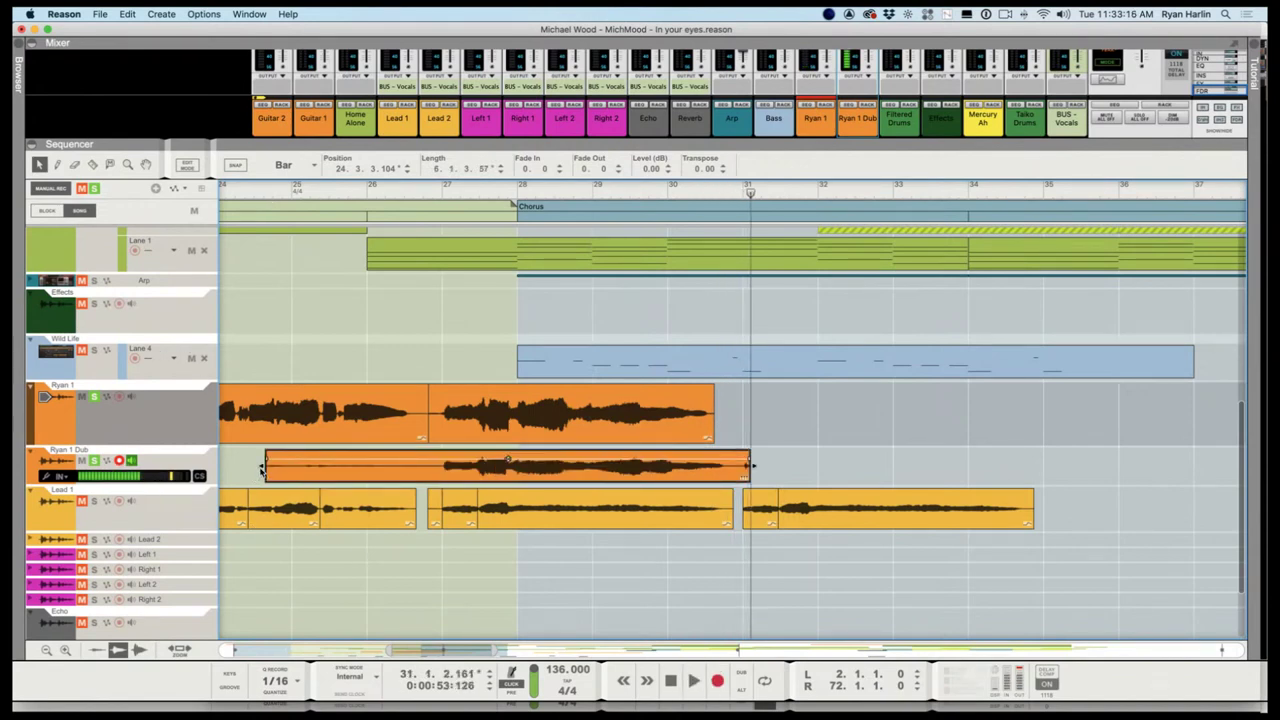
left_click_drag(272, 471, 434, 479)
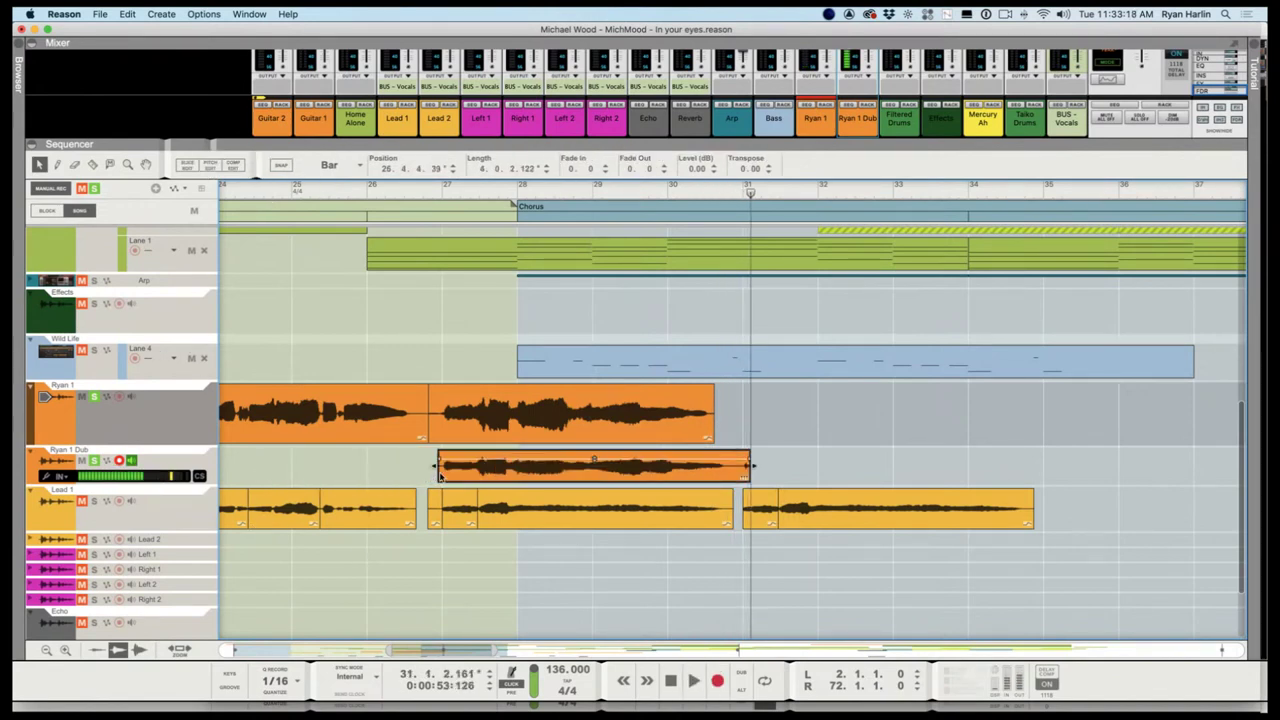
Pitch-correct all notes in the dub clip and play the result together with the main vocal from about bar 27
left_click(212, 166)
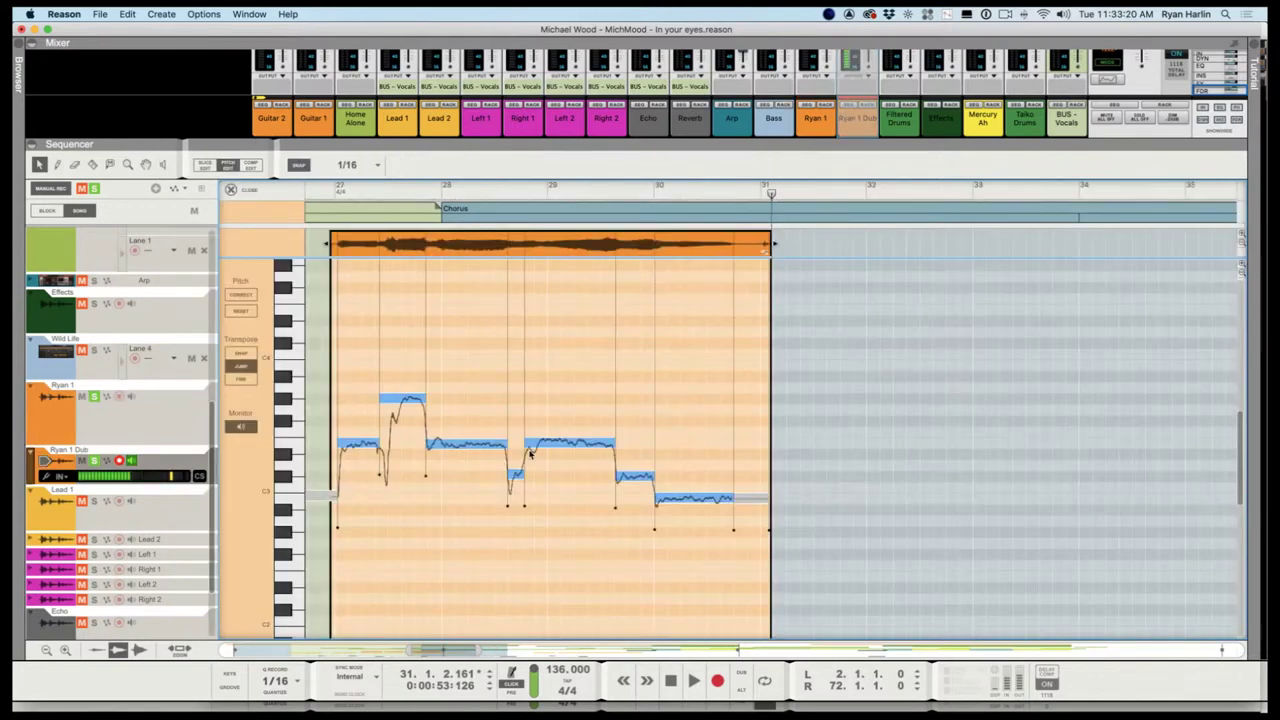
left_click(246, 297)
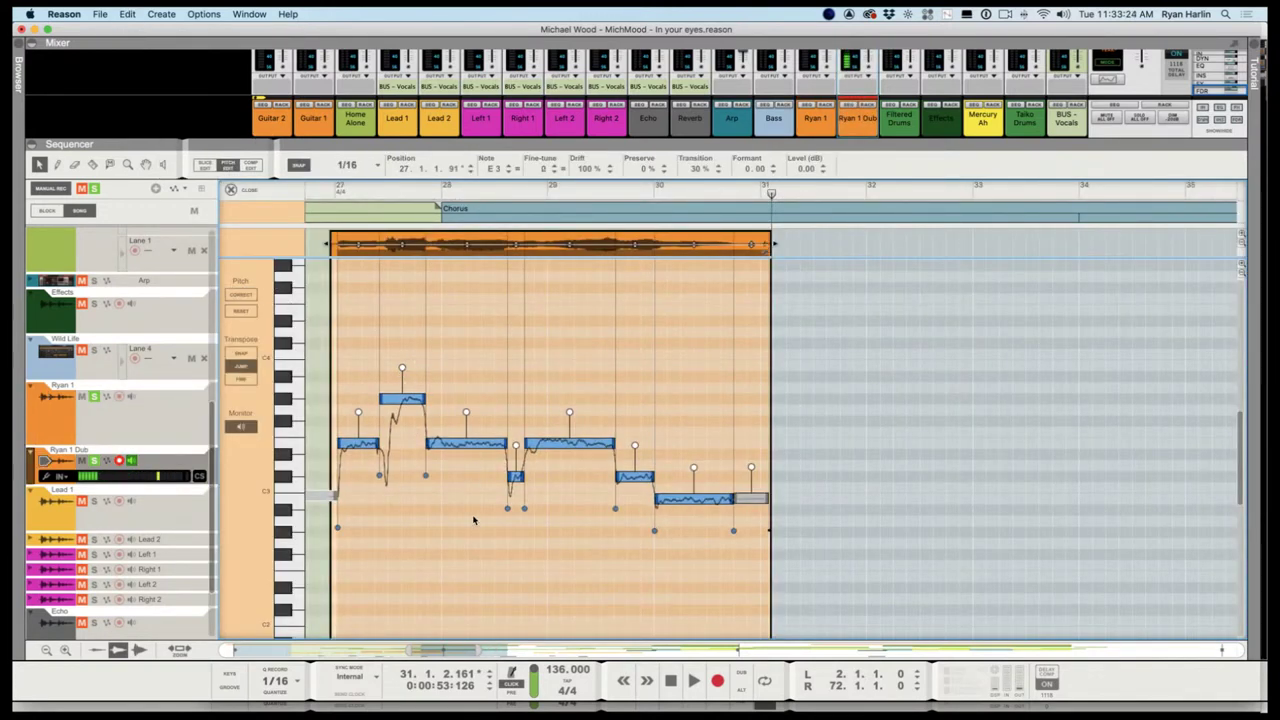
left_click(329, 195)
key("space")
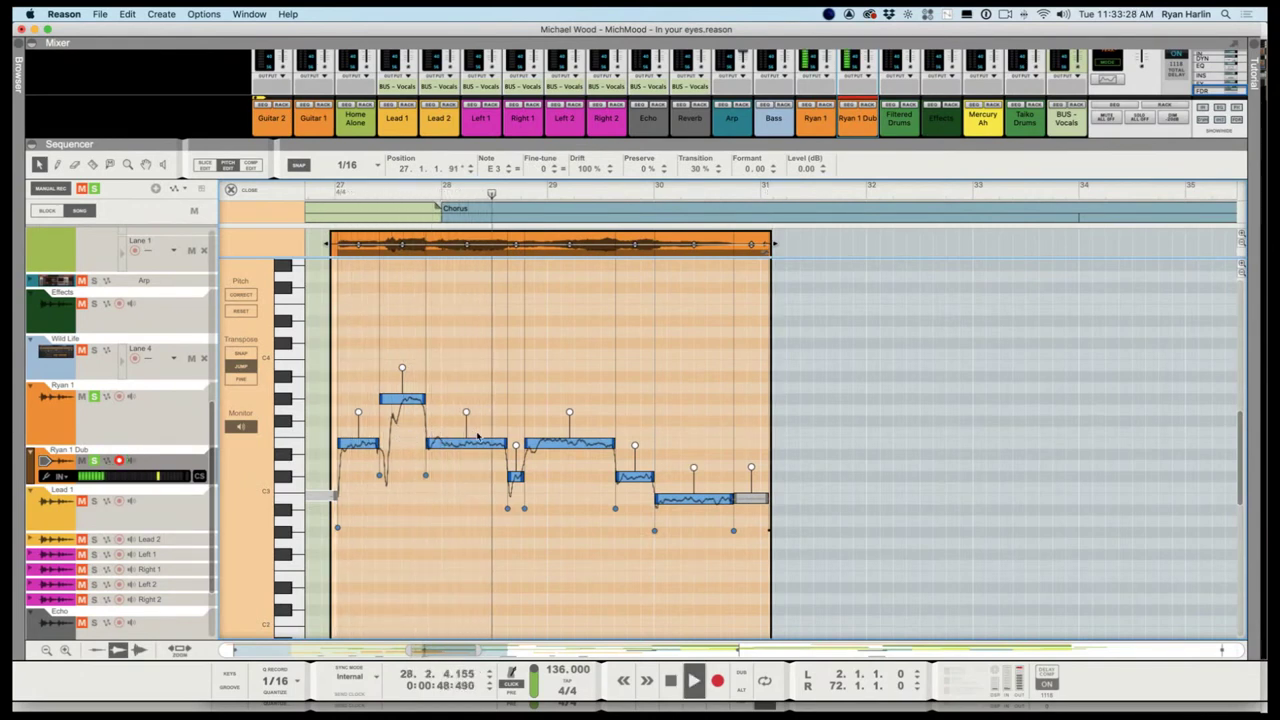
left_click(586, 461)
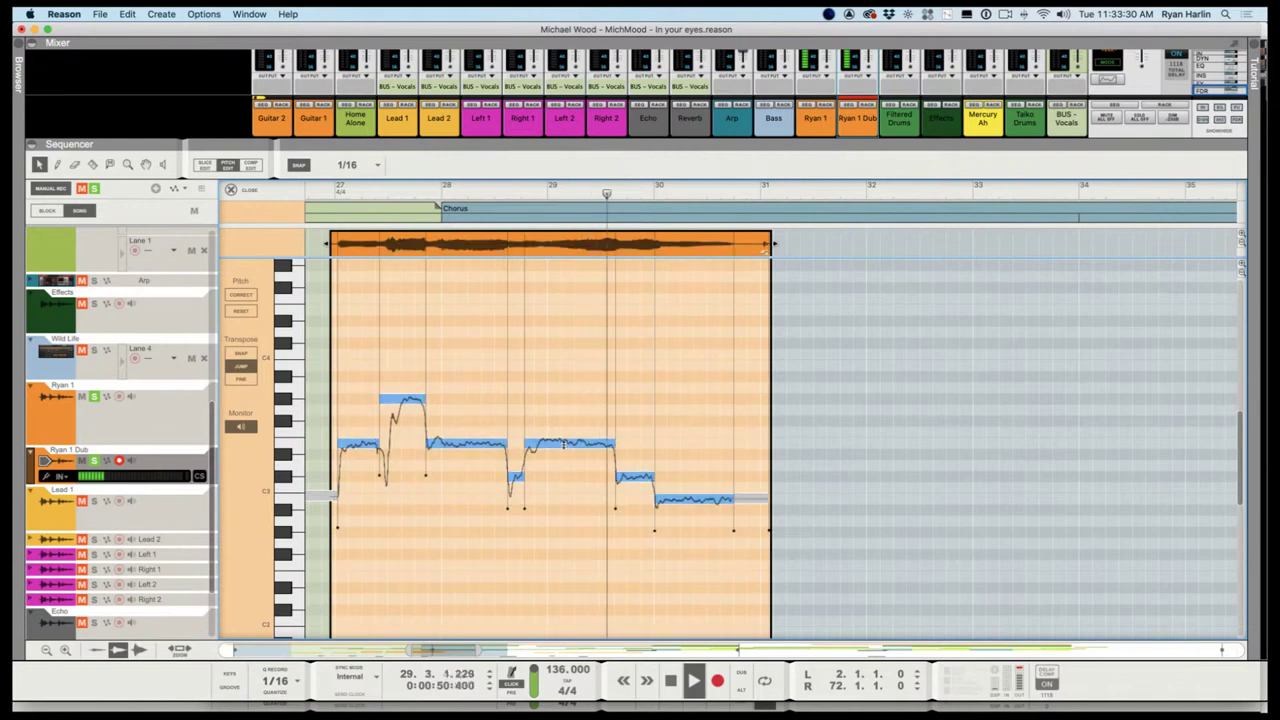
Set the drift of the E3 notes at 28.4.1, 27.1.1 and 27.4.2 to 55, 70 and 63 % and adjust the final B2 note's drift
left_click(569, 443)
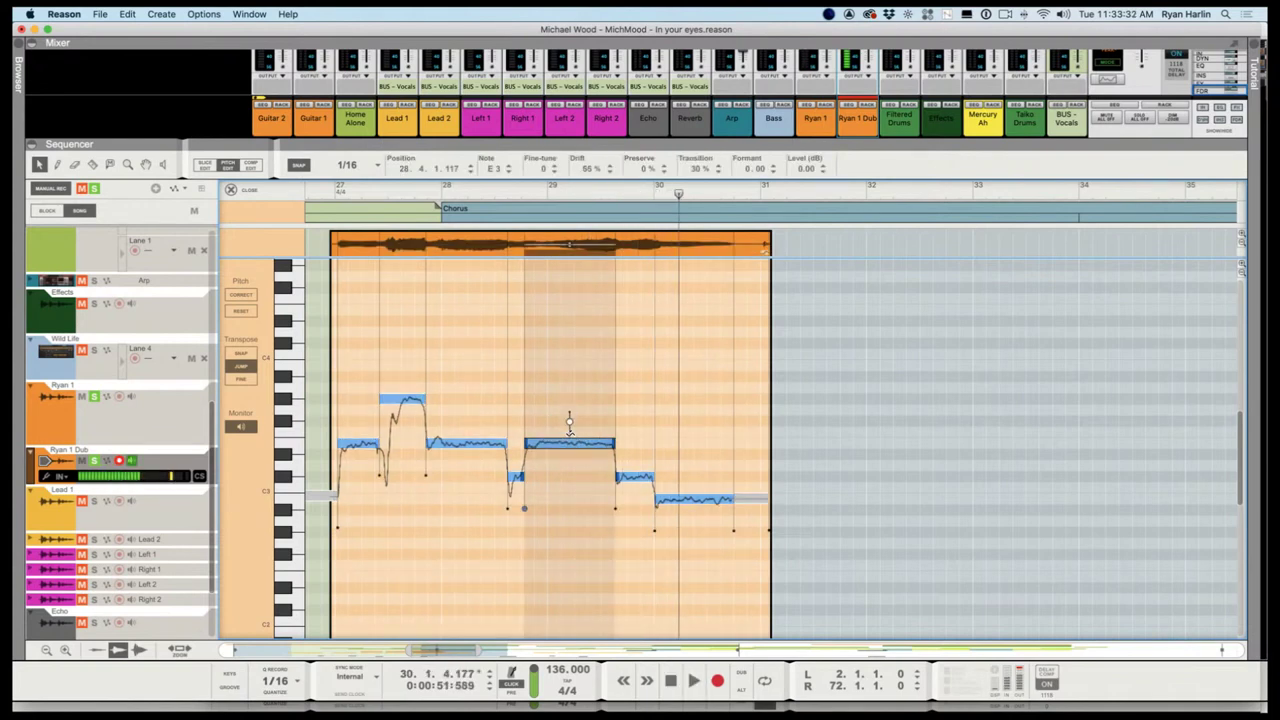
left_click(694, 498)
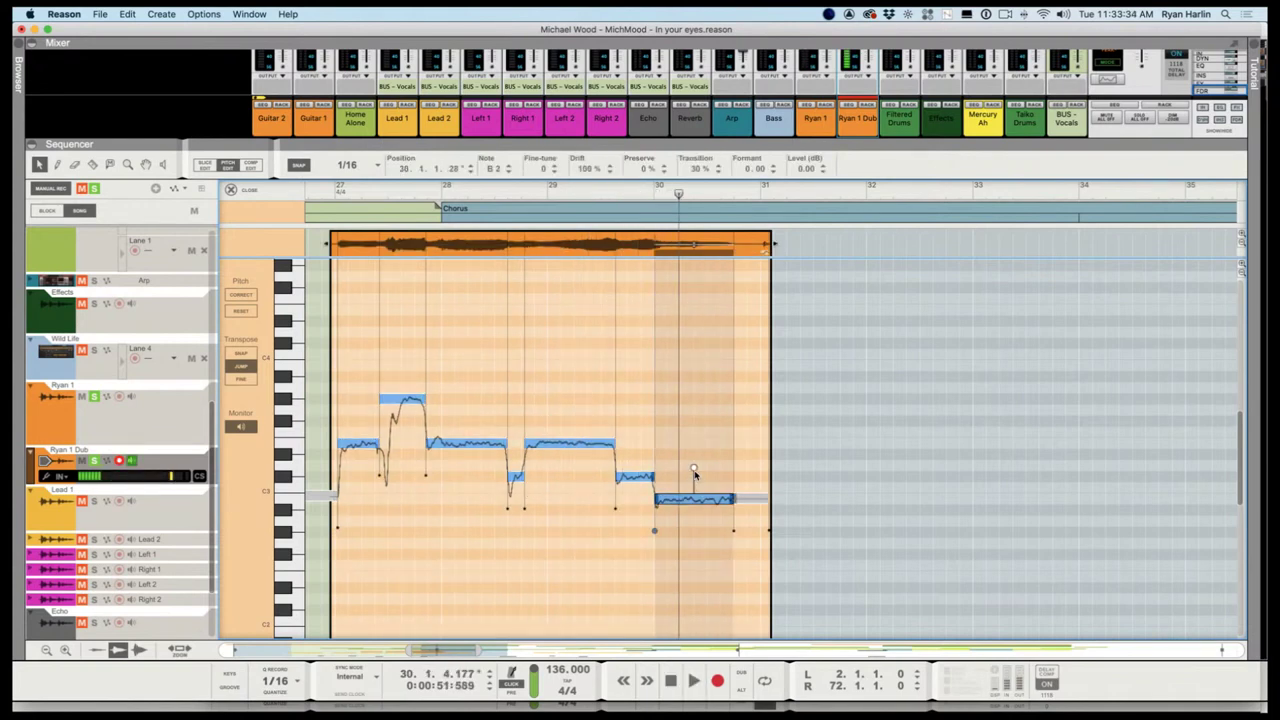
left_click(359, 449)
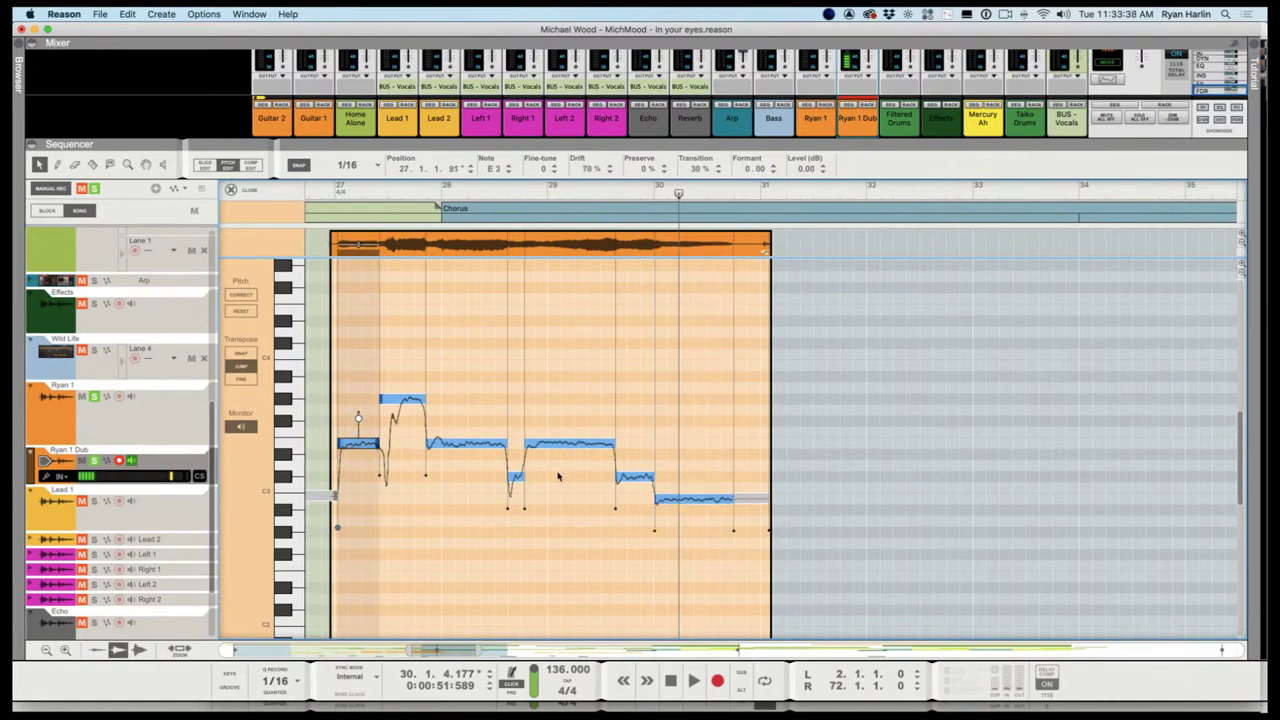
left_click(466, 441)
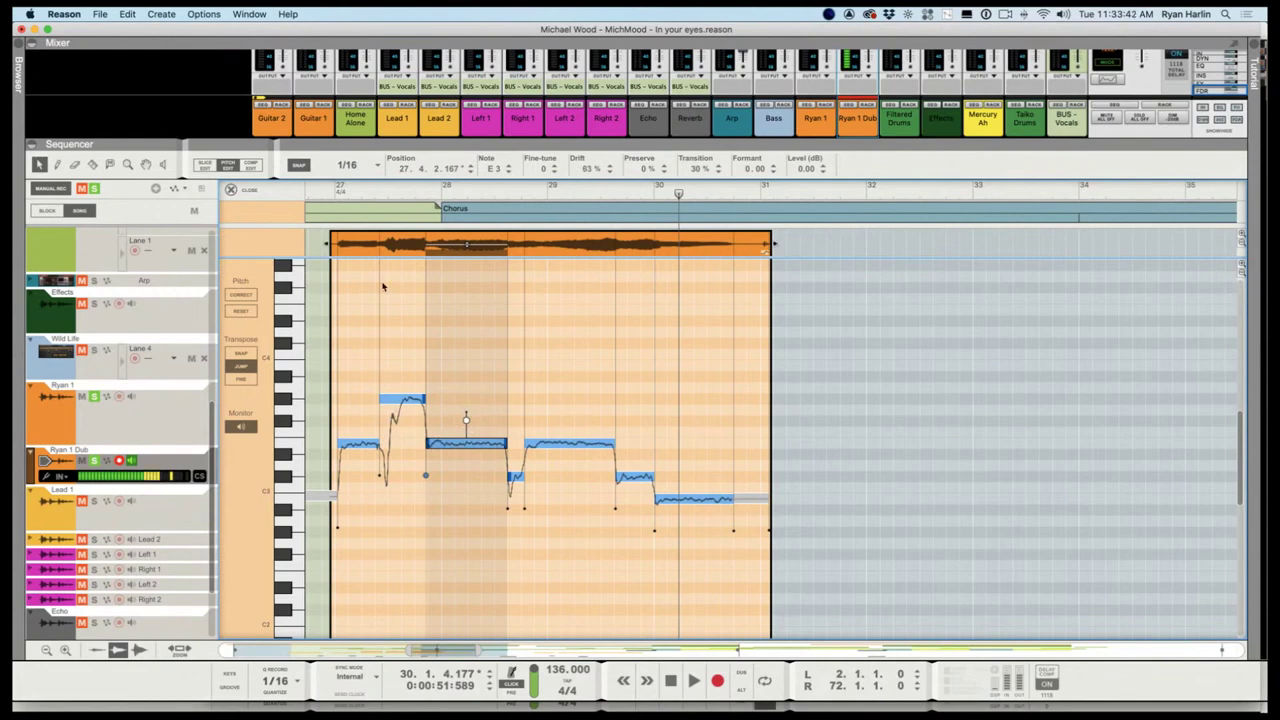
Shorten the dub clip to 3.3.2.113 and swap it into the main vocal track, moving the original clip there to 33.4.2
left_click(250, 190)
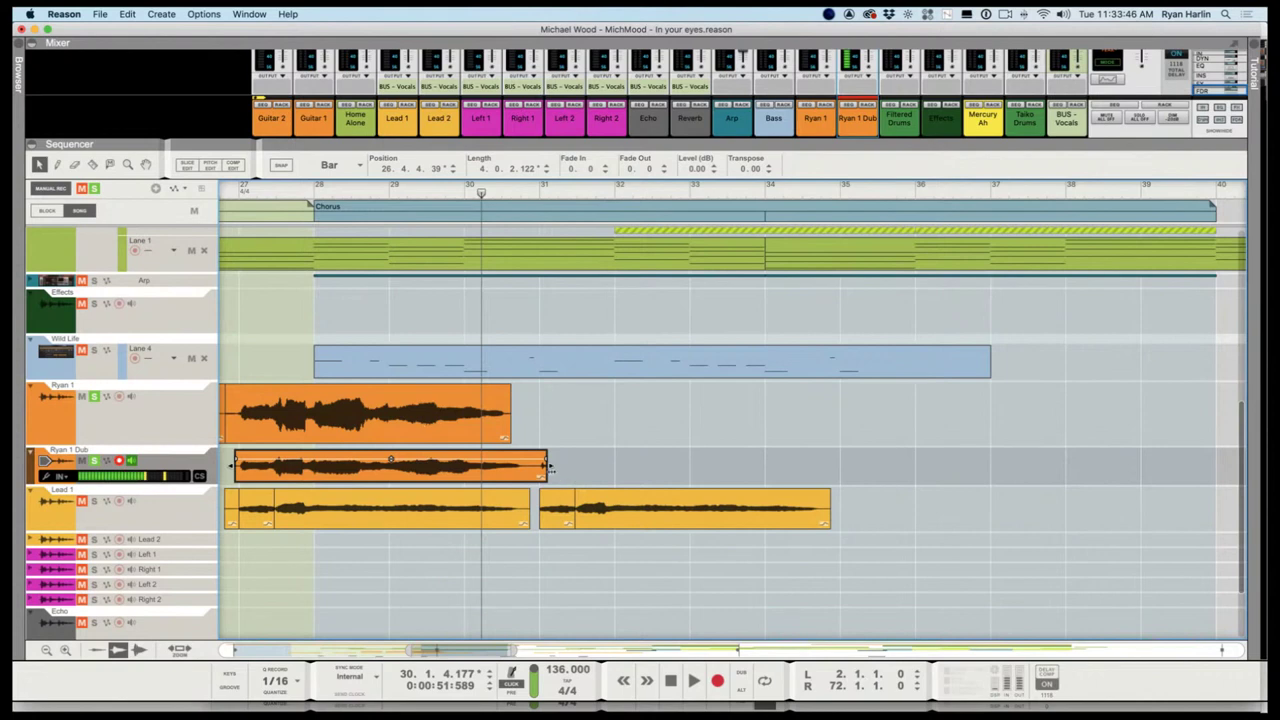
left_click(359, 403)
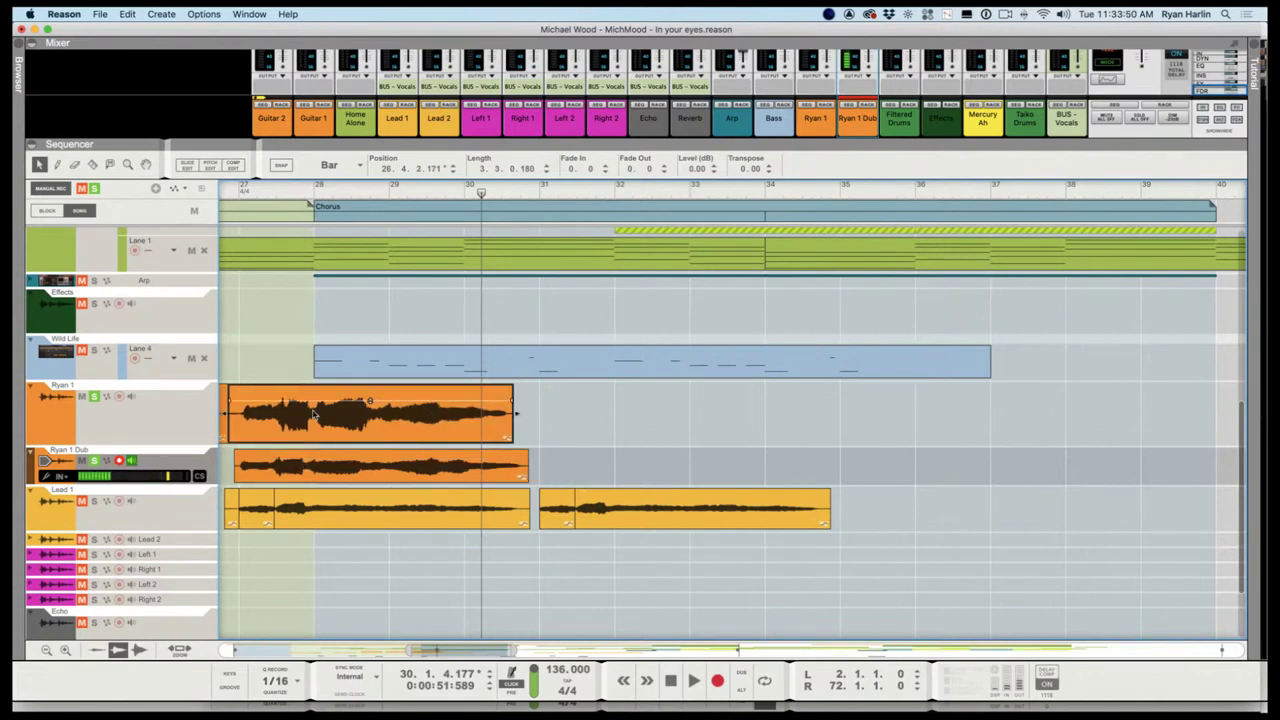
left_click_drag(297, 420, 865, 418)
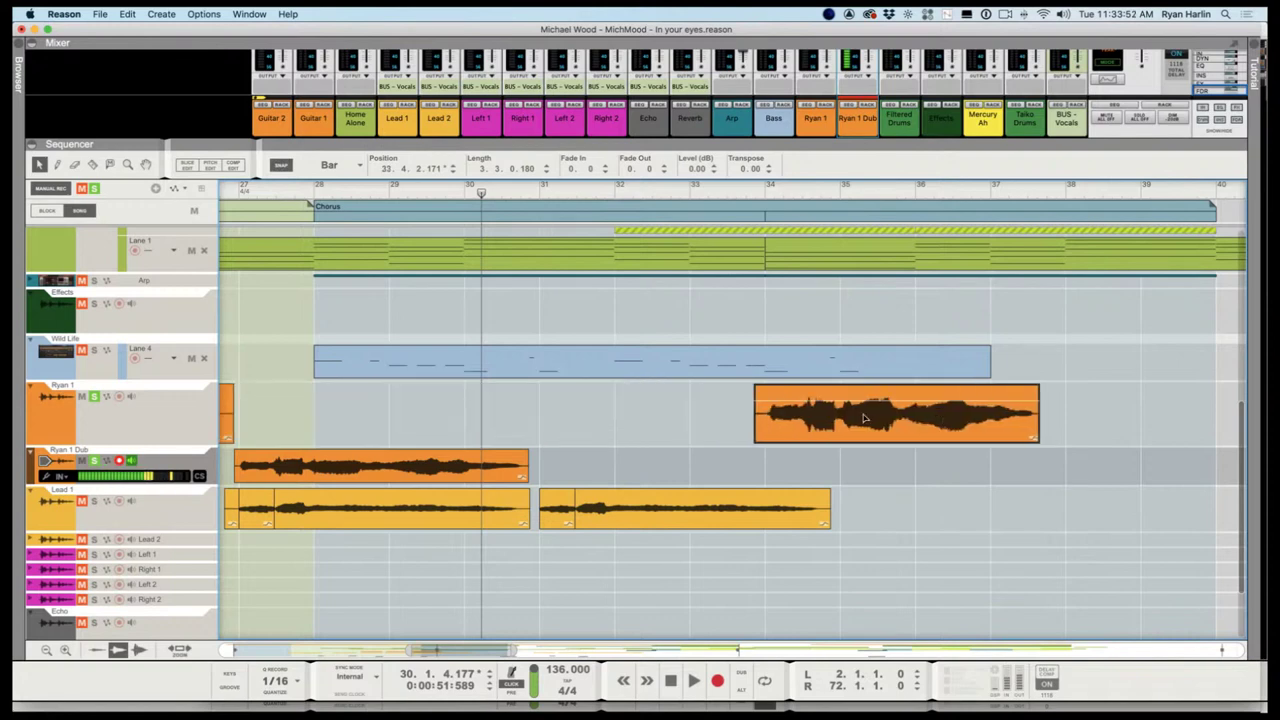
left_click_drag(368, 470, 368, 420)
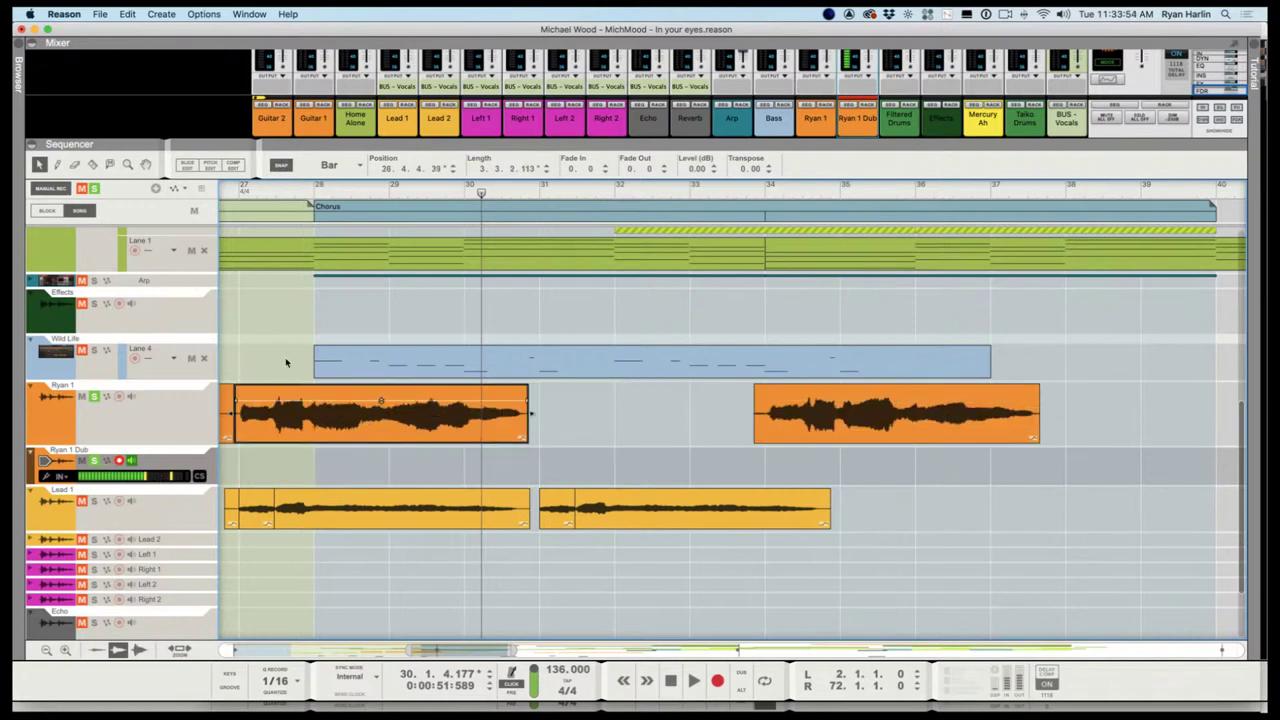
Turn off the solos on the main vocal and dub tracks and play the phrase in the full mix from bar 27
left_click(92, 453)
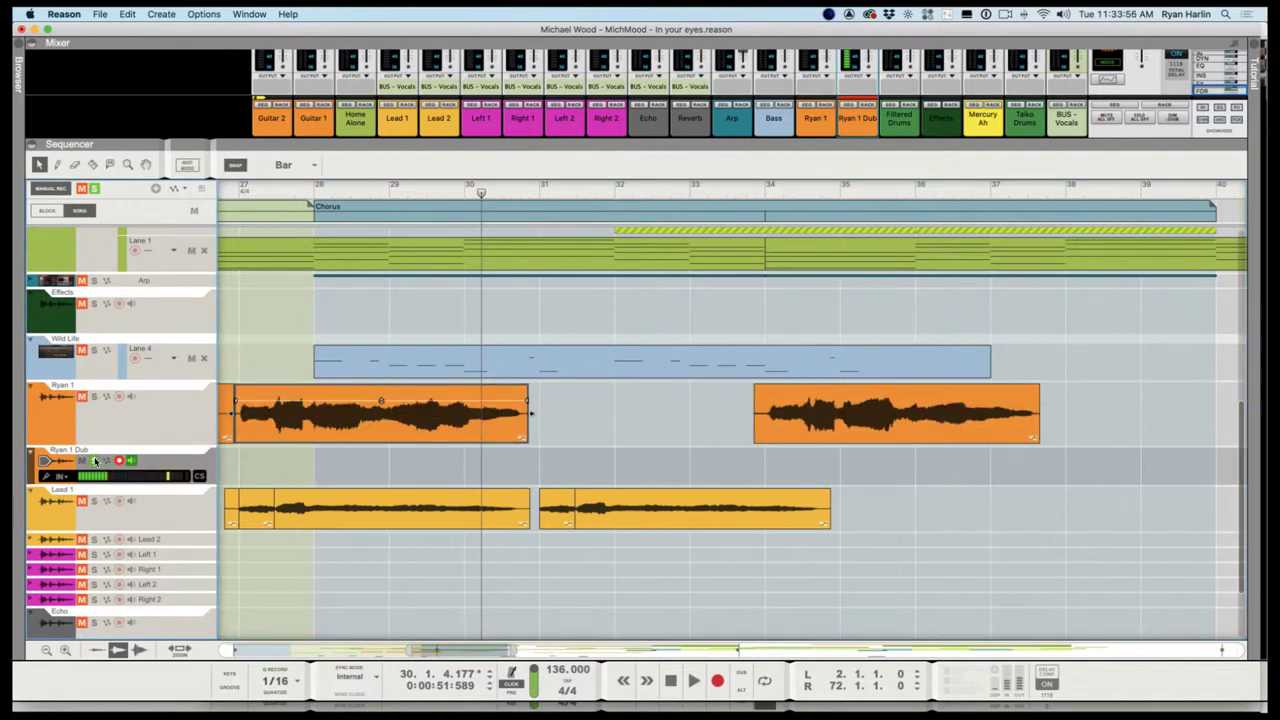
left_click(262, 415)
left_click(243, 186)
key("space")
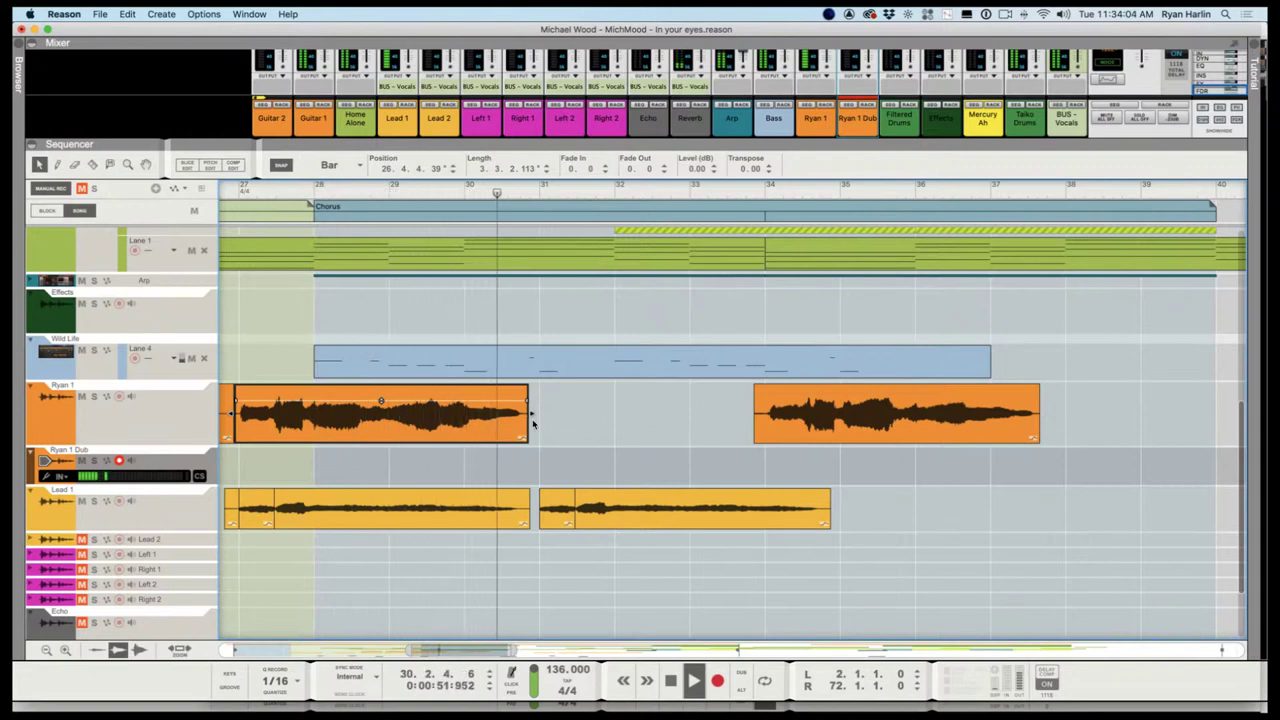
Delete the original clip at 33.4.2, copy the new phrase to 30.4.4.39 on the main vocal track, and play it in the mix
left_click(762, 428)
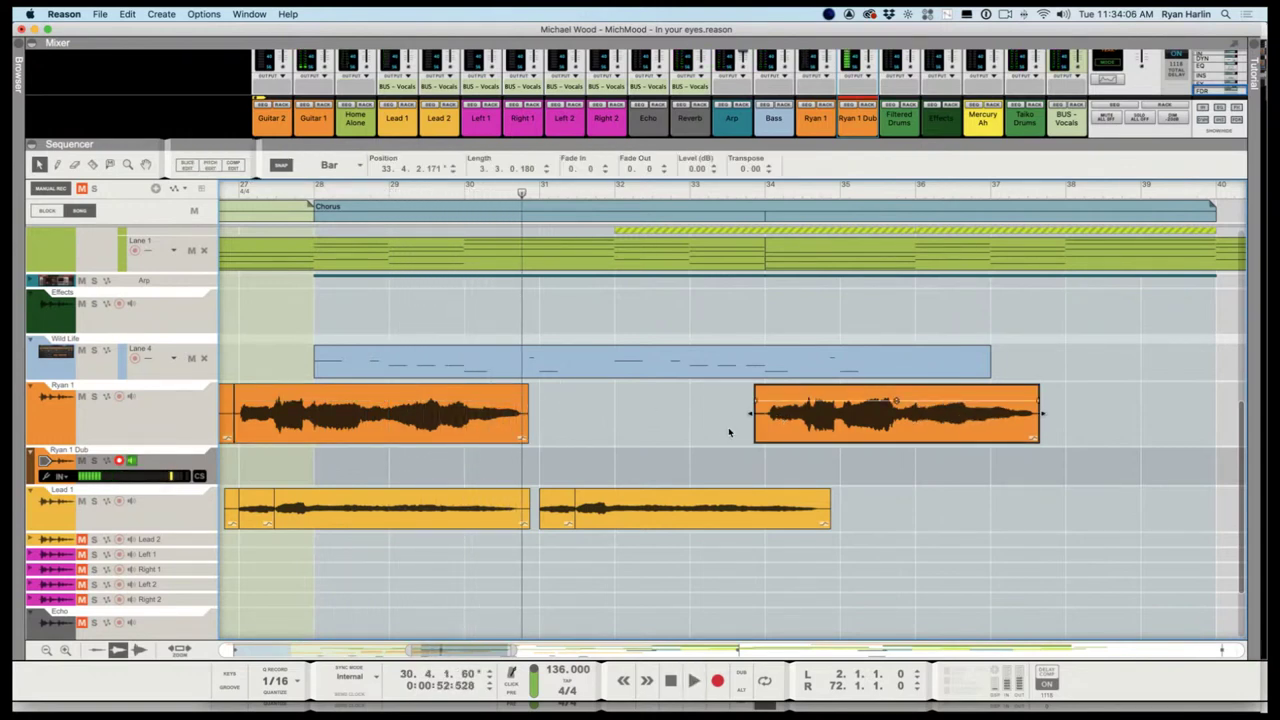
left_click_drag(760, 428, 684, 422)
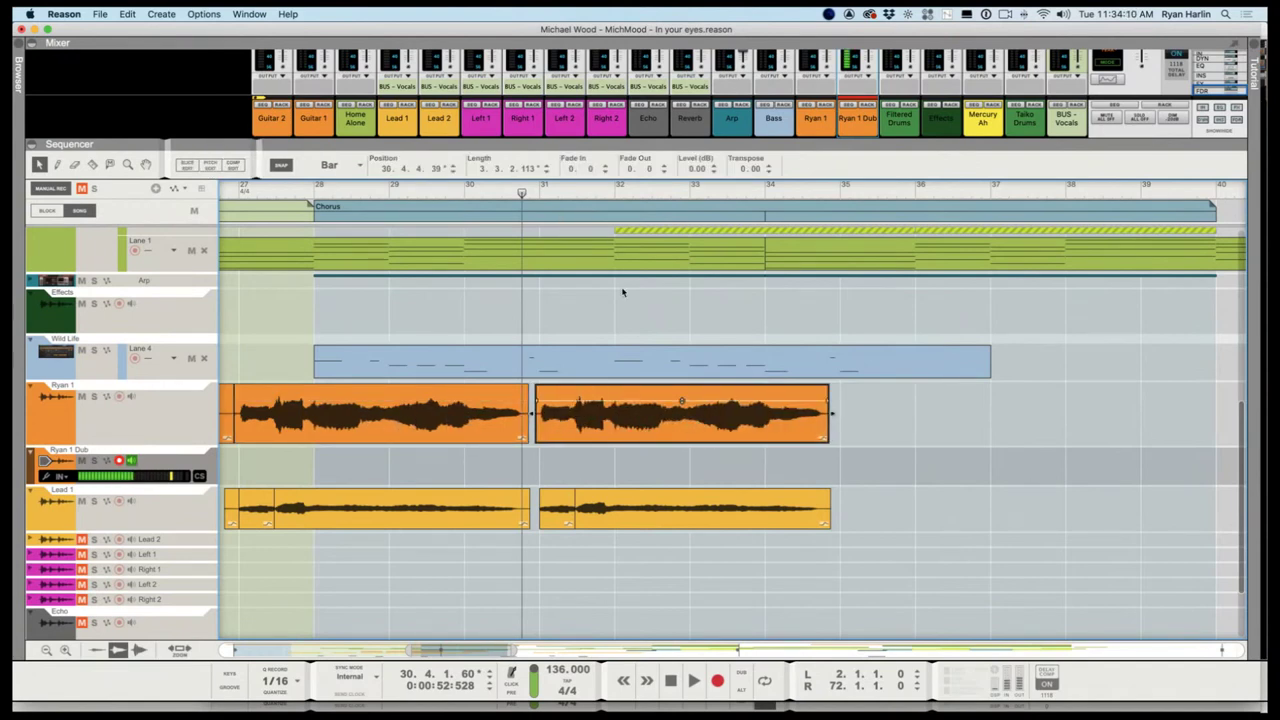
scroll(565, 345, "down", 2)
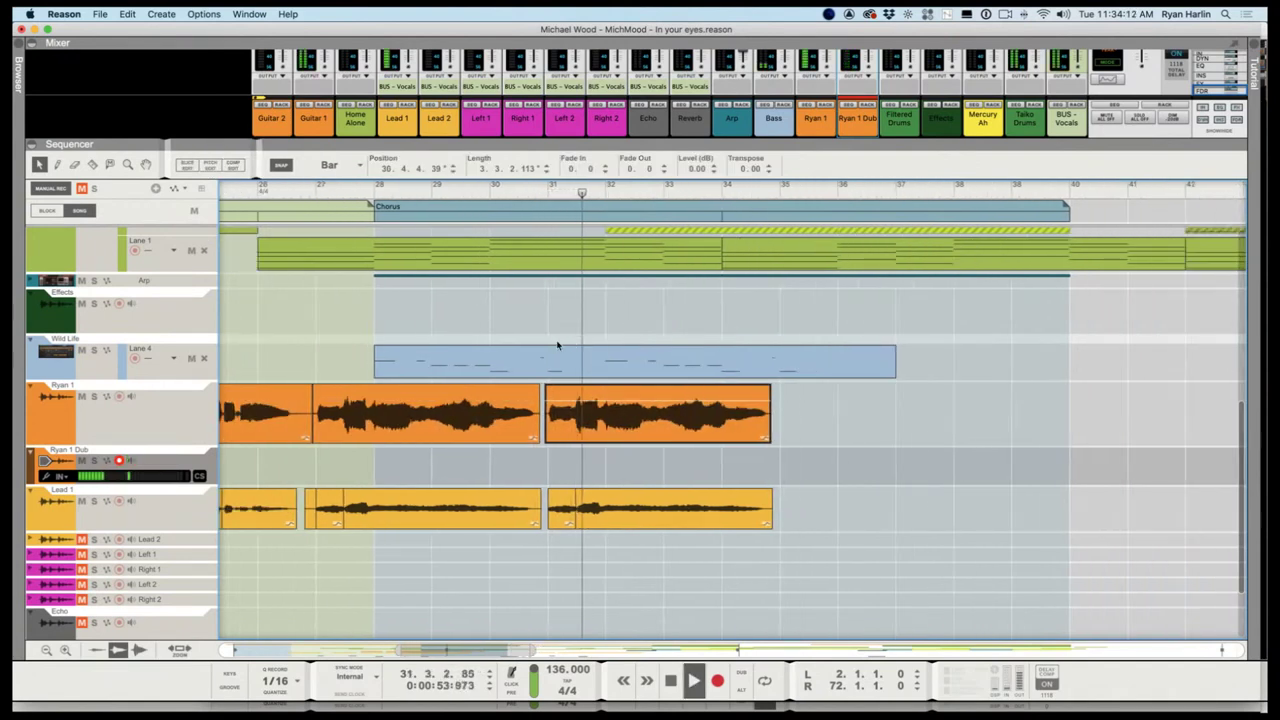
scroll(557, 345, "down", 2)
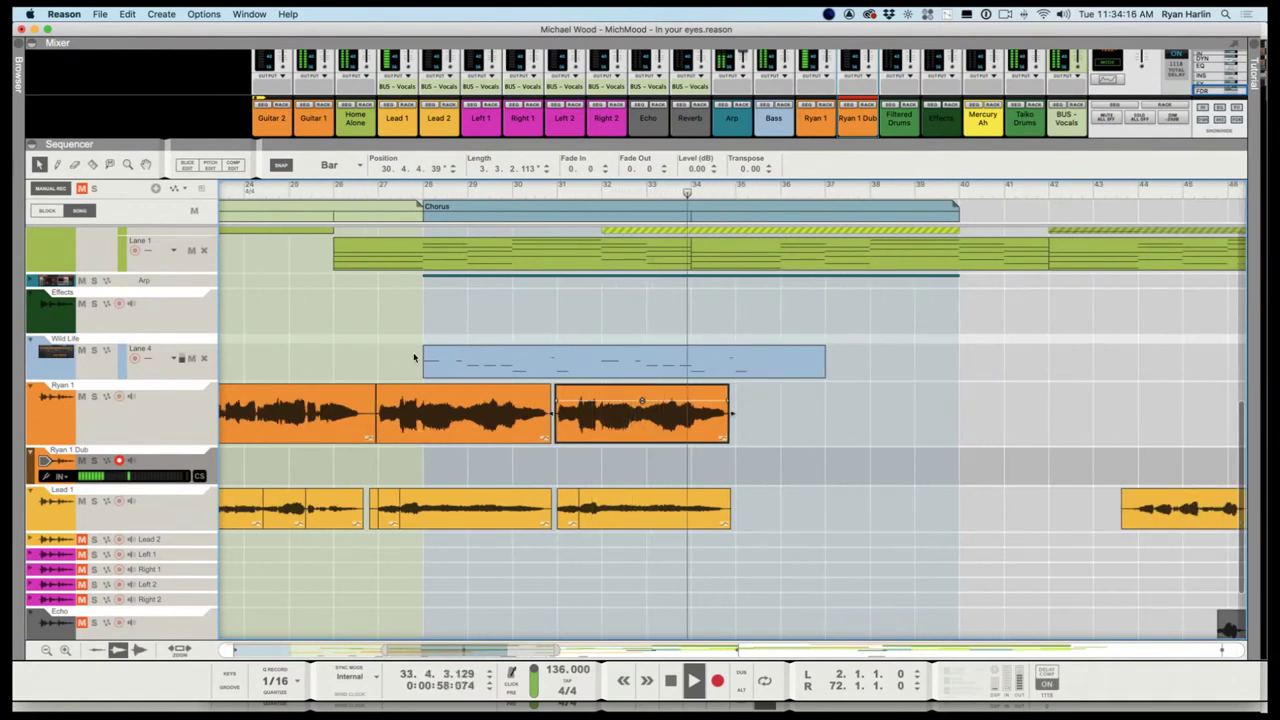
Solo the main vocal track to check the end of the phrase from bar 30, and turn the solo off again
left_click(467, 193)
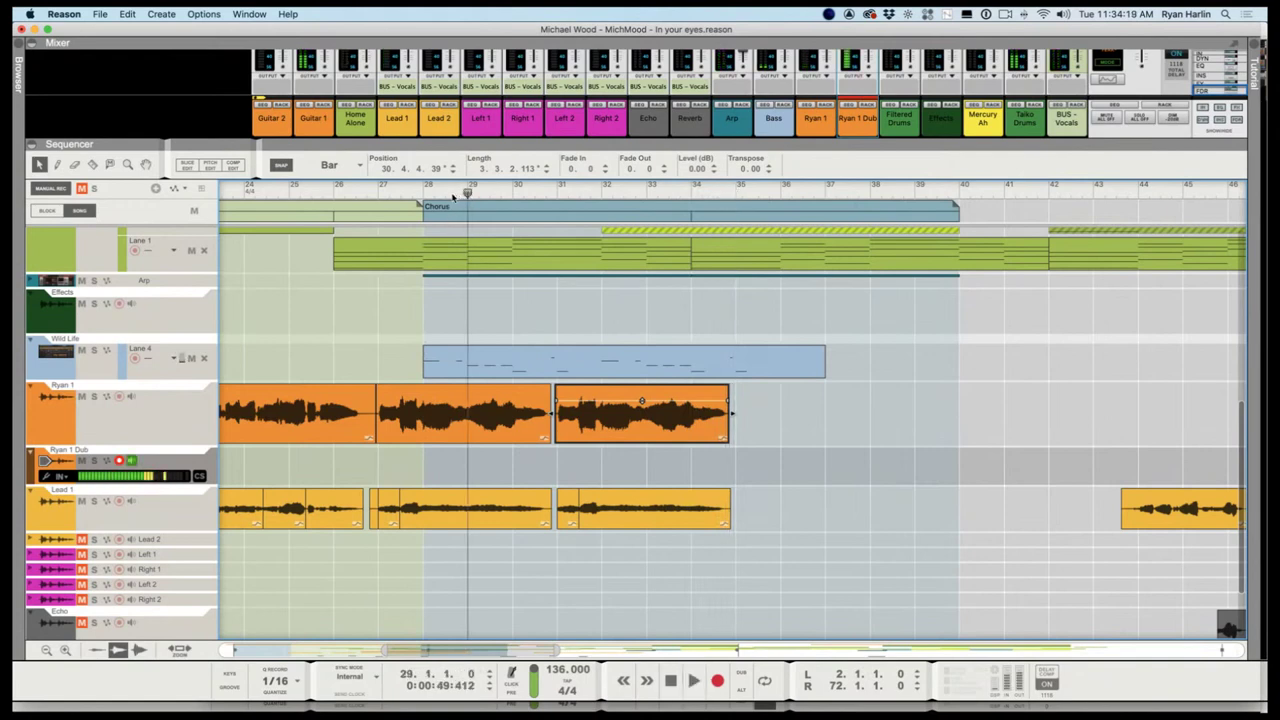
left_click(93, 396)
left_click(522, 188)
key("space")
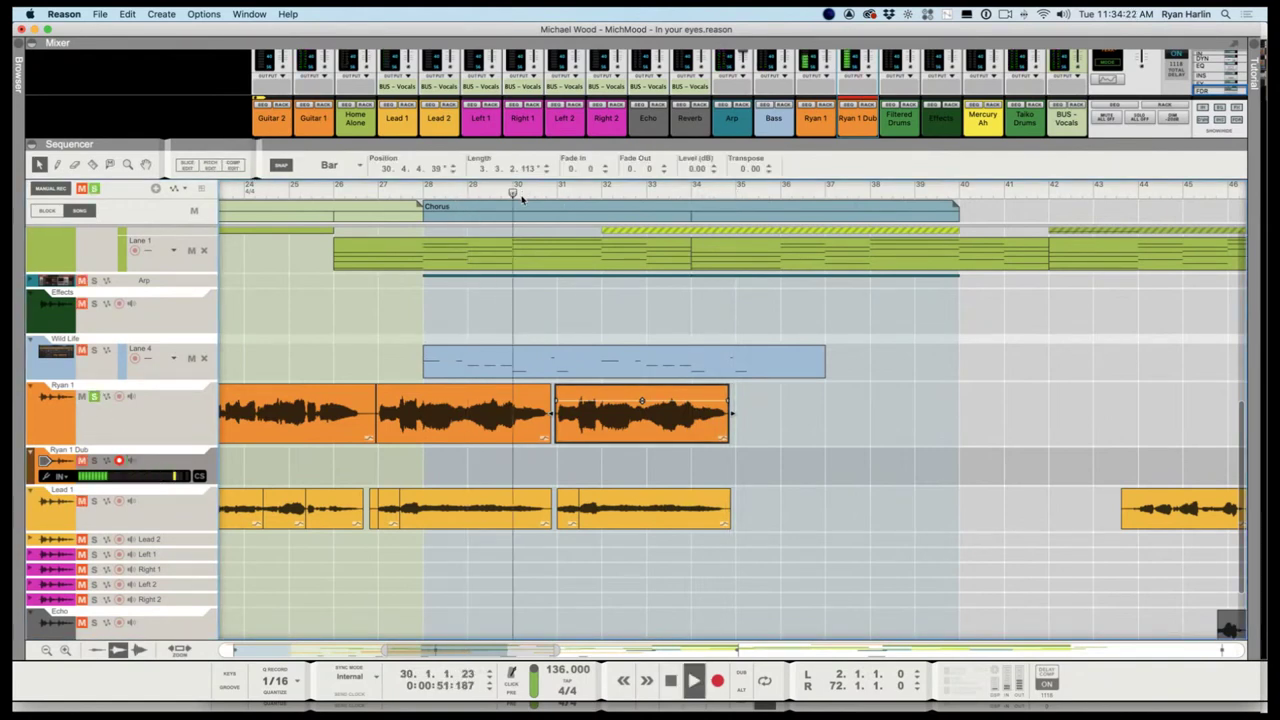
key("space")
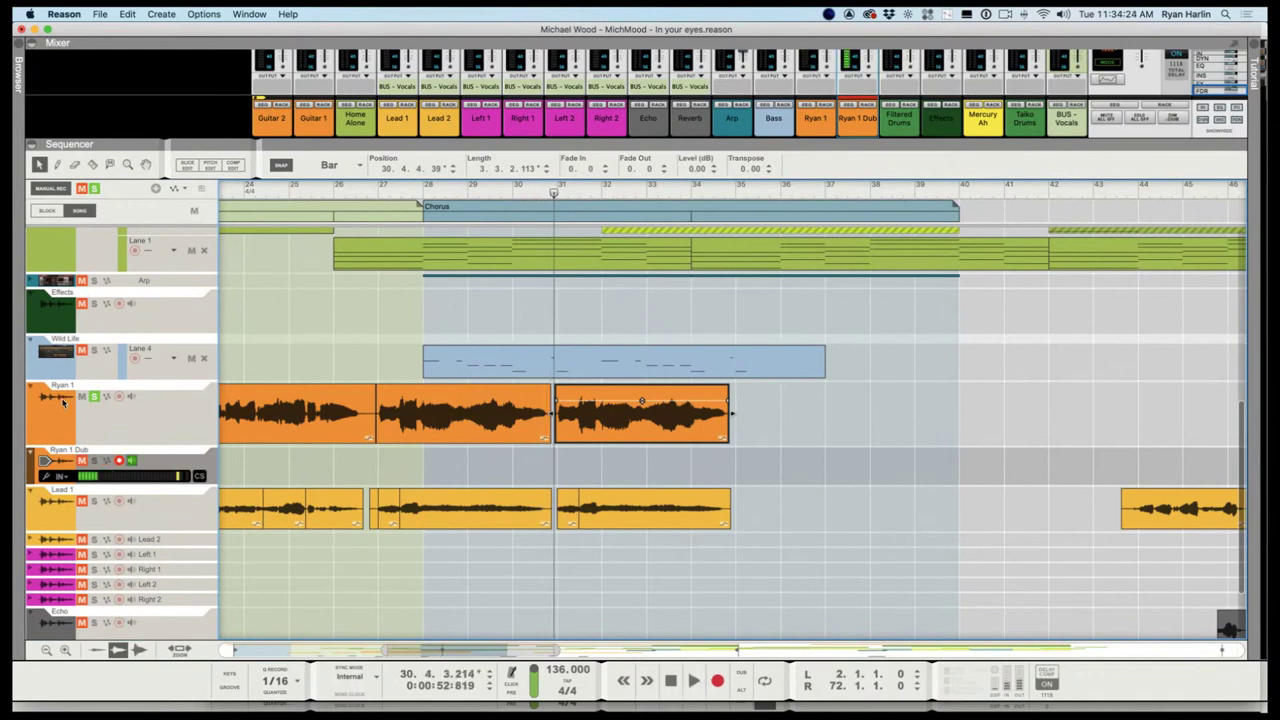
left_click(93, 396)
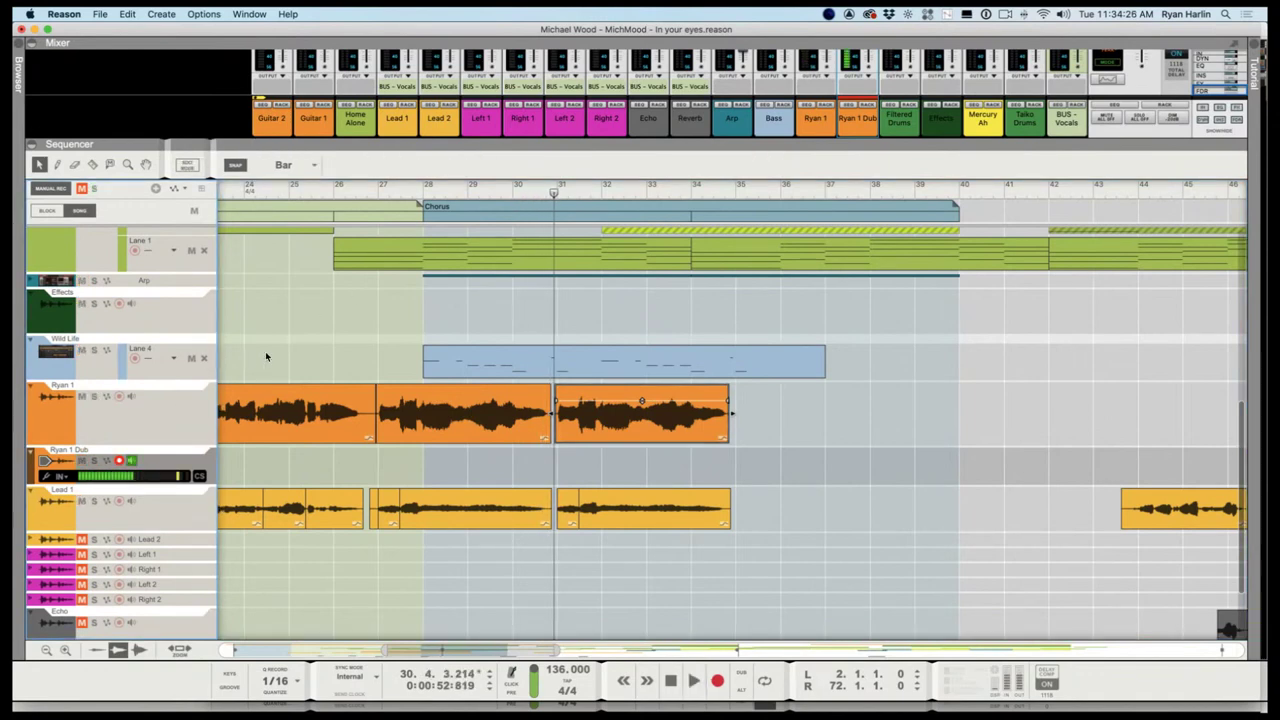
key("super+Tab")
key("super+Tab")
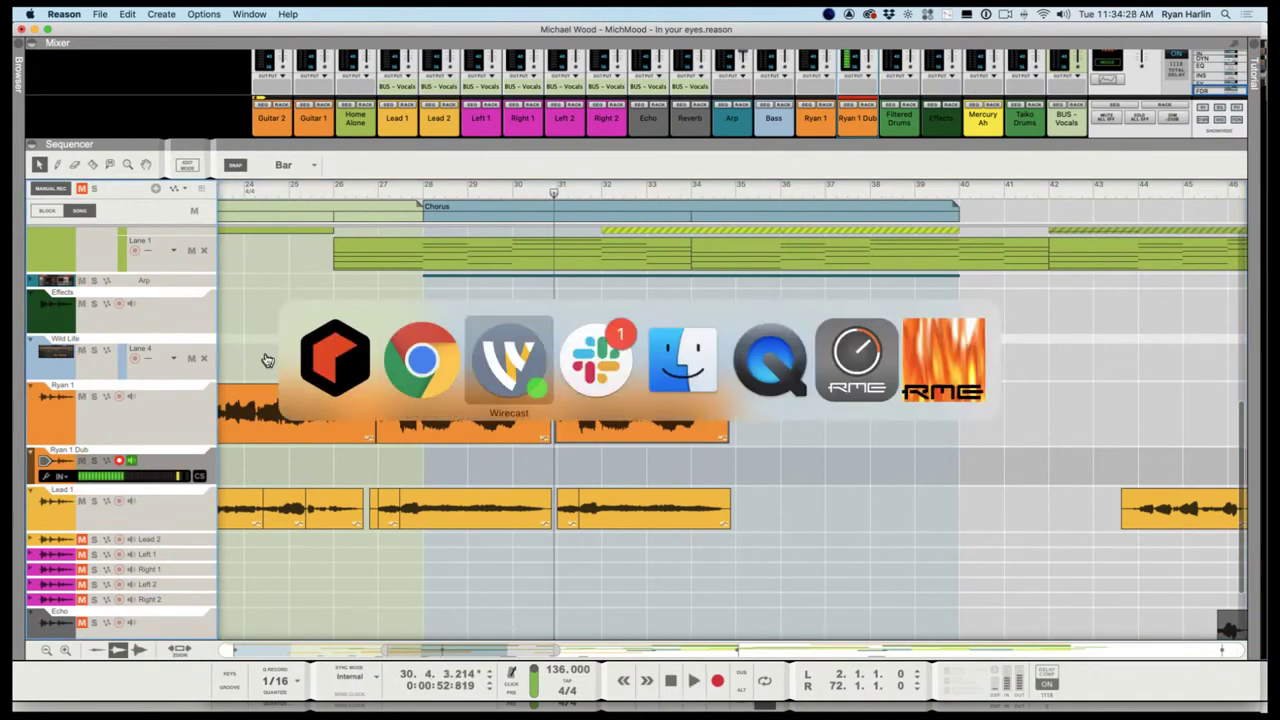
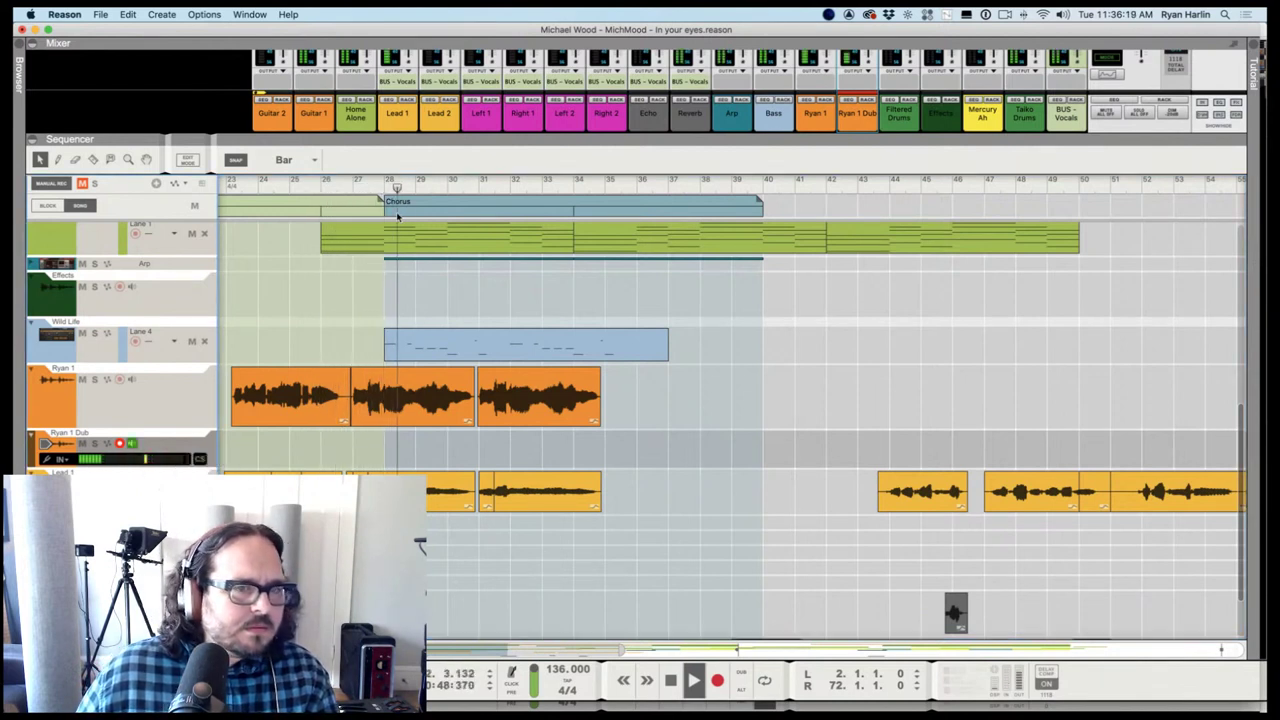
Play the transition into the chorus in the full mix from bar 27 and again from just before bar 26
key("space")
left_click(353, 190)
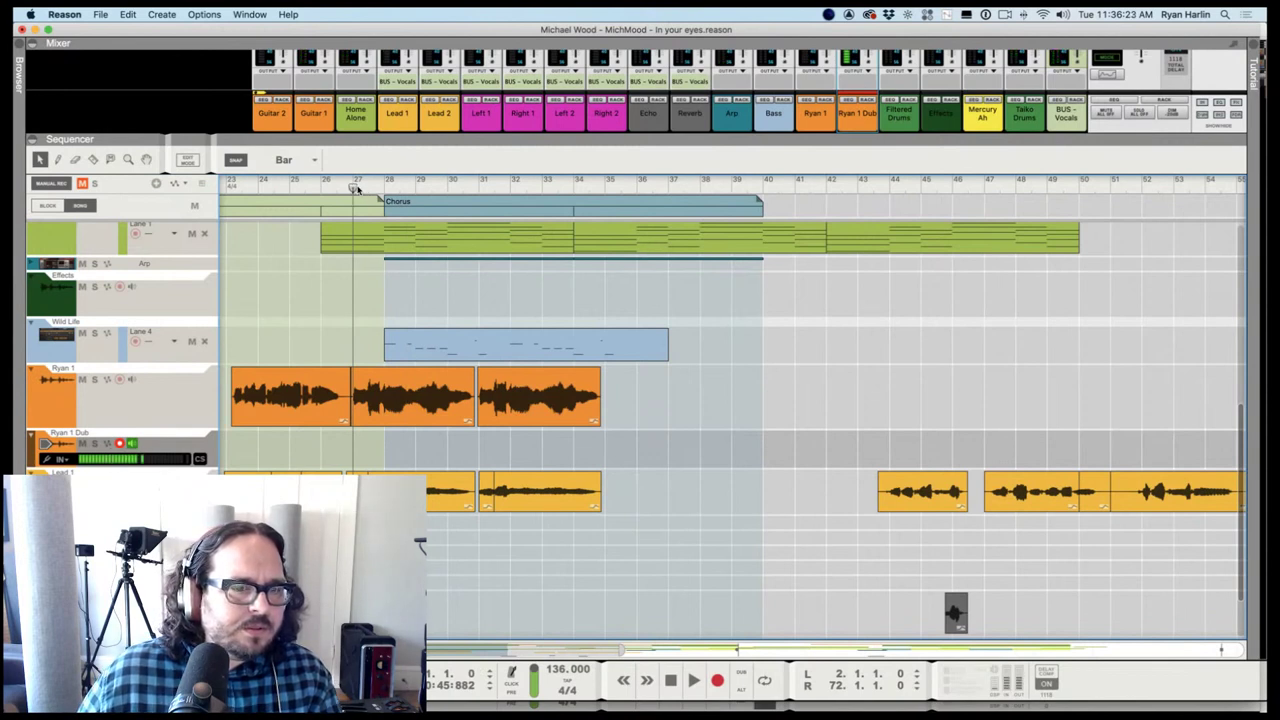
key("space")
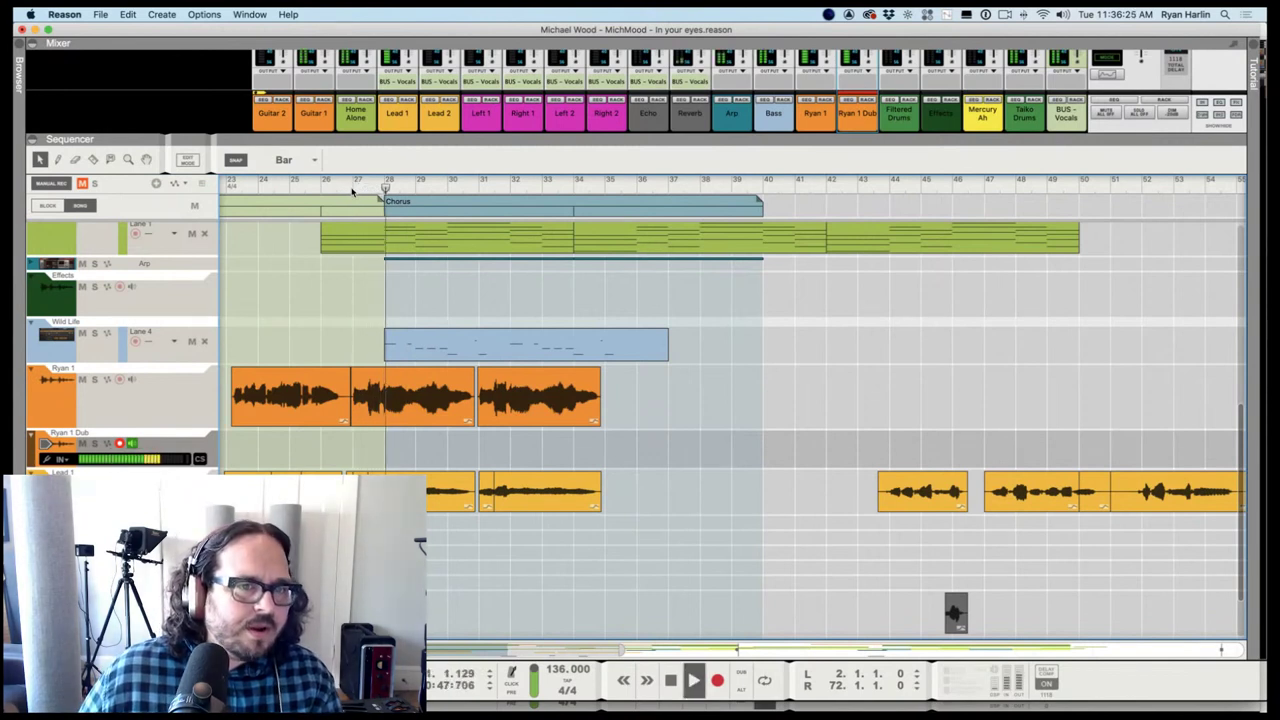
key("space")
left_click(353, 190)
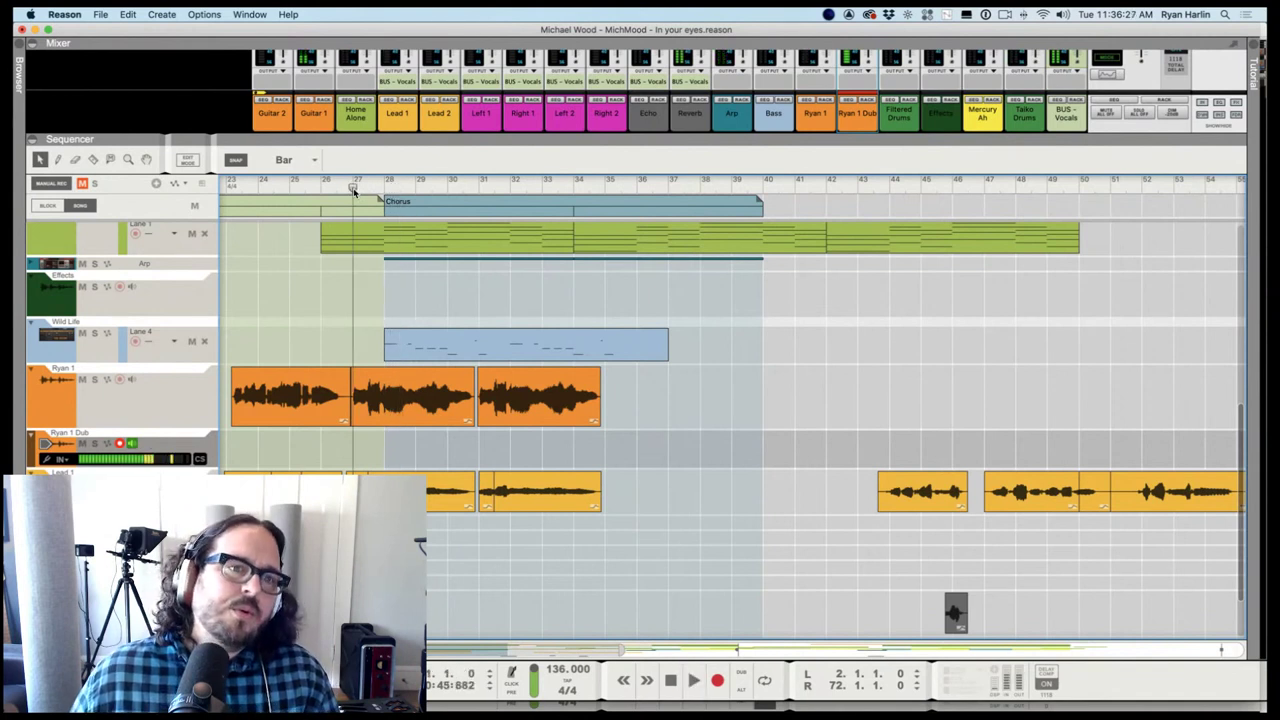
left_click_drag(353, 190, 314, 191)
key("space")
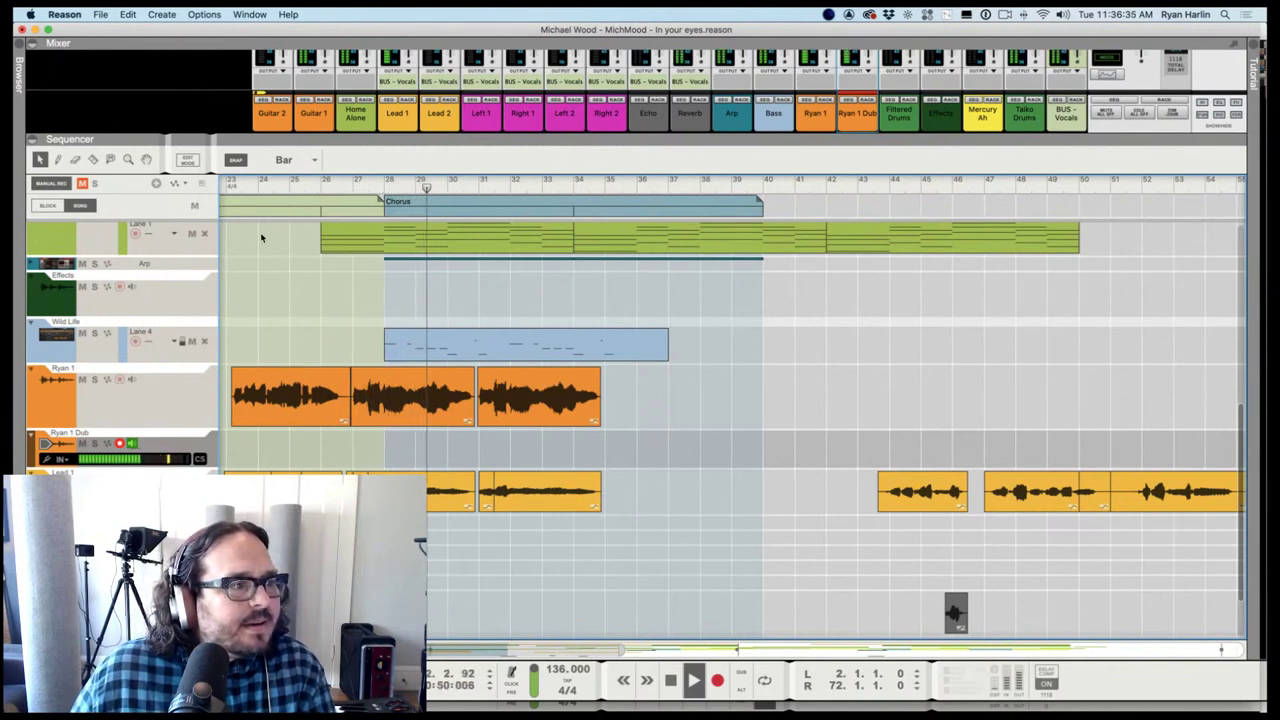
key("space")
Solo the main vocal track and play the phrase from bar 28 and again from bar 27
left_click(382, 190)
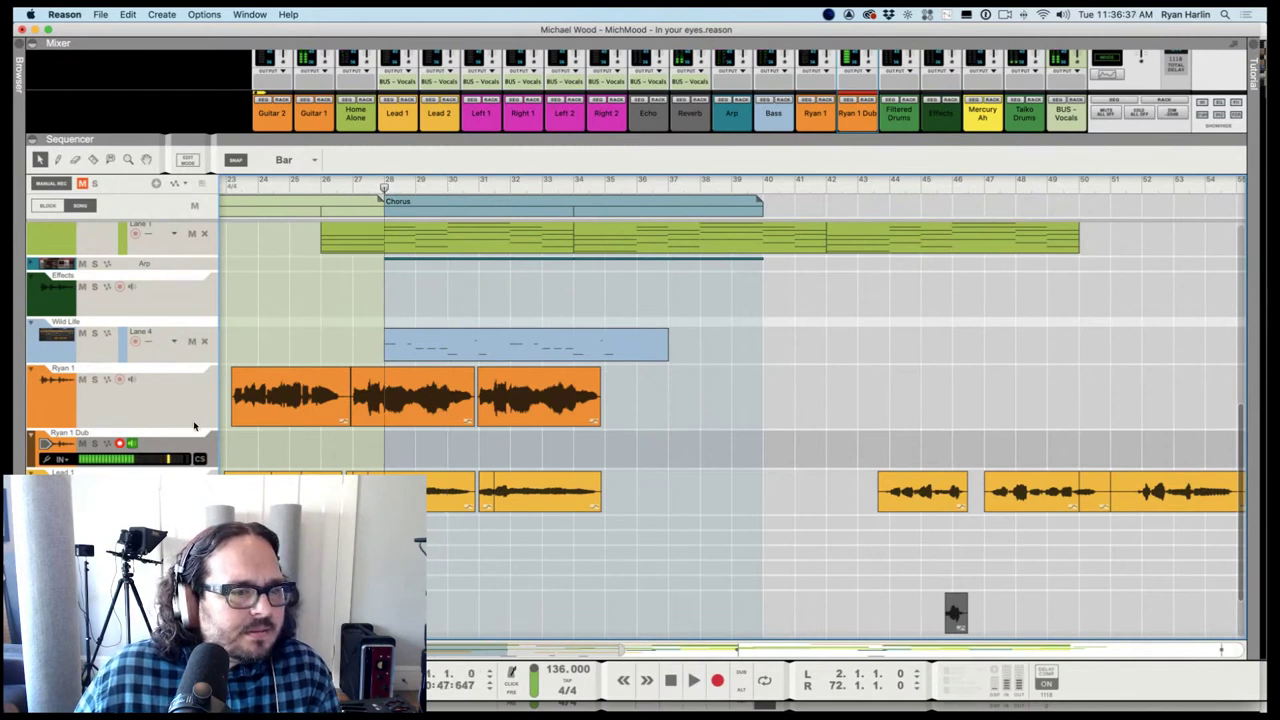
left_click(96, 379)
key("space")
left_click(95, 443)
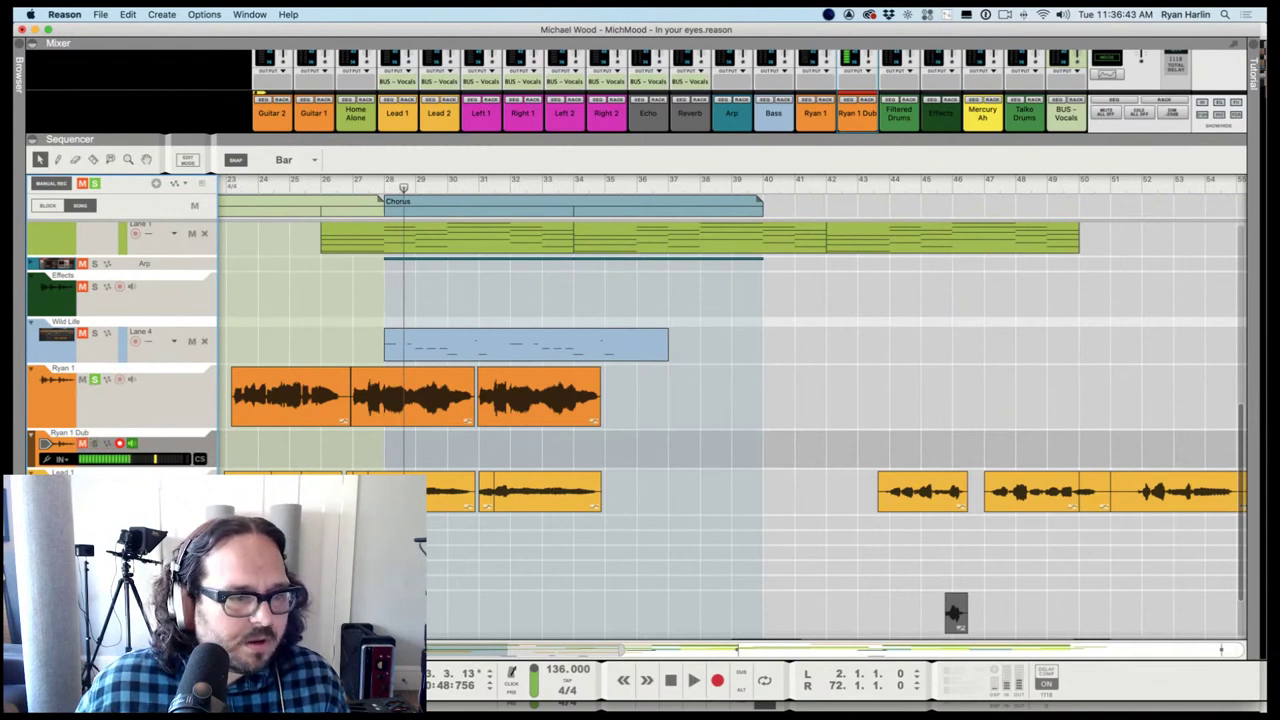
left_click(384, 190)
left_click(349, 189)
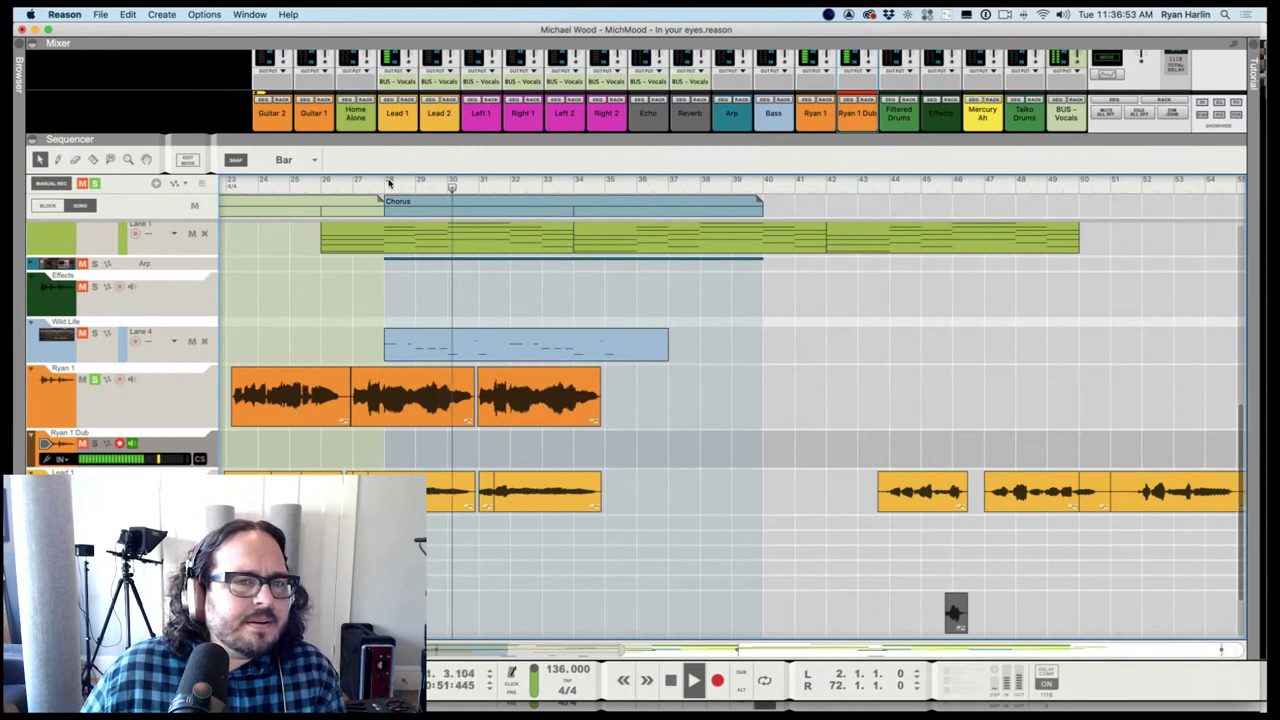
Play the end of the soloed phrase repeatedly from bar 30, and return the playhead to bar 28
key("space")
left_click(446, 190)
key("space")
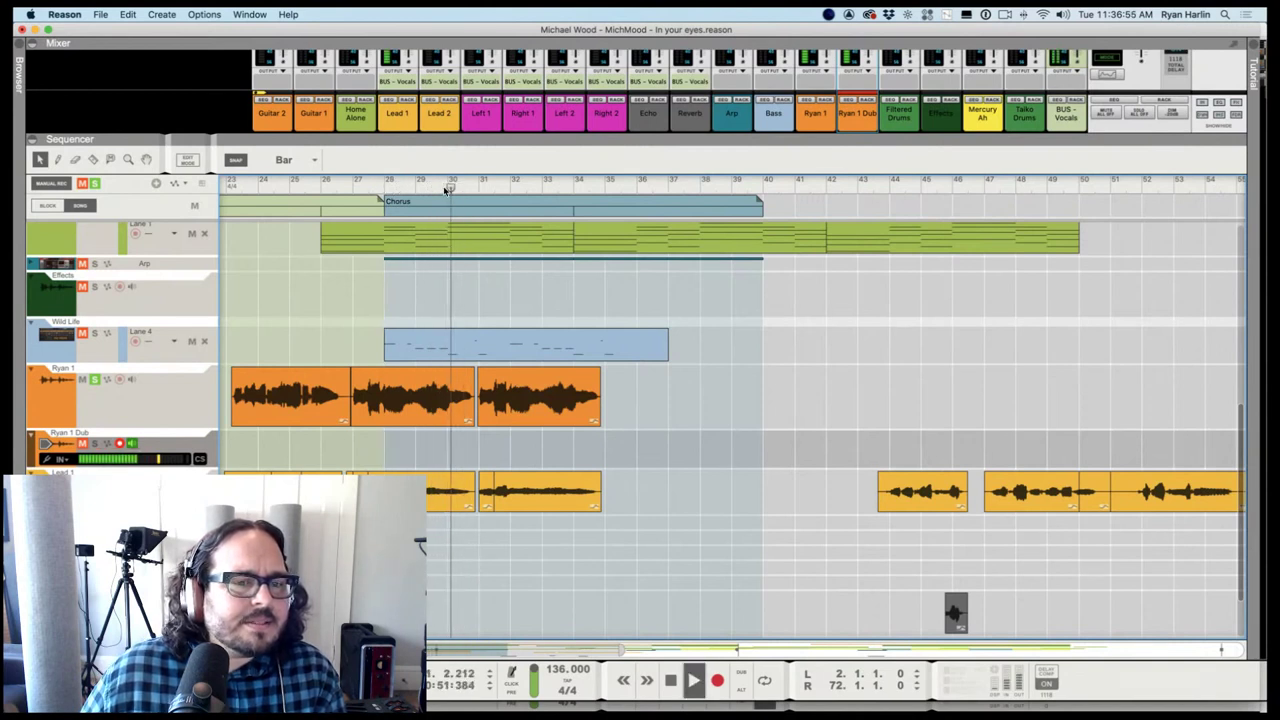
left_click(447, 189)
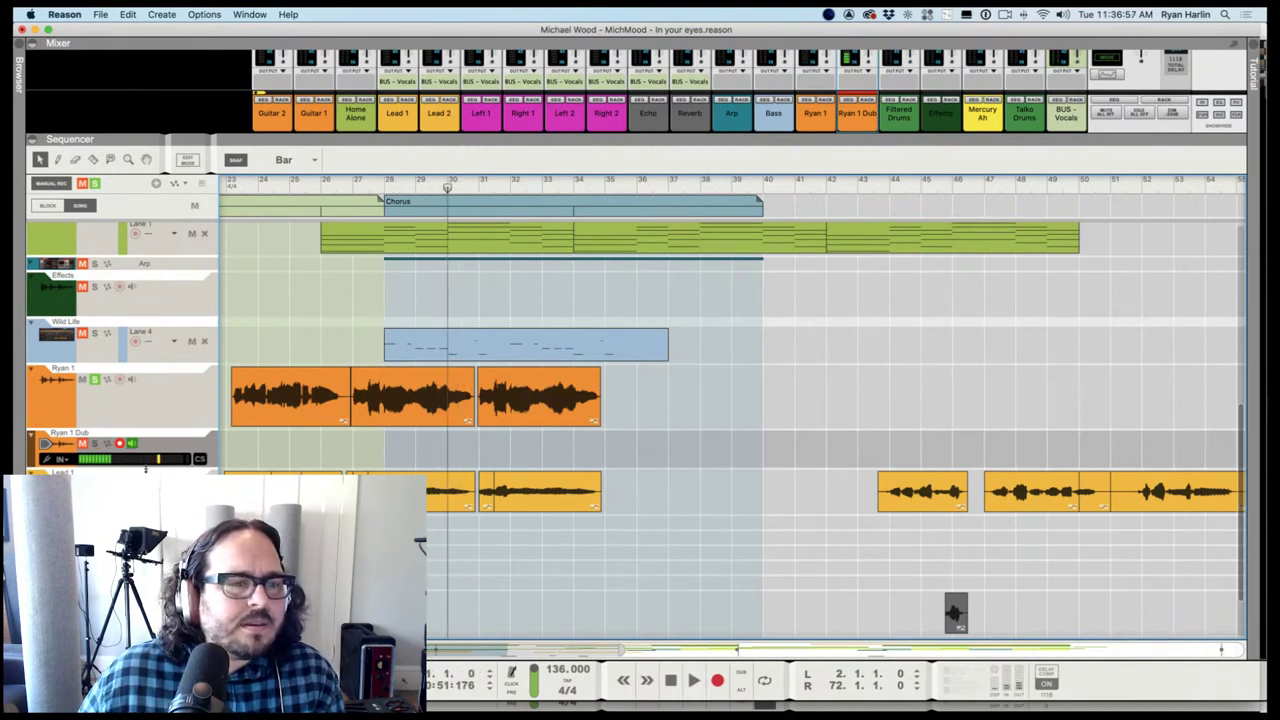
key("space")
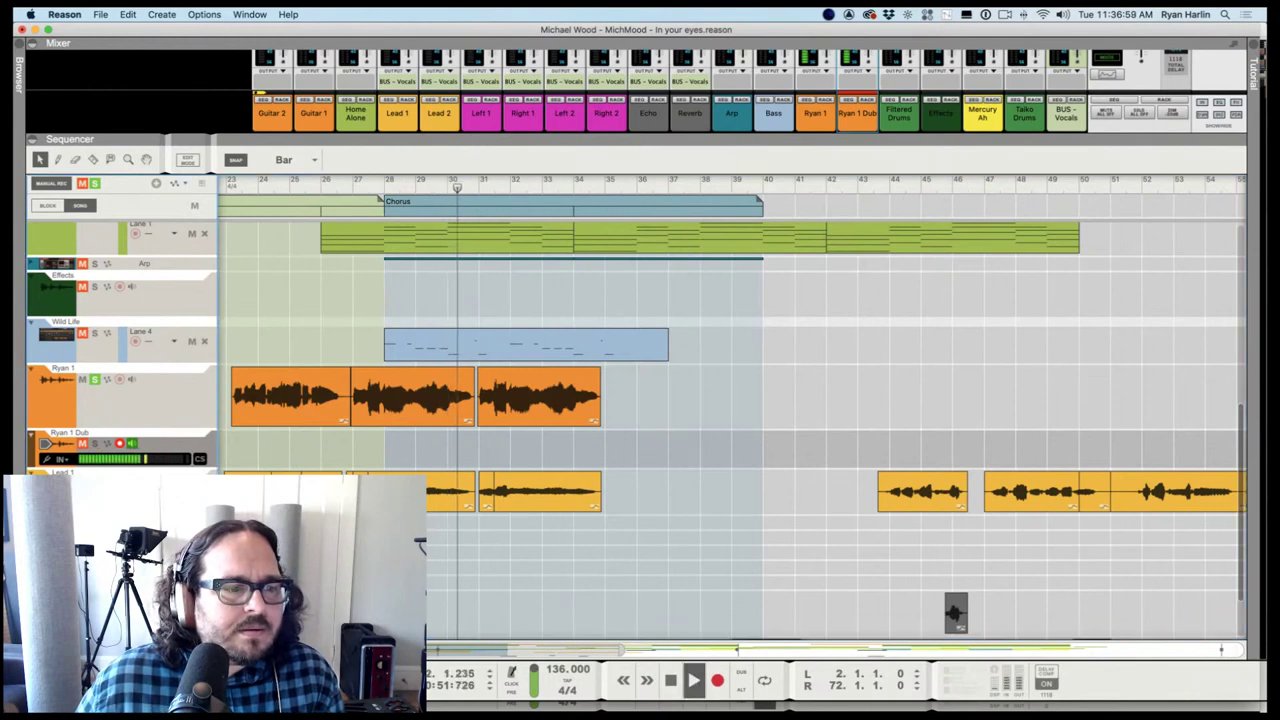
left_click(382, 190)
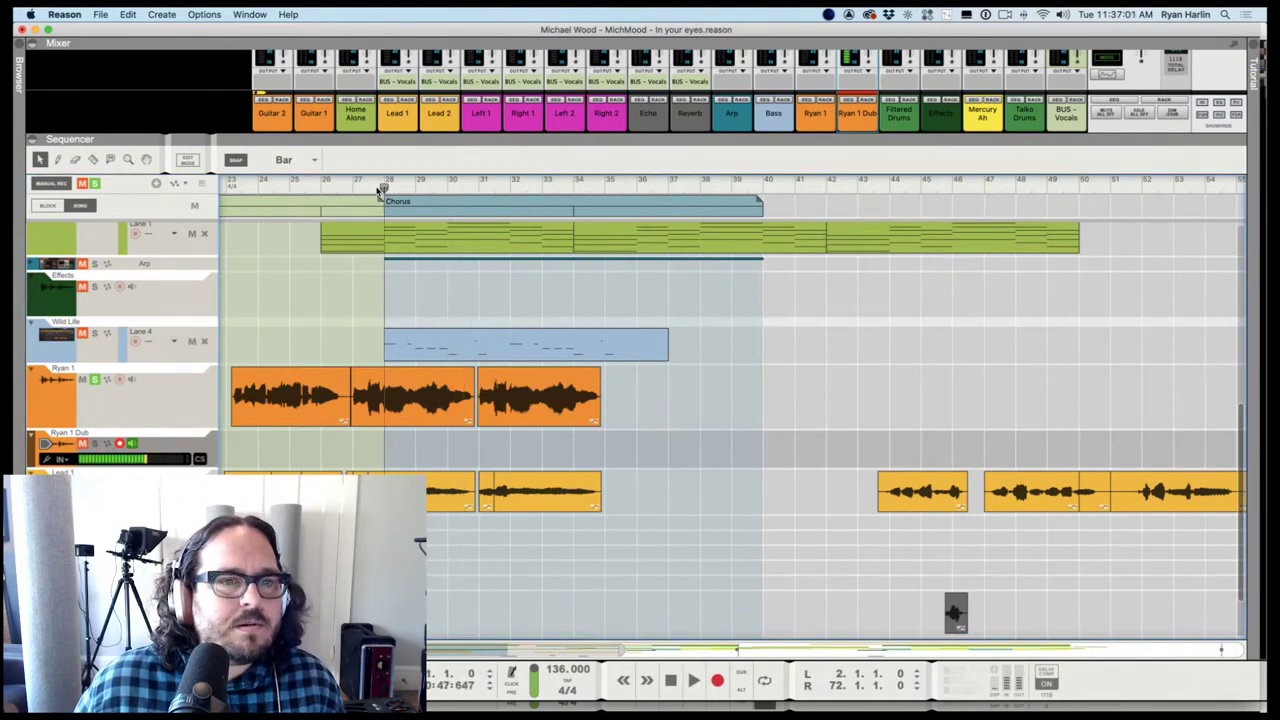
Play the phrase on the soloed main vocal track twice from bar 27
left_click(352, 189)
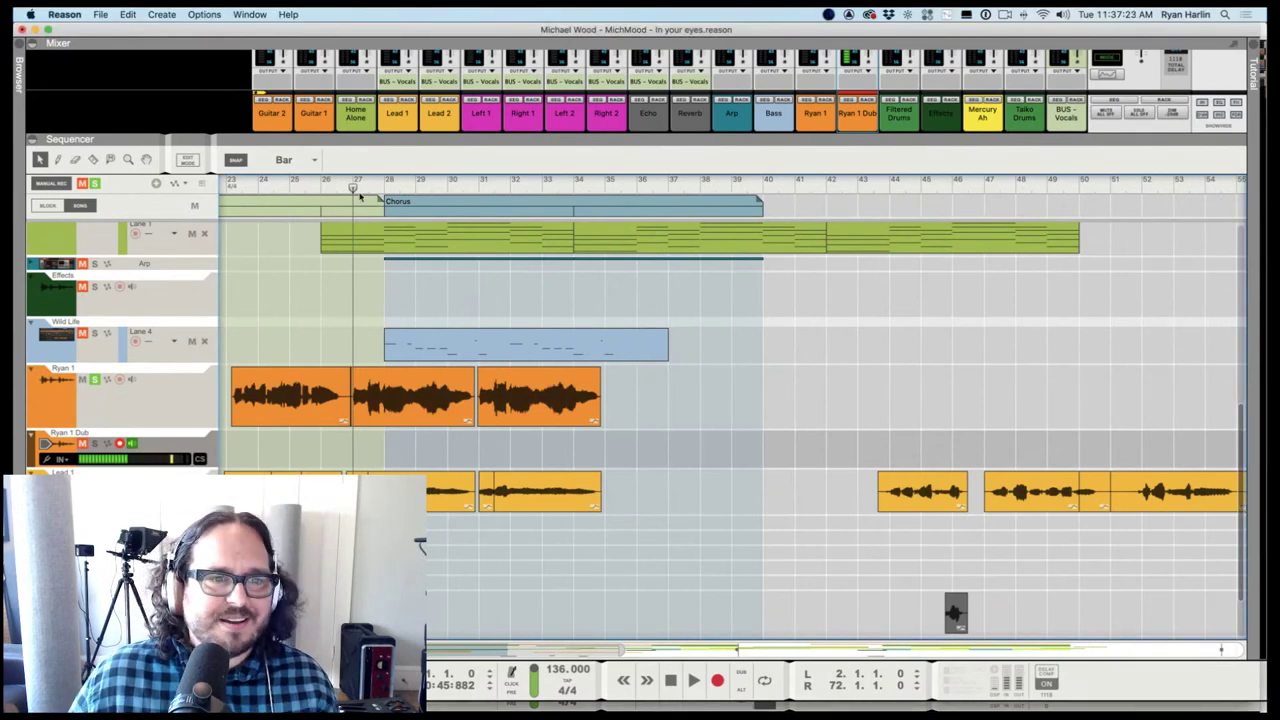
key("space")
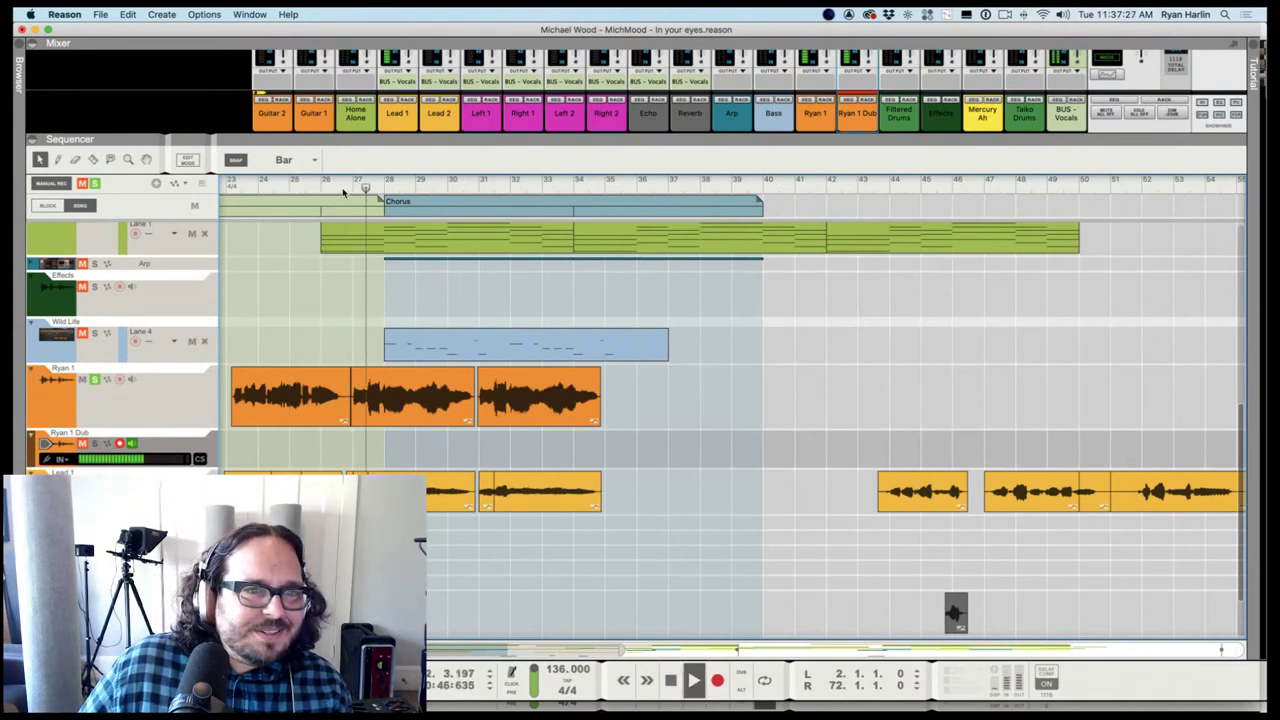
key("space")
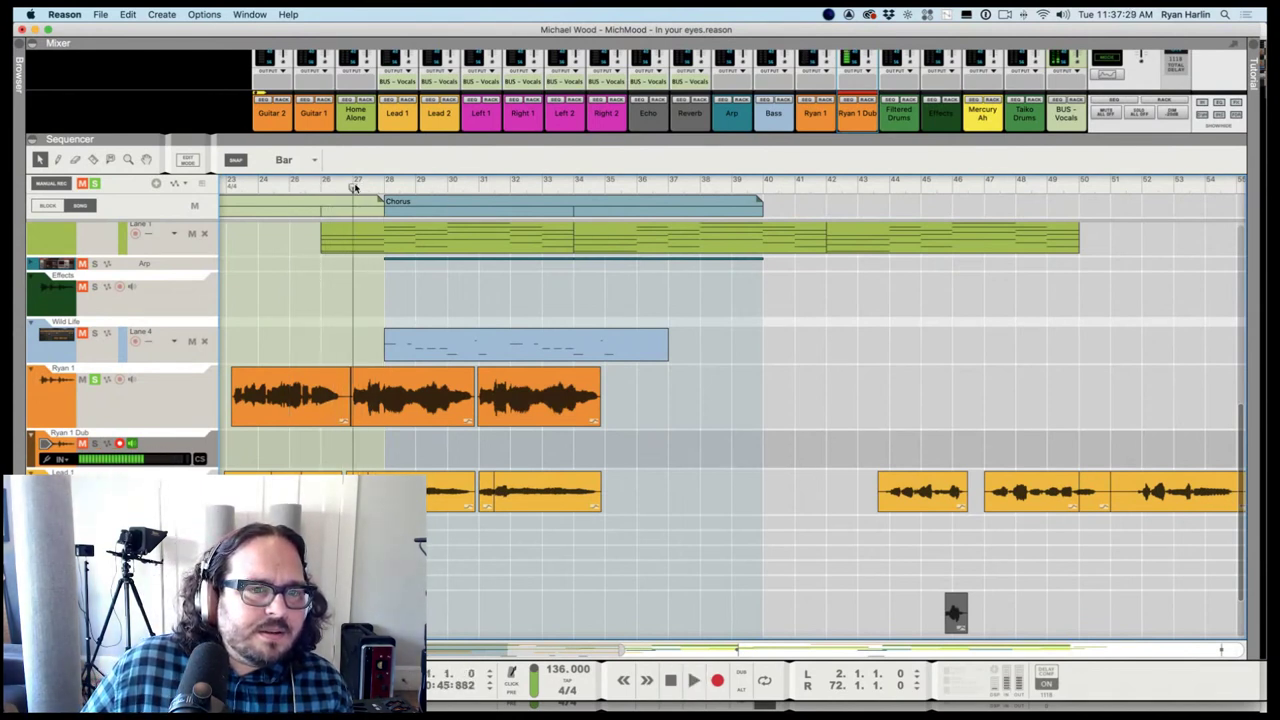
key("space")
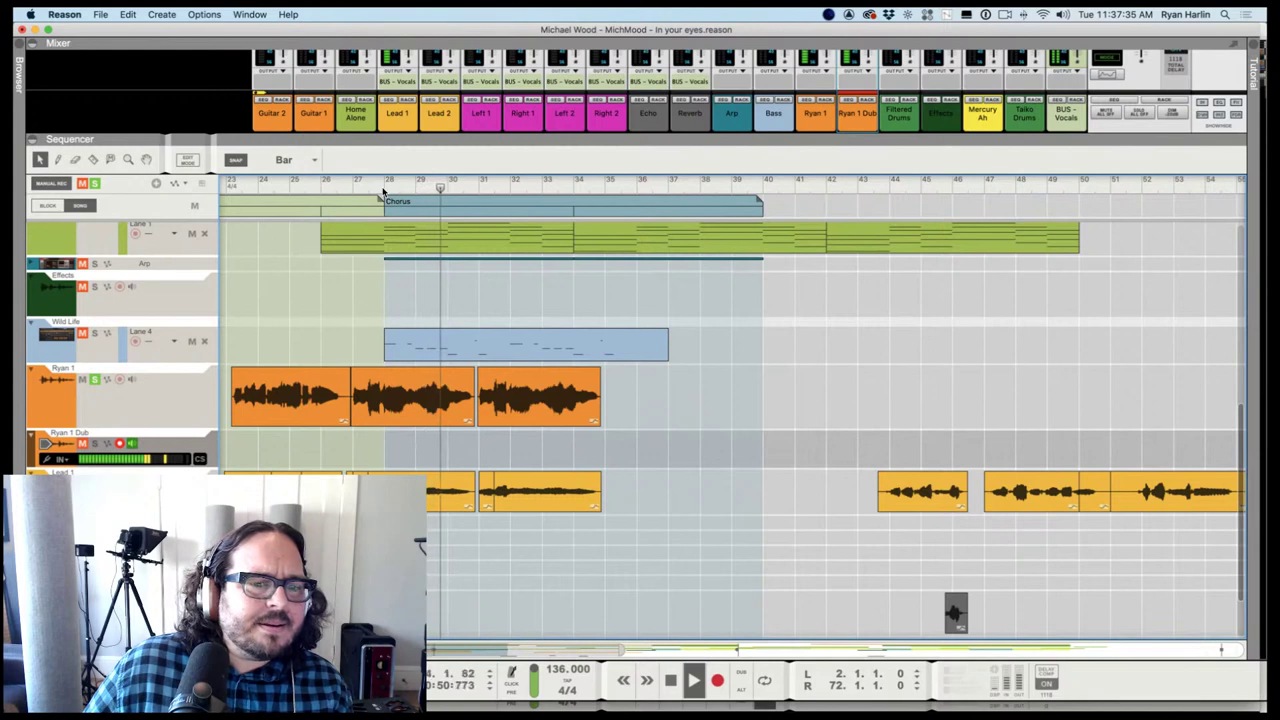
key("space")
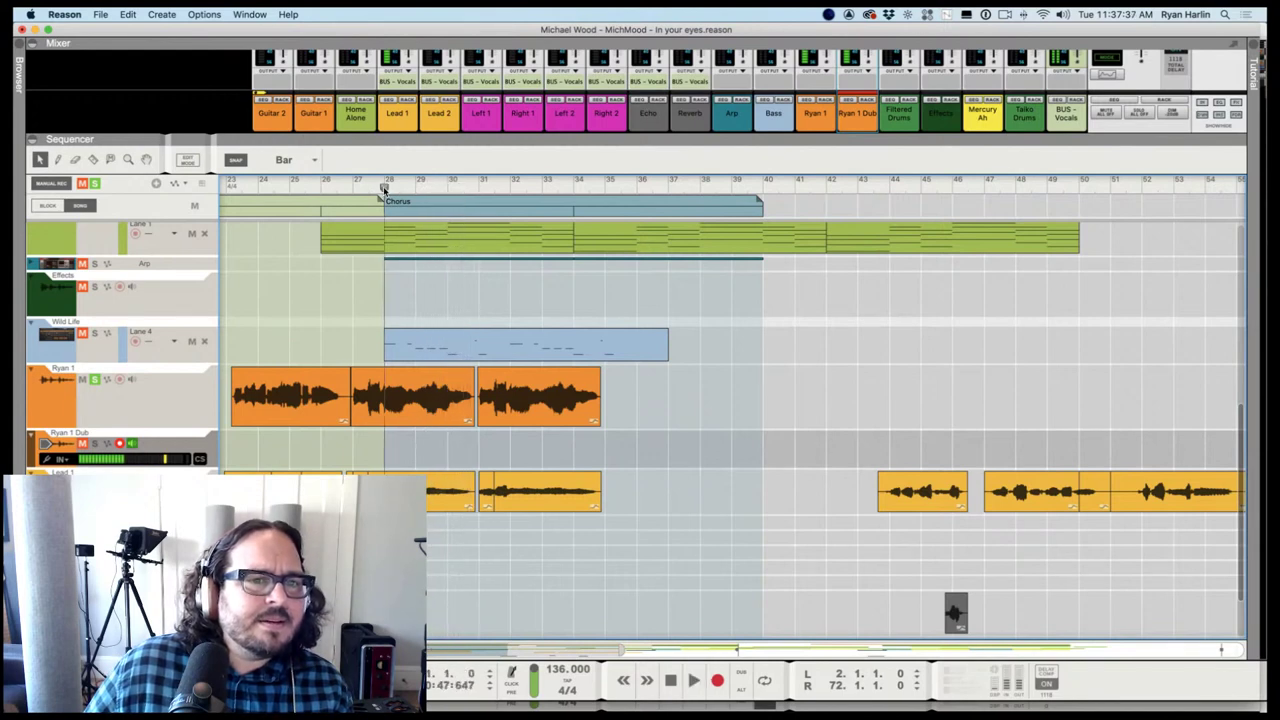
Solo the dub track and record a vocal double on it from bar 25 to about bar 31
left_click_drag(383, 188, 352, 186)
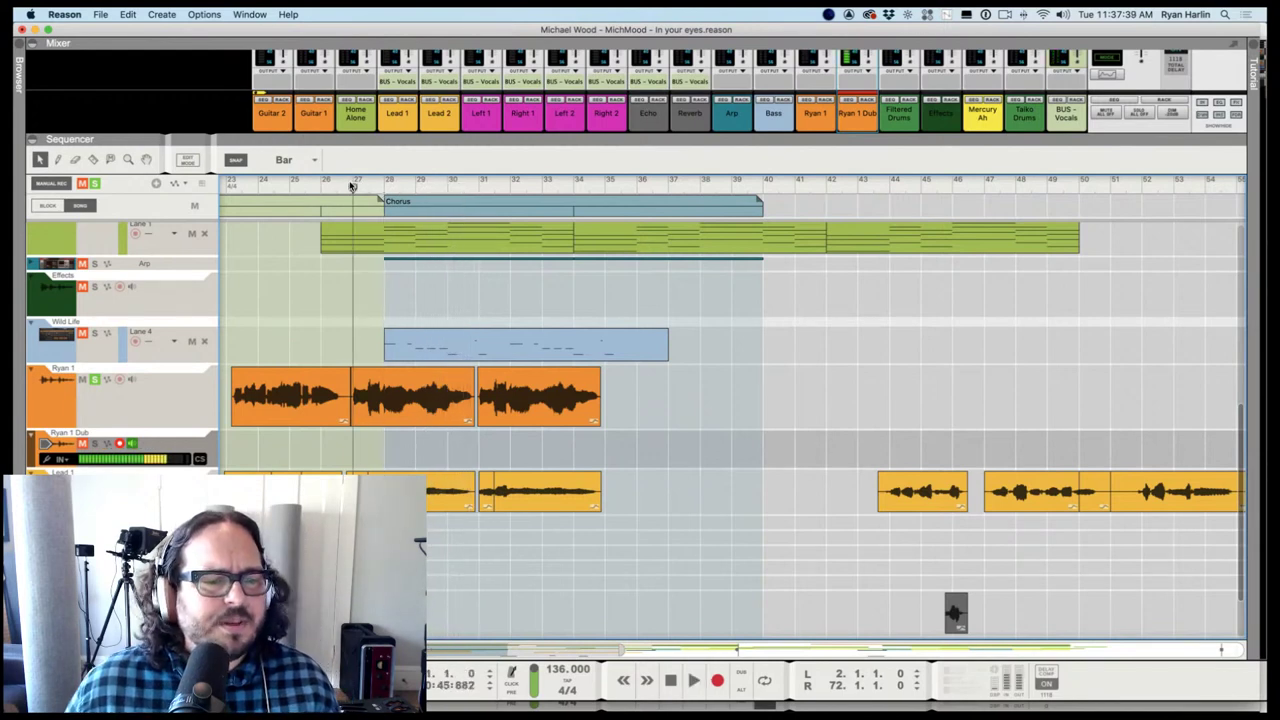
left_click(322, 192)
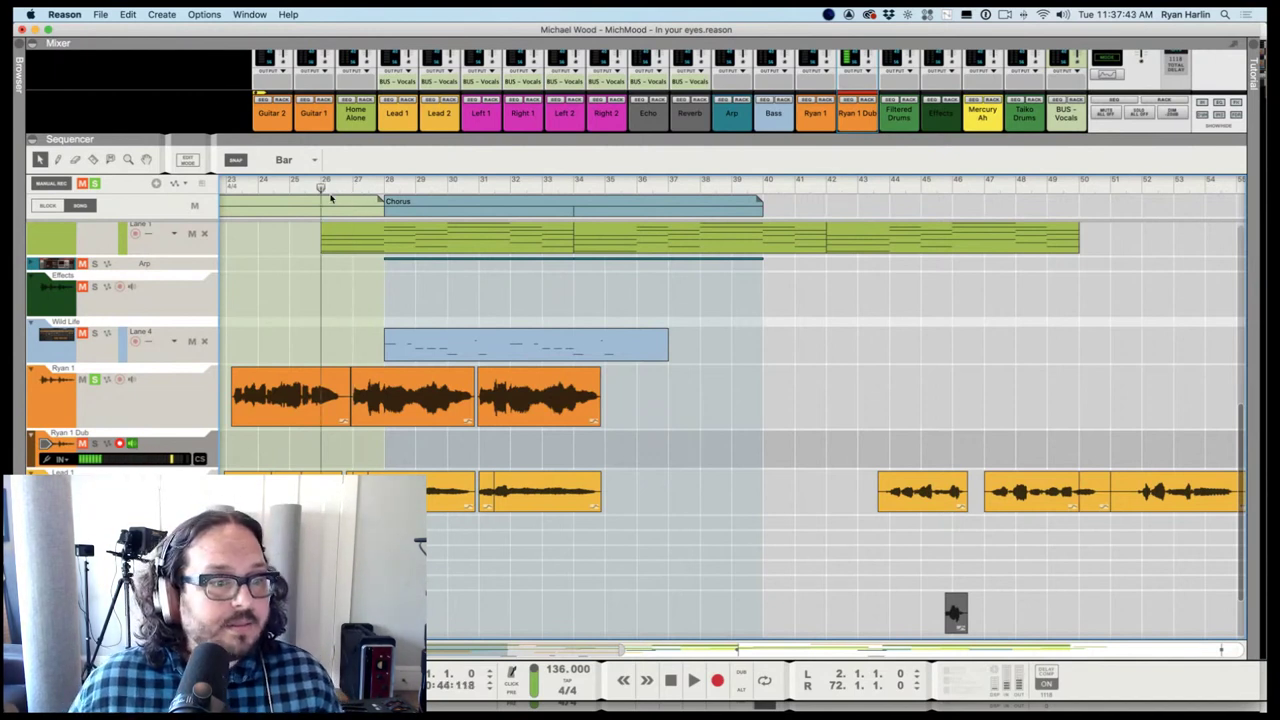
left_click(93, 444)
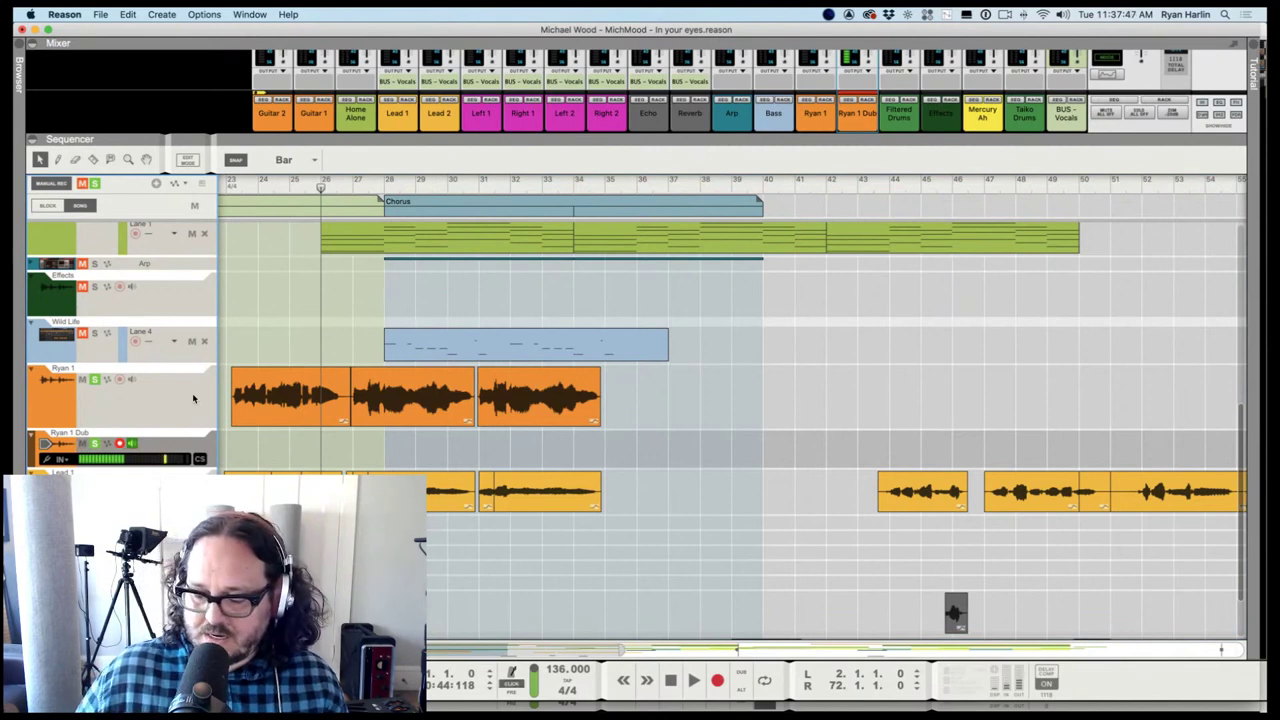
key("KP_7")
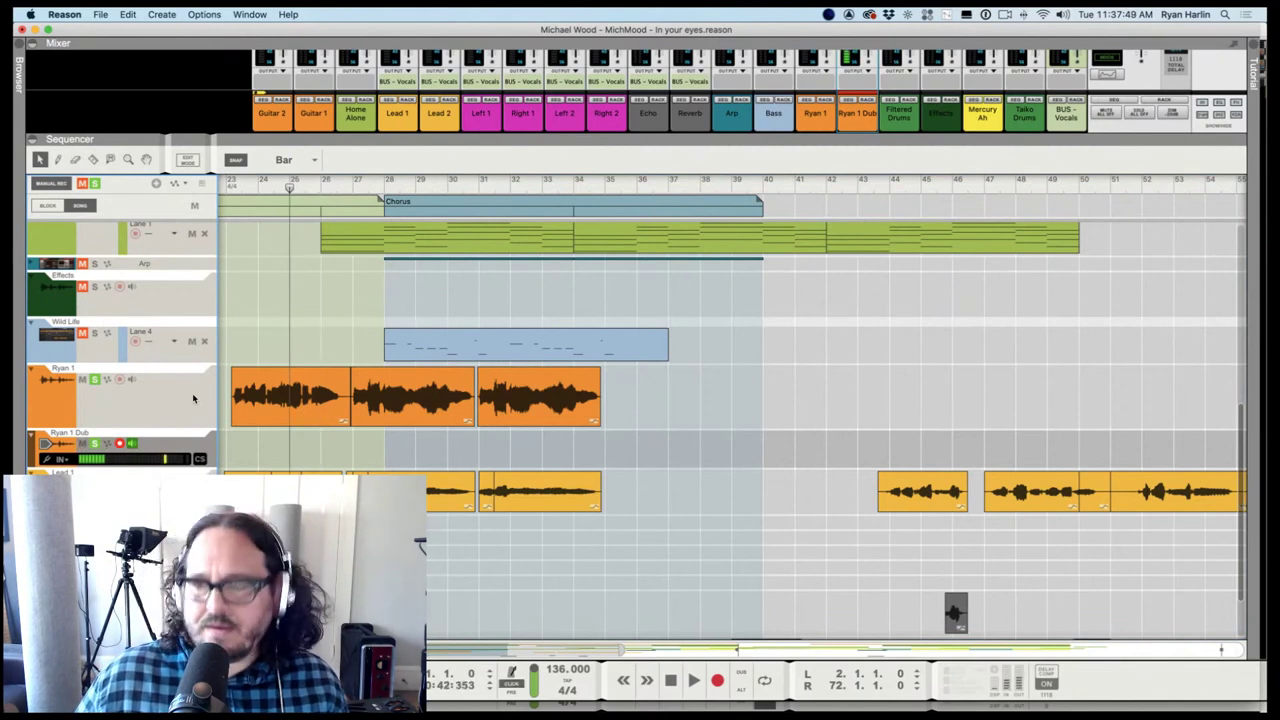
key("KP_Multiply")
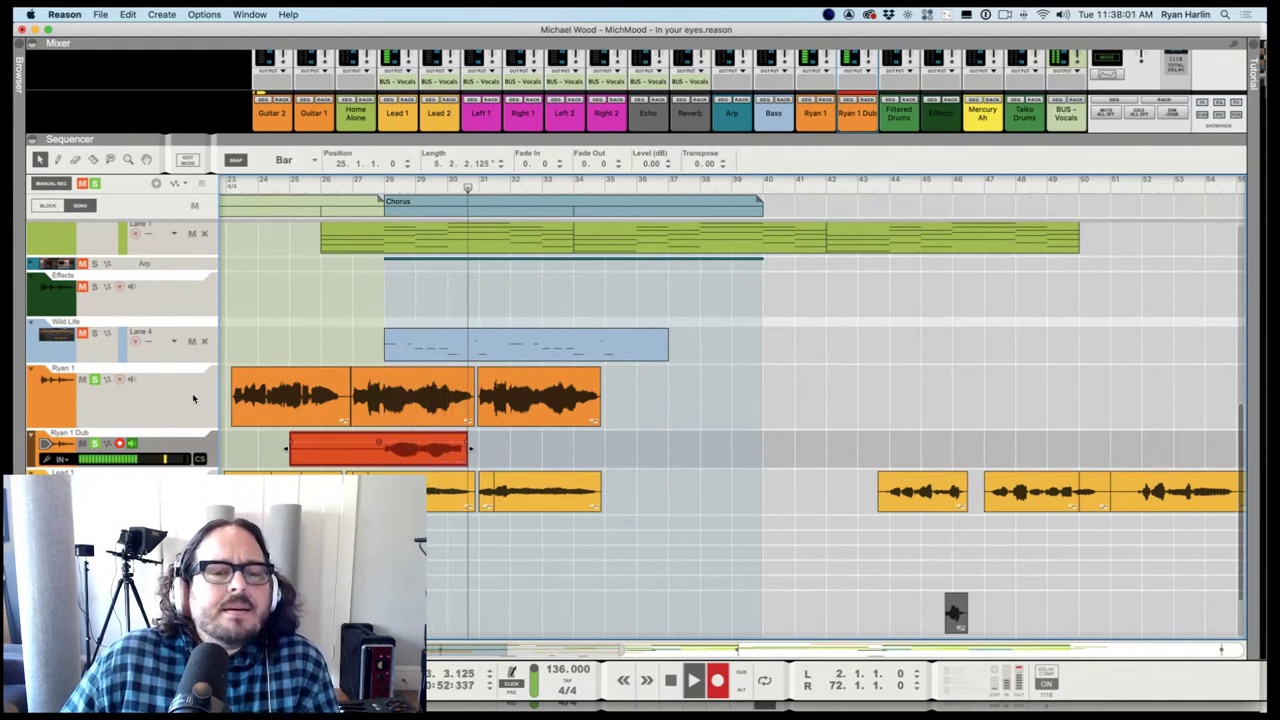
key("space")
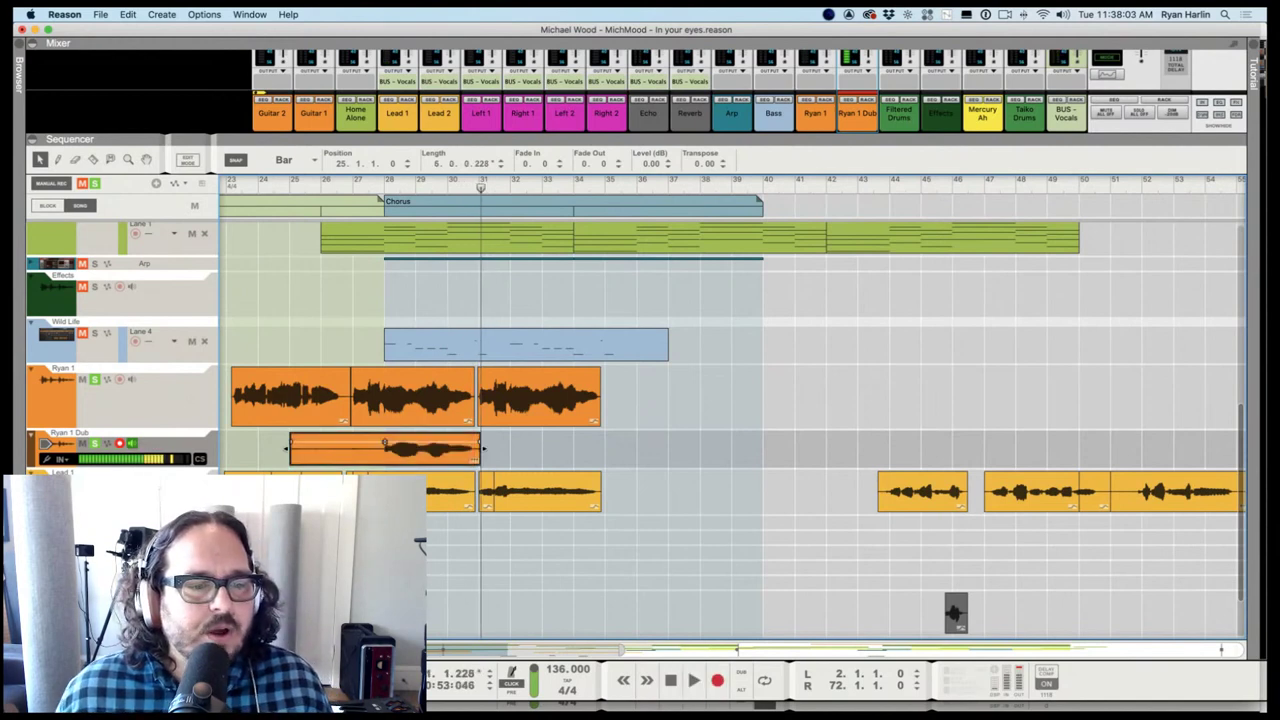
Trim the start of the new dub take to just before bar 28 and play it with the main vocal from bar 27
left_click_drag(288, 450, 380, 450)
left_click_drag(364, 178, 353, 186)
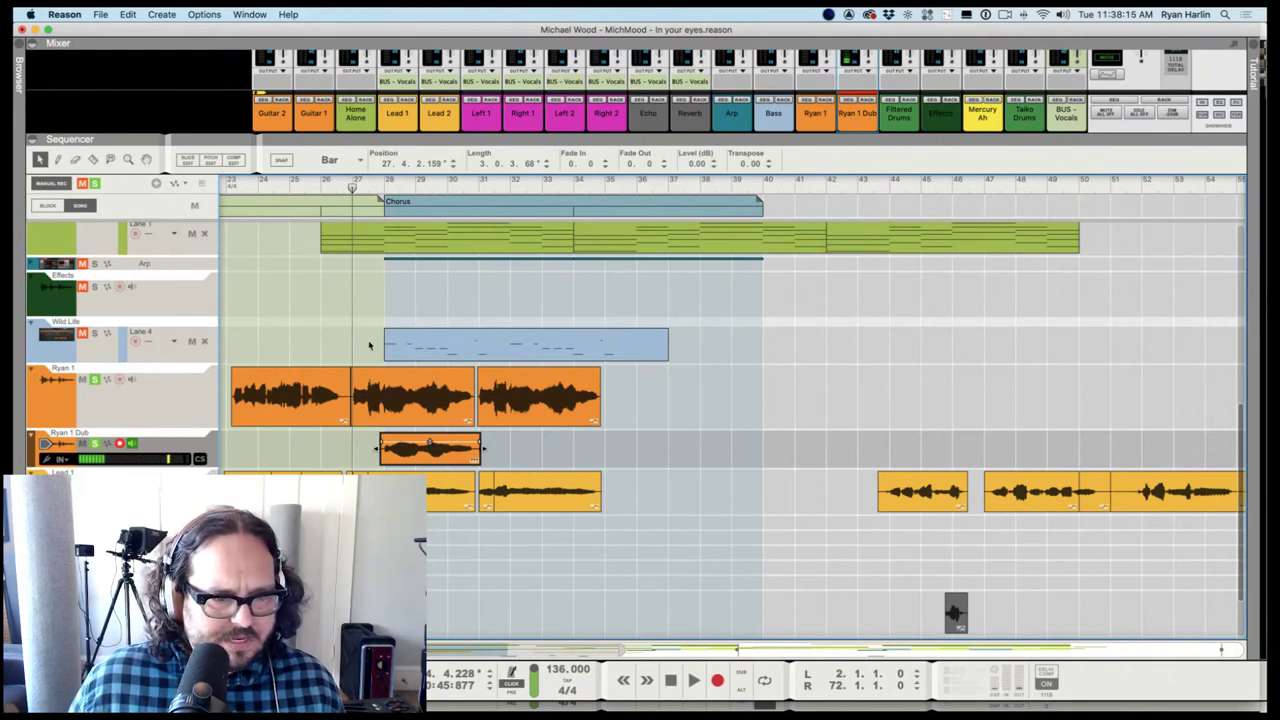
key("space")
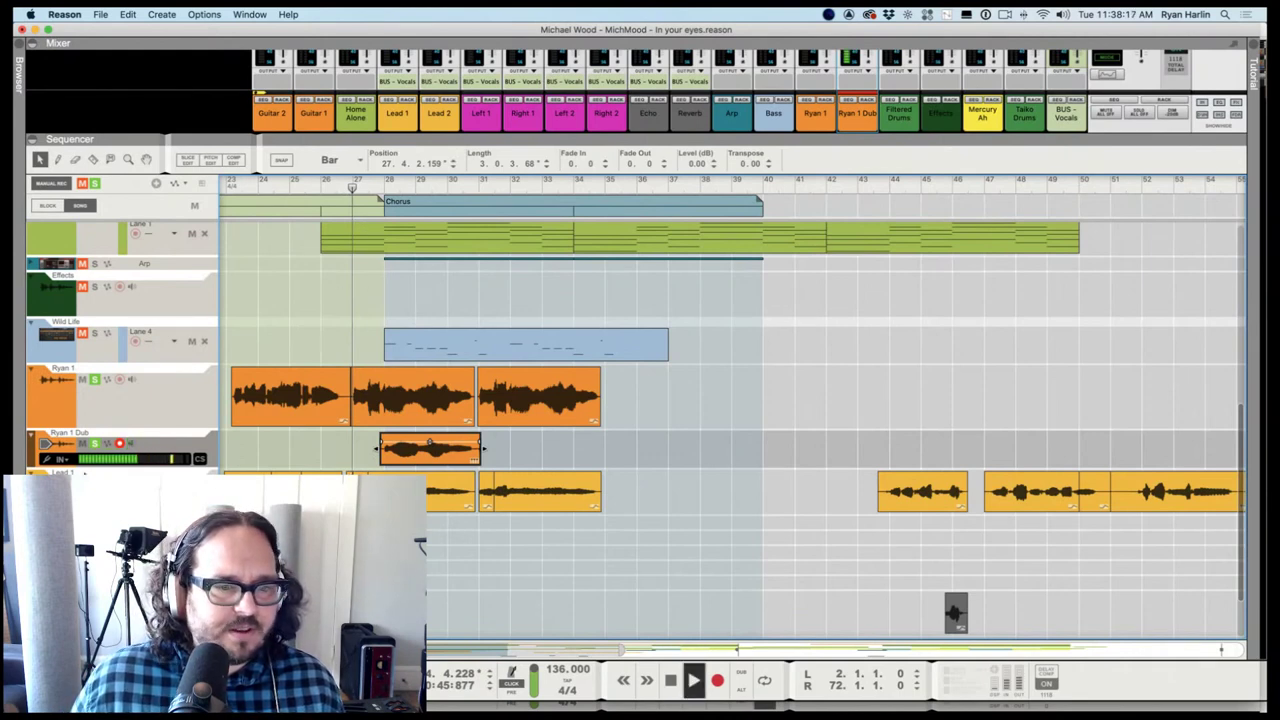
left_click(354, 187)
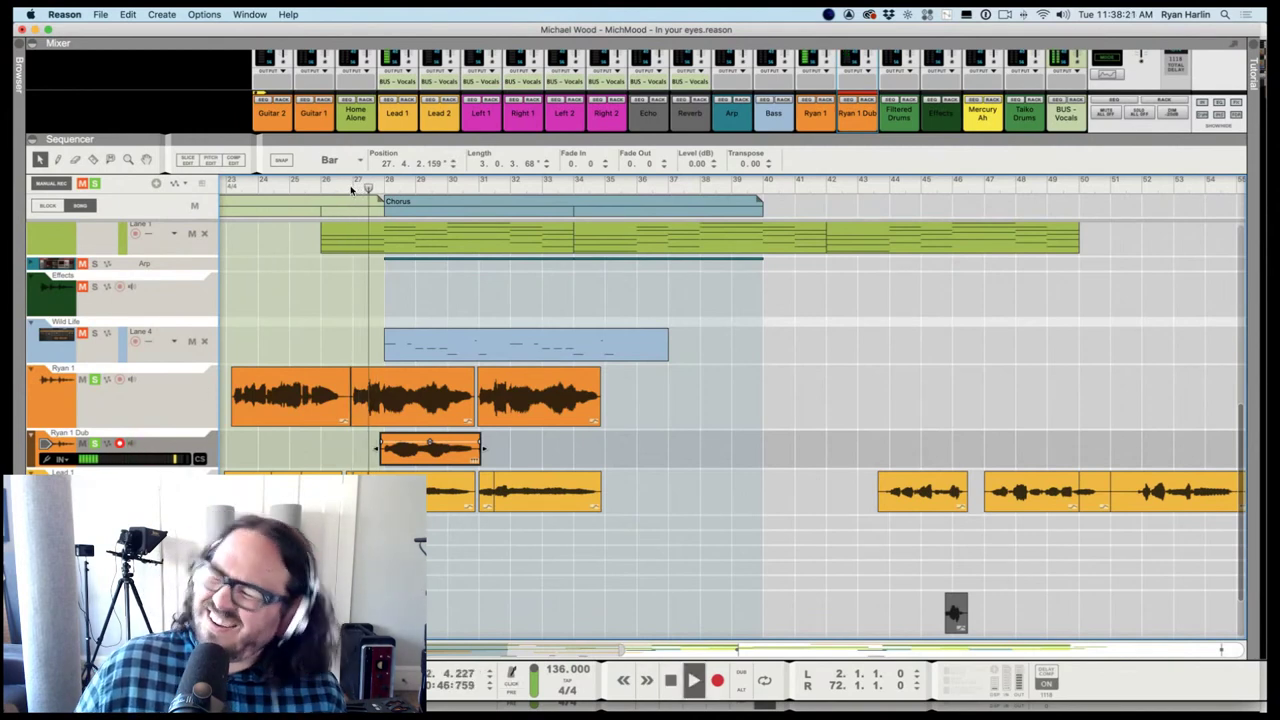
key("space")
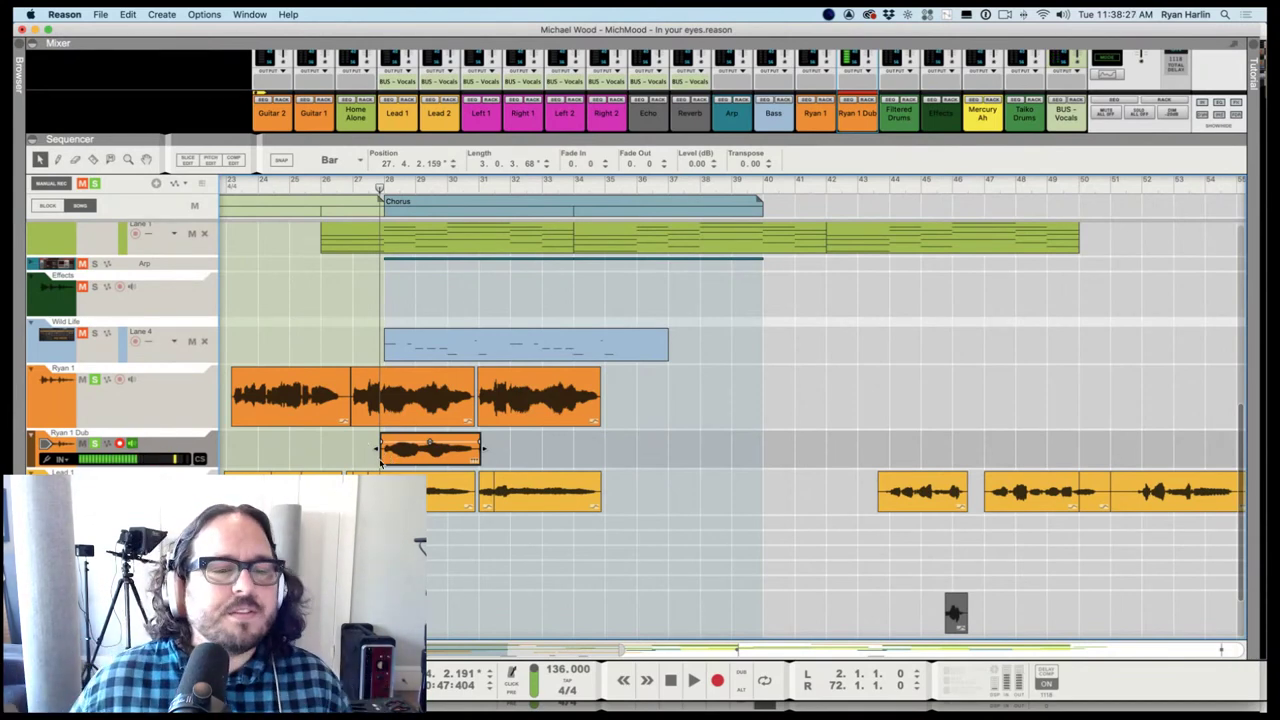
Play the start of the dub take and shift the clip slightly later, to position 27.4.4.76
key("space")
key("space")
left_click_drag(408, 458, 412, 458)
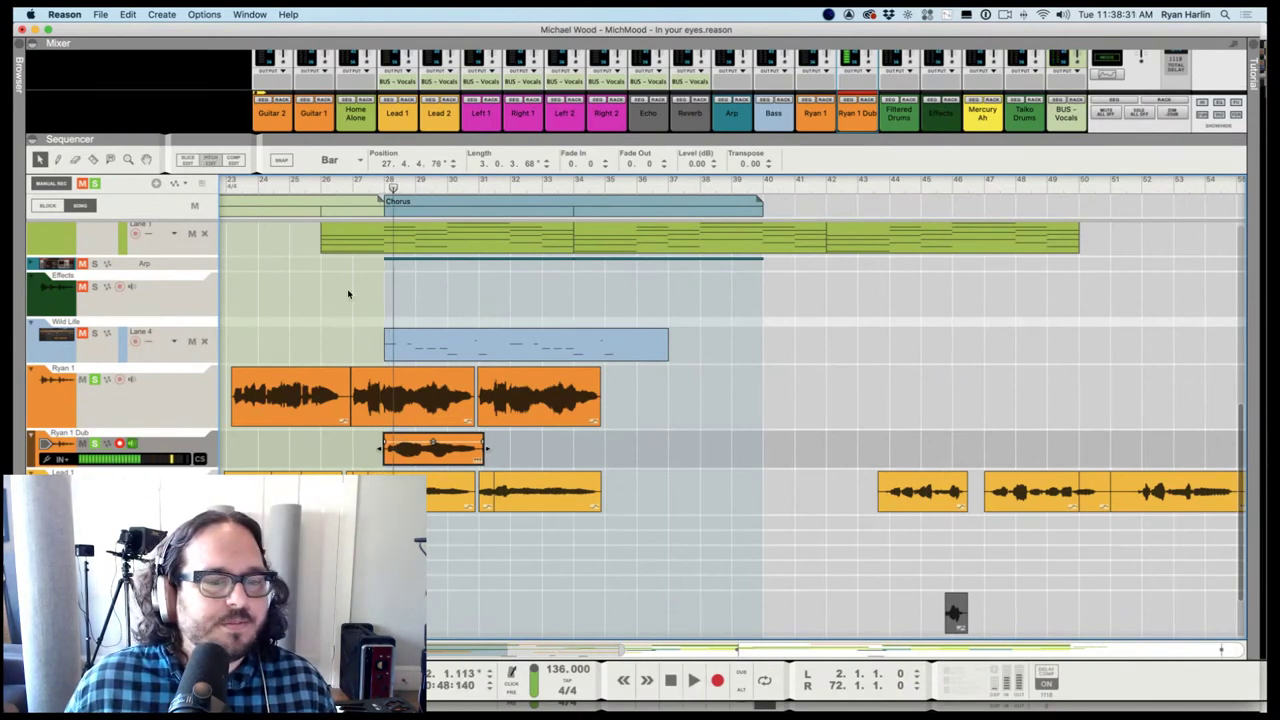
Record-enable the main vocal track instead of the dub track and create a second dub track for it
left_click(138, 410)
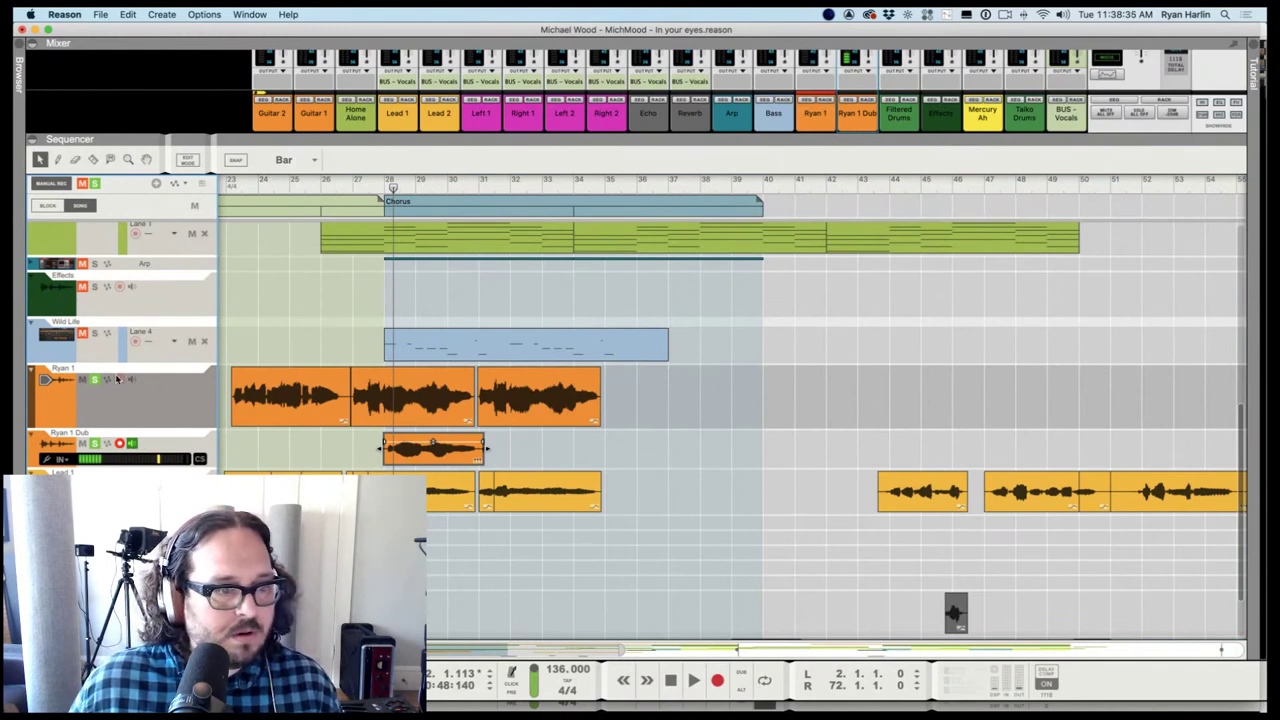
left_click(118, 380)
left_click(121, 444)
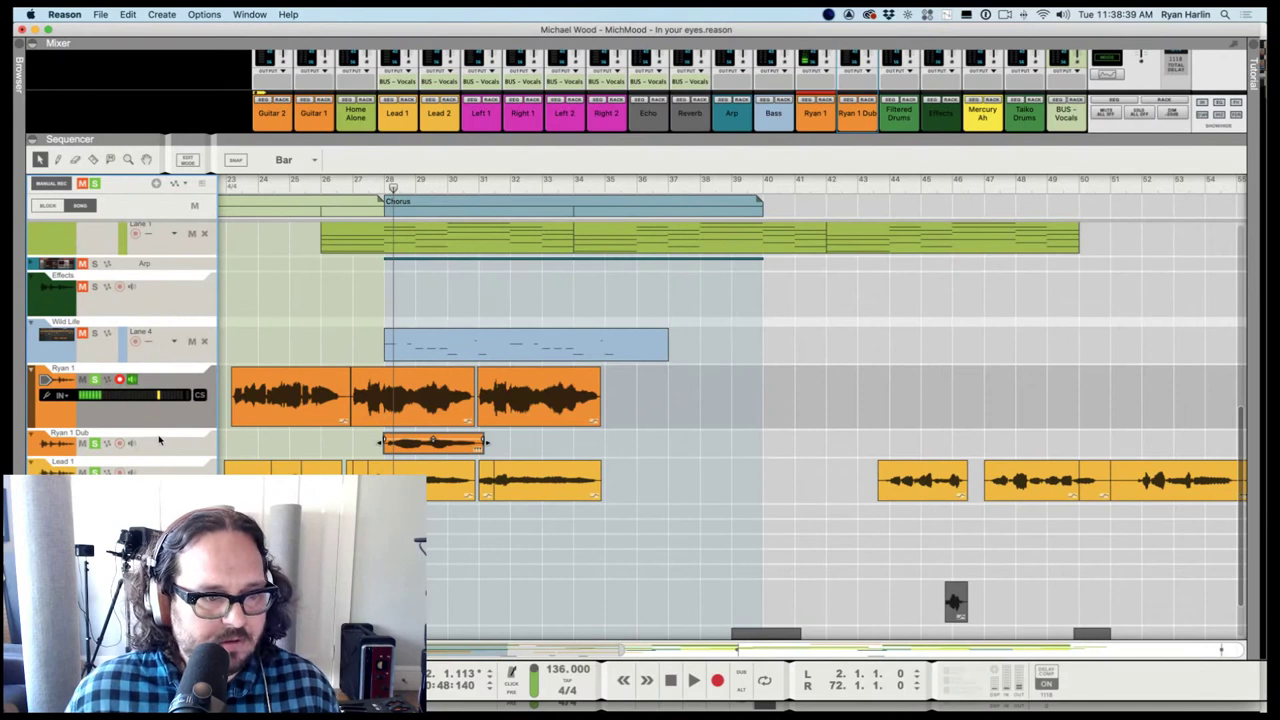
key("super+d")
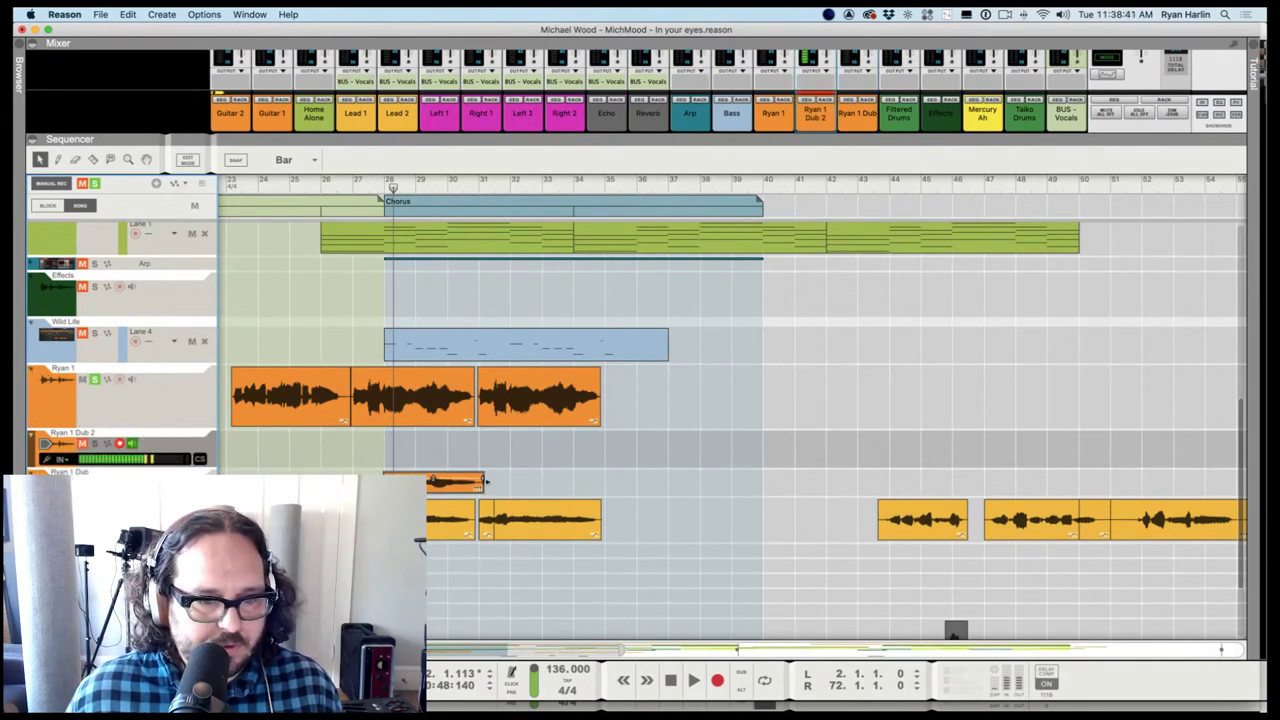
Move the recorded take onto the second dub track and record-enable the original dub track instead
left_click_drag(433, 480, 433, 441)
left_click(433, 480)
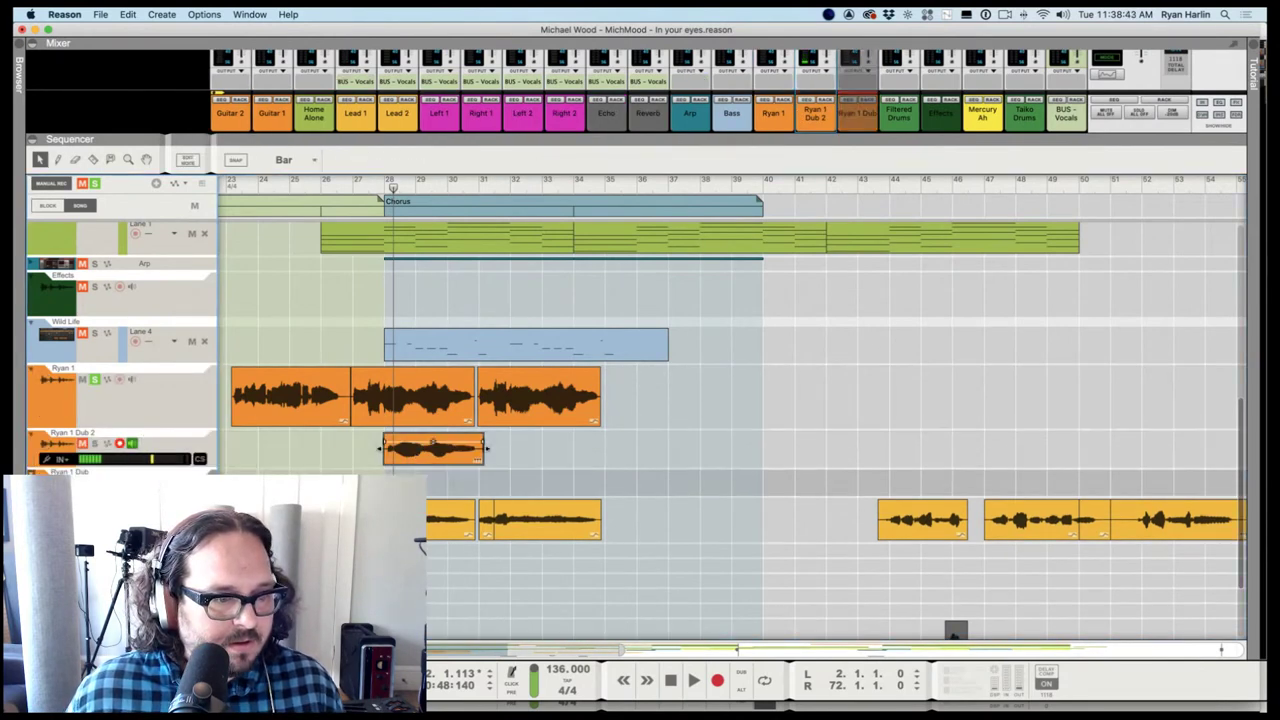
left_click(120, 443)
left_click(120, 470)
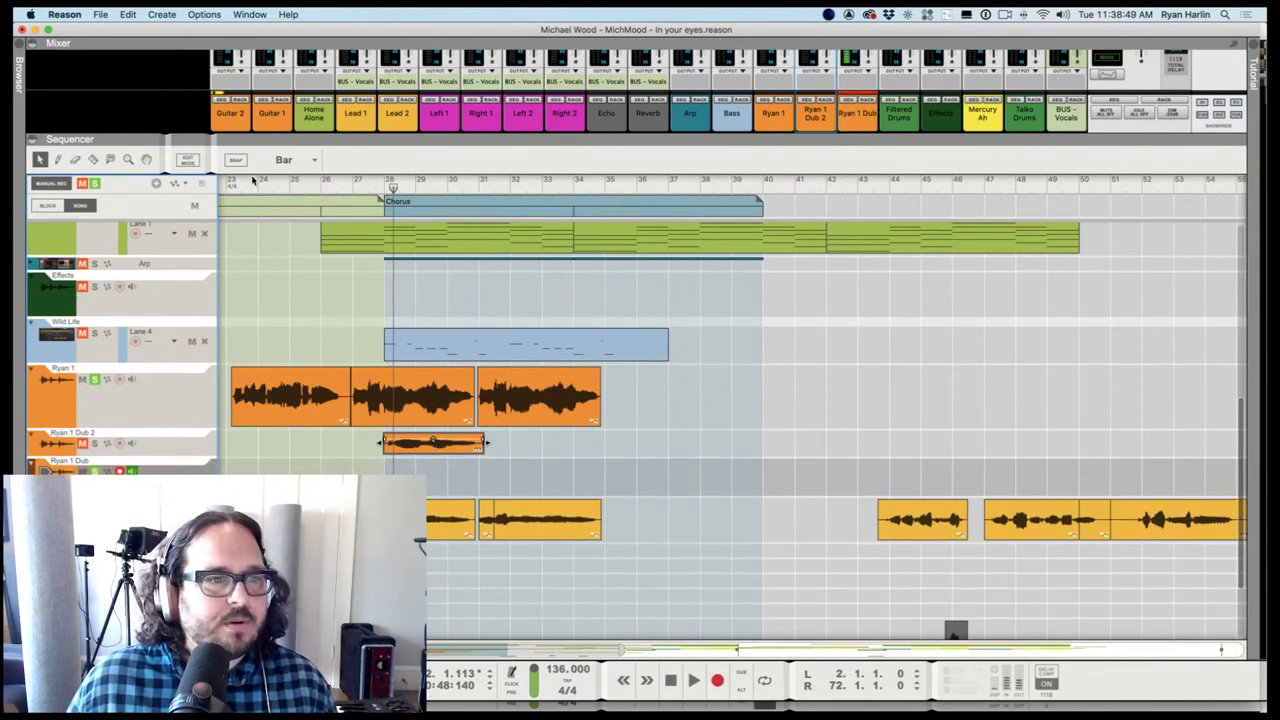
Open the take on the second dub track in Pitch Edit and correct the pitch of its four sung notes
left_click(410, 443)
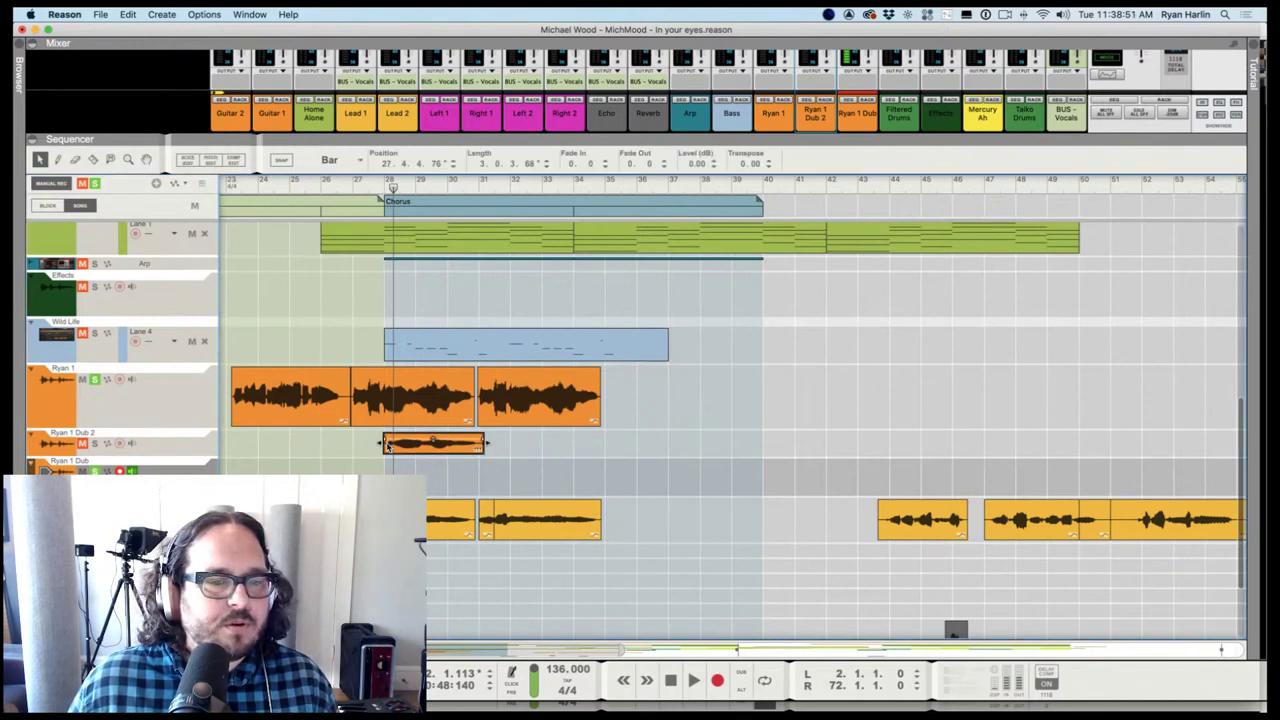
left_click(222, 160)
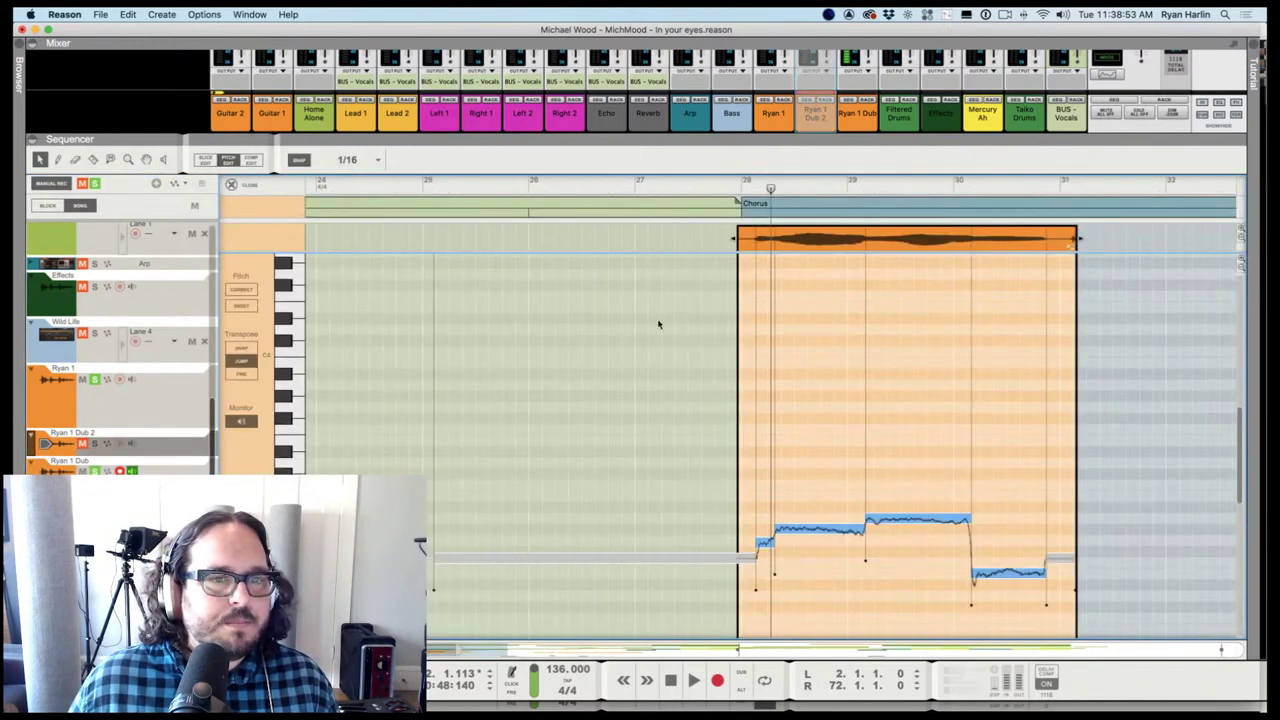
left_click_drag(1022, 479, 762, 607)
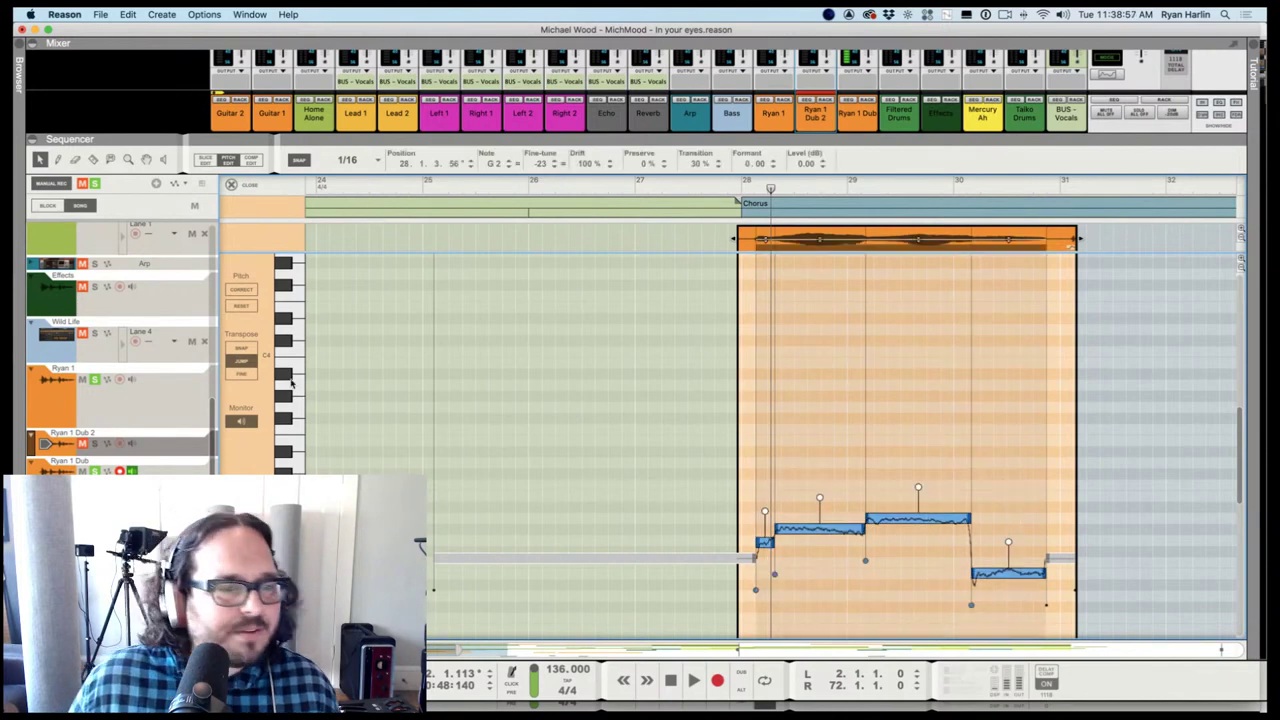
left_click(241, 289)
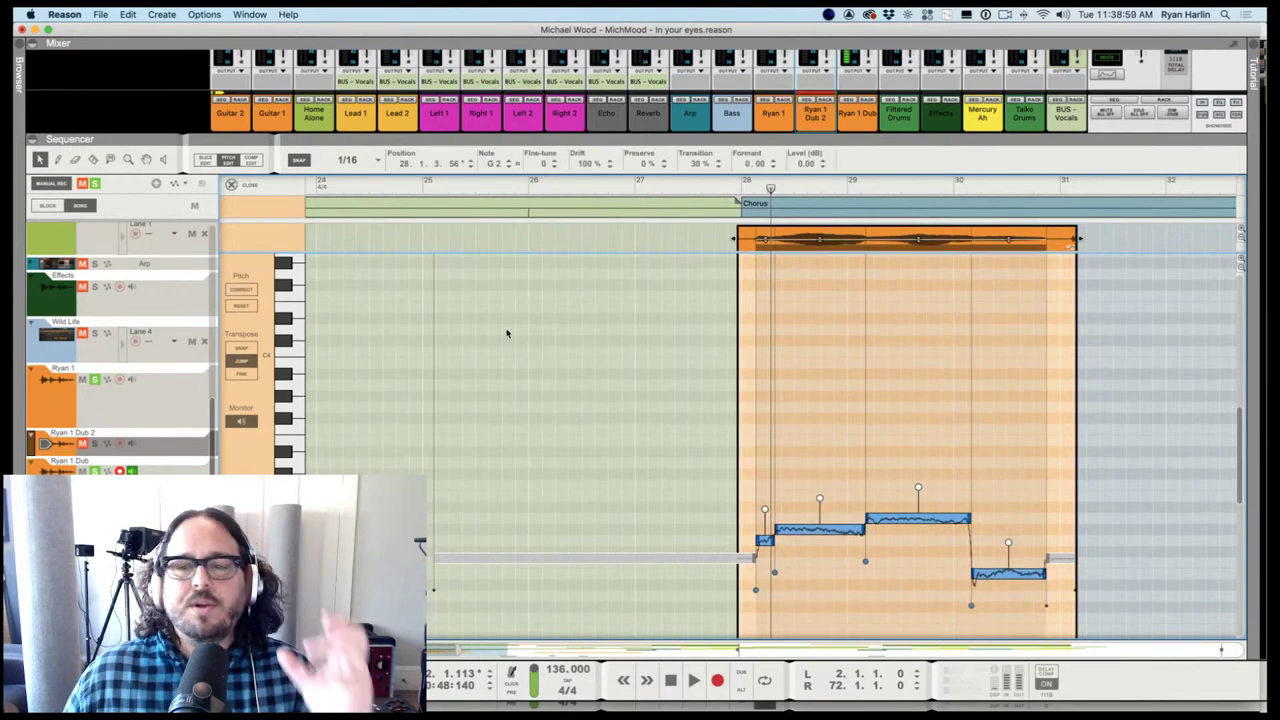
Play the take's opening from bar 28 and raise its first short note to G#2
left_click(751, 186)
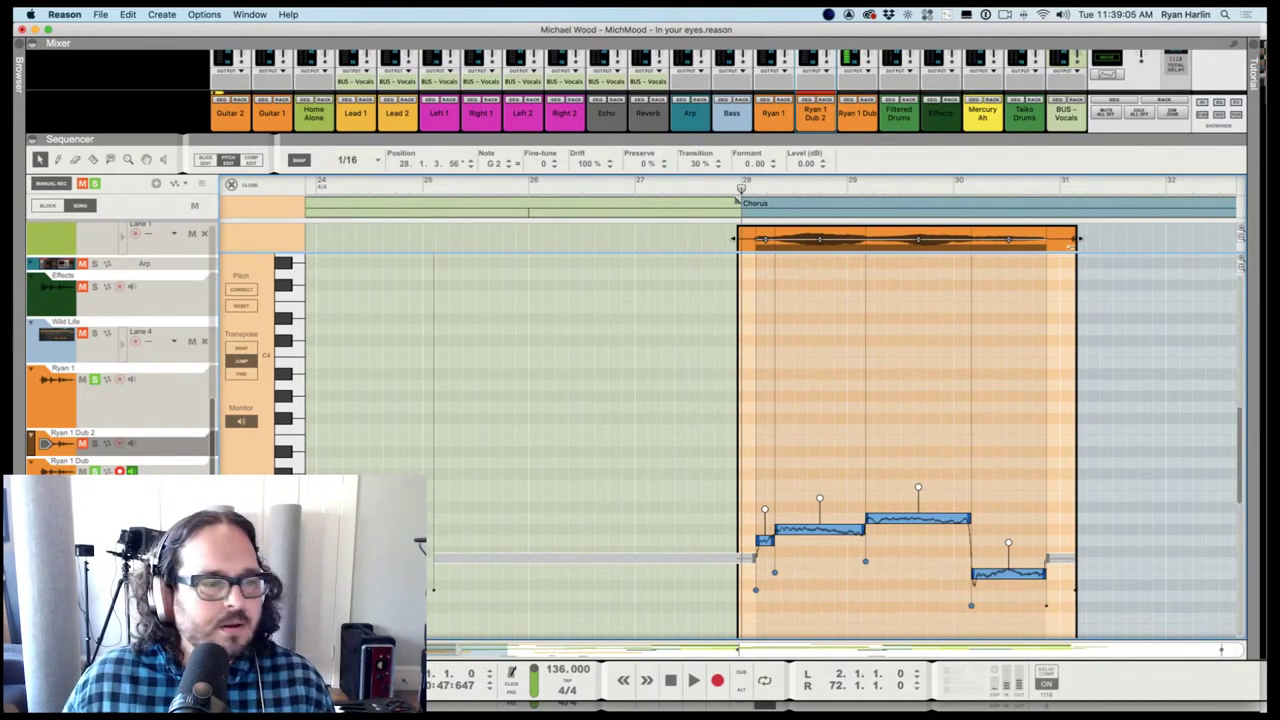
key("space")
left_click(743, 568)
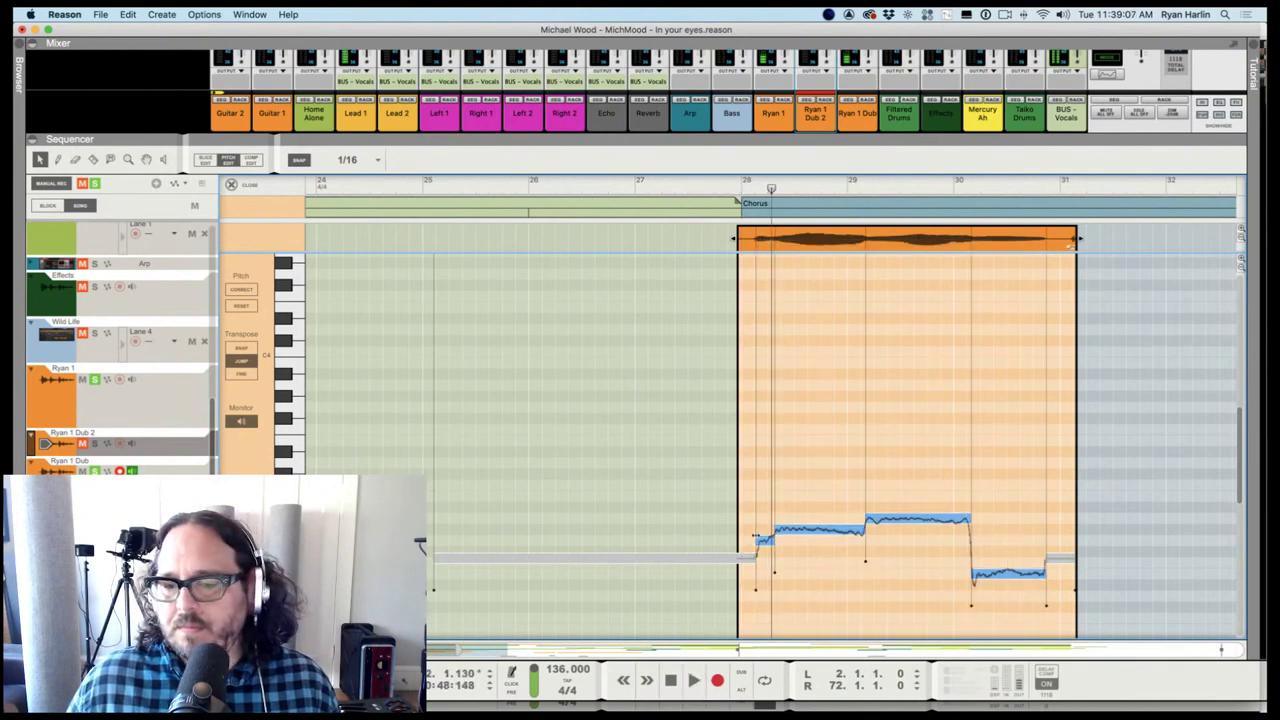
left_click_drag(763, 545, 763, 530)
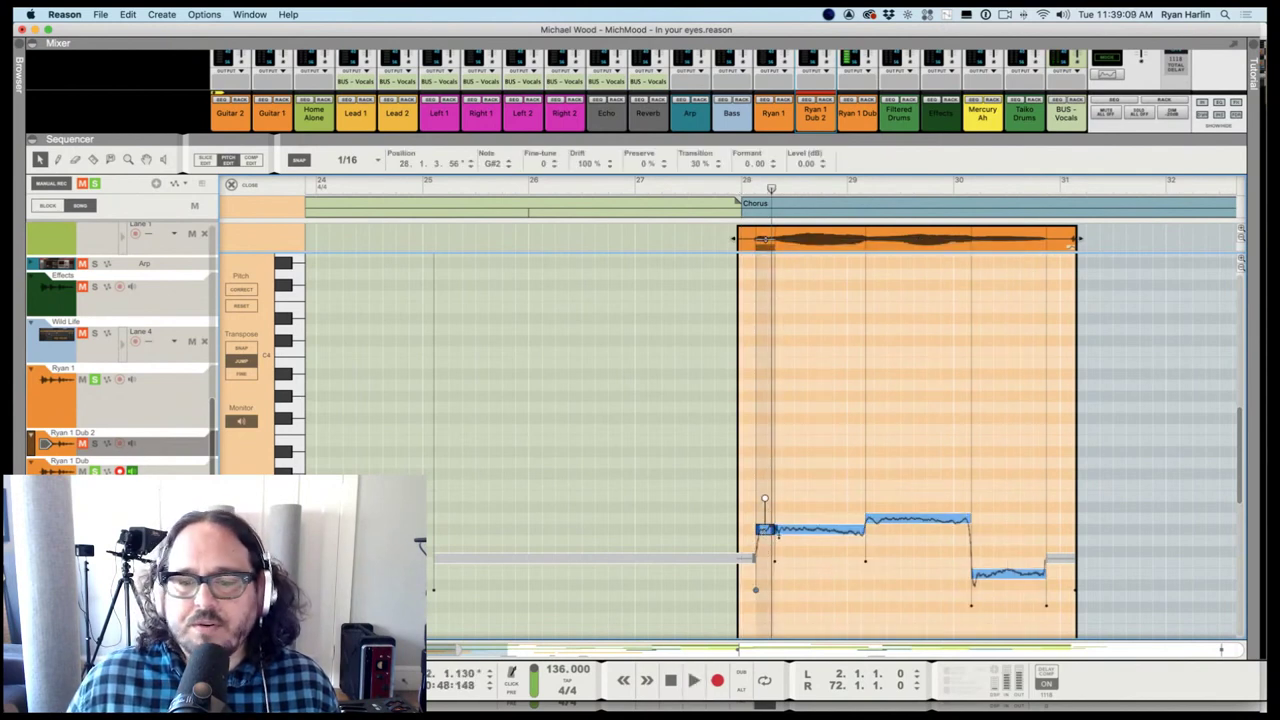
Play the phrase from just before bar 28 to just after bar 30, and select the last sung note of the take
left_click(738, 180)
key("space")
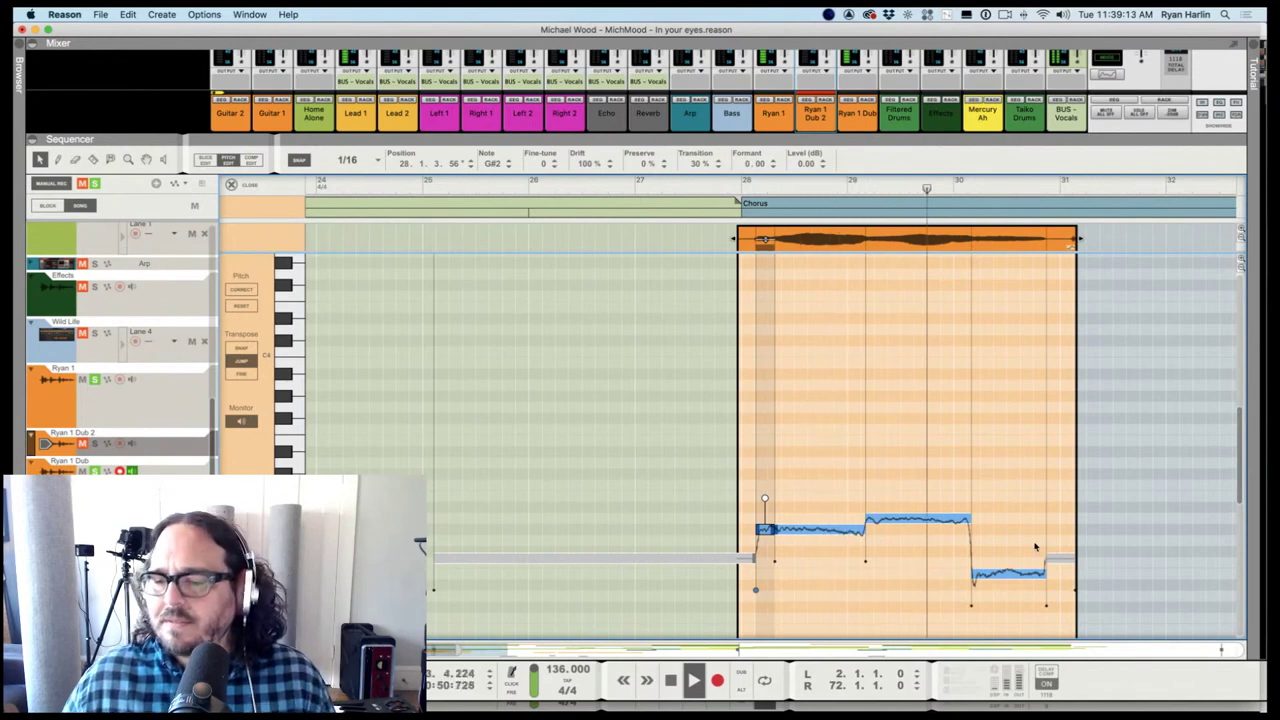
key("space")
left_click(1004, 574)
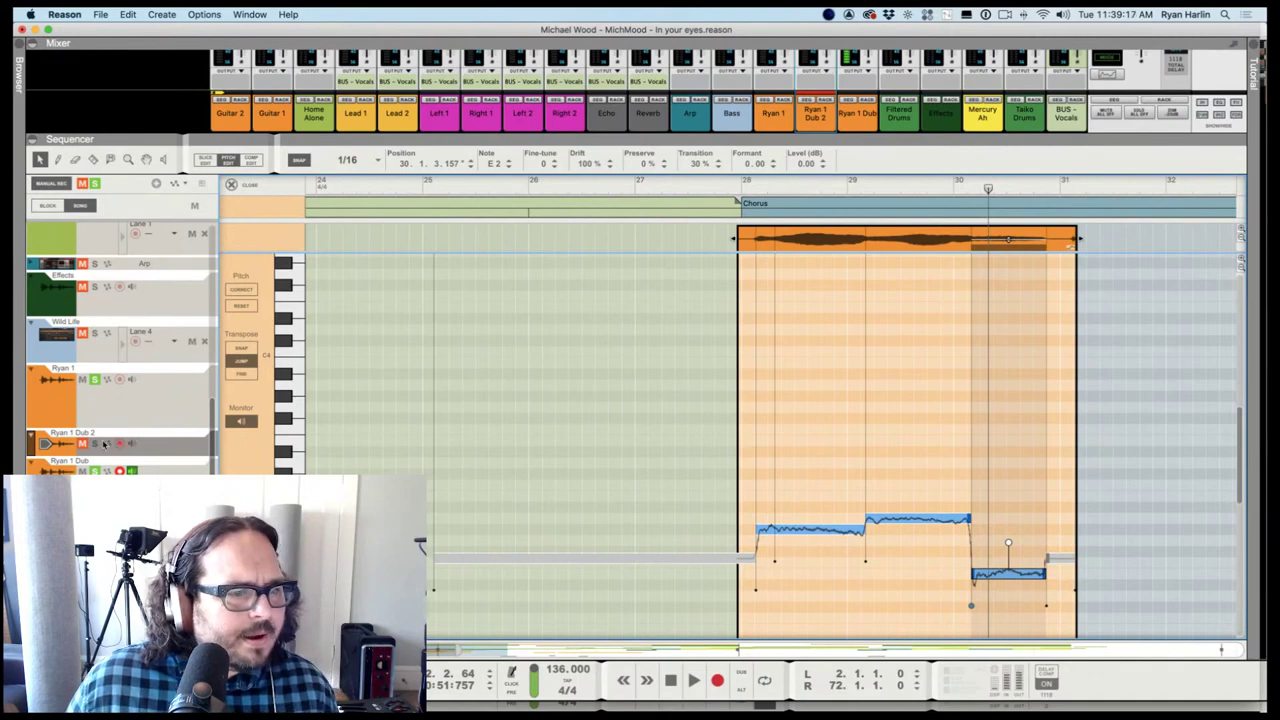
Solo the second dub track and play its take from bar 28 and from just after bar 29
left_click(96, 446)
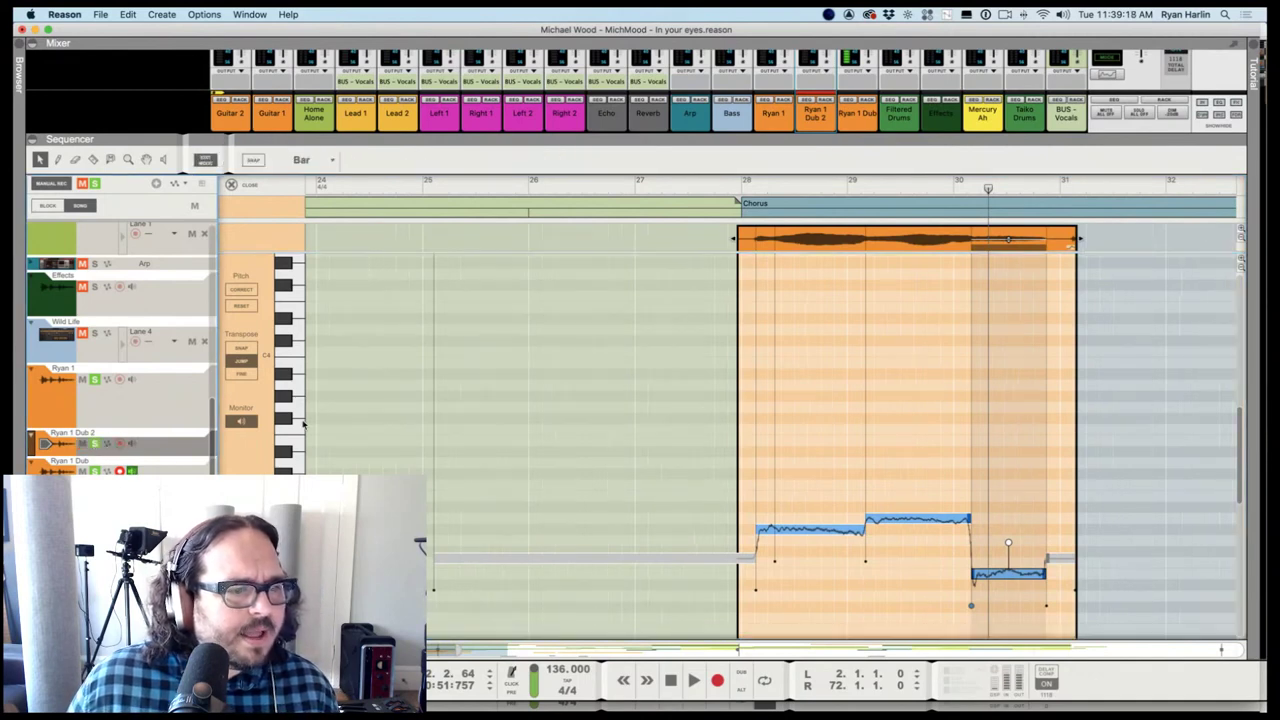
left_click(760, 187)
key("space")
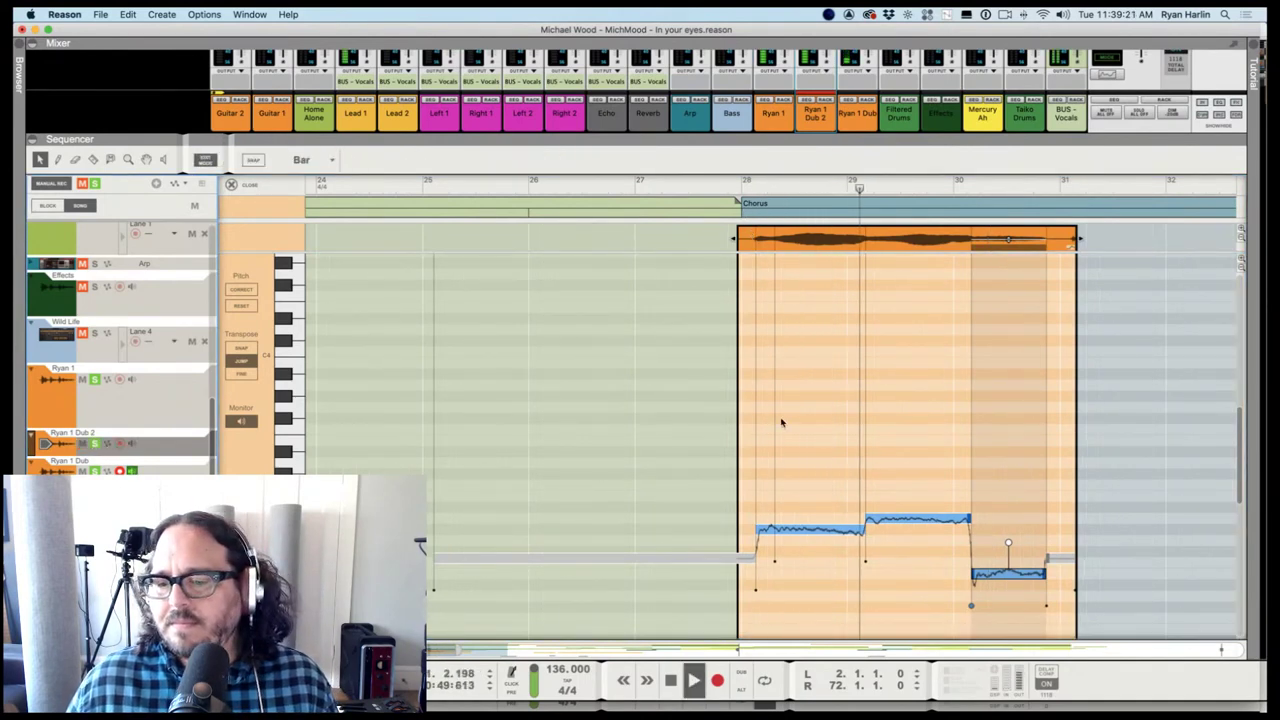
key("space")
left_click(900, 187)
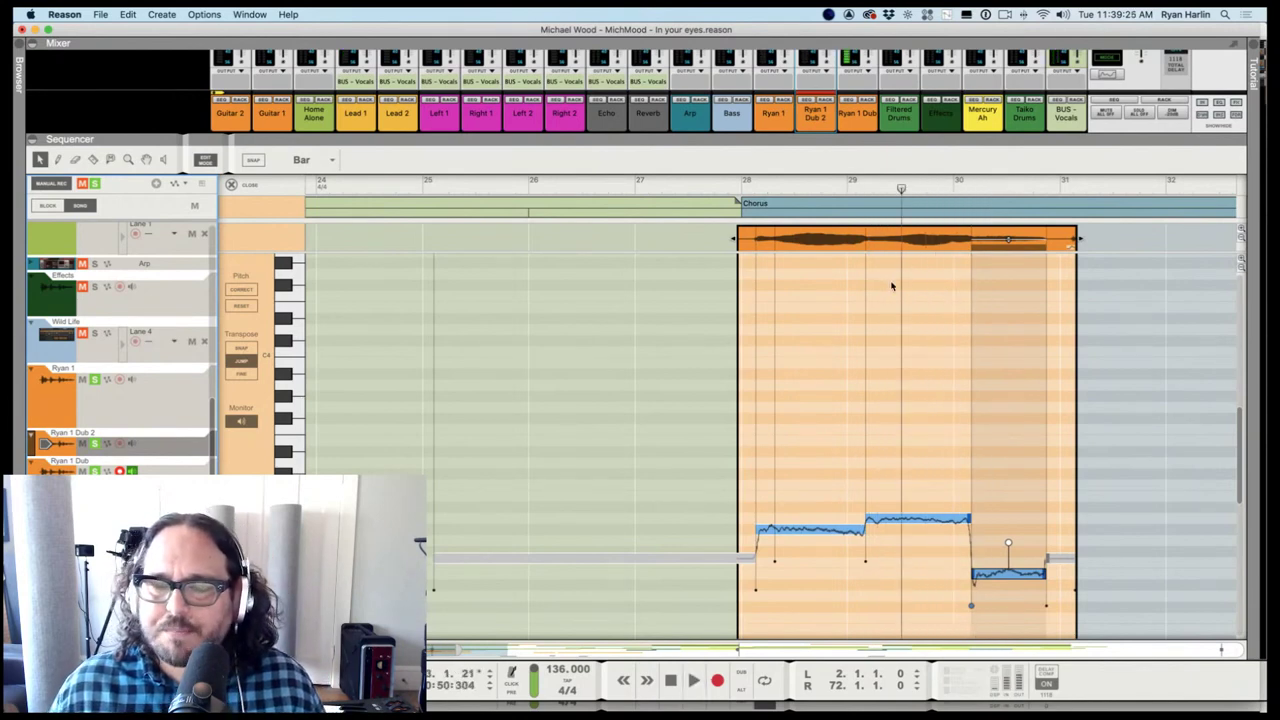
left_click(866, 188)
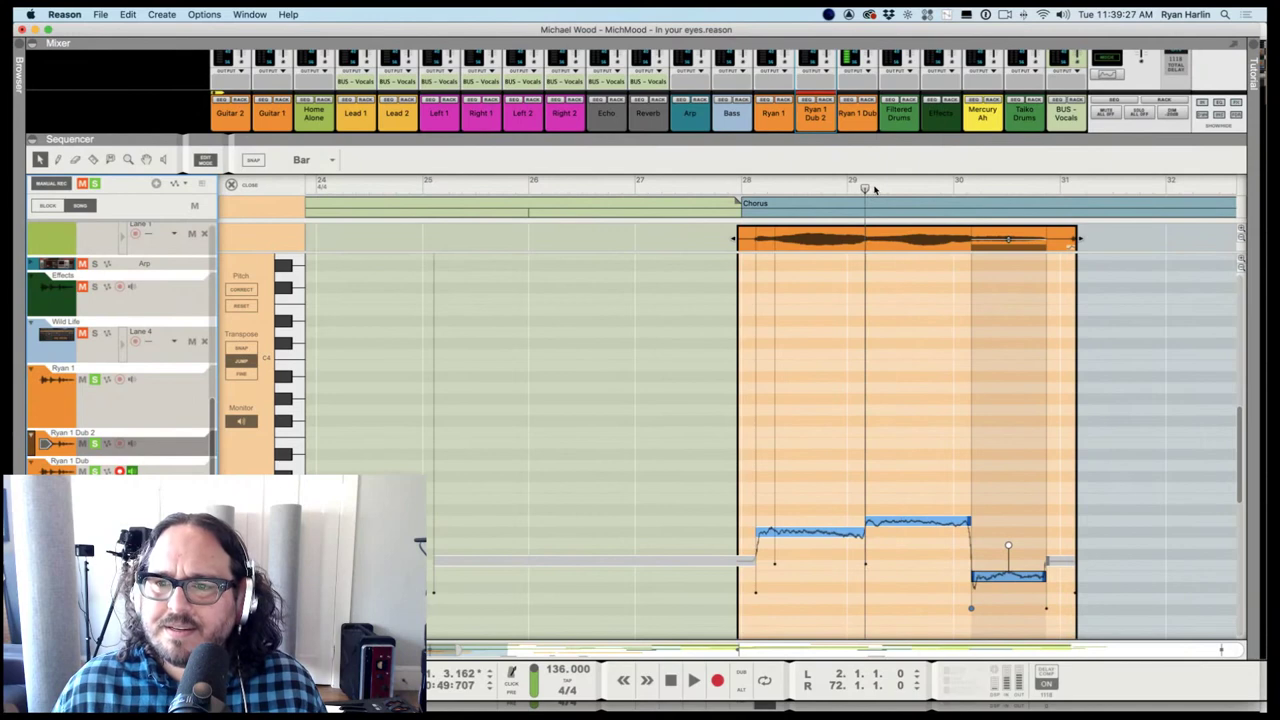
key("space")
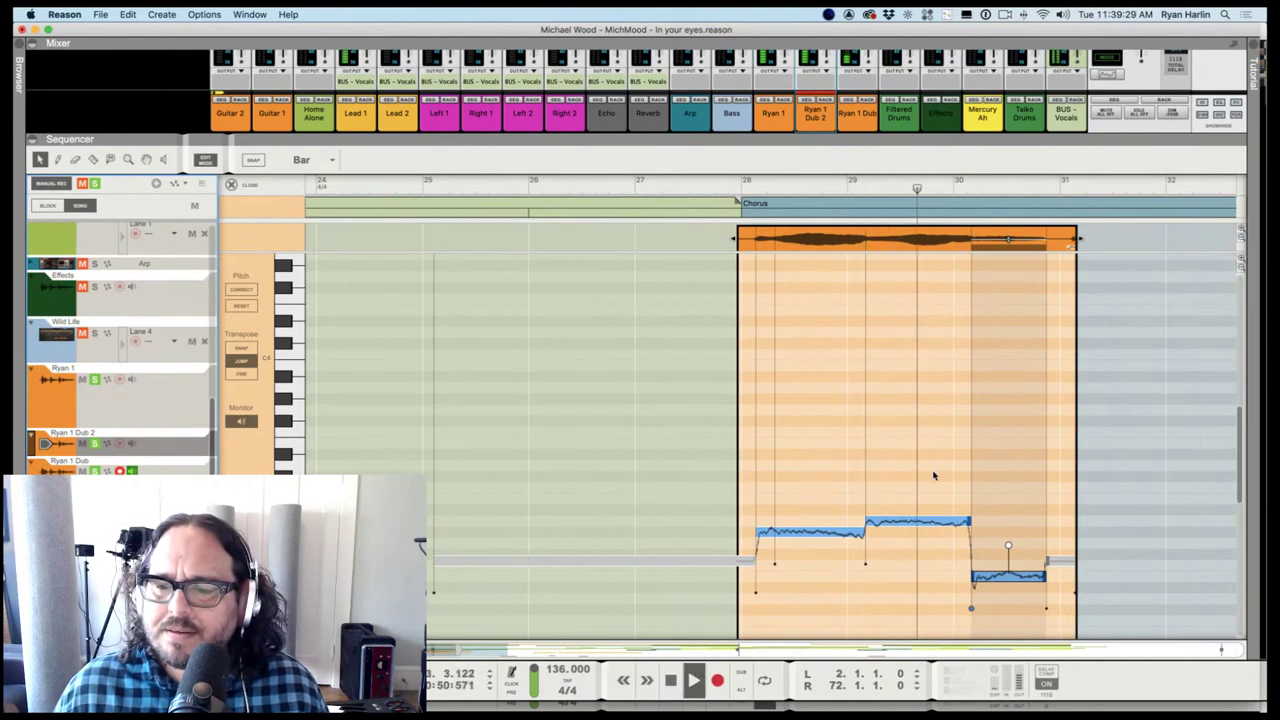
key("space")
Split the A2 note before bar 30 at 29.4.3 and correct the pitch of the split-off end piece
key("r")
key("space")
left_click(941, 526)
key("q")
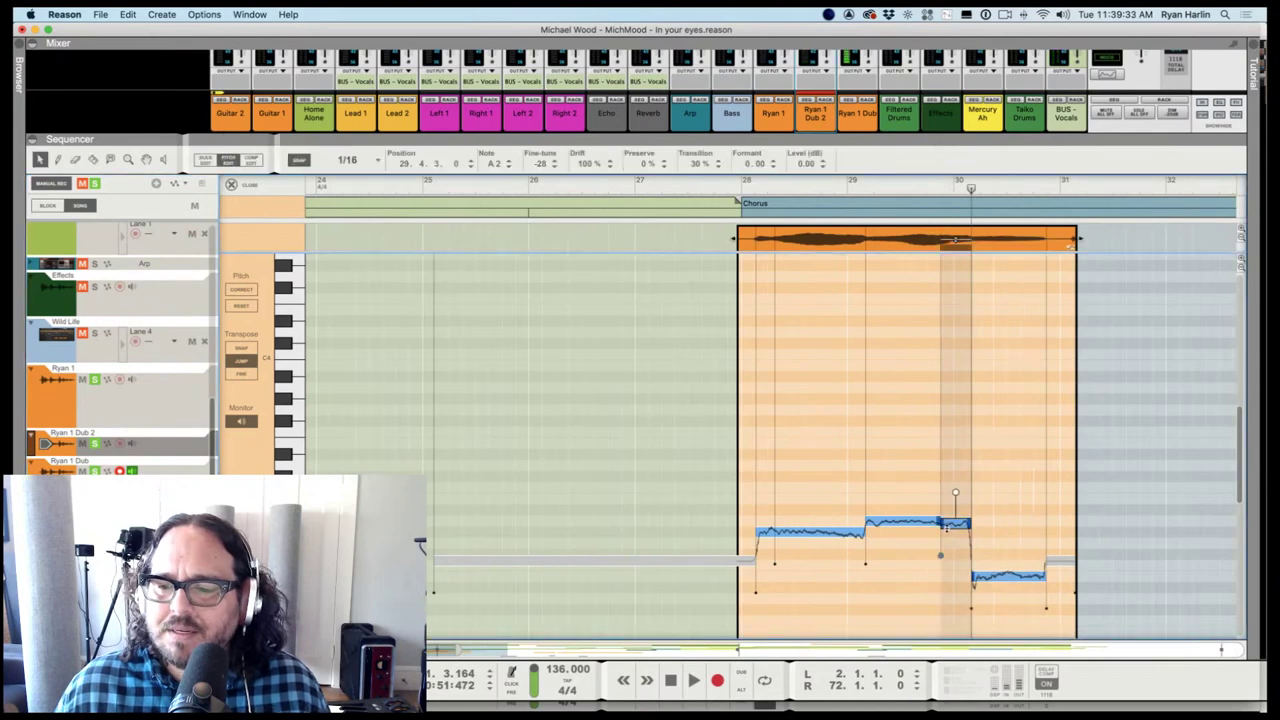
left_click(255, 290)
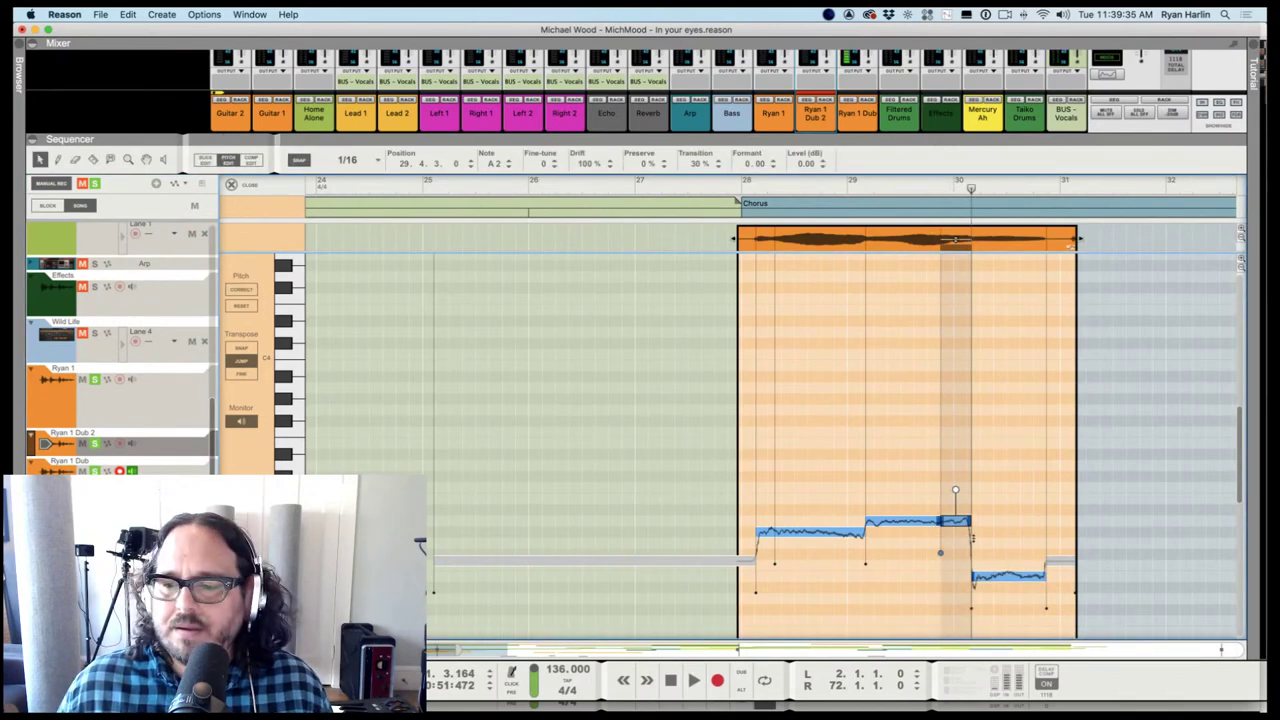
Lower the split-off piece to E2, trying G2 and F#2 on the way, and play the transition into bar 30
mouse_move(955, 522)
left_mouse_down()
mouse_move(955, 555)
mouse_move(954, 544)
left_mouse_up()
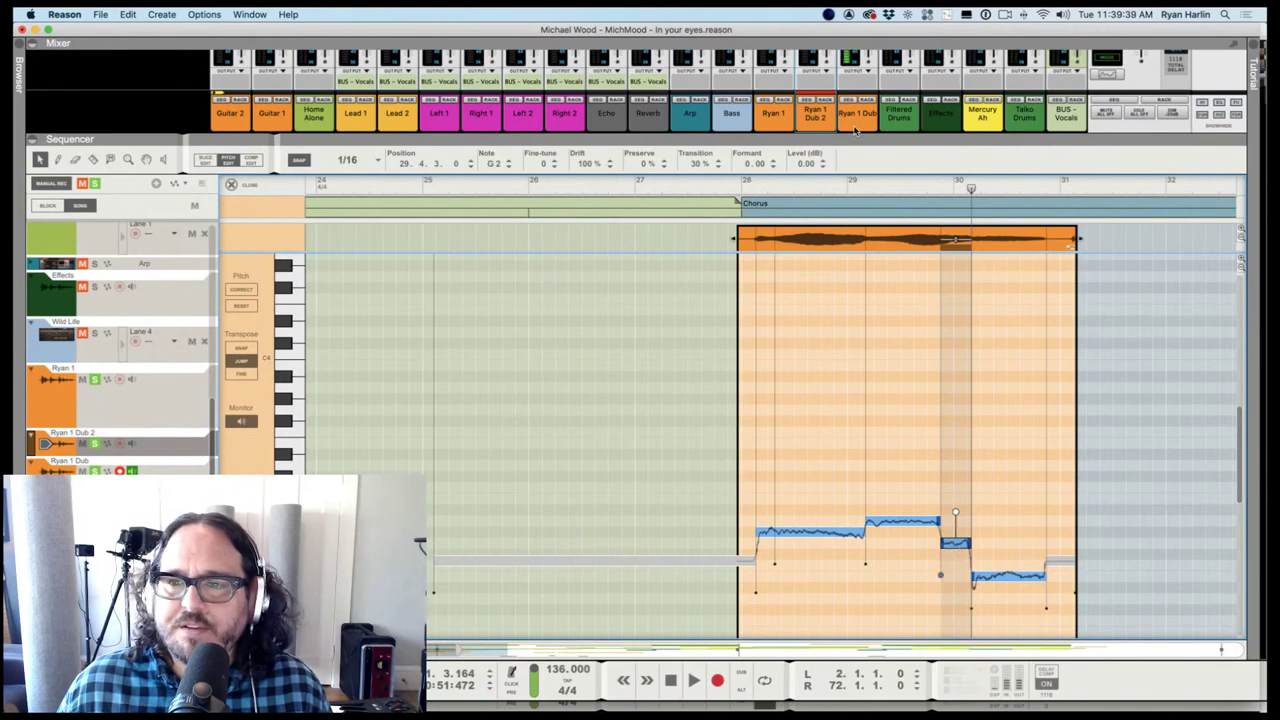
key("space")
left_click(873, 192)
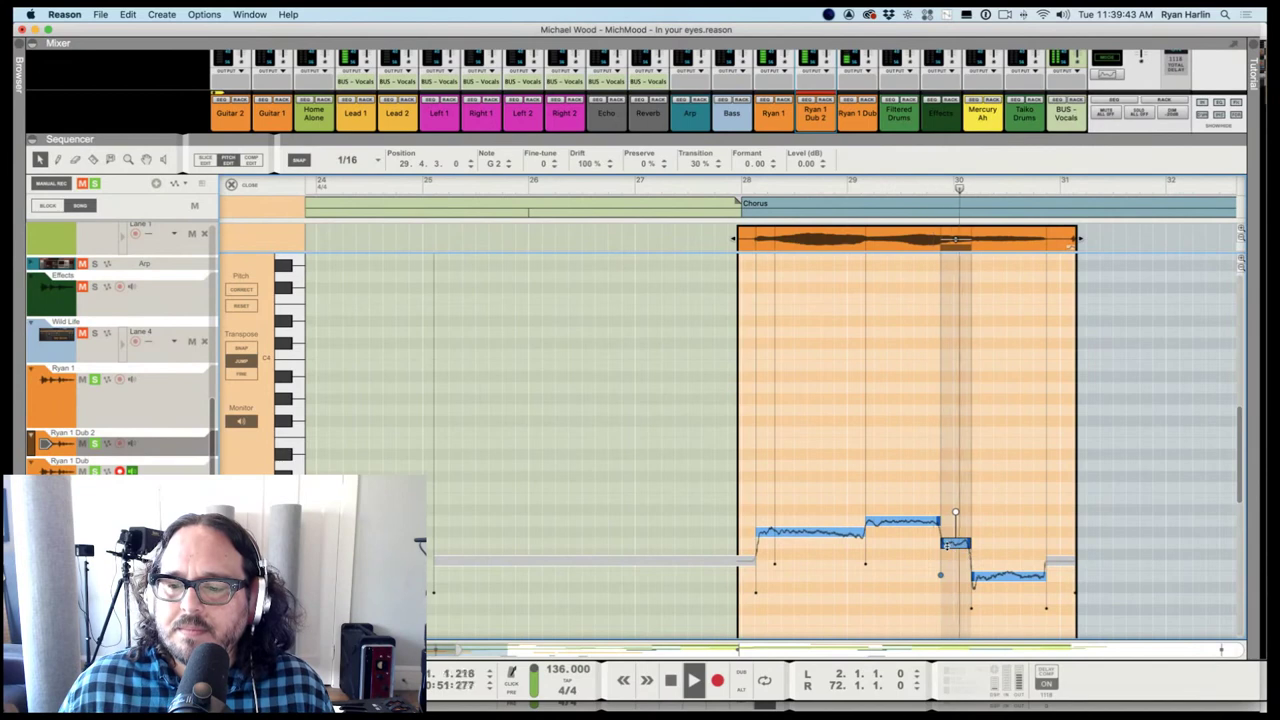
key("space")
key("super+z")
left_click(940, 210)
key("space")
key("space")
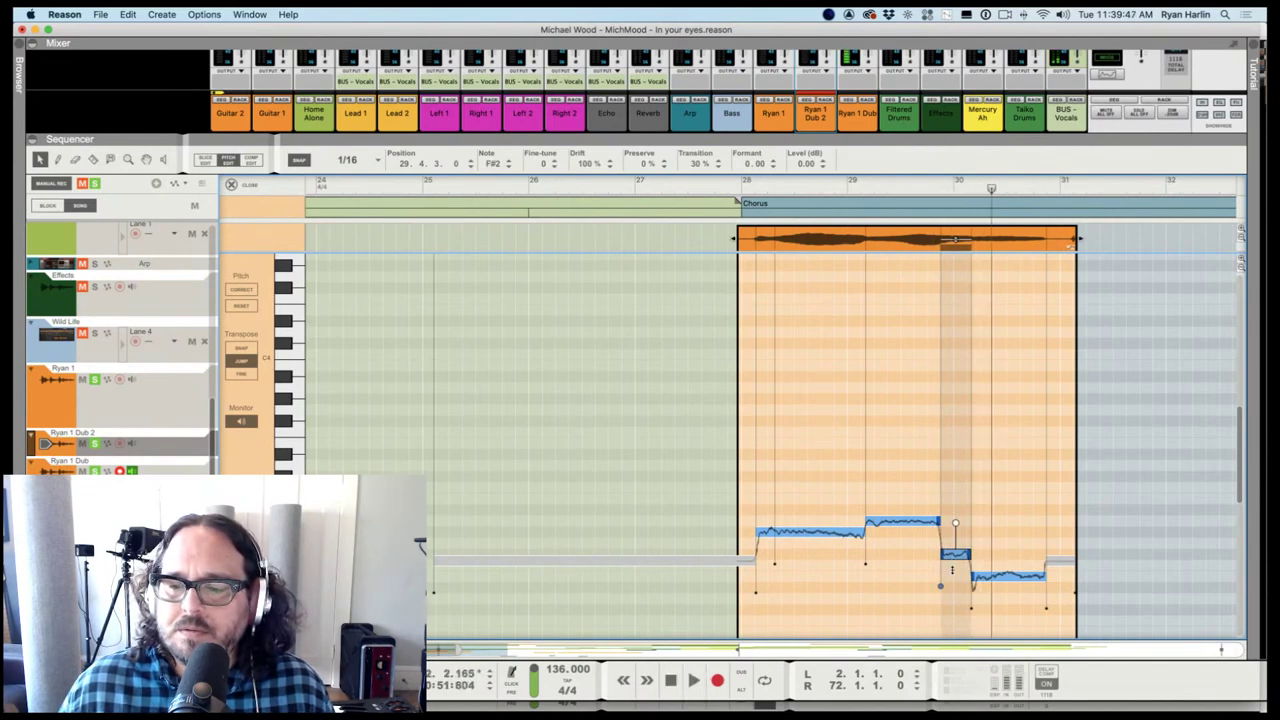
left_click_drag(952, 574, 955, 591)
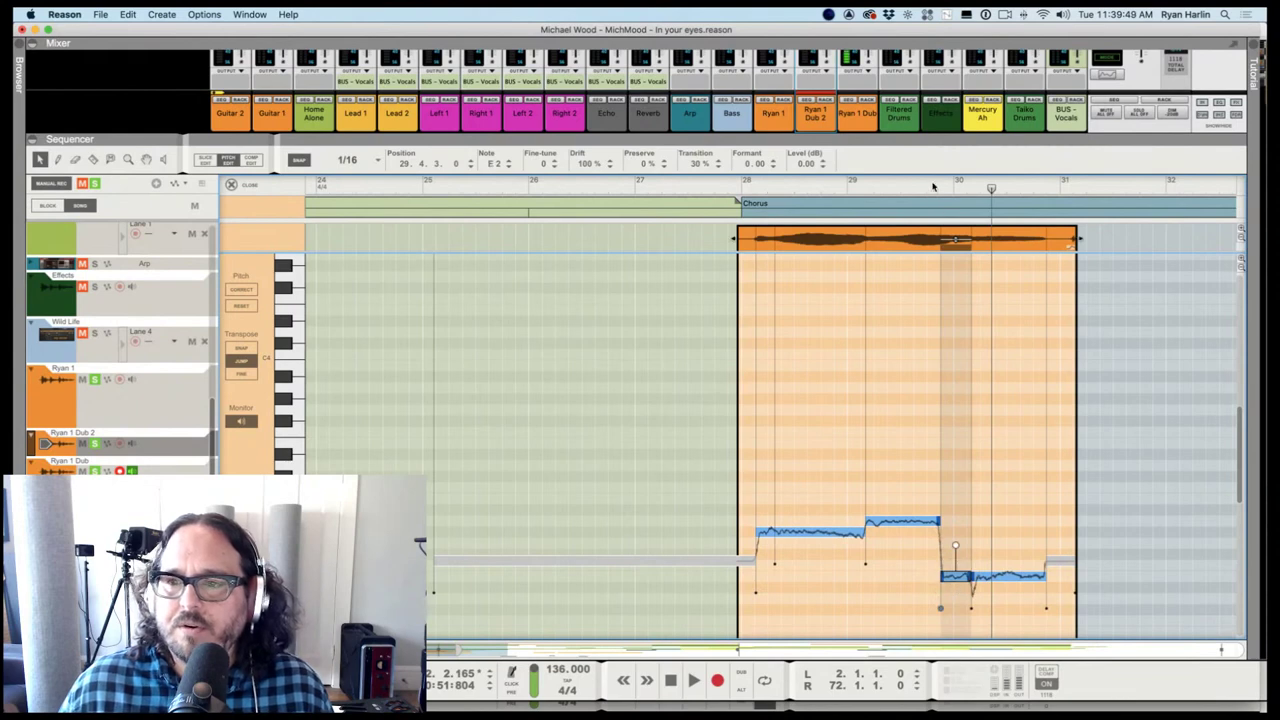
left_click(932, 187)
key("space")
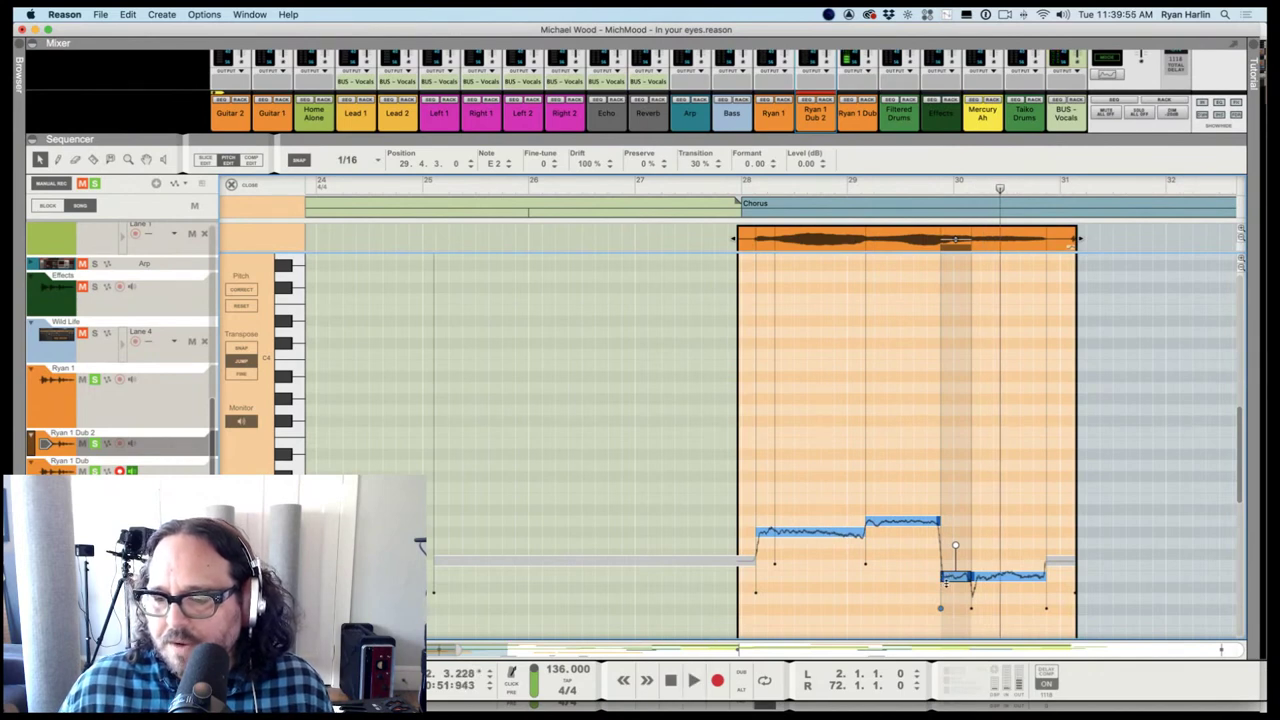
Try a later start for the lowered E2 piece, closer to bar 30, and play the passage from just after bar 29
left_click_drag(940, 580, 953, 578)
left_click(950, 199)
left_click(915, 189)
key("space")
left_click(876, 190)
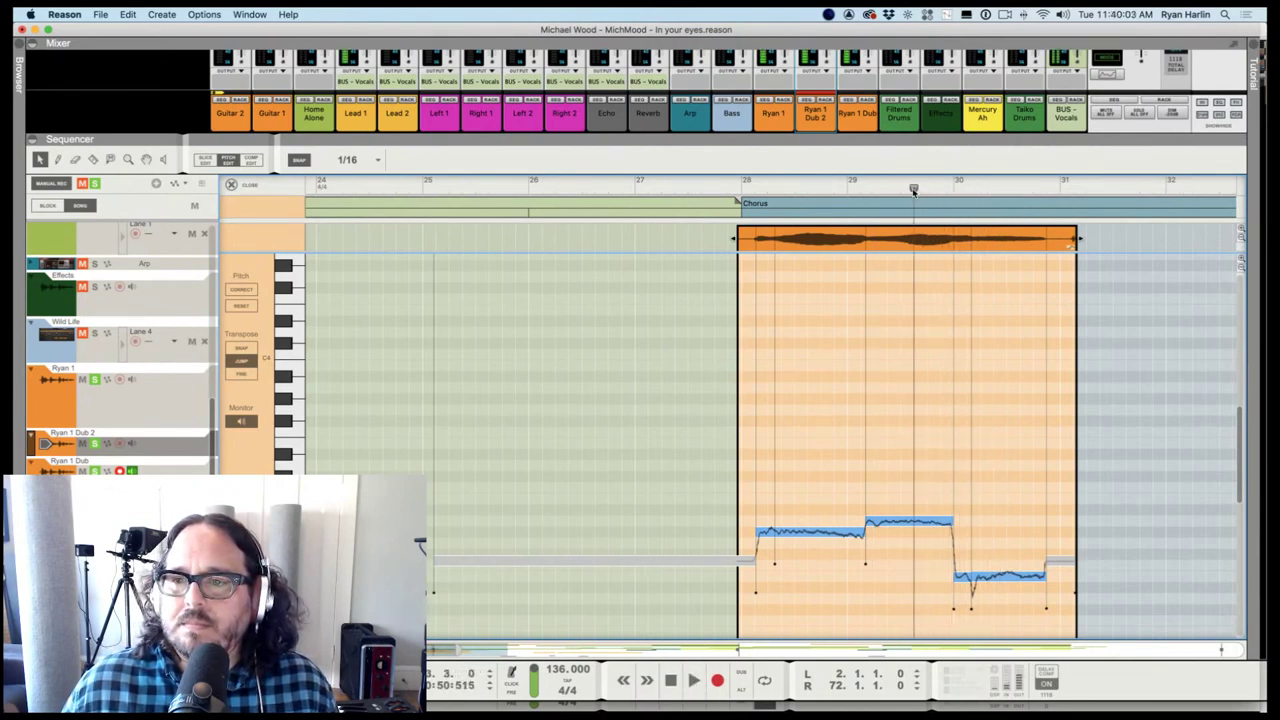
key("space")
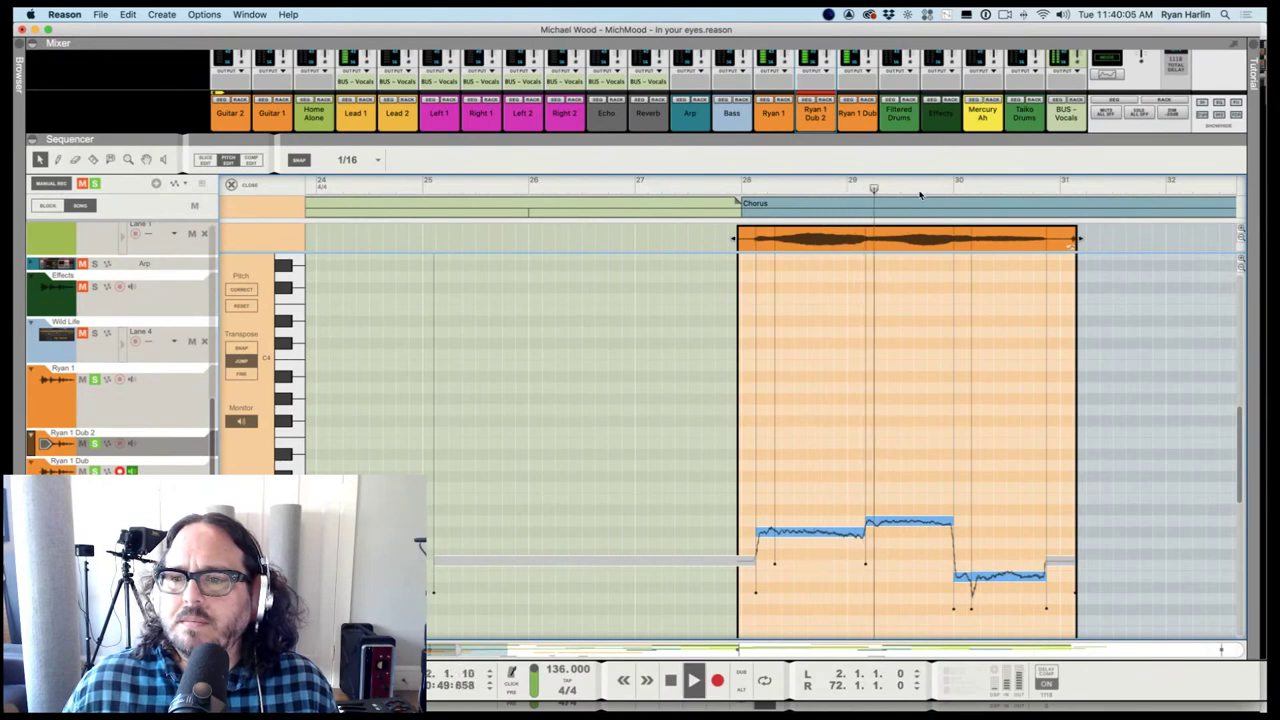
key("space")
left_click(914, 190)
left_click(926, 190)
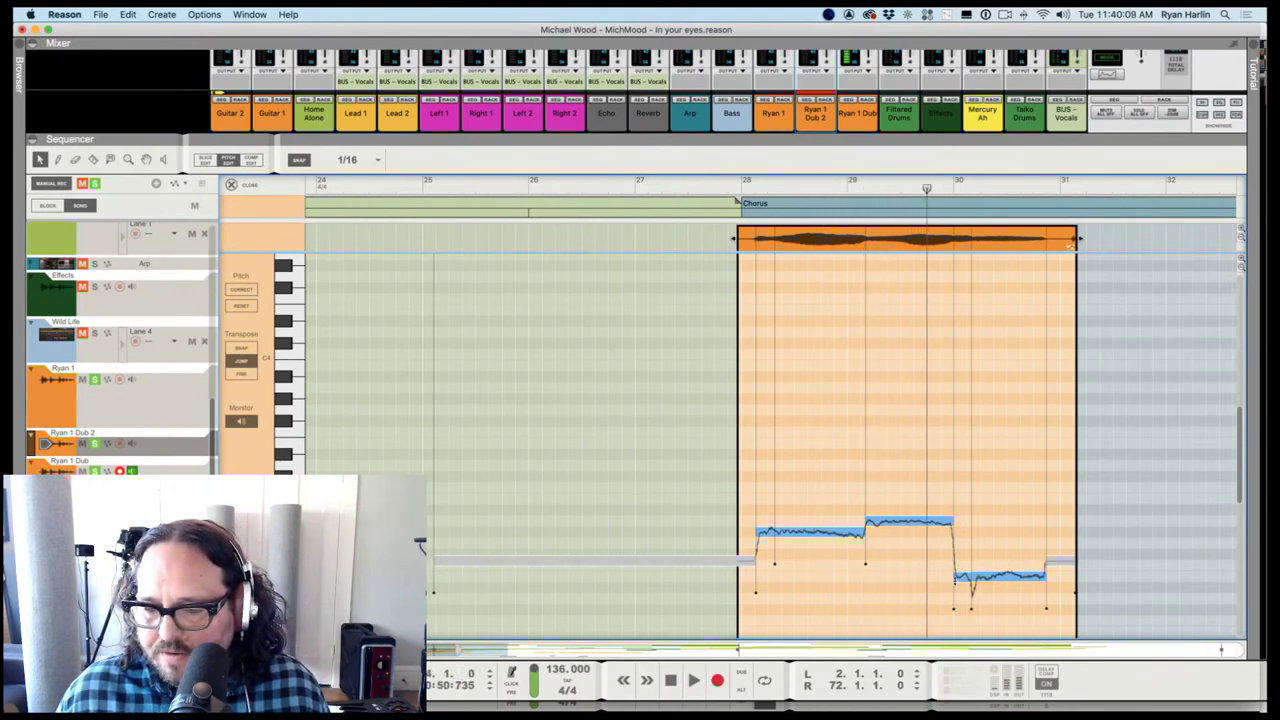
Move the start of the lowered E2 piece back to 29.4.1 and correct its pitch
left_click_drag(953, 580, 928, 583)
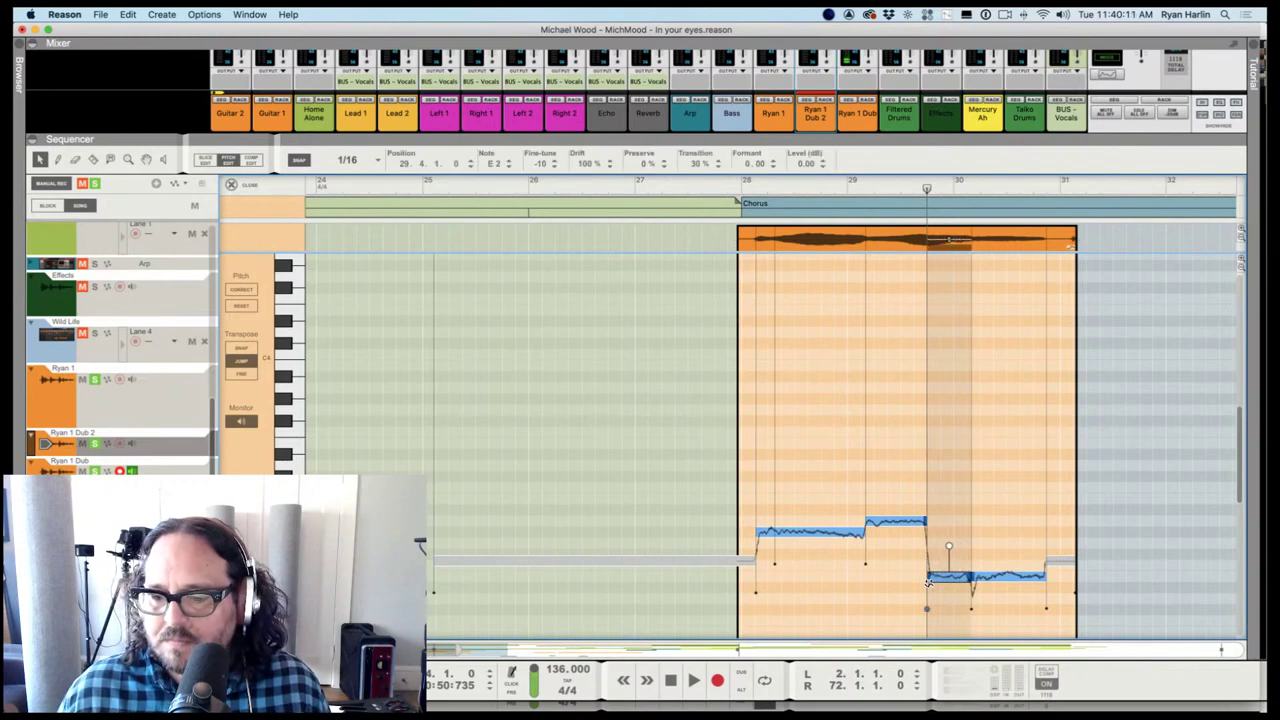
left_click(937, 568)
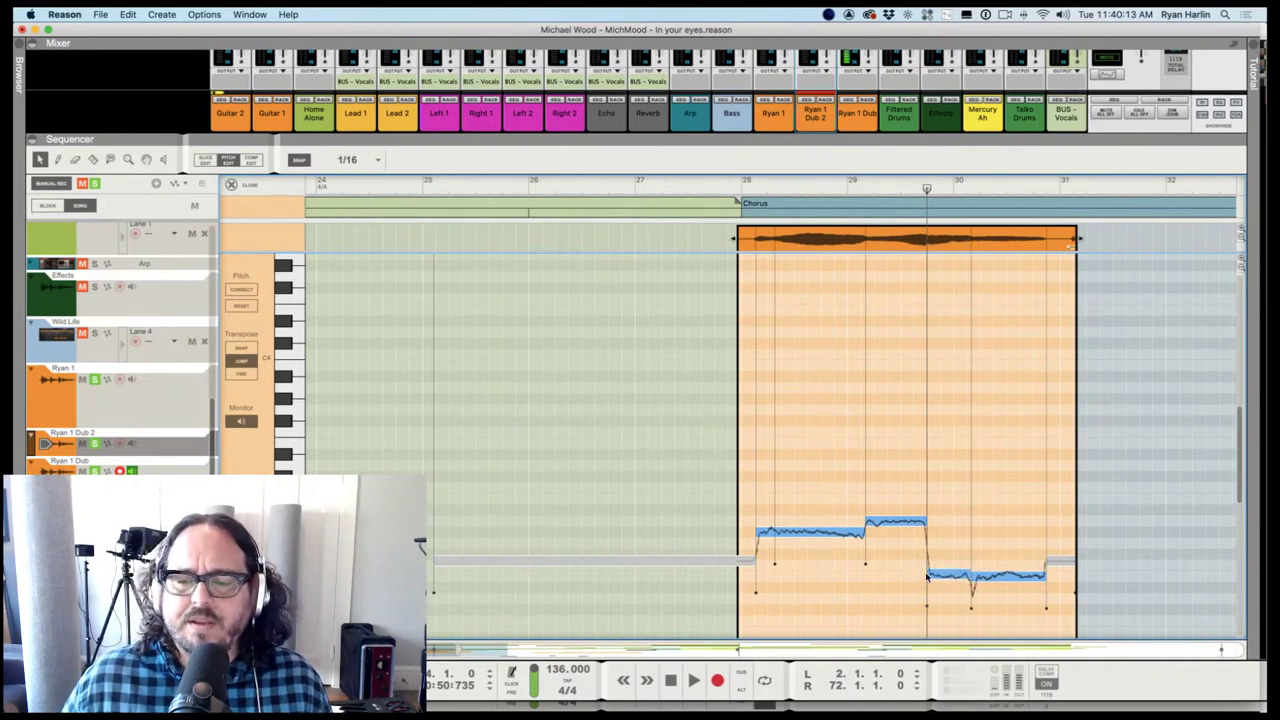
mouse_move(926, 578)
left_mouse_down()
mouse_move(955, 581)
mouse_move(912, 581)
mouse_move(954, 579)
mouse_move(928, 578)
left_mouse_up()
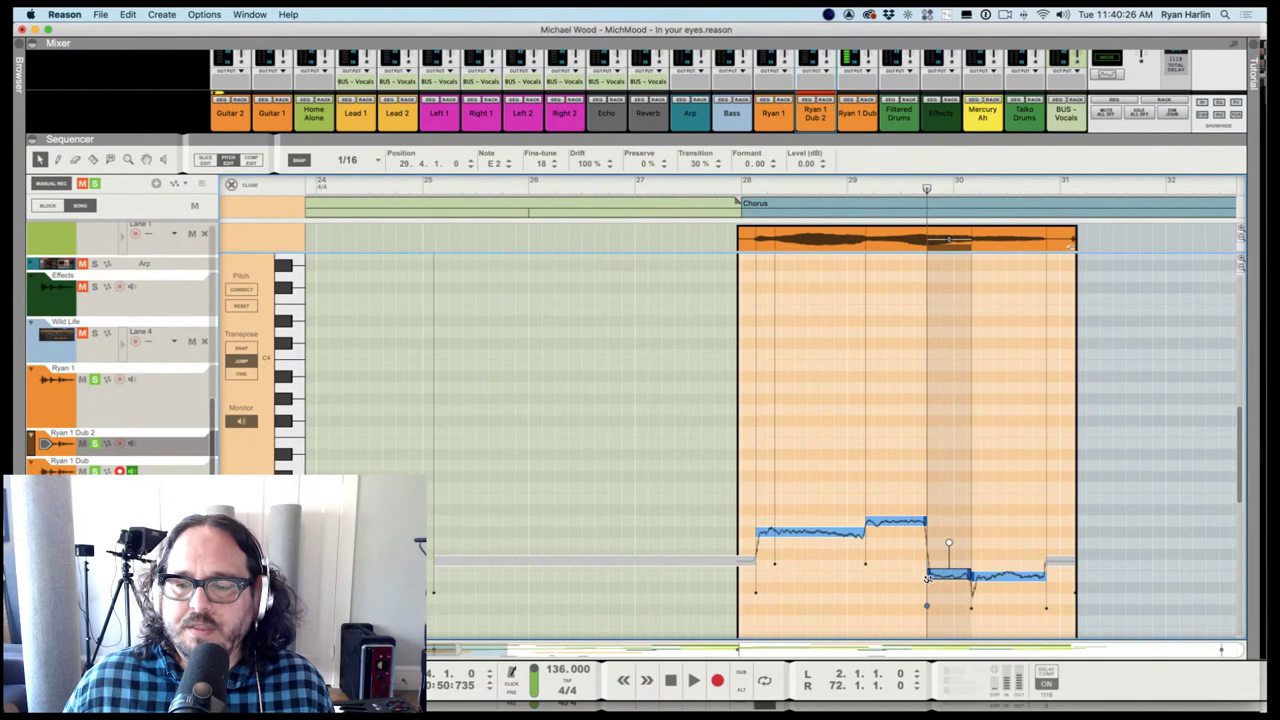
left_click(868, 181)
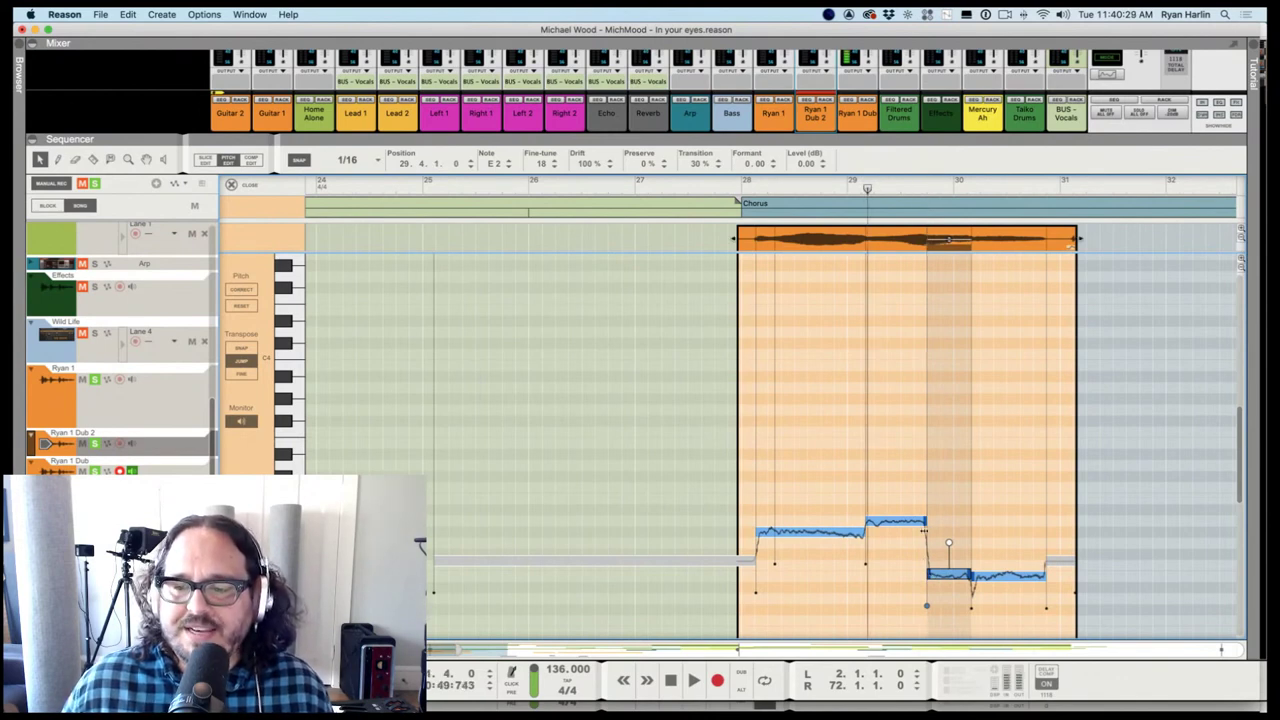
left_click_drag(954, 523, 920, 537)
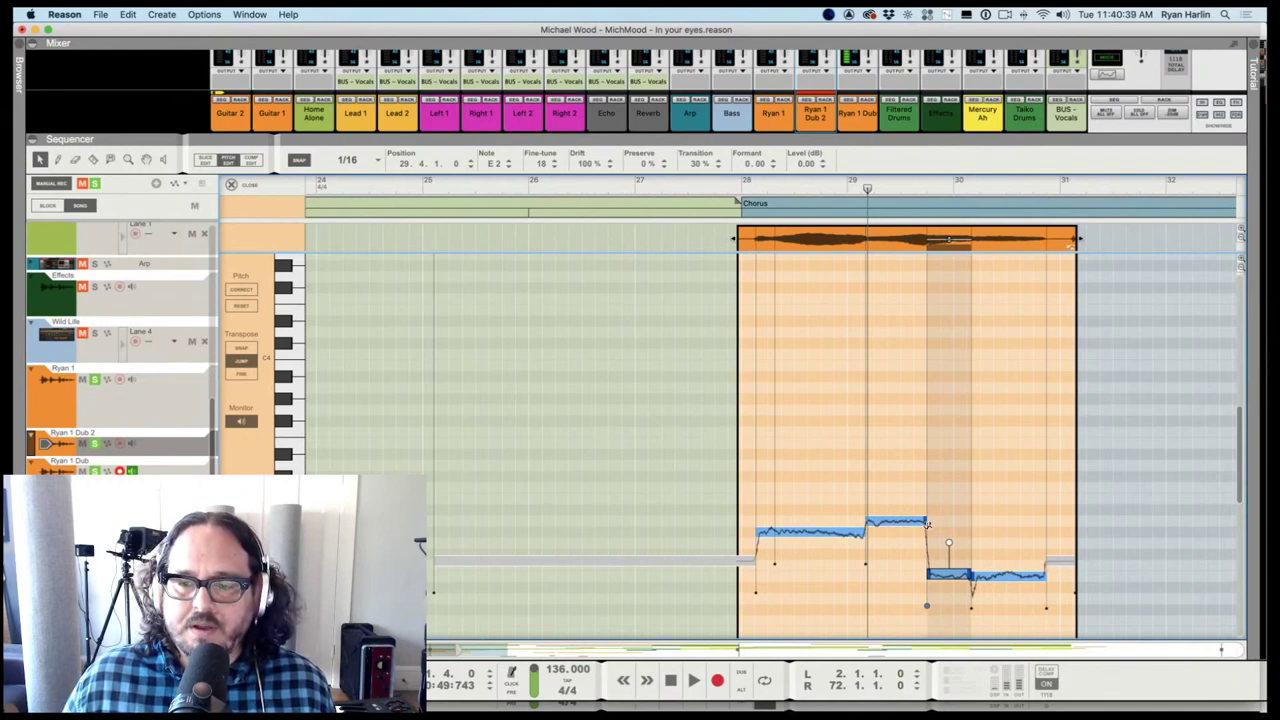
mouse_move(904, 520)
left_mouse_down()
mouse_move(946, 520)
mouse_move(912, 520)
mouse_move(928, 522)
left_mouse_up()
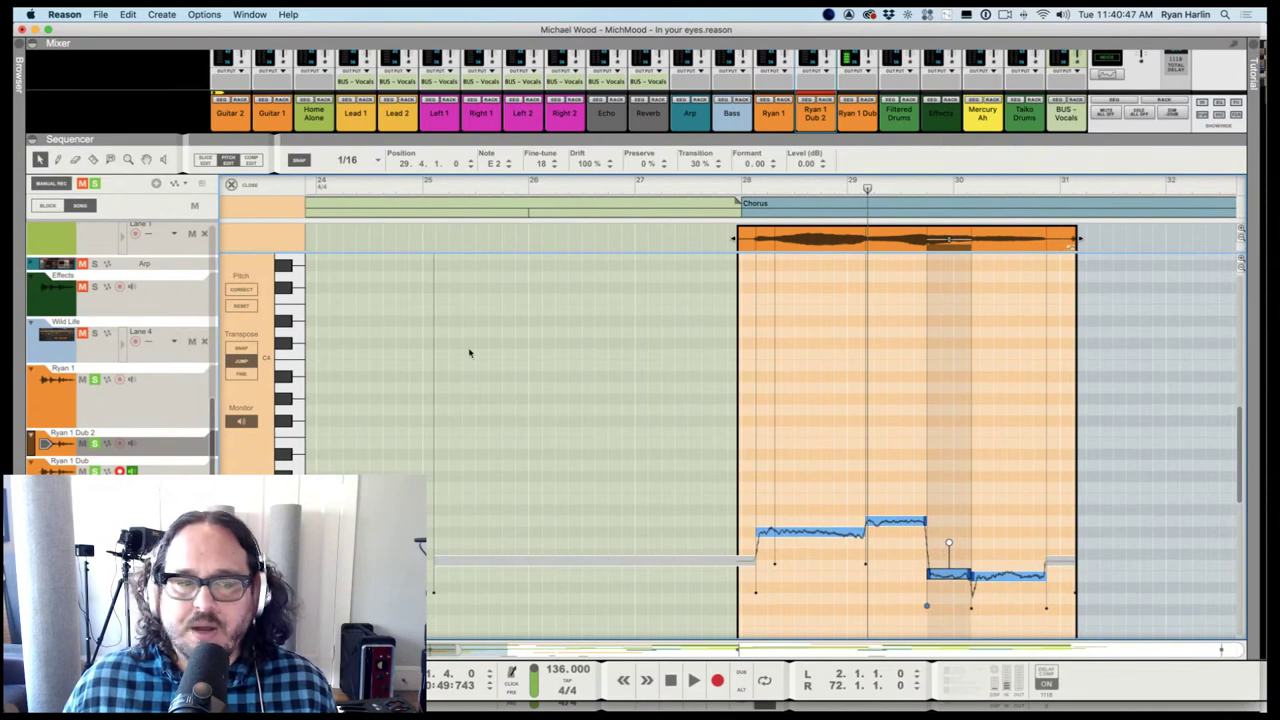
left_click(245, 291)
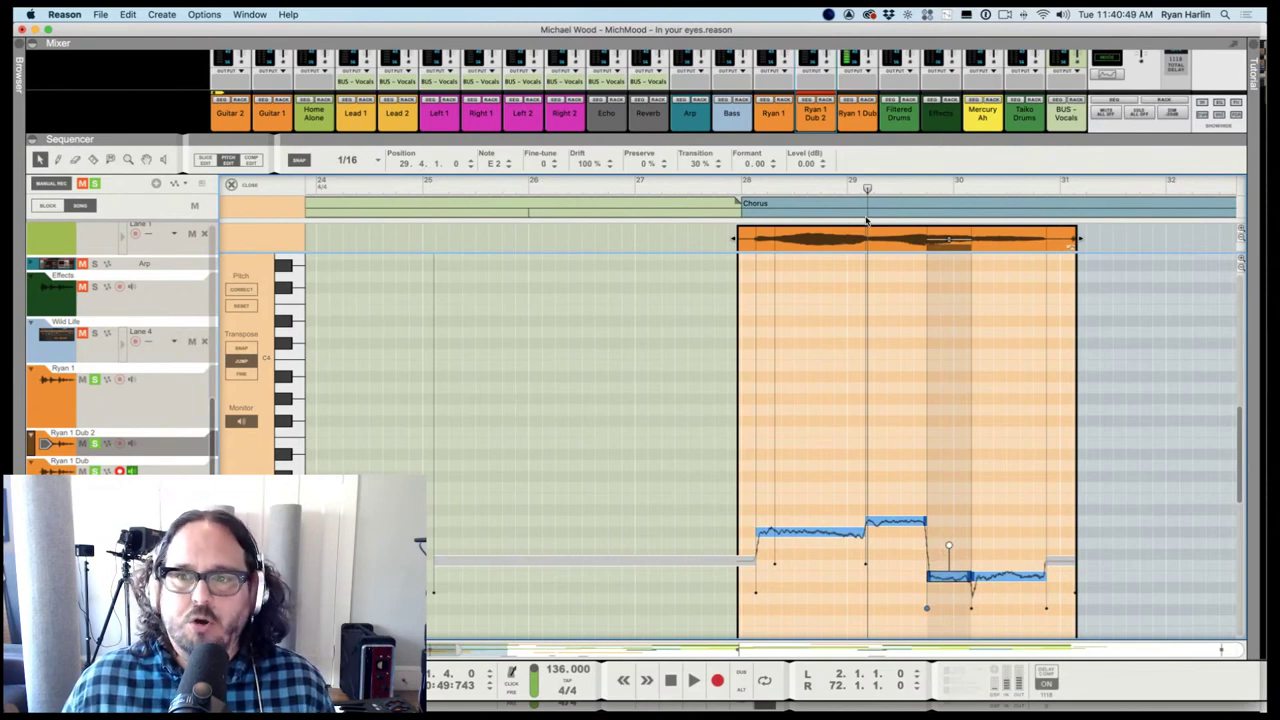
Play the edited phrase from just before bar 29, from the middle of bar 28 and from the chorus start
left_click(855, 189)
key("space")
key("space")
left_click(847, 188)
left_click_drag(847, 188, 801, 188)
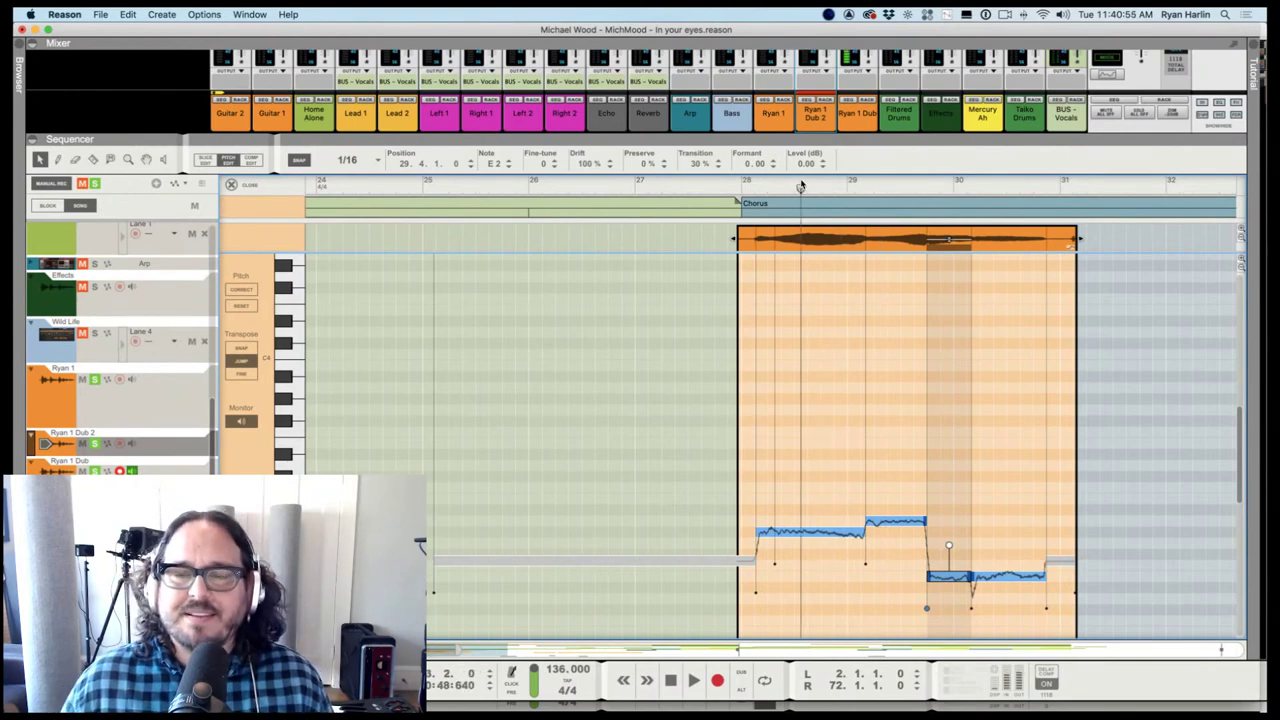
key("space")
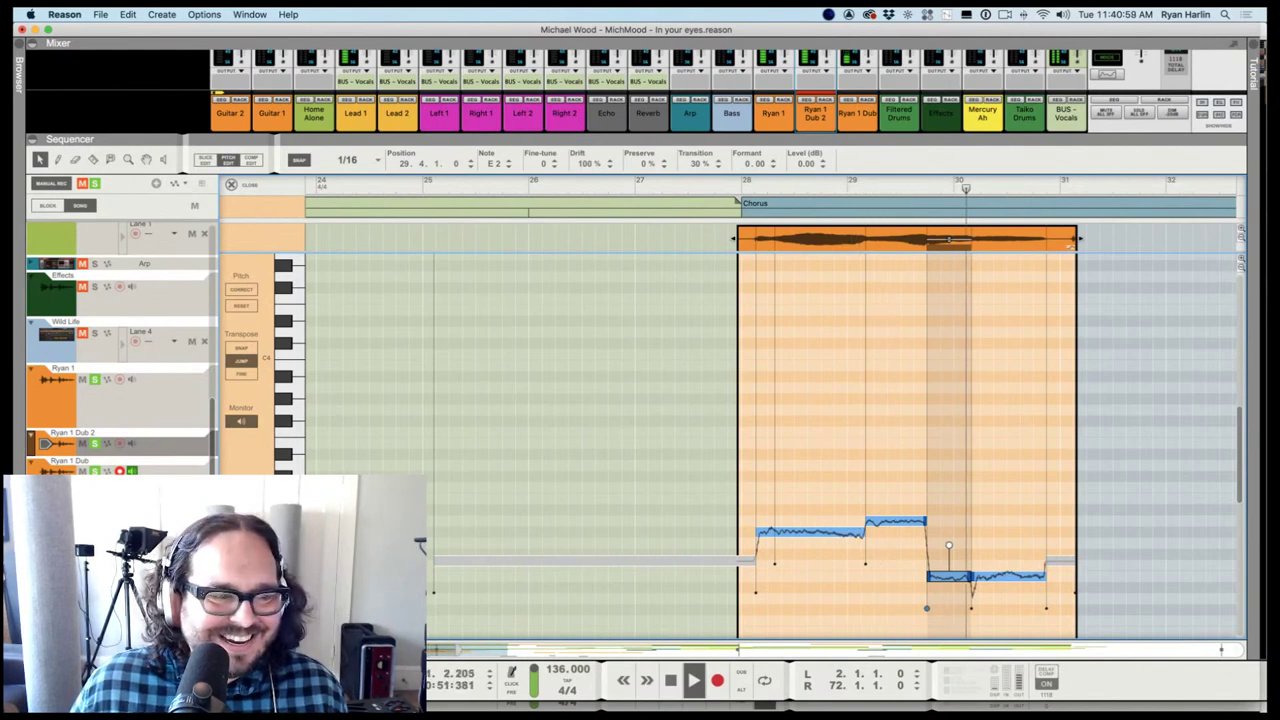
key("space")
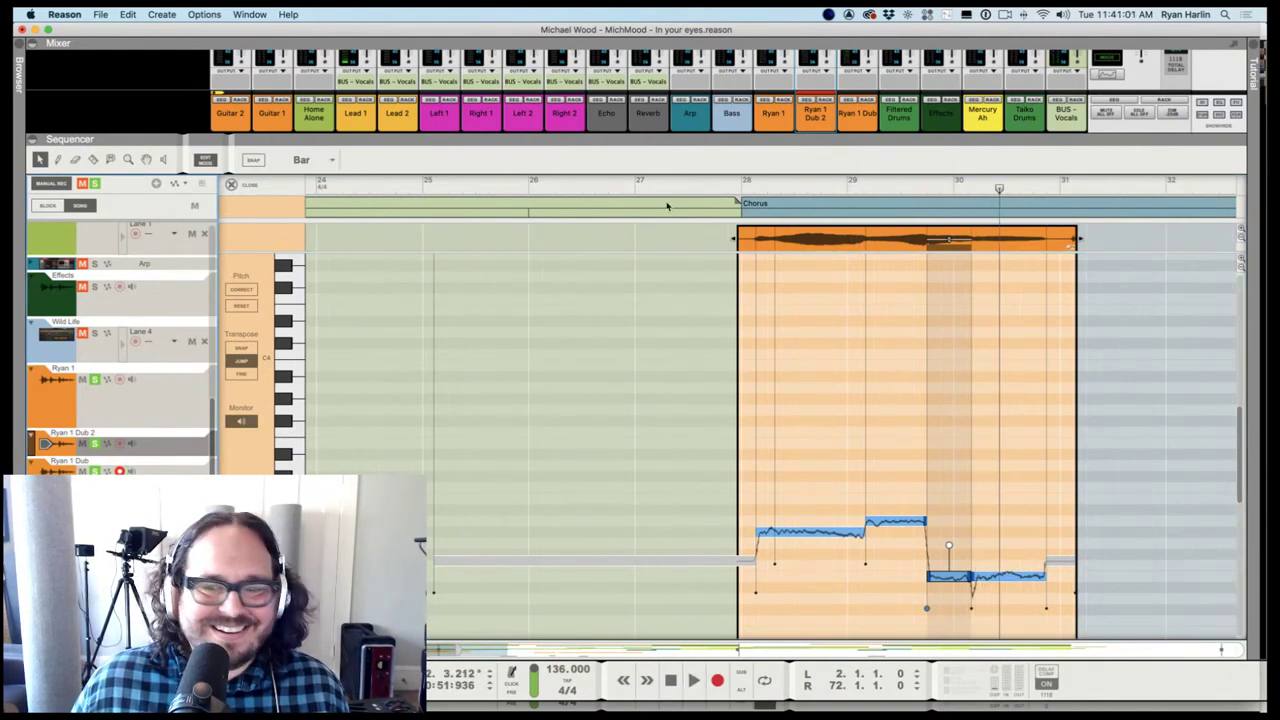
left_click(746, 187)
key("space")
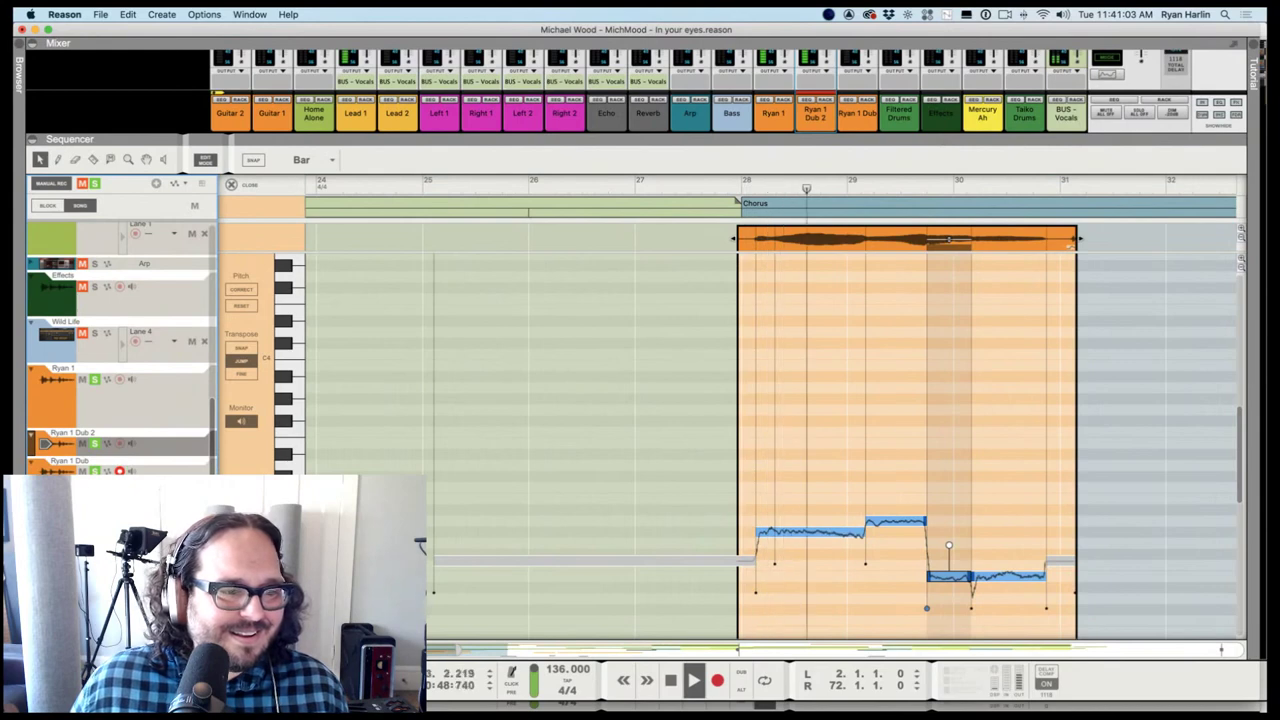
key("space")
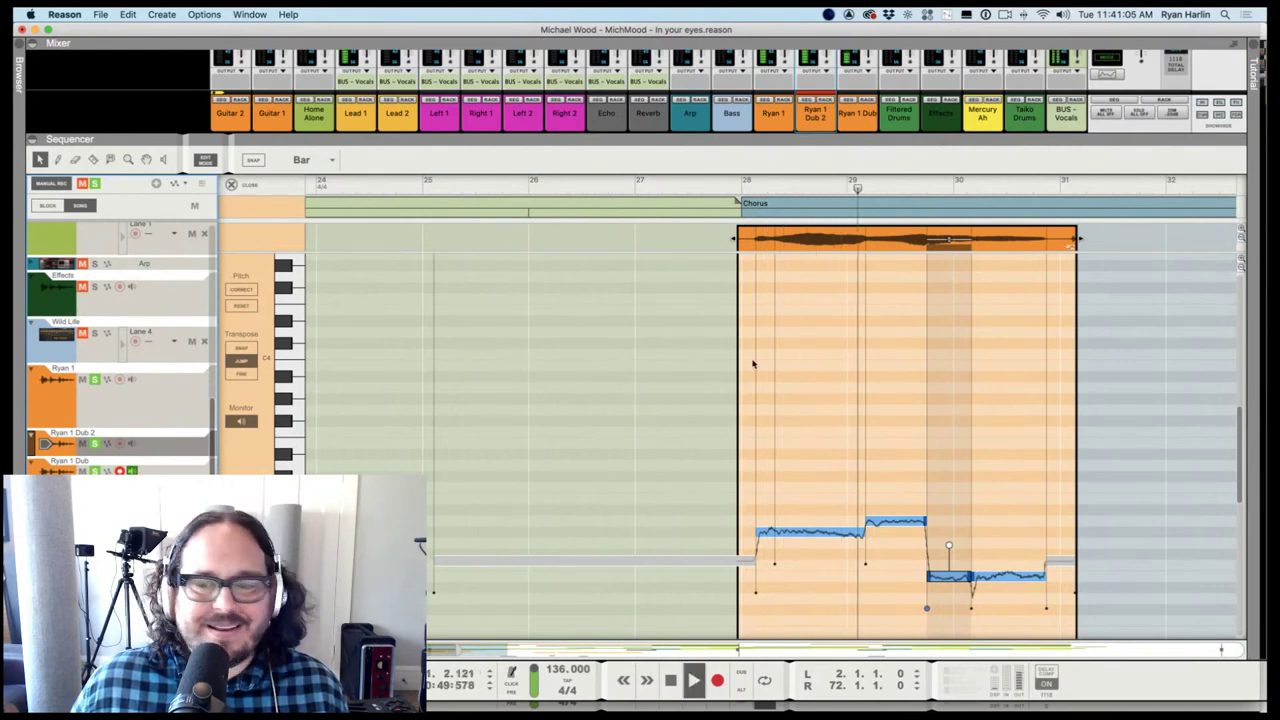
left_click(928, 188)
Reduce the drift of the last sung note to 20% and of the E2 piece before it to 45%
left_click(1008, 574)
left_click(1012, 577)
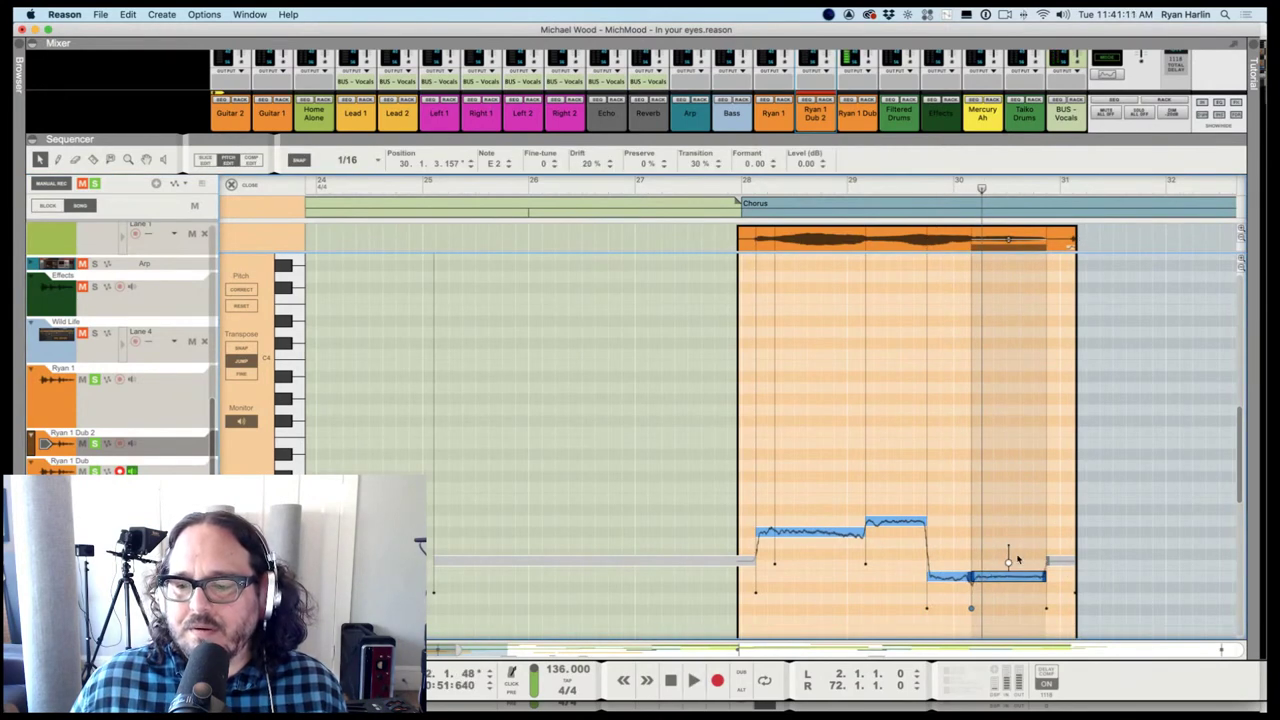
left_click(946, 565)
left_click(947, 574)
left_click_drag(951, 565, 955, 573)
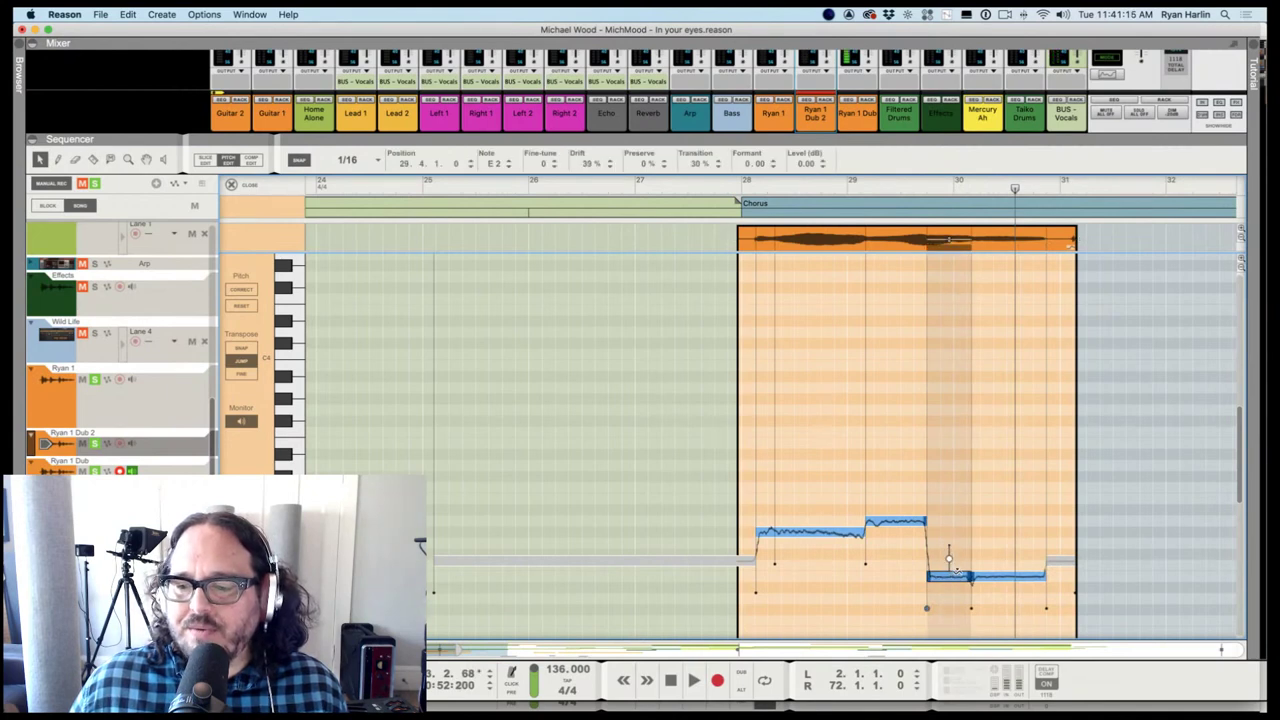
Play the take from bar 28 and reduce the drift of its two opening notes to 53%
left_click(748, 189)
key("space")
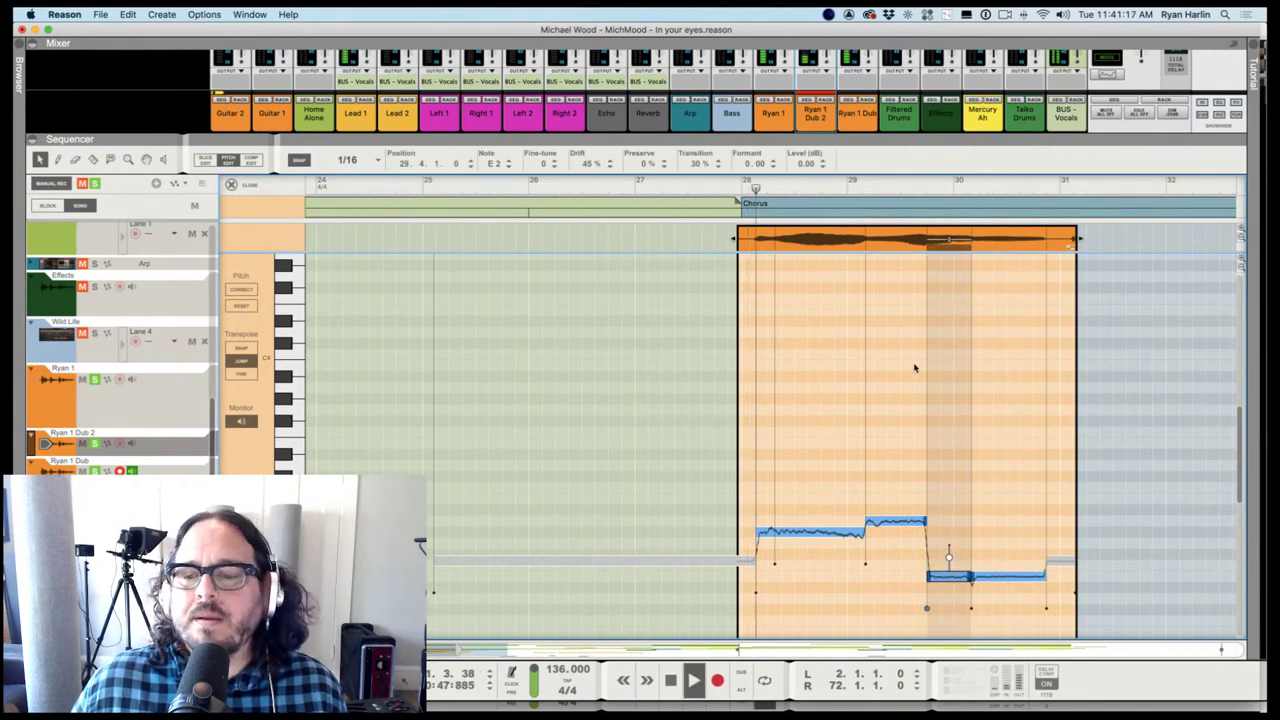
left_click_drag(847, 490, 818, 521)
key("space")
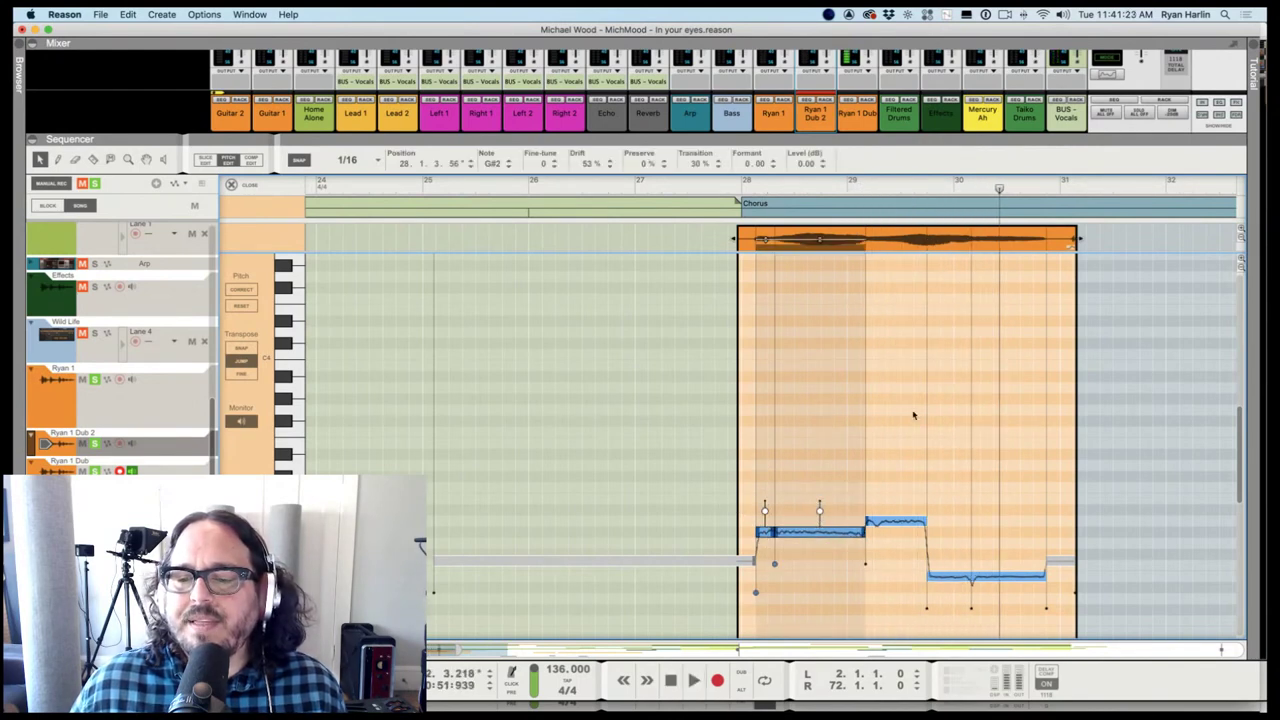
Play the third note from just after bar 29, and close the pitch editor to return to the arrangement
left_click(866, 183)
key("space")
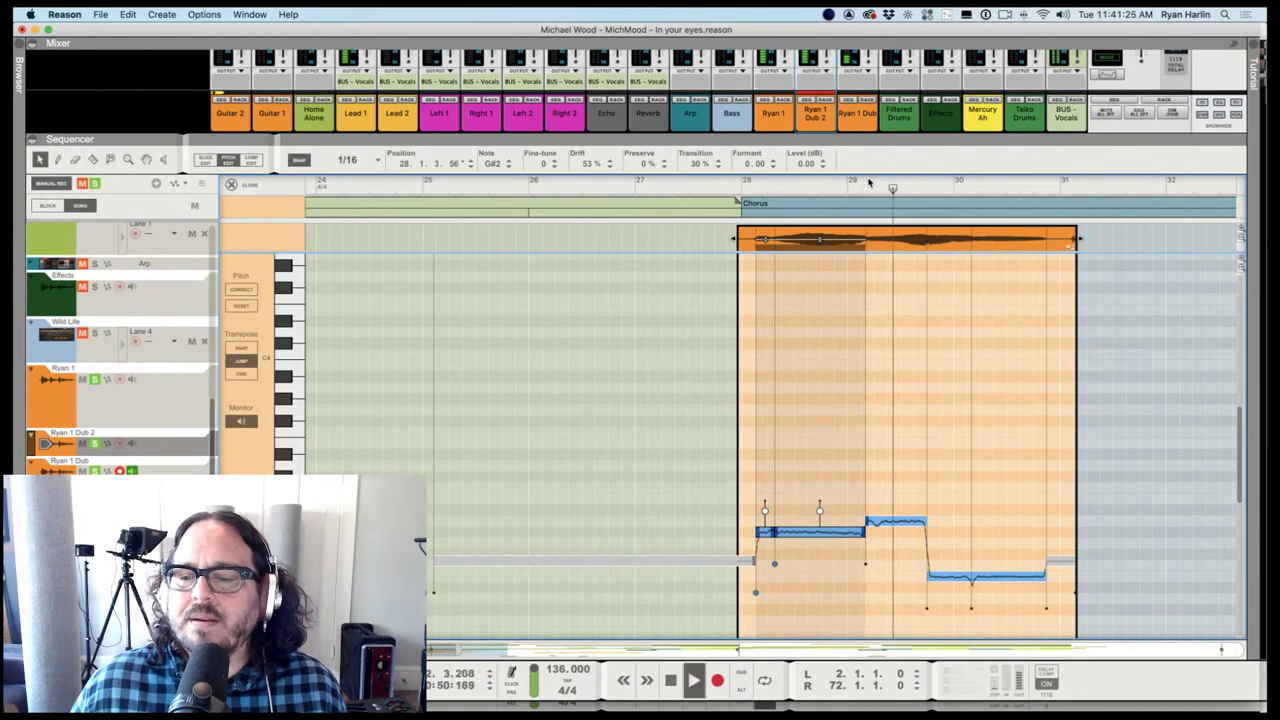
key("space")
left_click(899, 179)
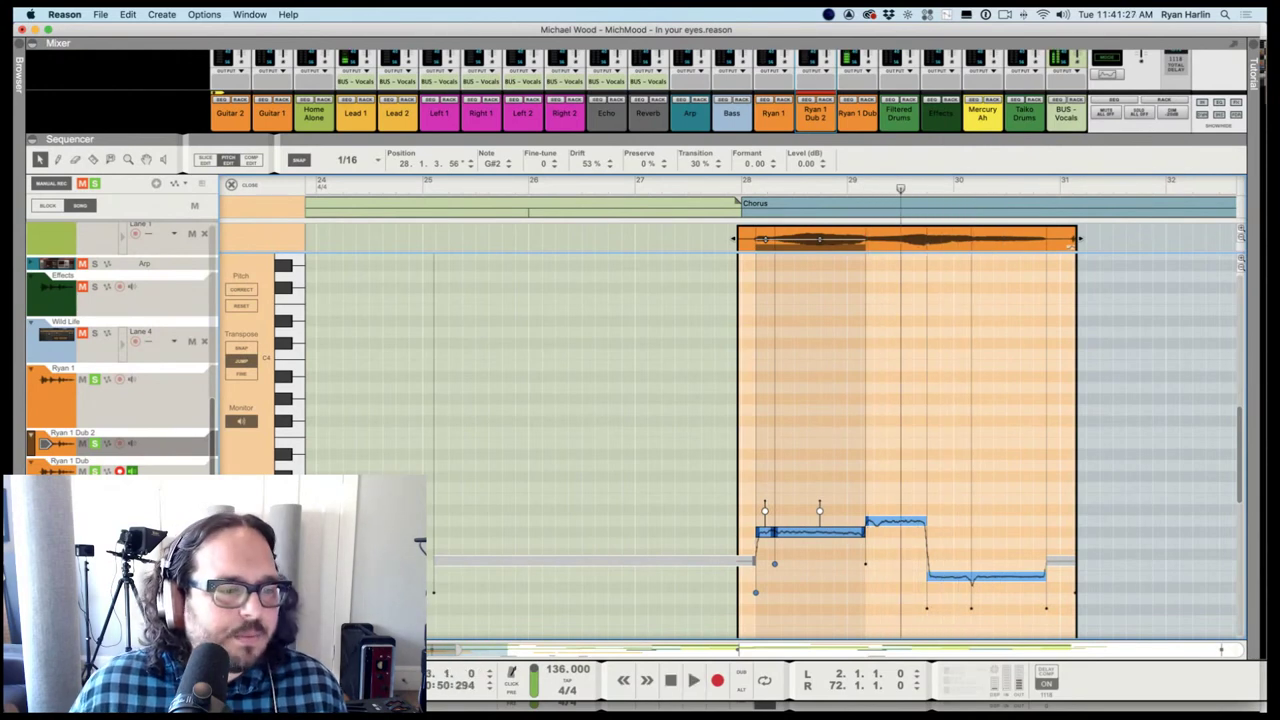
left_click(231, 184)
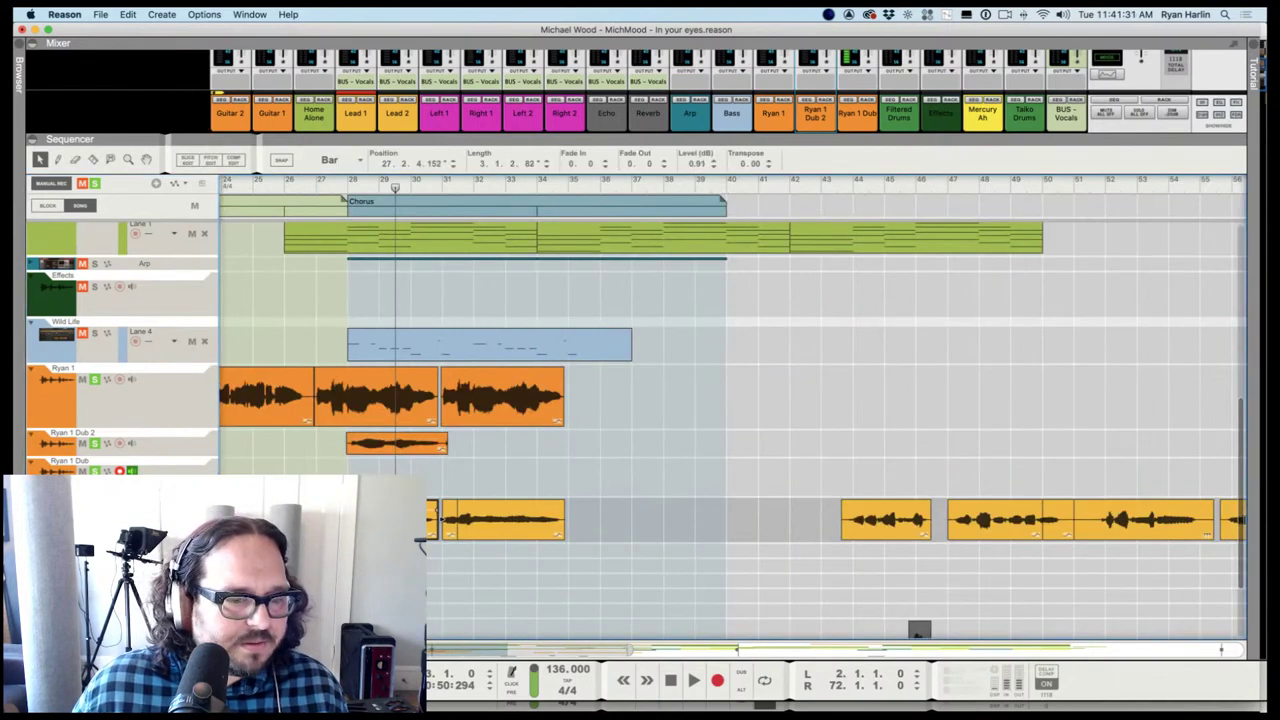
key("super+equal")
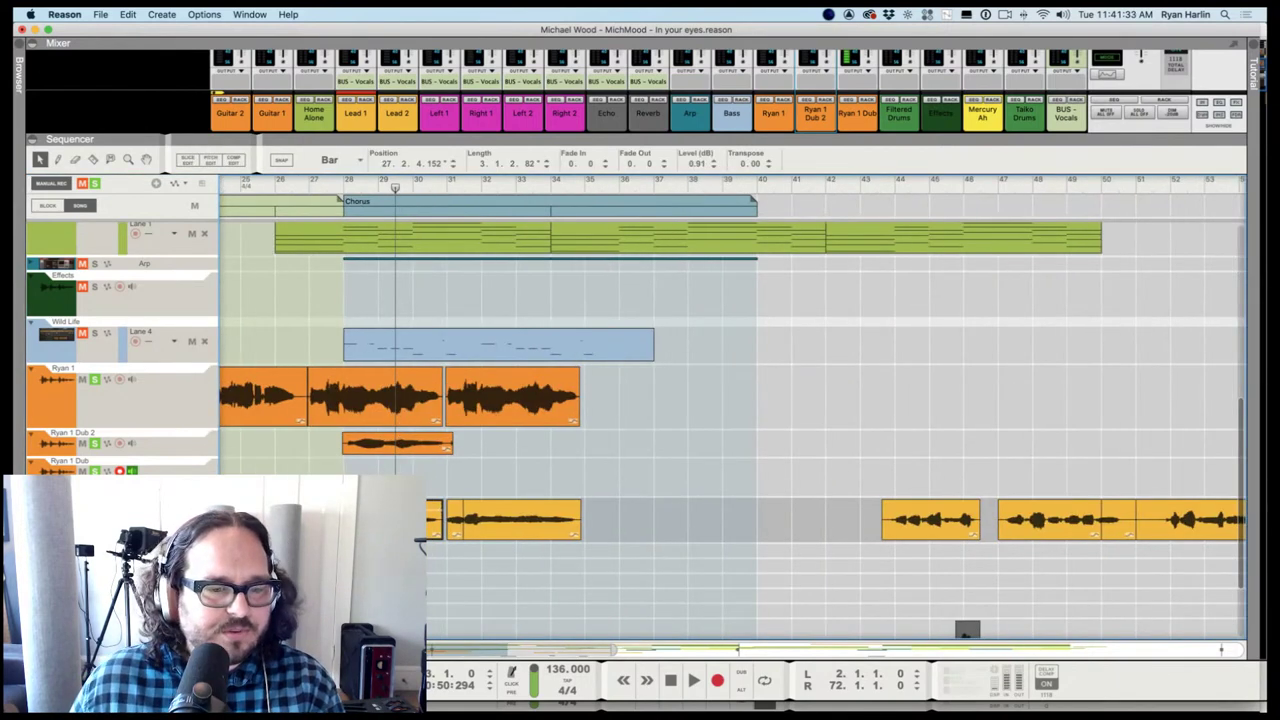
Open the Lead 1 phrase that leads into the chorus for pitch editing and play it from late in bar 28
key("super+equal")
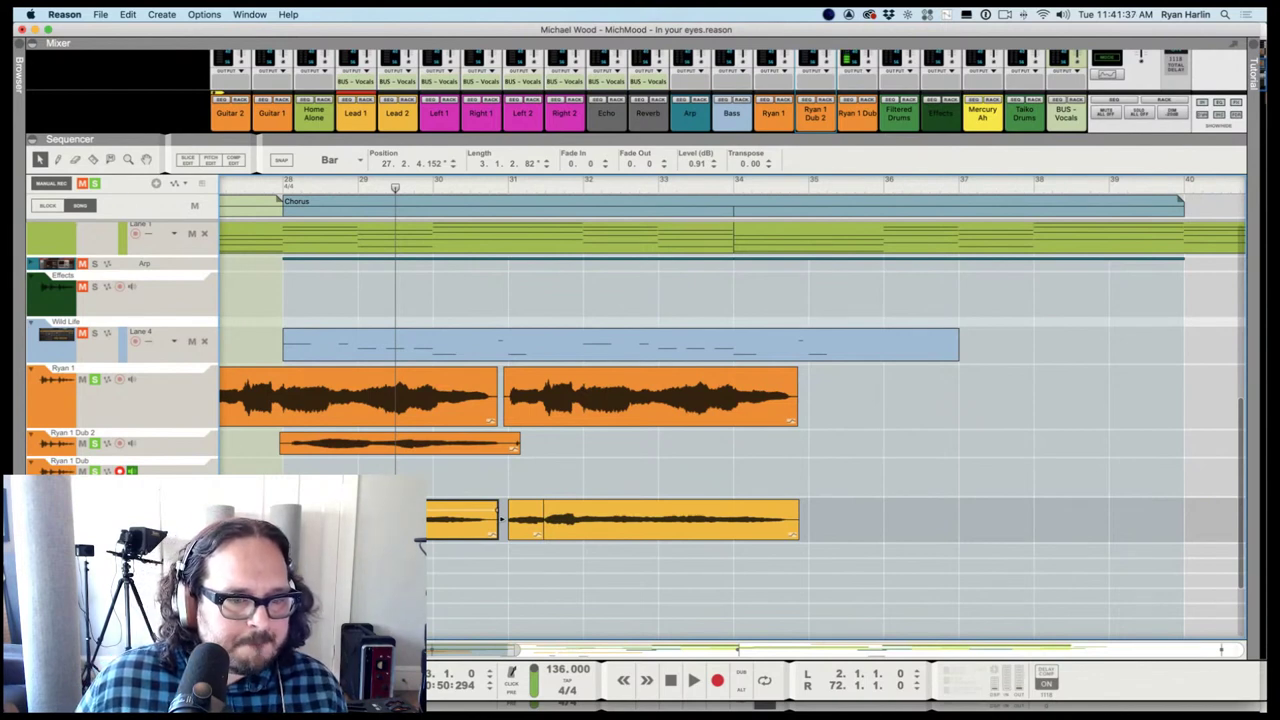
key("shift+Tab")
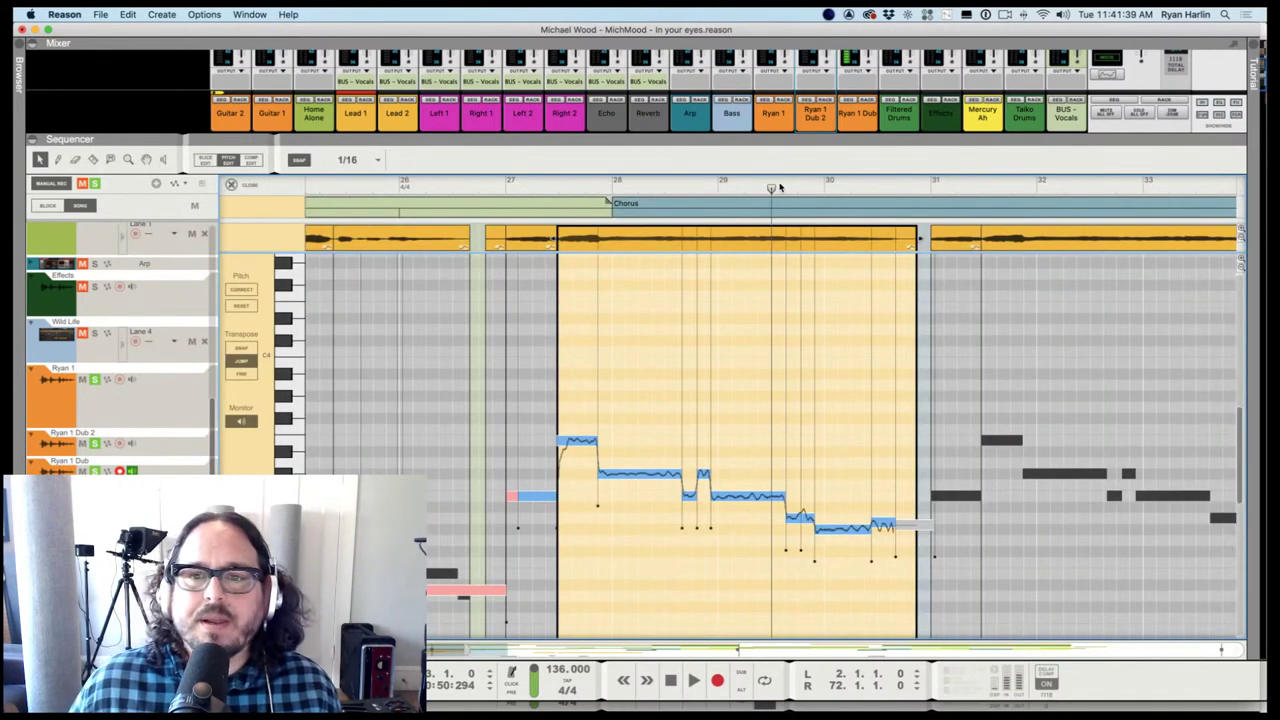
left_click(700, 190)
key("space")
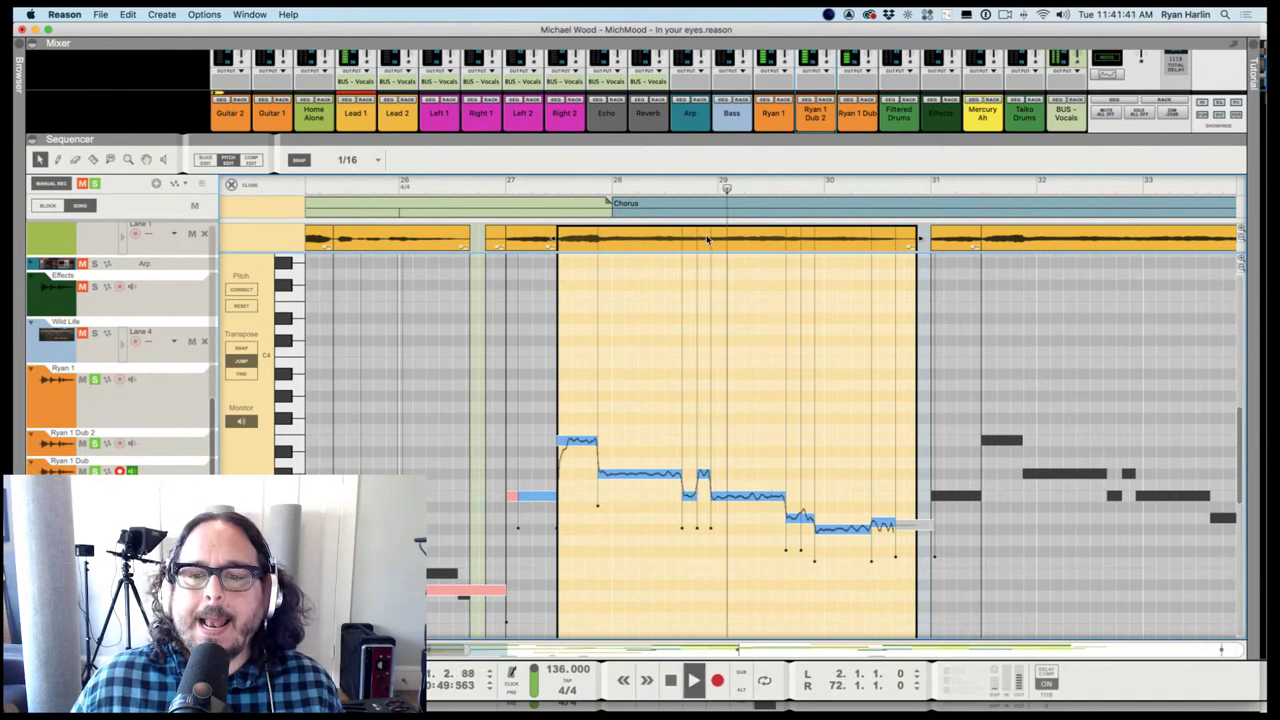
key("space")
left_click(784, 189)
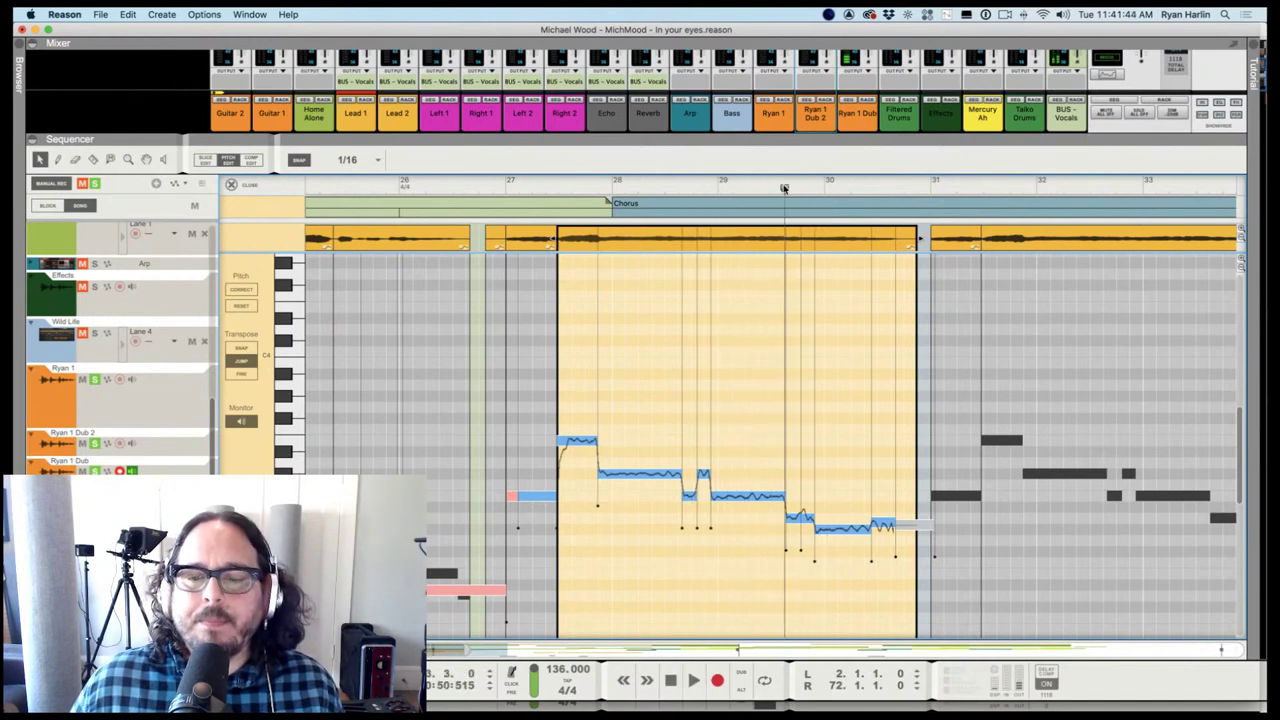
Reduce the drift of the short A2 note before bar 30 and of the closing notes, and pitch-correct the last sung note to G#2
left_click(803, 518)
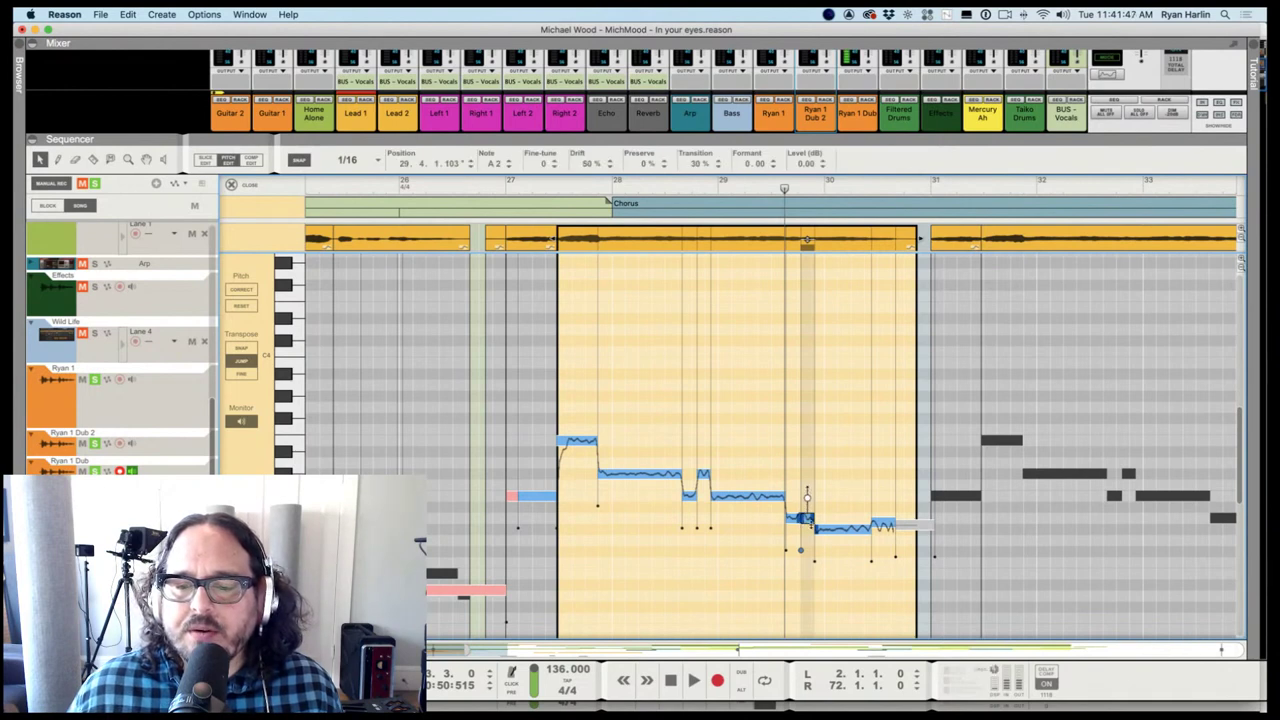
left_click_drag(881, 525, 881, 537)
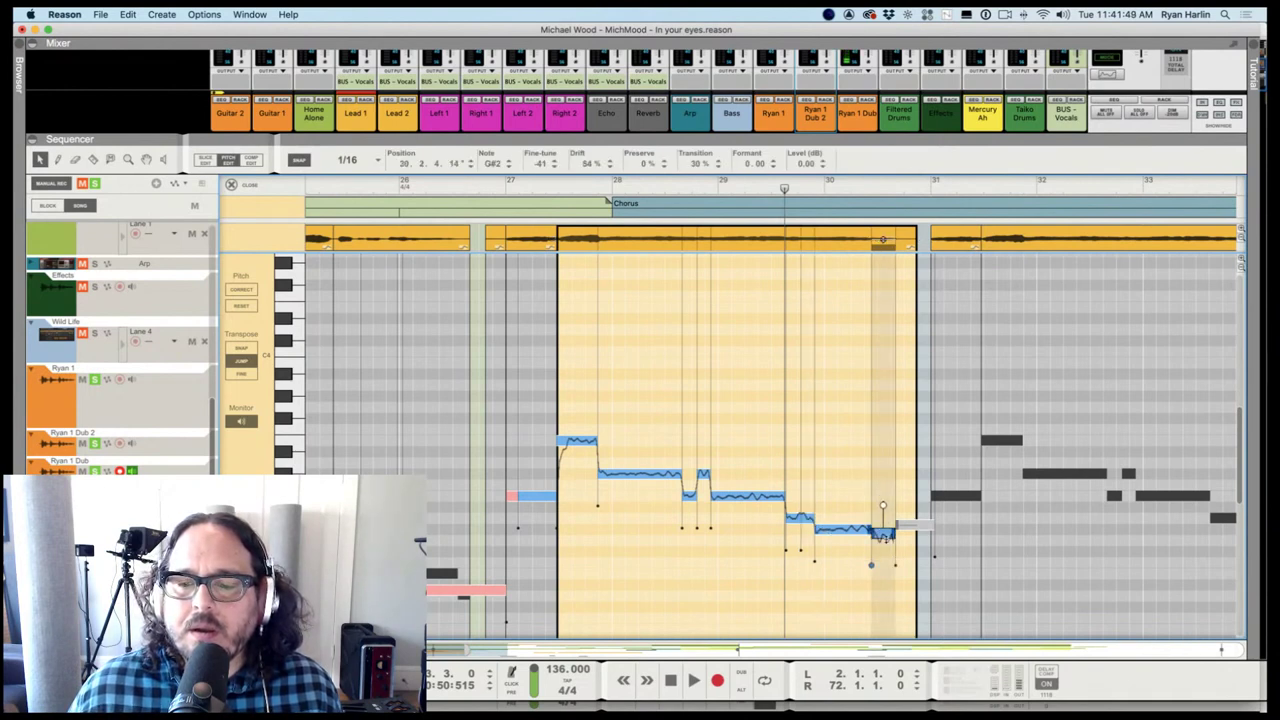
left_click(243, 289)
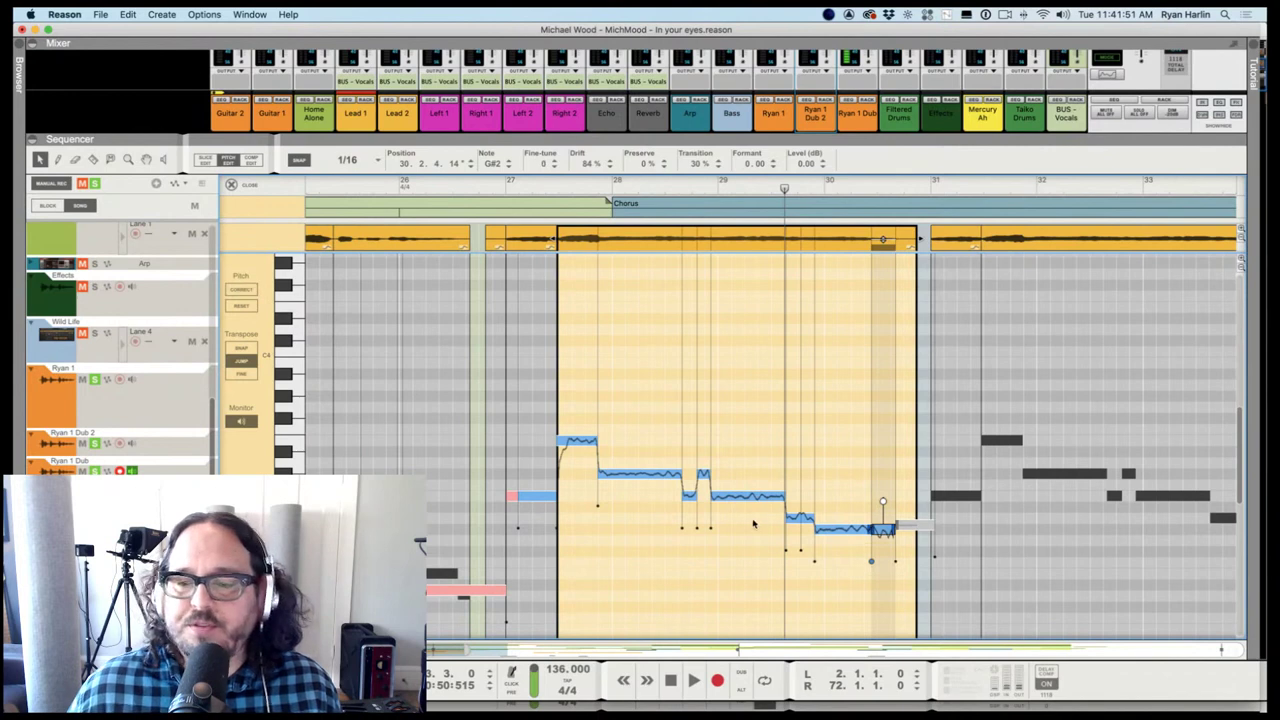
left_click(841, 525, "shift")
left_click_drag(883, 503, 883, 511)
left_click(879, 459)
Play the corrected closing notes of the Lead 1 phrase from several points in bar 29
key("space")
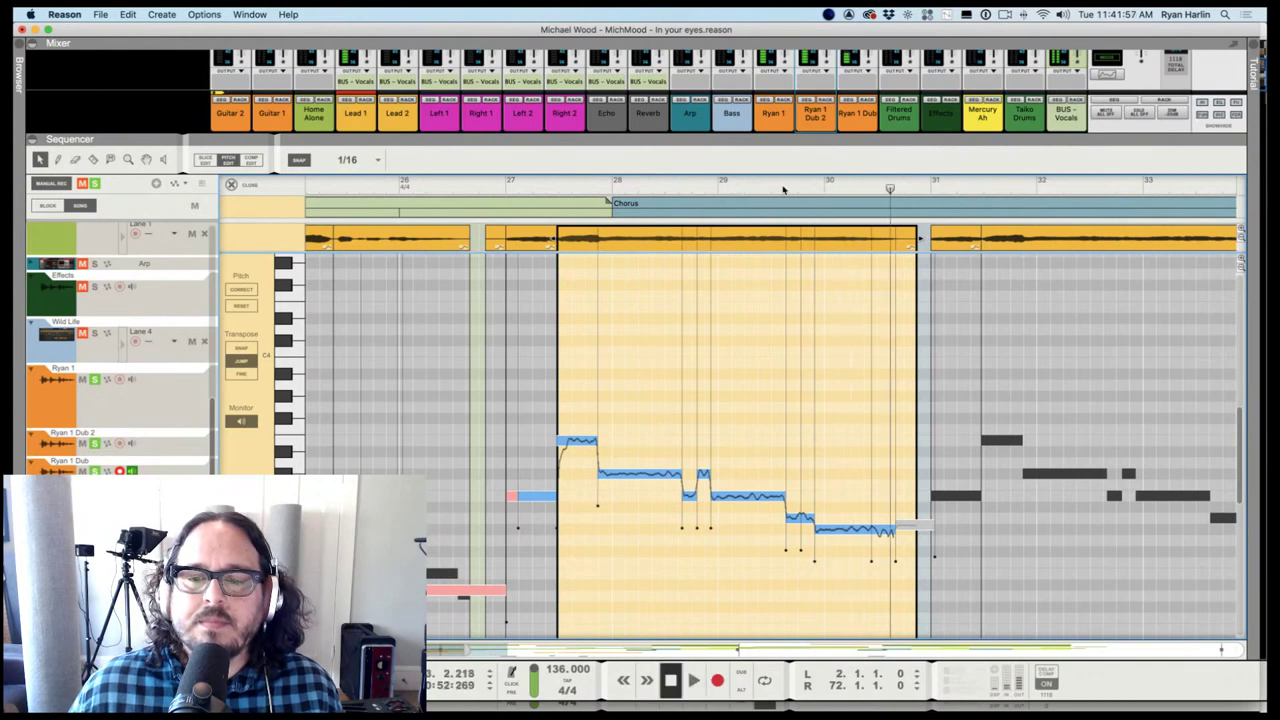
left_click_drag(791, 189, 751, 189)
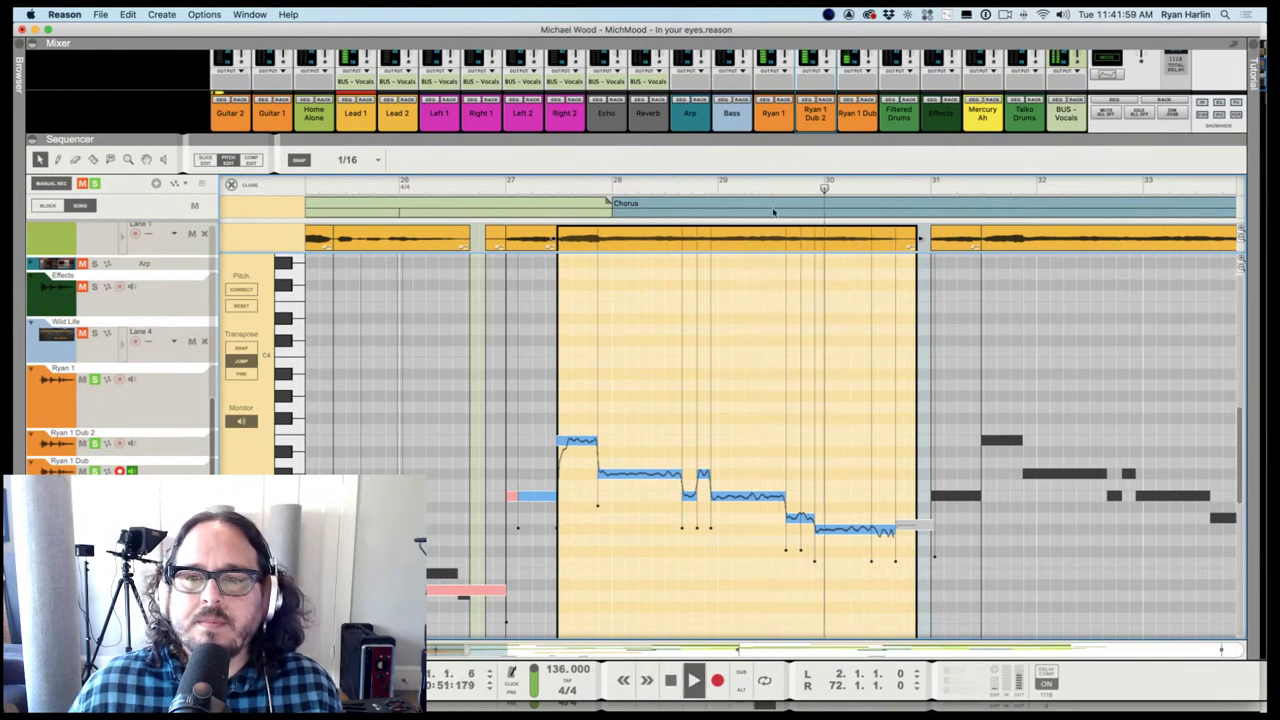
left_click(737, 189)
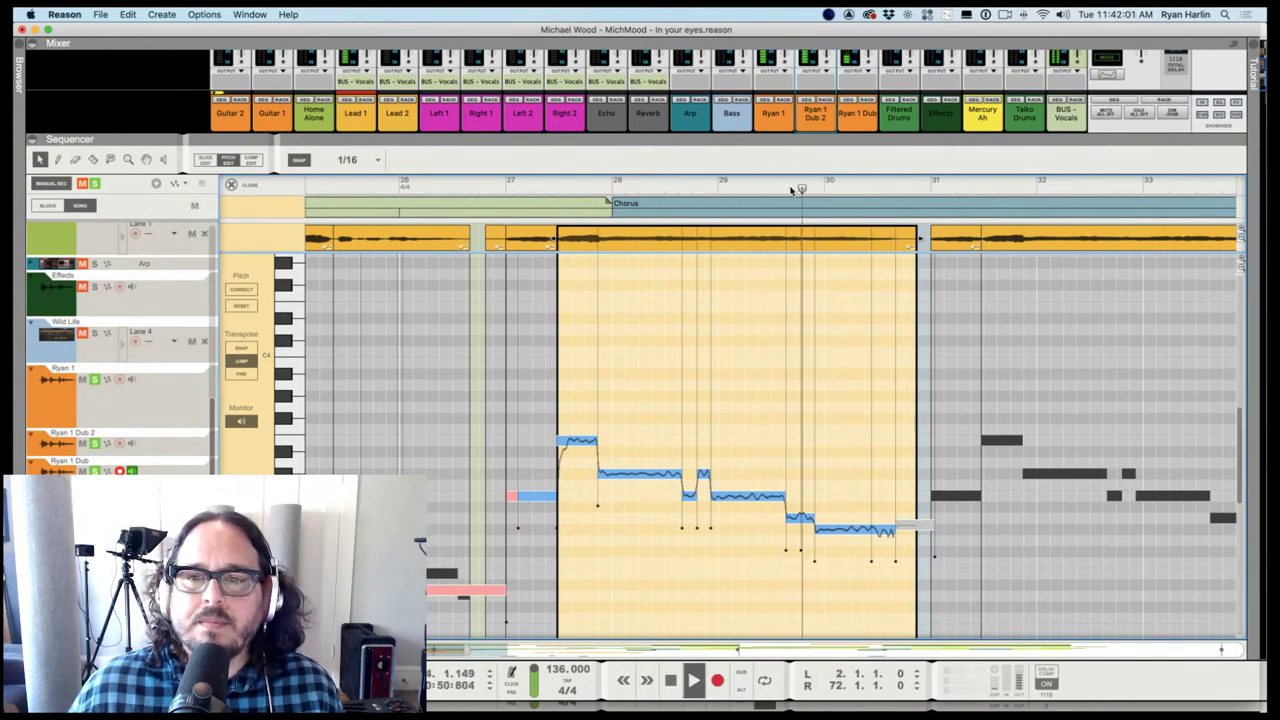
key("space")
left_click(784, 189)
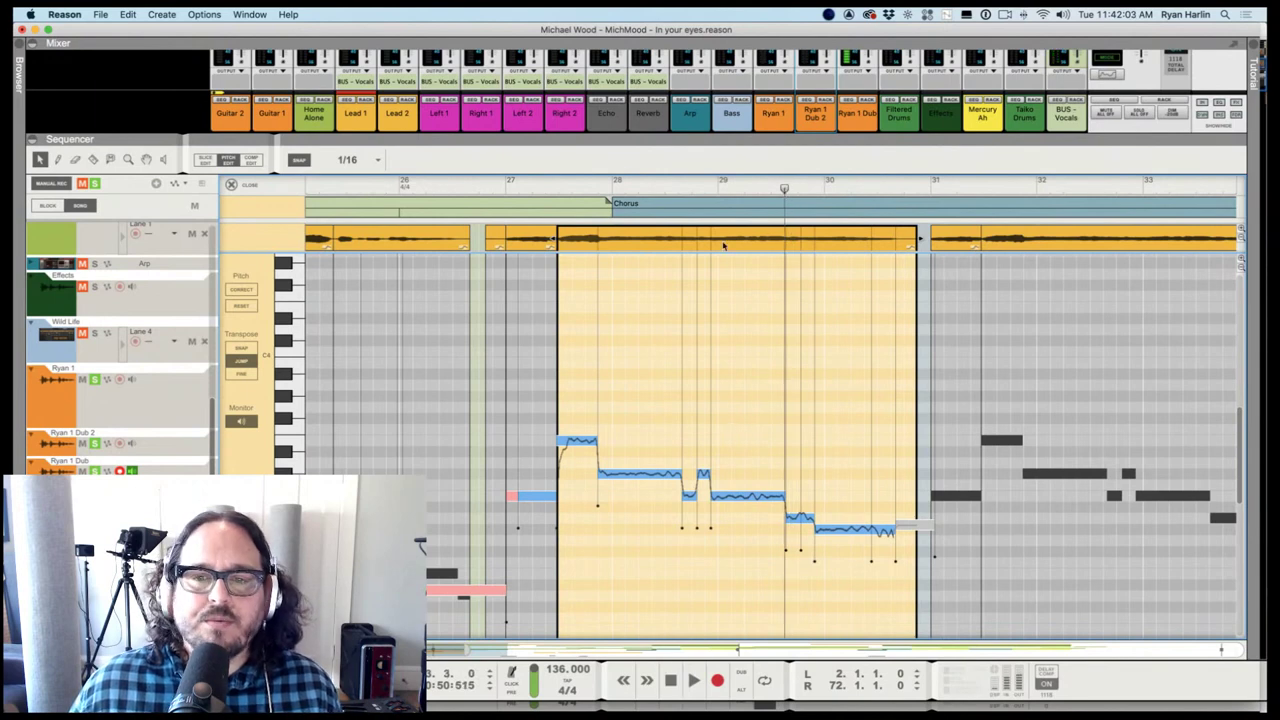
Open the Dub 2 take for pitch editing and move the start of its lowest sung note earlier, near the middle of bar 29
key("super+e")
left_click(561, 446)
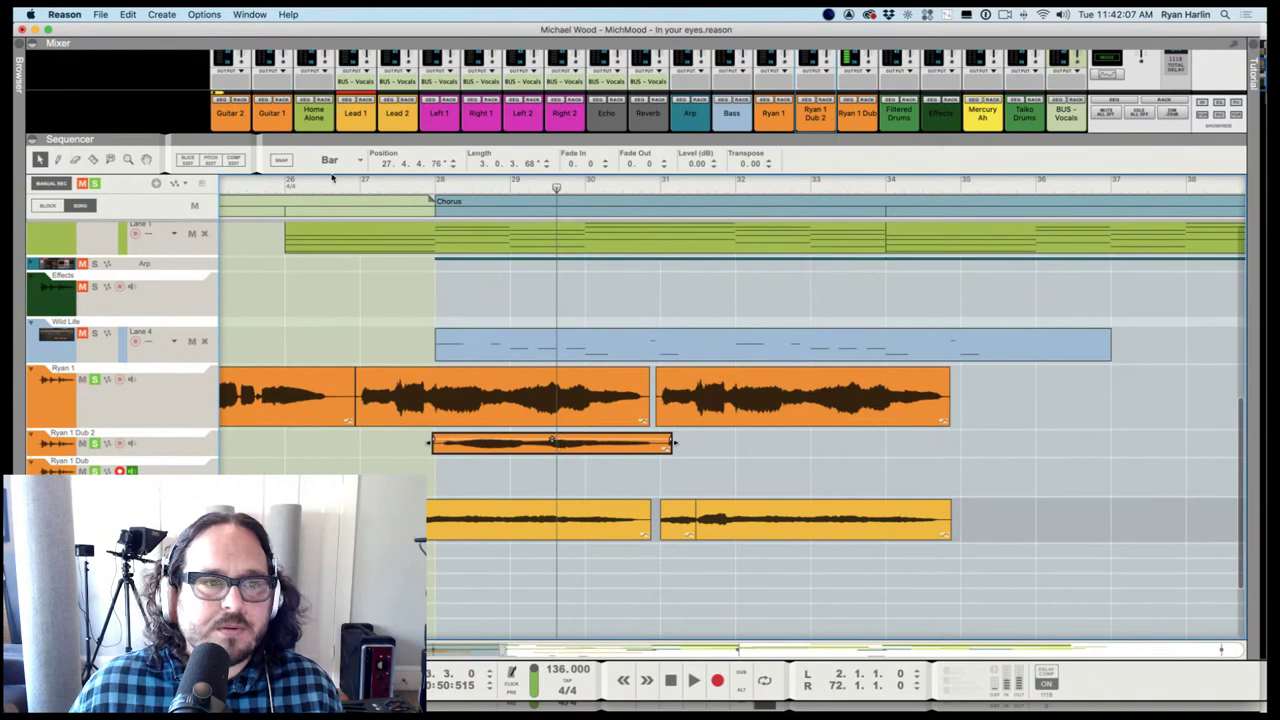
left_click(213, 162)
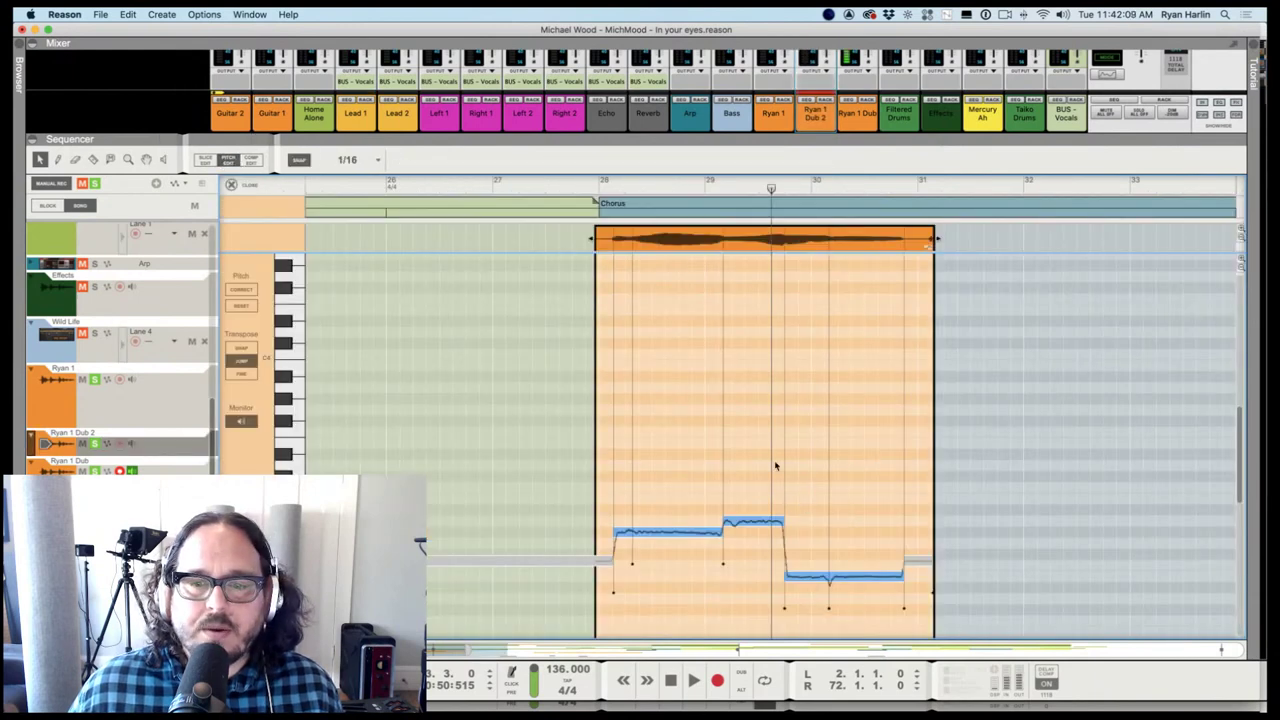
left_click_drag(785, 525, 771, 525)
Play the Dub 2 take against the other vocals from the chorus start, and return to the arrangement
key("space")
left_click_drag(757, 191, 605, 193)
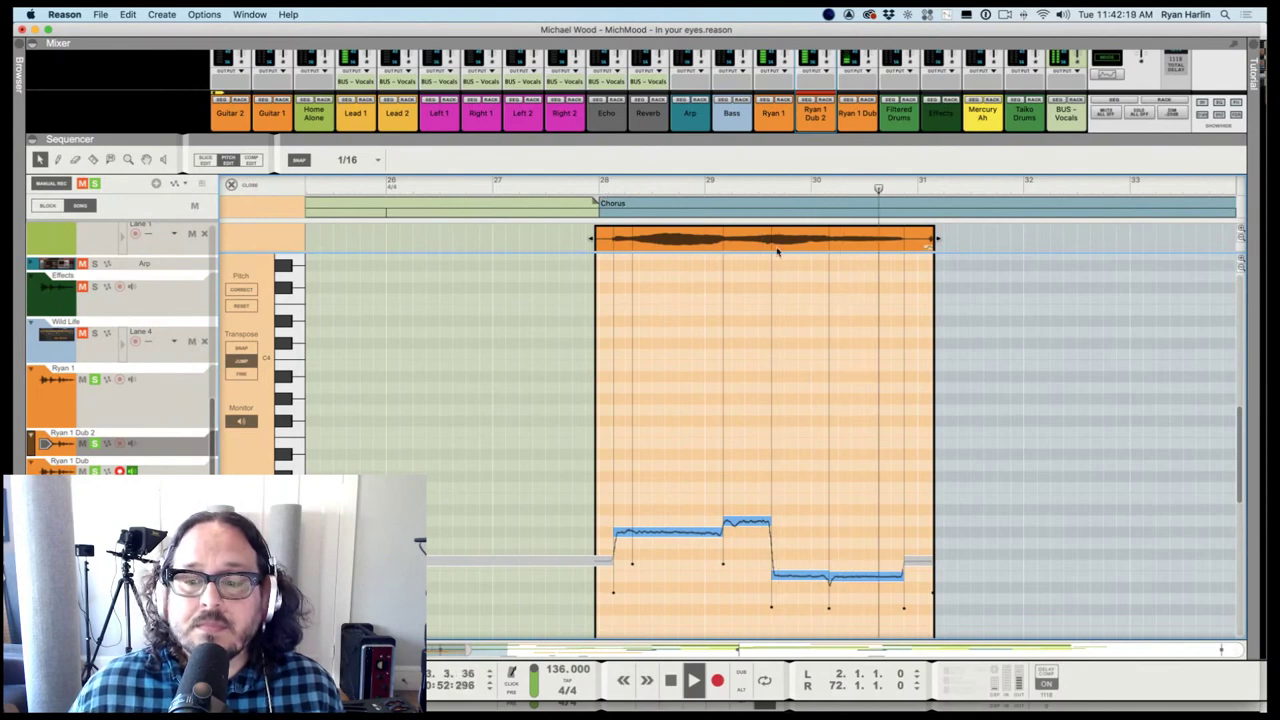
left_click(845, 190)
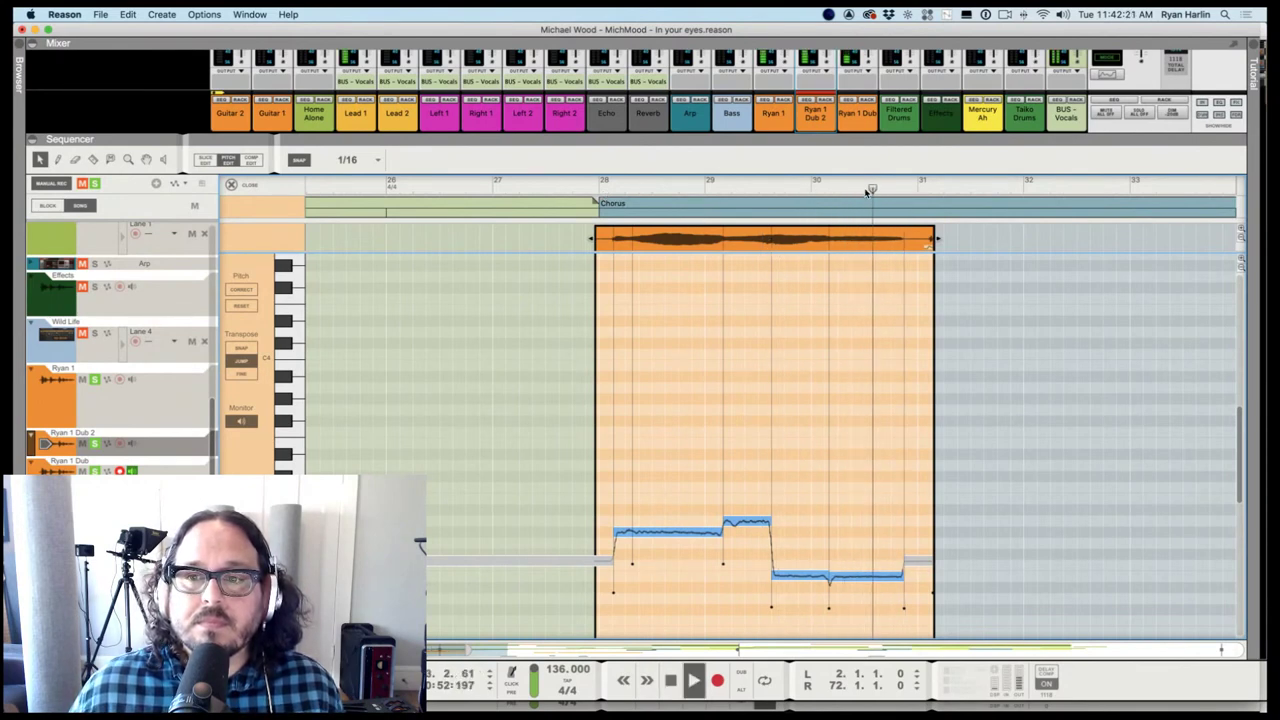
key("space")
key("Escape")
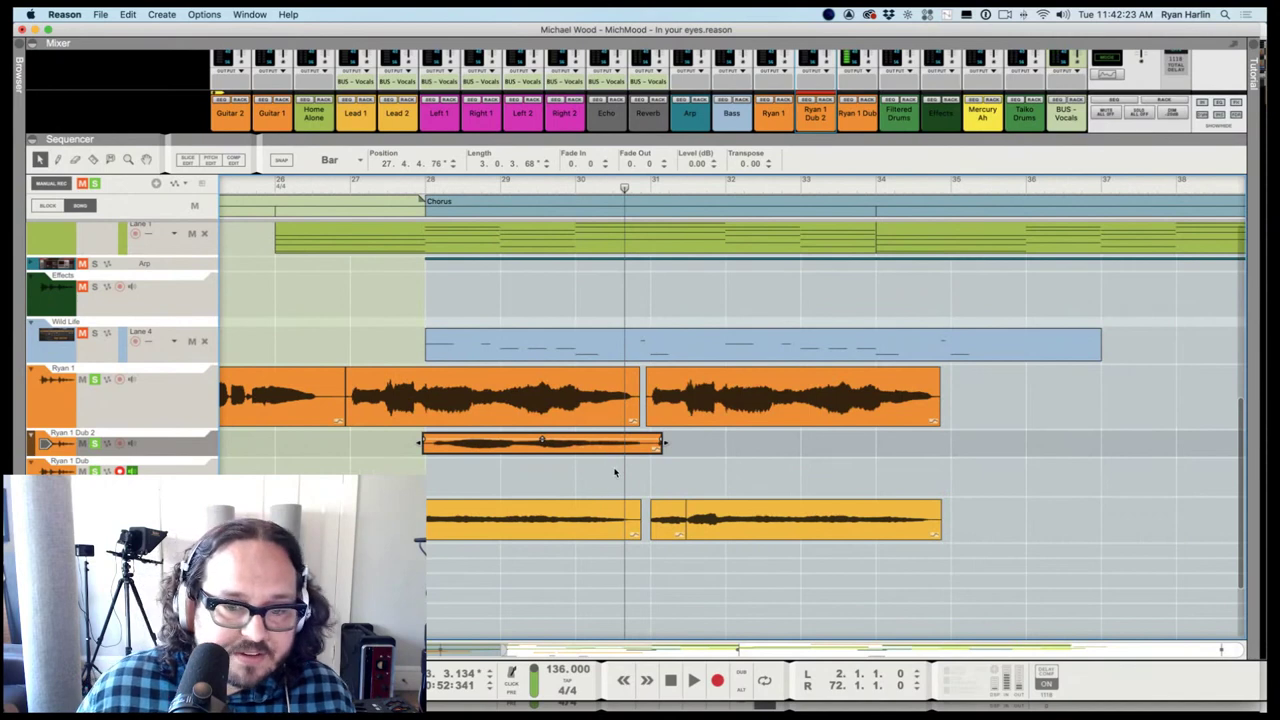
Trim the end of the Dub 2 clip to a length of 2.3.0.48 and give it a fade-out of 1.27
left_click_drag(665, 446, 638, 451)
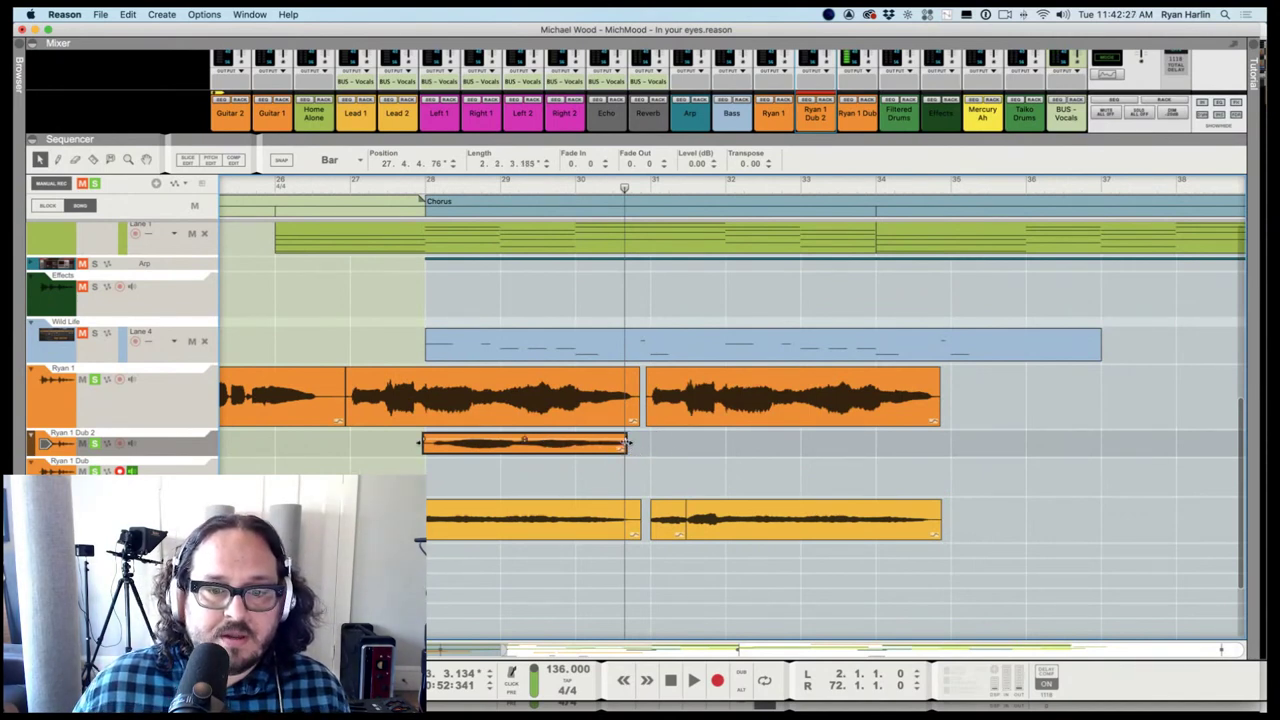
left_click(636, 455)
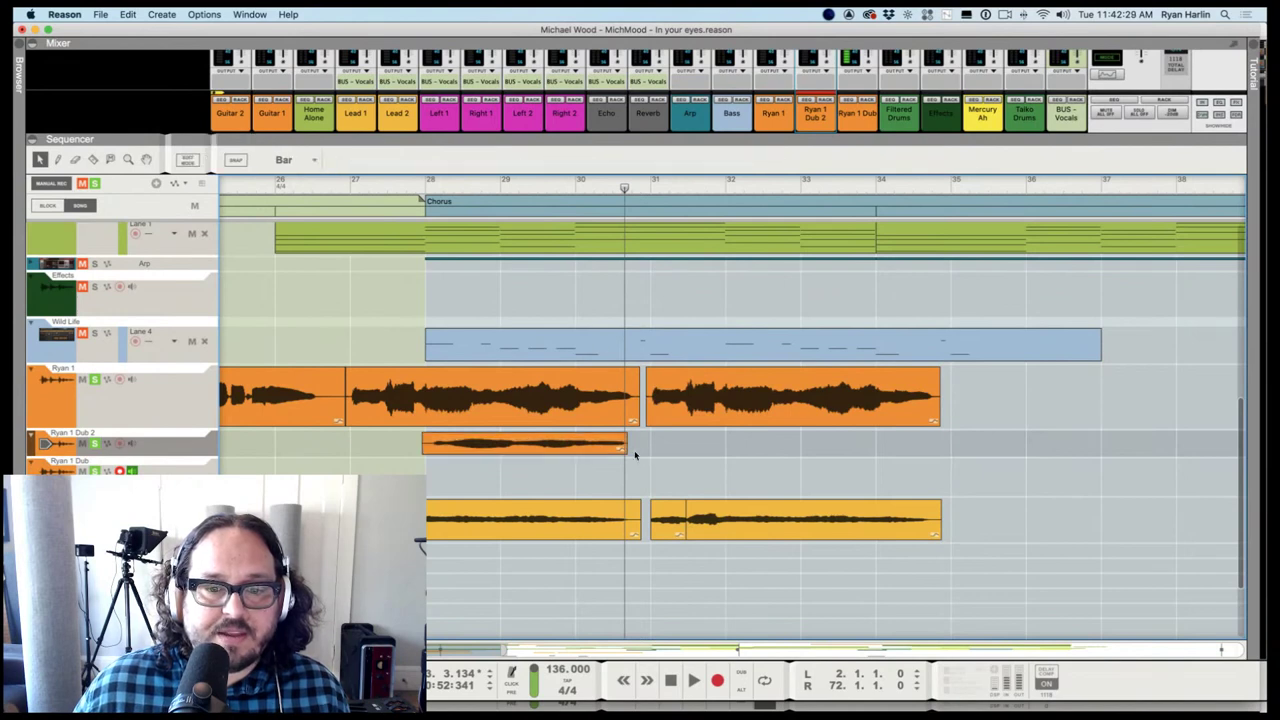
left_click(622, 447)
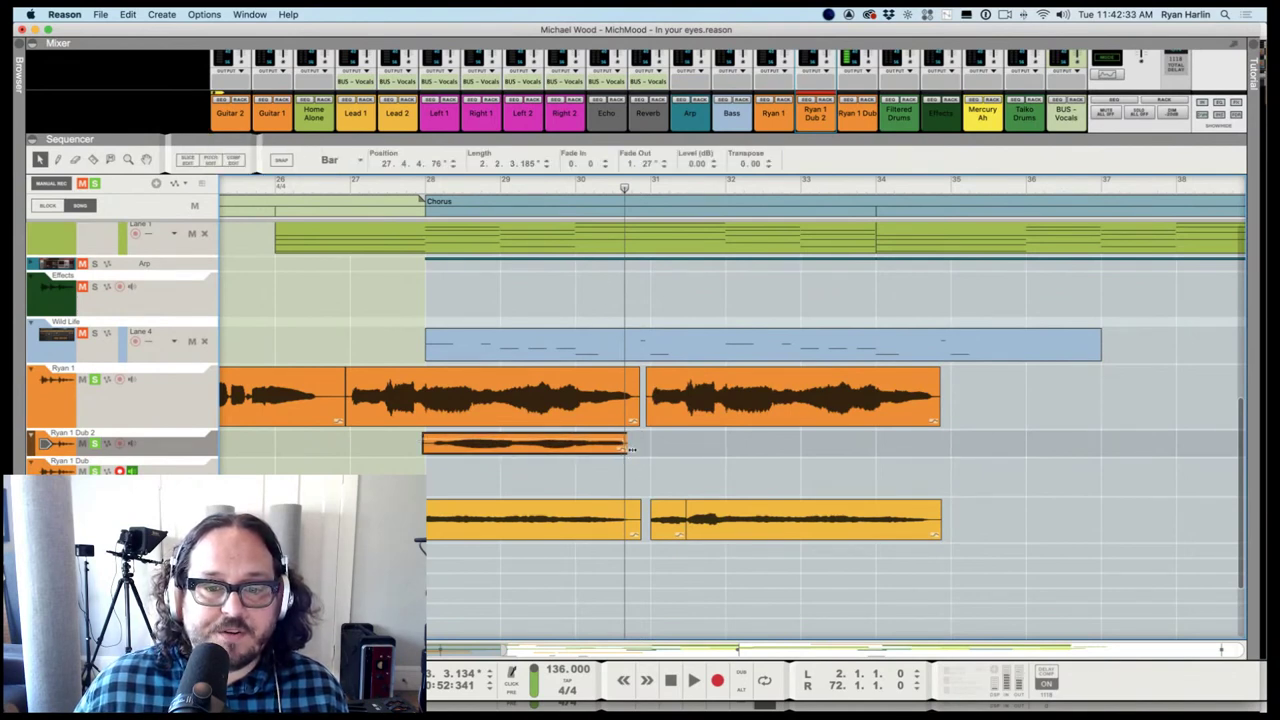
Try trimming the Dub 2 clip's start to just after bar 28 while playing from before the chorus, and replay from bar 27
left_click(410, 195)
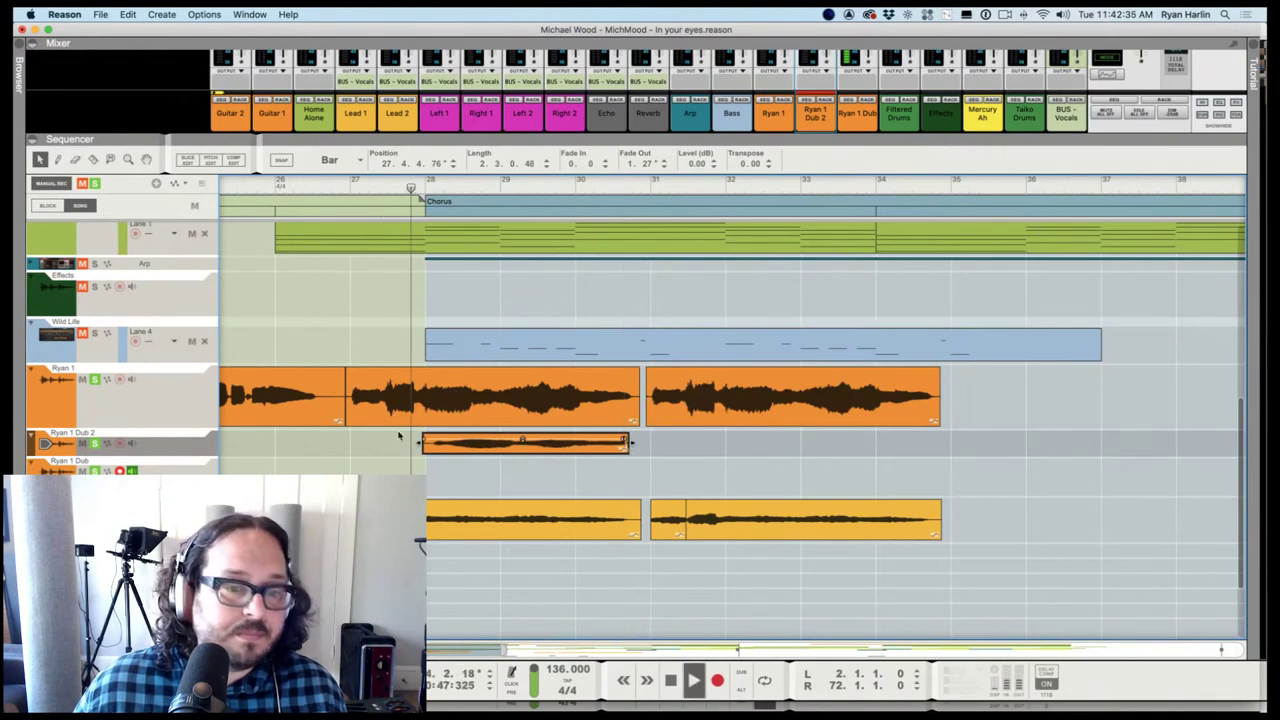
key("space")
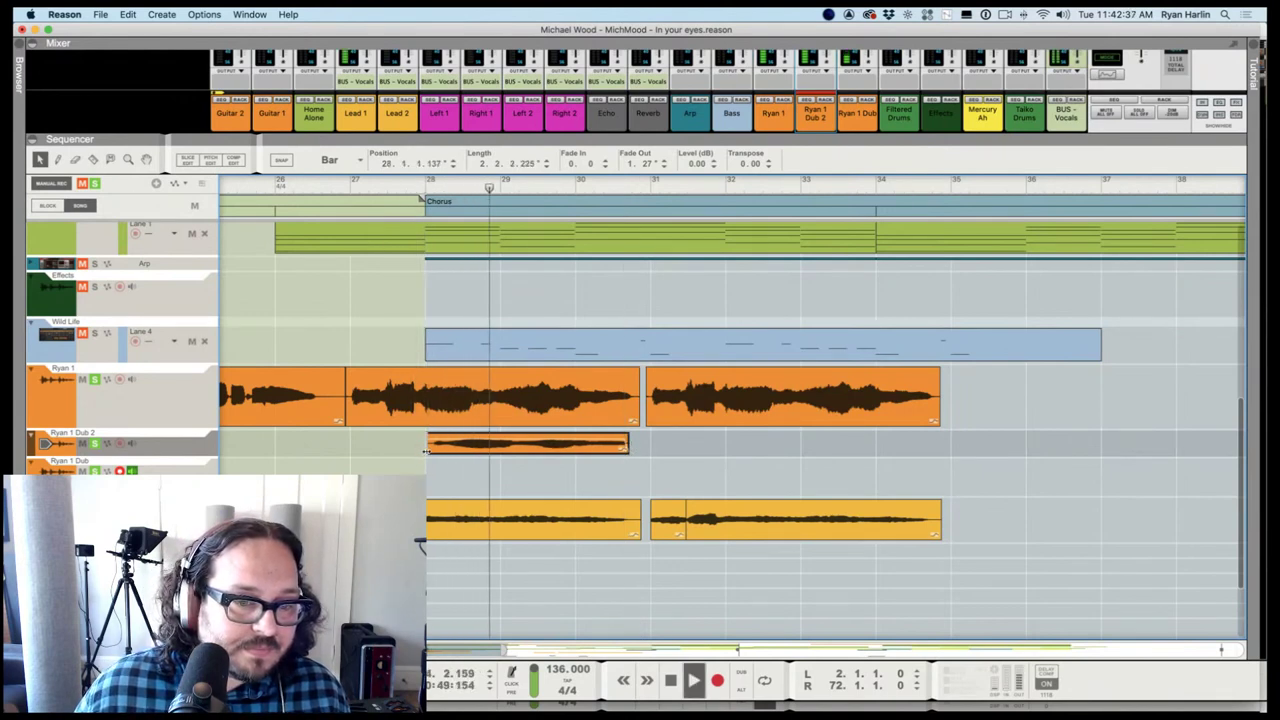
left_click(425, 445)
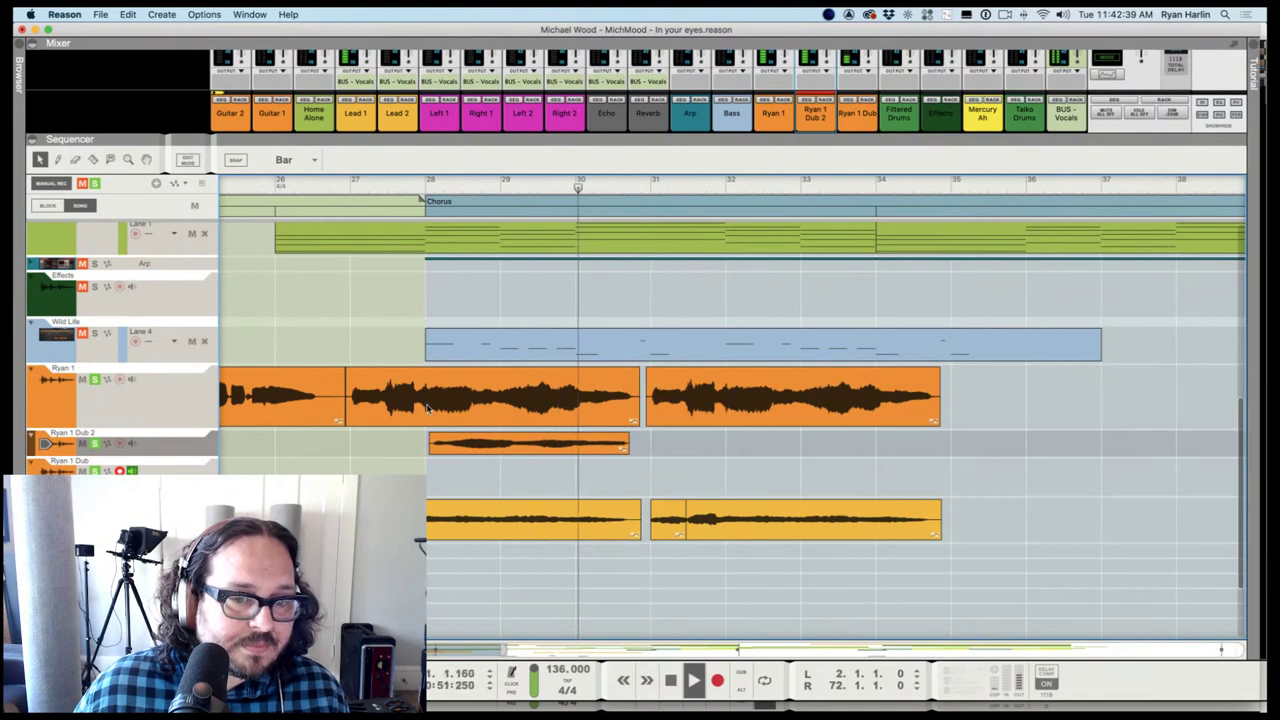
key("space")
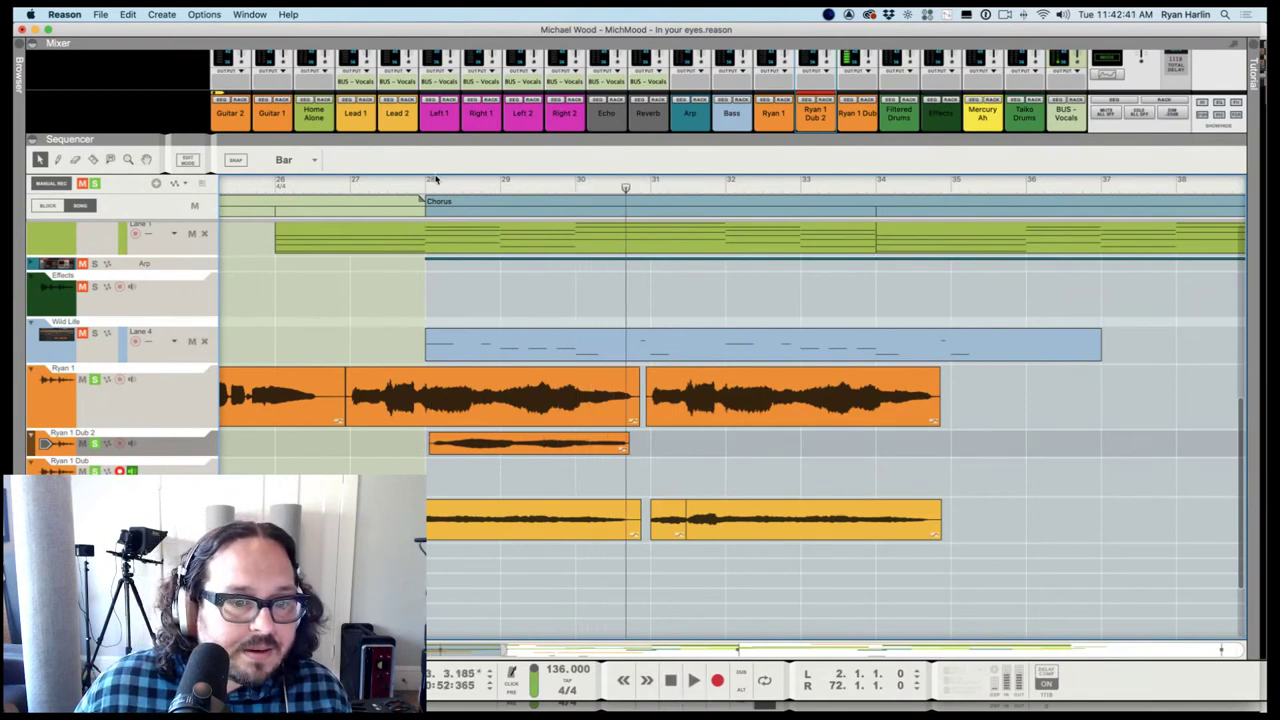
left_click(366, 193)
key("space")
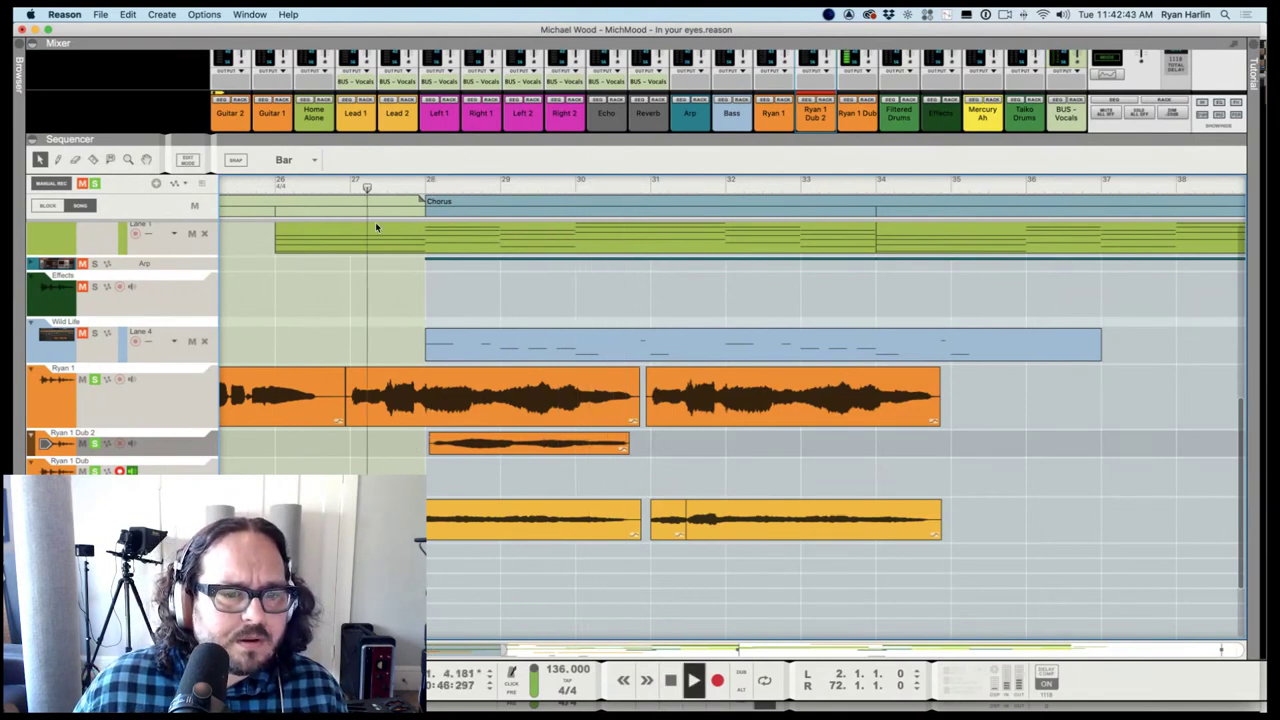
key("space")
Extend the Dub 2 clip's start back to 27.4.4.73 and move its opening slice earlier in slice editing
left_click(424, 187)
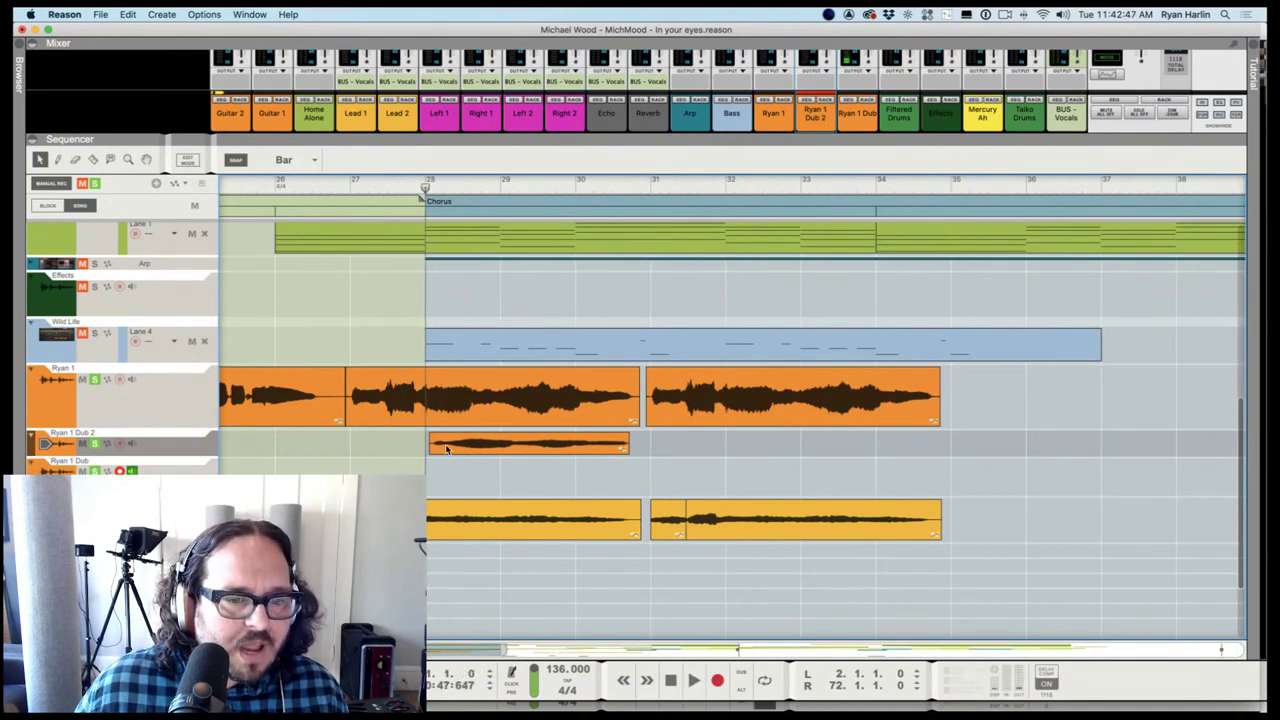
left_click(446, 447)
mouse_move(428, 444)
left_mouse_down()
mouse_move(350, 444)
mouse_move(424, 444)
left_mouse_up()
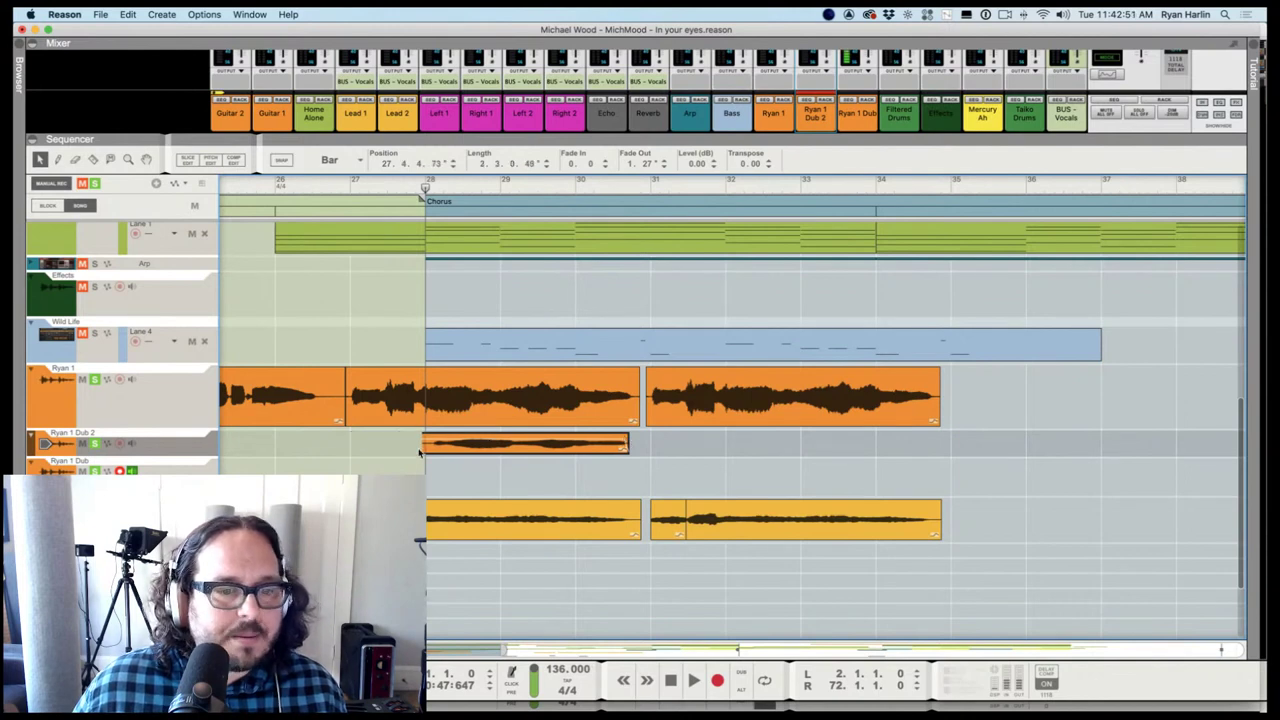
left_click(192, 160)
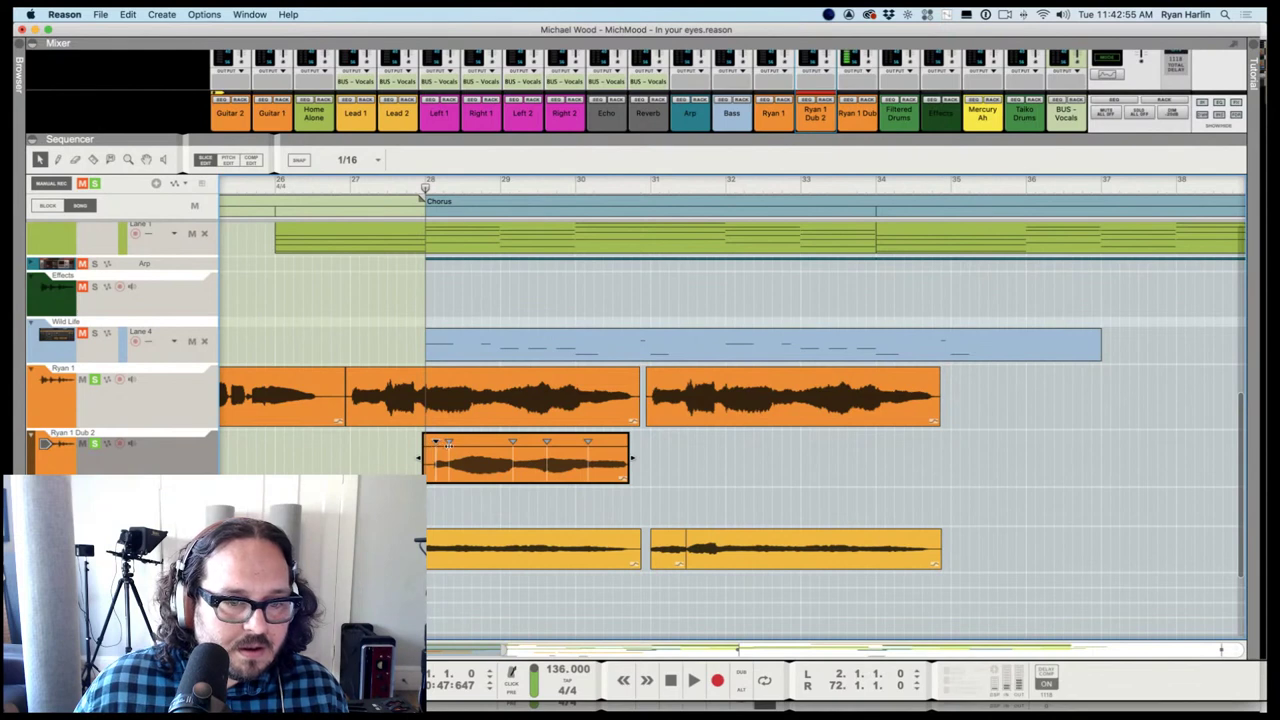
left_click_drag(441, 482, 427, 484)
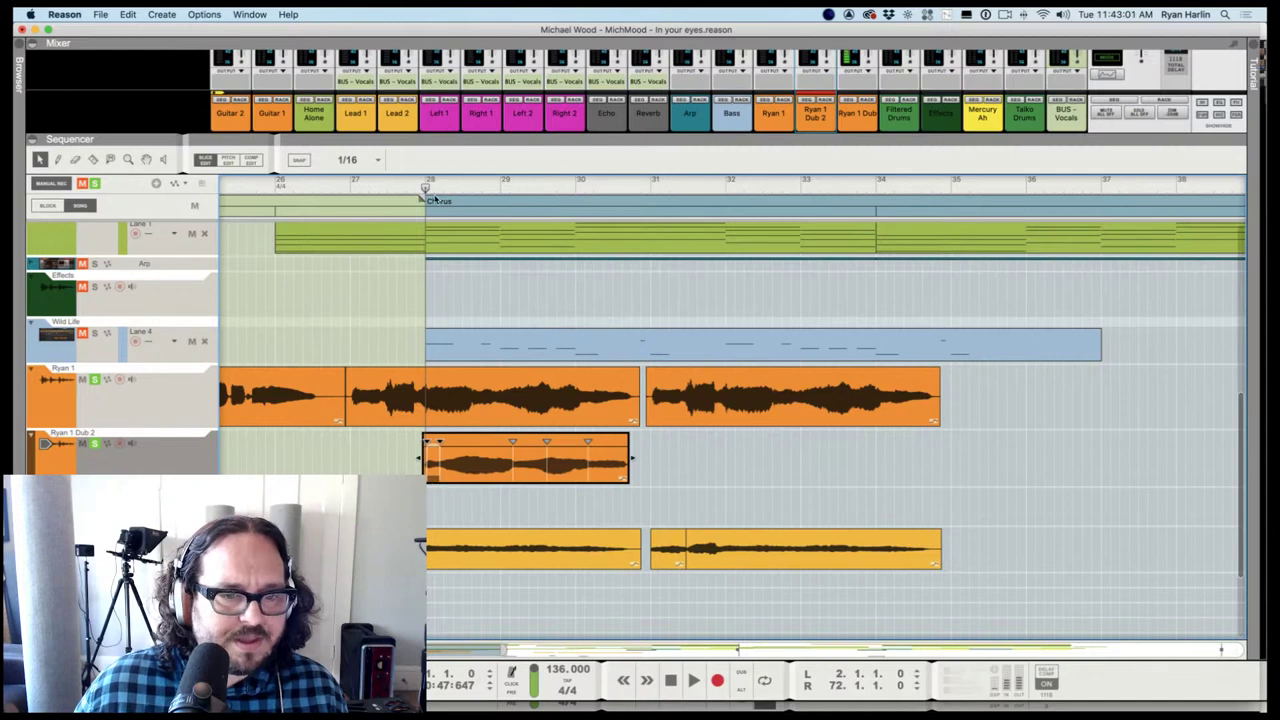
Play the re-timed Dub 2 opening from bar 28, and add a fade-in of 0.233 to the clip
key("space")
left_click(417, 446)
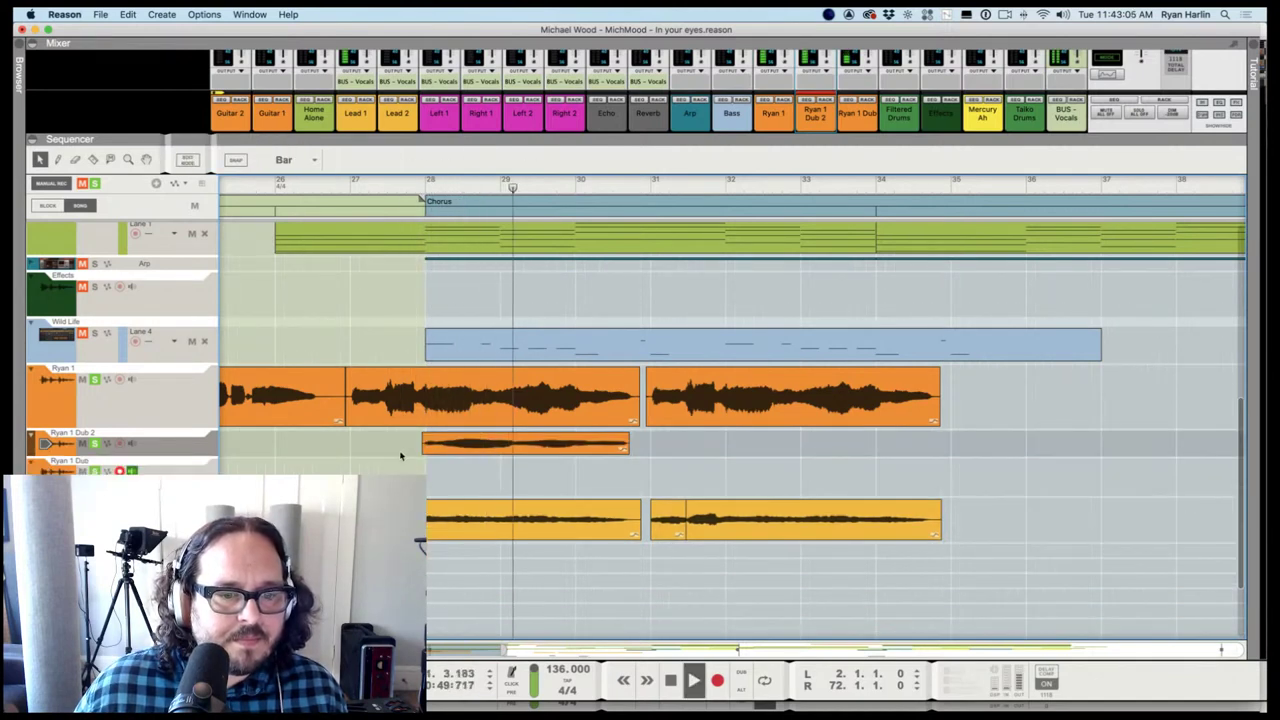
scroll(430, 500, "down", 5)
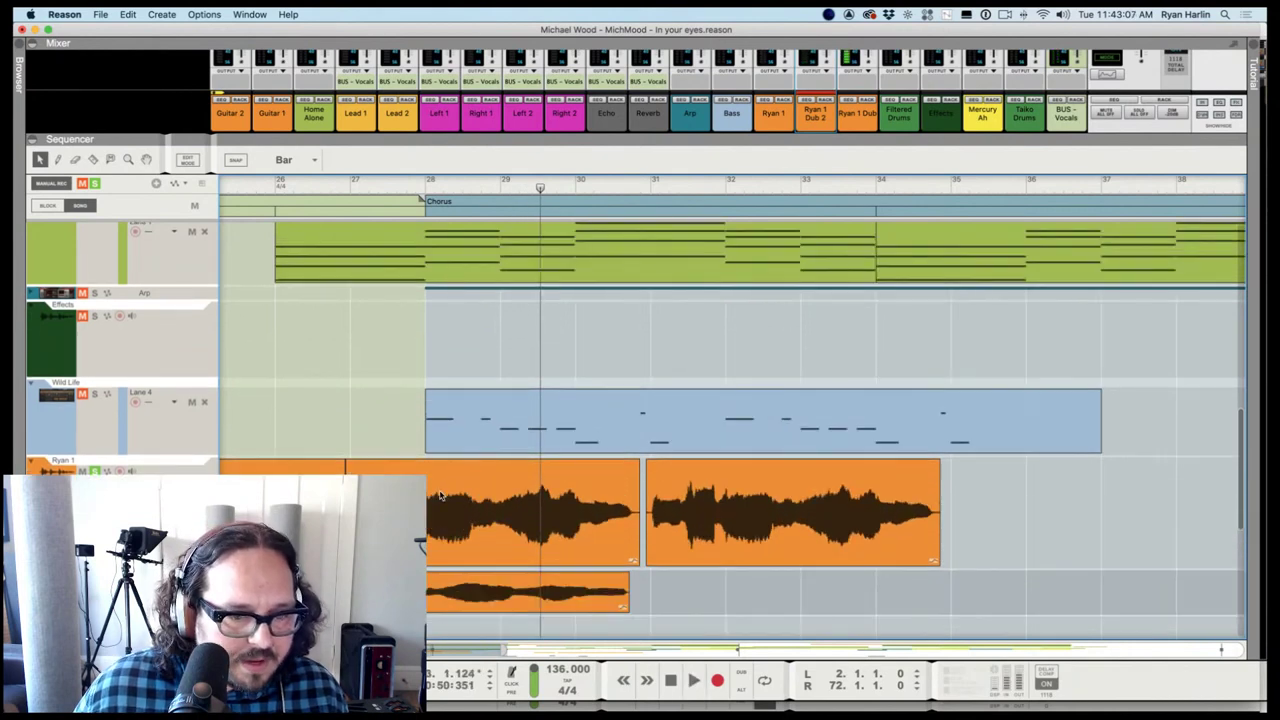
scroll(400, 314, "up", 1)
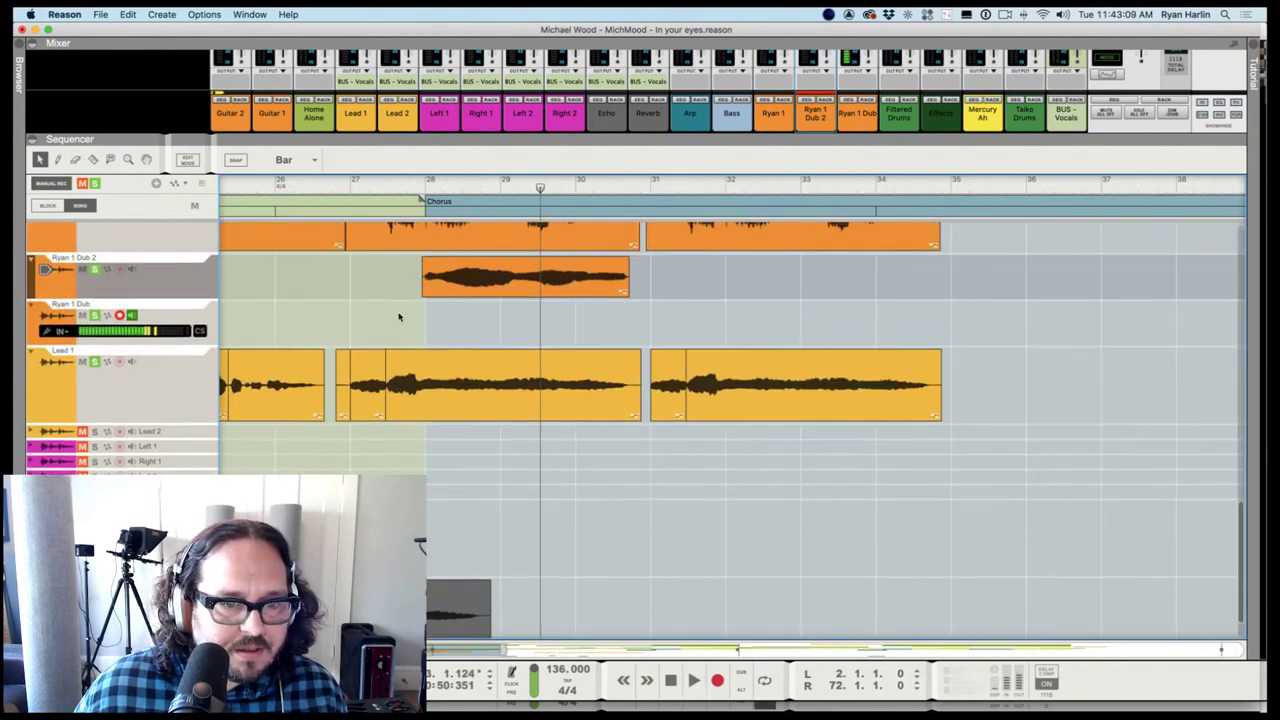
left_click(430, 280)
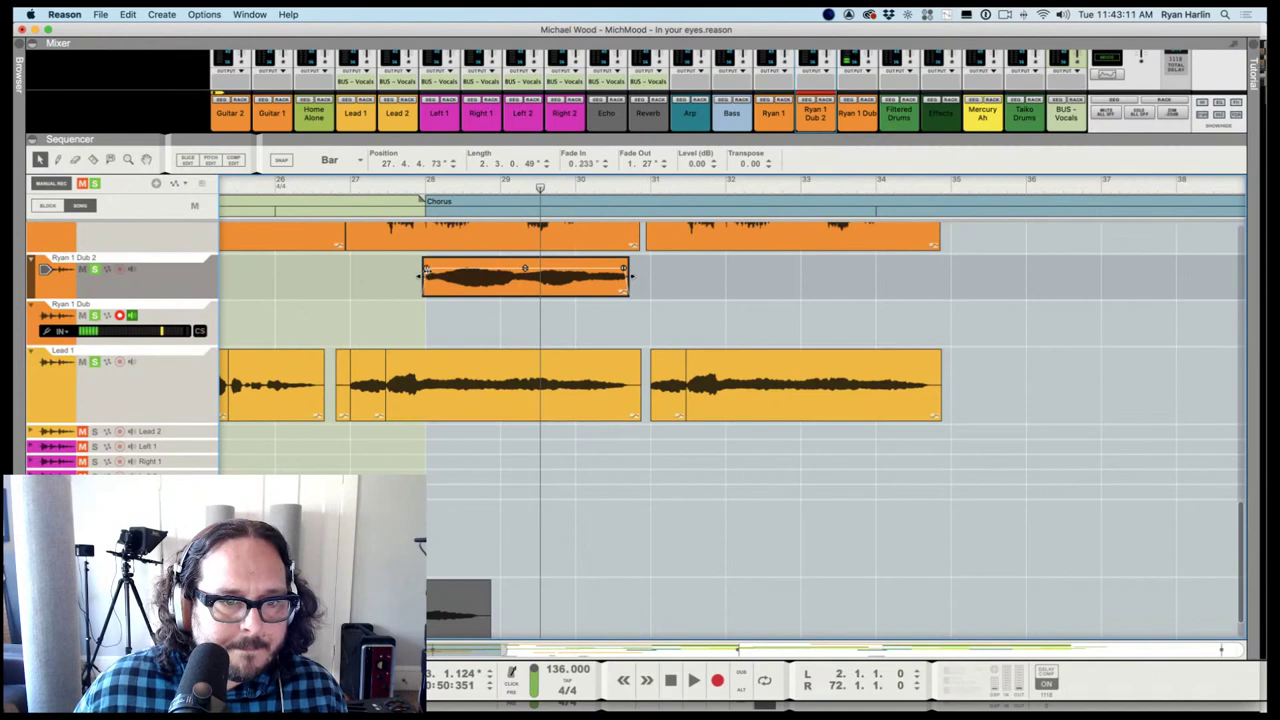
Play the vocals from the middle of bar 27 into the chorus to check the Dub 2 entrance
left_click(388, 188)
key("space")
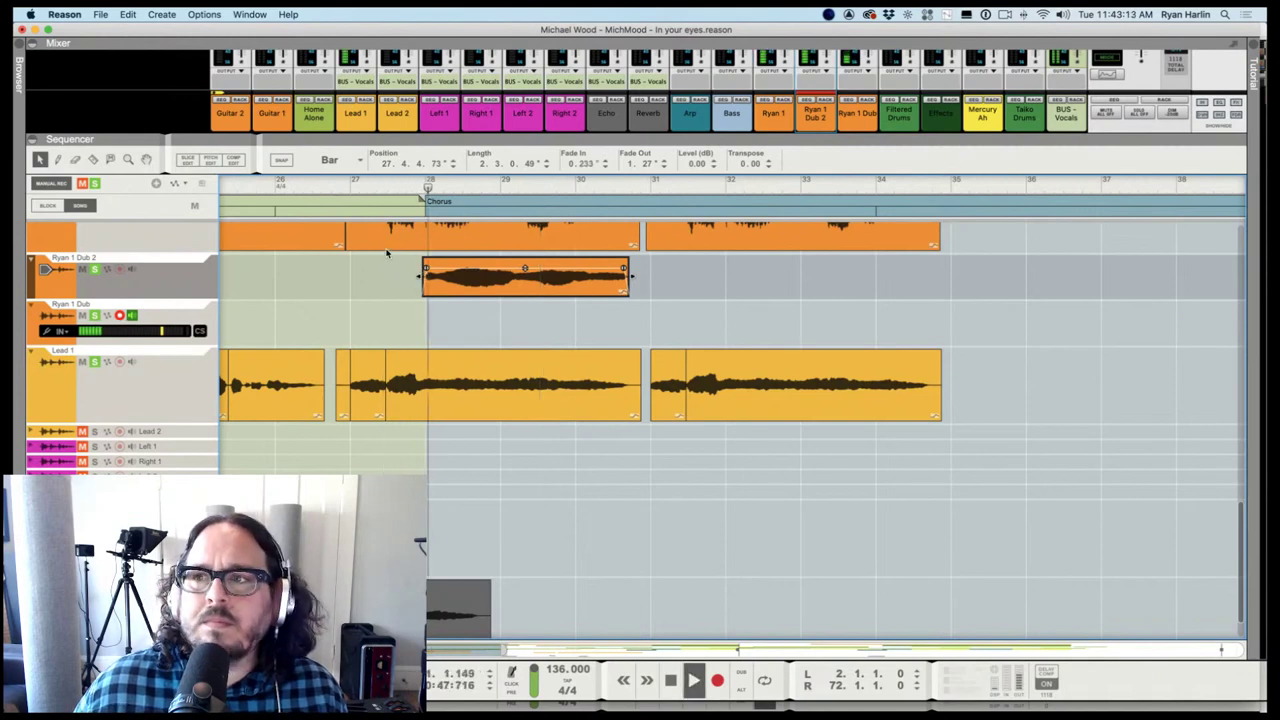
scroll(432, 334, "down", 3)
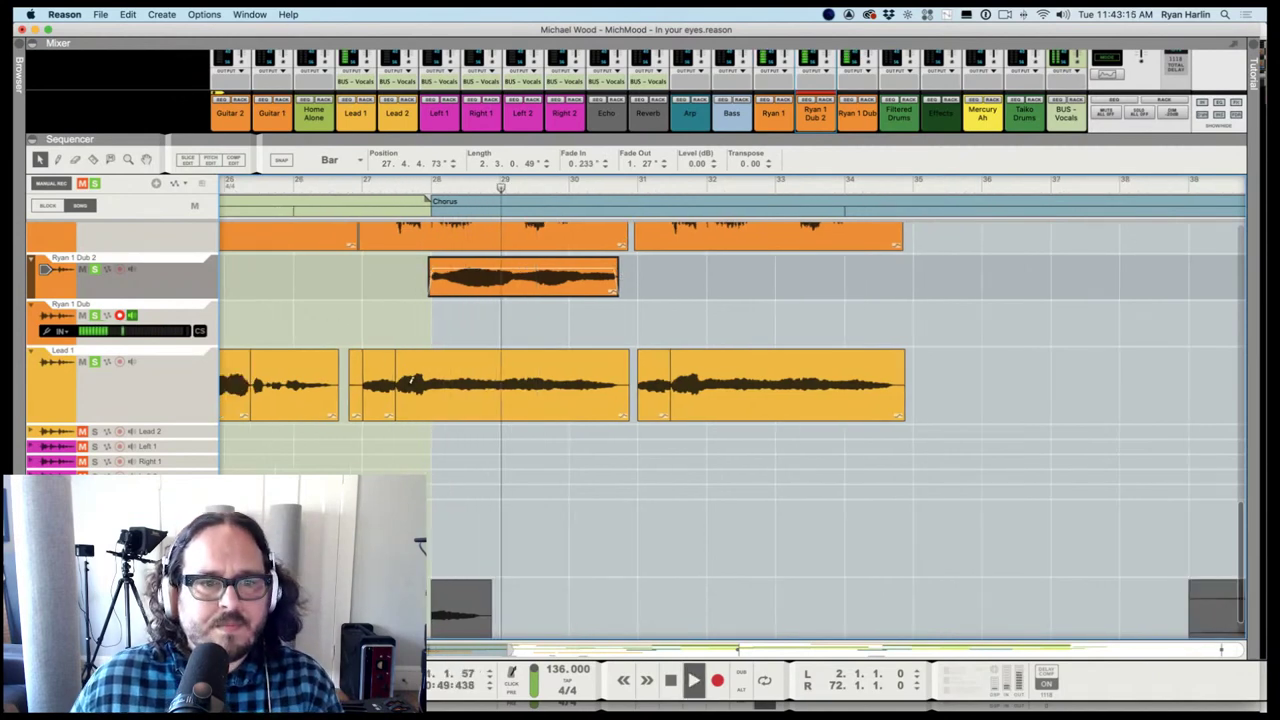
scroll(432, 334, "down", 1)
scroll(320, 334, "down", 2)
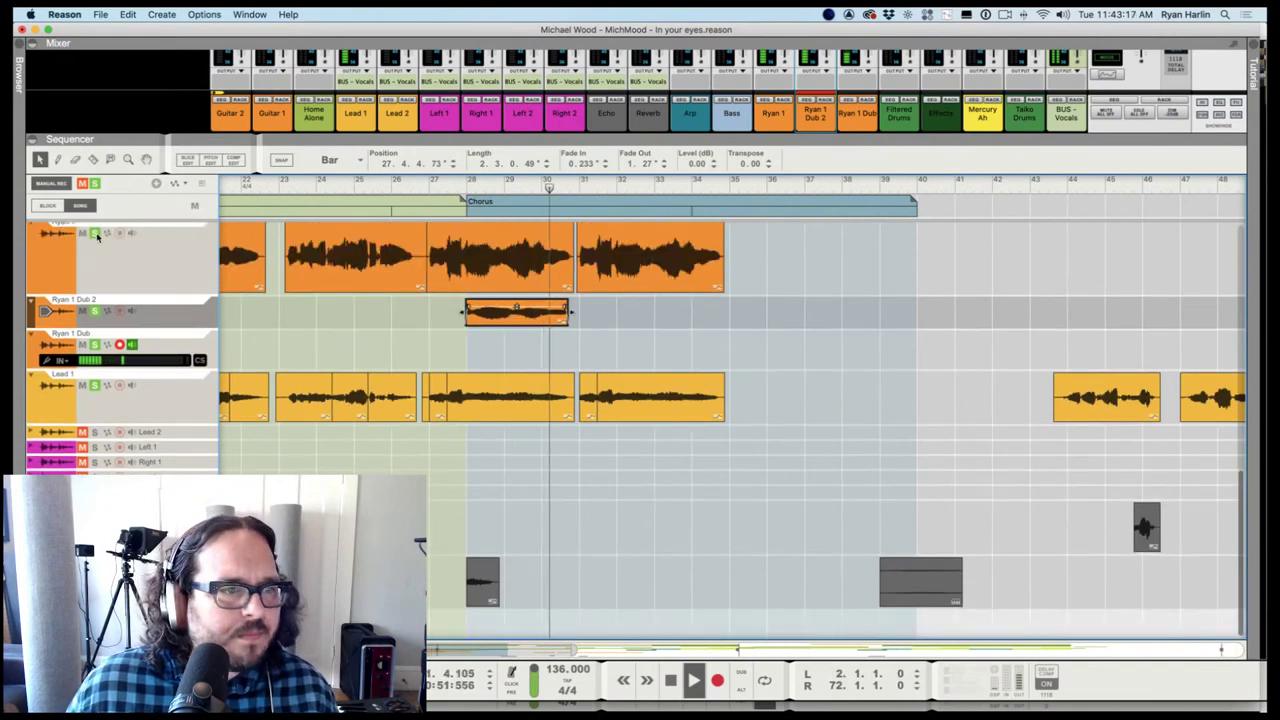
Clear all track solos and play the full mix from about bar 16
left_click(95, 183)
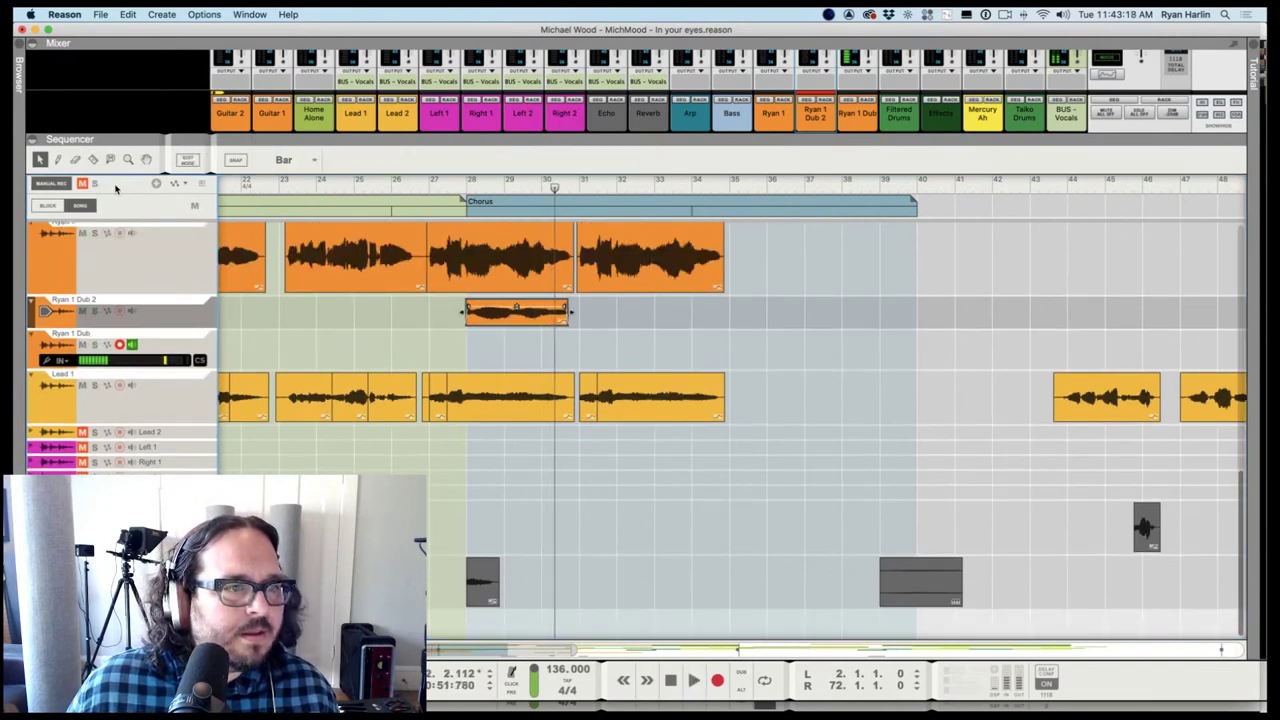
left_click(262, 187)
scroll(268, 190, "down", 3)
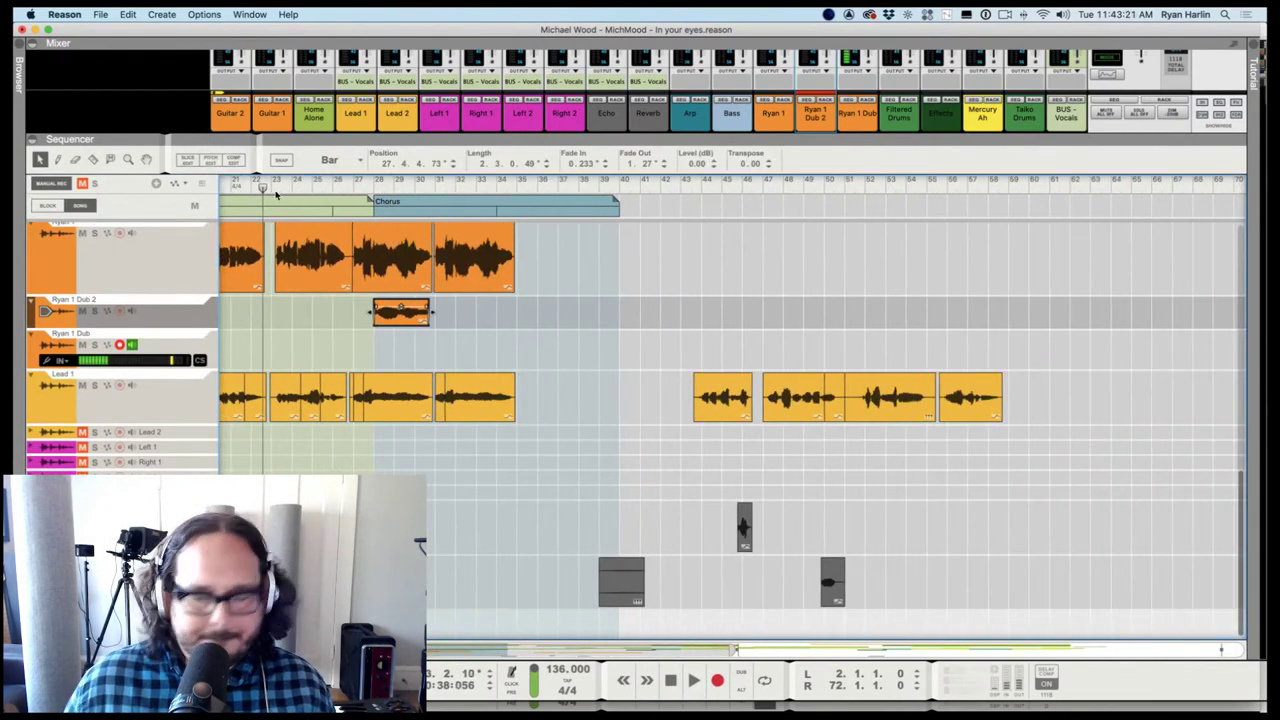
key("KP_7")
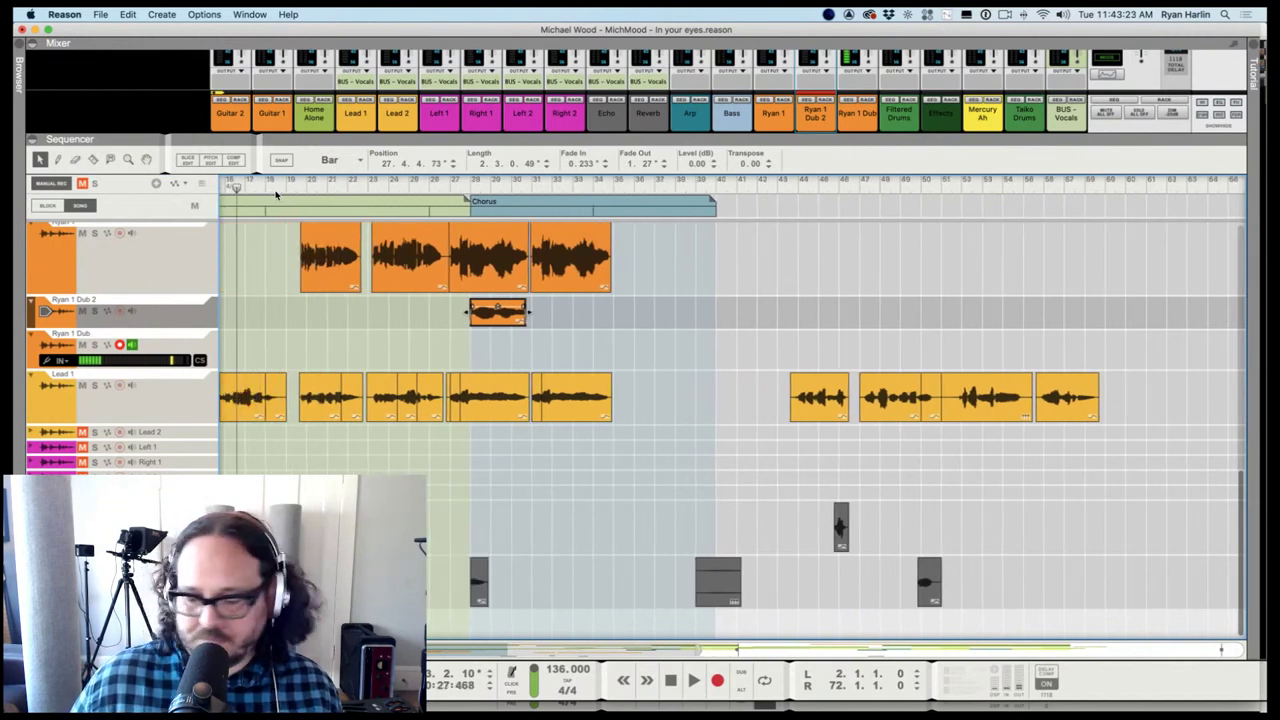
key("space")
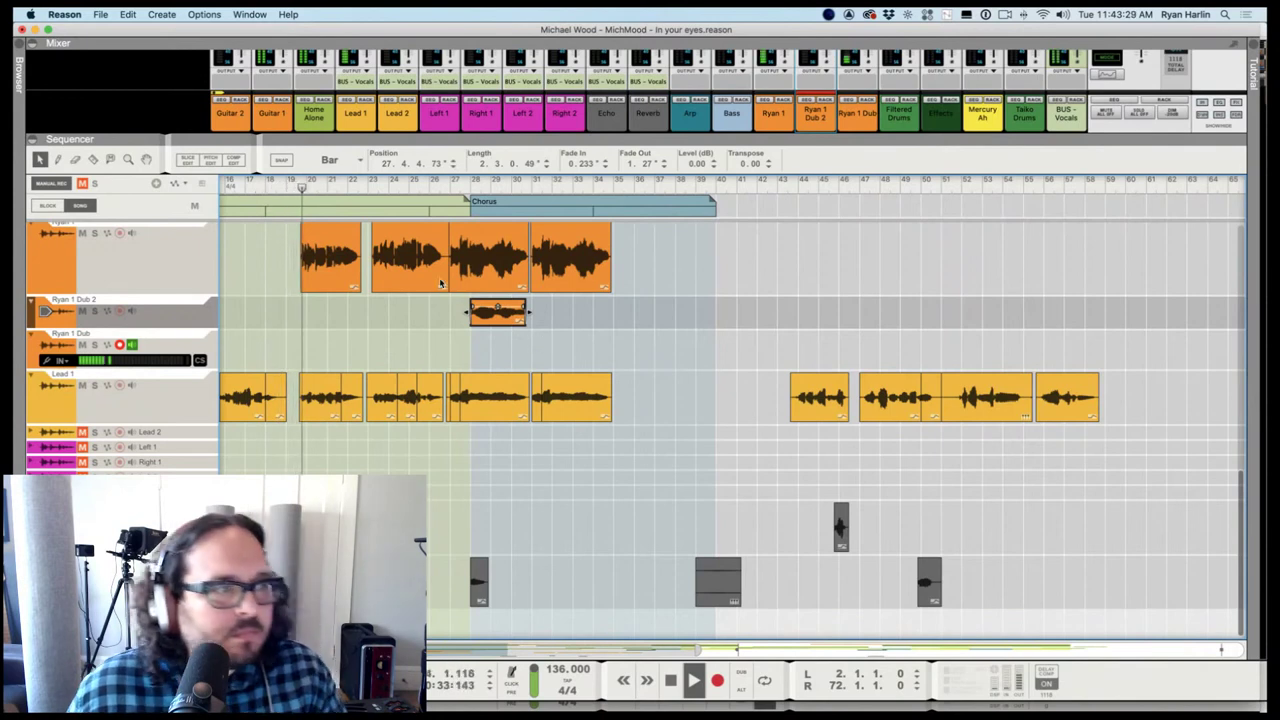
key("space")
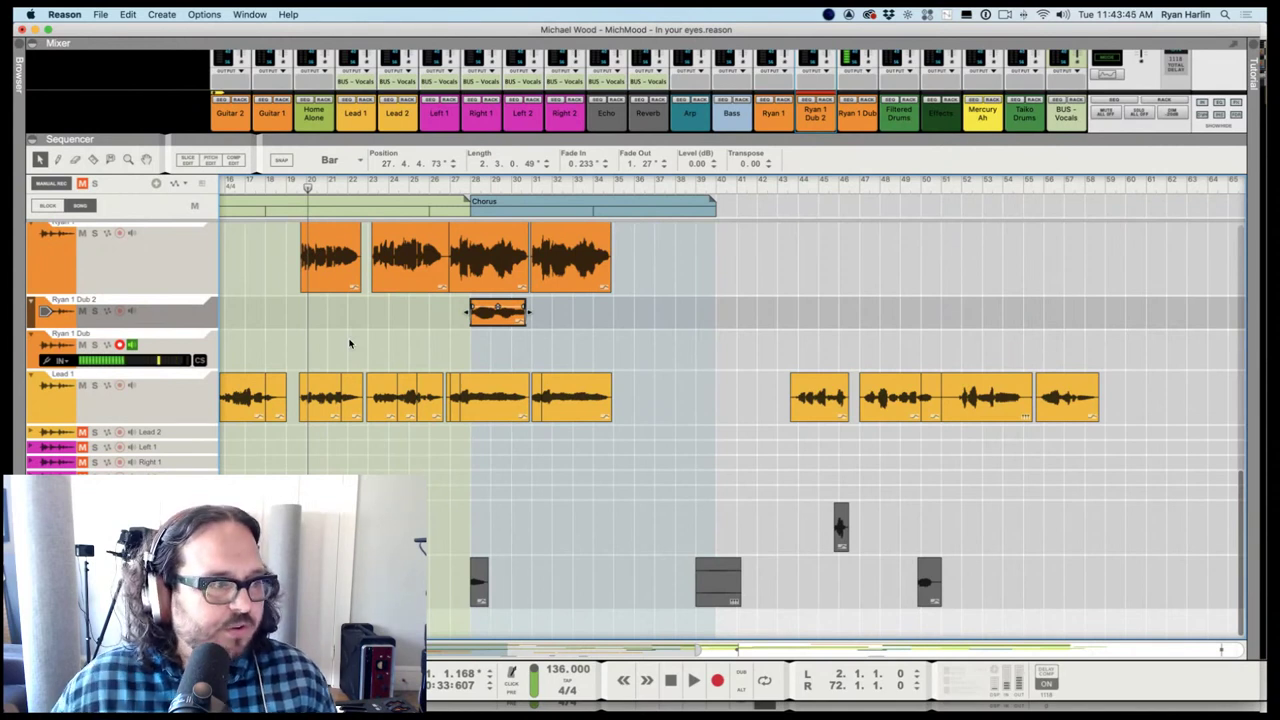
Play the full mix from about bar 16 into the chorus to check how the dub vocal blends
left_click(238, 189)
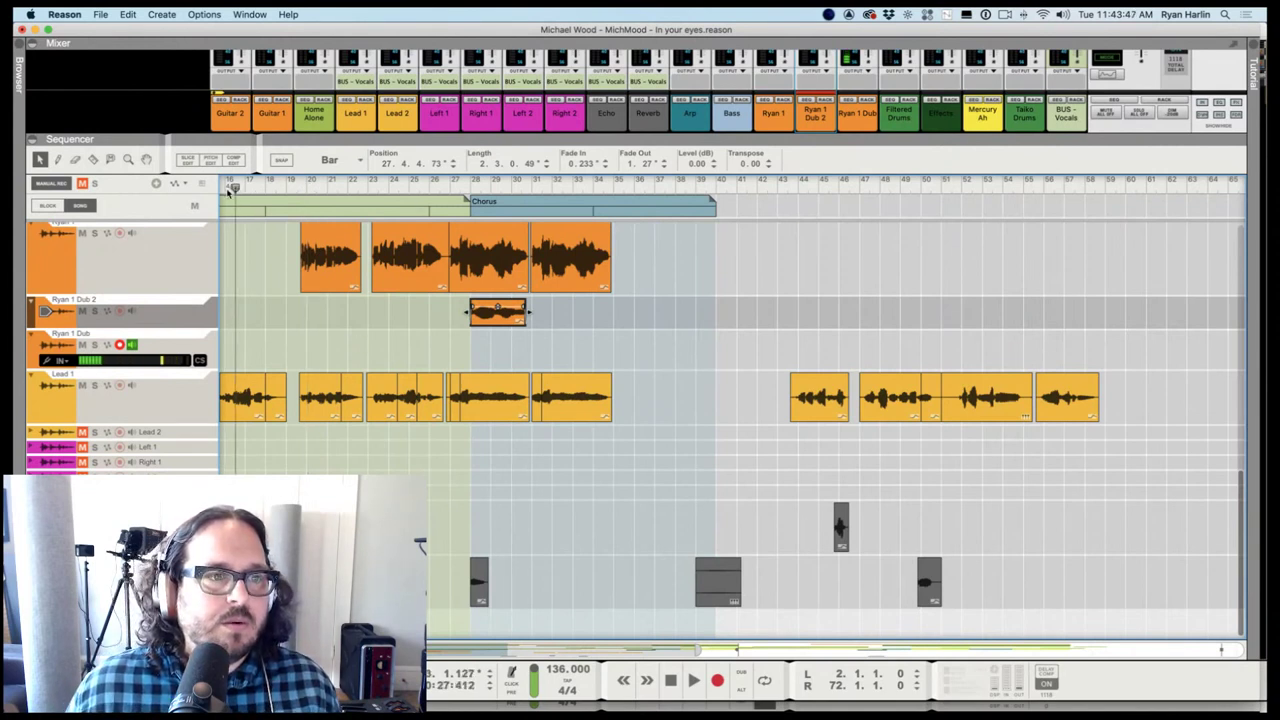
key("space")
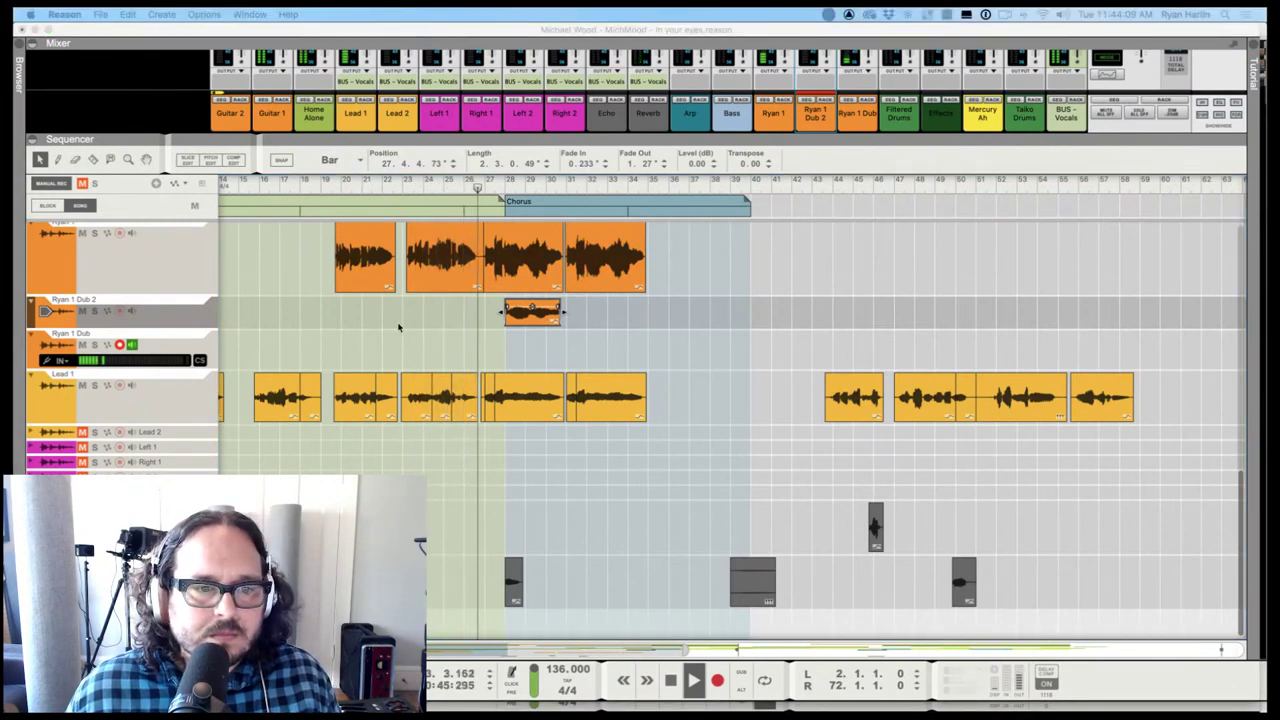
left_click(350, 347)
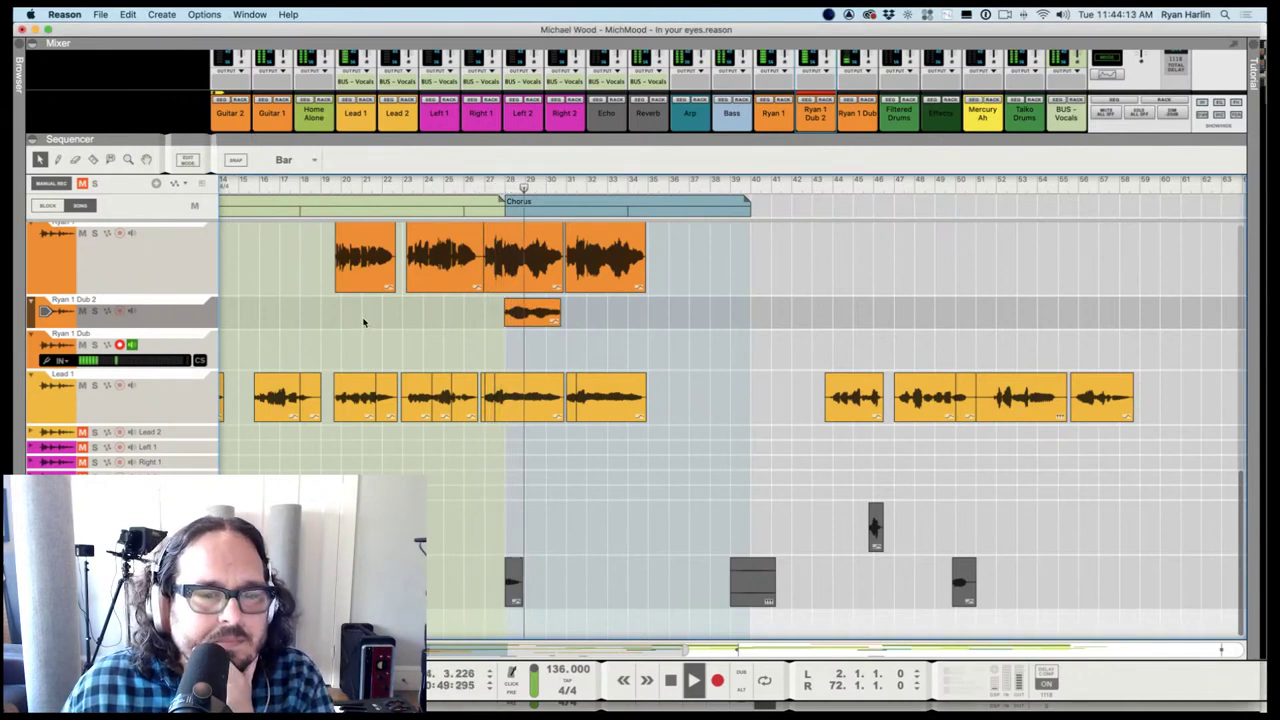
scroll(464, 351, "up", 3)
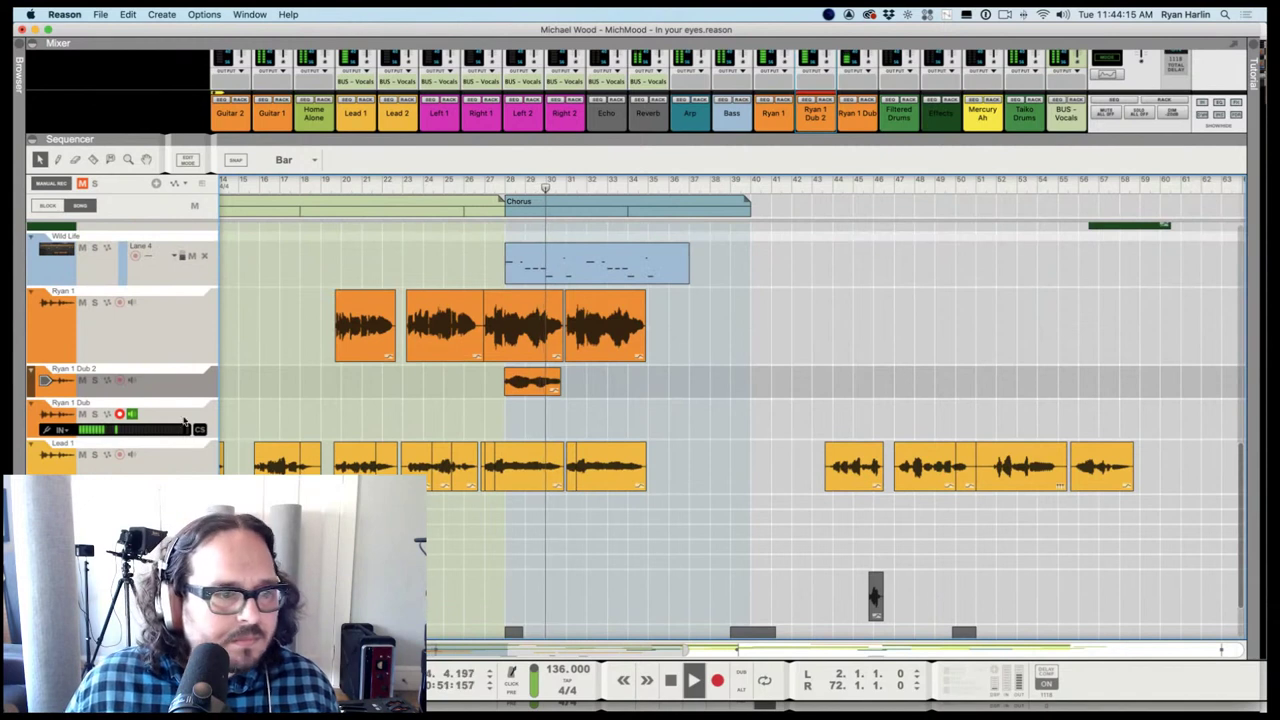
key("space")
Copy the Dub 2 clip four bars ahead to position 31.4.4.73 and resume playback
left_click(520, 385)
left_click_drag(518, 385, 601, 390)
key("space")
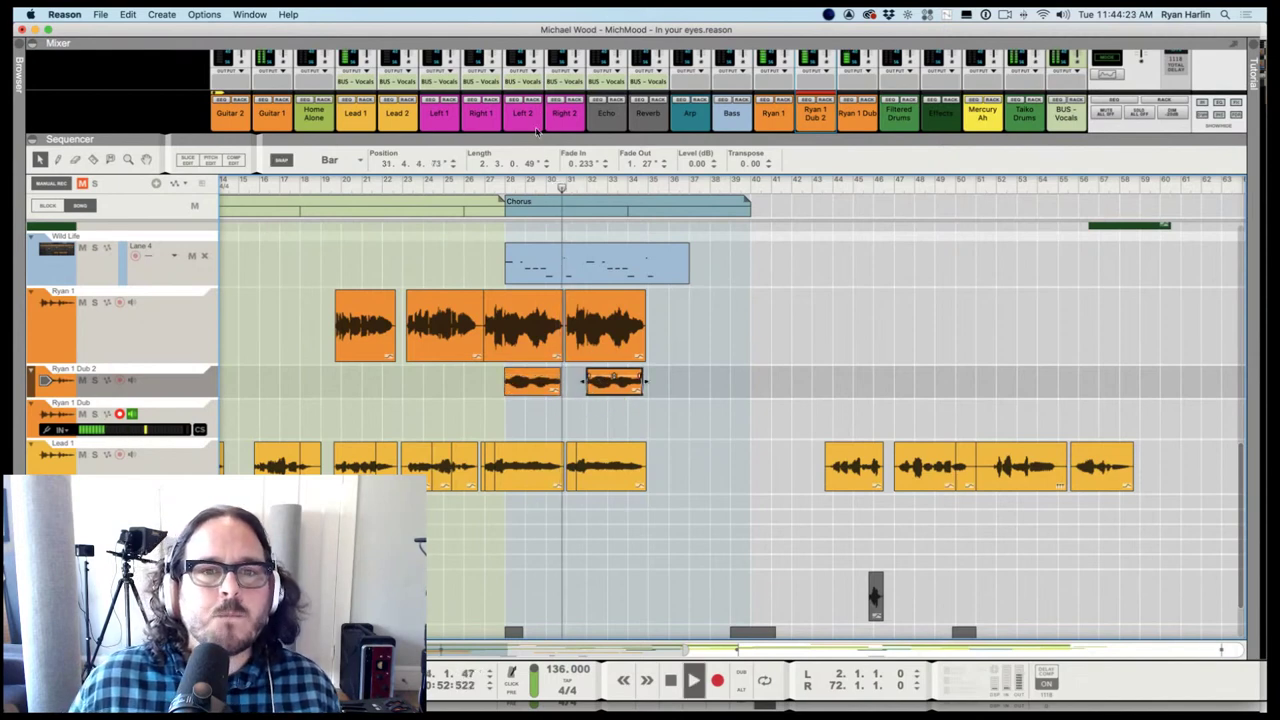
Expand the mixer and adjust the Dub 2 channel's level to -11.40 dB and pan to 41 during playback
left_click_drag(536, 135, 536, 199)
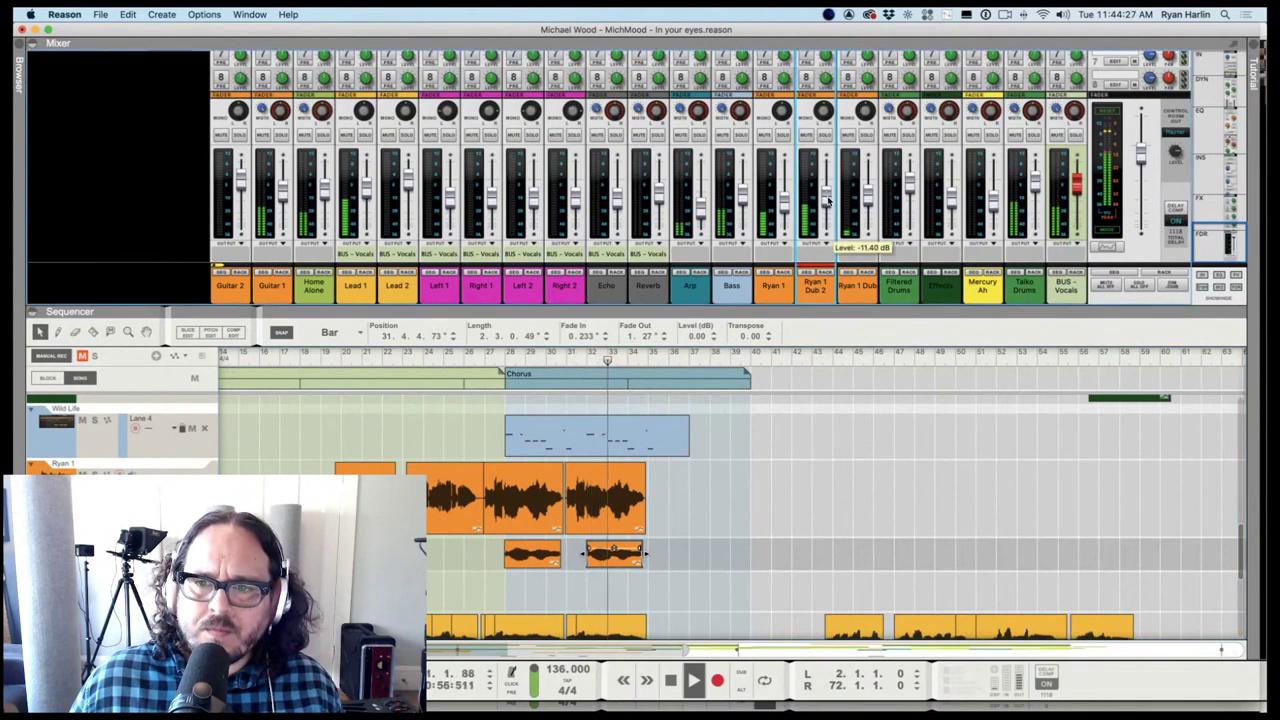
left_click(797, 116)
left_click(815, 128)
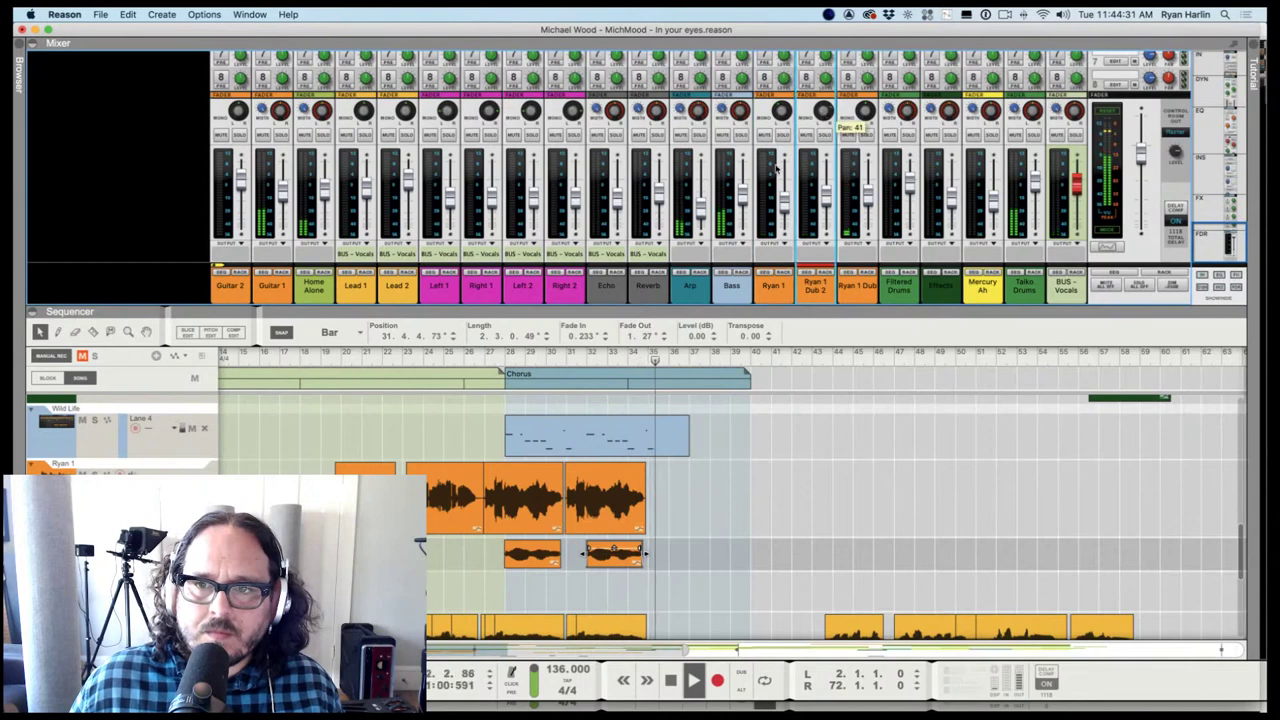
key("space")
Replay the chorus from about bar 29 and balance the Dub 2 fader against the other vocals
left_click(528, 352)
key("space")
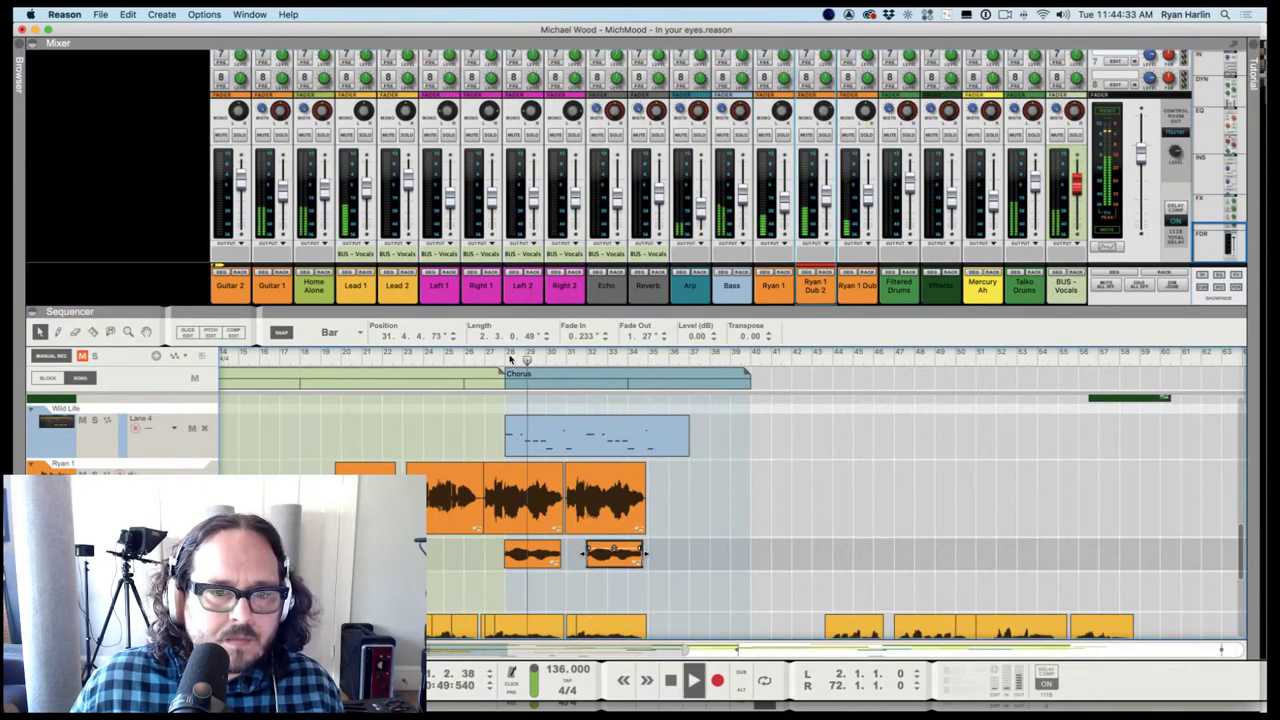
left_click(826, 200)
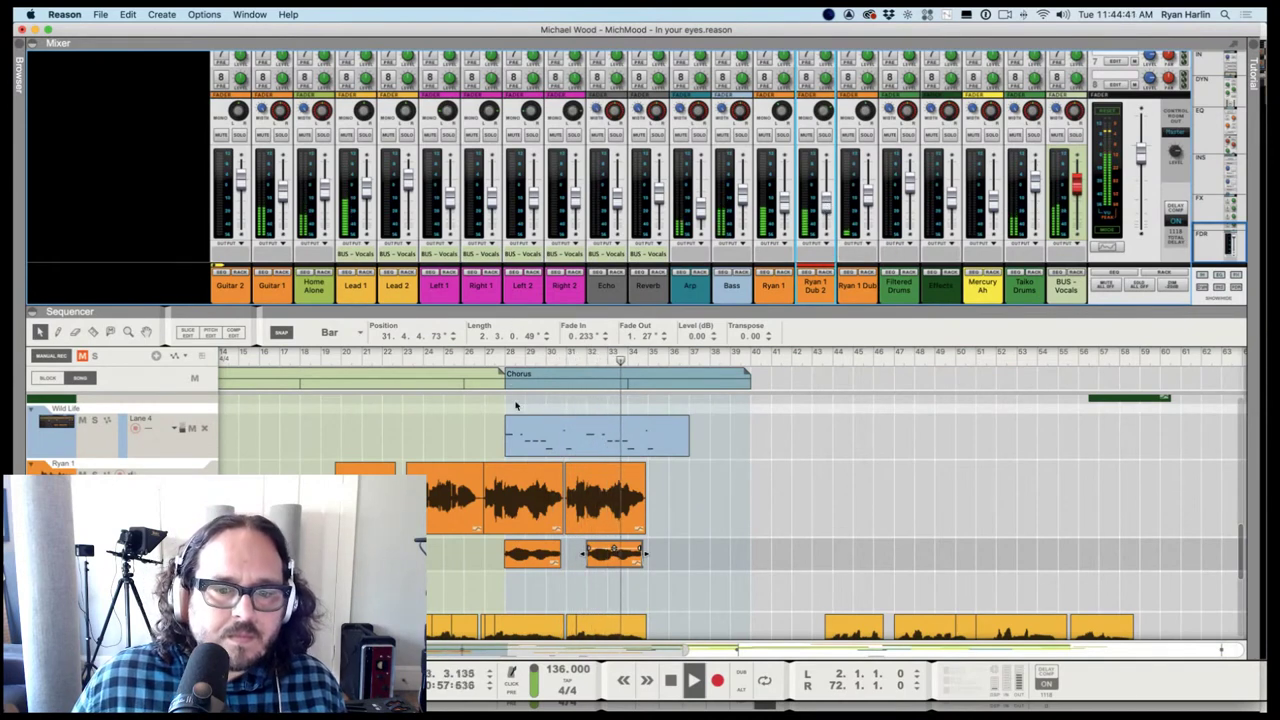
scroll(738, 546, "down", 1)
key("space")
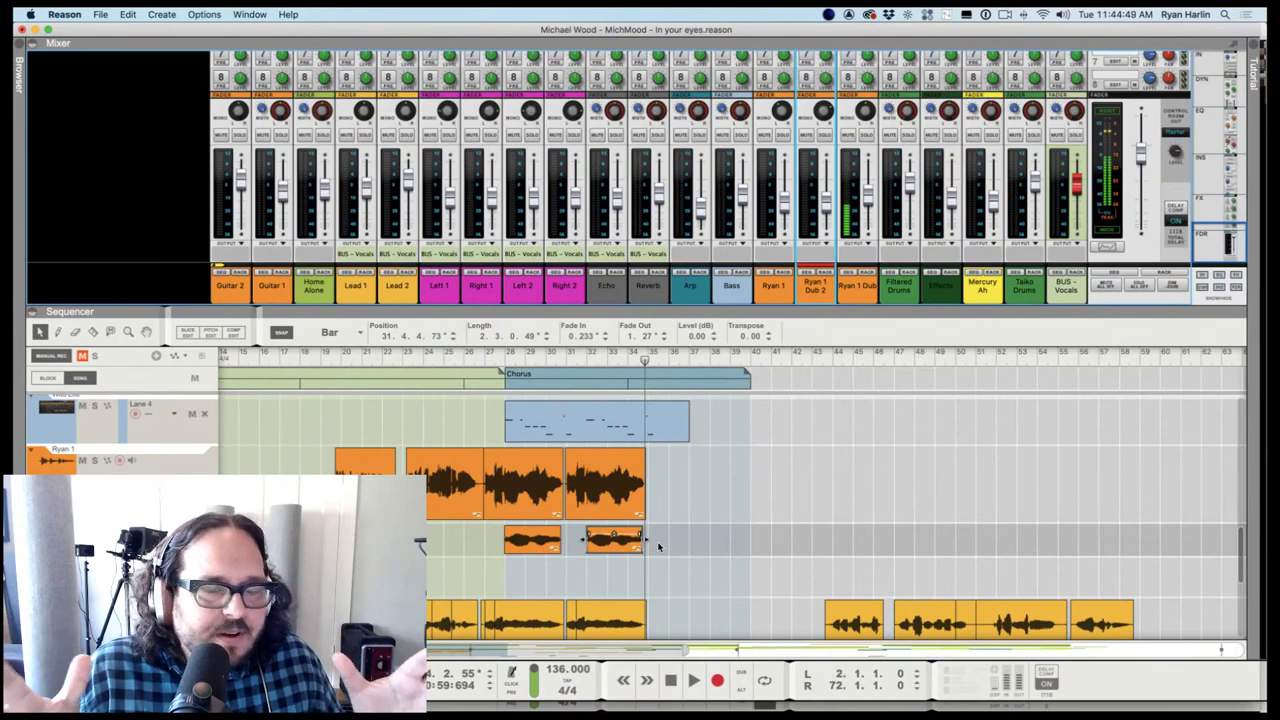
key("super+Tab")
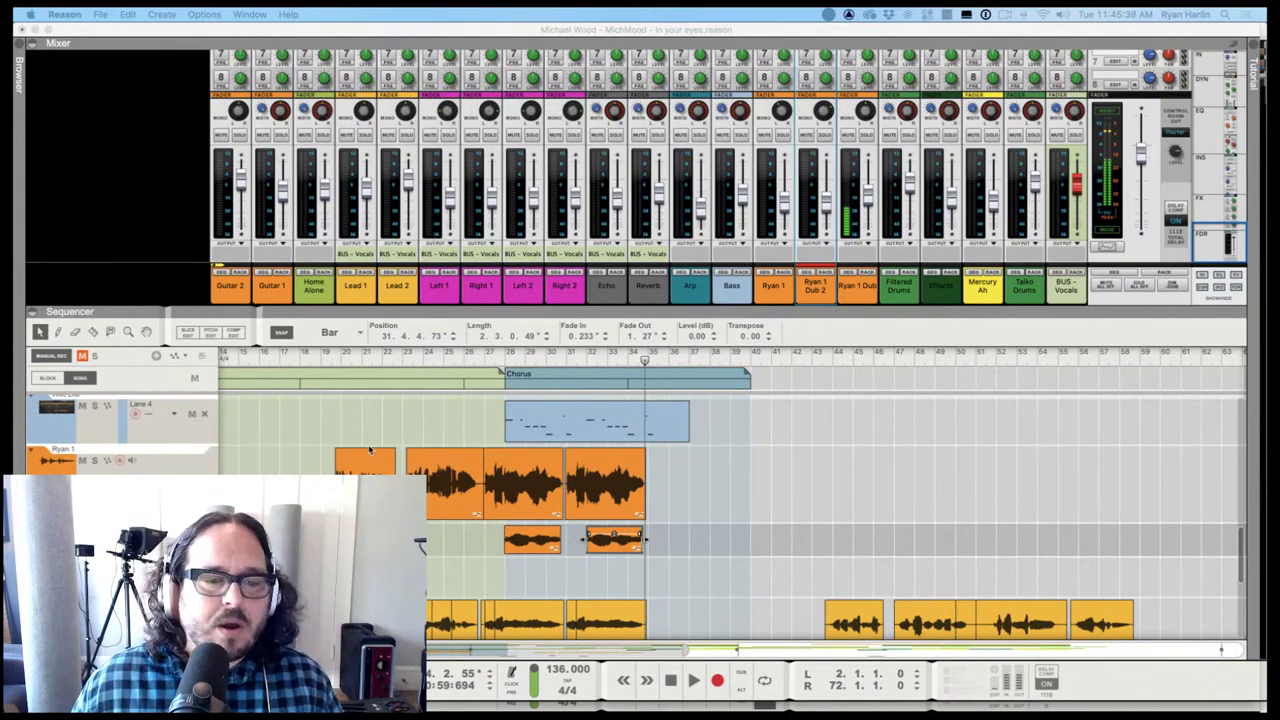
left_click(391, 422)
left_click(557, 447)
left_click_drag(380, 360, 341, 360)
left_click(330, 360)
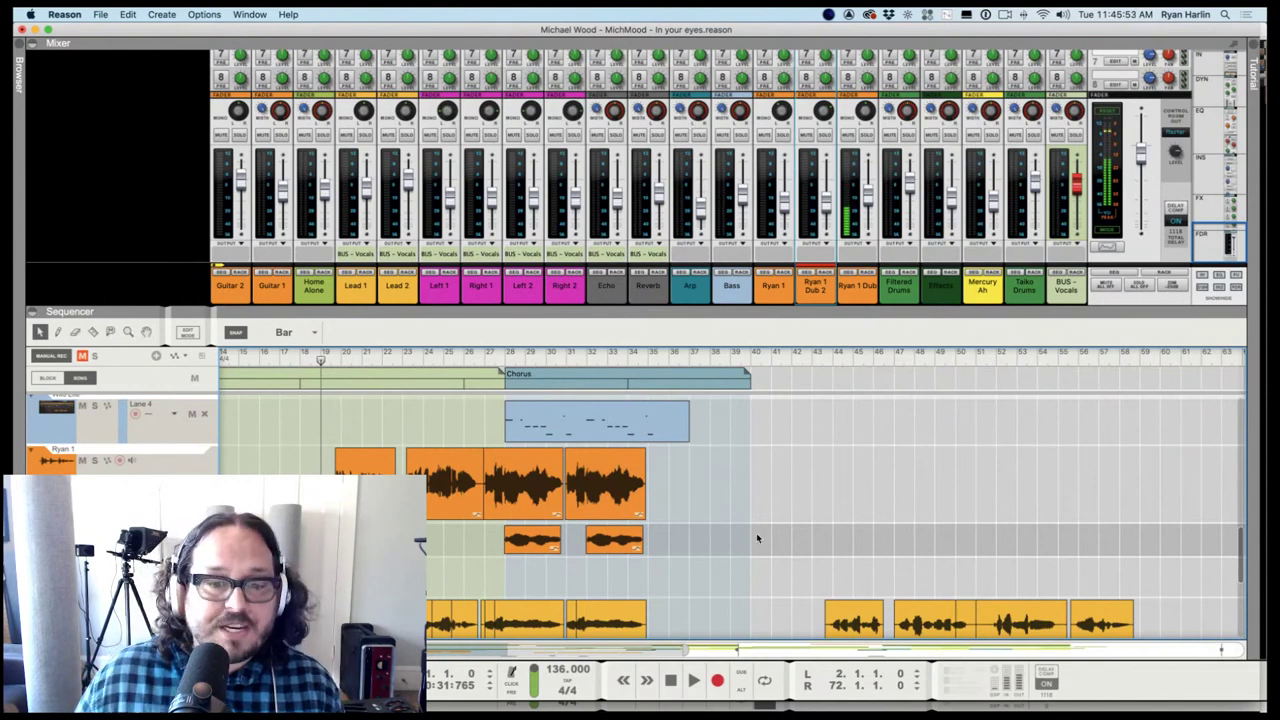
scroll(726, 488, "down", 2)
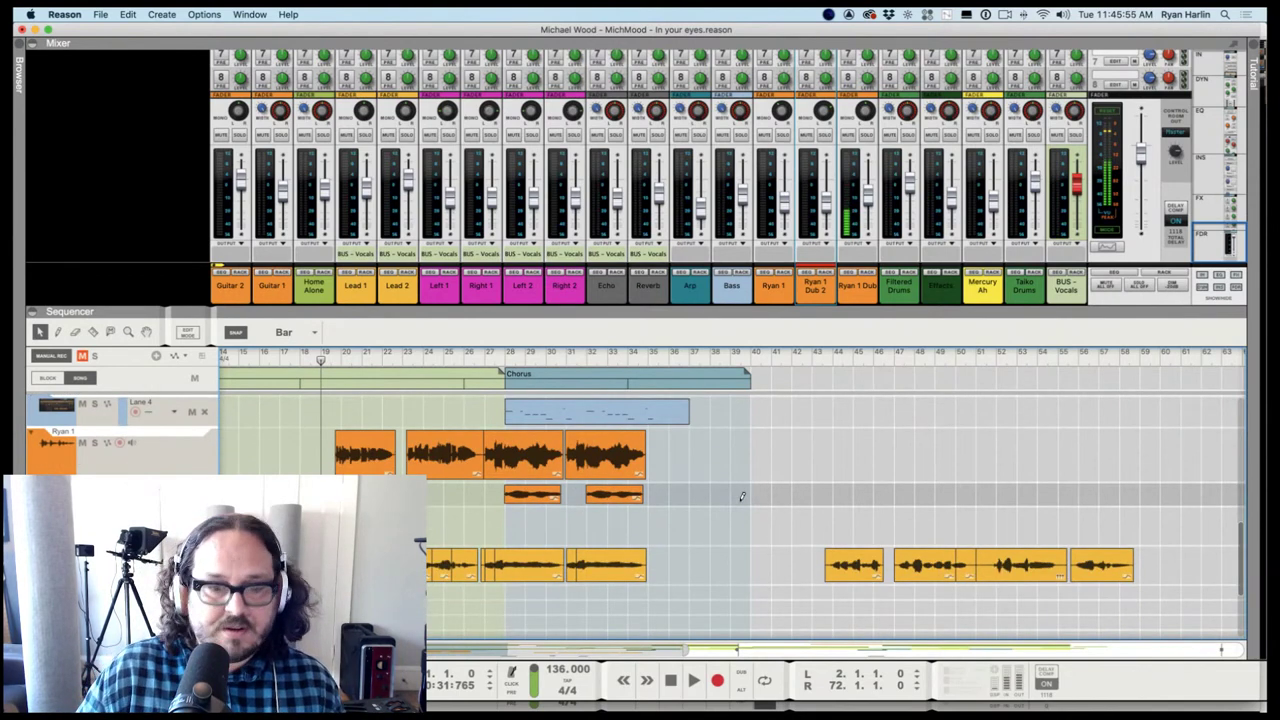
scroll(740, 490, "down", 5)
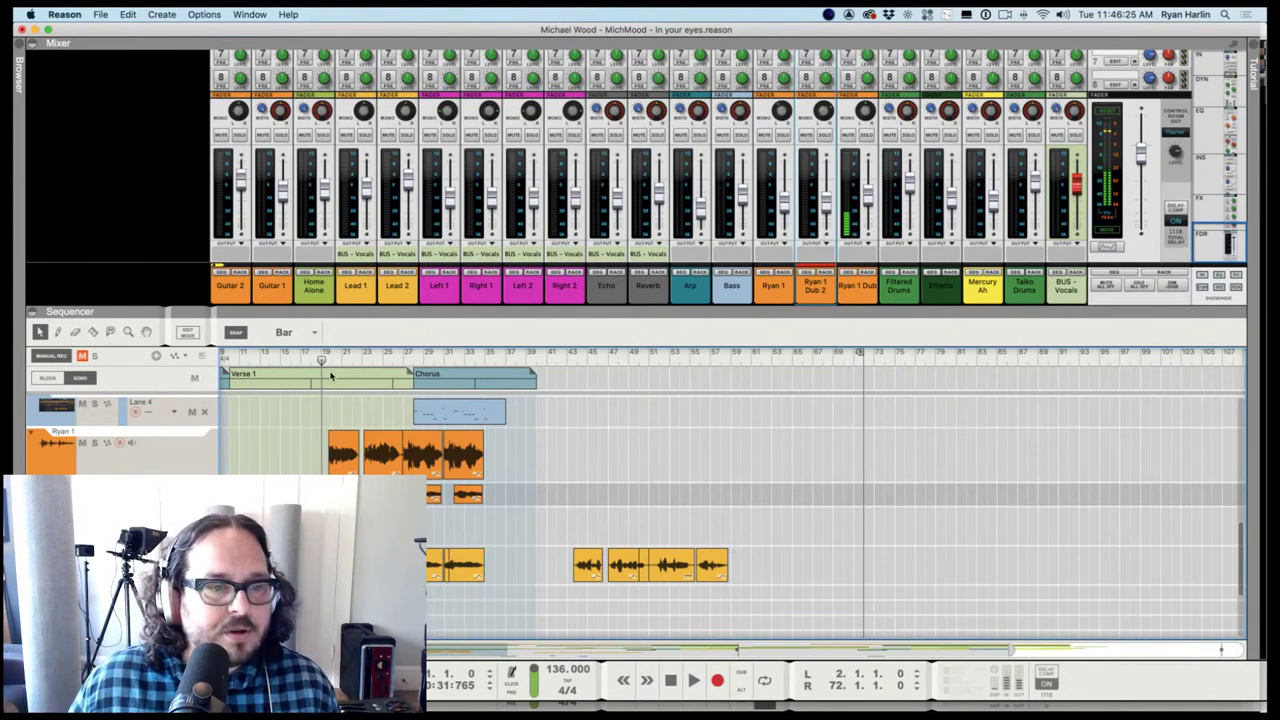
Play the song from the beginning and review the arrangement of all tracks through the second chorus
left_click(230, 360)
left_click(239, 361)
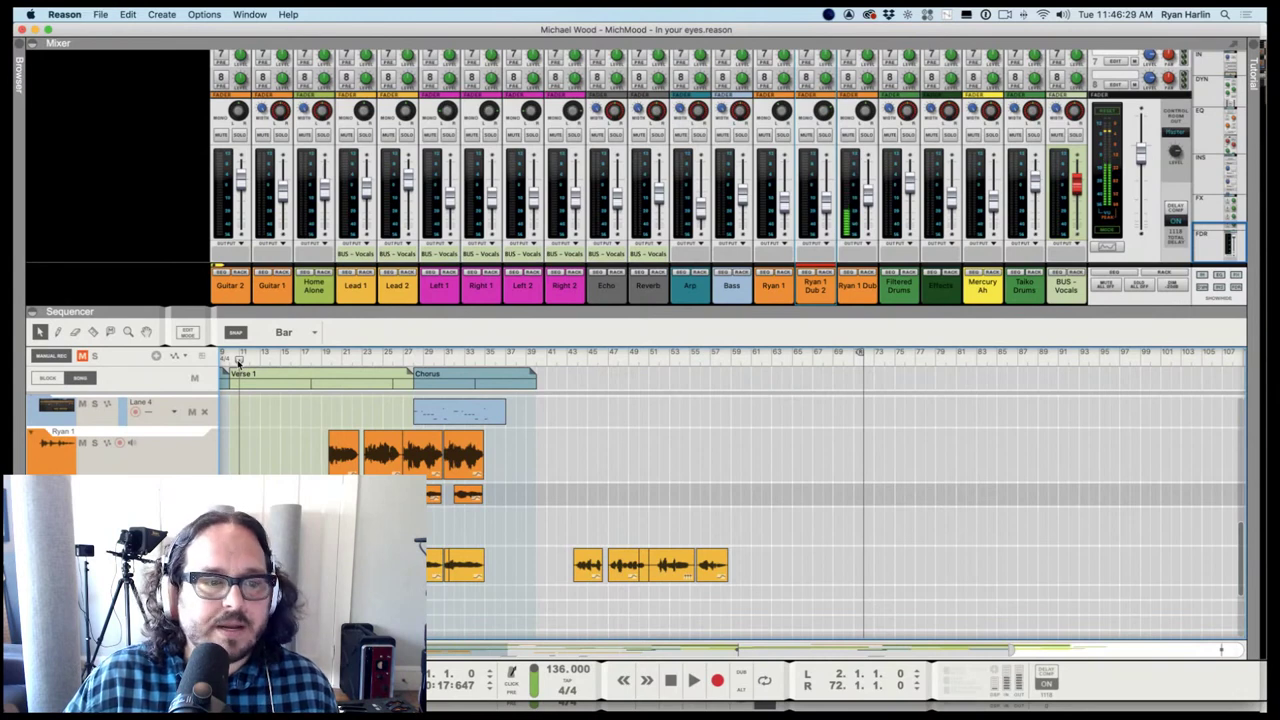
key("space")
key("space")
key("Return")
key("space")
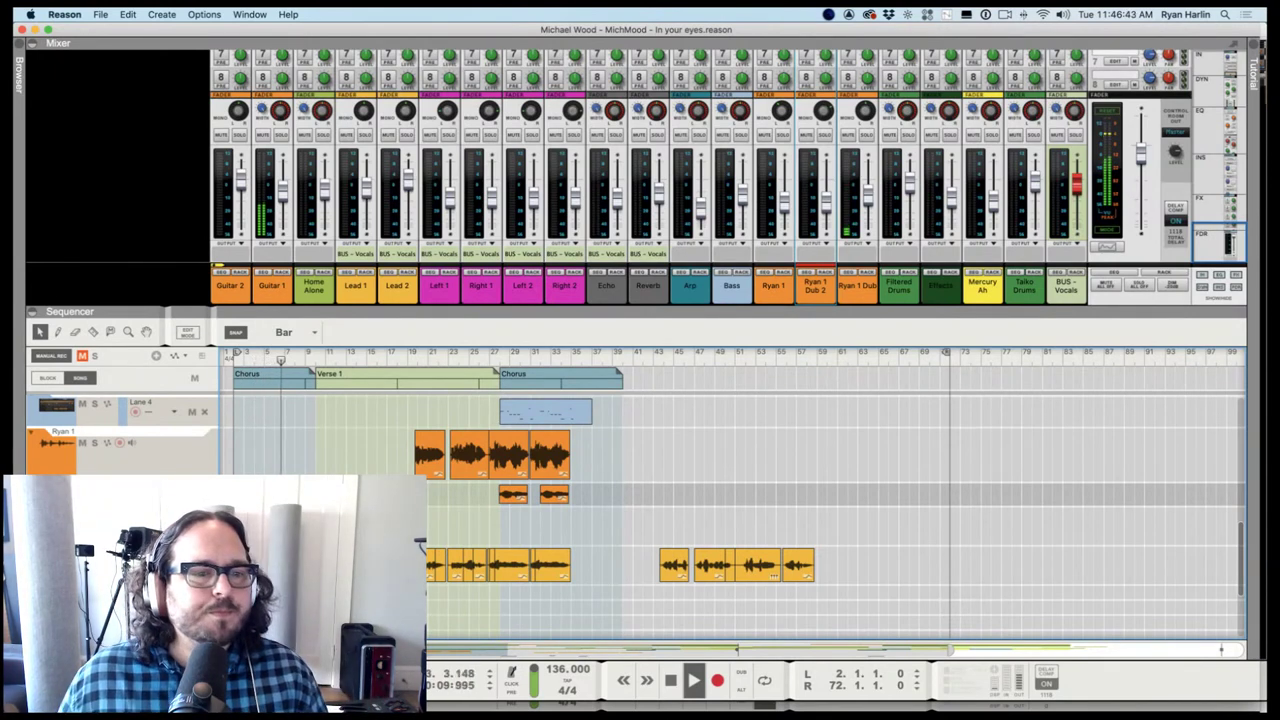
scroll(735, 500, "up", 10)
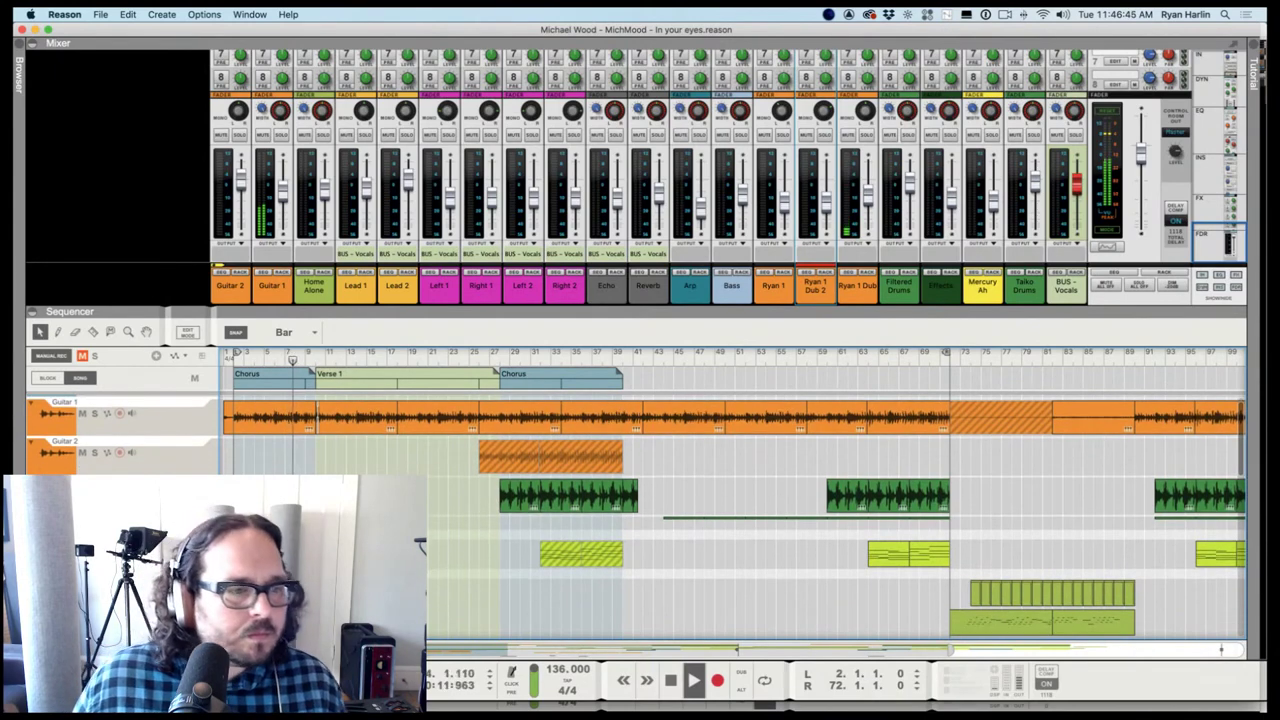
scroll(735, 500, "down", 5)
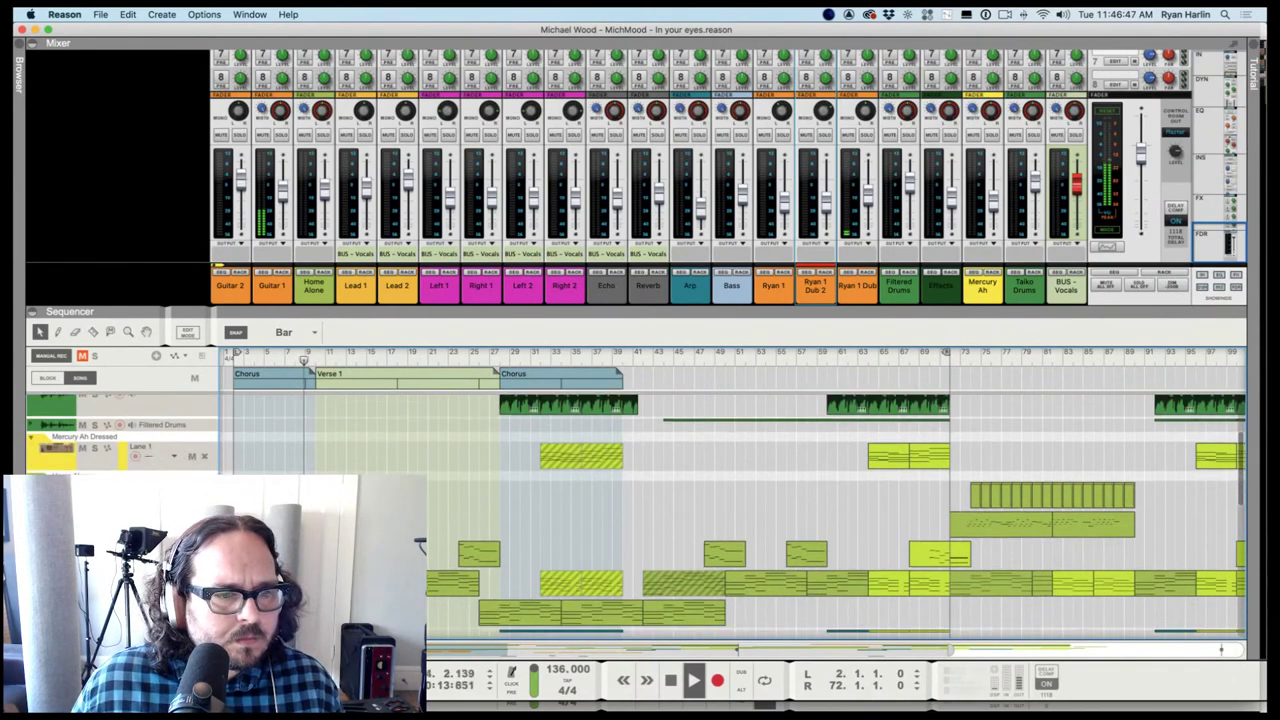
scroll(735, 500, "down", 8)
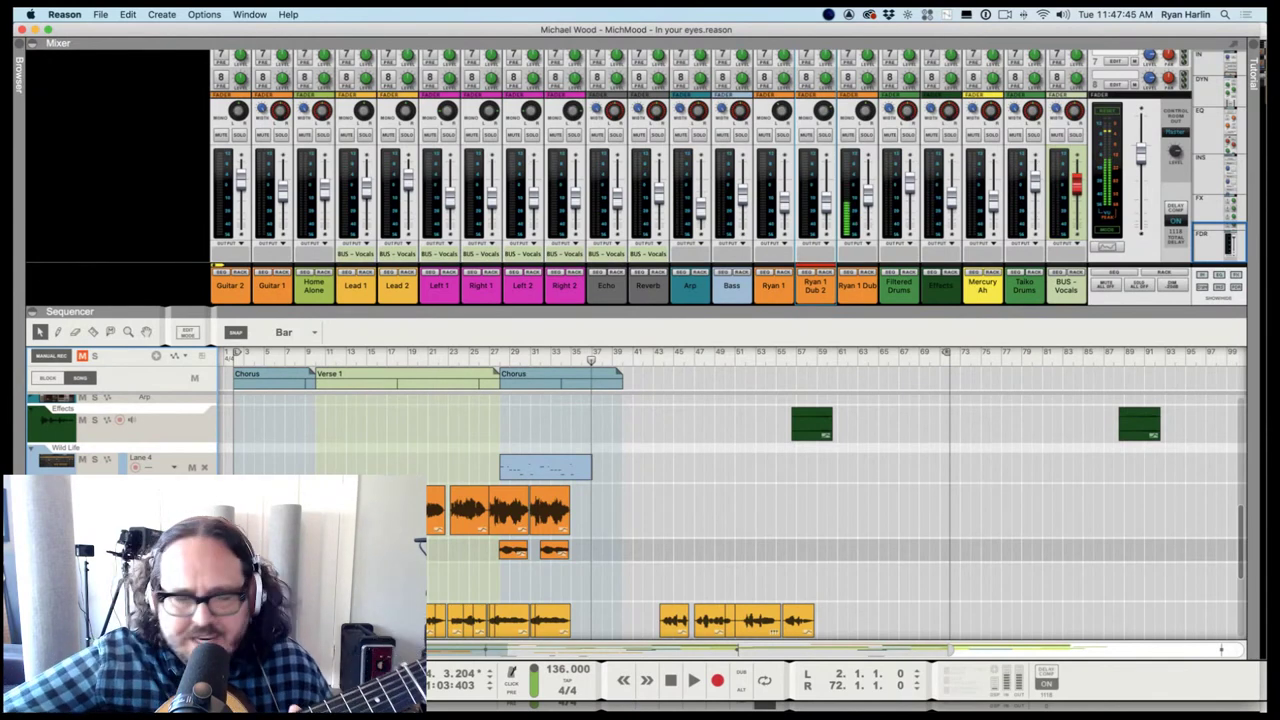
Play the opening chorus from the song's start twice to rehearse a guitar part along with it
key("KP_0")
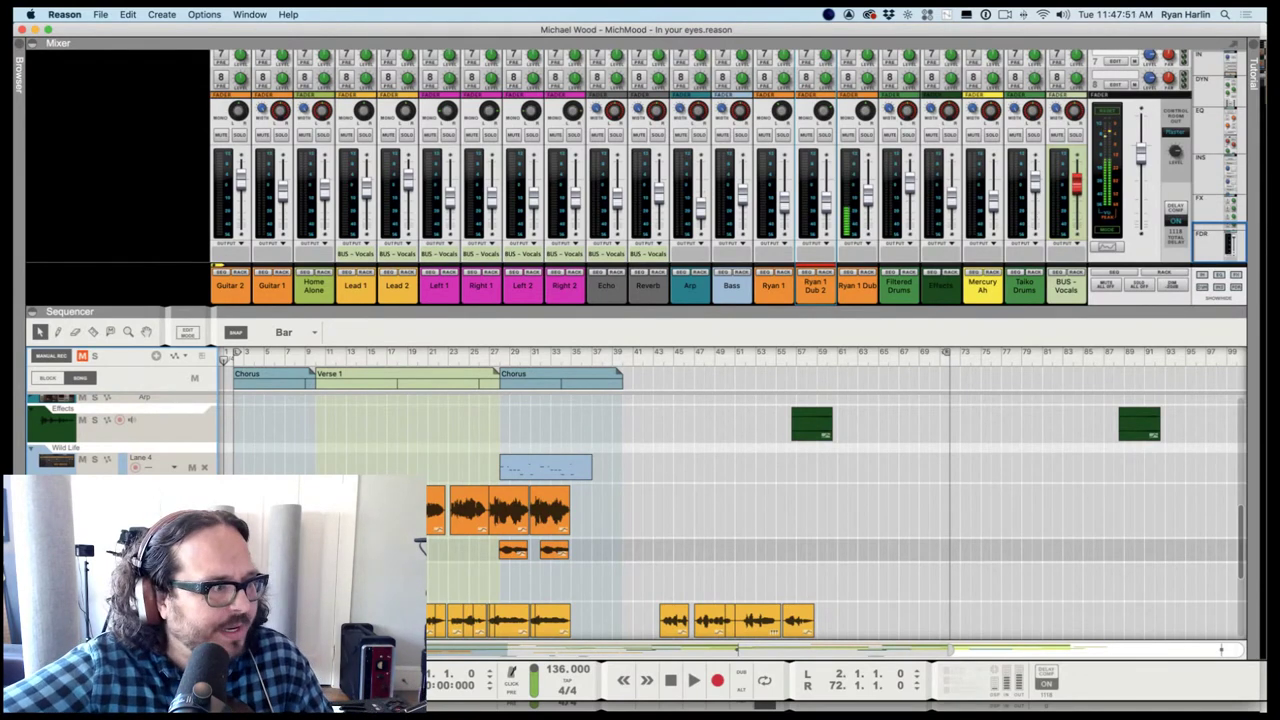
key("space")
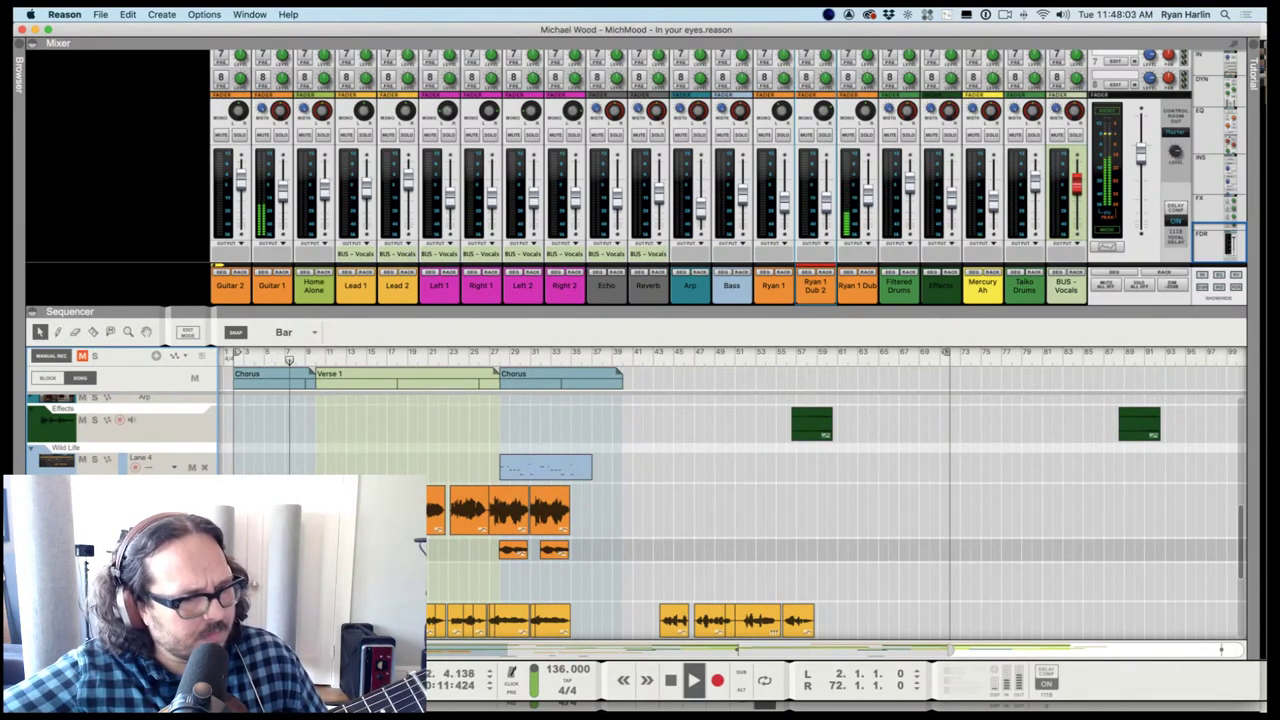
key("space")
key("Return")
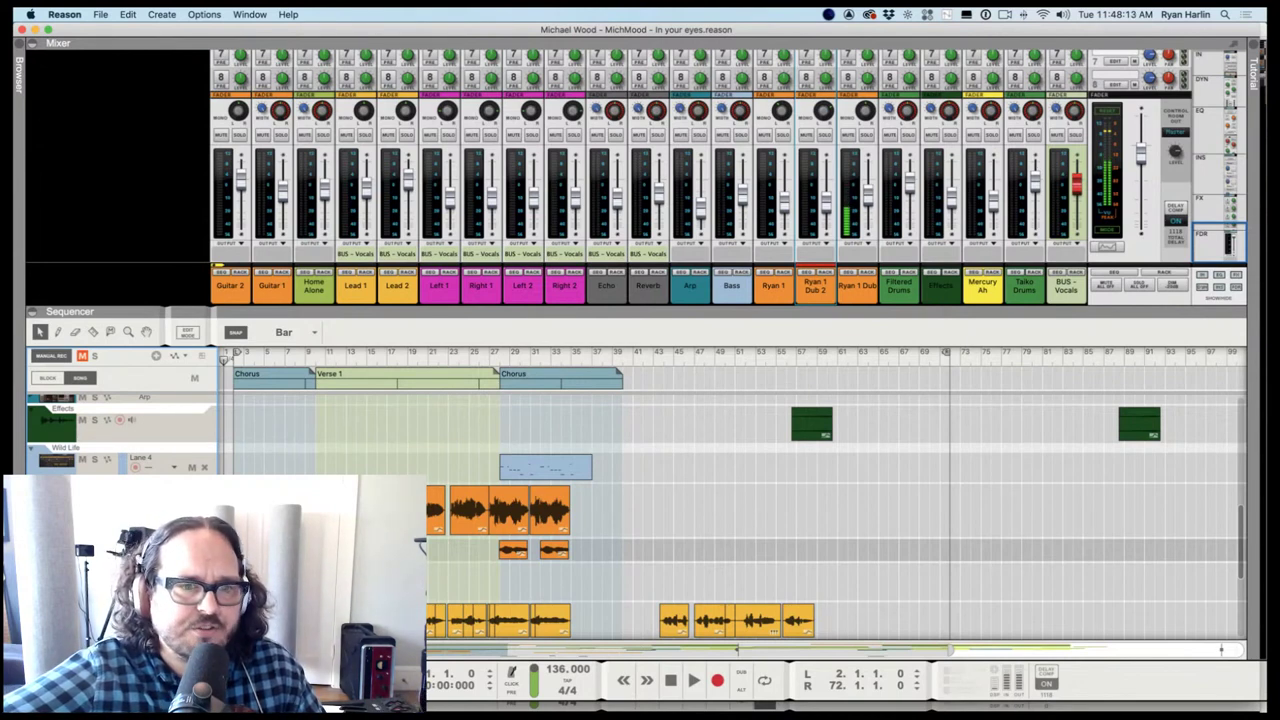
key("space")
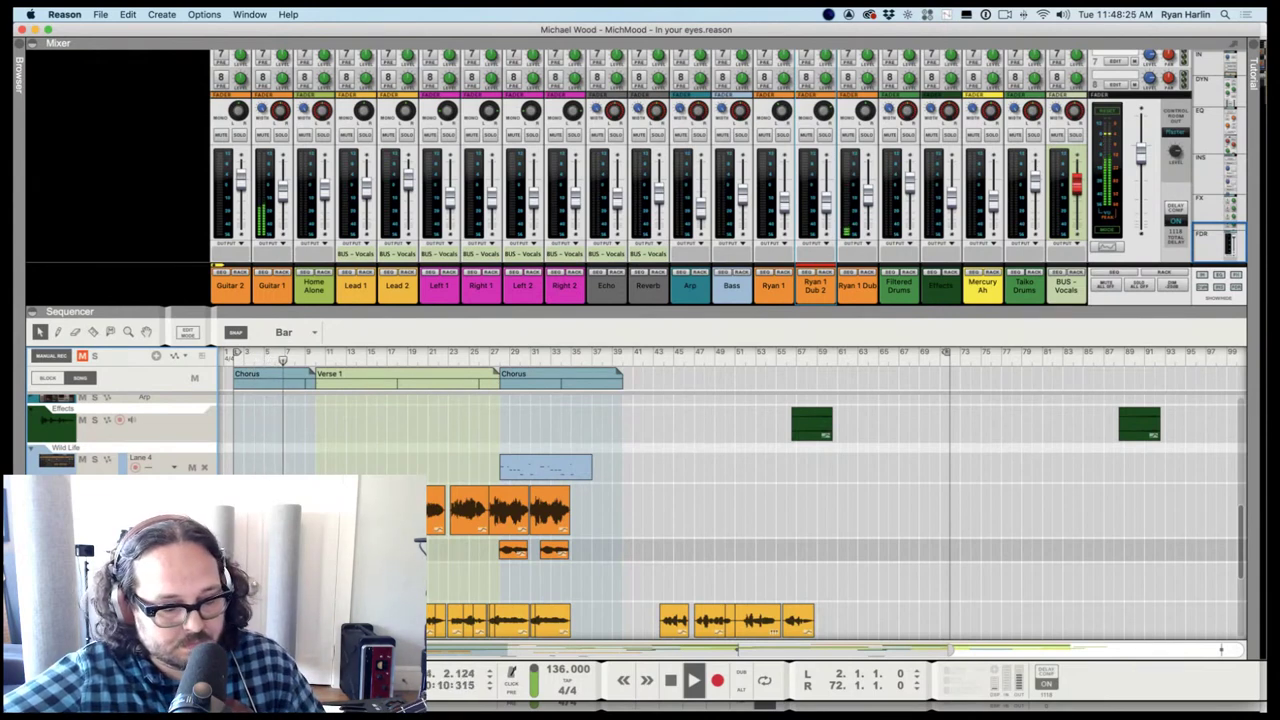
key("space")
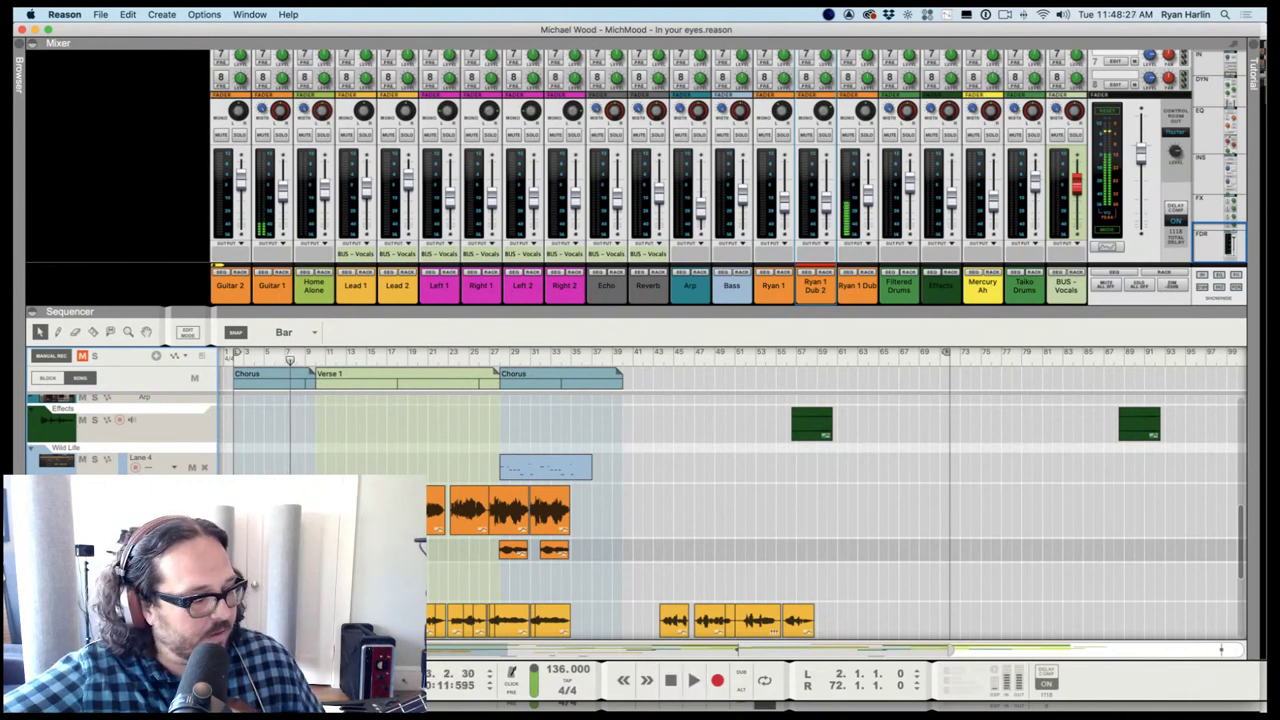
key("Return")
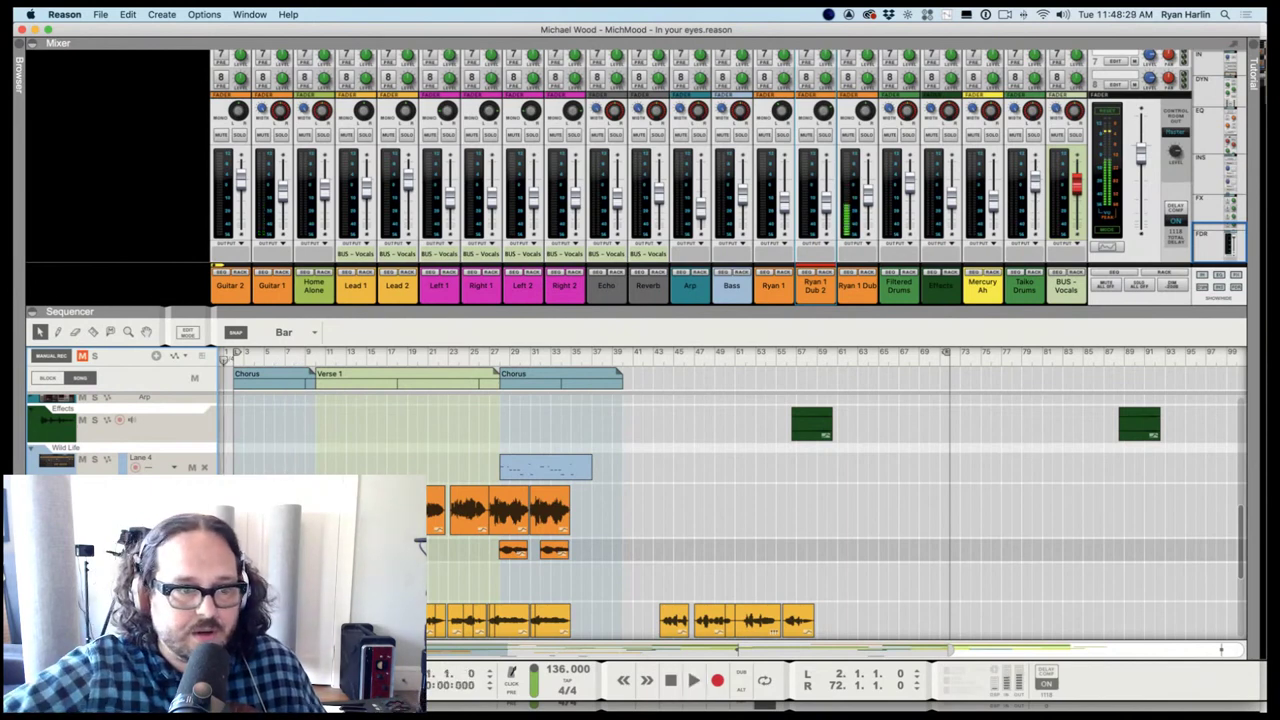
Play the song from the start through verse 1 in two passes for guitar rehearsal, and return to the opening chorus
key("space")
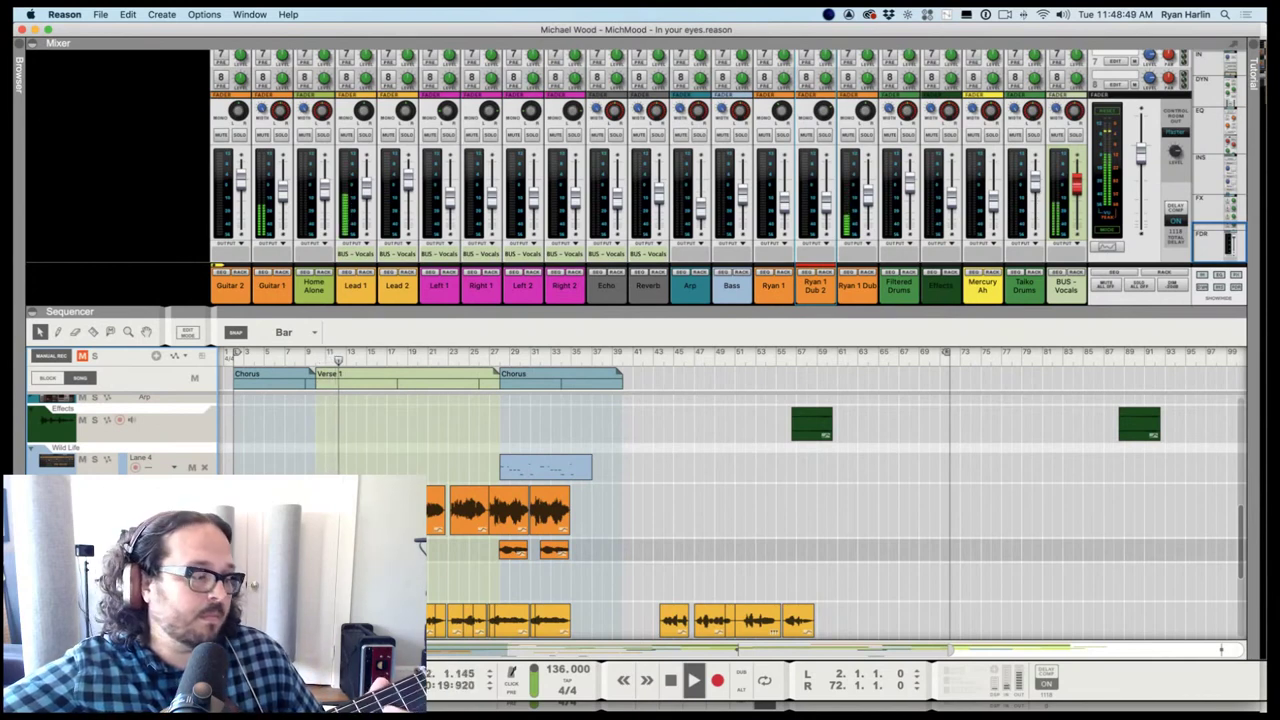
key("space")
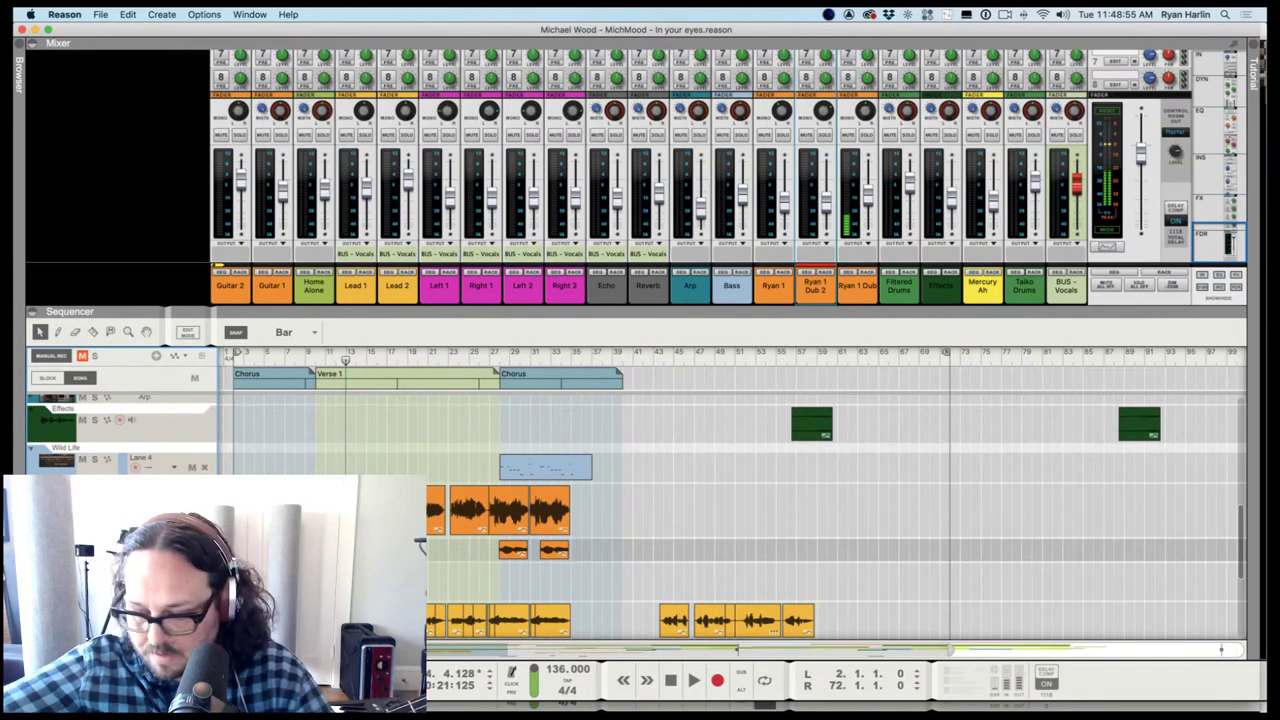
key("space")
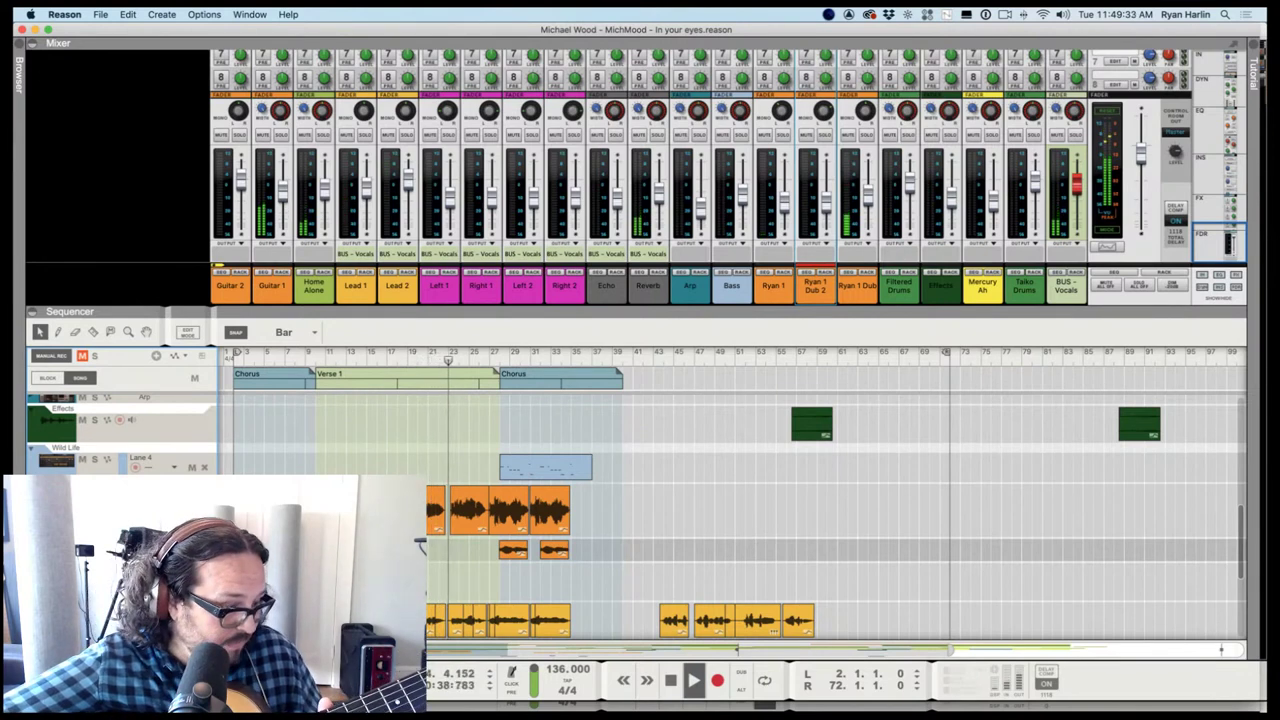
key("space")
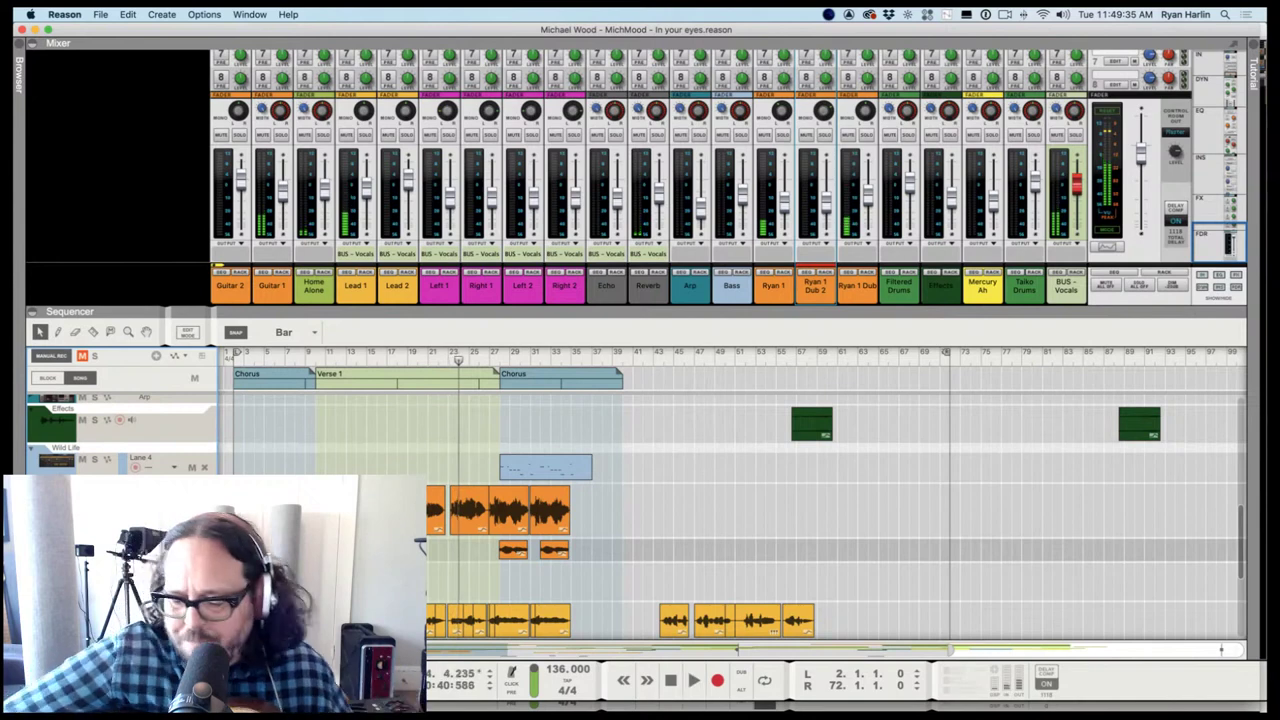
key("Return")
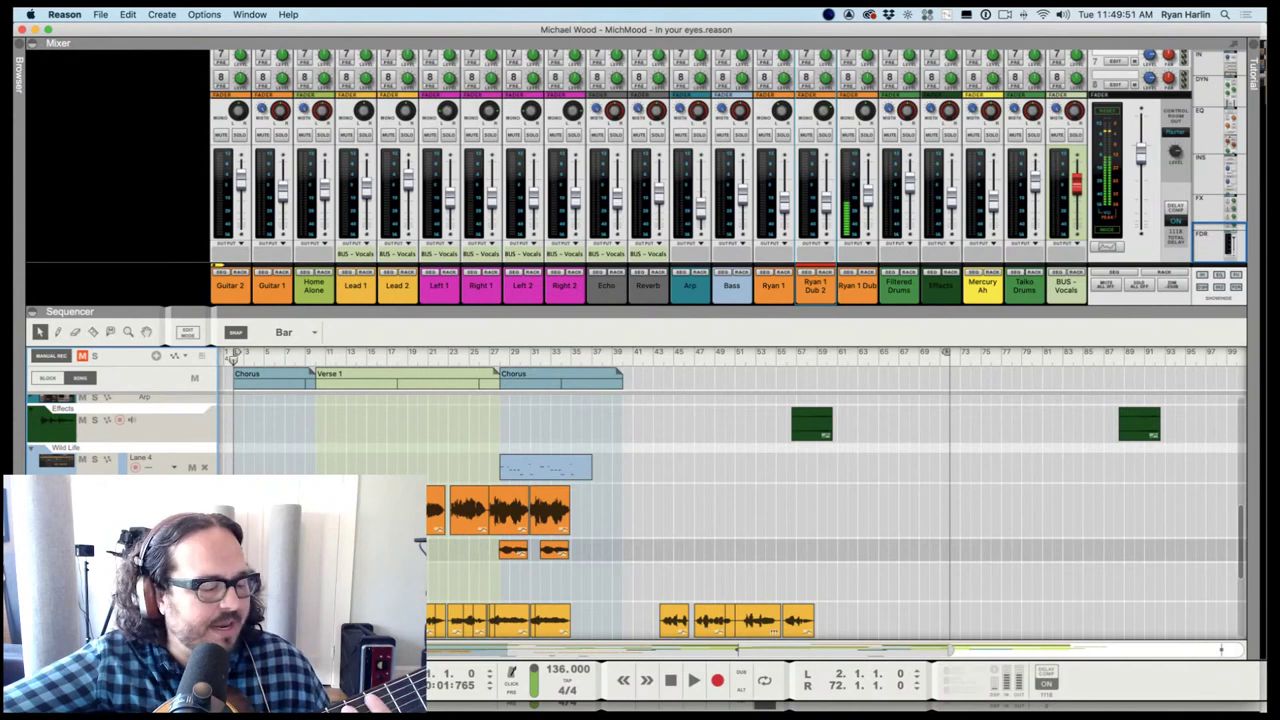
Play the song from bar 1 in two passes to rehearse the guitar part over the opening chorus
key("Home")
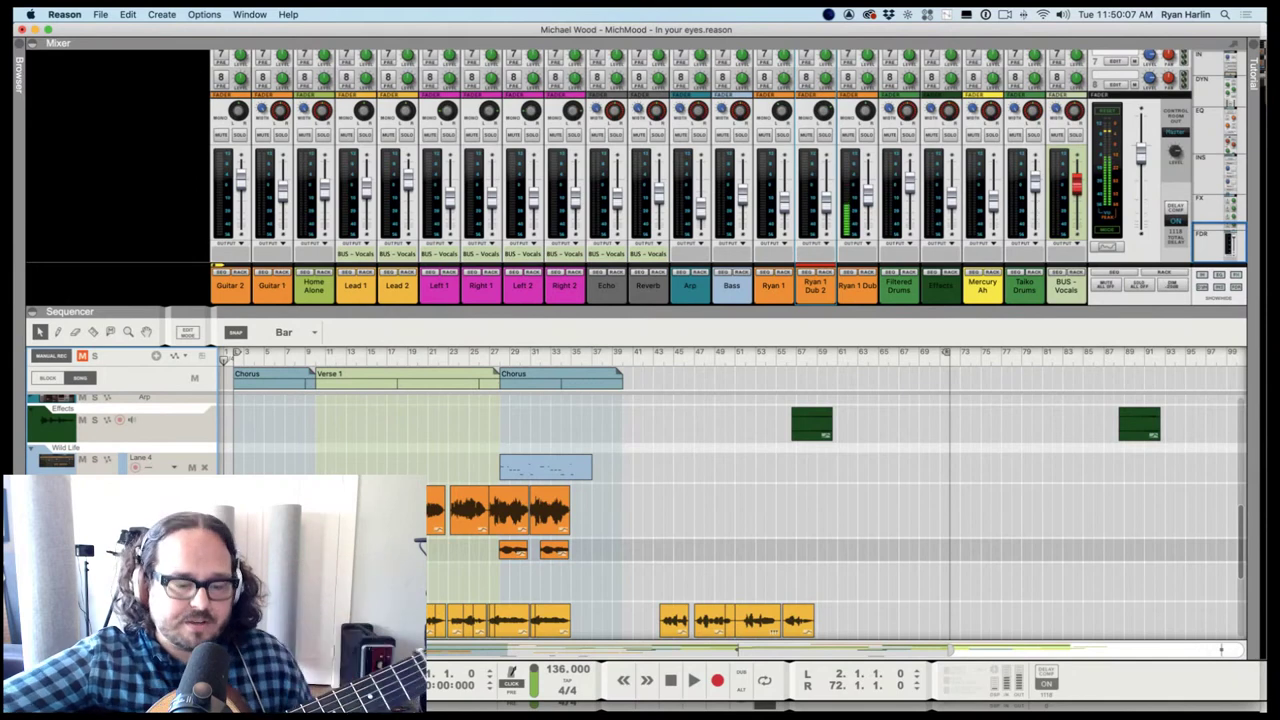
key("space")
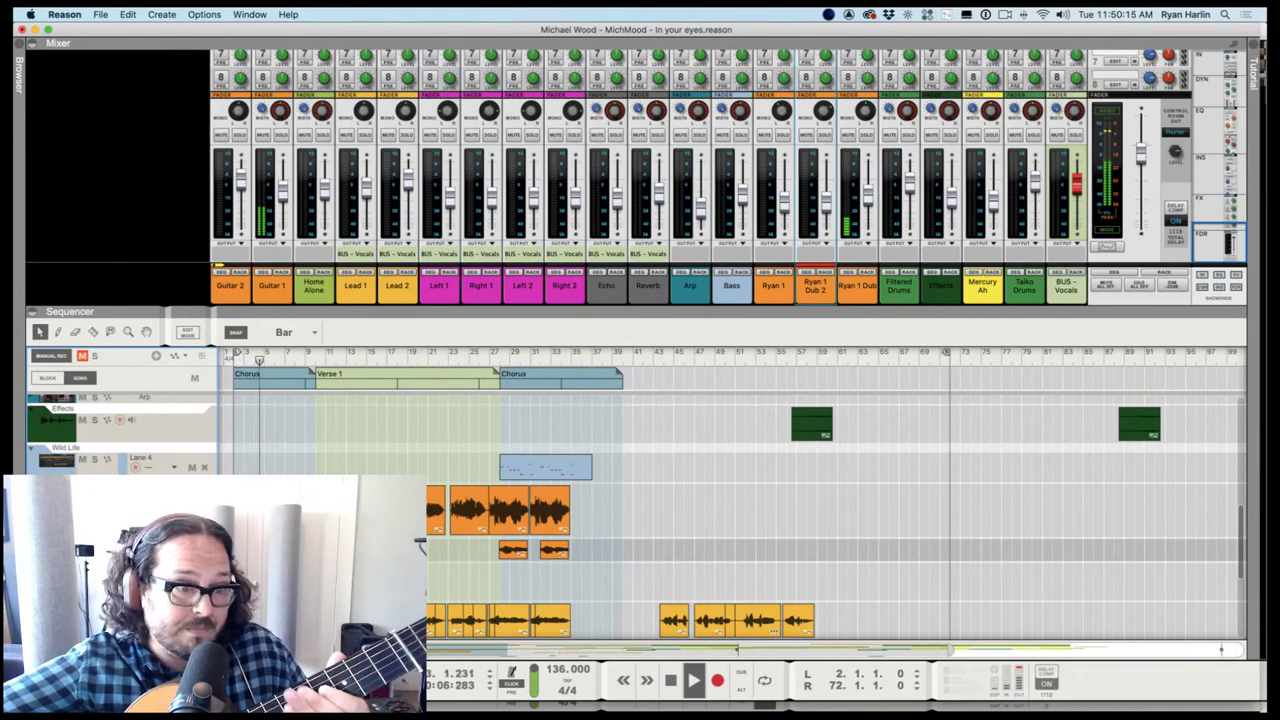
key("space")
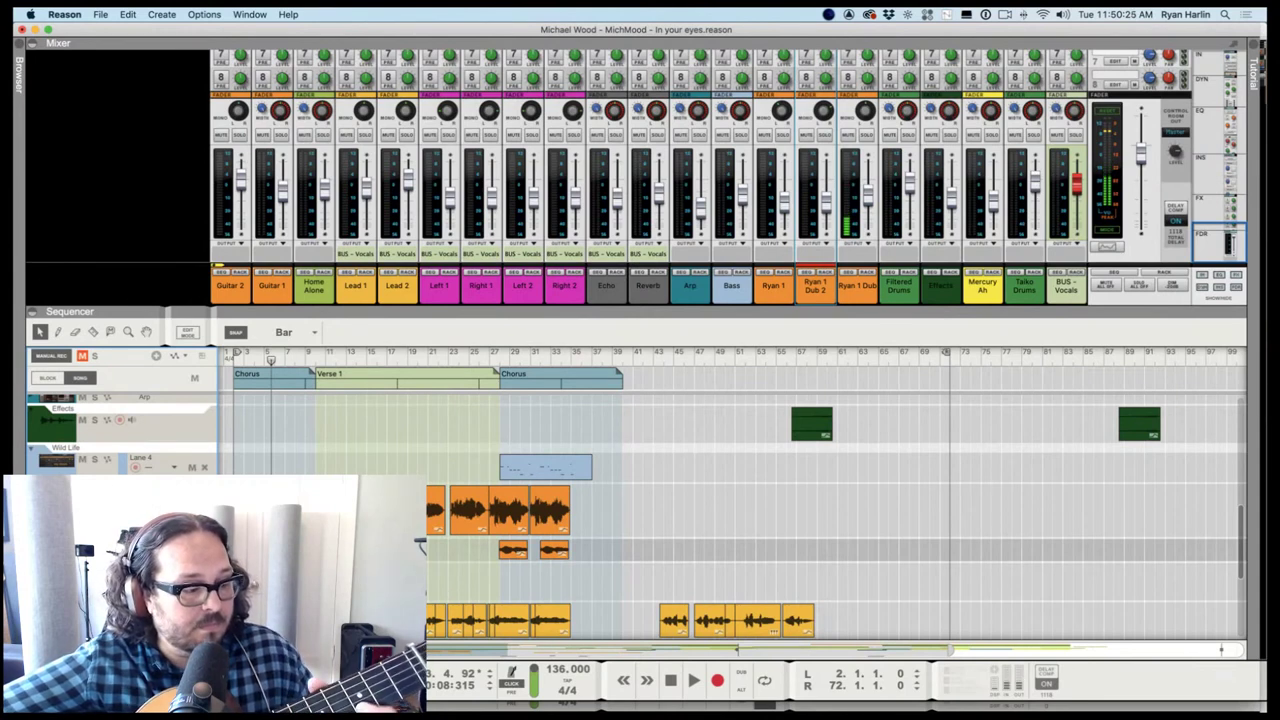
left_click(231, 357)
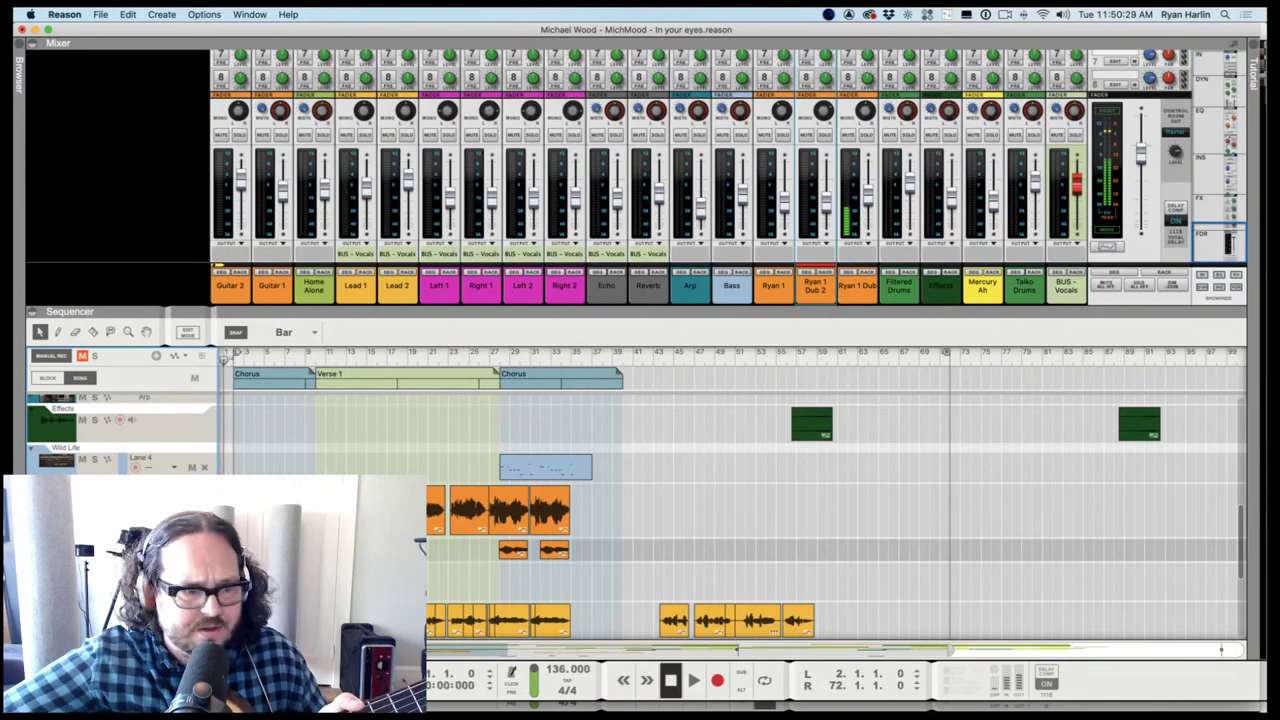
key("space")
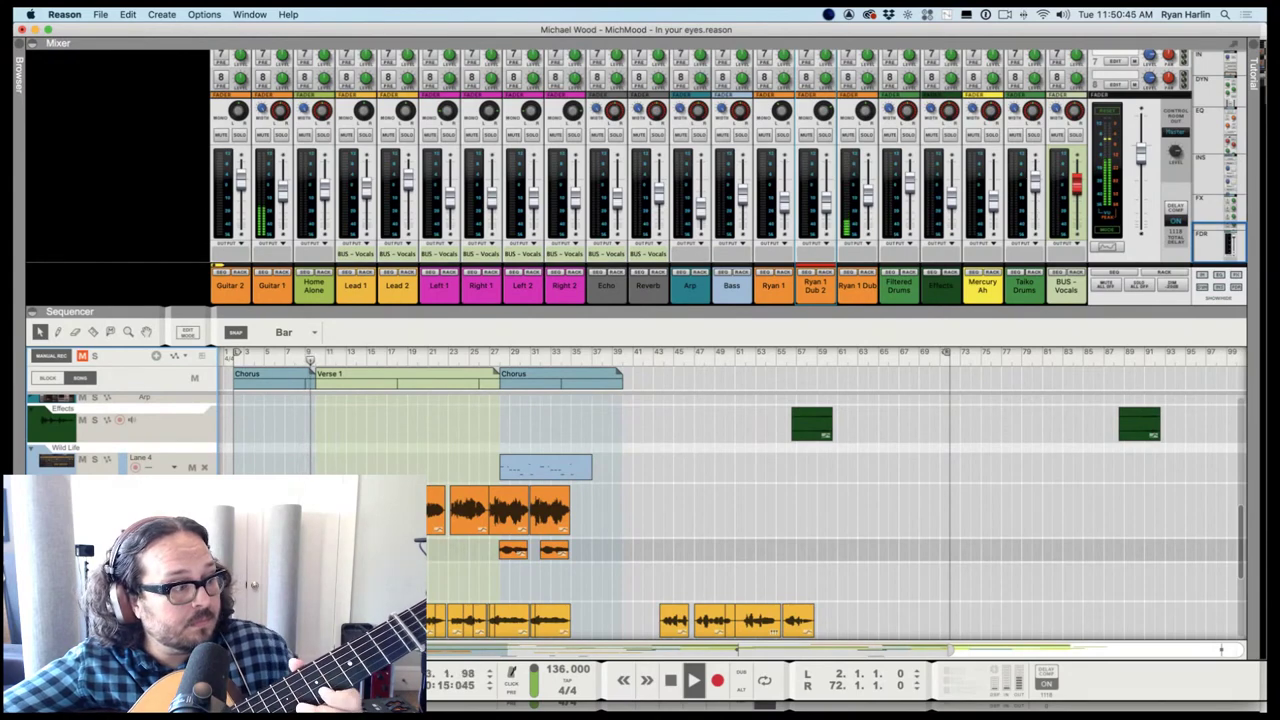
key("space")
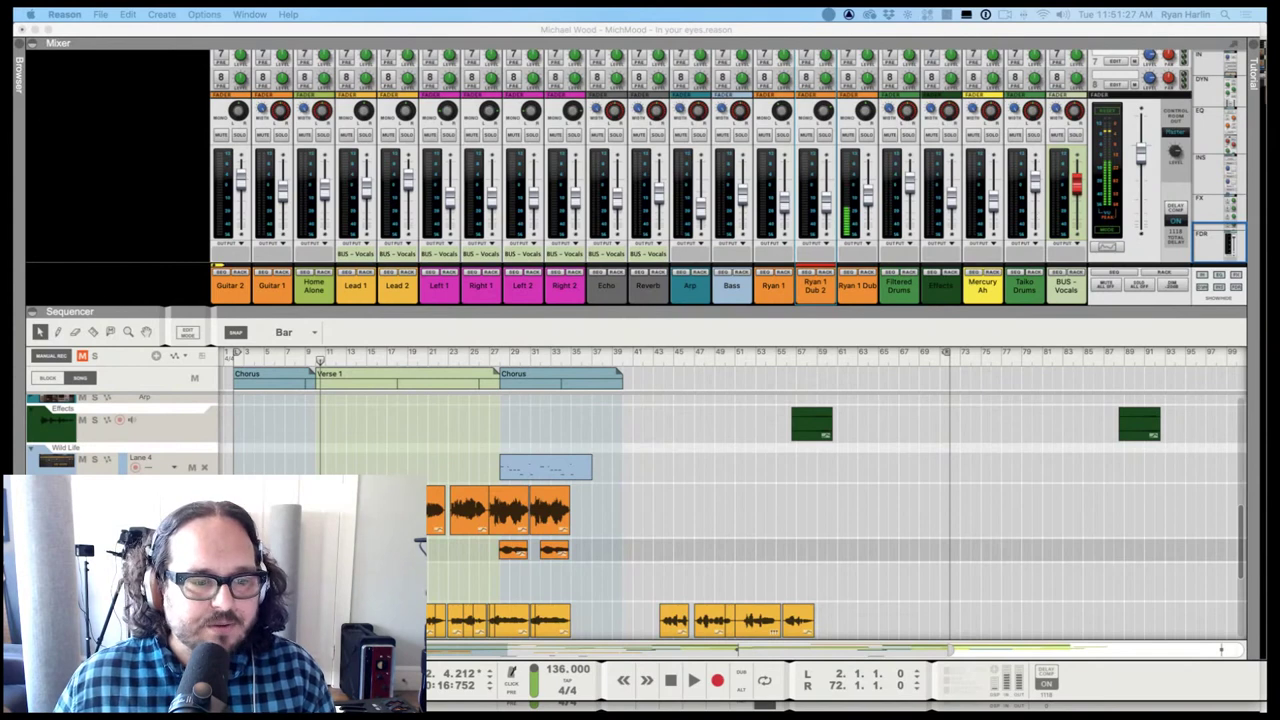
Play the first part of the opening chorus again and return the playhead to its start
left_click(232, 357)
left_click(232, 357)
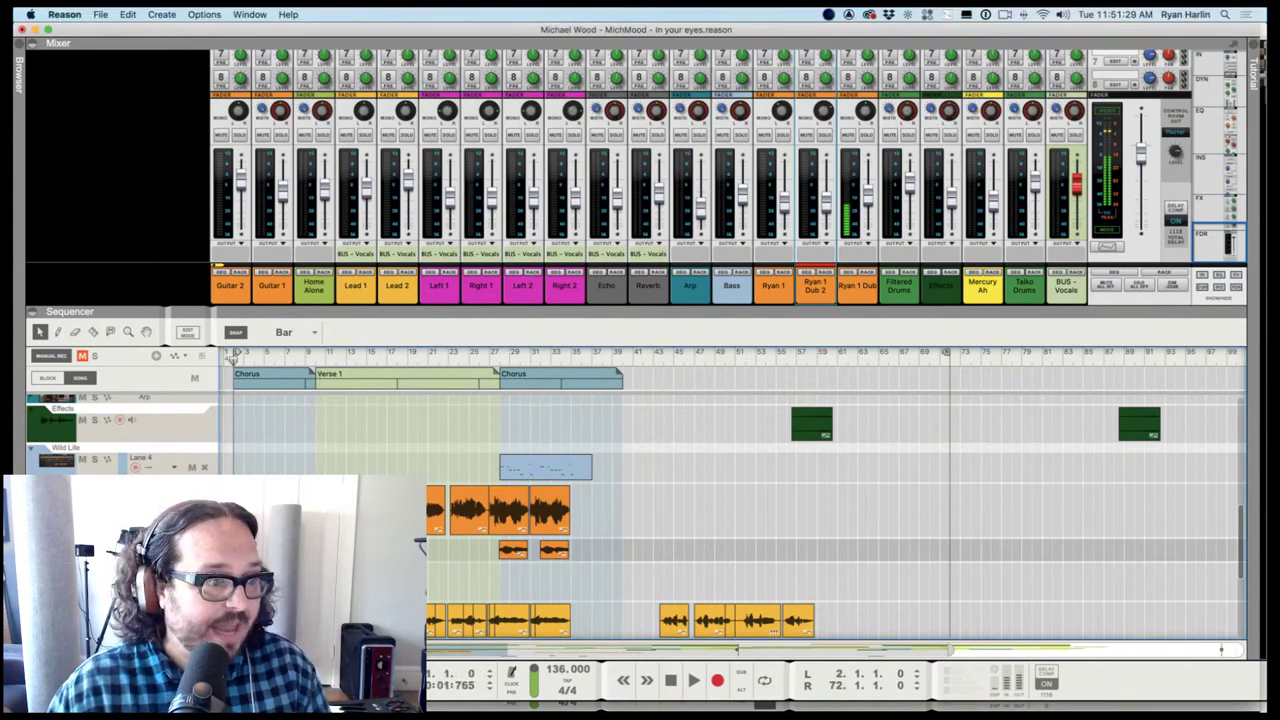
key("space")
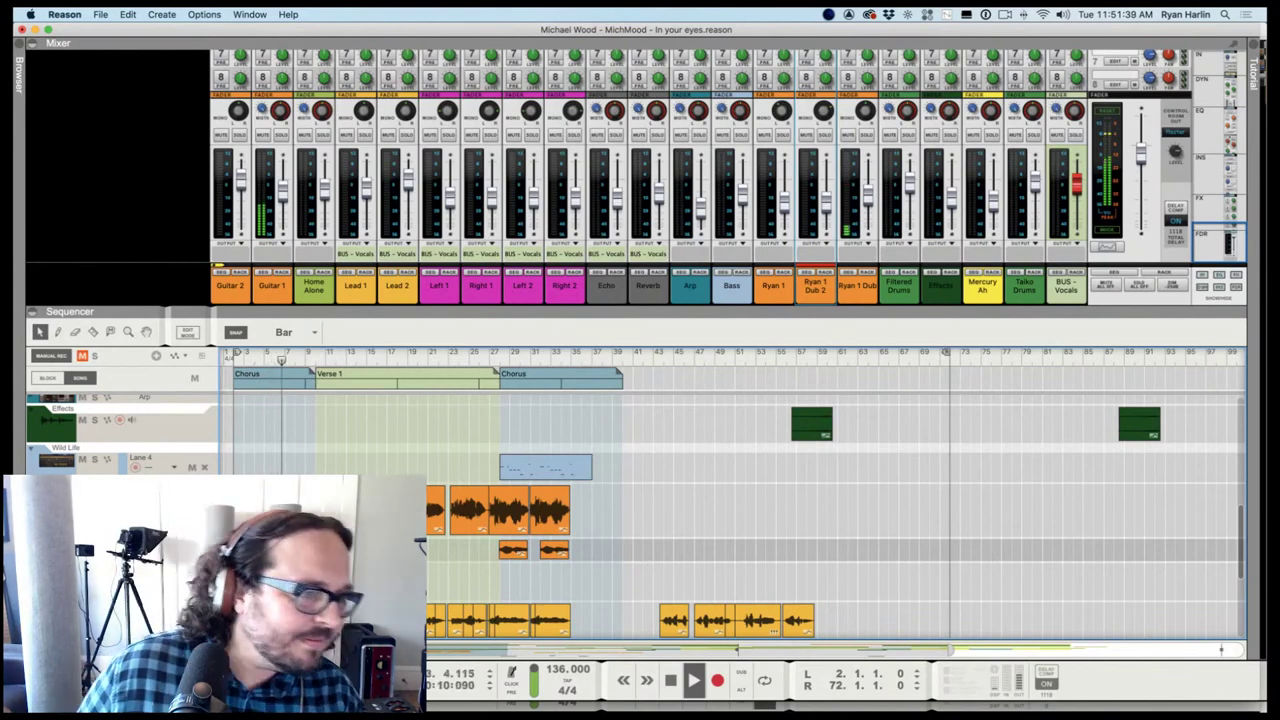
key("space")
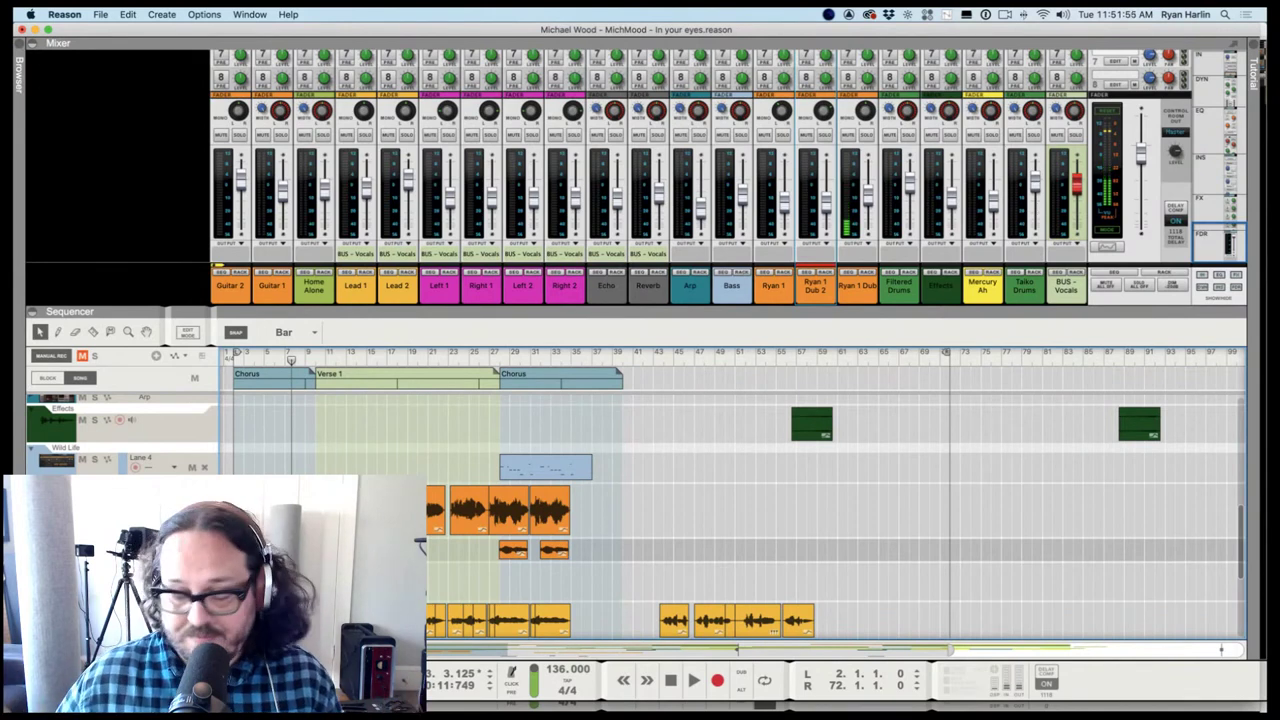
key("Return")
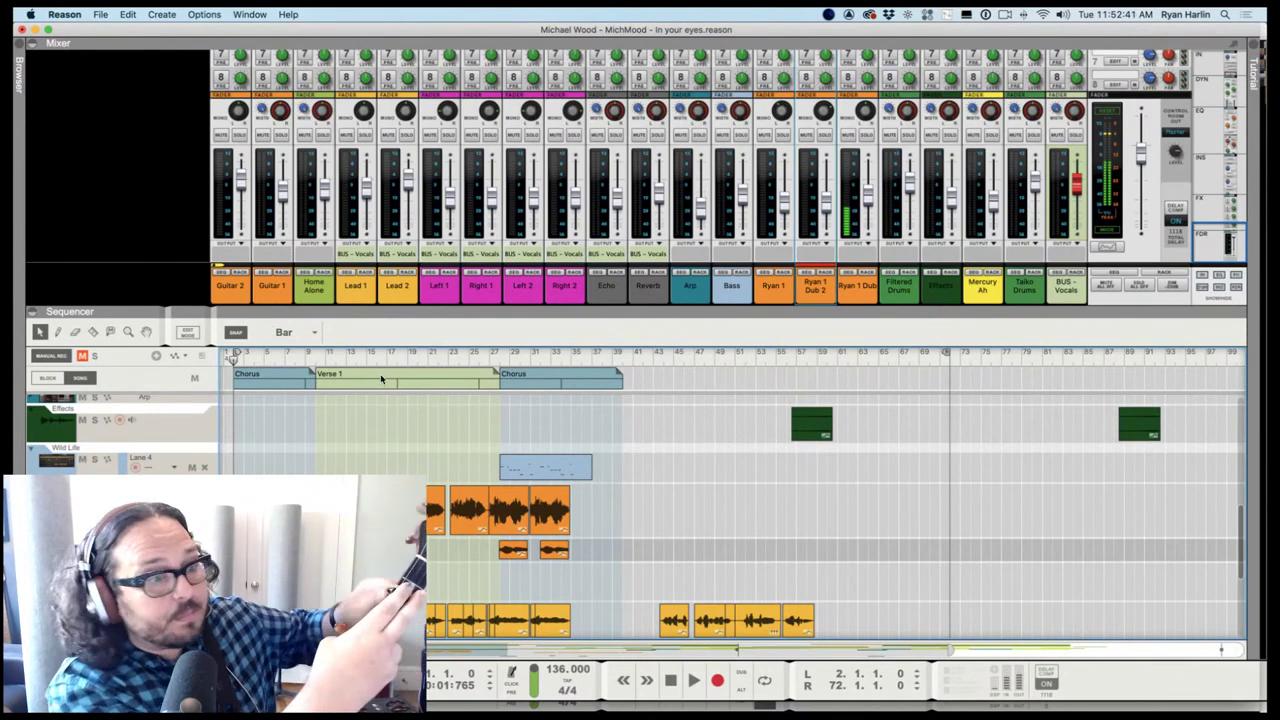
key("super+Tab")
key("super+Tab")
key("super+Tab")
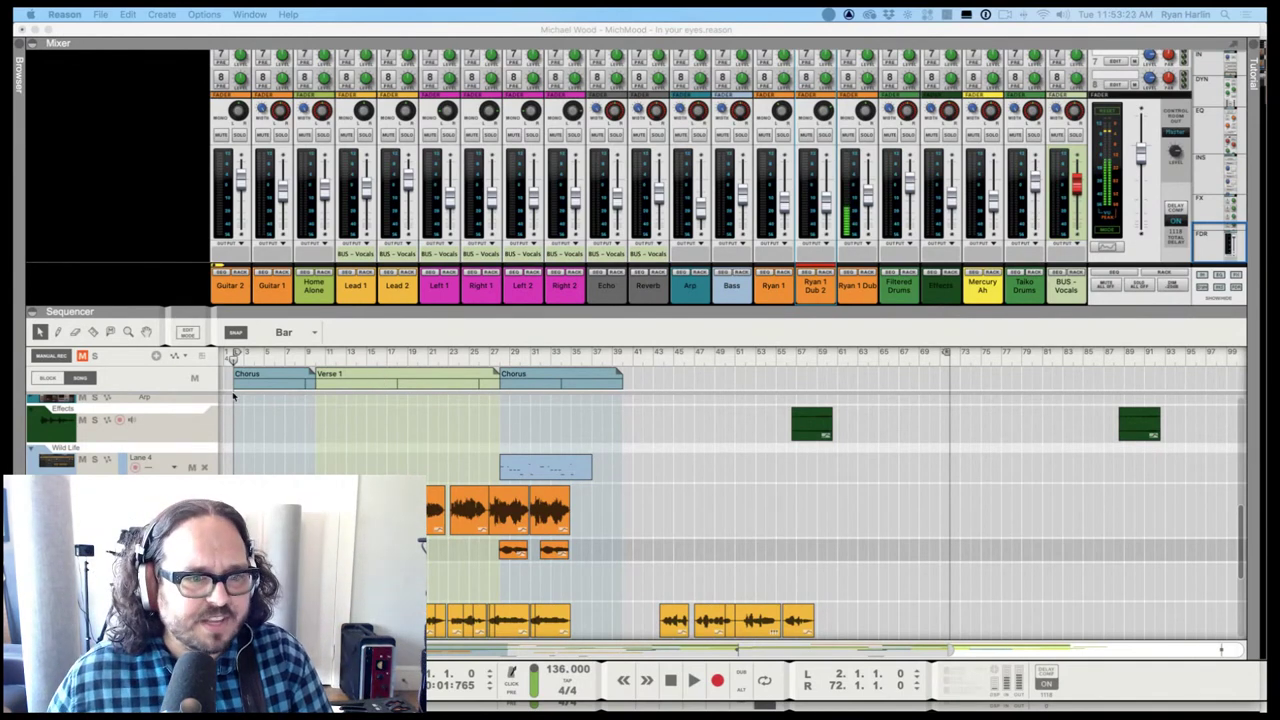
Set the right locator to bar 10, turn on looping, and play the opening chorus in a loop for rehearsal
left_click(312, 362, "alt")
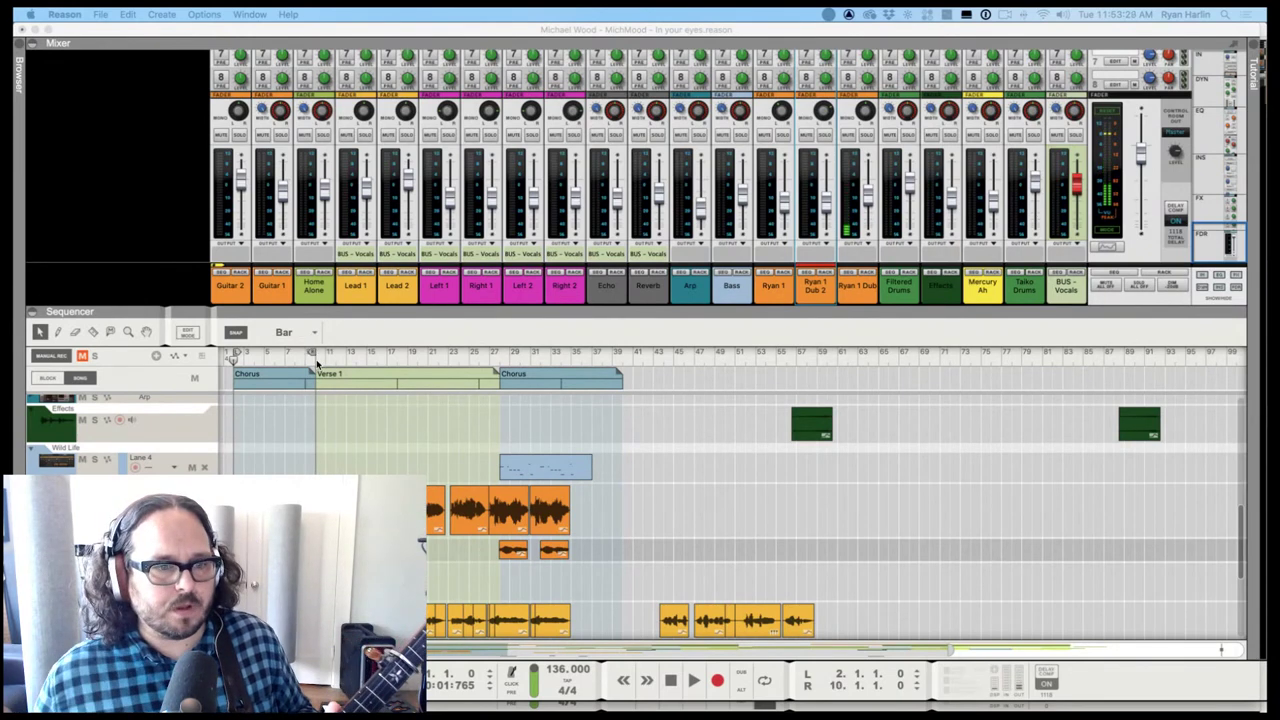
left_click(386, 456)
key("space")
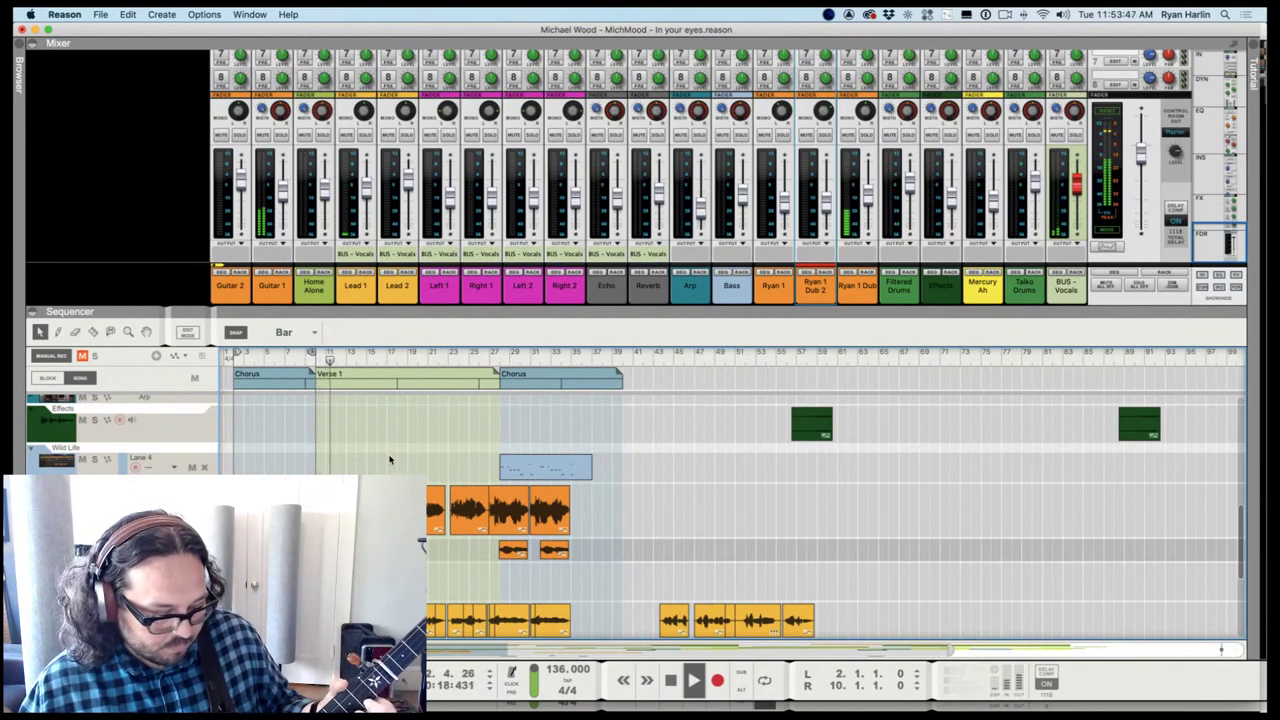
key("KP_1")
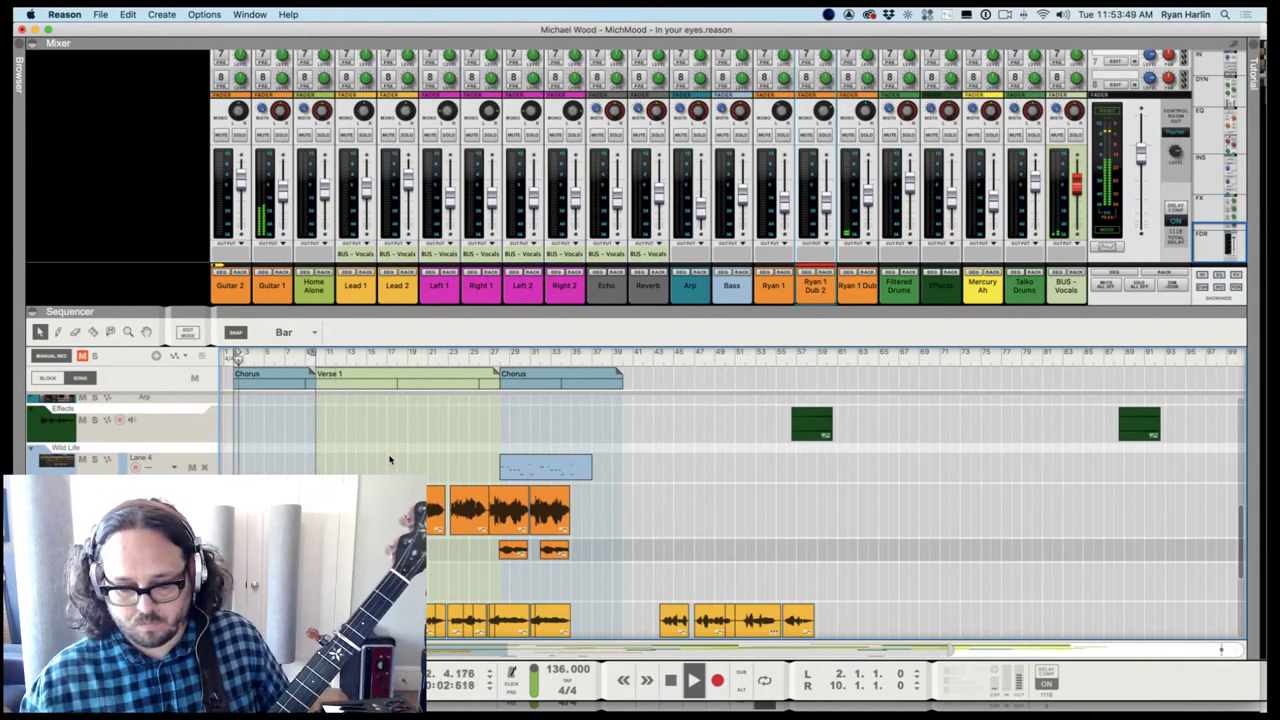
key("l")
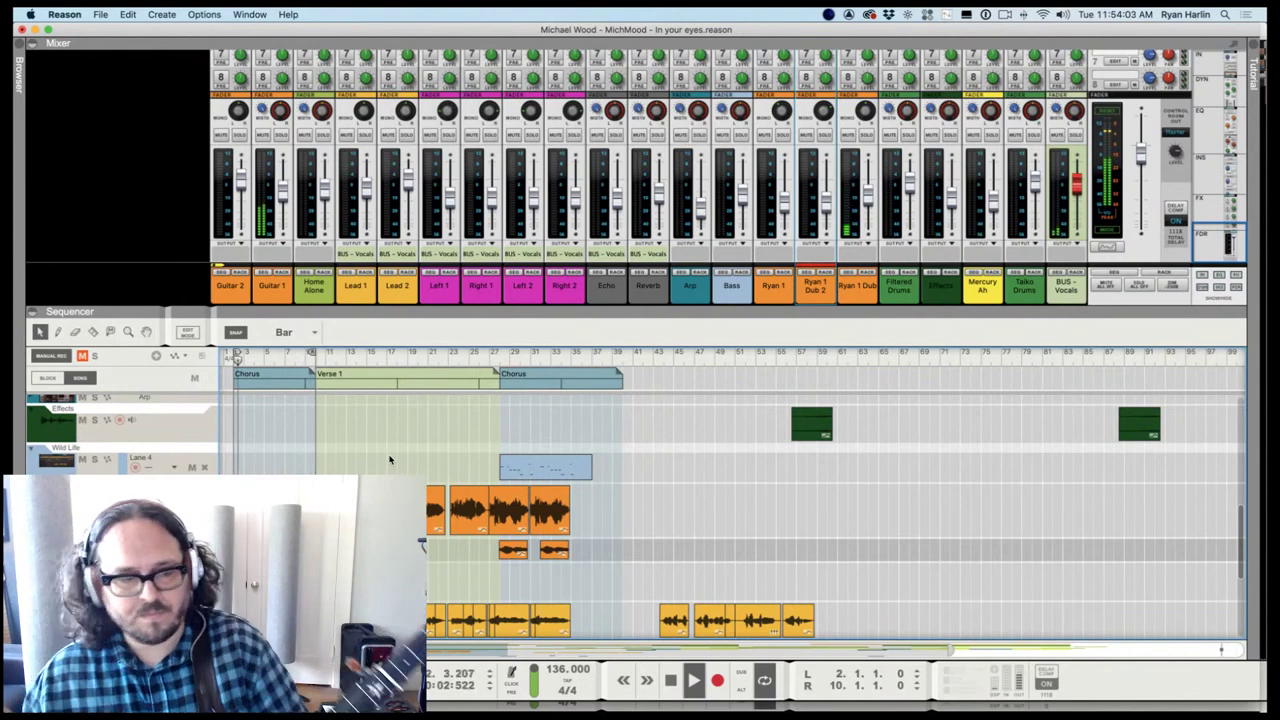
key("space")
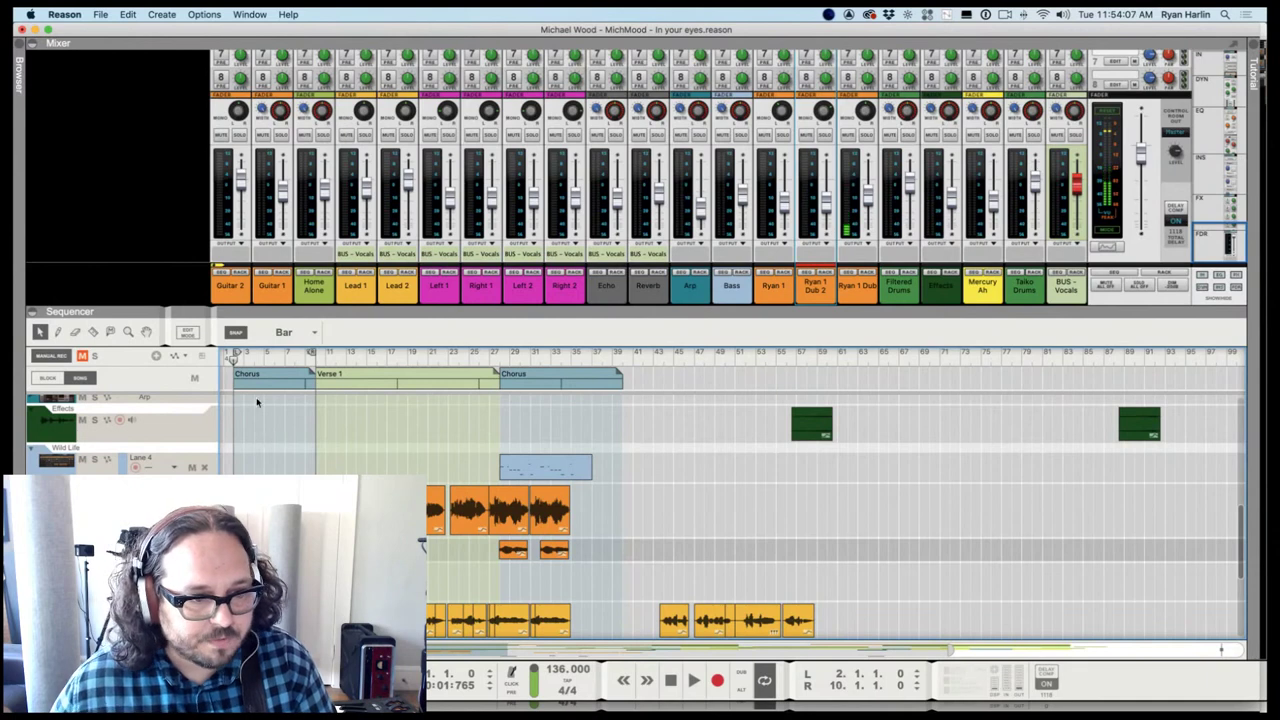
Try to record the instrument part from bar 1 on the Dub 2 track in two takes
key("Home")
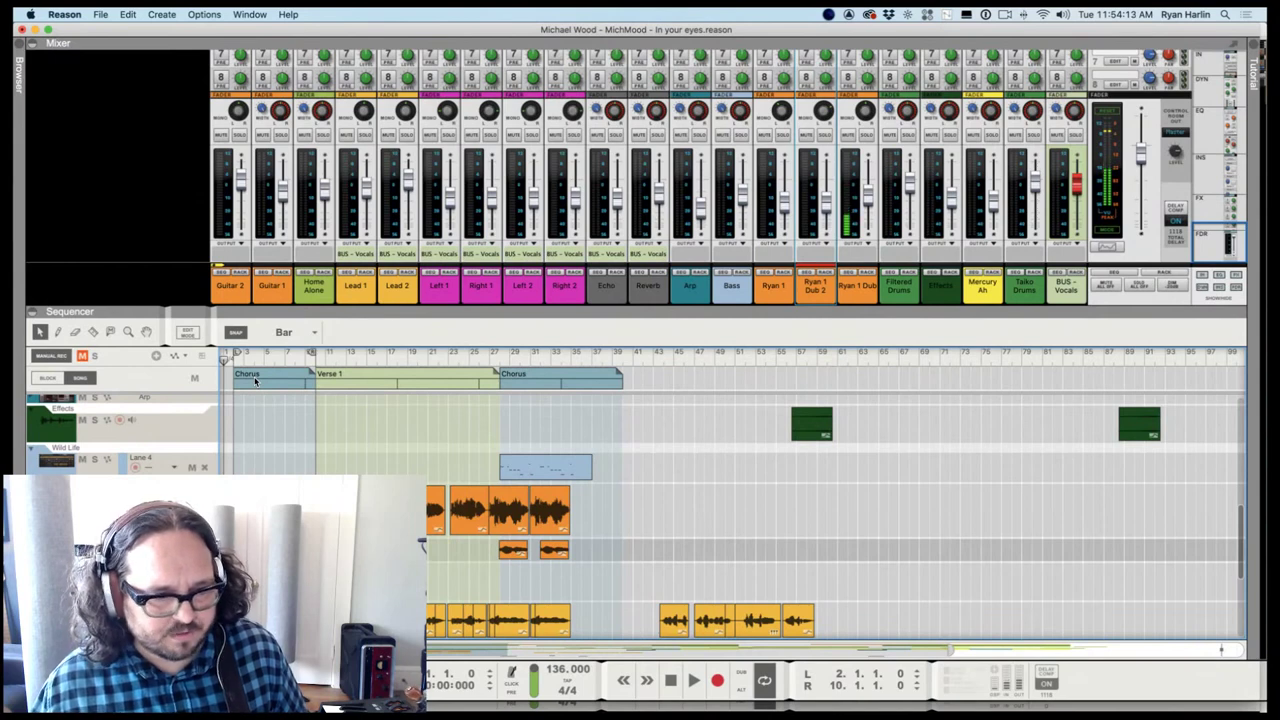
key("super+Return")
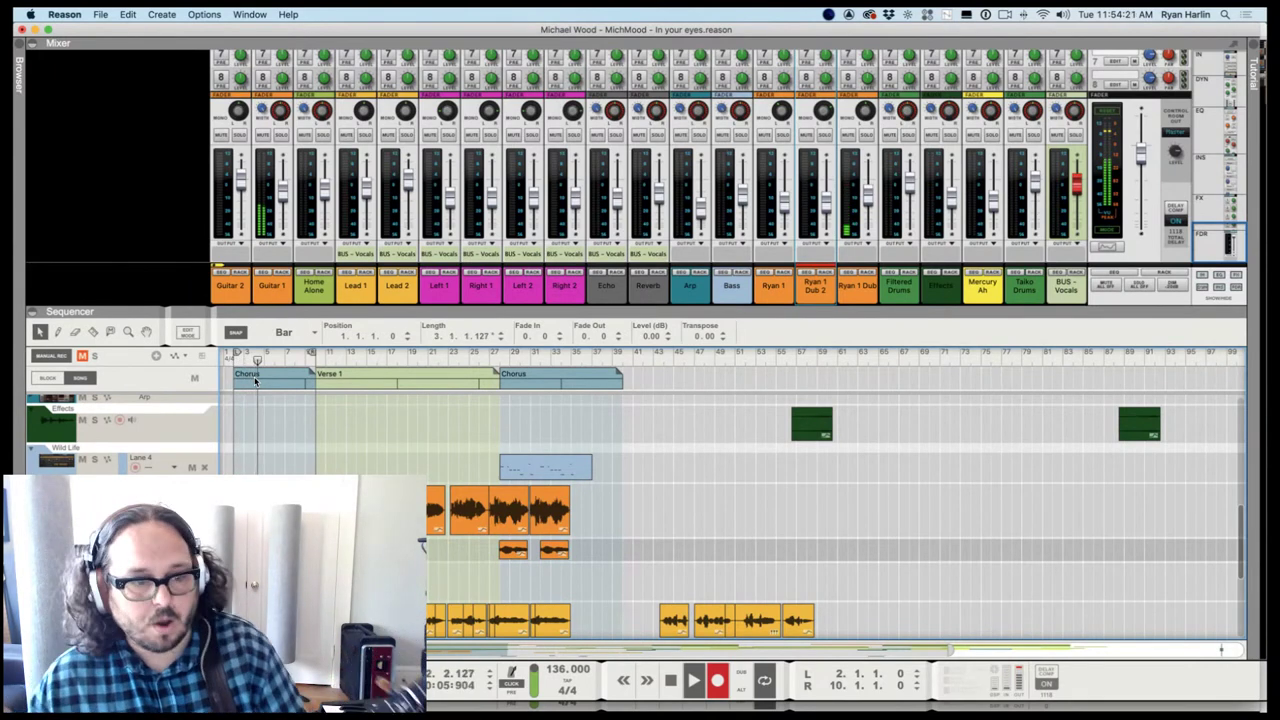
key("space")
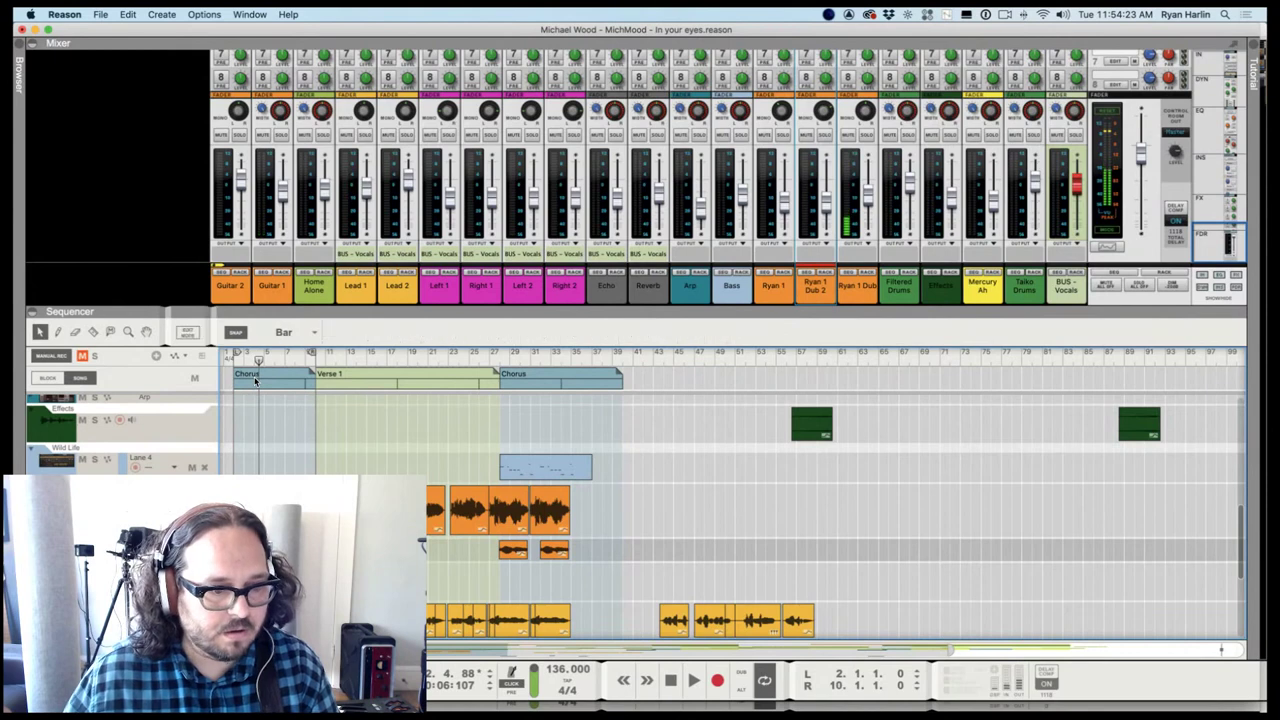
key("Return")
key("super+Return")
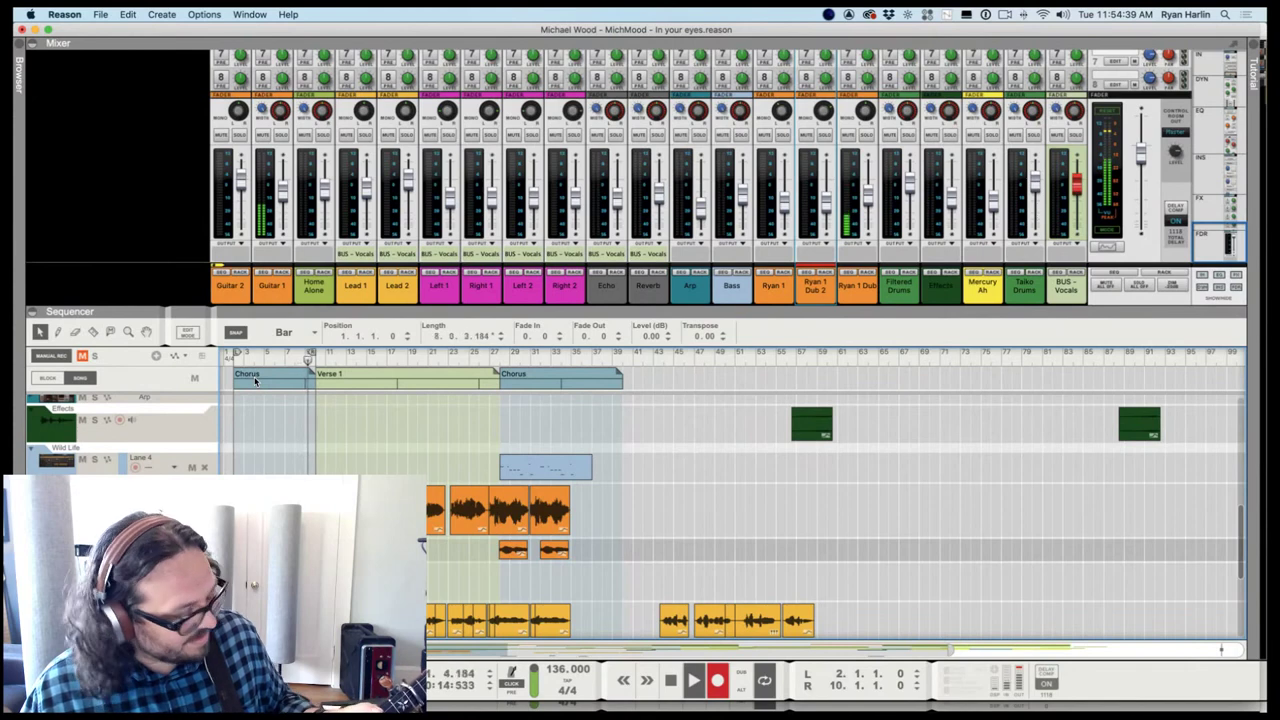
key("space")
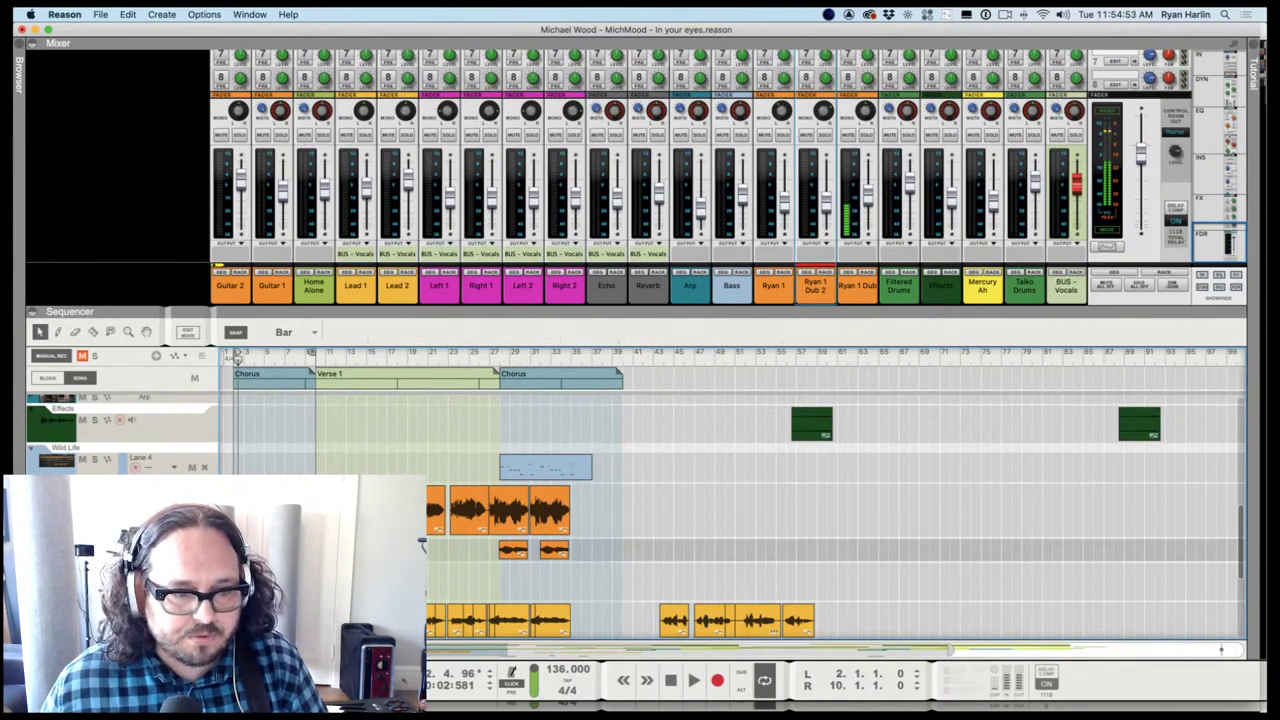
Select the first Dub track for recording and briefly play the opening chorus loop
key("Home")
left_click(700, 582)
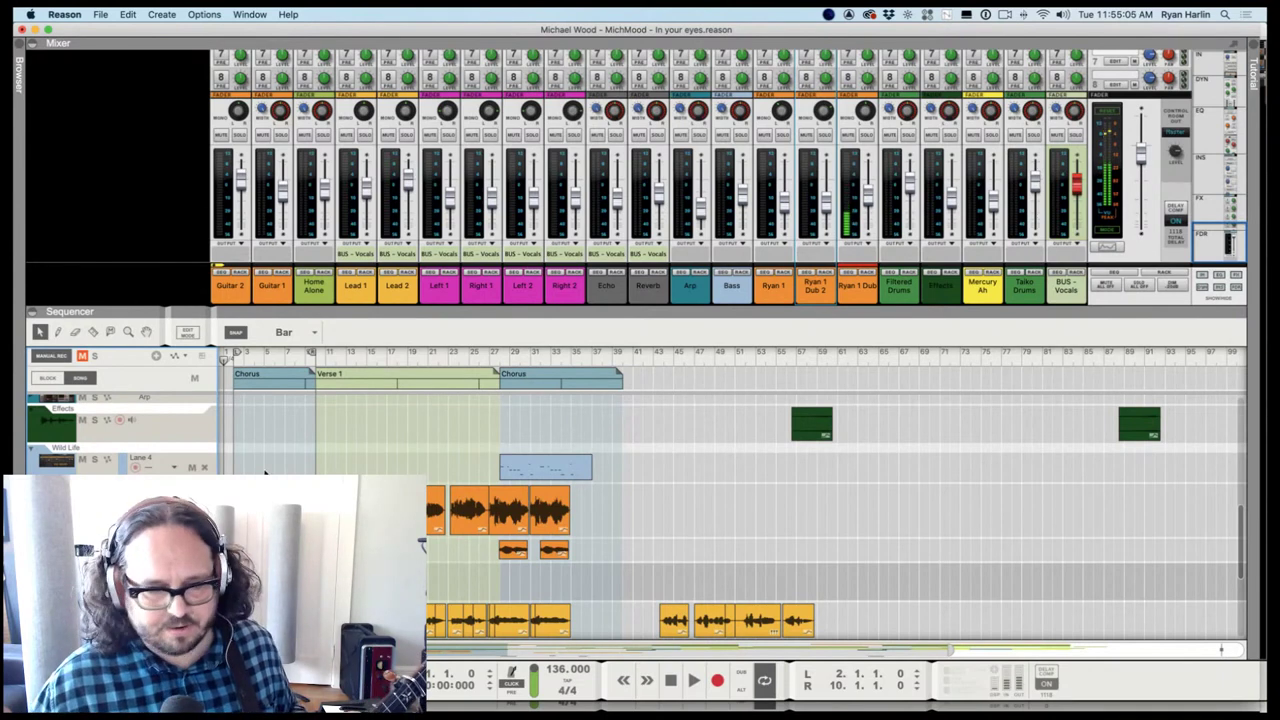
key("space")
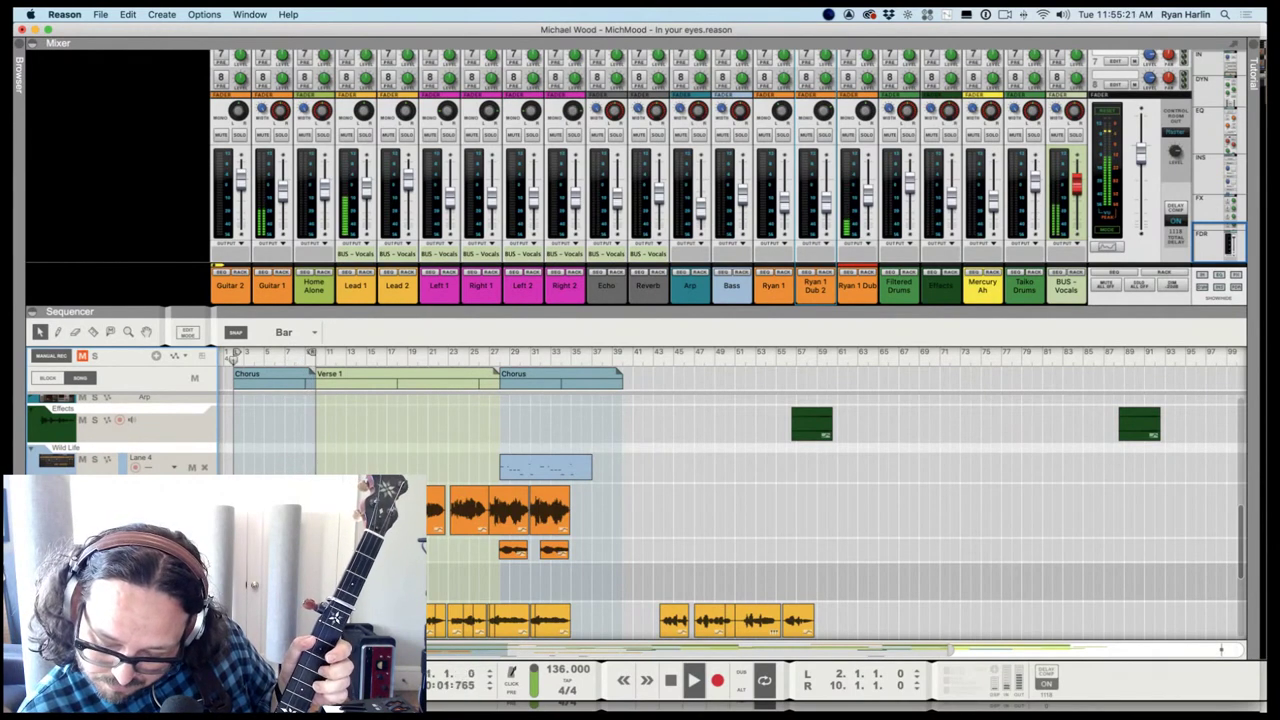
key("space")
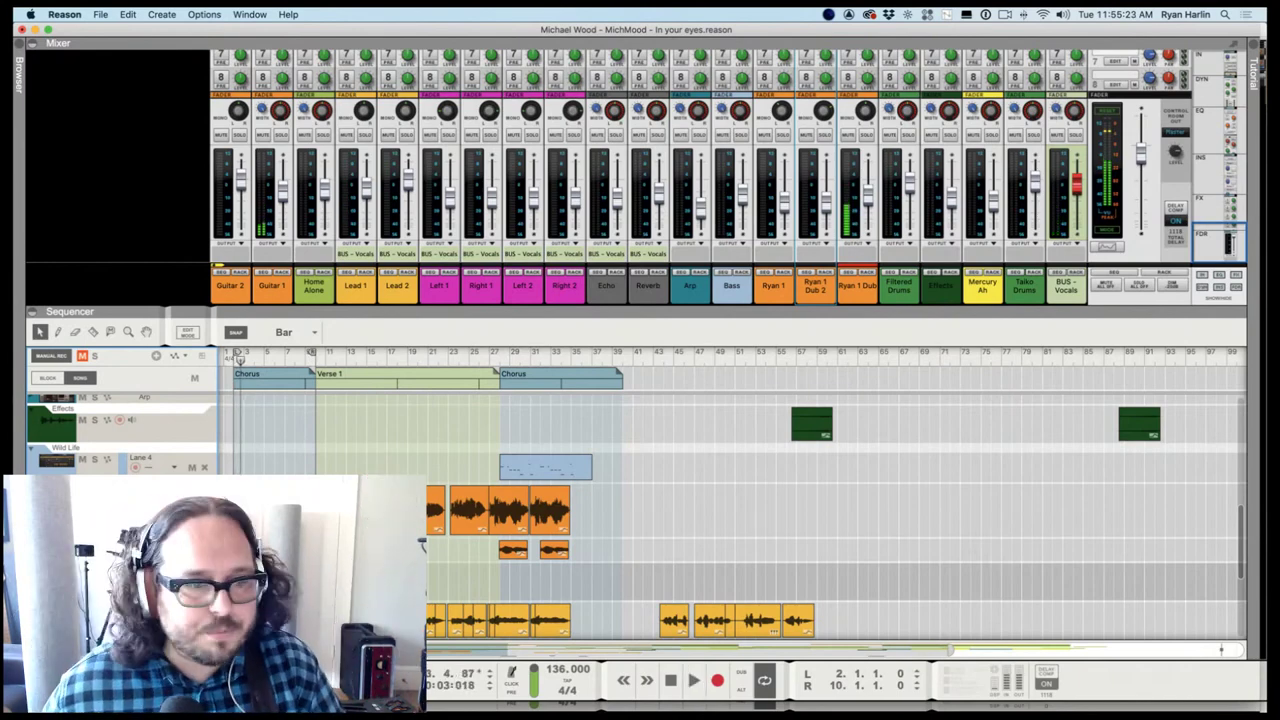
Enlarge the sequencer area and move the right locator to bar 43
left_click_drag(338, 318, 353, 179)
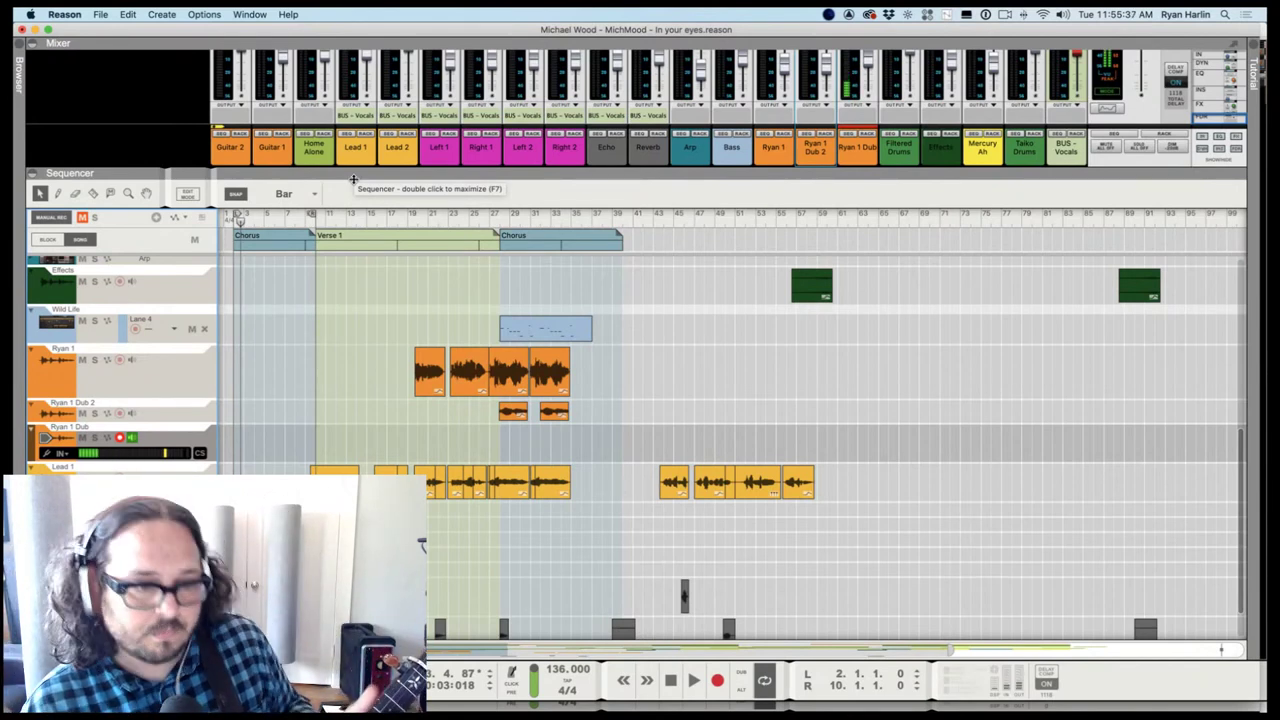
key("Home")
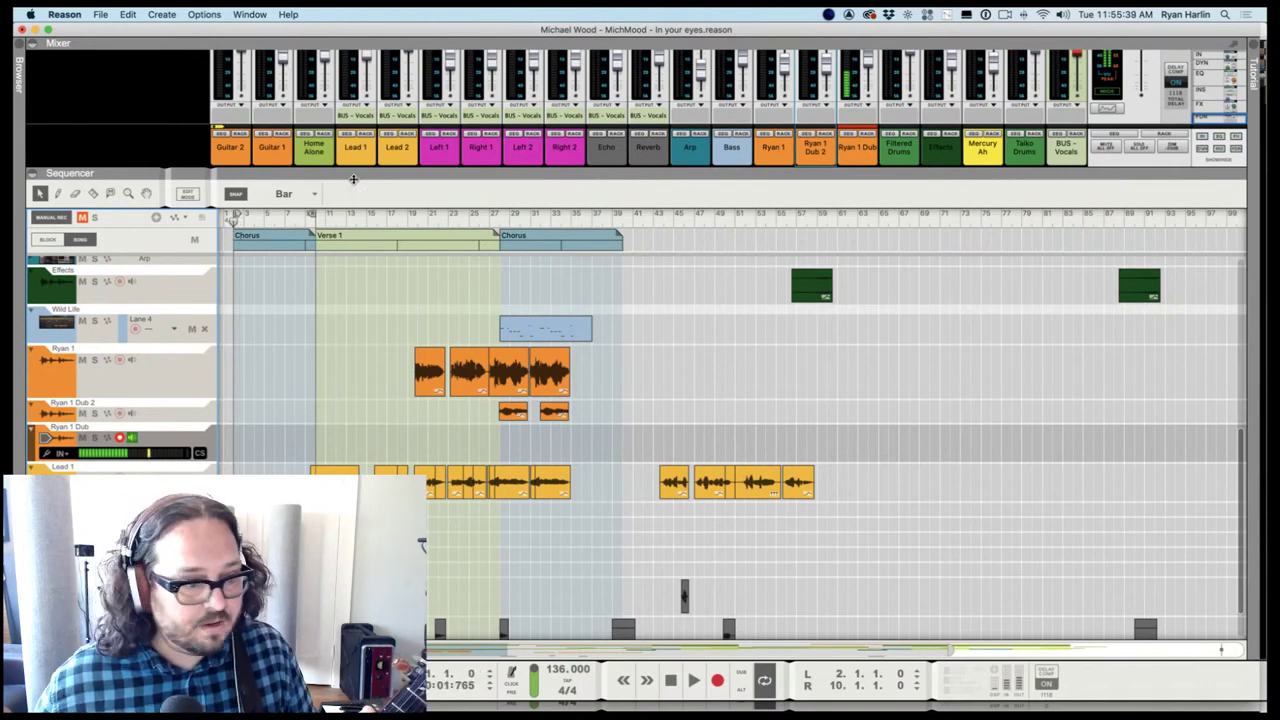
left_click_drag(315, 215, 651, 275)
Try two recording takes from bar 1 on the first Dub track, undoing each one
key("Home")
key("super+Return")
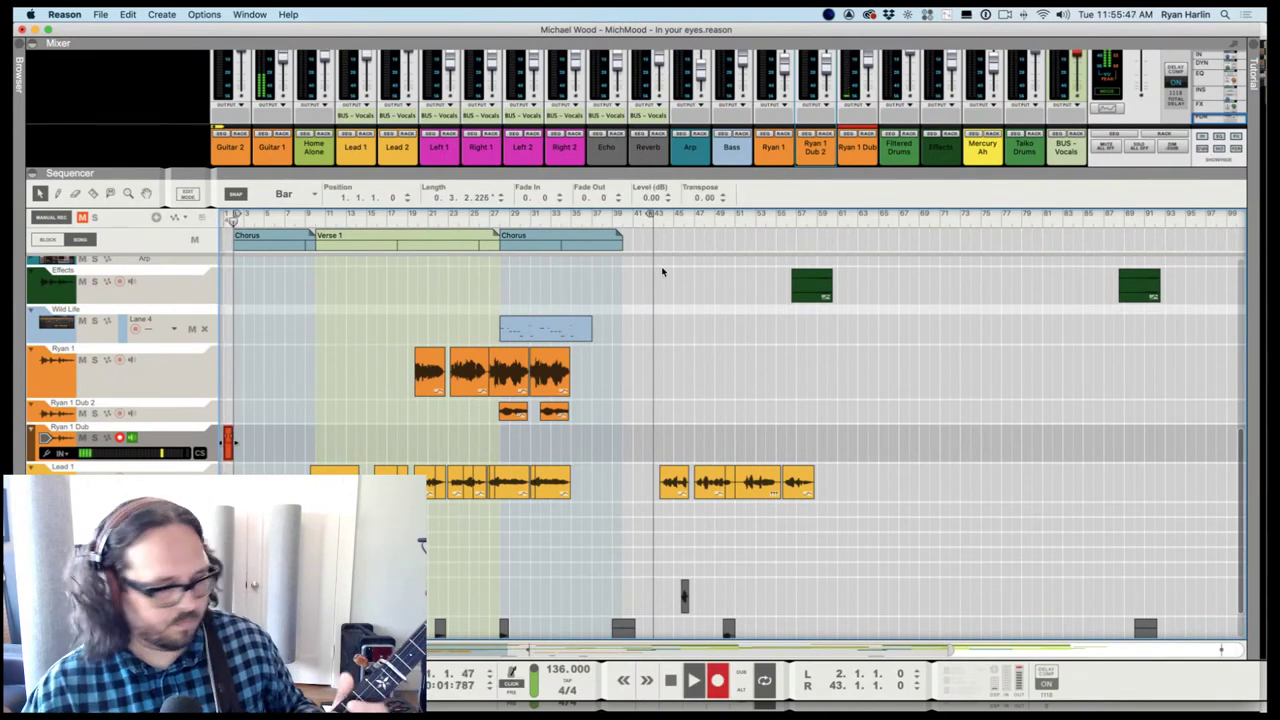
key("space")
key("super+z")
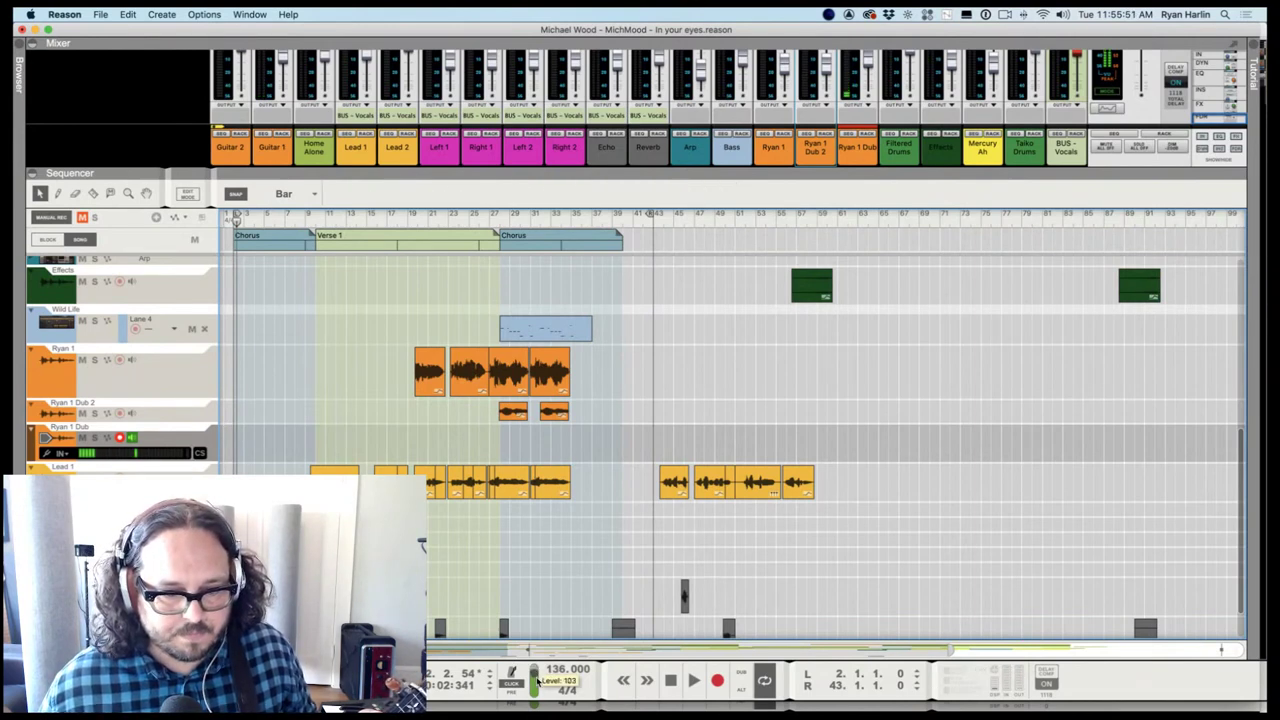
key("Home")
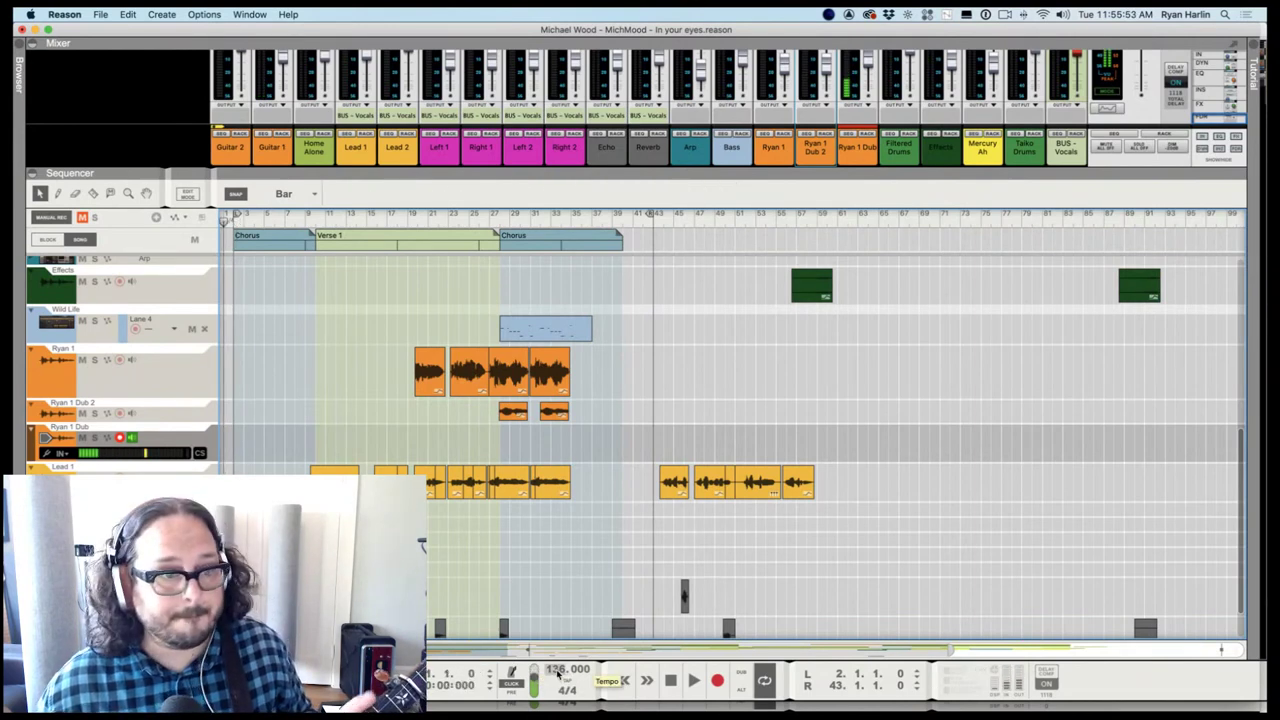
key("super+Return")
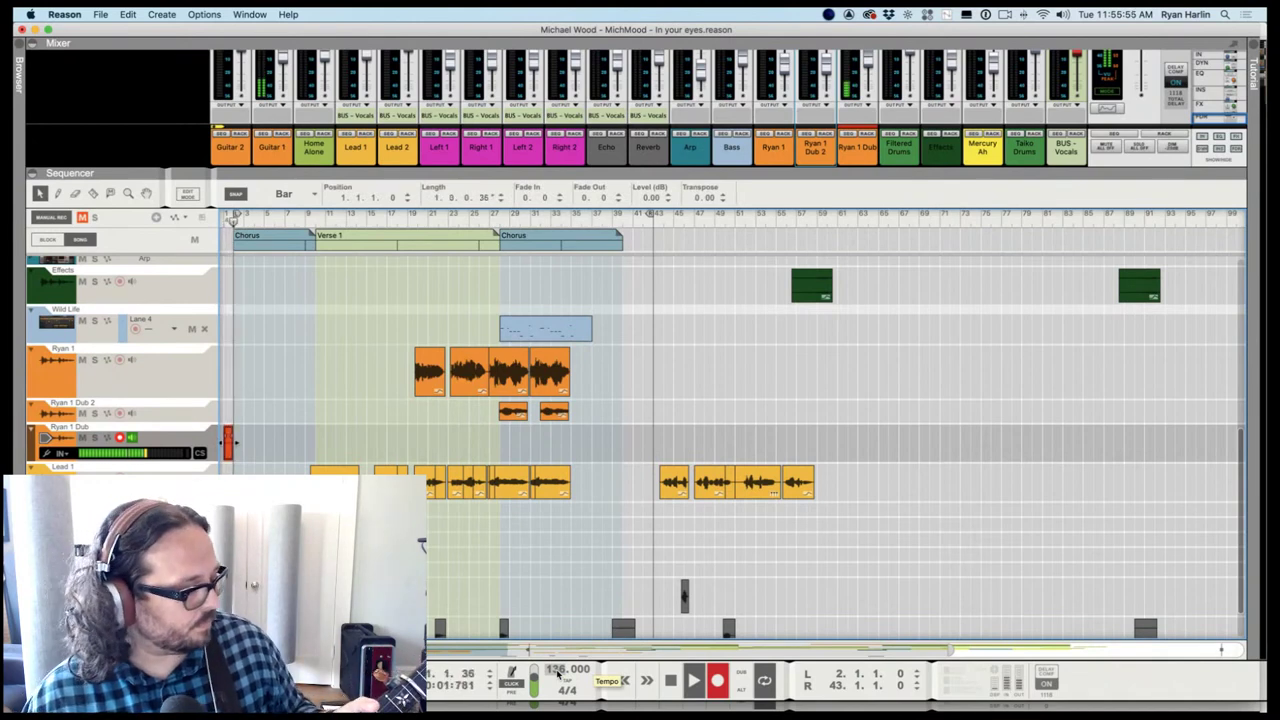
key("space")
key("super+z")
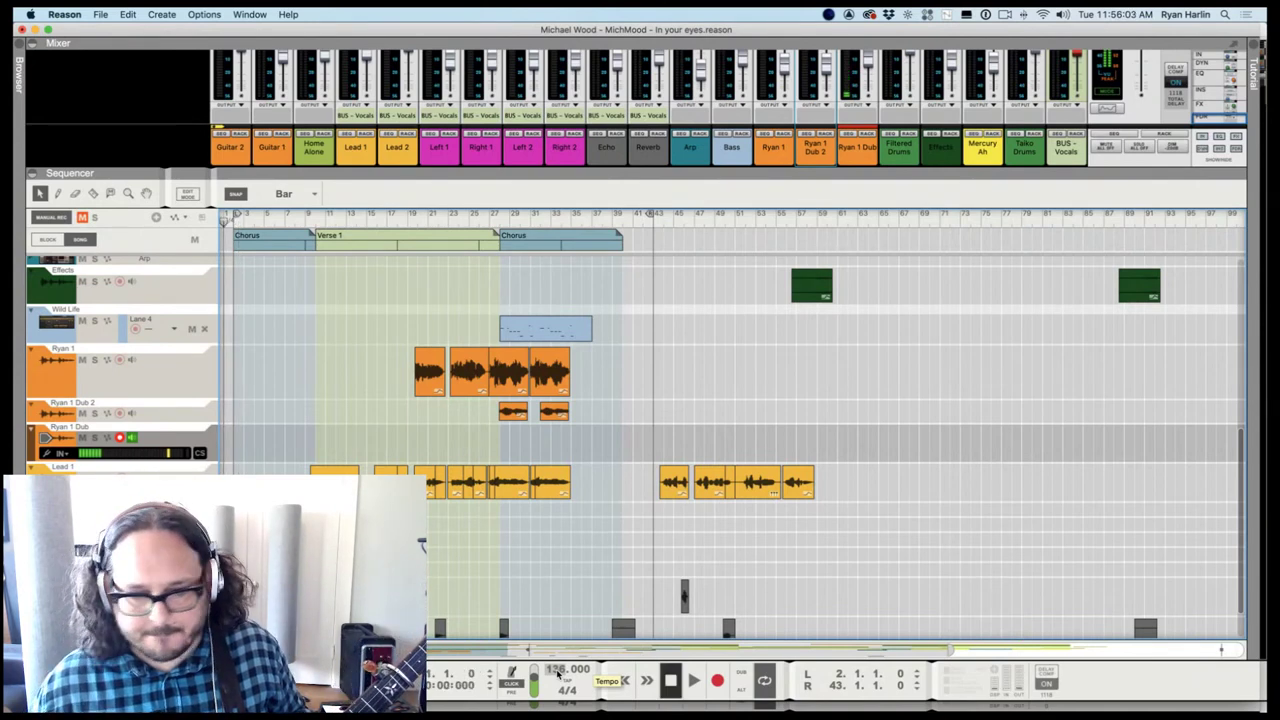
Record the instrument part on the first Dub track from bar 1 to about bar 36
key("super+Return")
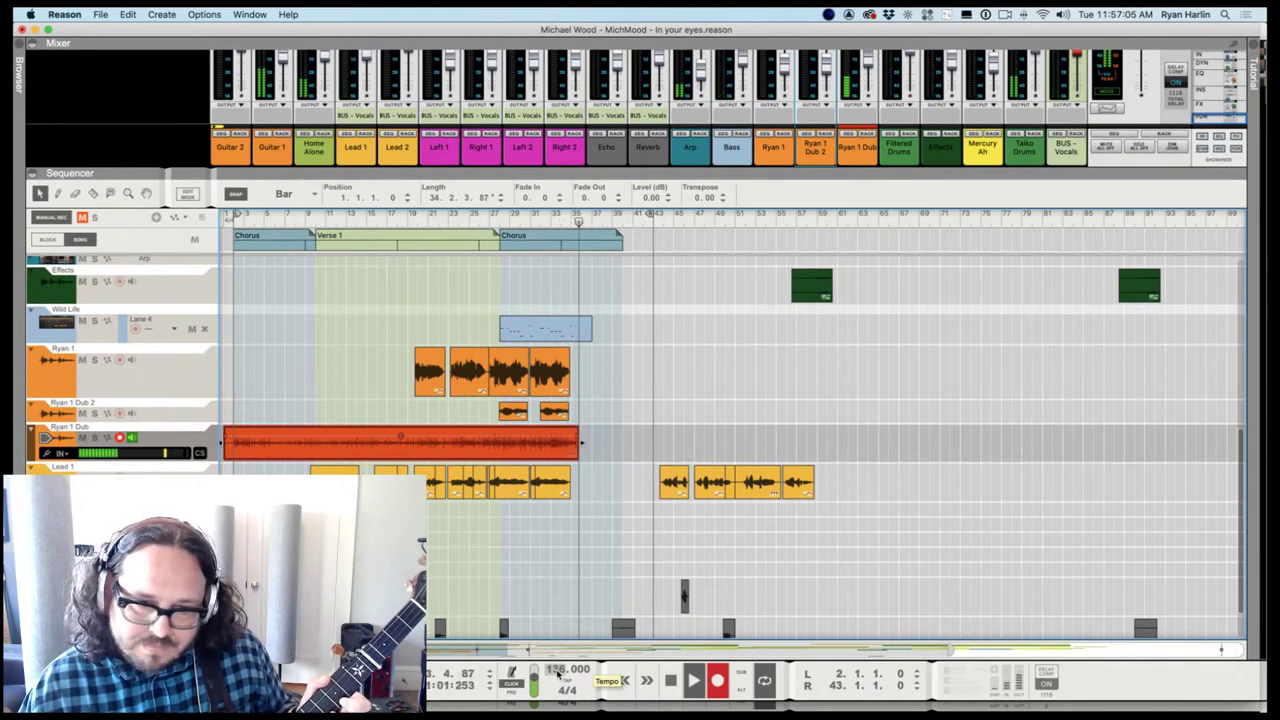
key("space")
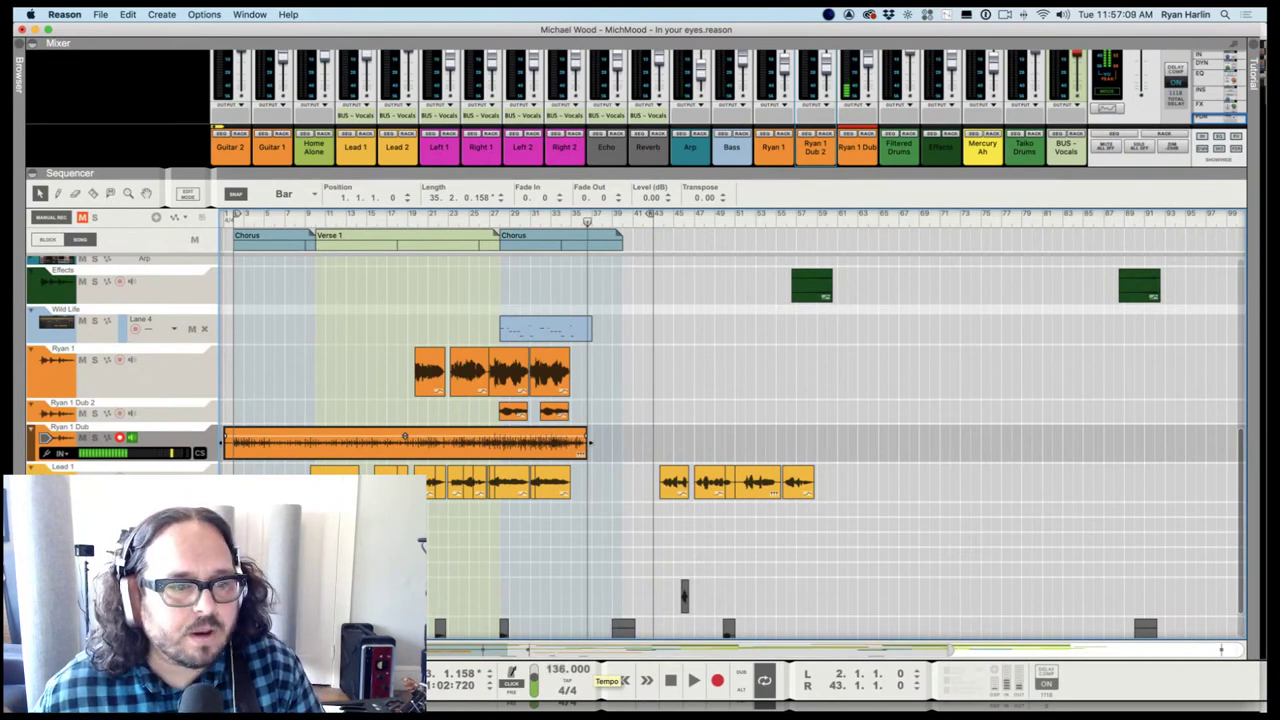
Trim the start of the newly recorded clip on the first Dub track to bar 27
left_click(227, 448)
left_click(227, 449)
left_click_drag(222, 448, 490, 452)
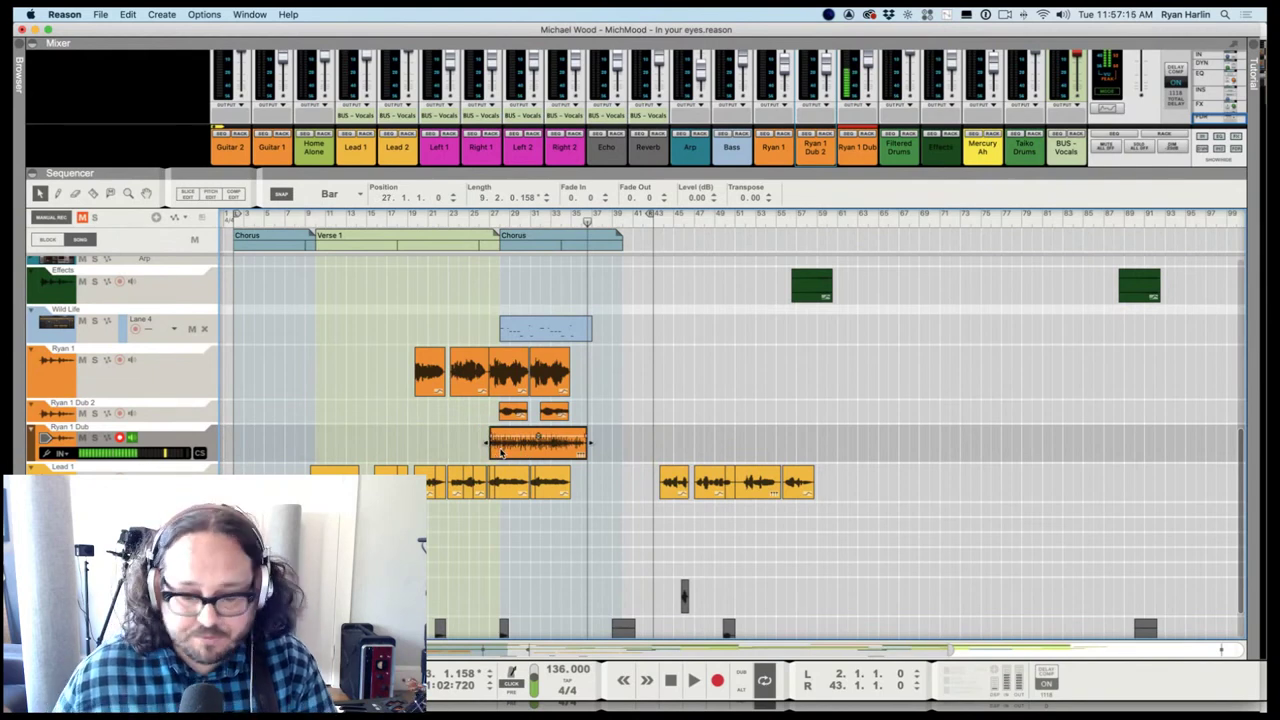
scroll(499, 456, "up", 4)
scroll(502, 458, "up", 2)
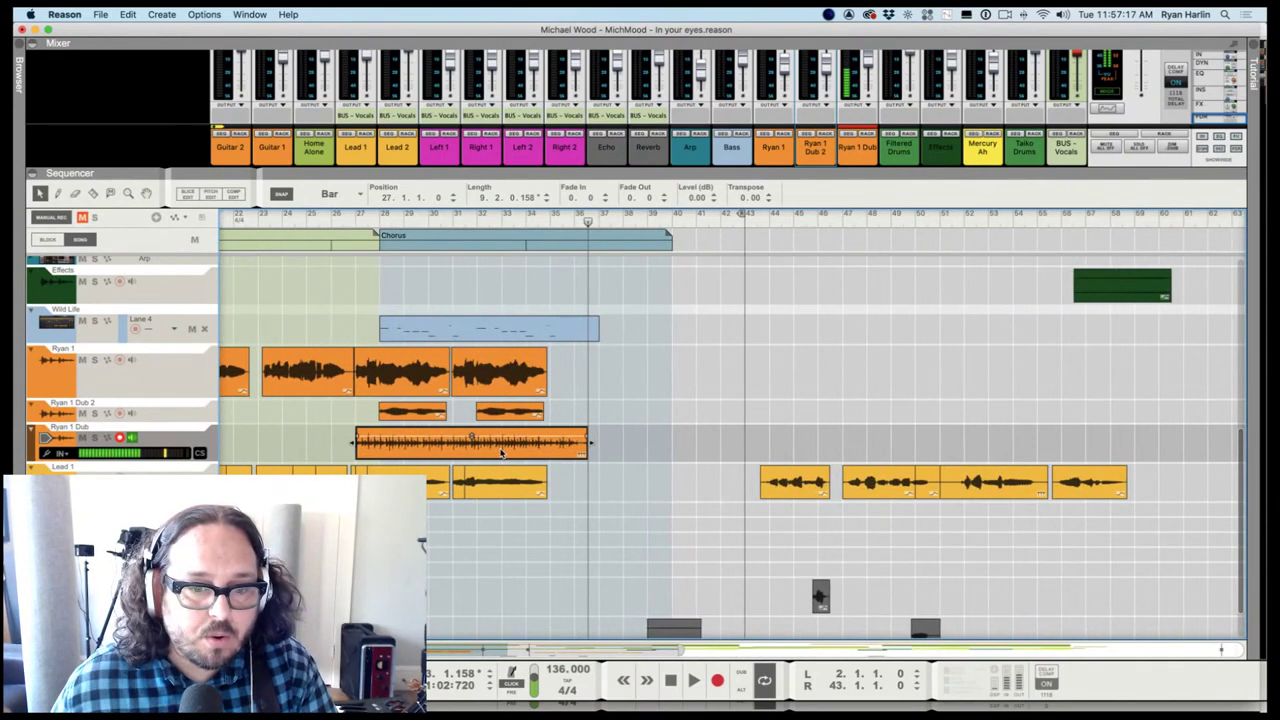
Trim the recorded clip on the first Dub track to span bars 28 to 36 and set its level to 1.72 dB
left_click_drag(589, 450, 574, 450)
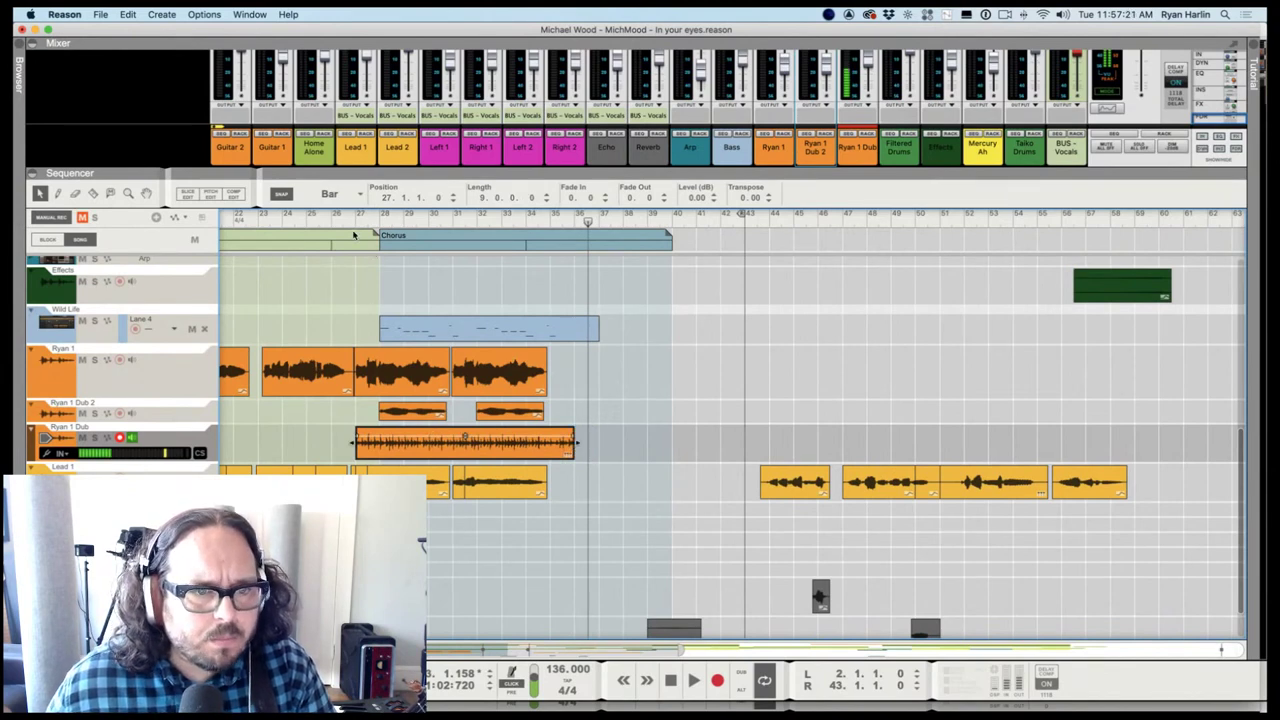
key("space")
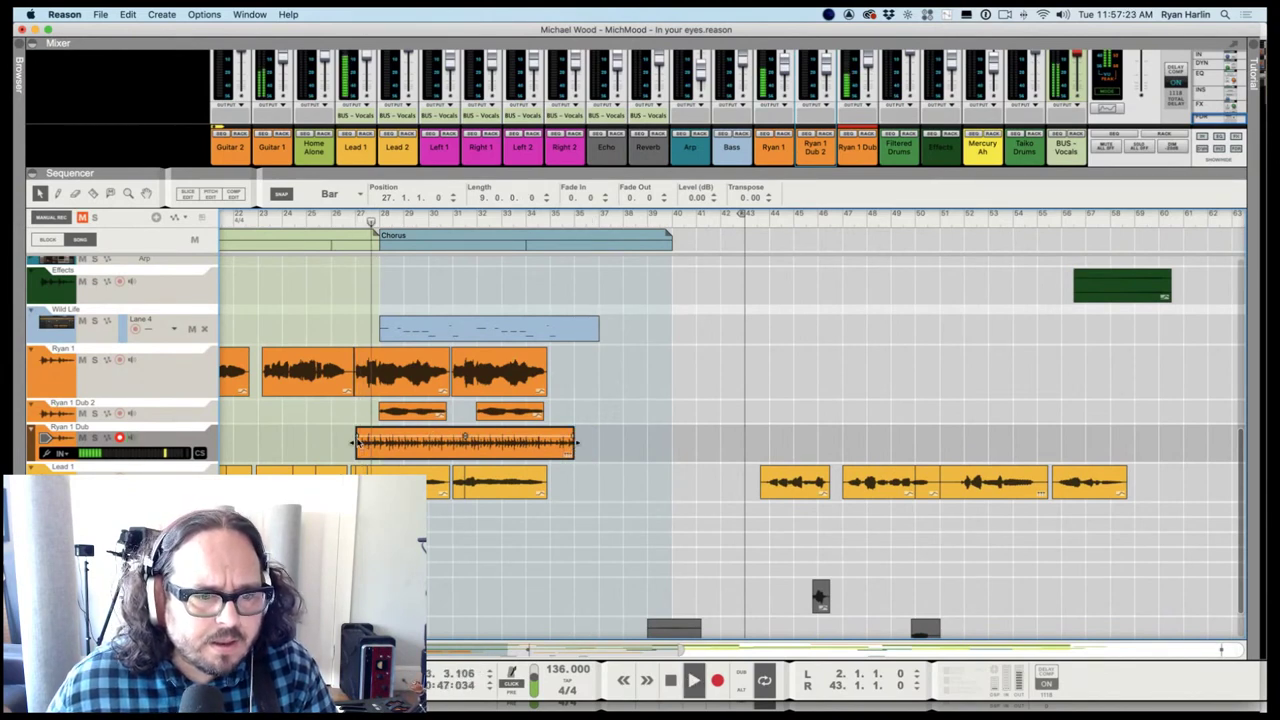
key("space")
left_click_drag(355, 443, 390, 443)
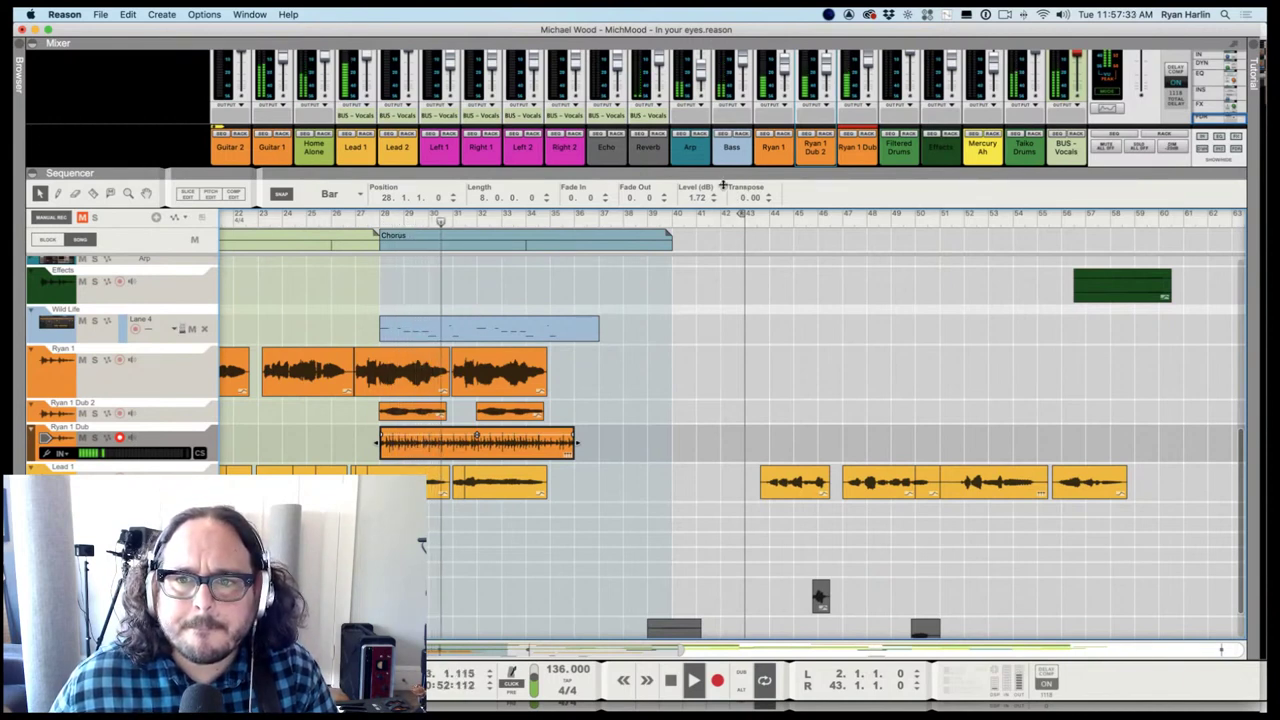
key("space")
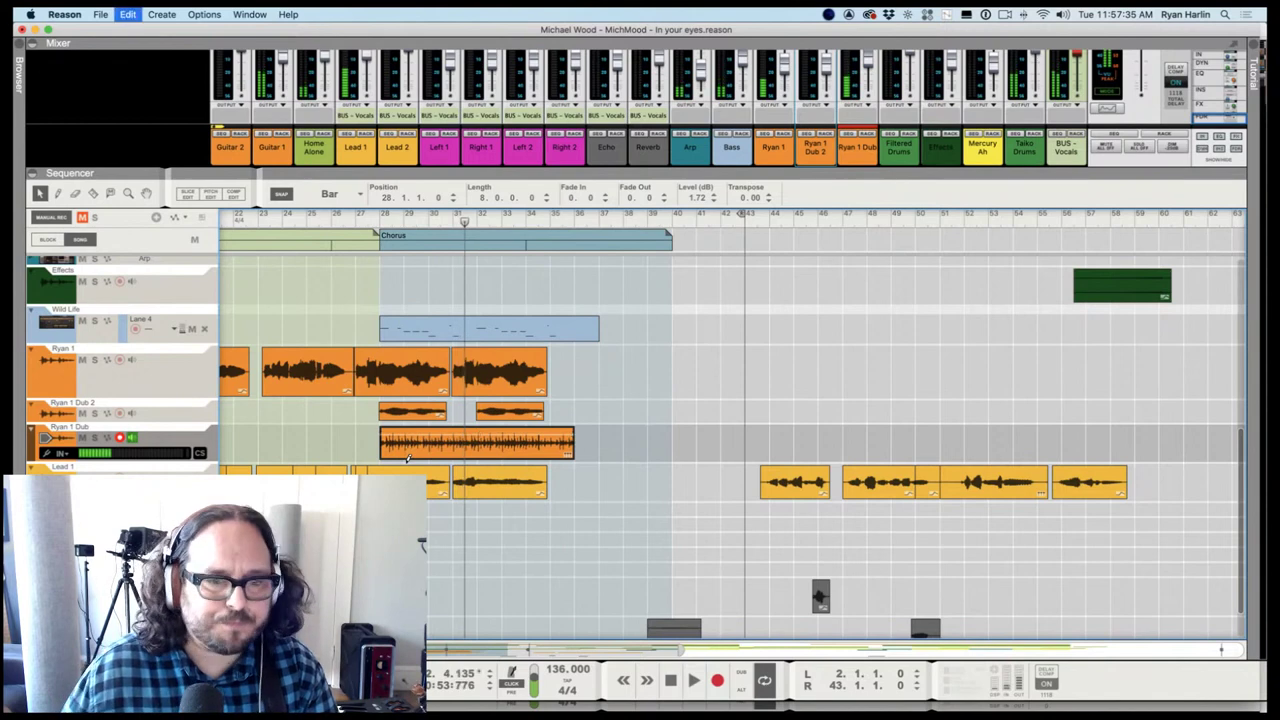
Play the chorus from bar 28 to hear the trimmed clip in the mix
left_click(381, 219)
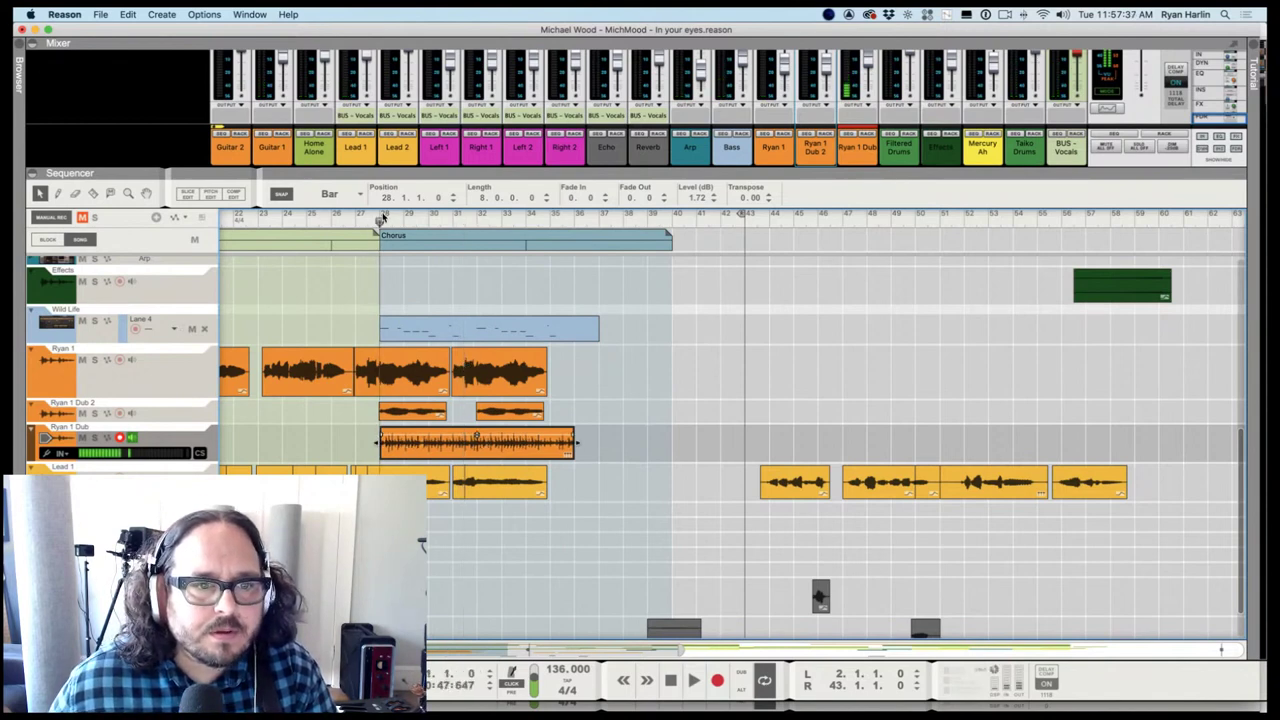
key("space")
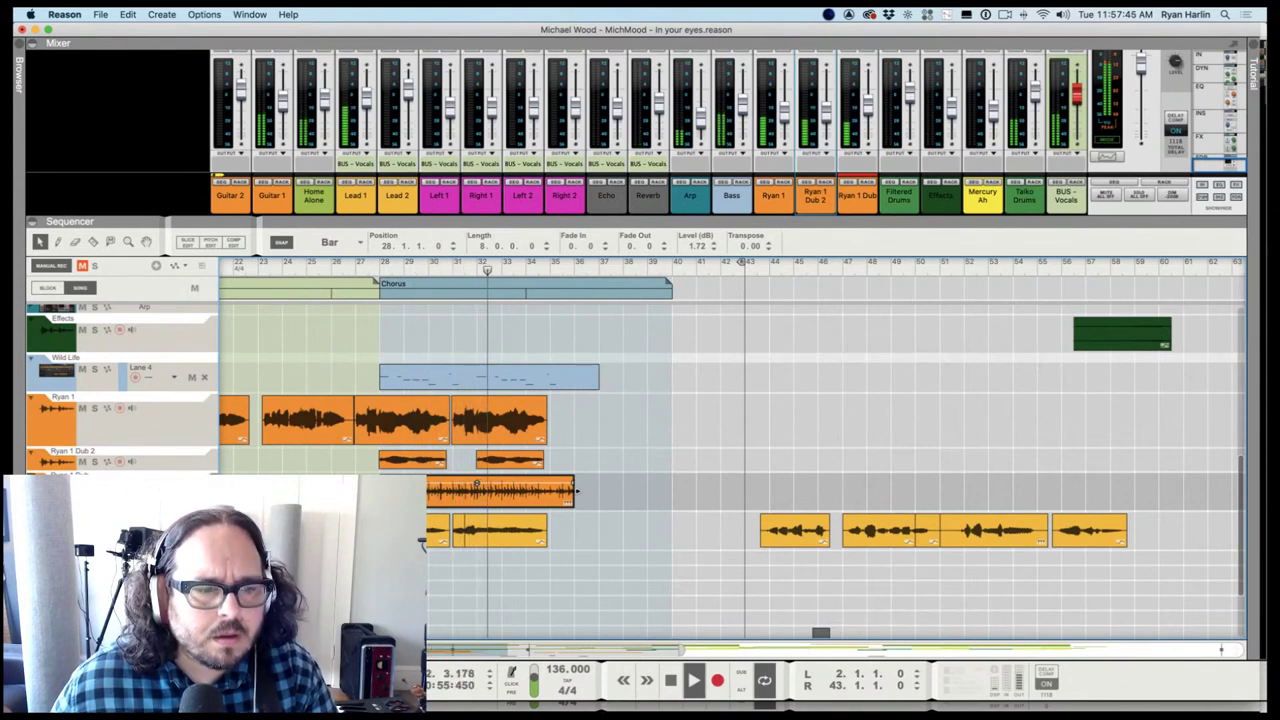
key("space")
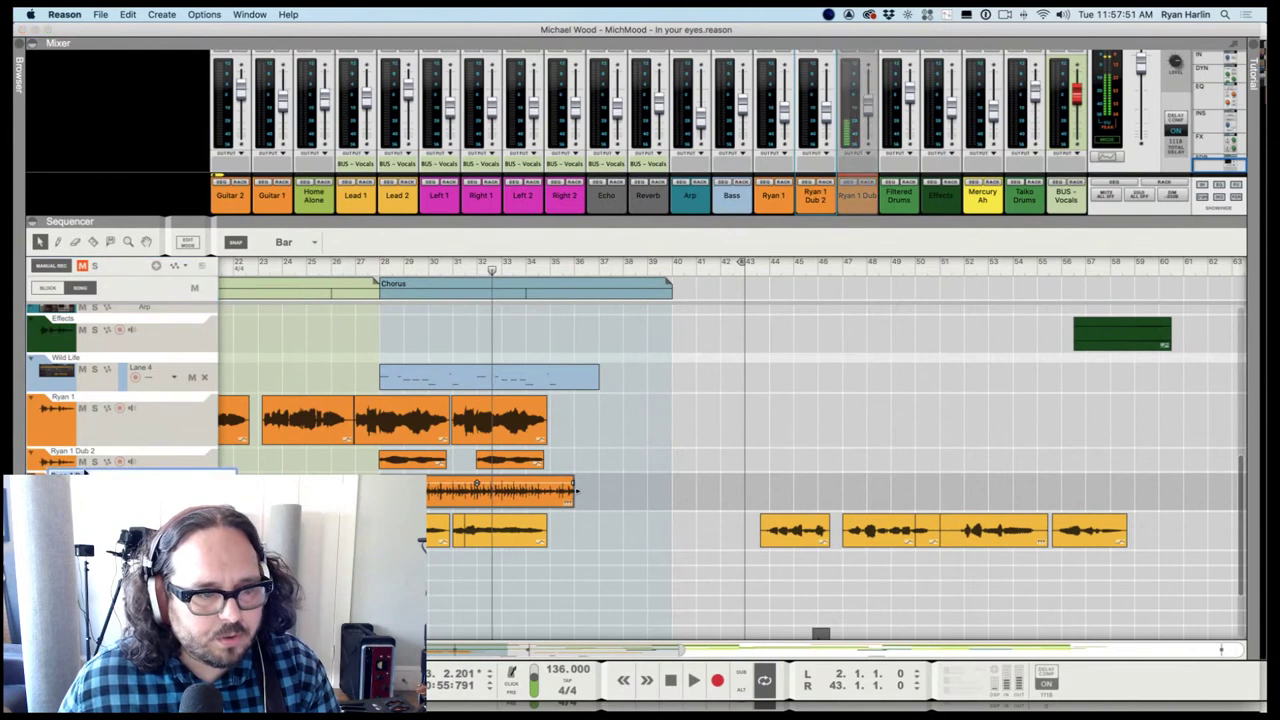
Rename the recorded Dub track to Banjo and create a dub track for it, with the mixer area enlarged
left_click(85, 471)
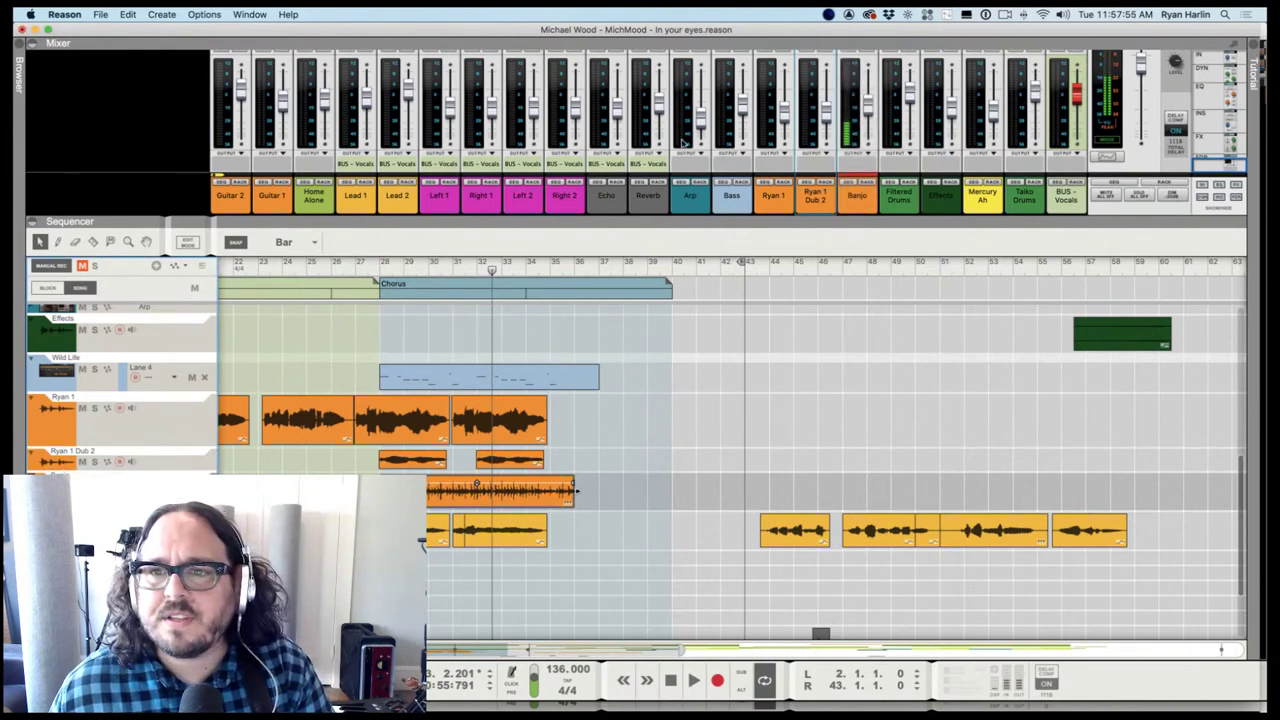
left_click_drag(770, 238, 769, 287)
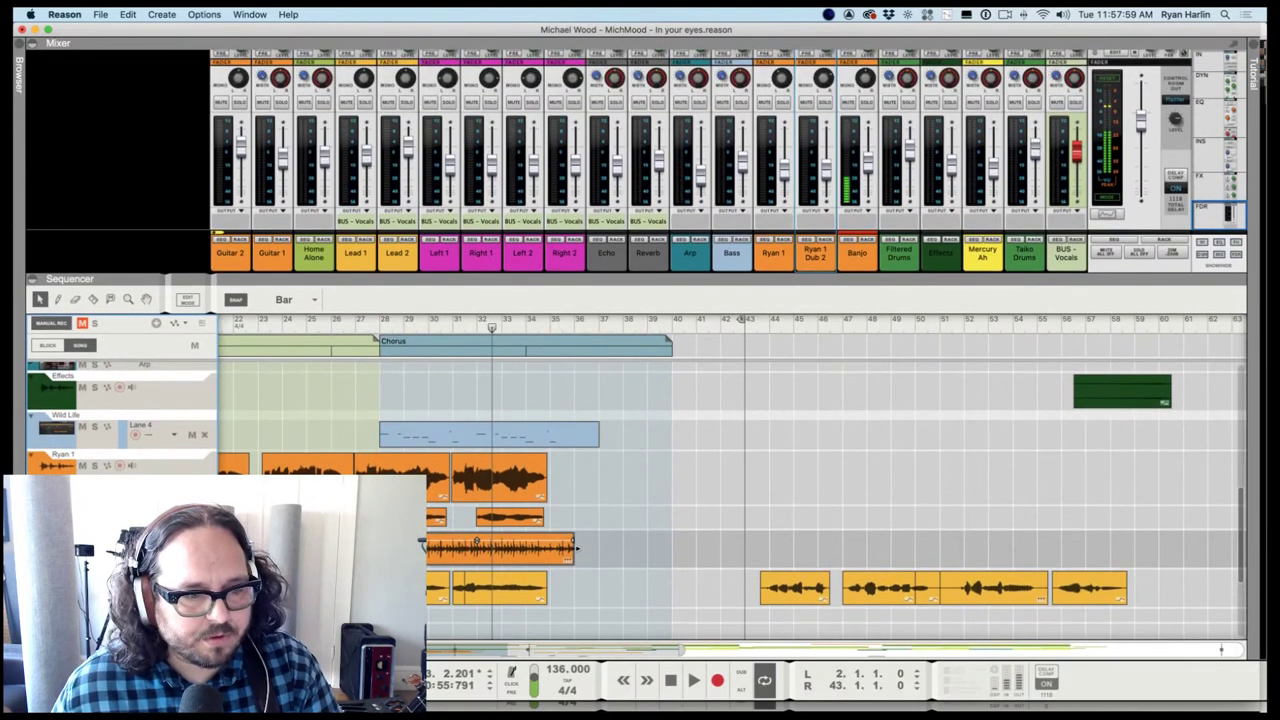
key("ctrl+d")
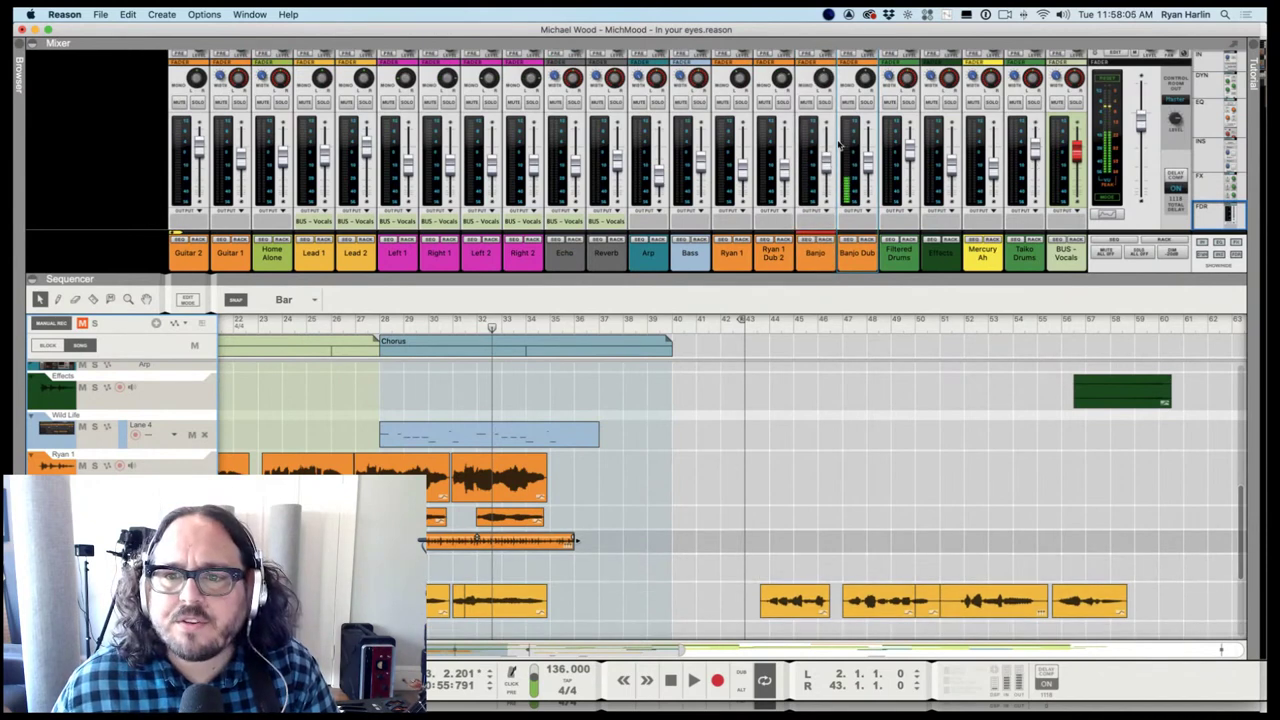
Pan the Banjo channel to -37 and check it by playing the chorus from bar 28
left_click(826, 80)
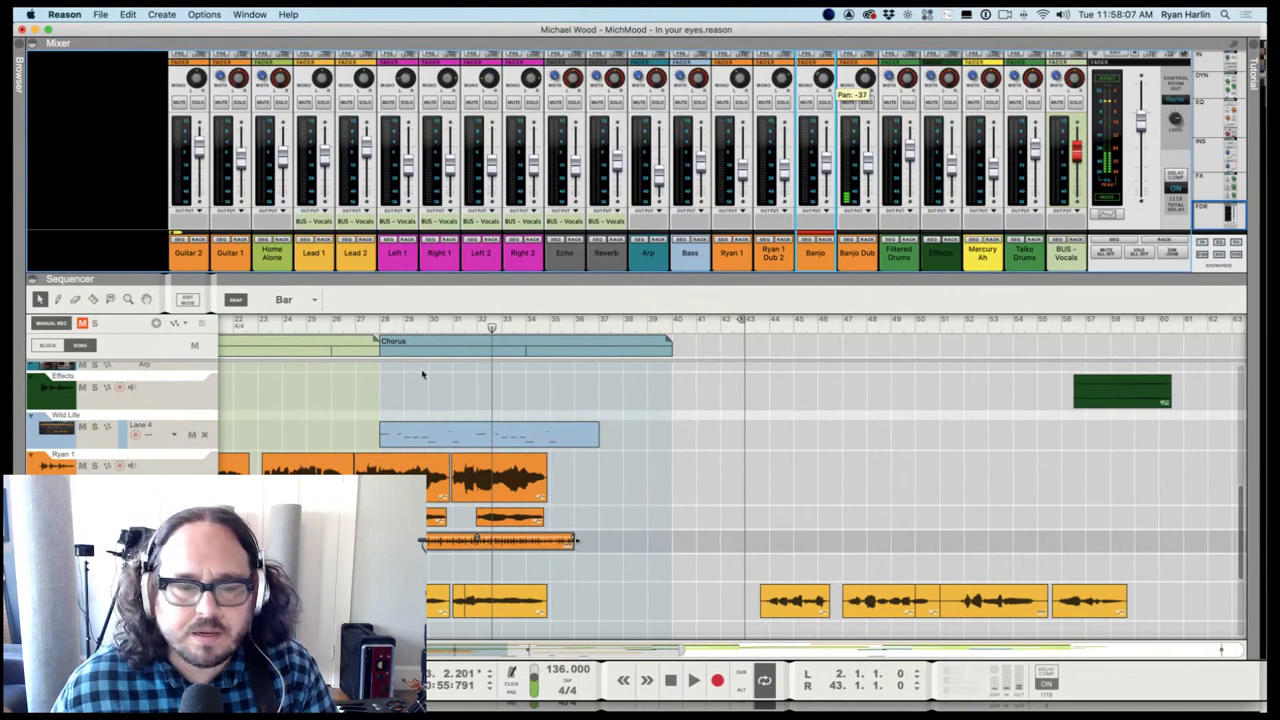
left_click(379, 322)
key("space")
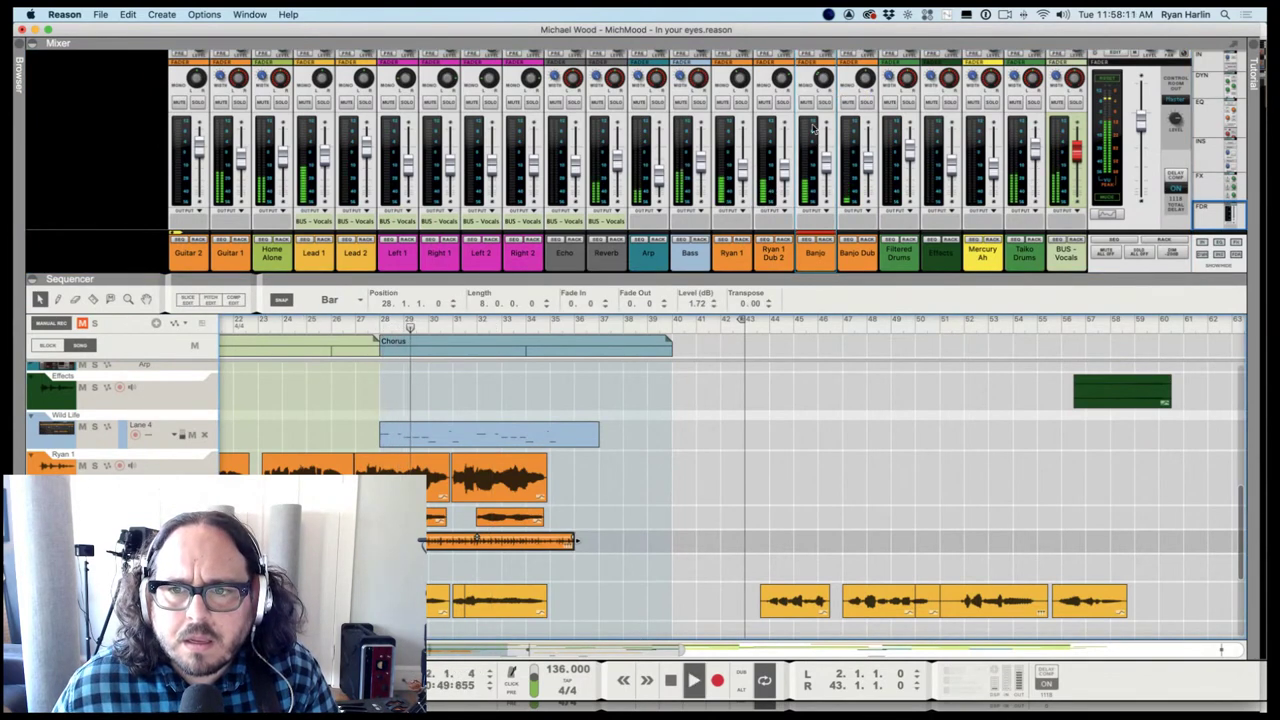
key("space")
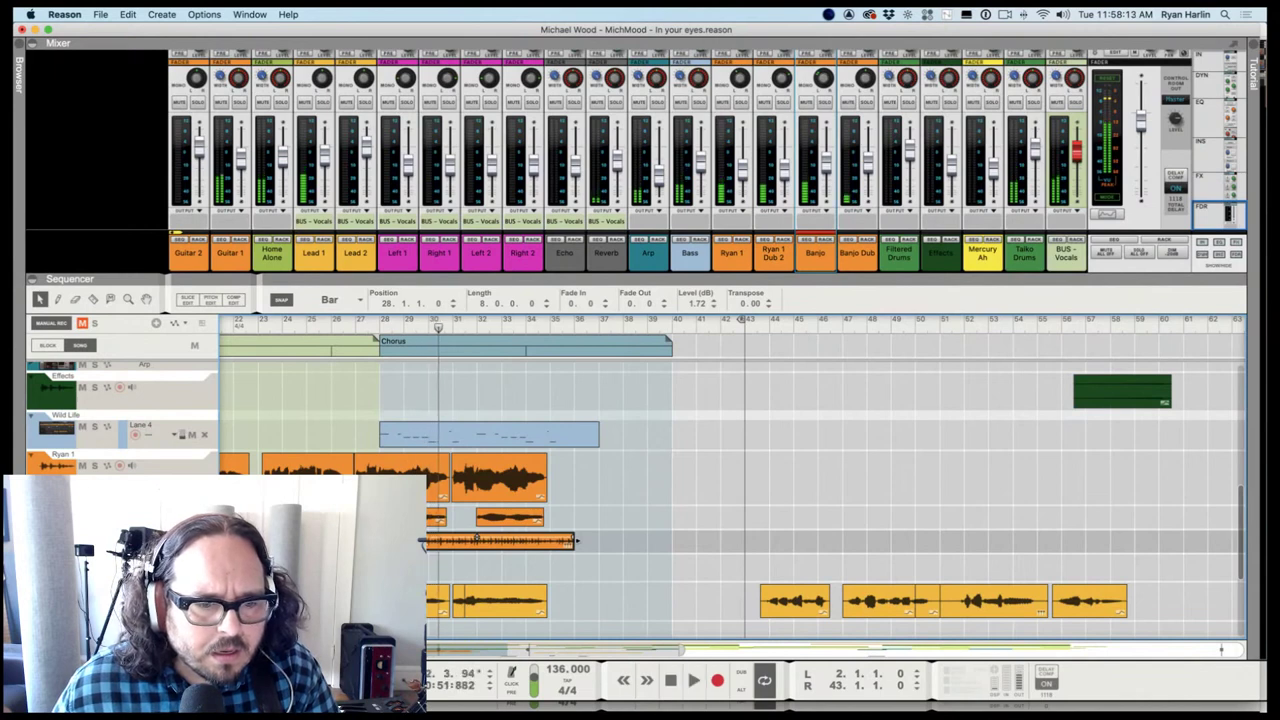
left_click(380, 322)
key("space")
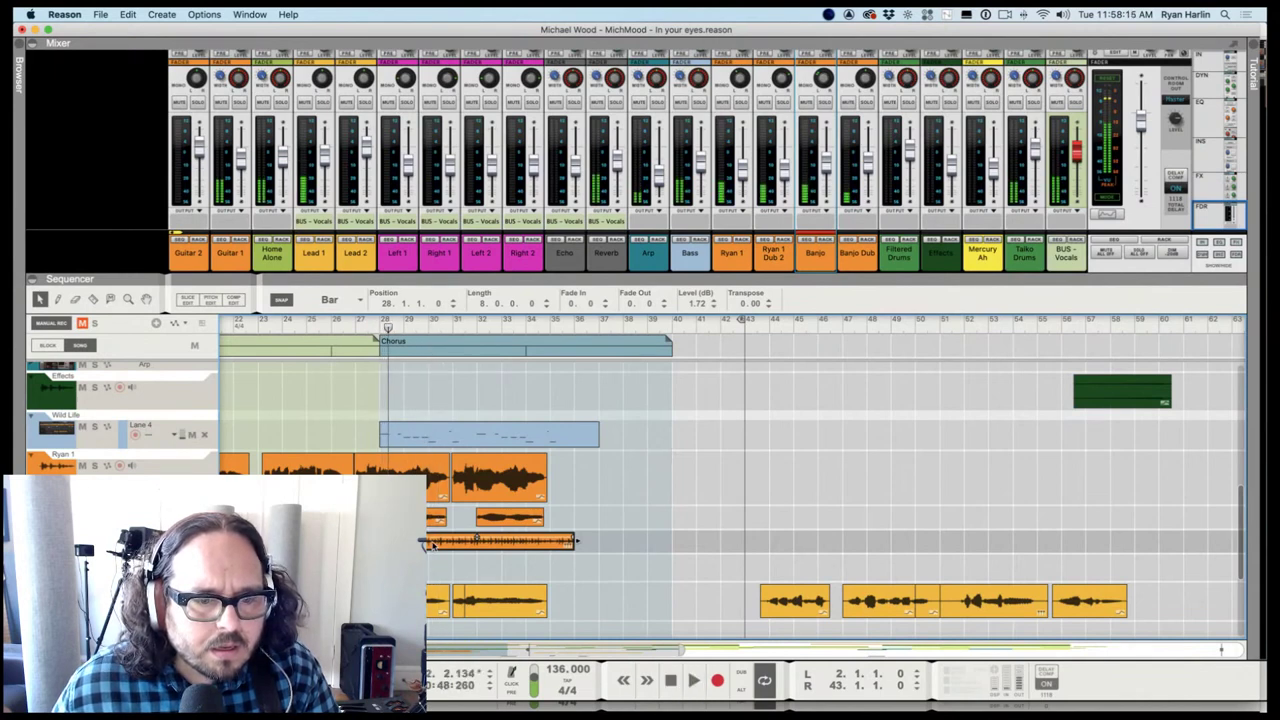
Open the Banjo clip for slice editing and solo the track to listen for off-beat notes from bar 28
double_click(432, 542)
scroll(478, 533, "up", 8)
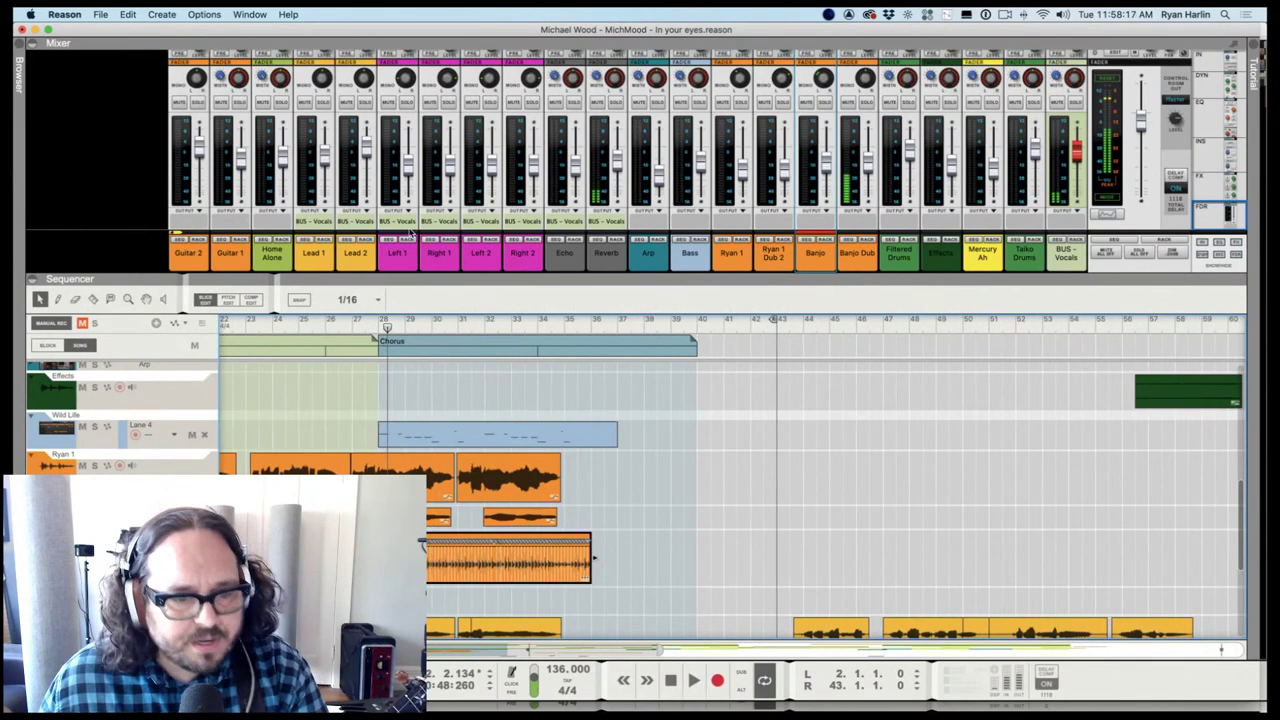
scroll(478, 533, "up", 5)
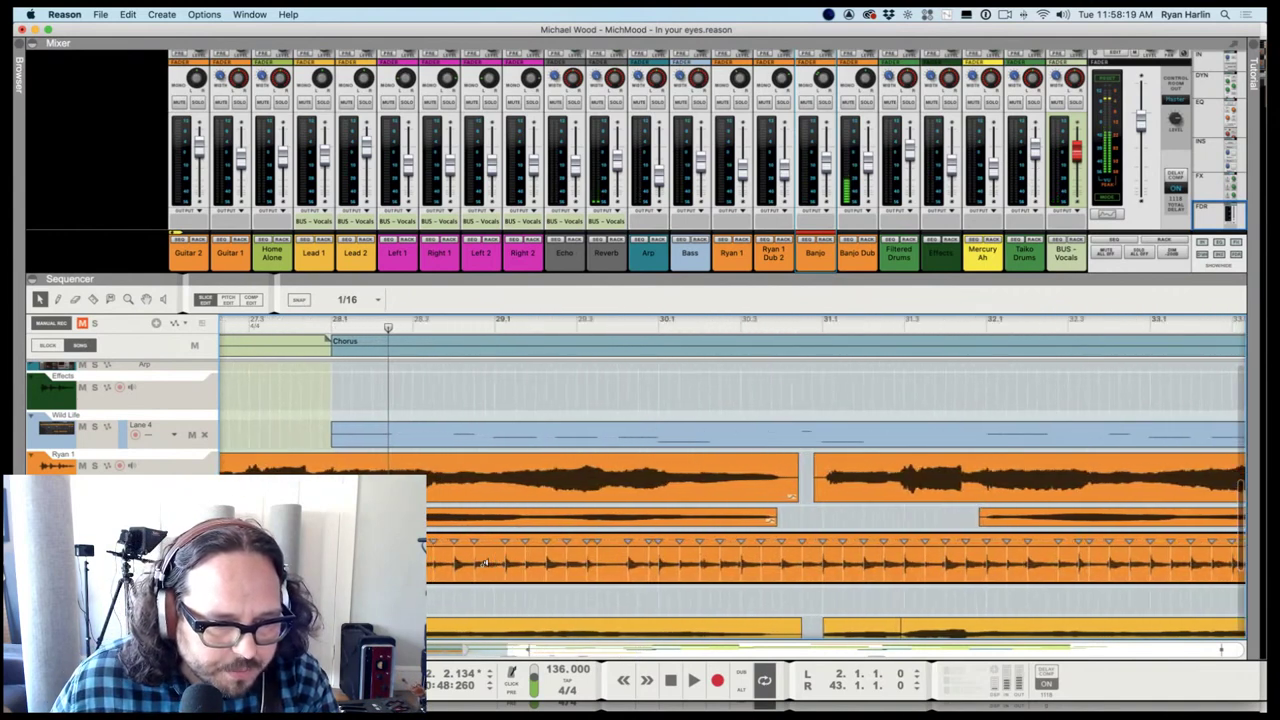
key("space")
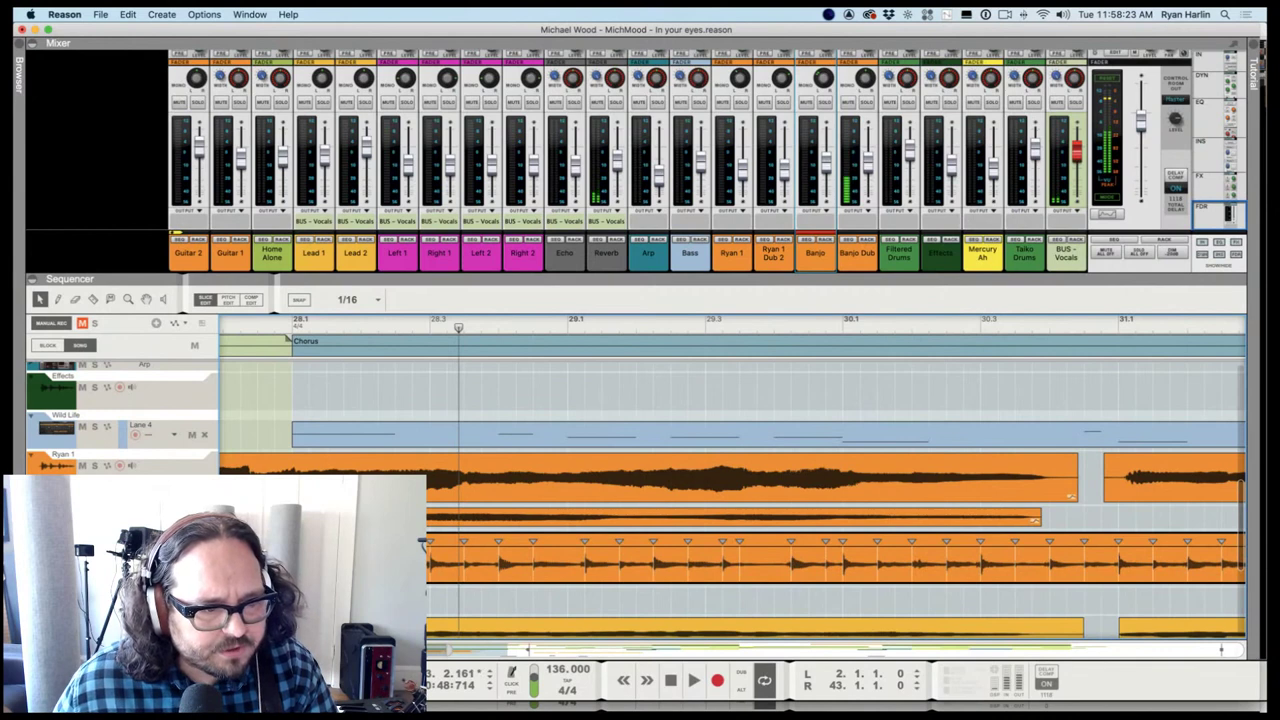
left_click(290, 327)
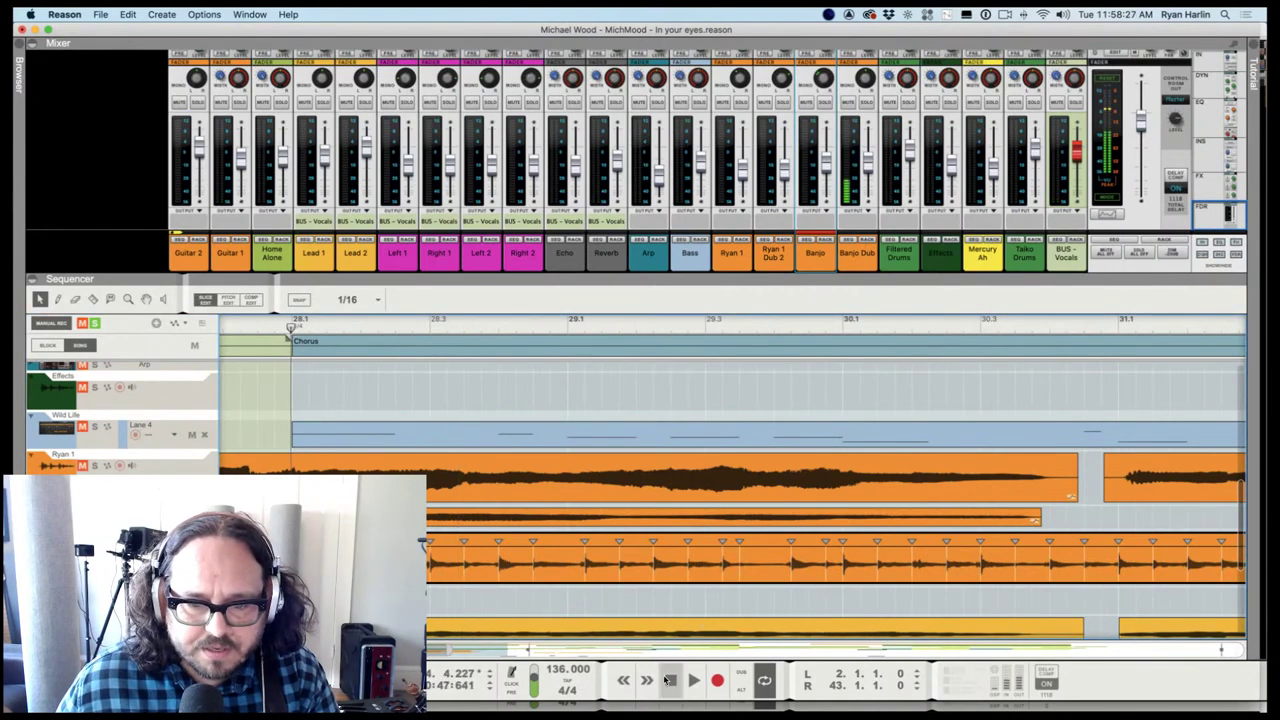
key("space")
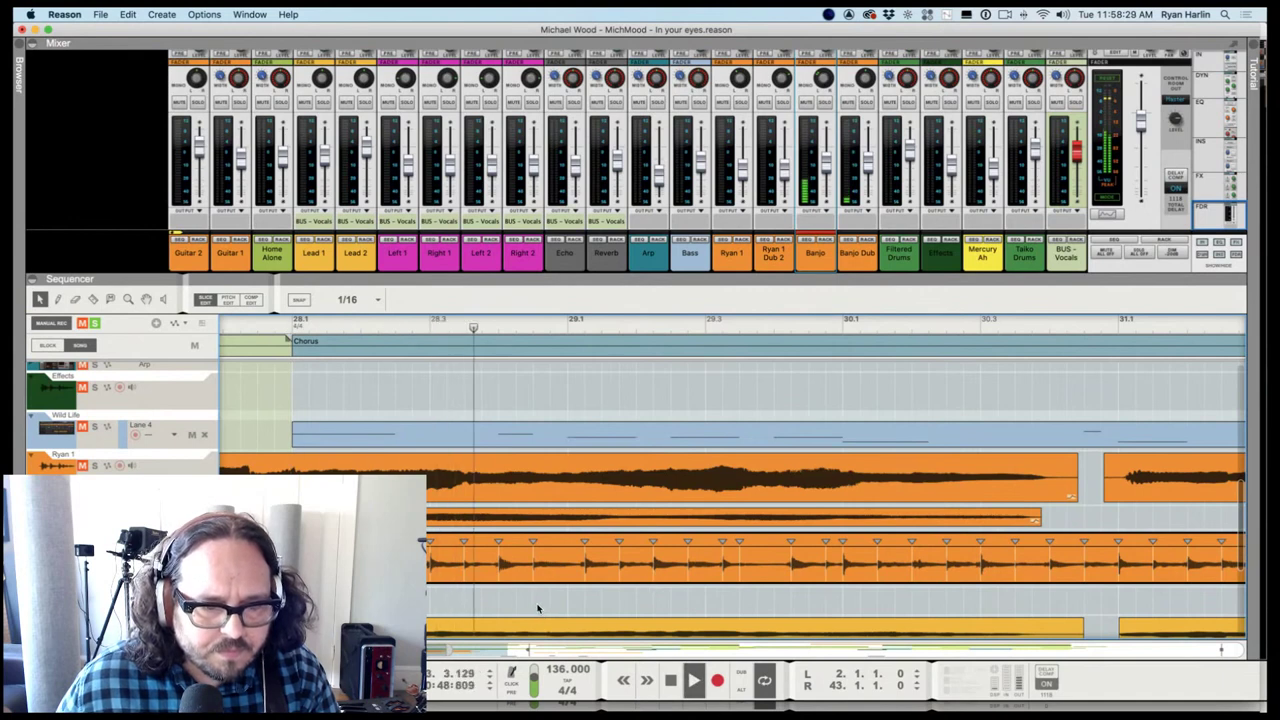
key("space")
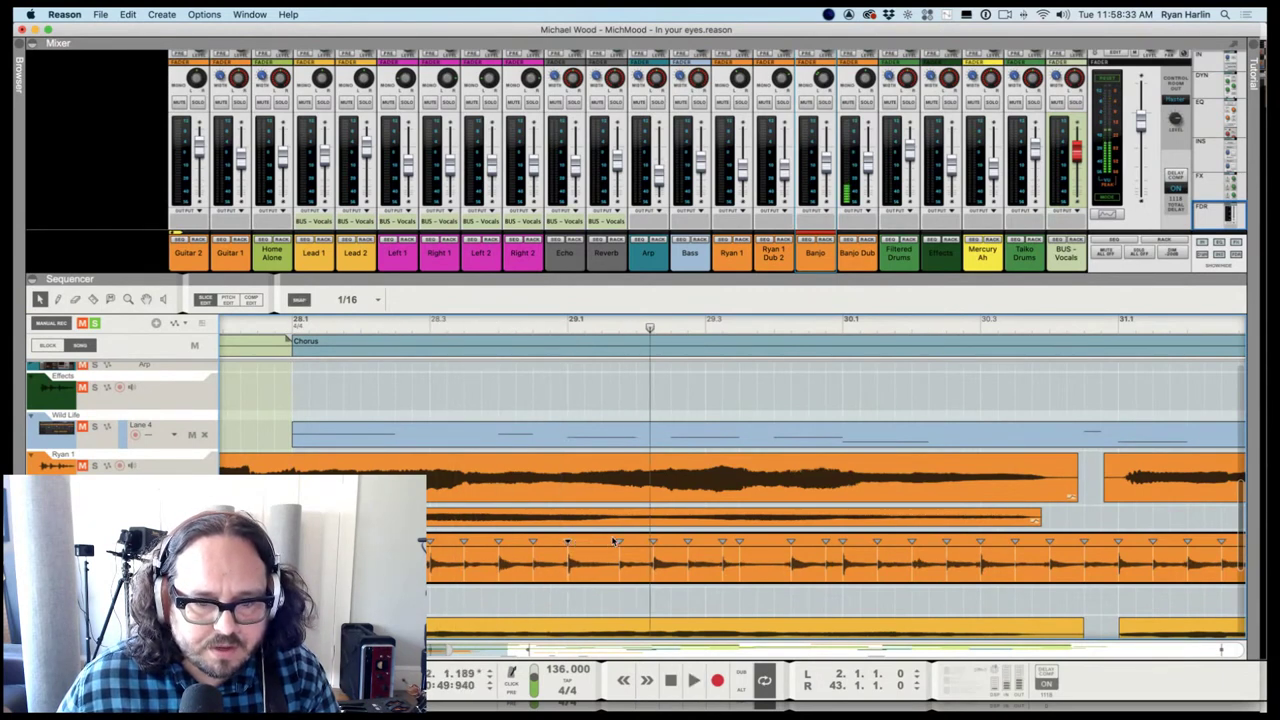
Move the off-beat Banjo slices between bars 29 and 30 onto the 1/16 grid, replaying to check the timing
left_click(565, 319)
key("space")
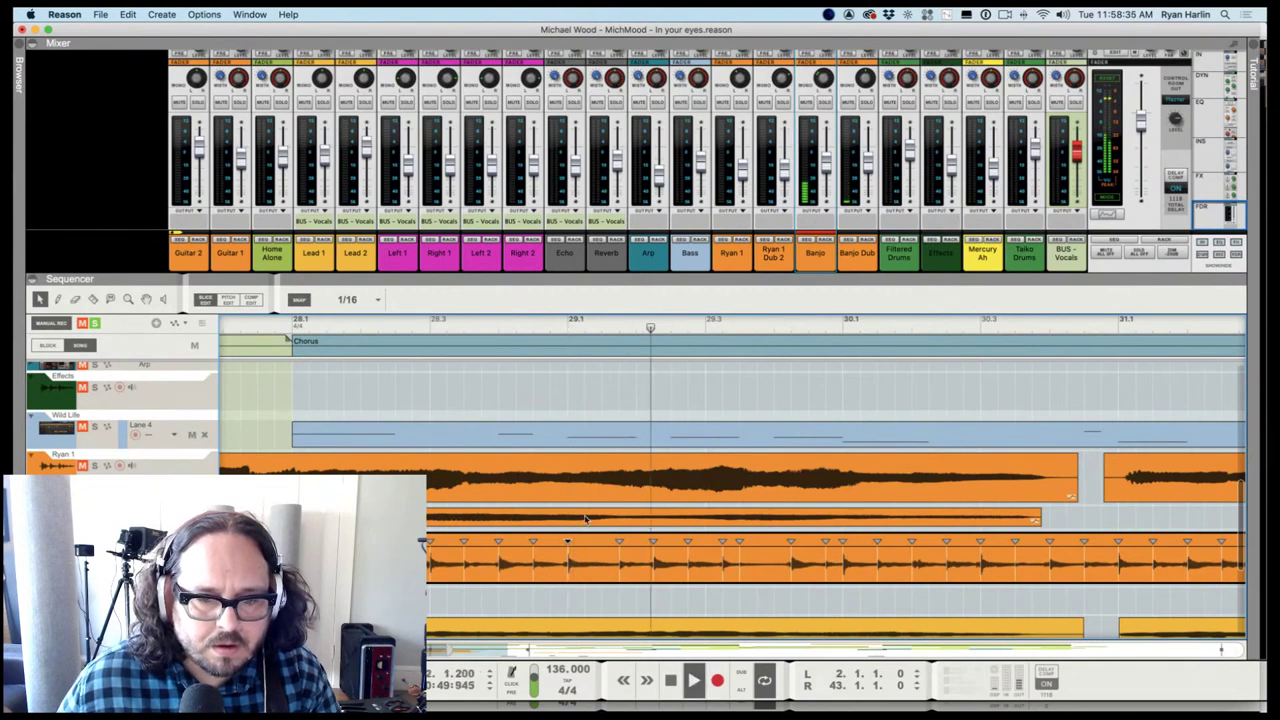
key("space")
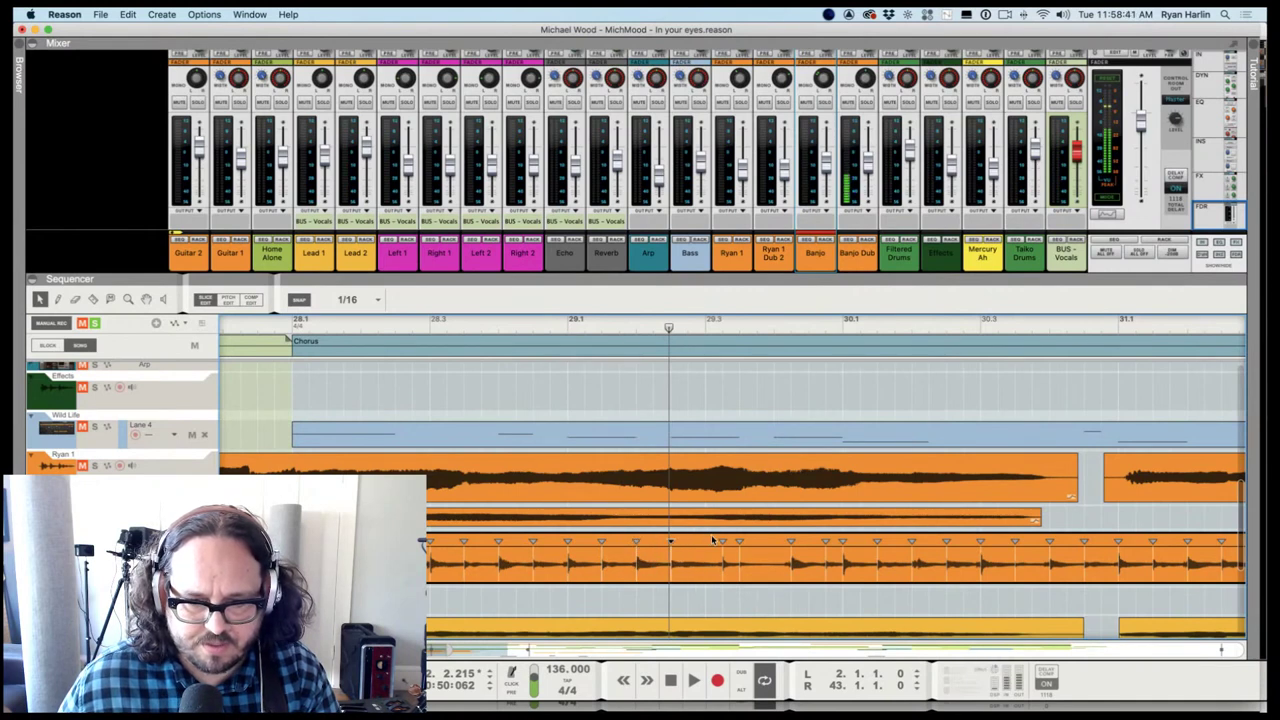
left_click(295, 324)
key("space")
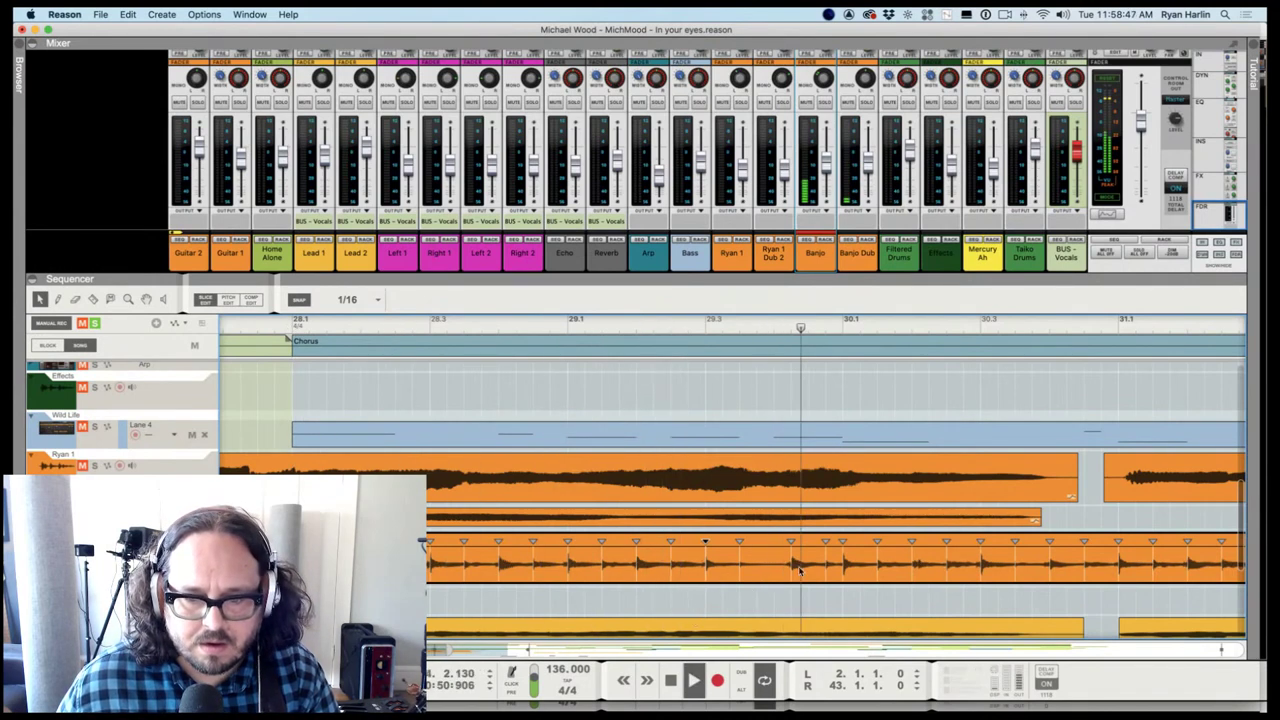
key("space")
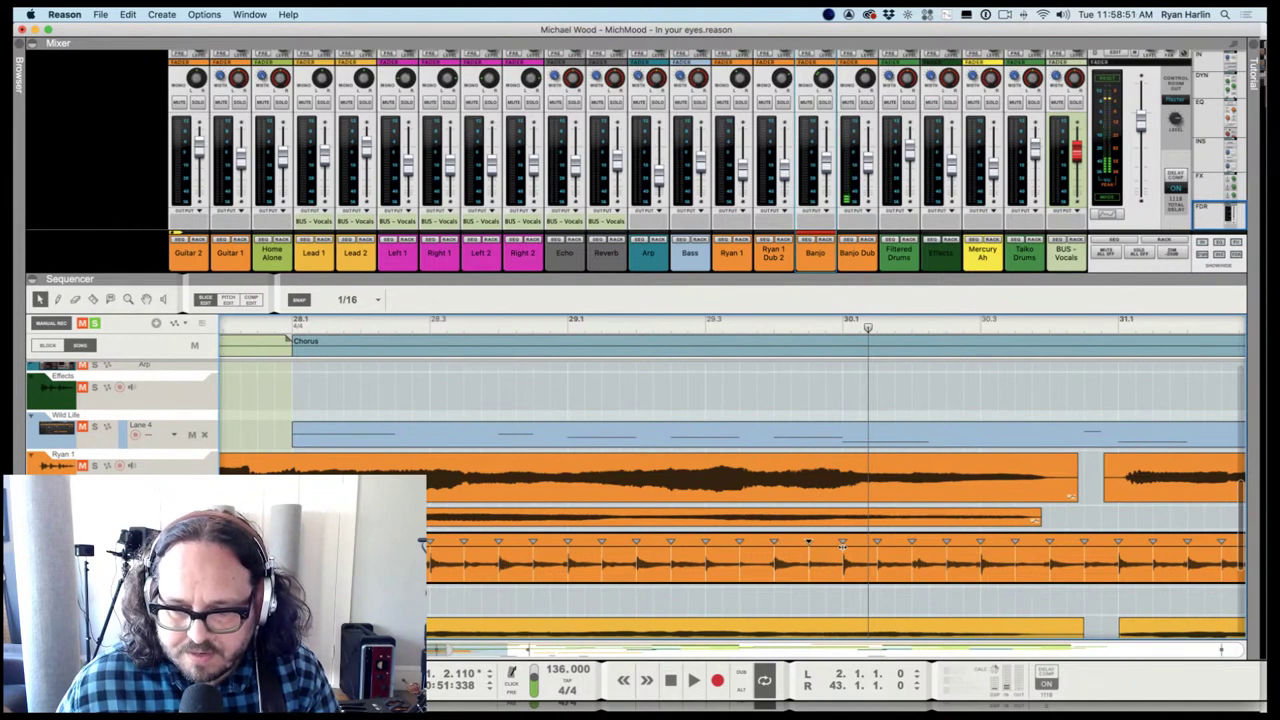
Continue playing the soloed Banjo clip and correct the slice timing up to about the middle of bar 32
left_click(509, 323)
key("space")
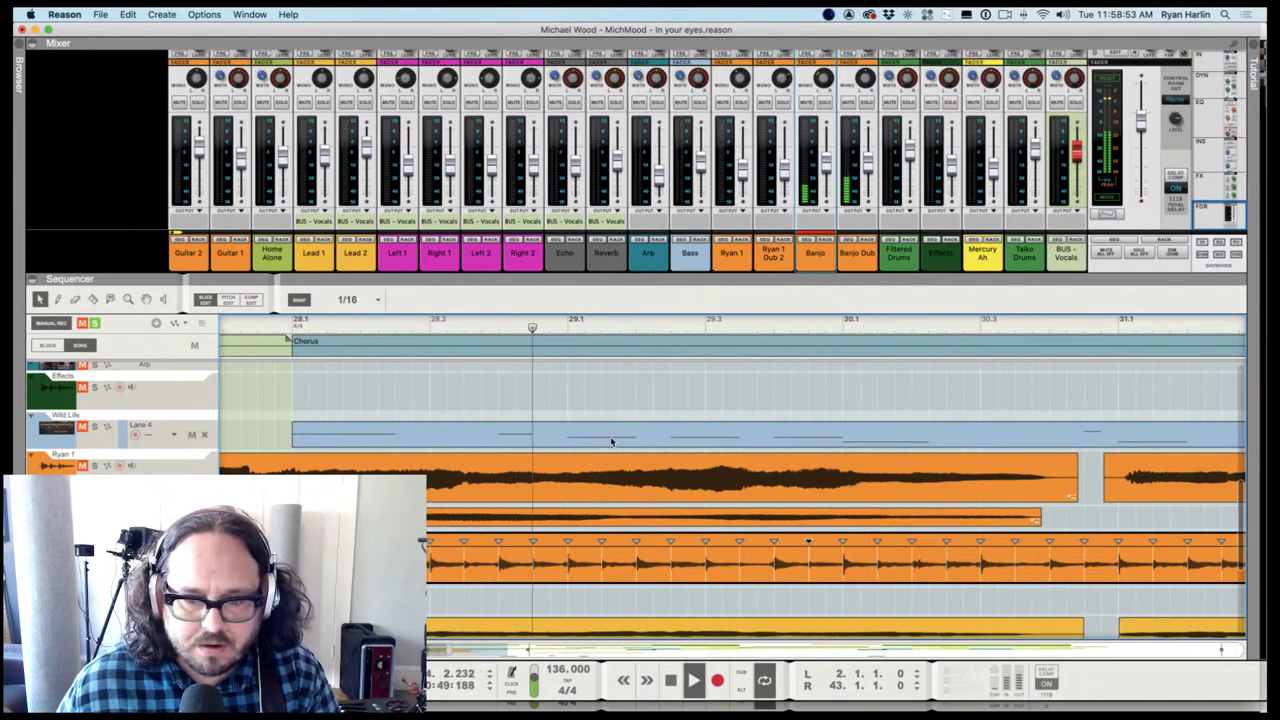
scroll(793, 556, "down", 1)
scroll(793, 556, "down", 1)
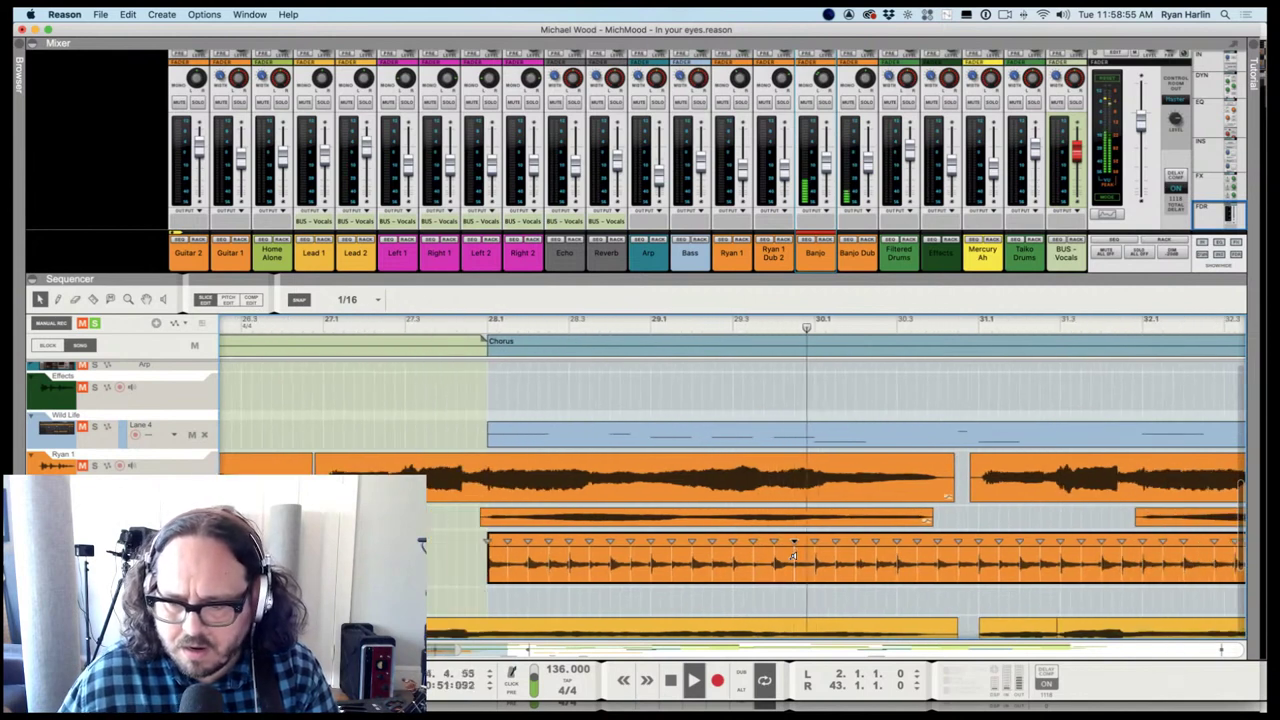
scroll(793, 556, "down", 2)
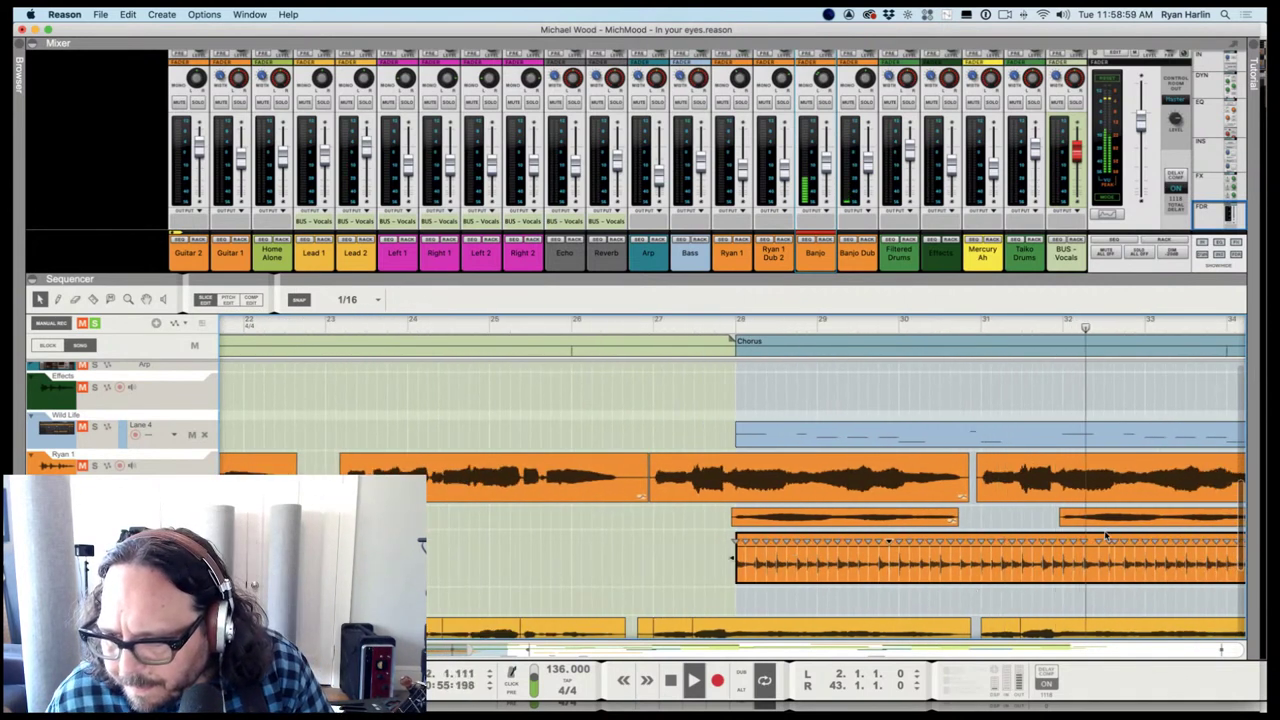
key("space")
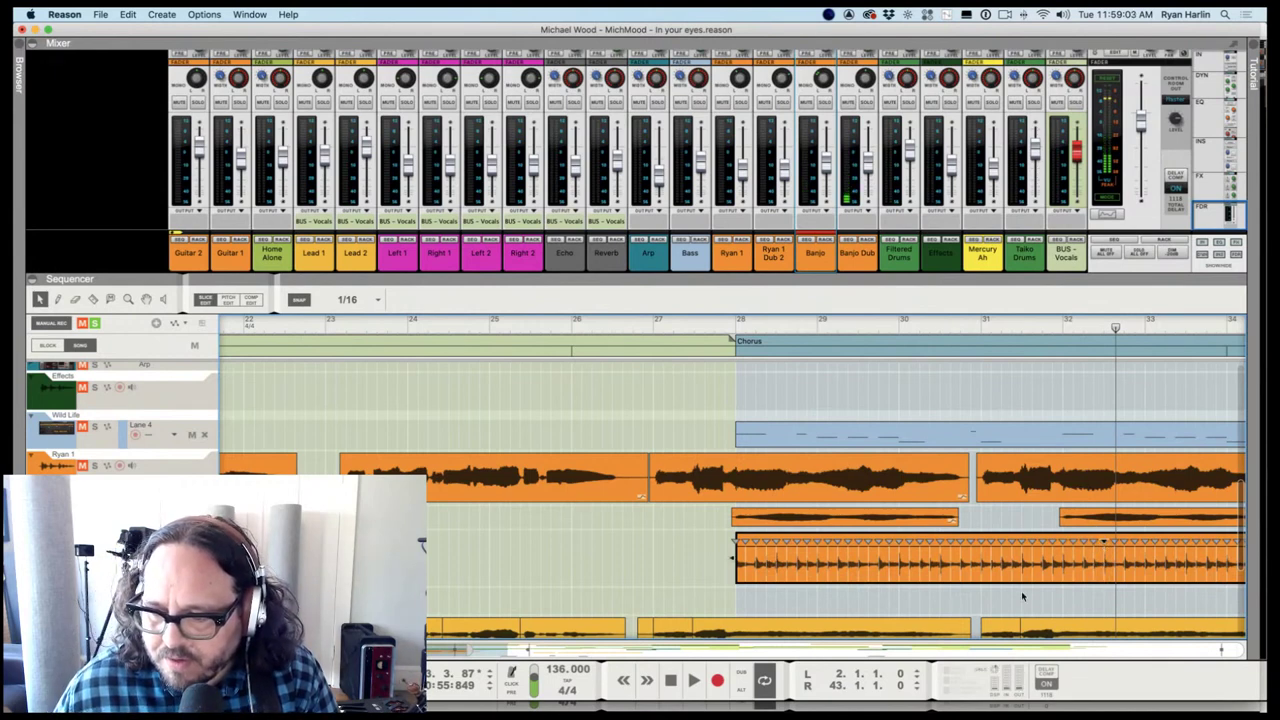
Play the corrected Banjo part from just before bar 28, clearing the solo to hear it with the full mix
scroll(432, 652, "right", 6)
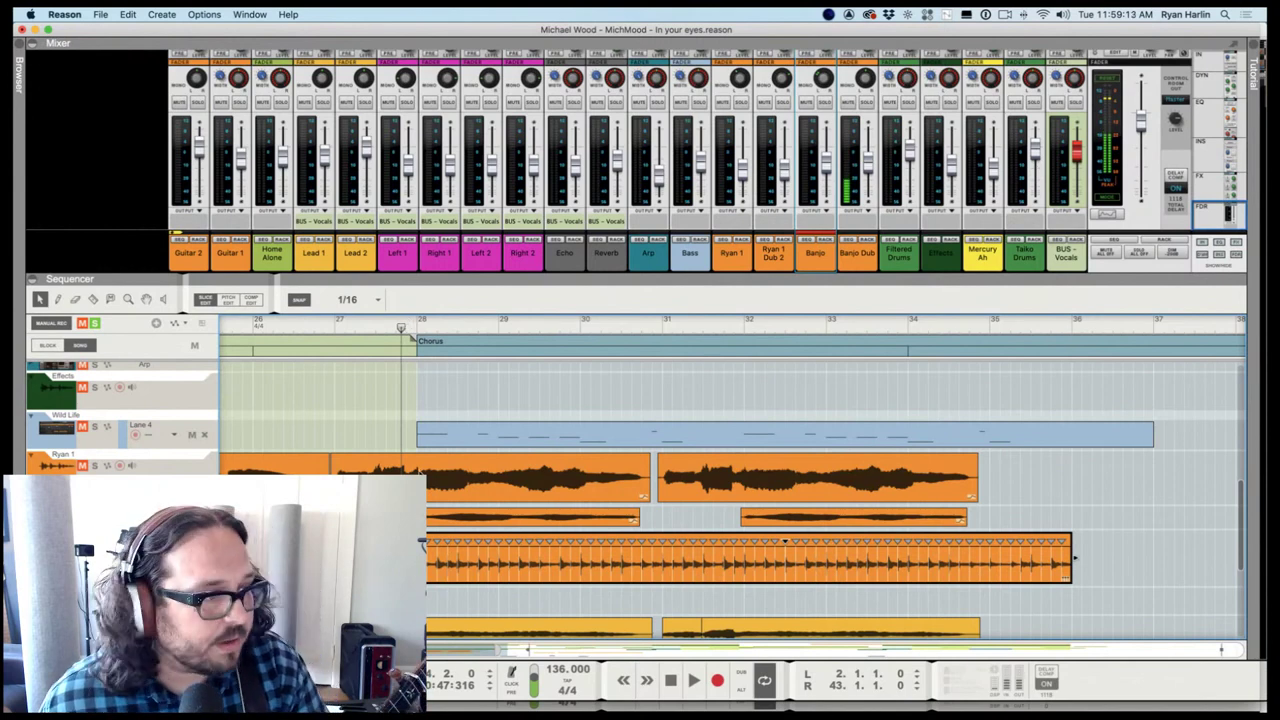
key("space")
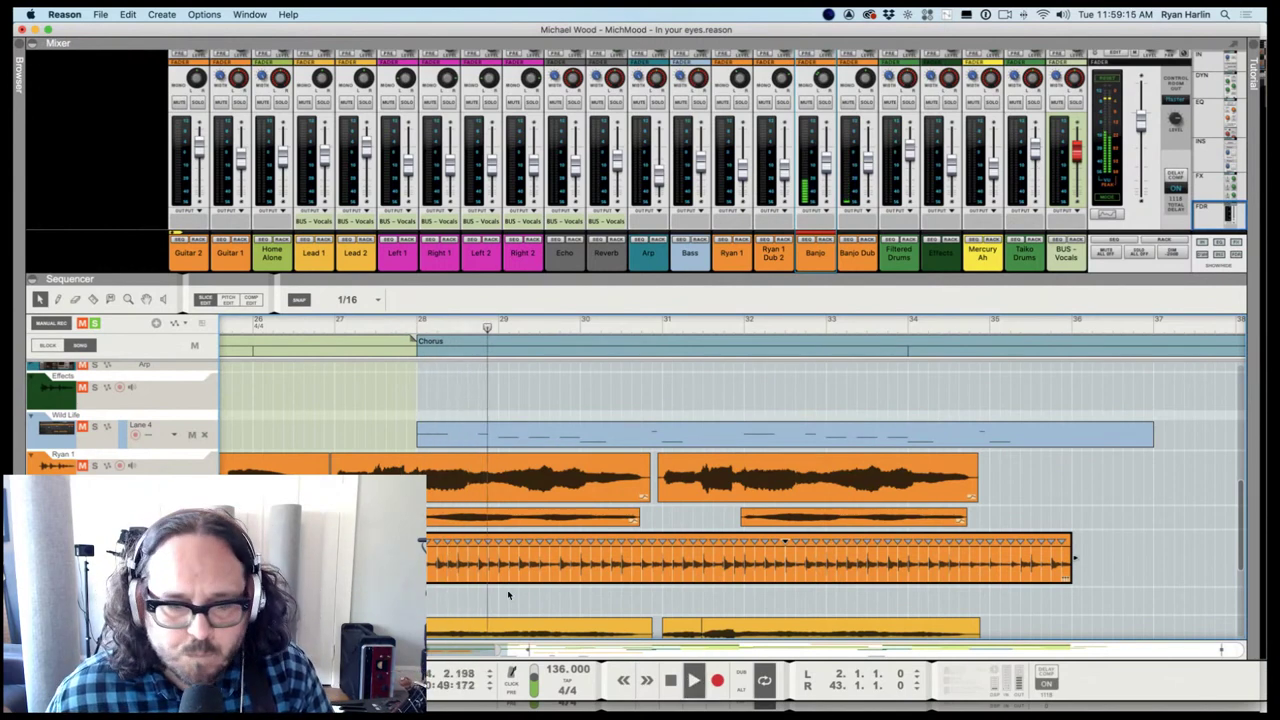
key("Up")
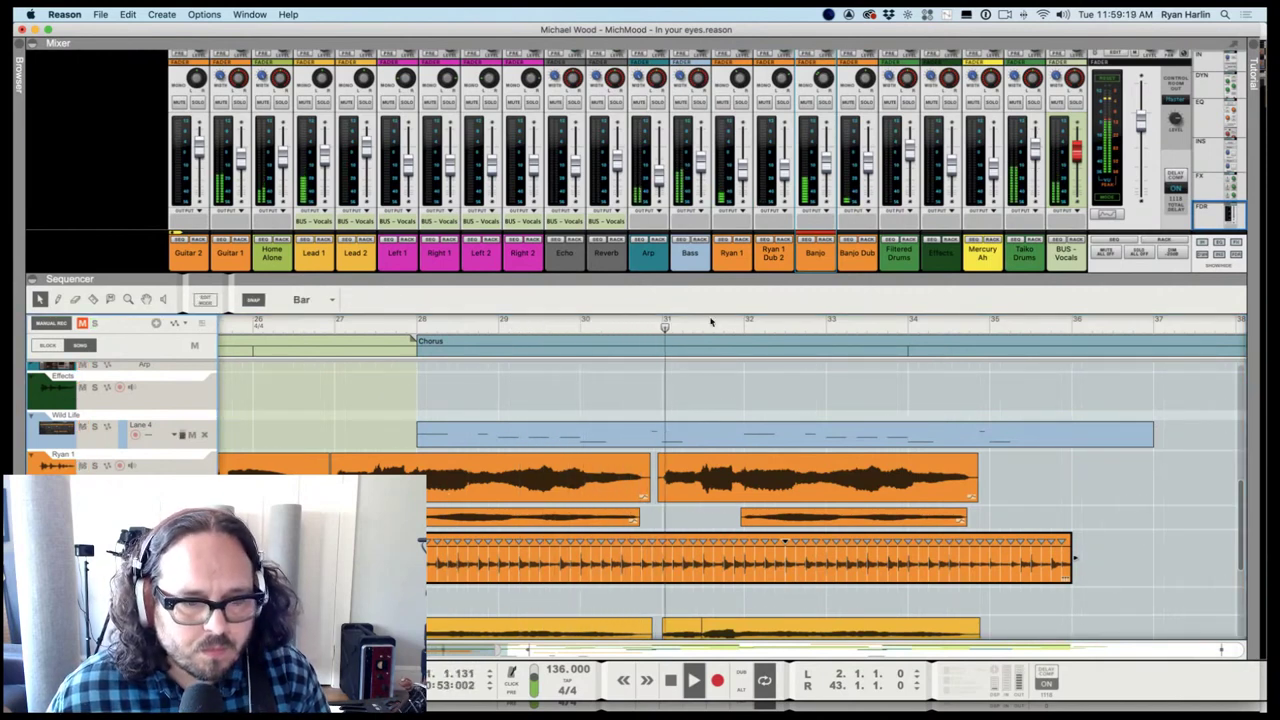
mouse_move(823, 87)
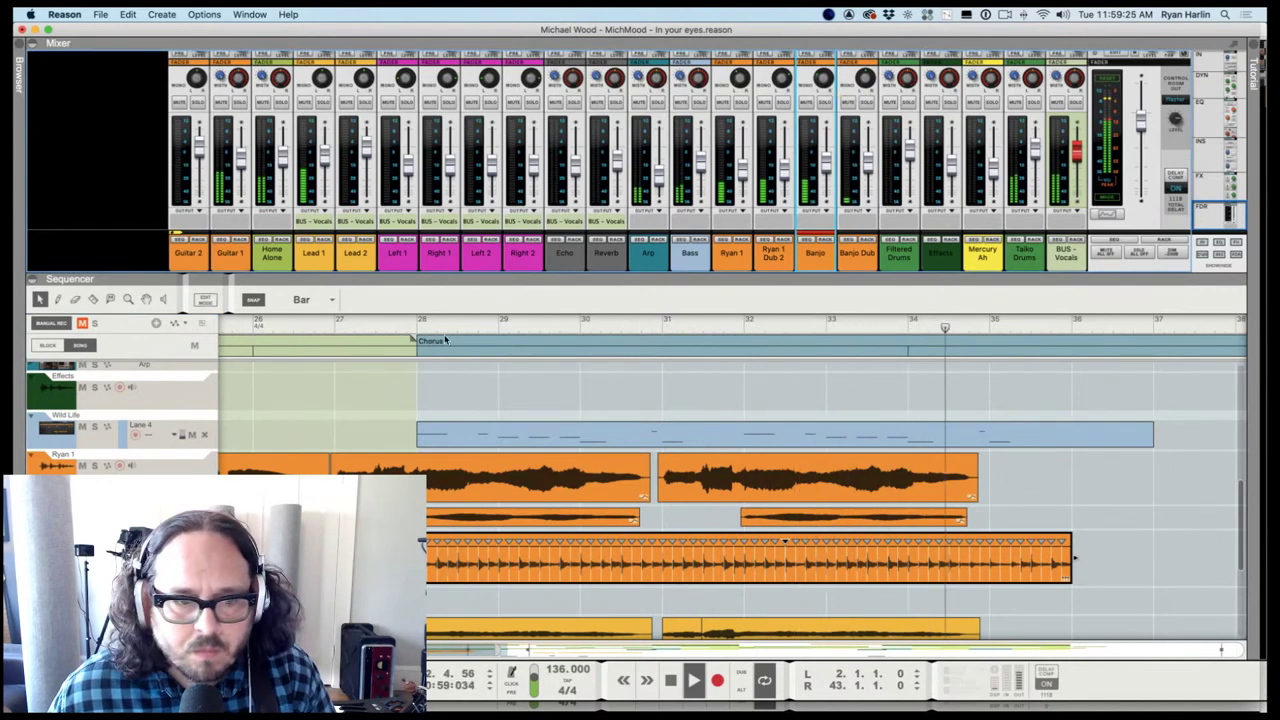
left_click(406, 328)
key("space")
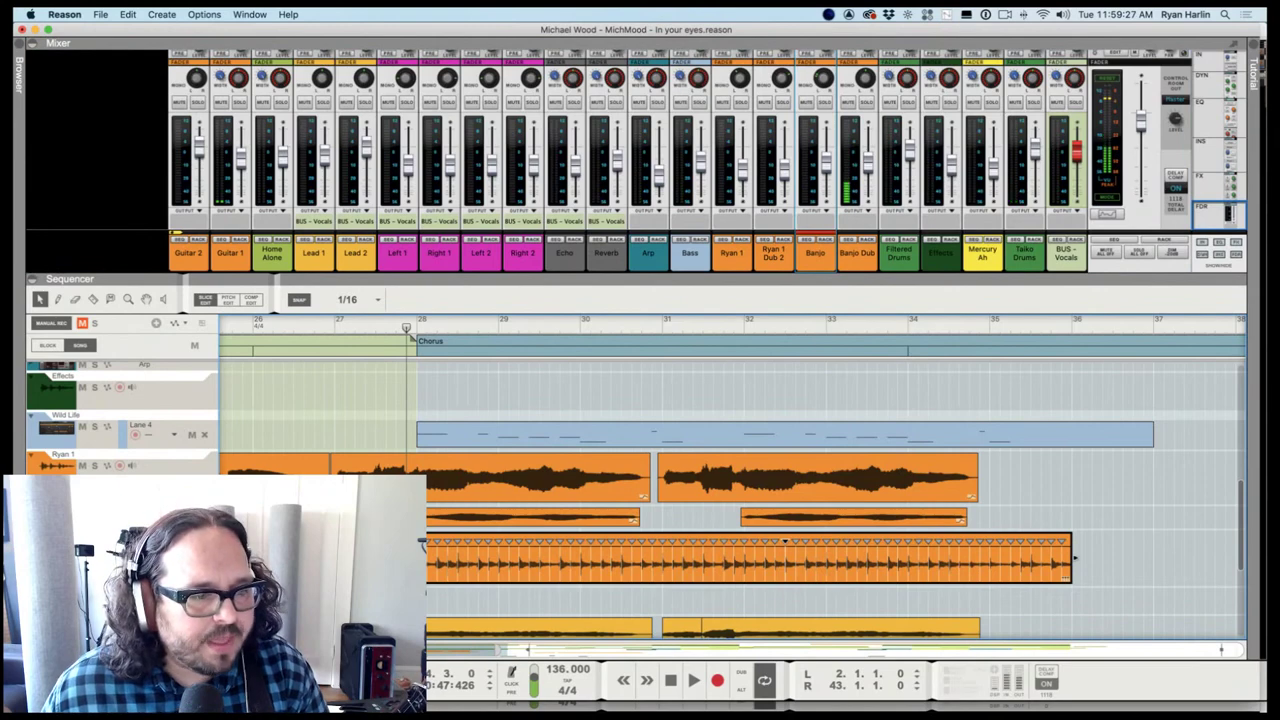
Show the mixer's send section and enable send 4, Warm Echo, on the Banjo channel
key("F5")
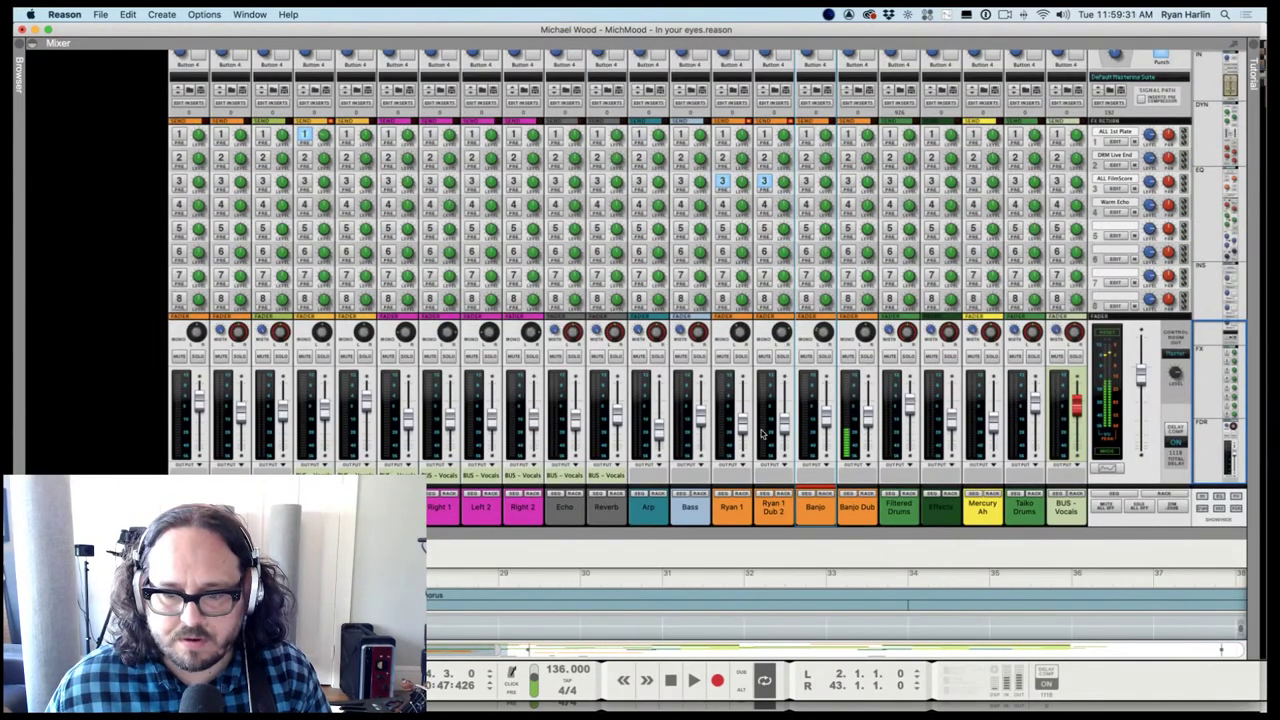
left_click(806, 204)
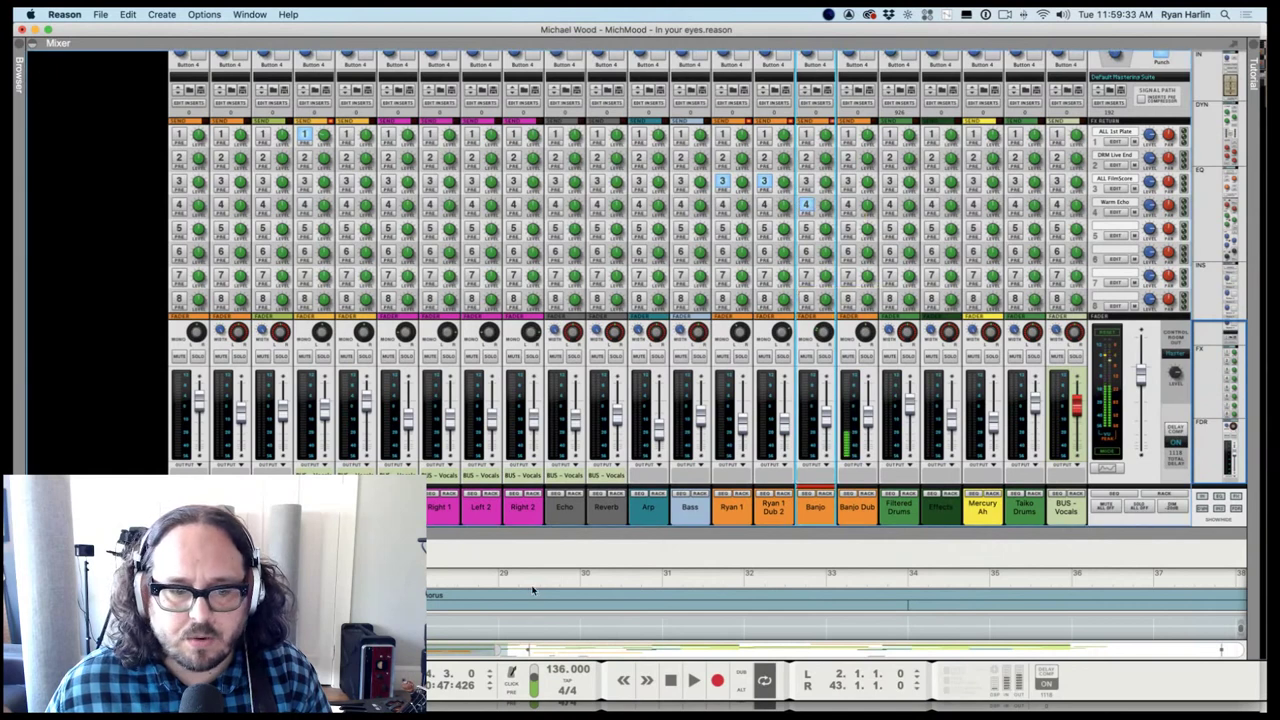
Play the chorus with the Banjo channel soloed to hear its Warm Echo send, then clear the solo
key("space")
left_click(825, 356)
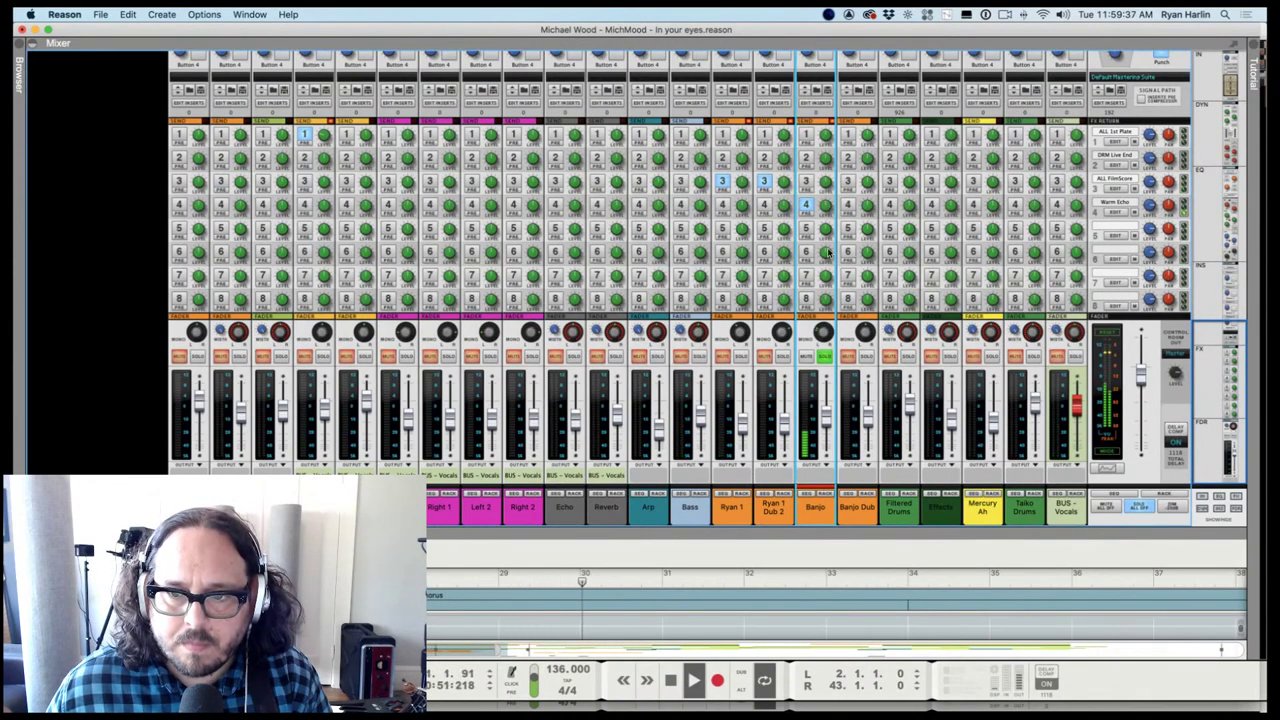
left_click(826, 356)
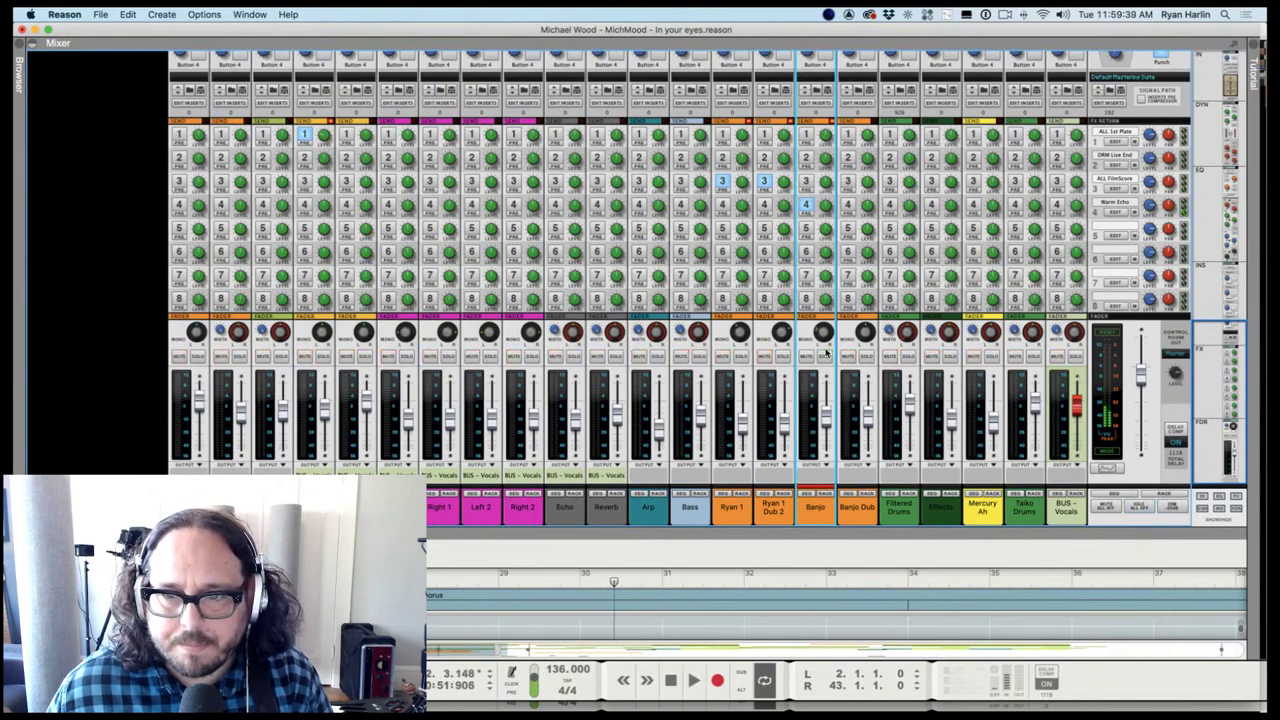
Switch the Banjo channel from send 4, Warm Echo, to send 1, ALL 1st Plate, and check it briefly in solo
left_click(815, 205)
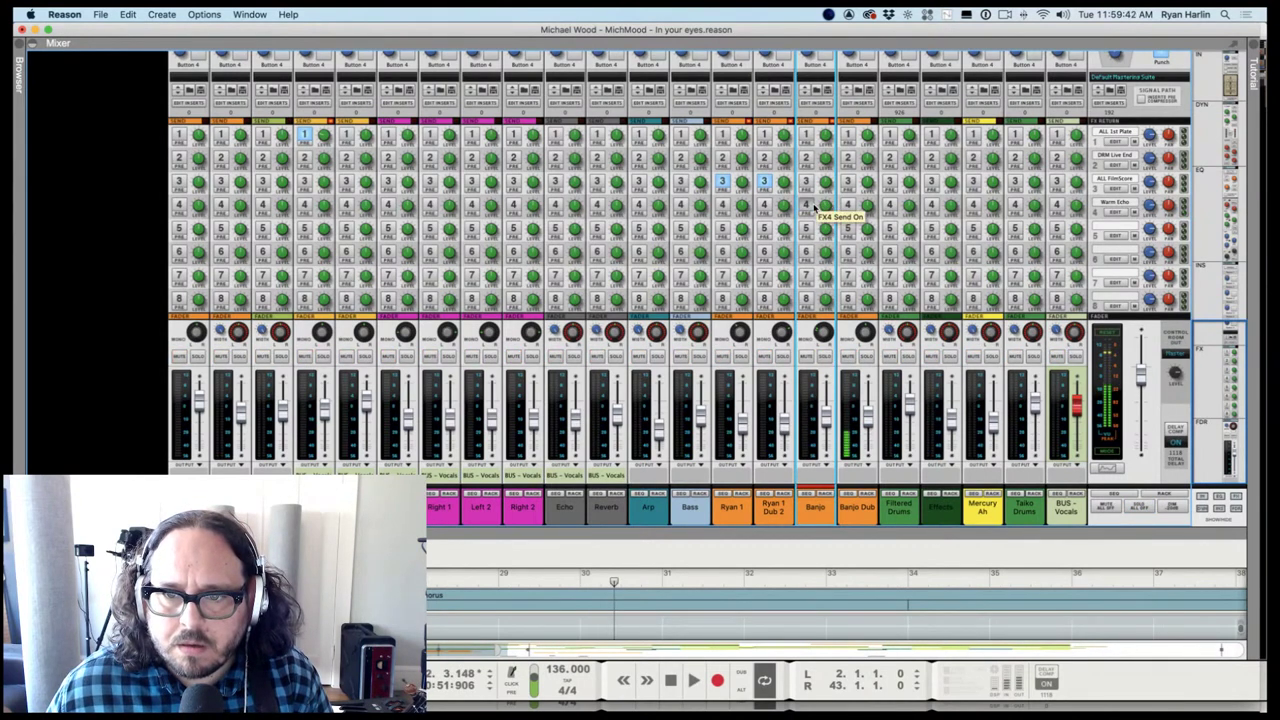
left_click(806, 135)
left_click(823, 356)
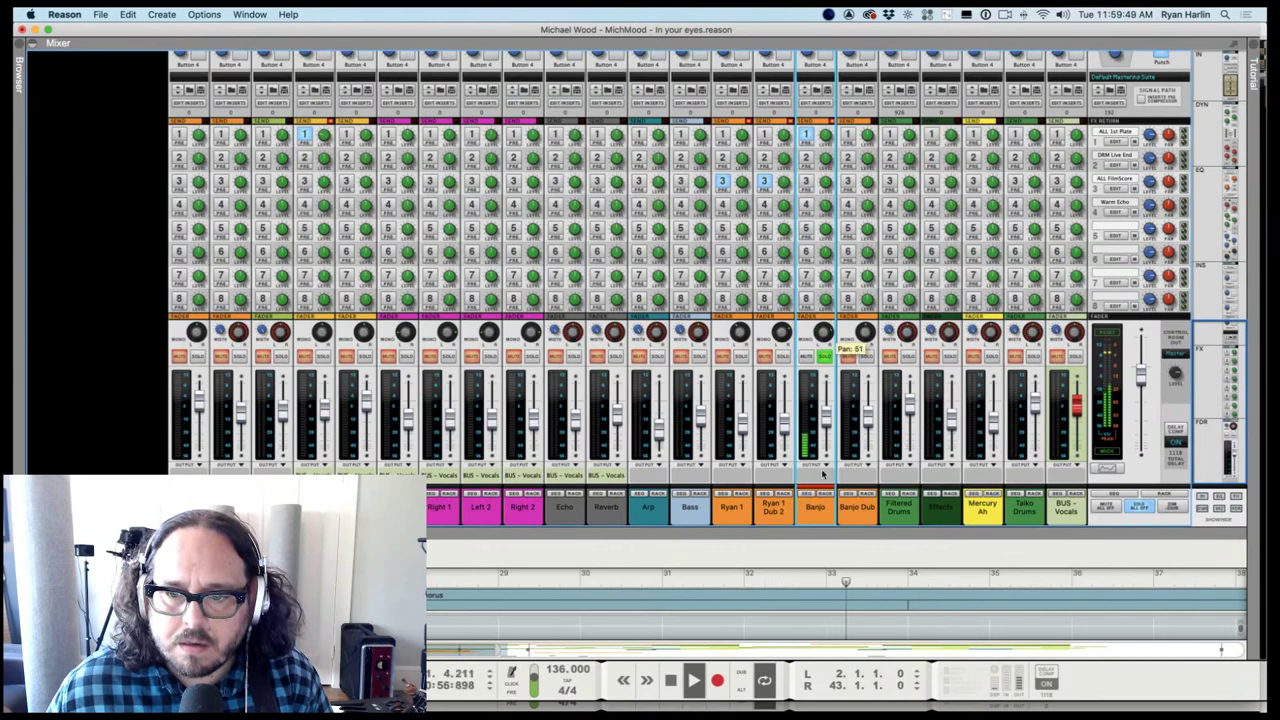
left_click(823, 356)
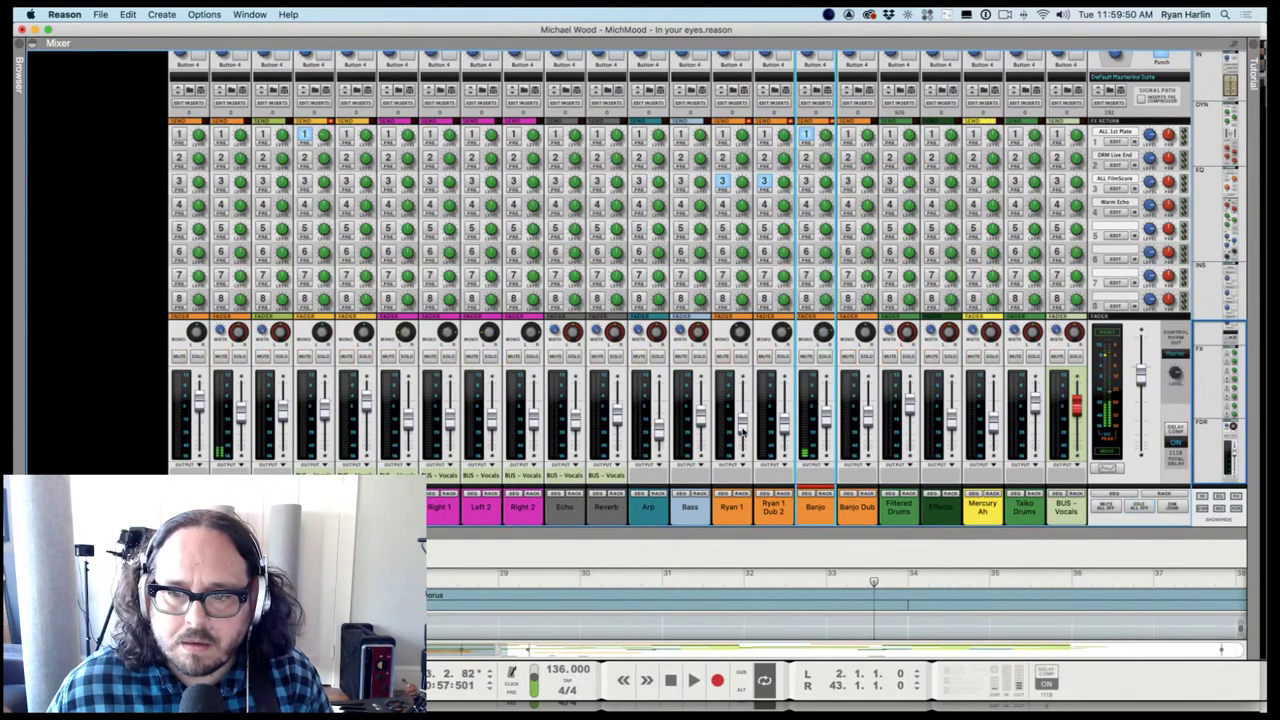
Return to the sequencer and leave the Banjo clip's slice editing, keeping the surrounding arrangement in view
left_click(633, 541)
left_click(312, 184)
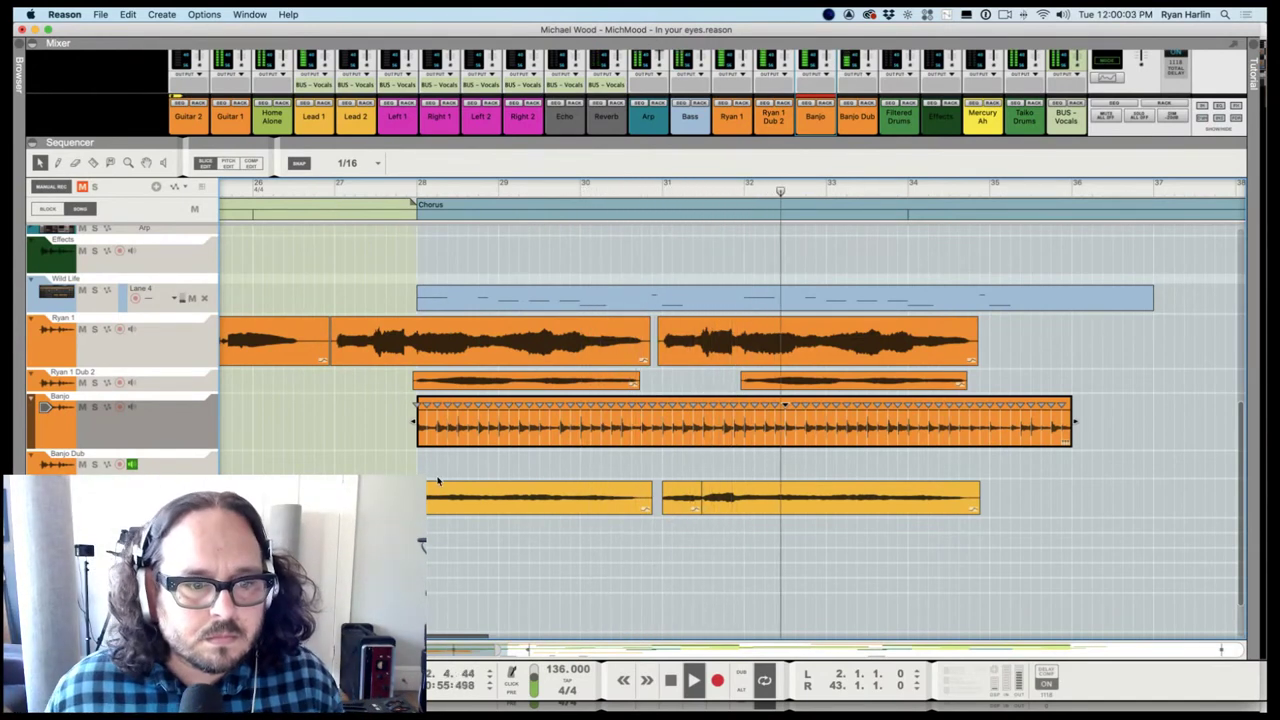
left_click(391, 451)
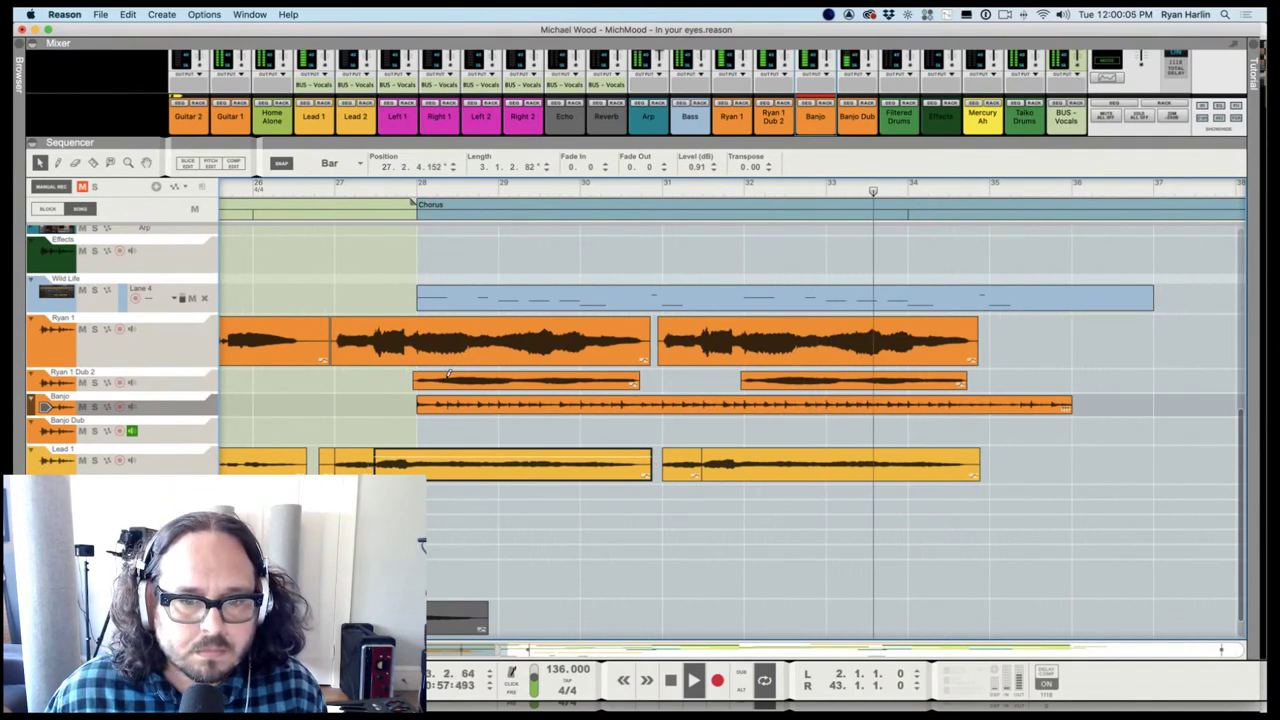
scroll(440, 373, "down", 2)
scroll(505, 418, "down", 4)
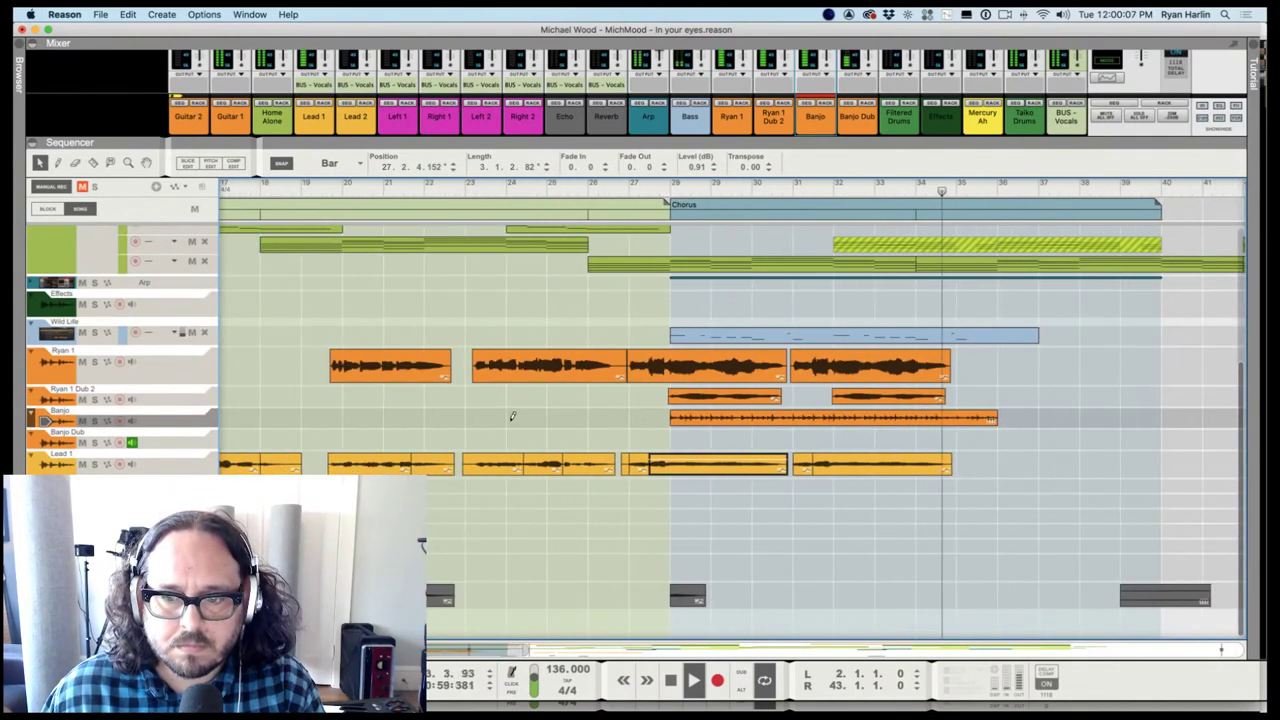
Set the transpose value of the Banjo clip in the chorus to -0.15
left_click(800, 418)
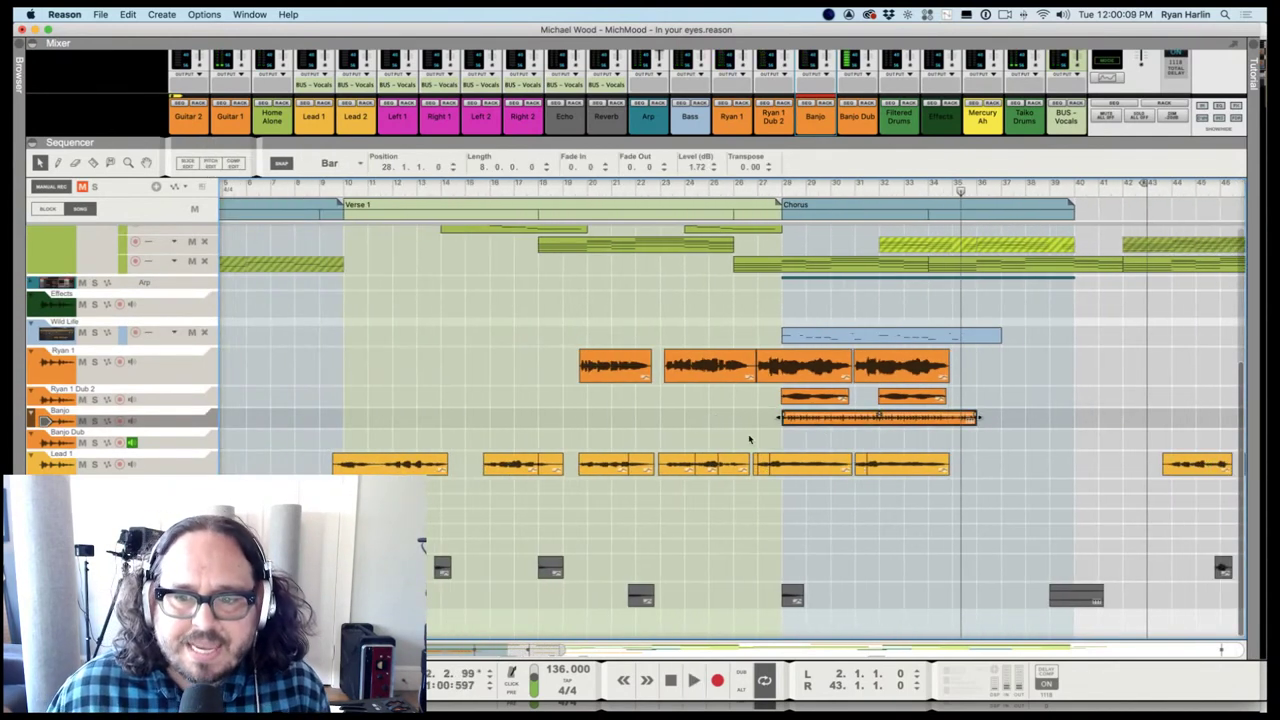
scroll(765, 415, "up", 2)
scroll(783, 397, "down", 1)
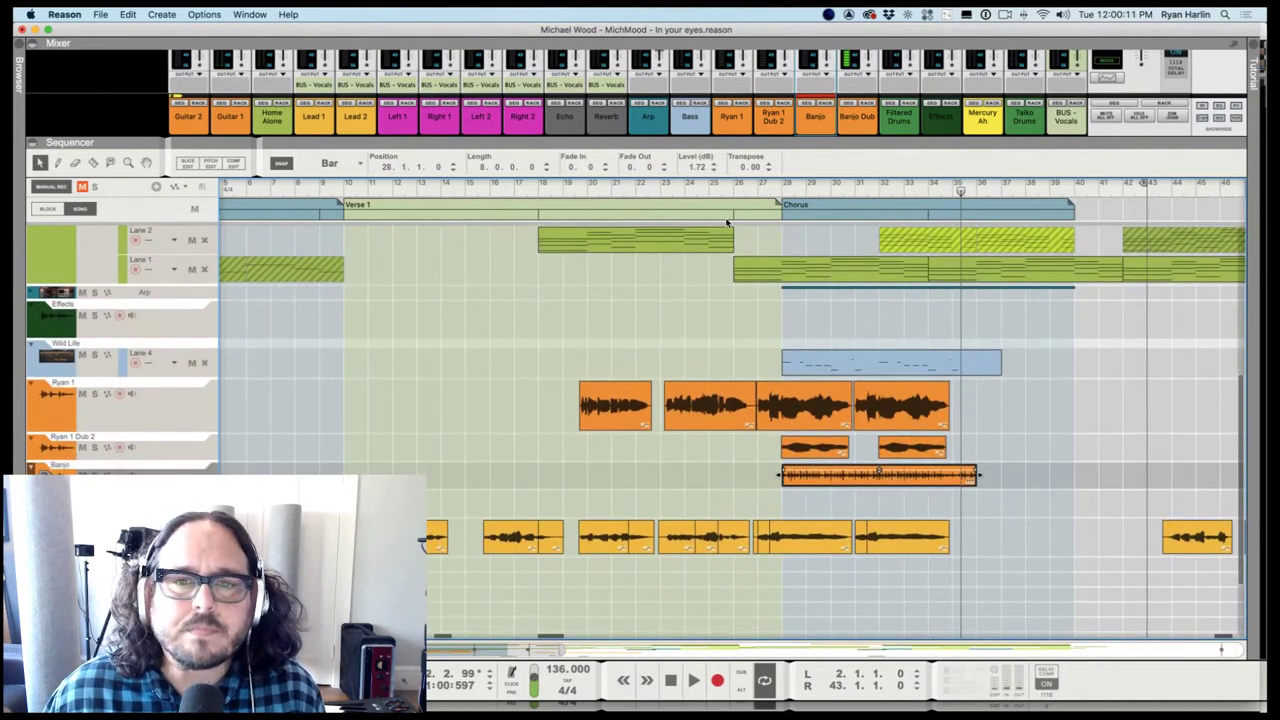
left_click_drag(757, 167, 762, 178)
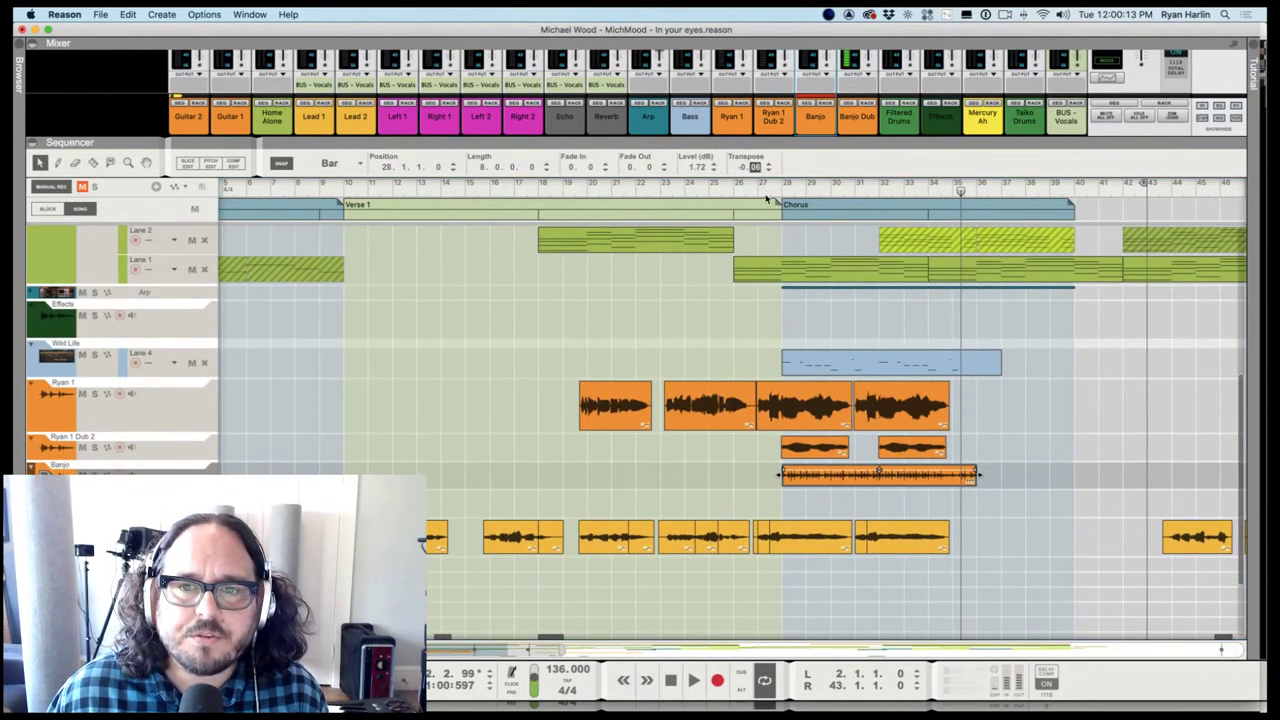
Play the chorus from bar 28 to hear the retuned Banjo clip with the full mix, then stop and reselect the clip
left_click(777, 188)
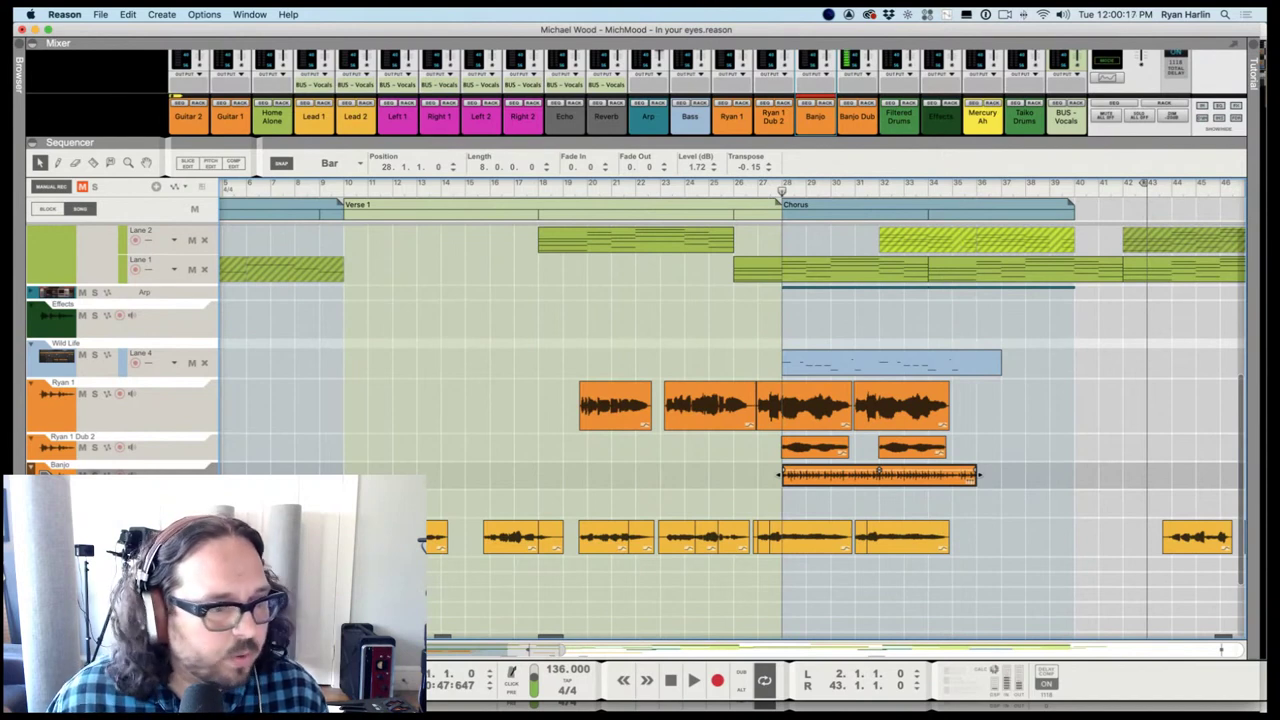
left_click(627, 341)
key("space")
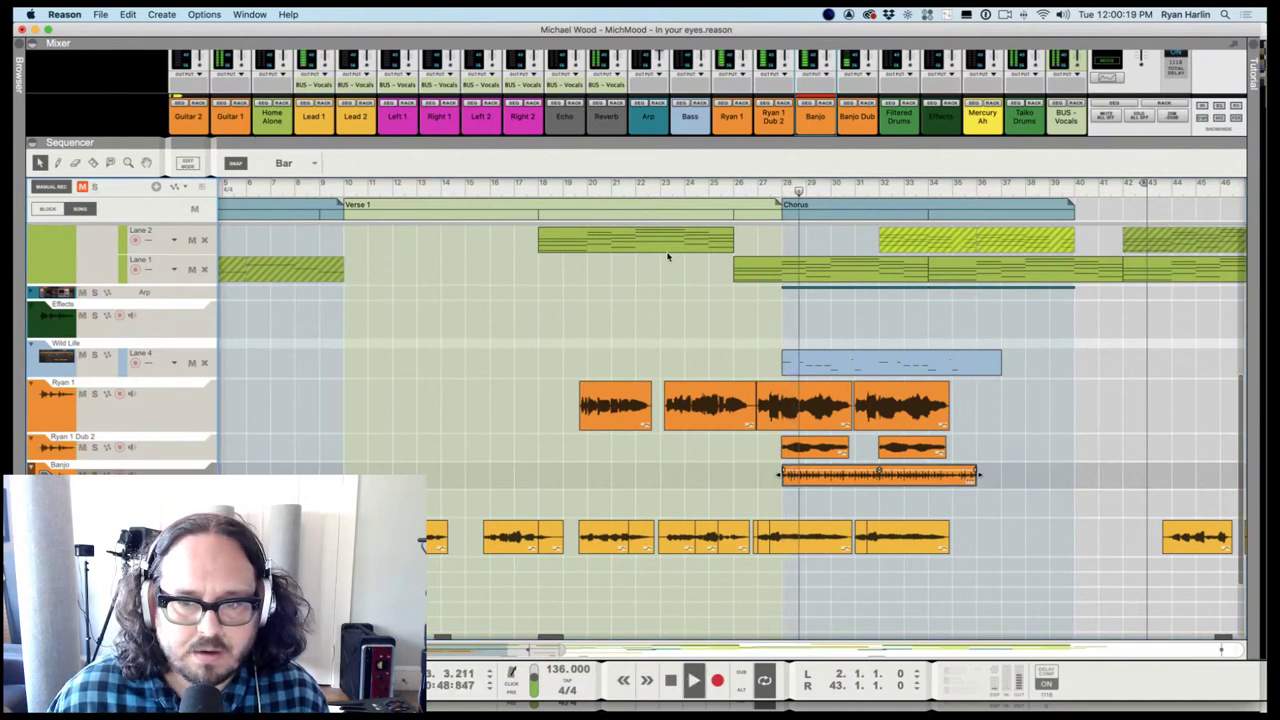
left_click(803, 481)
key("space")
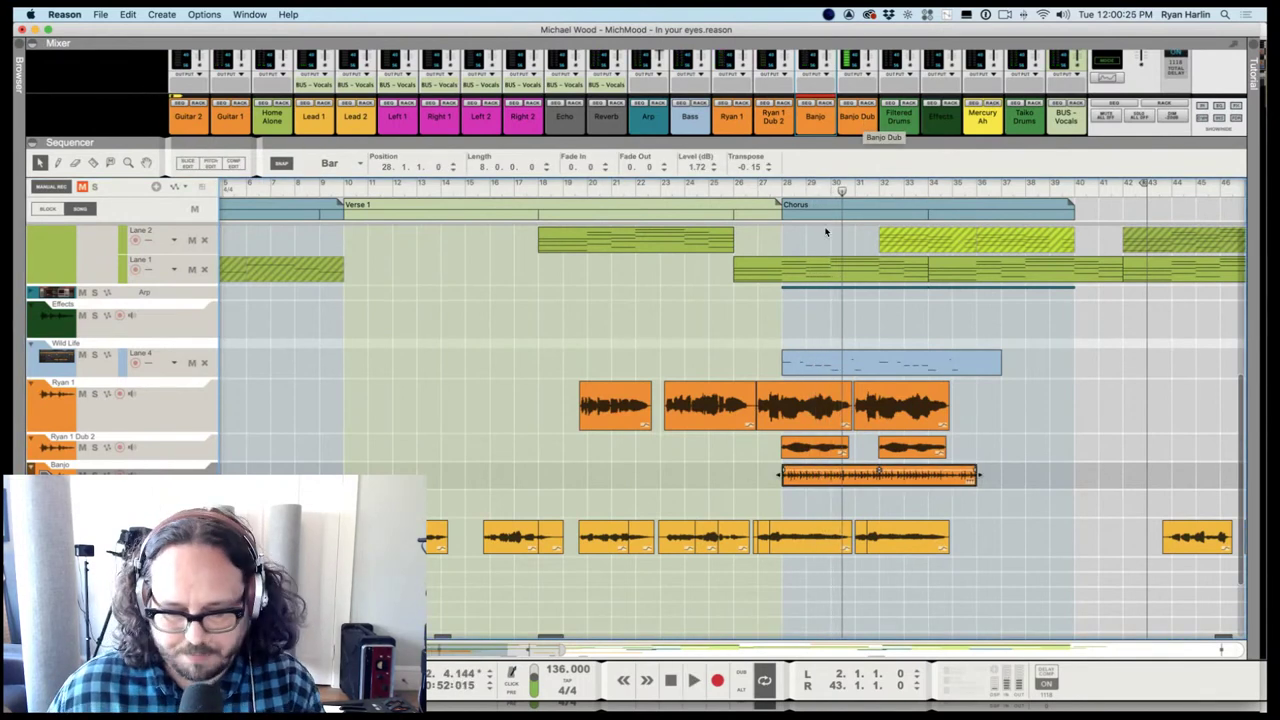
Play a short passage of the song from bar 19 in Verse 1, then stop playback
scroll(686, 340, "down", 6)
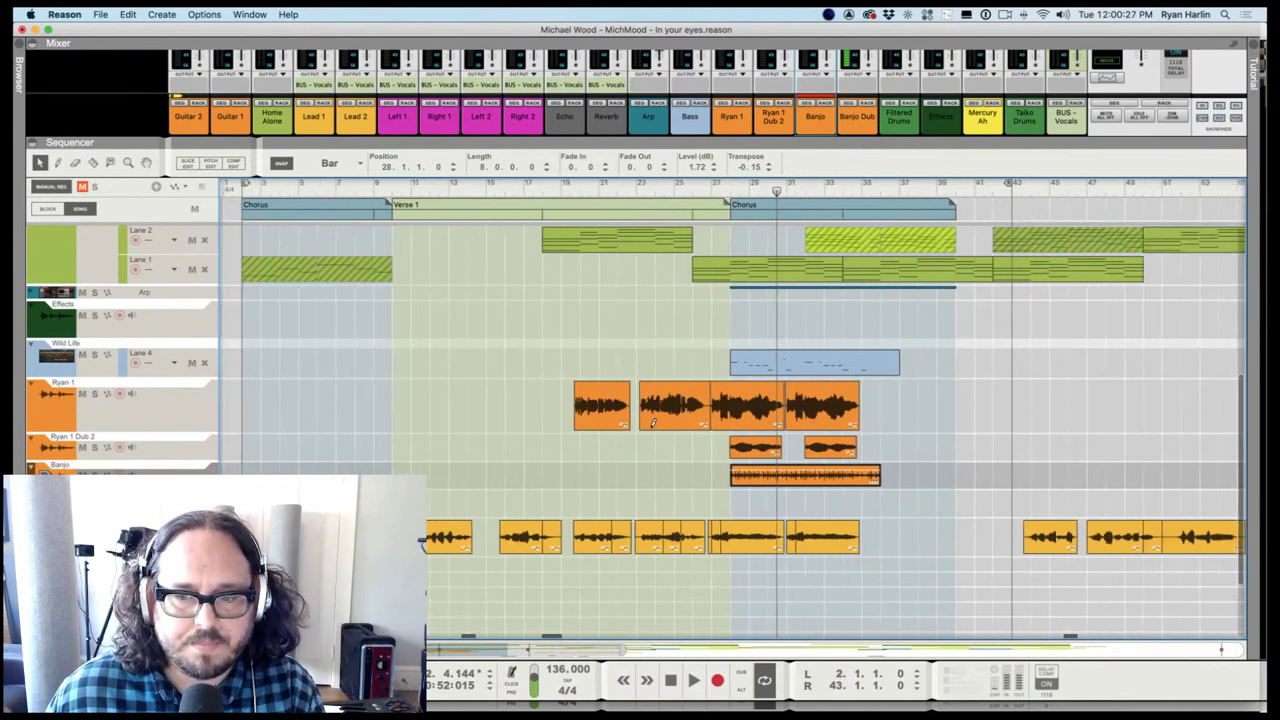
left_click_drag(540, 192, 424, 188)
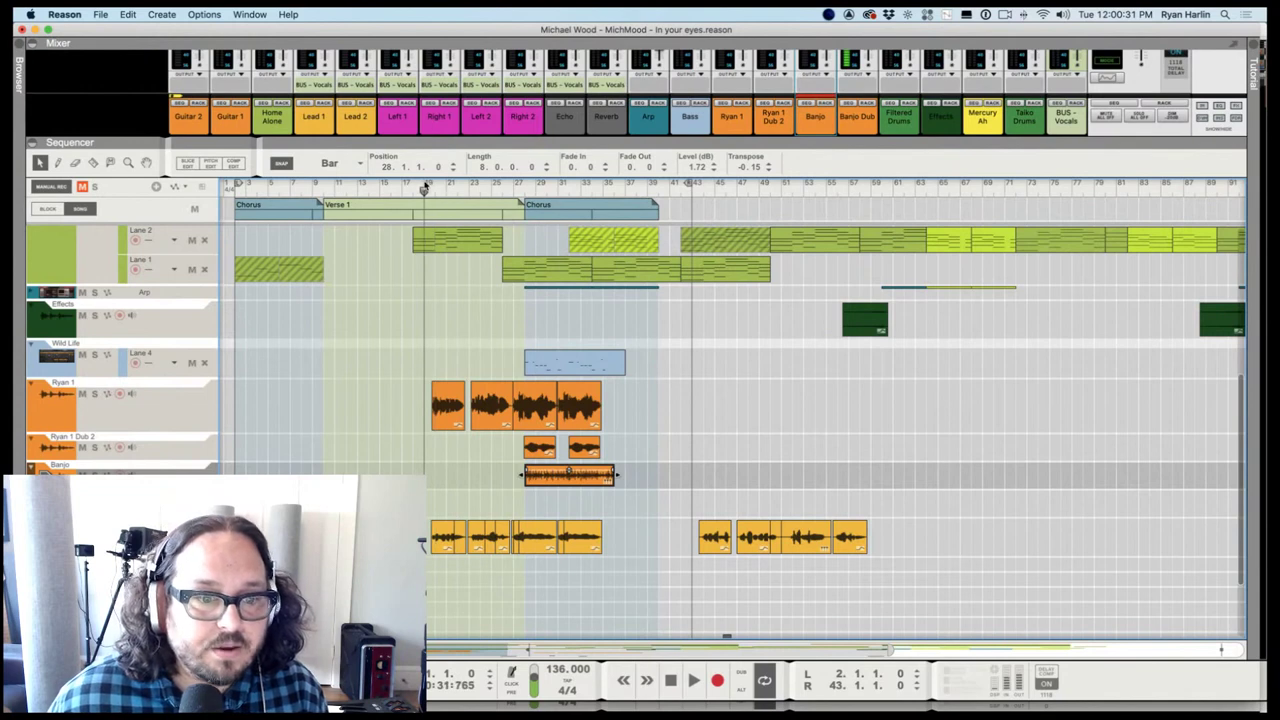
key("super+Tab")
key("super+Tab")
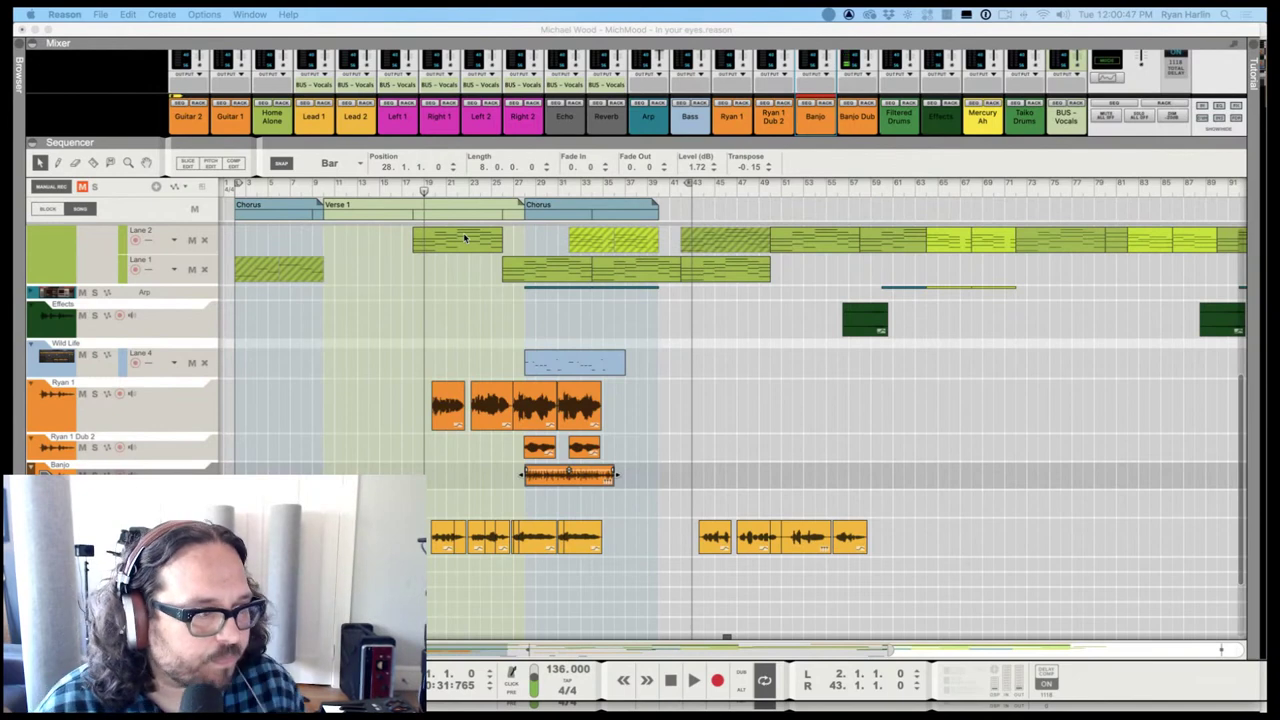
left_click(370, 360)
key("space")
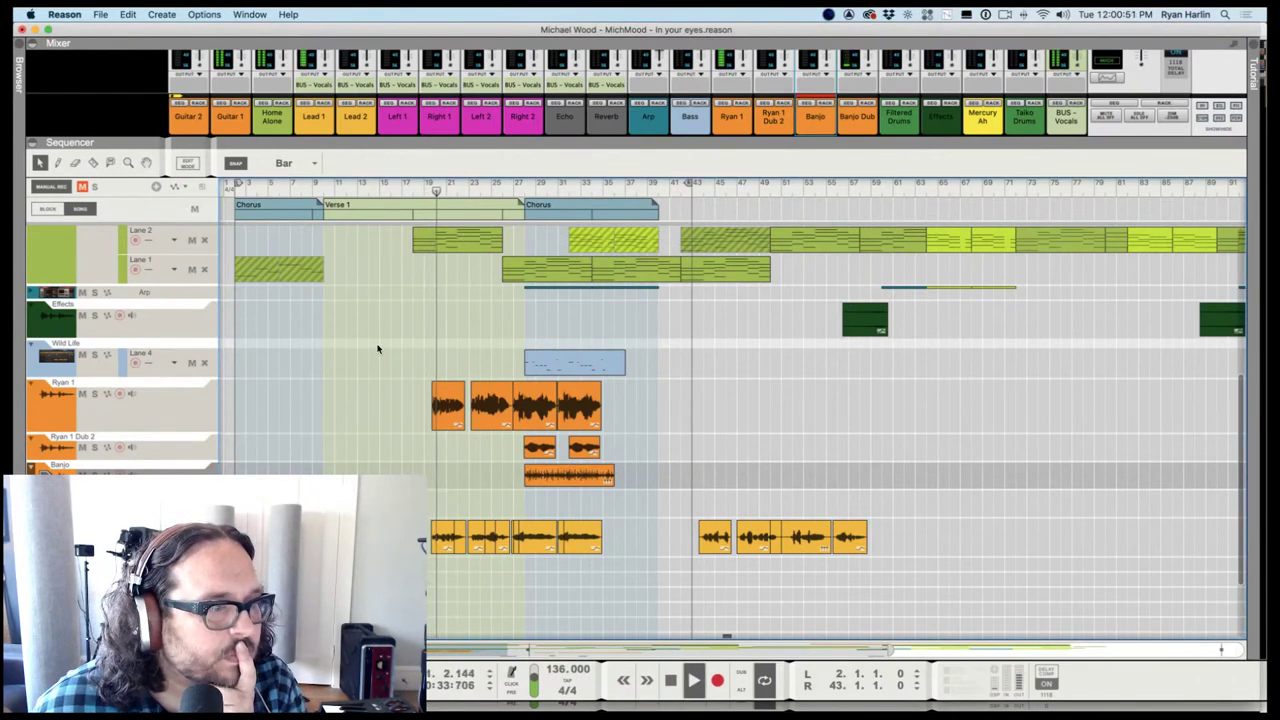
key("space")
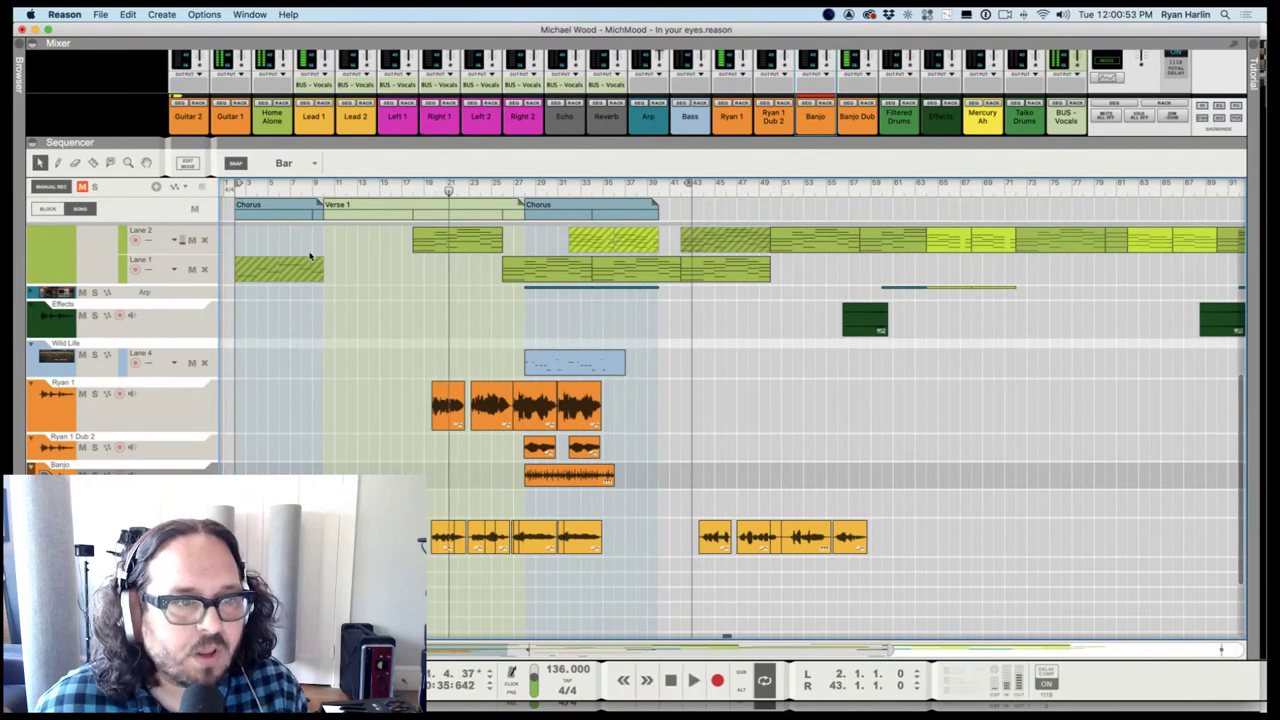
Return to the beginning of the song and play it through from the opening chorus
key("Return")
left_click(235, 204)
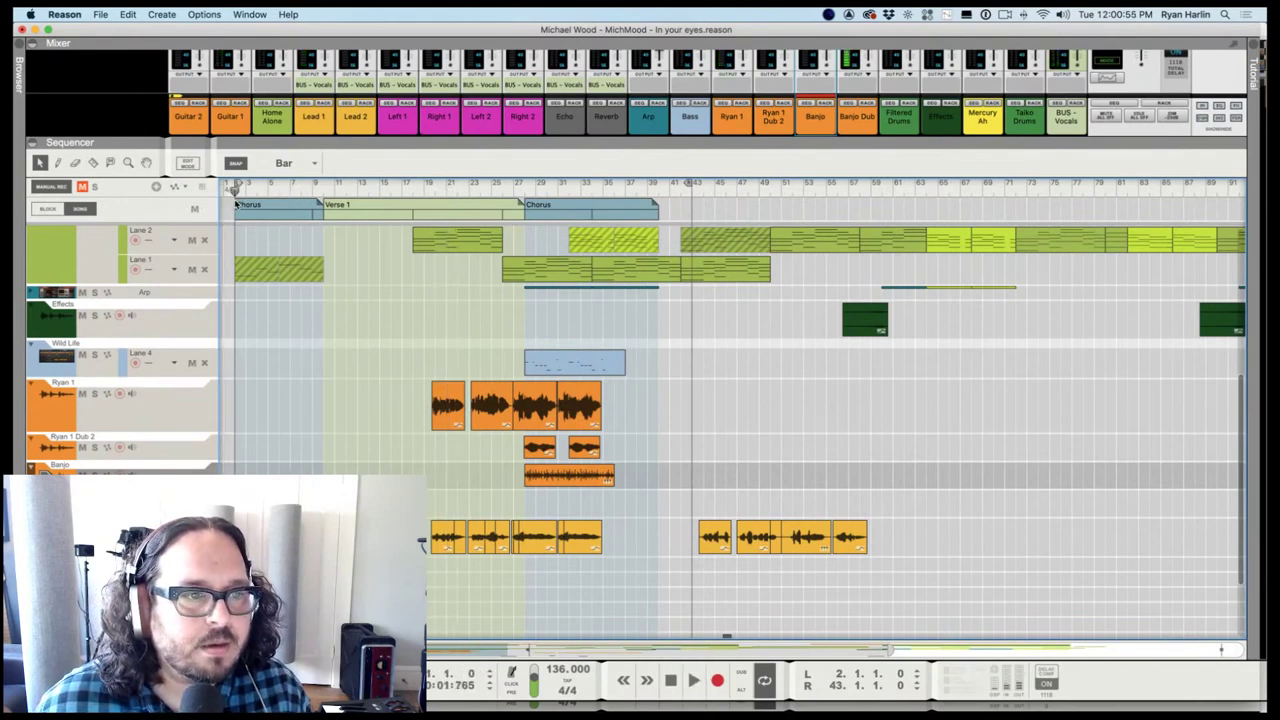
left_click(229, 191)
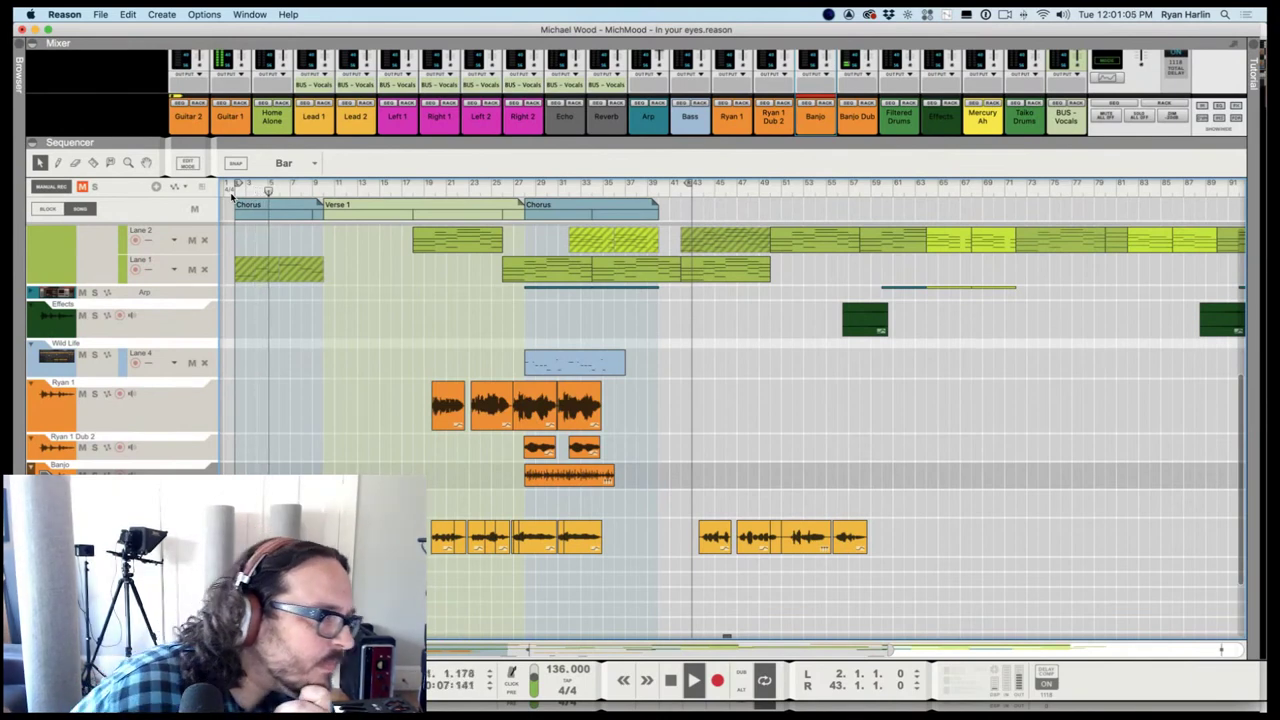
key("super+Tab")
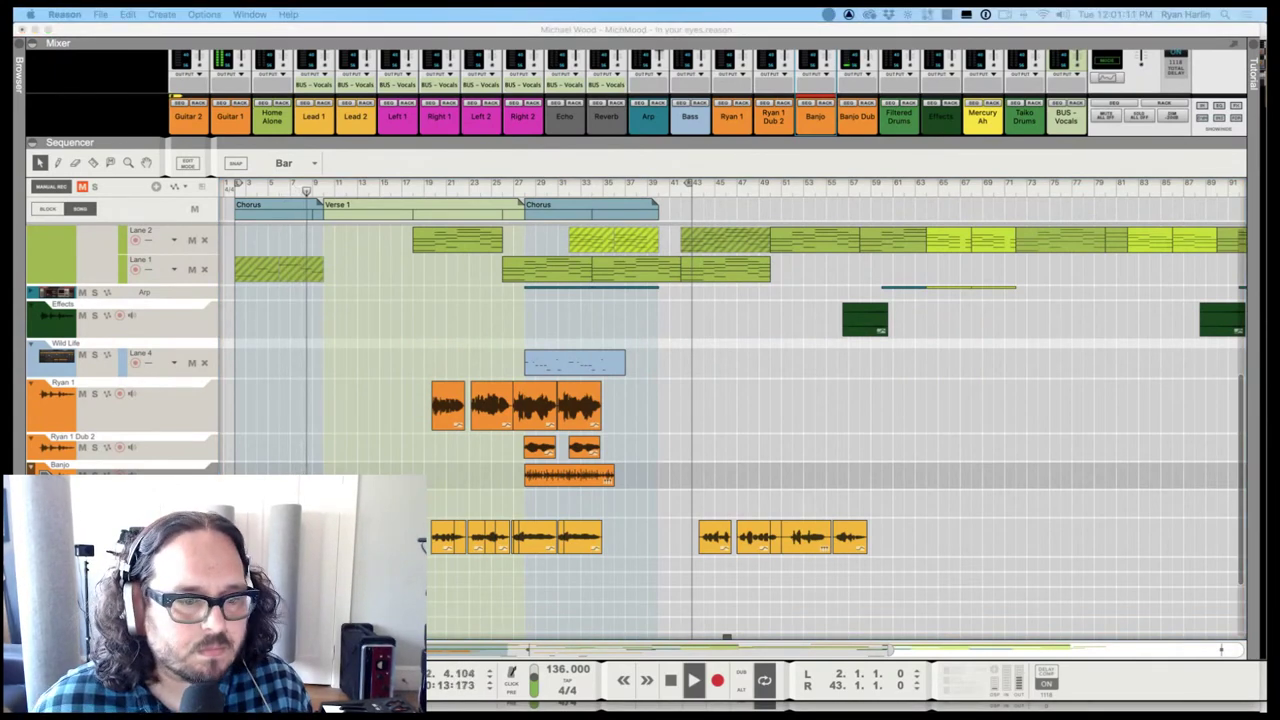
key("super+Tab")
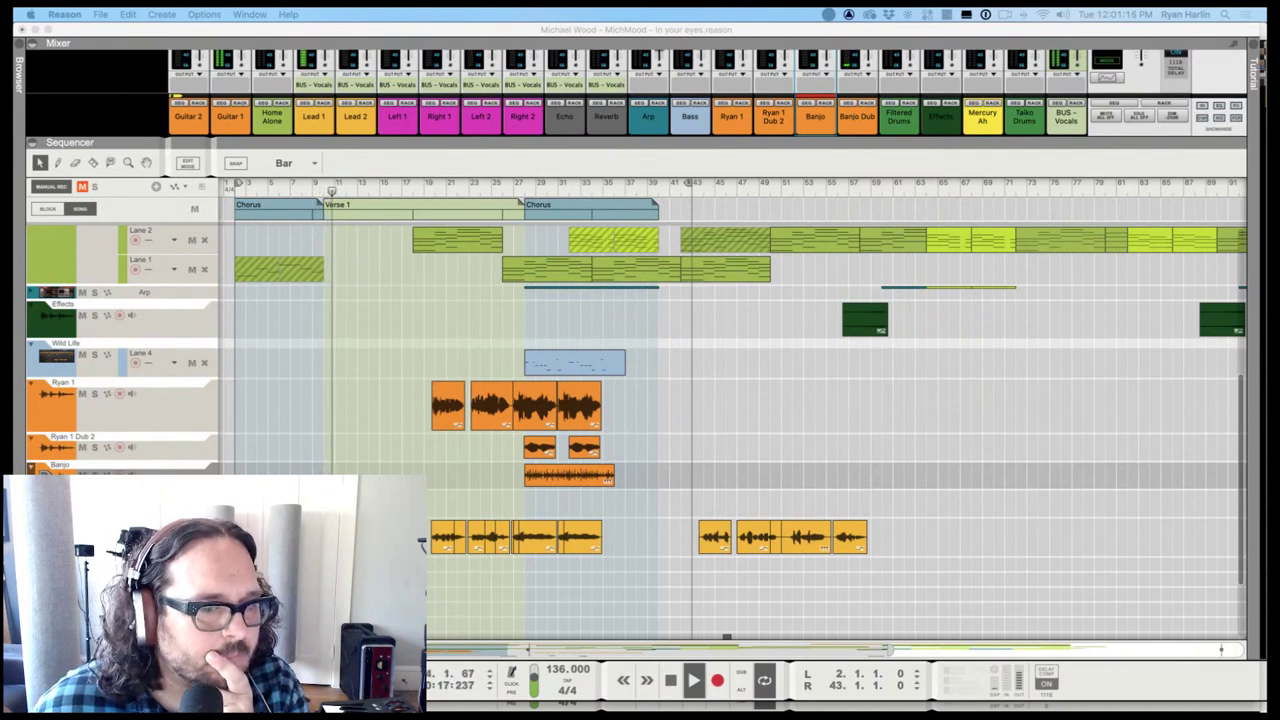
key("super+Tab")
key("super+Tab")
key("super+Tab")
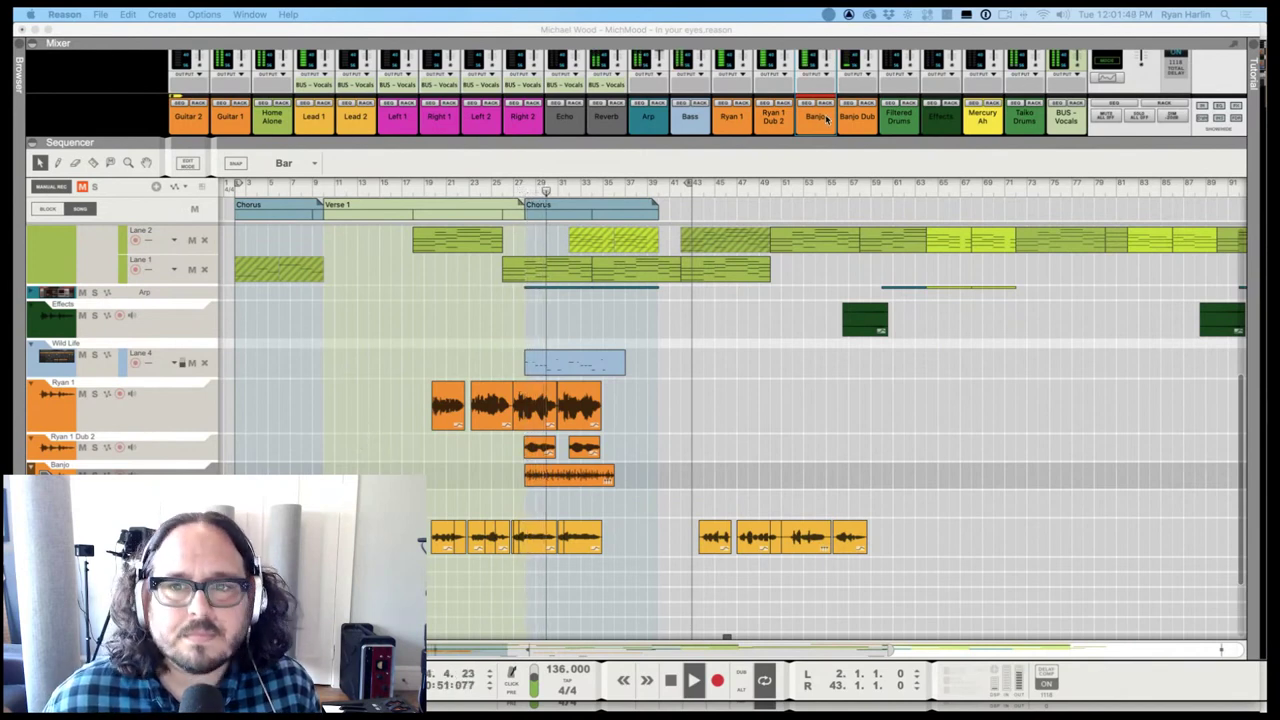
Enlarge the mixer area above the sequencer to show the channel faders while the chorus plays
left_click(823, 257)
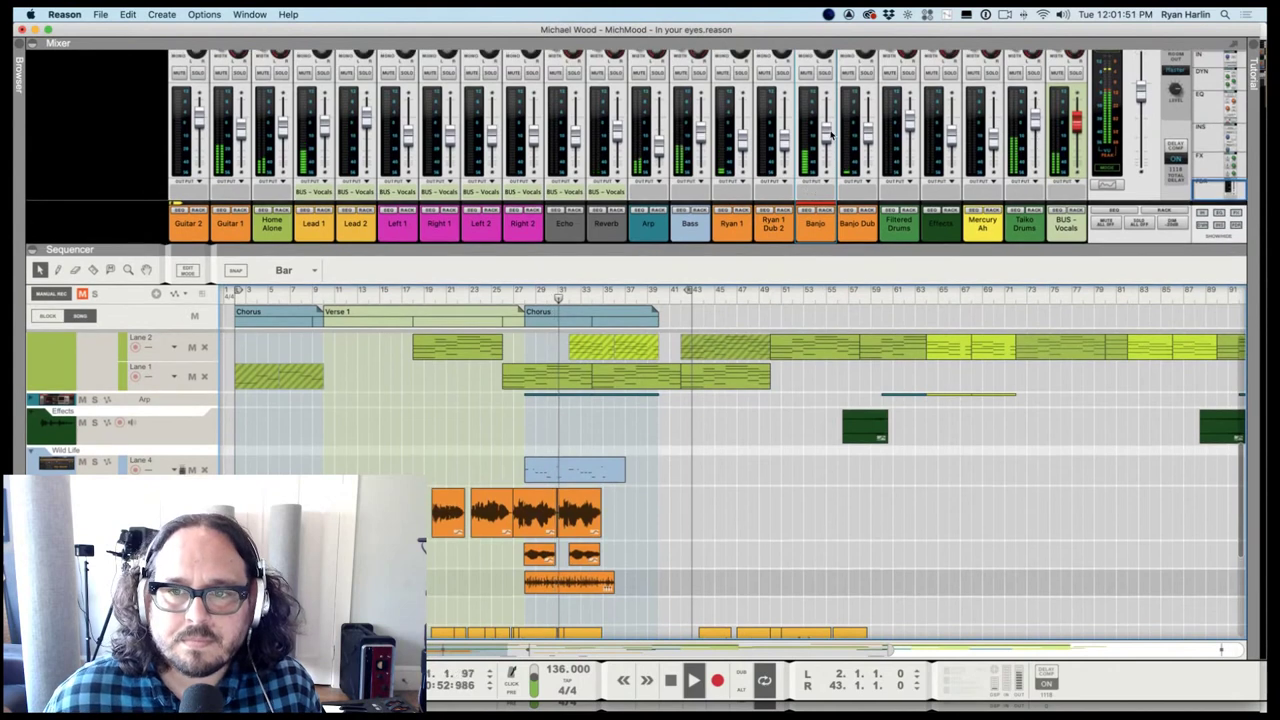
mouse_move(821, 160)
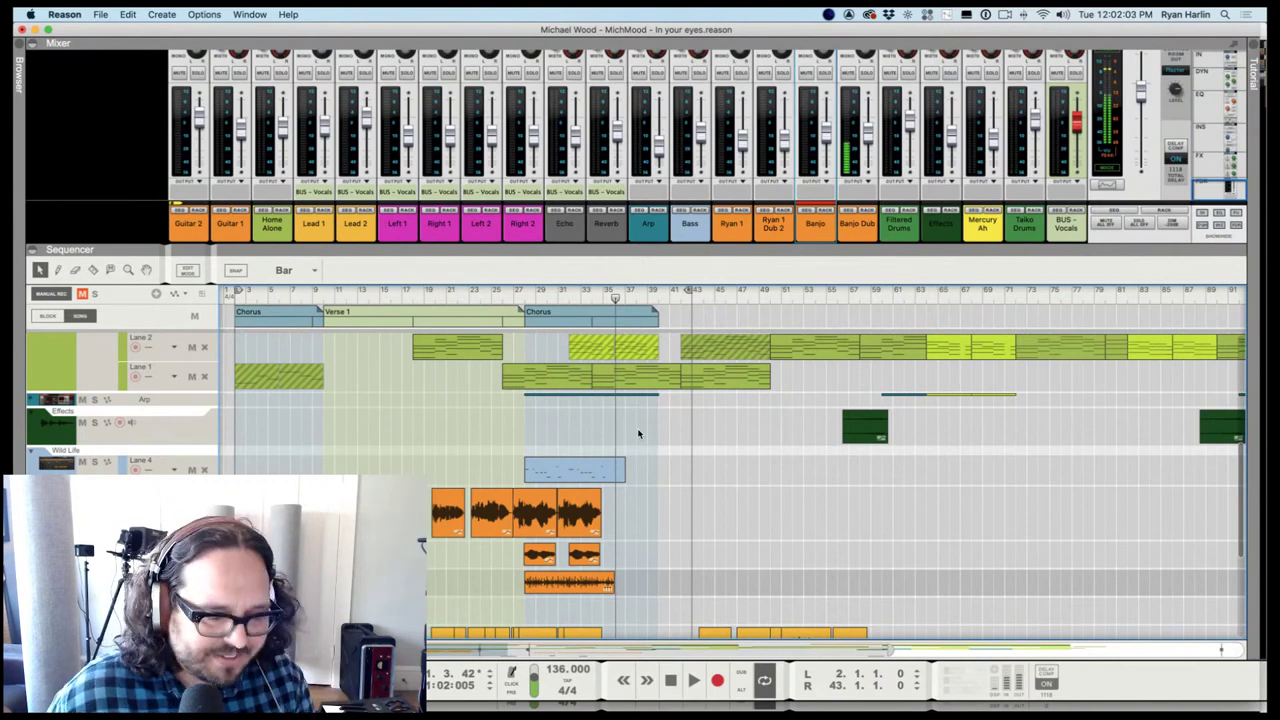
key("super+Tab")
key("super+Tab")
key("super+Tab")
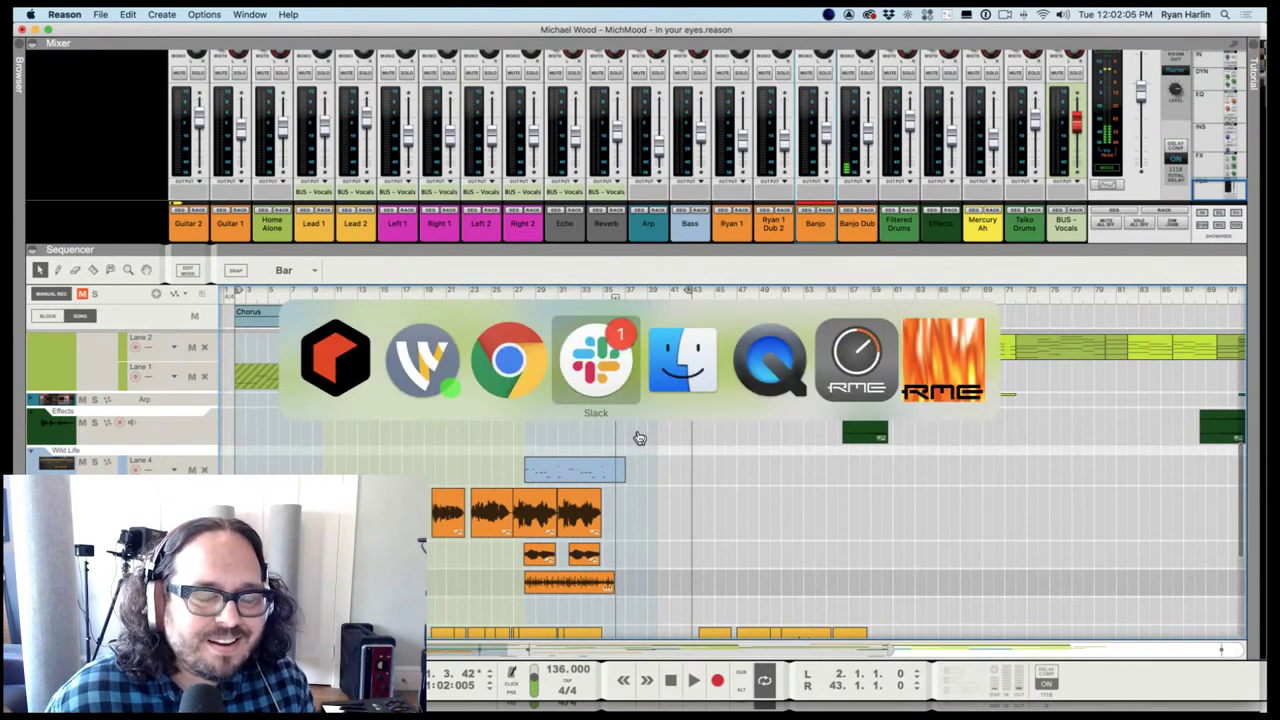
key("super+shift+Tab")
key("super+shift+Tab")
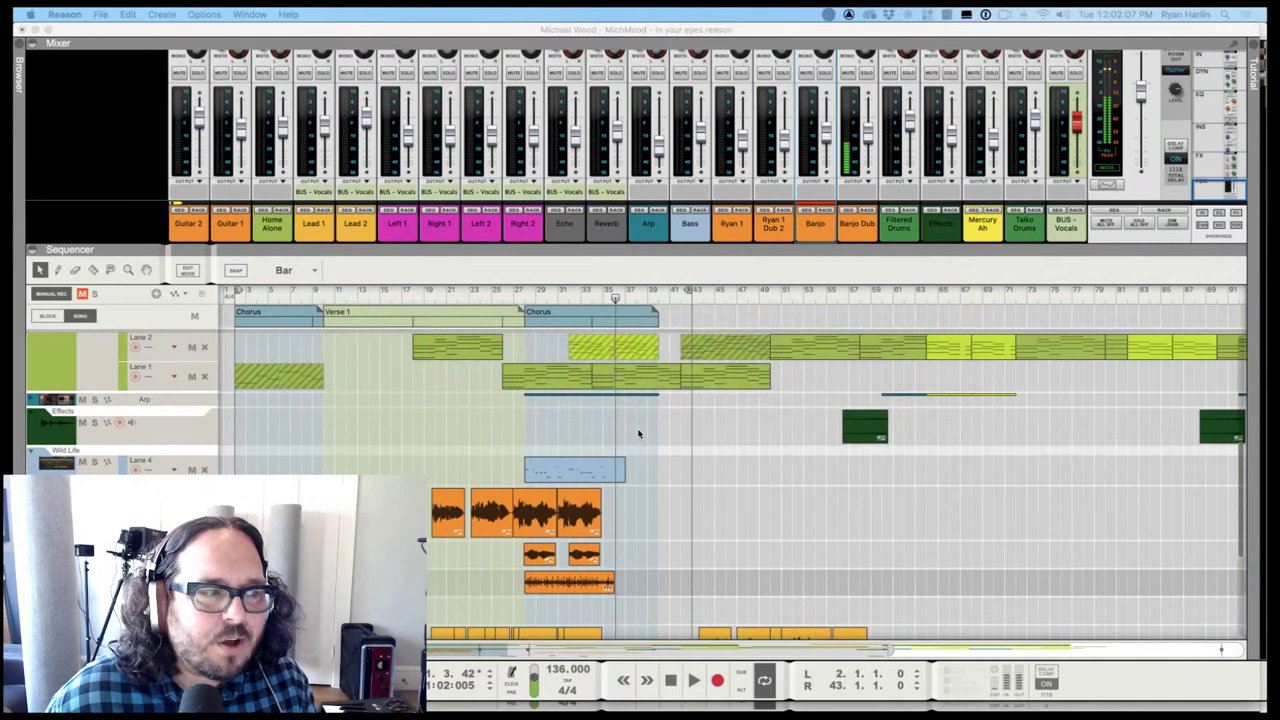
key("super+Tab")
key("super+Tab")
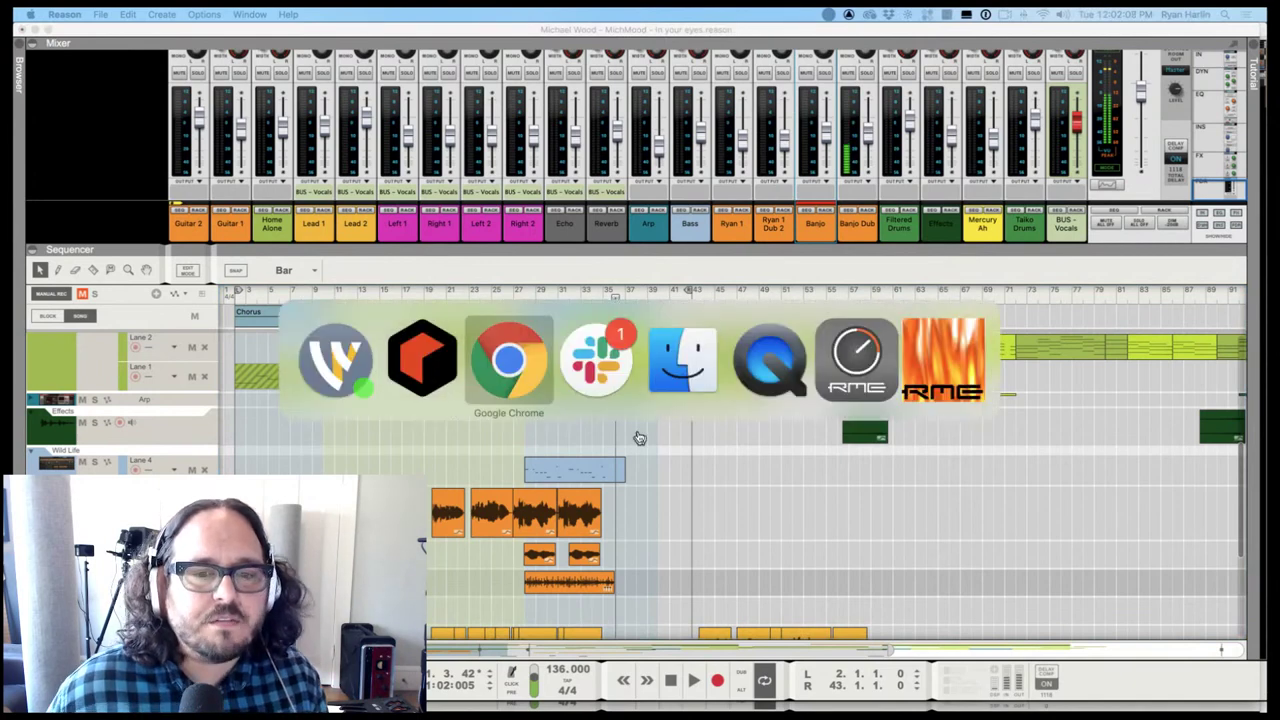
key("Escape")
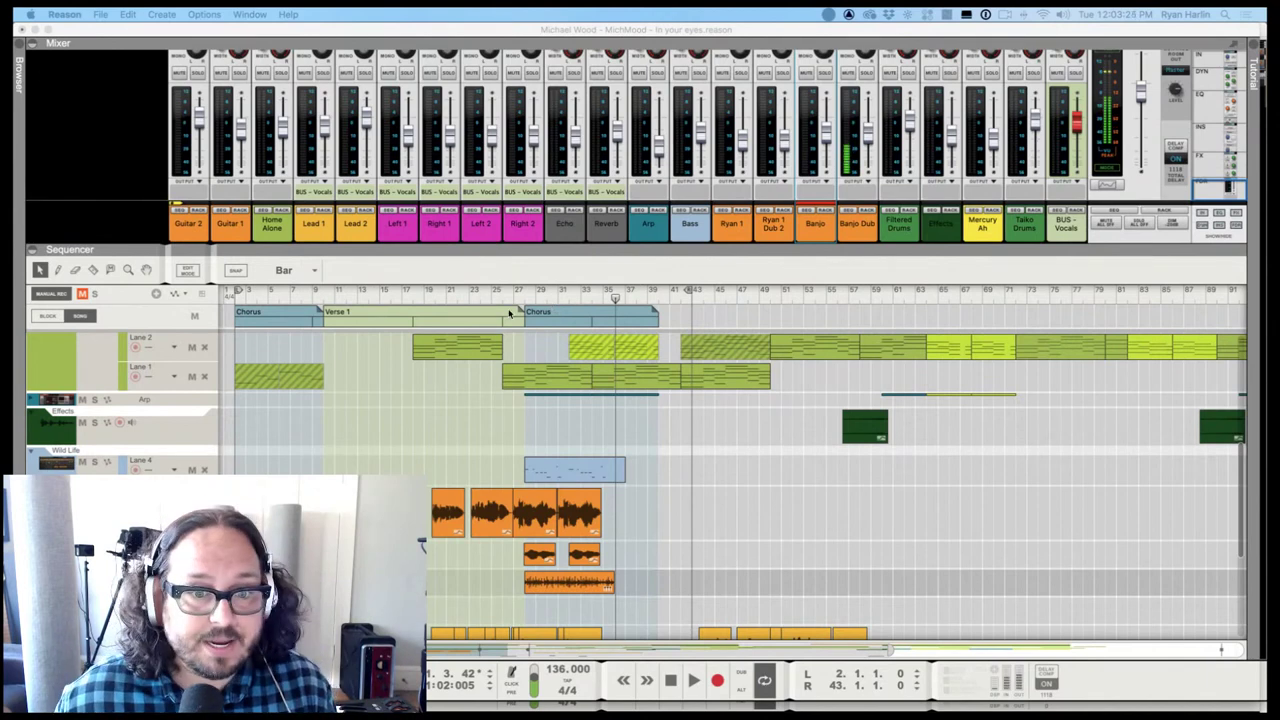
Place the playback position at bar 27, one bar before the second chorus
left_click_drag(513, 296, 522, 291)
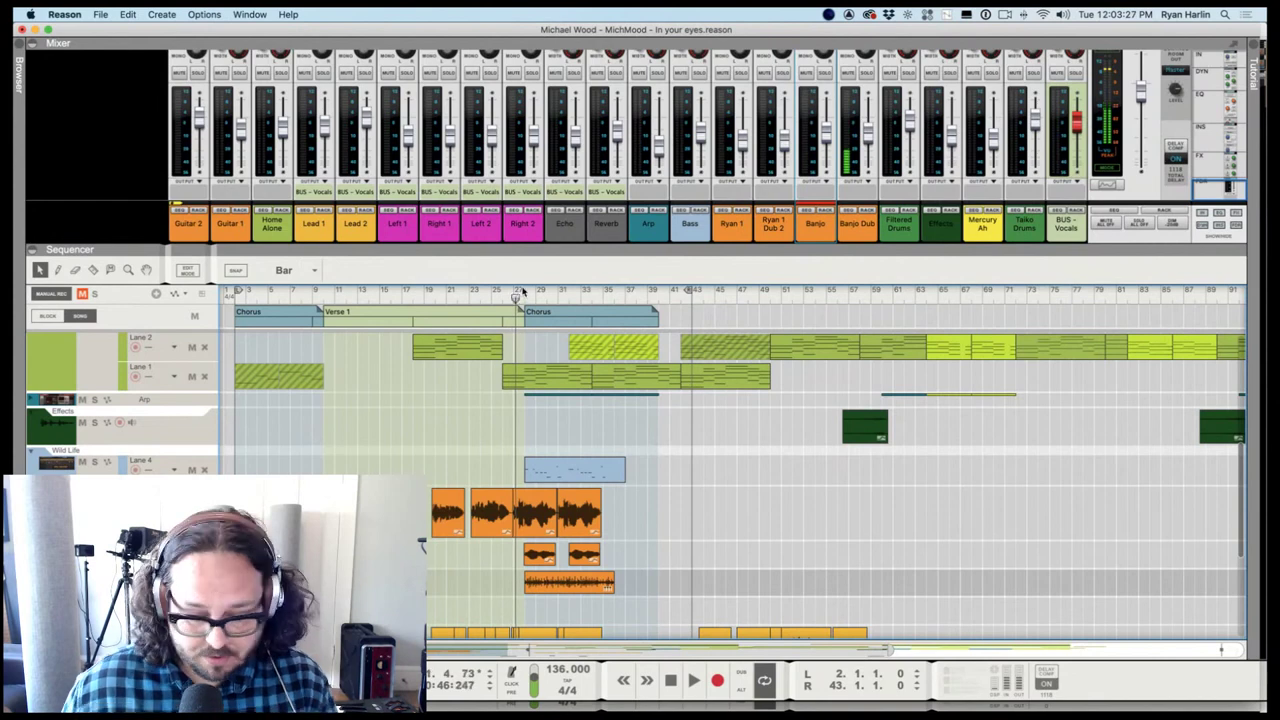
scroll(538, 289, "up", 10)
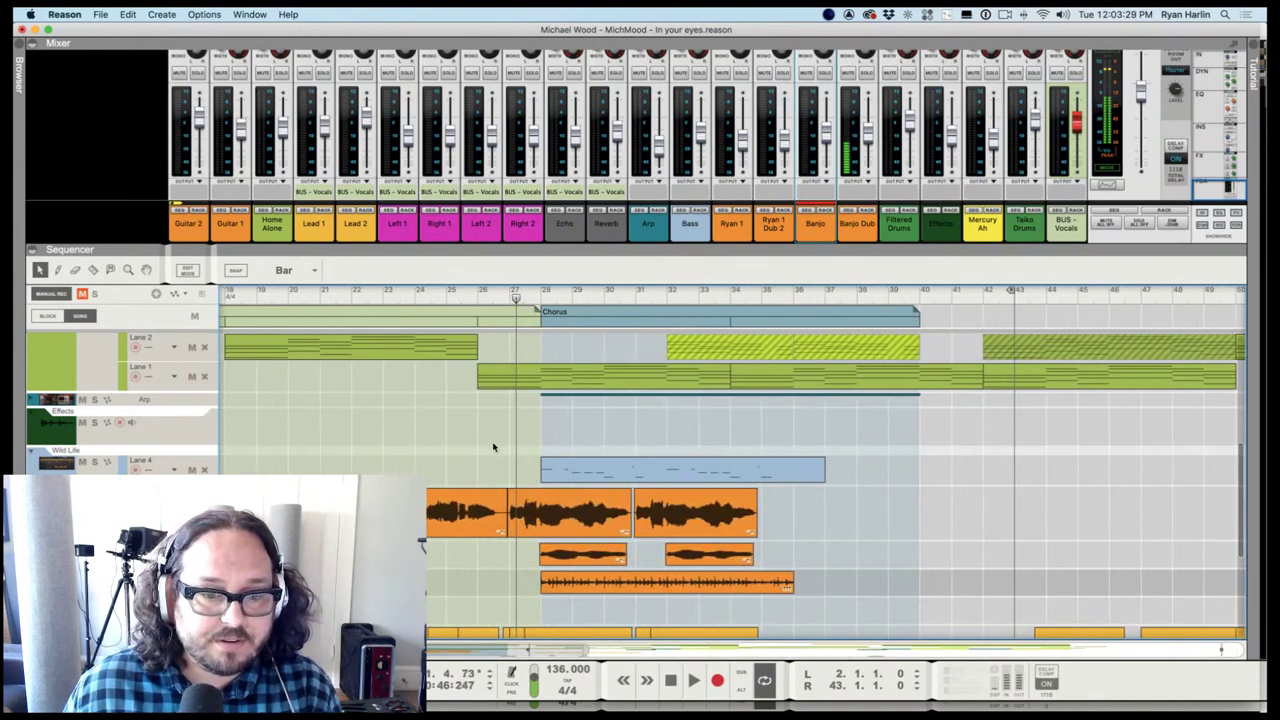
scroll(489, 436, "down", 1)
left_click_drag(515, 296, 508, 298)
scroll(540, 548, "down", 2)
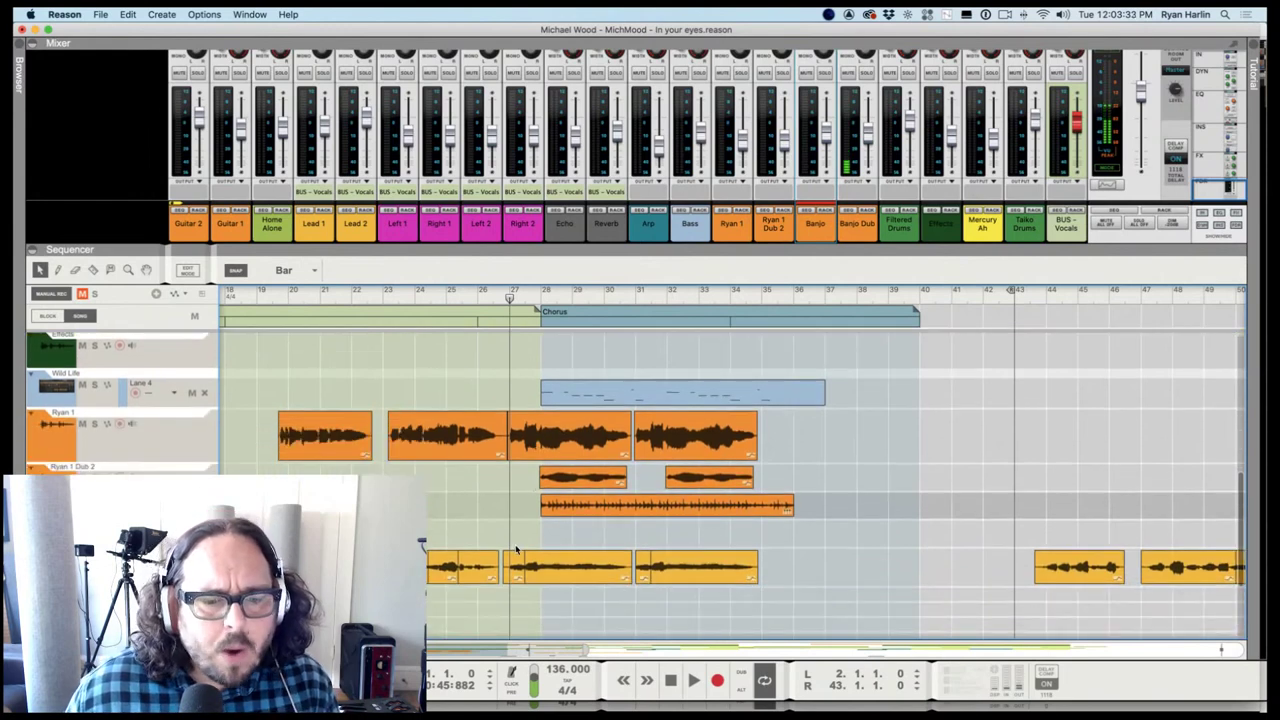
Split the yellow audio clip at bar 28 and move the two short pieces between bars 27 and 28 to bar 35
key("r")
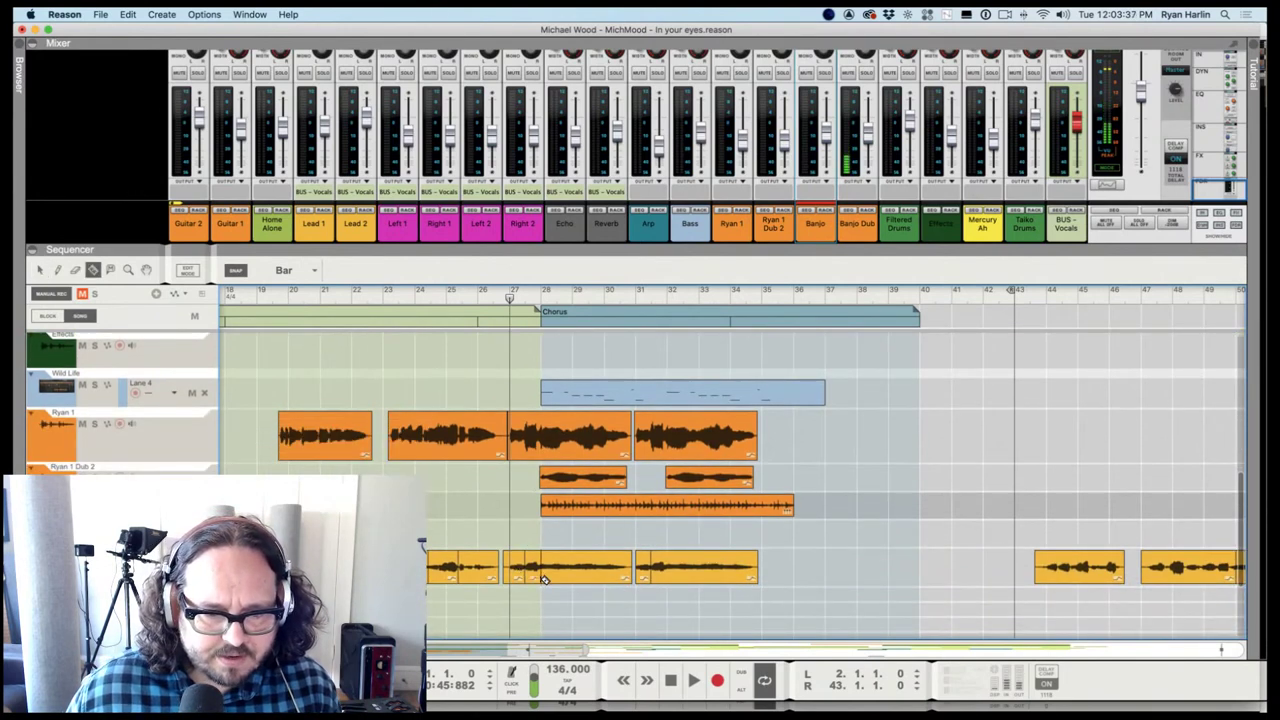
left_click(518, 575)
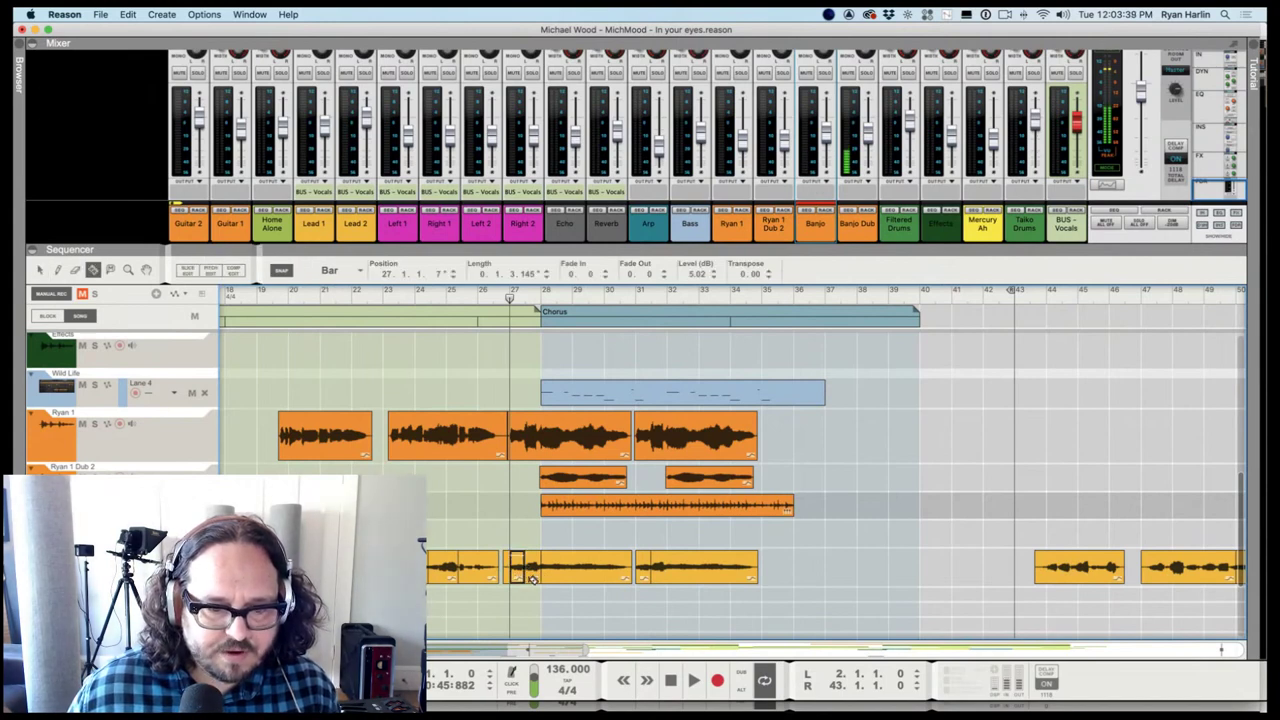
key("q")
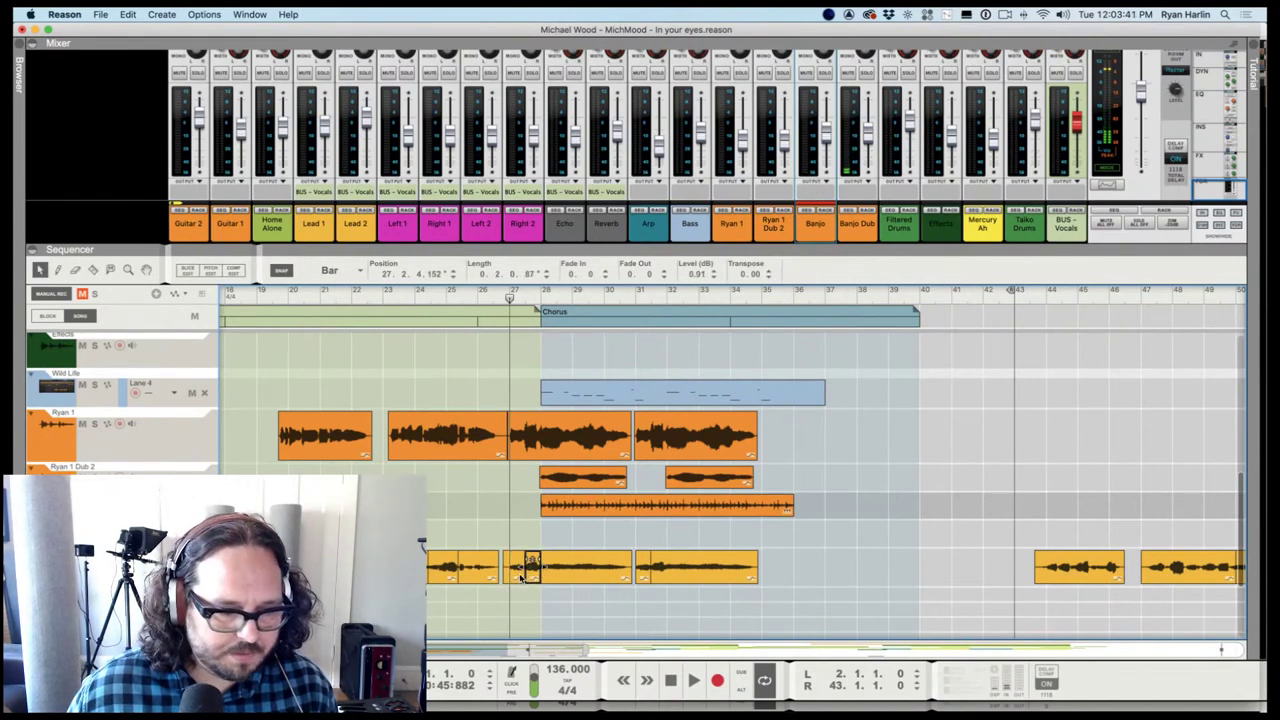
left_click(519, 577)
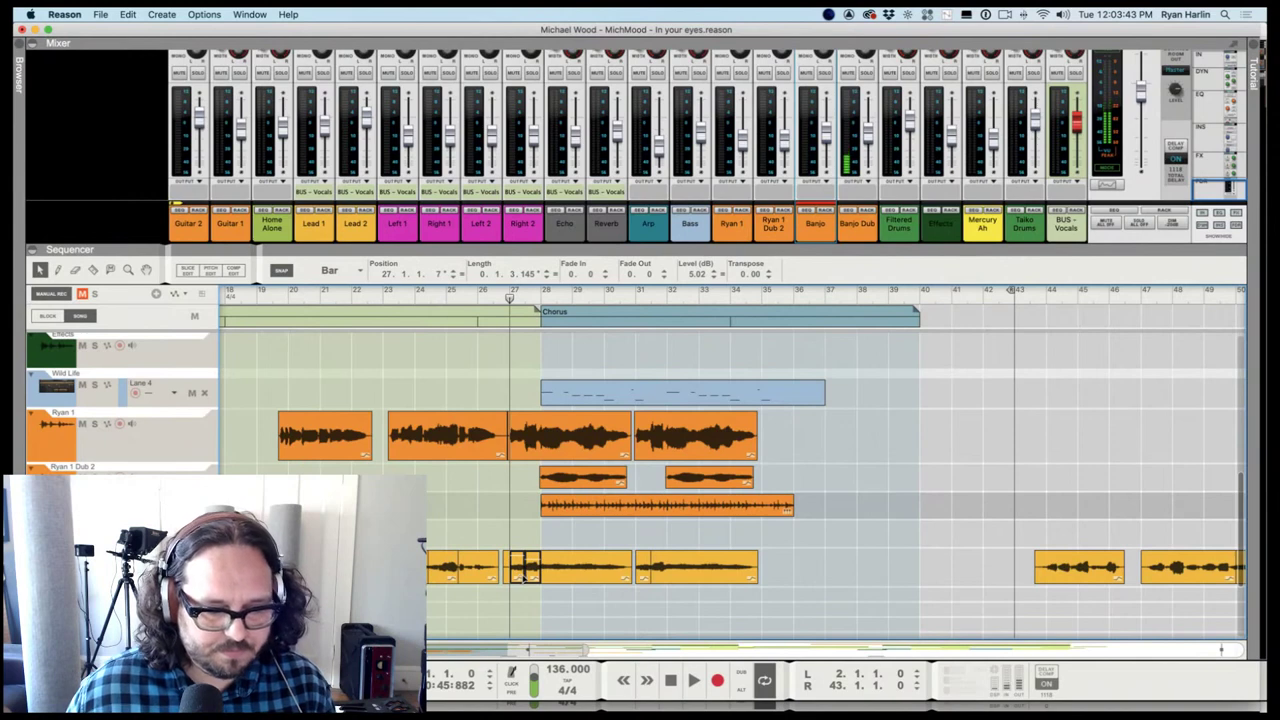
left_click_drag(664, 595, 775, 575)
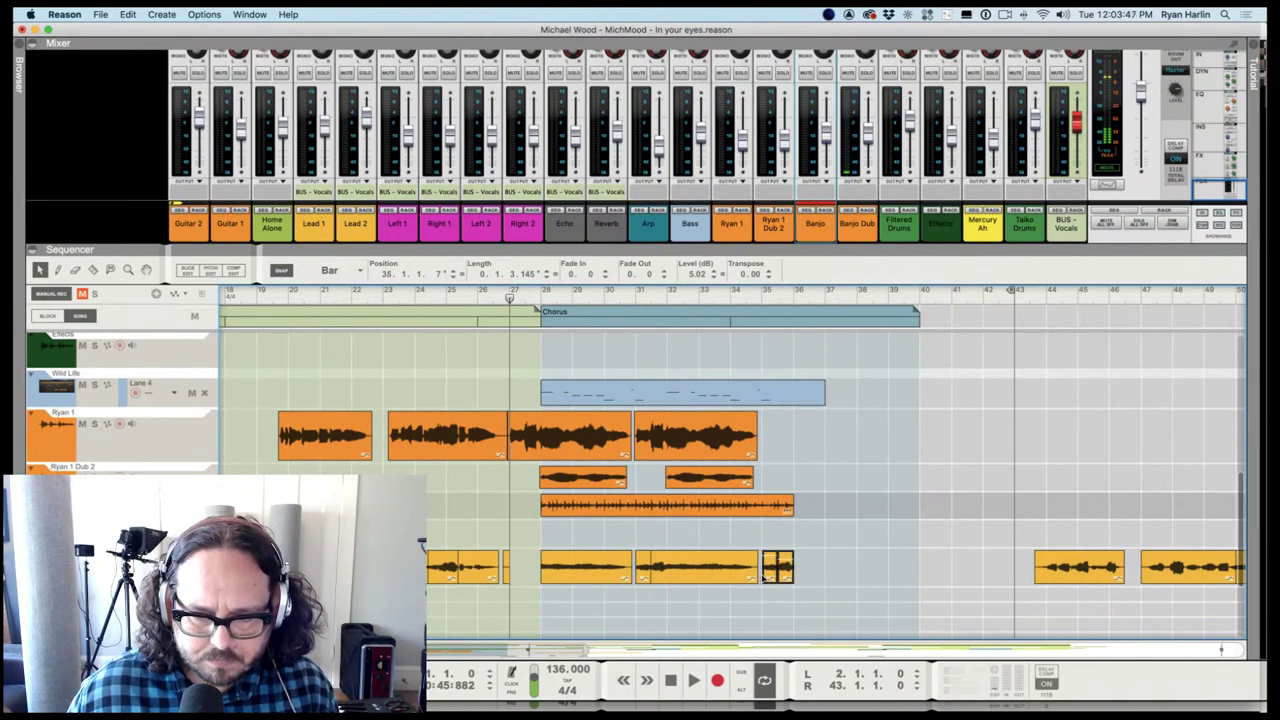
Start playback in the chorus near bar 33 and set the loop range from bar 28 to bar 36
left_click(714, 300)
key("space")
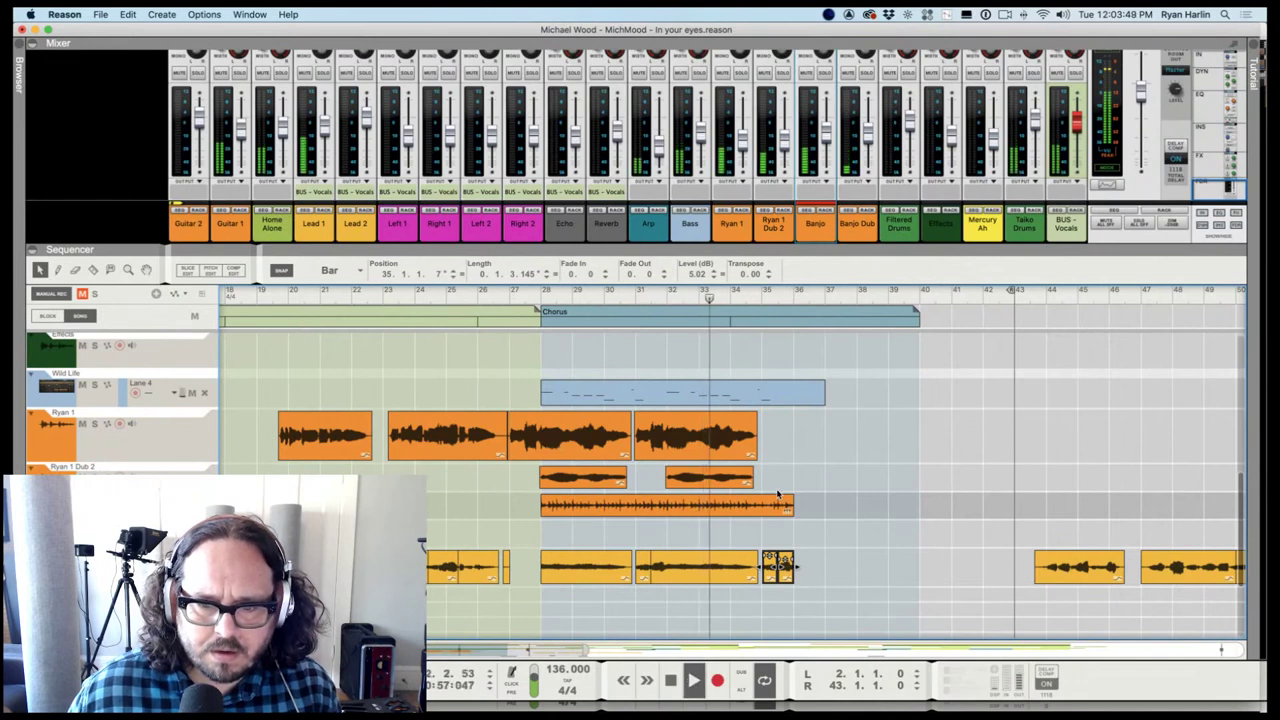
left_click(791, 292, "alt")
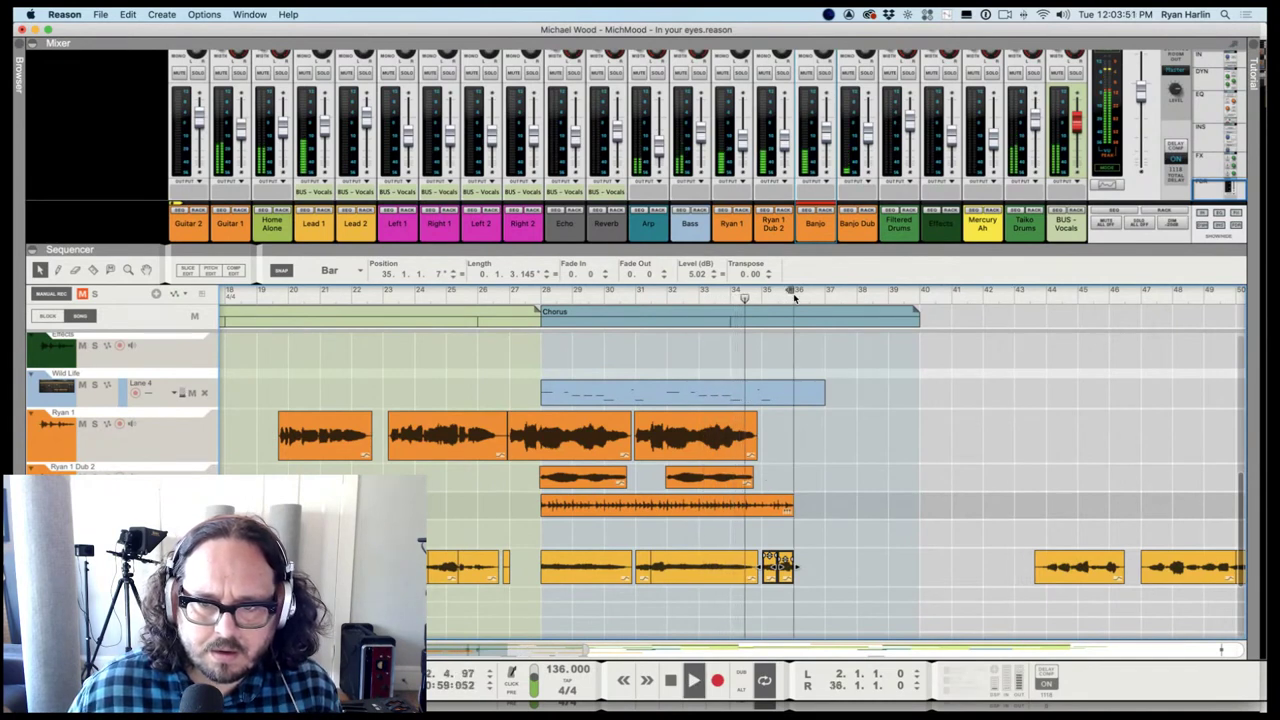
left_click(552, 292, "super")
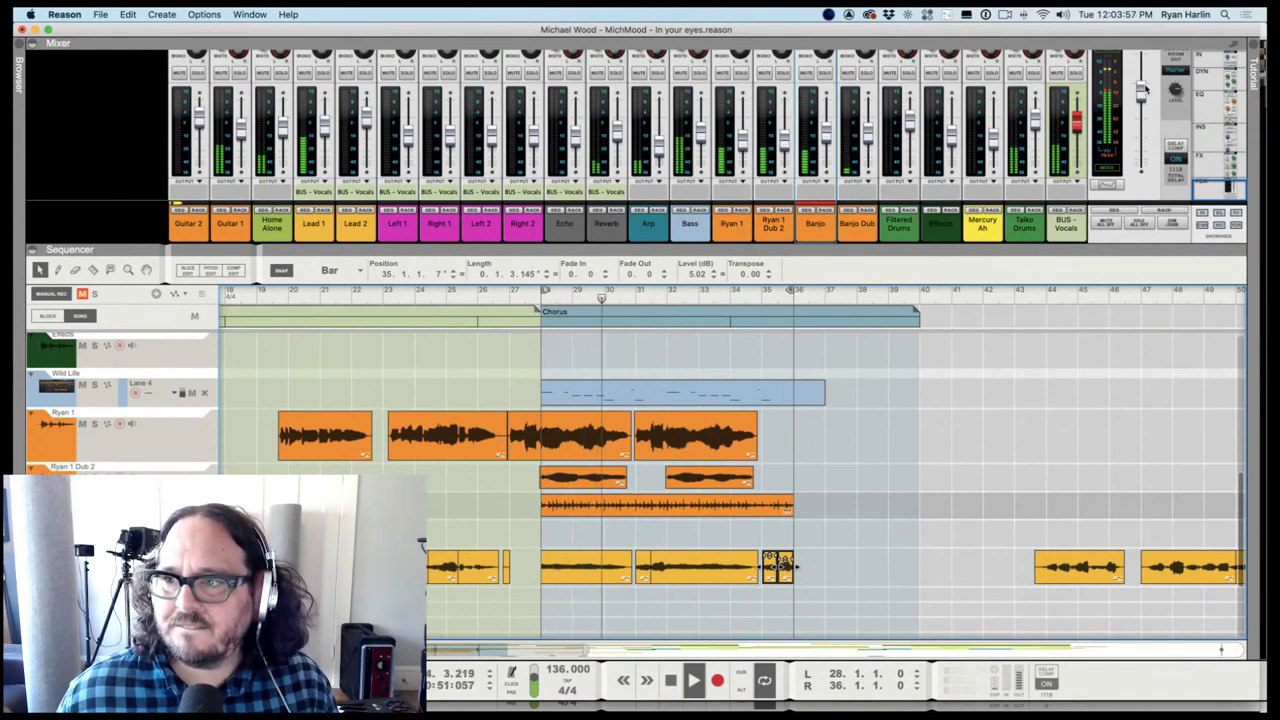
Lower the master level to -8.88 dB while the chorus loops, and stop playback
left_click(1147, 95)
left_click_drag(1147, 95, 1150, 105)
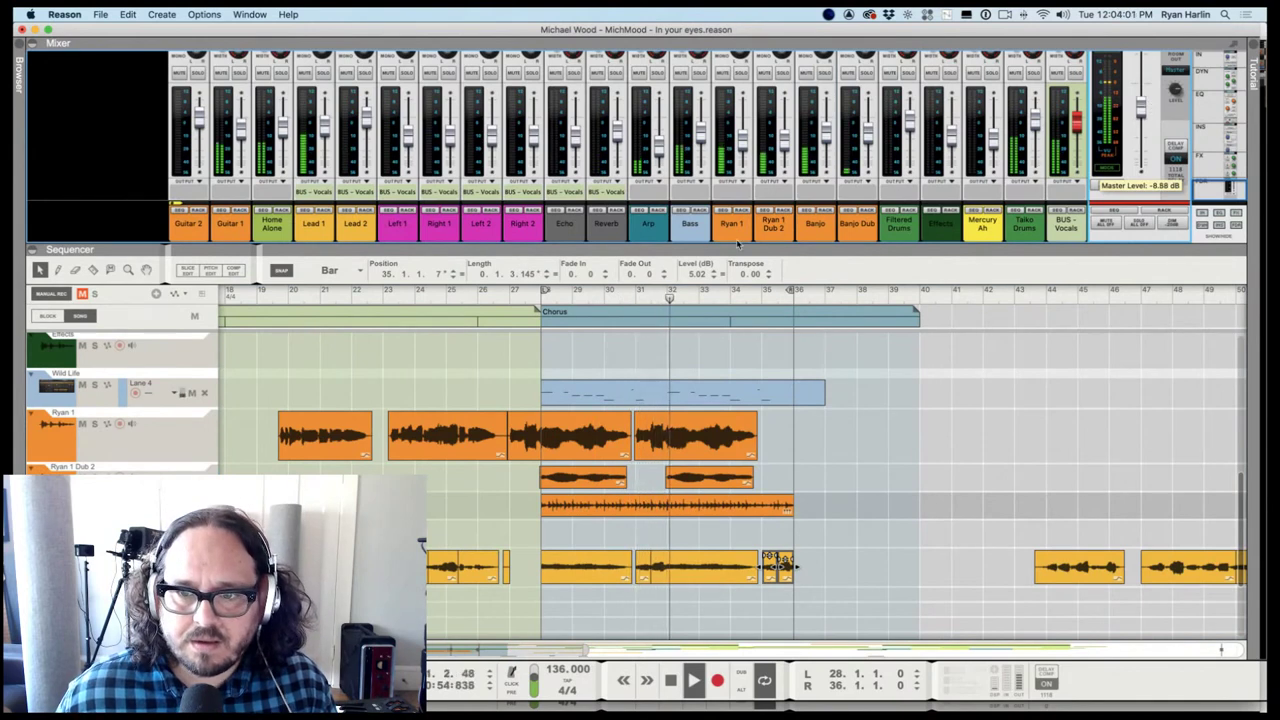
left_click(798, 305)
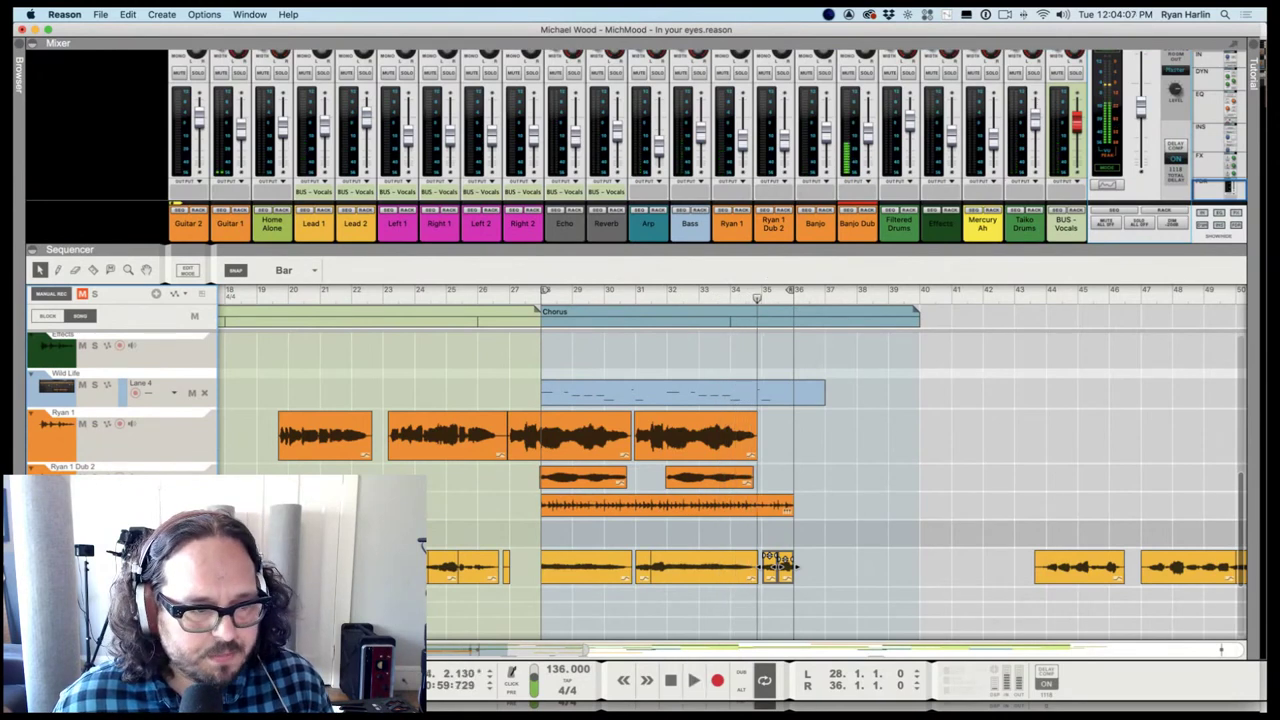
Raise the Banjo Dub channel fader and play the looped chorus
left_click(866, 137)
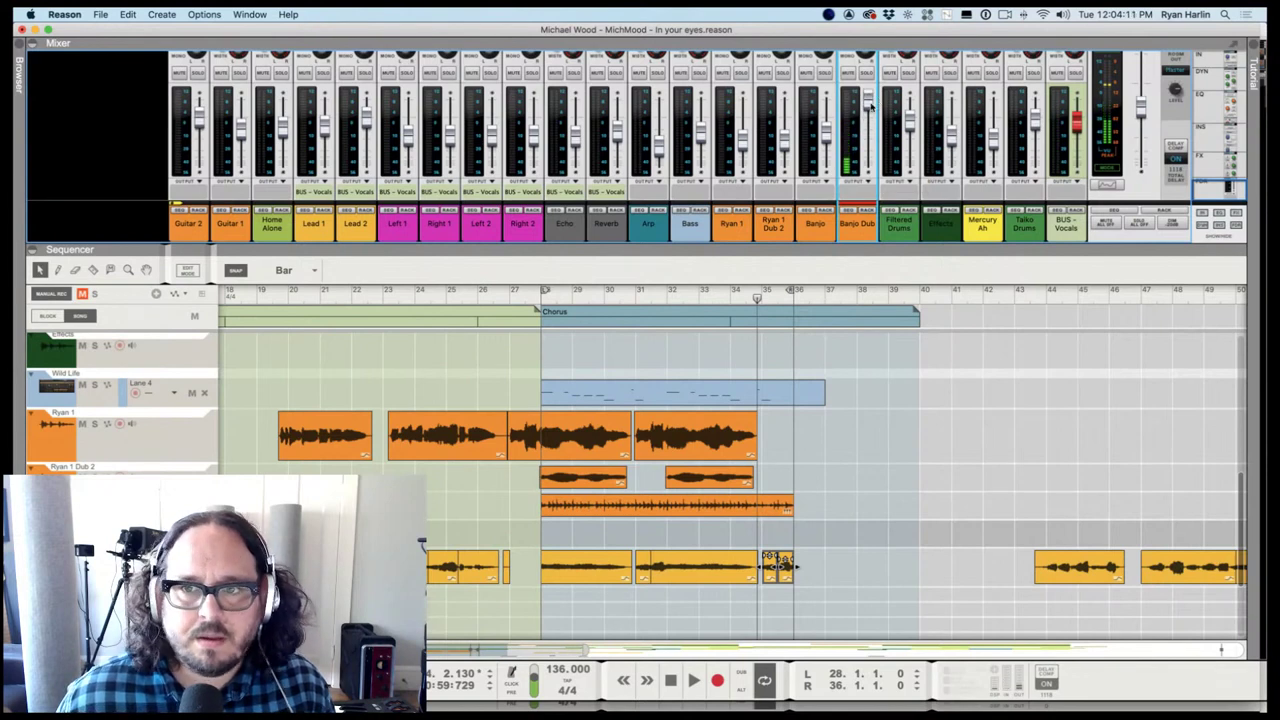
mouse_move(869, 110)
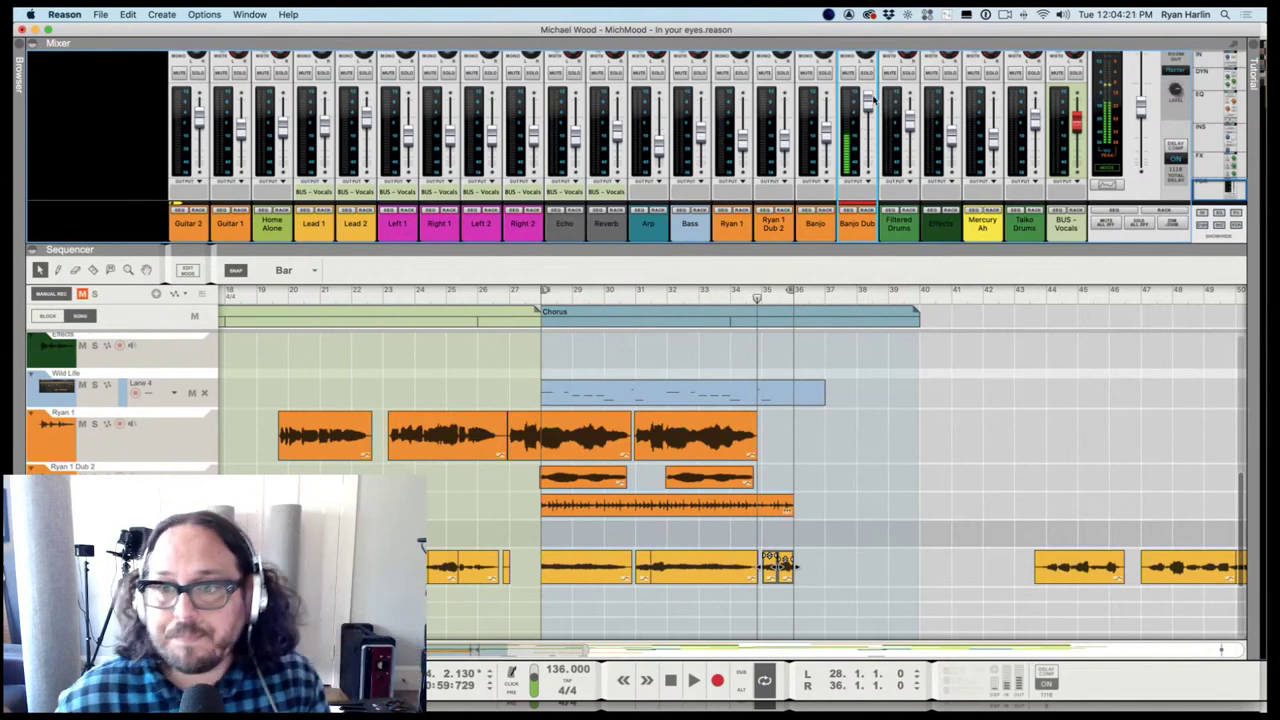
key("space")
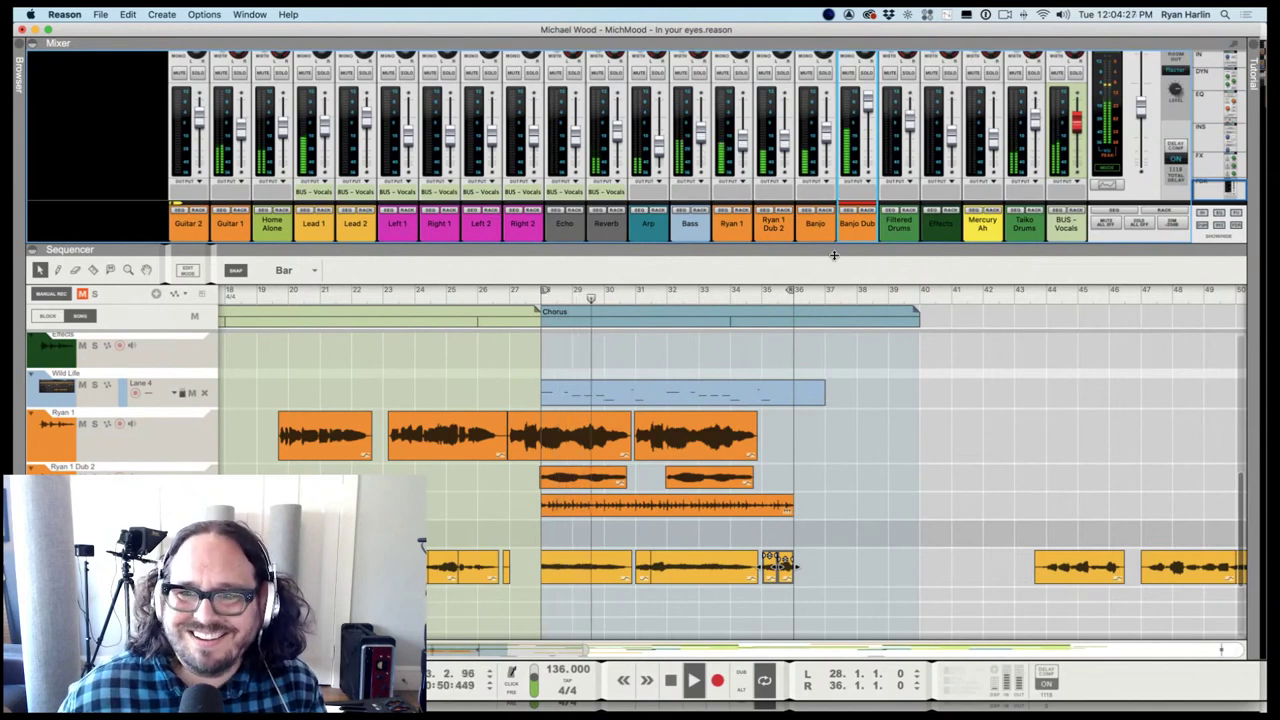
Enlarge the mixer, switch the master compressor off and back on for comparison, and resume the looped chorus
left_click_drag(880, 243, 880, 392)
scroll(972, 182, "up", 10)
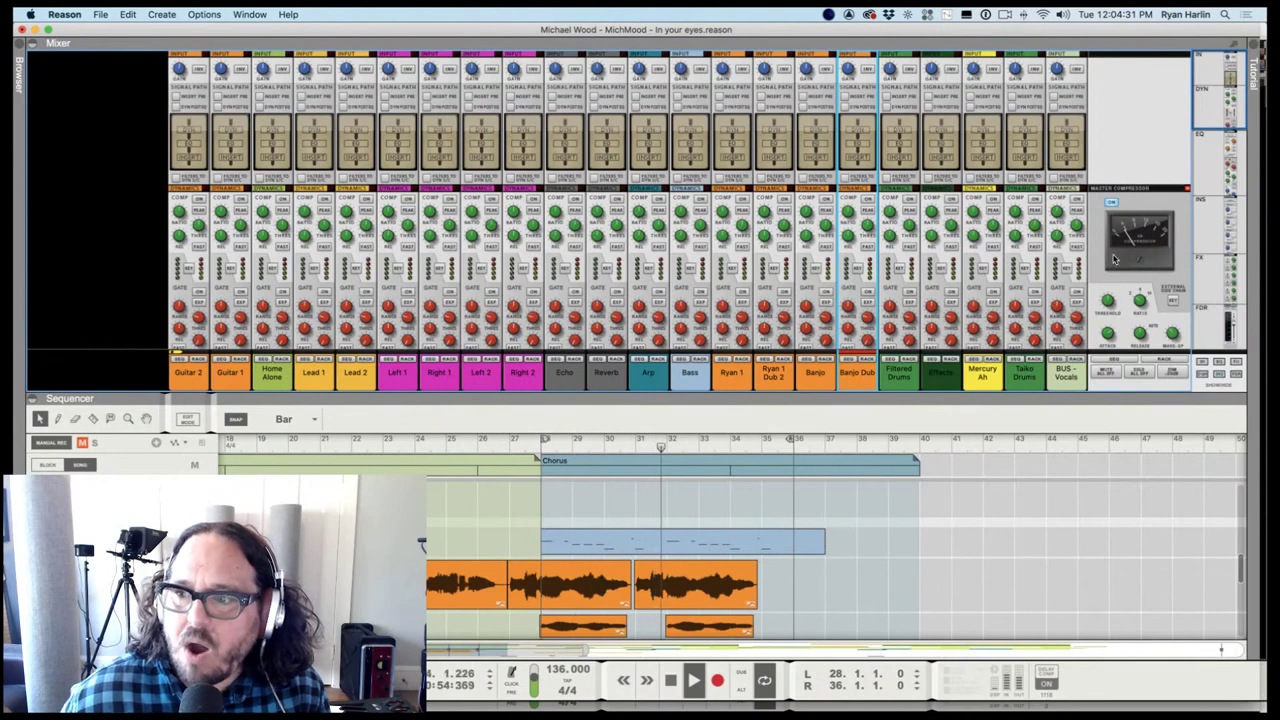
left_click(1115, 307)
key("space")
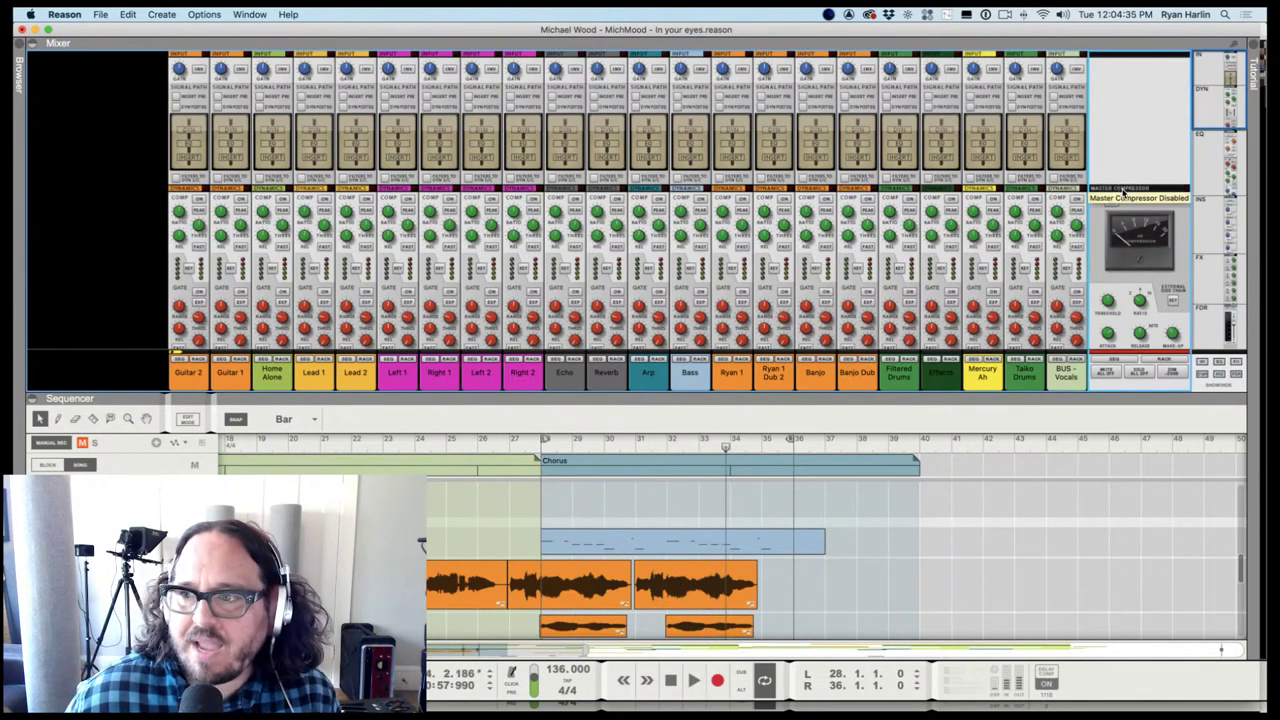
left_click(1110, 203)
left_click(1110, 203)
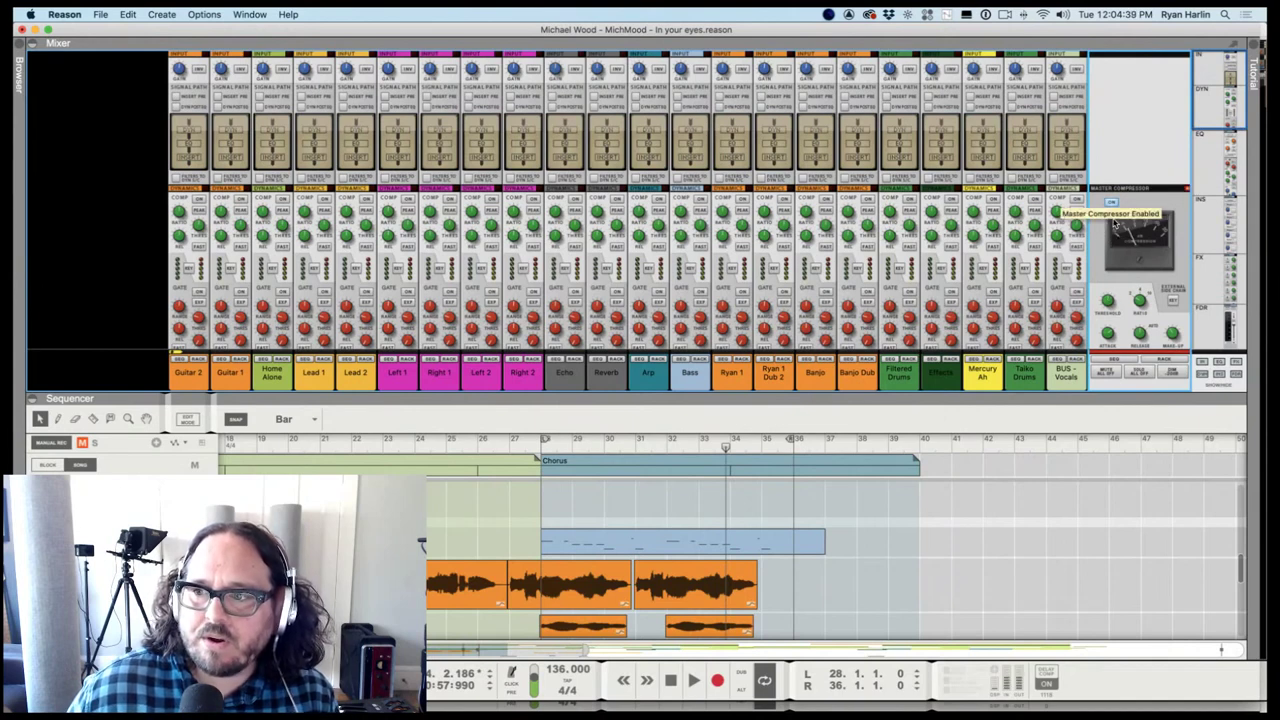
key("space")
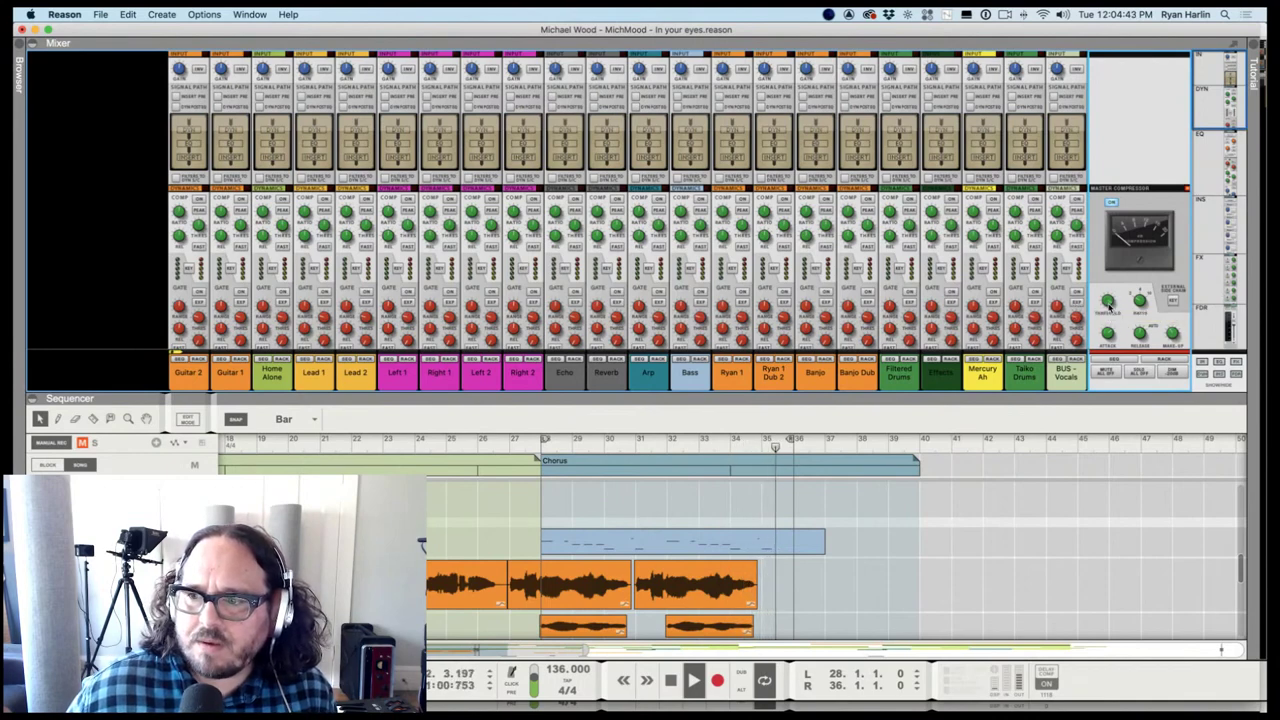
Check the mixer's effect sends and channel faders while the chorus loops, and switch to another application
scroll(963, 232, "down", 1)
scroll(963, 232, "down", 10)
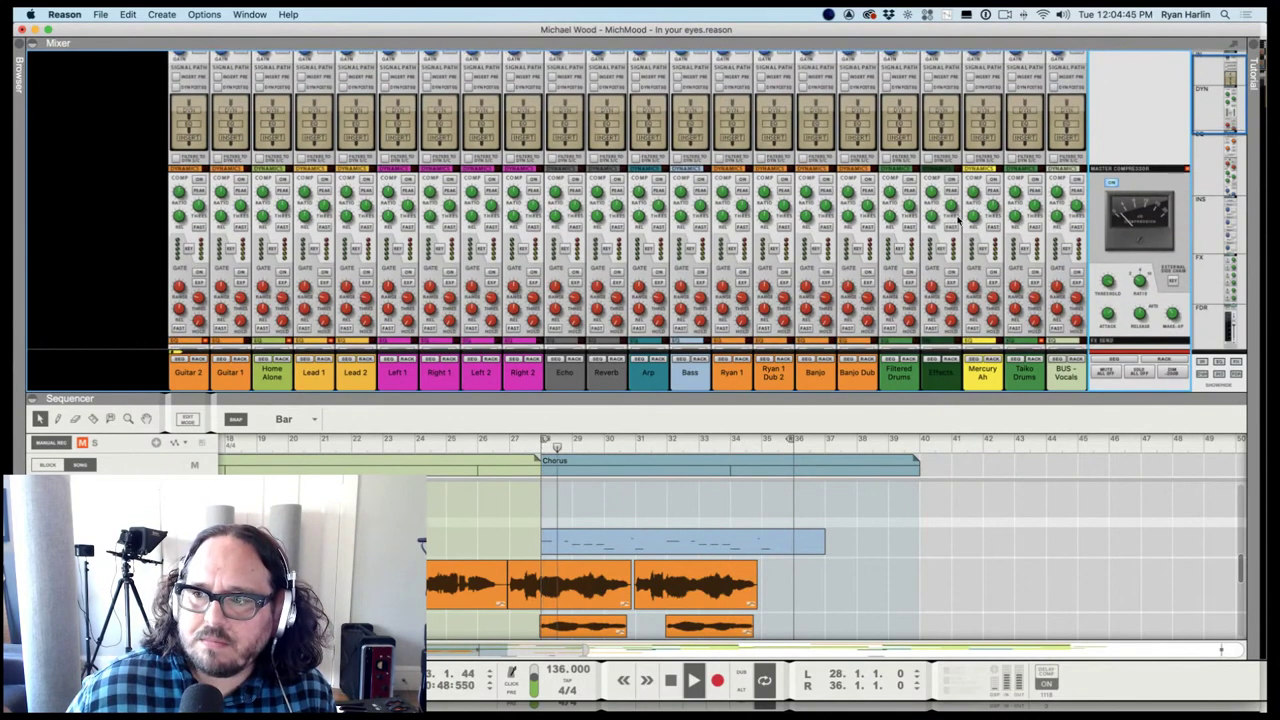
scroll(670, 407, "down", 5)
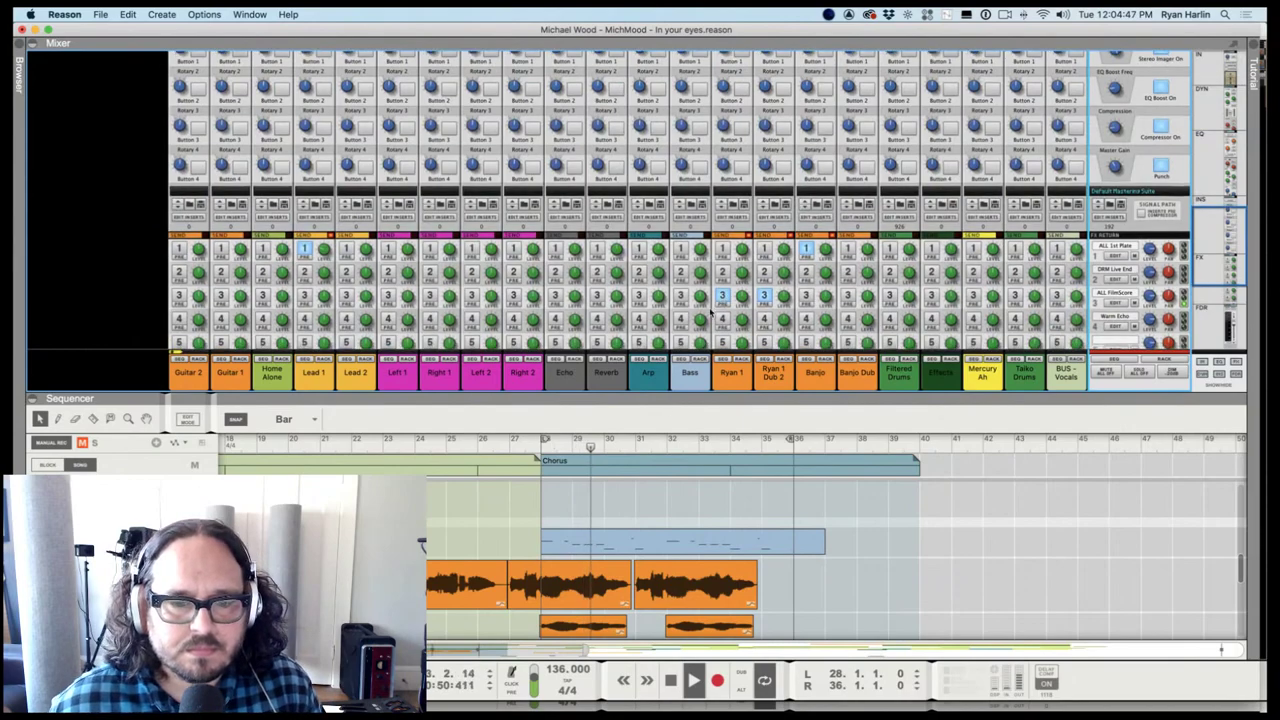
key("super+Tab")
key("super+Tab")
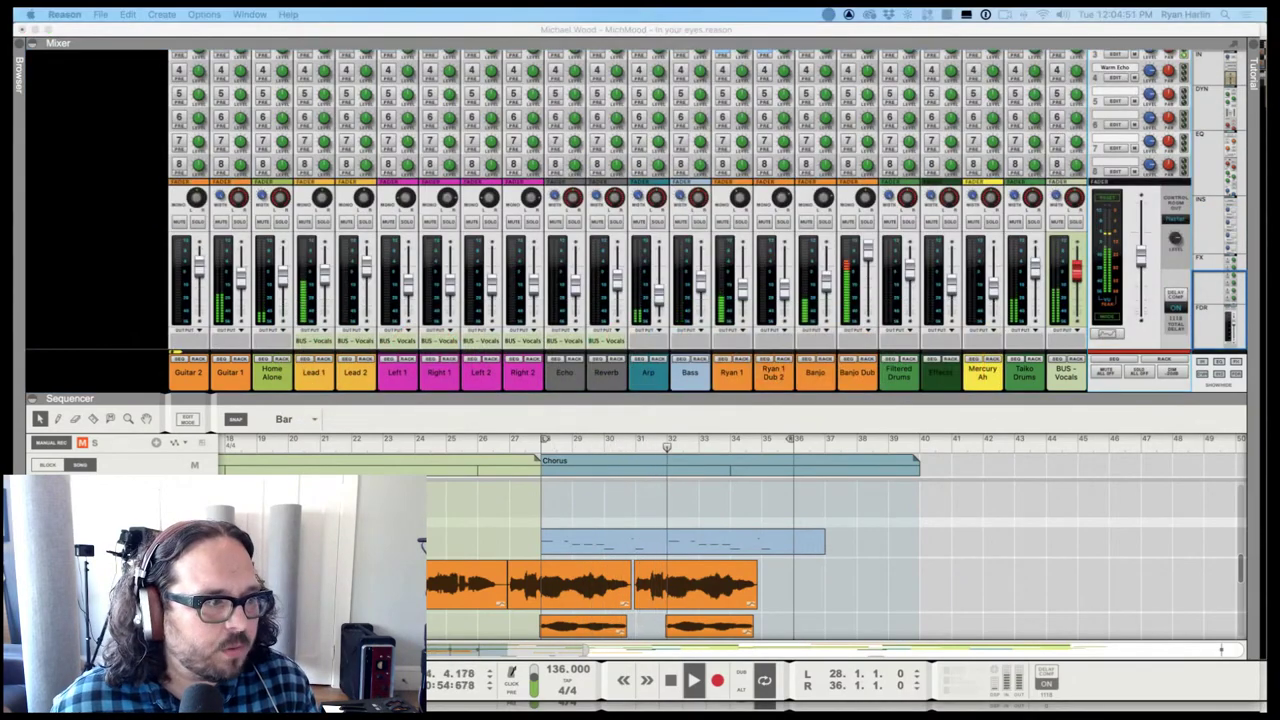